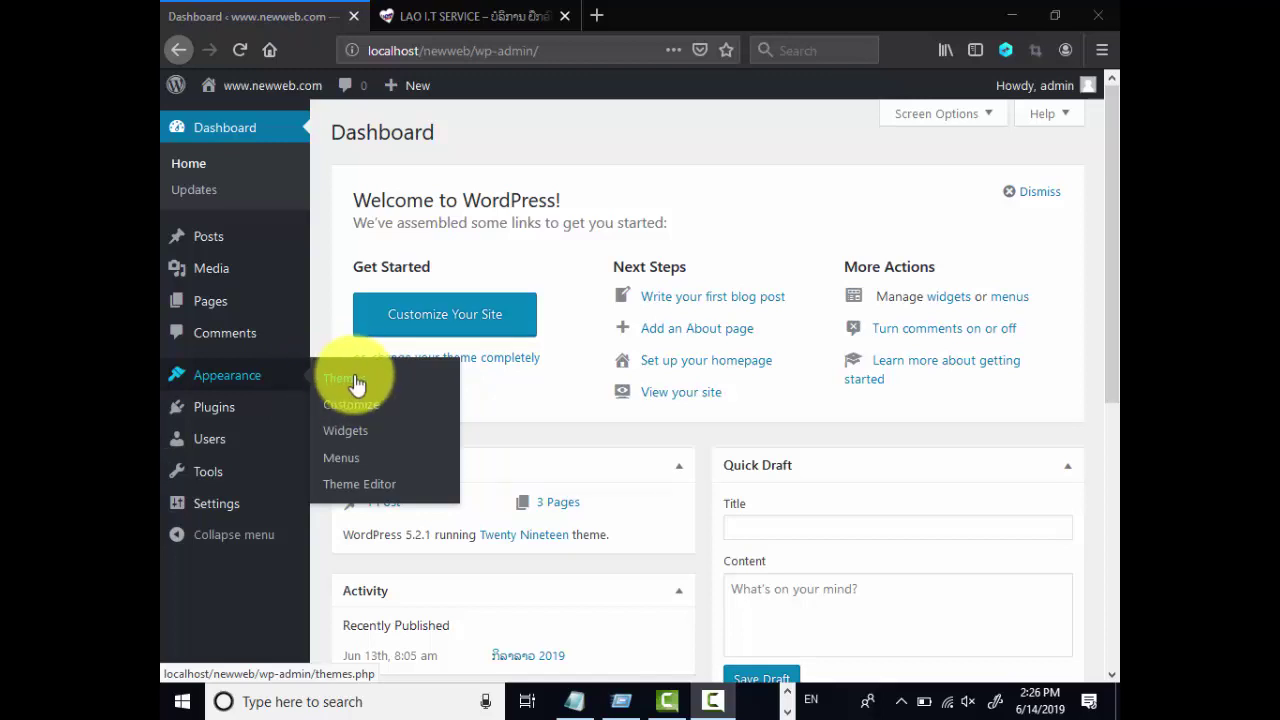
Open the installed themes page, review the available themes and activate Twenty Seventeen
{"action": "left_click", "coordinate": [355, 381]}
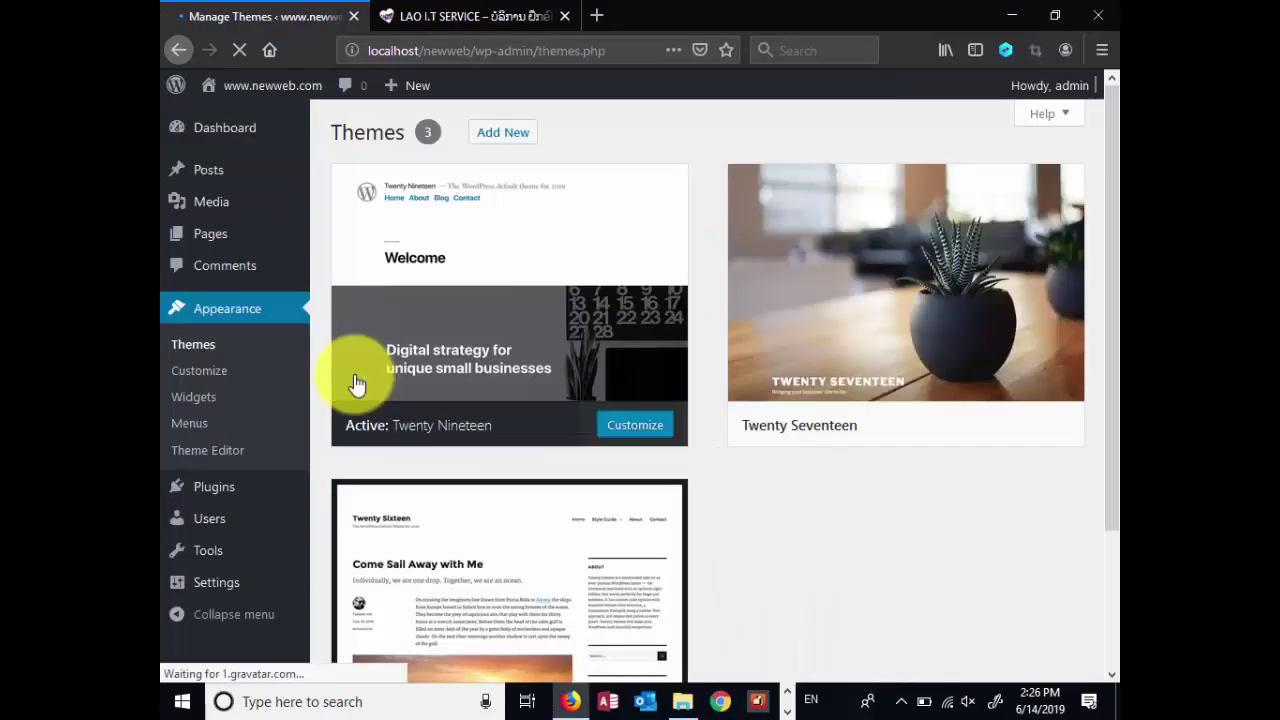
{"action": "scroll", "coordinate": [775, 260], "scroll_direction": "down", "scroll_amount": 2}
{"action": "scroll", "coordinate": [680, 320], "scroll_direction": "down", "scroll_amount": 1}
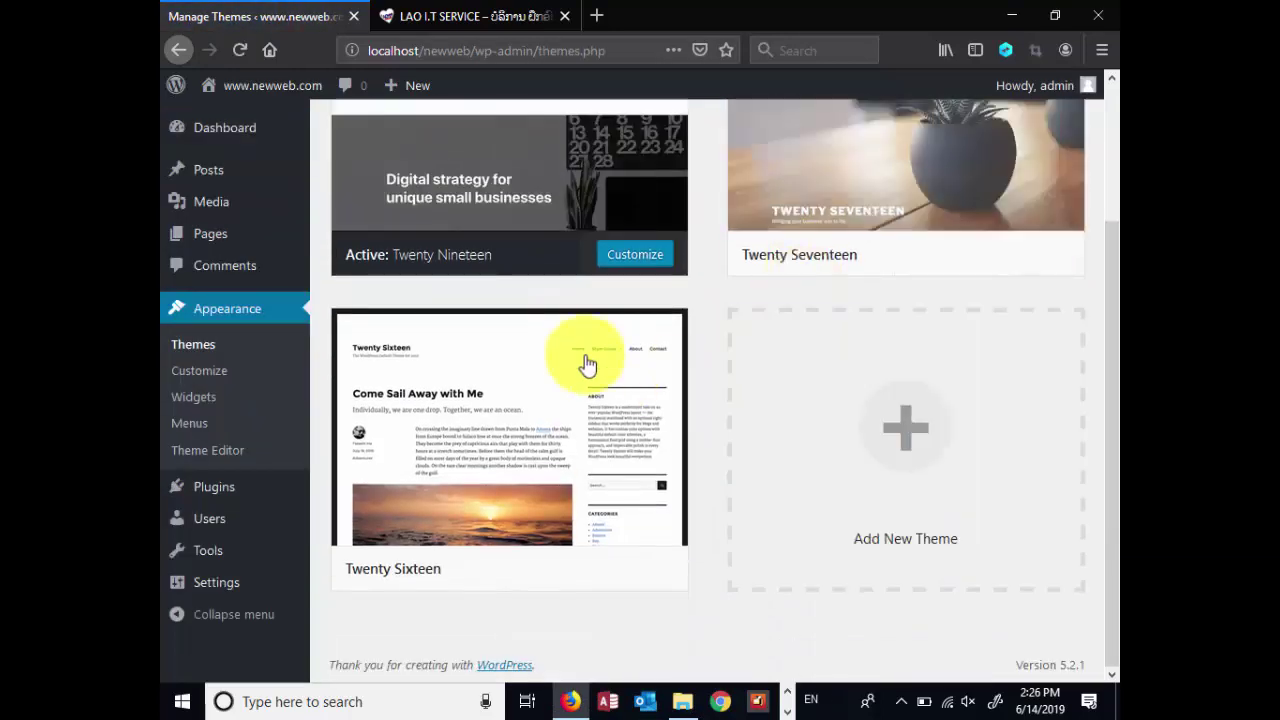
{"action": "scroll", "coordinate": [600, 360], "scroll_direction": "up", "scroll_amount": 3}
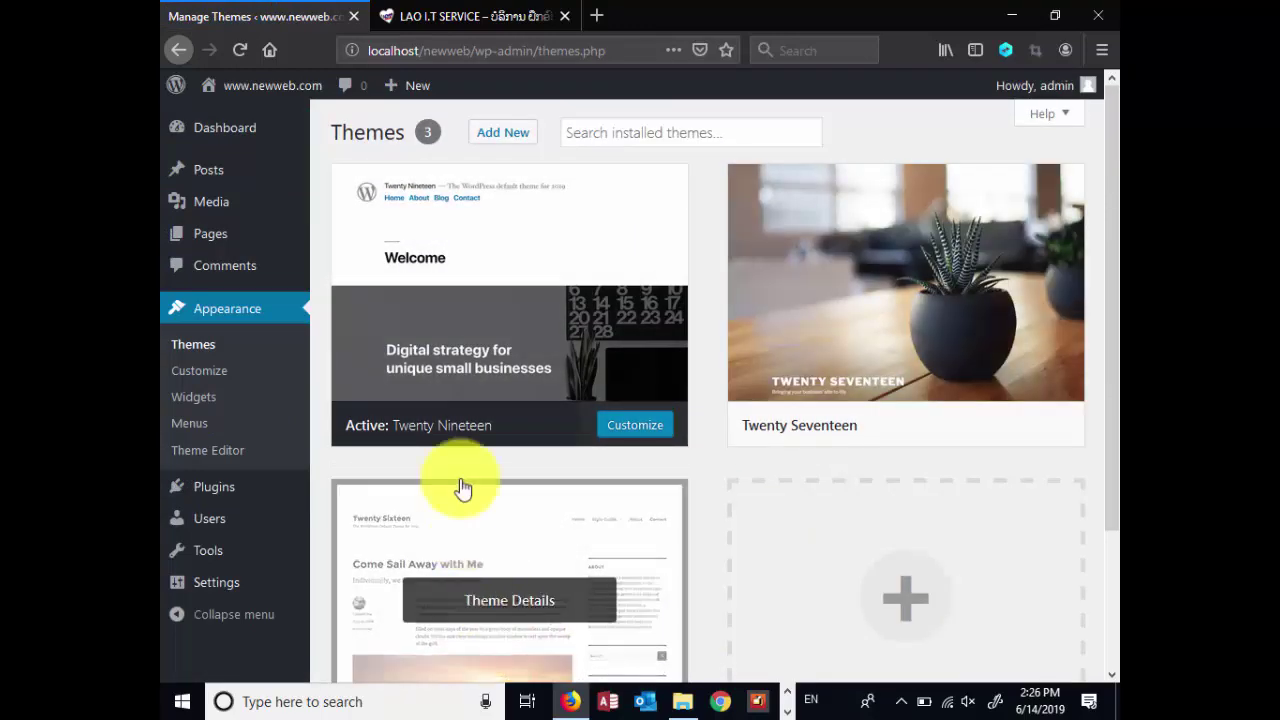
{"action": "scroll", "coordinate": [635, 537], "scroll_direction": "down", "scroll_amount": 2}
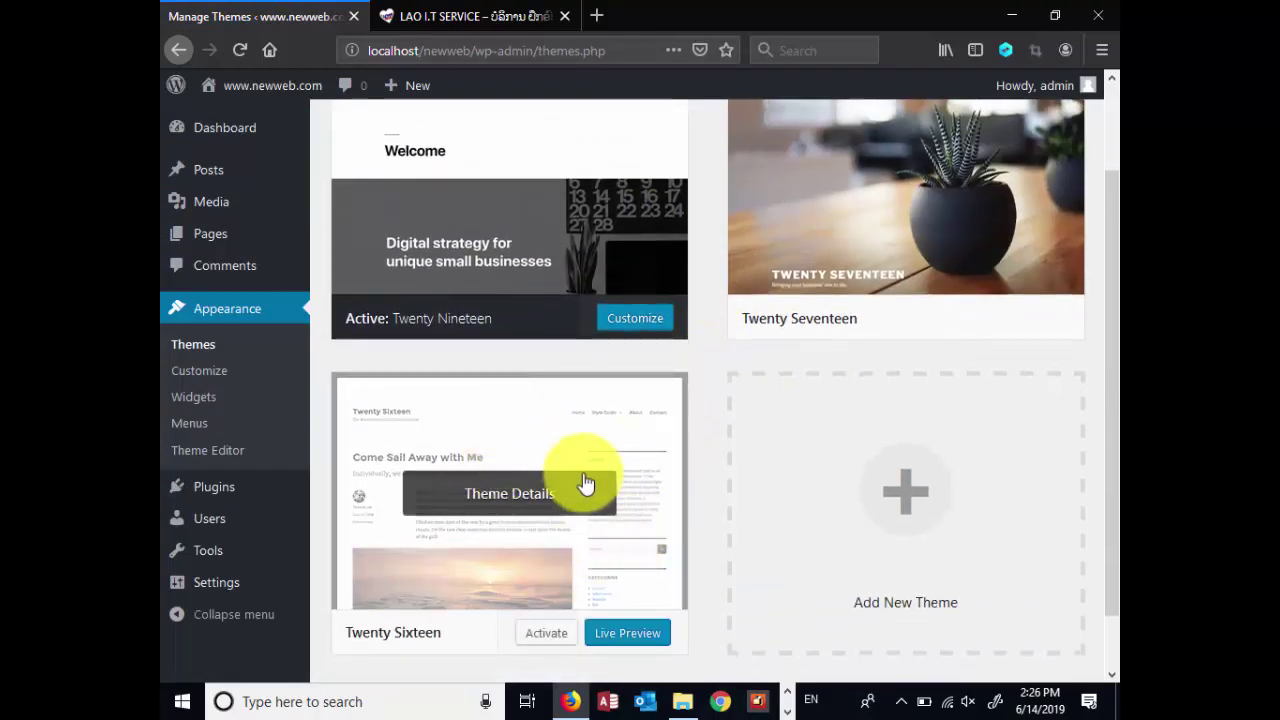
{"action": "scroll", "coordinate": [586, 482], "scroll_direction": "up", "scroll_amount": 2}
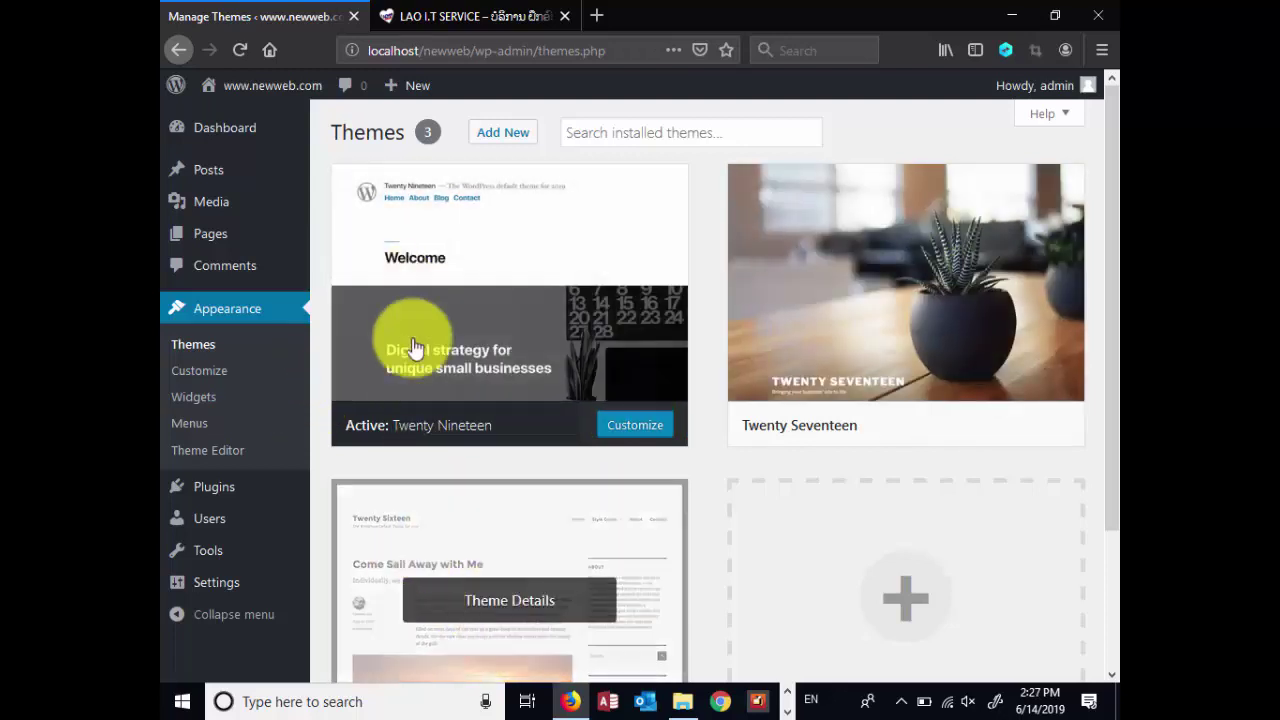
{"action": "scroll", "coordinate": [580, 353], "scroll_direction": "down", "scroll_amount": 2}
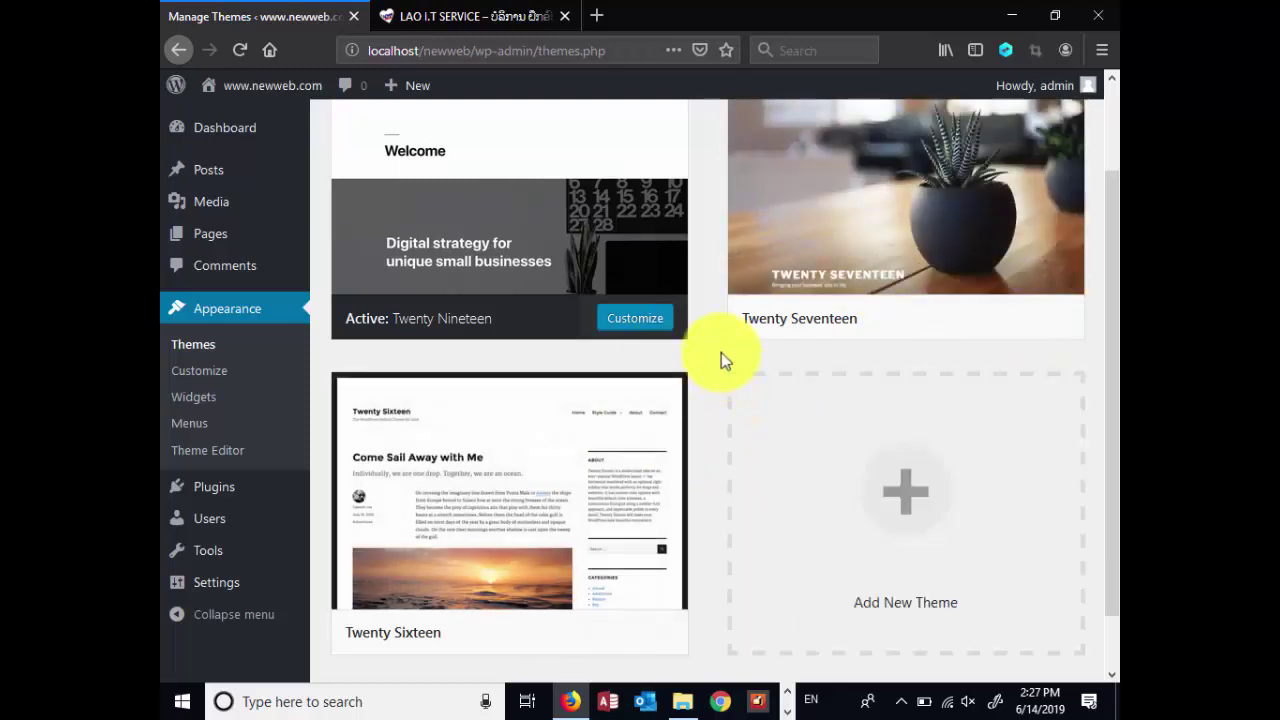
{"action": "scroll", "coordinate": [714, 340], "scroll_direction": "up", "scroll_amount": 2}
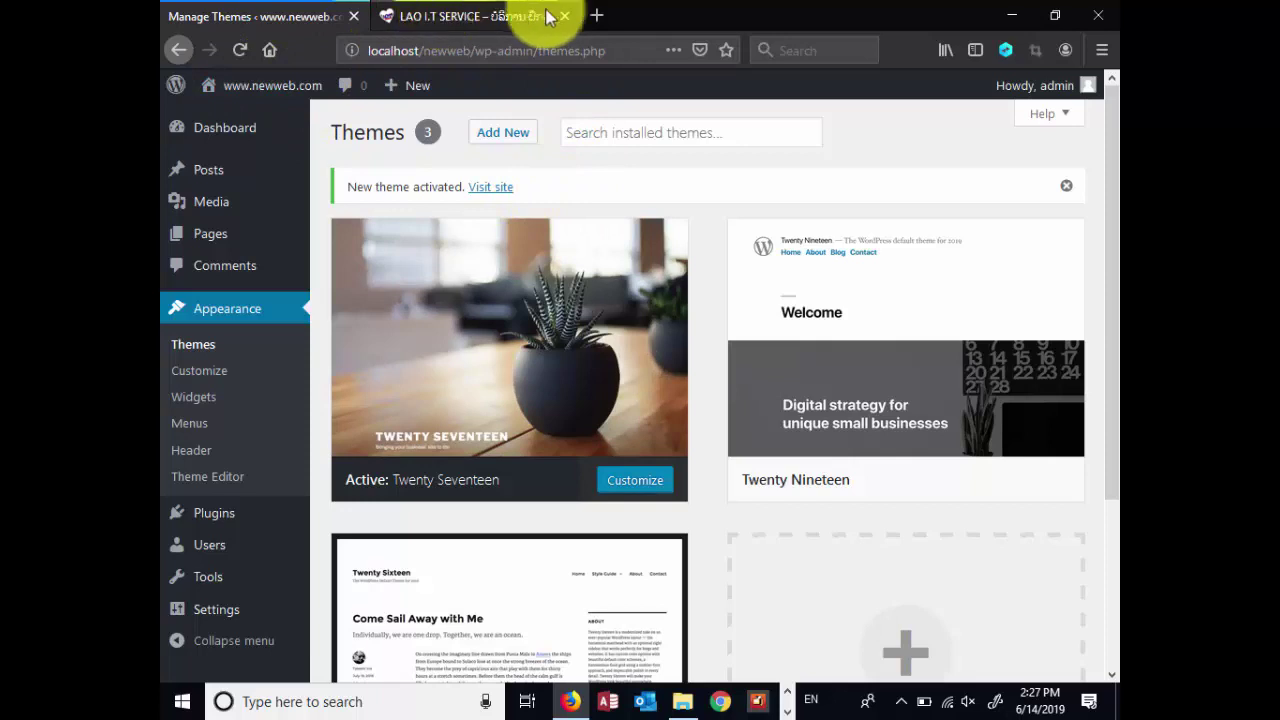
{"action": "mouse_move", "coordinate": [266, 85]}
{"action": "left_click_drag", "start_coordinate": [235, 114], "coordinate": [430, 28]}
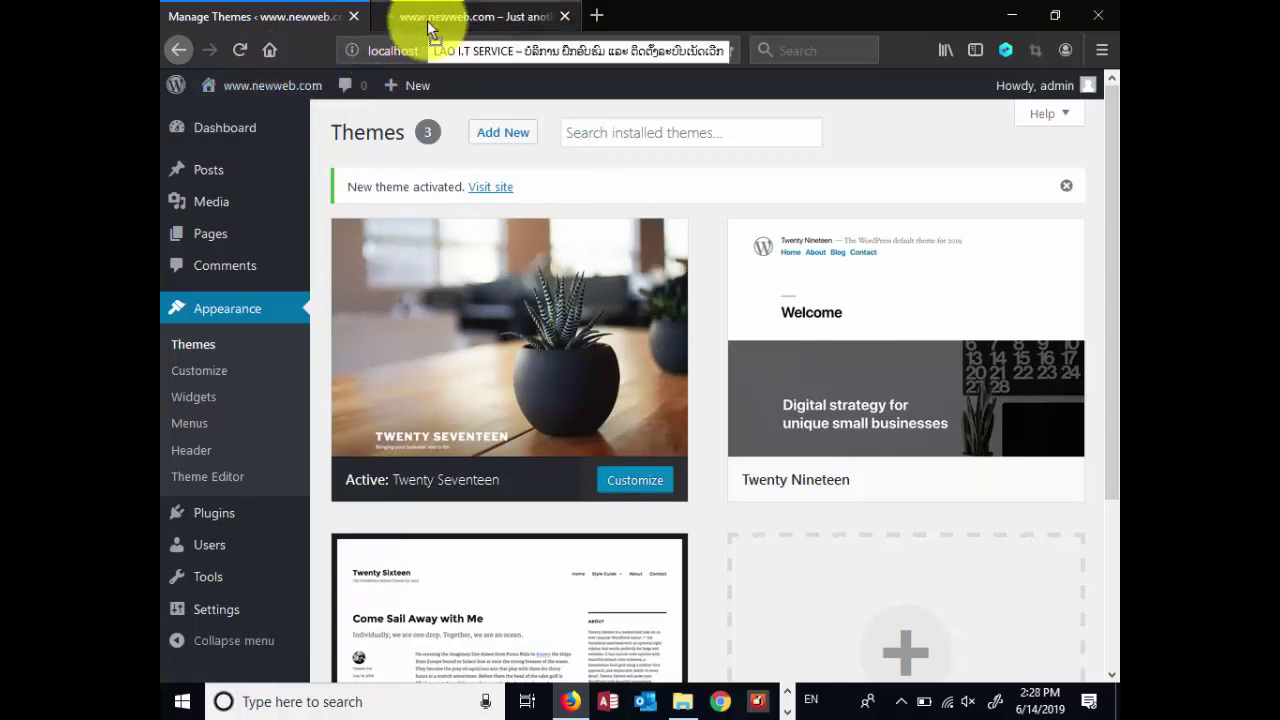
{"action": "left_click", "coordinate": [432, 22]}
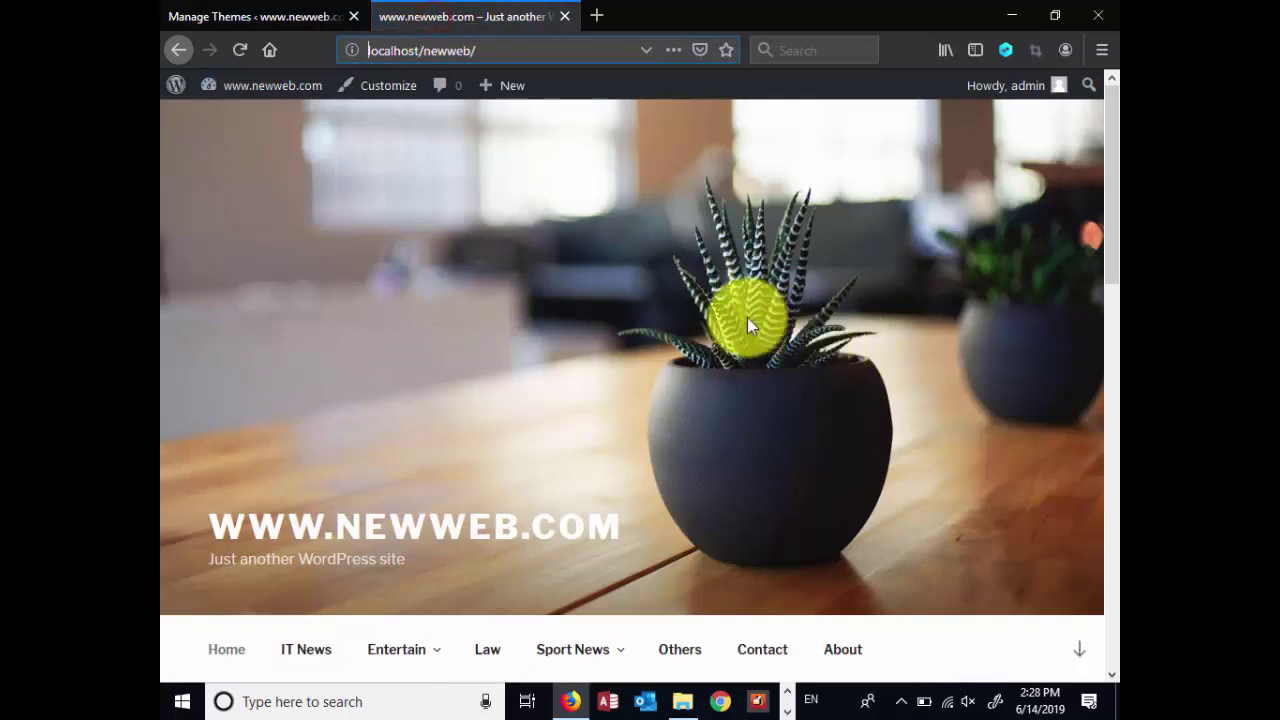
Examine the site's front page with the new theme, including the header image, navigation menu, Sport News submenu, posts, sidebar and footer
{"action": "scroll", "coordinate": [657, 309], "scroll_direction": "down", "scroll_amount": 5}
{"action": "scroll", "coordinate": [909, 360], "scroll_direction": "down", "scroll_amount": 5}
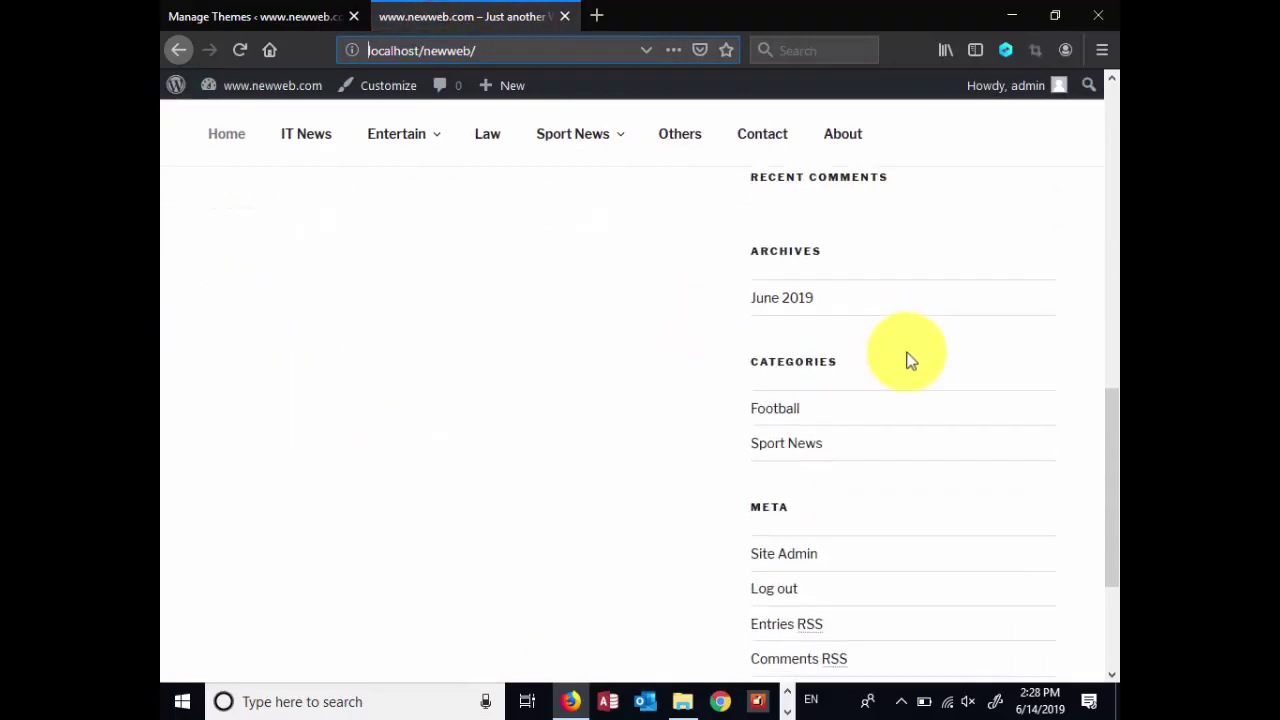
{"action": "scroll", "coordinate": [909, 360], "scroll_direction": "down", "scroll_amount": 2}
{"action": "scroll", "coordinate": [909, 355], "scroll_direction": "up", "scroll_amount": 12}
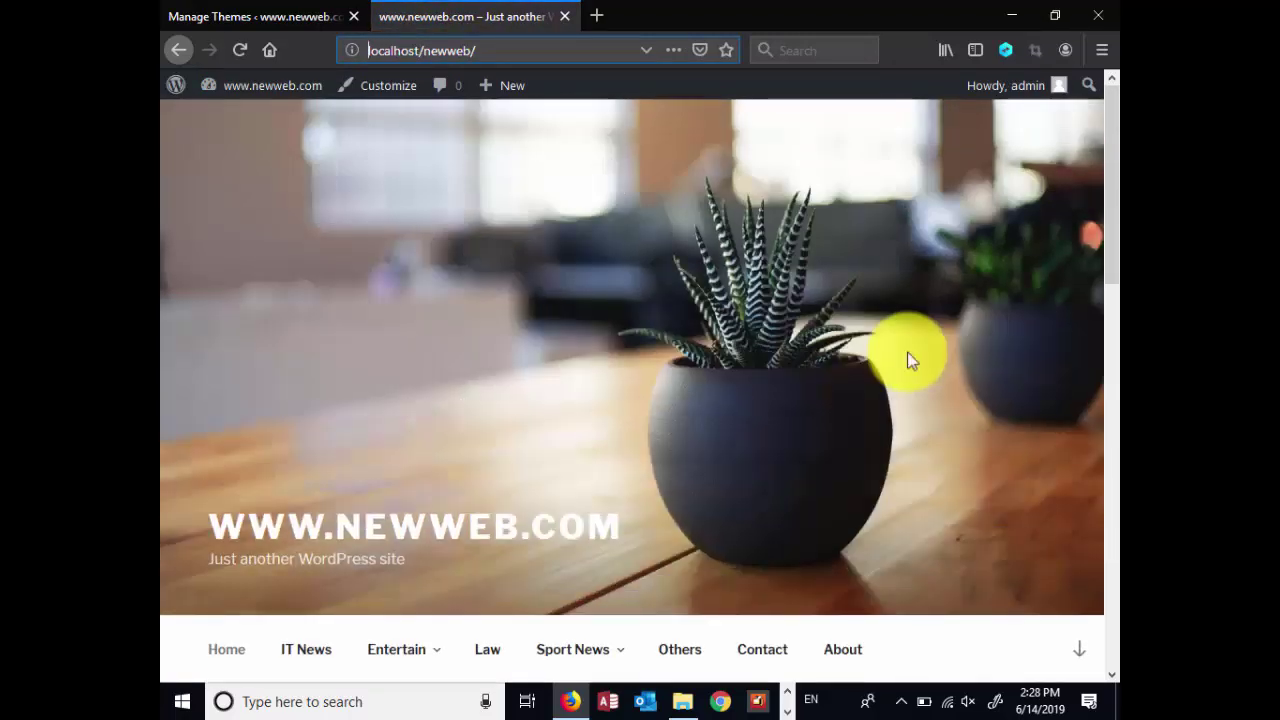
{"action": "scroll", "coordinate": [909, 360], "scroll_direction": "down", "scroll_amount": 8}
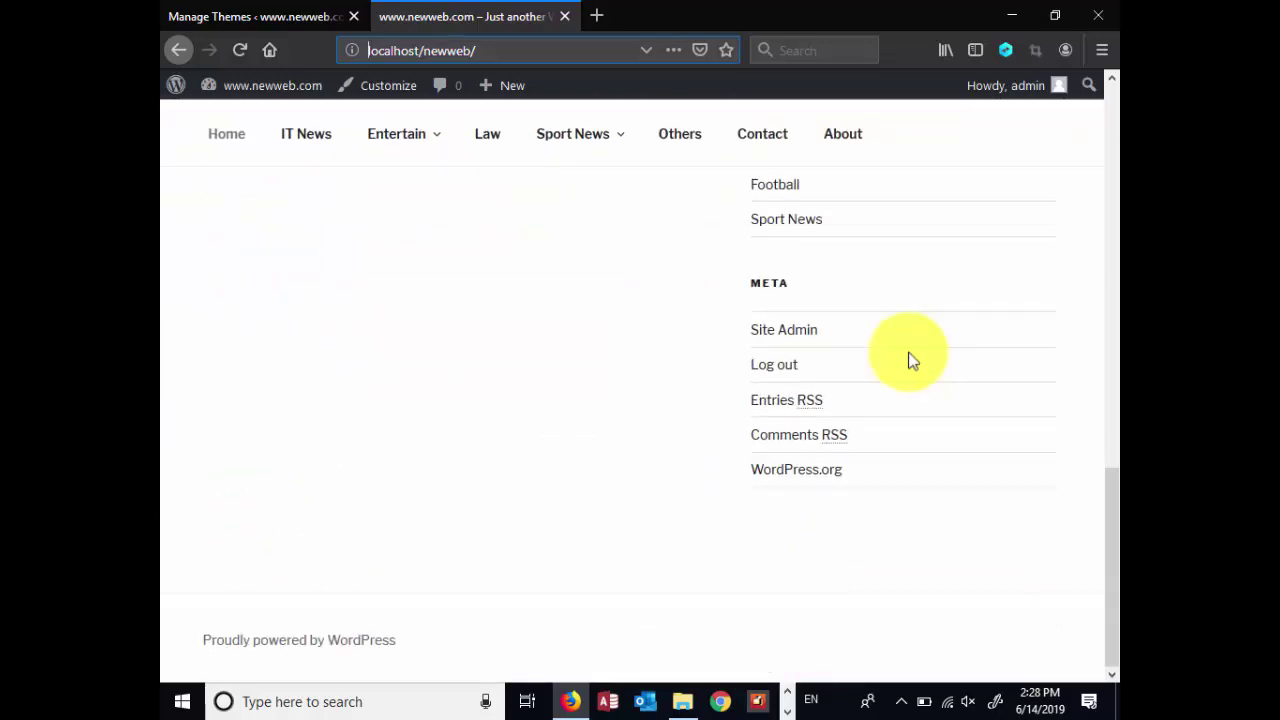
{"action": "scroll", "coordinate": [909, 360], "scroll_direction": "up", "scroll_amount": 4}
{"action": "scroll", "coordinate": [910, 360], "scroll_direction": "up", "scroll_amount": 4}
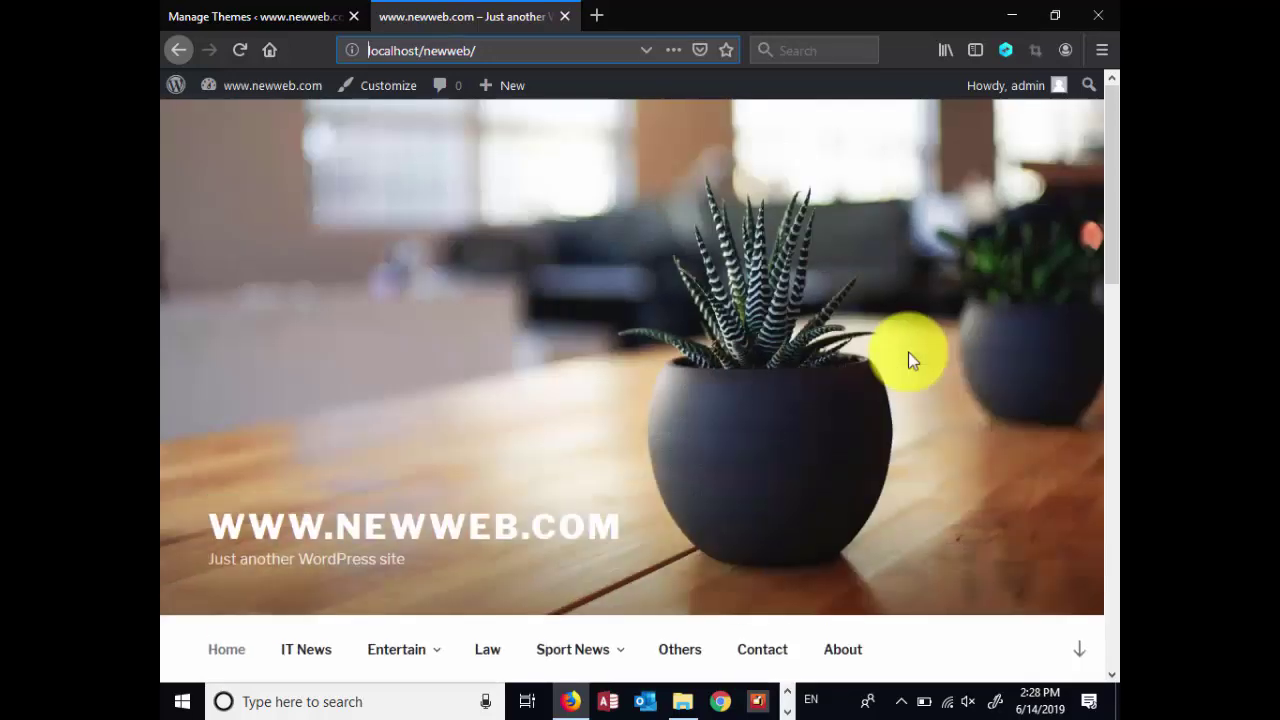
{"action": "scroll", "coordinate": [875, 366], "scroll_direction": "down", "scroll_amount": 3}
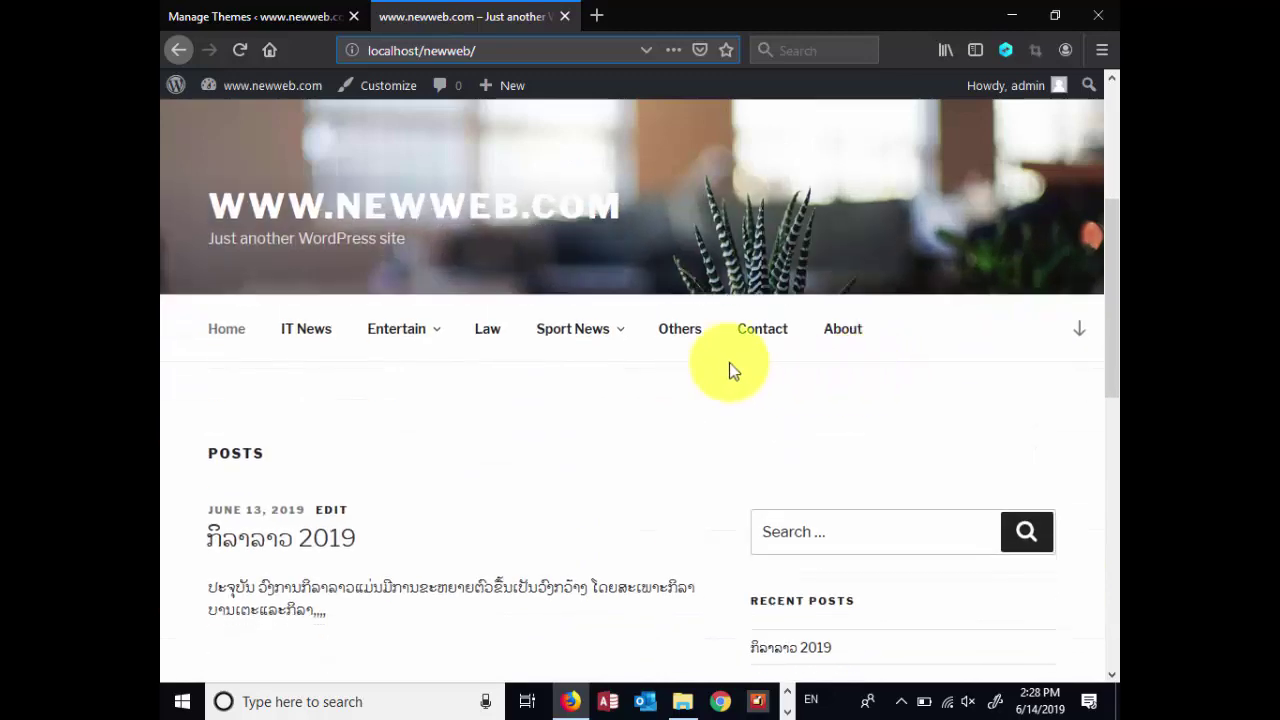
{"action": "mouse_move", "coordinate": [594, 356]}
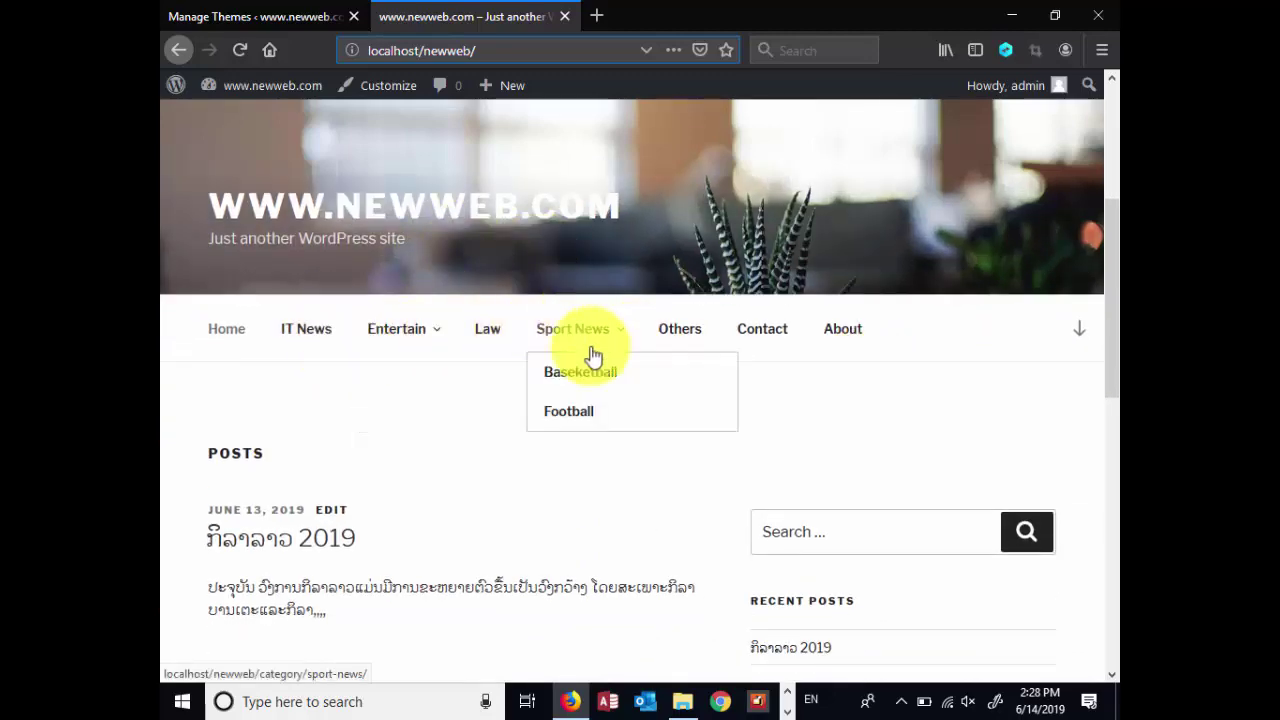
{"action": "scroll", "coordinate": [600, 450], "scroll_direction": "down", "scroll_amount": 10}
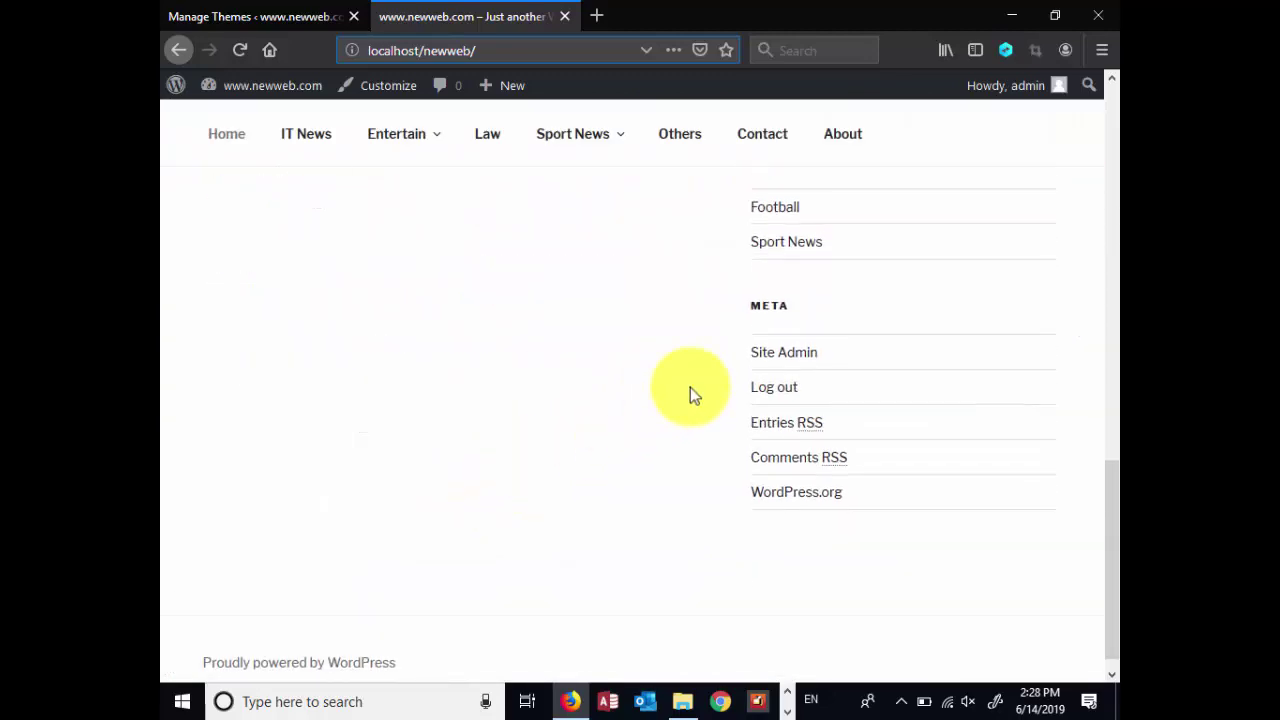
{"action": "scroll", "coordinate": [690, 387], "scroll_direction": "up", "scroll_amount": 15}
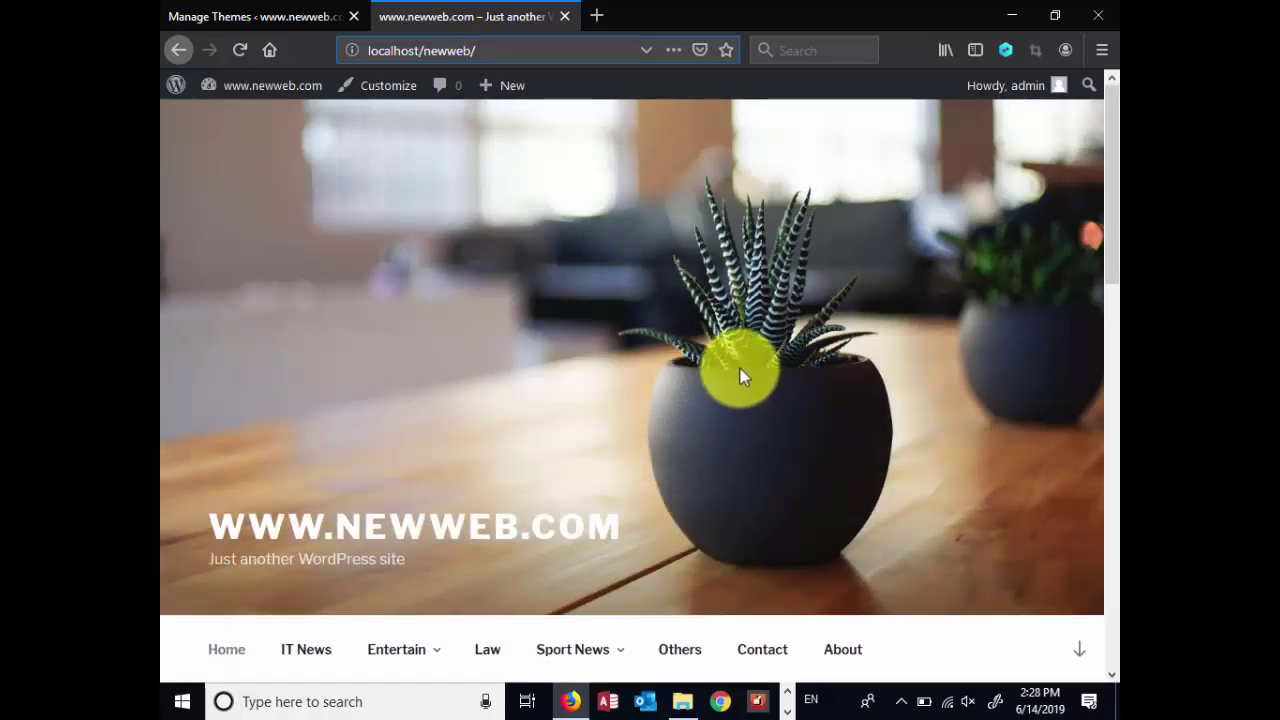
{"action": "scroll", "coordinate": [738, 370], "scroll_direction": "down", "scroll_amount": 3}
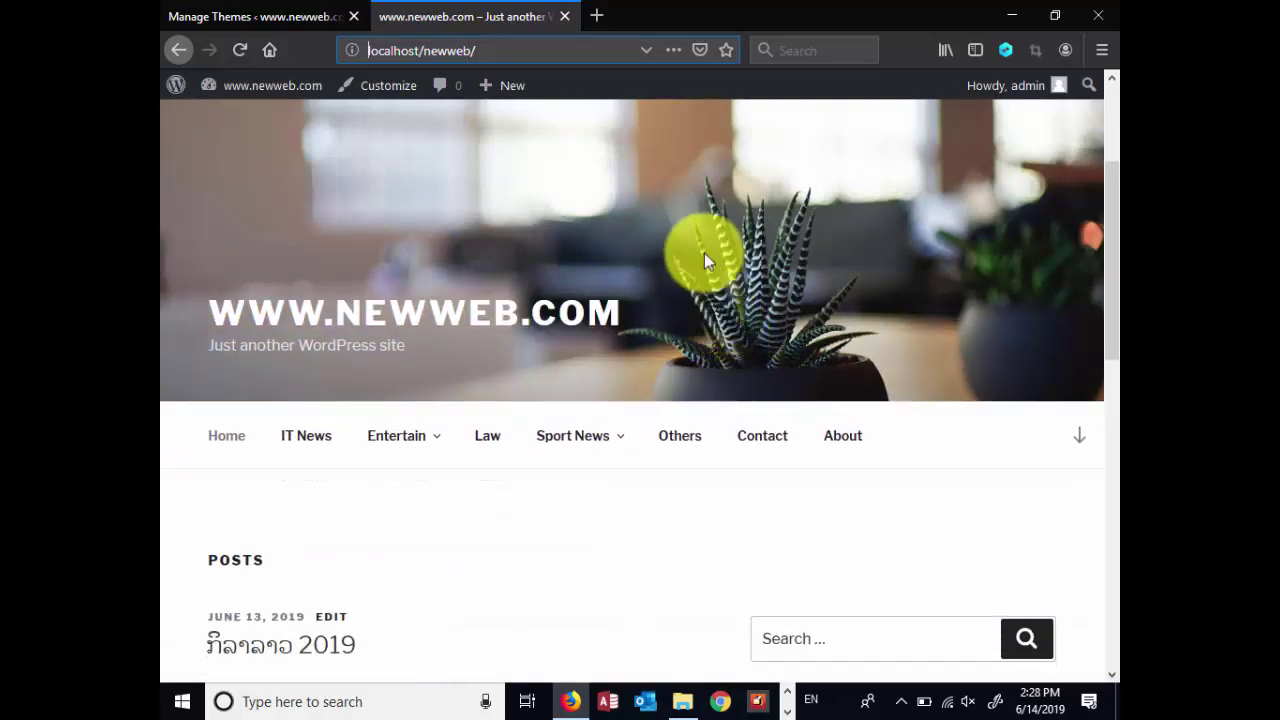
{"action": "scroll", "coordinate": [750, 335], "scroll_direction": "down", "scroll_amount": 10}
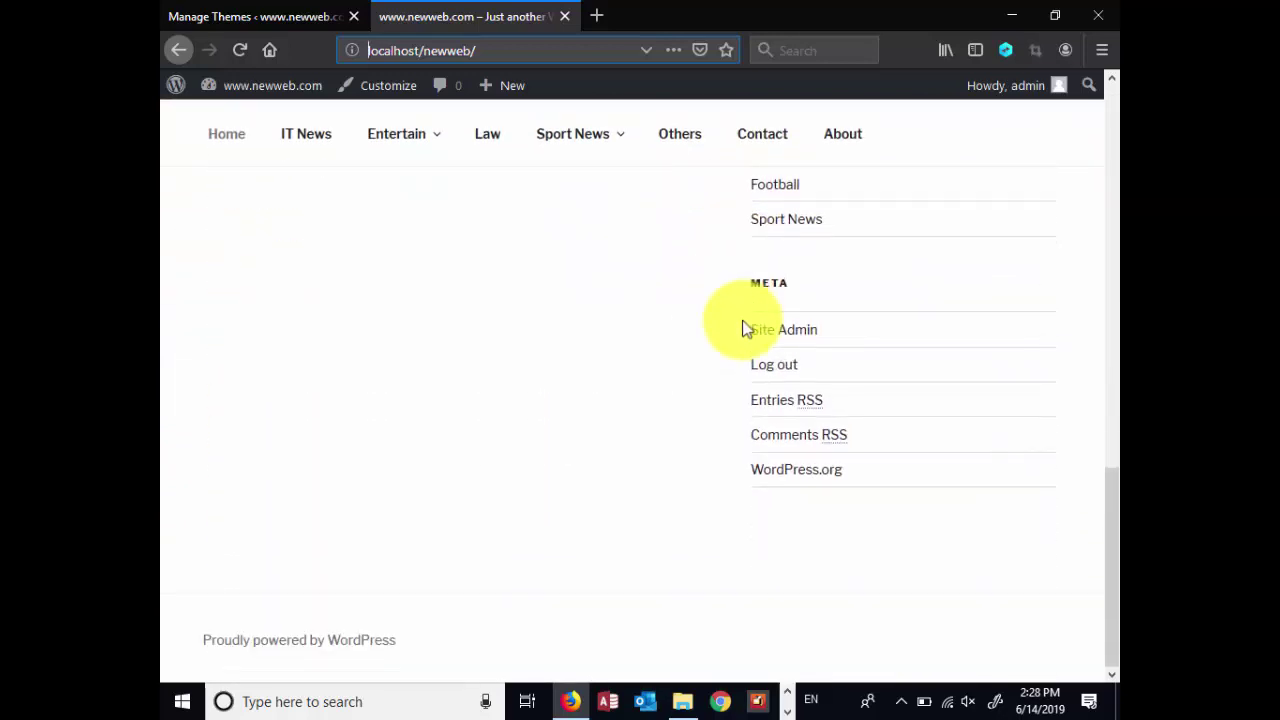
{"action": "scroll", "coordinate": [606, 334], "scroll_direction": "up", "scroll_amount": 10}
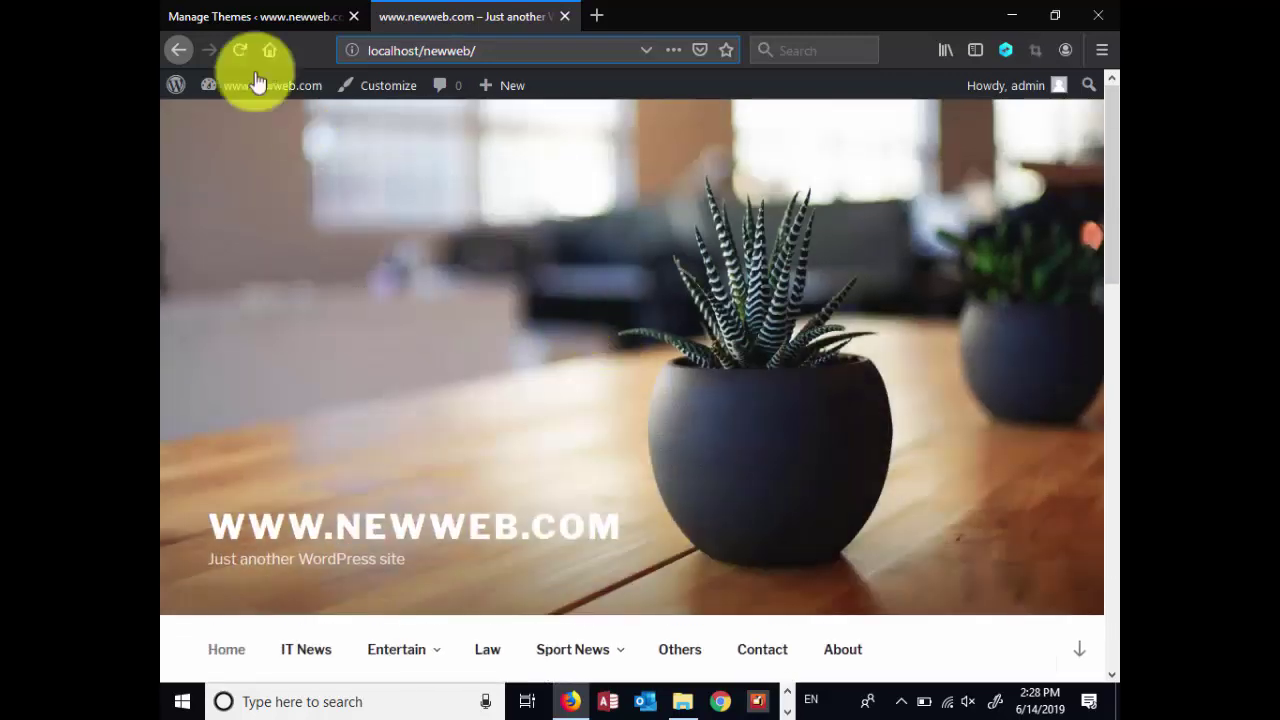
Return to the theme management tab and open the page for adding a new theme
{"action": "left_click", "coordinate": [236, 16]}
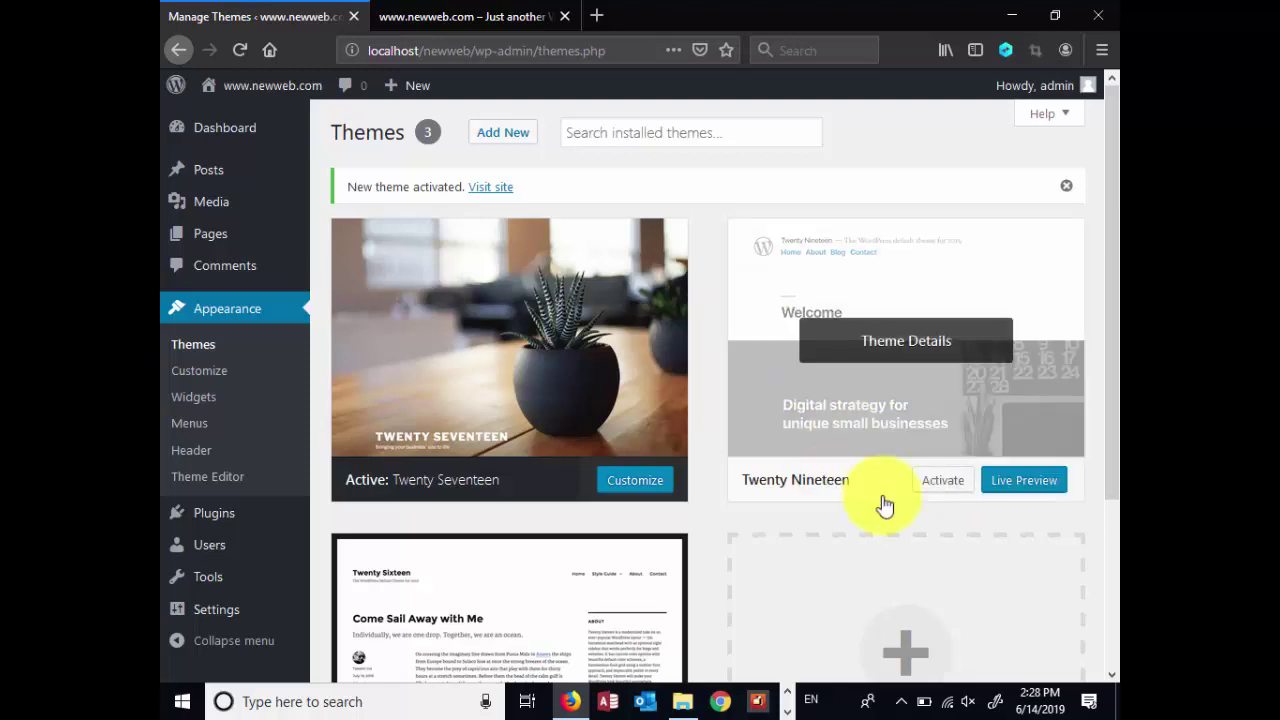
{"action": "scroll", "coordinate": [817, 507], "scroll_direction": "down", "scroll_amount": 3}
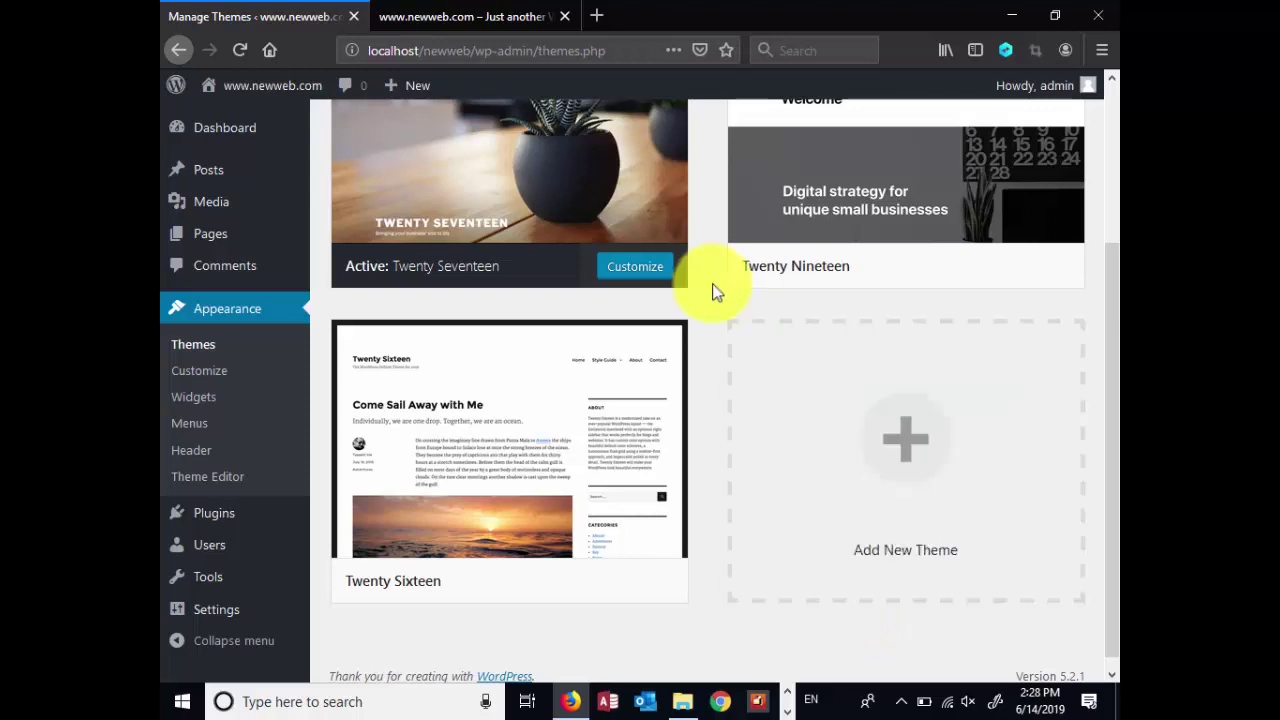
{"action": "left_click", "coordinate": [906, 447]}
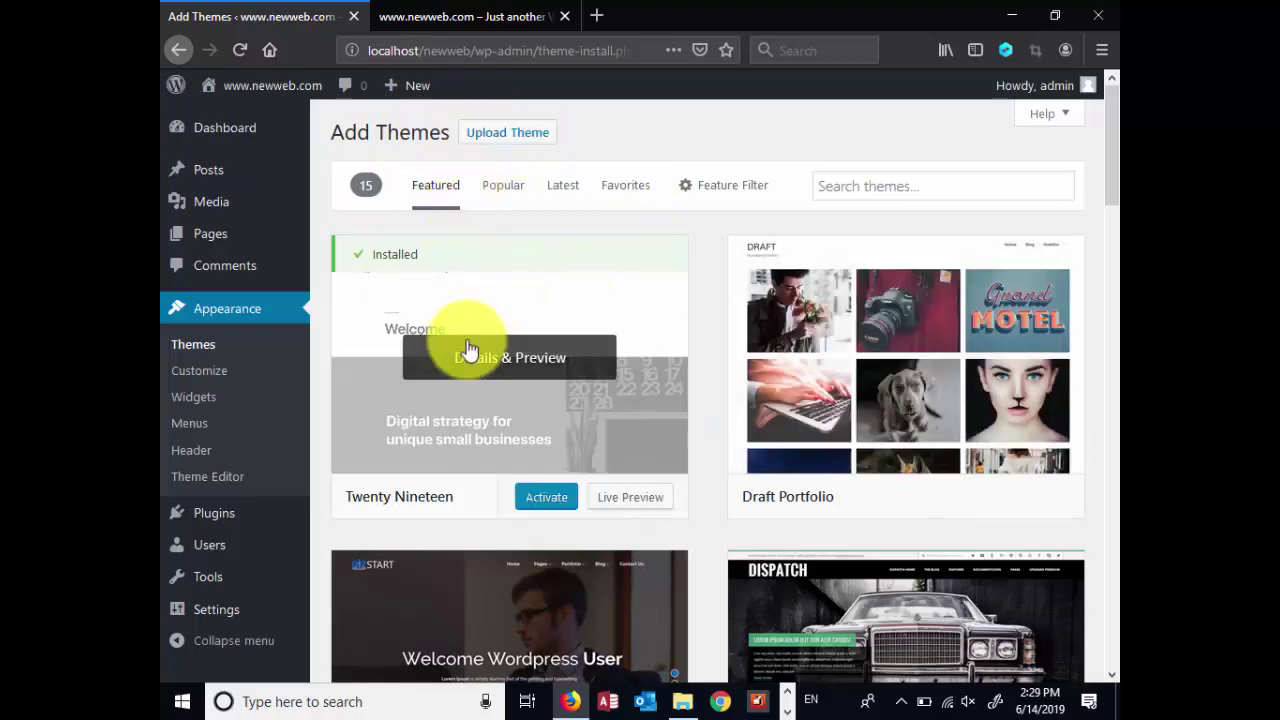
Browse the featured themes on the Add Themes page, comparing their preview images and the installation options offered
{"action": "scroll", "coordinate": [837, 409], "scroll_direction": "down", "scroll_amount": 3}
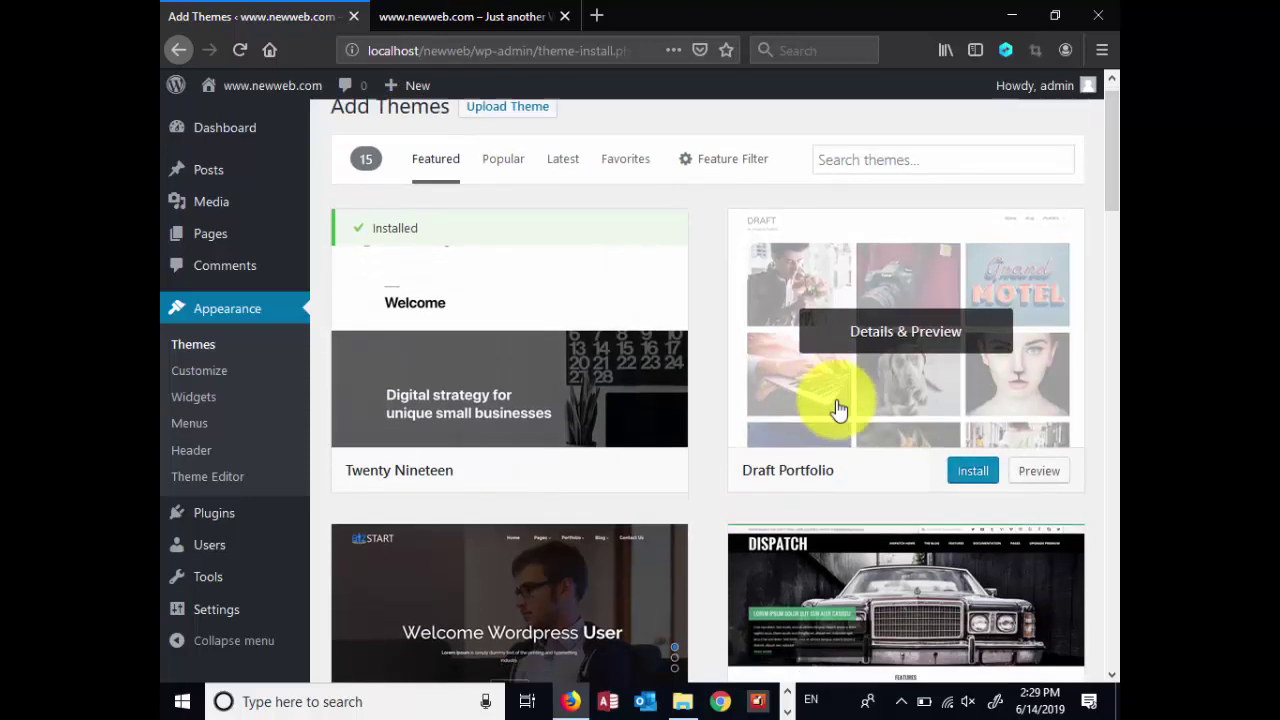
{"action": "scroll", "coordinate": [753, 389], "scroll_direction": "down", "scroll_amount": 17}
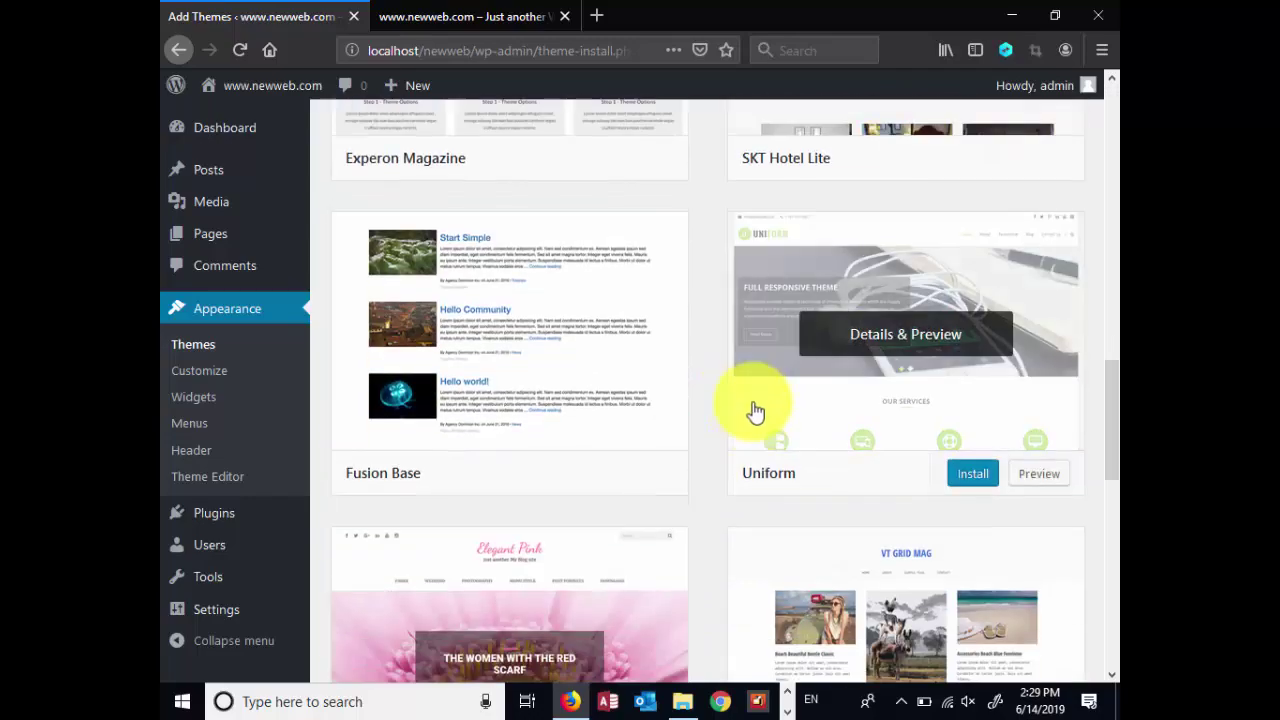
{"action": "scroll", "coordinate": [755, 383], "scroll_direction": "up", "scroll_amount": 20}
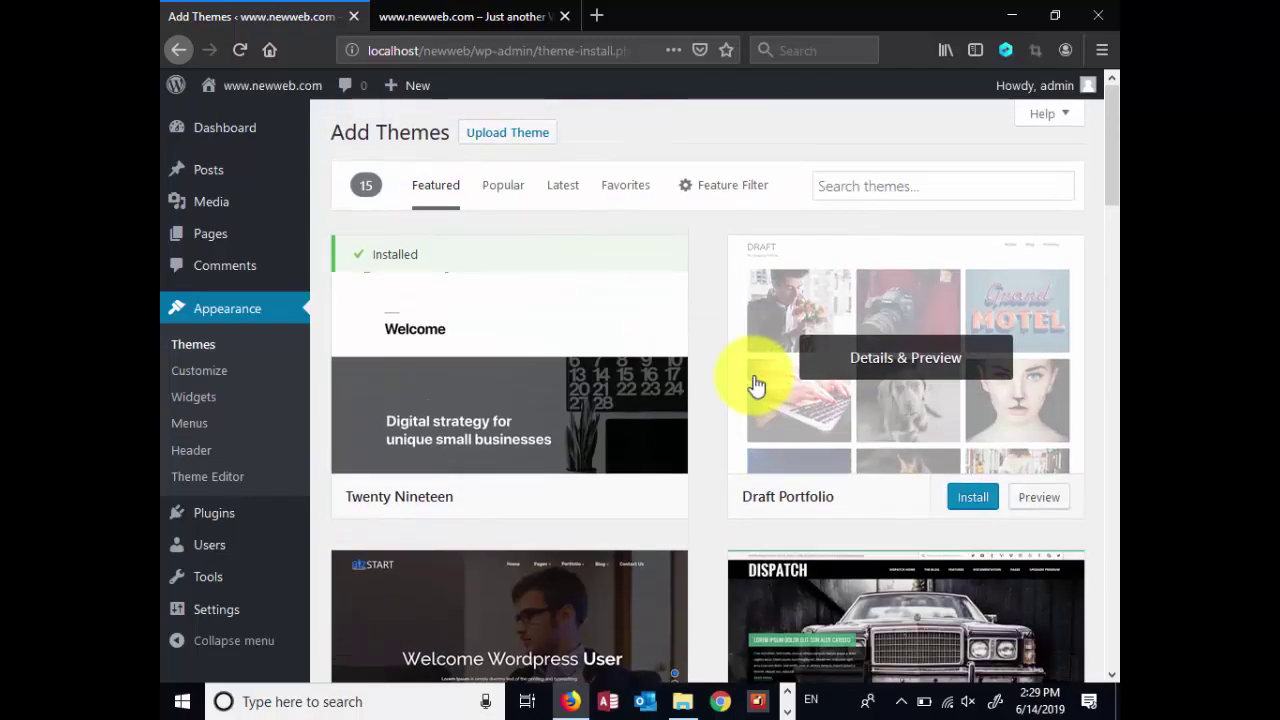
{"action": "scroll", "coordinate": [757, 385], "scroll_direction": "down", "scroll_amount": 8}
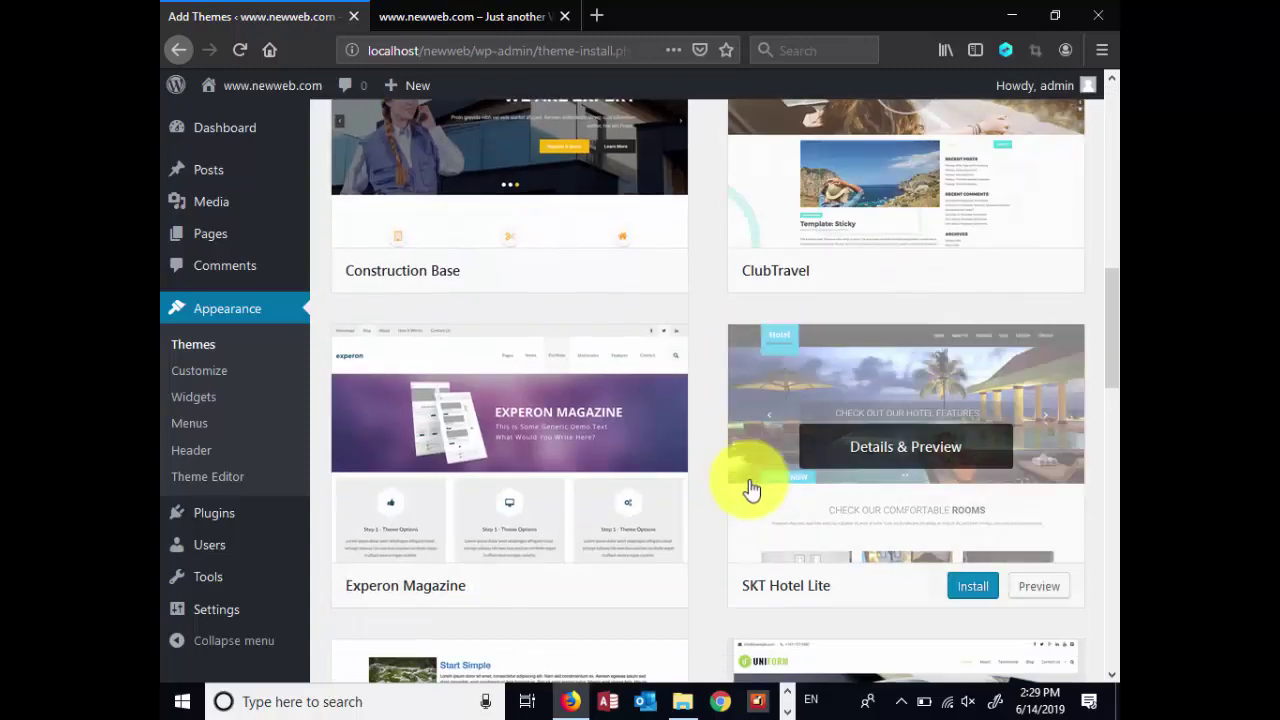
{"action": "scroll", "coordinate": [752, 489], "scroll_direction": "down", "scroll_amount": 3}
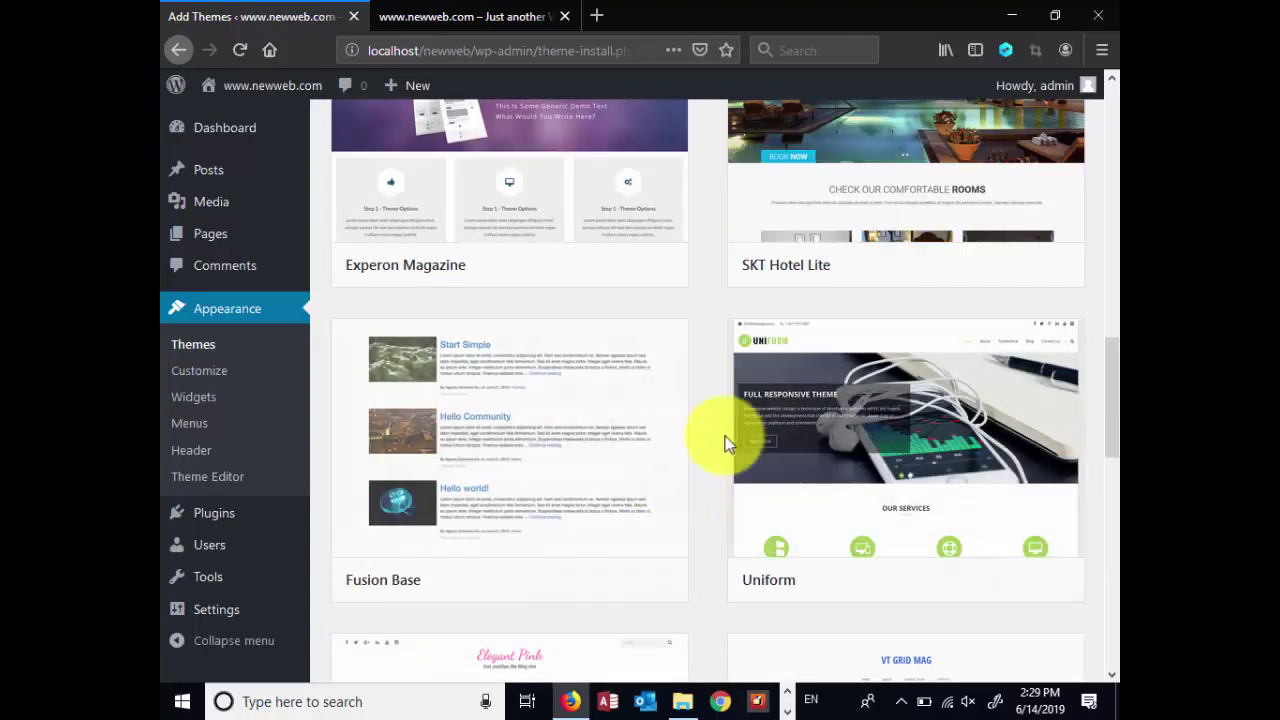
{"action": "scroll", "coordinate": [737, 417], "scroll_direction": "down", "scroll_amount": 10}
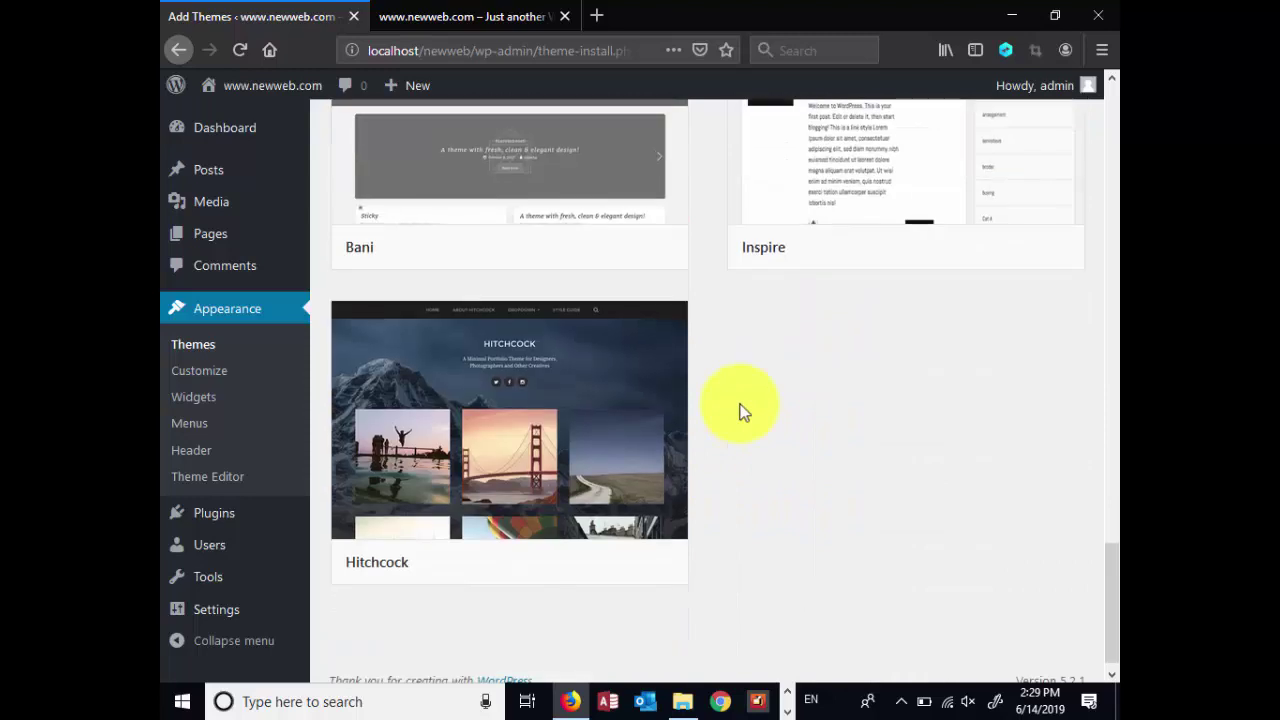
{"action": "scroll", "coordinate": [740, 412], "scroll_direction": "up", "scroll_amount": 4}
{"action": "scroll", "coordinate": [740, 412], "scroll_direction": "up", "scroll_amount": 1}
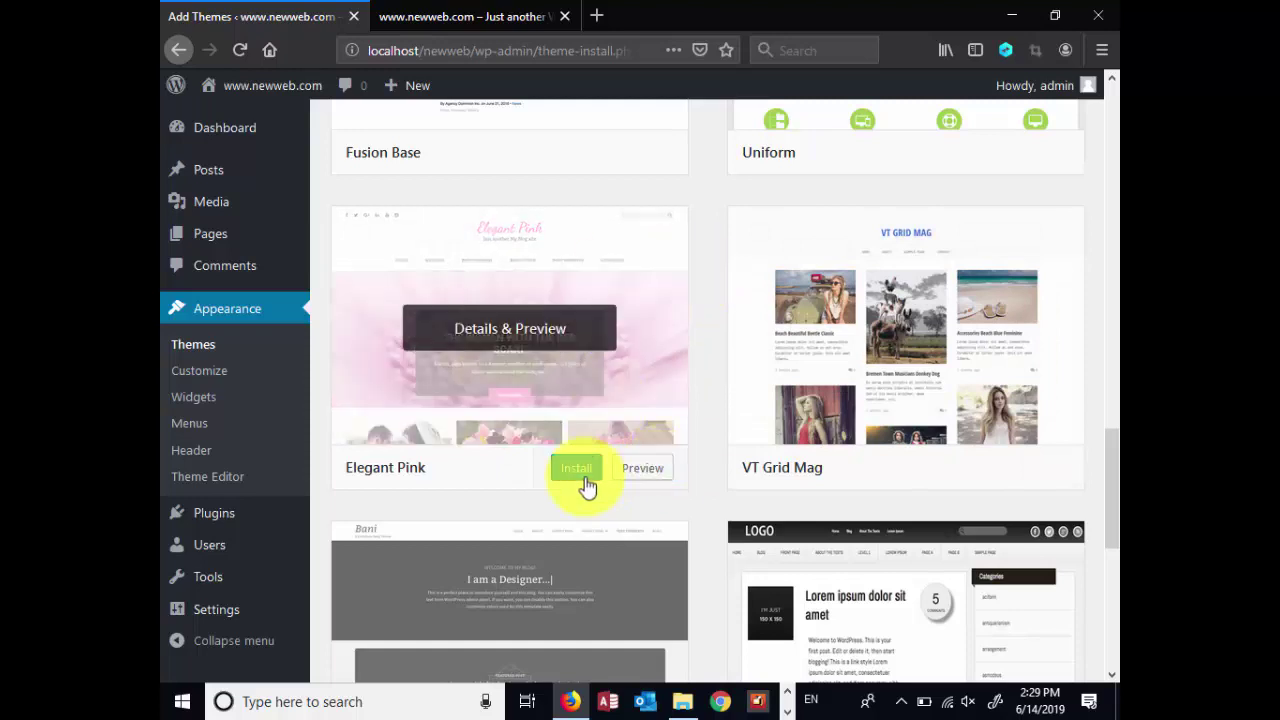
{"action": "scroll", "coordinate": [577, 506], "scroll_direction": "up", "scroll_amount": 2}
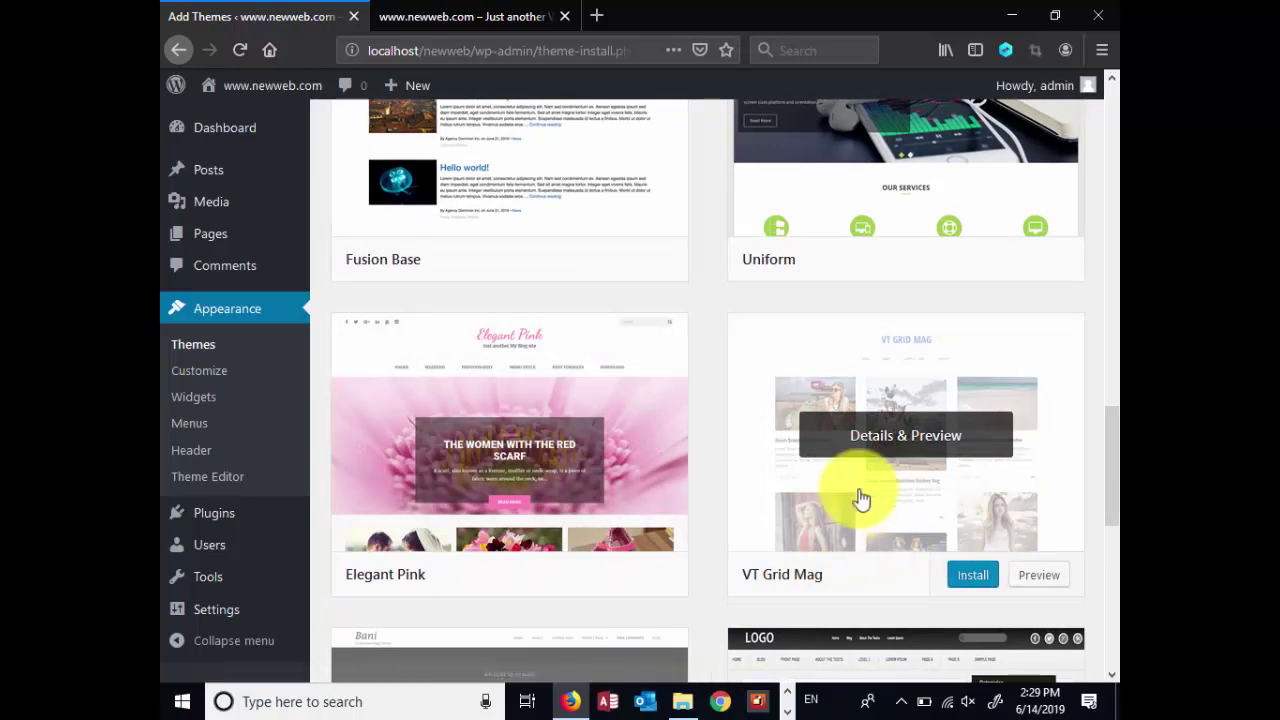
{"action": "scroll", "coordinate": [863, 520], "scroll_direction": "up", "scroll_amount": 3}
{"action": "scroll", "coordinate": [862, 521], "scroll_direction": "up", "scroll_amount": 3}
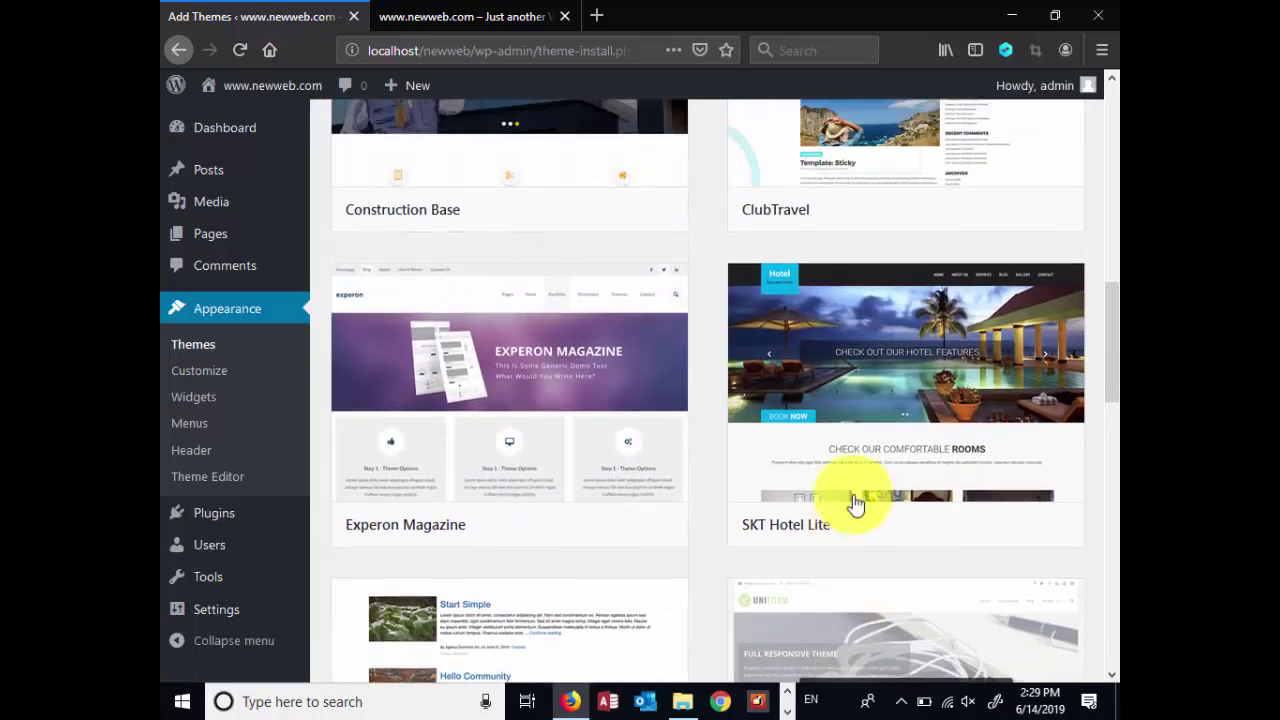
{"action": "scroll", "coordinate": [858, 495], "scroll_direction": "up", "scroll_amount": 9}
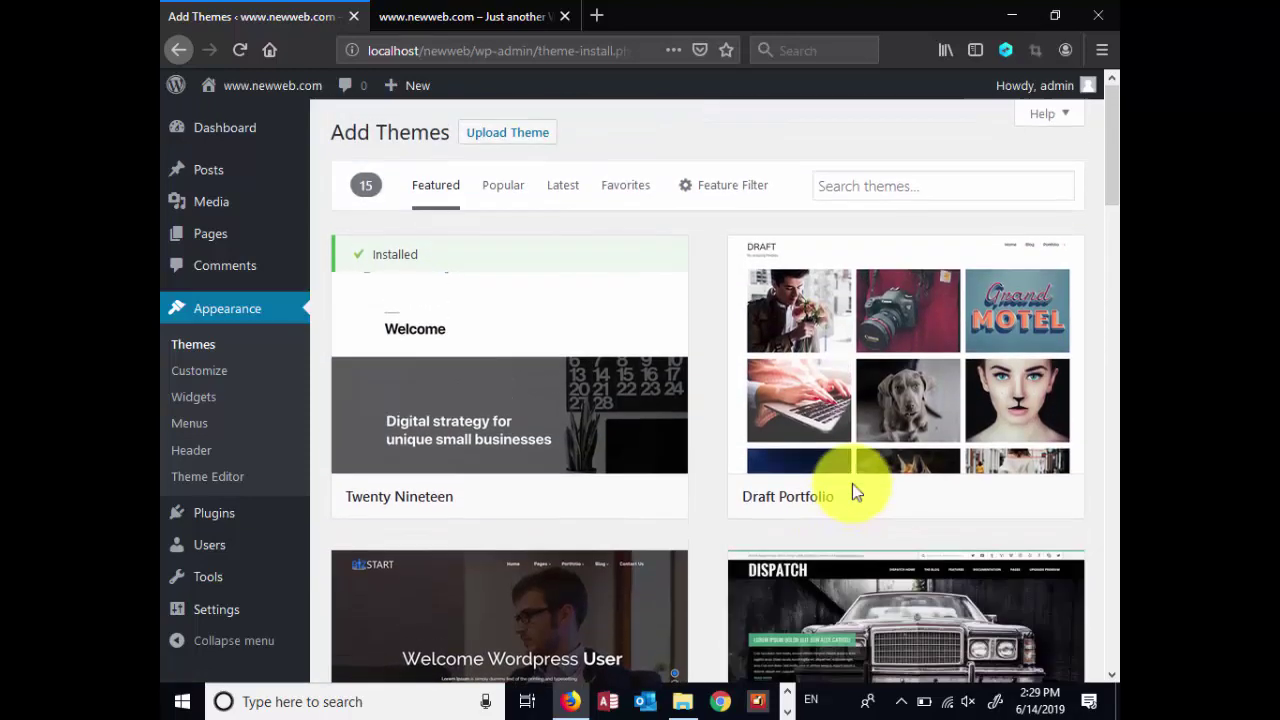
{"action": "mouse_move", "coordinate": [855, 492]}
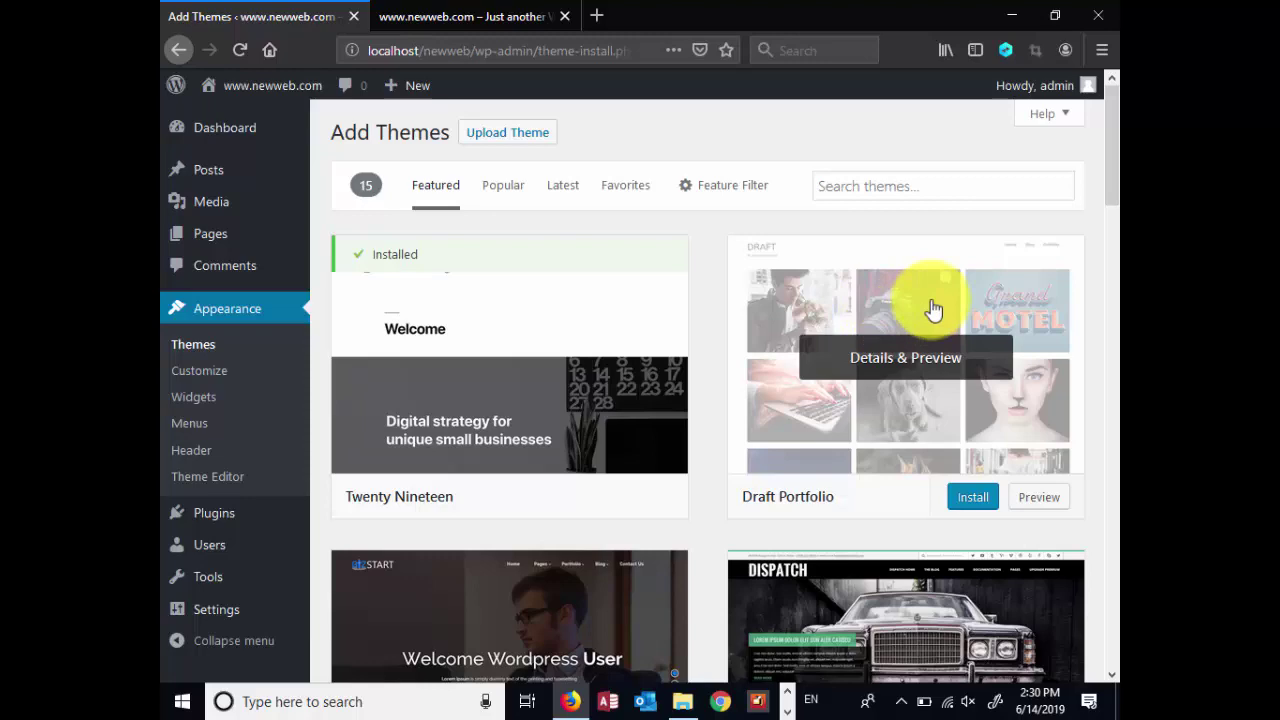
{"action": "scroll", "coordinate": [697, 486], "scroll_direction": "down", "scroll_amount": 4}
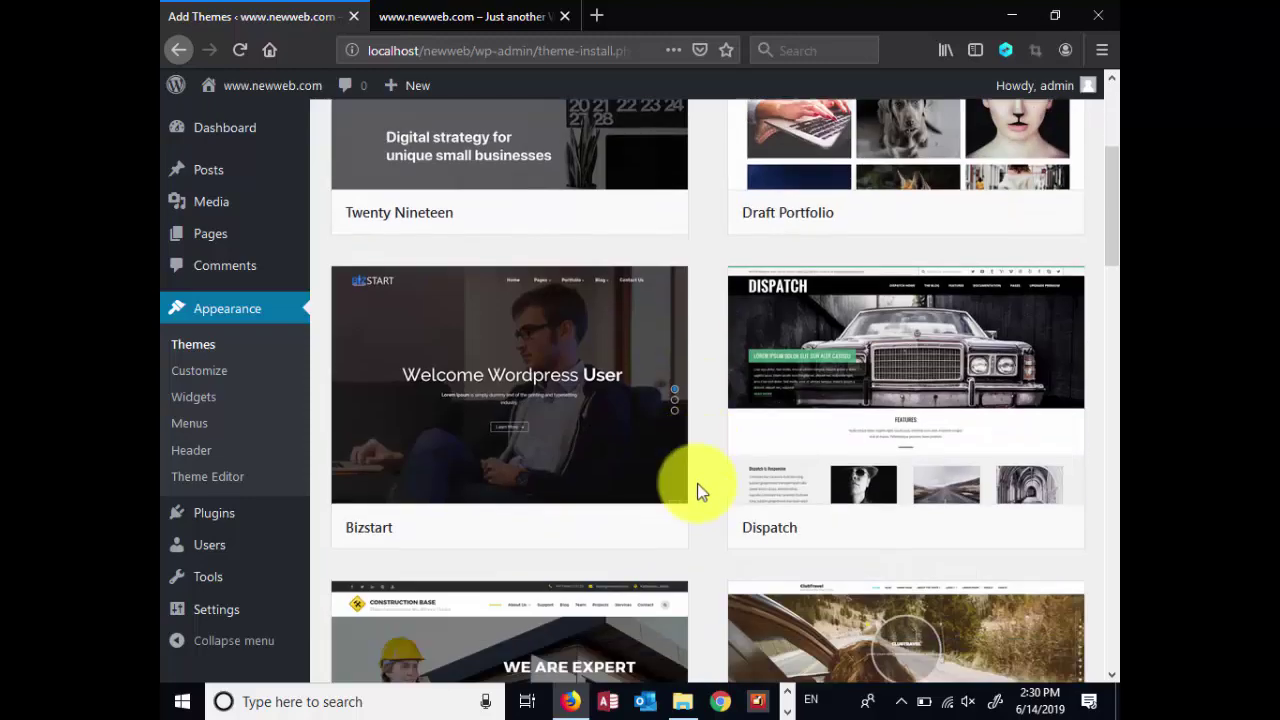
Look through the rest of the featured themes, from Twenty Nineteen down past Elegant Pink and VT Grid Mag, and locate the theme search
{"action": "scroll", "coordinate": [716, 481], "scroll_direction": "up", "scroll_amount": 4}
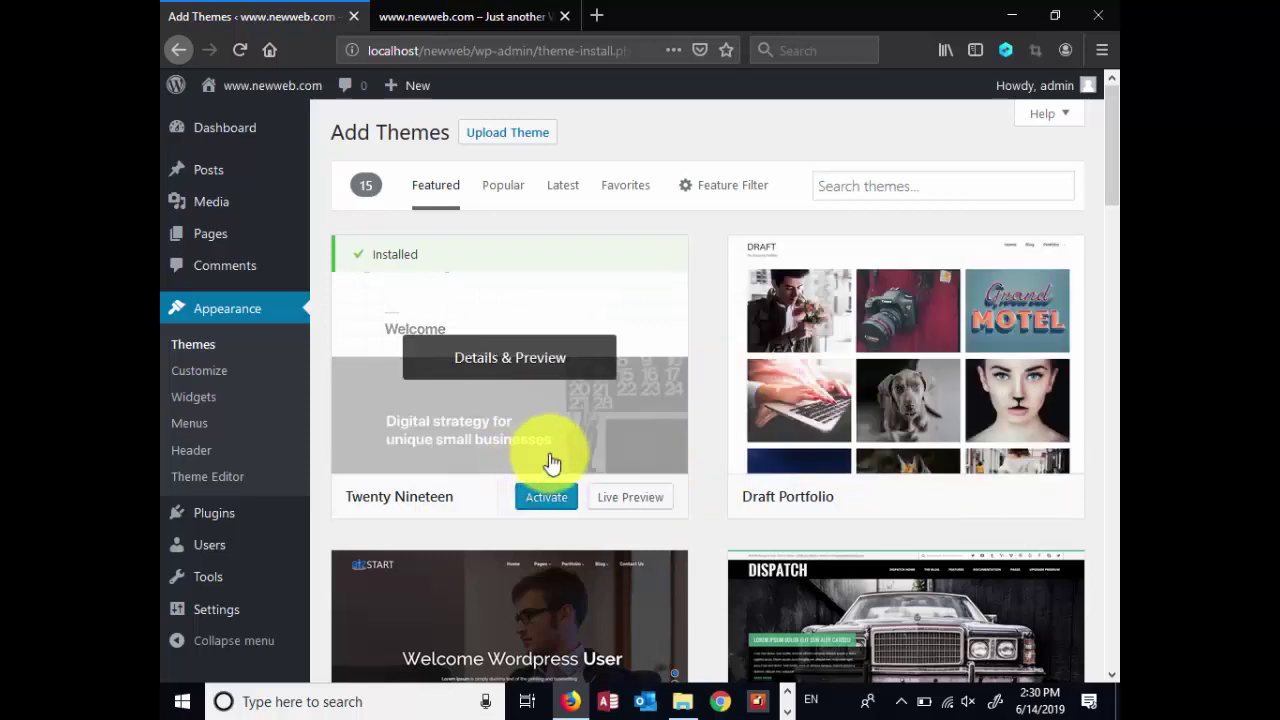
{"action": "scroll", "coordinate": [555, 460], "scroll_direction": "down", "scroll_amount": 3}
{"action": "scroll", "coordinate": [563, 490], "scroll_direction": "down", "scroll_amount": 3}
{"action": "scroll", "coordinate": [634, 349], "scroll_direction": "down", "scroll_amount": 3}
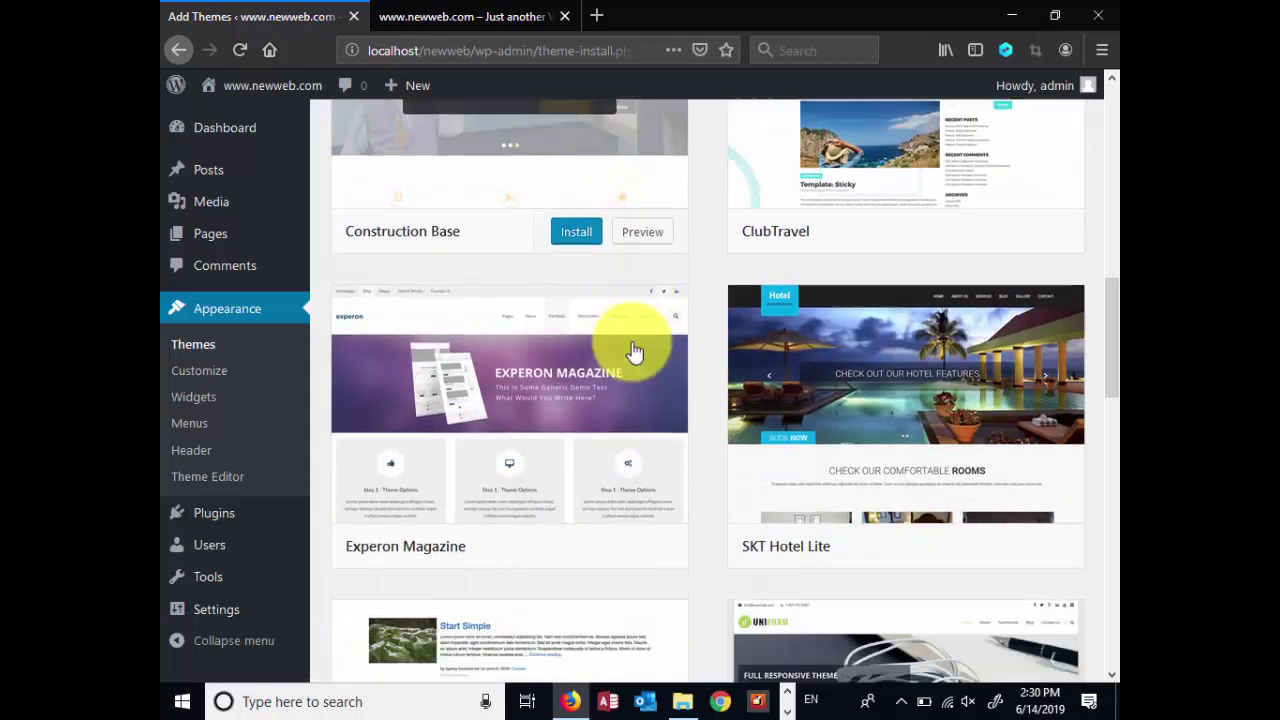
{"action": "scroll", "coordinate": [686, 386], "scroll_direction": "down", "scroll_amount": 4}
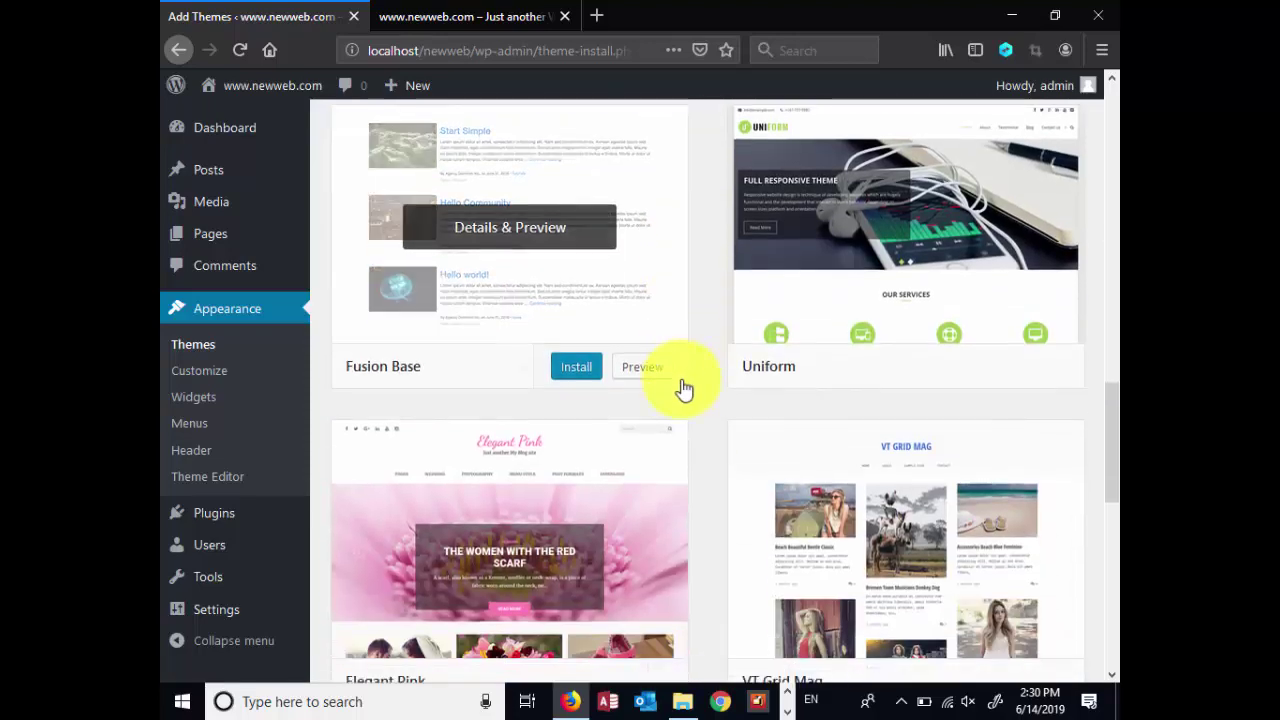
{"action": "scroll", "coordinate": [684, 388], "scroll_direction": "down", "scroll_amount": 4}
{"action": "scroll", "coordinate": [677, 403], "scroll_direction": "up", "scroll_amount": 18}
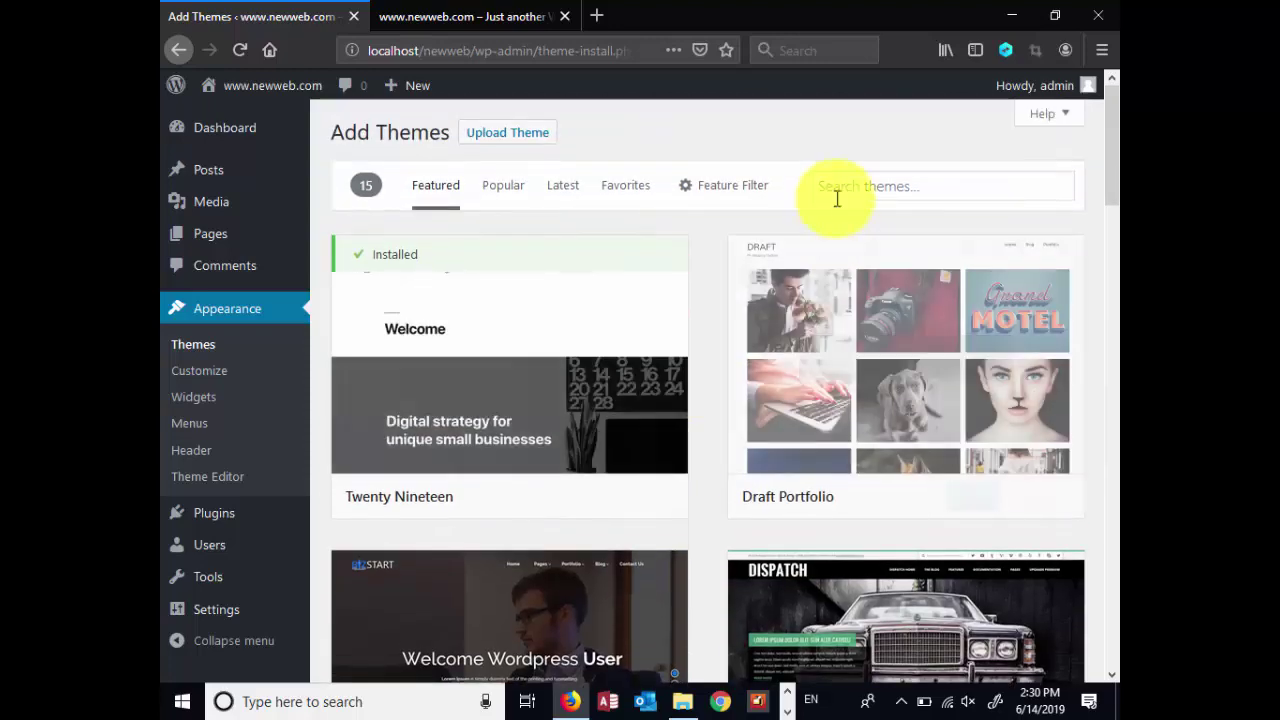
{"action": "left_click", "coordinate": [834, 189]}
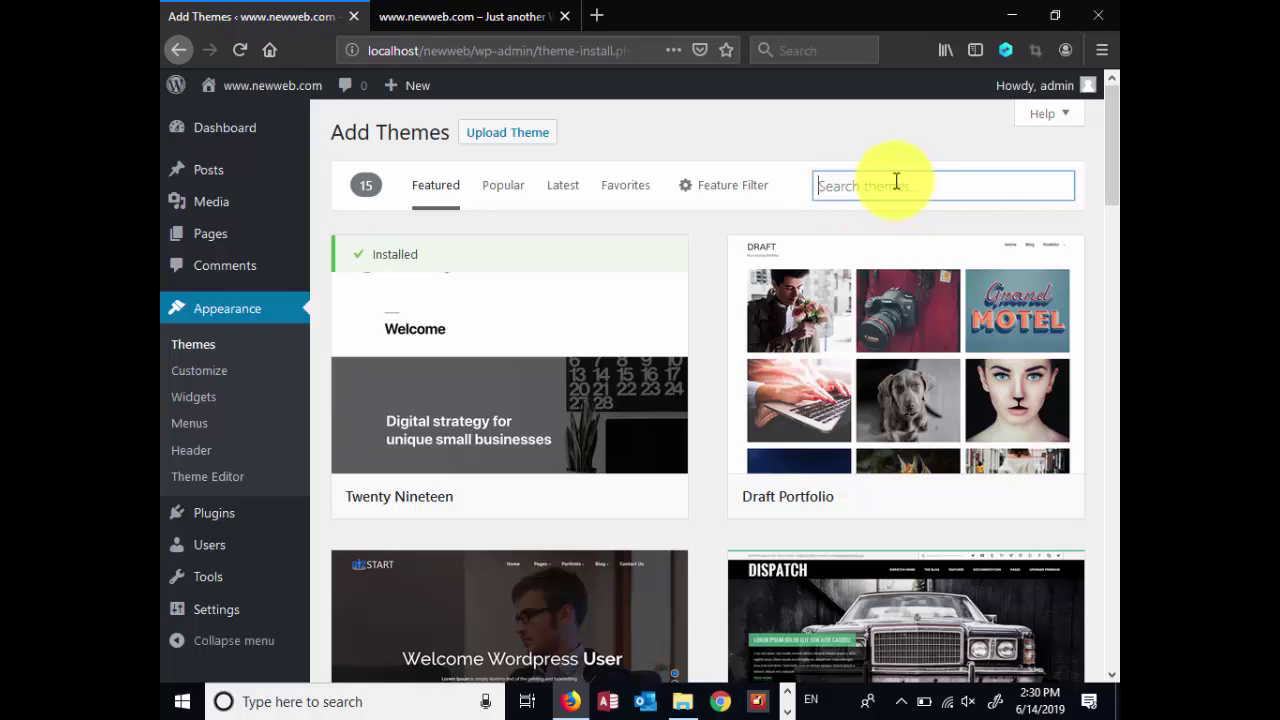
Browse the popular themes, including Velux, Hello Elementor, OceanWP and Astra, and view the latest themes
{"action": "left_click", "coordinate": [505, 189]}
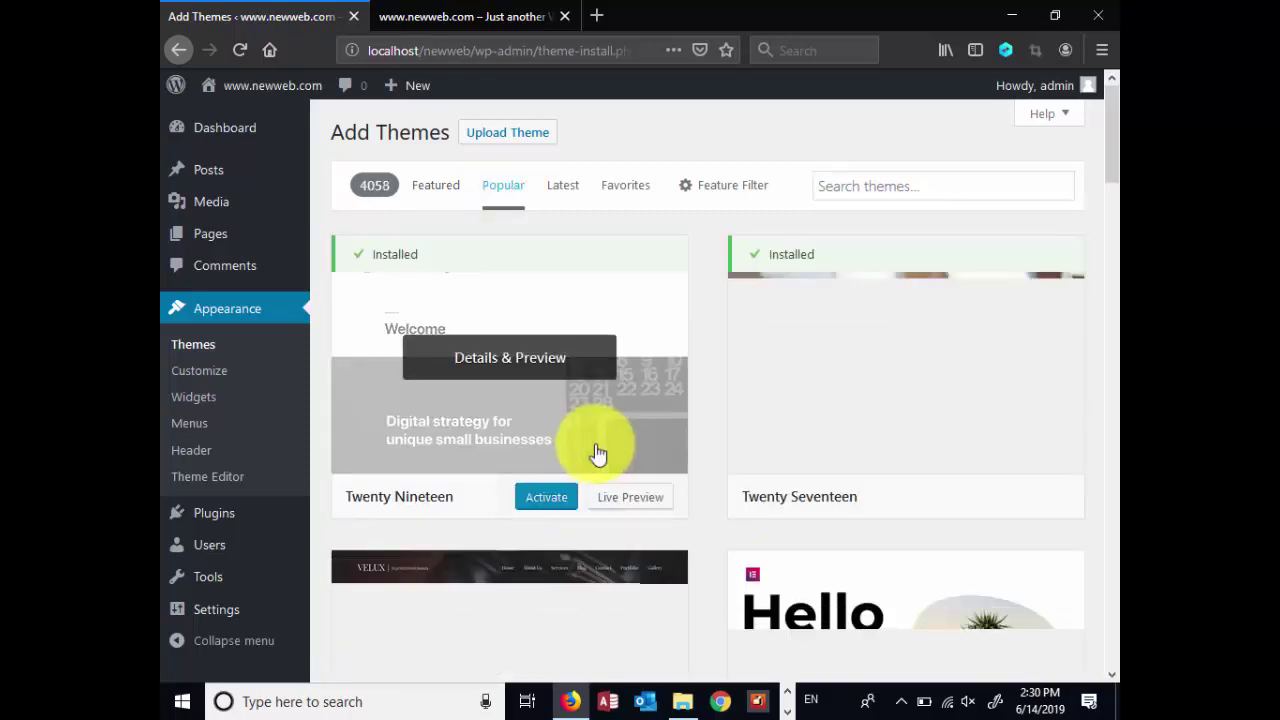
{"action": "scroll", "coordinate": [729, 372], "scroll_direction": "down", "scroll_amount": 3}
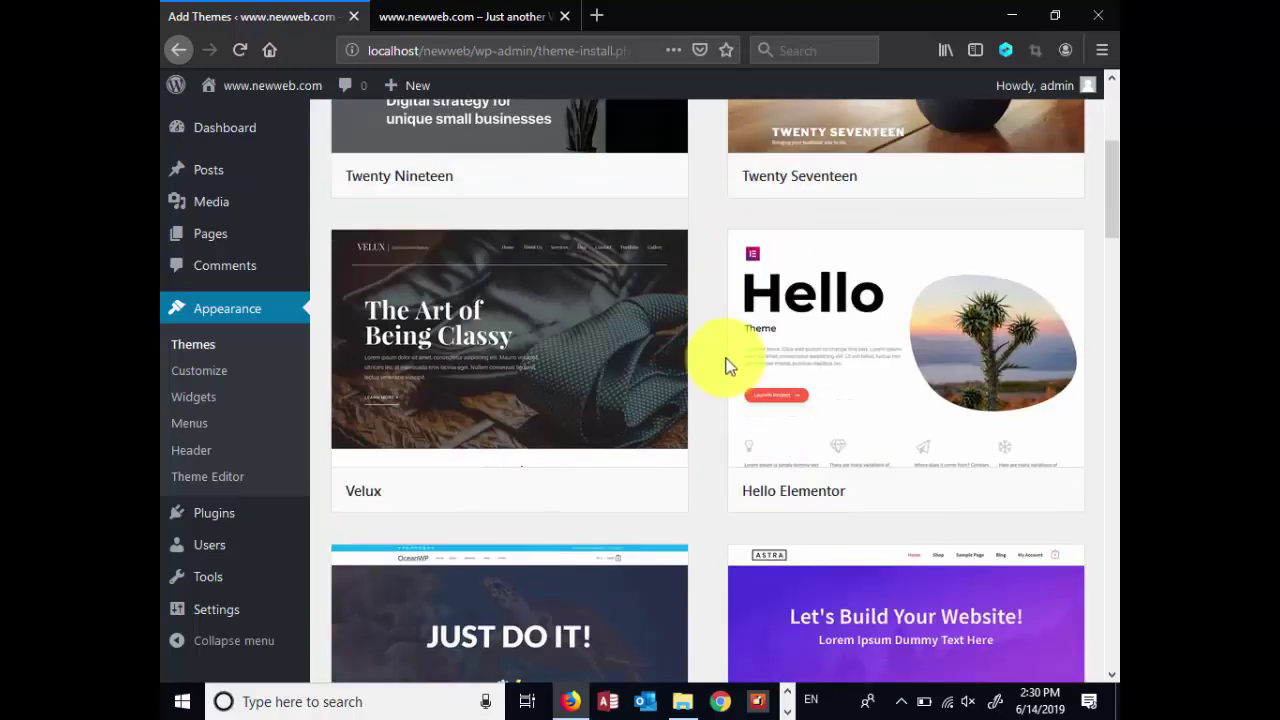
{"action": "scroll", "coordinate": [728, 362], "scroll_direction": "down", "scroll_amount": 5}
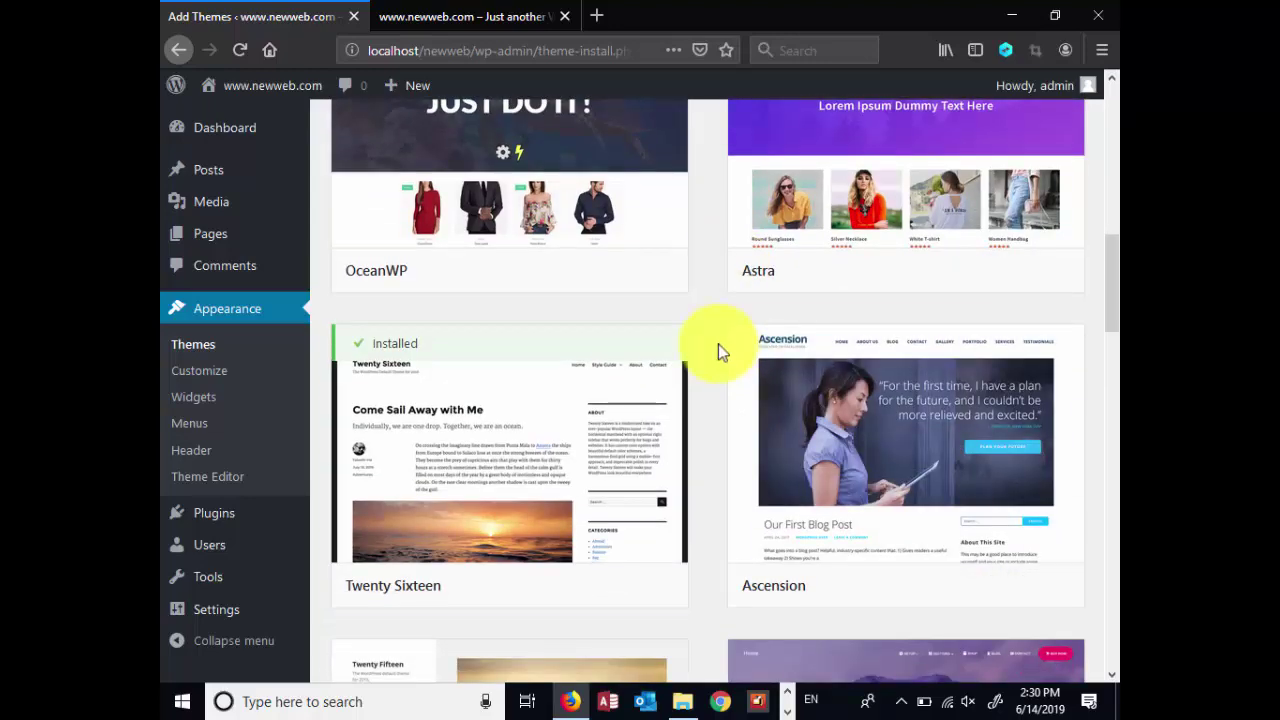
{"action": "scroll", "coordinate": [718, 344], "scroll_direction": "up", "scroll_amount": 3}
{"action": "scroll", "coordinate": [714, 349], "scroll_direction": "down", "scroll_amount": 2}
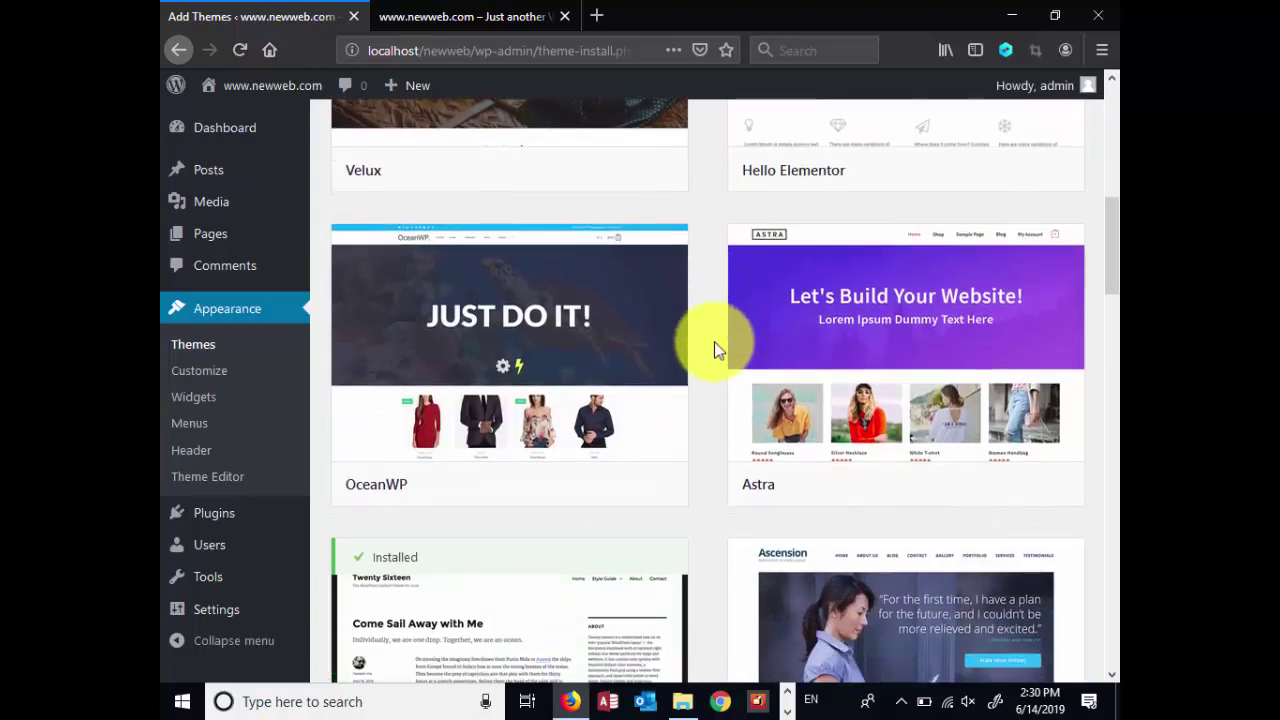
{"action": "scroll", "coordinate": [714, 349], "scroll_direction": "up", "scroll_amount": 10}
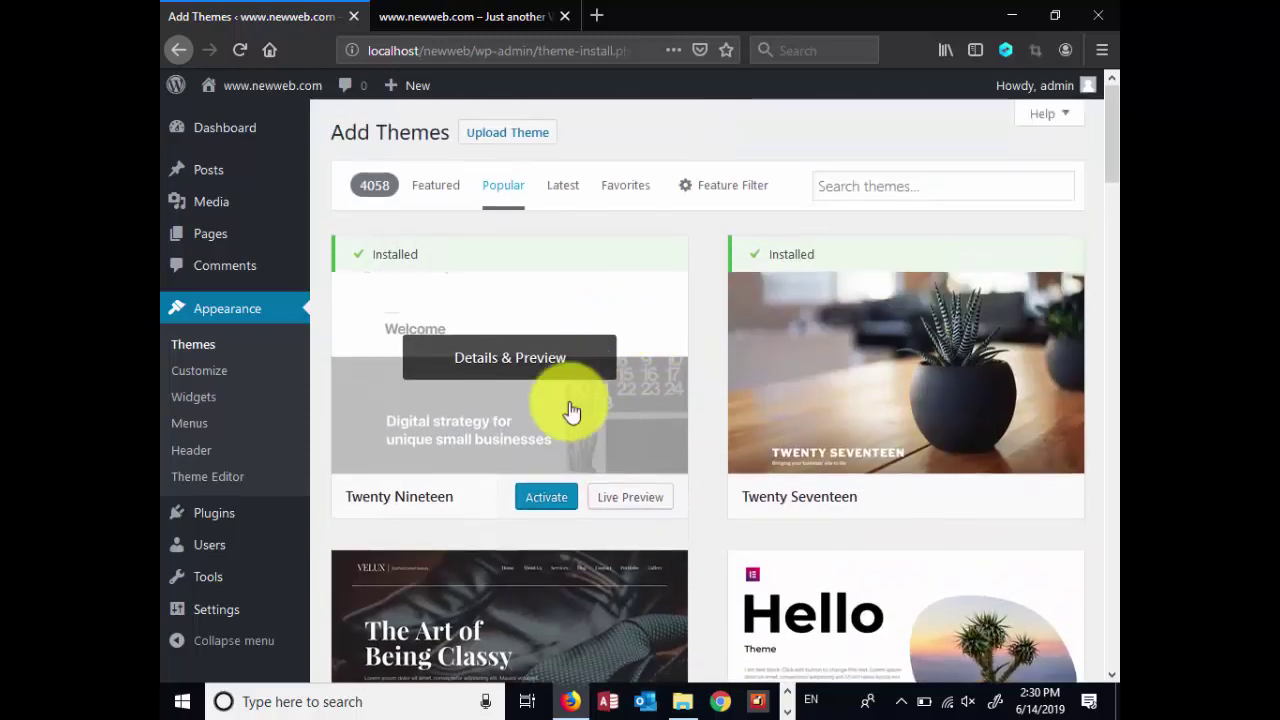
{"action": "left_click", "coordinate": [568, 195]}
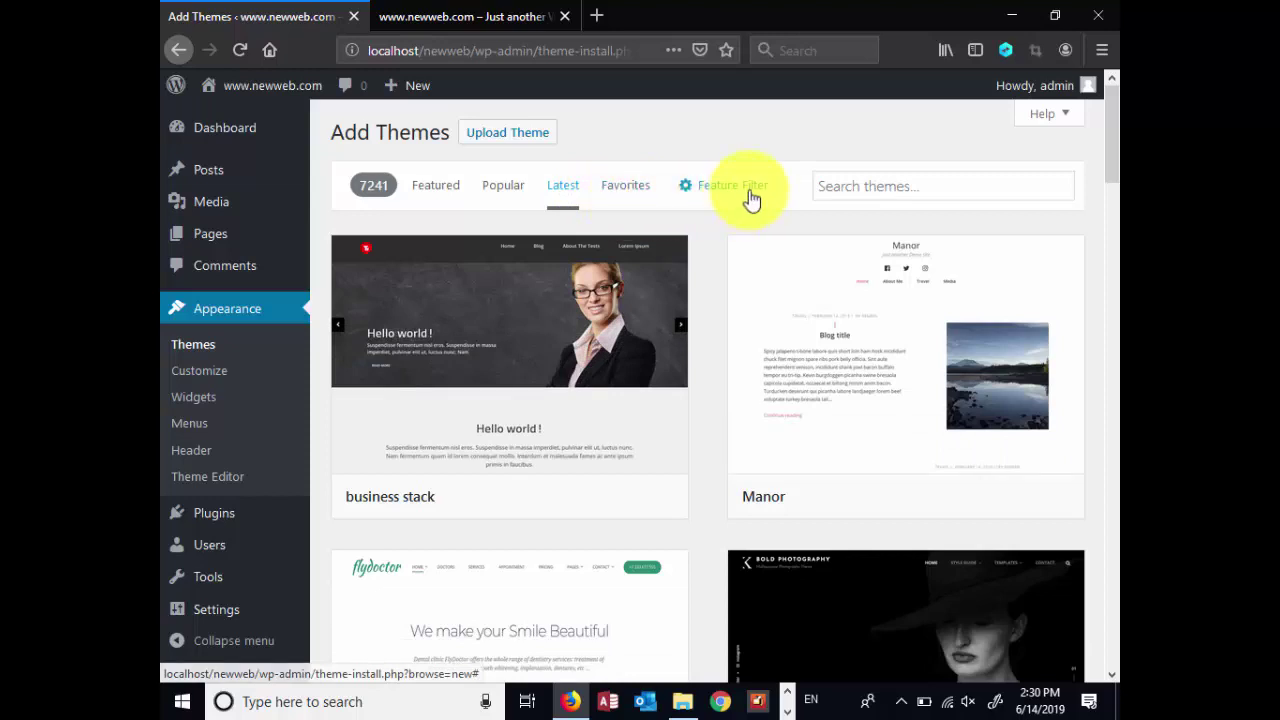
Find the OceanWP theme among the popular themes, install it and activate it
{"action": "left_click", "coordinate": [508, 193]}
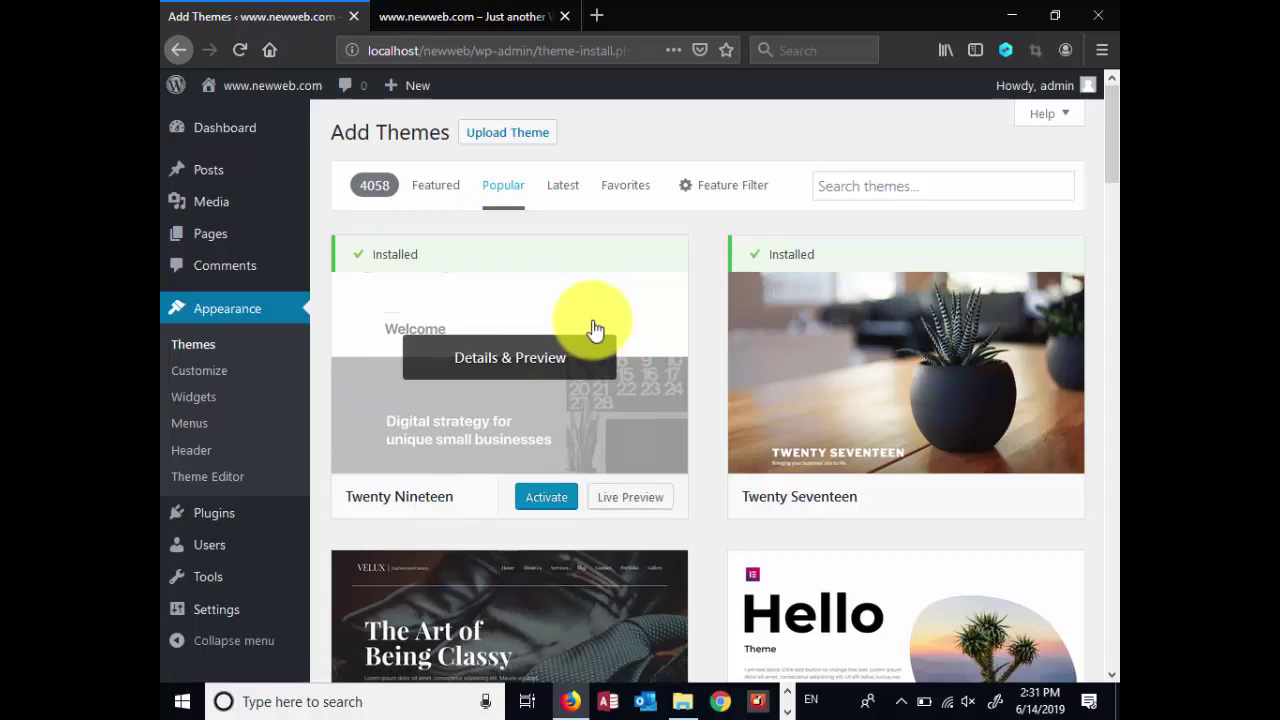
{"action": "scroll", "coordinate": [600, 330], "scroll_direction": "down", "scroll_amount": 5}
{"action": "scroll", "coordinate": [615, 340], "scroll_direction": "down", "scroll_amount": 3}
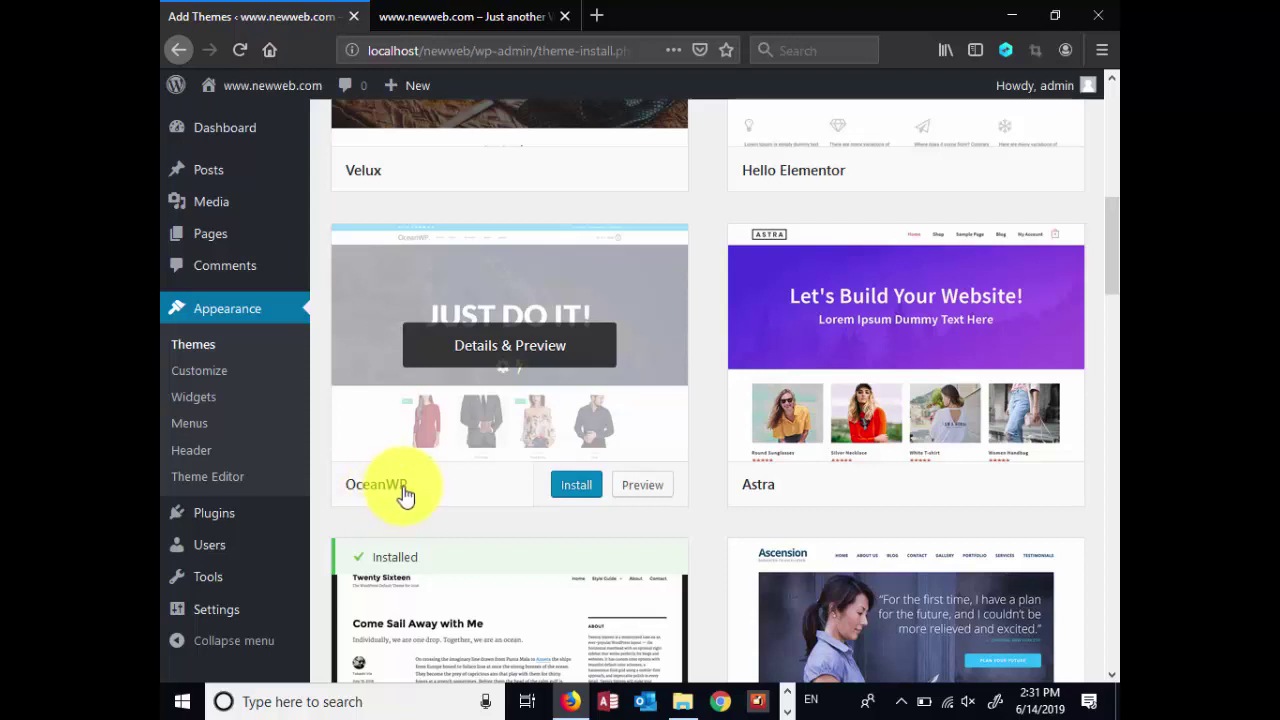
{"action": "left_click", "coordinate": [581, 486]}
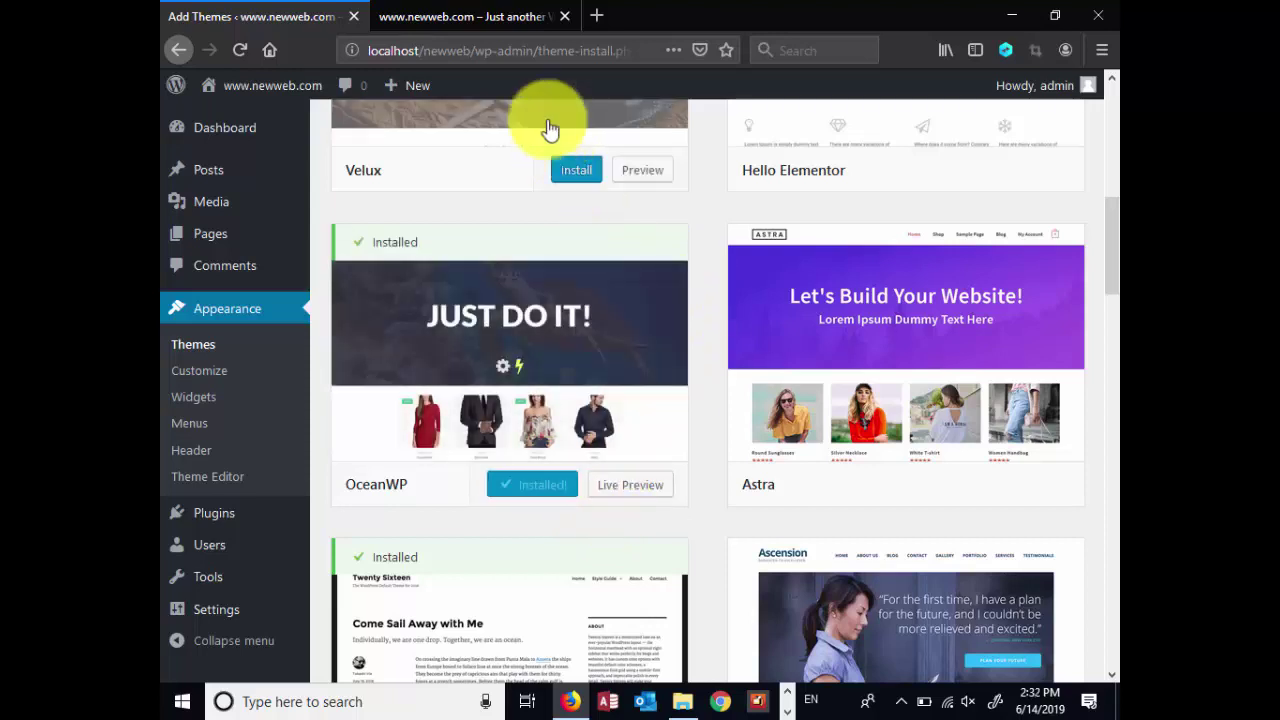
{"action": "left_click", "coordinate": [543, 486]}
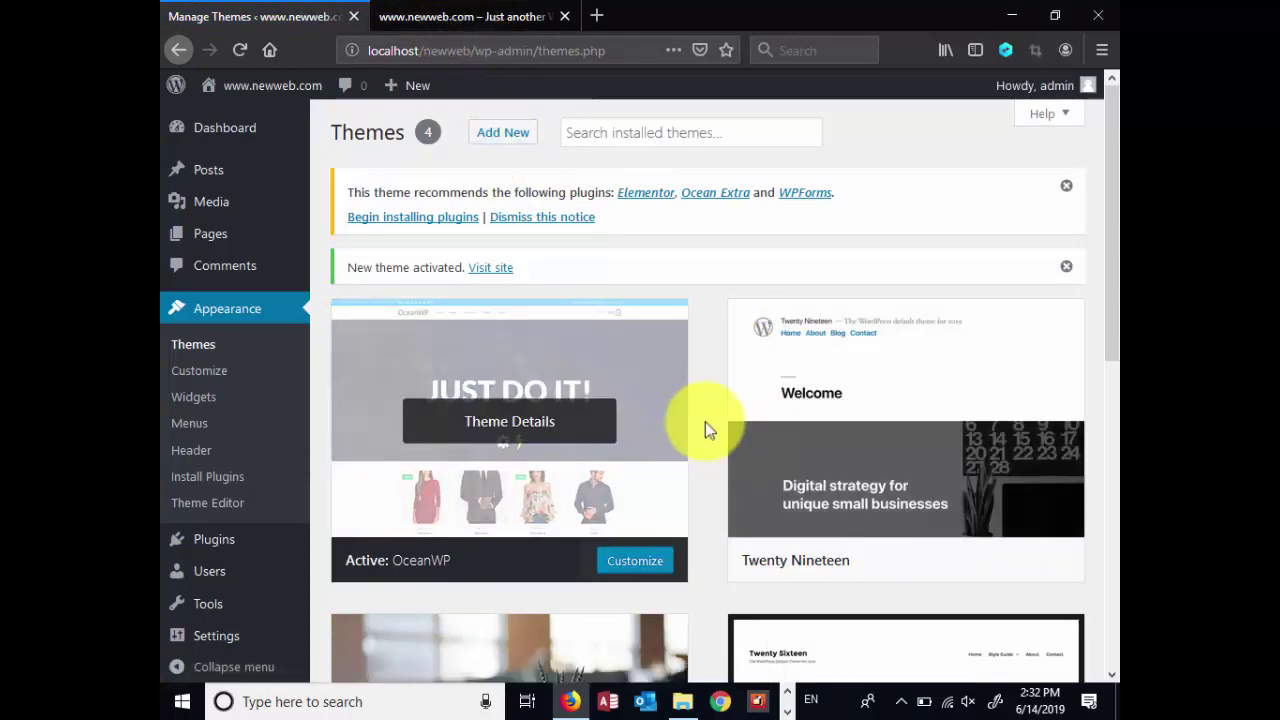
Review the installed themes on the theme management page, including the active OceanWP theme
{"action": "scroll", "coordinate": [814, 470], "scroll_direction": "down", "scroll_amount": 3}
{"action": "scroll", "coordinate": [770, 490], "scroll_direction": "down", "scroll_amount": 2}
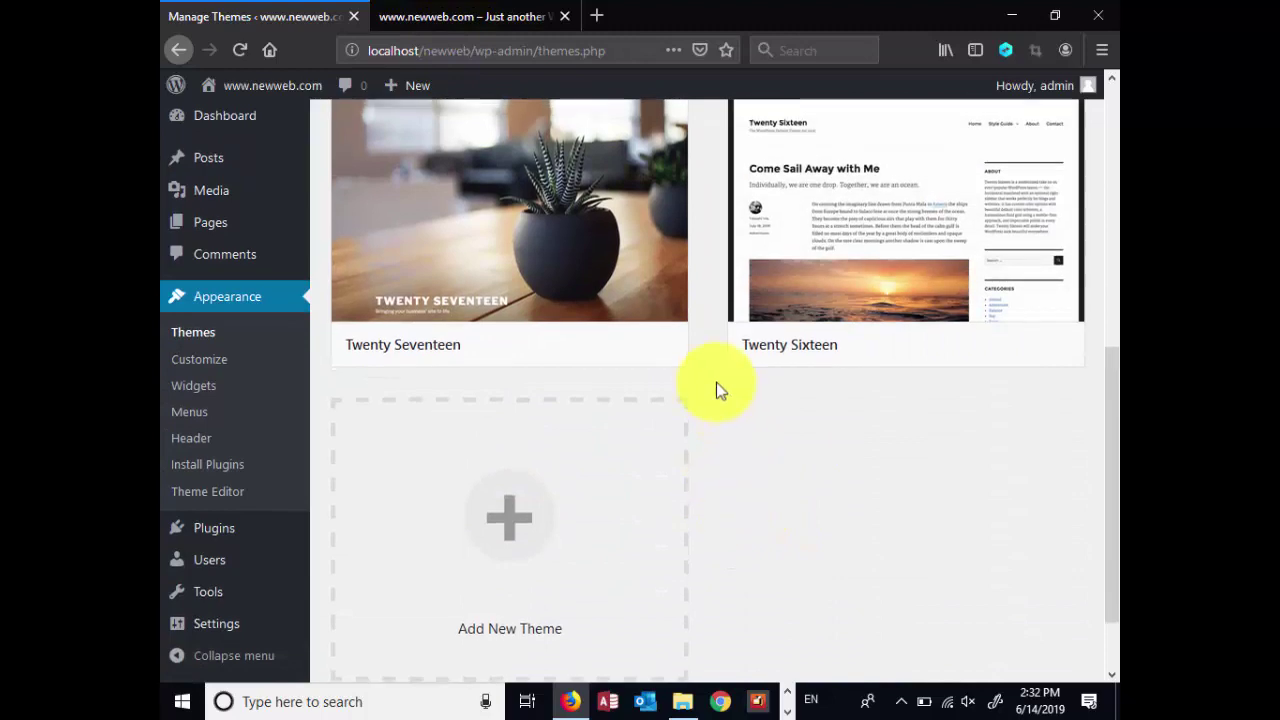
{"action": "scroll", "coordinate": [714, 389], "scroll_direction": "up", "scroll_amount": 5}
{"action": "scroll", "coordinate": [785, 404], "scroll_direction": "down", "scroll_amount": 5}
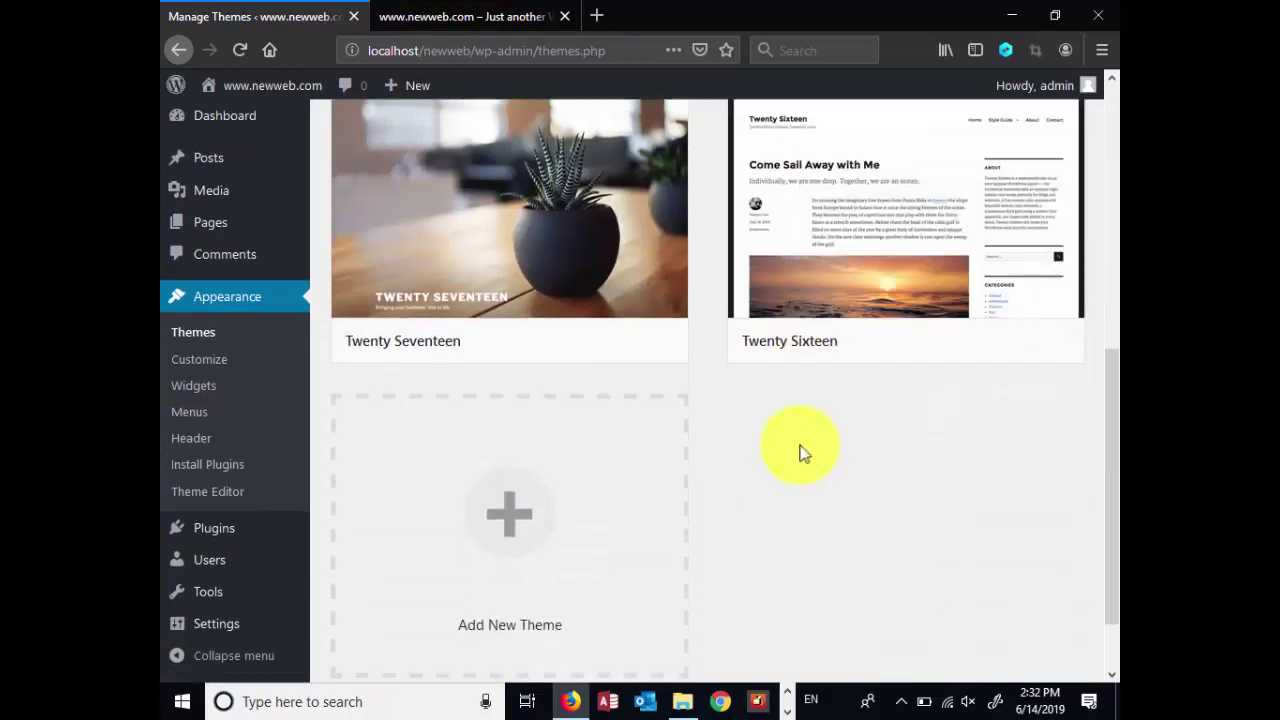
{"action": "scroll", "coordinate": [806, 451], "scroll_direction": "up", "scroll_amount": 4}
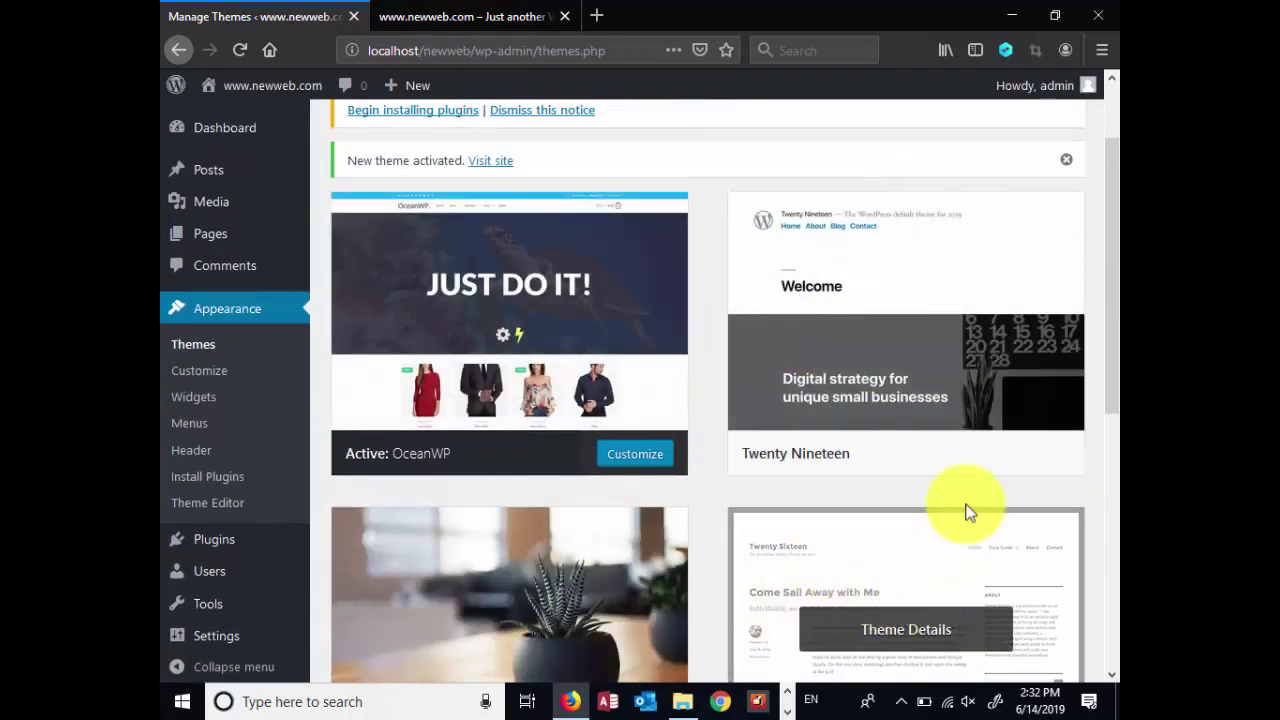
{"action": "scroll", "coordinate": [840, 320], "scroll_direction": "up", "scroll_amount": 1}
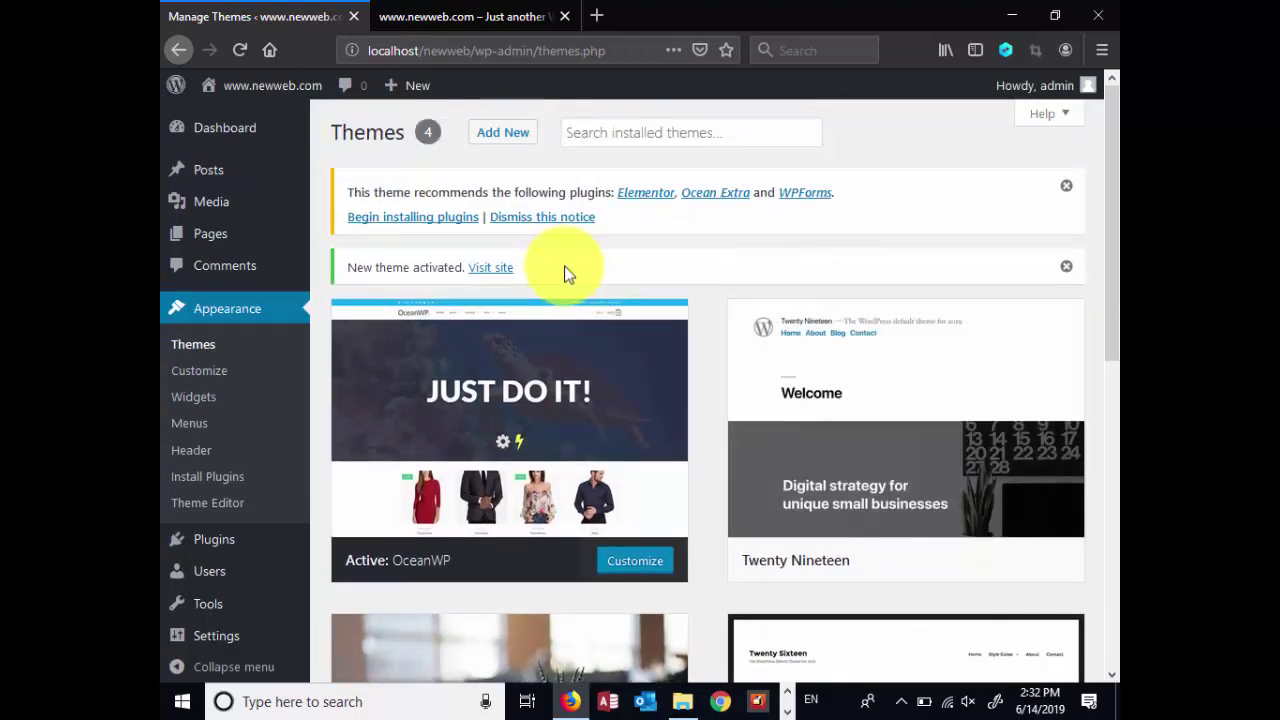
Reload the site's front page in the second browser tab and examine its OceanWP header, navigation menu, post, sidebar and footer
{"action": "left_click", "coordinate": [474, 27]}
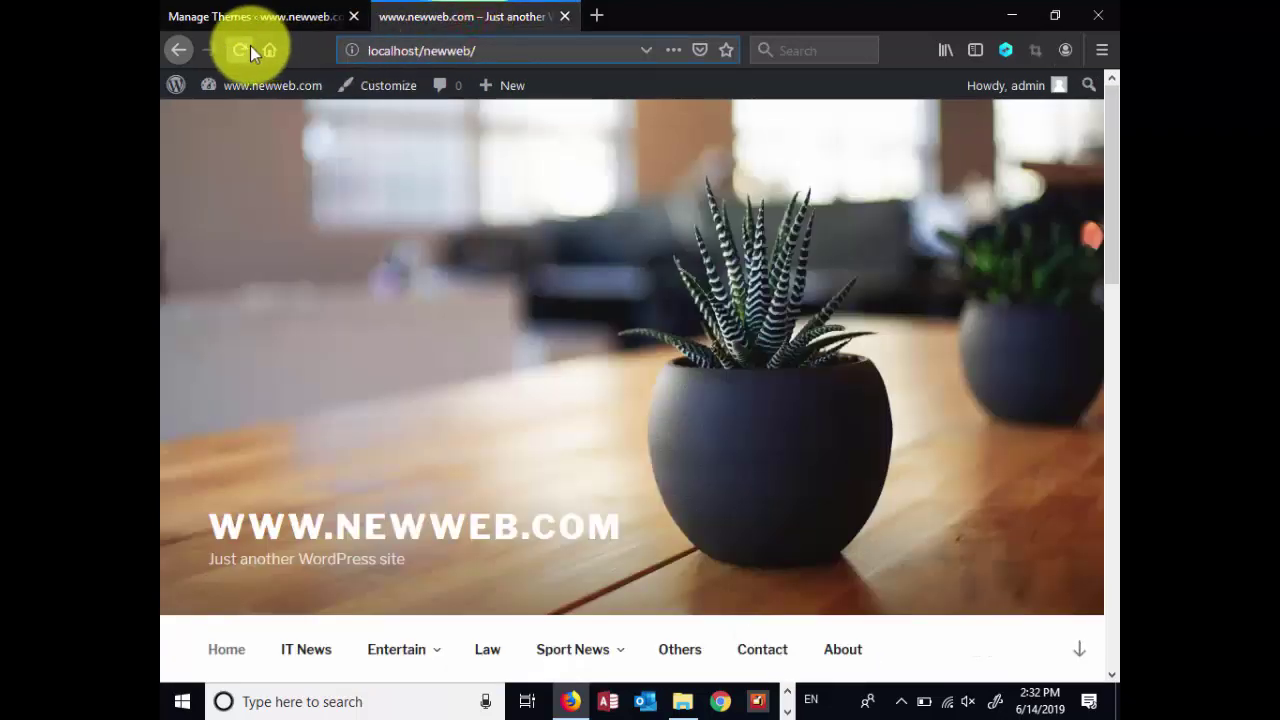
{"action": "left_click", "coordinate": [241, 48]}
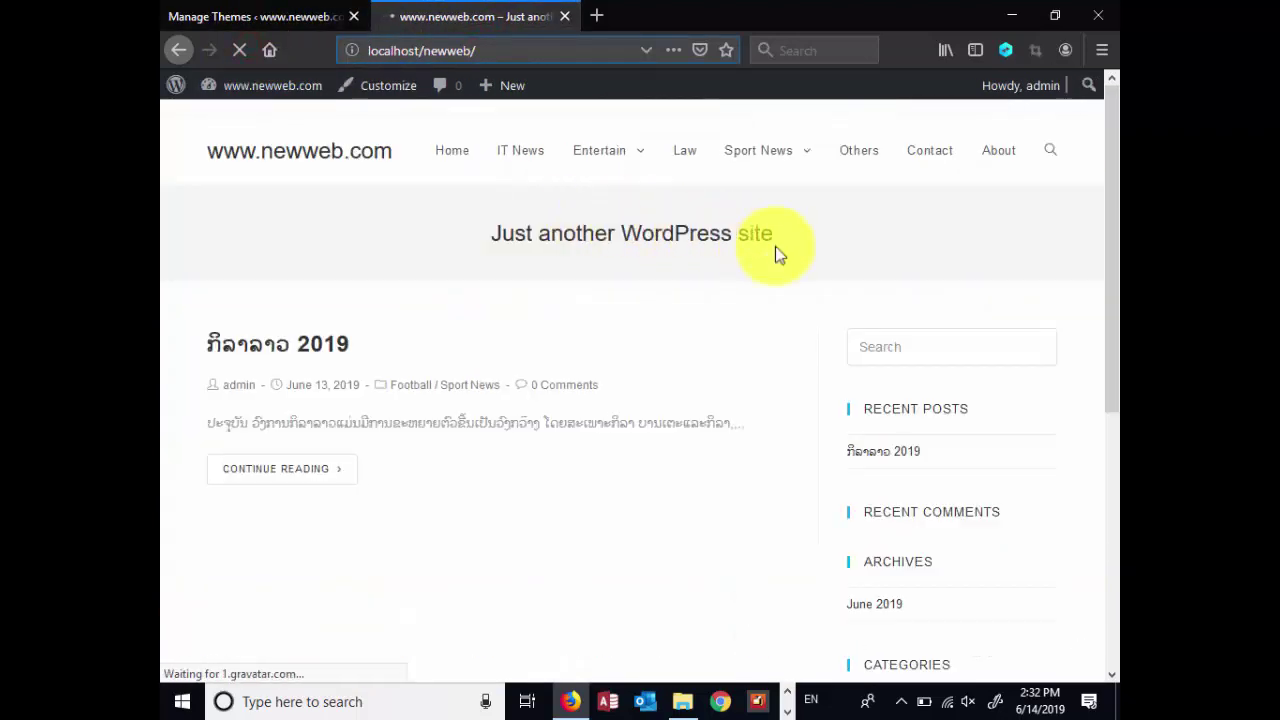
{"action": "scroll", "coordinate": [669, 445], "scroll_direction": "down", "scroll_amount": 5}
{"action": "scroll", "coordinate": [671, 437], "scroll_direction": "up", "scroll_amount": 5}
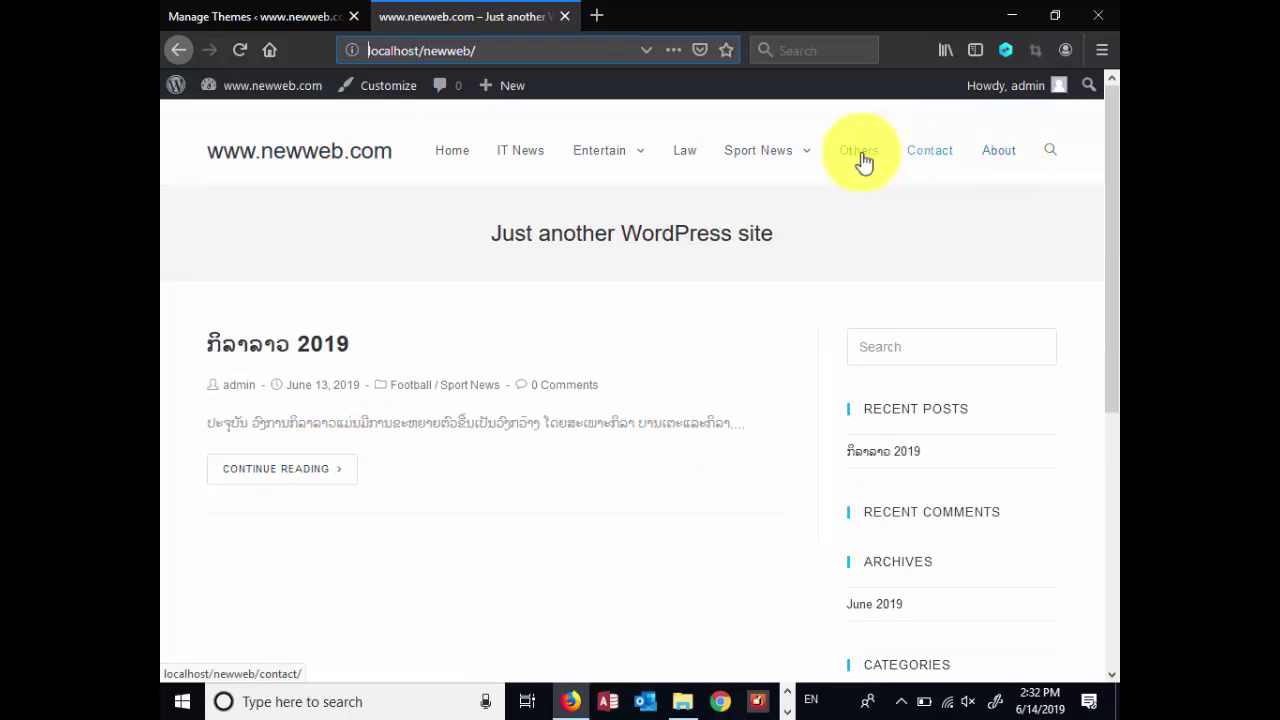
{"action": "mouse_move", "coordinate": [800, 160]}
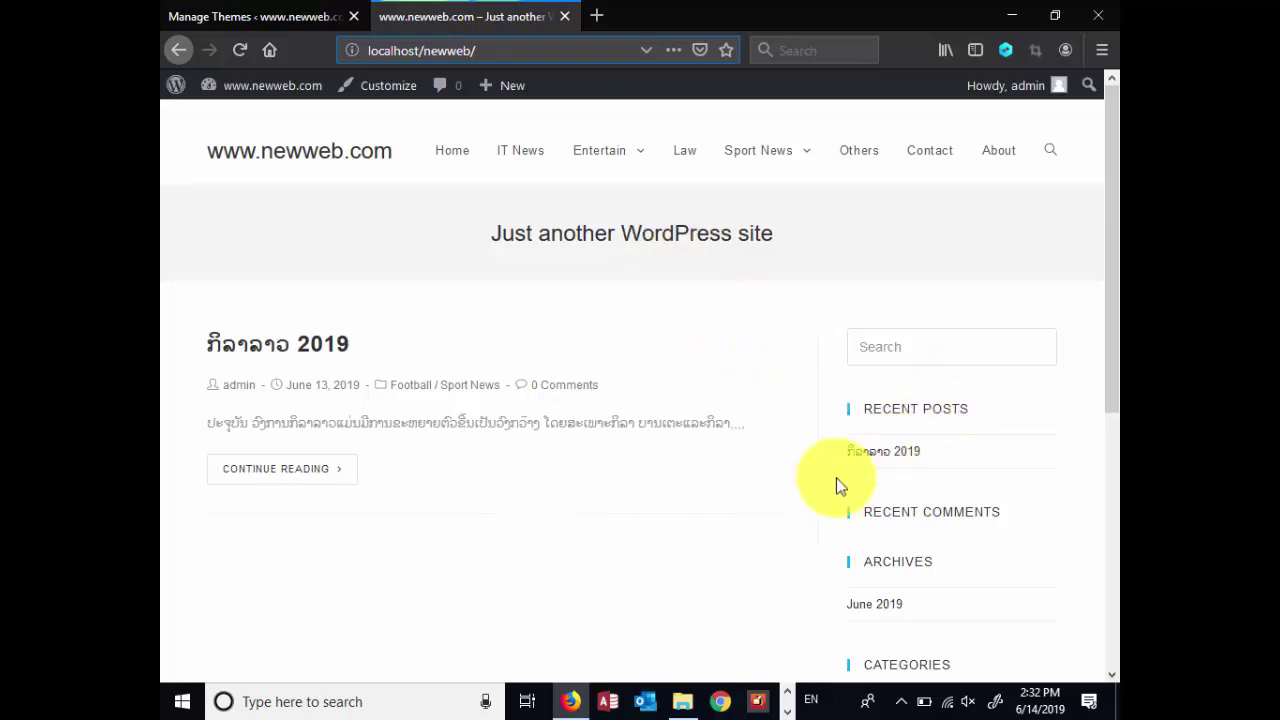
{"action": "scroll", "coordinate": [880, 497], "scroll_direction": "down", "scroll_amount": 1}
{"action": "scroll", "coordinate": [880, 497], "scroll_direction": "down", "scroll_amount": 6}
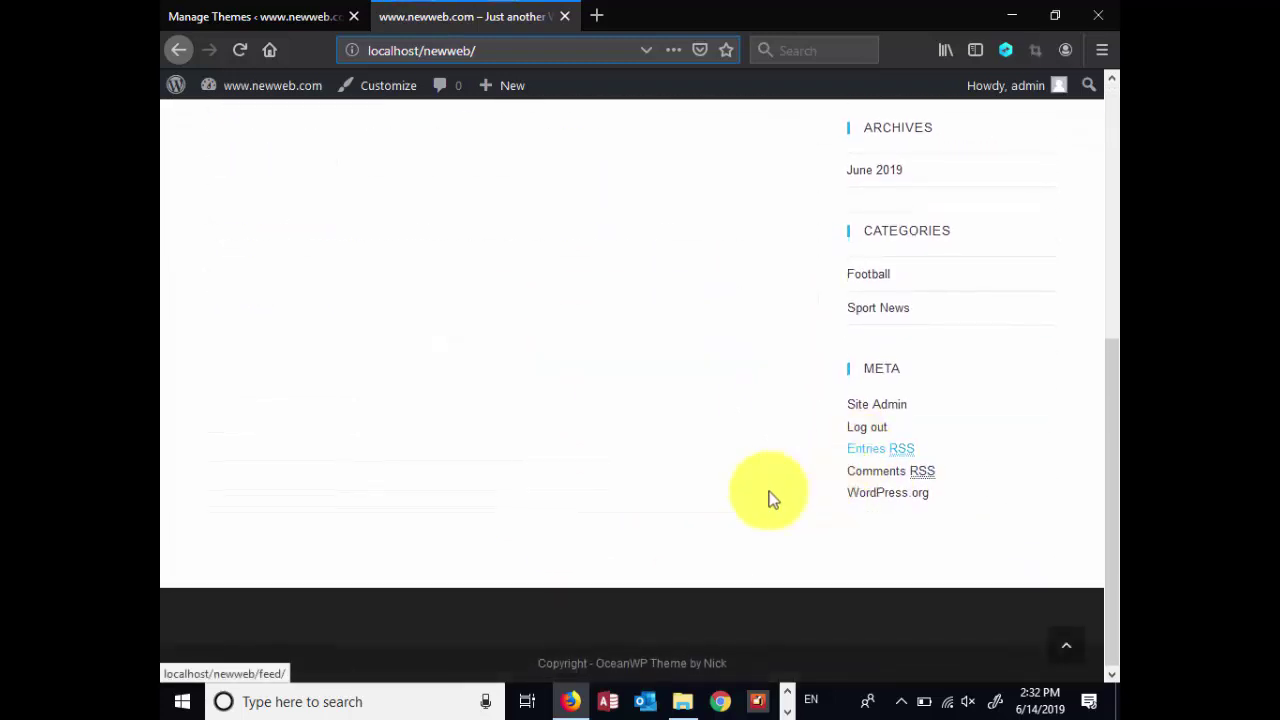
{"action": "scroll", "coordinate": [474, 451], "scroll_direction": "up", "scroll_amount": 7}
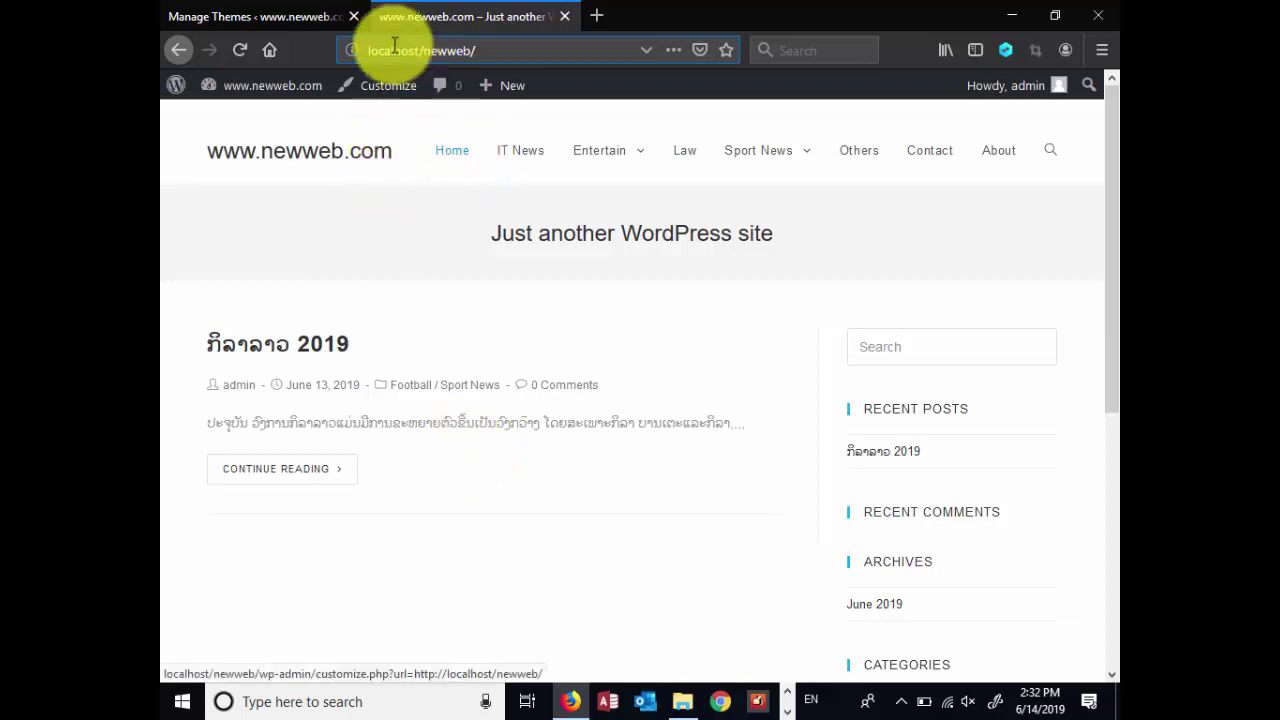
Return to the theme management tab and open the admin dashboard
{"action": "left_click", "coordinate": [268, 25]}
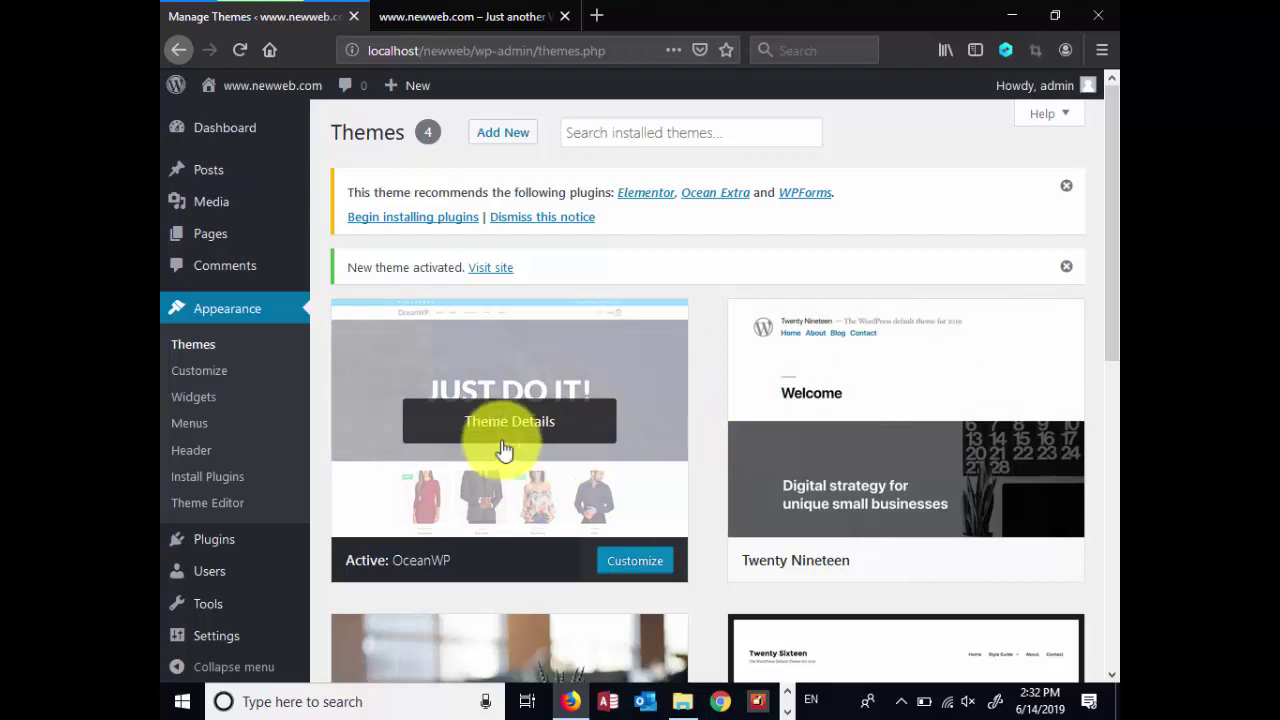
{"action": "scroll", "coordinate": [565, 440], "scroll_direction": "down", "scroll_amount": 2}
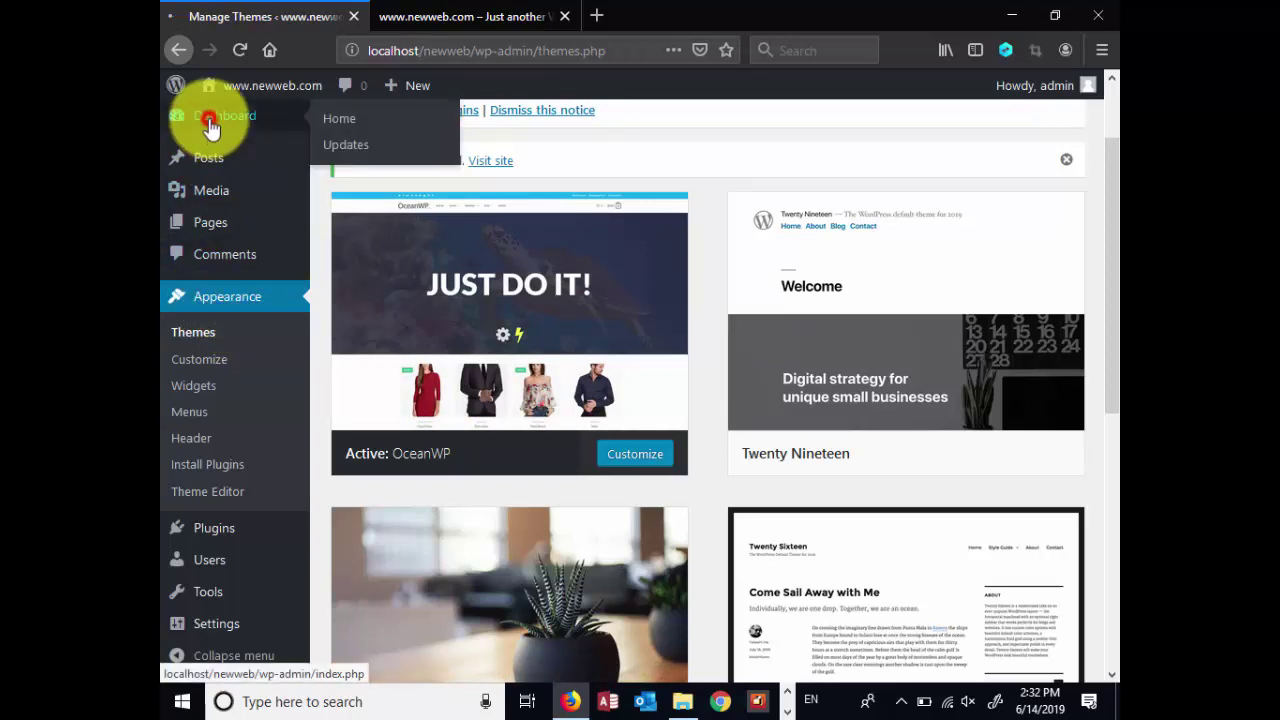
{"action": "left_click", "coordinate": [212, 132]}
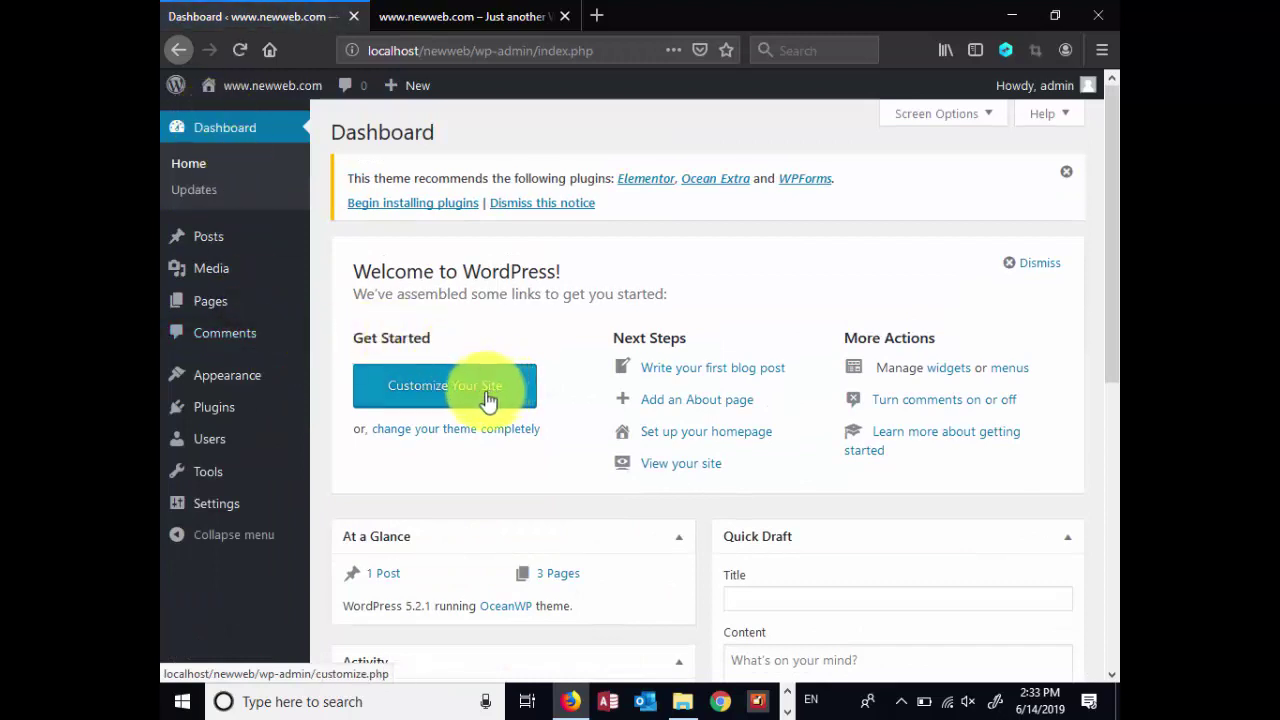
Check the ways to reach the customizer from the appearance options and the front page, and open it from the dashboard
{"action": "mouse_move", "coordinate": [215, 380]}
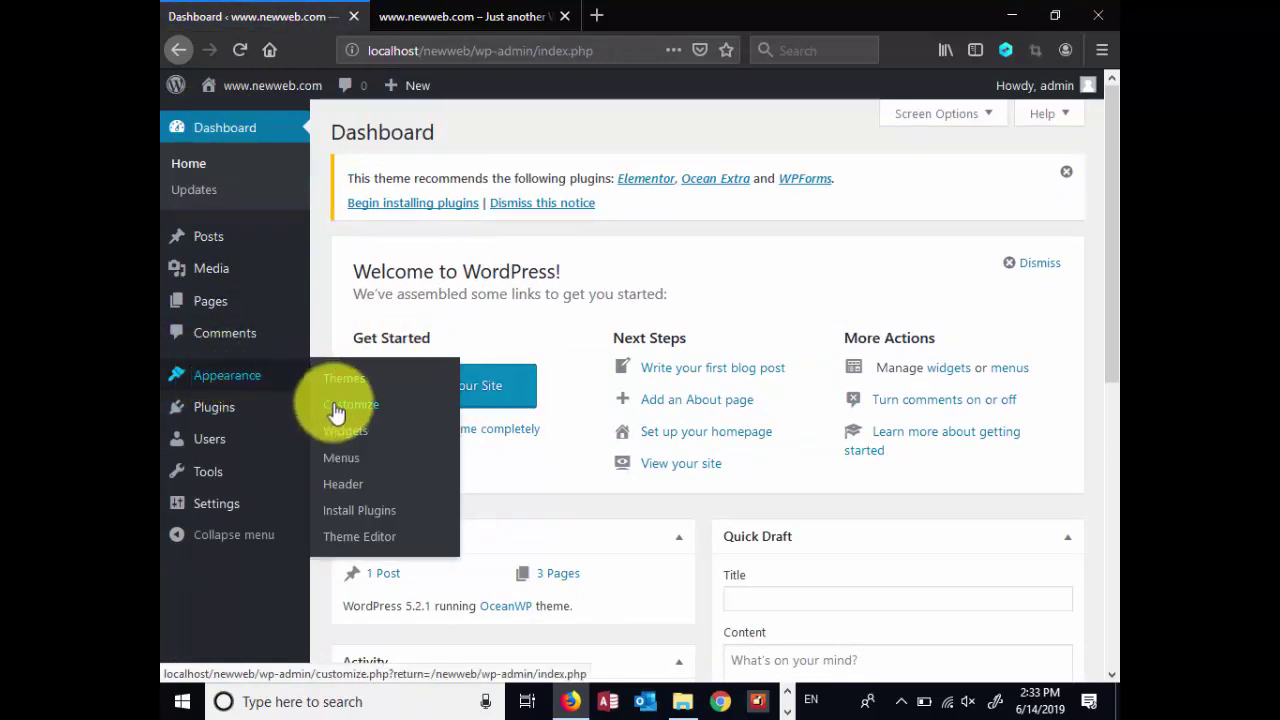
{"action": "left_click", "coordinate": [488, 18]}
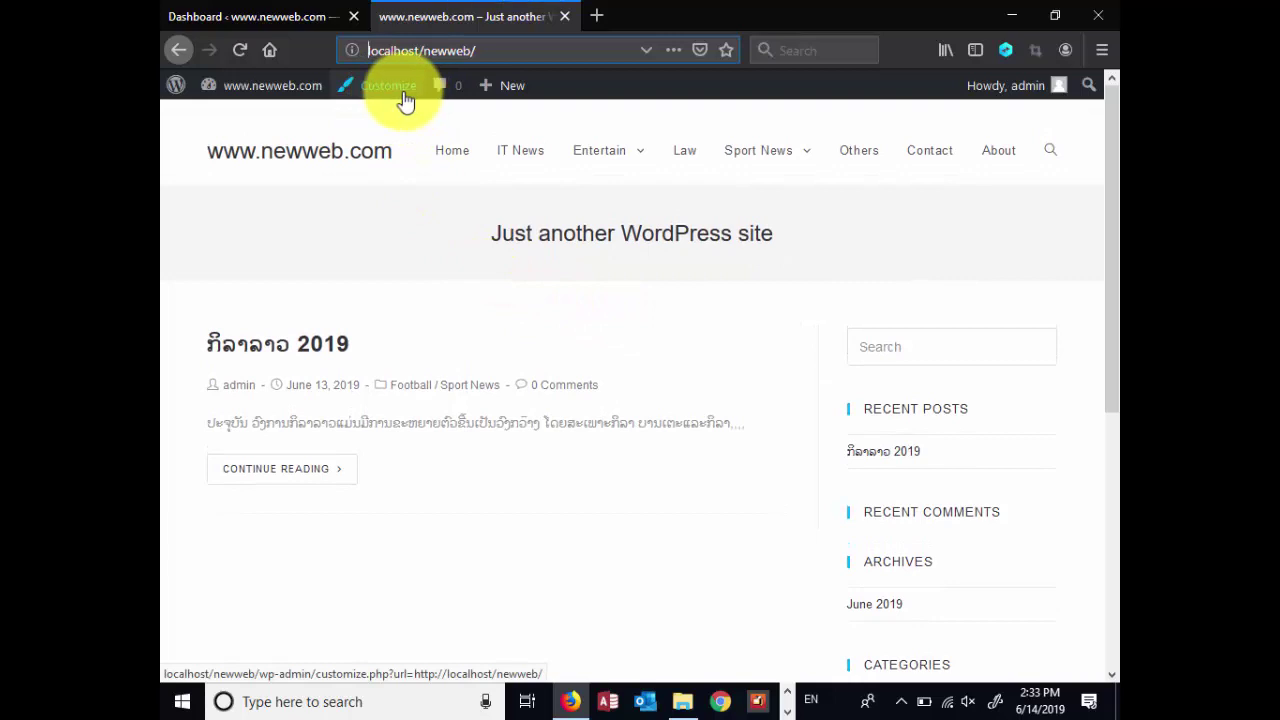
{"action": "left_click", "coordinate": [272, 20]}
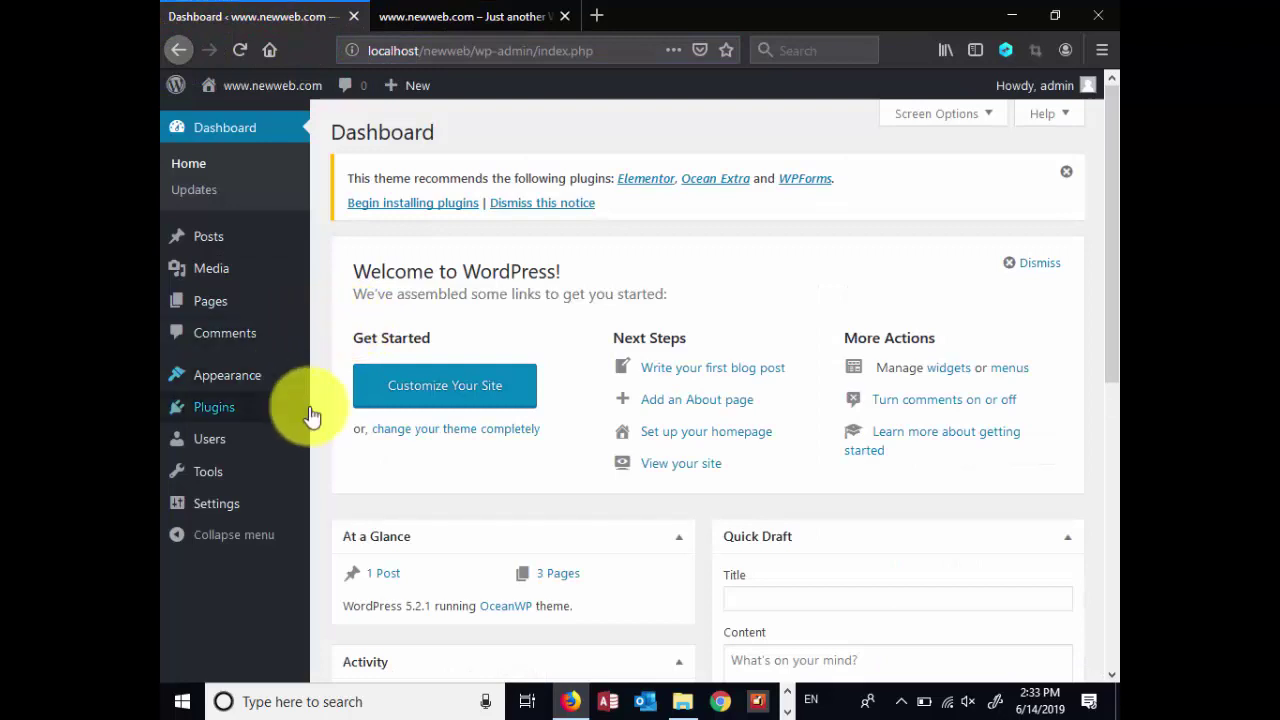
{"action": "left_click", "coordinate": [449, 389]}
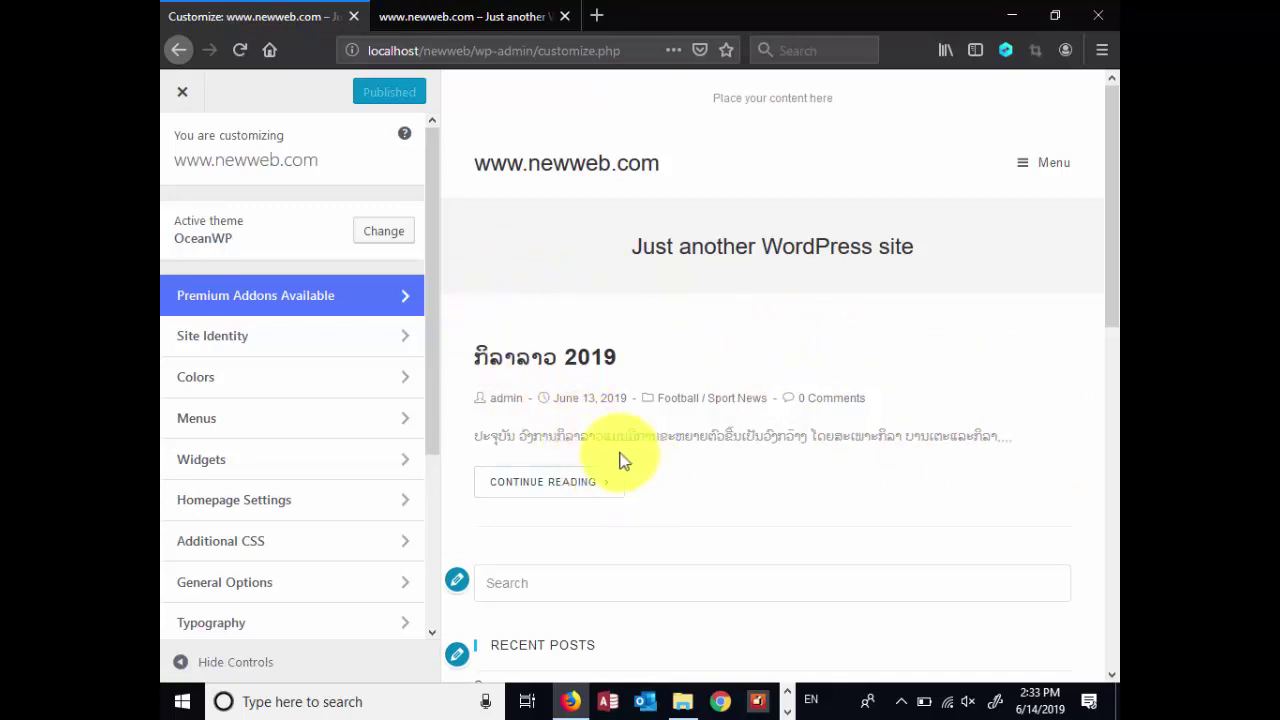
Examine the live preview and the customizer's sections, from Site Identity and Colors down to Footer Bottom
{"action": "scroll", "coordinate": [220, 429], "scroll_direction": "down", "scroll_amount": 5}
{"action": "scroll", "coordinate": [216, 425], "scroll_direction": "up", "scroll_amount": 5}
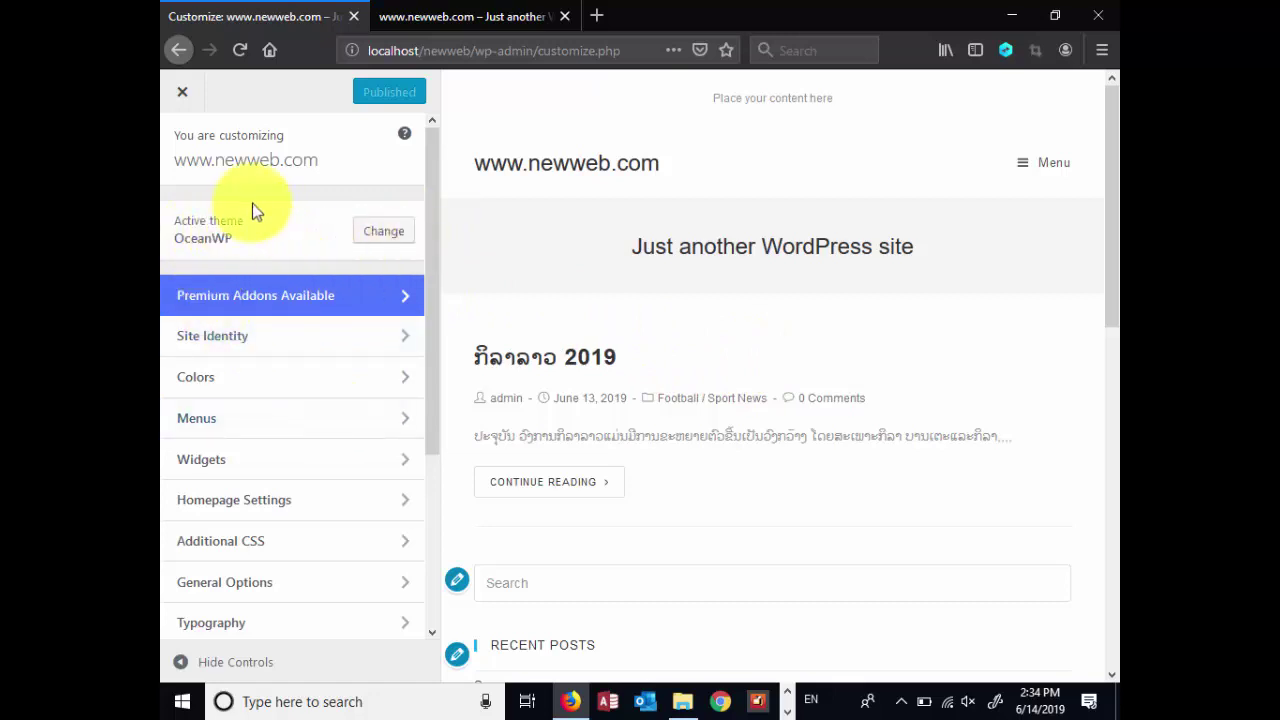
{"action": "scroll", "coordinate": [220, 480], "scroll_direction": "down", "scroll_amount": 3}
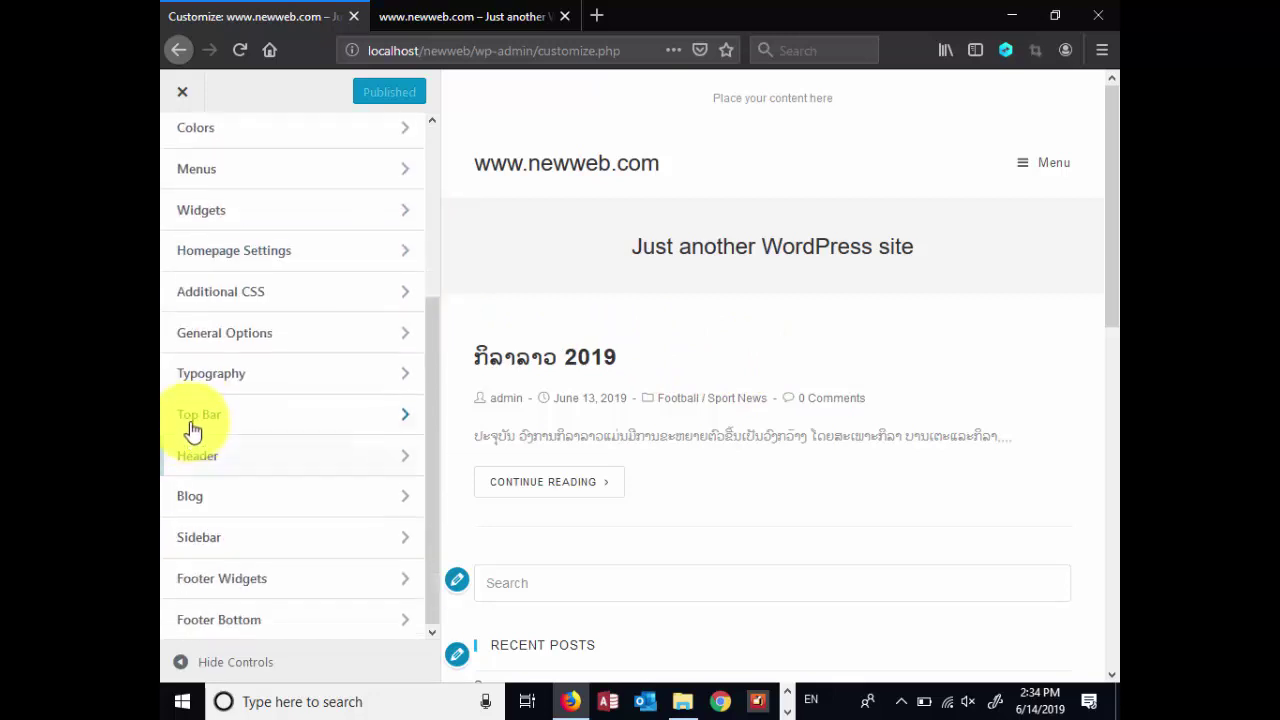
{"action": "scroll", "coordinate": [258, 540], "scroll_direction": "up", "scroll_amount": 3}
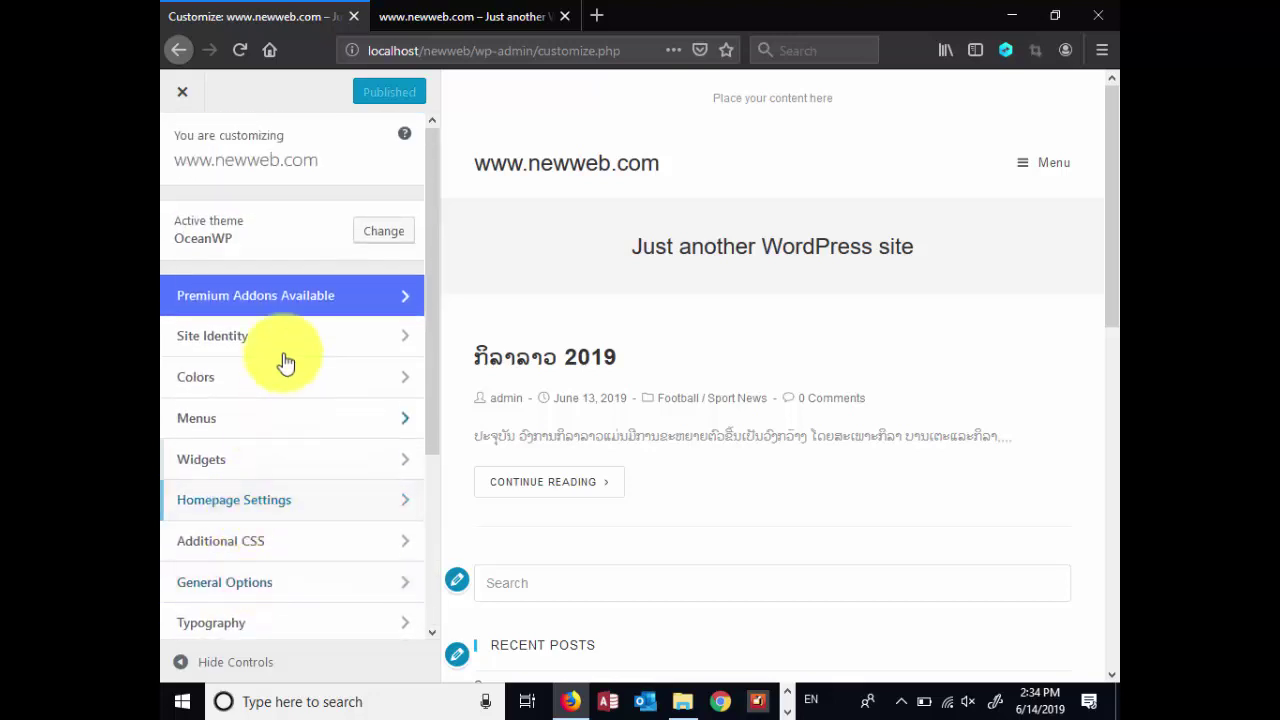
Look over the customizer's section list and open the Site Identity section
{"action": "scroll", "coordinate": [221, 456], "scroll_direction": "down", "scroll_amount": 2}
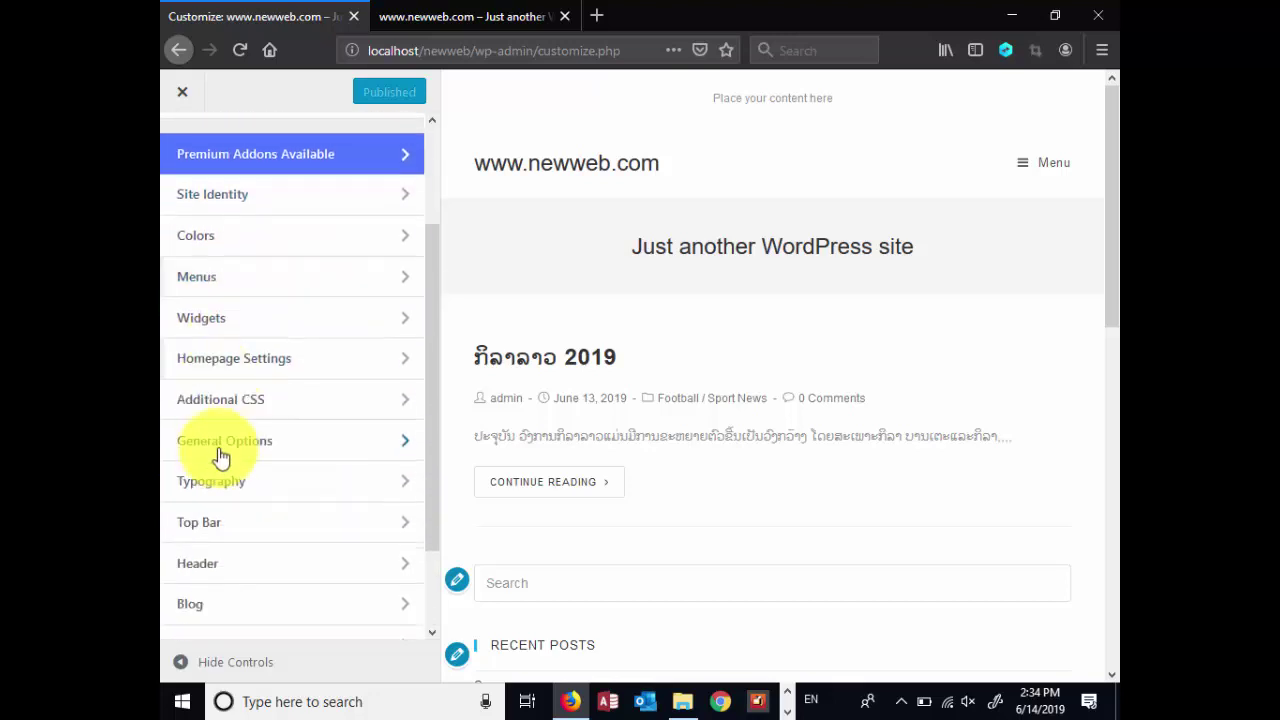
{"action": "scroll", "coordinate": [251, 563], "scroll_direction": "down", "scroll_amount": 2}
{"action": "scroll", "coordinate": [262, 295], "scroll_direction": "up", "scroll_amount": 1}
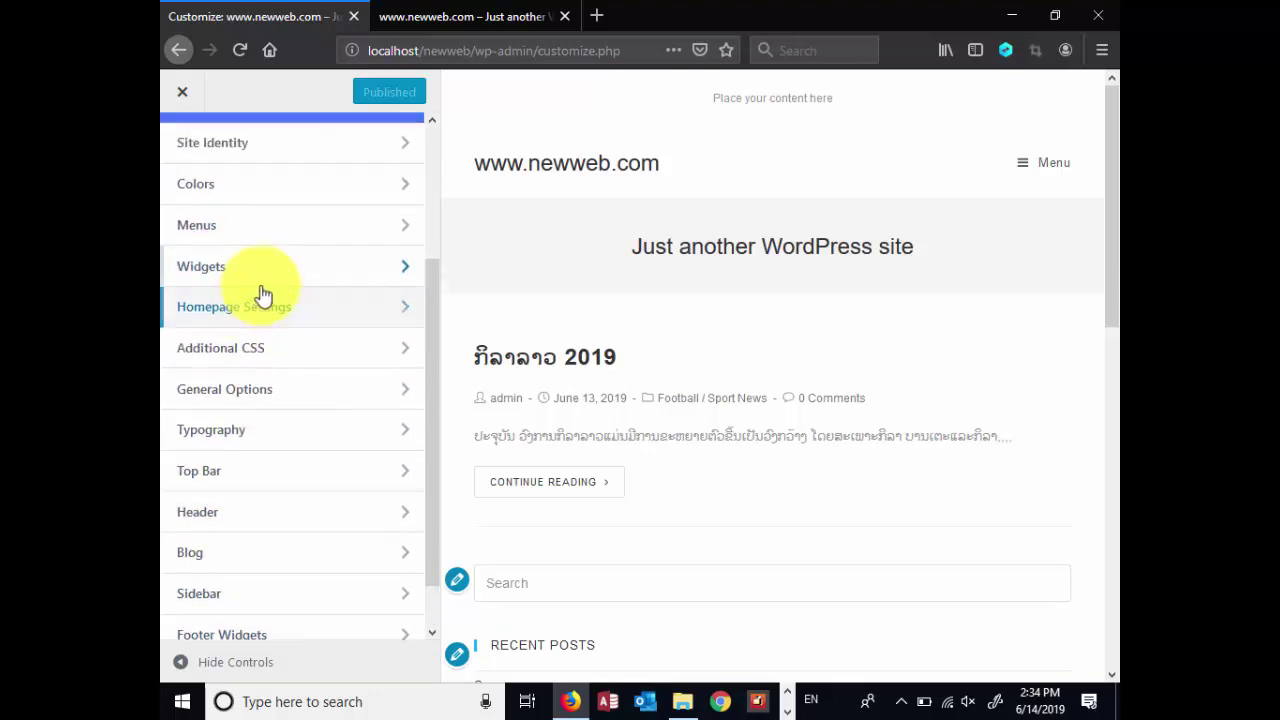
{"action": "scroll", "coordinate": [260, 300], "scroll_direction": "up", "scroll_amount": 2}
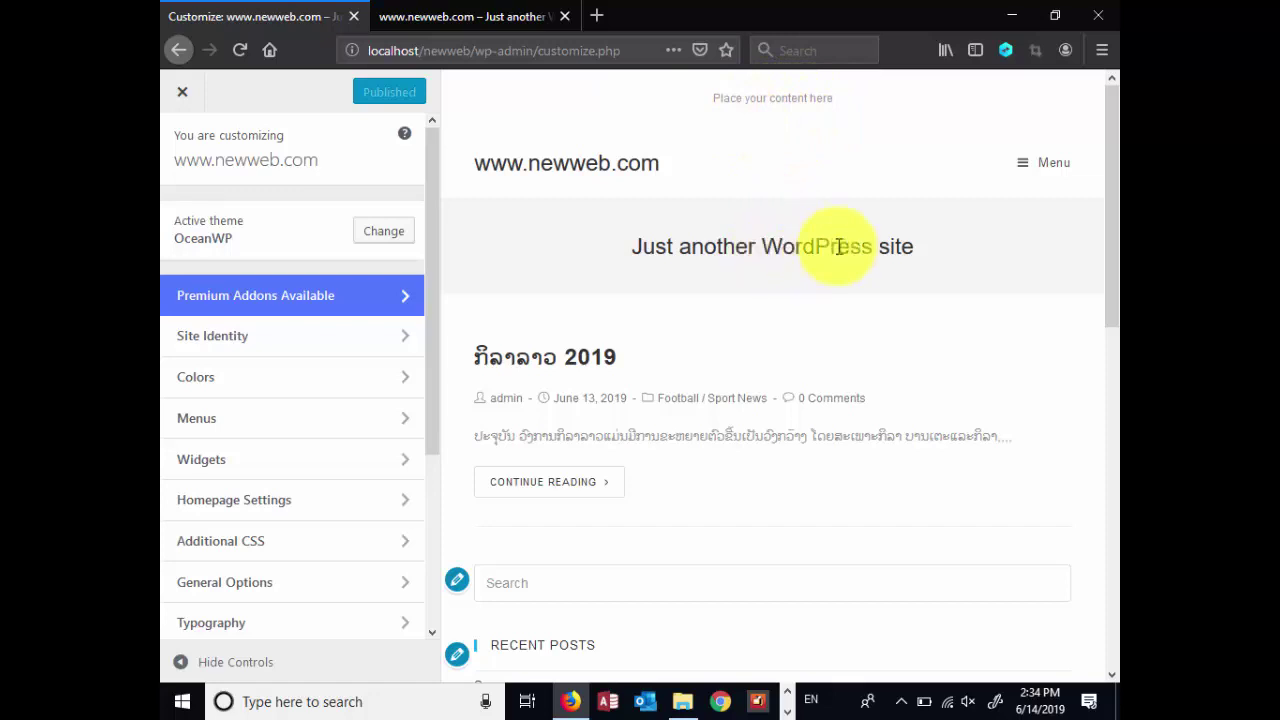
{"action": "left_click", "coordinate": [203, 342]}
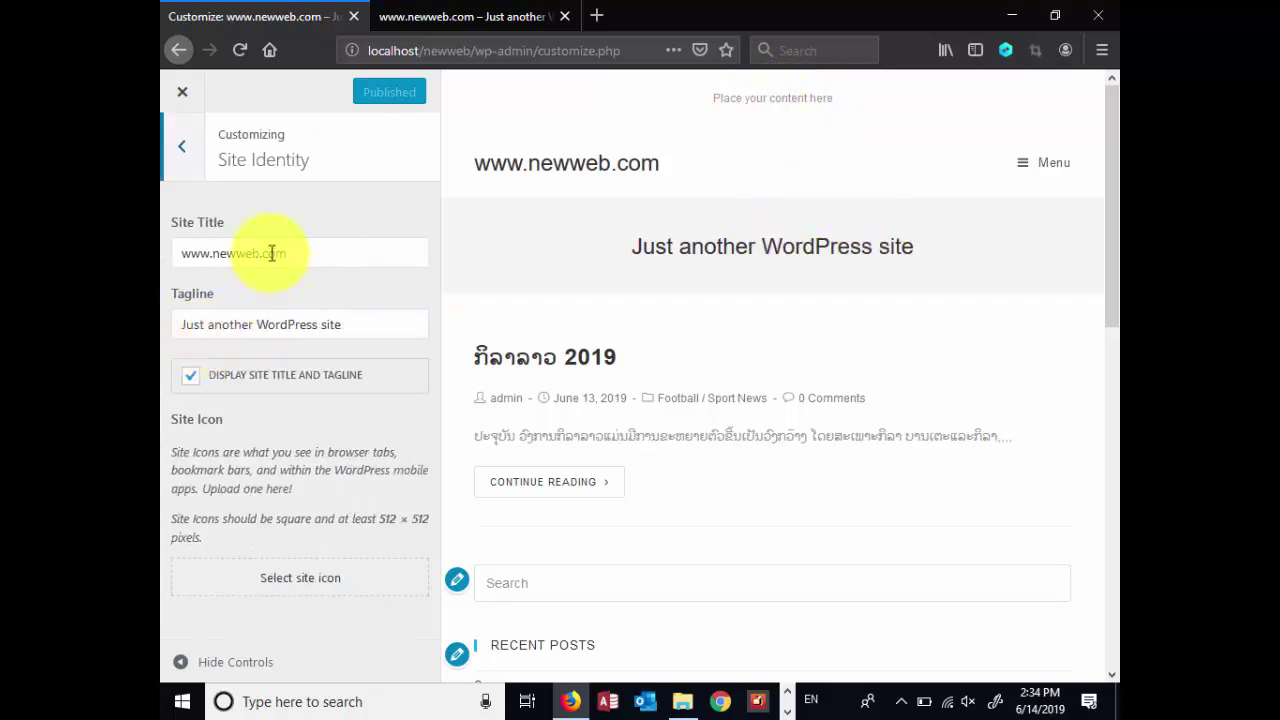
{"action": "left_click", "coordinate": [306, 252]}
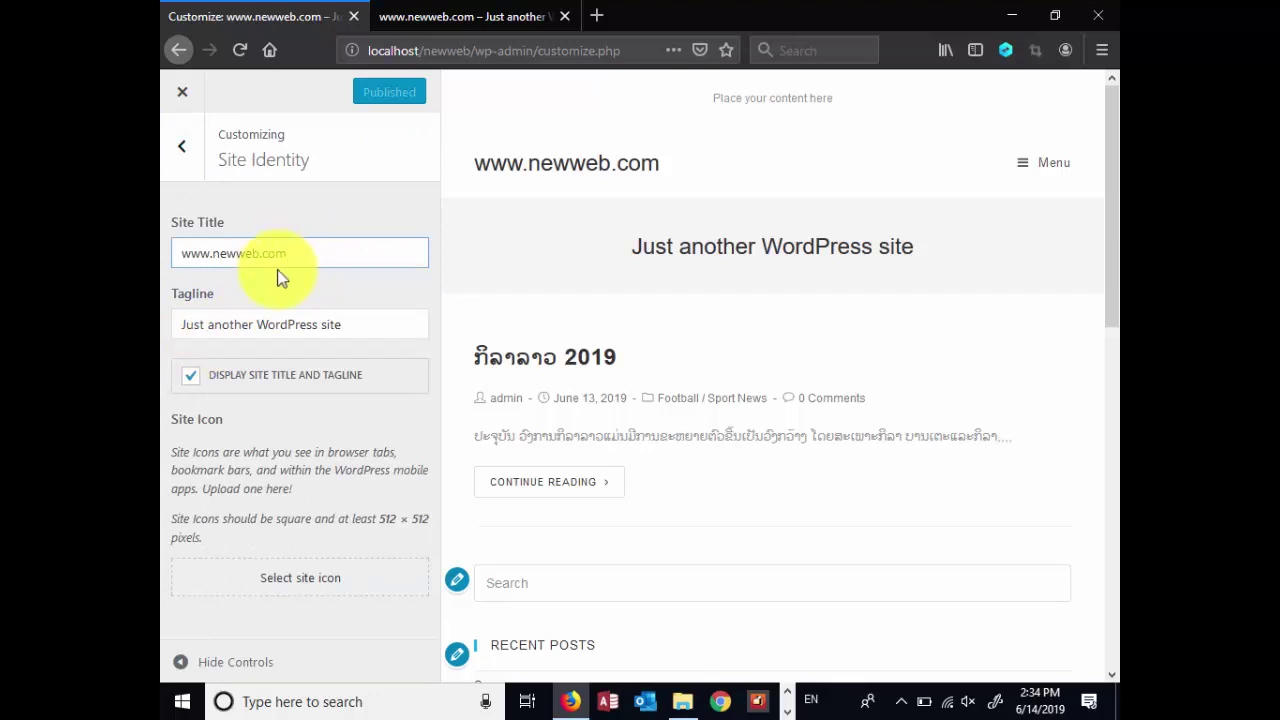
{"action": "left_click", "coordinate": [260, 254]}
{"action": "key", "text": "BackSpace"}
{"action": "key", "text": "BackSpace"}
{"action": "key", "text": "BackSpace"}
{"action": "key", "text": "BackSpace"}
{"action": "key", "text": "BackSpace"}
{"action": "key", "text": "BackSpace"}
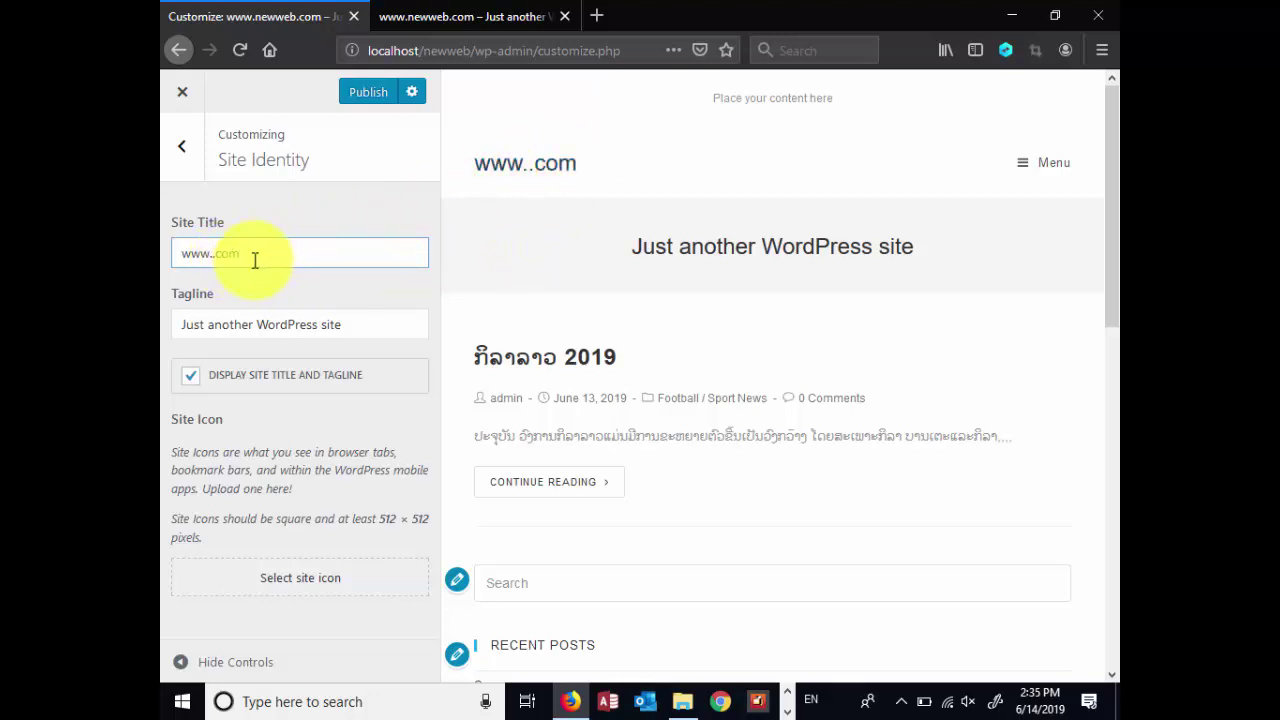
{"action": "type", "text": "new"}
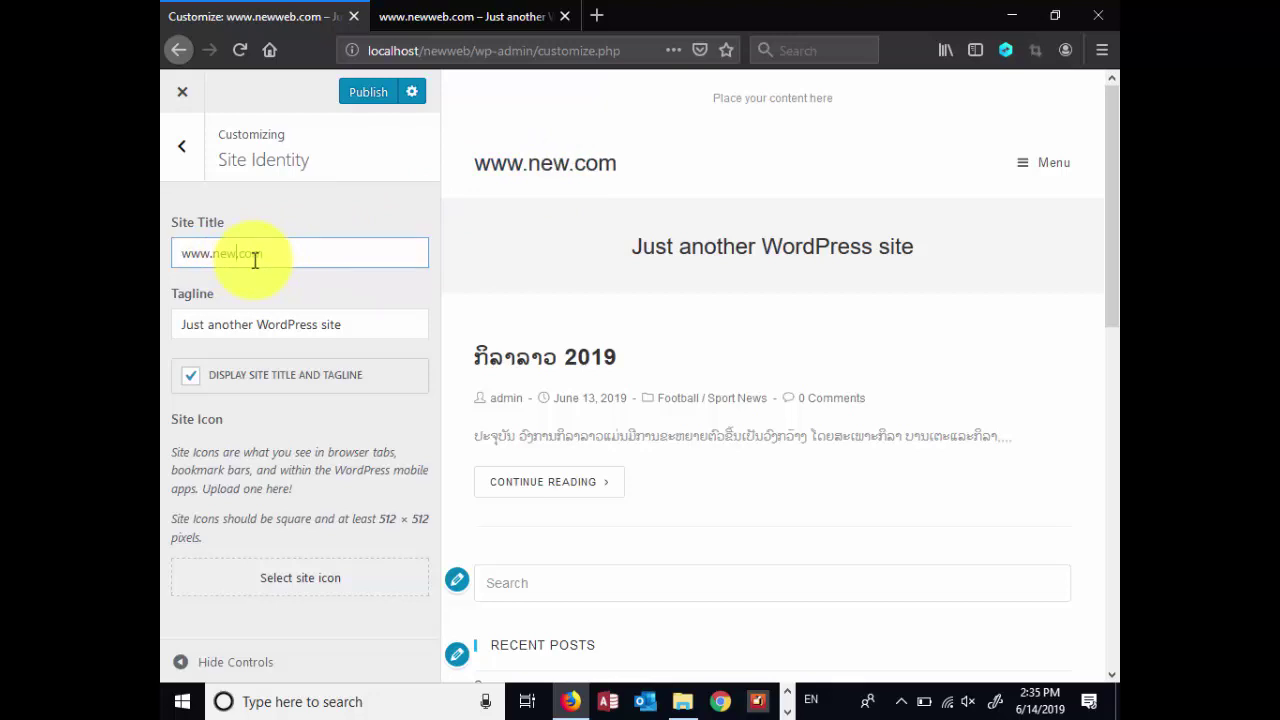
{"action": "type", "text": "sweb"}
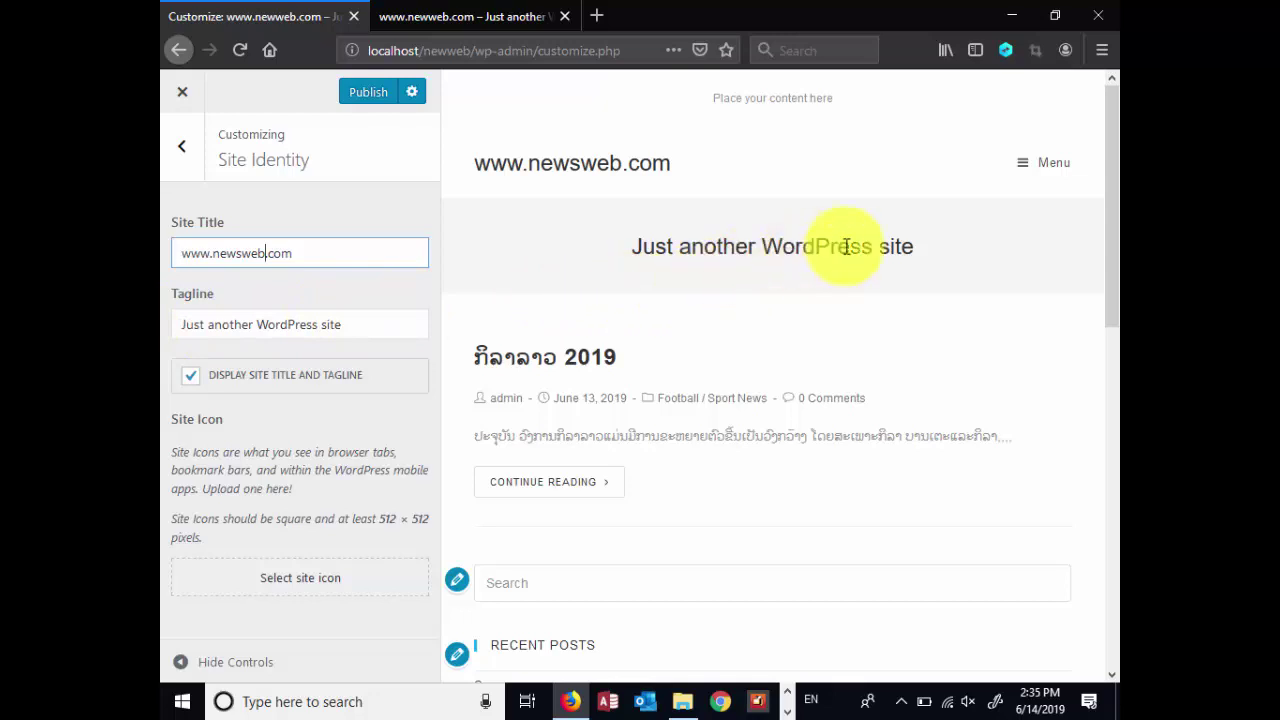
Replace the site's tagline with "Just do it"
{"action": "left_click_drag", "start_coordinate": [363, 318], "coordinate": [183, 323]}
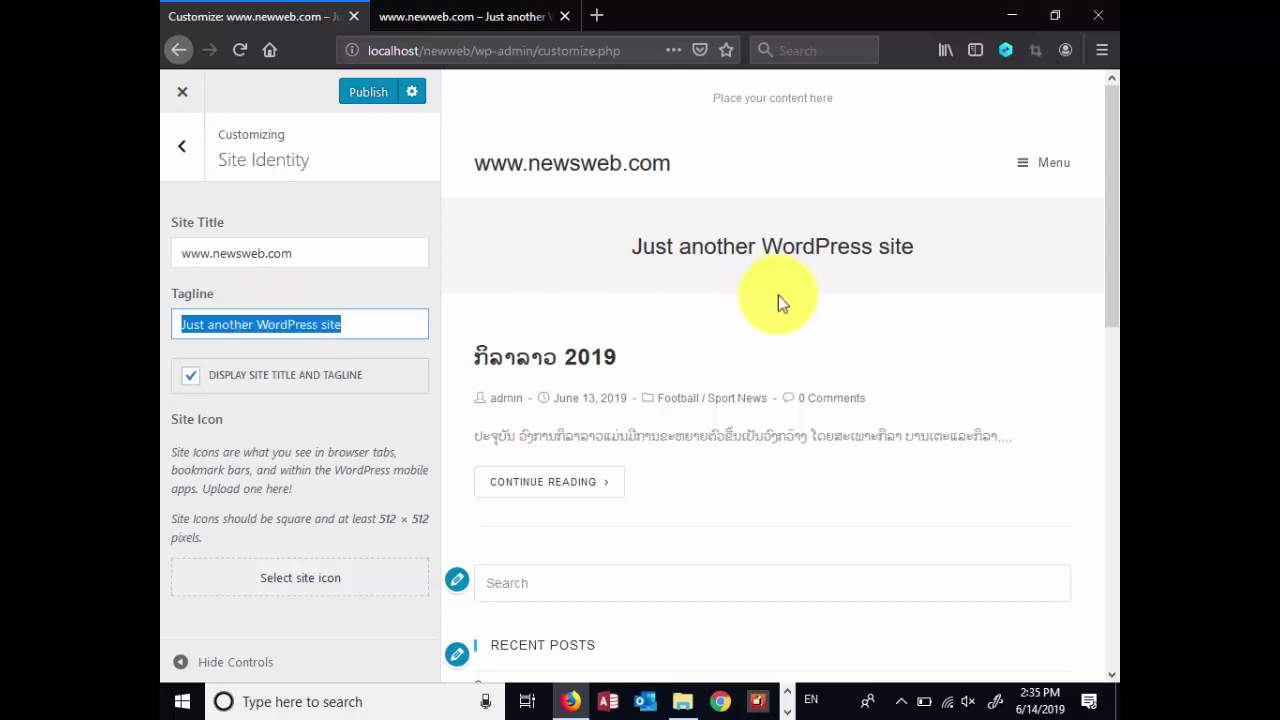
{"action": "type", "text": "J"}
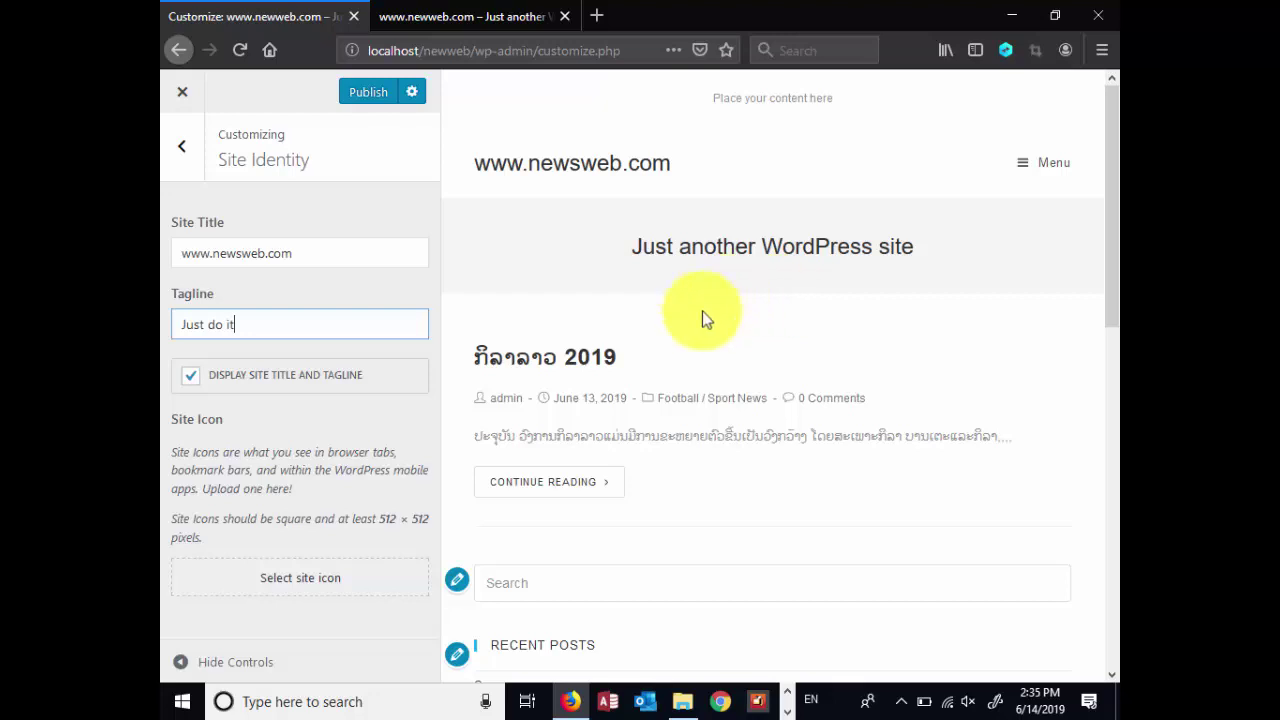
{"action": "type", "text": "ust do it"}
{"action": "left_click", "coordinate": [357, 406]}
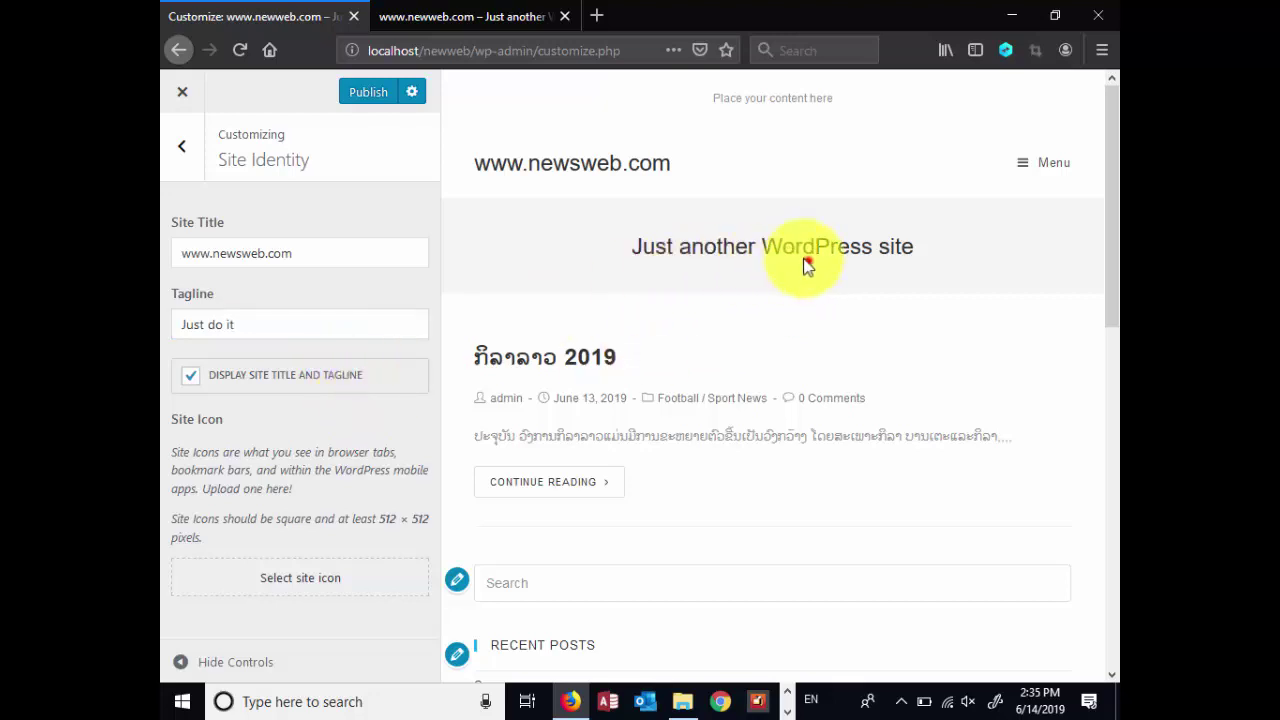
{"action": "triple_click", "coordinate": [340, 322]}
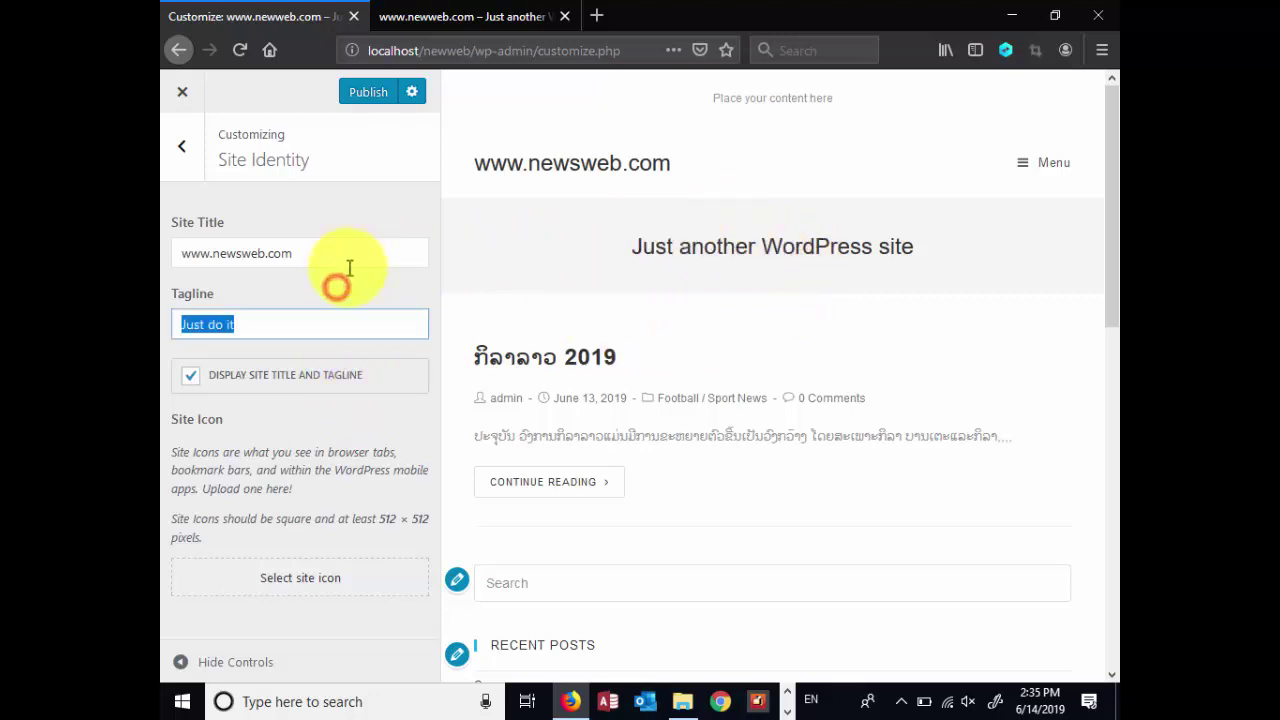
{"action": "left_click", "coordinate": [343, 318]}
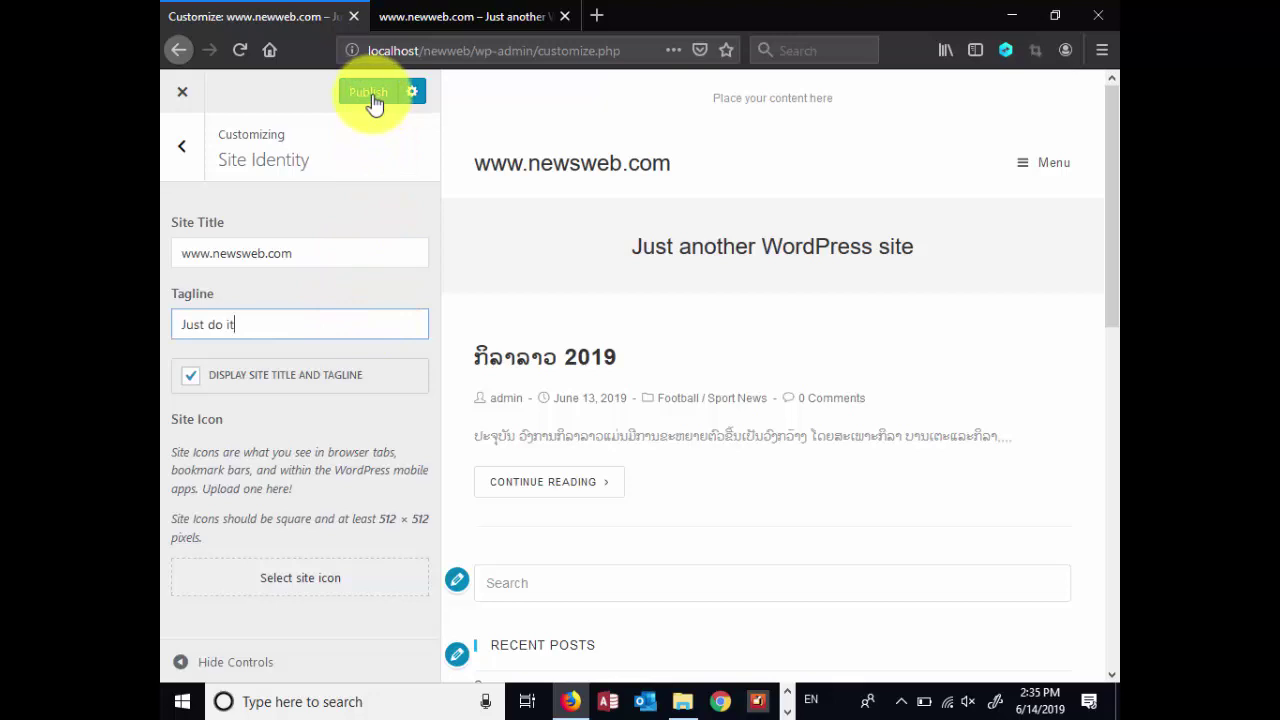
Publish the site title and tagline changes, and reload the front page in the second browser tab to check them
{"action": "left_click", "coordinate": [372, 93]}
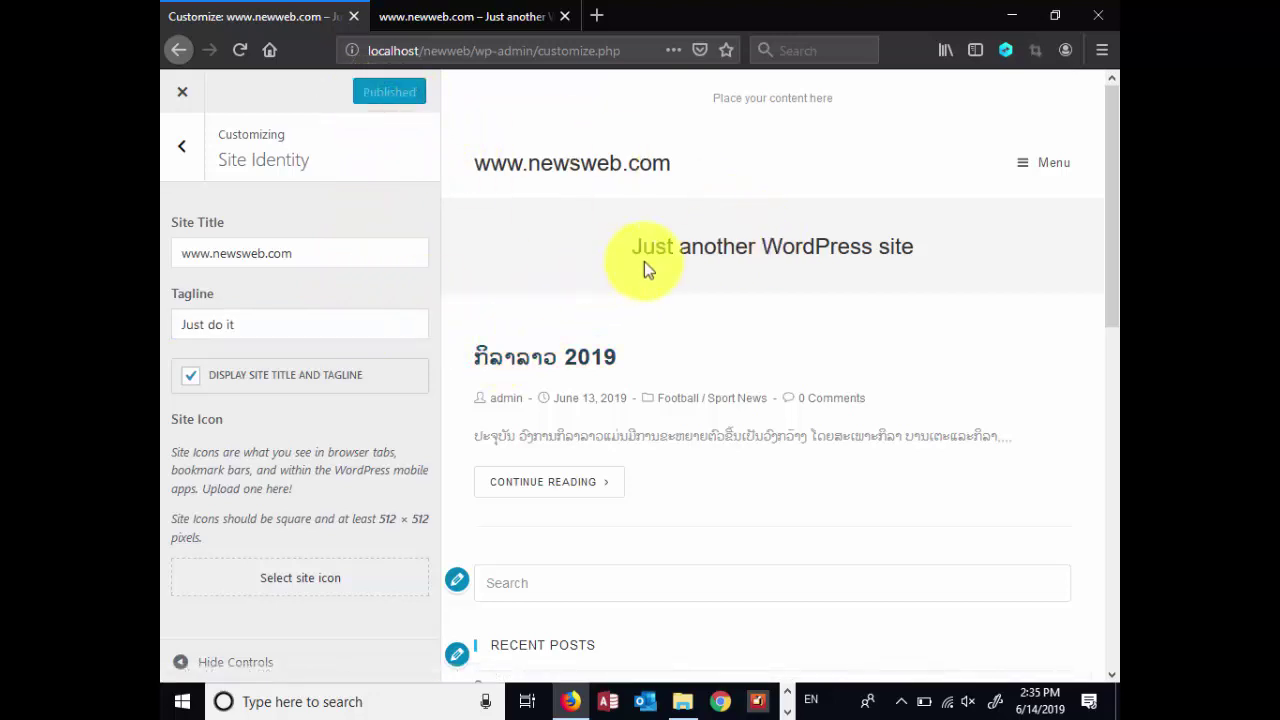
{"action": "left_click", "coordinate": [448, 8]}
{"action": "left_click", "coordinate": [239, 50]}
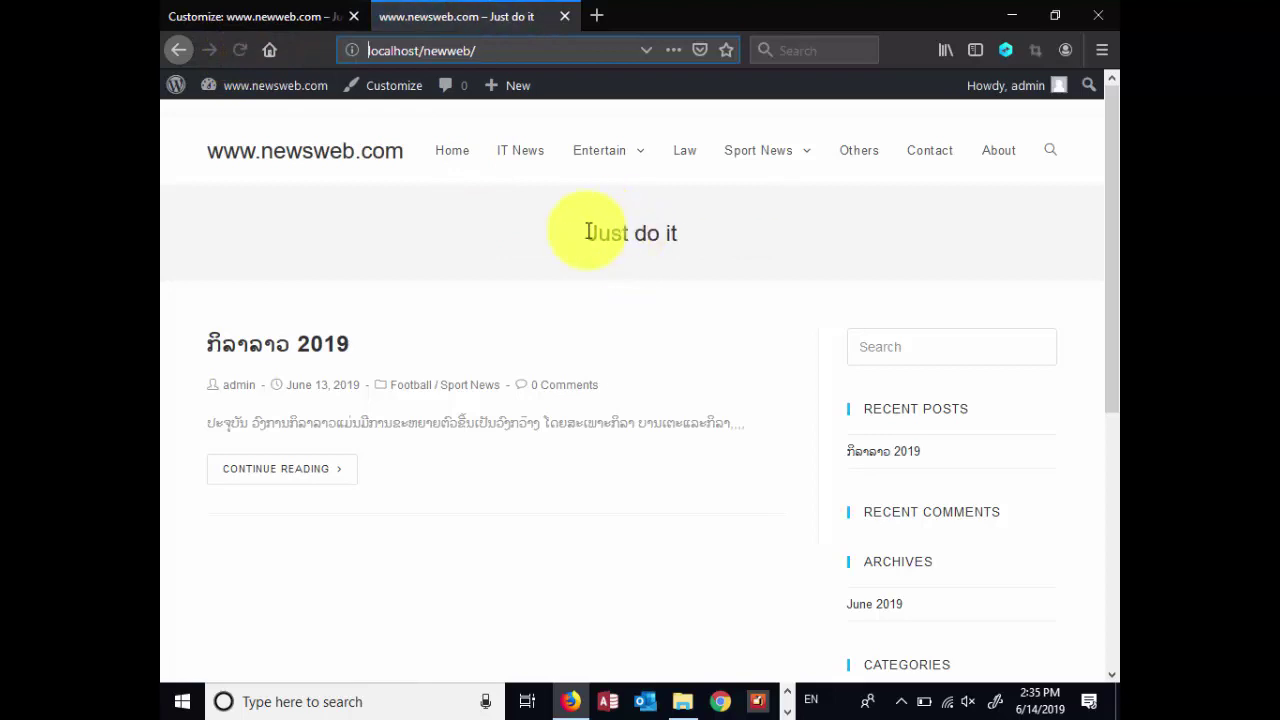
Return to the customizer tab, reload it to refresh the preview and reopen the Site Identity section
{"action": "left_click", "coordinate": [288, 8]}
{"action": "left_click", "coordinate": [246, 322]}
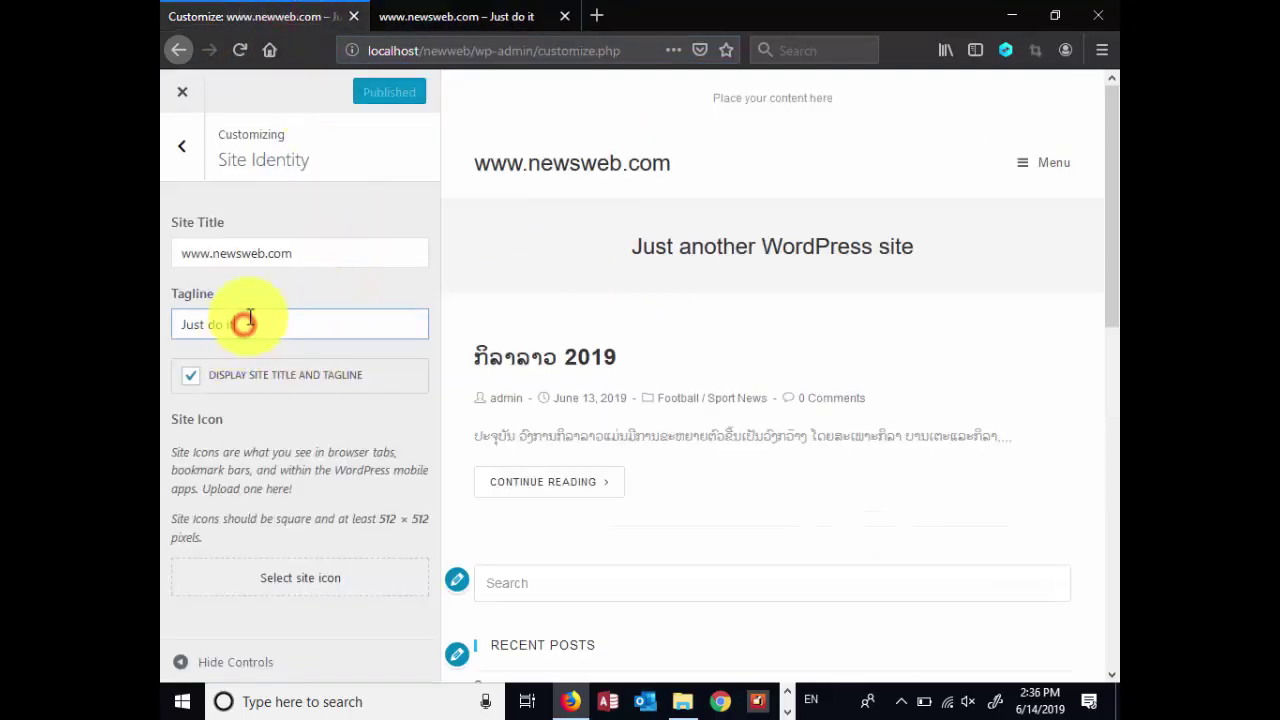
{"action": "left_click", "coordinate": [238, 55]}
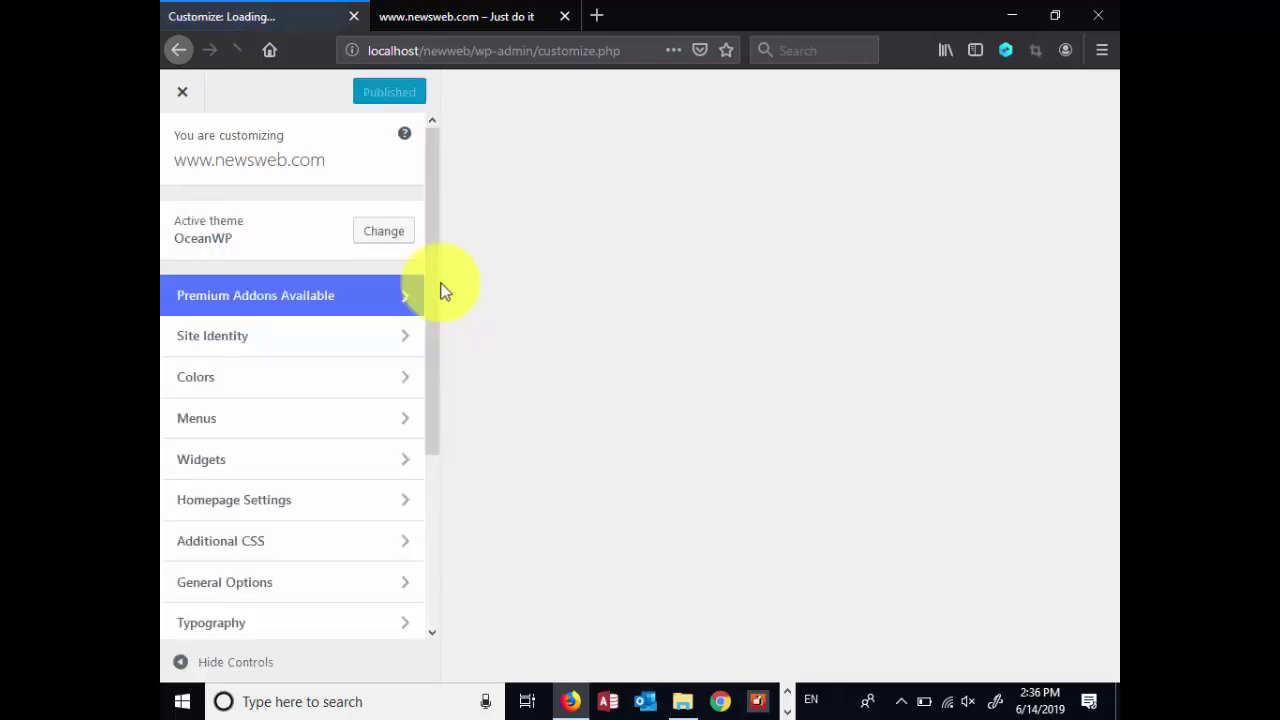
{"action": "left_click", "coordinate": [263, 333]}
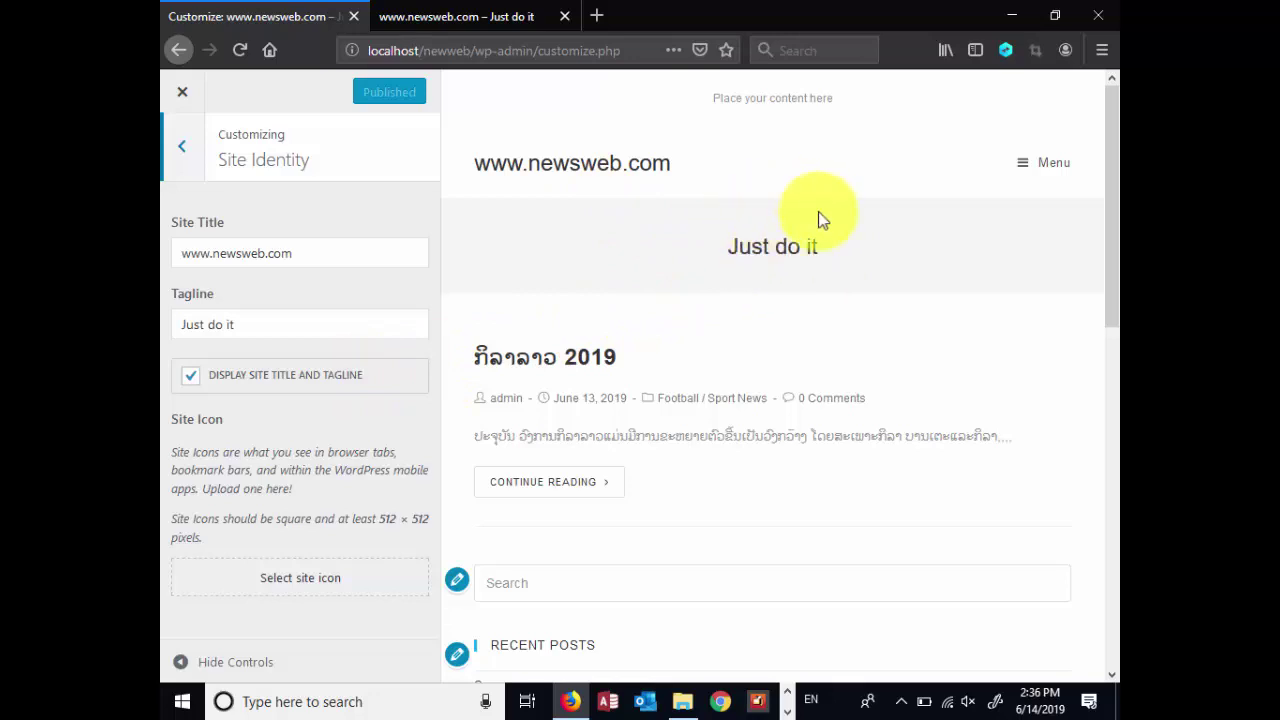
Try toggling the display of the site title and tagline
{"action": "left_click", "coordinate": [191, 379]}
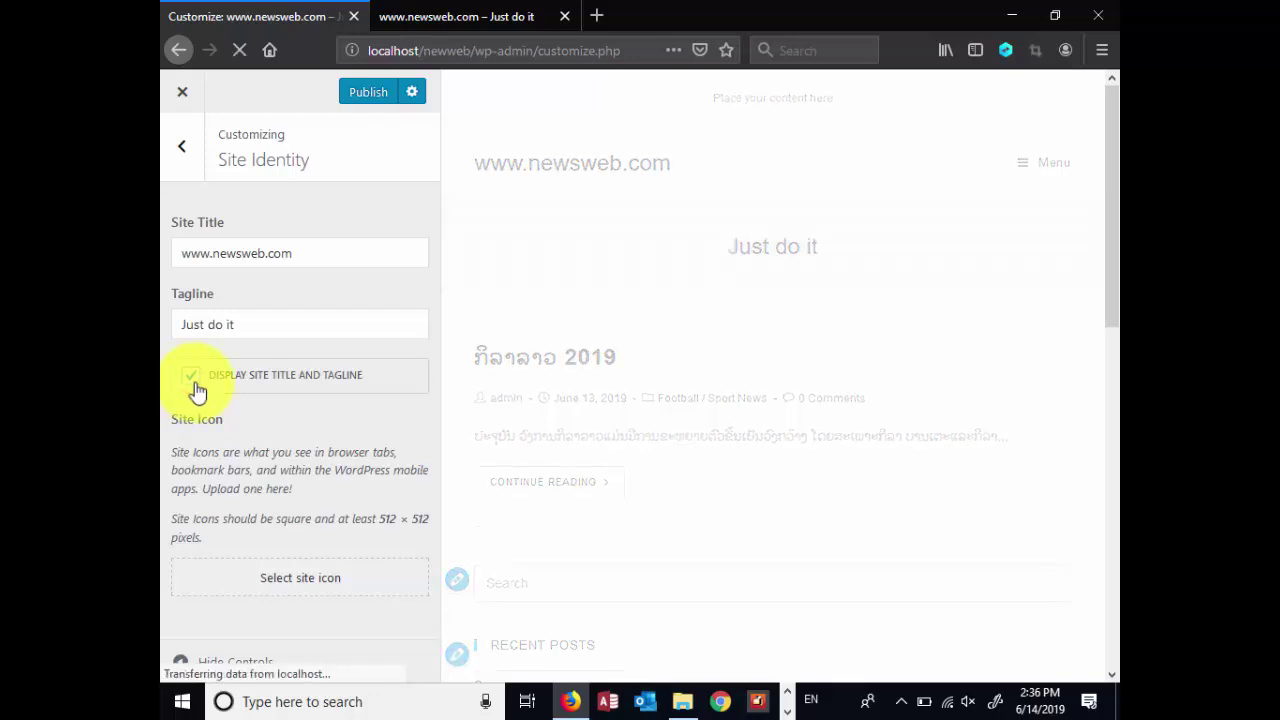
{"action": "left_click", "coordinate": [265, 320]}
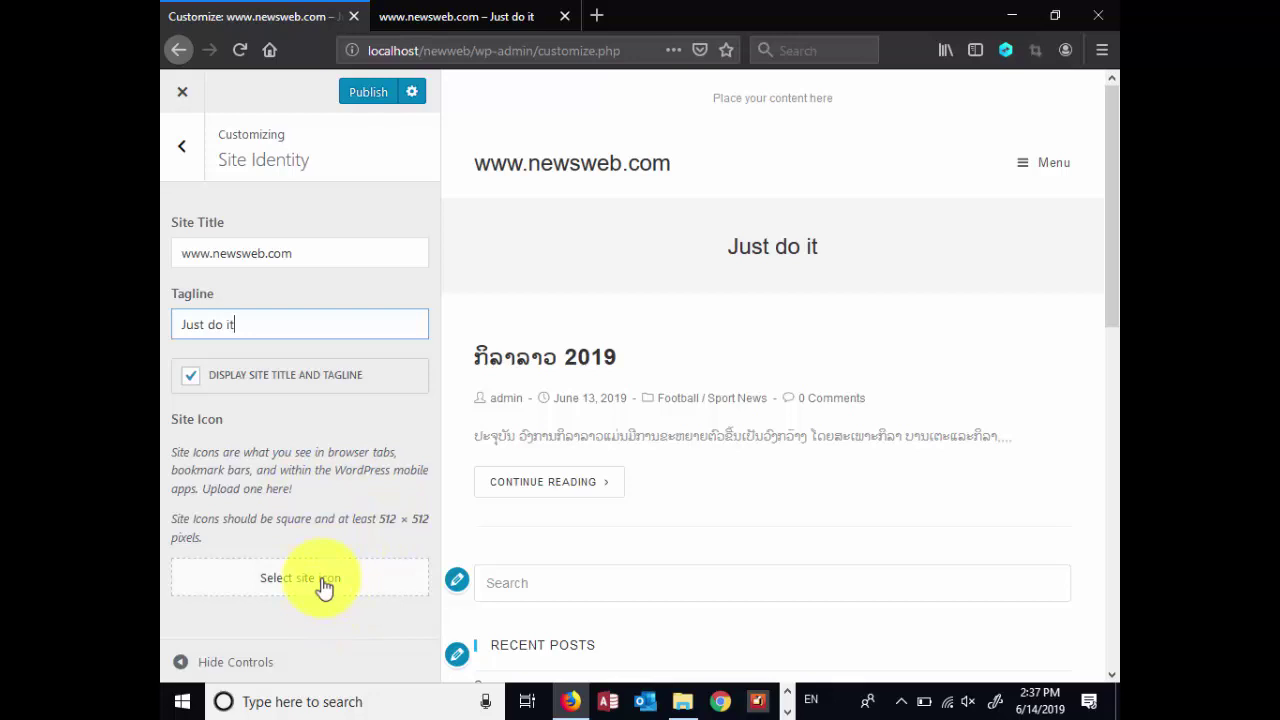
Open laoitserv.com in a new browser tab and examine its page and the site icon on the tab as an example
{"action": "left_click", "coordinate": [598, 17]}
{"action": "left_click", "coordinate": [335, 255]}
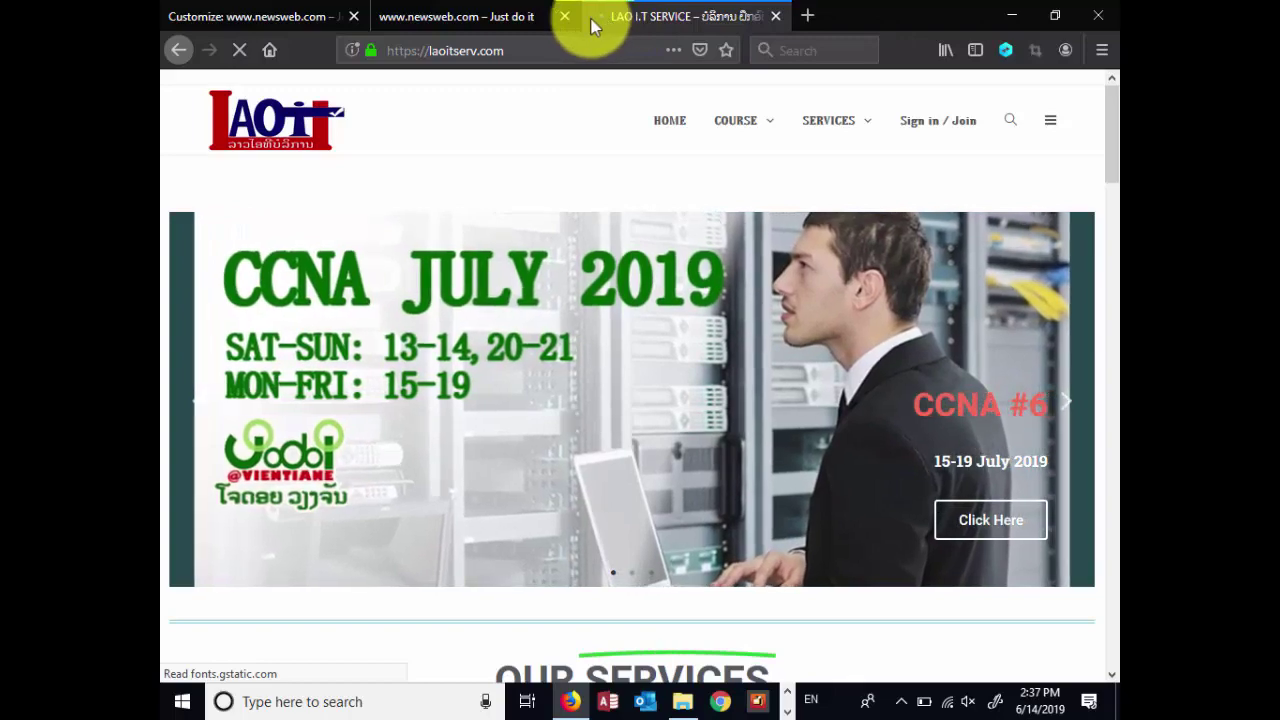
{"action": "scroll", "coordinate": [580, 280], "scroll_direction": "down", "scroll_amount": 6}
{"action": "scroll", "coordinate": [580, 214], "scroll_direction": "up", "scroll_amount": 6}
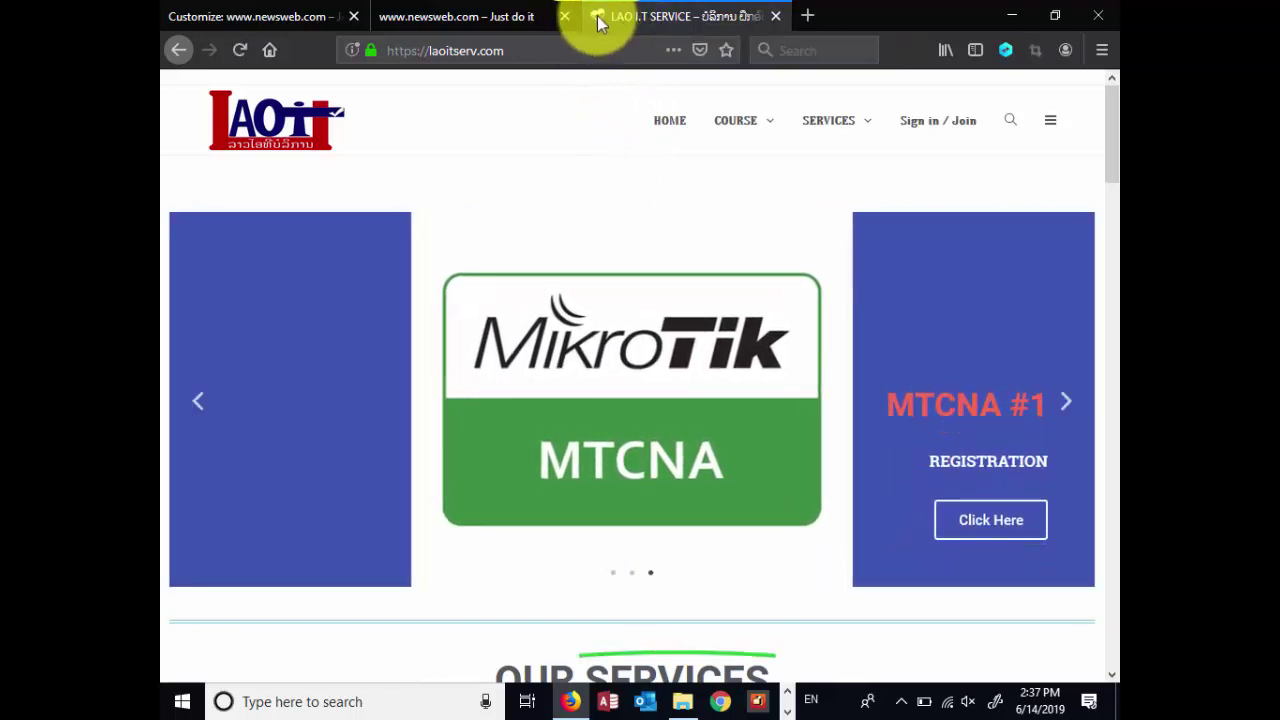
Return to the customizer tab and open the site icon's image selection, checking its media library and file upload options
{"action": "left_click", "coordinate": [284, 22]}
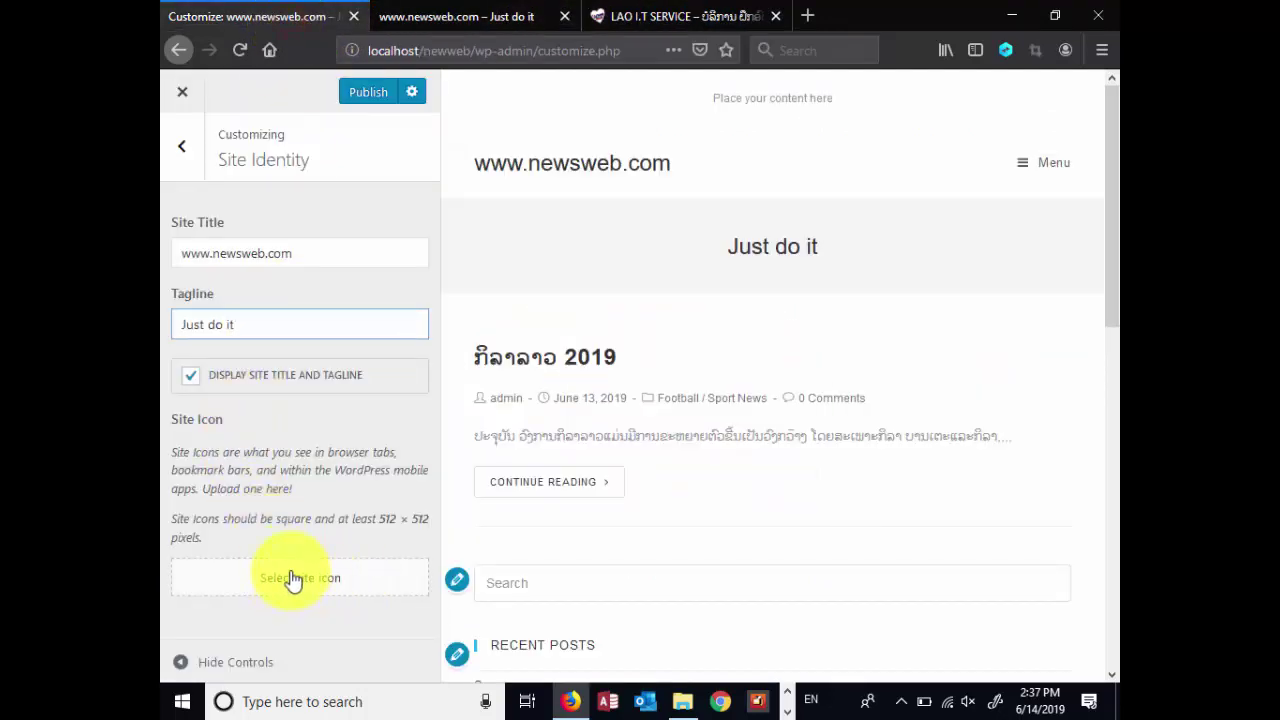
{"action": "left_click", "coordinate": [330, 576]}
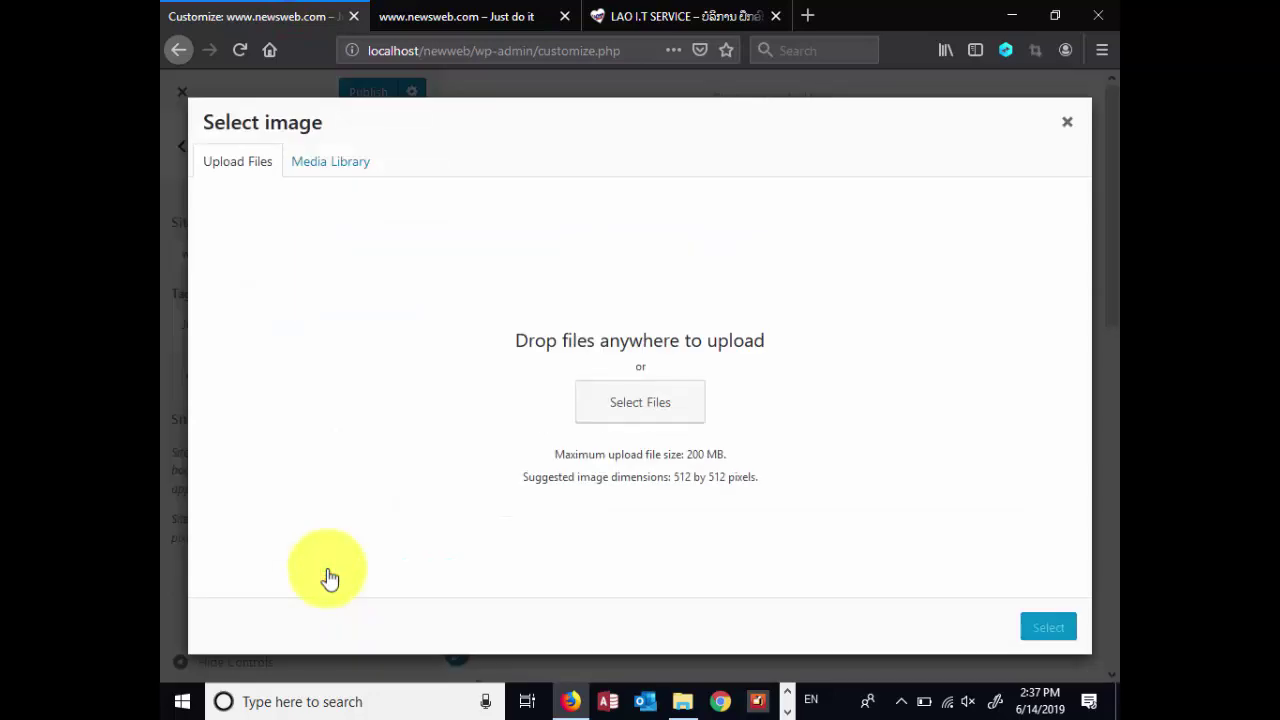
{"action": "left_click", "coordinate": [1067, 121]}
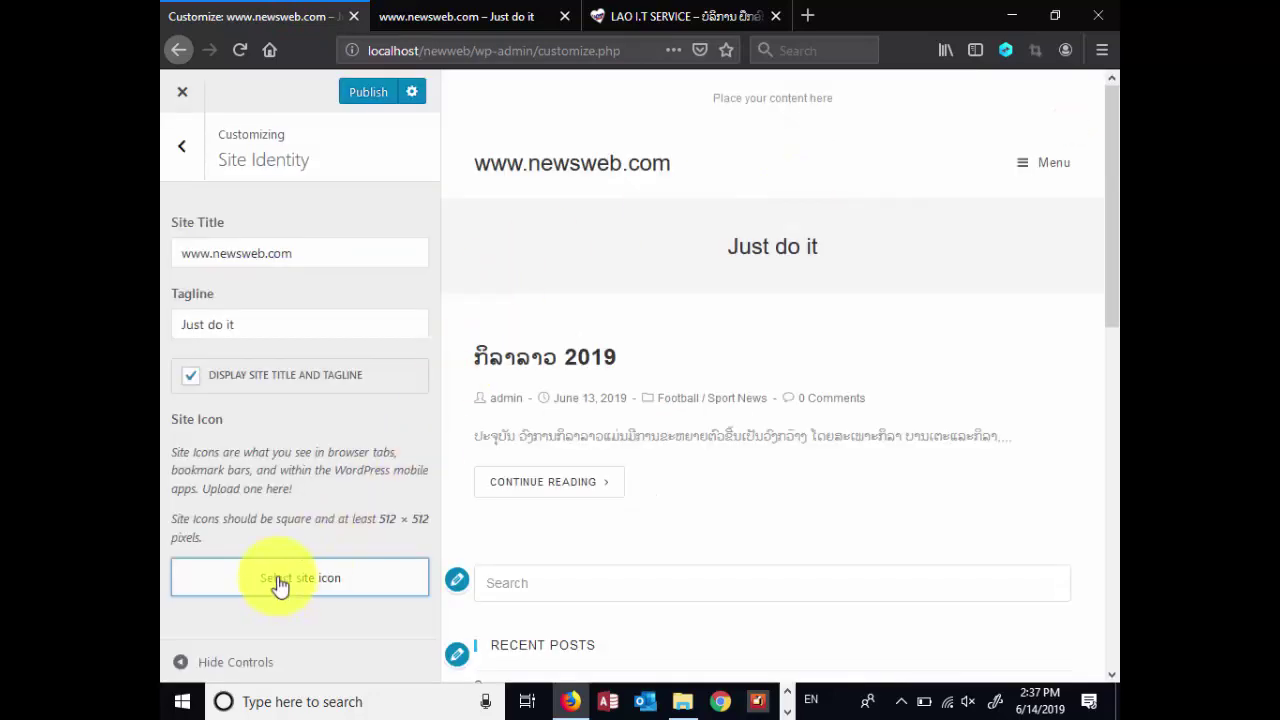
{"action": "left_click", "coordinate": [280, 585]}
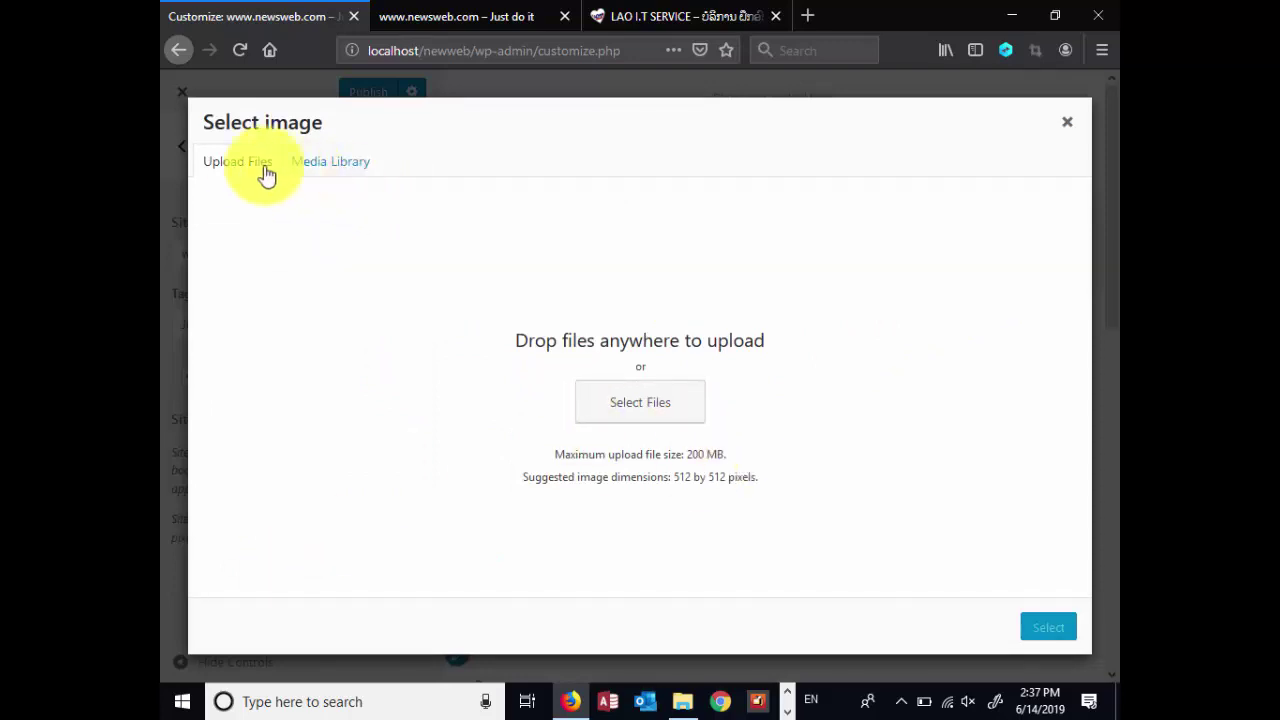
{"action": "left_click", "coordinate": [300, 163]}
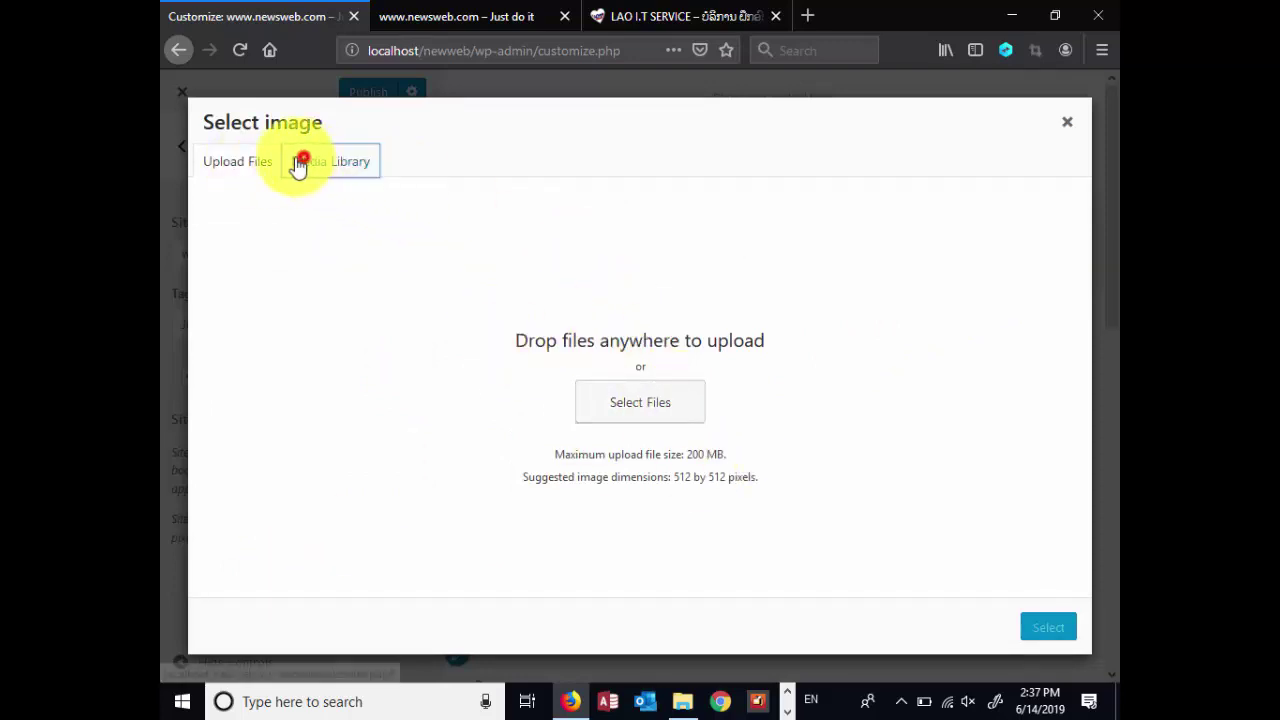
{"action": "left_click", "coordinate": [246, 162]}
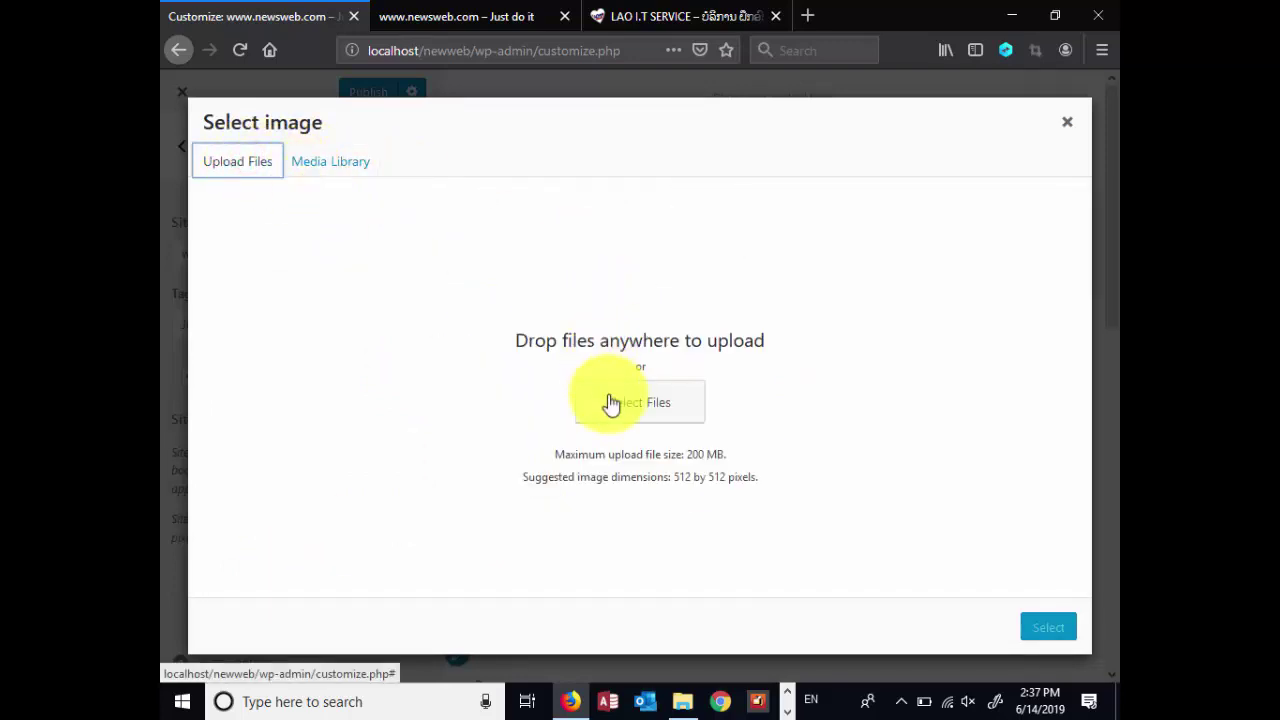
Upload wordpress_logo.jpg from the Pictures folder and select it as the site icon image
{"action": "left_click", "coordinate": [656, 405]}
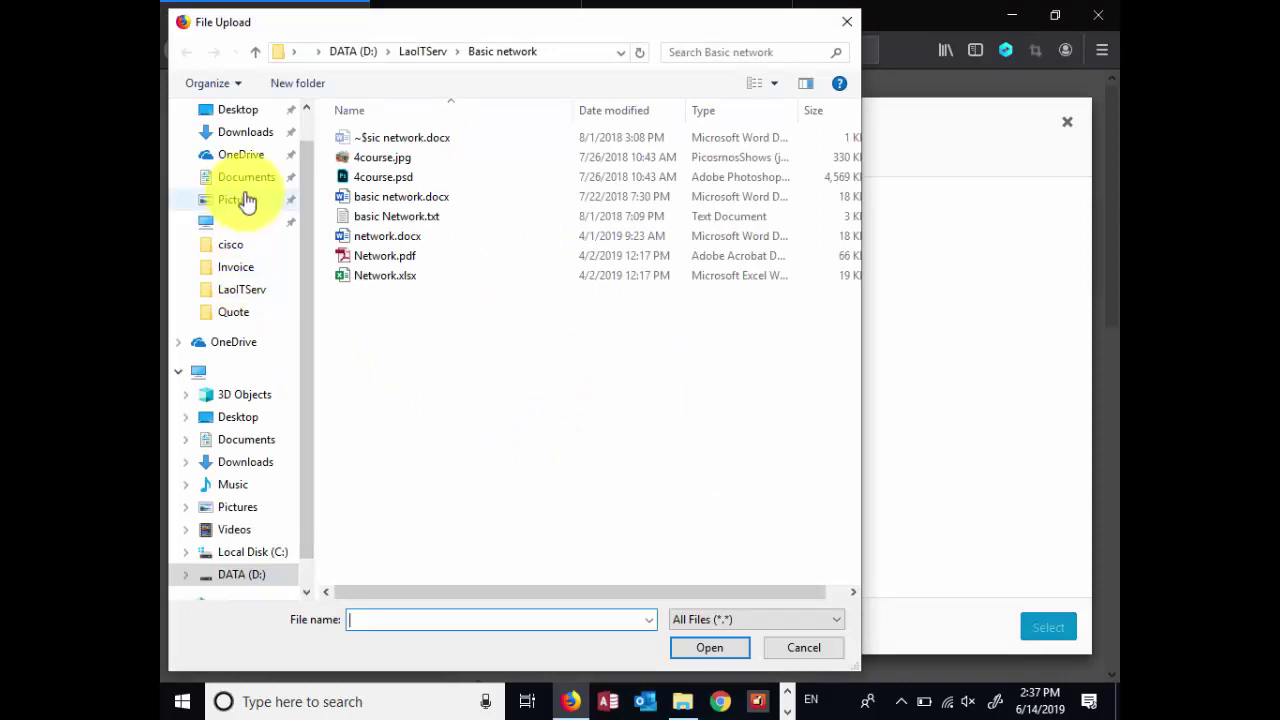
{"action": "left_click", "coordinate": [247, 200]}
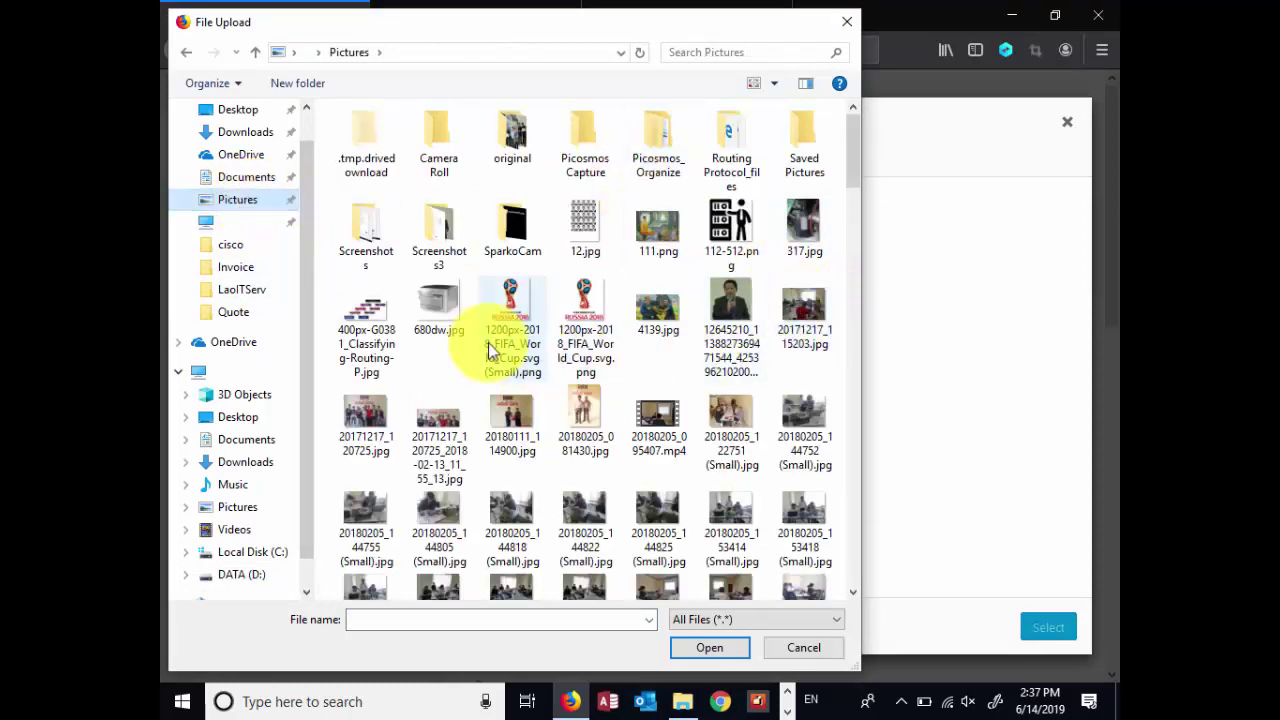
{"action": "left_click", "coordinate": [735, 233]}
{"action": "scroll", "coordinate": [616, 398], "scroll_direction": "down", "scroll_amount": 10}
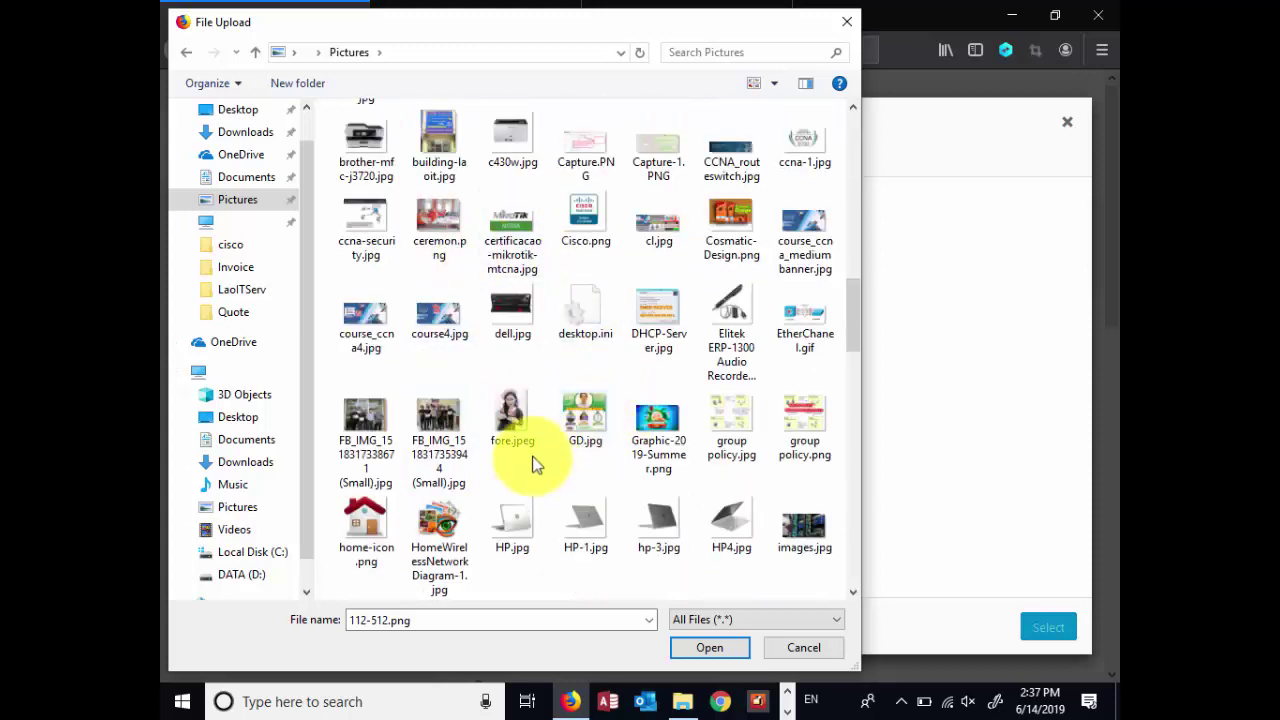
{"action": "scroll", "coordinate": [560, 420], "scroll_direction": "down", "scroll_amount": 5}
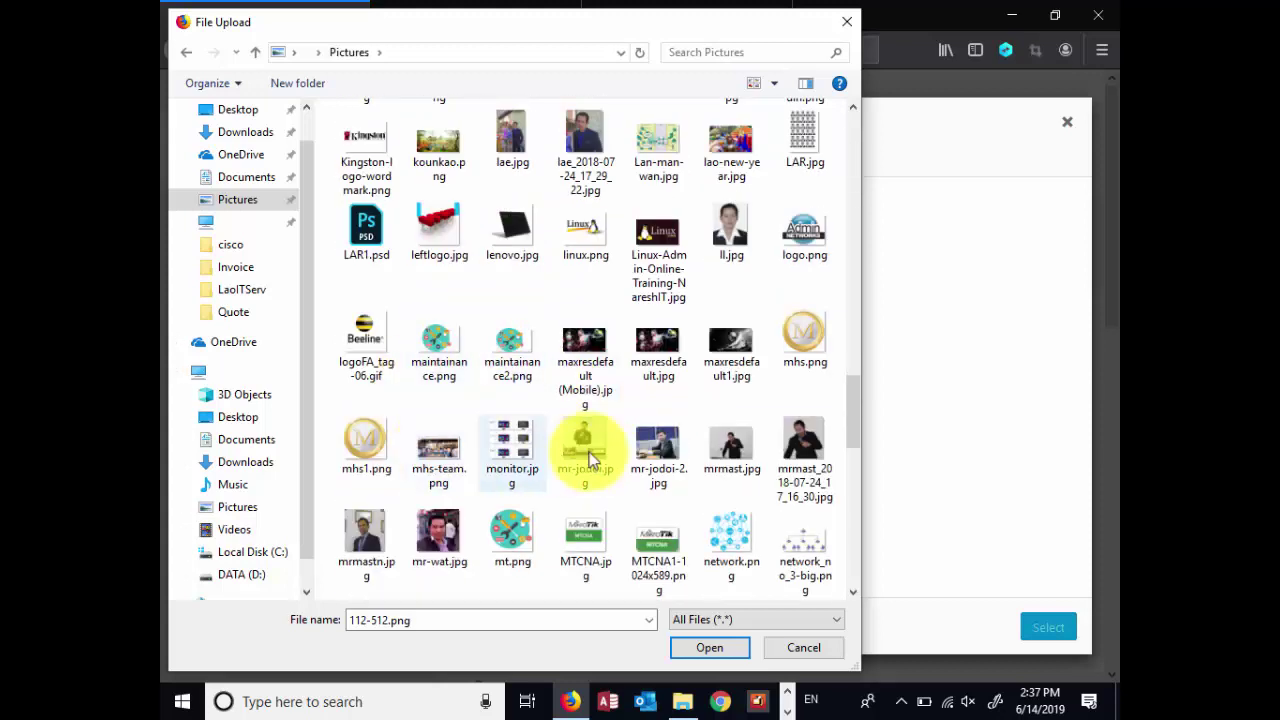
{"action": "scroll", "coordinate": [565, 340], "scroll_direction": "down", "scroll_amount": 6}
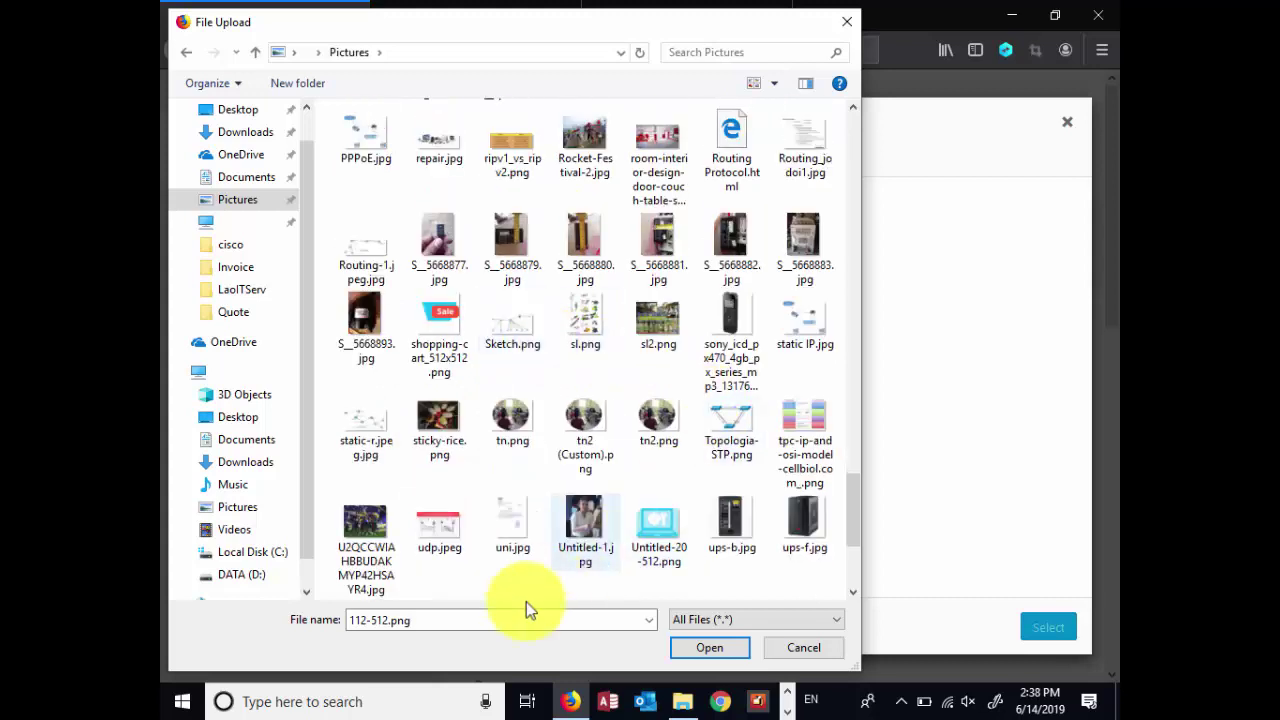
{"action": "scroll", "coordinate": [631, 420], "scroll_direction": "down", "scroll_amount": 3}
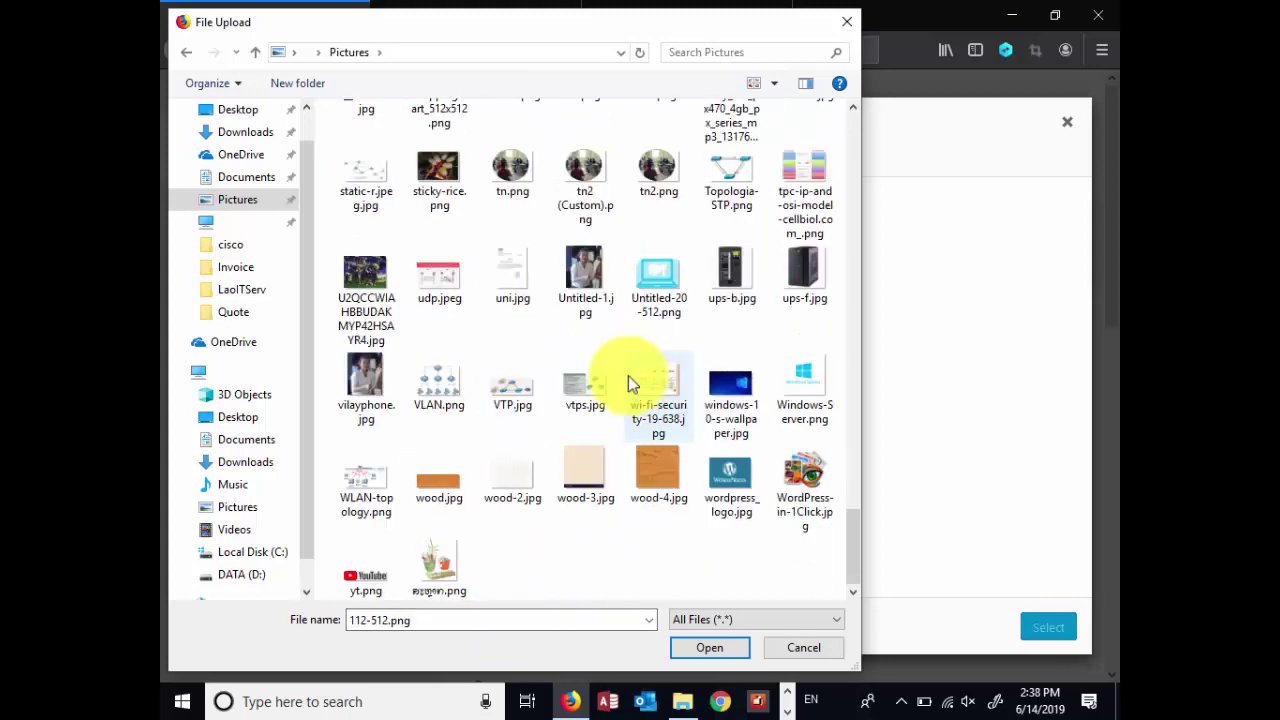
{"action": "left_click", "coordinate": [733, 480]}
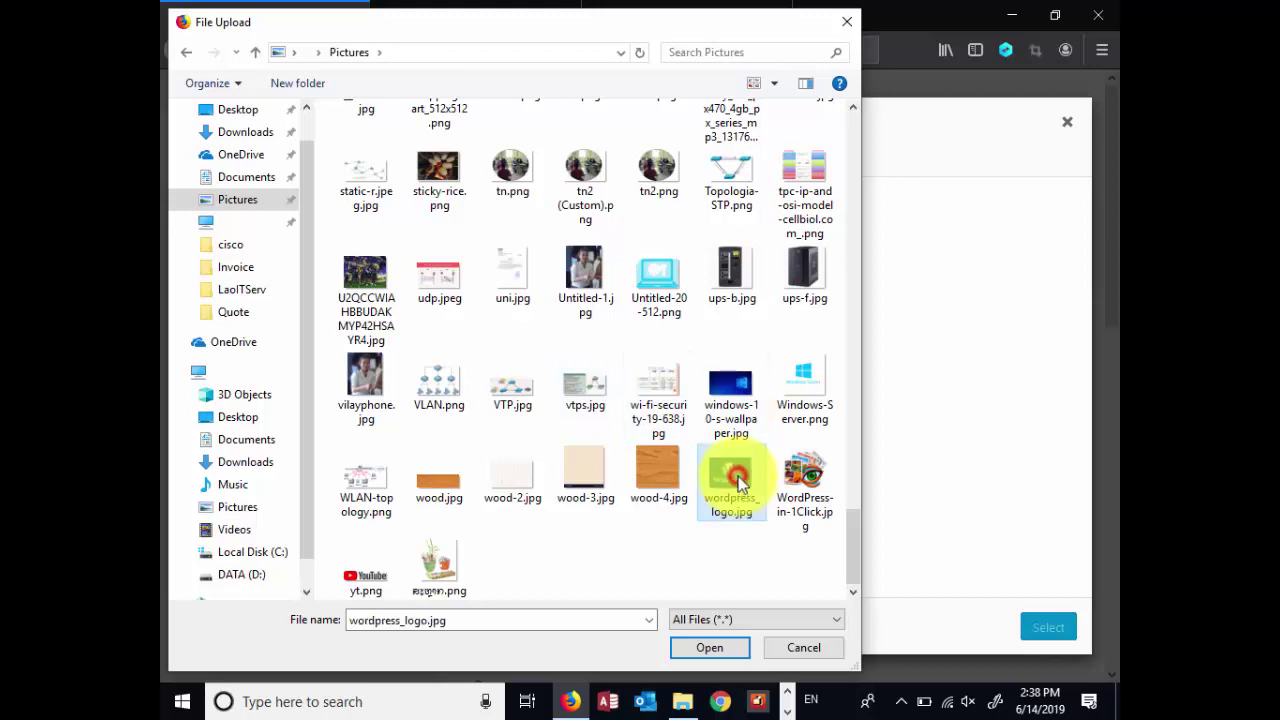
{"action": "left_click", "coordinate": [706, 648]}
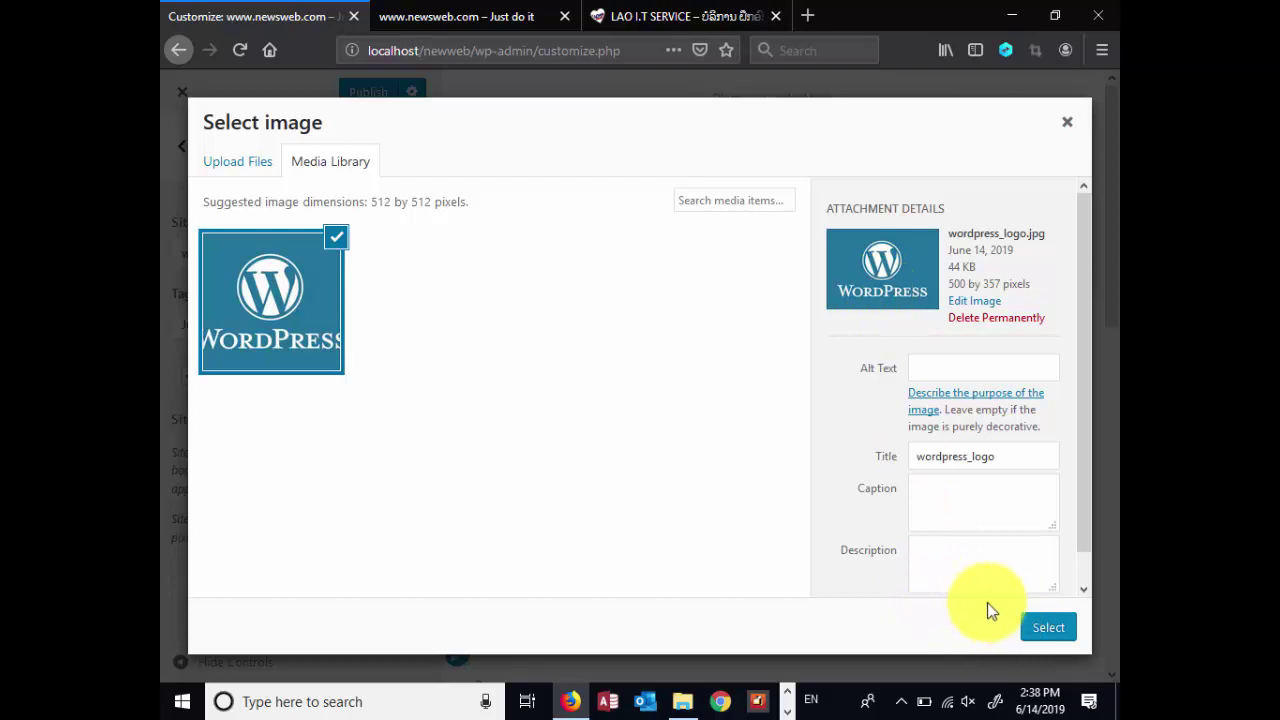
{"action": "left_click", "coordinate": [1040, 627]}
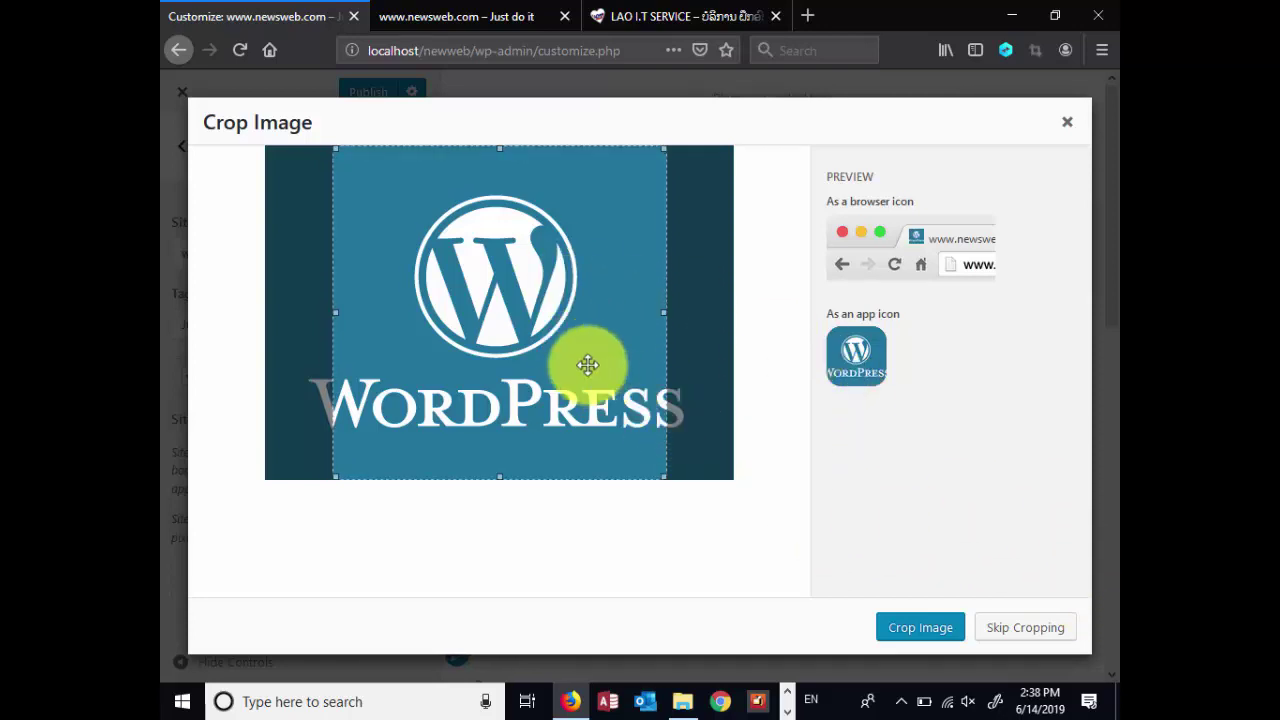
Position the square crop area around the middle of the WordPress logo and crop the image for the site icon
{"action": "left_click_drag", "start_coordinate": [557, 345], "coordinate": [553, 323]}
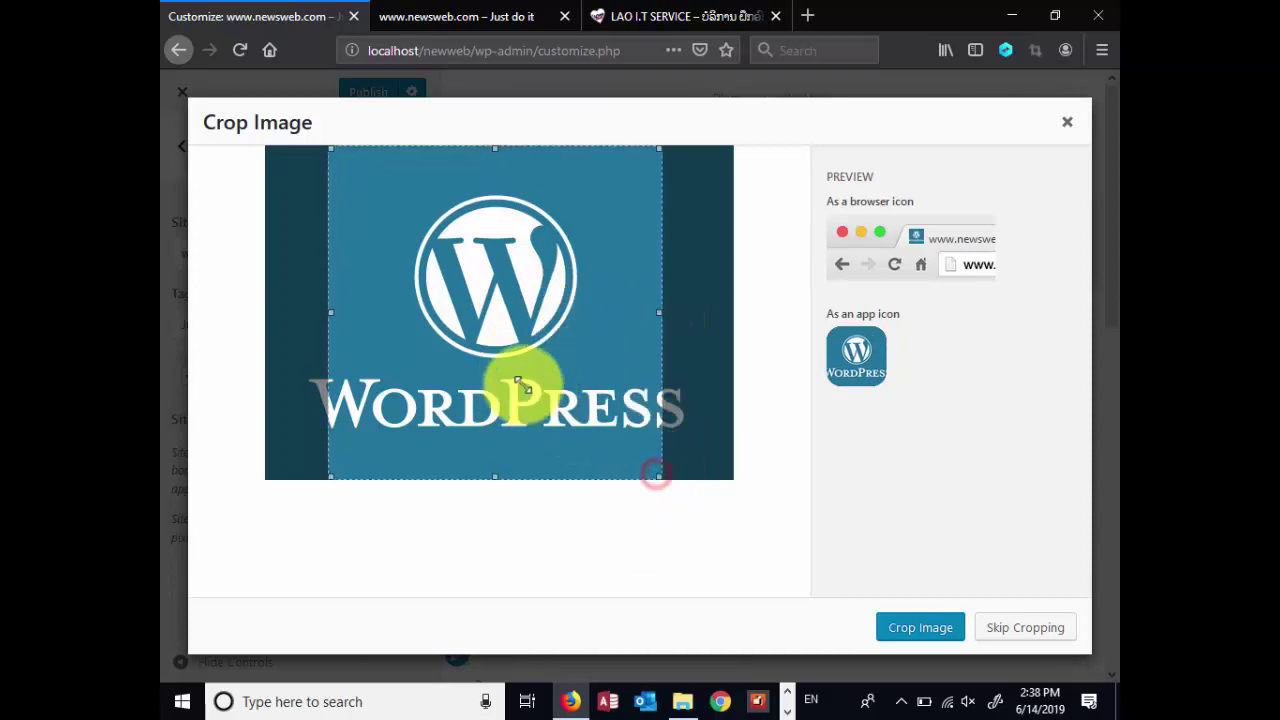
{"action": "left_click_drag", "start_coordinate": [510, 351], "coordinate": [537, 353]}
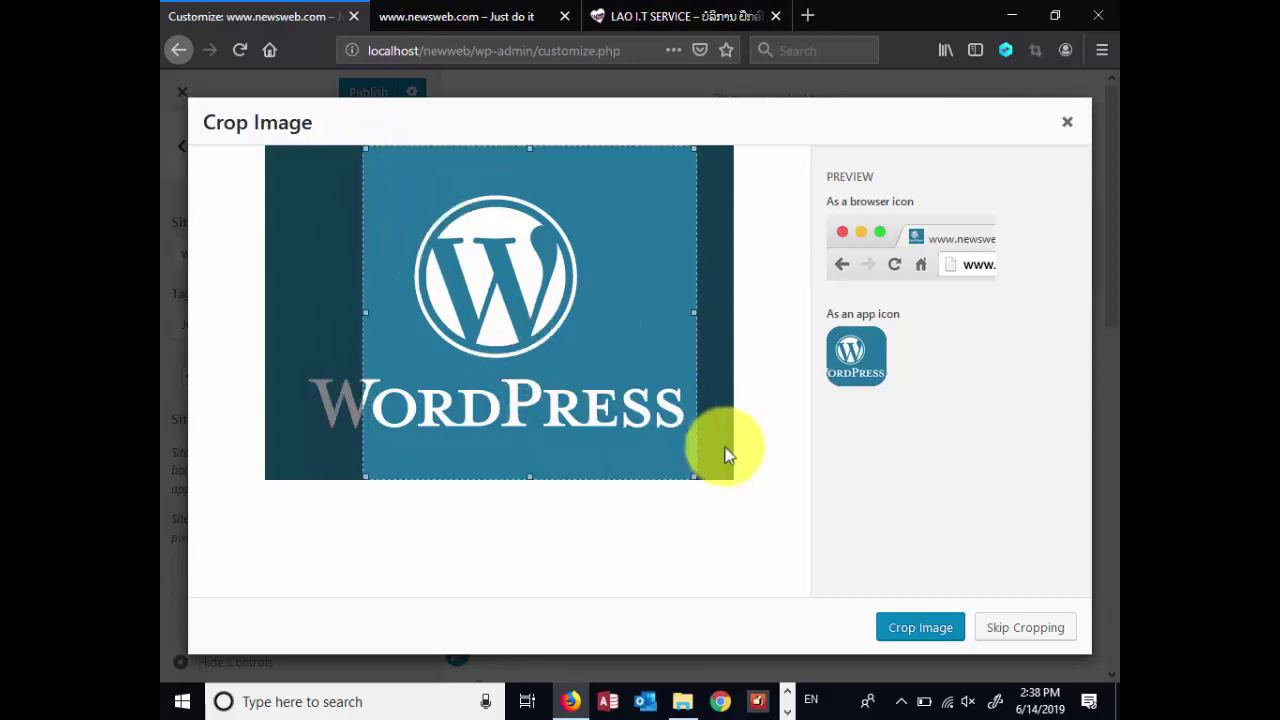
{"action": "left_click", "coordinate": [691, 477]}
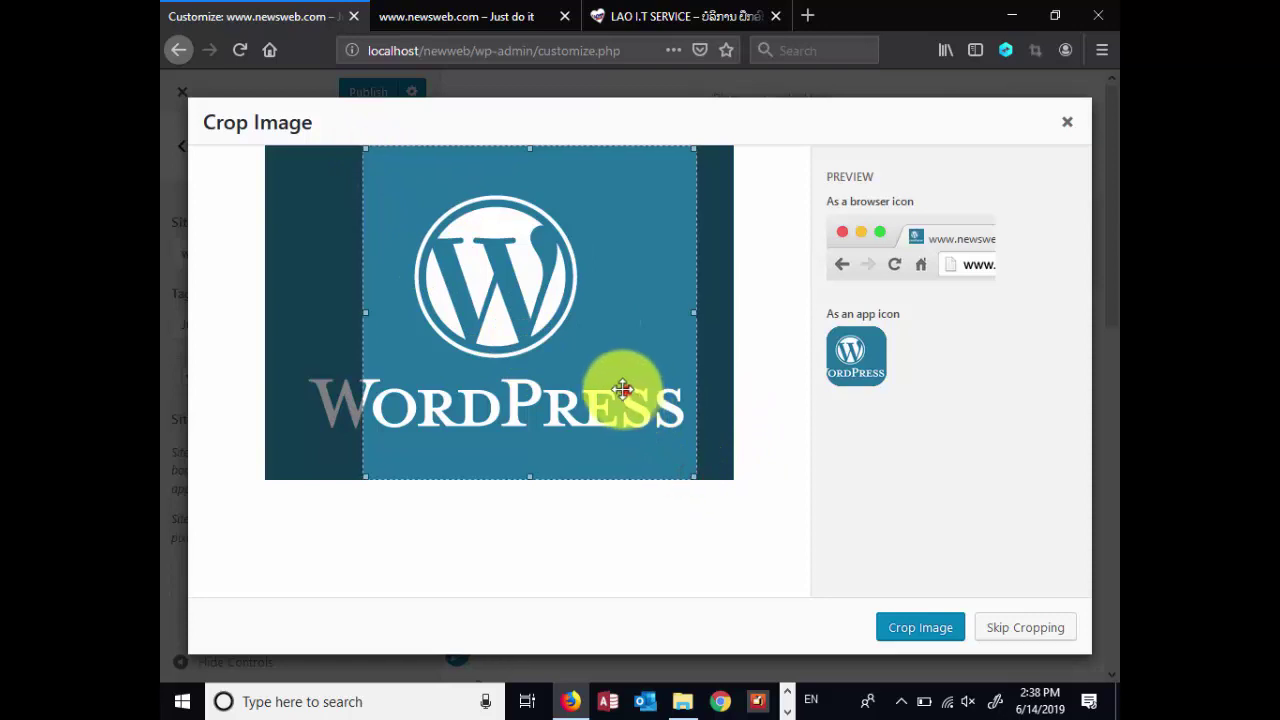
{"action": "left_click_drag", "start_coordinate": [625, 390], "coordinate": [604, 388]}
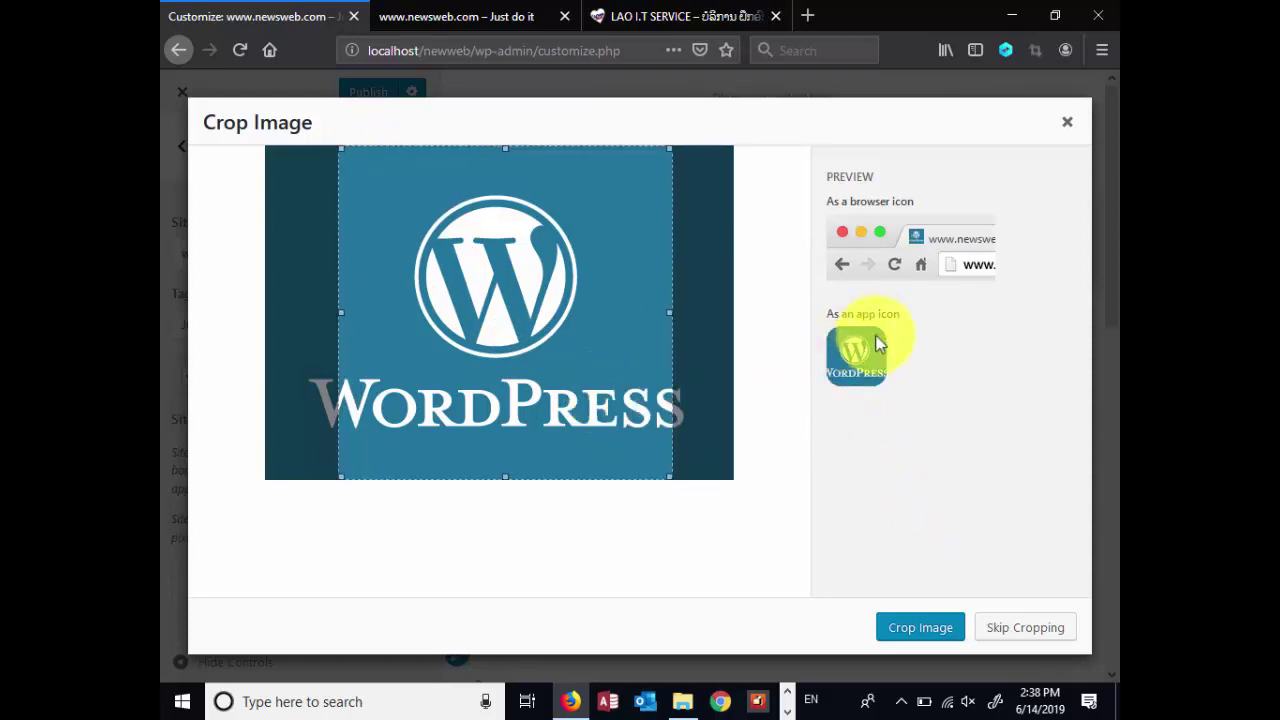
{"action": "mouse_move", "coordinate": [590, 386]}
{"action": "left_mouse_down"}
{"action": "mouse_move", "coordinate": [523, 391]}
{"action": "mouse_move", "coordinate": [609, 386]}
{"action": "mouse_move", "coordinate": [586, 388]}
{"action": "left_mouse_up"}
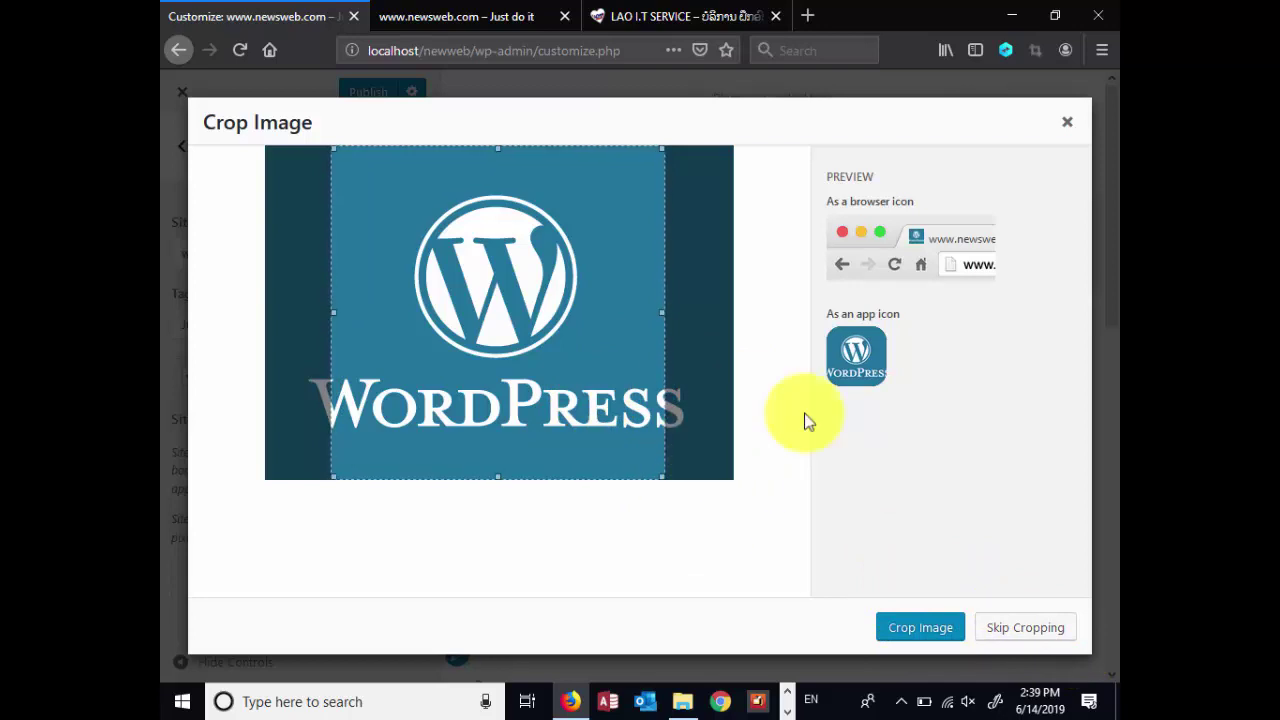
{"action": "left_click", "coordinate": [919, 627]}
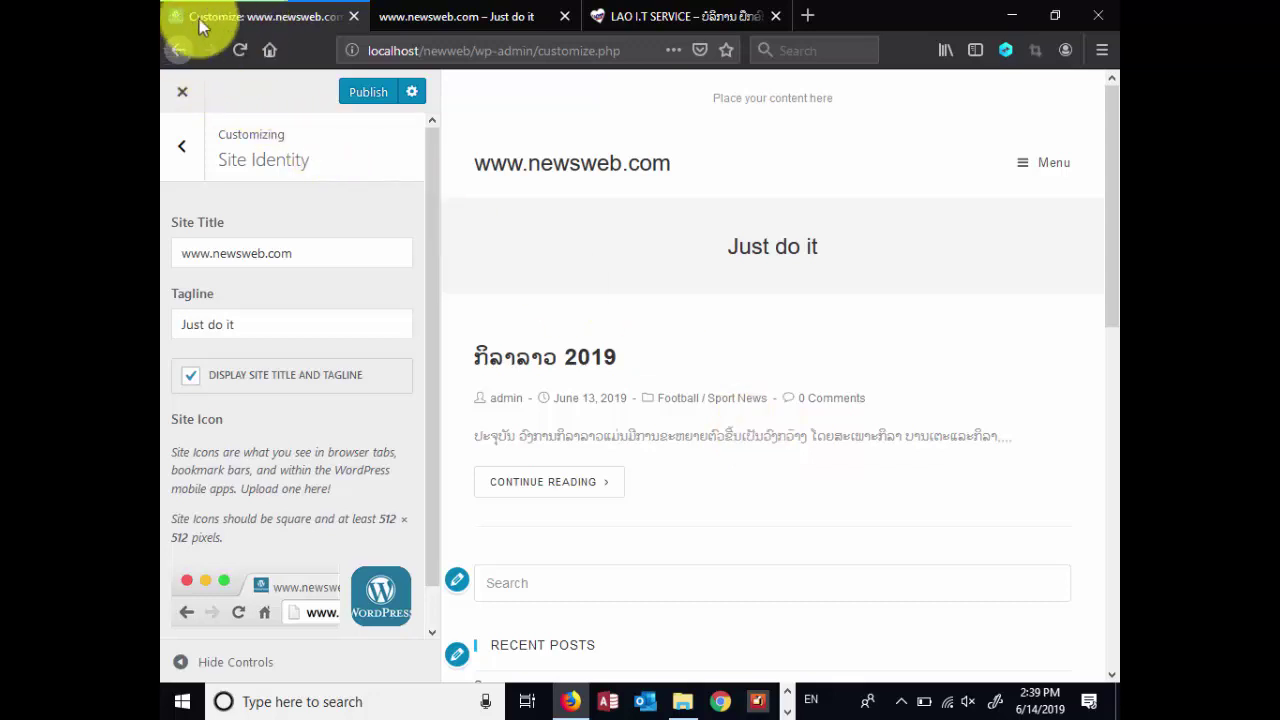
Publish the site icon change and reload the website's tab to check its icon
{"action": "left_click", "coordinate": [368, 92]}
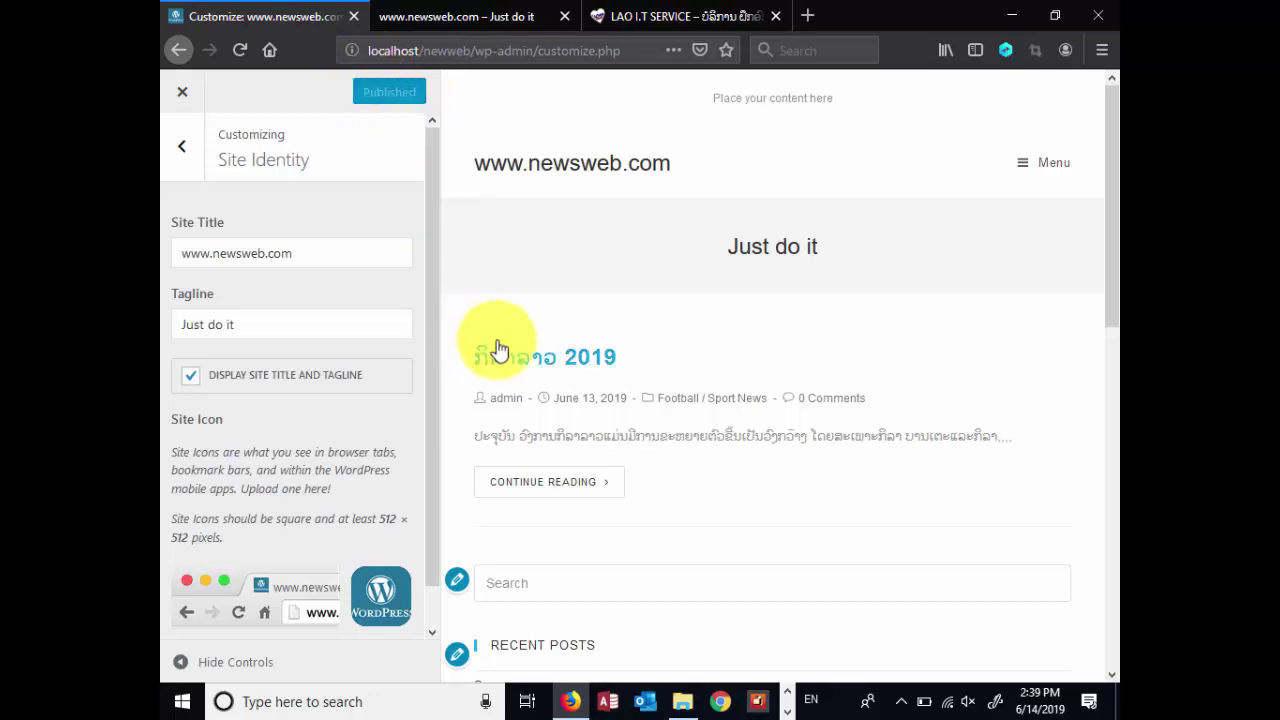
{"action": "left_click", "coordinate": [466, 24]}
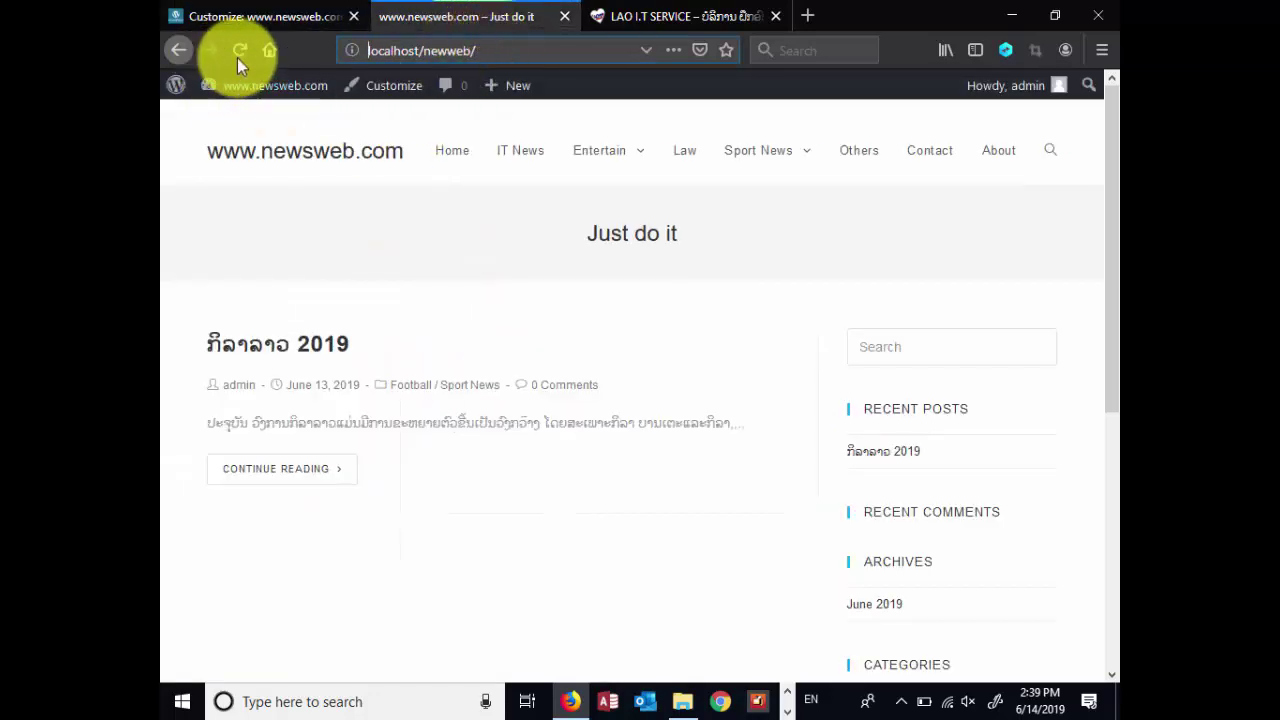
{"action": "left_click", "coordinate": [240, 50]}
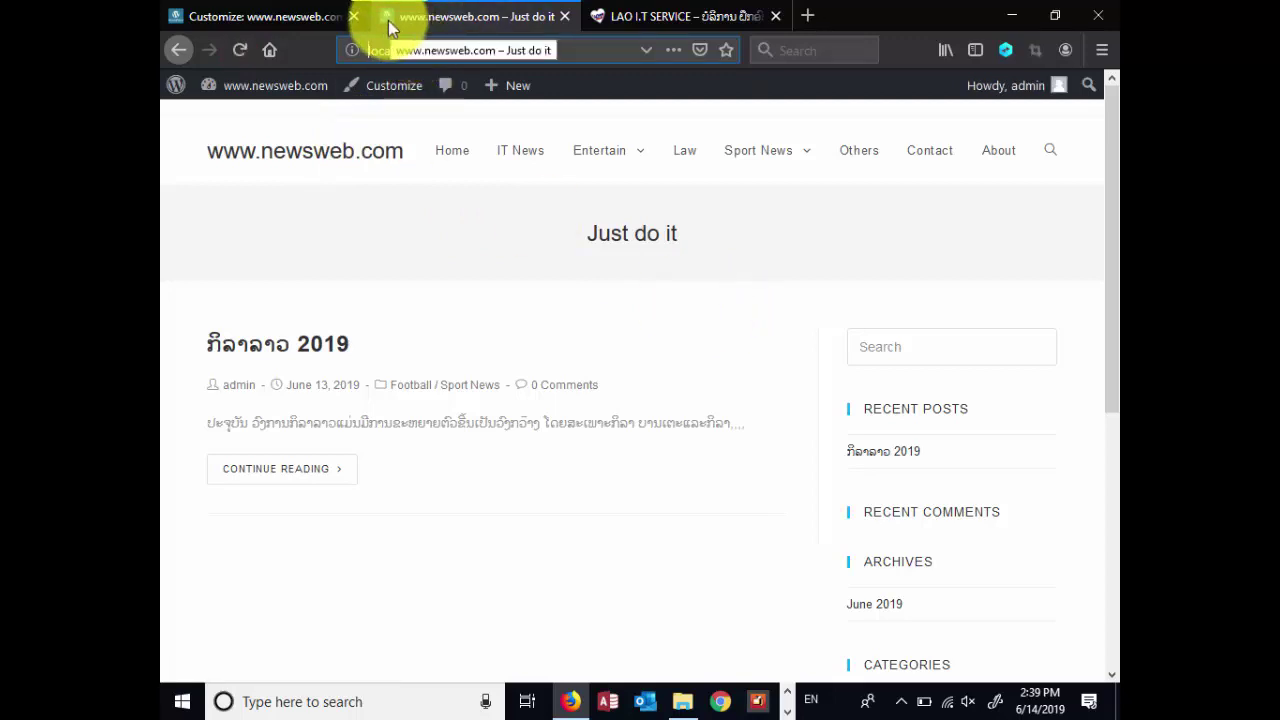
Return to the customizer tab, review the Site Identity title, tagline and site icon settings, and go back to the main customizer list
{"action": "left_click", "coordinate": [255, 16]}
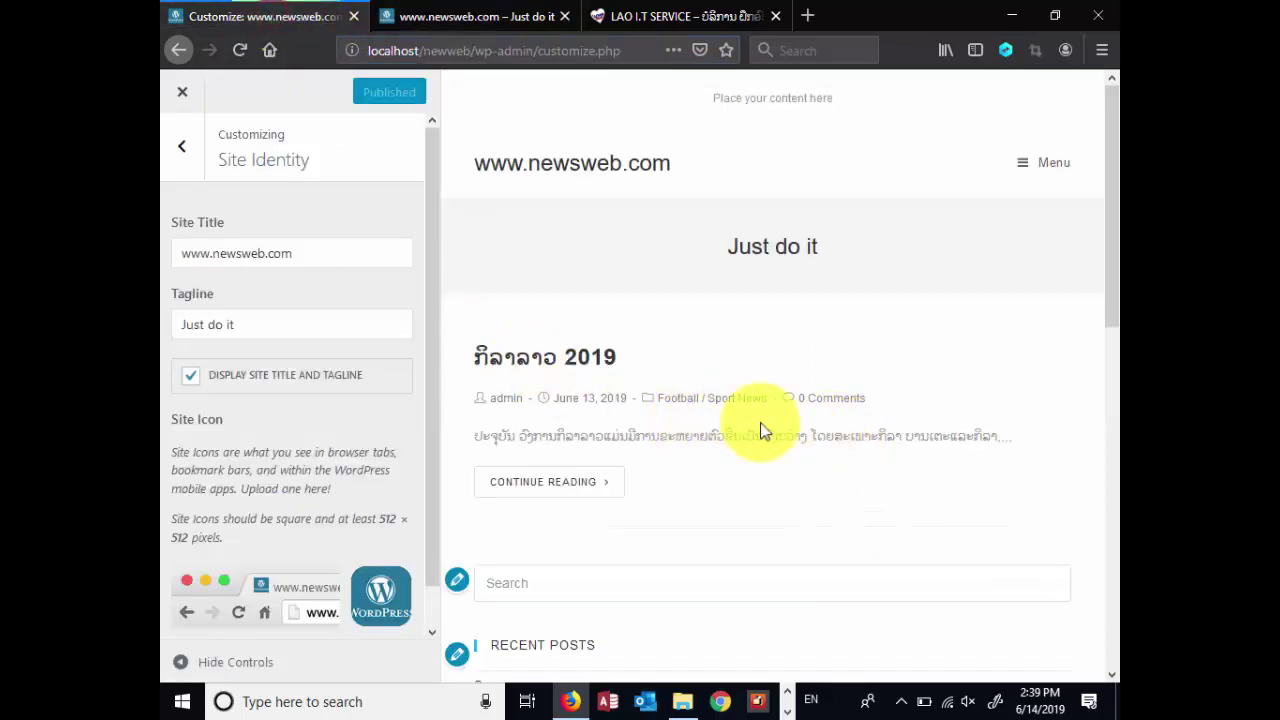
{"action": "scroll", "coordinate": [273, 470], "scroll_direction": "down", "scroll_amount": 1}
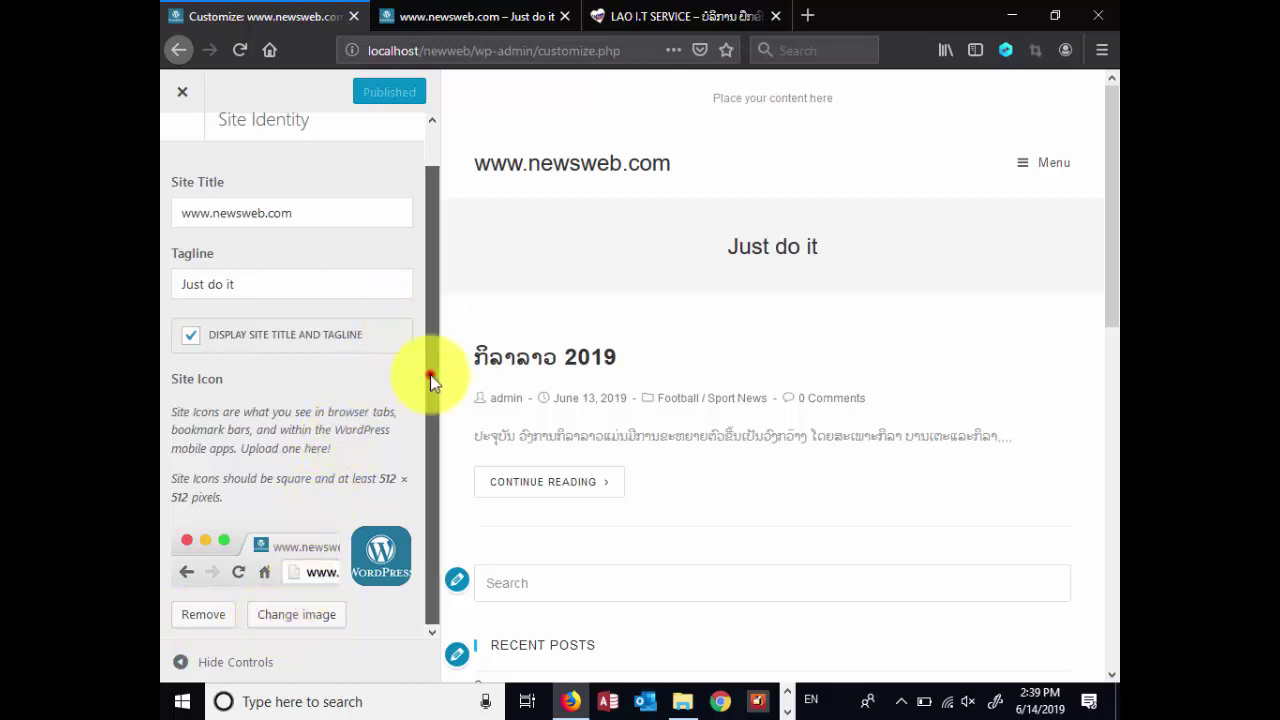
{"action": "left_click_drag", "start_coordinate": [430, 375], "coordinate": [430, 290]}
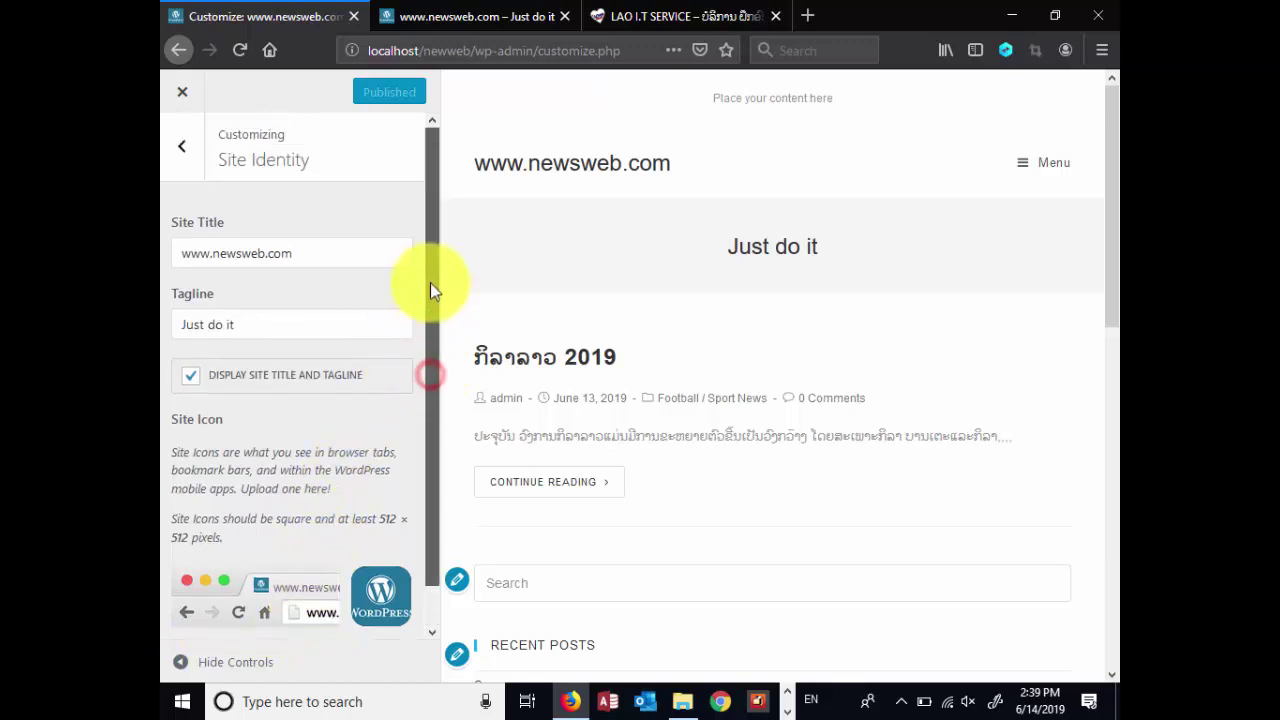
{"action": "left_click", "coordinate": [185, 158]}
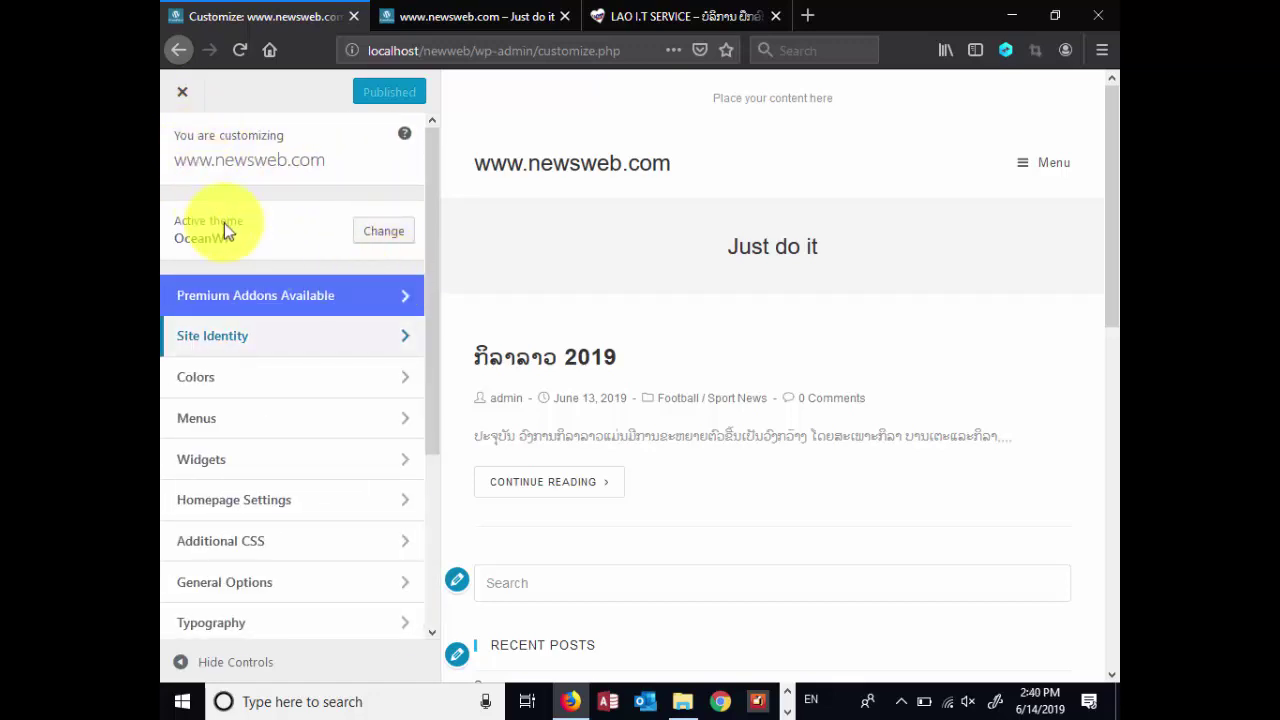
{"action": "left_click", "coordinate": [229, 341]}
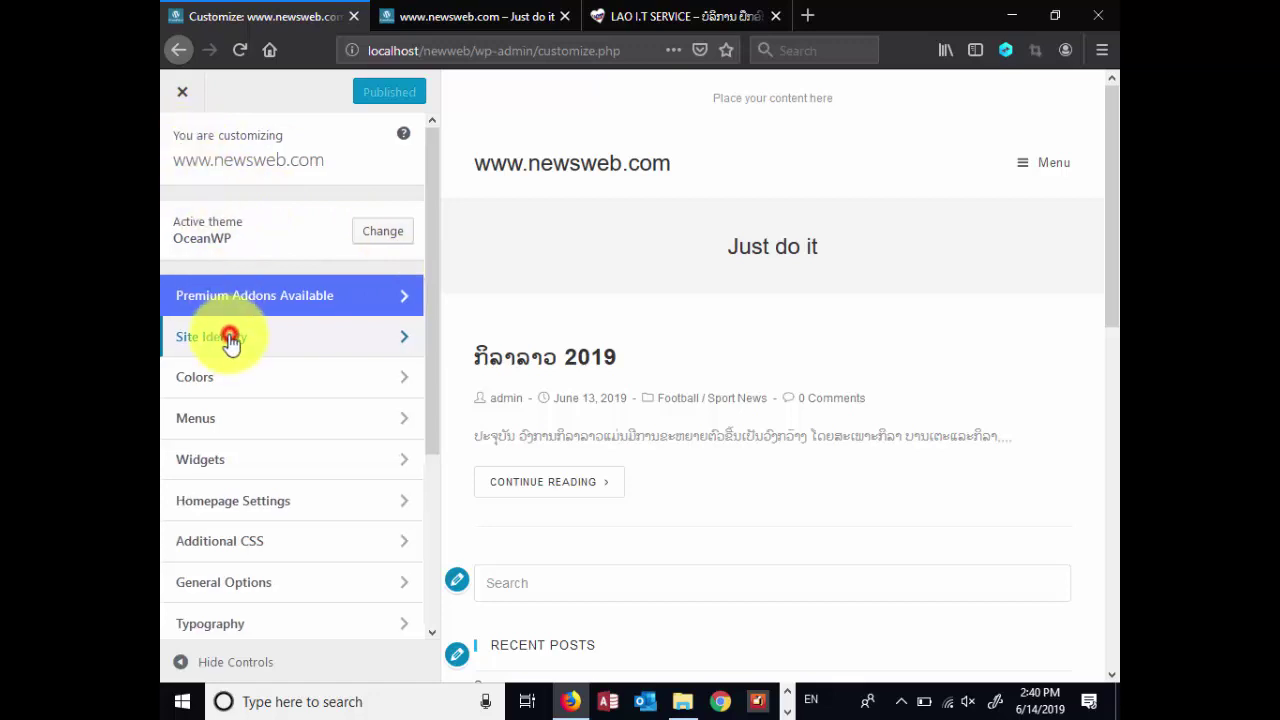
{"action": "scroll", "coordinate": [184, 150], "scroll_direction": "down", "scroll_amount": 1}
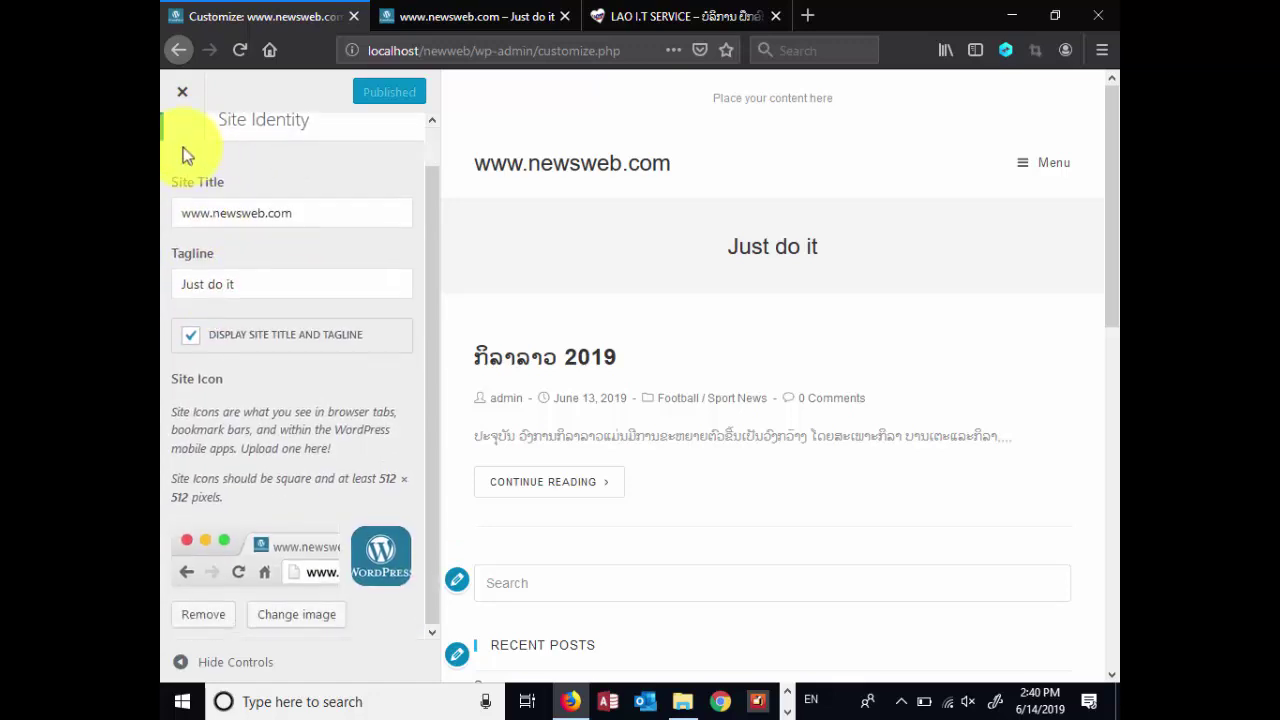
{"action": "scroll", "coordinate": [183, 150], "scroll_direction": "up", "scroll_amount": 1}
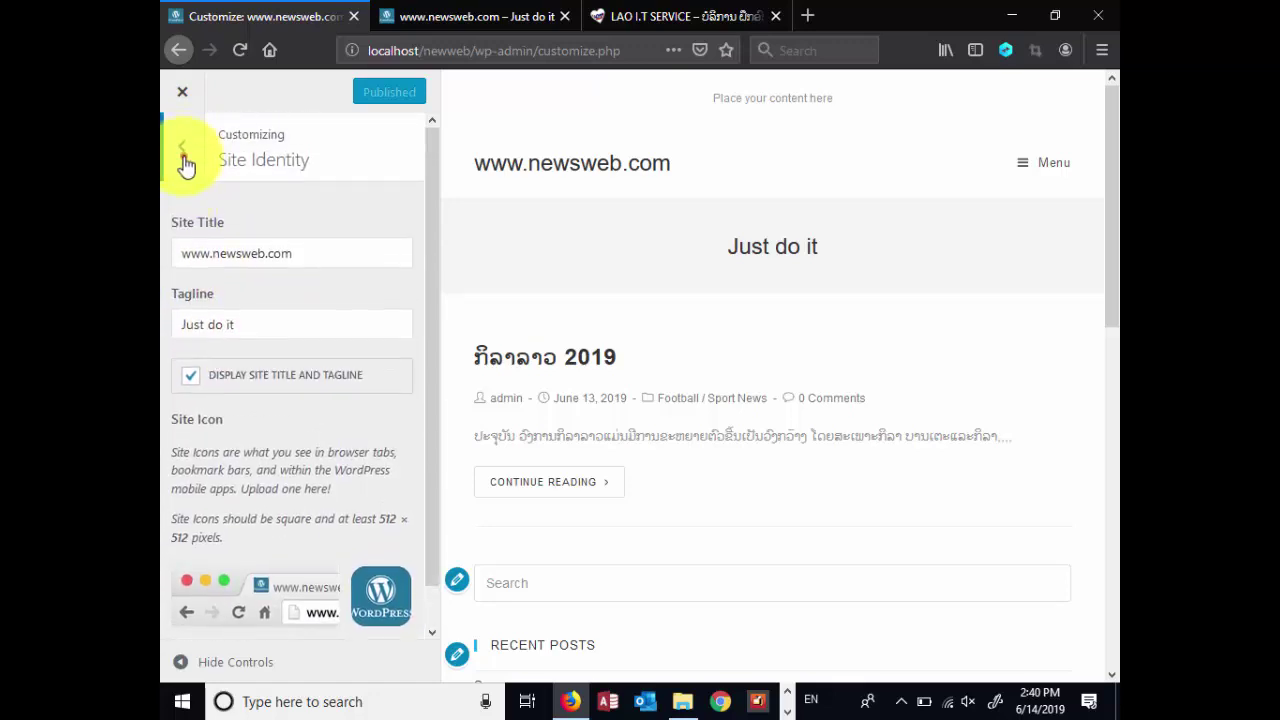
{"action": "left_click", "coordinate": [183, 150]}
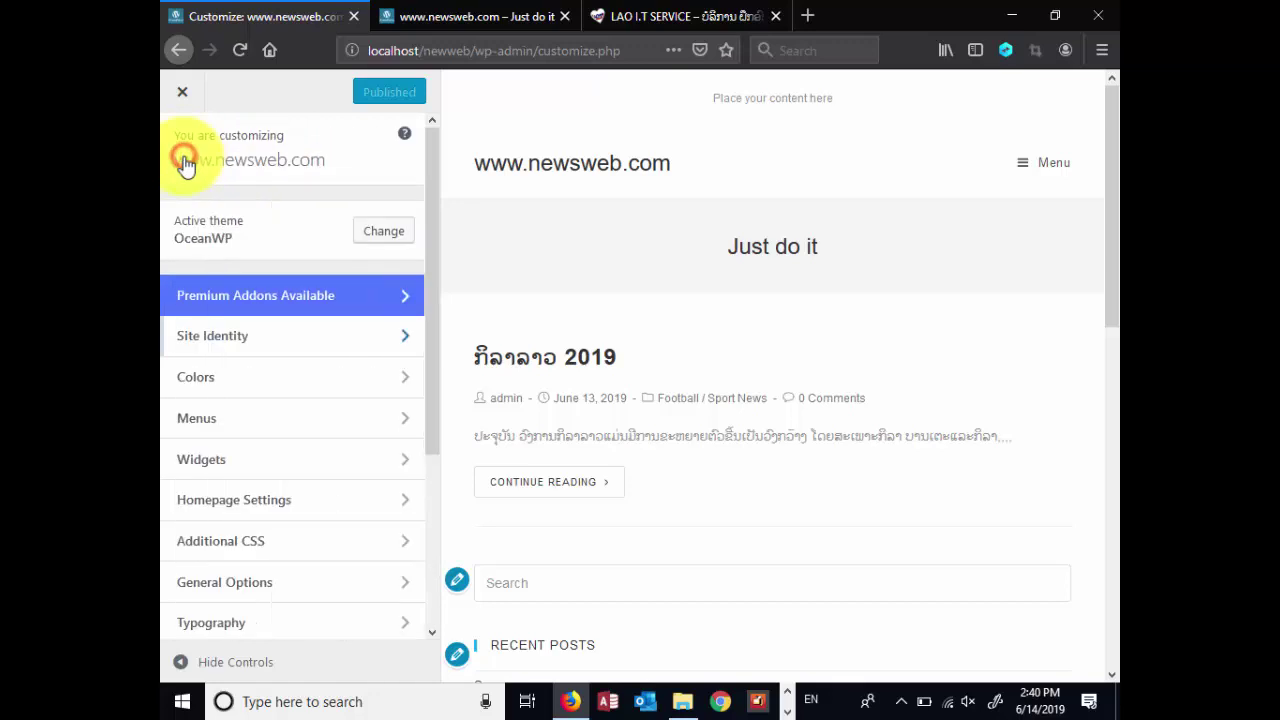
Open the Colors section and set the header text color to magenta #d631ac
{"action": "left_click", "coordinate": [282, 385]}
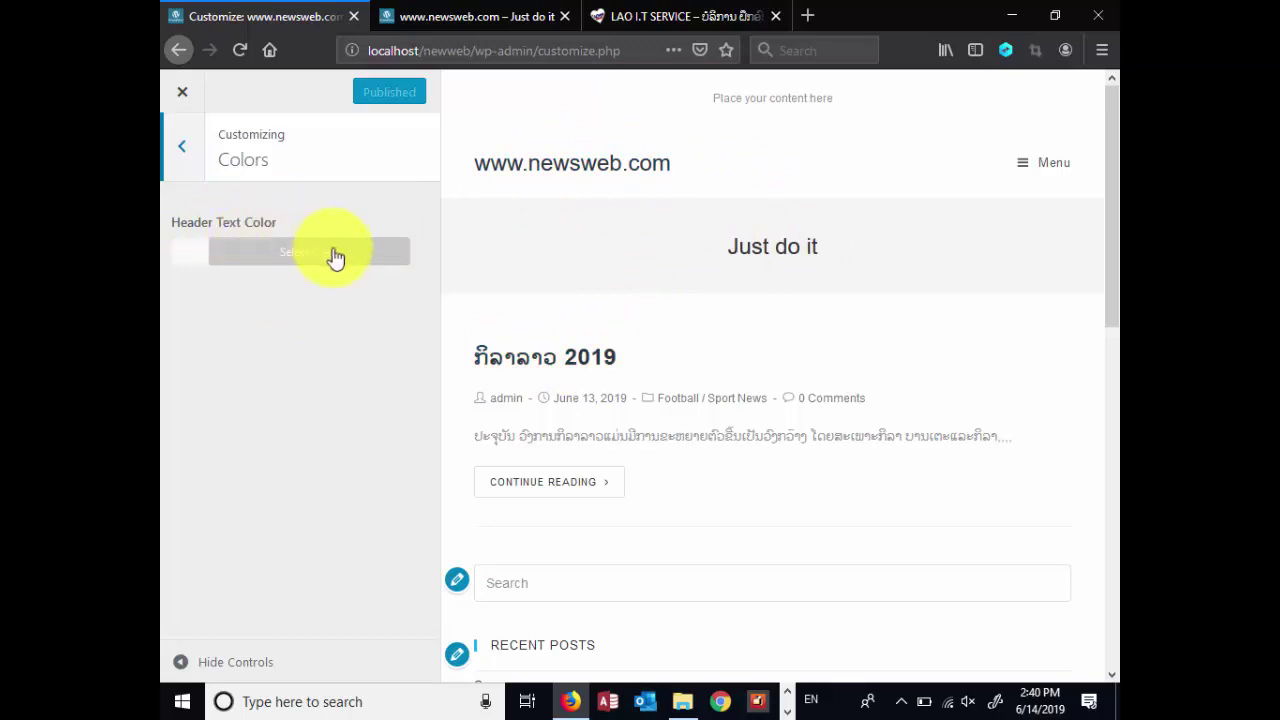
{"action": "left_click", "coordinate": [189, 254]}
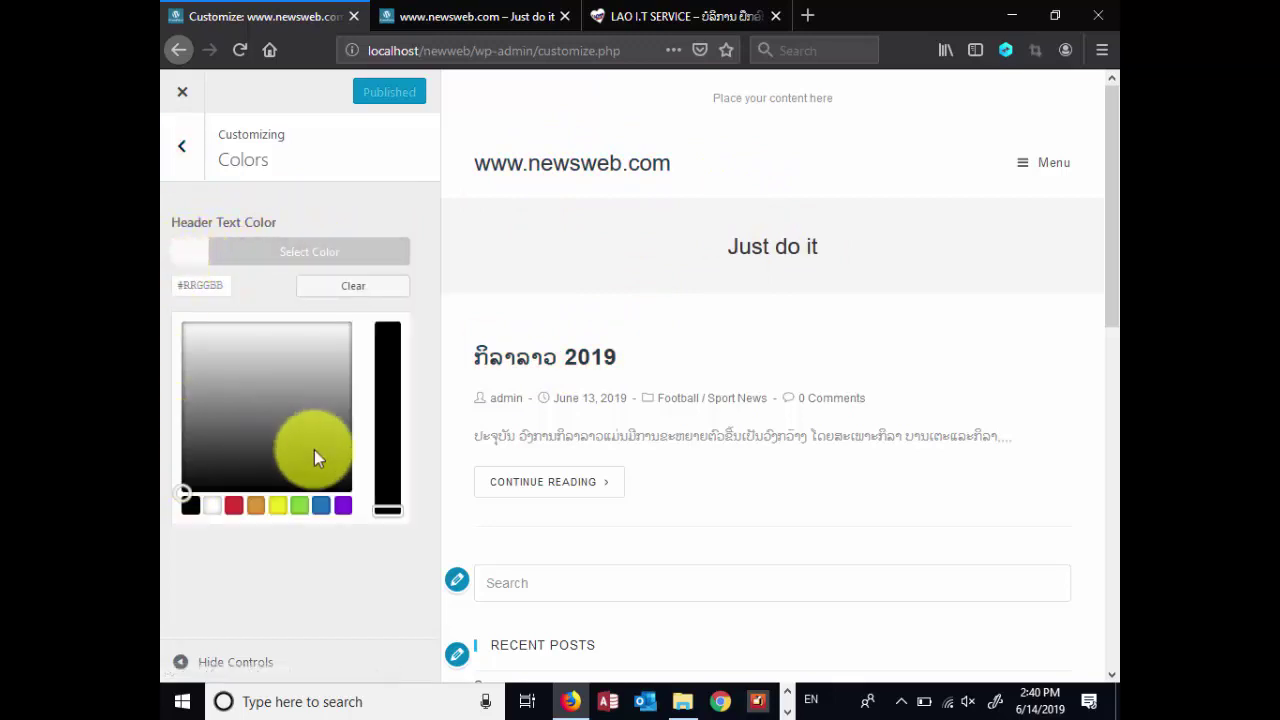
{"action": "left_click", "coordinate": [233, 505]}
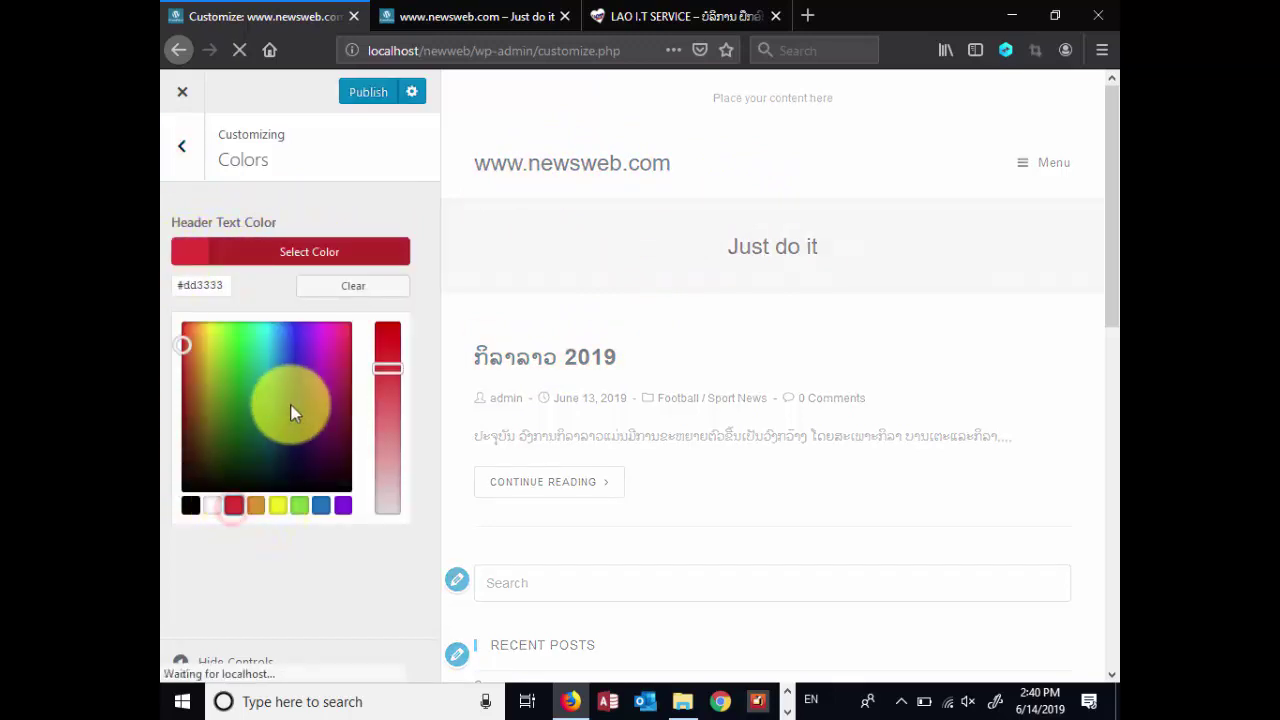
{"action": "left_click", "coordinate": [332, 346]}
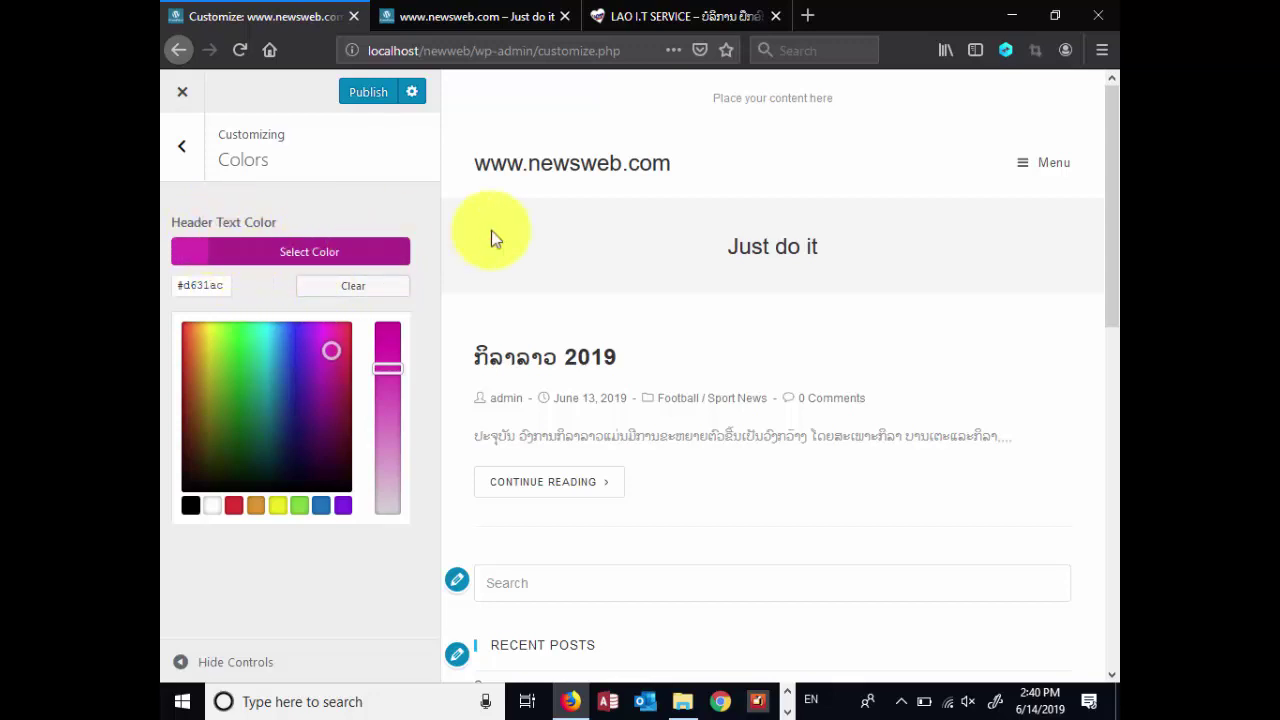
Examine the preview page and its expanded navigation menu for the header text color, closing and reopening the color picker
{"action": "scroll", "coordinate": [644, 470], "scroll_direction": "down", "scroll_amount": 2}
{"action": "scroll", "coordinate": [646, 450], "scroll_direction": "down", "scroll_amount": 3}
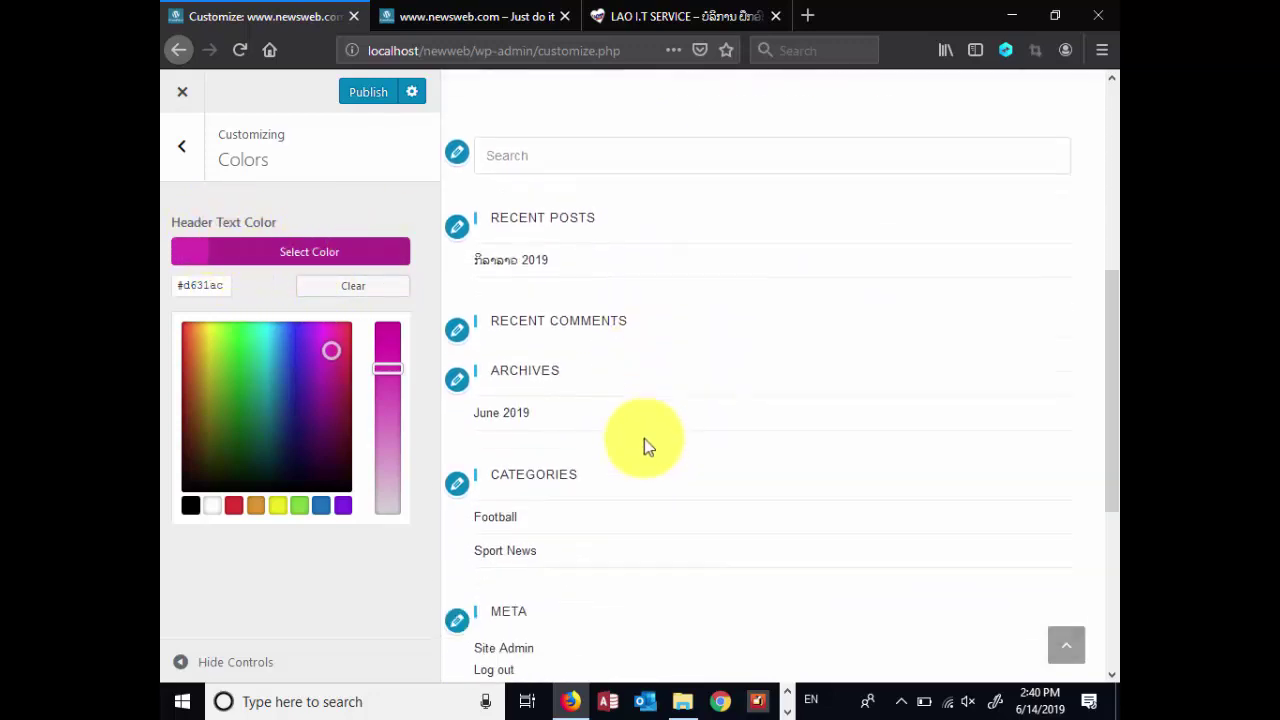
{"action": "scroll", "coordinate": [620, 410], "scroll_direction": "up", "scroll_amount": 5}
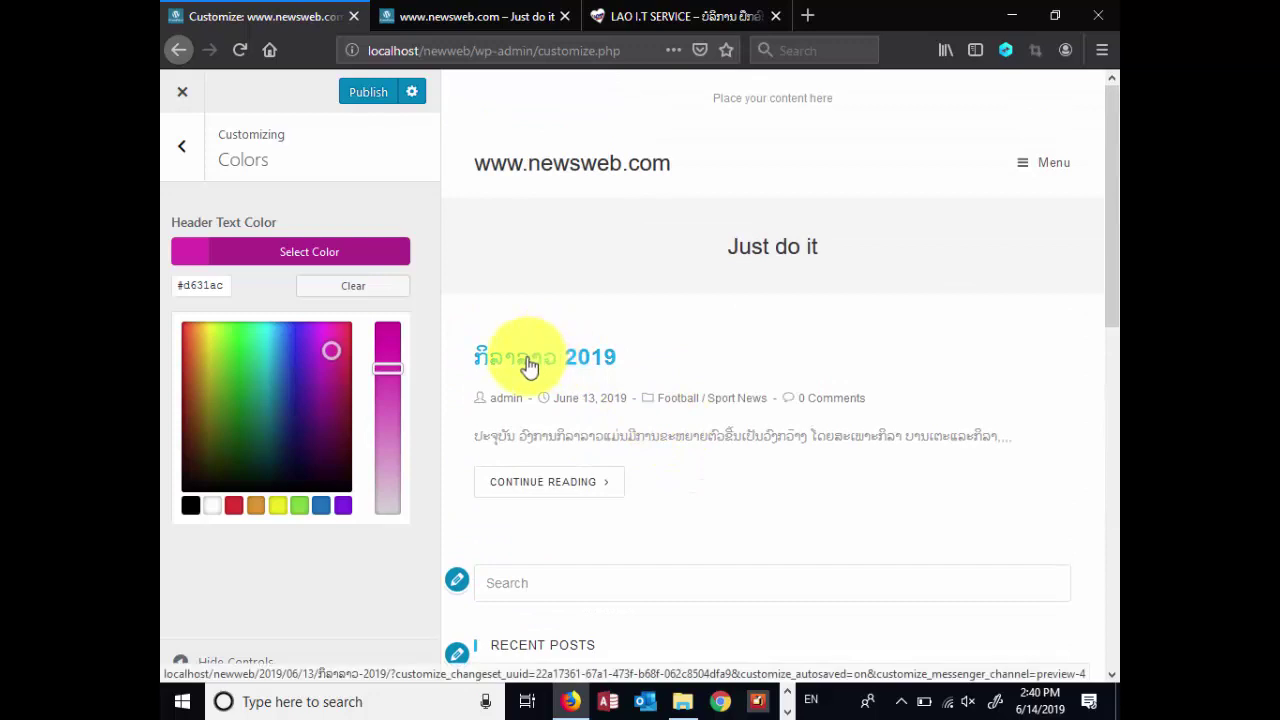
{"action": "left_click", "coordinate": [1028, 162]}
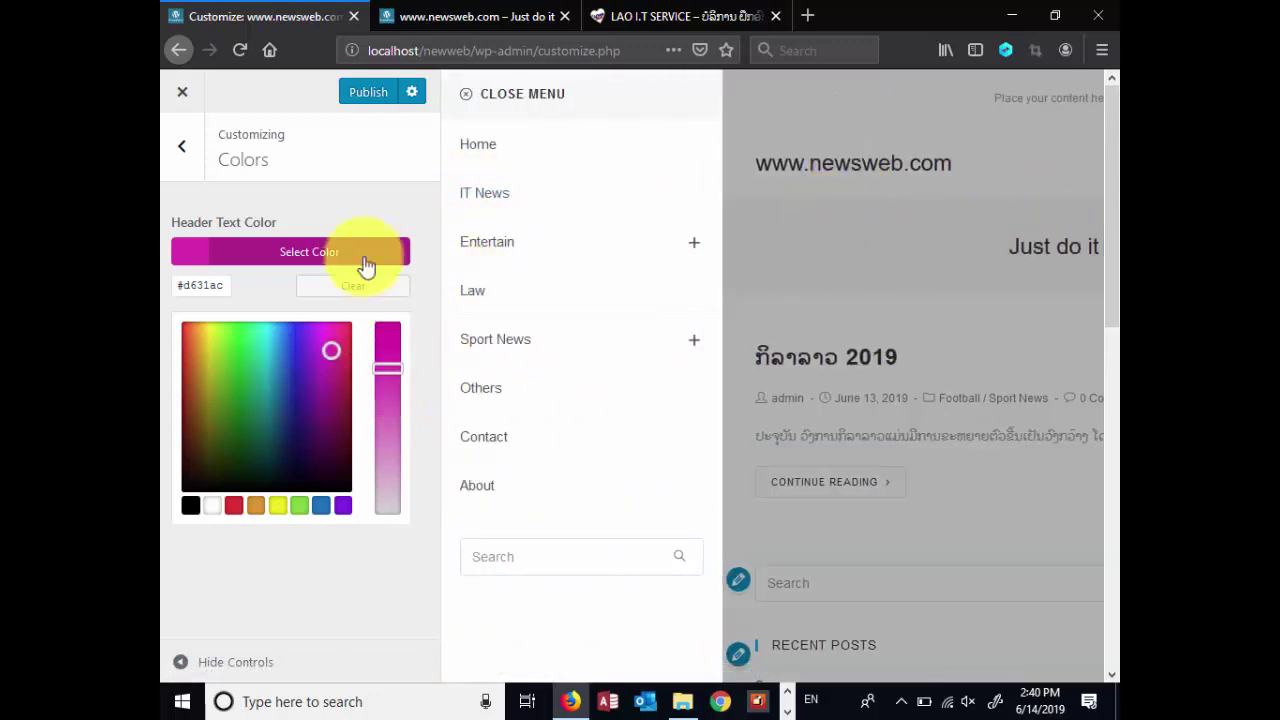
{"action": "left_click", "coordinate": [340, 187]}
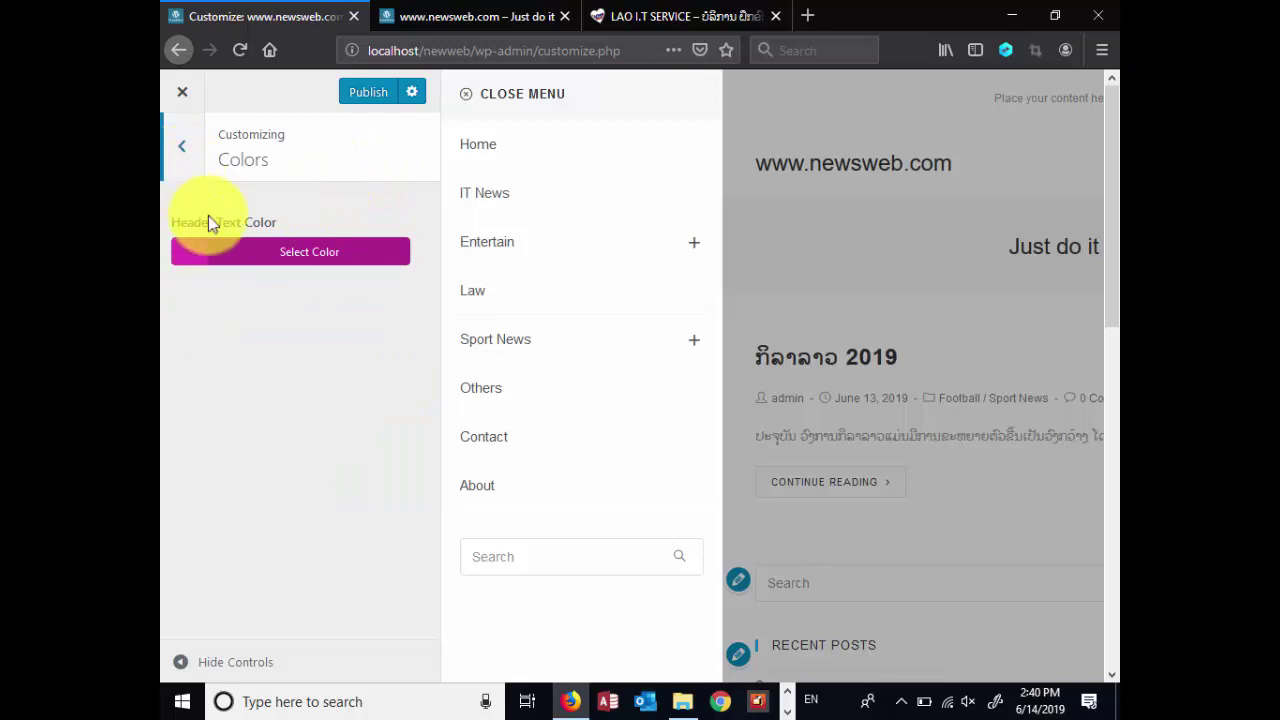
{"action": "left_click", "coordinate": [190, 249]}
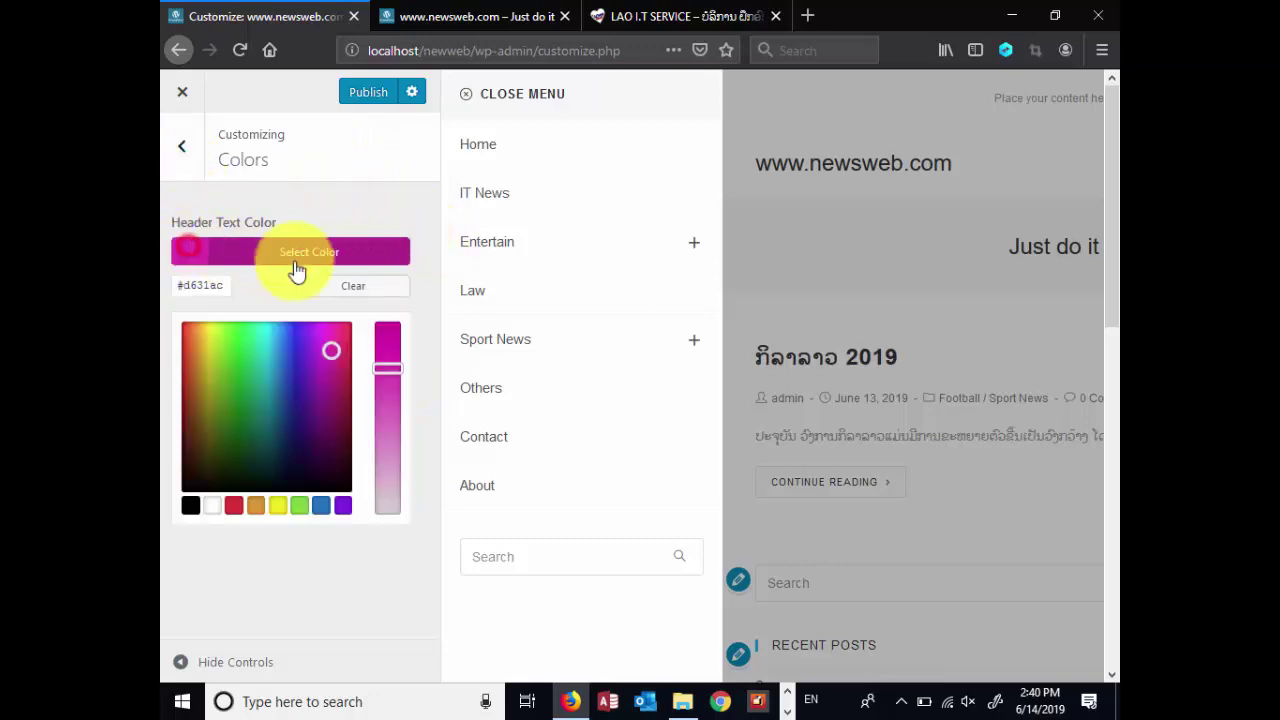
Clear the header text color and return to the main customizer list
{"action": "left_click", "coordinate": [357, 286]}
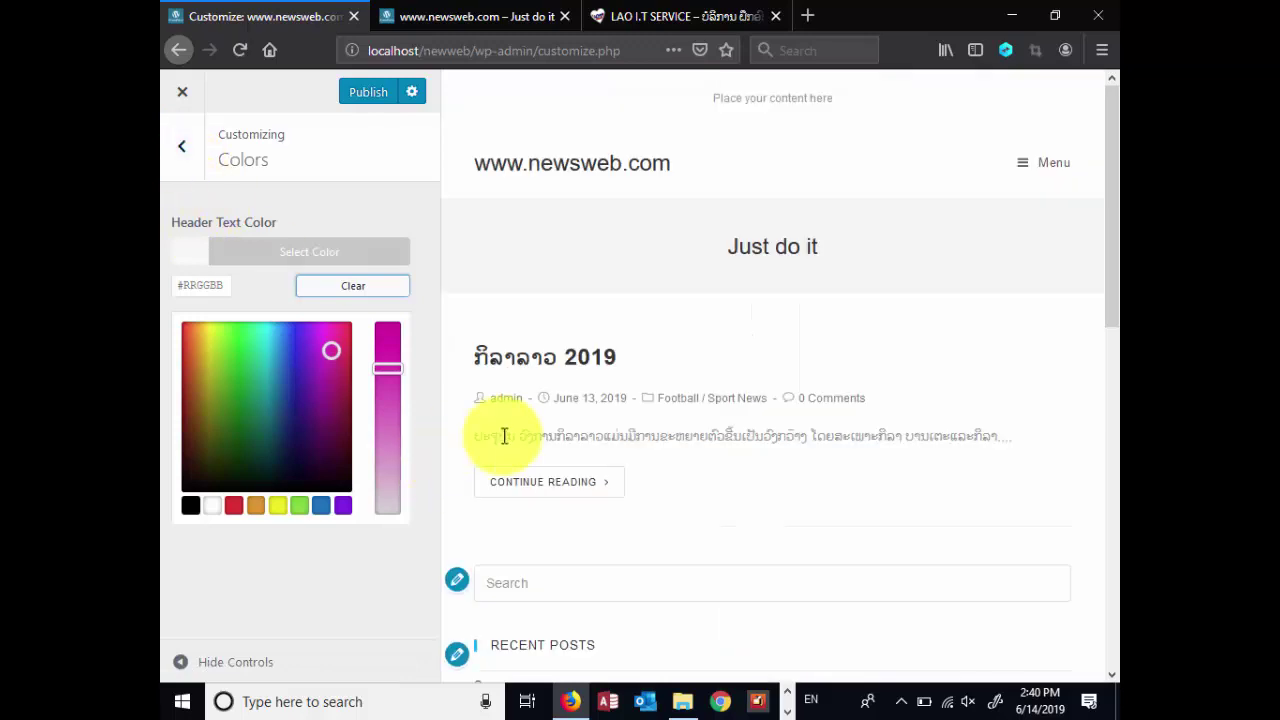
{"action": "left_click", "coordinate": [185, 153]}
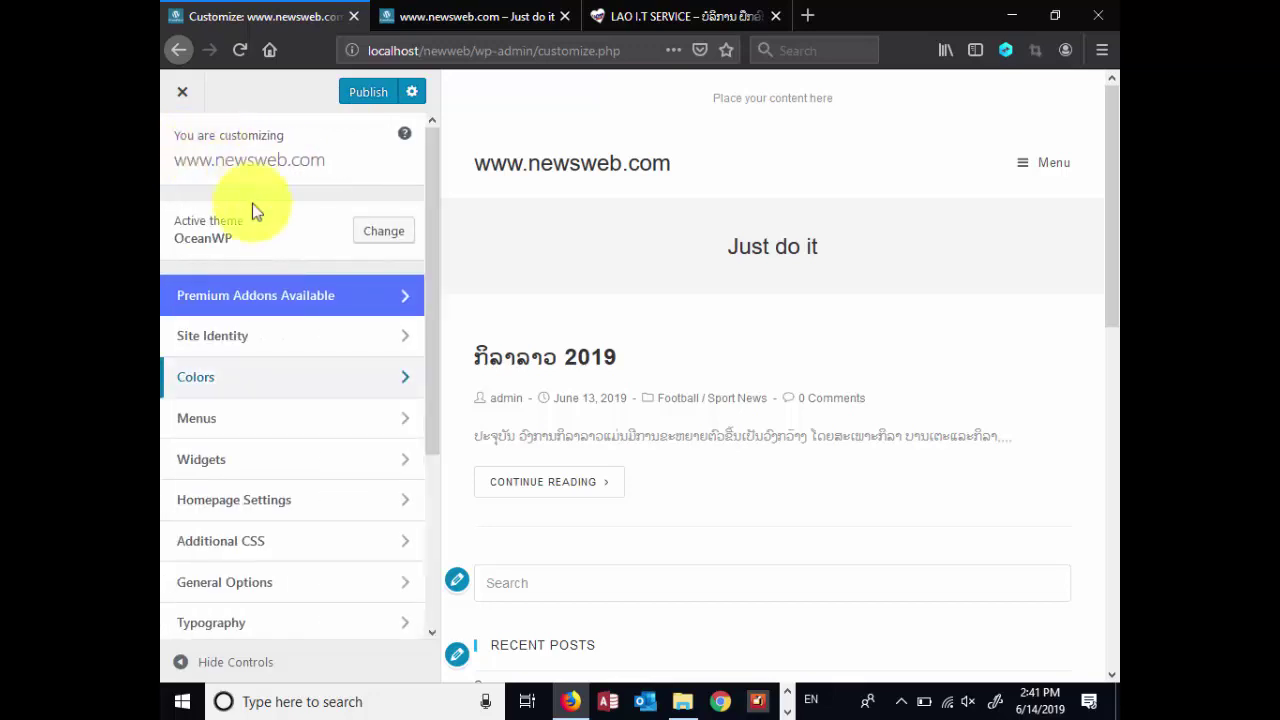
Examine the Top menu's items, locations and options in the Menus section, and return to the main customizer list
{"action": "left_click", "coordinate": [303, 432]}
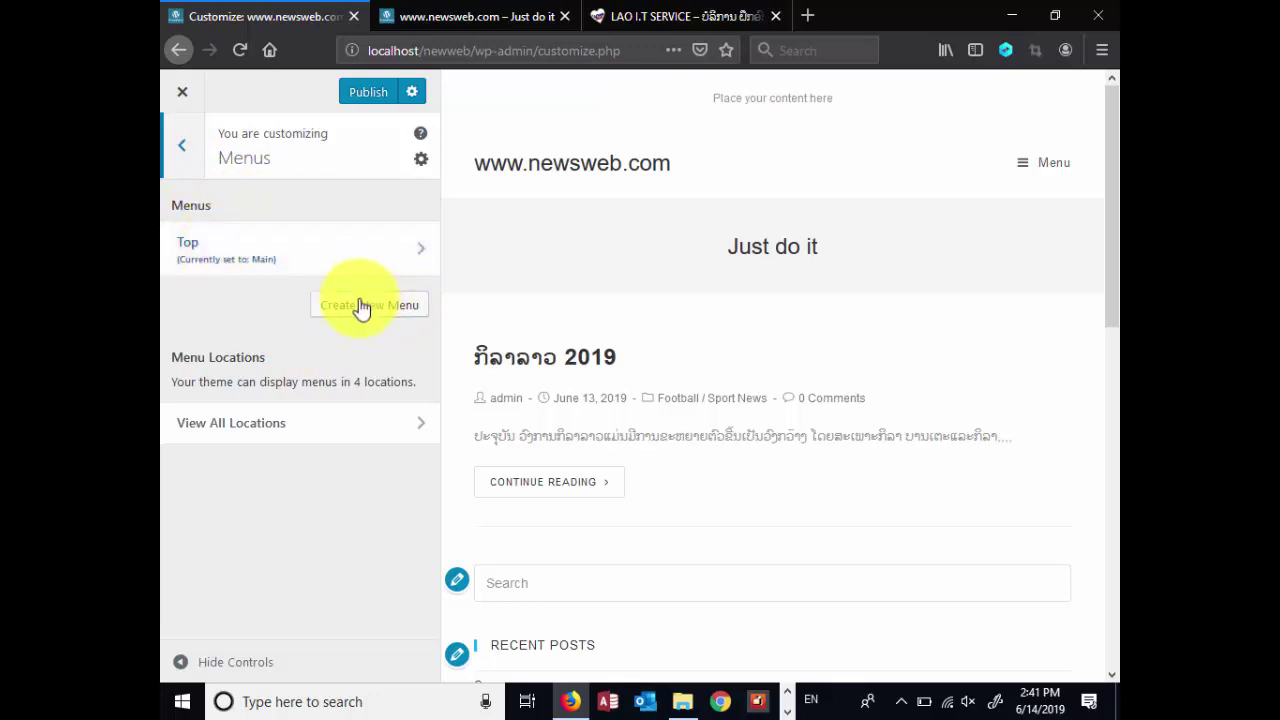
{"action": "left_click", "coordinate": [292, 250]}
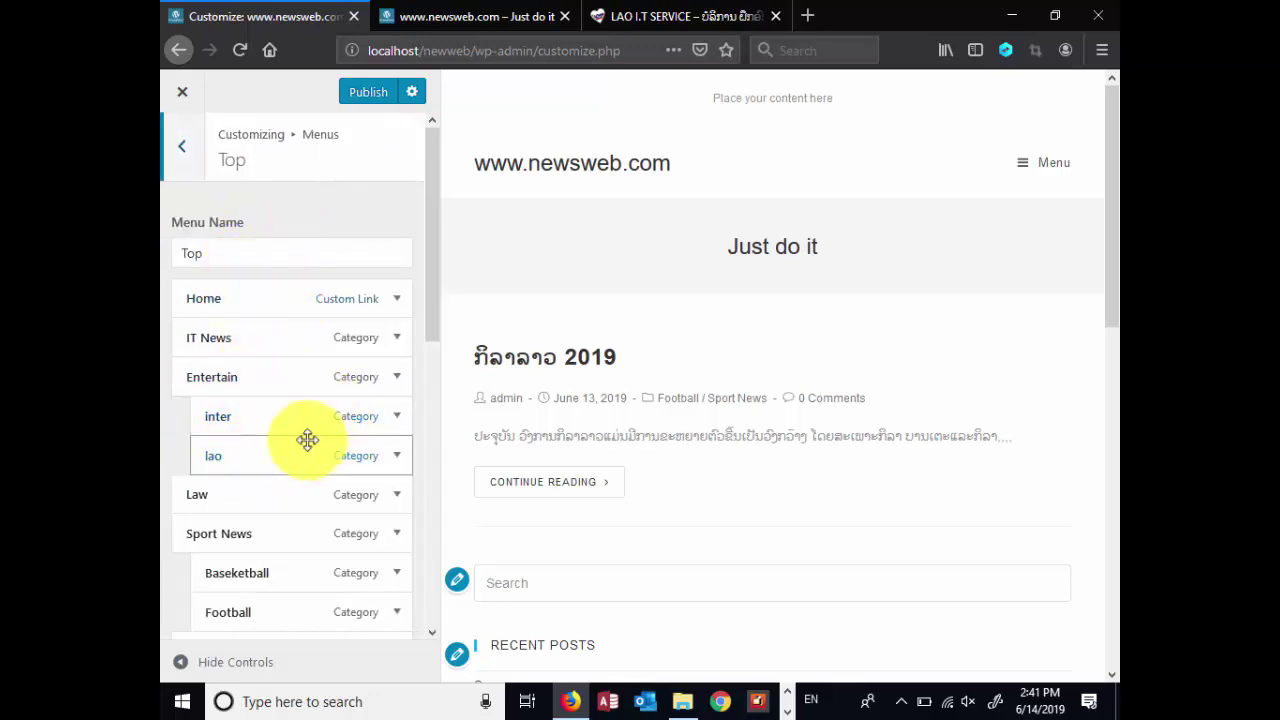
{"action": "scroll", "coordinate": [306, 437], "scroll_direction": "down", "scroll_amount": 4}
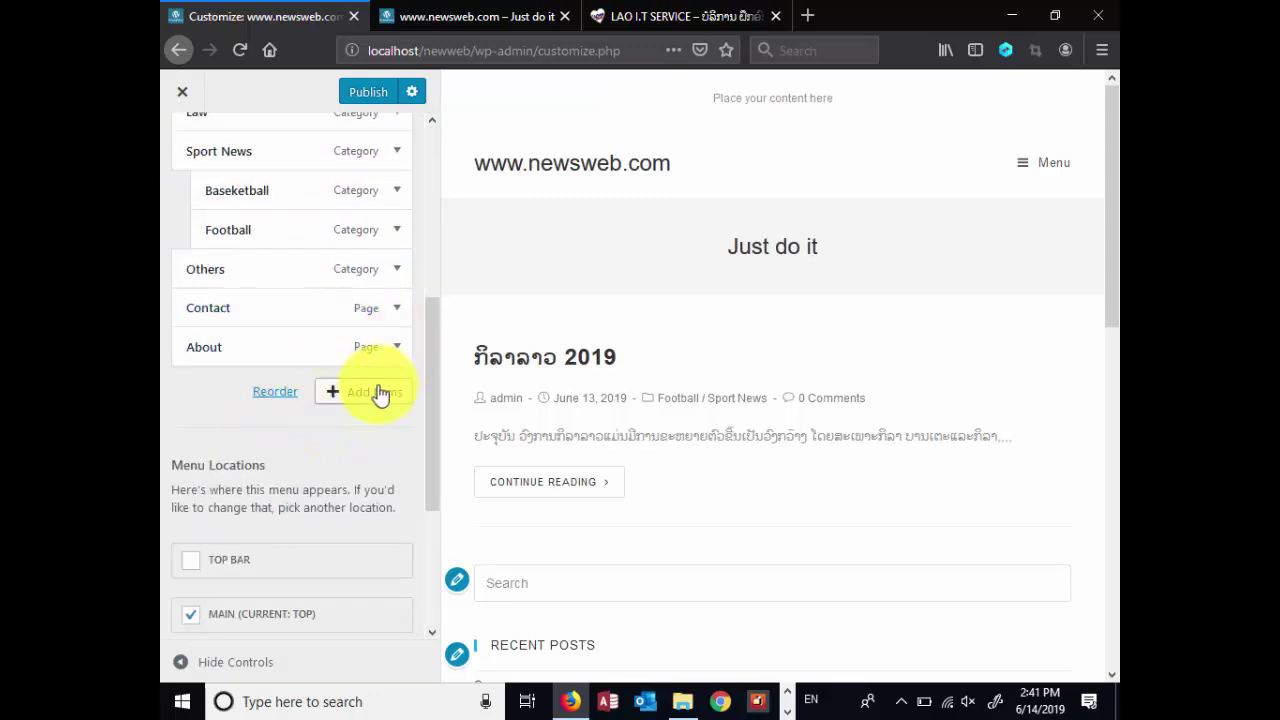
{"action": "scroll", "coordinate": [330, 400], "scroll_direction": "down", "scroll_amount": 3}
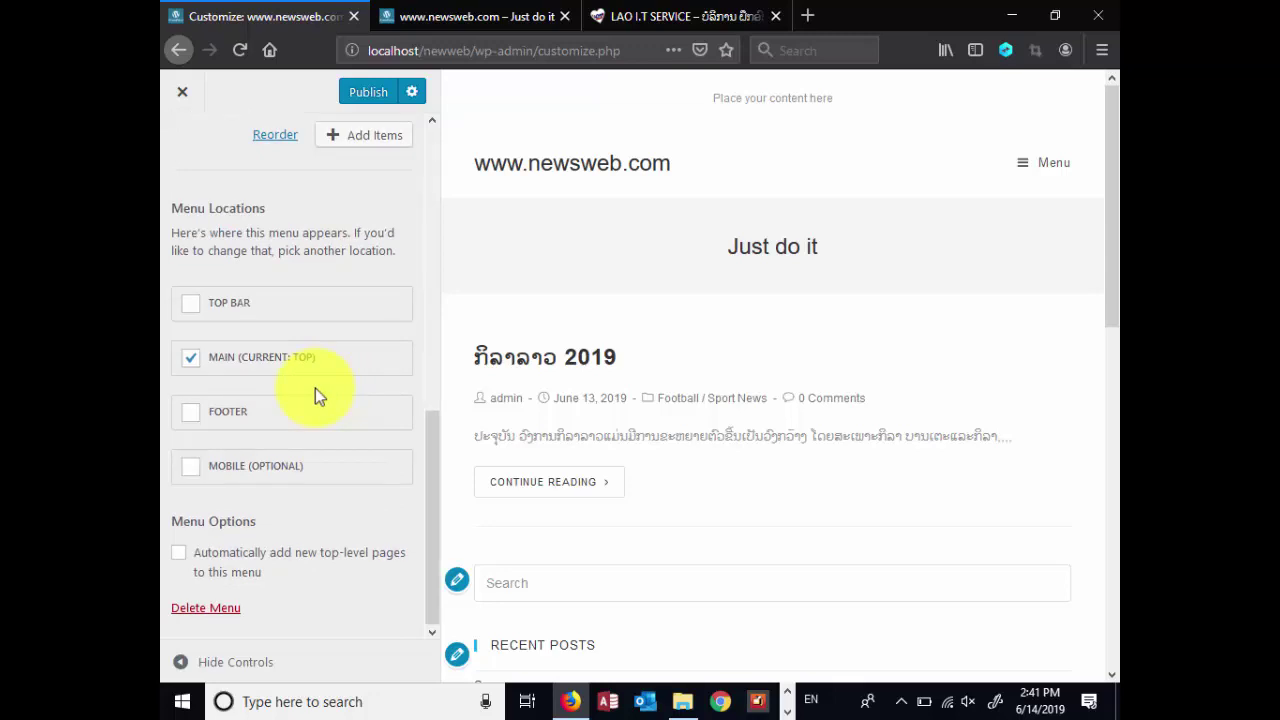
{"action": "scroll", "coordinate": [312, 386], "scroll_direction": "up", "scroll_amount": 2}
{"action": "scroll", "coordinate": [328, 340], "scroll_direction": "down", "scroll_amount": 2}
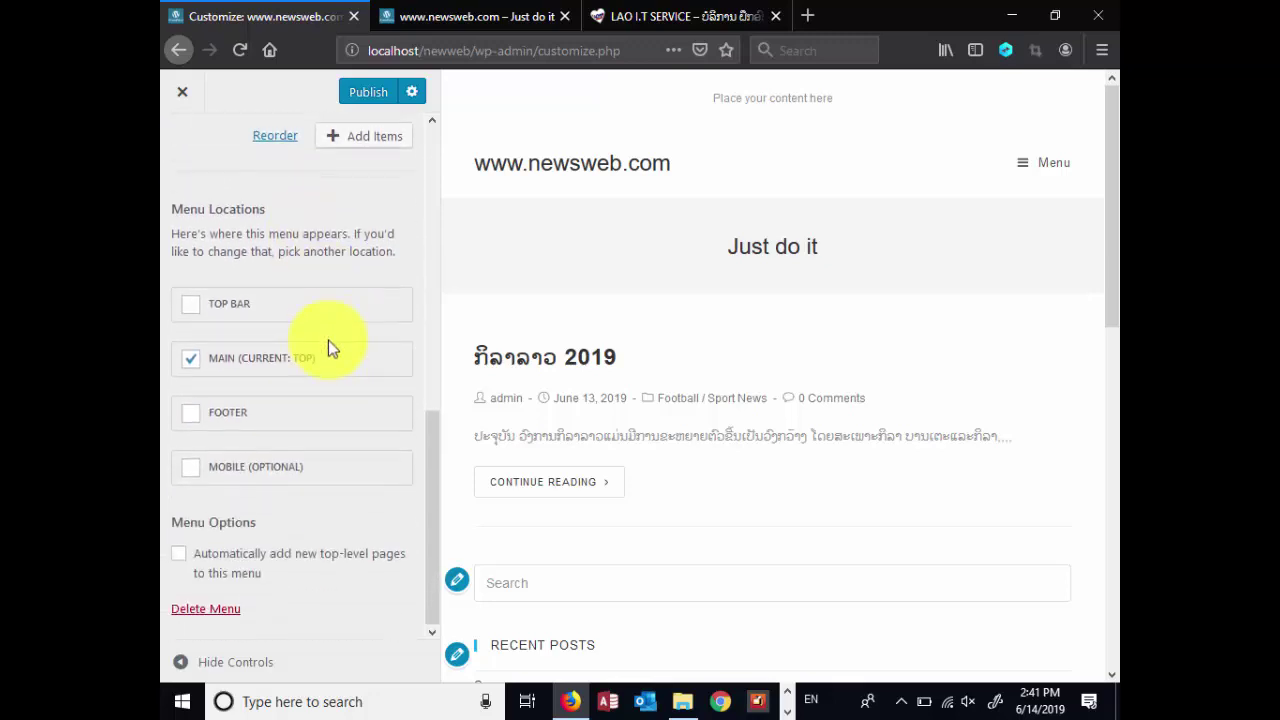
{"action": "scroll", "coordinate": [332, 338], "scroll_direction": "up", "scroll_amount": 6}
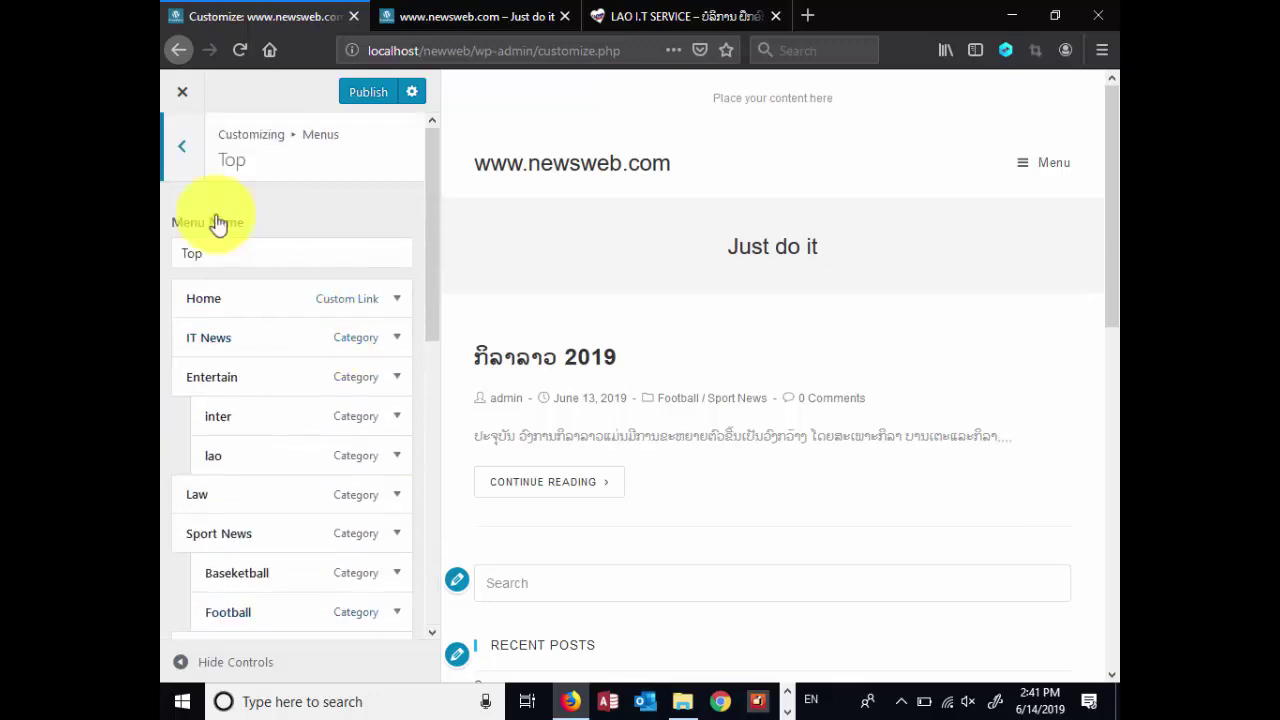
{"action": "left_click", "coordinate": [179, 160]}
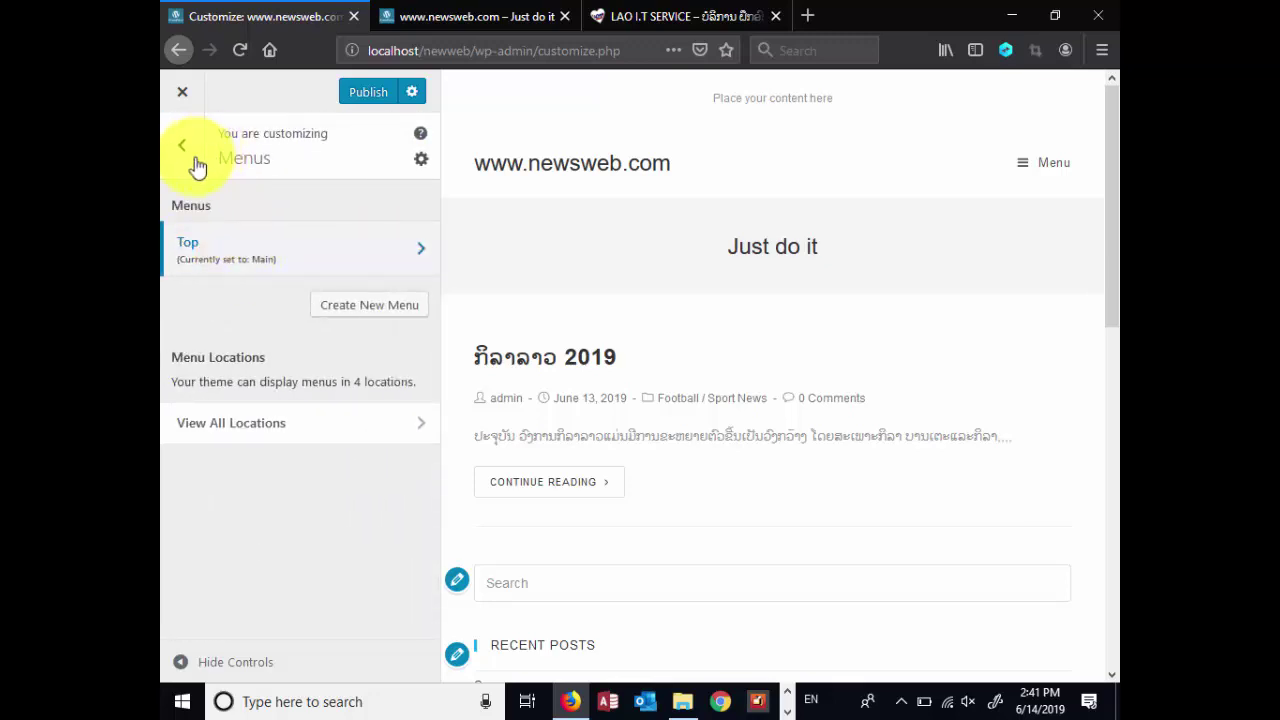
{"action": "left_click", "coordinate": [192, 160]}
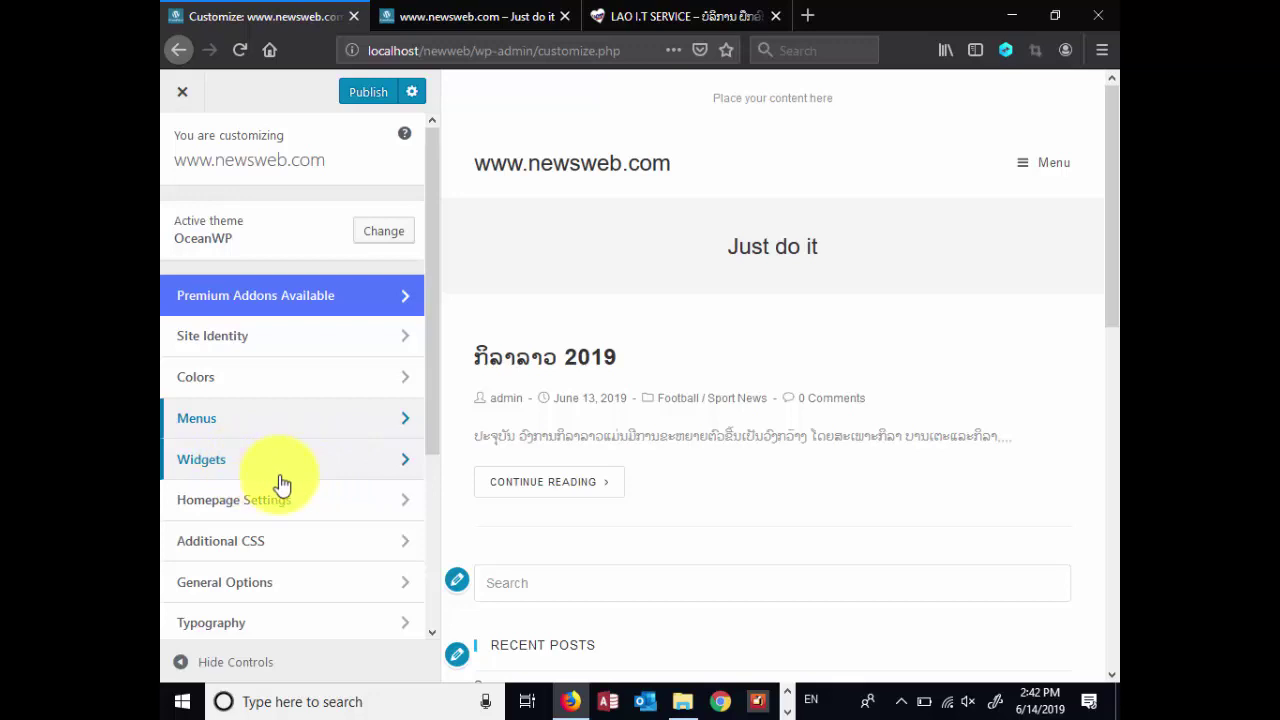
Check the sidebar sections in the preview and on the website's tab, and open the Default Sidebar area in the customizer's Widgets section
{"action": "scroll", "coordinate": [840, 424], "scroll_direction": "down", "scroll_amount": 5}
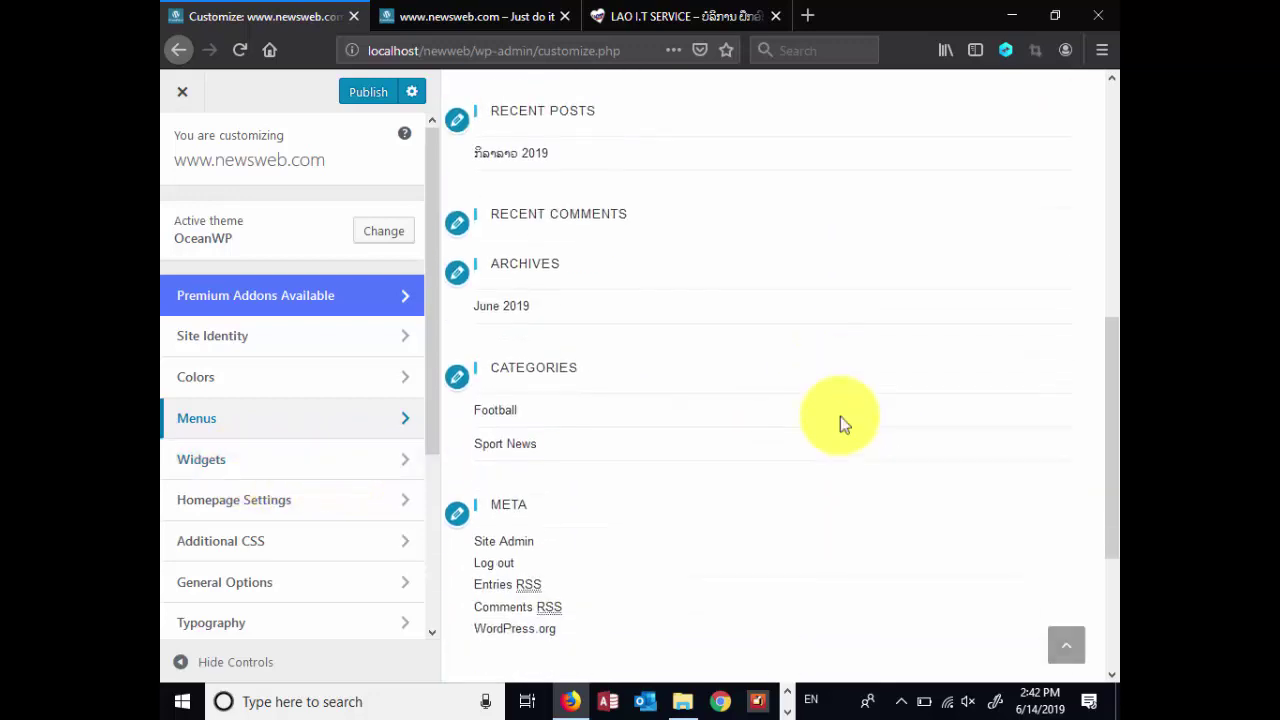
{"action": "left_click", "coordinate": [500, 18]}
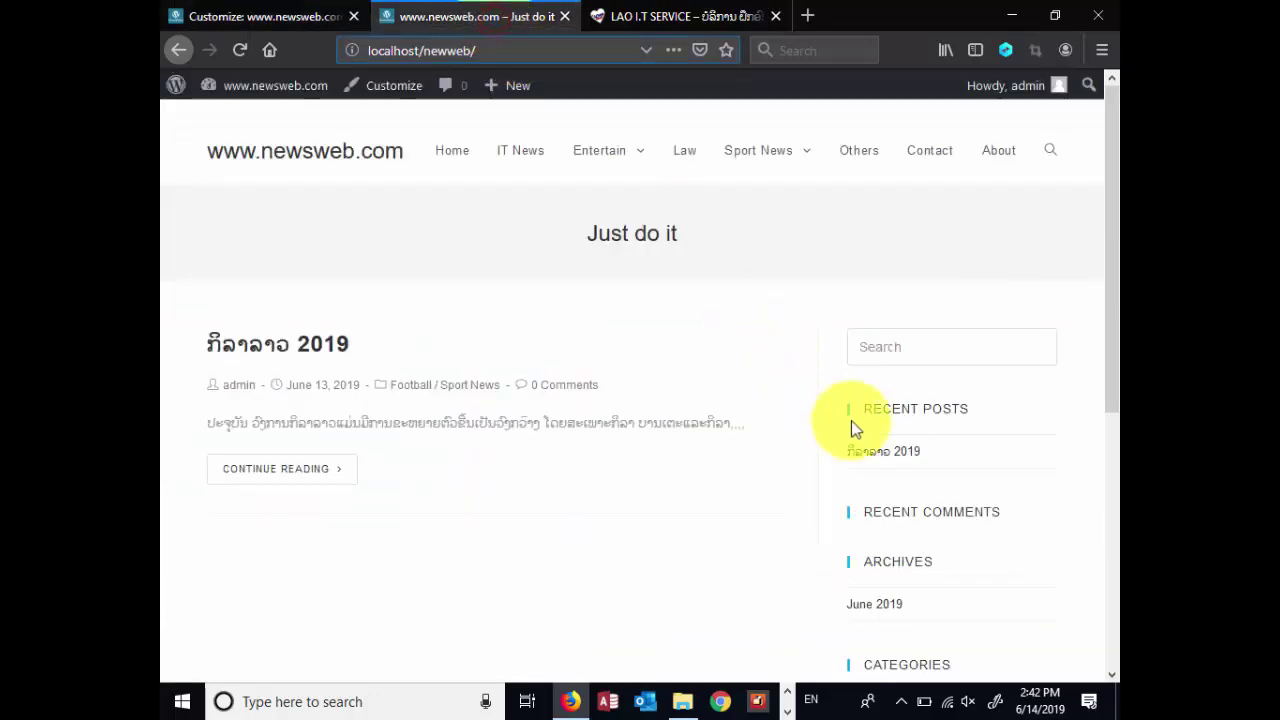
{"action": "scroll", "coordinate": [922, 423], "scroll_direction": "down", "scroll_amount": 5}
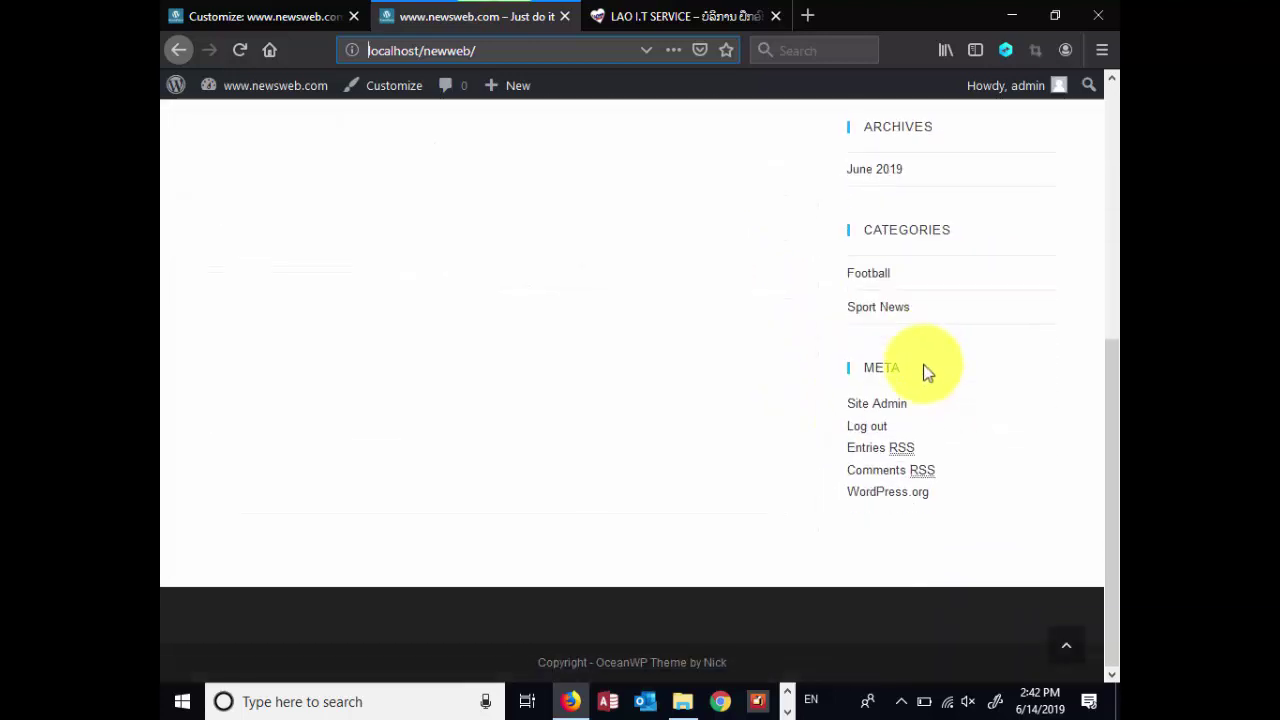
{"action": "scroll", "coordinate": [906, 283], "scroll_direction": "up", "scroll_amount": 5}
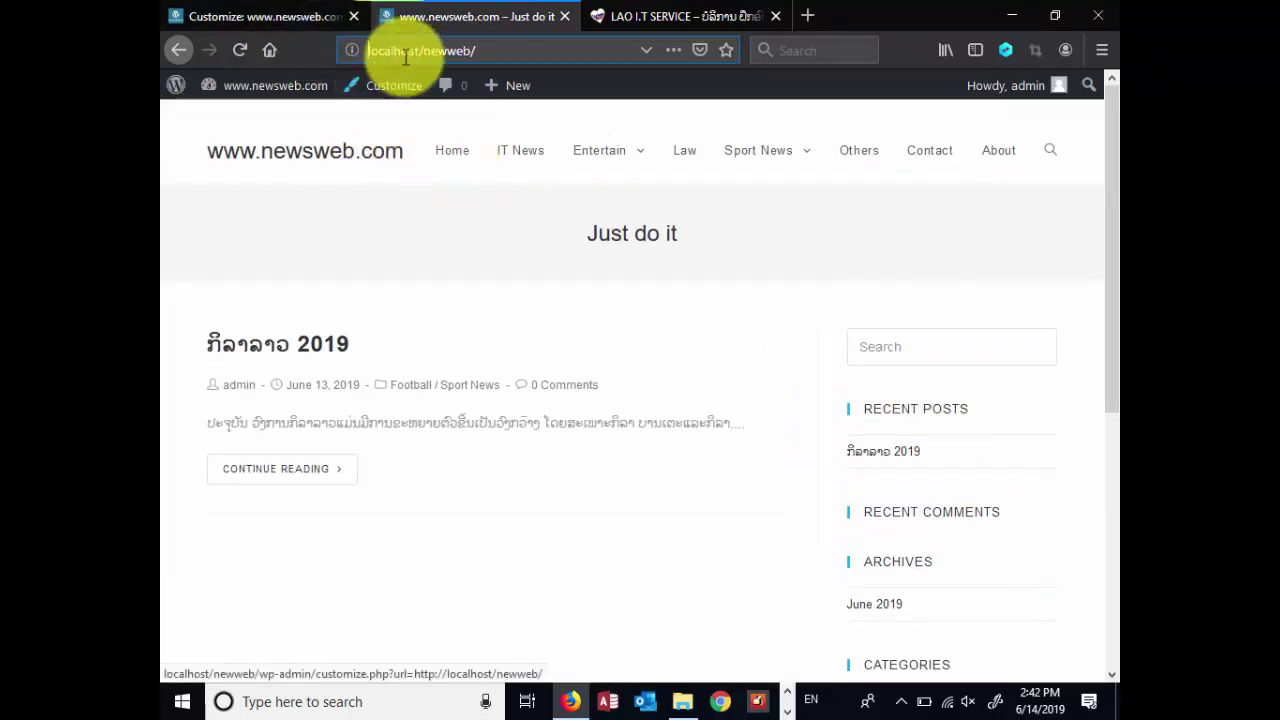
{"action": "left_click", "coordinate": [312, 30]}
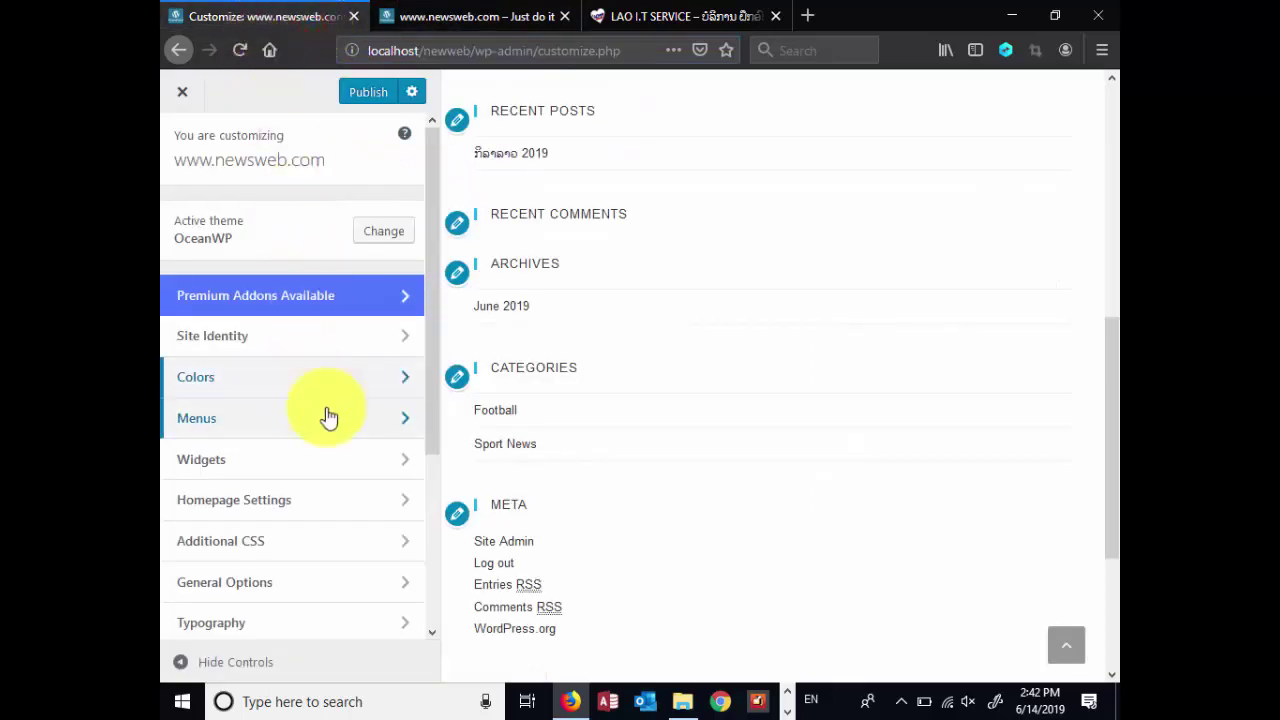
{"action": "scroll", "coordinate": [292, 500], "scroll_direction": "down", "scroll_amount": 2}
{"action": "left_click", "coordinate": [214, 274]}
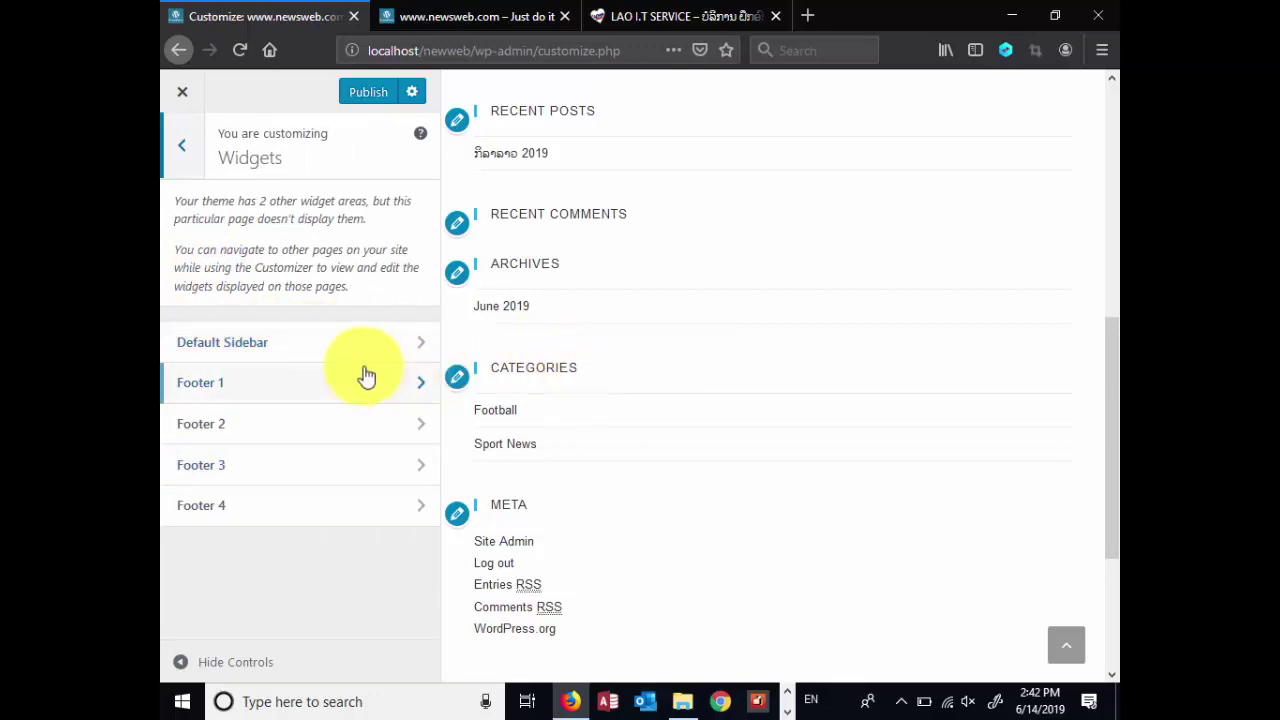
{"action": "left_click", "coordinate": [337, 345]}
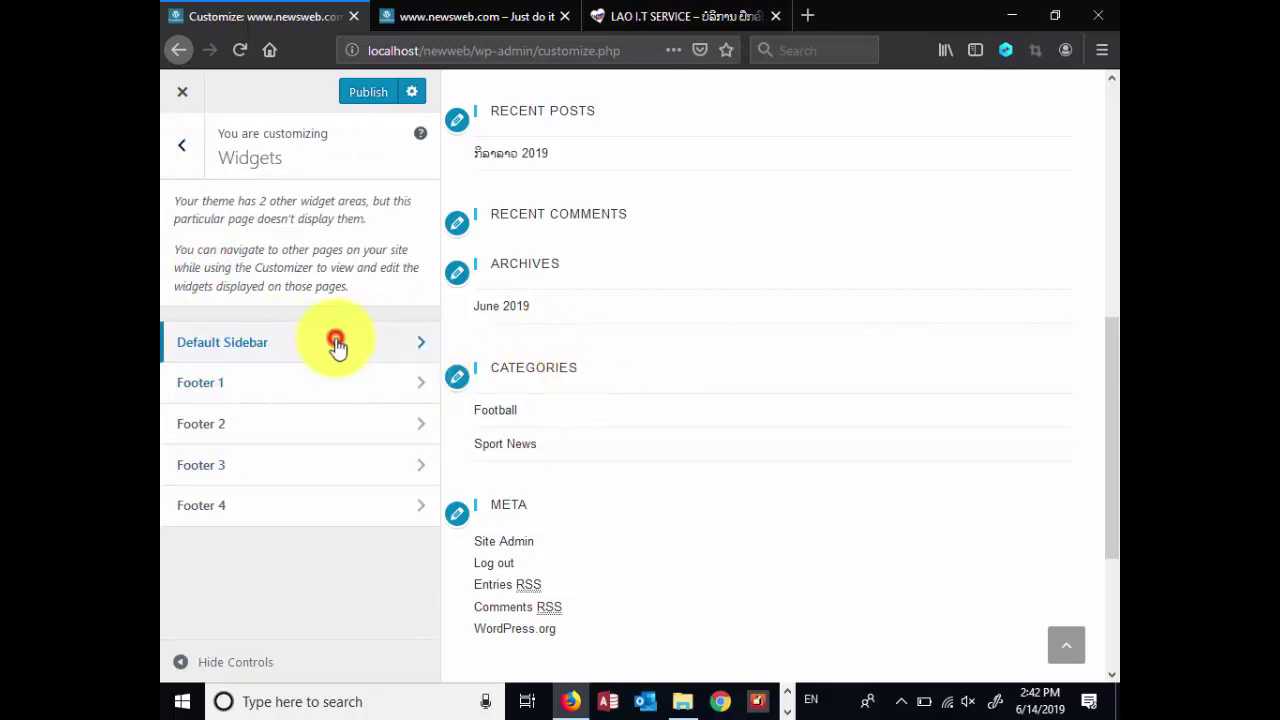
{"action": "left_click", "coordinate": [182, 150]}
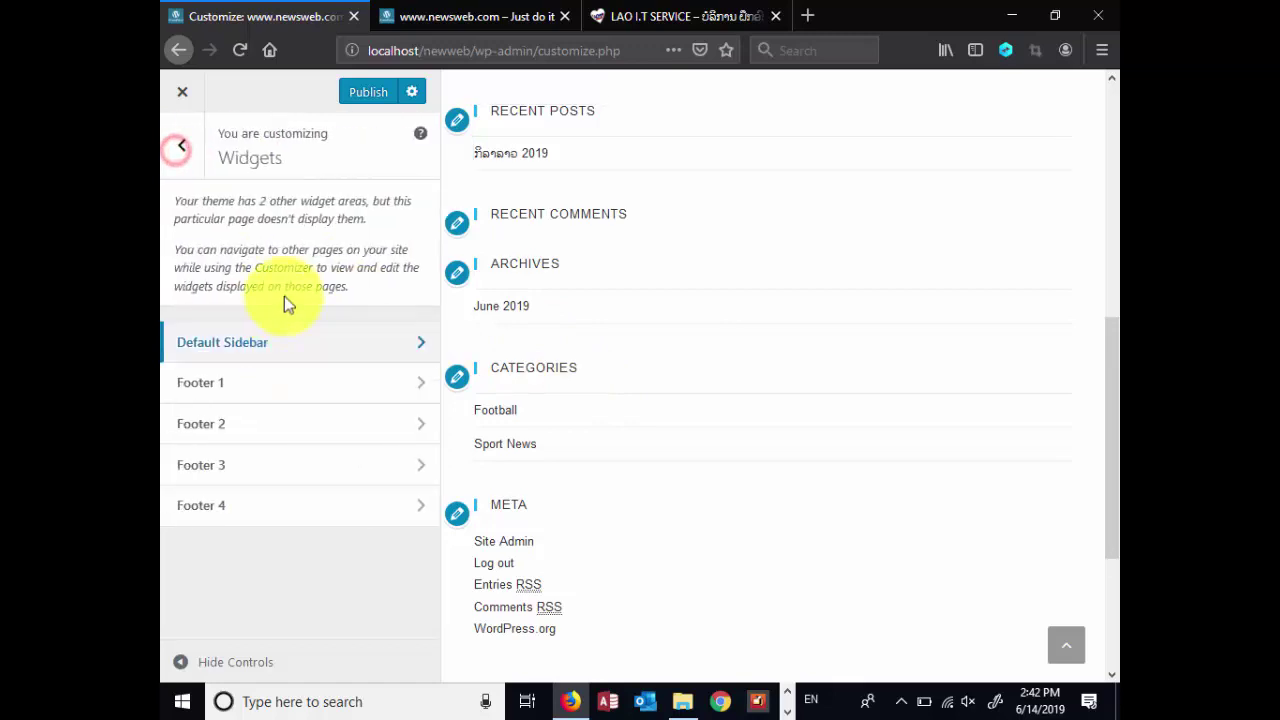
{"action": "left_click", "coordinate": [247, 353]}
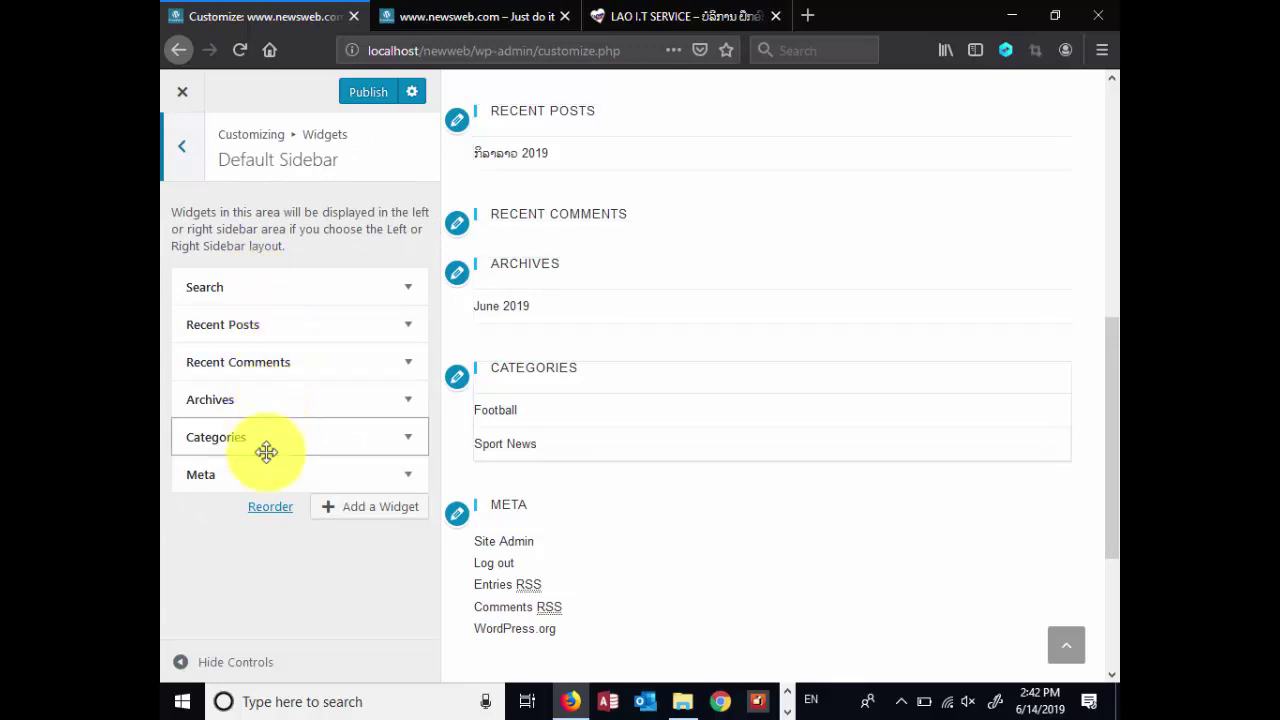
Examine the sidebar on the website's tab, from the search box to the Meta section, for comparison with the Default Sidebar widgets
{"action": "left_click", "coordinate": [455, 16]}
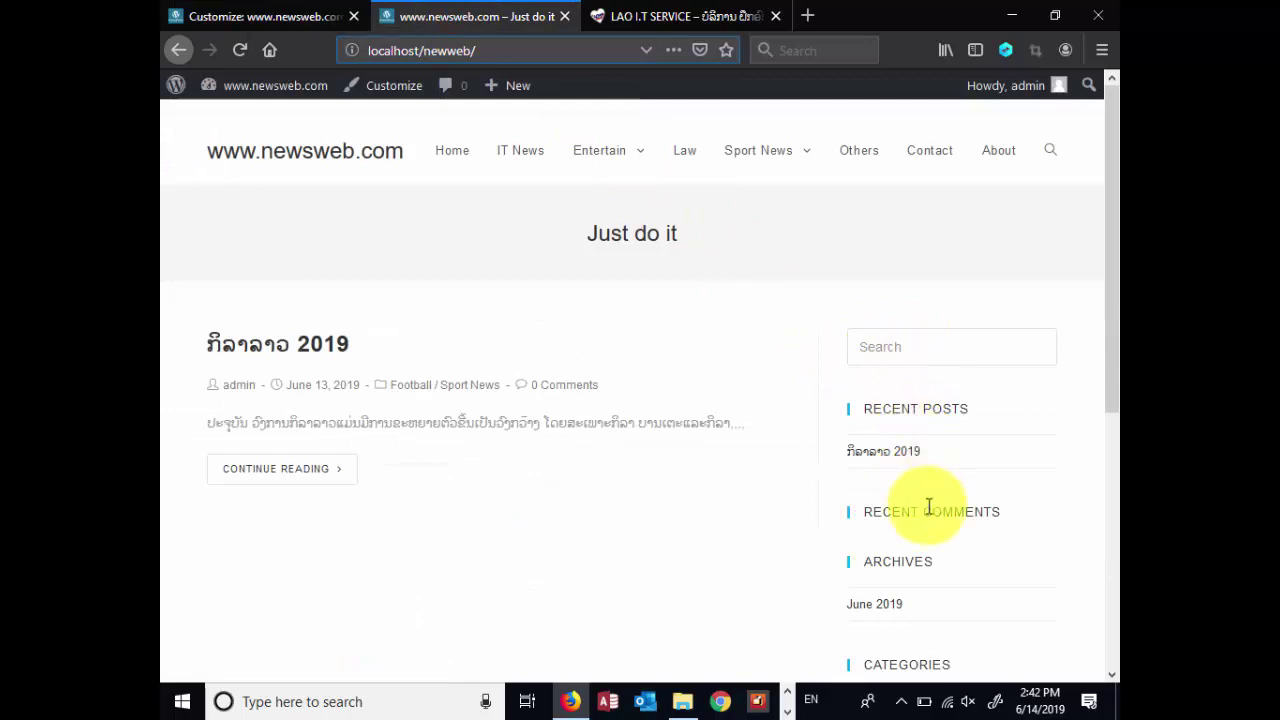
{"action": "scroll", "coordinate": [900, 420], "scroll_direction": "down", "scroll_amount": 2}
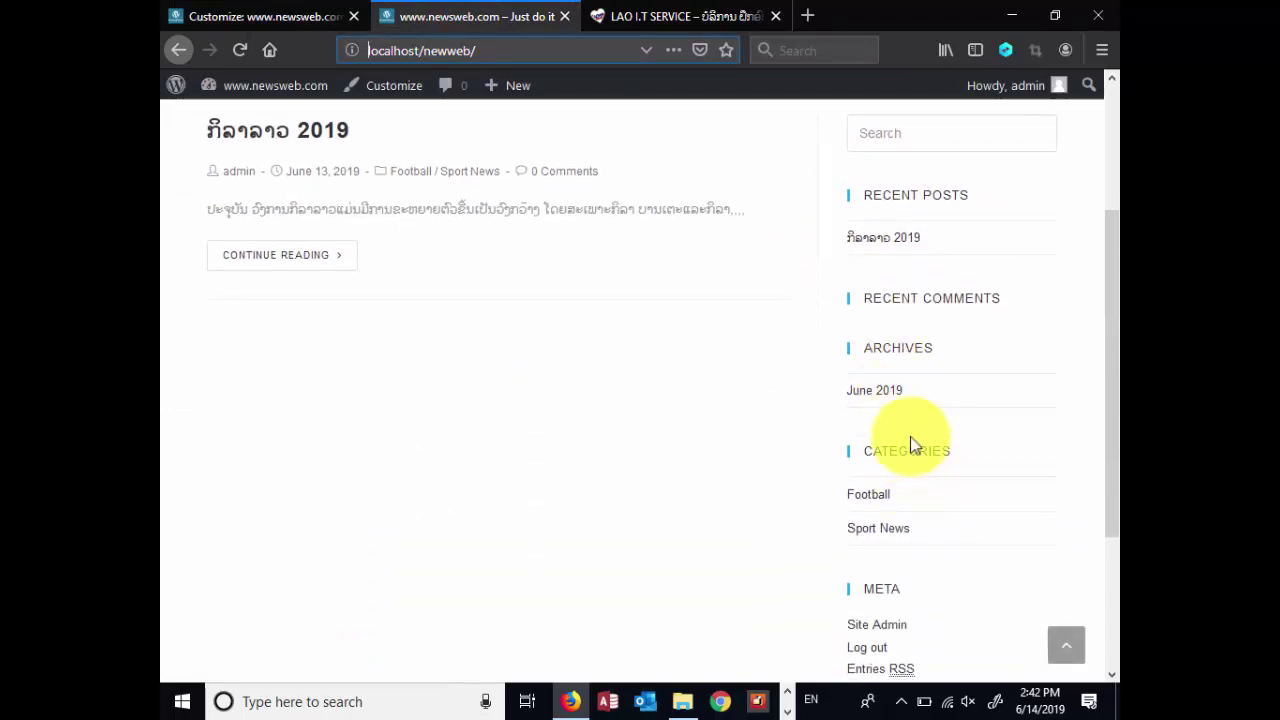
{"action": "scroll", "coordinate": [909, 443], "scroll_direction": "down", "scroll_amount": 2}
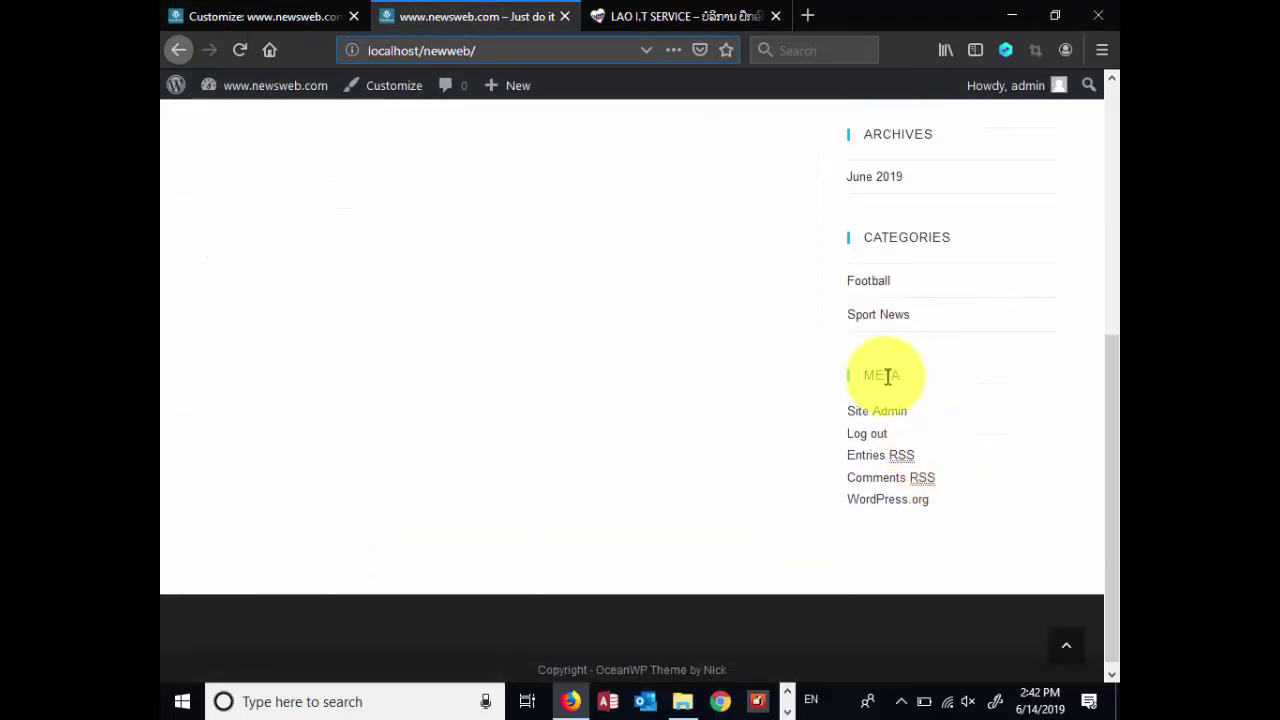
{"action": "scroll", "coordinate": [875, 355], "scroll_direction": "up", "scroll_amount": 2}
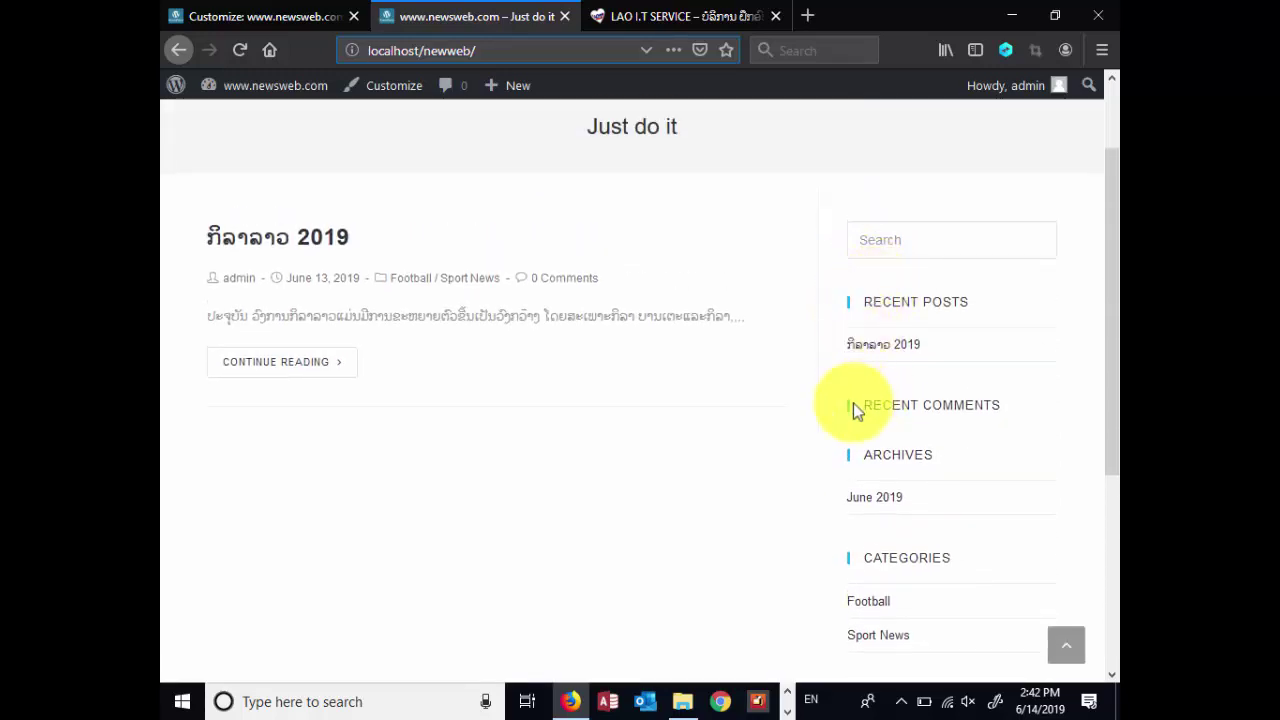
{"action": "scroll", "coordinate": [852, 460], "scroll_direction": "down", "scroll_amount": 3}
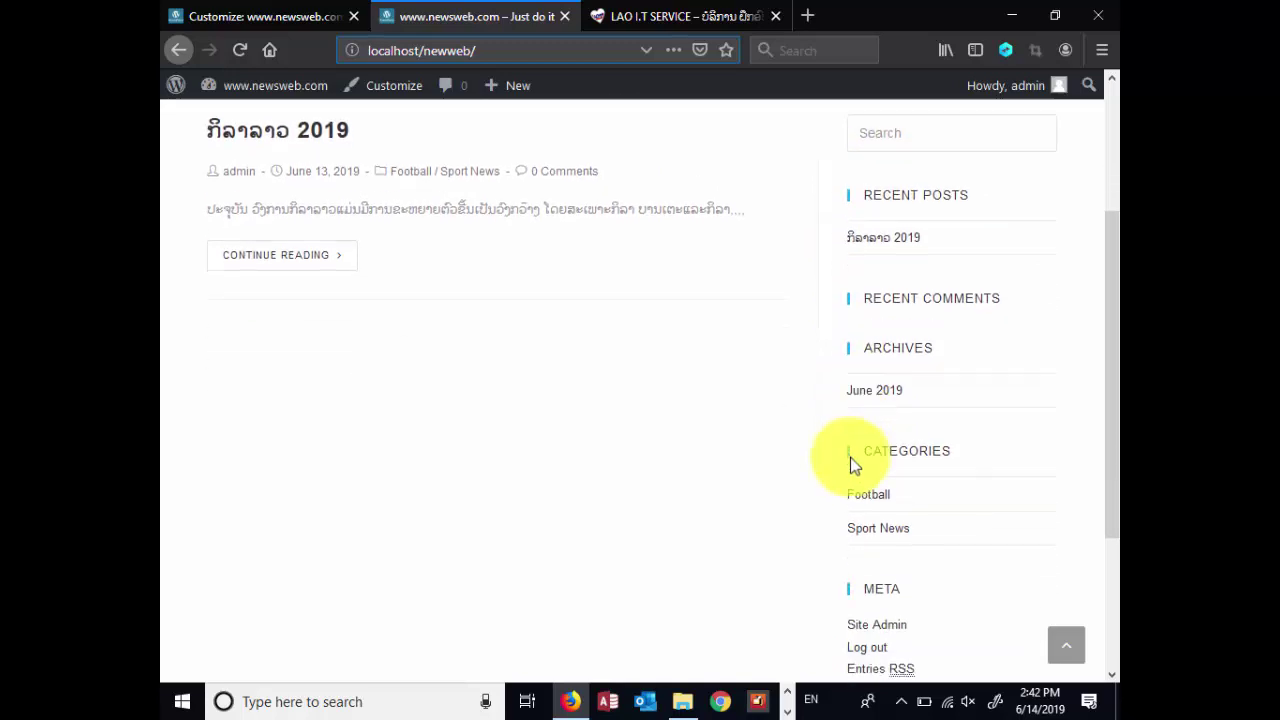
{"action": "scroll", "coordinate": [846, 471], "scroll_direction": "down", "scroll_amount": 2}
{"action": "scroll", "coordinate": [857, 443], "scroll_direction": "up", "scroll_amount": 6}
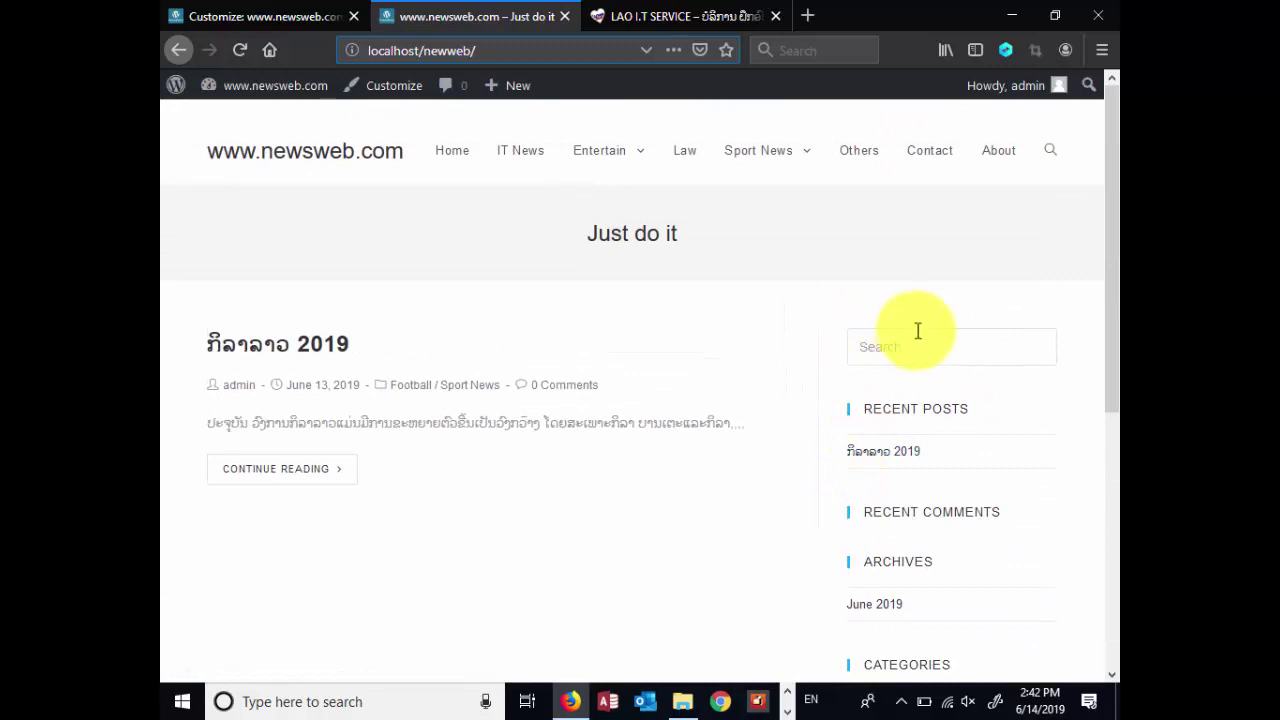
Return to the customizer tab and remove the Meta widget from the Default Sidebar
{"action": "left_click", "coordinate": [265, 17]}
{"action": "scroll", "coordinate": [594, 366], "scroll_direction": "up", "scroll_amount": 2}
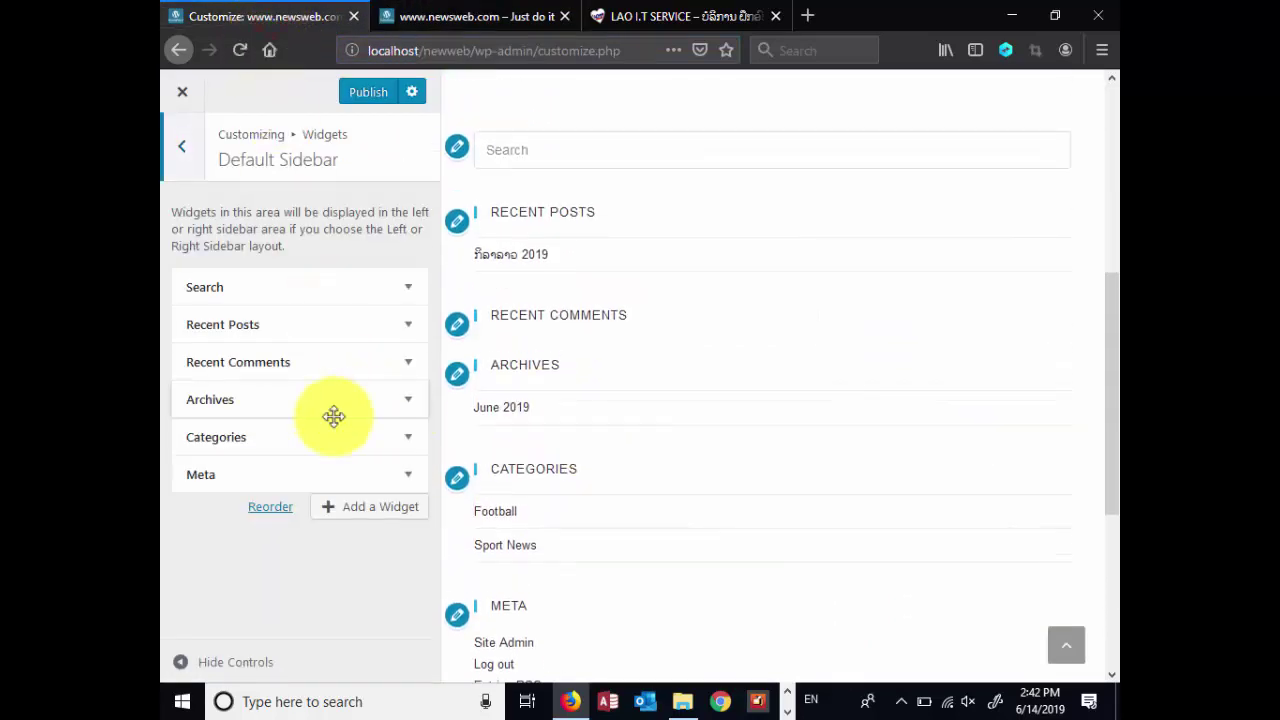
{"action": "left_click", "coordinate": [408, 480]}
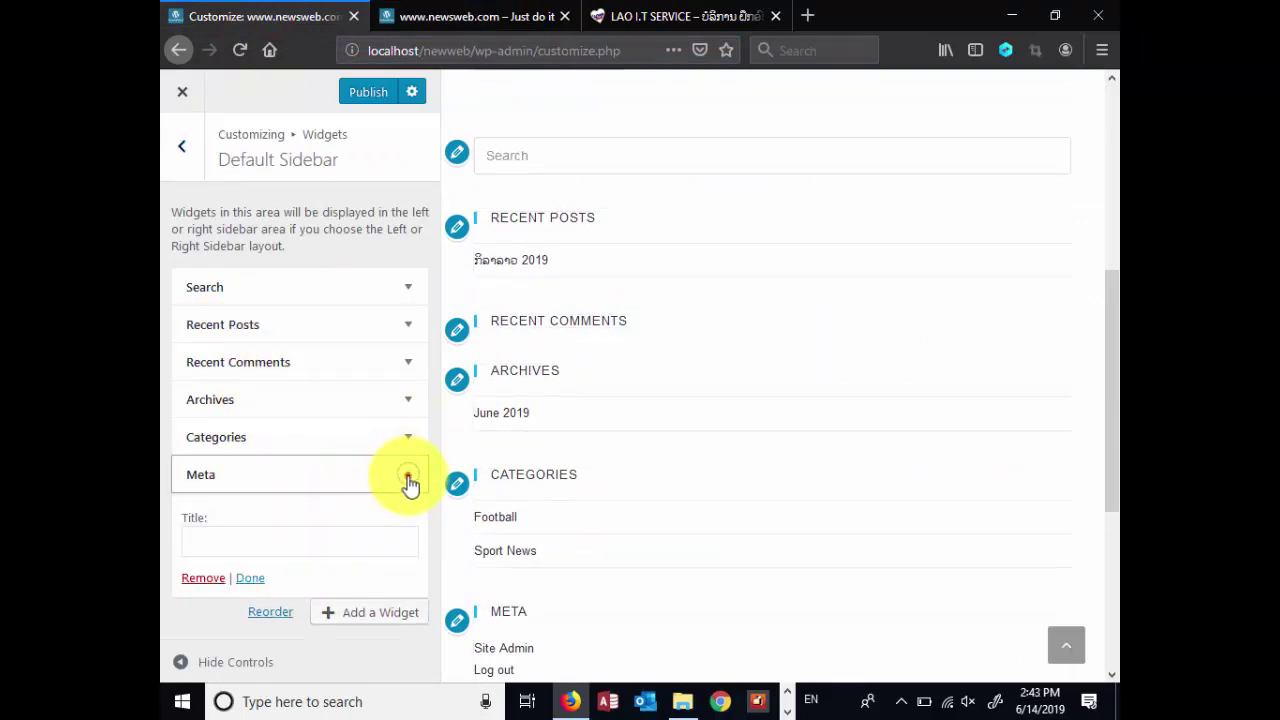
{"action": "left_click", "coordinate": [409, 481]}
{"action": "left_click", "coordinate": [409, 481]}
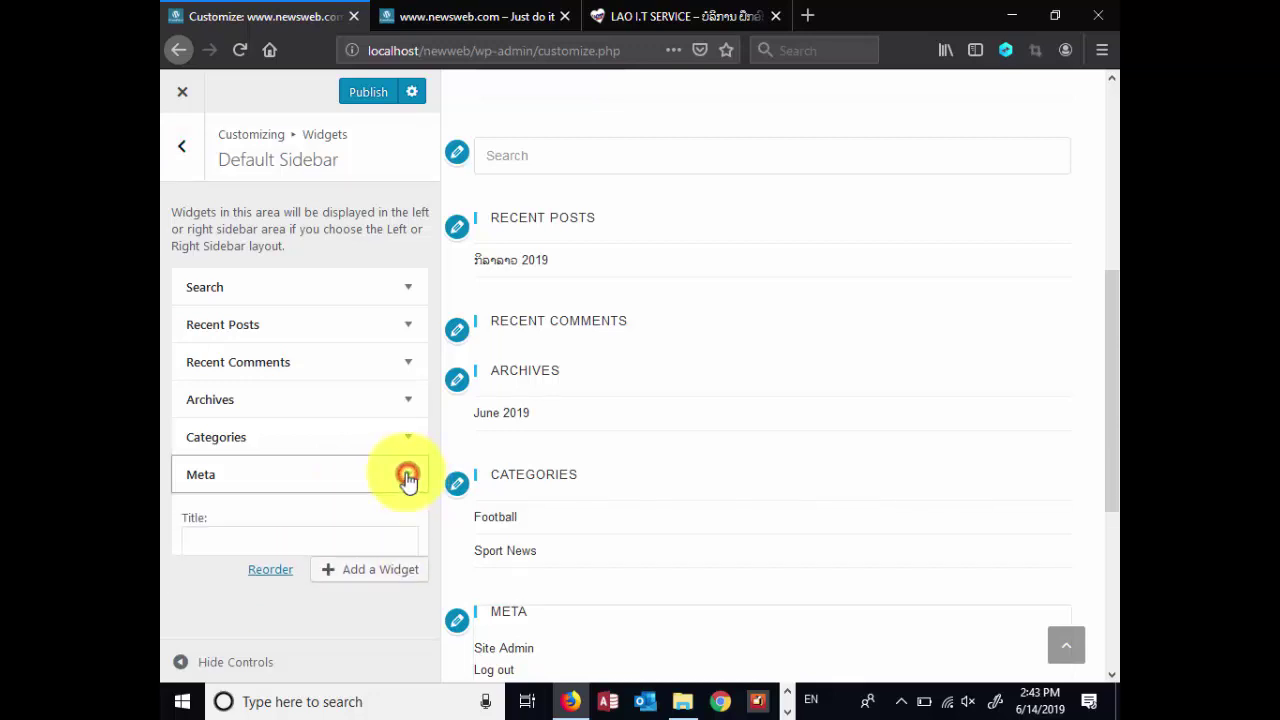
{"action": "left_click", "coordinate": [205, 577]}
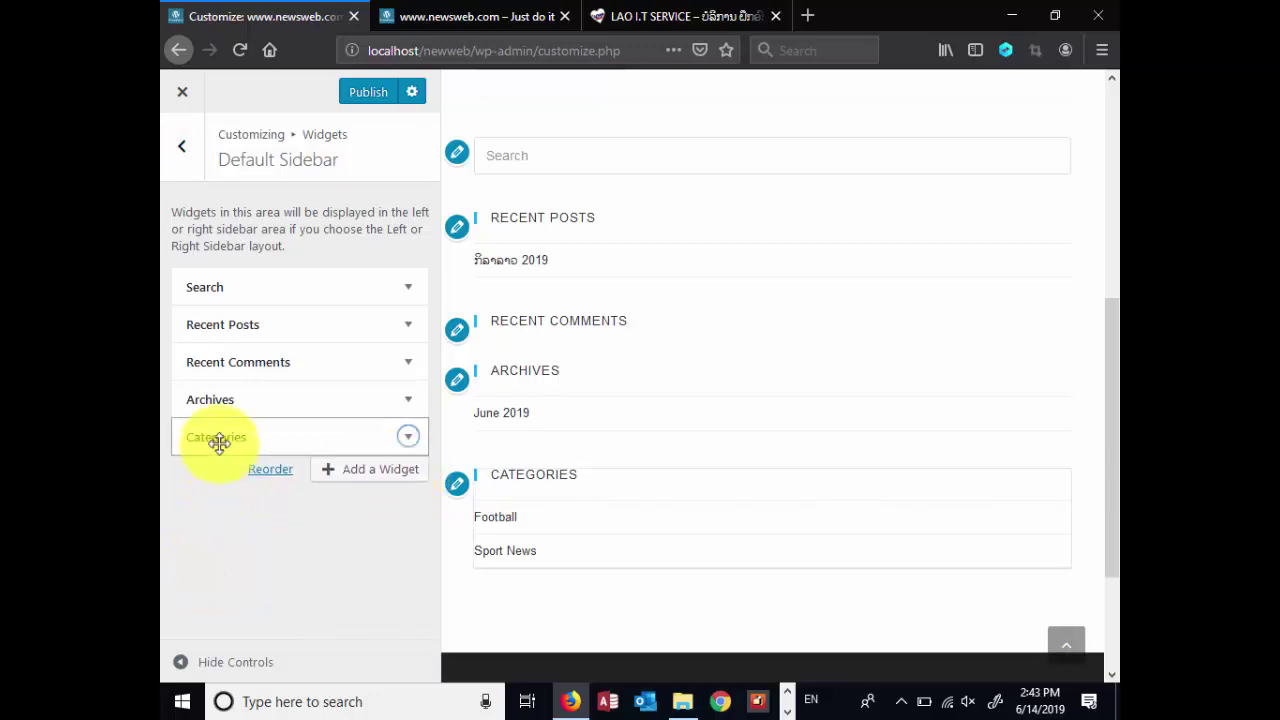
Remove the Categories and Archives widgets from the Default Sidebar
{"action": "left_click", "coordinate": [407, 438]}
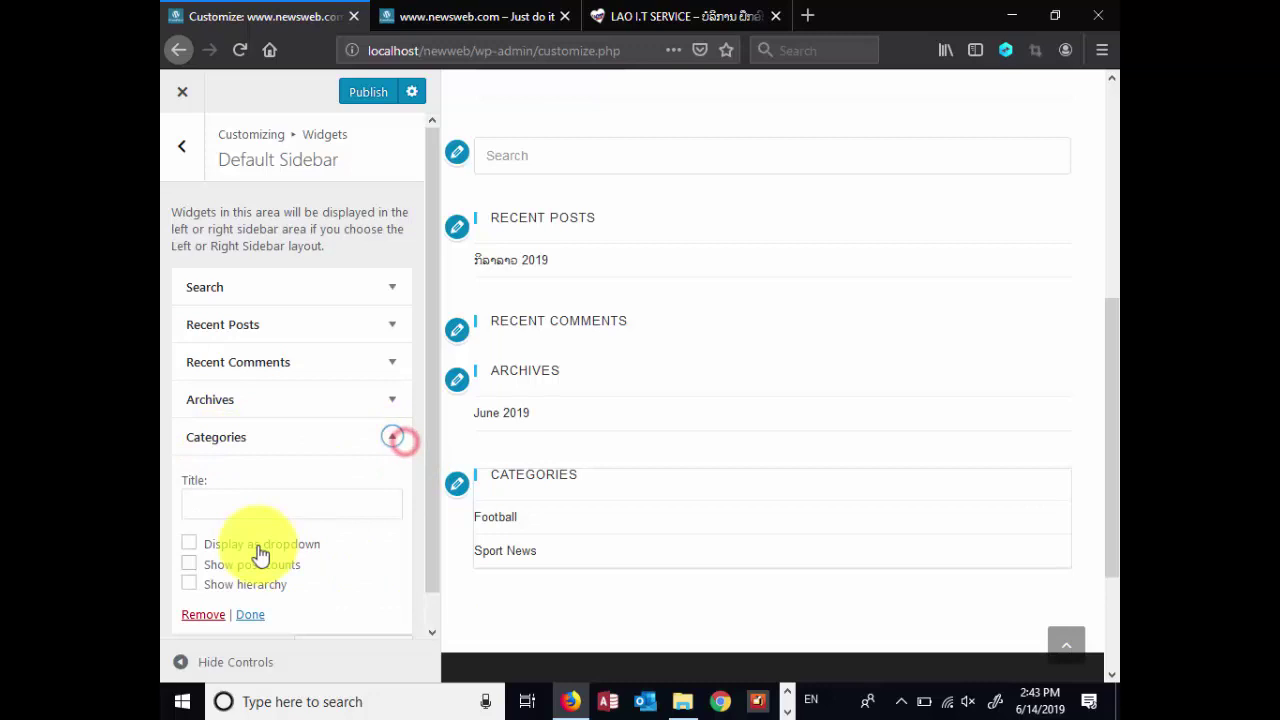
{"action": "left_click", "coordinate": [210, 617]}
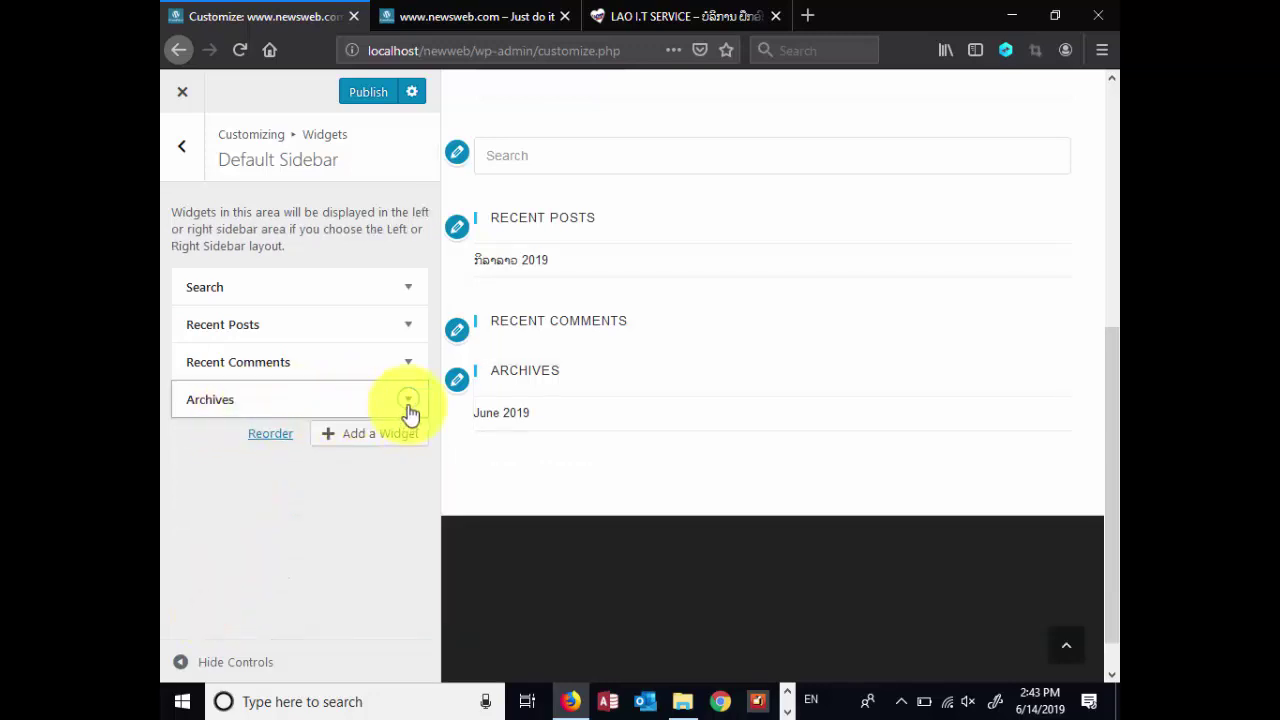
{"action": "left_click", "coordinate": [408, 401]}
{"action": "left_click", "coordinate": [205, 555]}
Remove the Recent Comments, Recent Posts and Search widgets from the Default Sidebar
{"action": "left_click", "coordinate": [408, 364]}
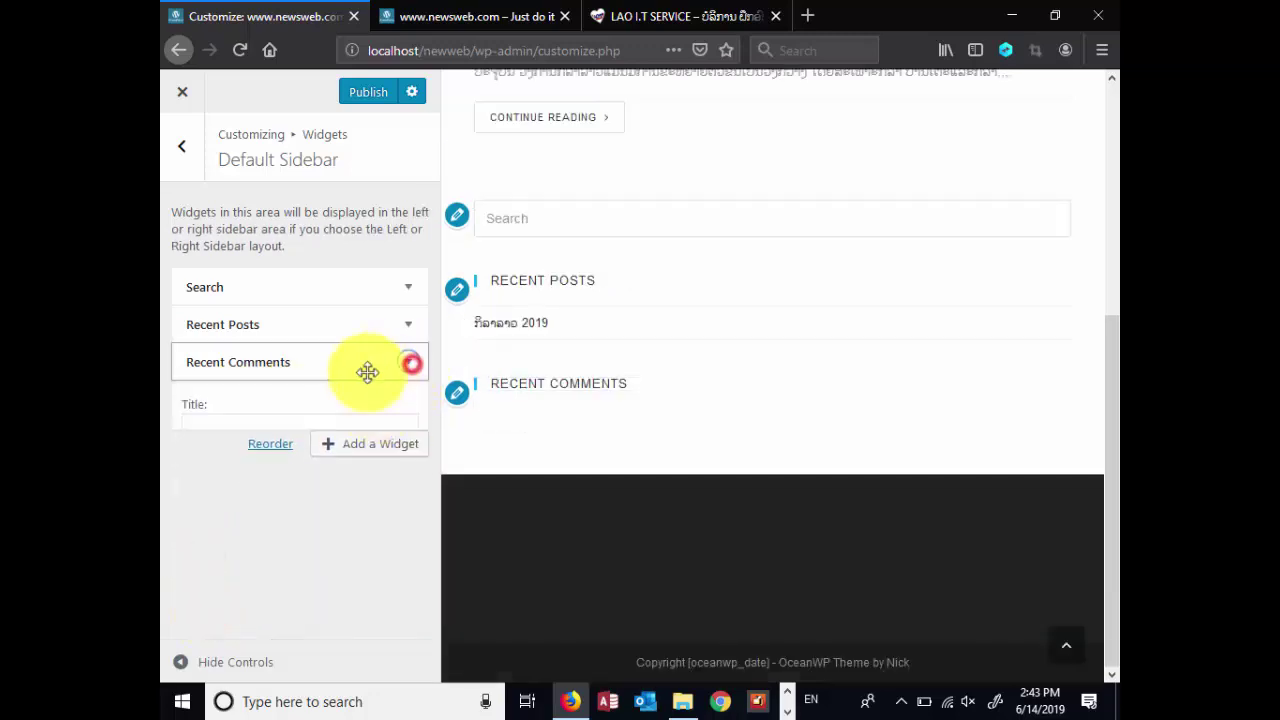
{"action": "left_click", "coordinate": [200, 530]}
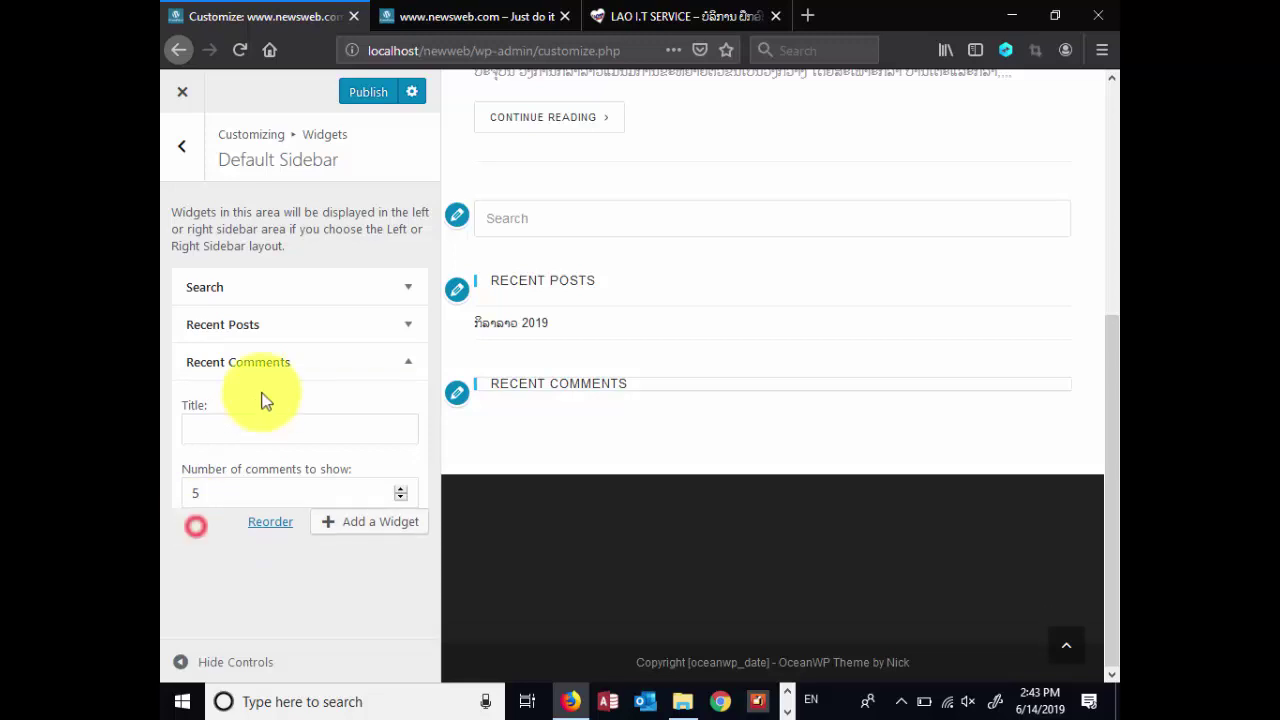
{"action": "left_click", "coordinate": [408, 326]}
{"action": "left_click", "coordinate": [203, 525]}
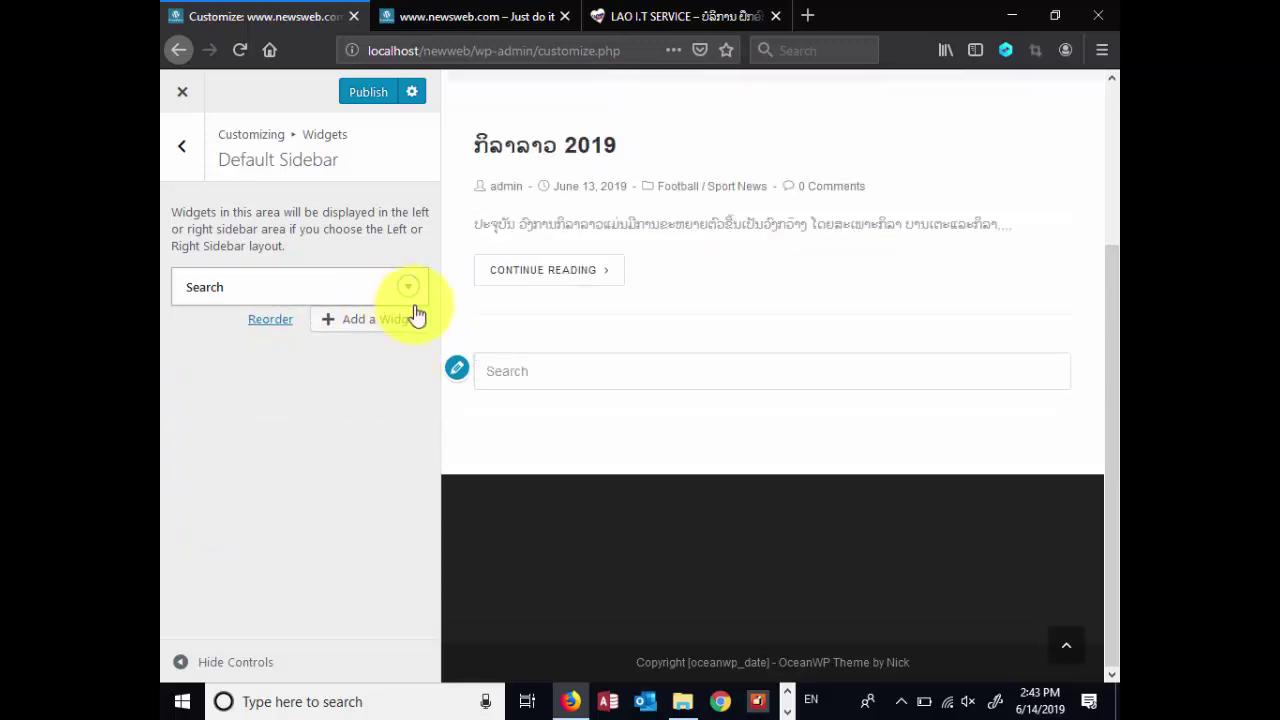
{"action": "left_click", "coordinate": [405, 292]}
{"action": "left_click", "coordinate": [203, 392]}
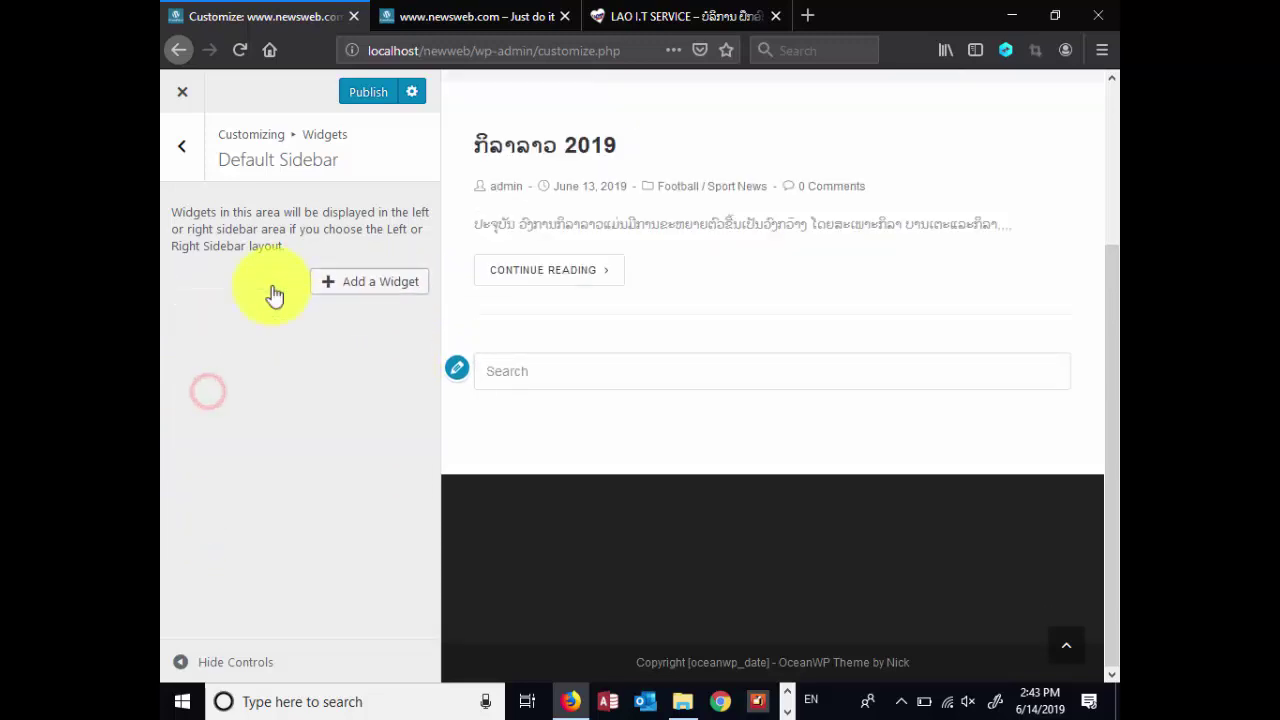
Publish the emptied Default Sidebar and reload the website's tab to check its sidebar
{"action": "left_click", "coordinate": [372, 96]}
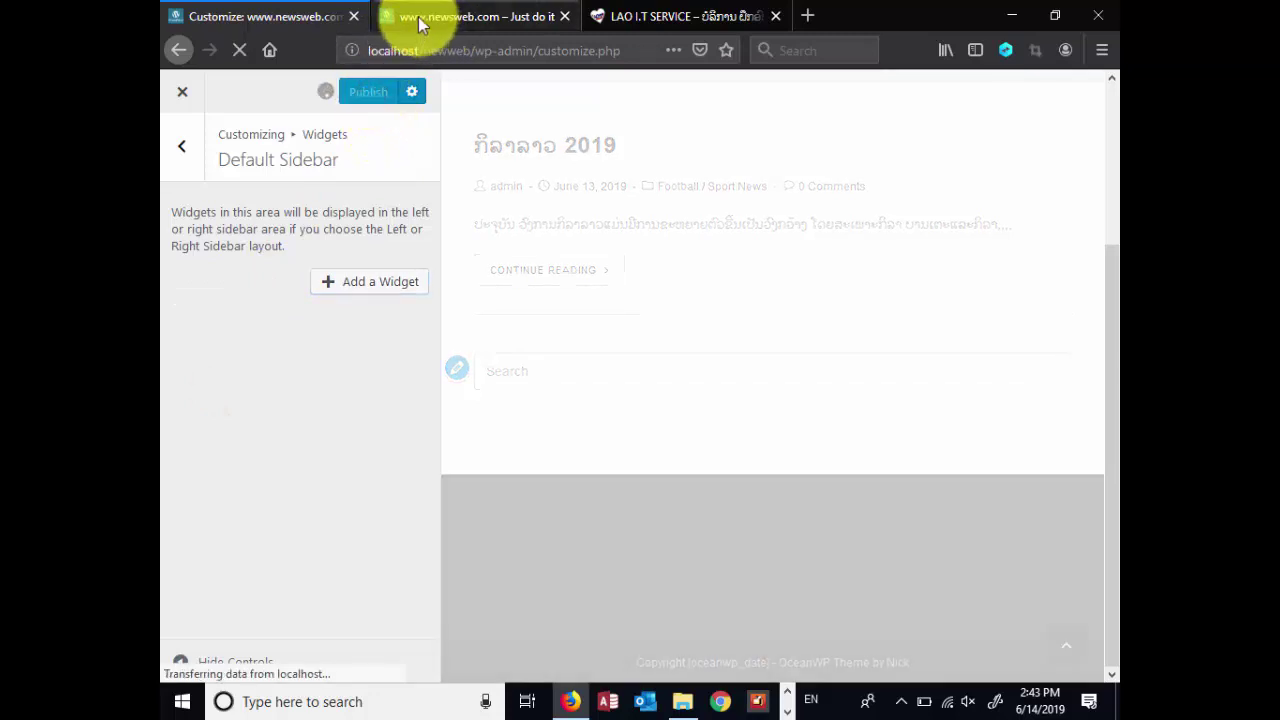
{"action": "left_click", "coordinate": [447, 17]}
{"action": "left_click", "coordinate": [270, 16]}
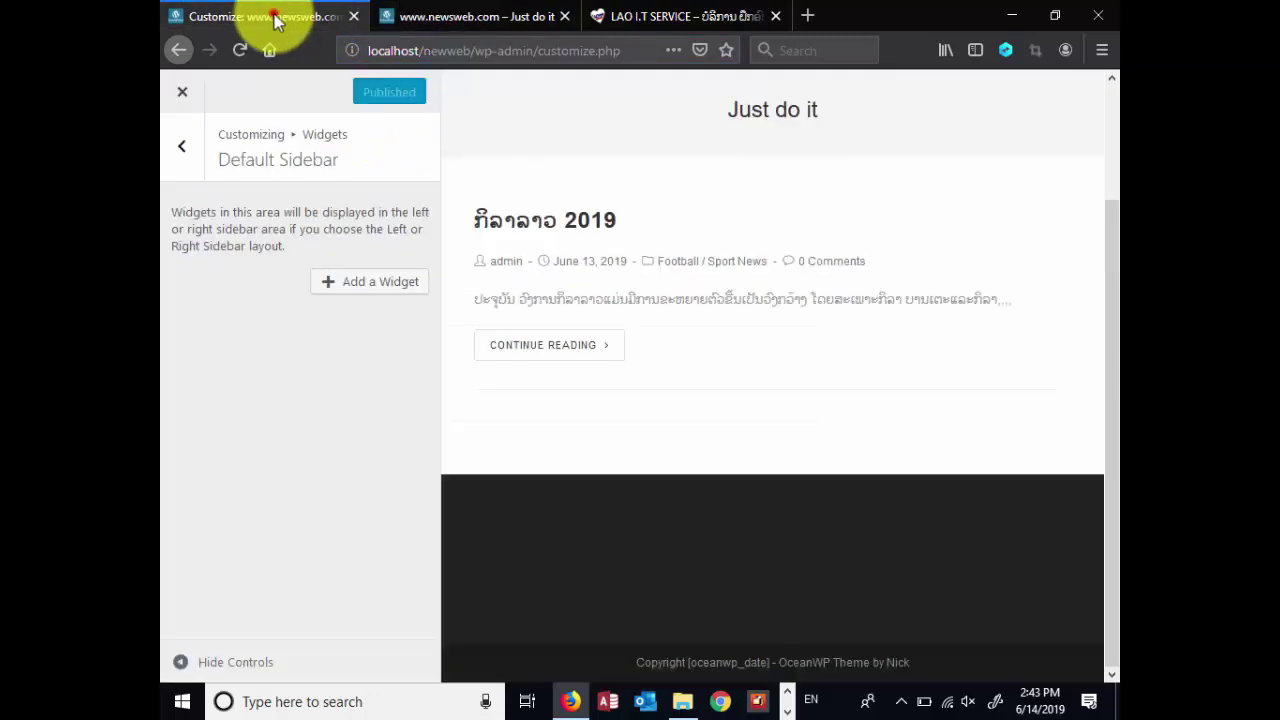
{"action": "left_click", "coordinate": [430, 20]}
{"action": "left_click", "coordinate": [239, 49]}
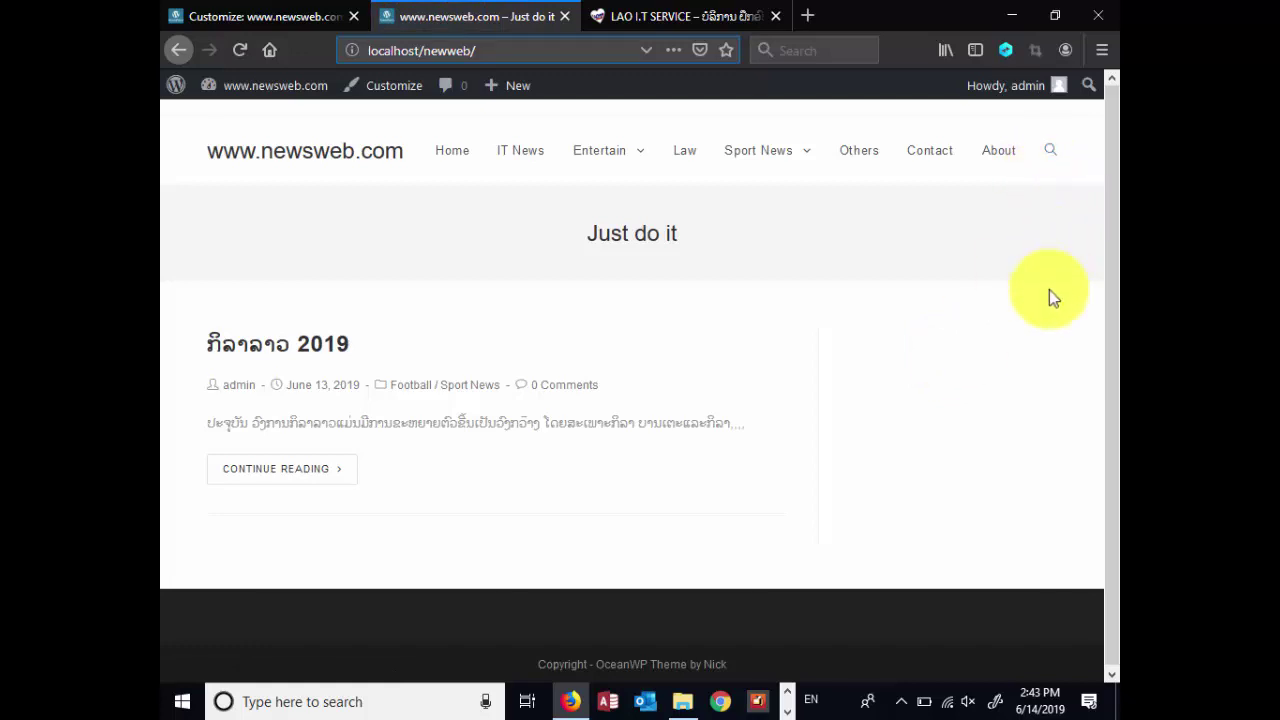
Return to the customizer tab and add a Categories widget to the Default Sidebar
{"action": "left_click", "coordinate": [260, 17]}
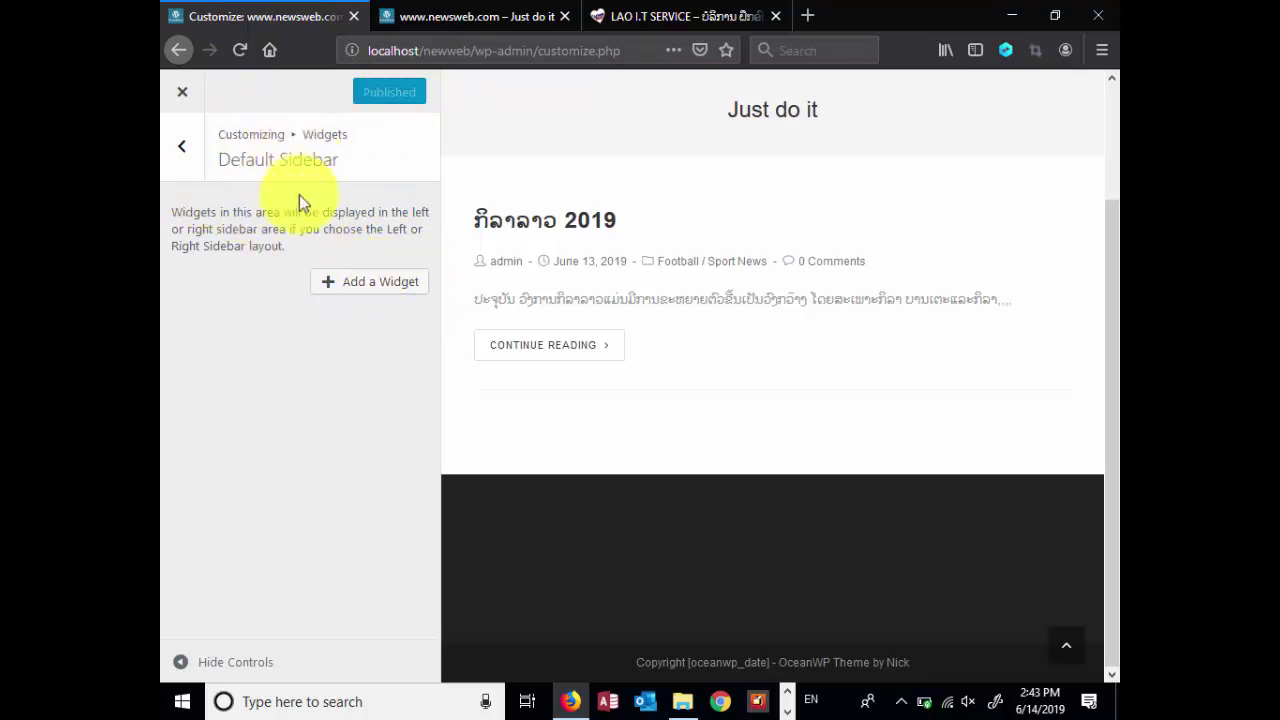
{"action": "left_click", "coordinate": [357, 285]}
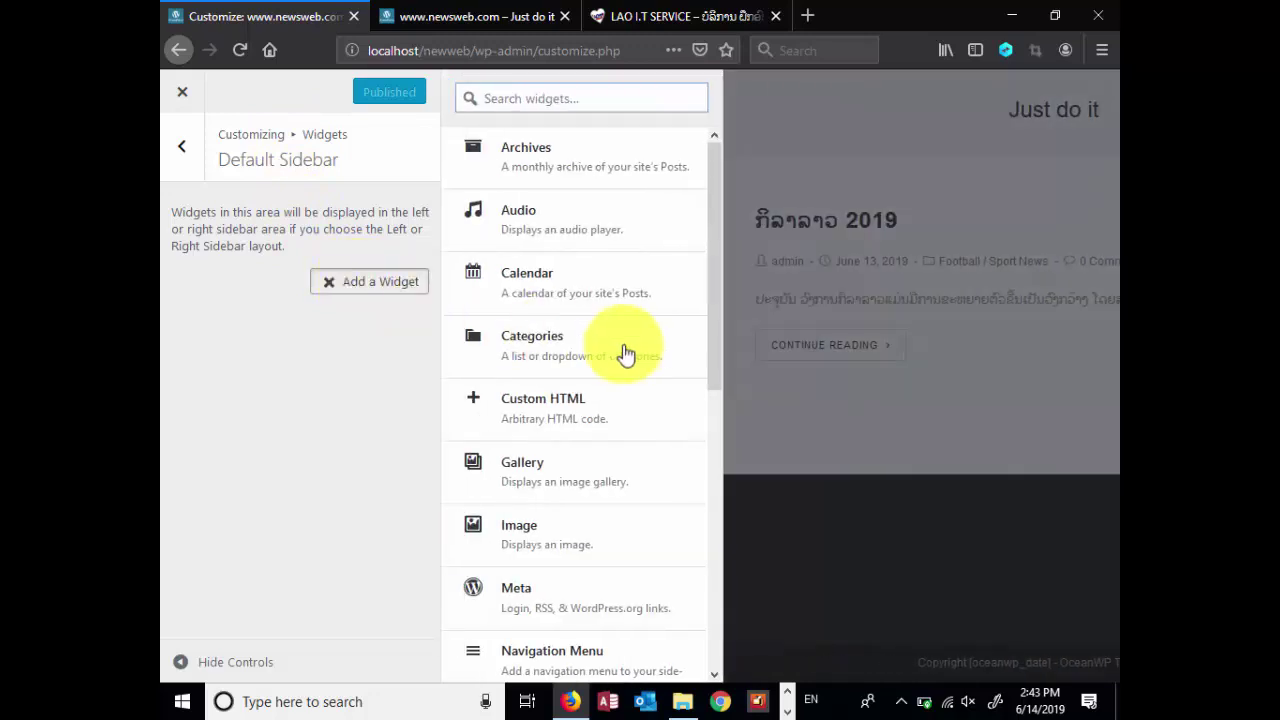
{"action": "left_click_drag", "start_coordinate": [713, 207], "coordinate": [716, 178]}
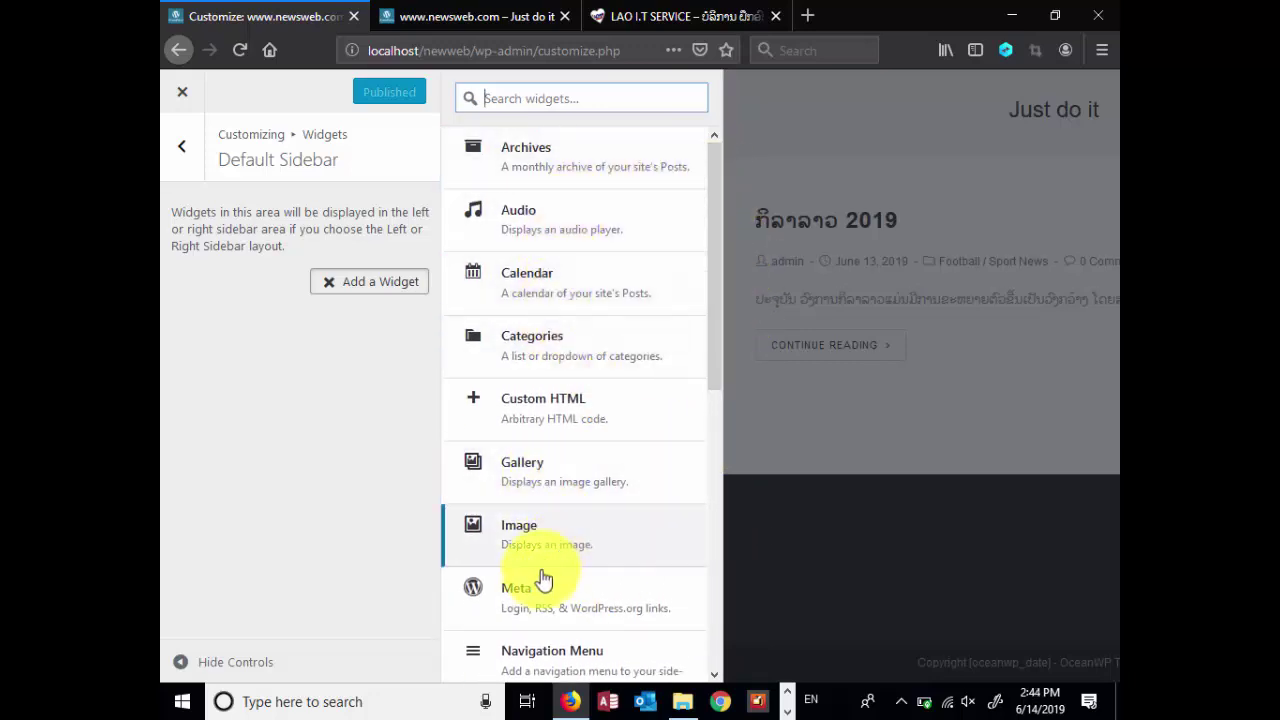
{"action": "left_click", "coordinate": [587, 352]}
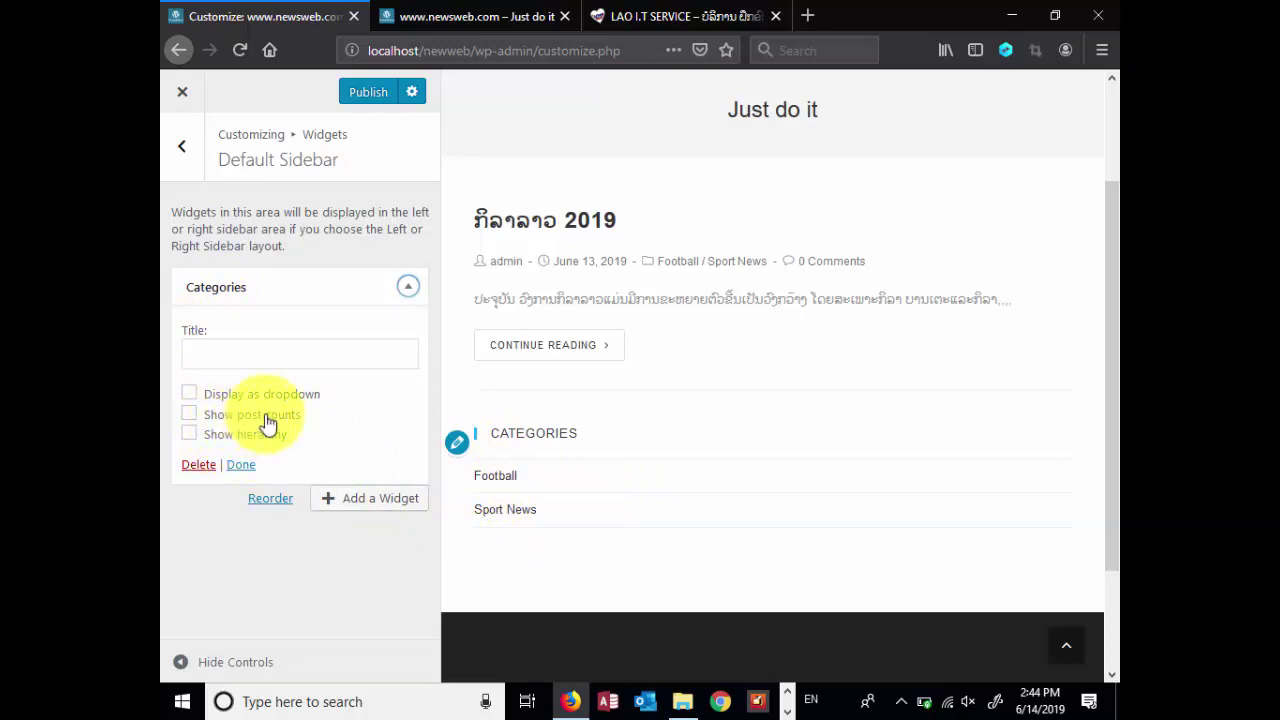
Try the Categories widget's Display as dropdown option by opening its category list in the preview, and turn the option off again
{"action": "left_click", "coordinate": [189, 396]}
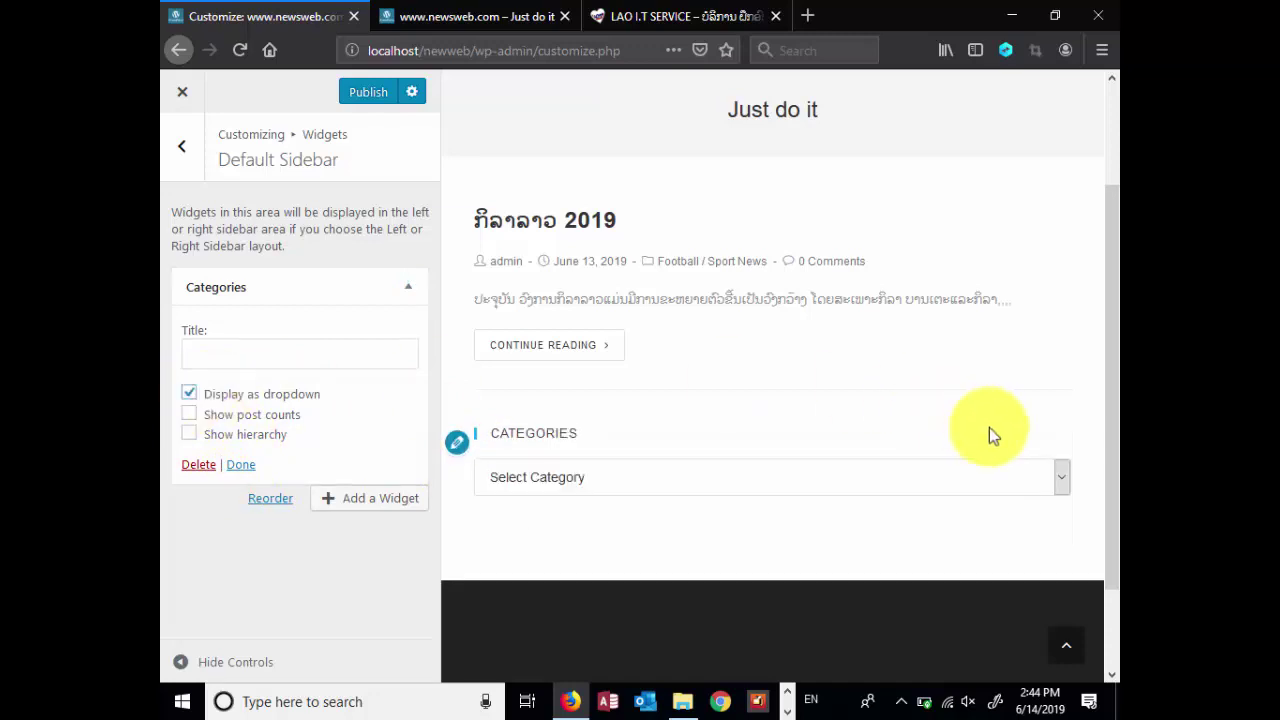
{"action": "left_click", "coordinate": [1056, 479]}
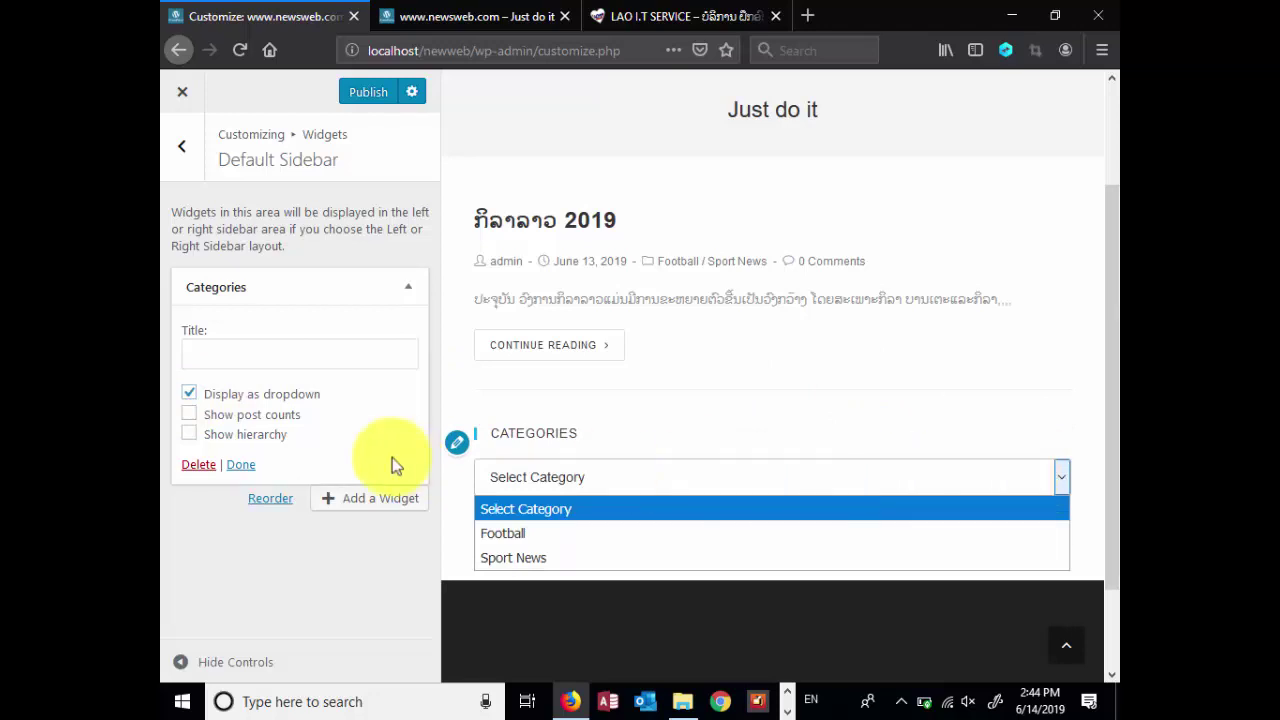
{"action": "left_click", "coordinate": [190, 395]}
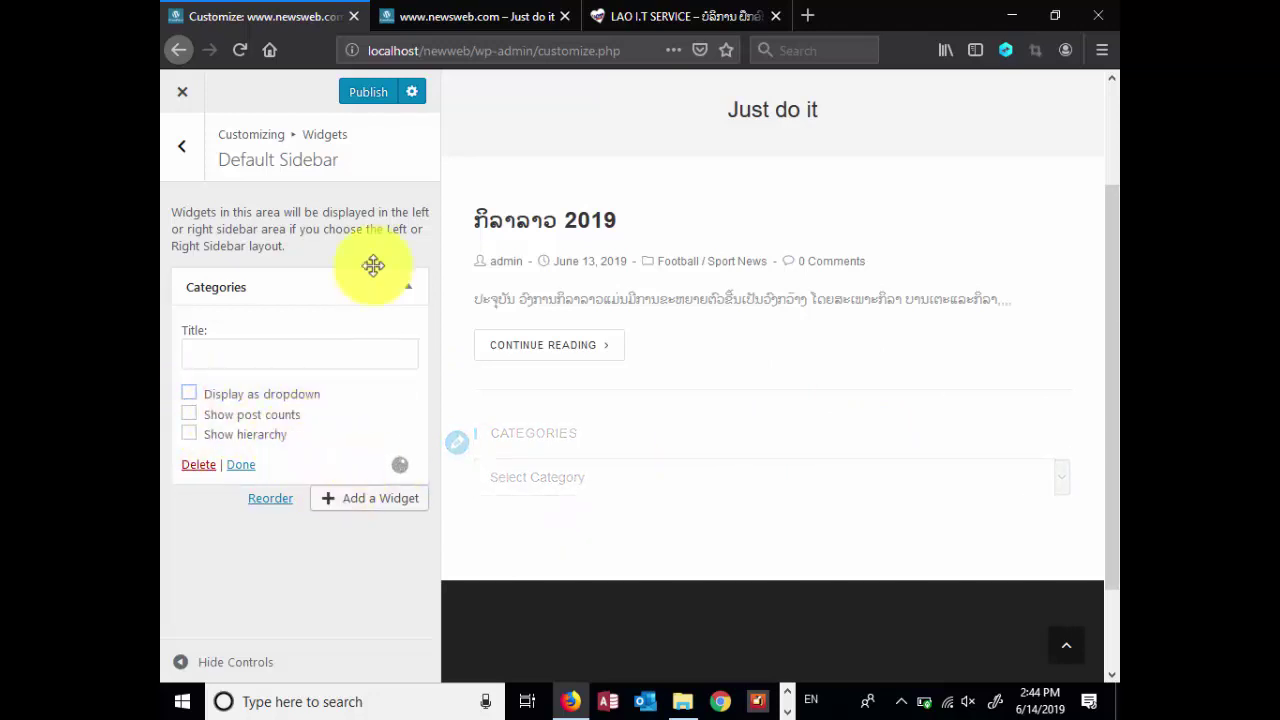
Publish the Categories widget as a plain list and check it on the reloaded website's tab
{"action": "left_click", "coordinate": [368, 95]}
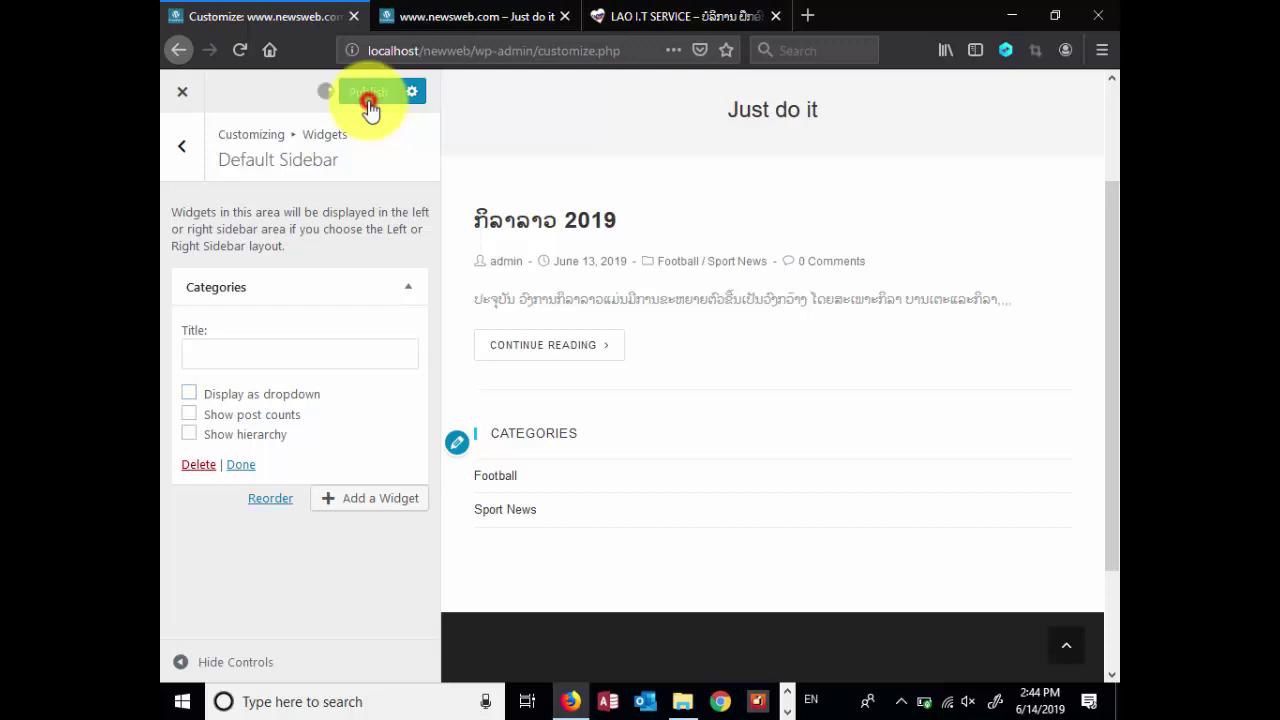
{"action": "left_click", "coordinate": [460, 16]}
{"action": "left_click", "coordinate": [241, 50]}
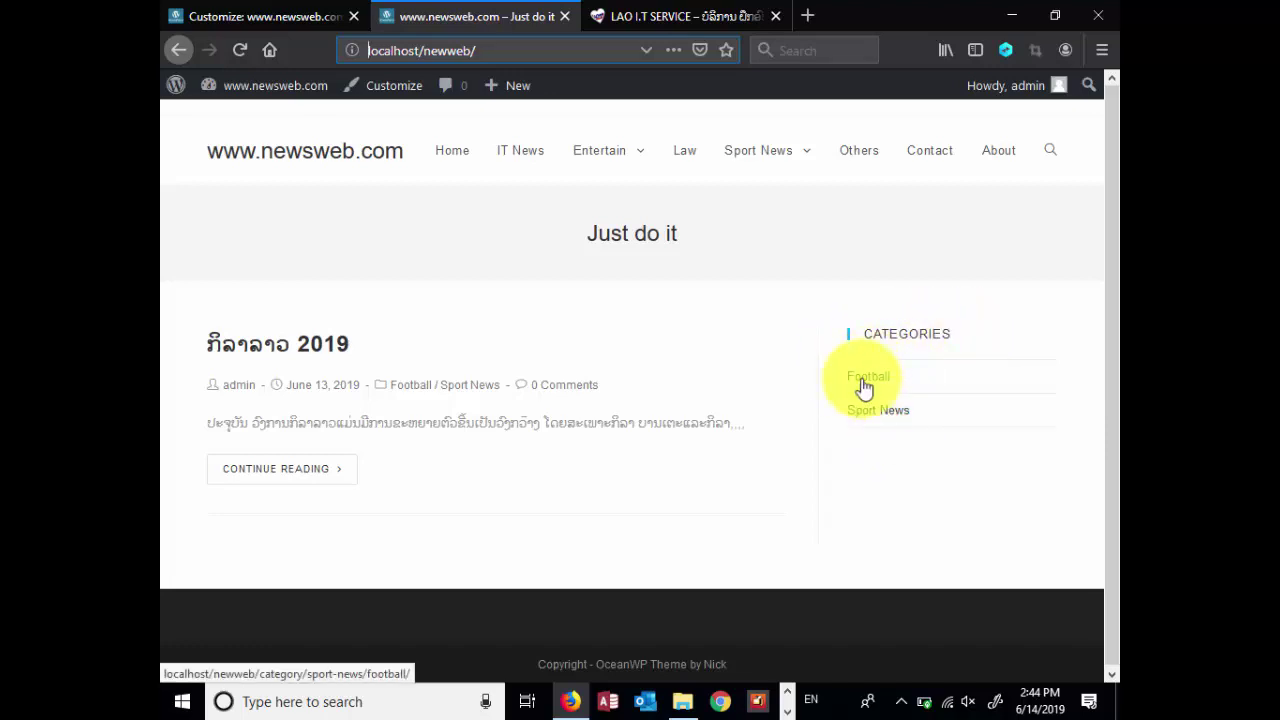
{"action": "left_click", "coordinate": [887, 410]}
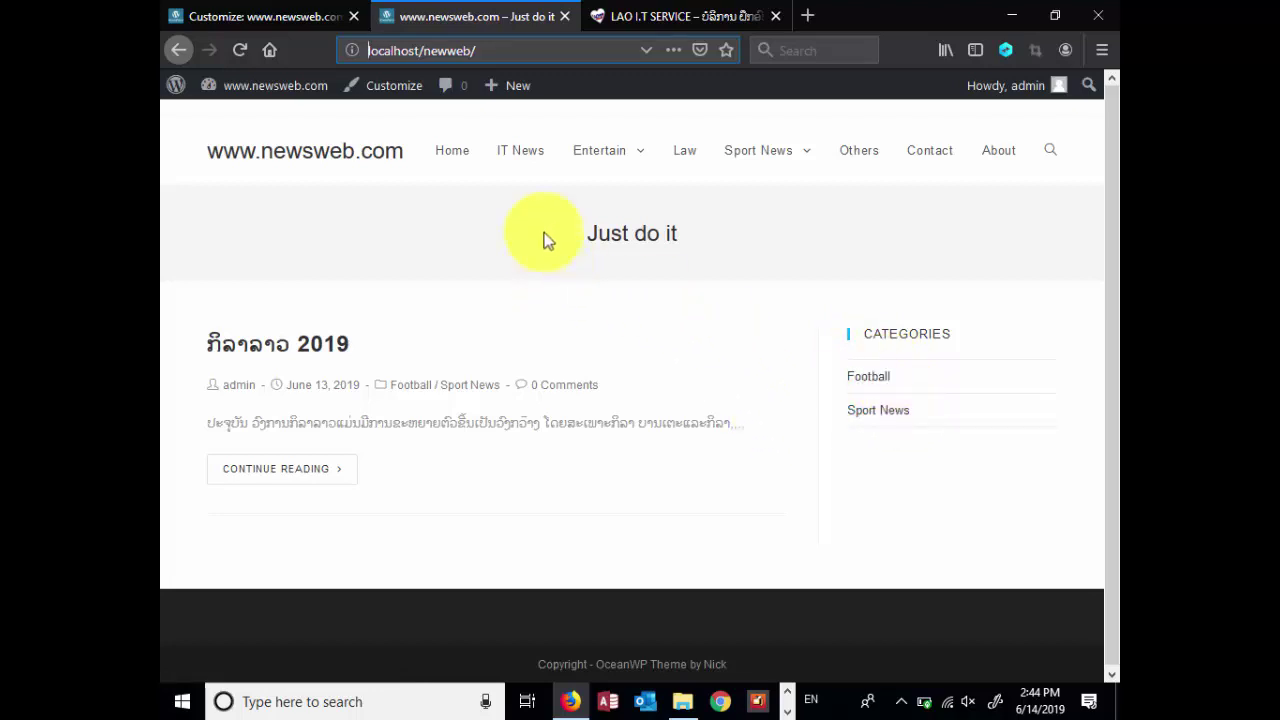
Return to the customizer tab, enable Display as dropdown for the Categories widget, and publish the change
{"action": "left_click", "coordinate": [300, 17]}
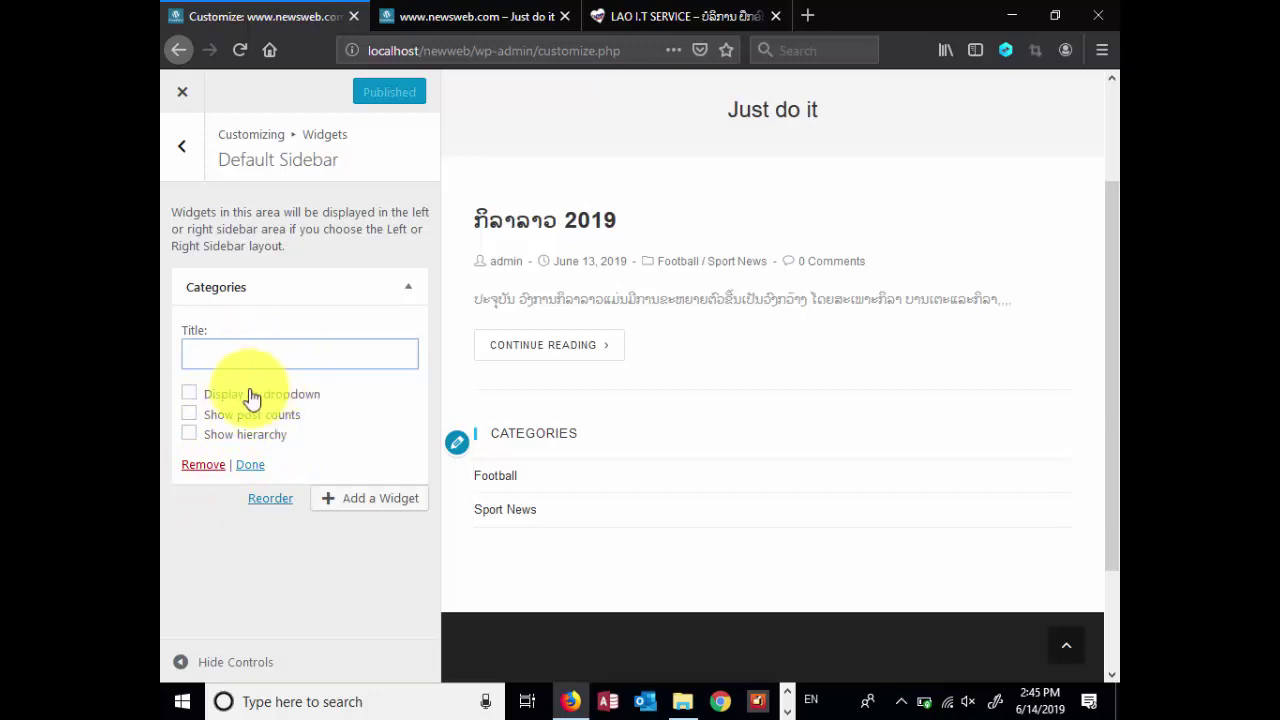
{"action": "left_click", "coordinate": [190, 395]}
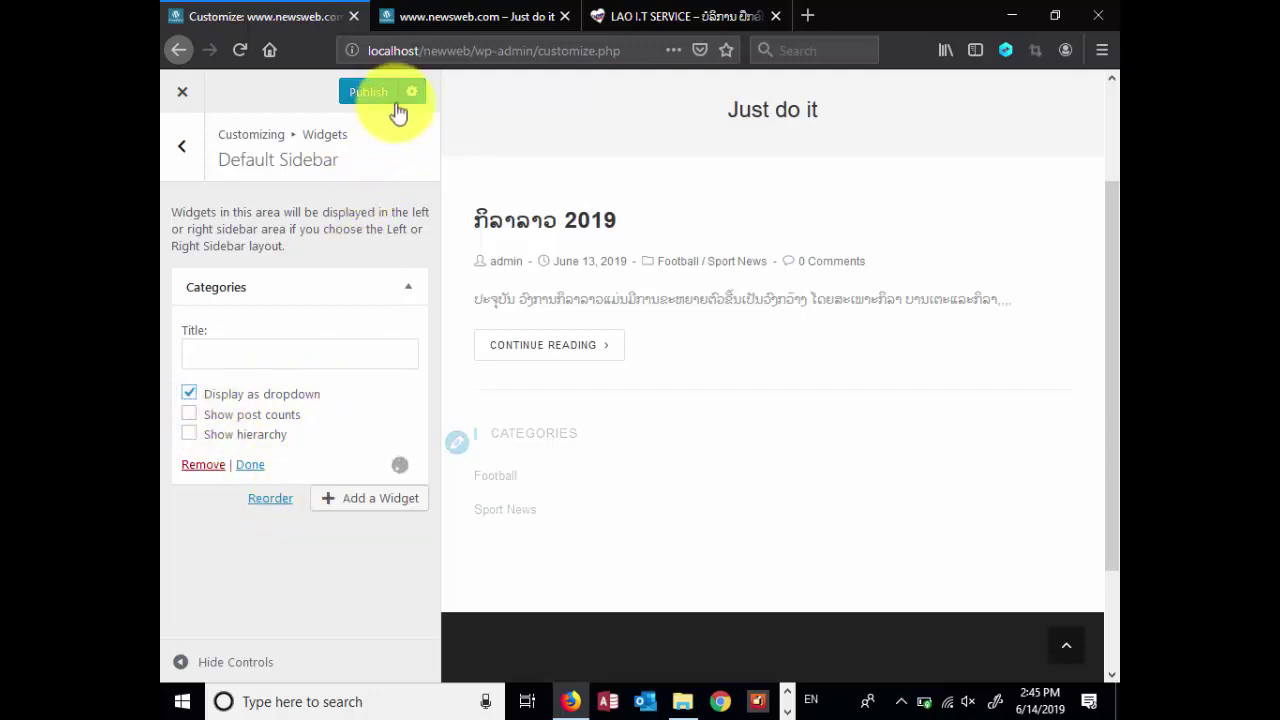
{"action": "left_click", "coordinate": [385, 97]}
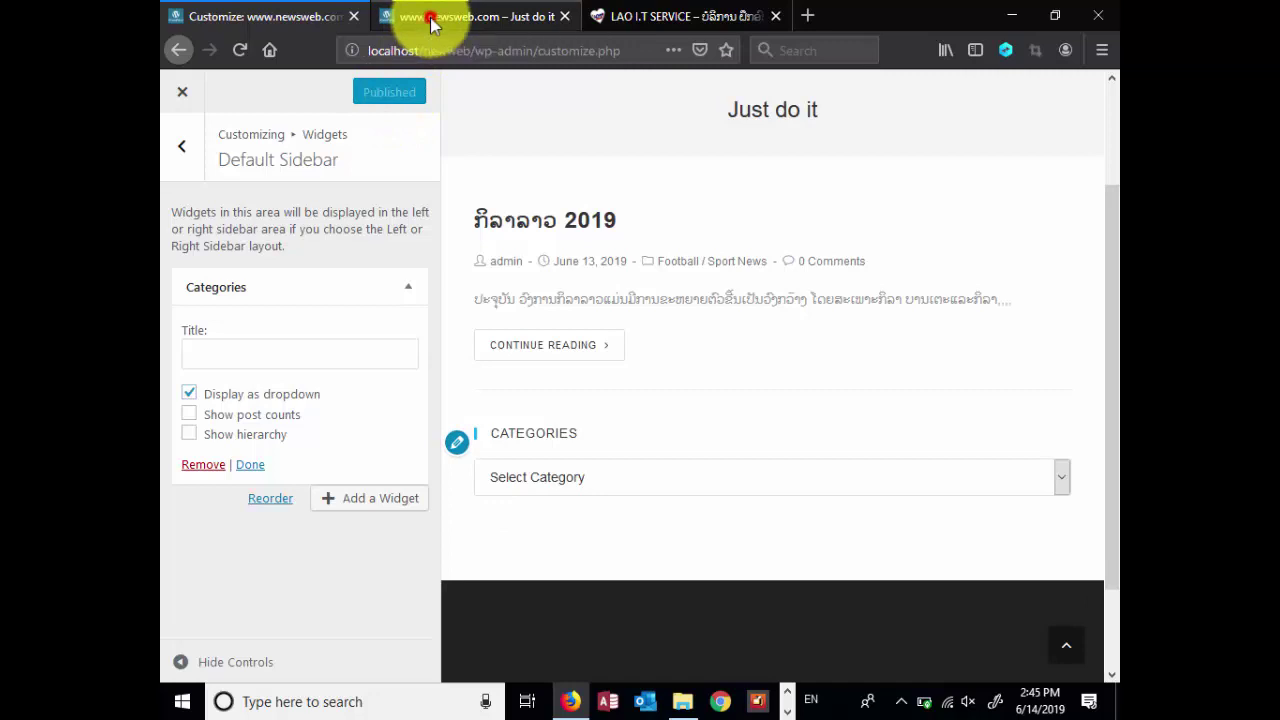
Reload the website's tab and examine the options in the sidebar's category dropdown
{"action": "left_click", "coordinate": [430, 22]}
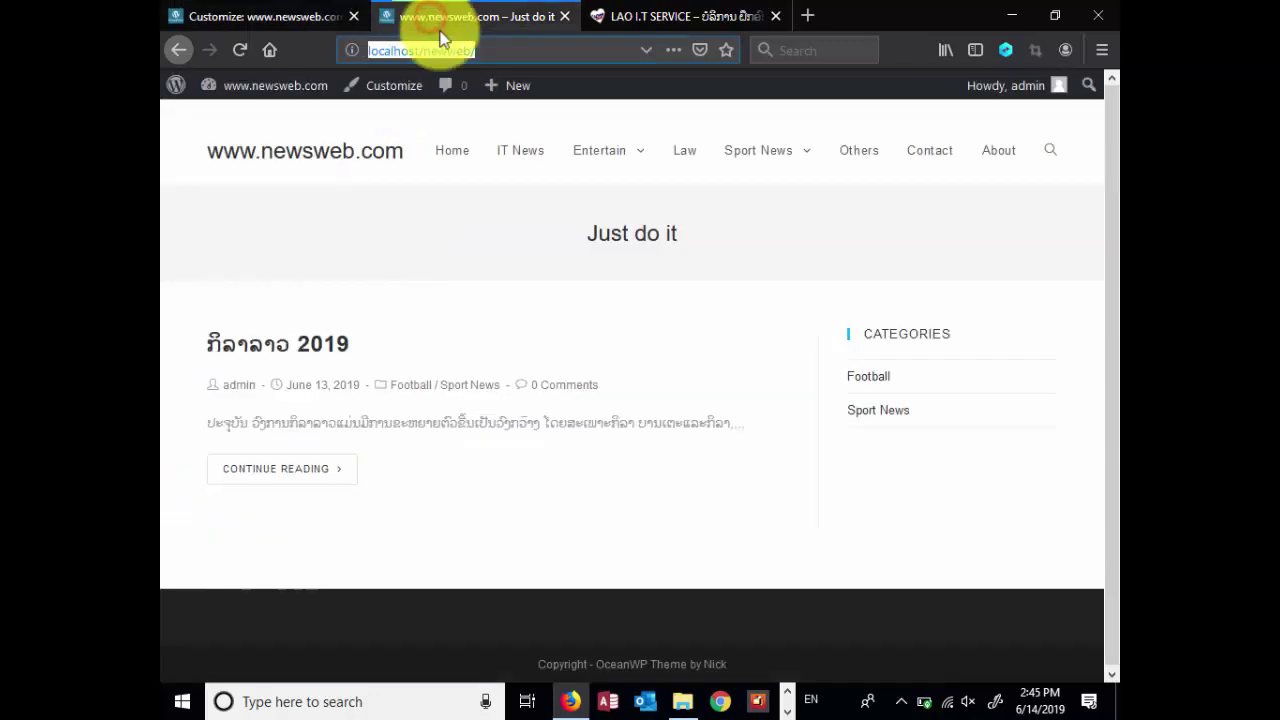
{"action": "left_click", "coordinate": [240, 50]}
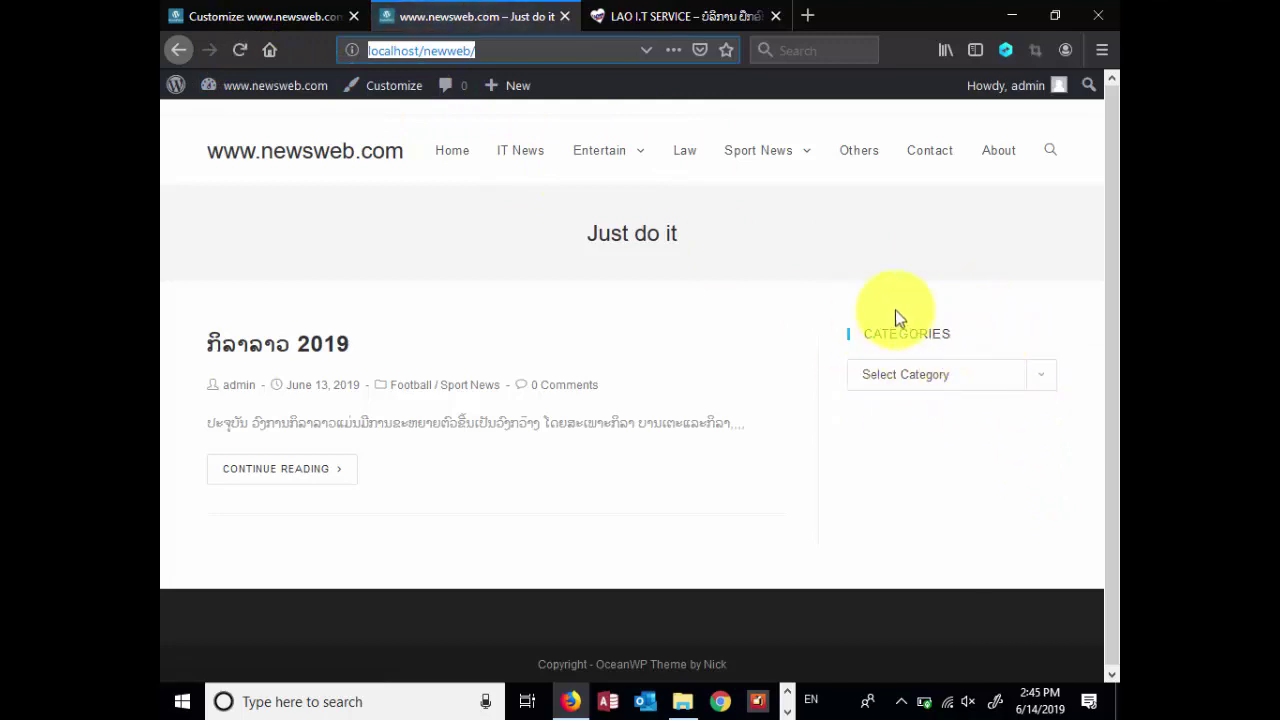
{"action": "left_click", "coordinate": [1037, 376]}
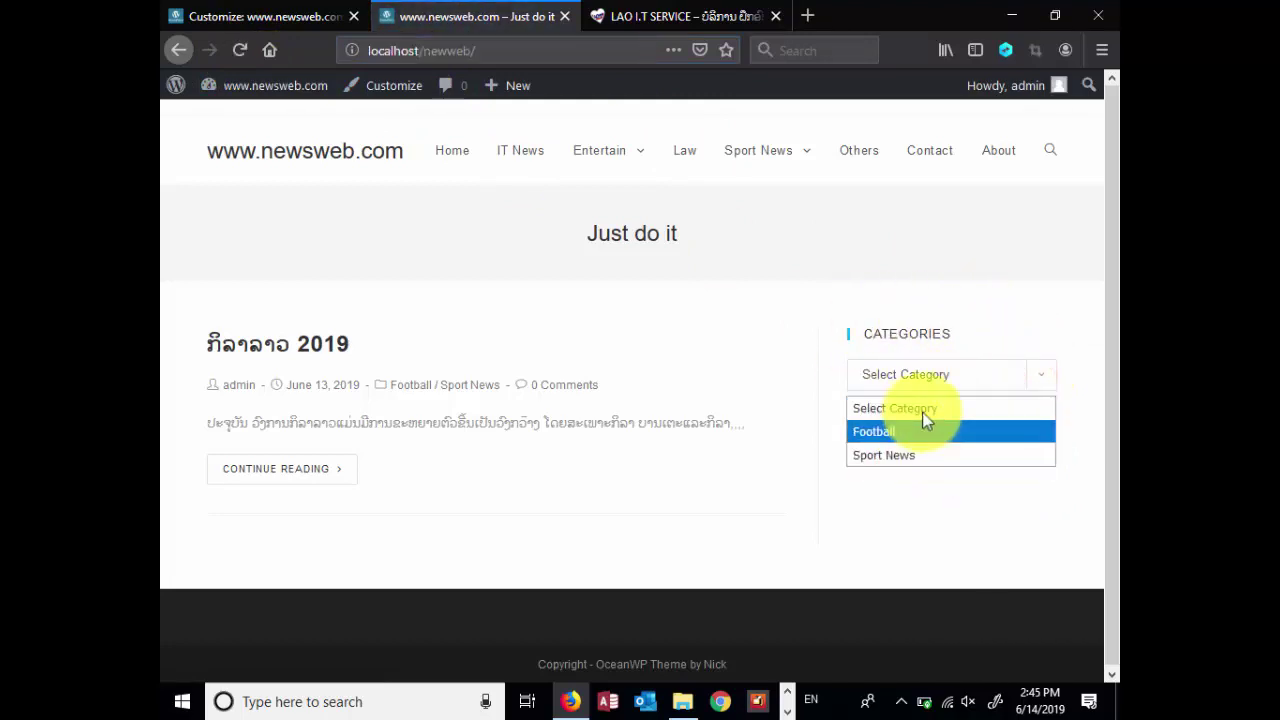
{"action": "left_click", "coordinate": [966, 505]}
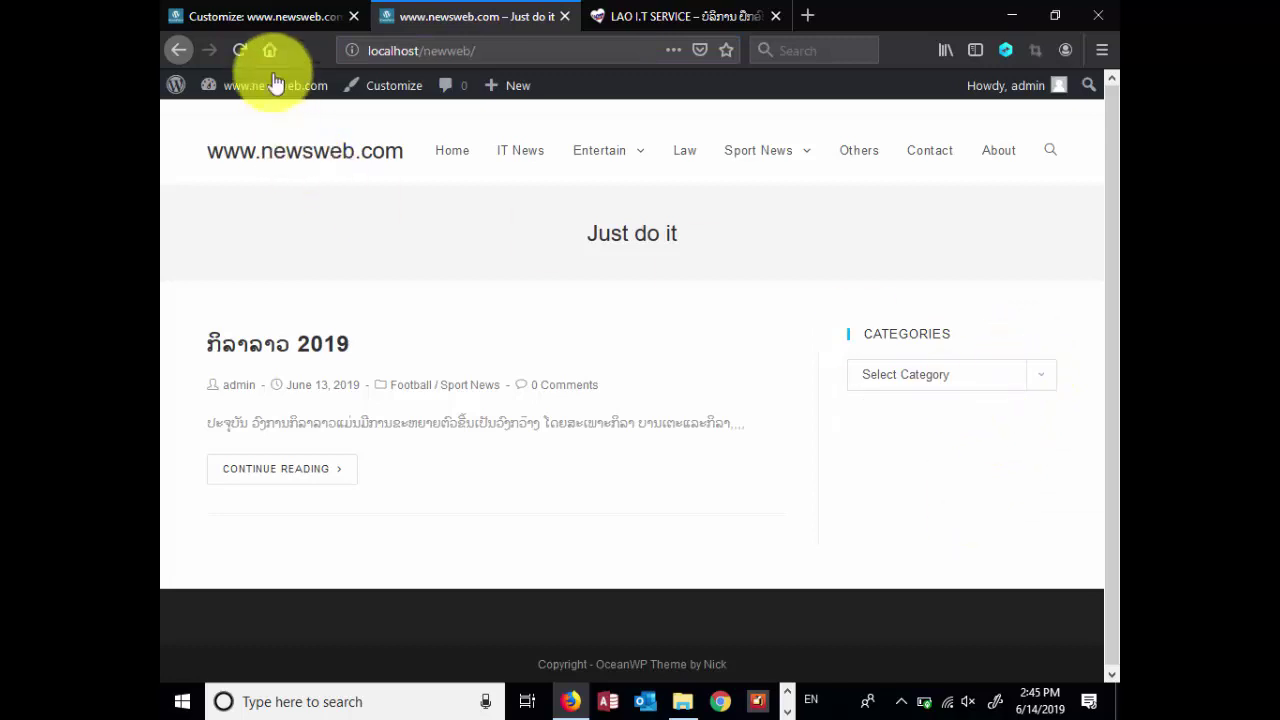
In the customizer tab, title the Categories widget "ປະເພດຂ່າວສານ", publish it, and check the heading on the reloaded website
{"action": "left_click", "coordinate": [268, 18]}
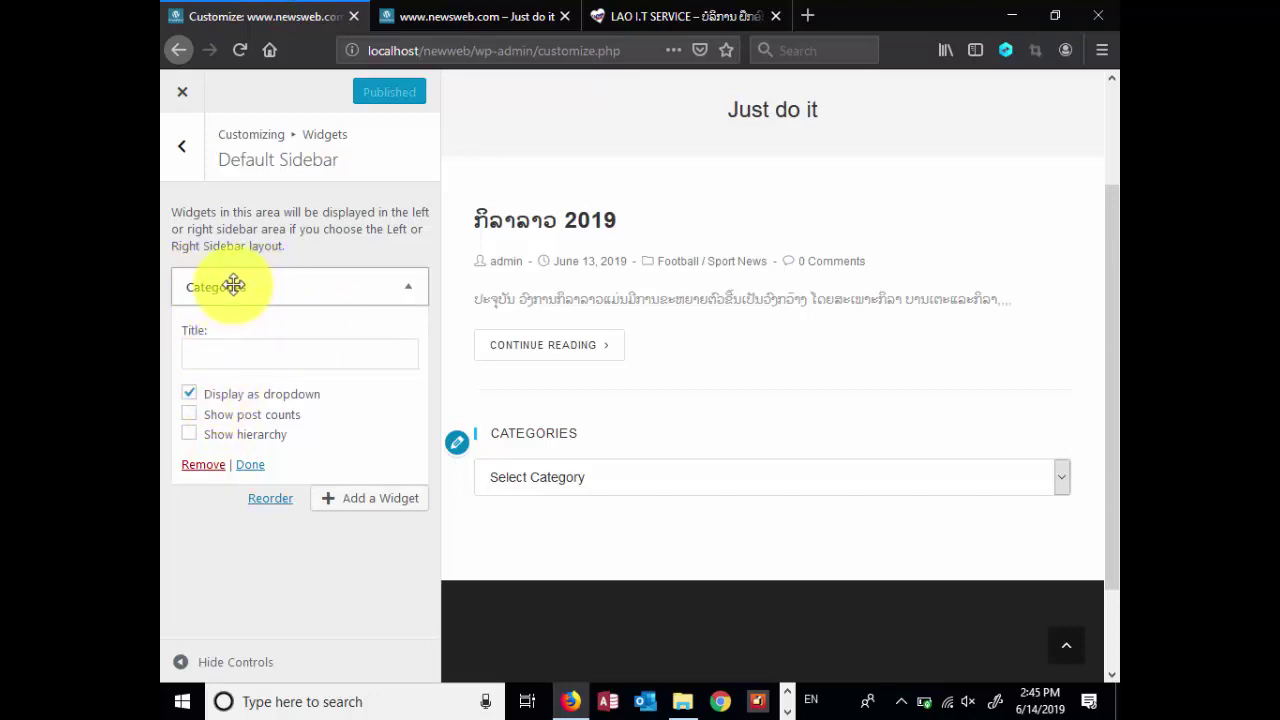
{"action": "left_click", "coordinate": [212, 347]}
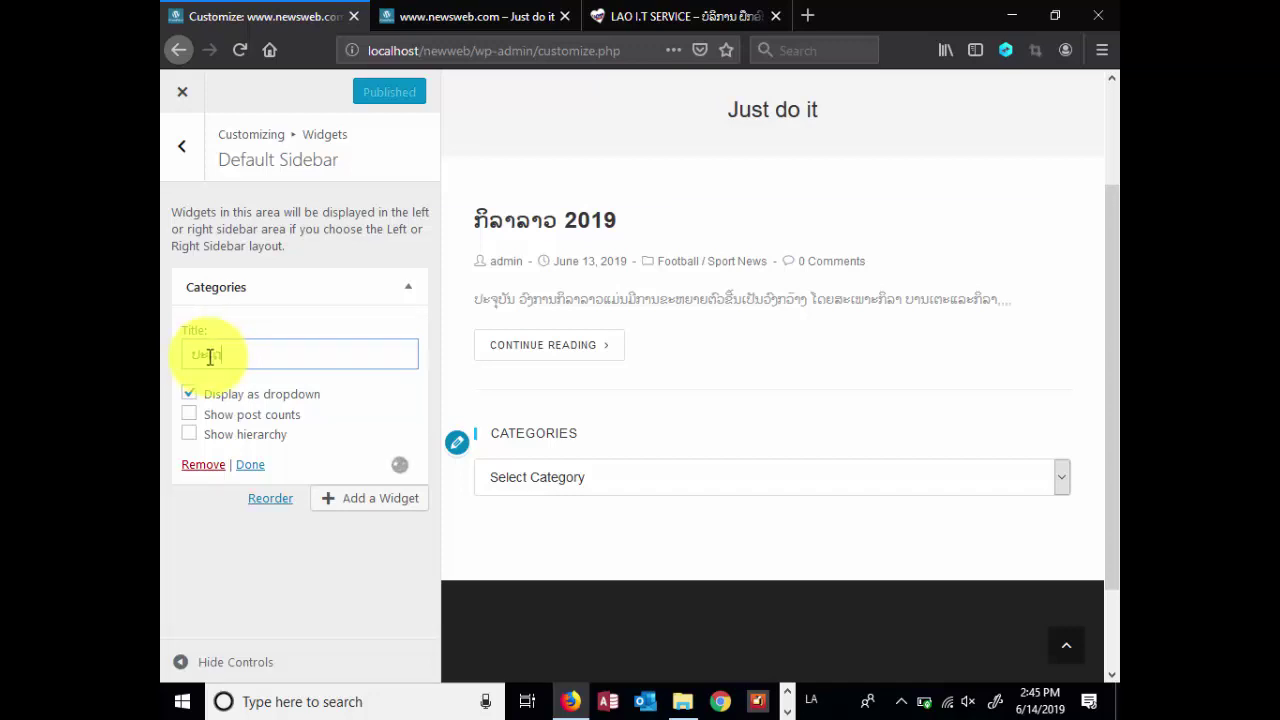
{"action": "type", "text": "ດຂ່"}
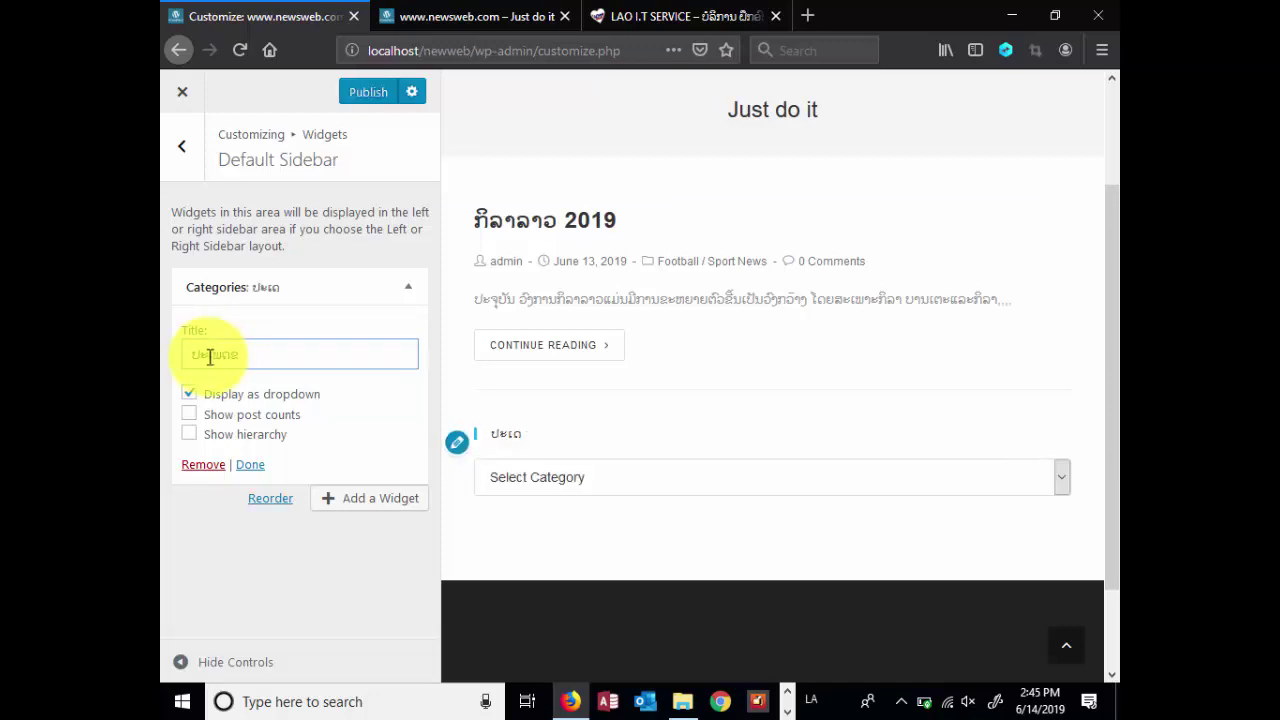
{"action": "type", "text": "າວສານ"}
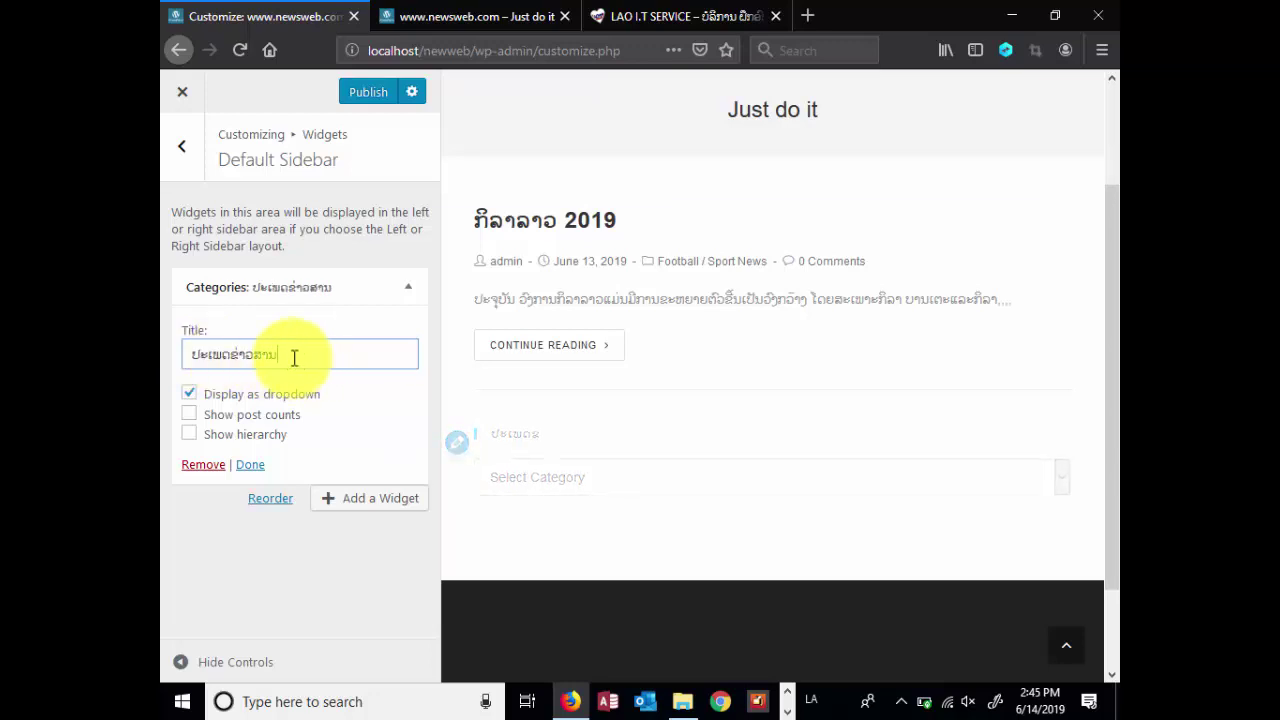
{"action": "left_click", "coordinate": [360, 93]}
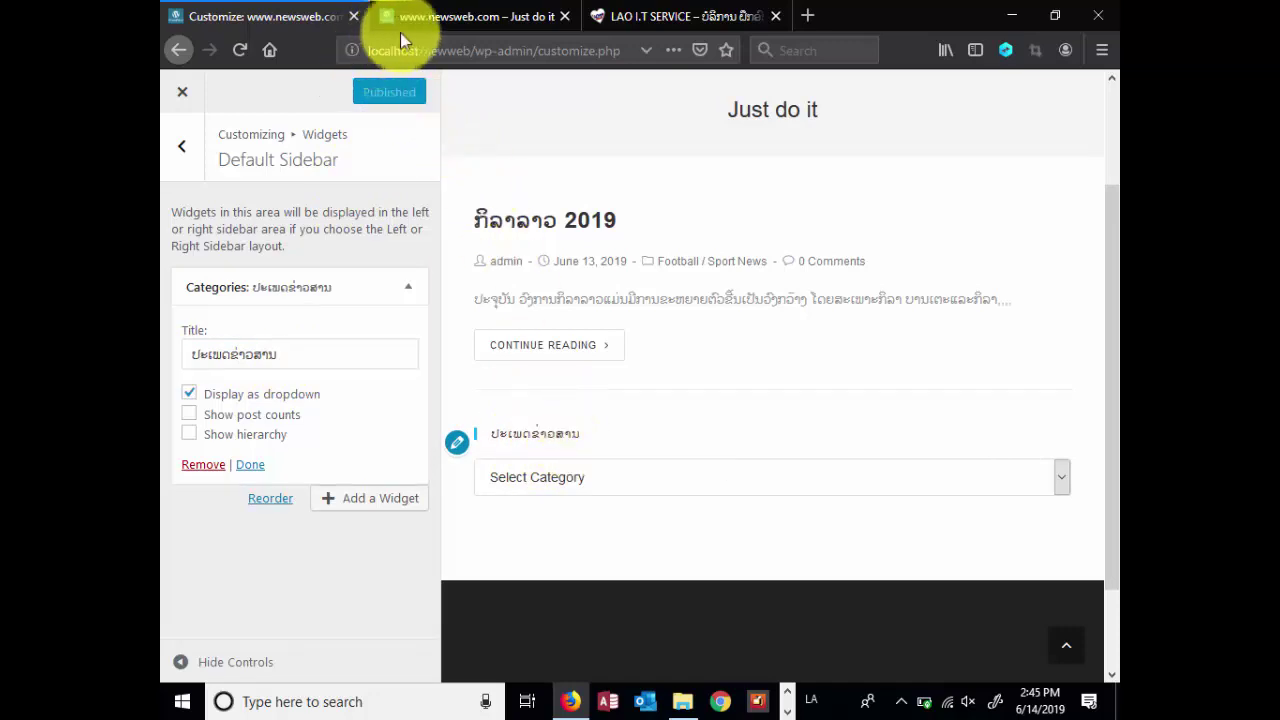
{"action": "left_click", "coordinate": [425, 16]}
{"action": "left_click", "coordinate": [241, 50]}
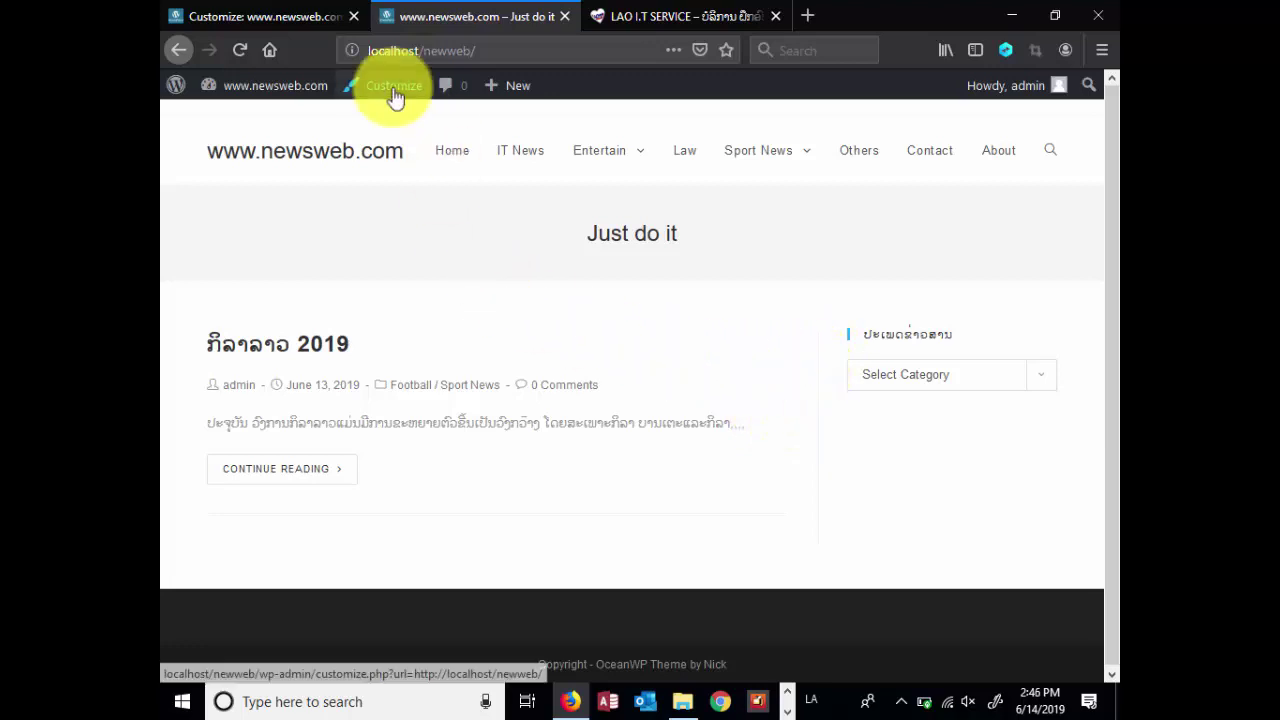
Return to the customizer tab, collapse the Categories widget, and add a Calendar widget to the Default Sidebar
{"action": "left_click", "coordinate": [268, 18]}
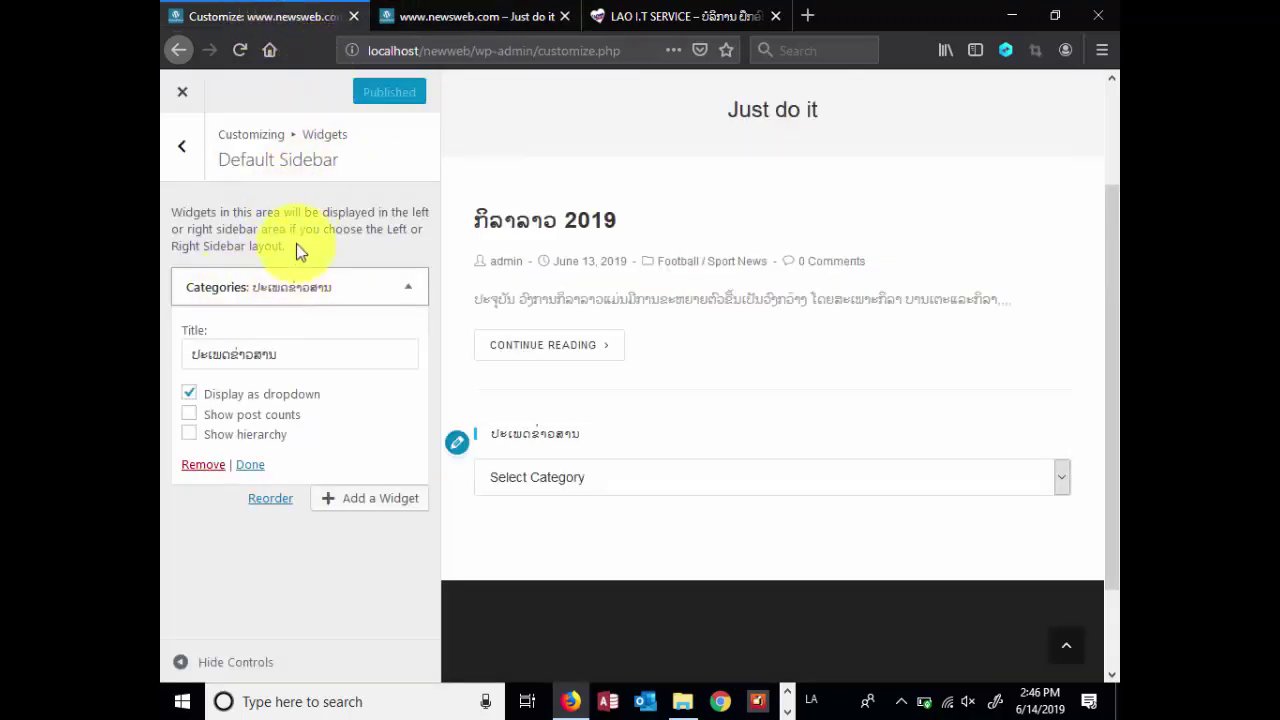
{"action": "left_click", "coordinate": [405, 300]}
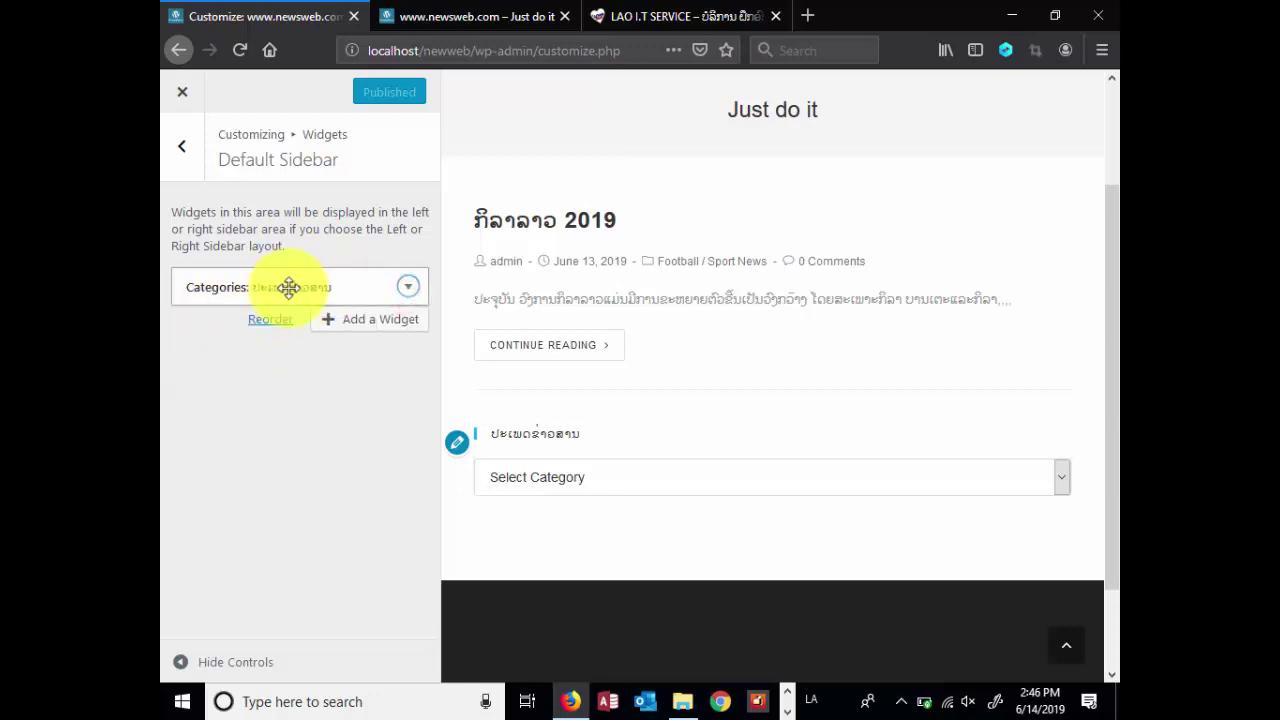
{"action": "left_click", "coordinate": [368, 319]}
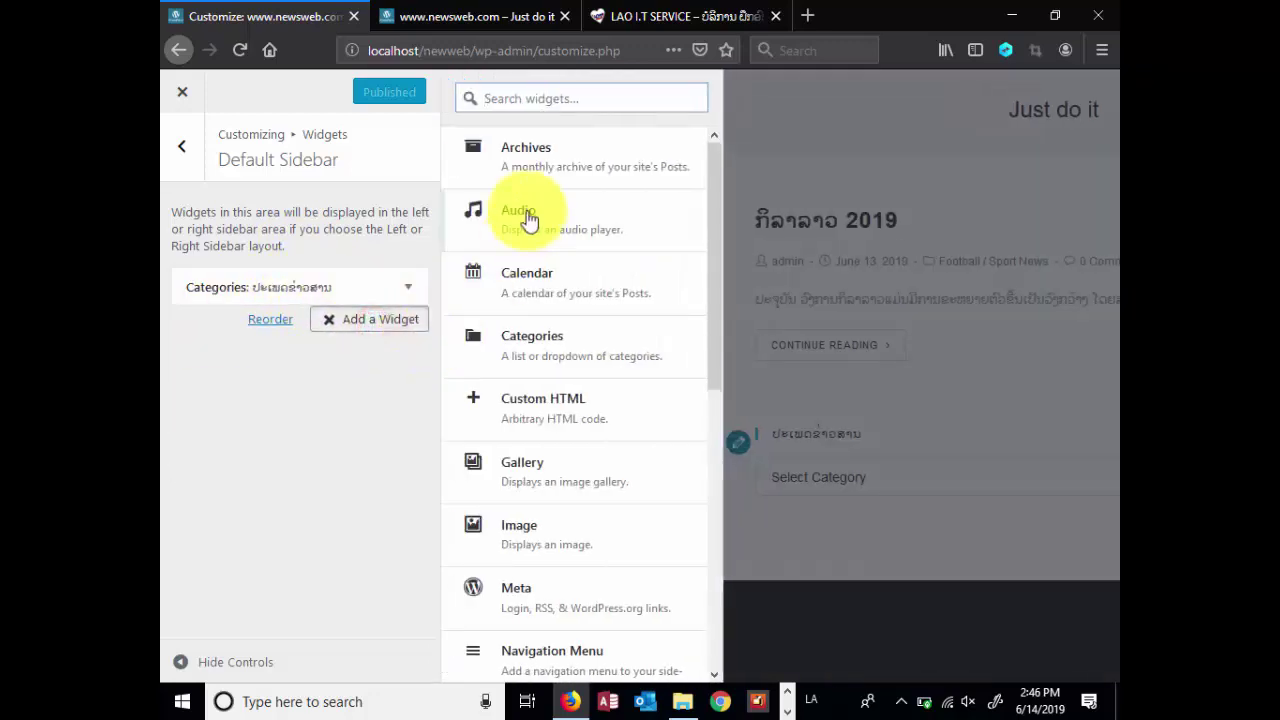
{"action": "left_click_drag", "start_coordinate": [713, 206], "coordinate": [725, 493]}
{"action": "left_click_drag", "start_coordinate": [708, 538], "coordinate": [737, 194]}
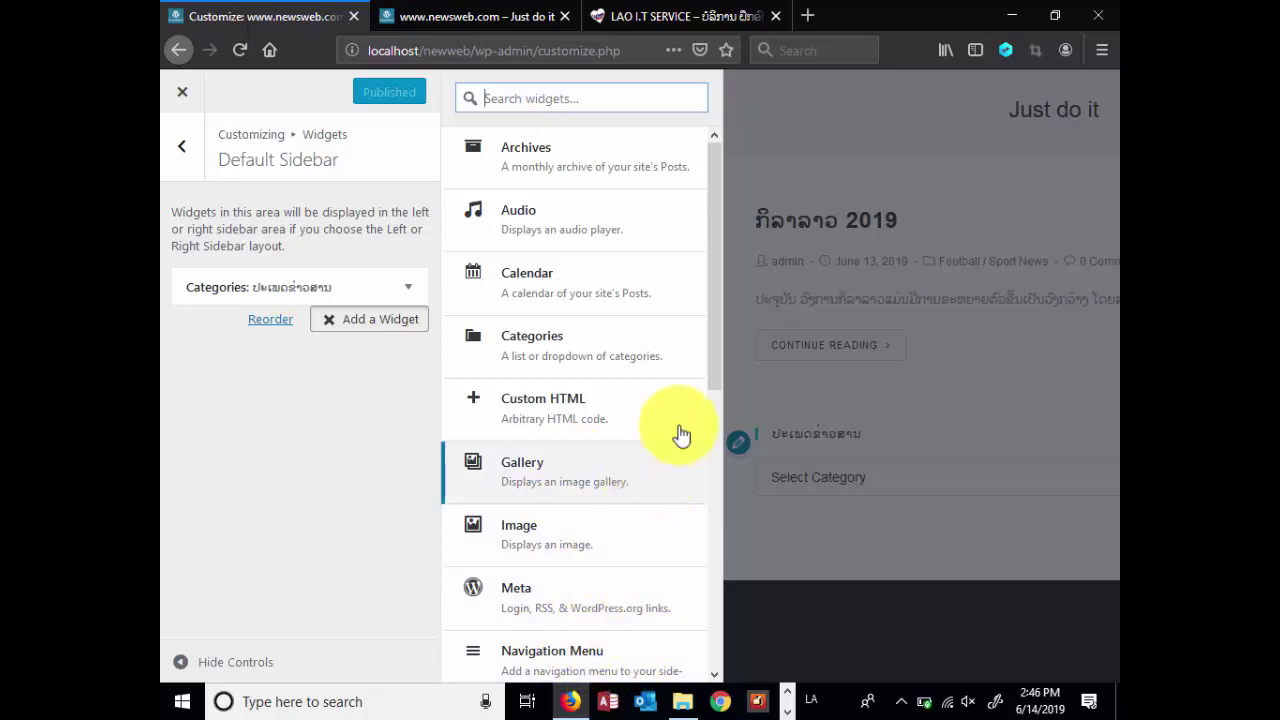
{"action": "left_click_drag", "start_coordinate": [720, 306], "coordinate": [720, 260]}
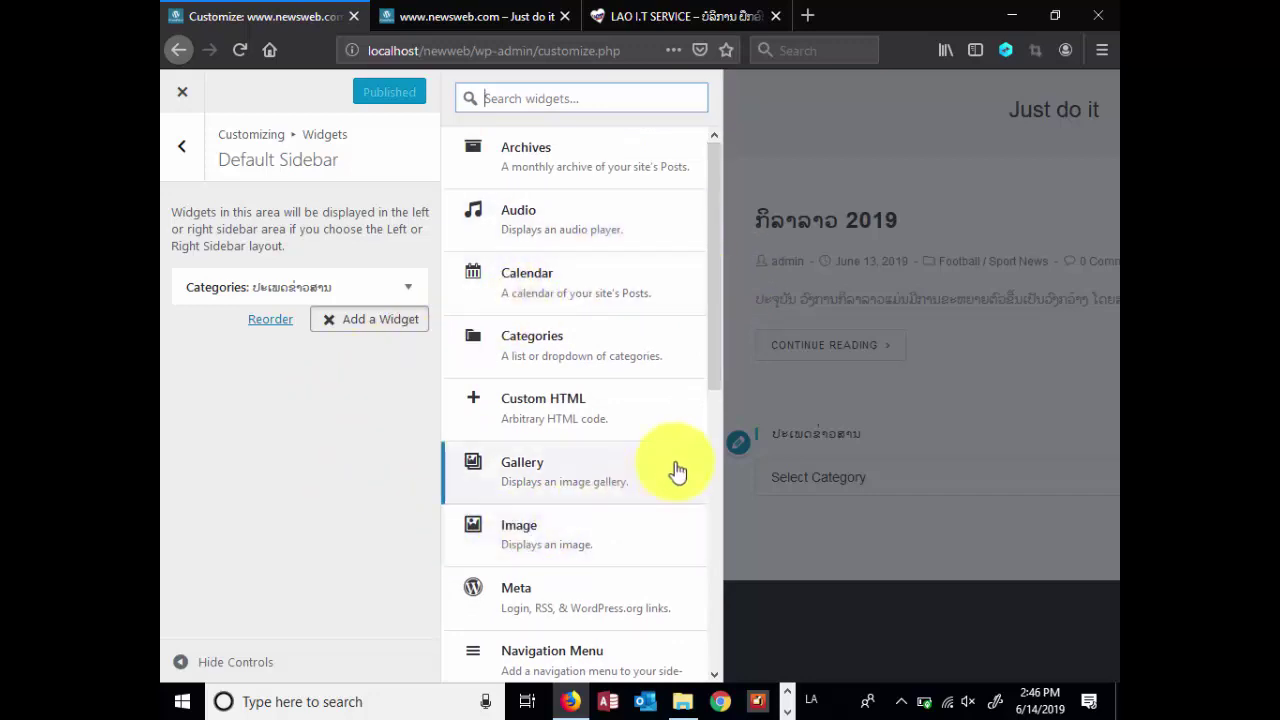
{"action": "left_click_drag", "start_coordinate": [717, 363], "coordinate": [718, 560]}
{"action": "scroll", "coordinate": [716, 560], "scroll_direction": "up", "scroll_amount": 6}
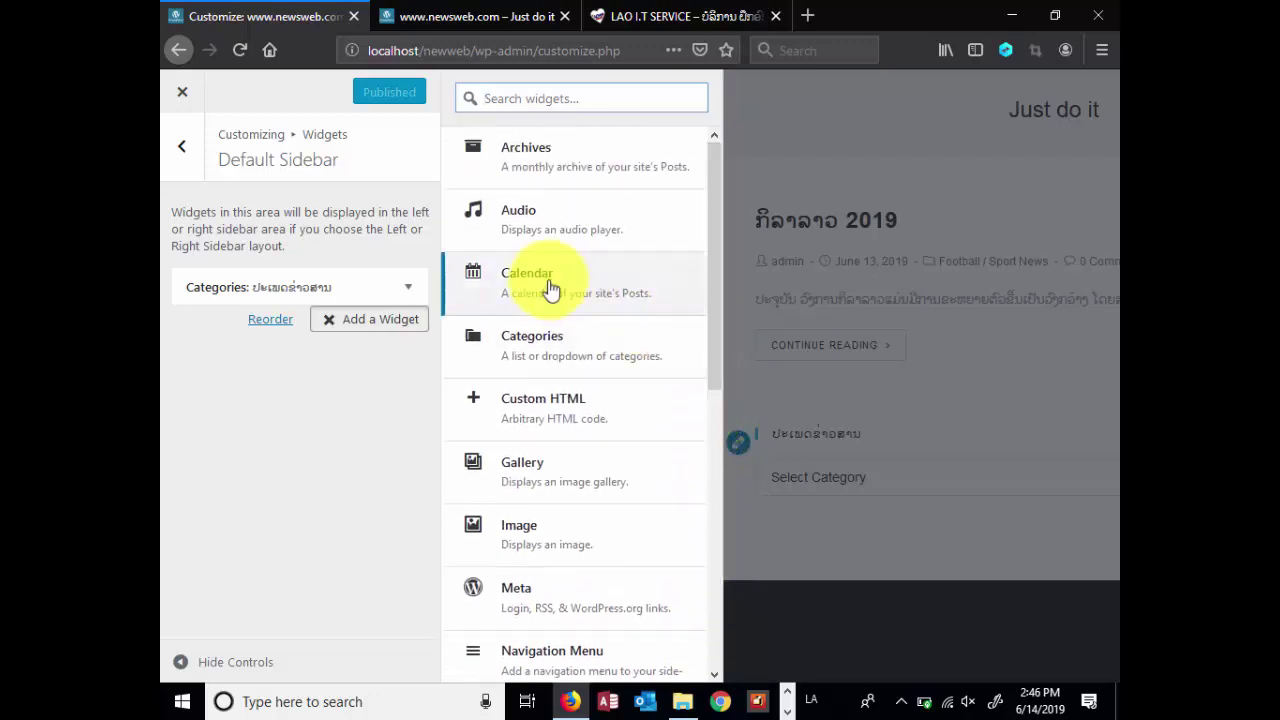
{"action": "left_click", "coordinate": [545, 284]}
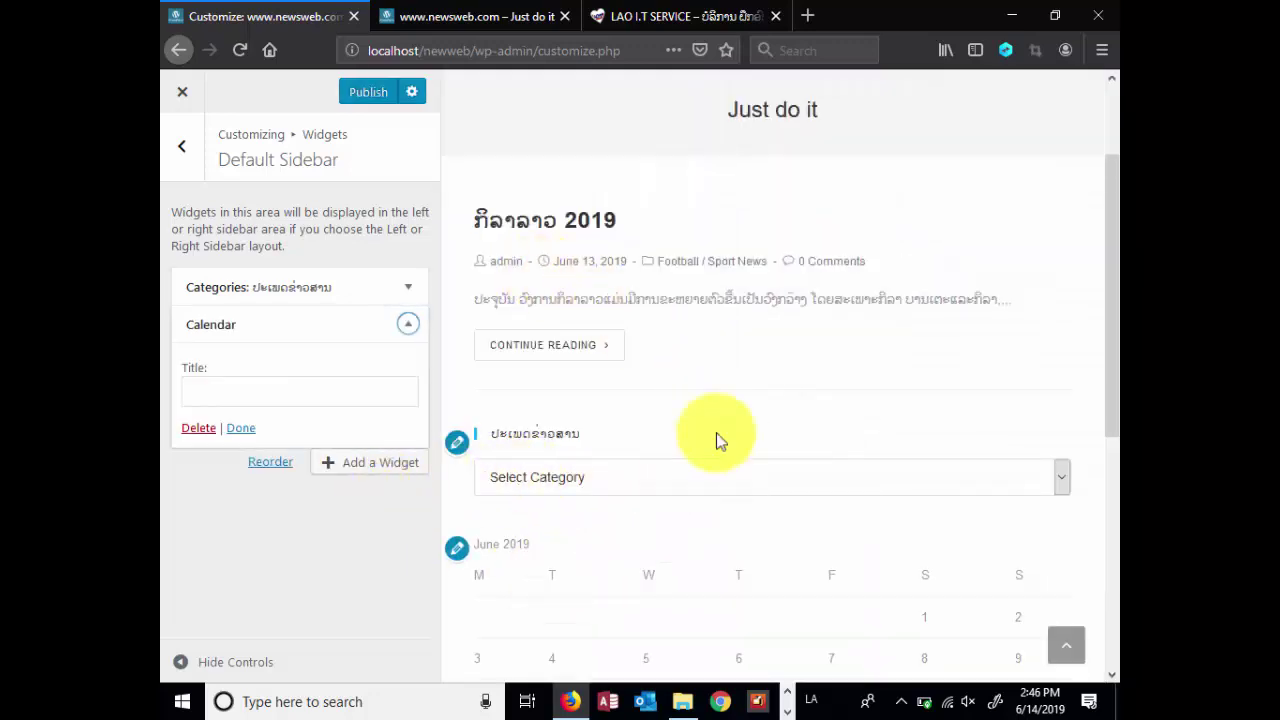
Publish the Default Sidebar with the Calendar widget and view the calendar in the preview
{"action": "scroll", "coordinate": [757, 417], "scroll_direction": "down", "scroll_amount": 2}
{"action": "left_click", "coordinate": [370, 93]}
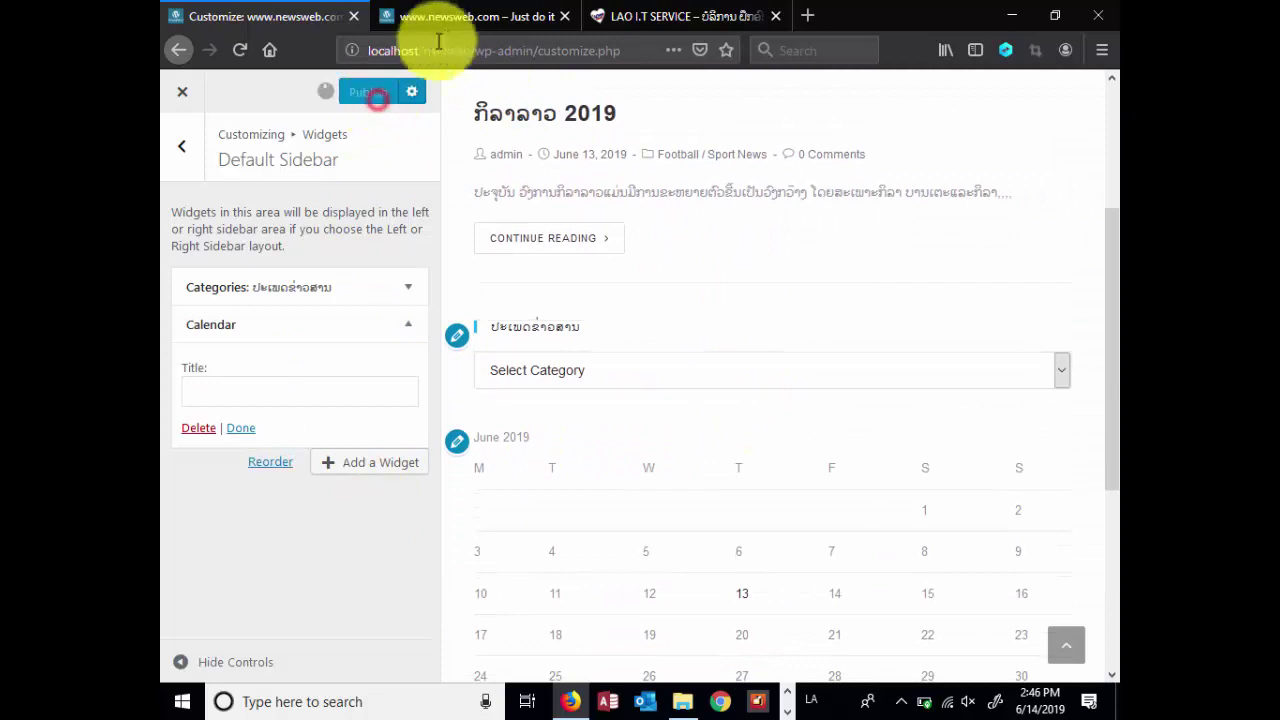
{"action": "scroll", "coordinate": [660, 500], "scroll_direction": "down", "scroll_amount": 2}
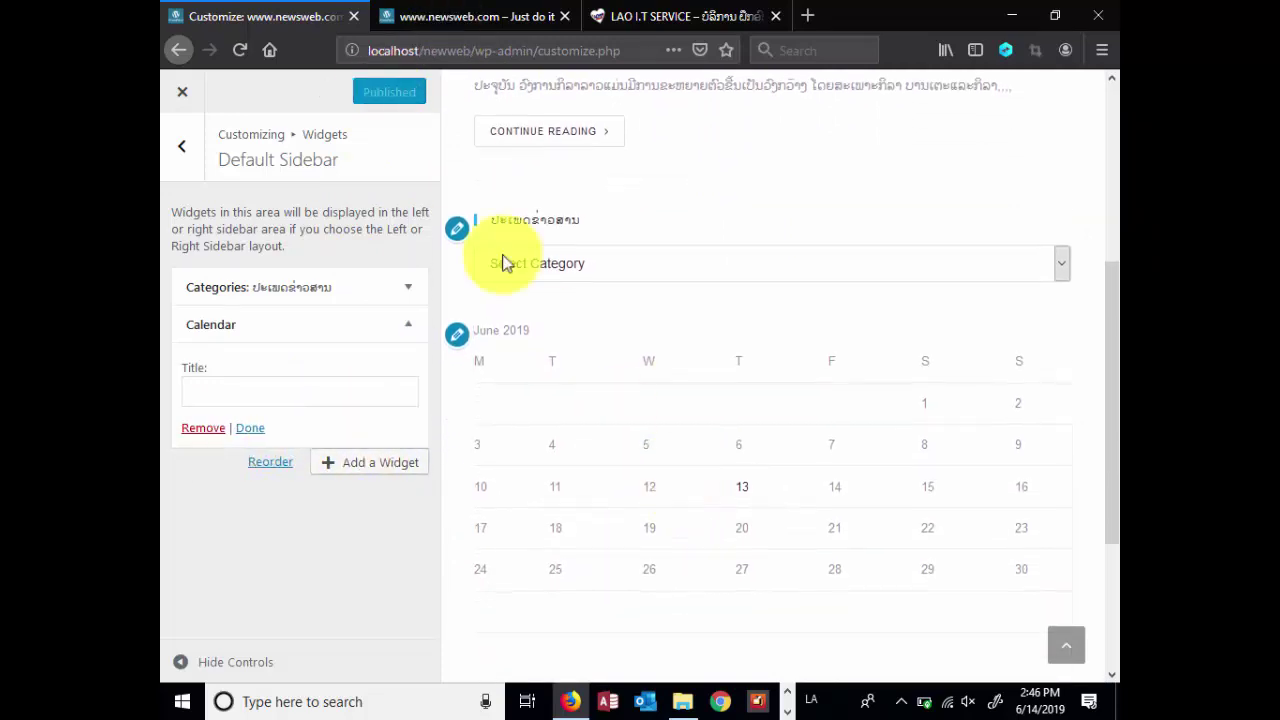
Switch to the website's tab, reload it, and view the calendar in the sidebar
{"action": "left_click", "coordinate": [450, 17]}
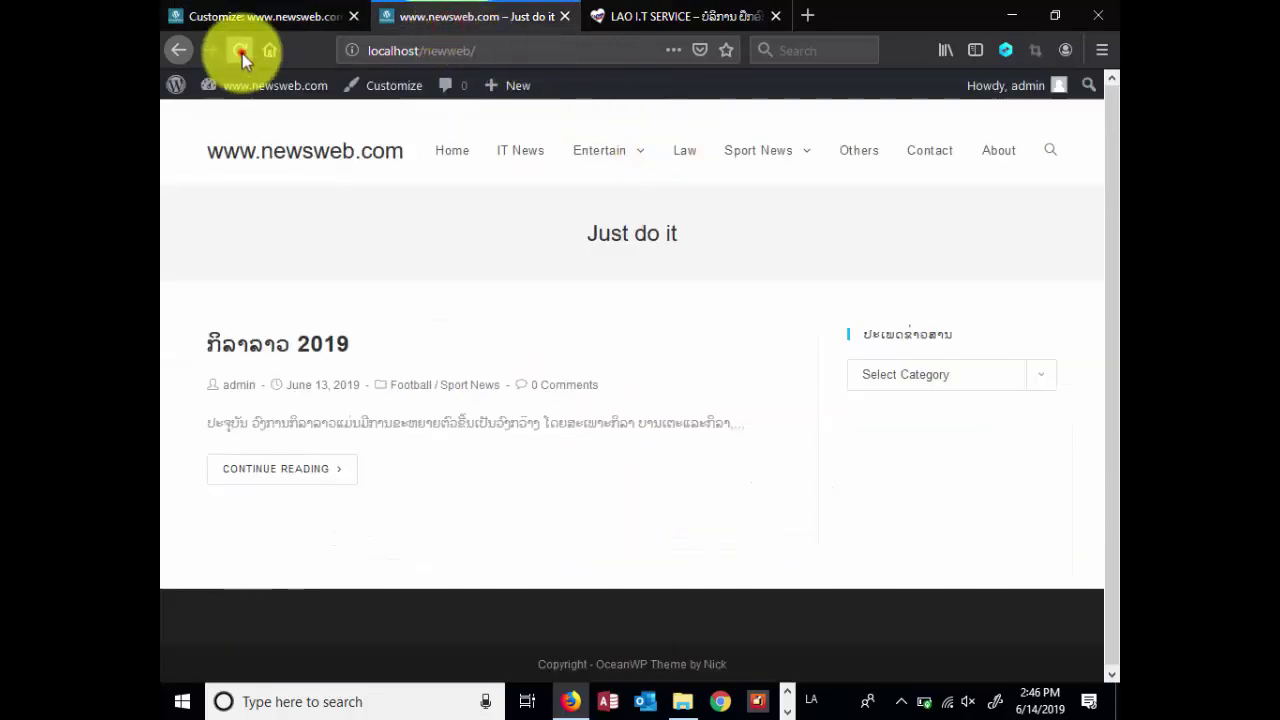
{"action": "left_click", "coordinate": [240, 50]}
{"action": "scroll", "coordinate": [1000, 390], "scroll_direction": "down", "scroll_amount": 2}
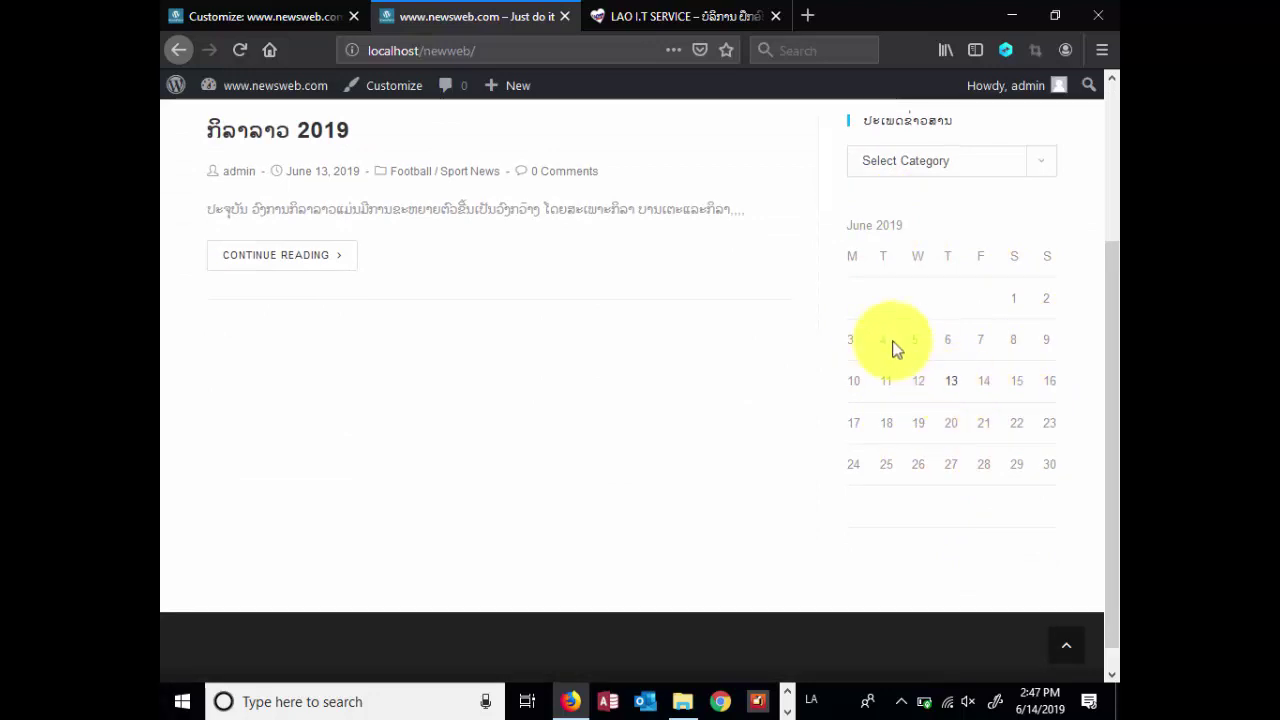
In the customizer tab, title the Calendar widget "ປະຕິທິນ", publish it, and check the heading on the reloaded website
{"action": "left_click", "coordinate": [262, 17]}
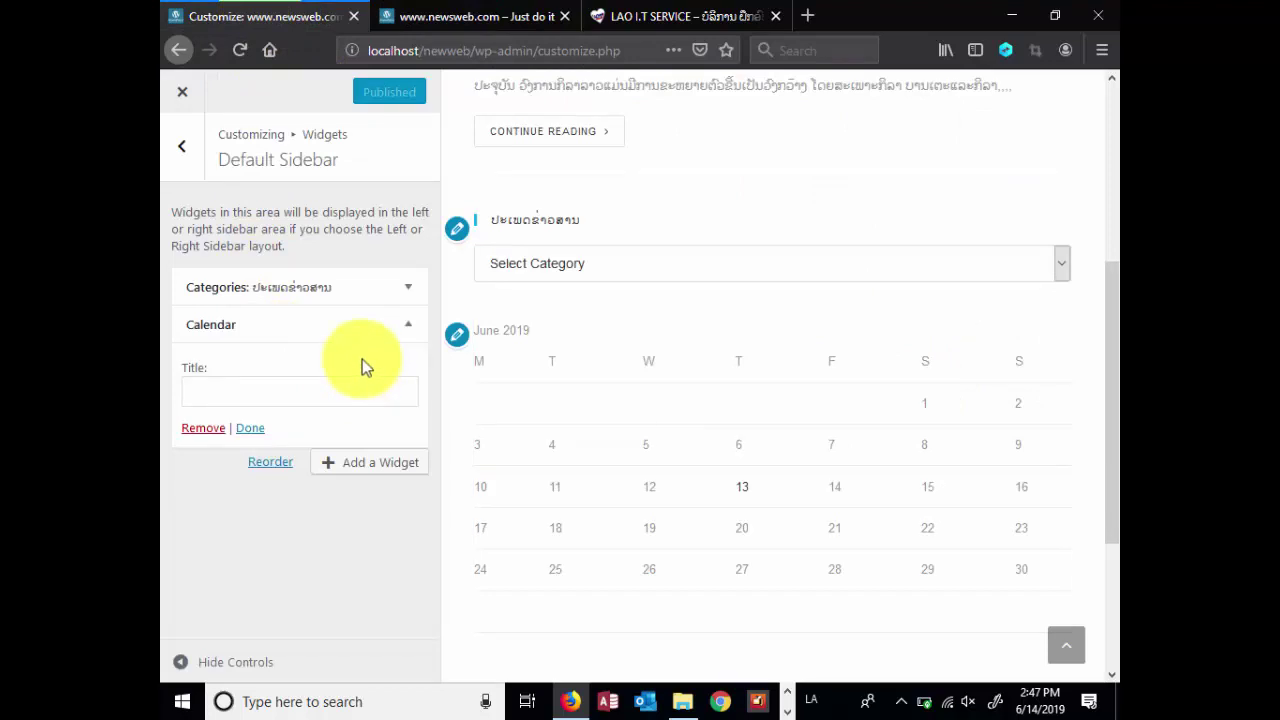
{"action": "left_click", "coordinate": [275, 398]}
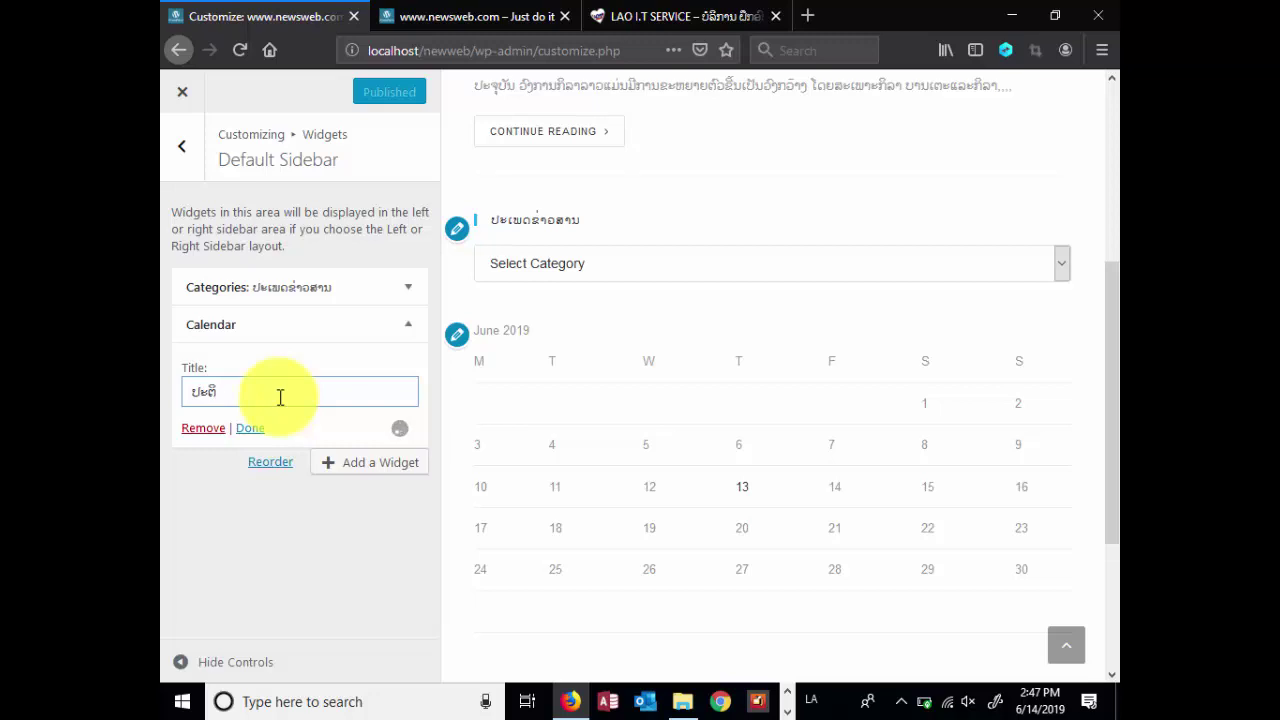
{"action": "type", "text": "ທິນ"}
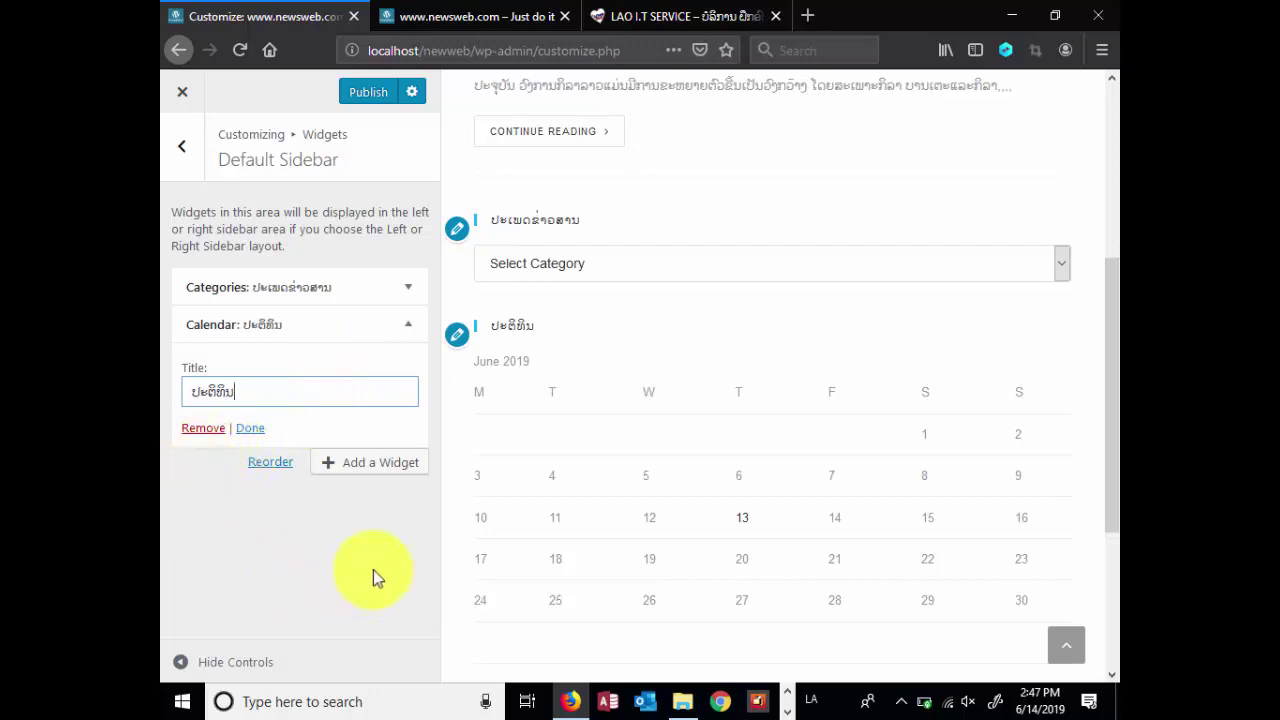
{"action": "left_click", "coordinate": [366, 92]}
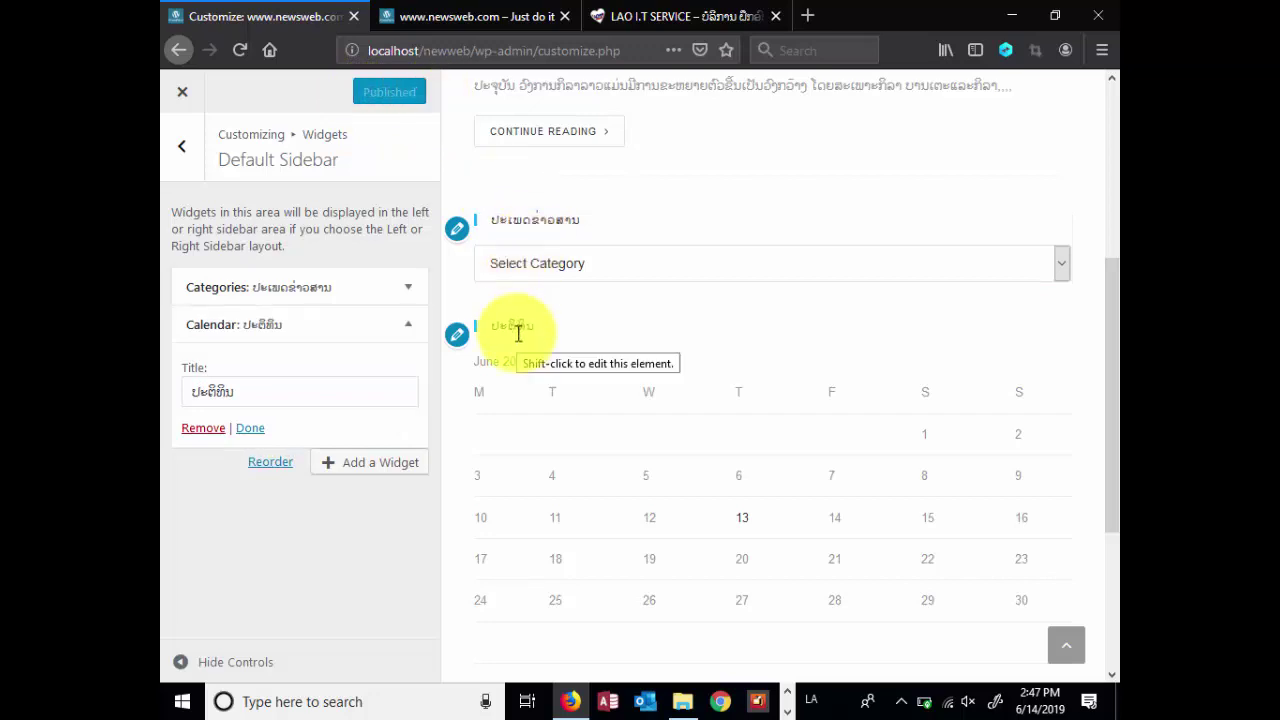
{"action": "left_click", "coordinate": [410, 26]}
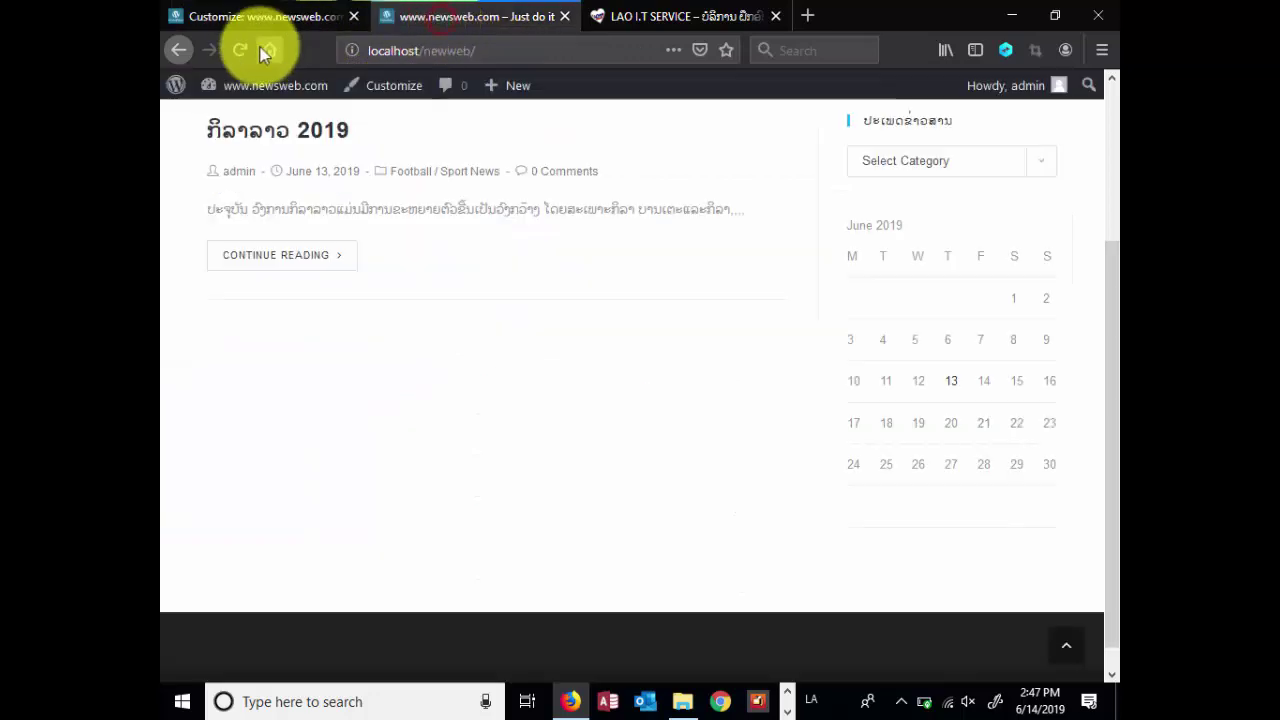
{"action": "left_click", "coordinate": [240, 50]}
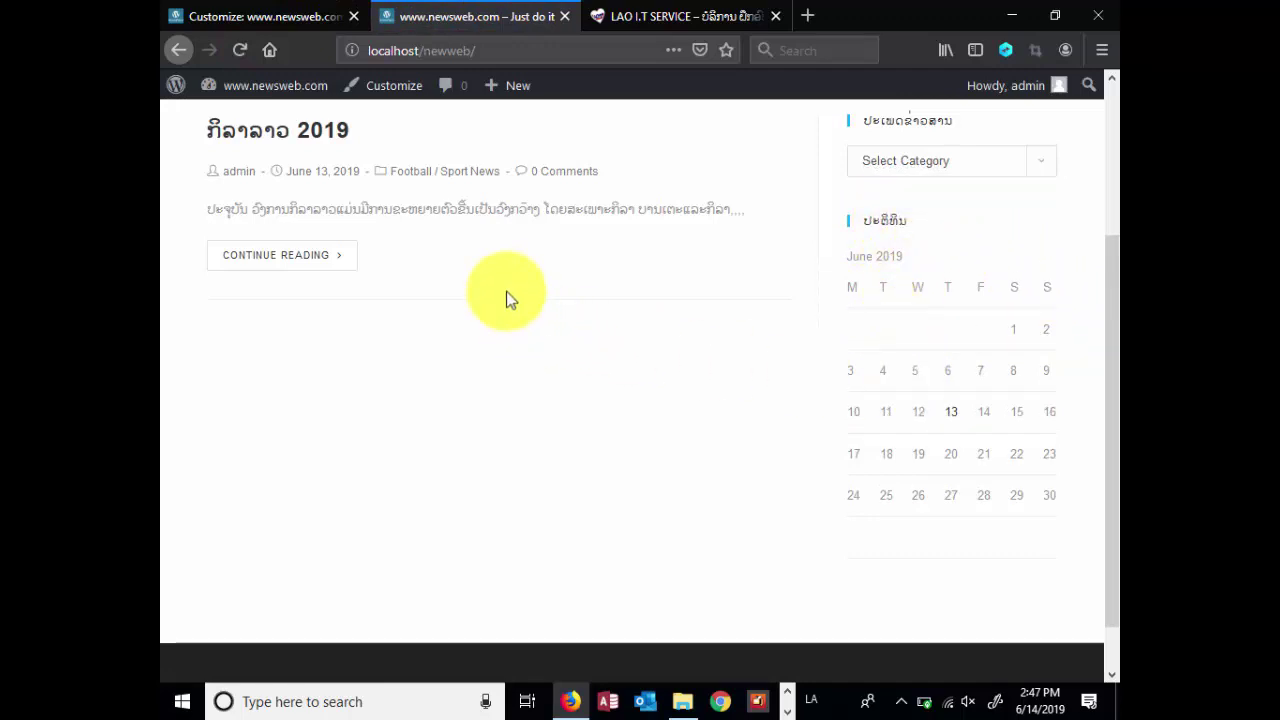
Return to the customizer tab, collapse the Calendar widget, and add a Video widget to the Default Sidebar
{"action": "left_click", "coordinate": [268, 18]}
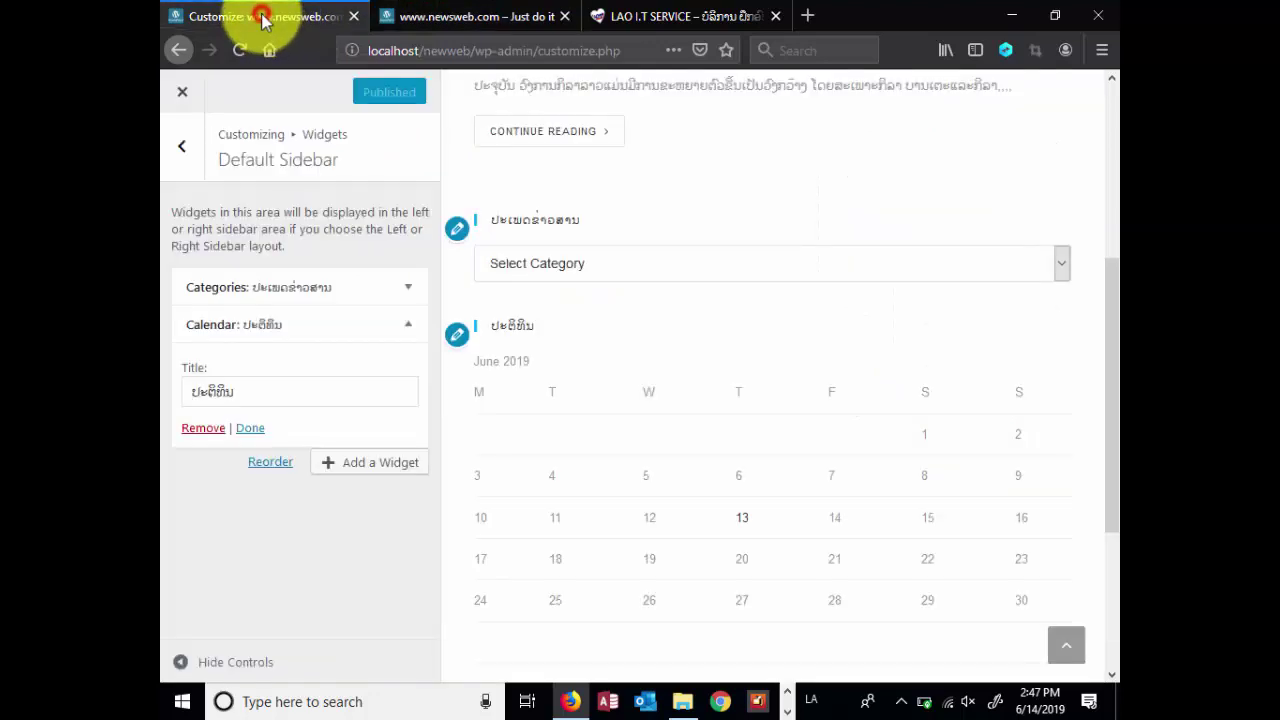
{"action": "left_click", "coordinate": [408, 325]}
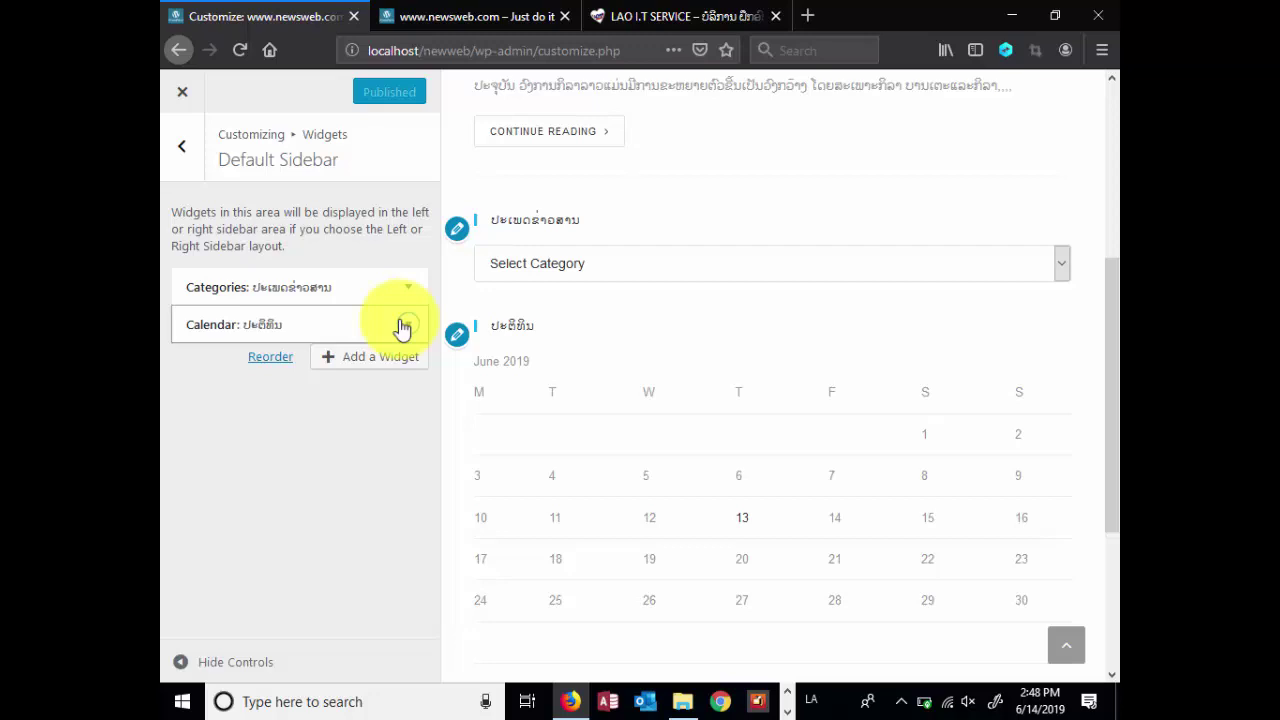
{"action": "left_click", "coordinate": [401, 362]}
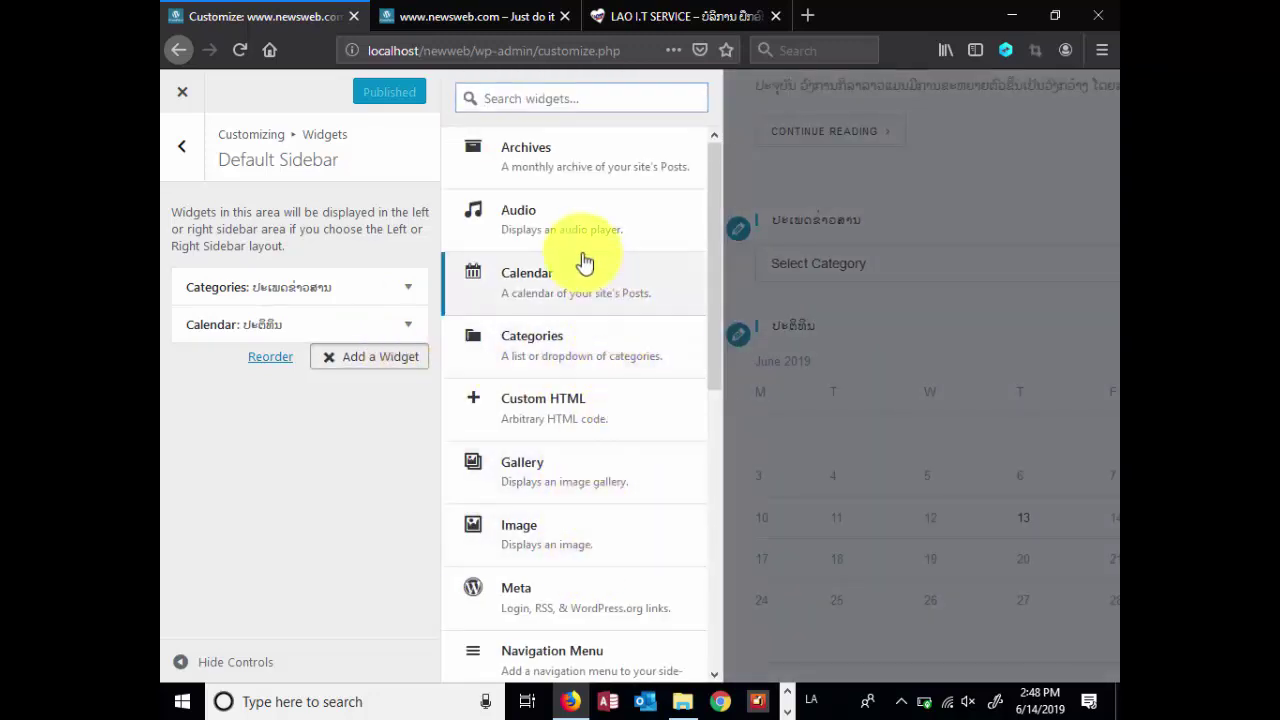
{"action": "scroll", "coordinate": [565, 440], "scroll_direction": "down", "scroll_amount": 4}
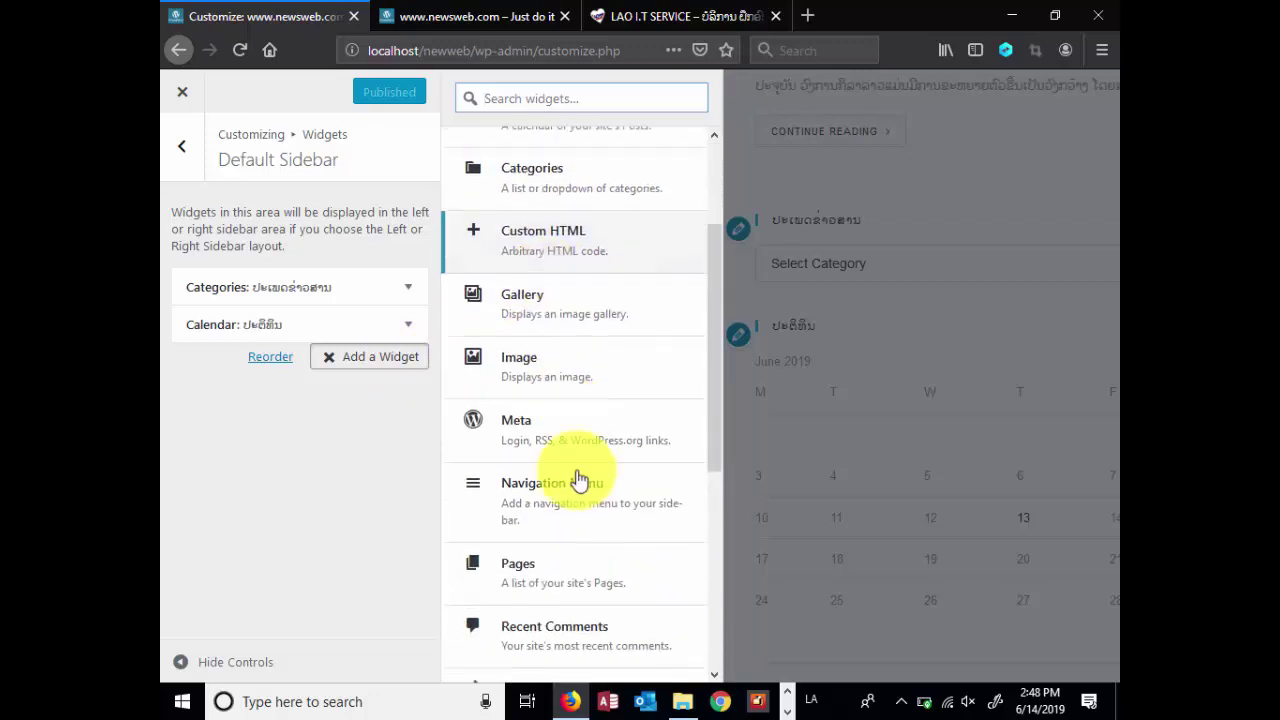
{"action": "scroll", "coordinate": [576, 520], "scroll_direction": "down", "scroll_amount": 3}
{"action": "scroll", "coordinate": [585, 290], "scroll_direction": "down", "scroll_amount": 3}
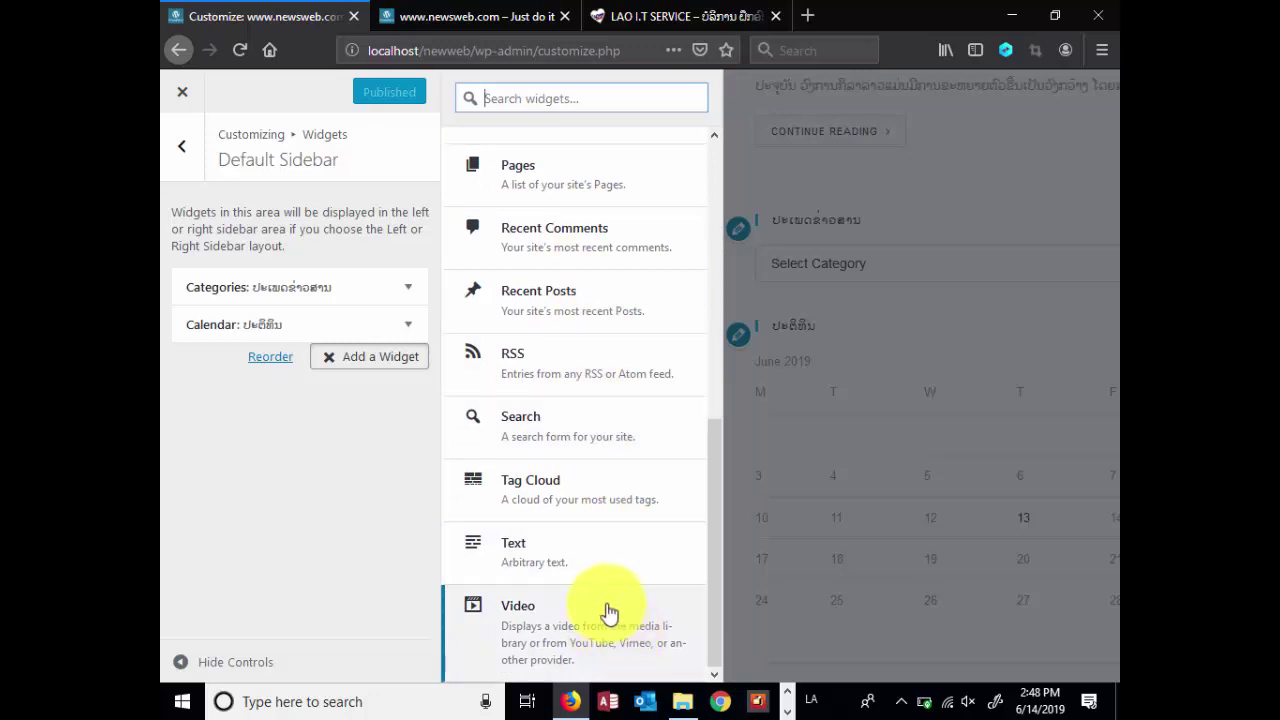
{"action": "left_click", "coordinate": [596, 612]}
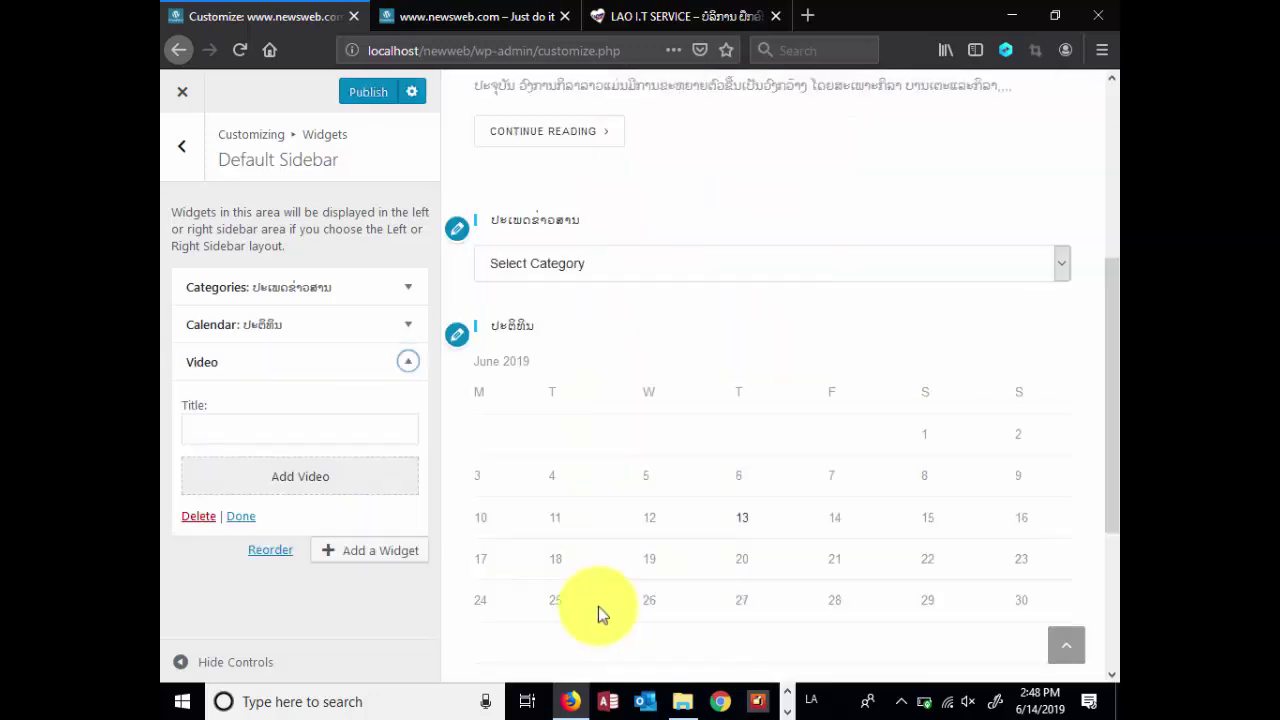
Start adding a video to the Video widget and choose to insert it from a URL
{"action": "left_click", "coordinate": [222, 431]}
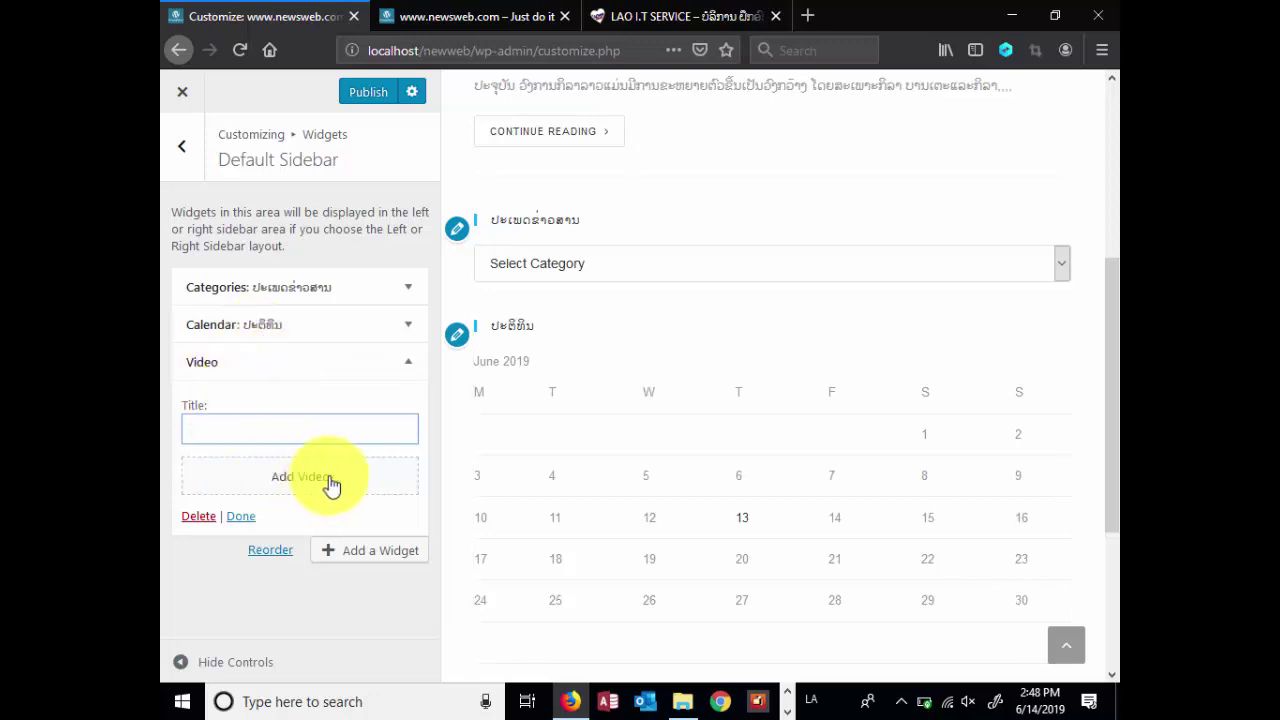
{"action": "left_click", "coordinate": [275, 485]}
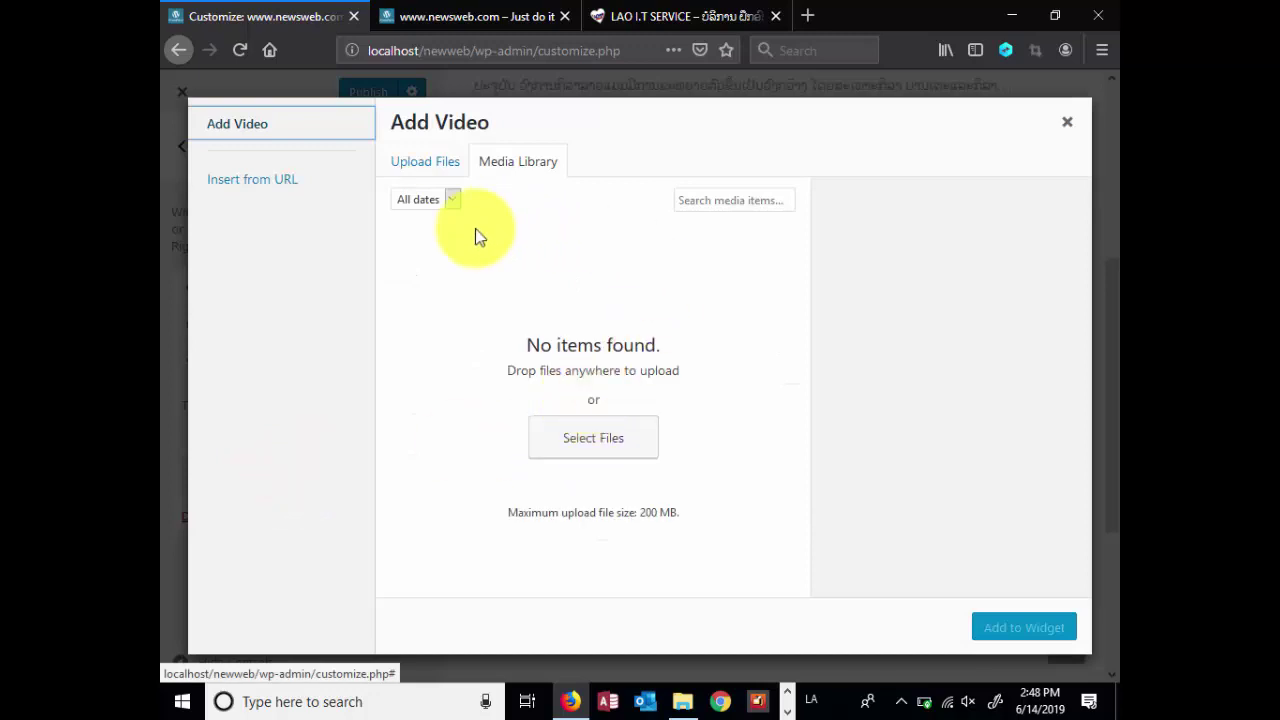
{"action": "left_click", "coordinate": [250, 182]}
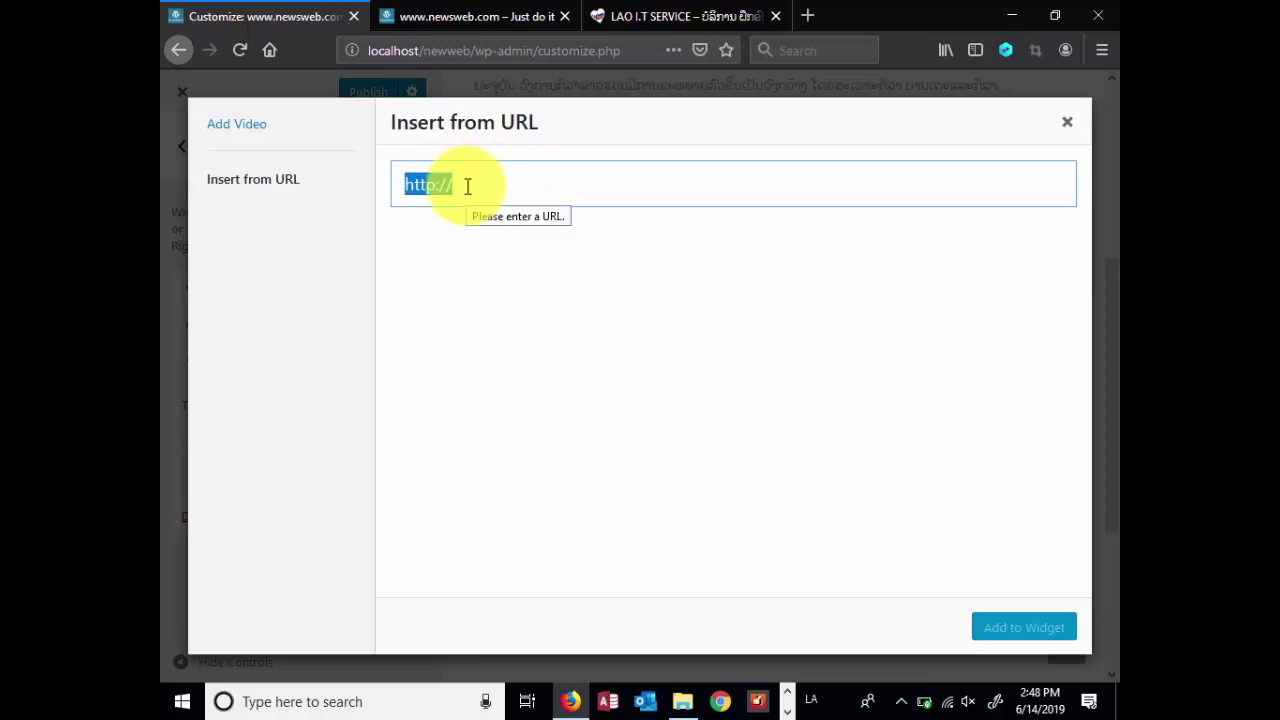
Open YouTube in a new browser tab, look over the recommended videos, and get the search field ready for input
{"action": "left_click", "coordinate": [808, 17]}
{"action": "left_click", "coordinate": [676, 250]}
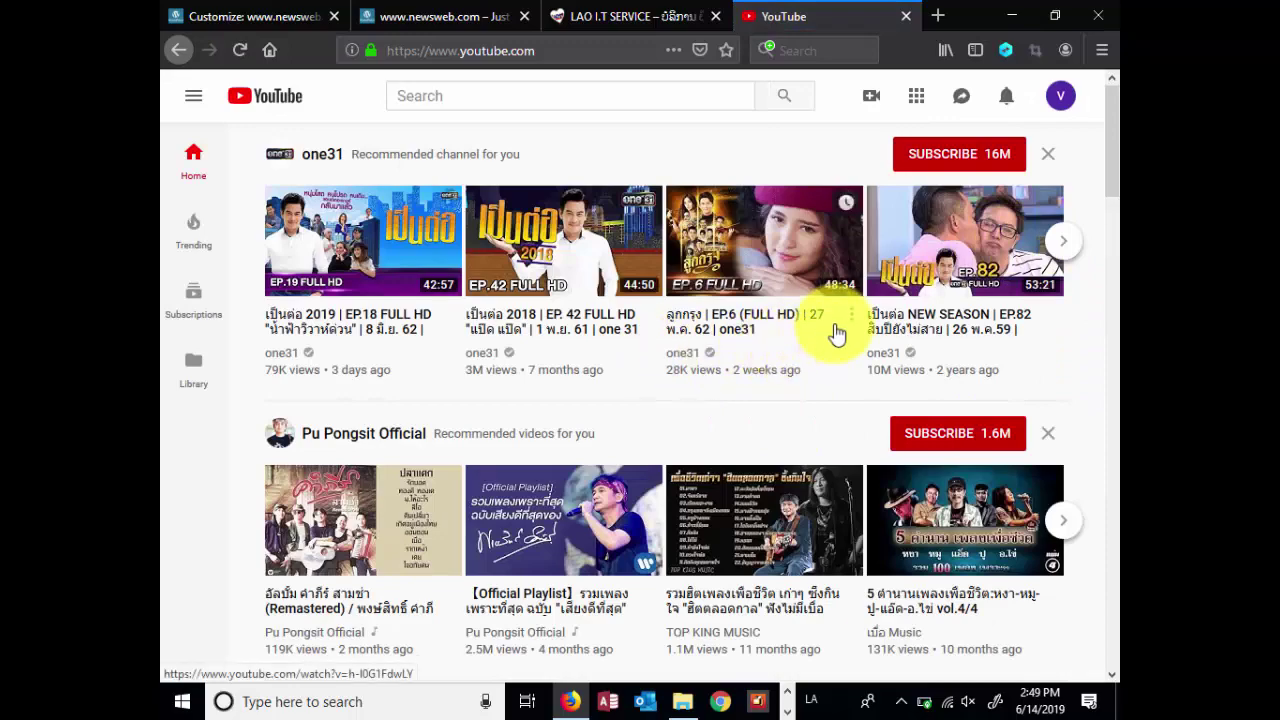
{"action": "scroll", "coordinate": [523, 334], "scroll_direction": "down", "scroll_amount": 5}
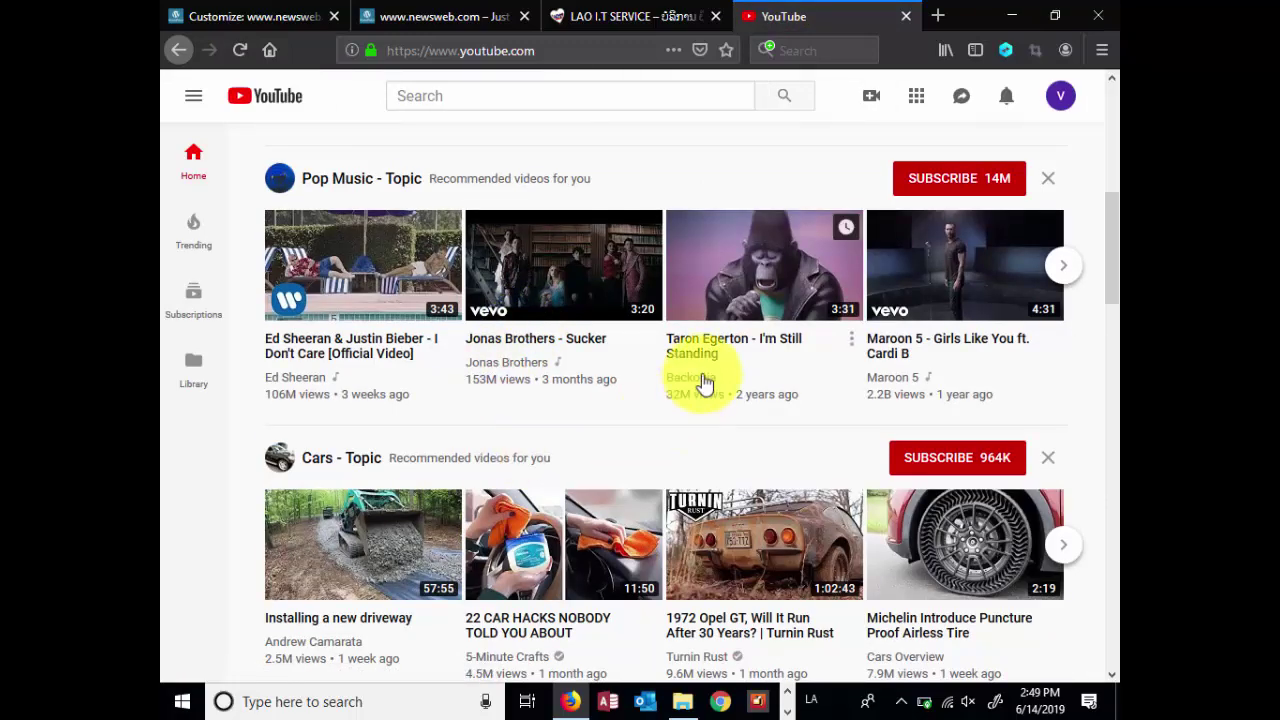
{"action": "scroll", "coordinate": [430, 330], "scroll_direction": "down", "scroll_amount": 5}
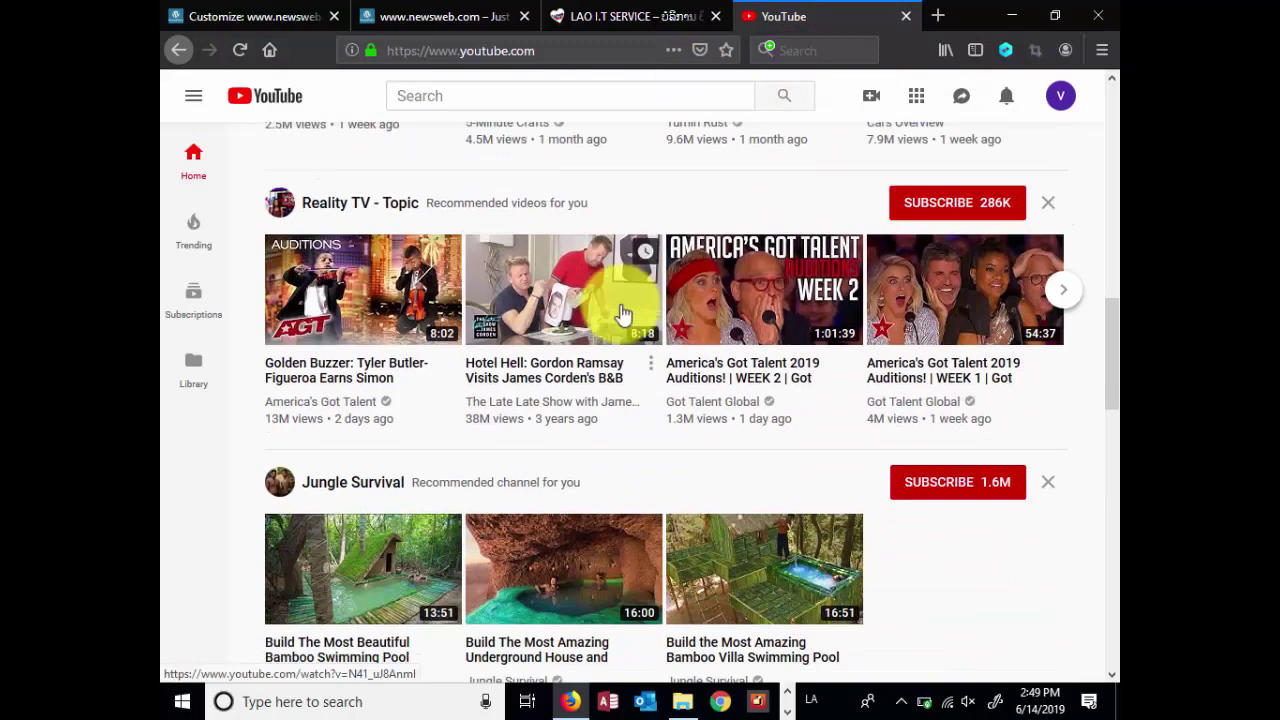
{"action": "scroll", "coordinate": [537, 195], "scroll_direction": "up", "scroll_amount": 8}
{"action": "scroll", "coordinate": [537, 195], "scroll_direction": "up", "scroll_amount": 3}
{"action": "left_click", "coordinate": [446, 94]}
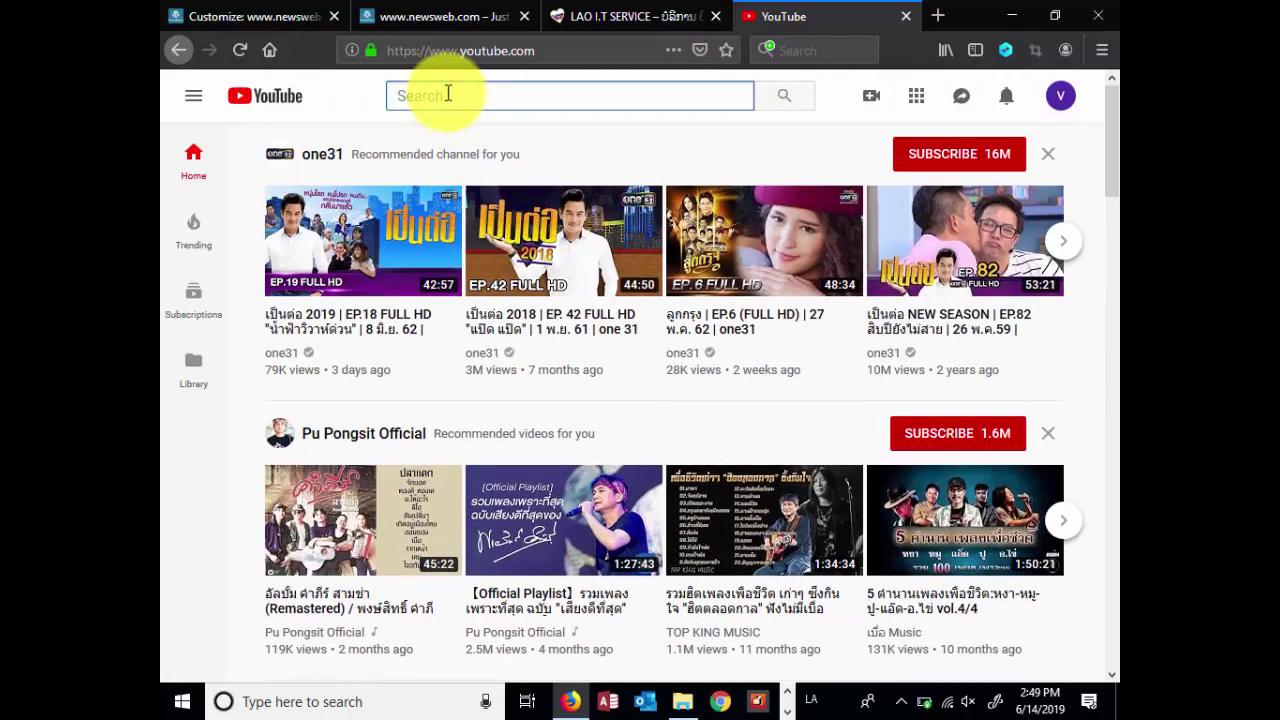
{"action": "type", "text": "ໄມເພາ"}
{"action": "key", "text": "BackSpace"}
{"action": "key", "text": "BackSpace"}
{"action": "key", "text": "BackSpace"}
{"action": "key", "text": "BackSpace"}
{"action": "key", "text": "BackSpace"}
Switch the input language to English, search YouTube for "wordpress tutorial", and dismiss the low battery notice
{"action": "key", "text": "alt+shift"}
{"action": "type", "text": "word"}
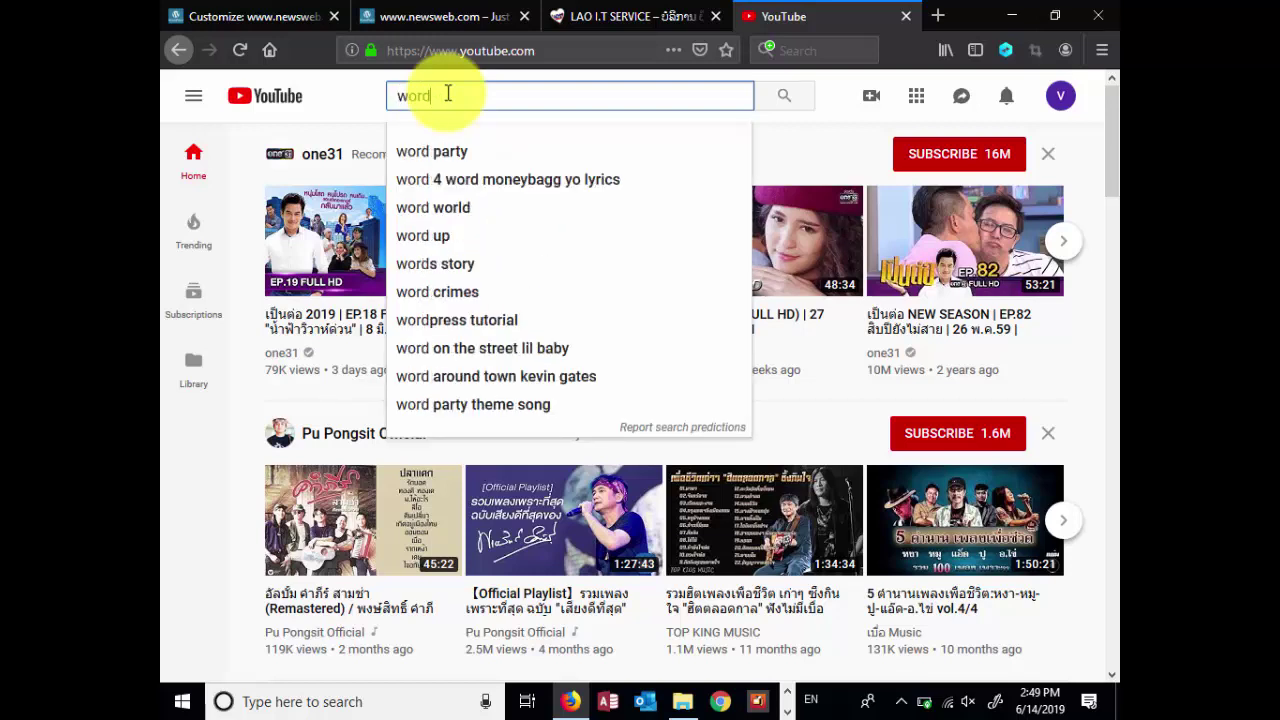
{"action": "type", "text": "pres"}
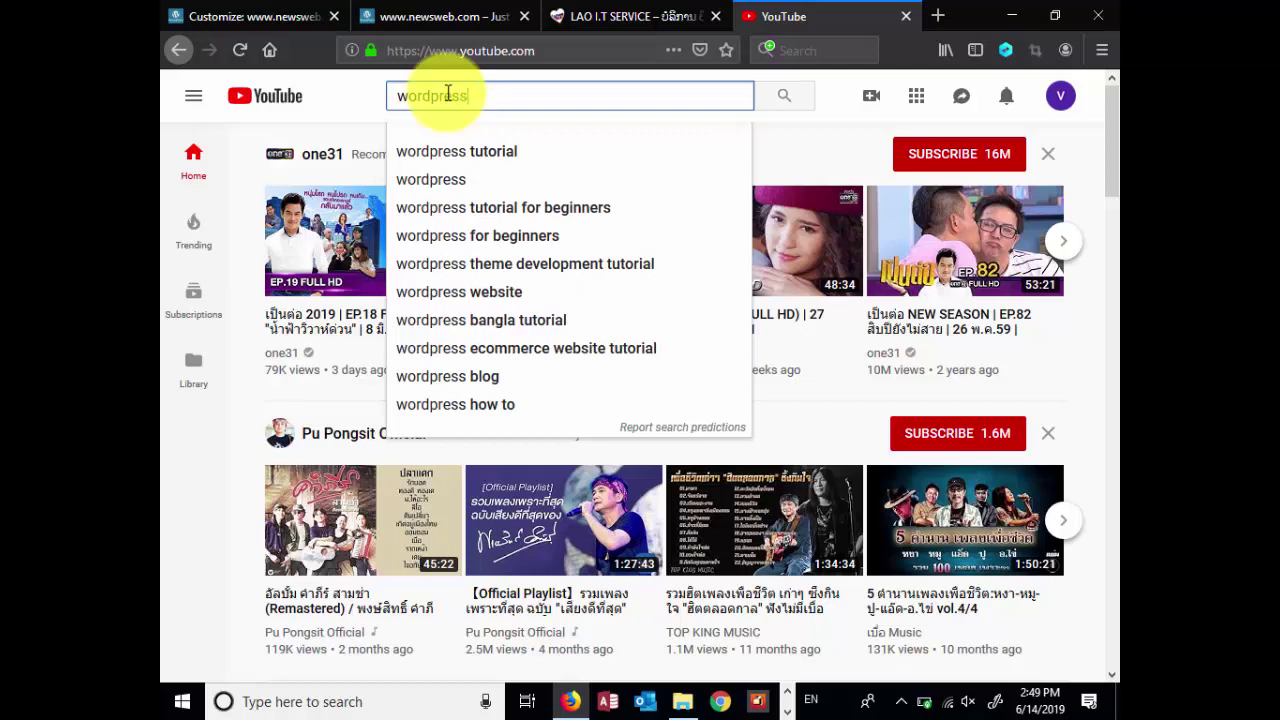
{"action": "type", "text": "s"}
{"action": "key", "text": "Down"}
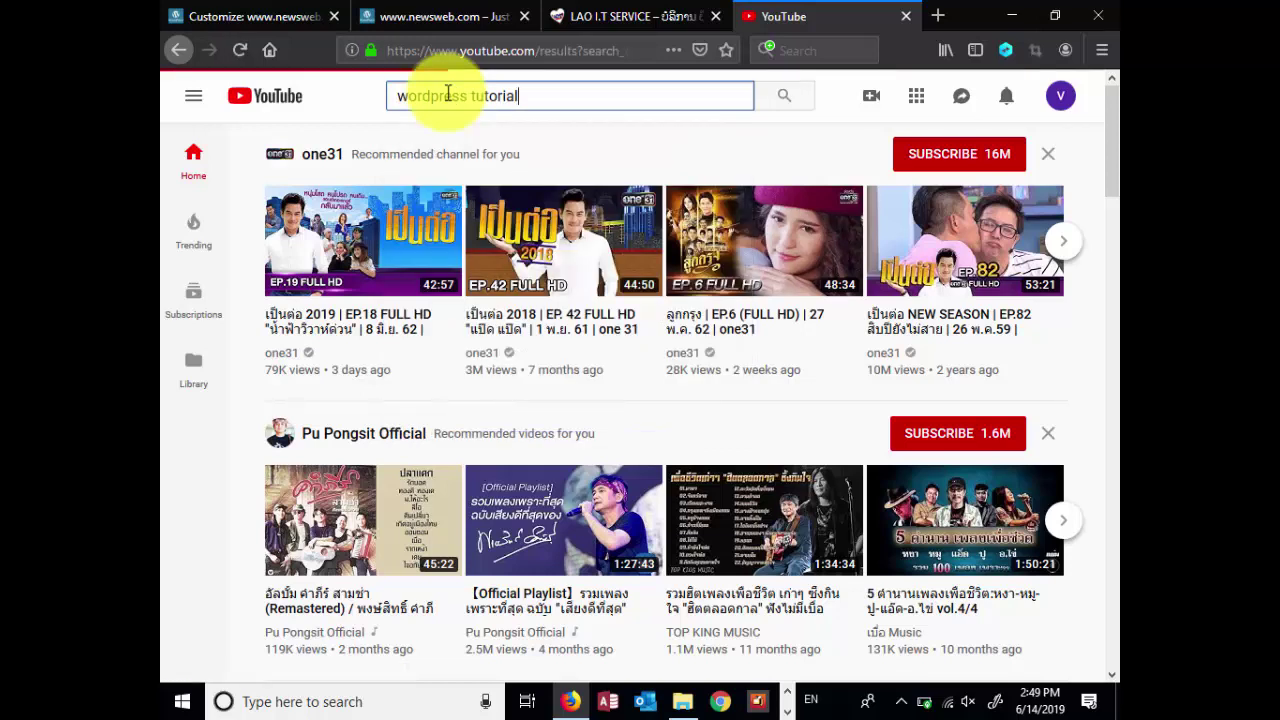
{"action": "key", "text": "Return"}
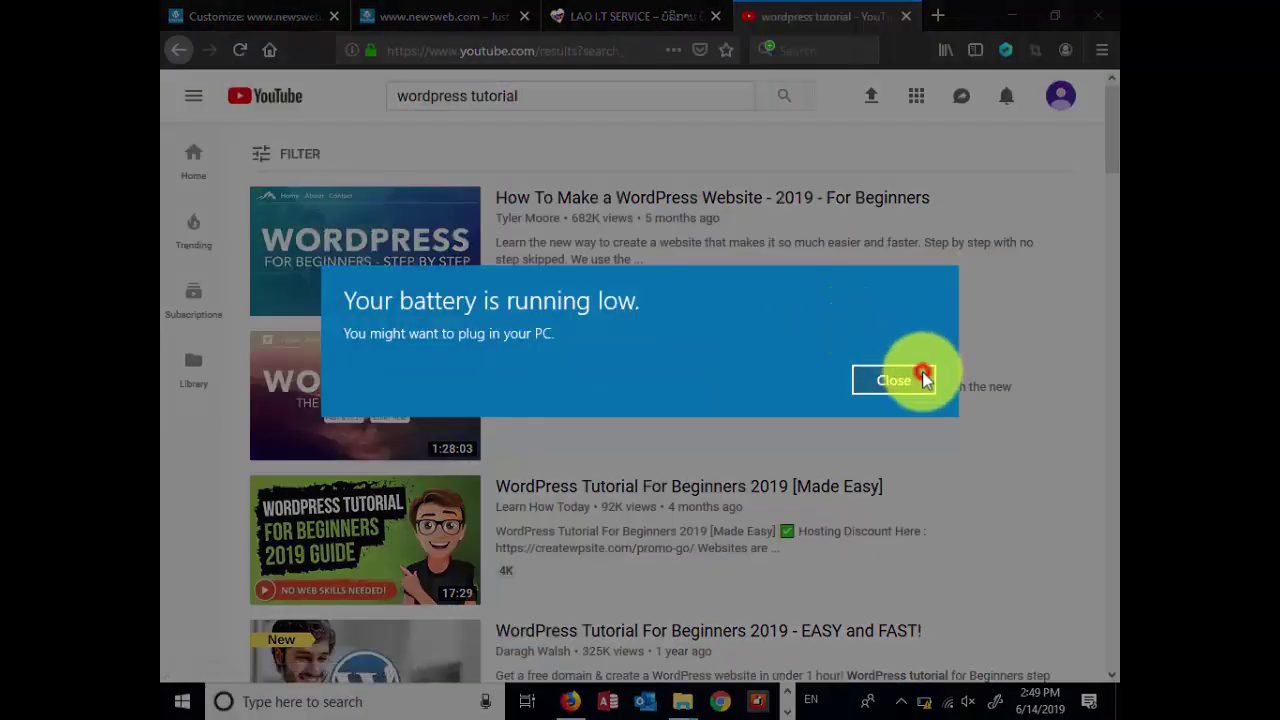
{"action": "left_click", "coordinate": [893, 380]}
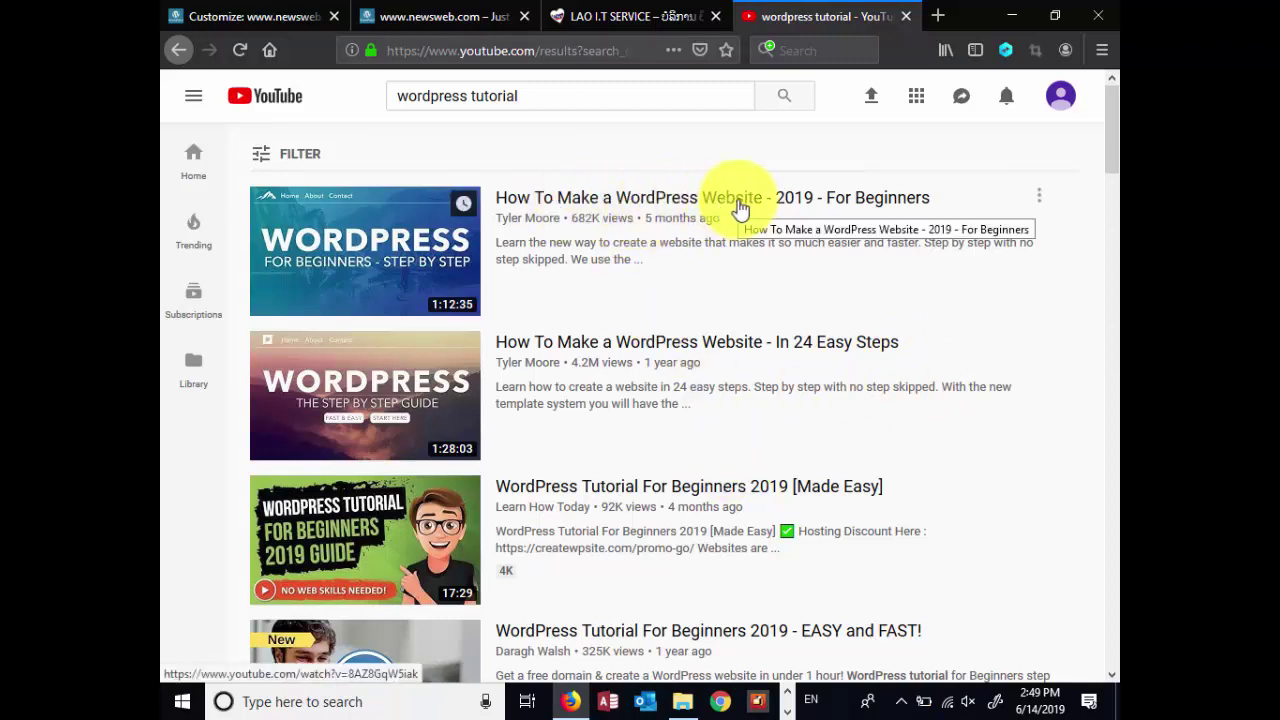
Open the video "How To Make a WordPress Website - 2019 - For Beginners" and bring up its share link
{"action": "left_click", "coordinate": [400, 222]}
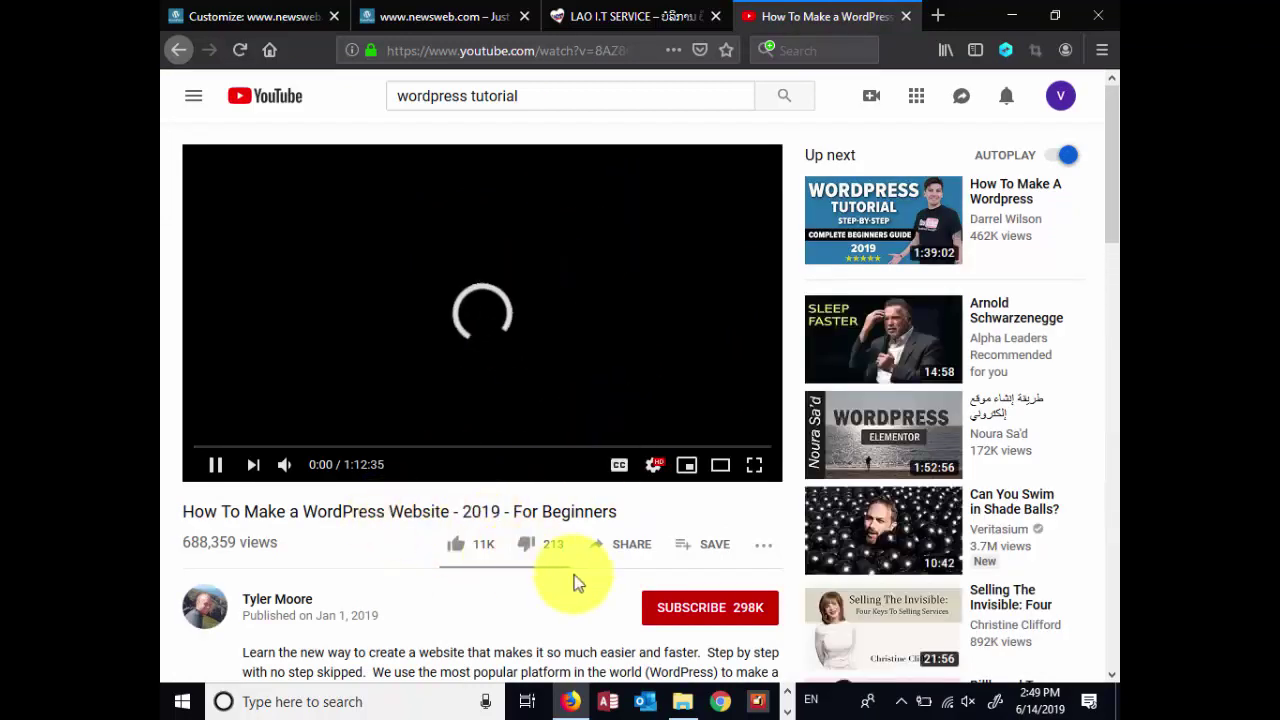
{"action": "scroll", "coordinate": [580, 565], "scroll_direction": "down", "scroll_amount": 2}
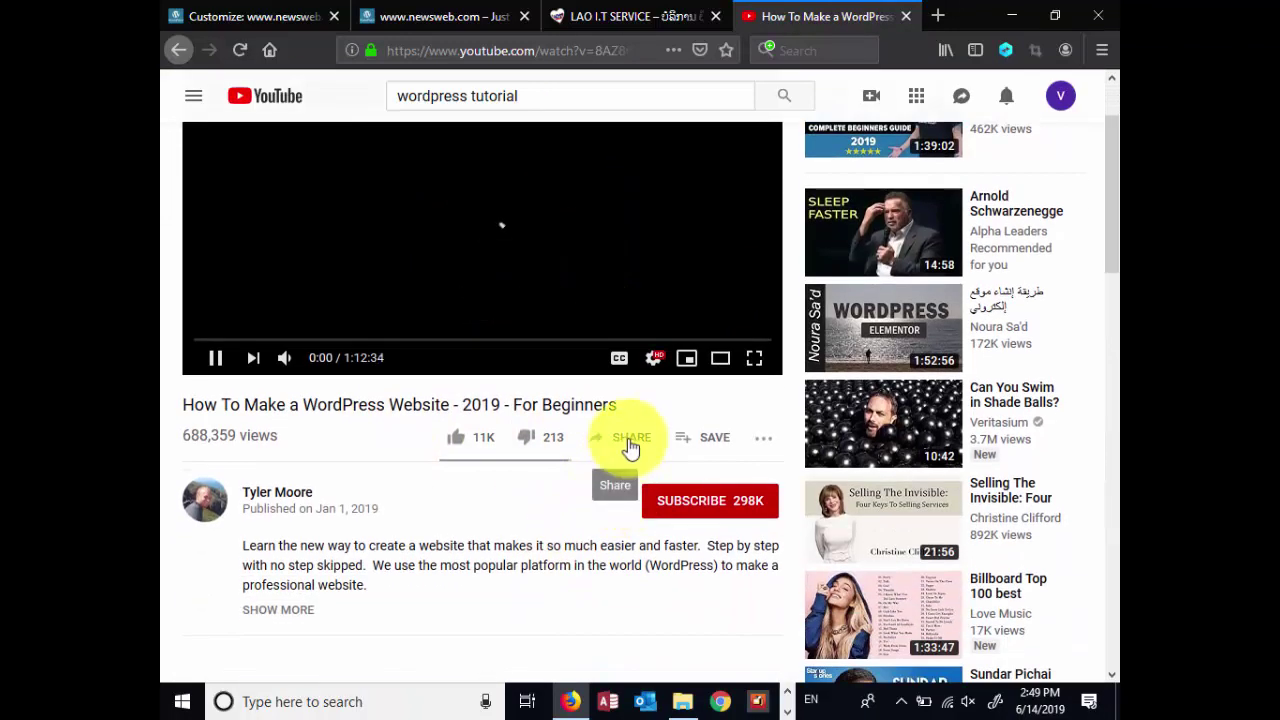
{"action": "scroll", "coordinate": [628, 446], "scroll_direction": "down", "scroll_amount": 2}
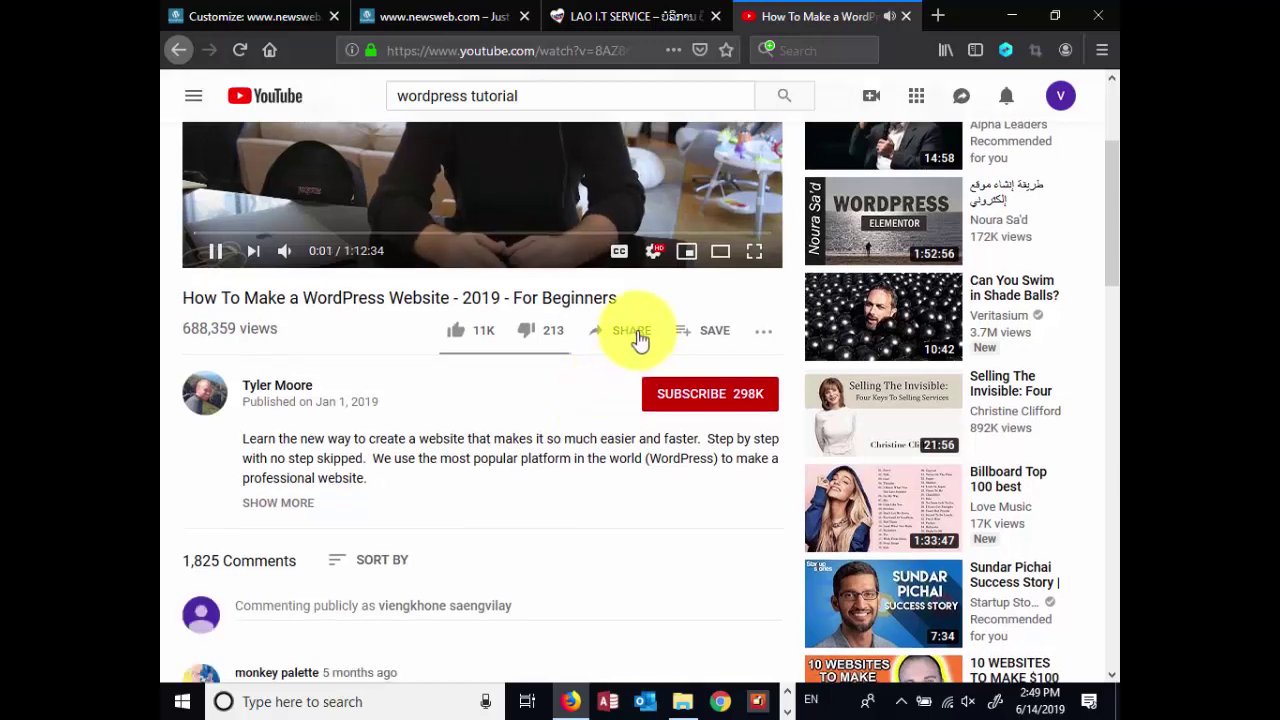
{"action": "left_click", "coordinate": [636, 338]}
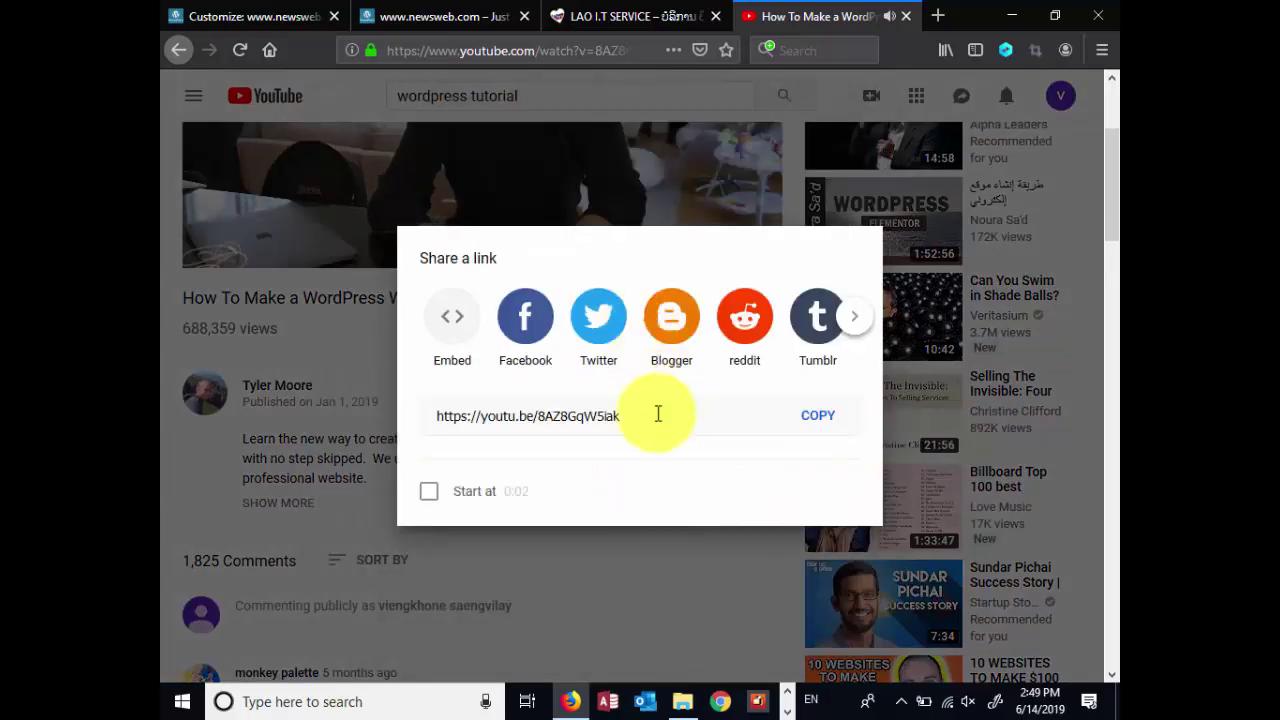
Copy the video's share link and return to the Insert from URL dialog in the customizer tab
{"action": "left_click", "coordinate": [816, 424]}
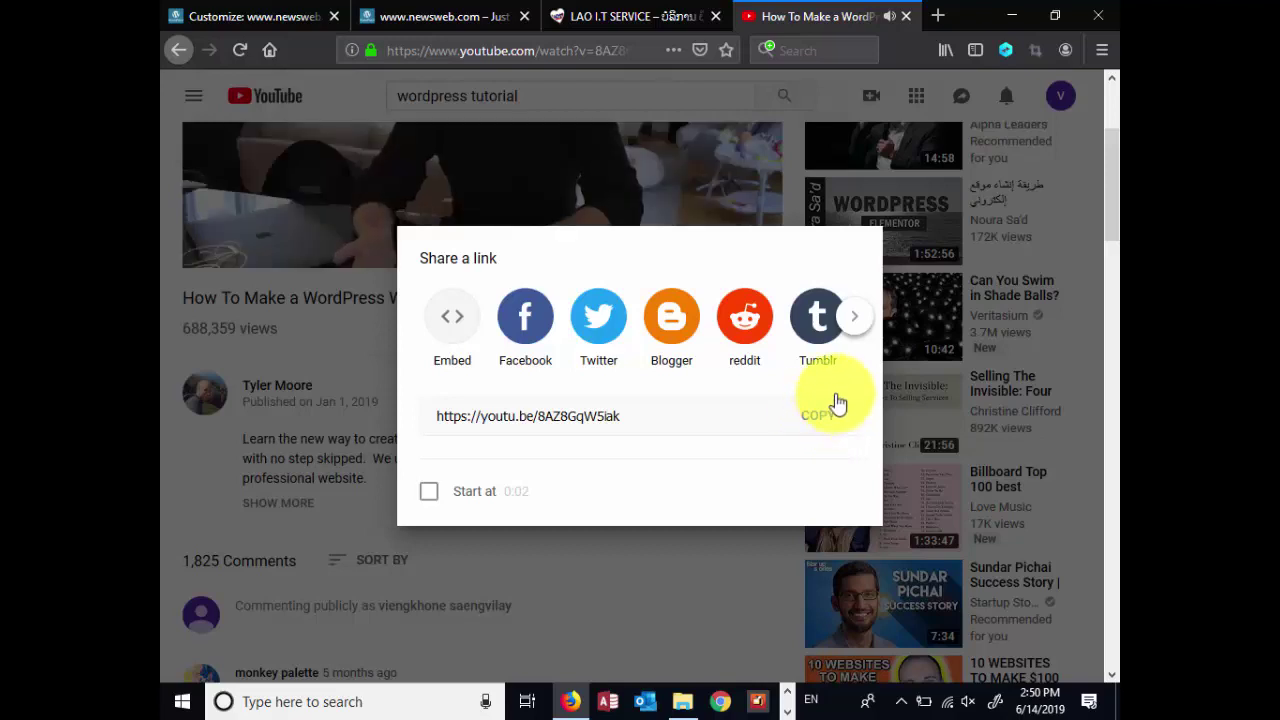
{"action": "left_click", "coordinate": [177, 334]}
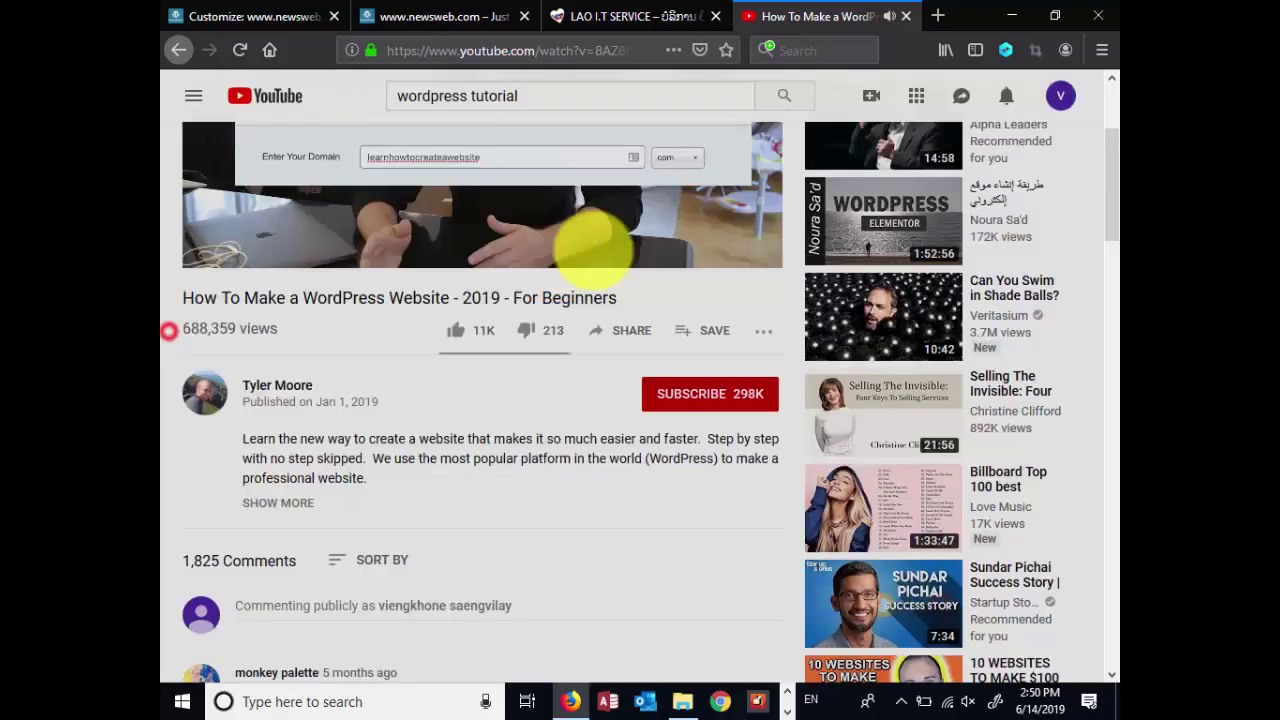
{"action": "left_click", "coordinate": [633, 334]}
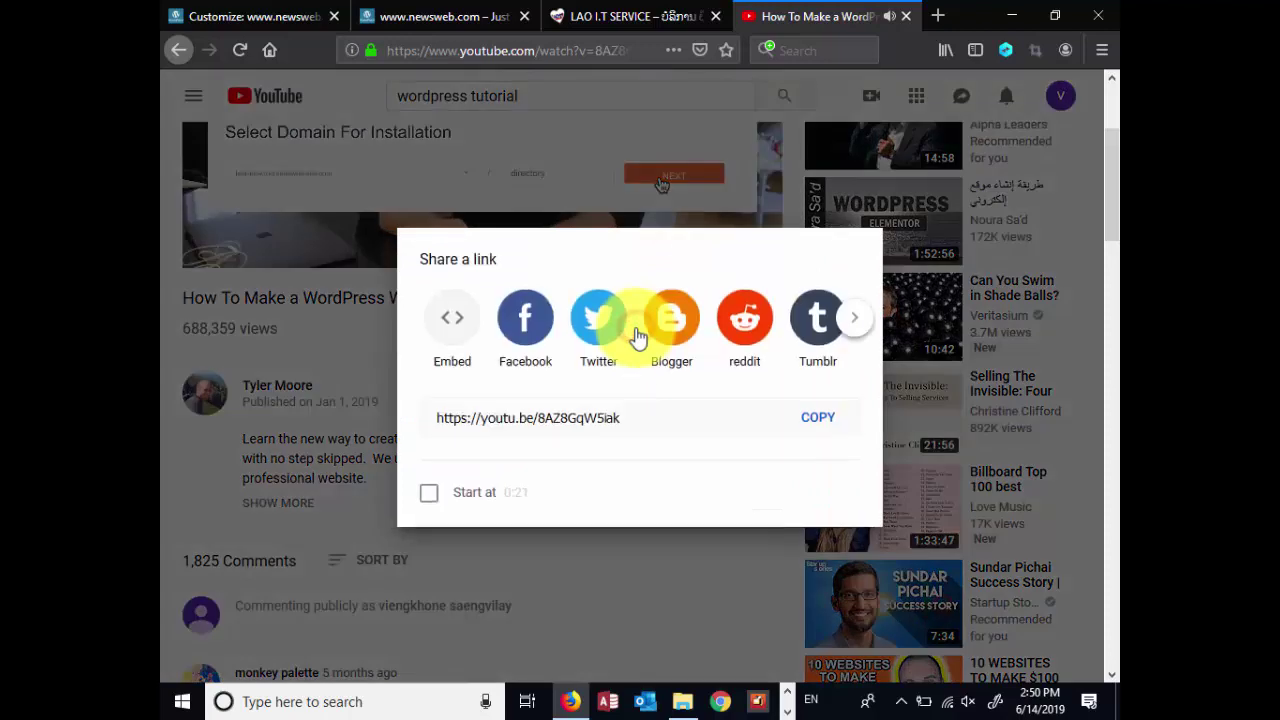
{"action": "left_click", "coordinate": [818, 418]}
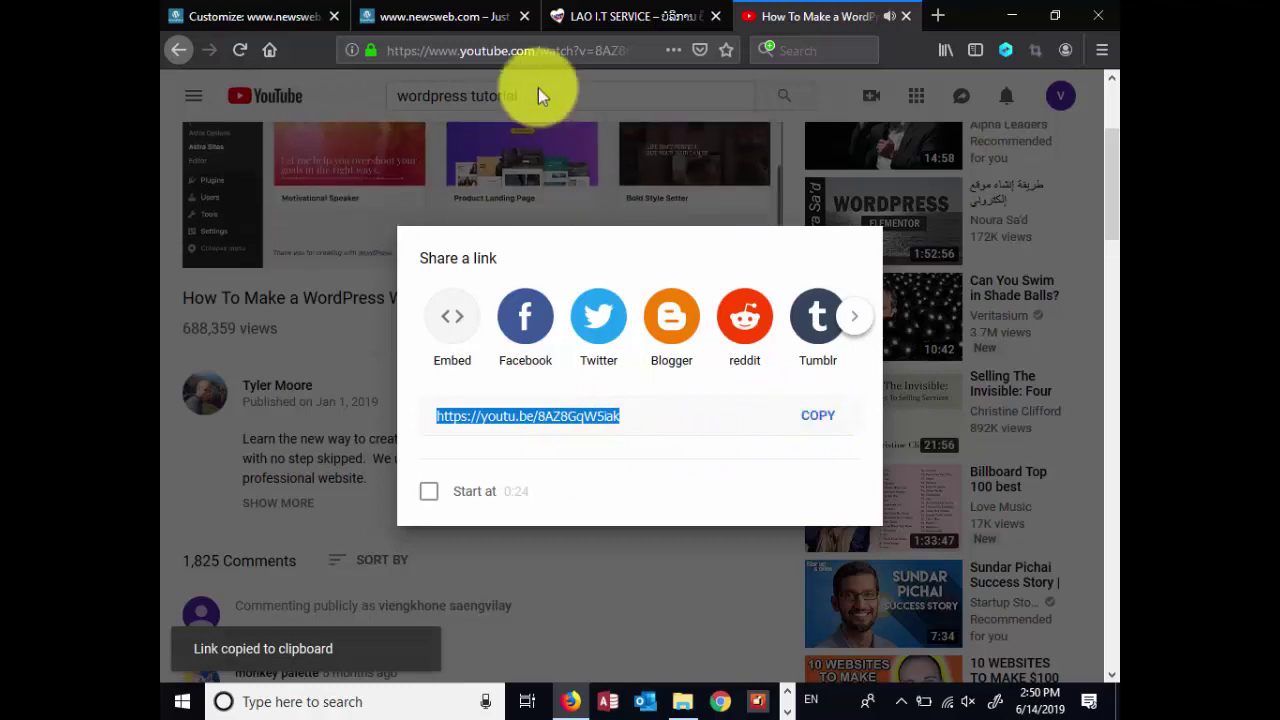
{"action": "left_click", "coordinate": [280, 20]}
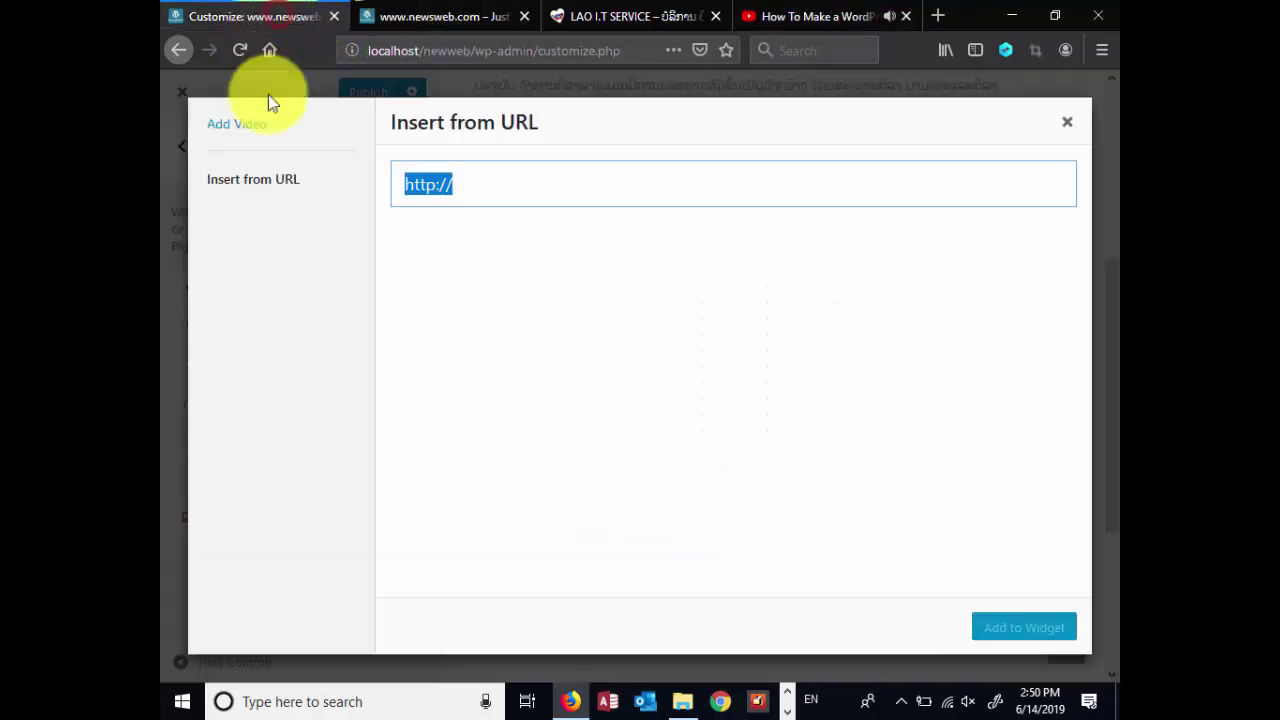
Replace the placeholder address with the copied YouTube link and add the video to the widget
{"action": "left_click", "coordinate": [489, 180]}
{"action": "left_click_drag", "start_coordinate": [505, 182], "coordinate": [405, 186]}
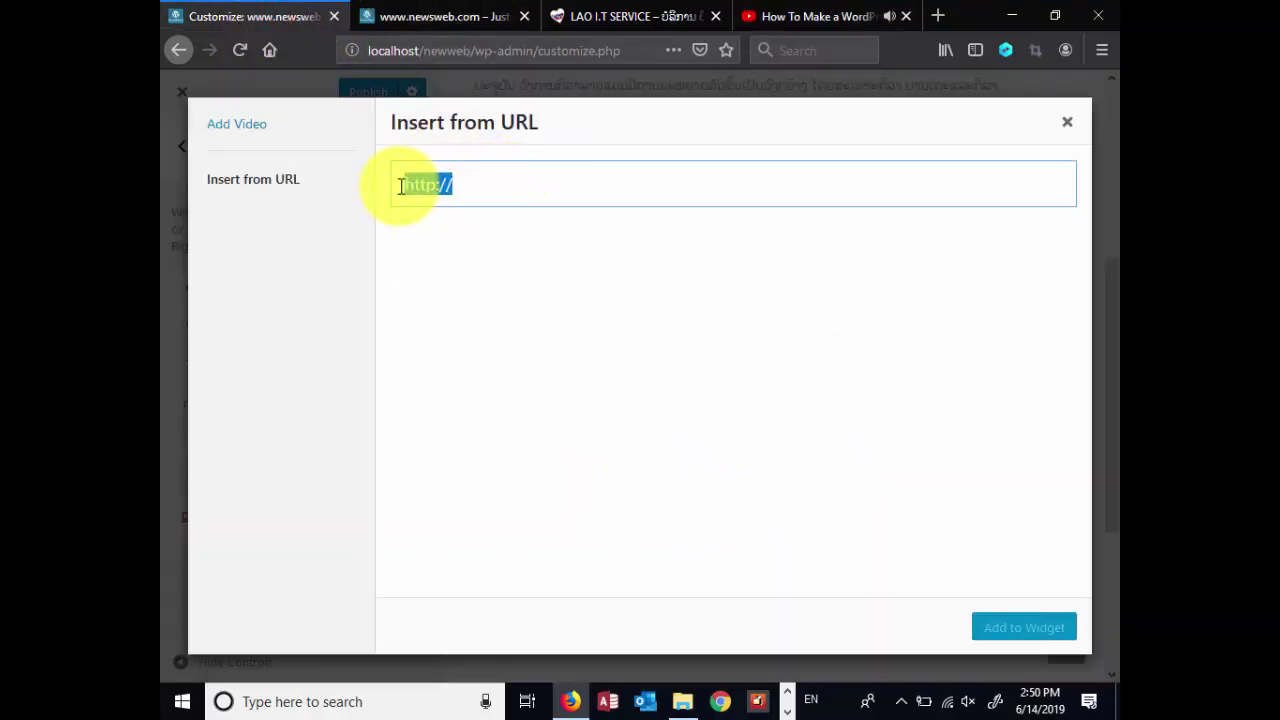
{"action": "key", "text": "BackSpace"}
{"action": "right_click", "coordinate": [443, 186]}
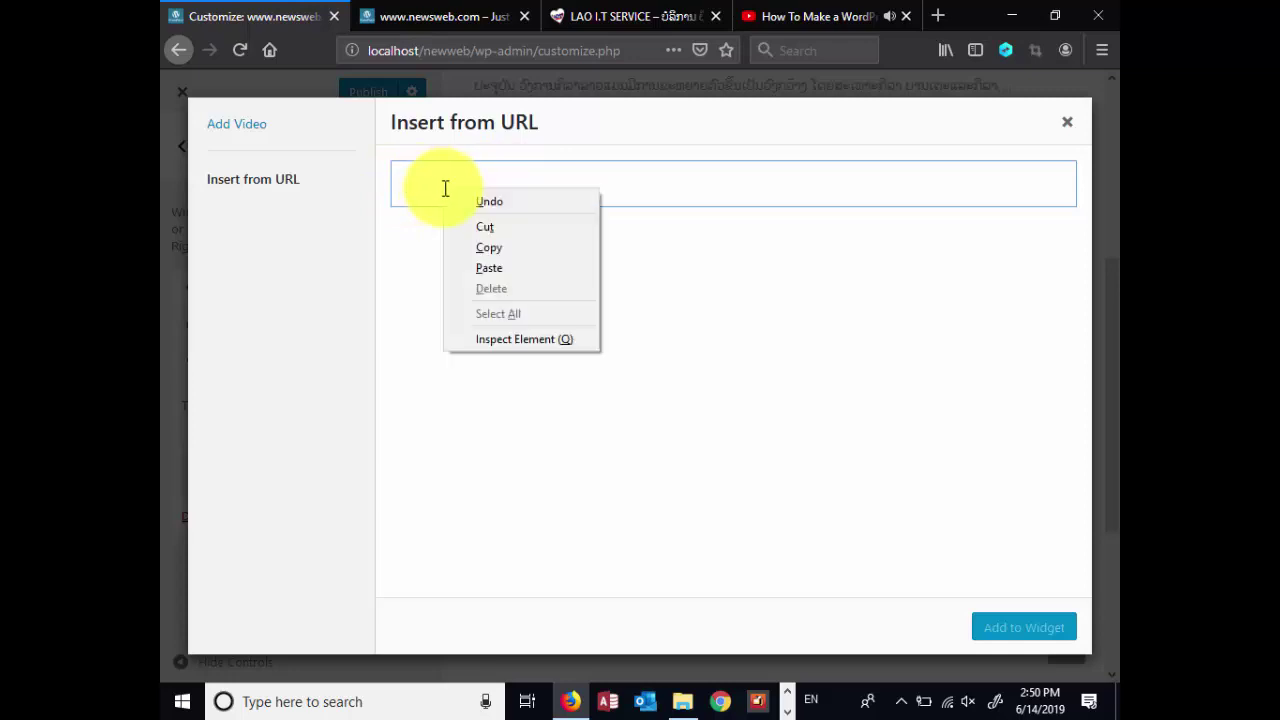
{"action": "left_click", "coordinate": [480, 266]}
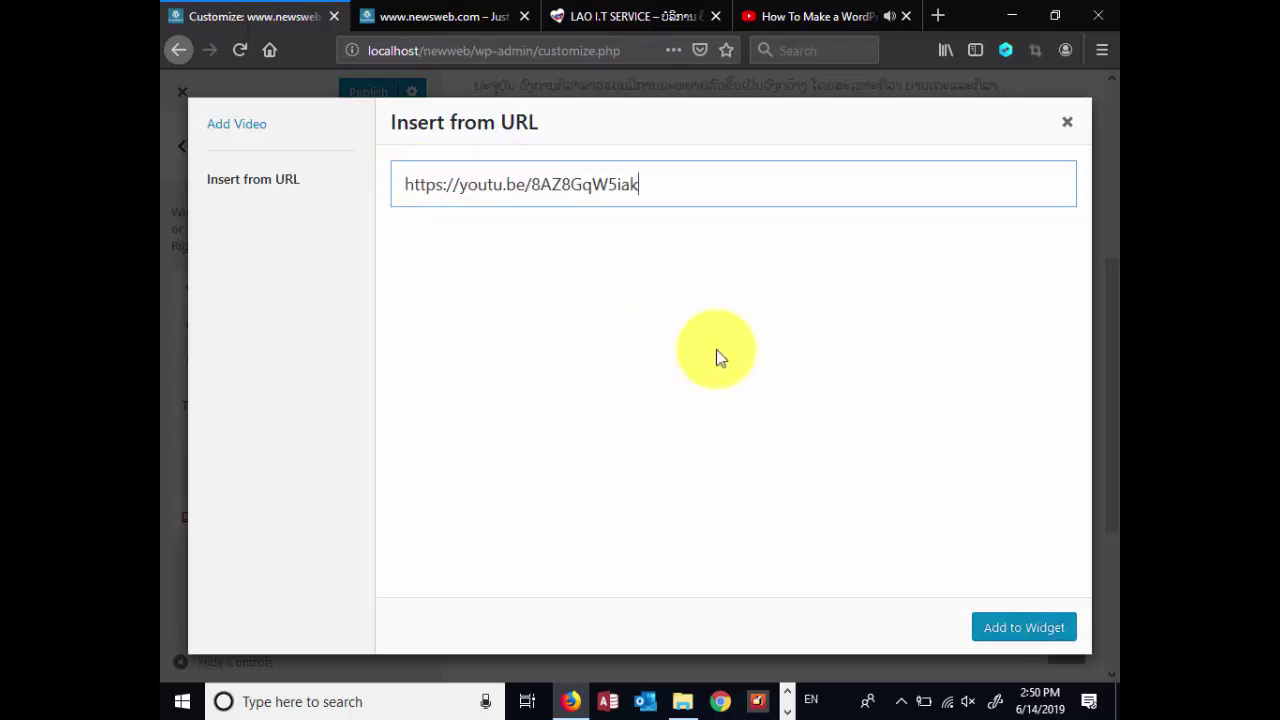
{"action": "left_click", "coordinate": [1020, 630]}
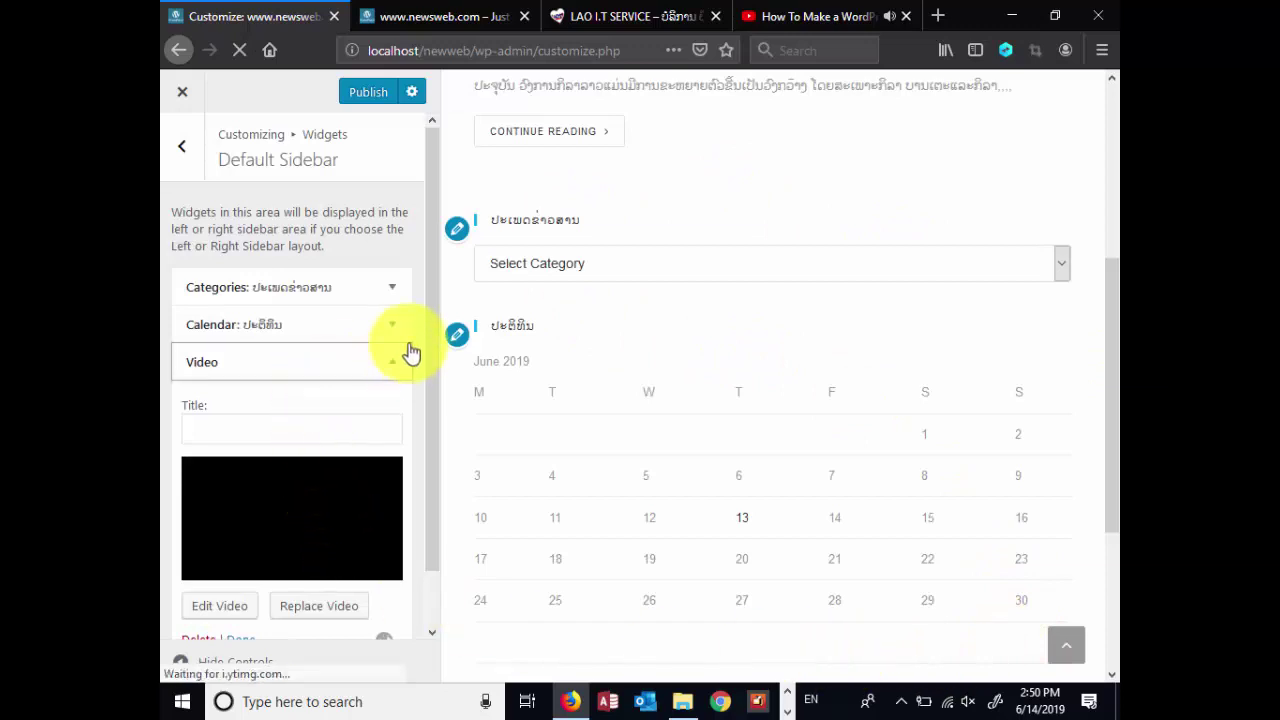
Title the Video widget "ການເລີ່ມຕົ້ນເຮັດເວັບດ້ວຍ WORDPRESS" and publish the changes
{"action": "left_click_drag", "start_coordinate": [428, 316], "coordinate": [428, 341]}
{"action": "left_click", "coordinate": [215, 392]}
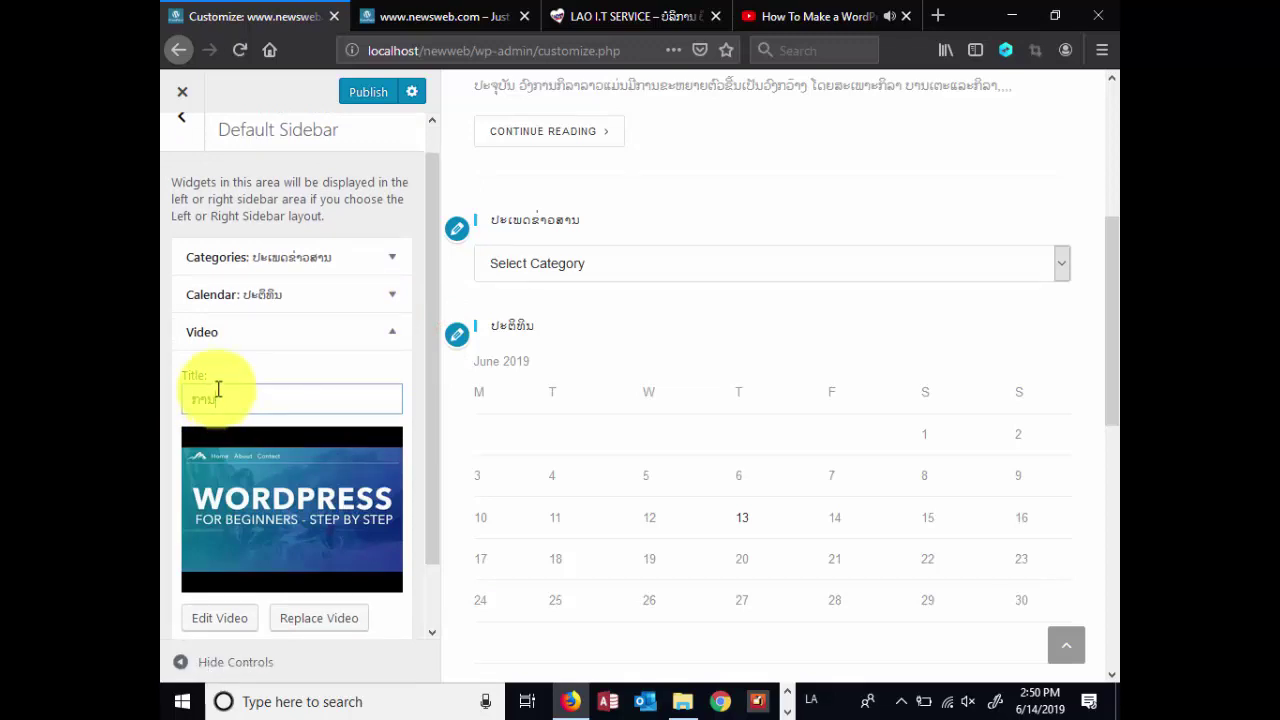
{"action": "type", "text": "ການເລີ່ມ"}
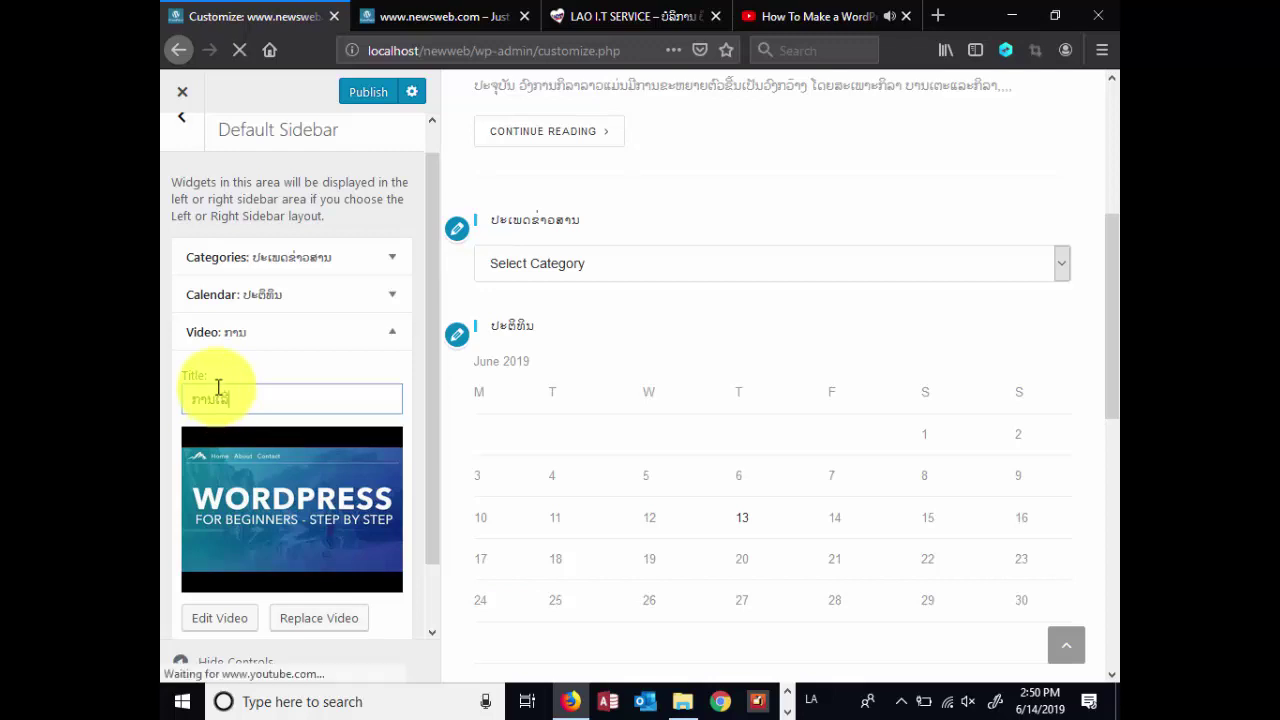
{"action": "type", "text": "ຕົ້ນ"}
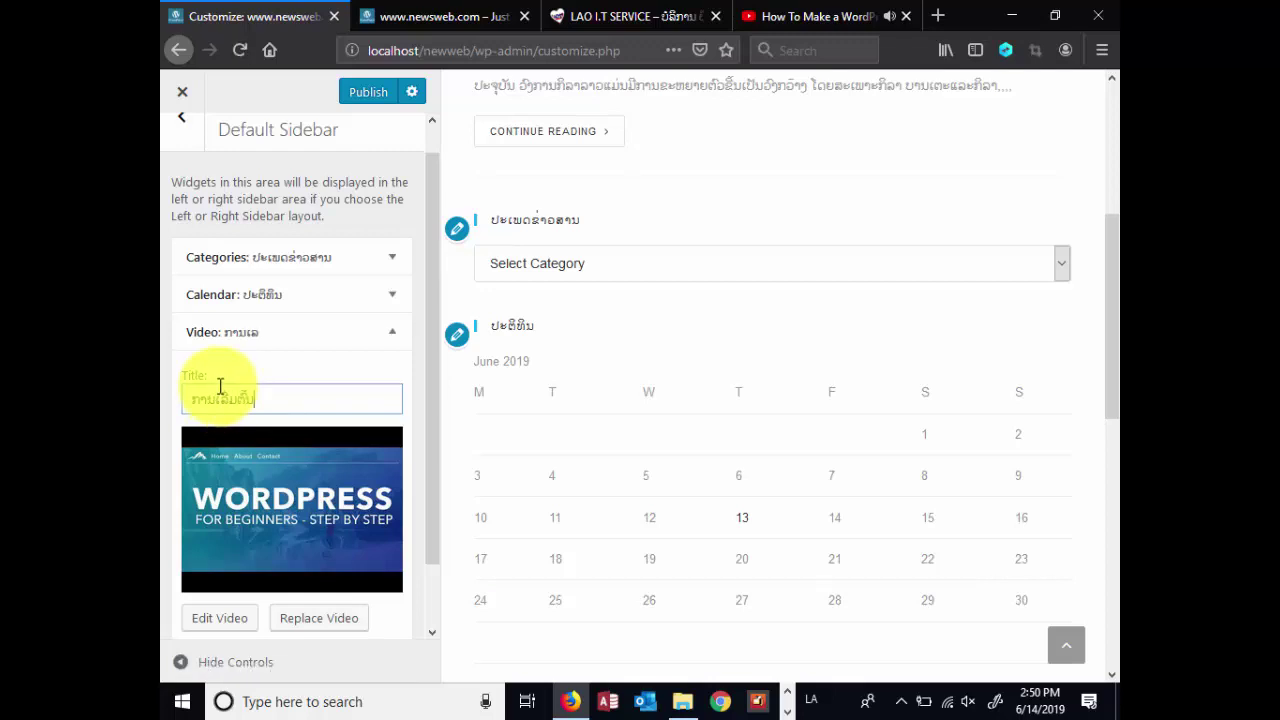
{"action": "type", "text": "ໃ"}
{"action": "key", "text": "BackSpace"}
{"action": "type", "text": "ເຮ"}
{"action": "type", "text": "ັດເວັບດ"}
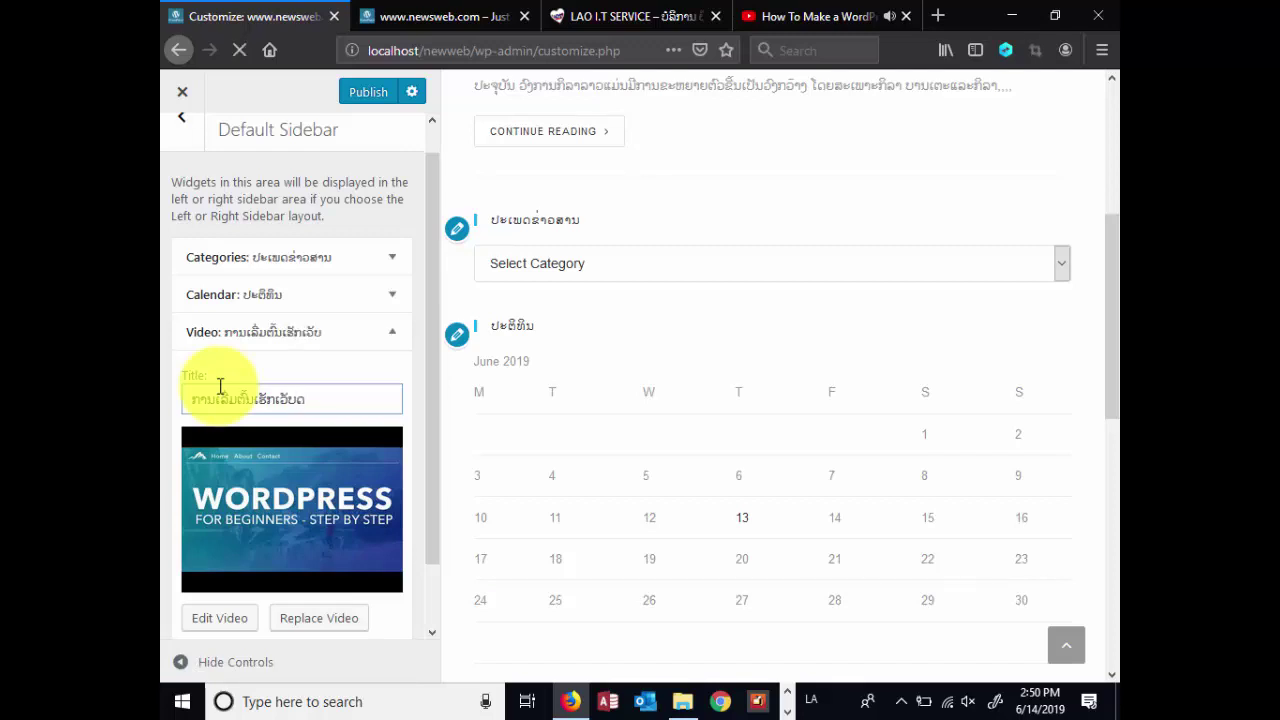
{"action": "type", "text": "້ວຍ"}
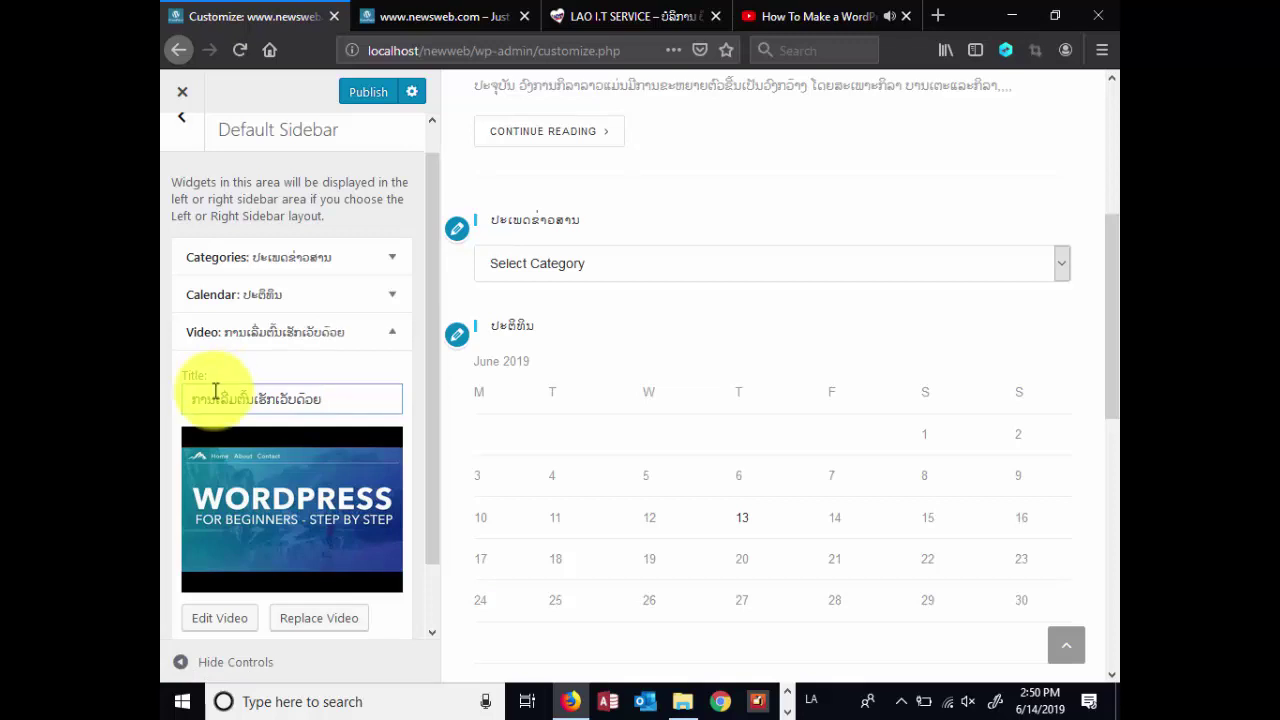
{"action": "type", "text": " W"}
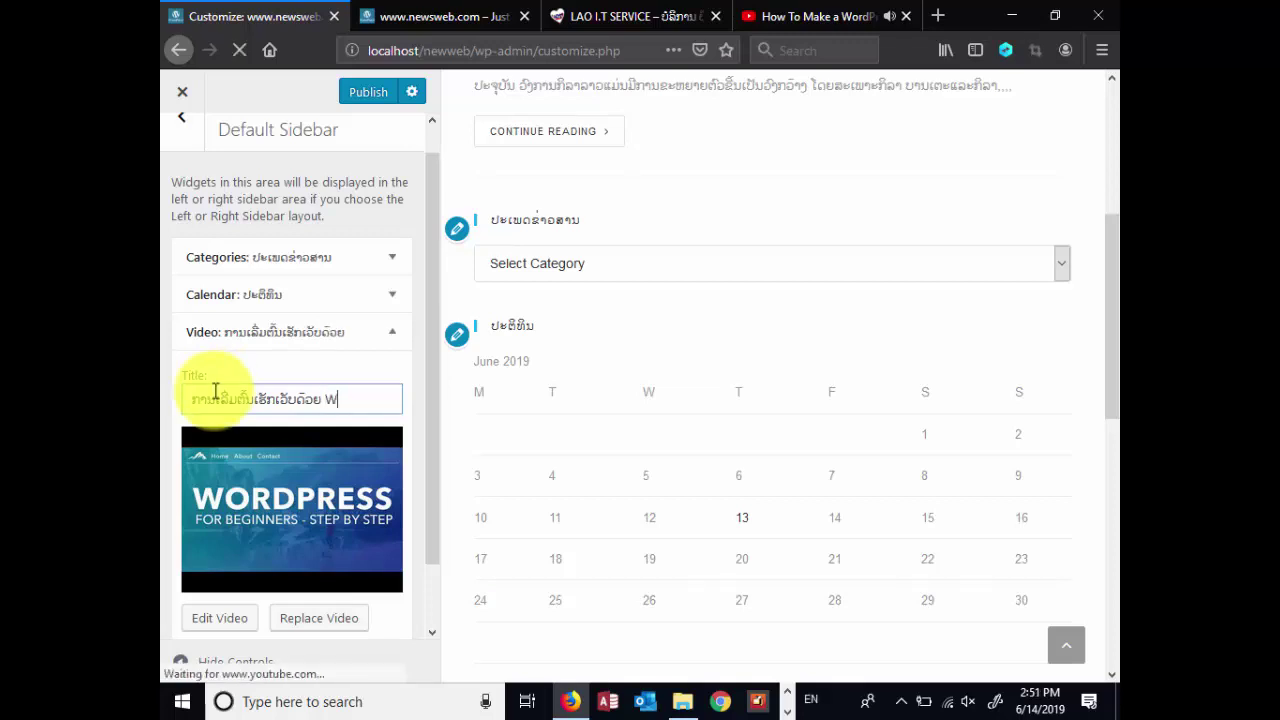
{"action": "type", "text": "ORDP"}
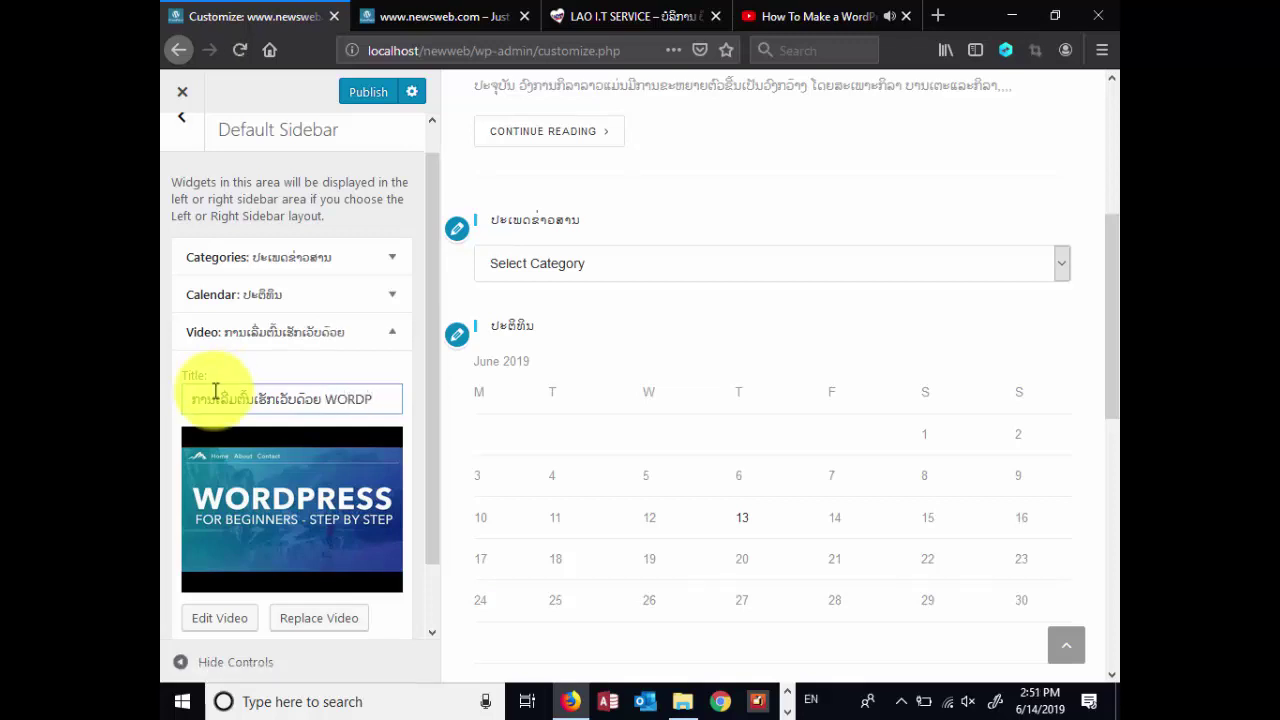
{"action": "type", "text": "RESS"}
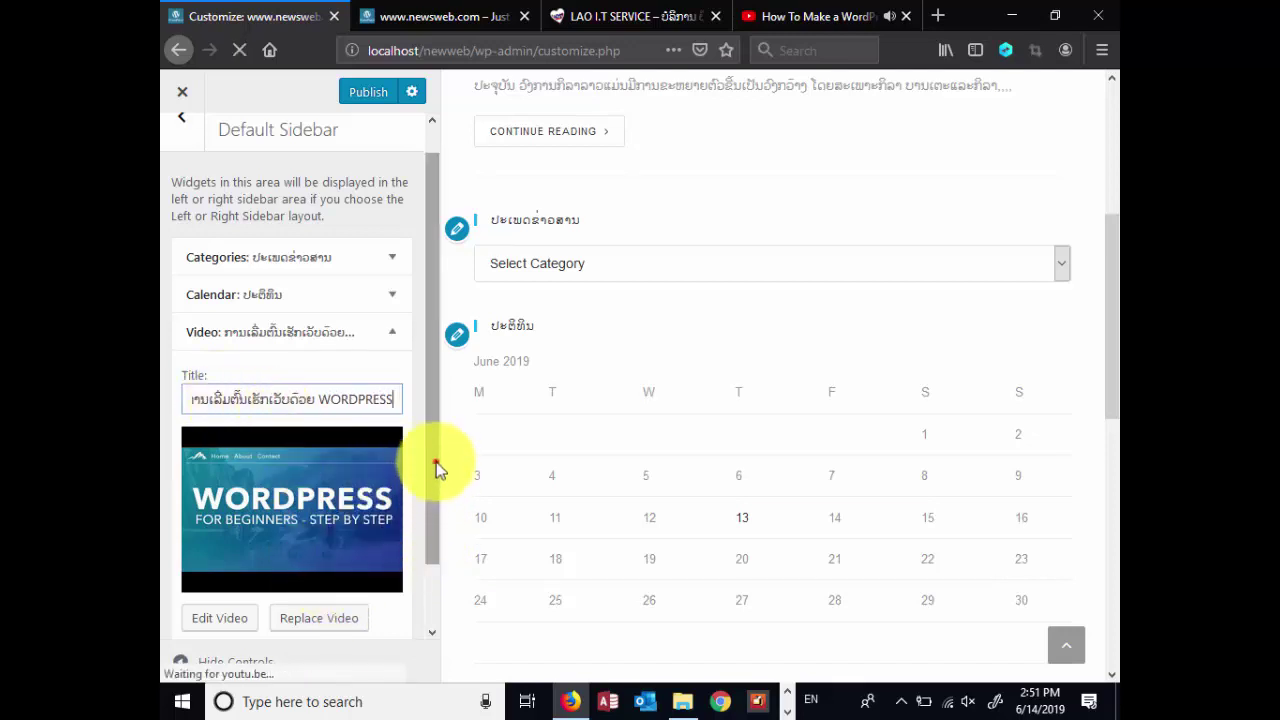
{"action": "left_click_drag", "start_coordinate": [437, 470], "coordinate": [443, 557]}
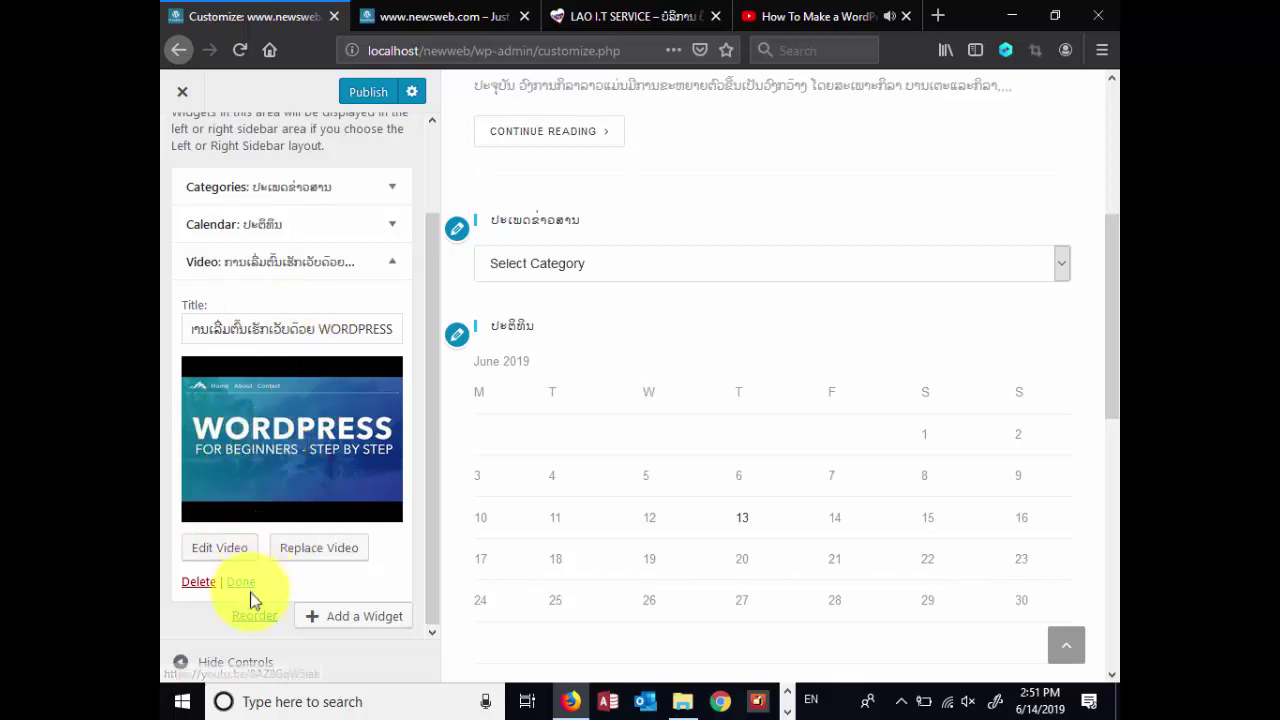
{"action": "left_click", "coordinate": [368, 100]}
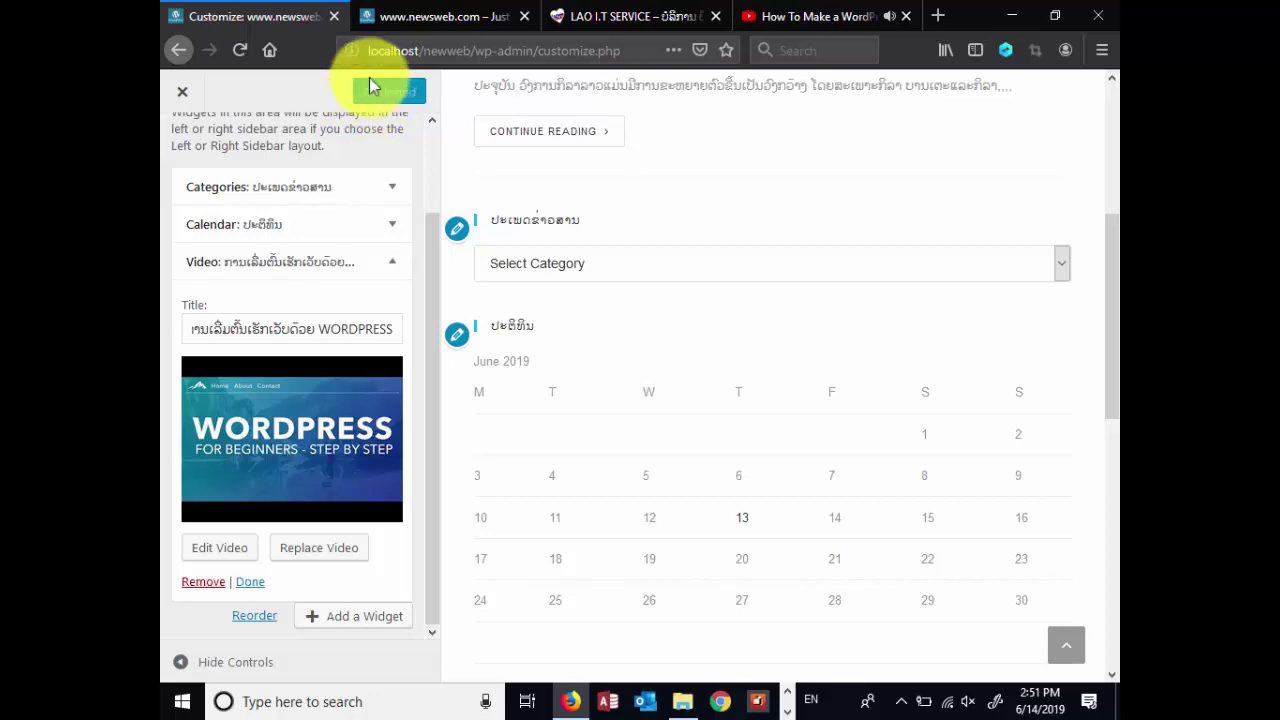
Reload the live site, play the embedded video in the sidebar, and look over the sidebar widgets
{"action": "left_click", "coordinate": [440, 13]}
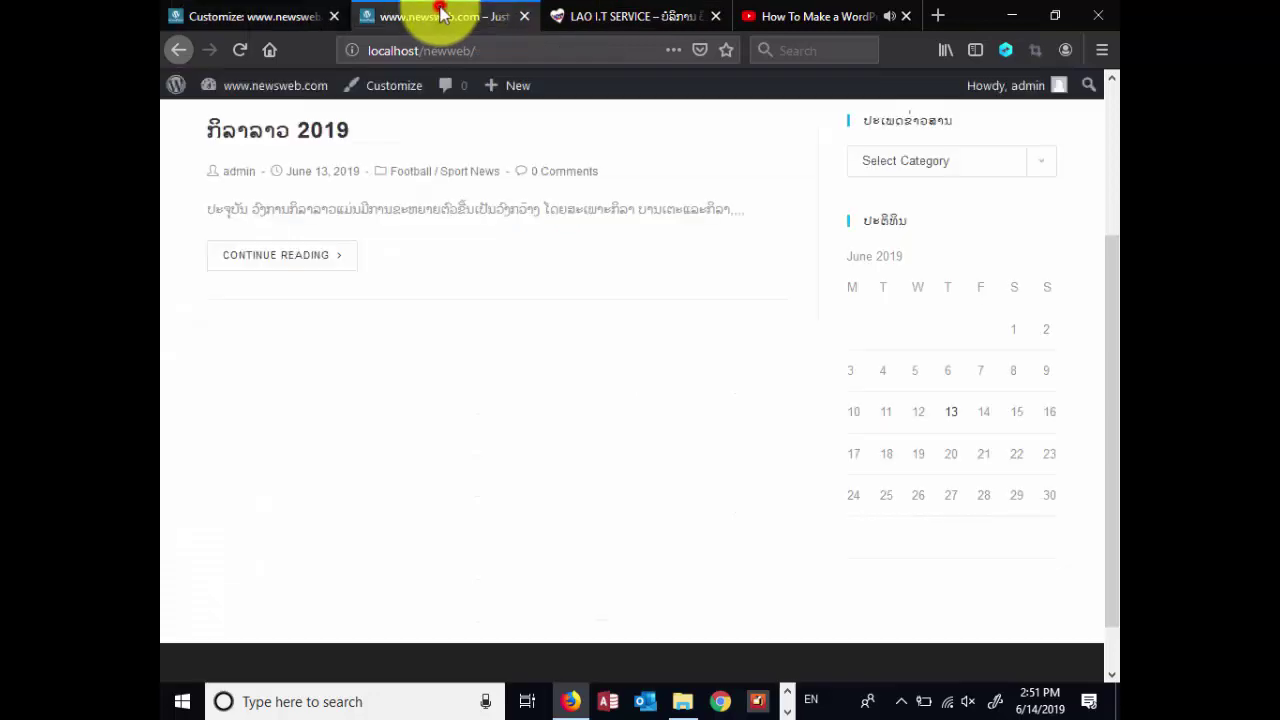
{"action": "left_click", "coordinate": [240, 50]}
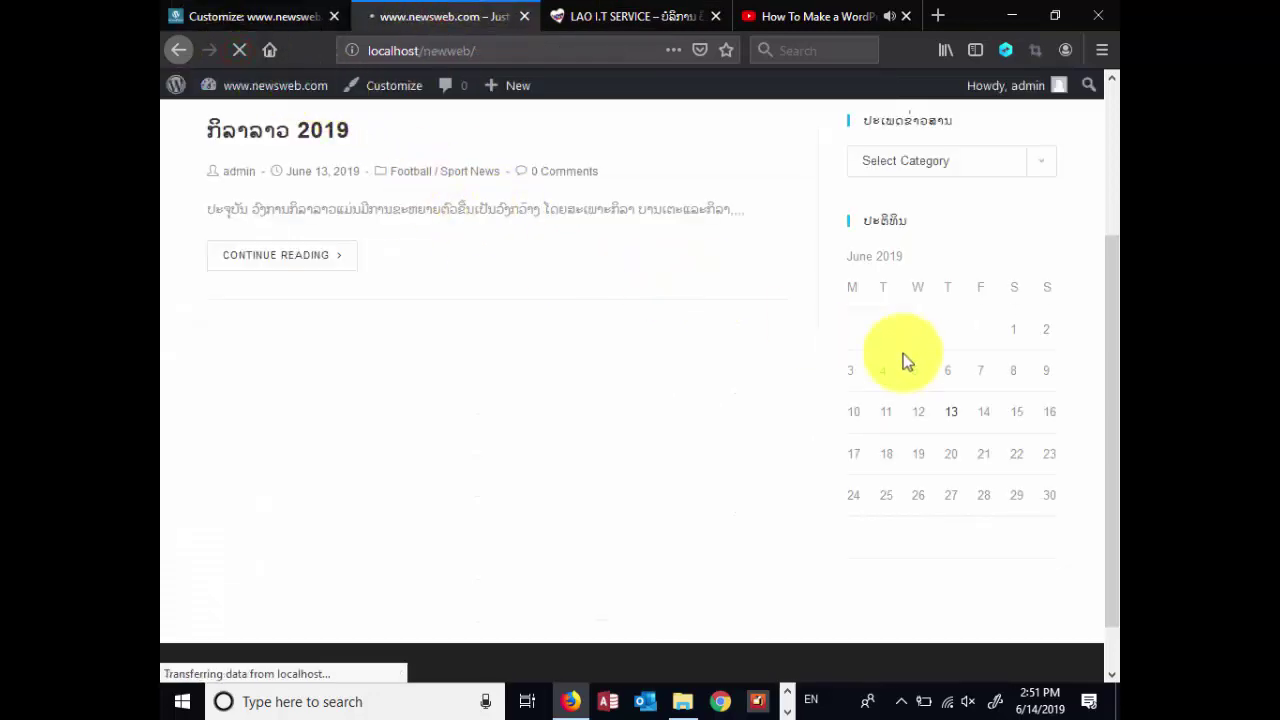
{"action": "left_click_drag", "start_coordinate": [1110, 270], "coordinate": [1110, 400]}
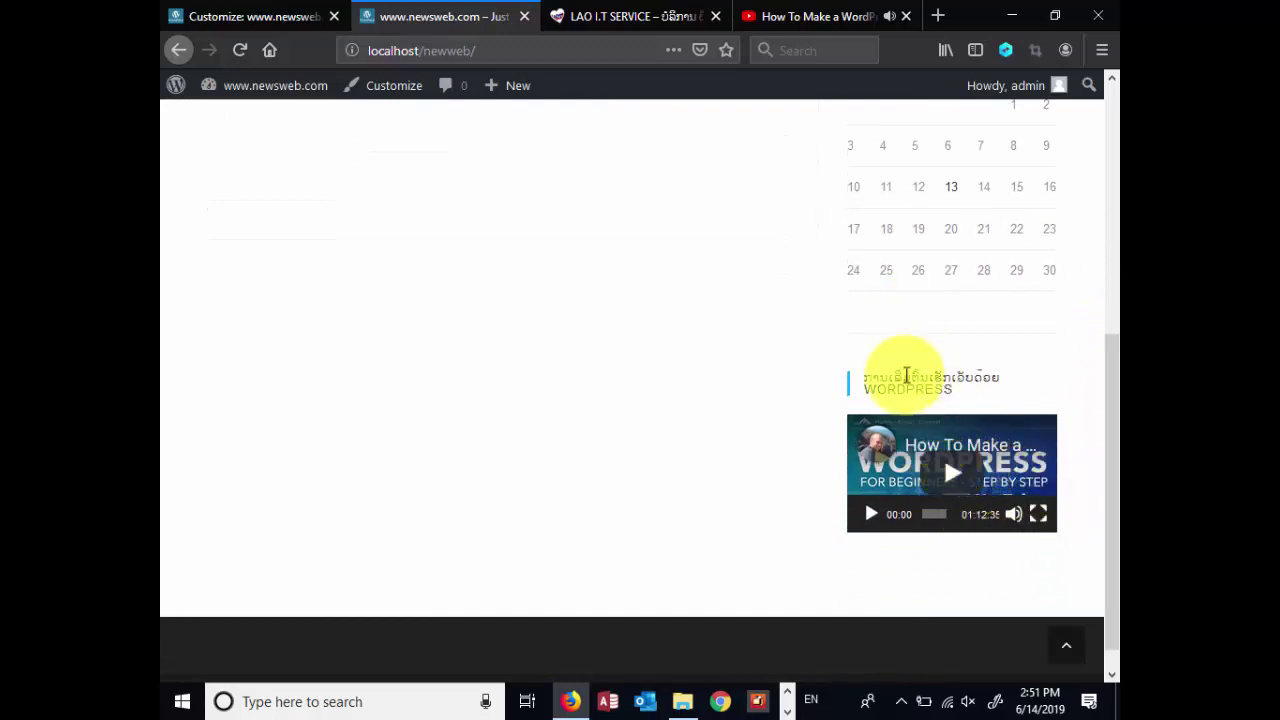
{"action": "left_click", "coordinate": [951, 470]}
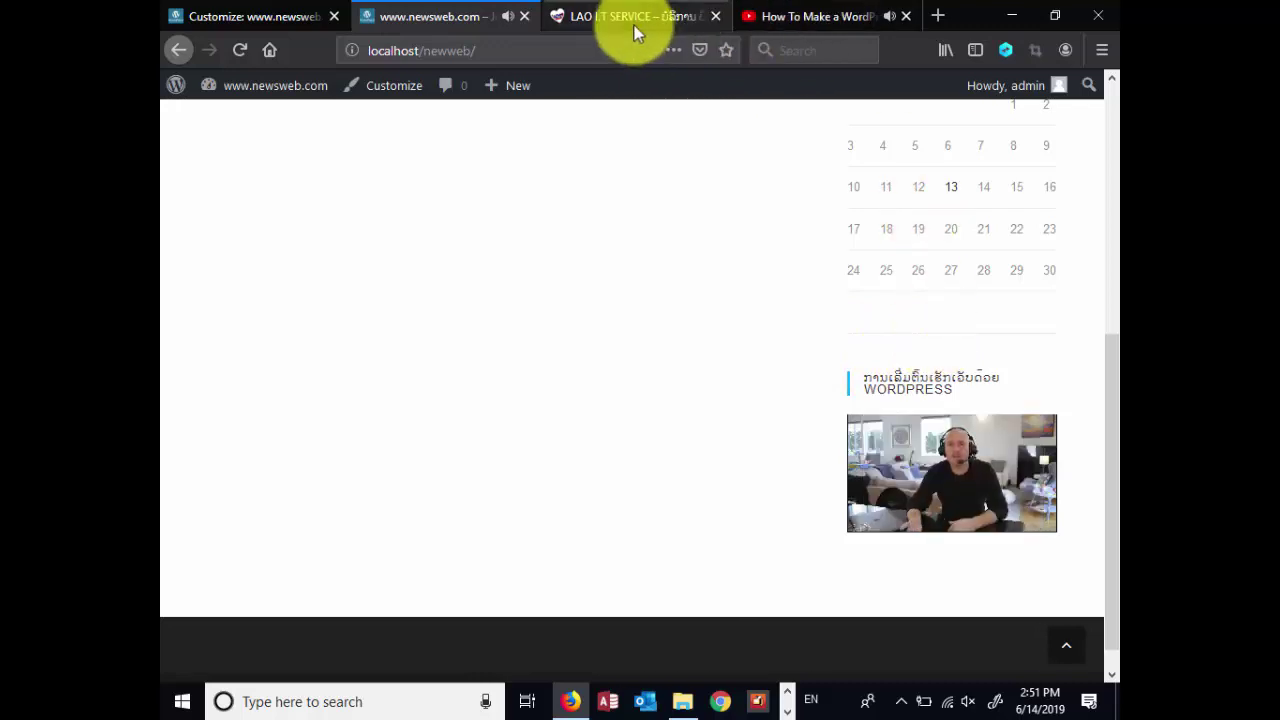
{"action": "left_click", "coordinate": [418, 17]}
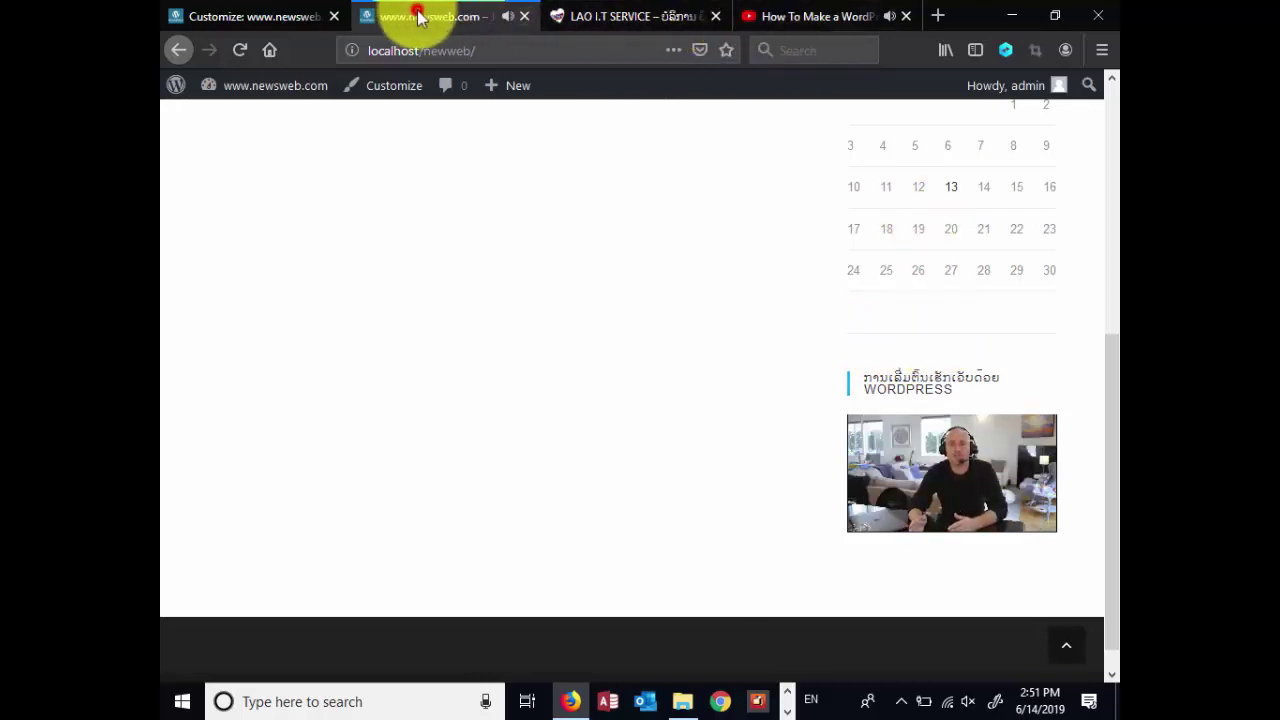
{"action": "scroll", "coordinate": [997, 506], "scroll_direction": "up", "scroll_amount": 2}
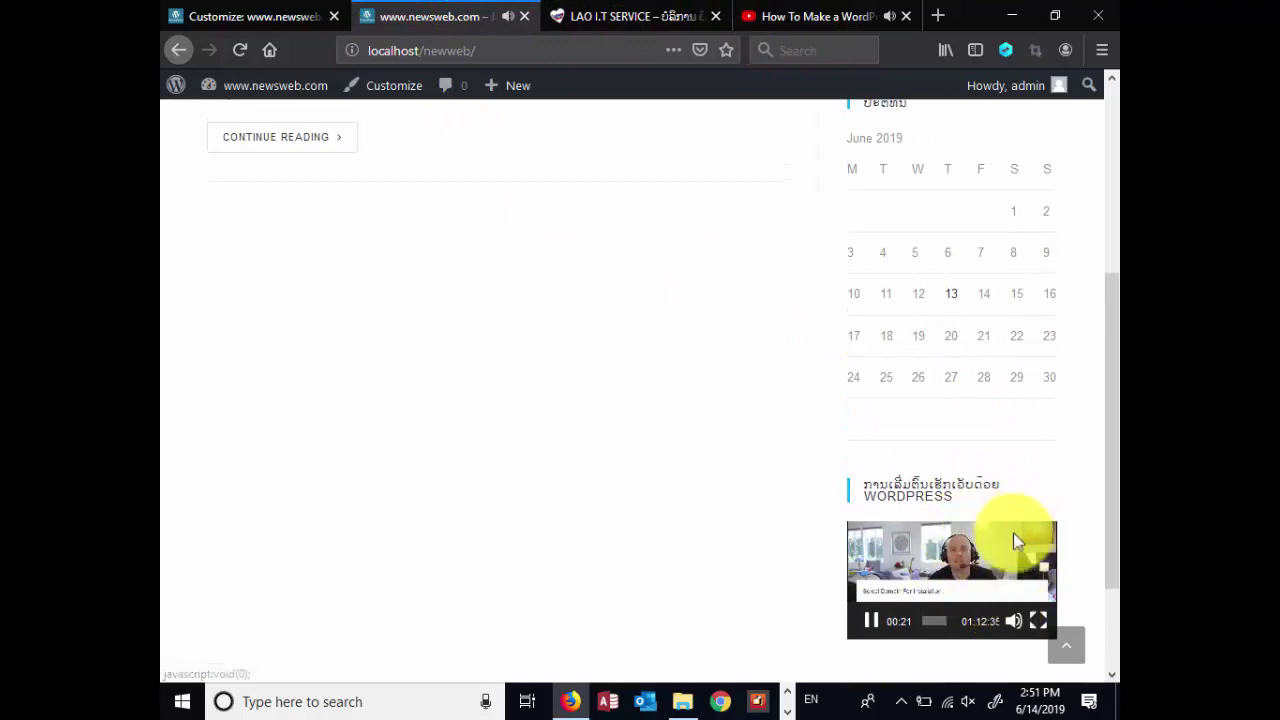
{"action": "scroll", "coordinate": [1007, 290], "scroll_direction": "up", "scroll_amount": 3}
{"action": "scroll", "coordinate": [971, 277], "scroll_direction": "down", "scroll_amount": 4}
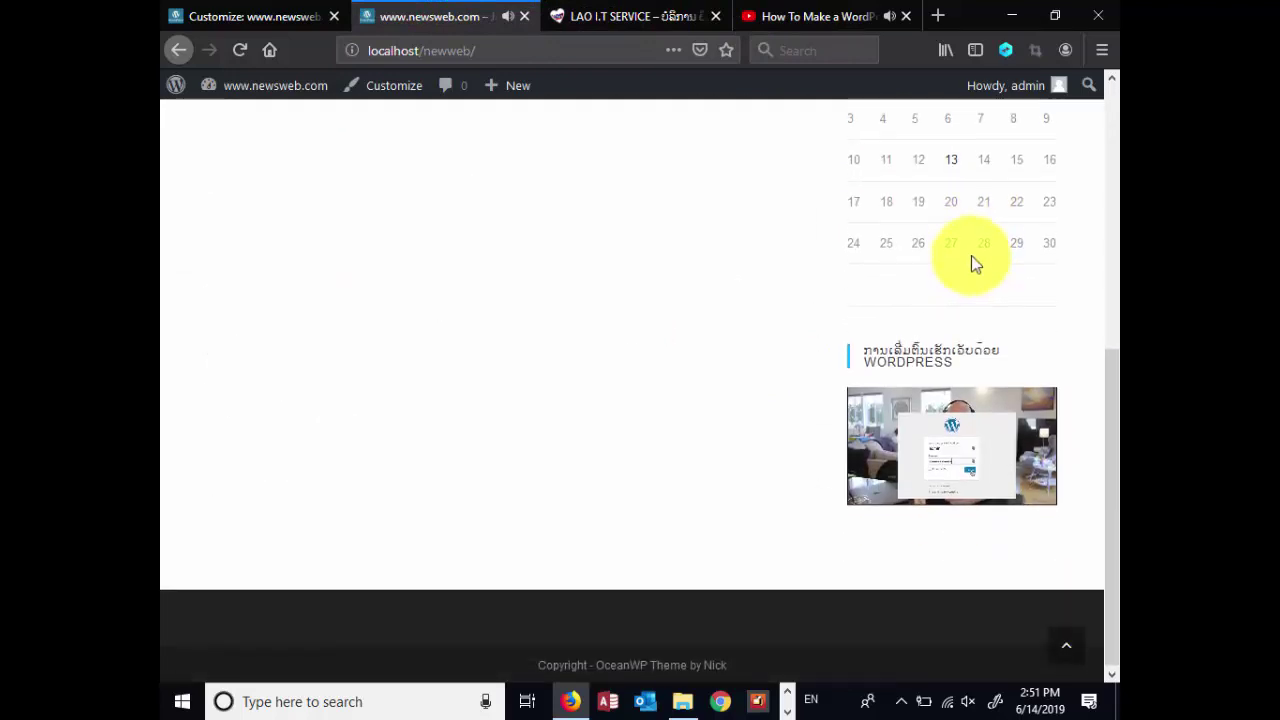
{"action": "scroll", "coordinate": [971, 262], "scroll_direction": "up", "scroll_amount": 3}
Collapse the Video widget in the customizer, return to the widget areas list, and inspect the live site's footer
{"action": "left_click", "coordinate": [250, 16]}
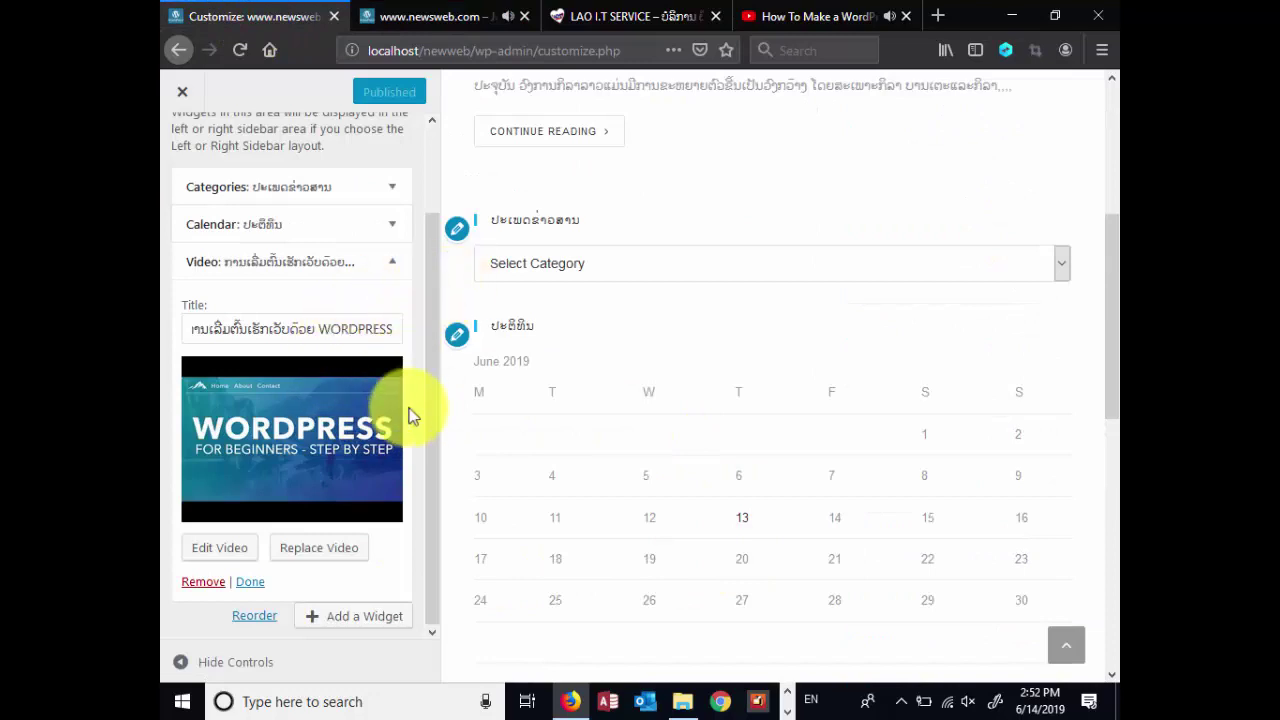
{"action": "left_click", "coordinate": [393, 268]}
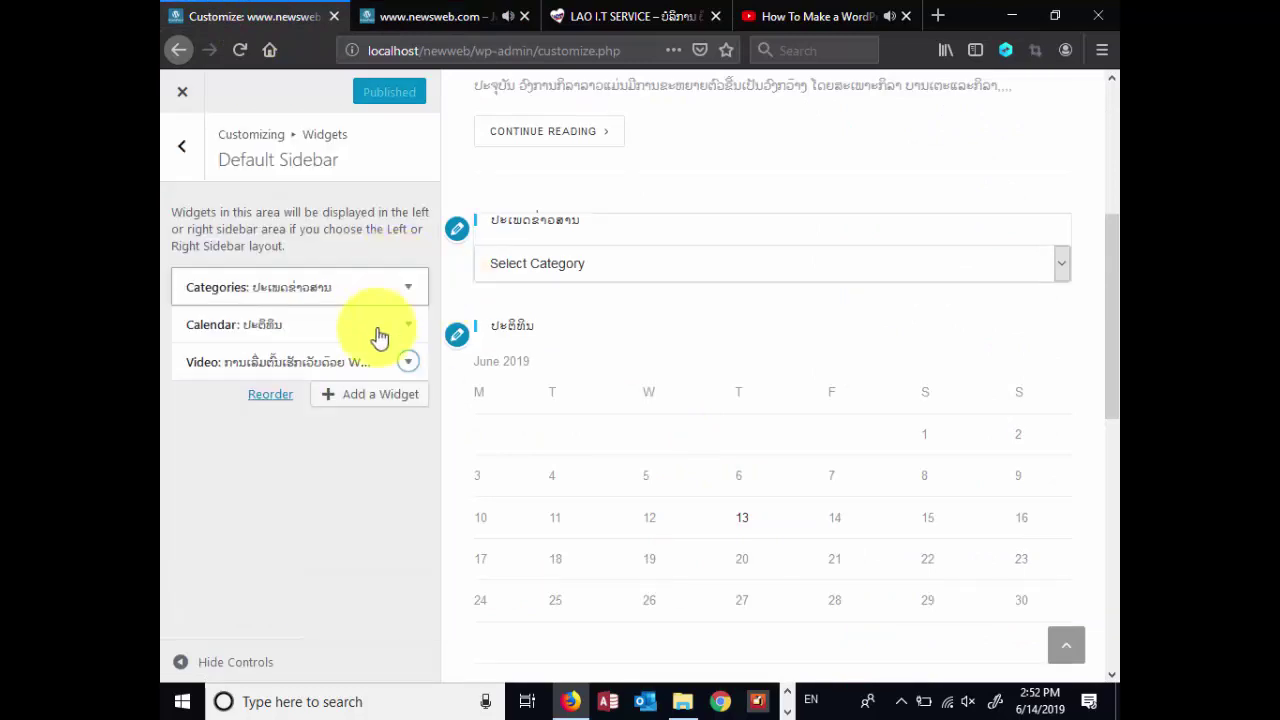
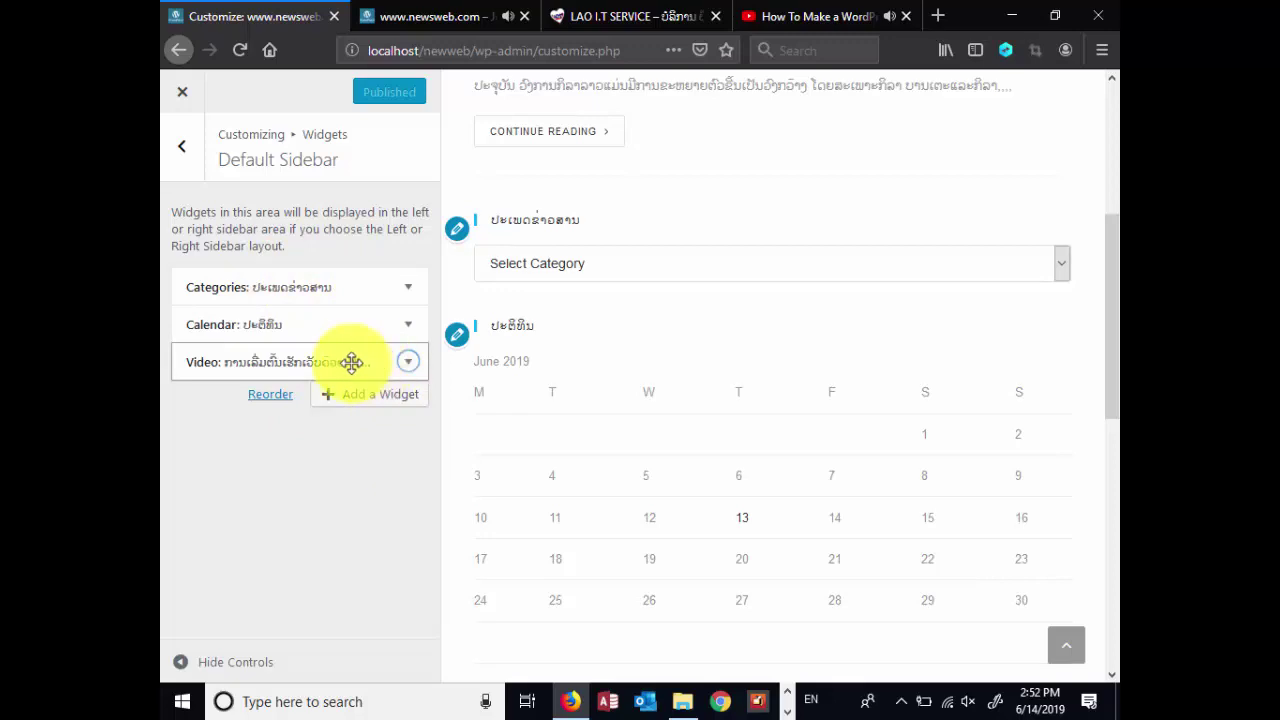
{"action": "left_click", "coordinate": [182, 150]}
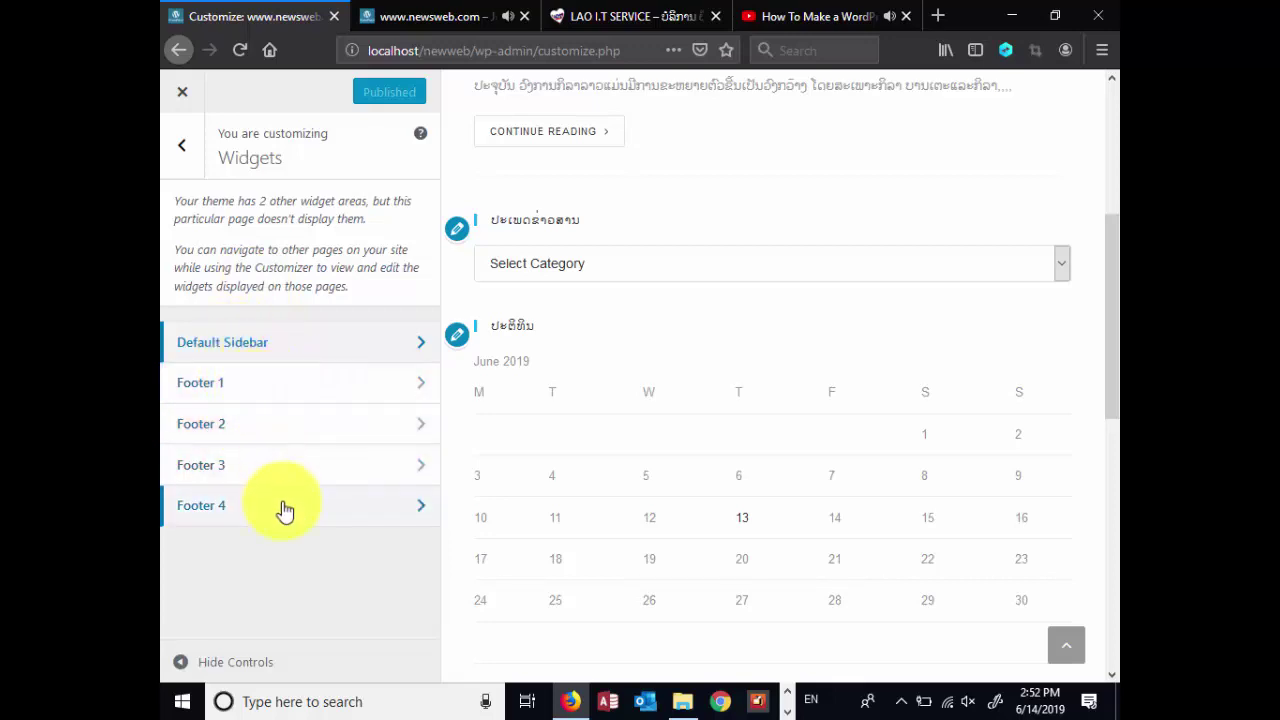
{"action": "left_click", "coordinate": [444, 19]}
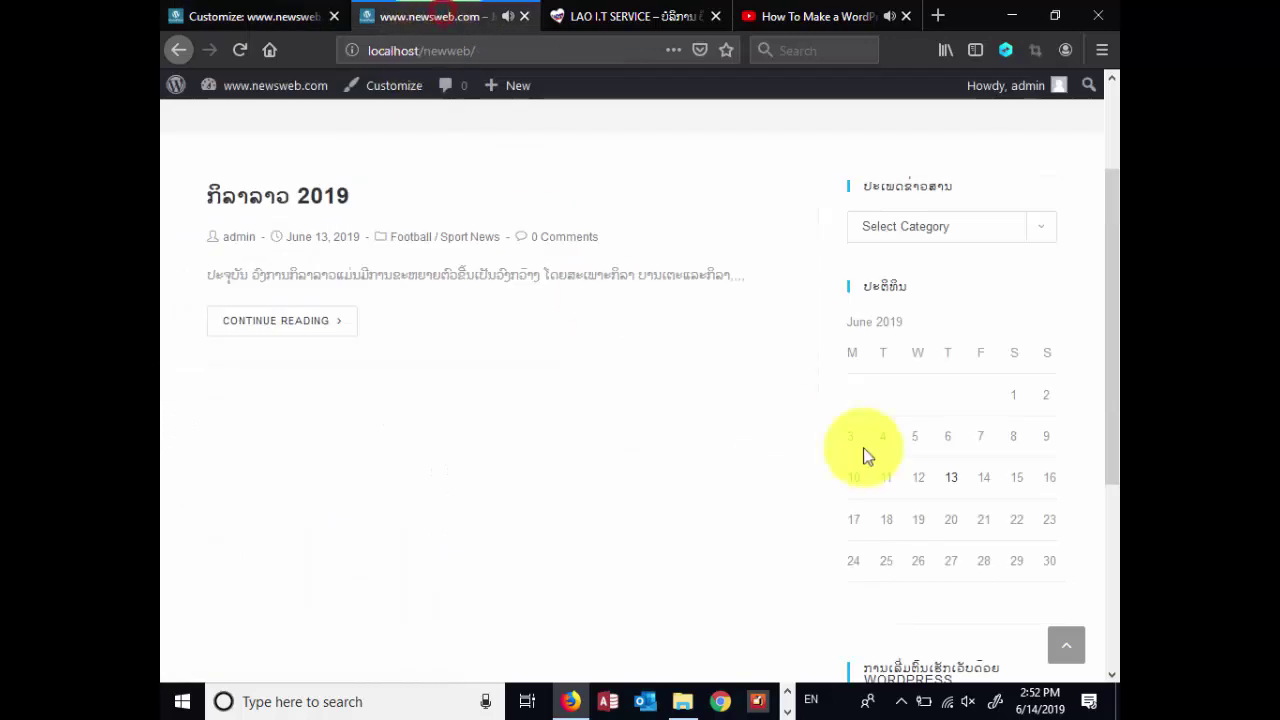
{"action": "scroll", "coordinate": [510, 420], "scroll_direction": "down", "scroll_amount": 5}
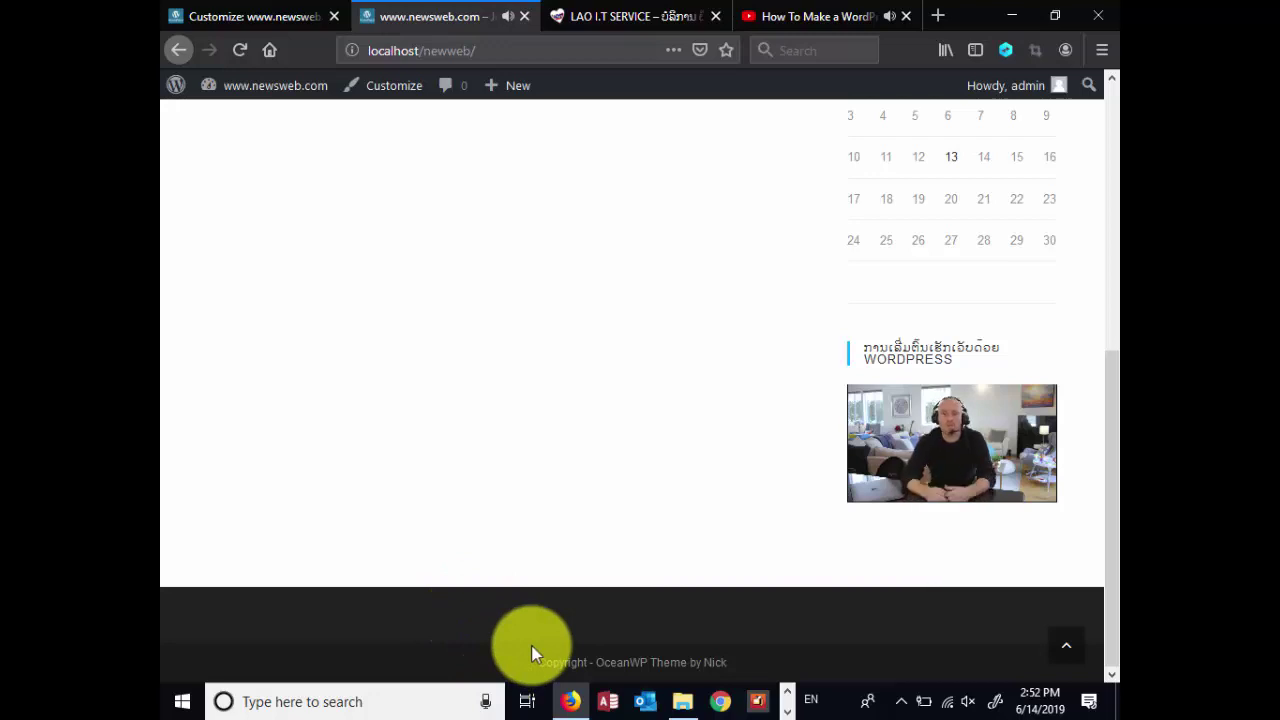
Open the Footer 1 widget area in the customizer and add a Meta widget to it
{"action": "left_click", "coordinate": [275, 15]}
{"action": "left_click", "coordinate": [294, 380]}
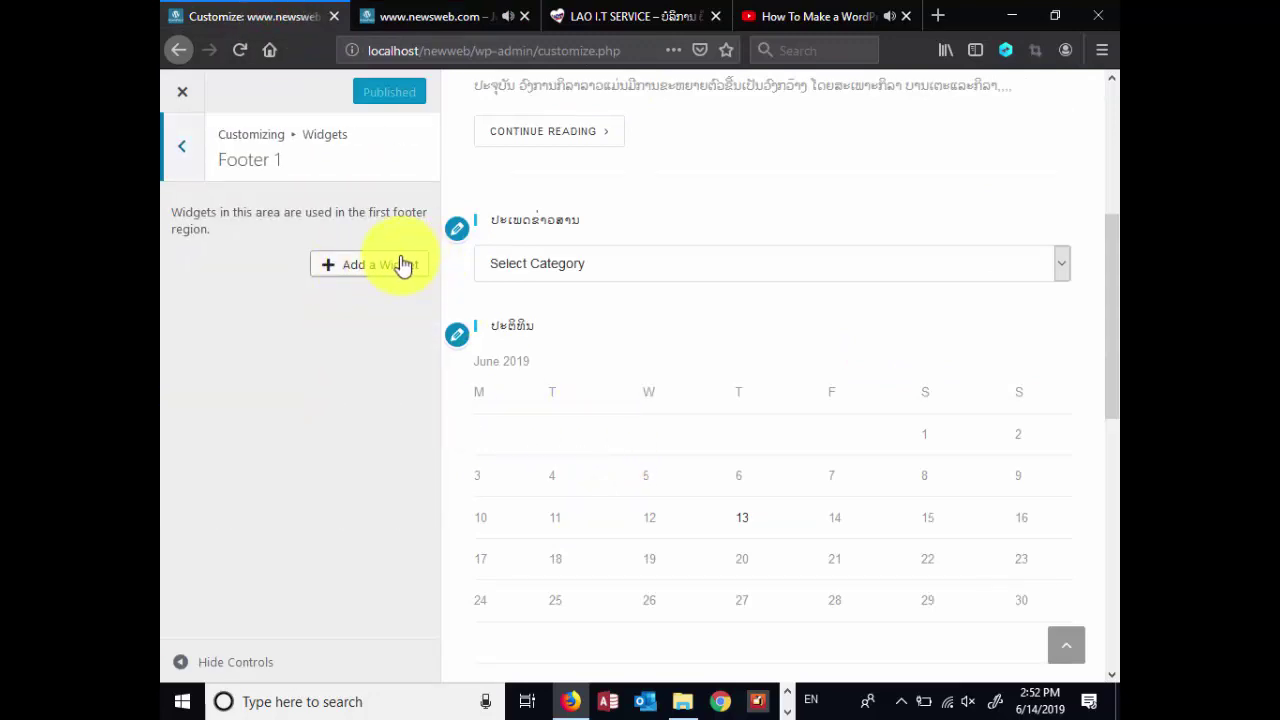
{"action": "left_click", "coordinate": [394, 266]}
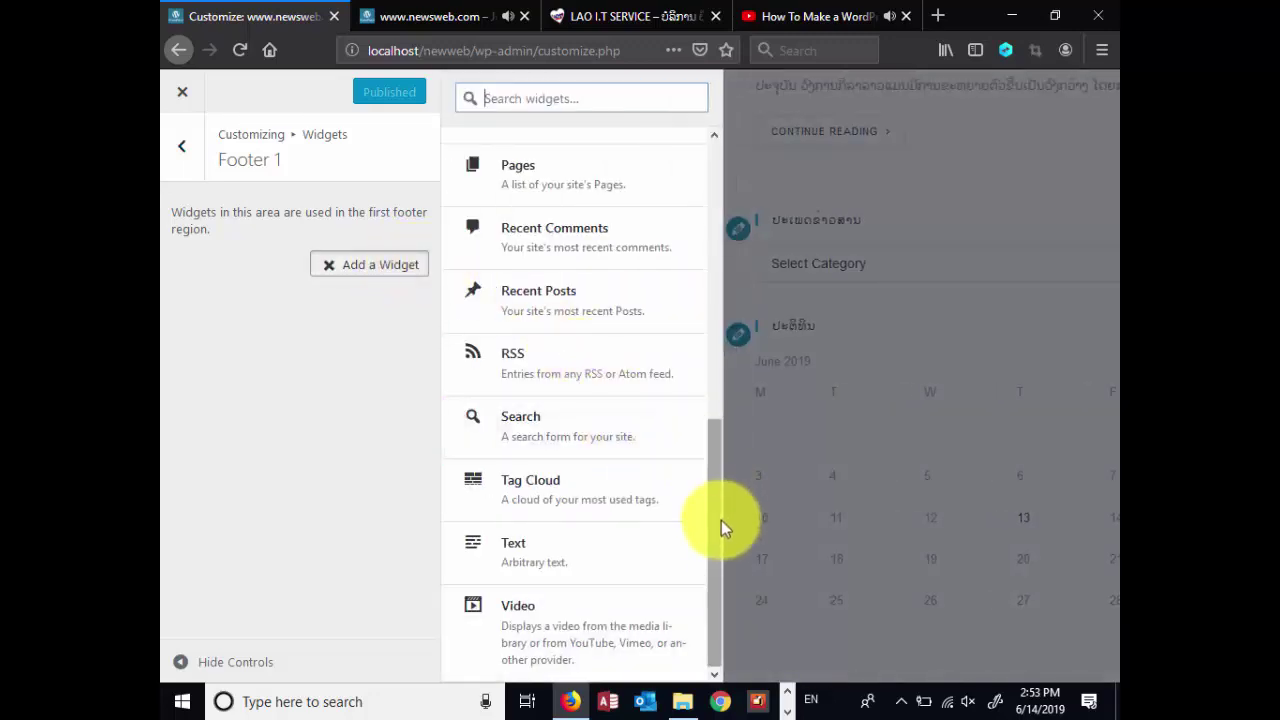
{"action": "left_click_drag", "start_coordinate": [722, 551], "coordinate": [727, 232]}
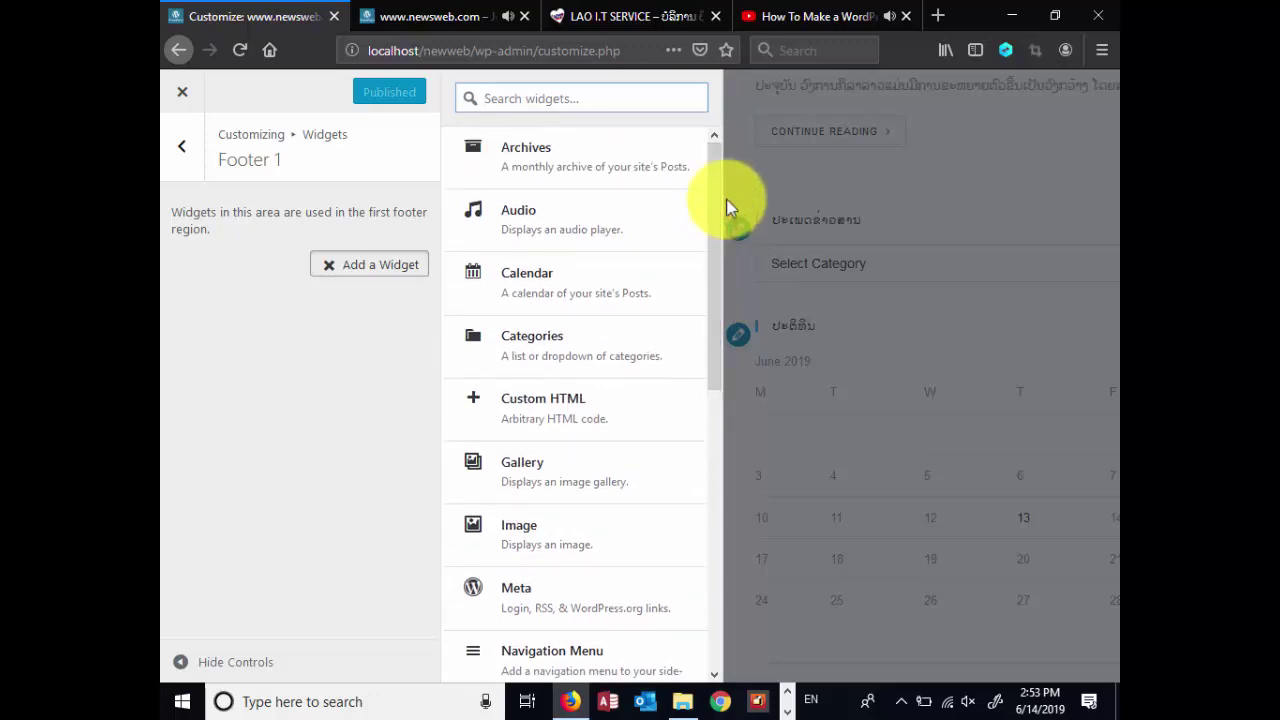
{"action": "left_click_drag", "start_coordinate": [727, 209], "coordinate": [727, 383]}
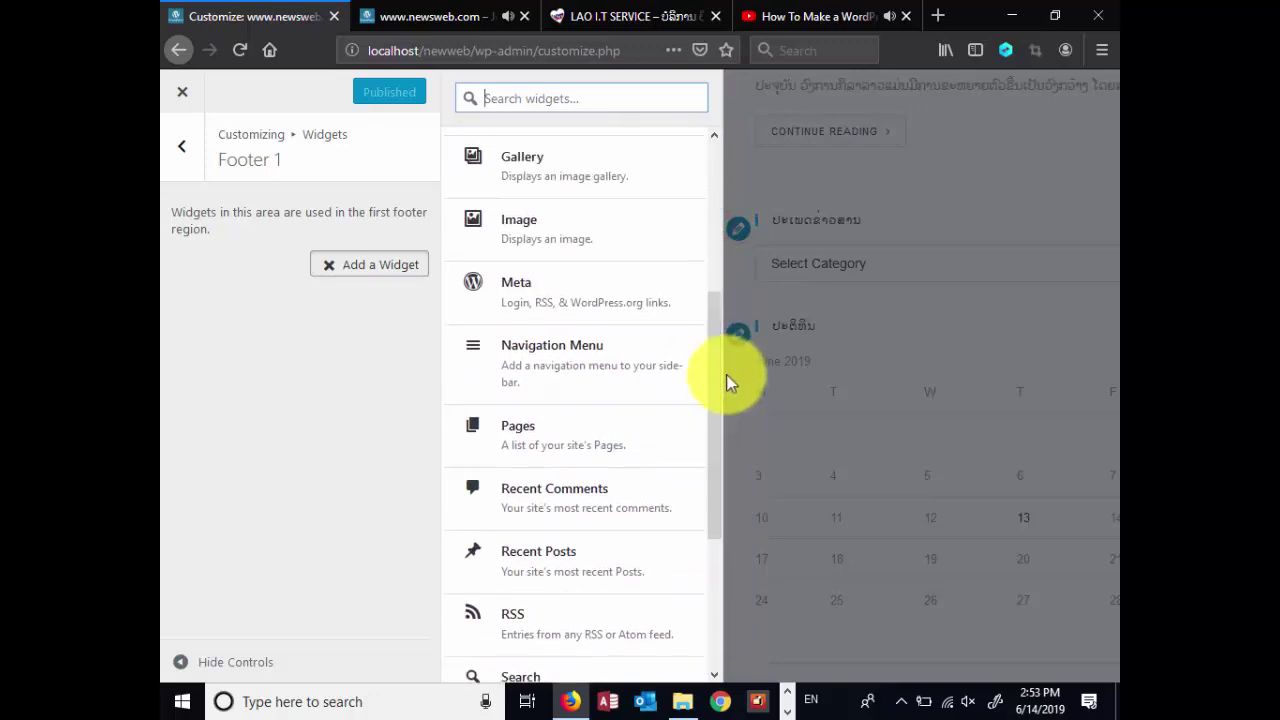
{"action": "left_click", "coordinate": [612, 289]}
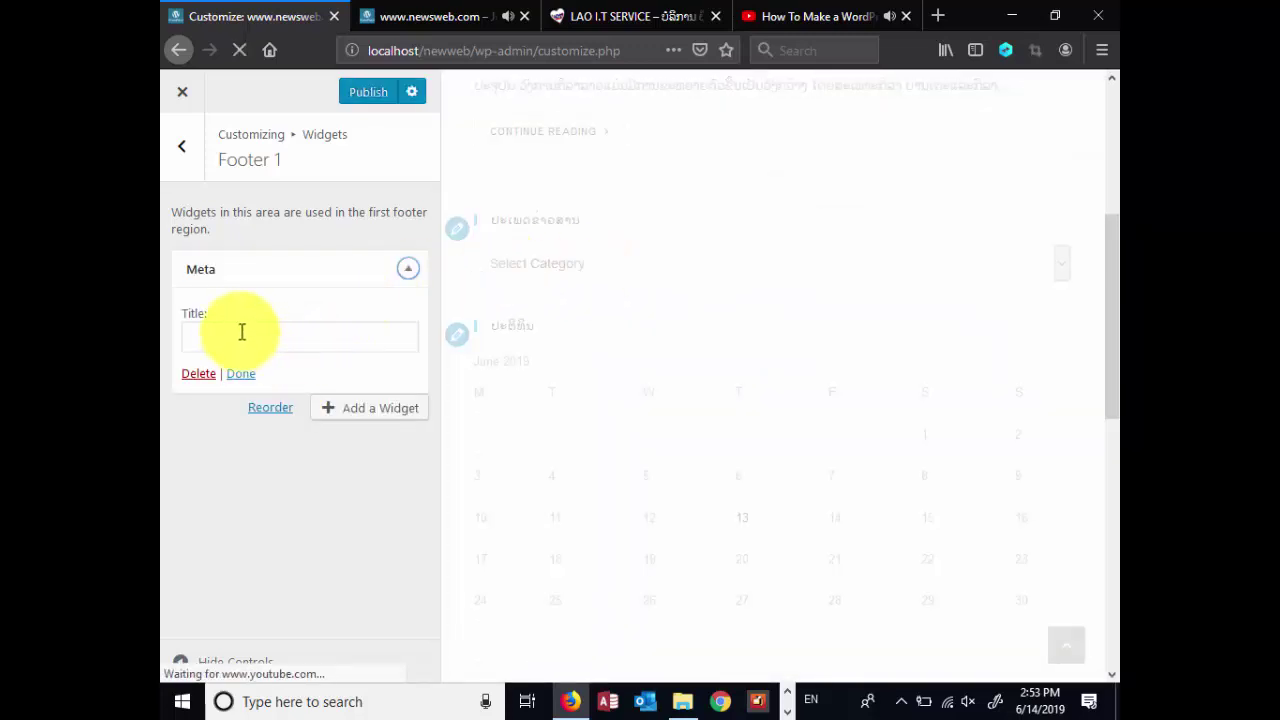
Collapse the Meta widget in Footer 1, check it in the footer preview, and publish the changes
{"action": "left_click", "coordinate": [400, 276]}
{"action": "scroll", "coordinate": [680, 370], "scroll_direction": "down", "scroll_amount": 2}
{"action": "scroll", "coordinate": [700, 355], "scroll_direction": "down", "scroll_amount": 6}
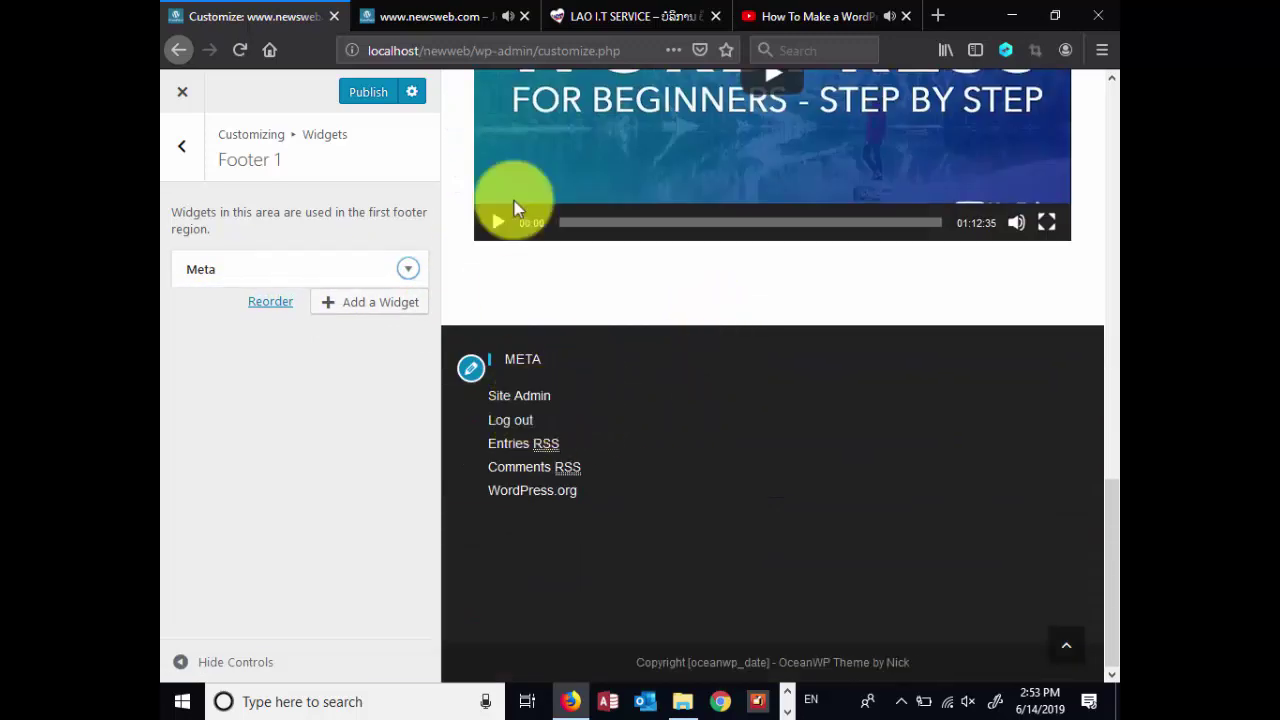
{"action": "left_click", "coordinate": [366, 92]}
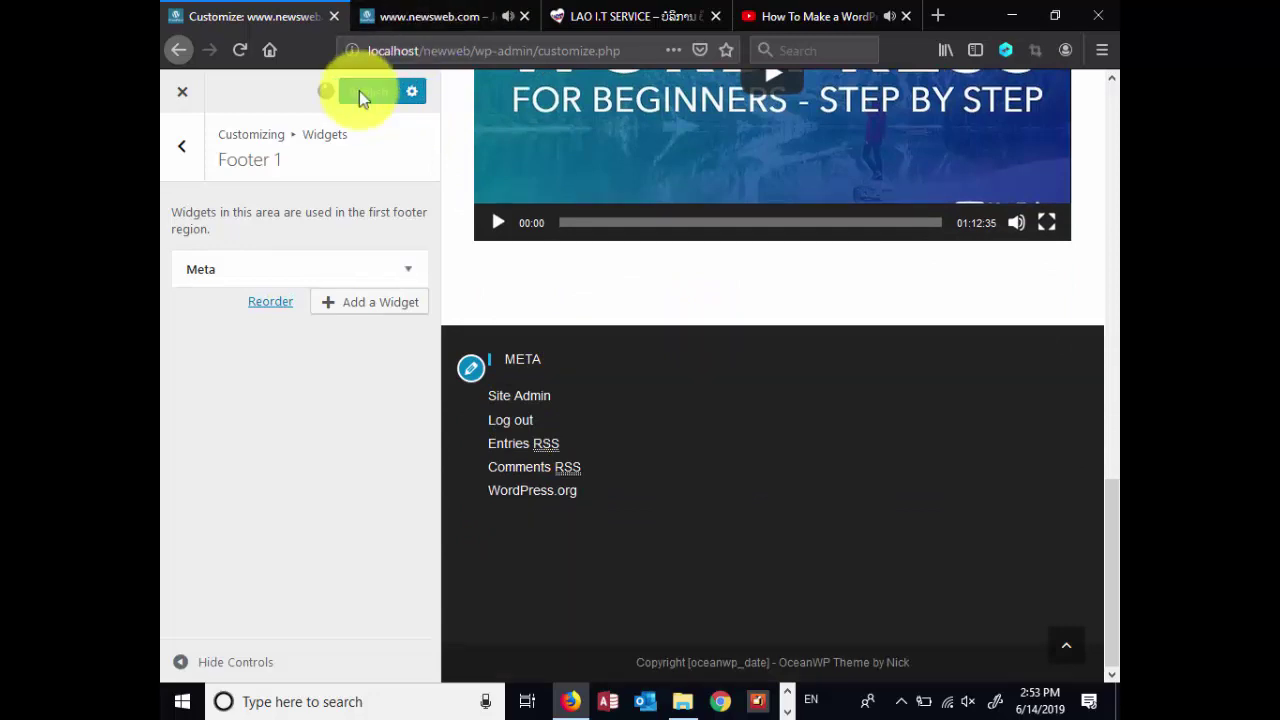
Reload the live site to check its footer, and look through the Footer 2 and Footer 1 widget areas in the customizer
{"action": "left_click", "coordinate": [434, 24]}
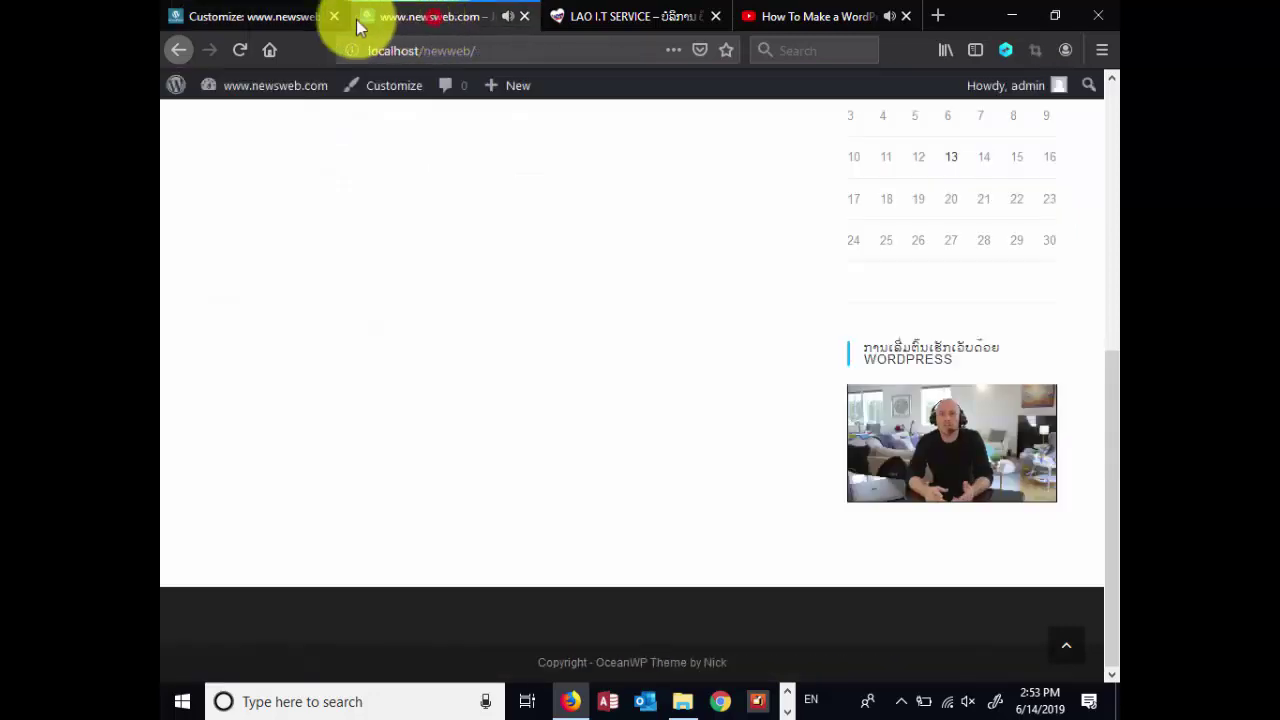
{"action": "left_click", "coordinate": [246, 50]}
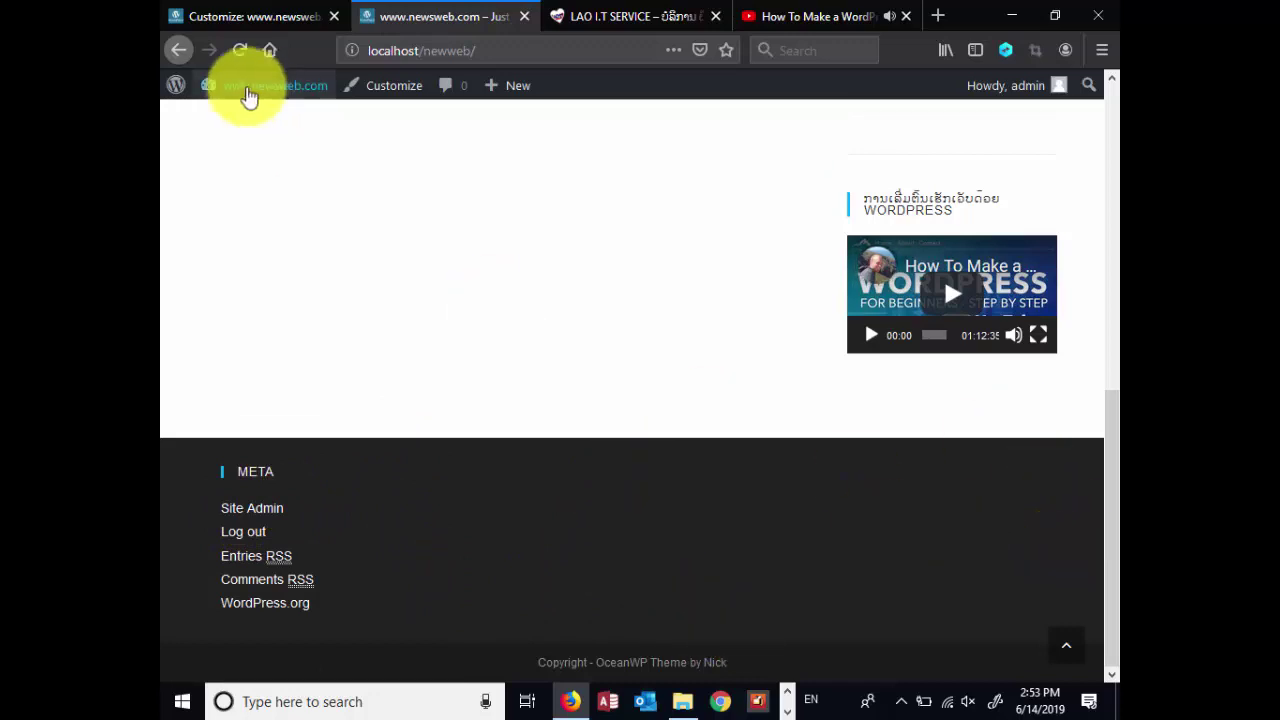
{"action": "left_click", "coordinate": [240, 16]}
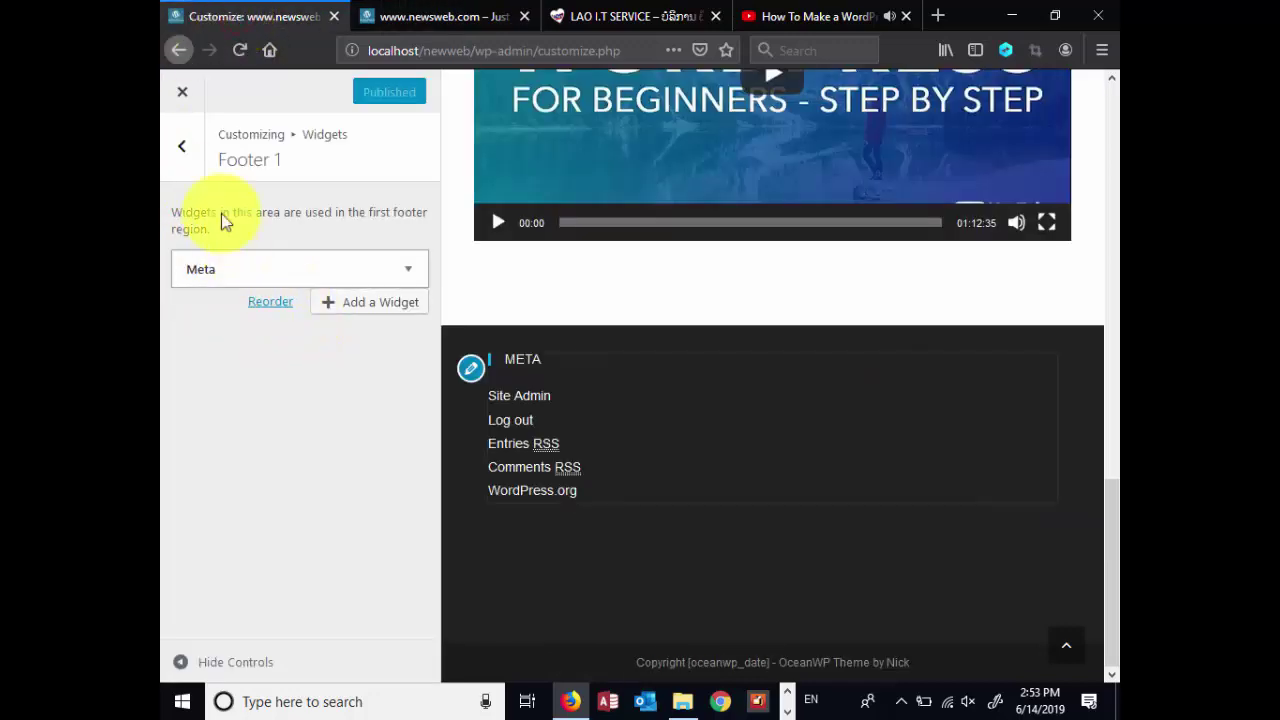
{"action": "left_click", "coordinate": [187, 152]}
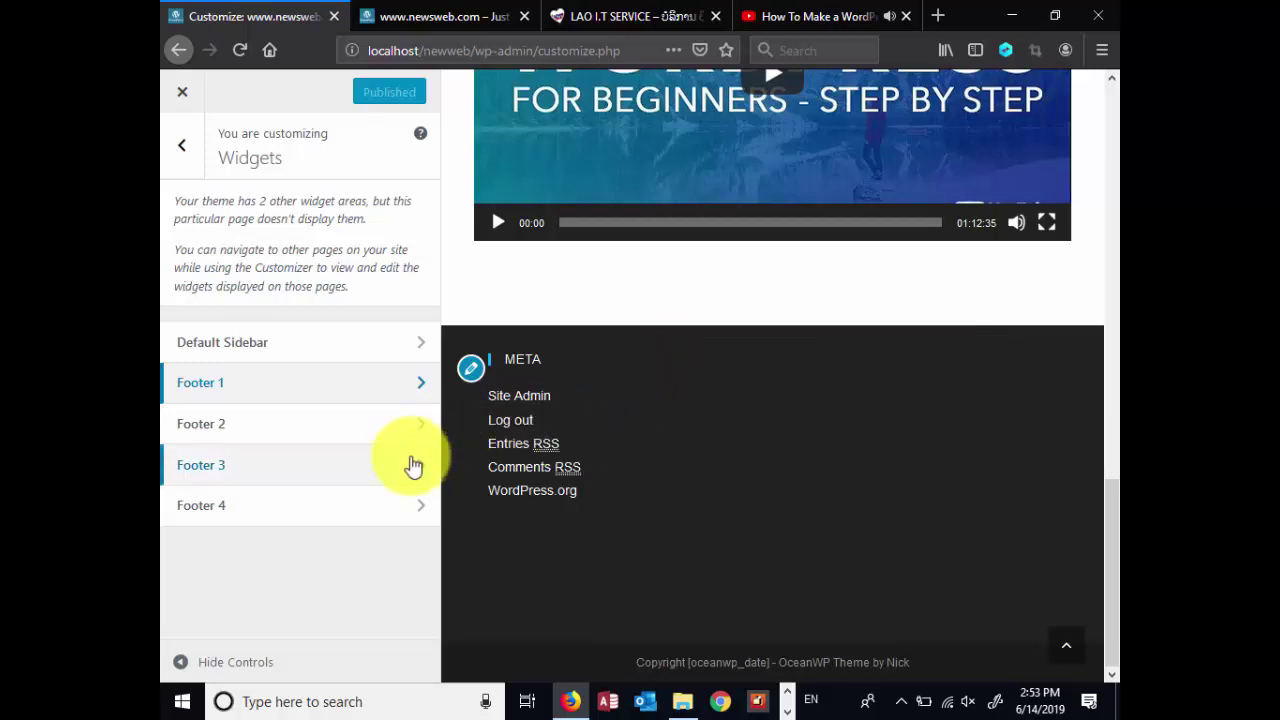
{"action": "left_click", "coordinate": [338, 435]}
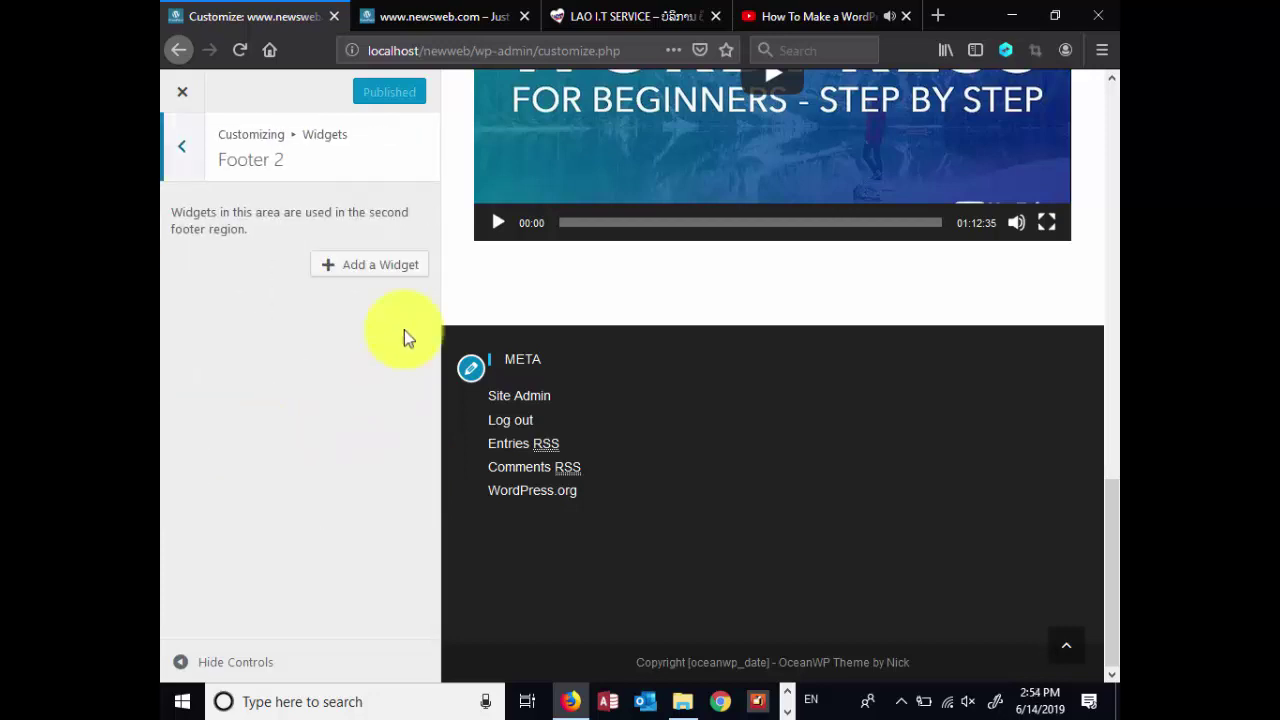
{"action": "left_click", "coordinate": [182, 148]}
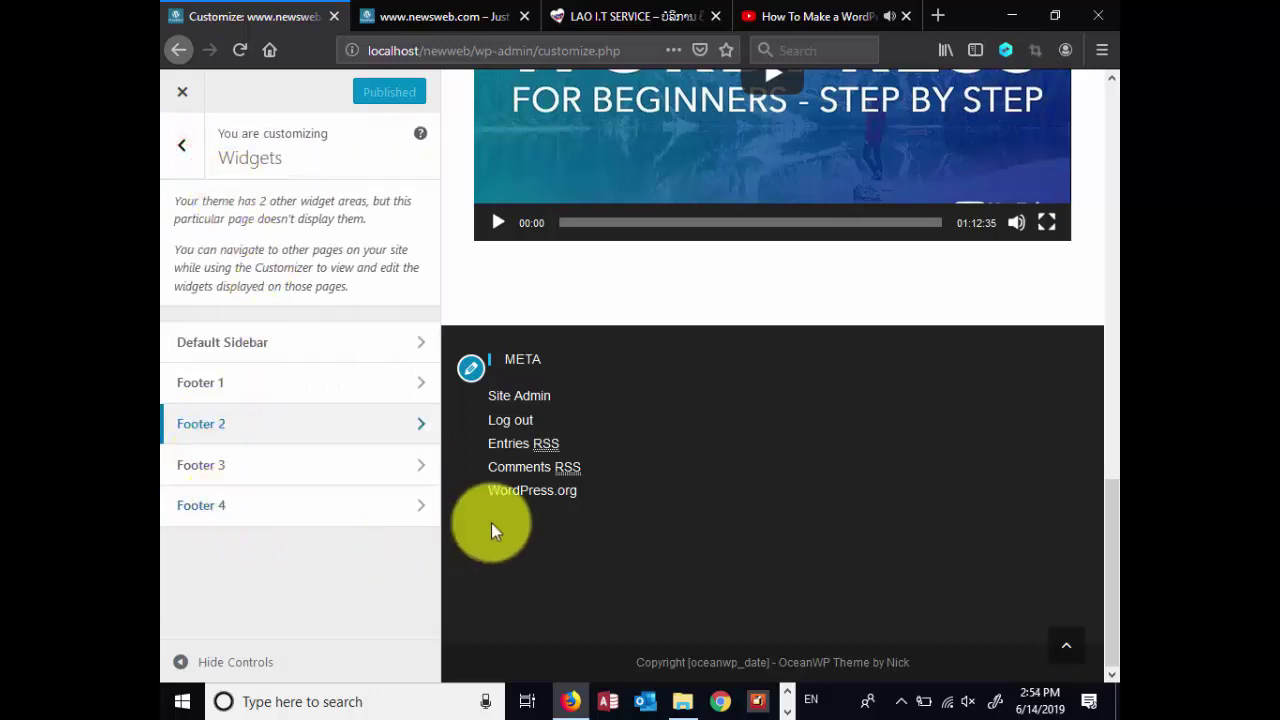
{"action": "left_click", "coordinate": [259, 392]}
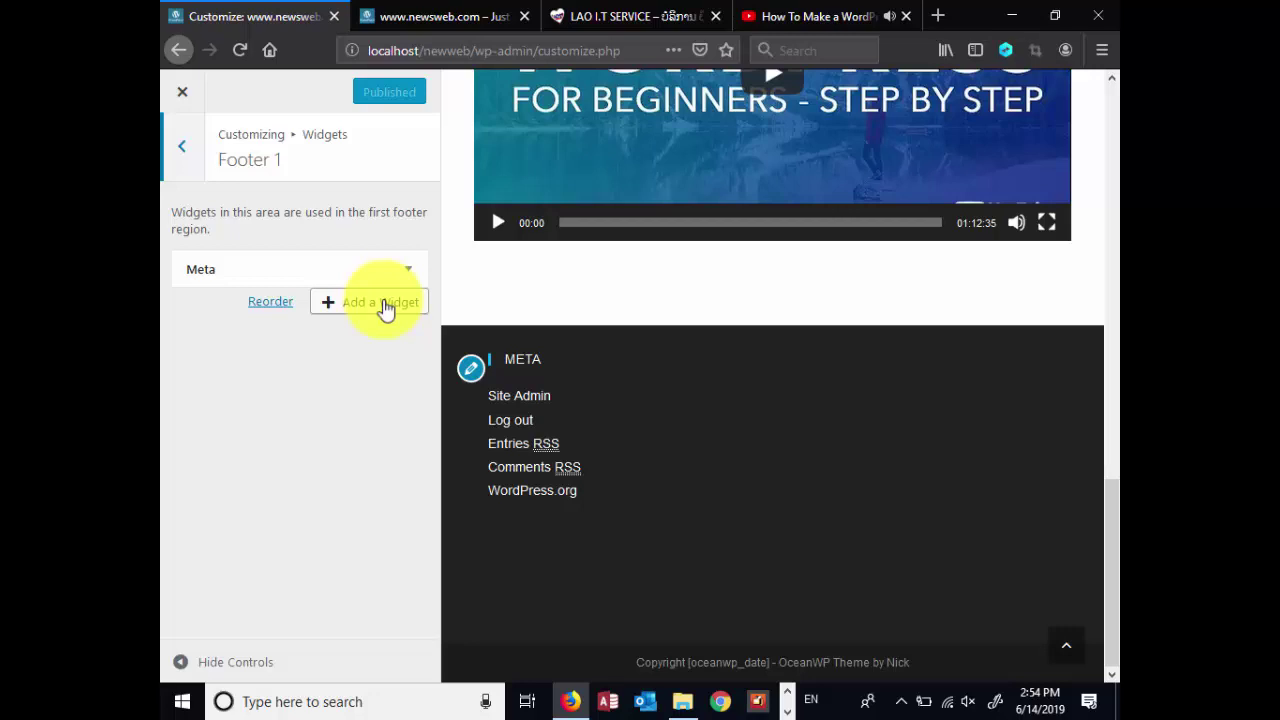
{"action": "left_click", "coordinate": [184, 123]}
Add a Navigation Menu widget using the Top menu to the Footer 2 widget area and publish the changes
{"action": "left_click", "coordinate": [337, 434]}
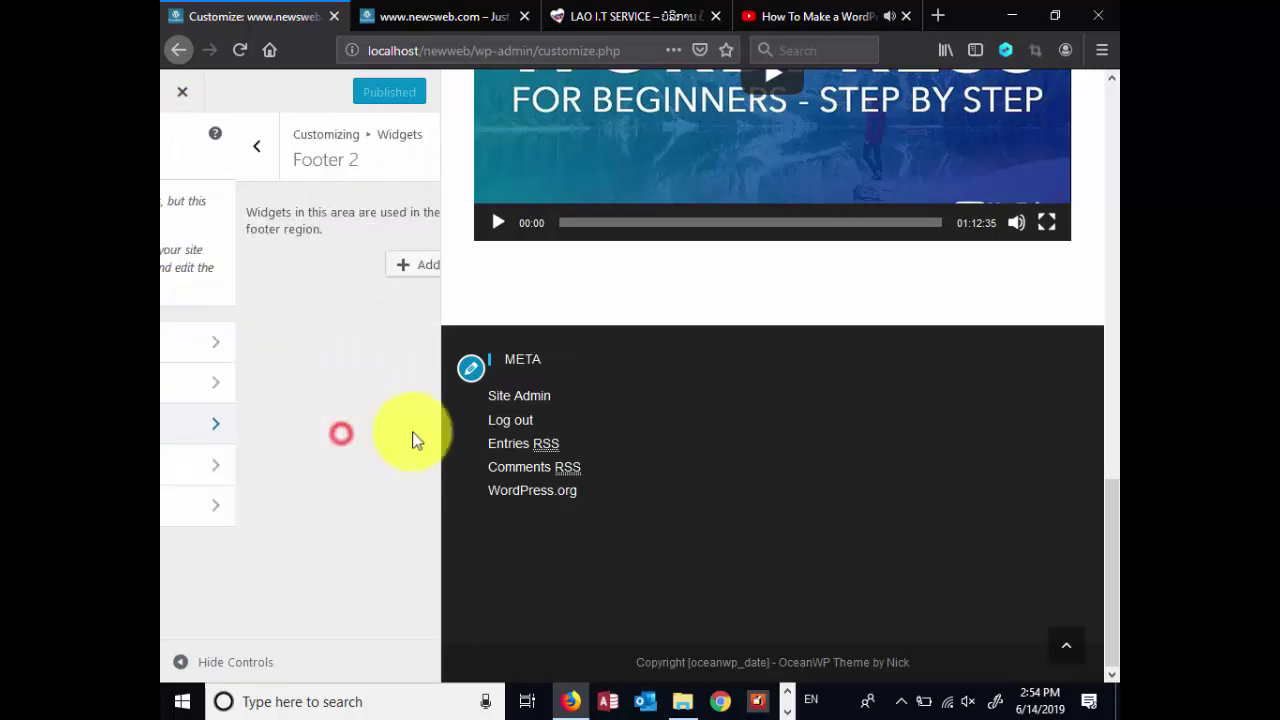
{"action": "left_click", "coordinate": [378, 262]}
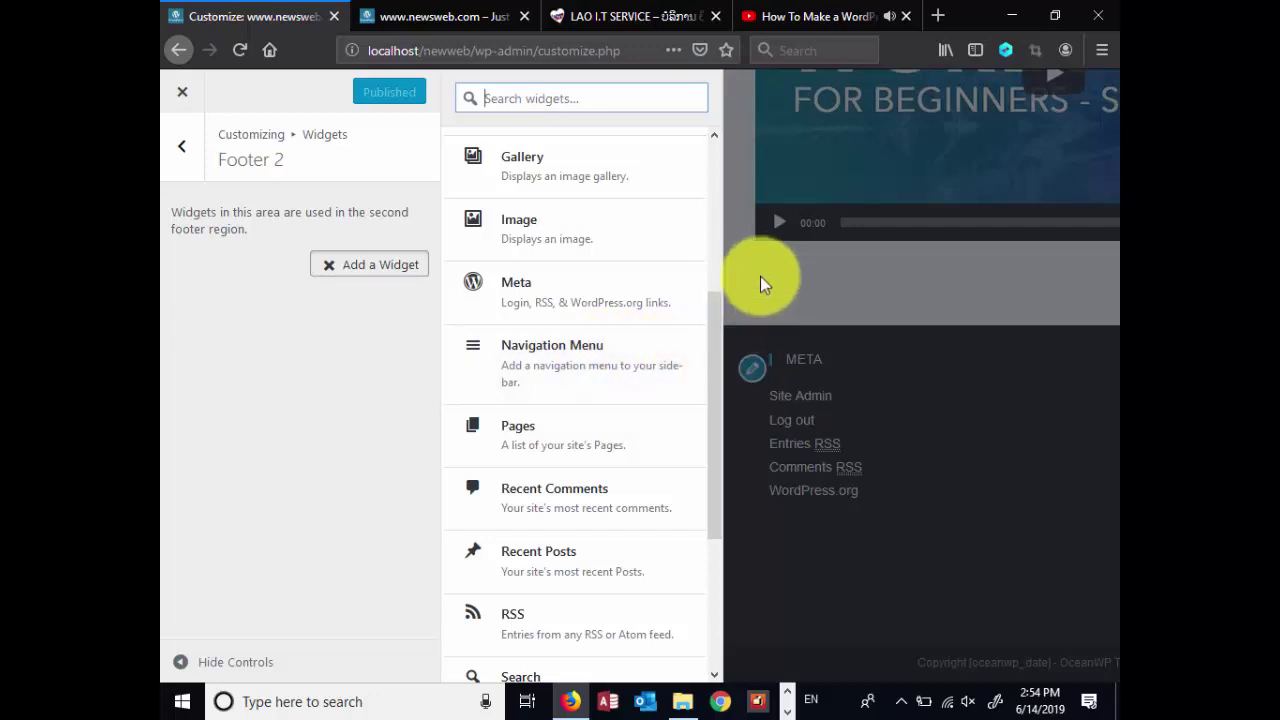
{"action": "left_click", "coordinate": [640, 367]}
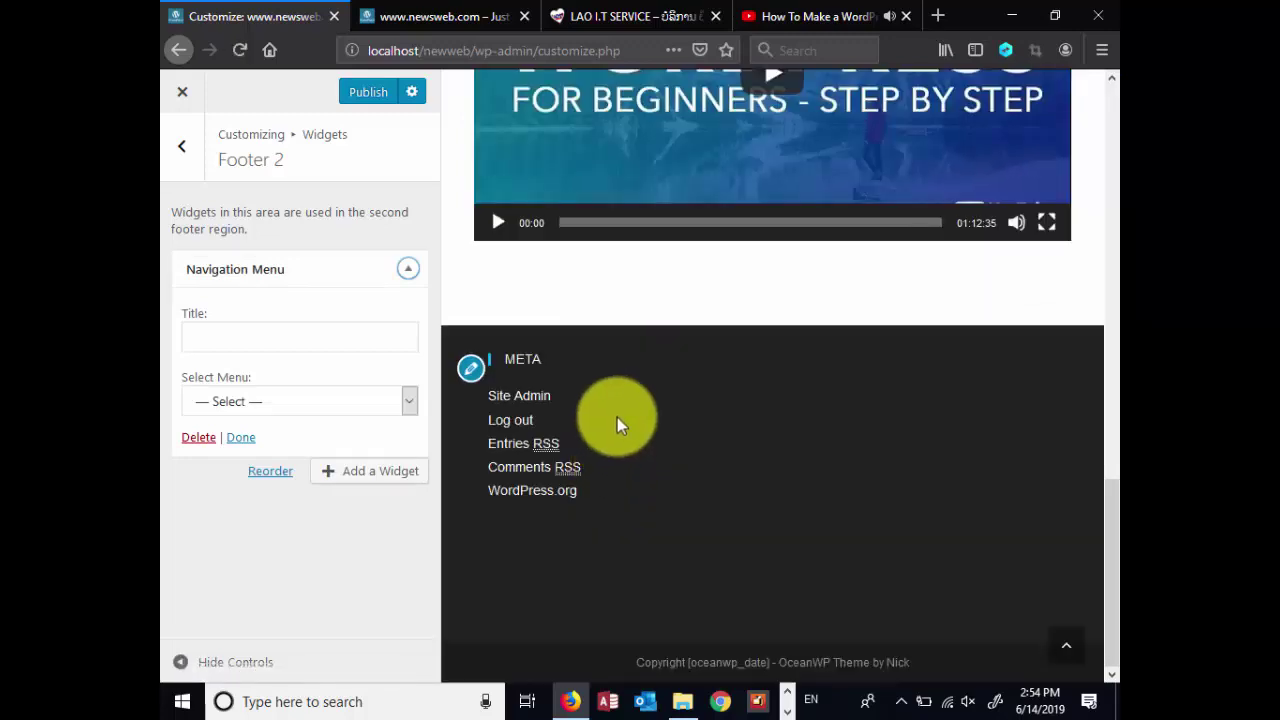
{"action": "left_click", "coordinate": [409, 400]}
{"action": "left_click", "coordinate": [228, 452]}
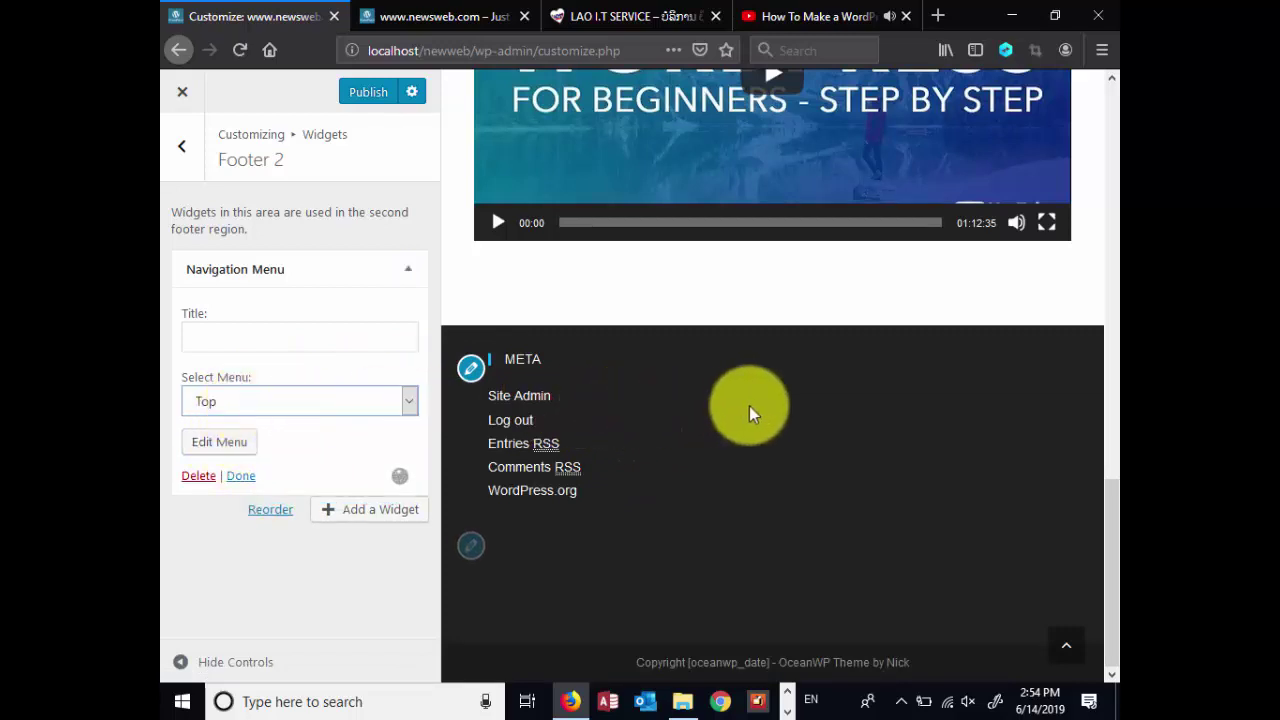
{"action": "scroll", "coordinate": [591, 371], "scroll_direction": "down", "scroll_amount": 5}
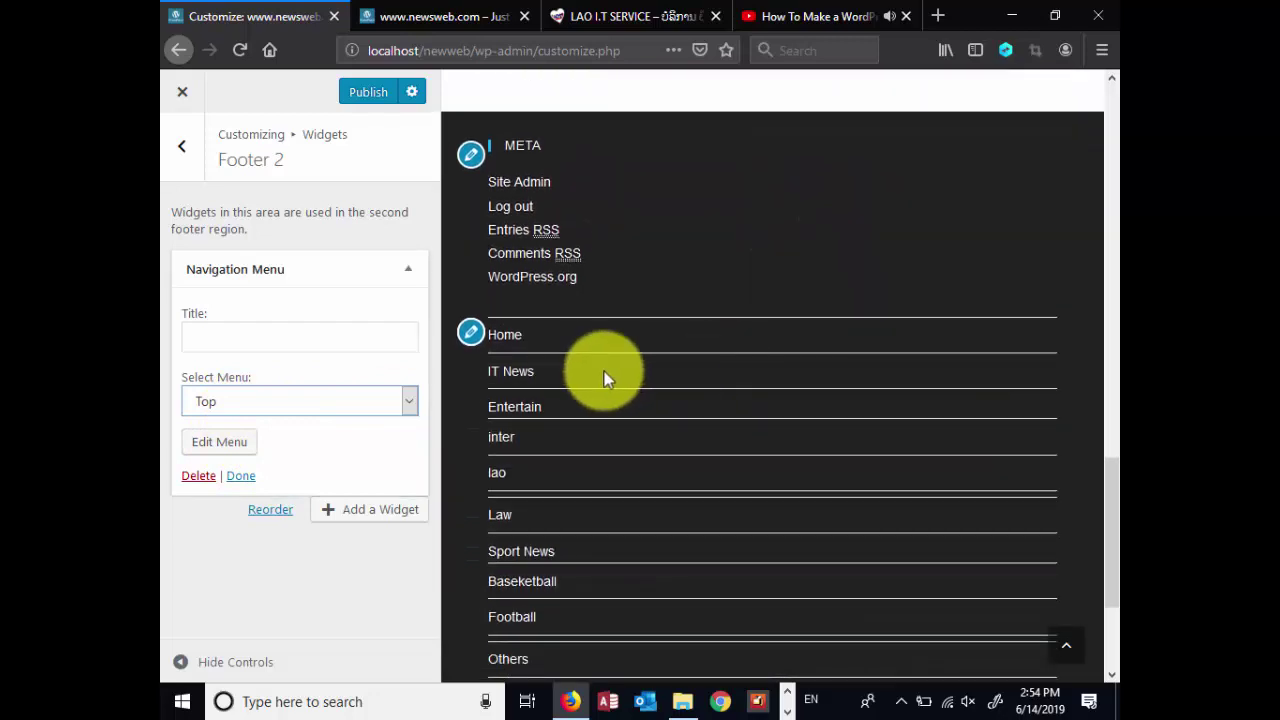
{"action": "scroll", "coordinate": [596, 341], "scroll_direction": "up", "scroll_amount": 3}
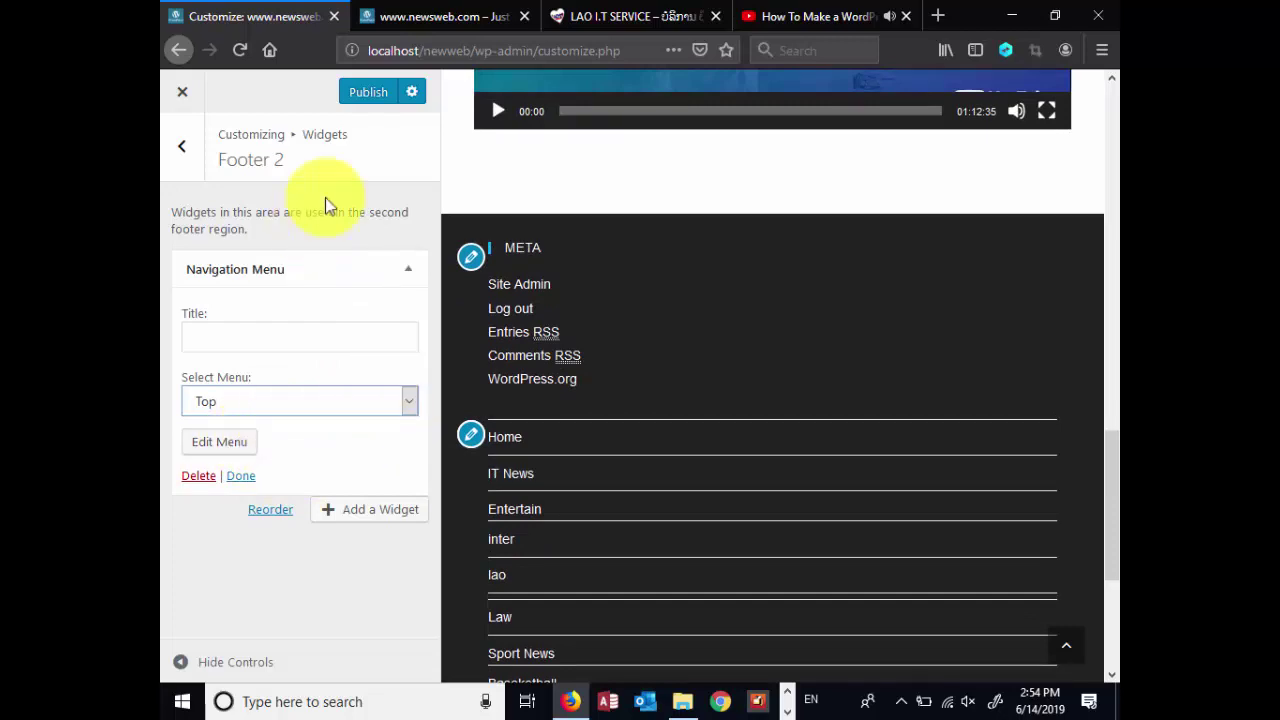
{"action": "left_click", "coordinate": [368, 106]}
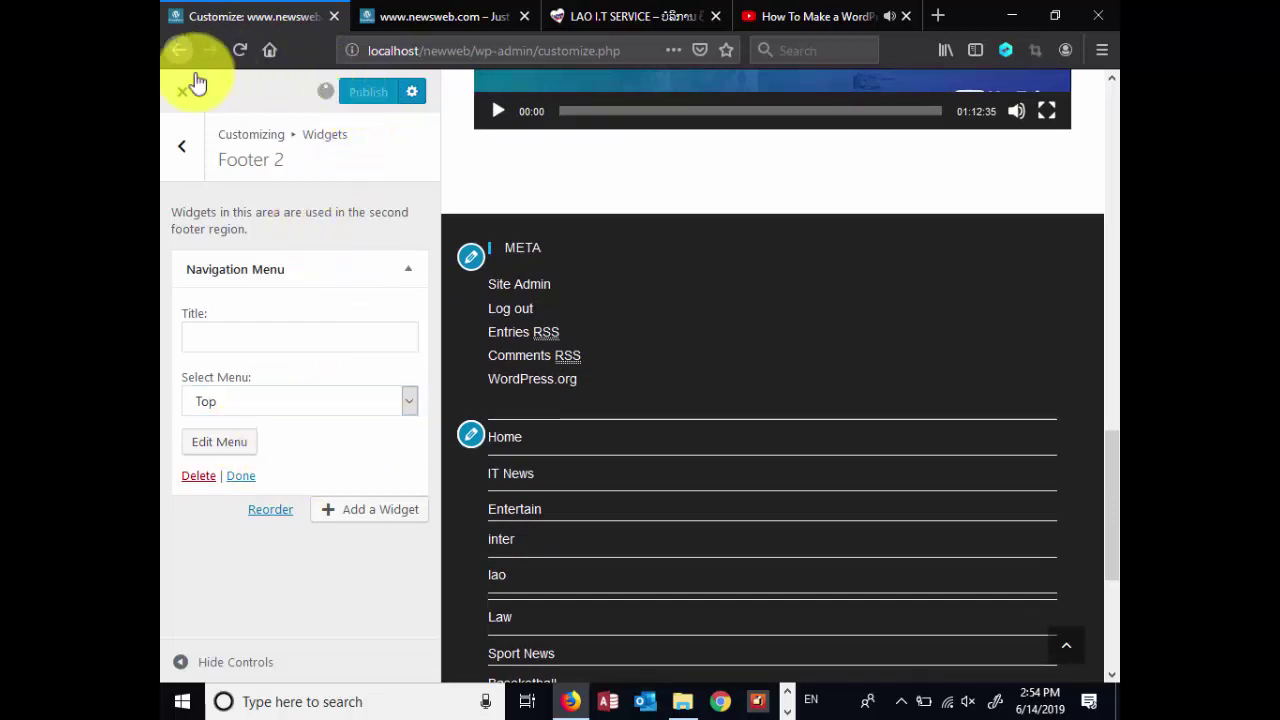
Reload the live site and inspect the Meta and navigation menu columns in the footer
{"action": "left_click", "coordinate": [412, 15]}
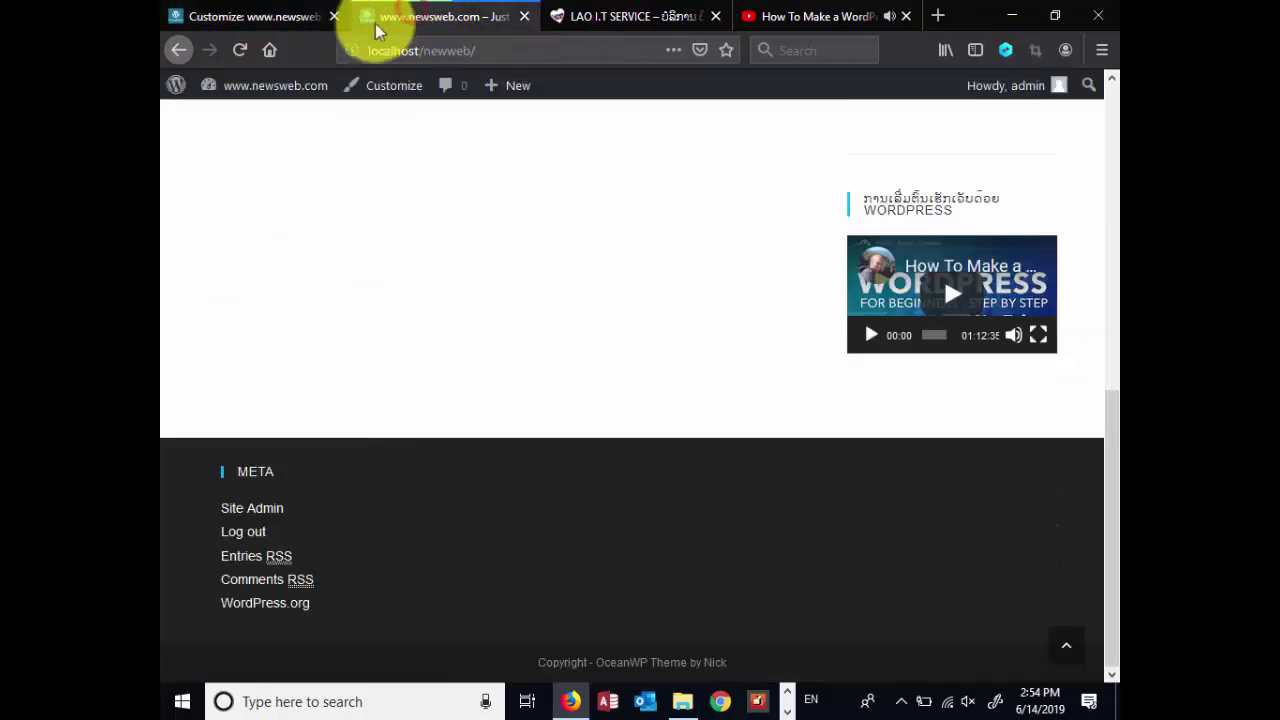
{"action": "left_click", "coordinate": [241, 49]}
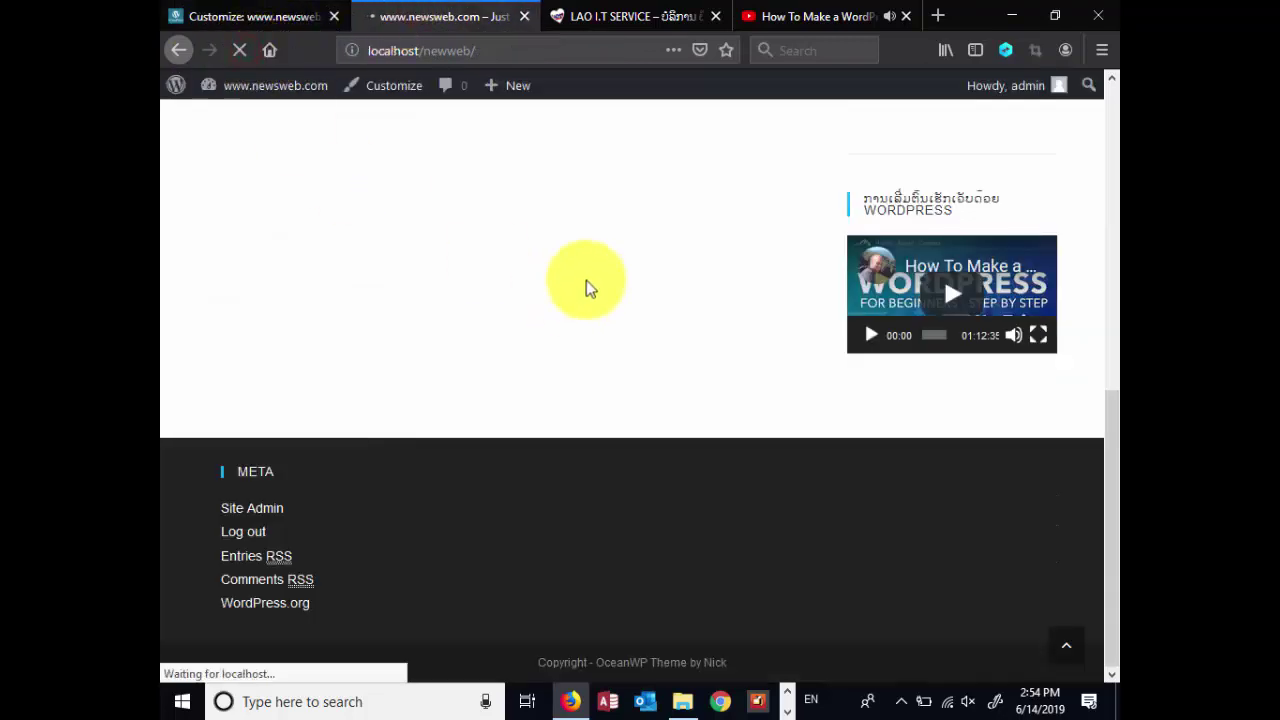
{"action": "scroll", "coordinate": [640, 285], "scroll_direction": "down", "scroll_amount": 5}
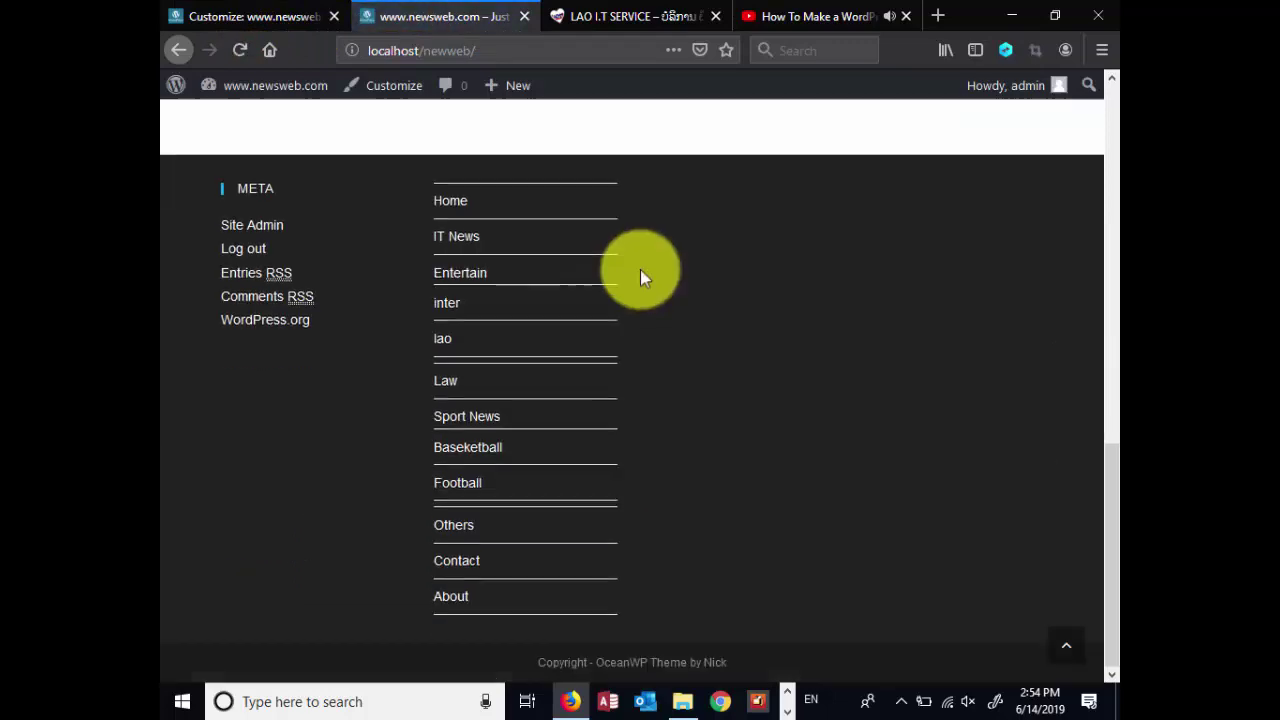
{"action": "scroll", "coordinate": [640, 322], "scroll_direction": "up", "scroll_amount": 2}
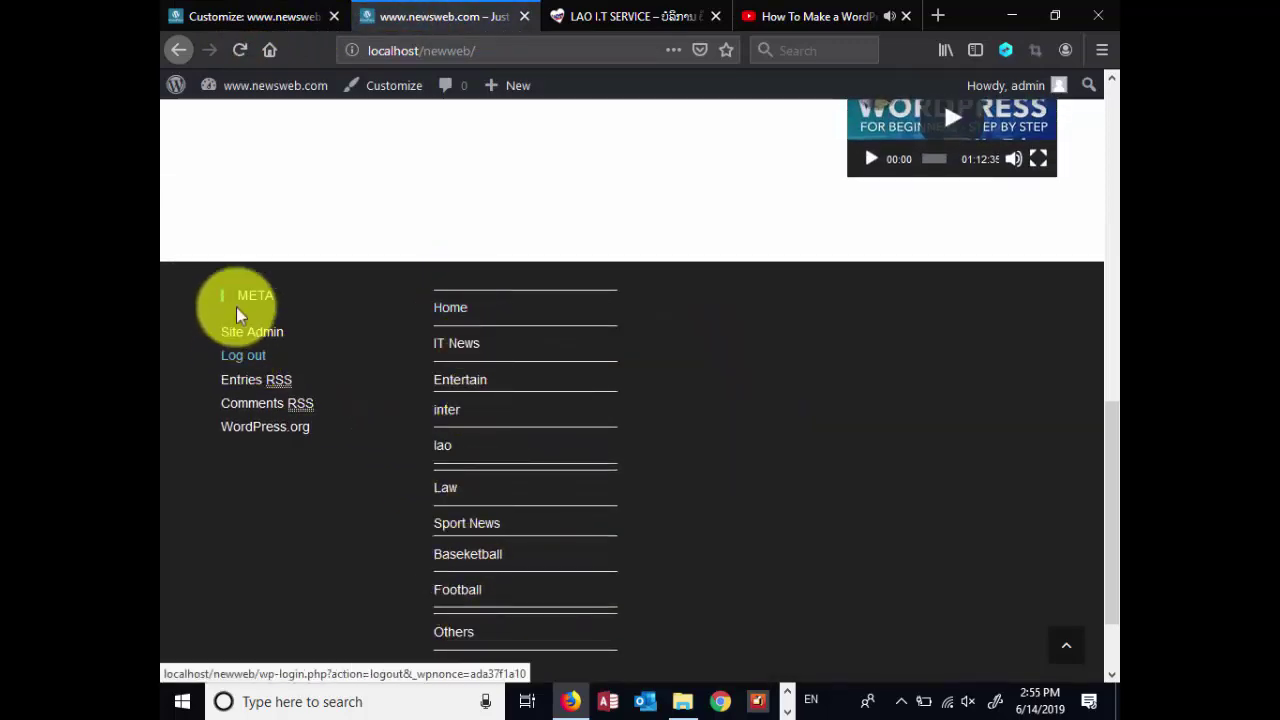
{"action": "scroll", "coordinate": [471, 477], "scroll_direction": "up", "scroll_amount": 3}
{"action": "scroll", "coordinate": [514, 463], "scroll_direction": "down", "scroll_amount": 3}
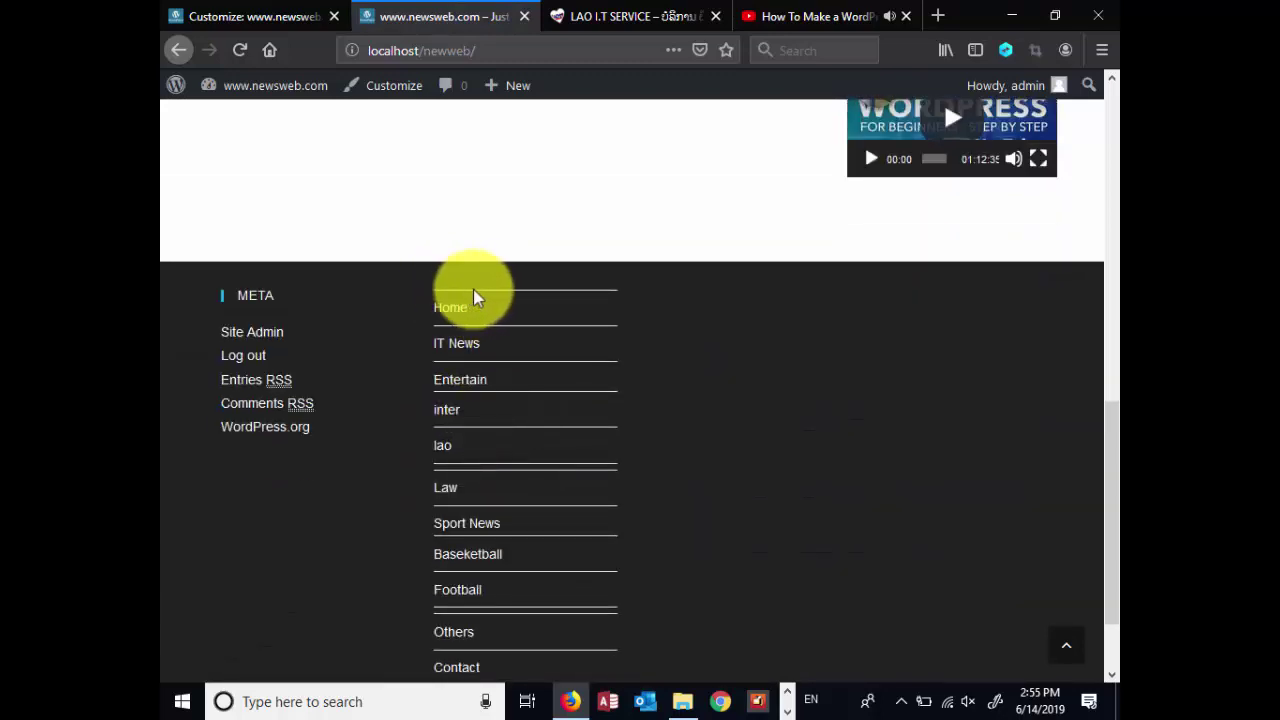
Title the Navigation Menu widget in Footer 2 "All News" in the customizer and publish the changes
{"action": "left_click", "coordinate": [252, 20]}
{"action": "left_click", "coordinate": [228, 329]}
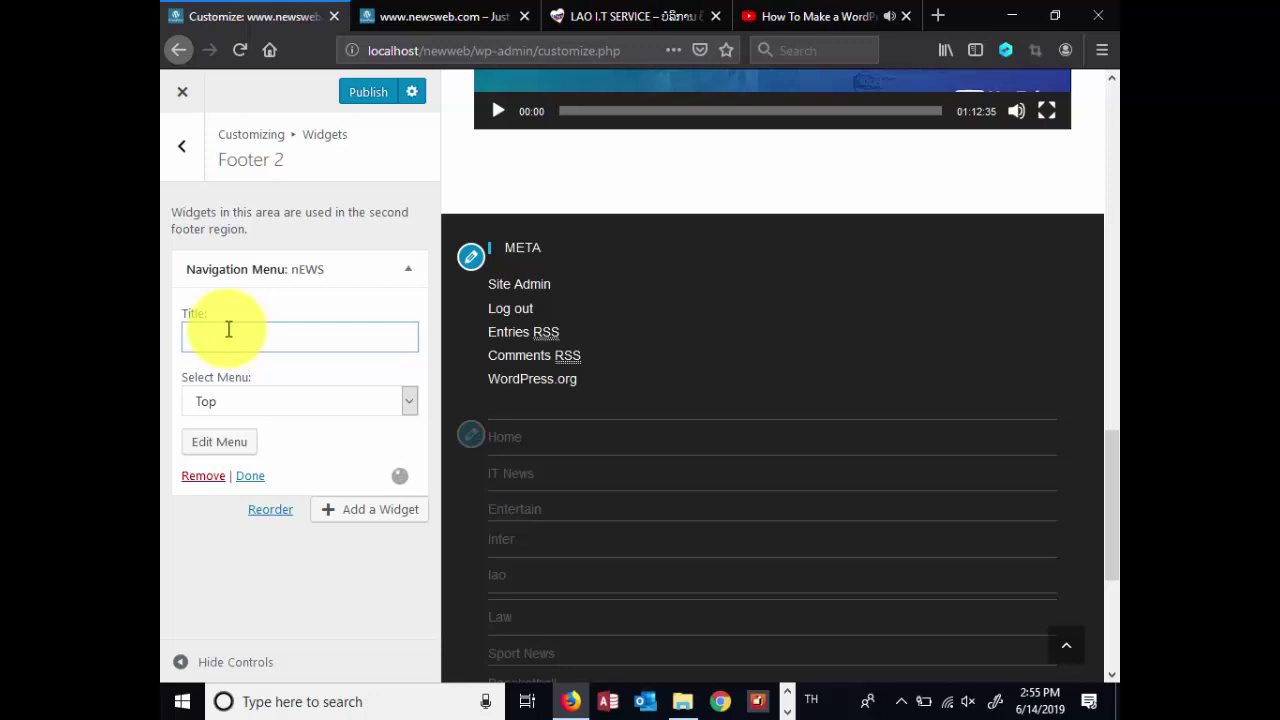
{"action": "key", "text": "alt+shift"}
{"action": "type", "text": "a"}
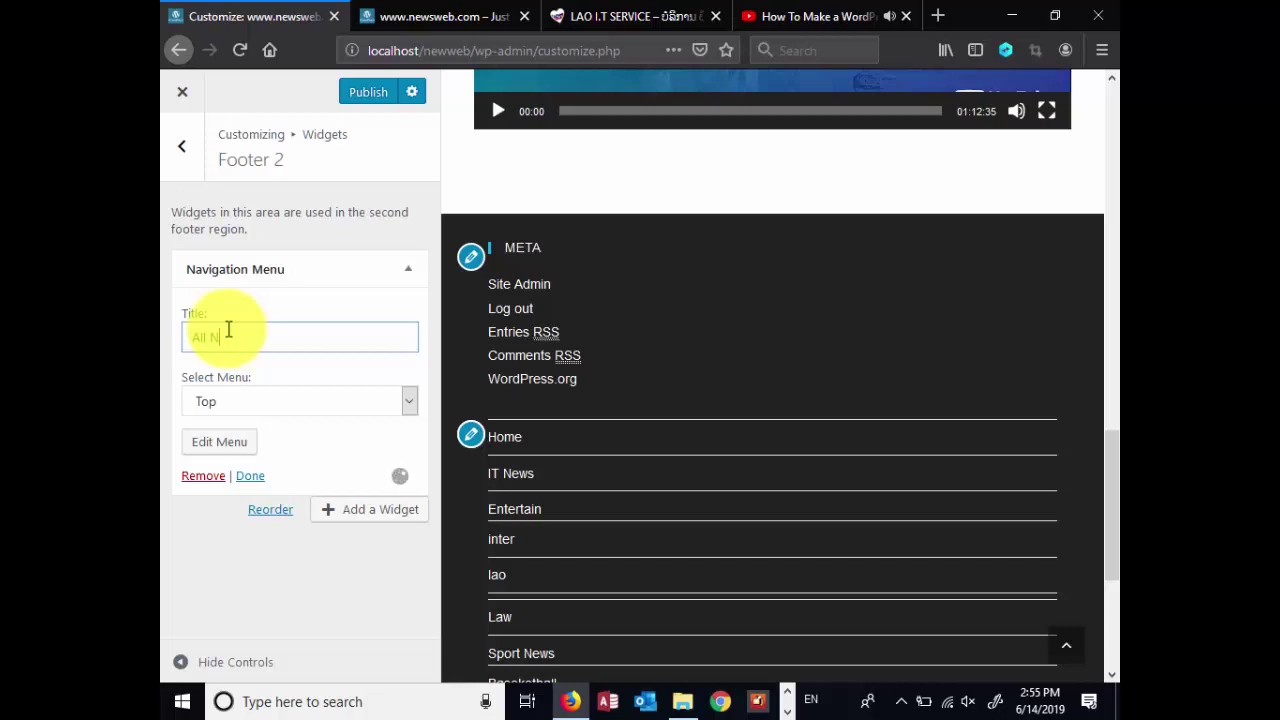
{"action": "type", "text": "ll News"}
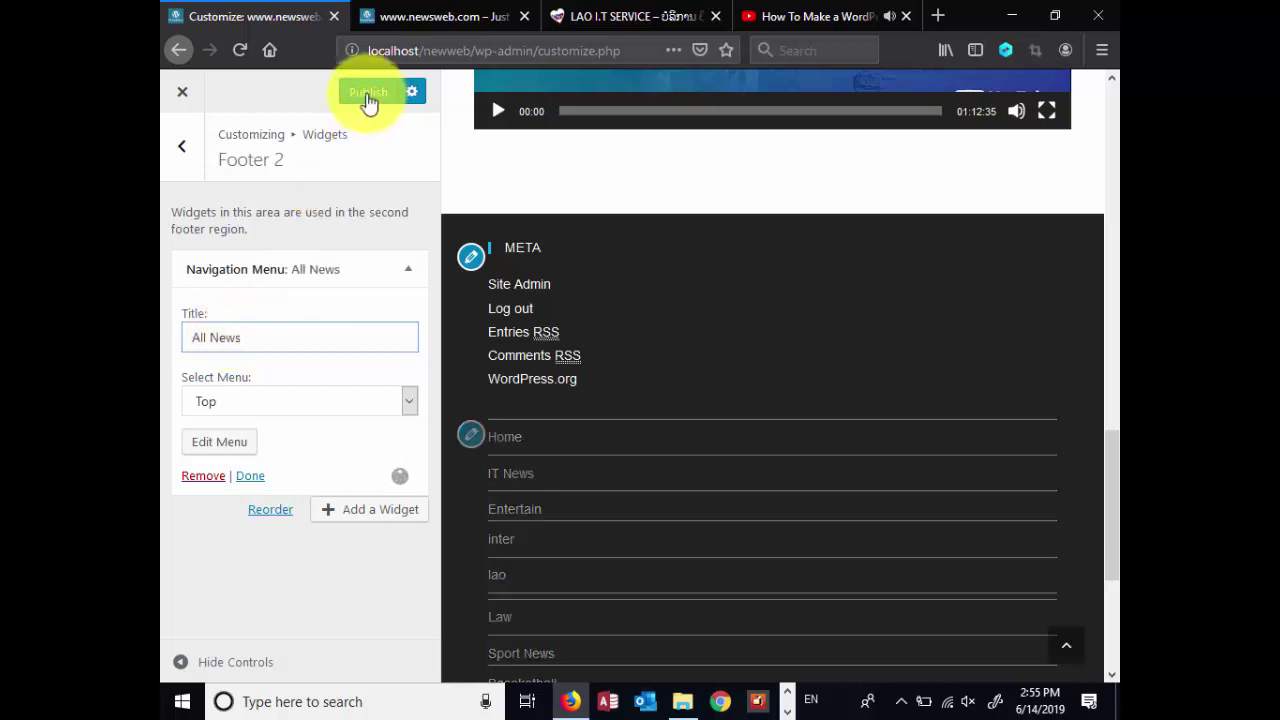
{"action": "left_click", "coordinate": [368, 91]}
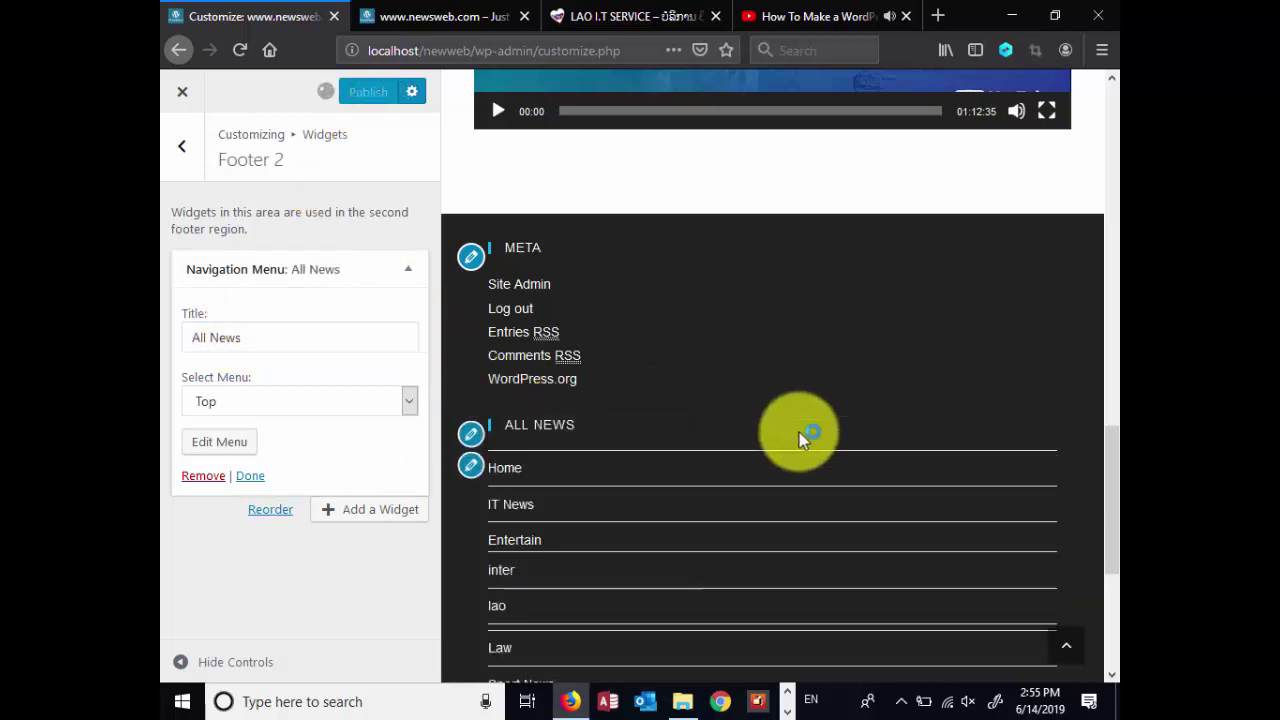
Reload the live site and examine the footer columns, including the heading of the navigation menu
{"action": "left_click", "coordinate": [430, 15]}
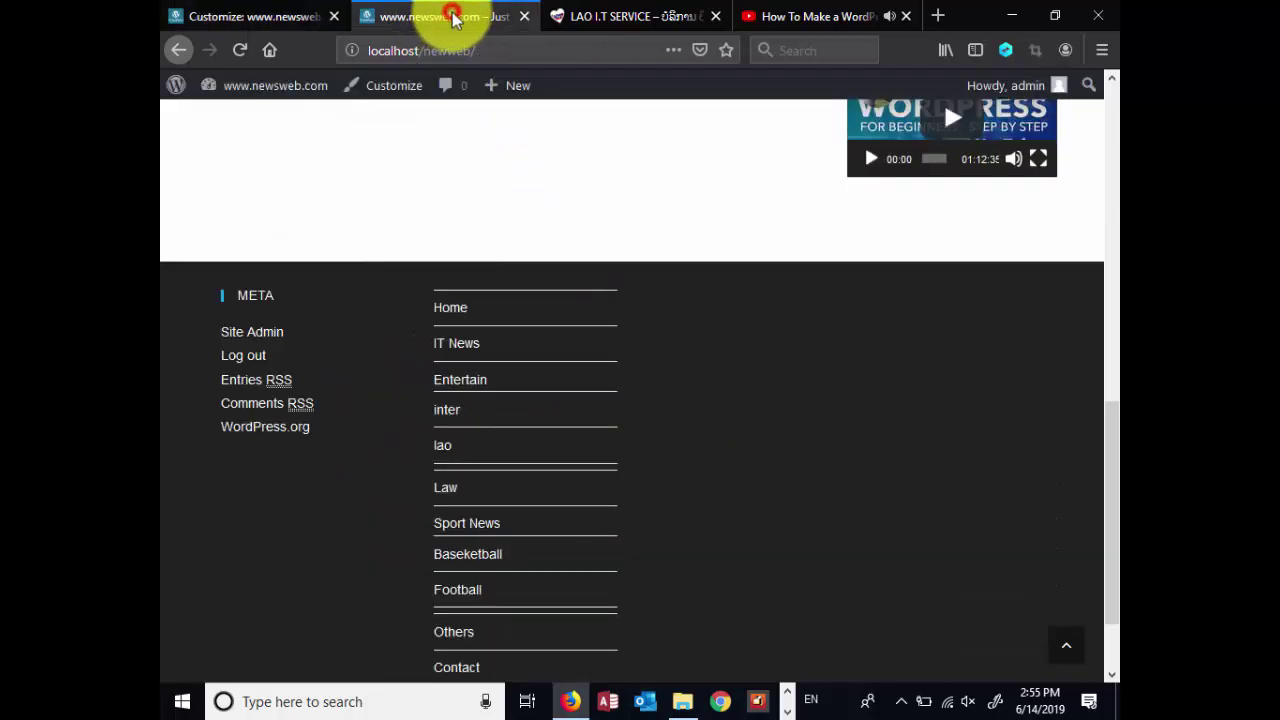
{"action": "left_click", "coordinate": [240, 49]}
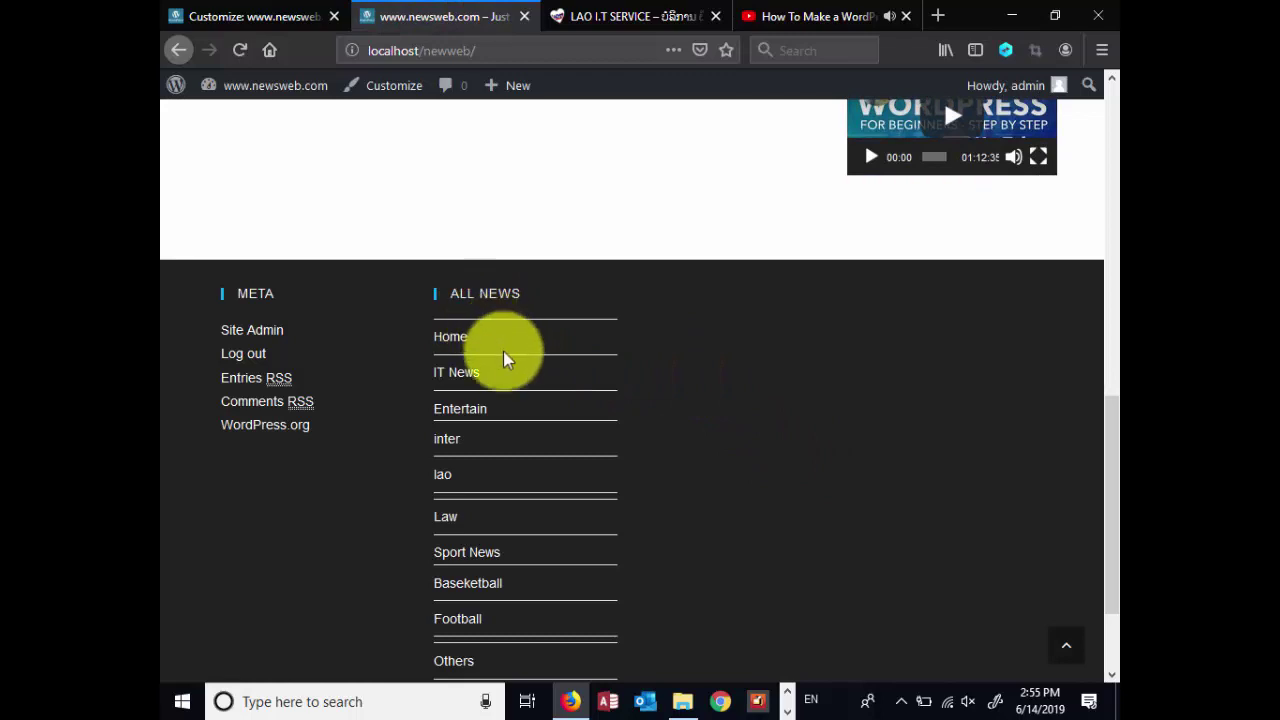
{"action": "scroll", "coordinate": [503, 352], "scroll_direction": "down", "scroll_amount": 2}
{"action": "scroll", "coordinate": [504, 352], "scroll_direction": "up", "scroll_amount": 4}
{"action": "scroll", "coordinate": [504, 360], "scroll_direction": "down", "scroll_amount": 4}
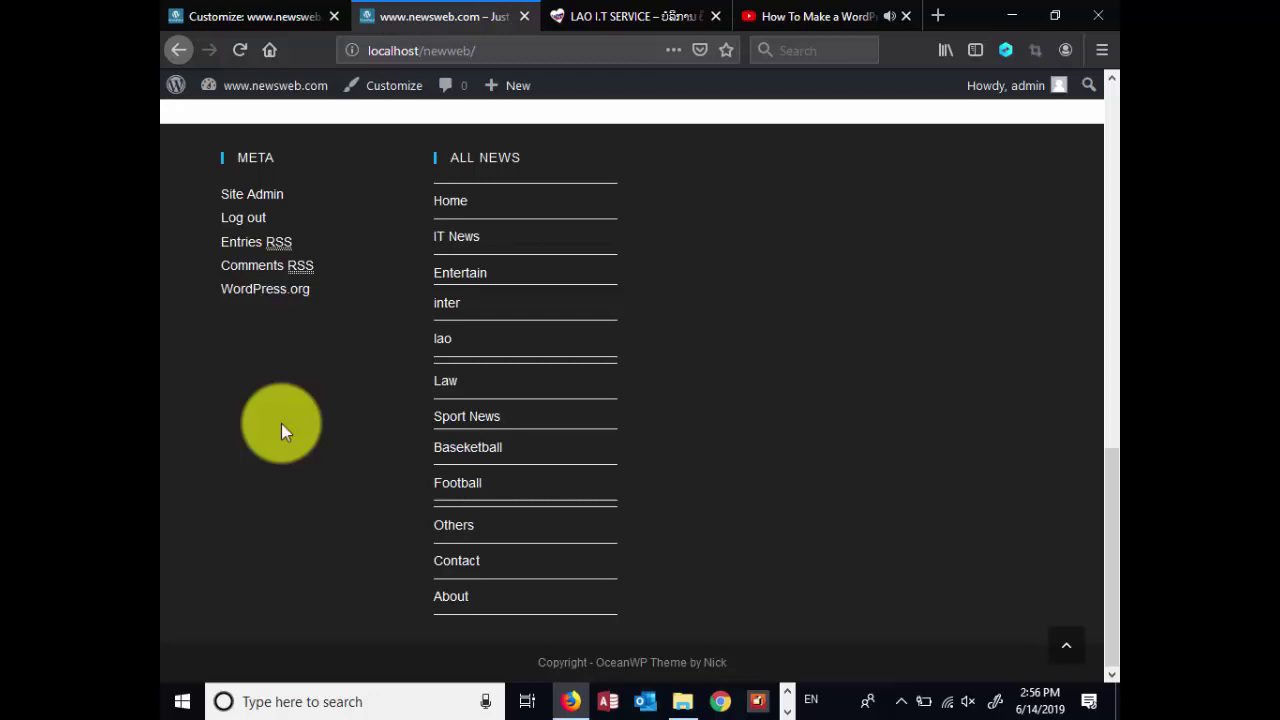
{"action": "scroll", "coordinate": [584, 320], "scroll_direction": "up", "scroll_amount": 2}
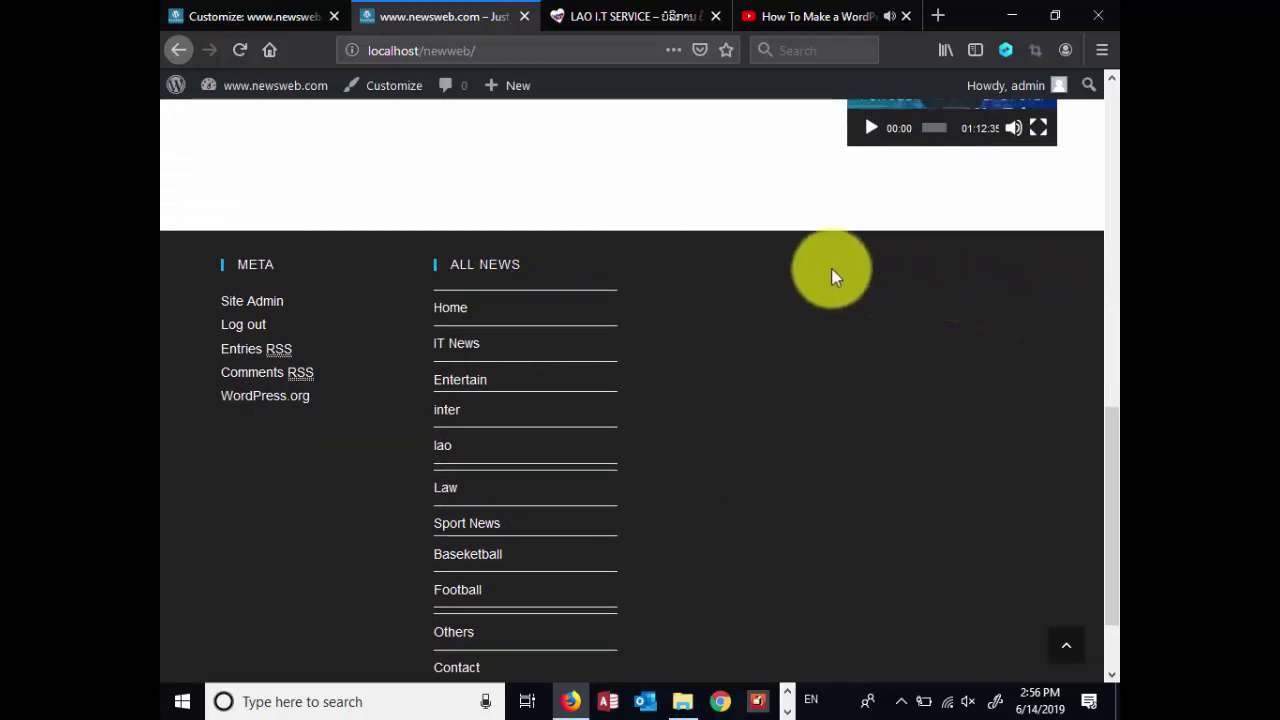
{"action": "scroll", "coordinate": [418, 408], "scroll_direction": "down", "scroll_amount": 2}
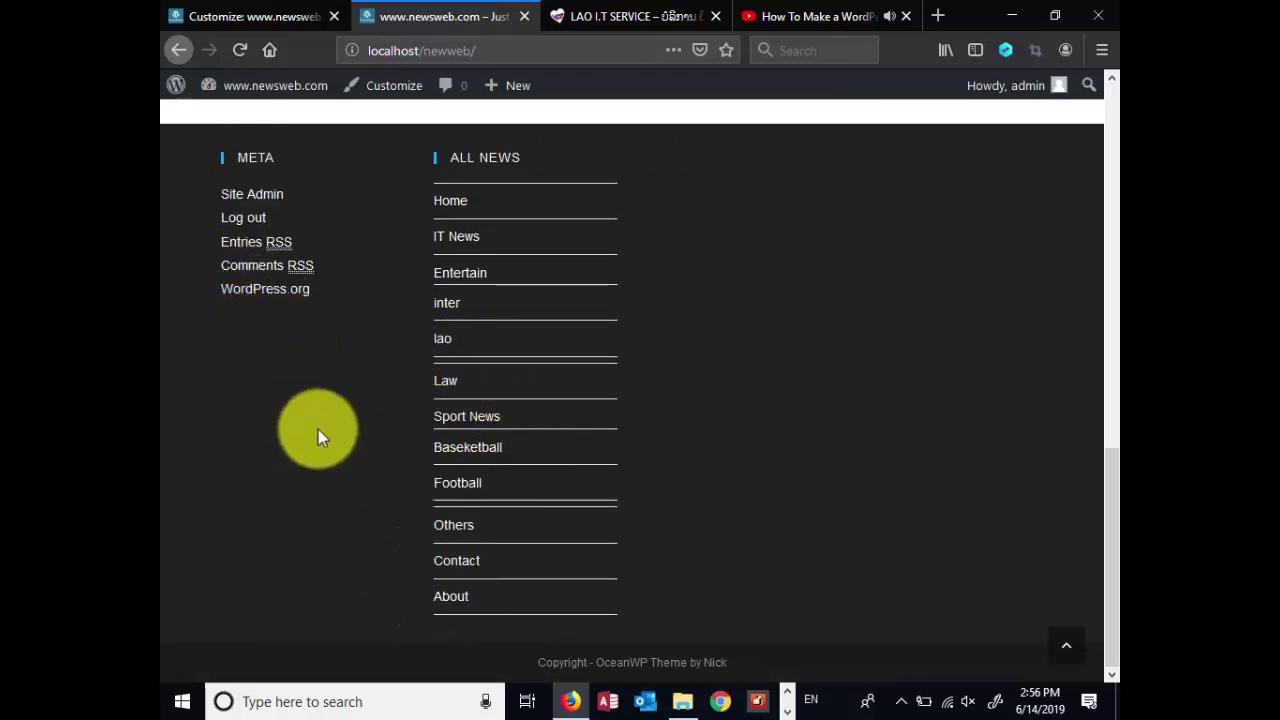
{"action": "left_click", "coordinate": [255, 16]}
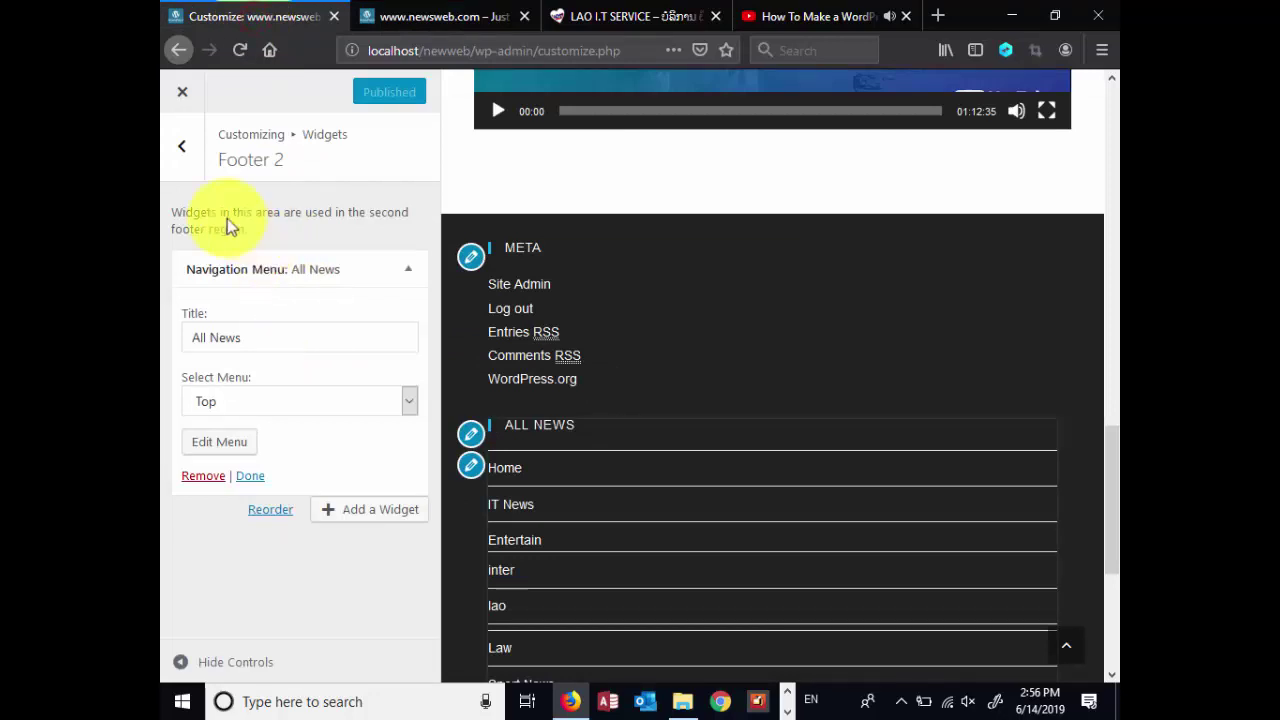
{"action": "left_click", "coordinate": [180, 148]}
{"action": "left_click", "coordinate": [222, 388]}
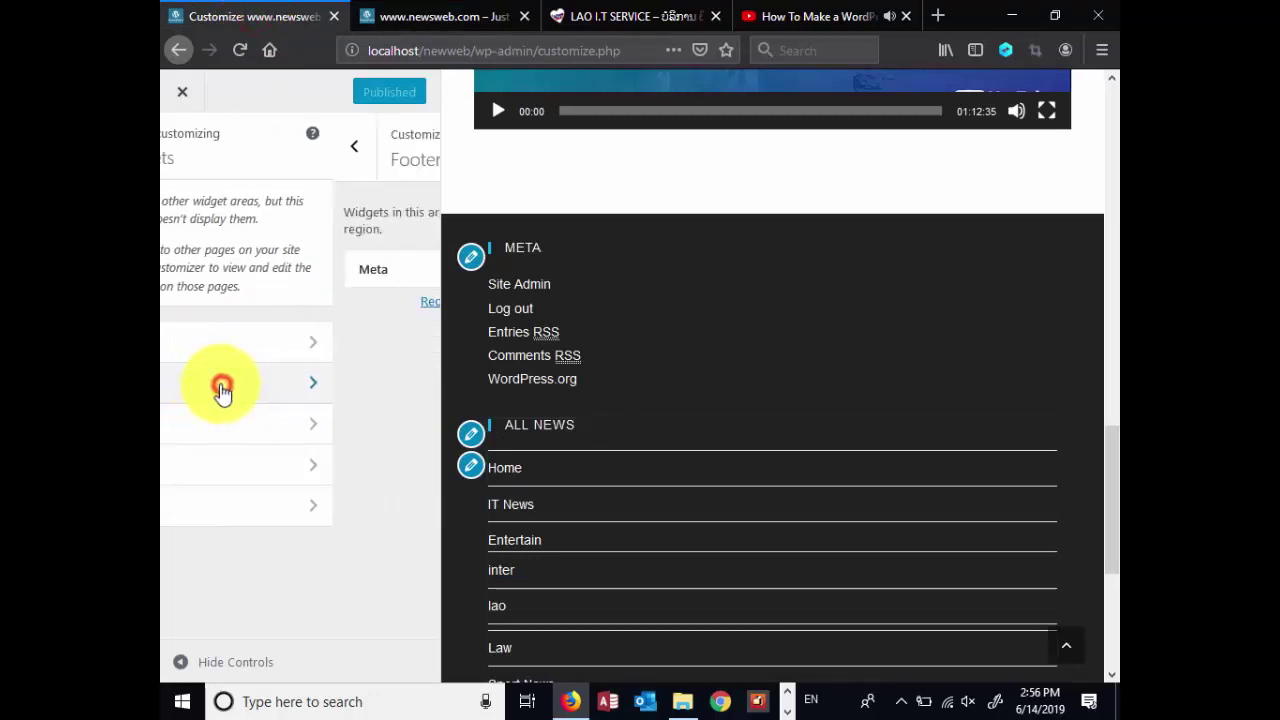
{"action": "left_click", "coordinate": [380, 308]}
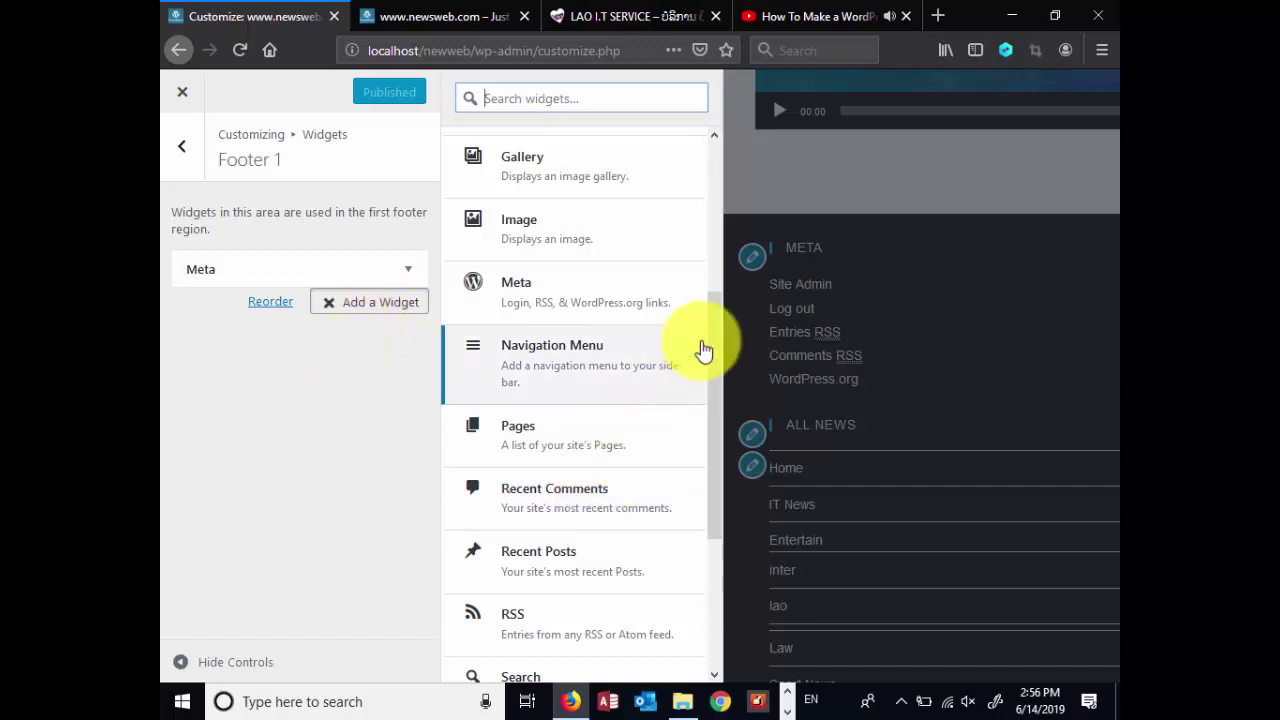
{"action": "left_click_drag", "start_coordinate": [712, 340], "coordinate": [719, 500]}
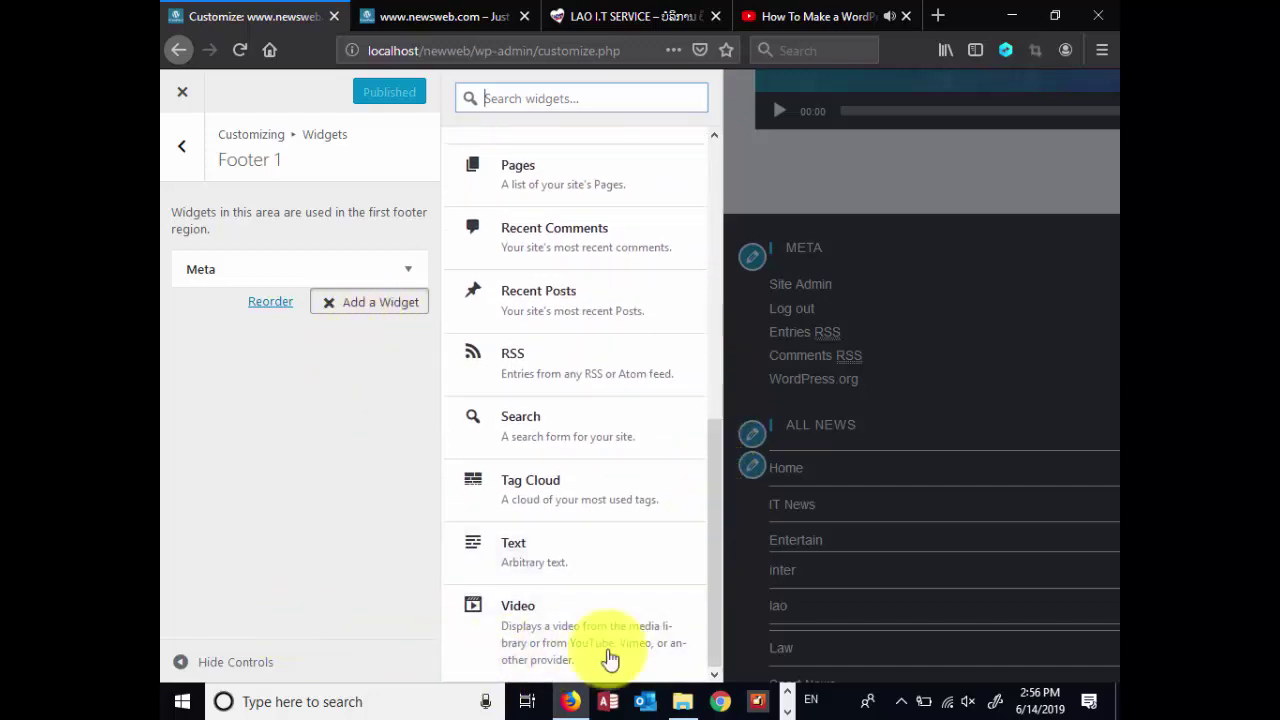
{"action": "left_click_drag", "start_coordinate": [720, 537], "coordinate": [722, 269]}
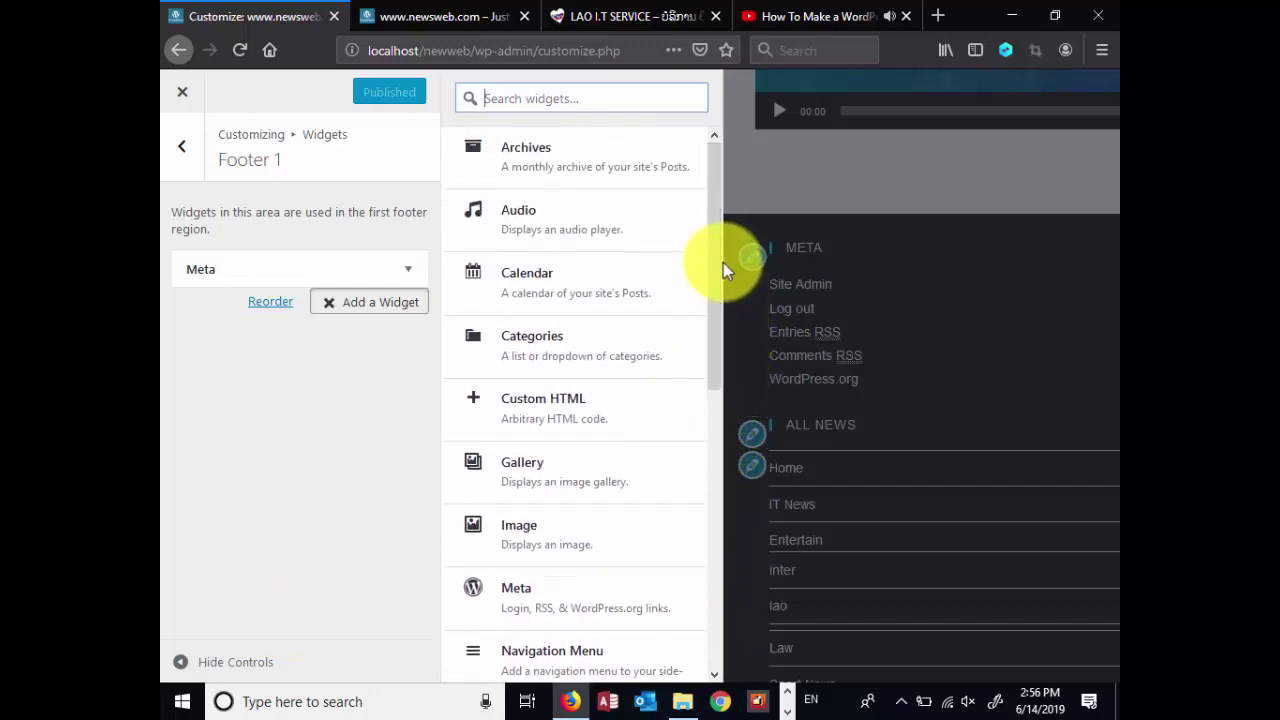
{"action": "left_click", "coordinate": [277, 380]}
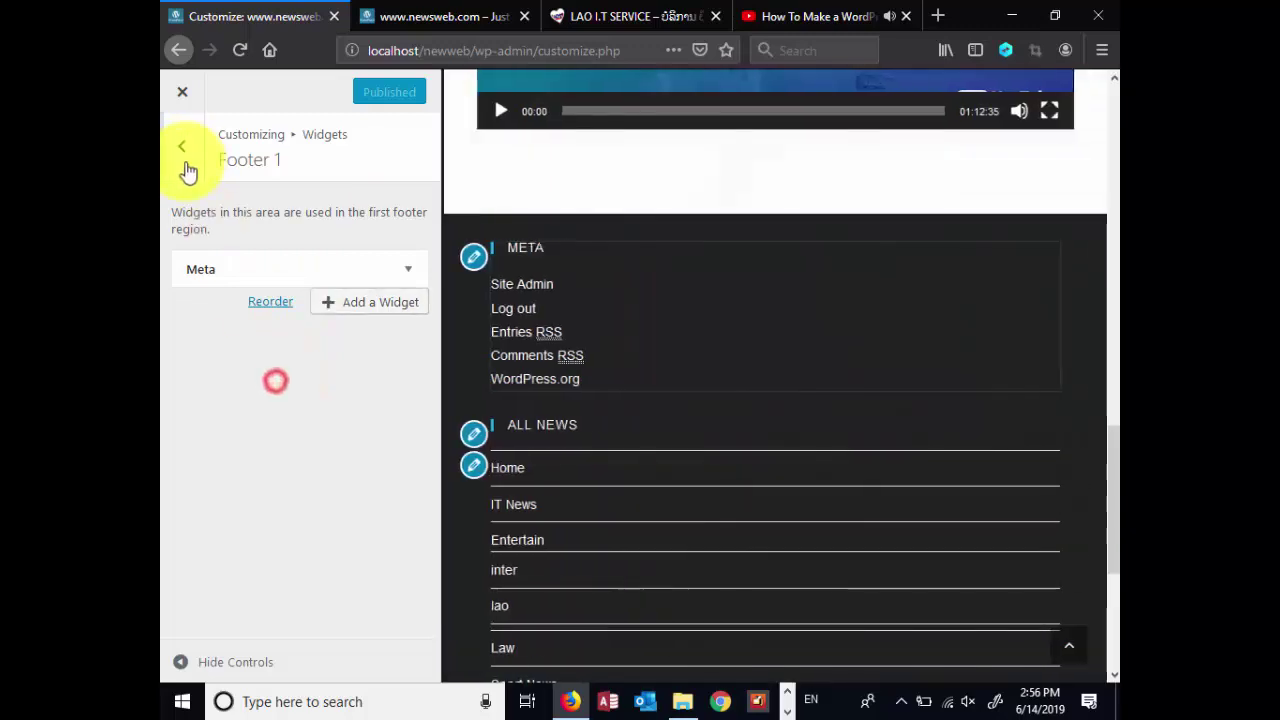
Add an Archives widget without a title to the Footer 3 widget area and publish the changes
{"action": "left_click", "coordinate": [185, 160]}
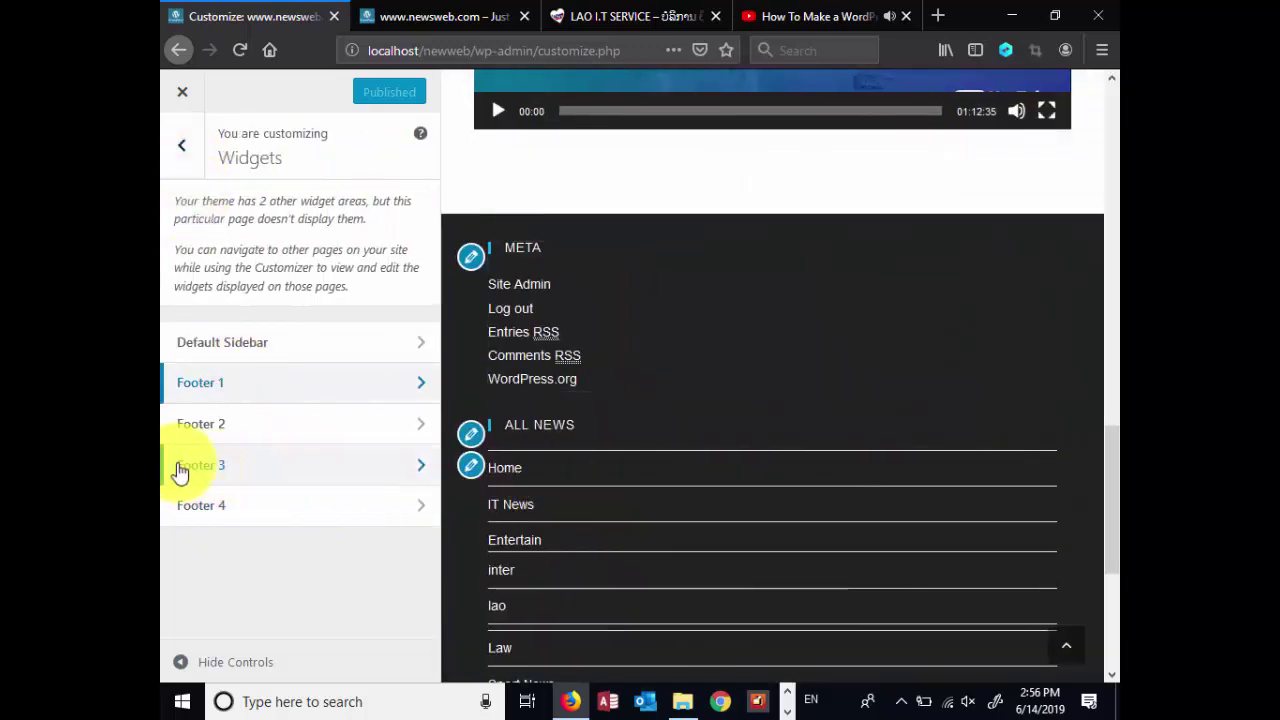
{"action": "left_click", "coordinate": [291, 465]}
{"action": "left_click", "coordinate": [365, 265]}
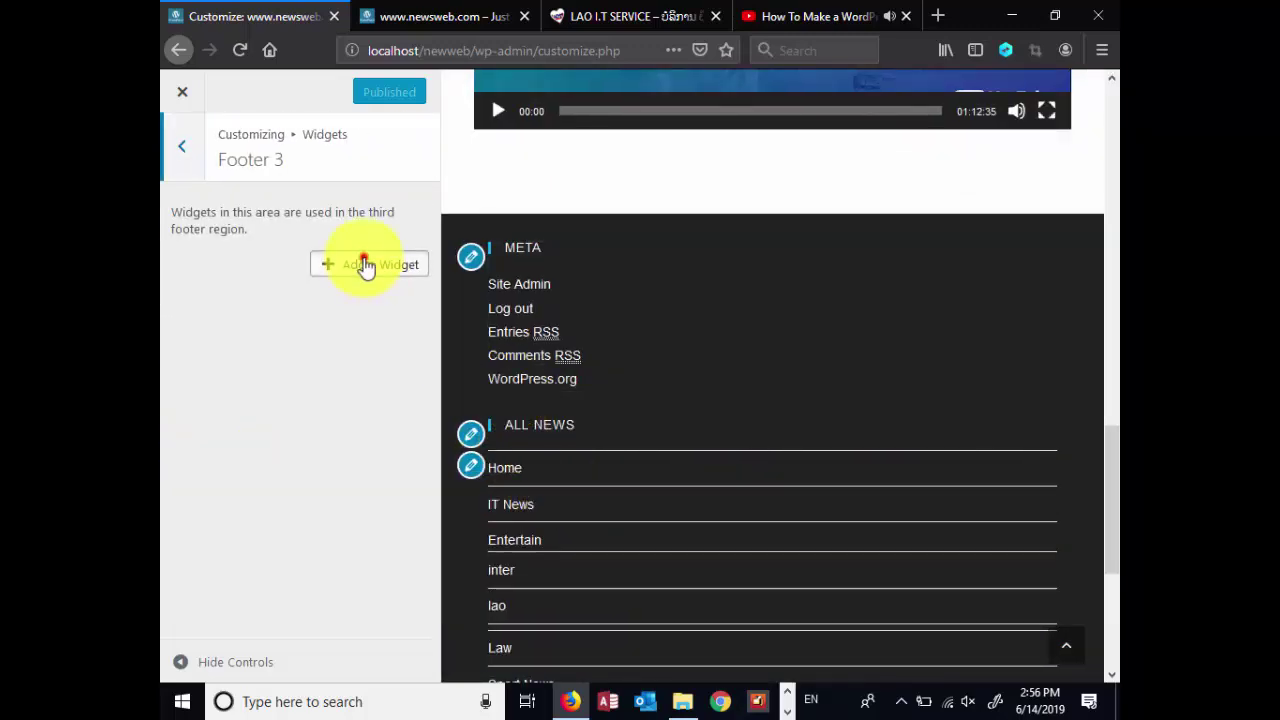
{"action": "left_click_drag", "start_coordinate": [714, 323], "coordinate": [714, 271]}
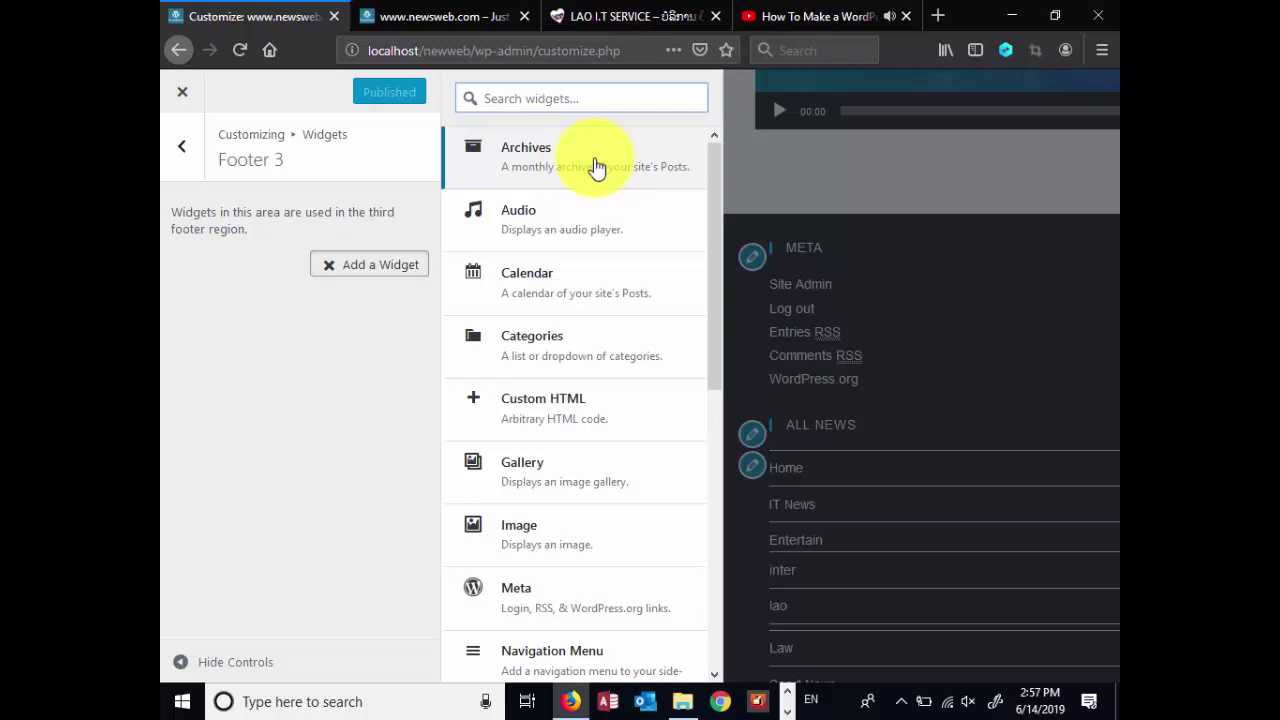
{"action": "left_click", "coordinate": [595, 164]}
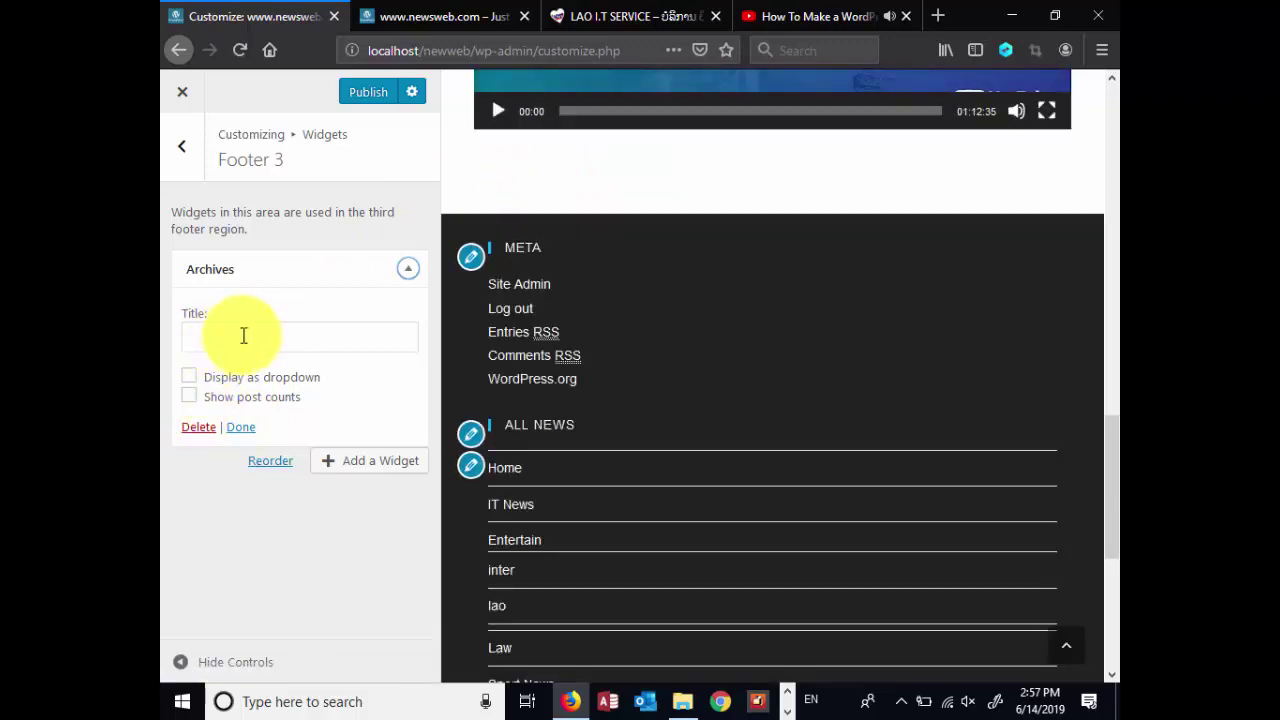
{"action": "scroll", "coordinate": [686, 405], "scroll_direction": "down", "scroll_amount": 5}
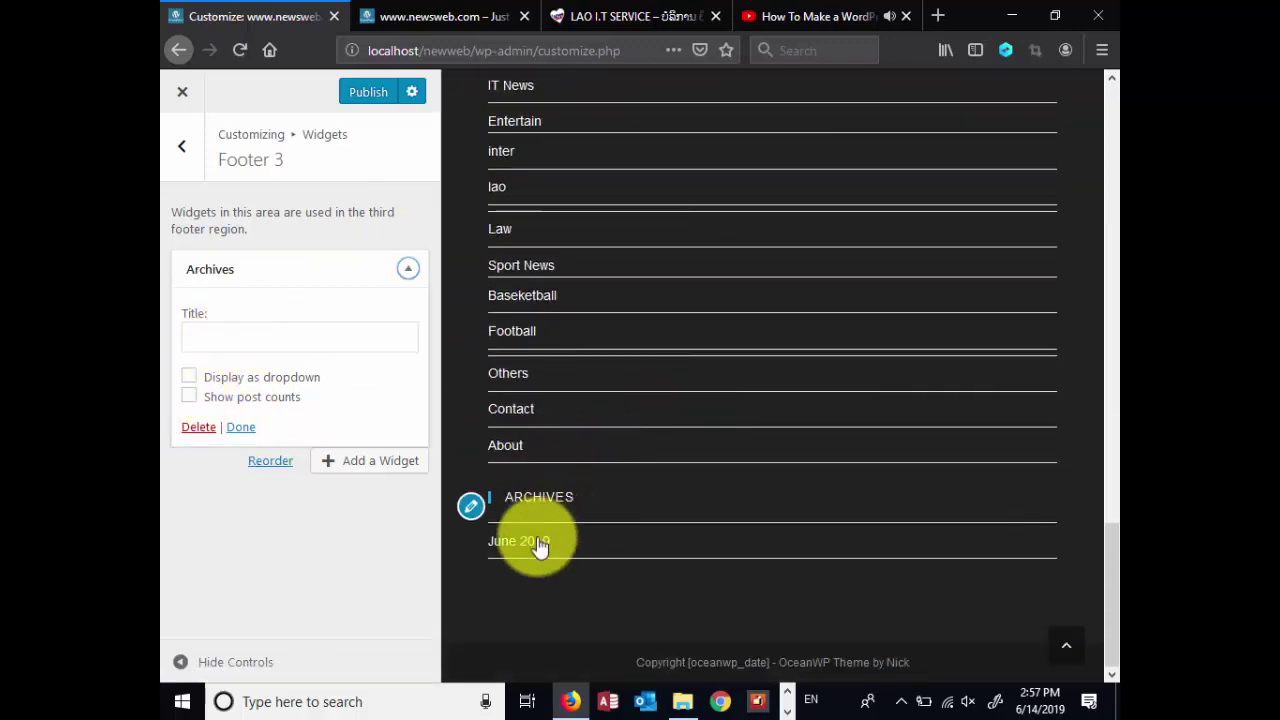
{"action": "left_click", "coordinate": [366, 93]}
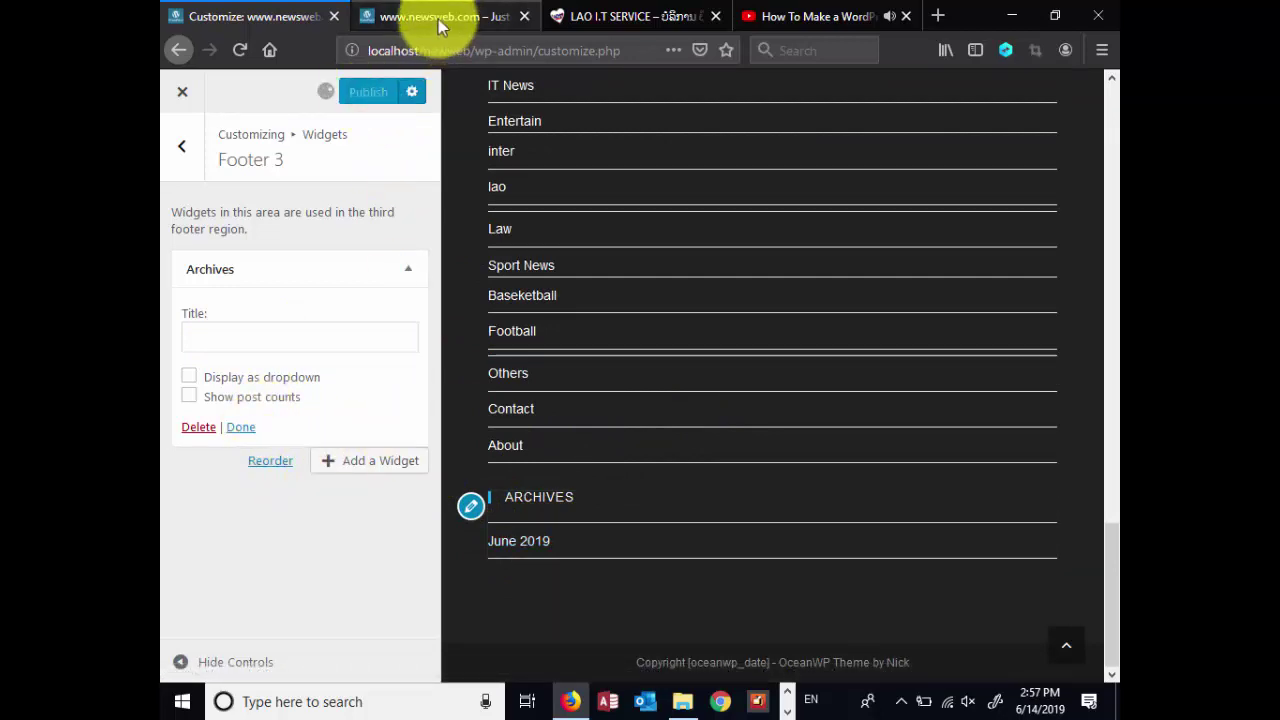
Reload the live site to check the third footer column, and return to the customizer
{"action": "left_click", "coordinate": [437, 17]}
{"action": "left_click", "coordinate": [241, 50]}
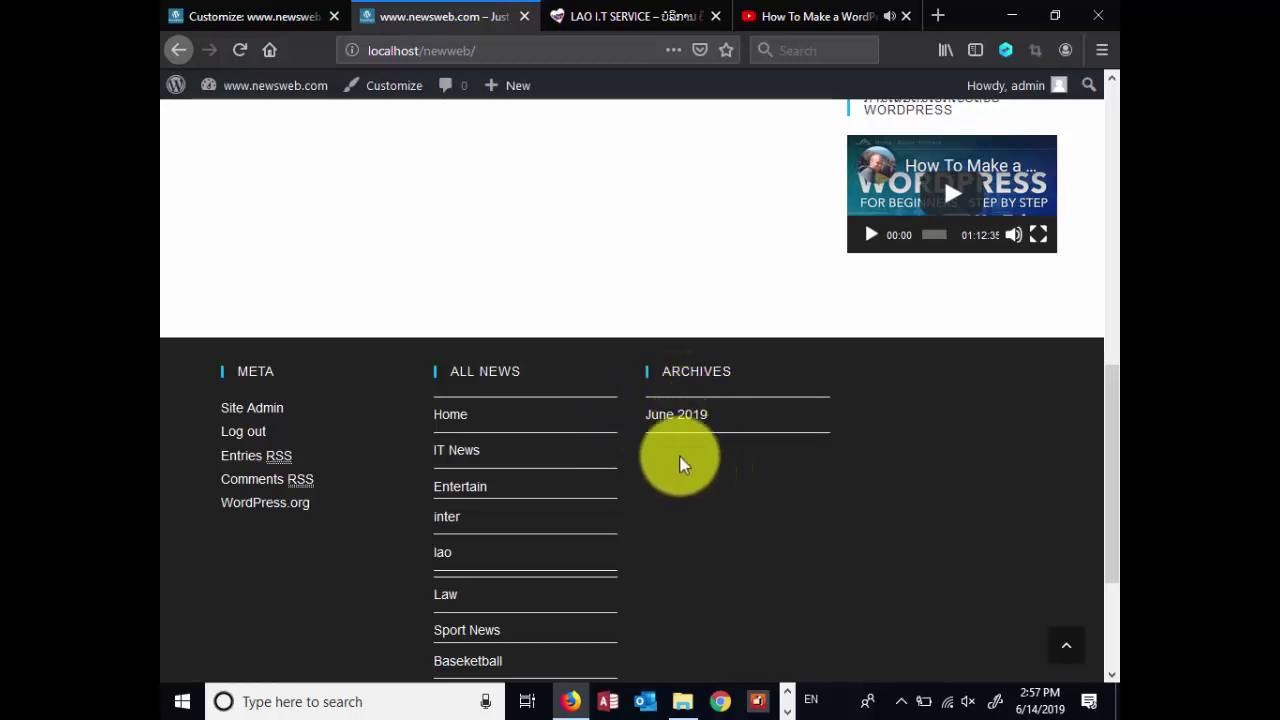
{"action": "left_click", "coordinate": [265, 16]}
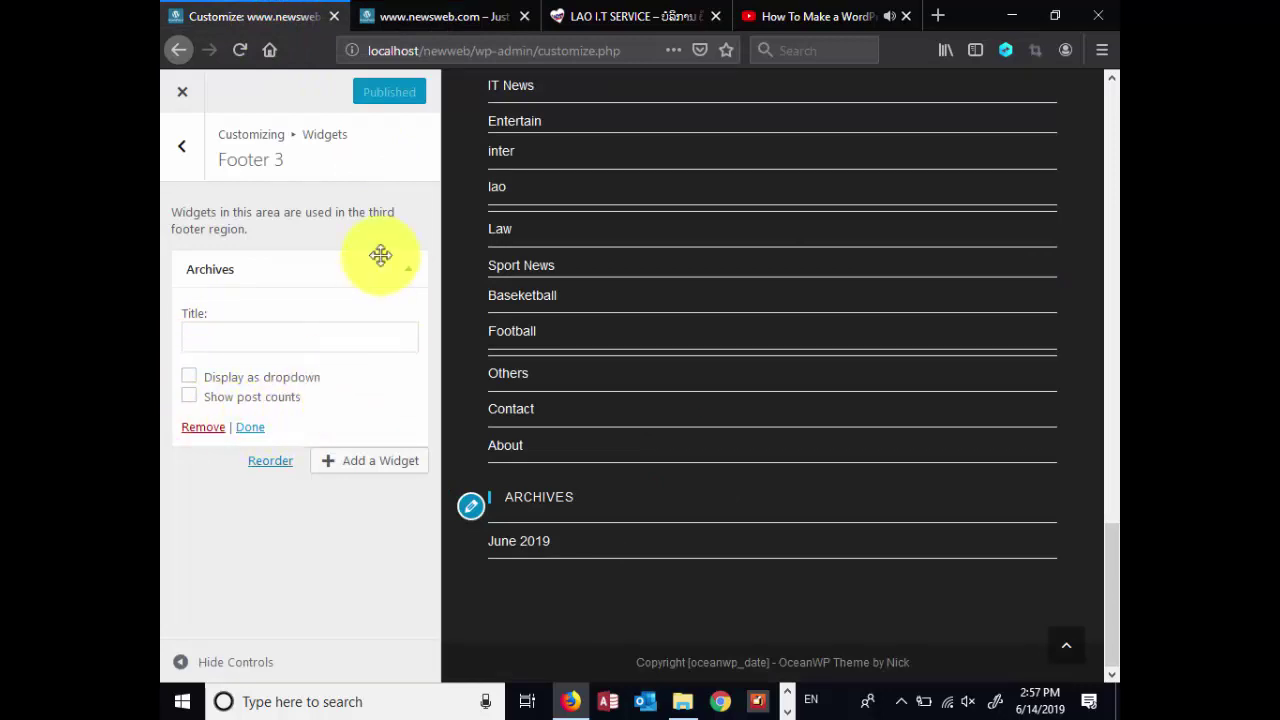
Add an Image widget to the Footer 4 widget area
{"action": "left_click", "coordinate": [182, 156]}
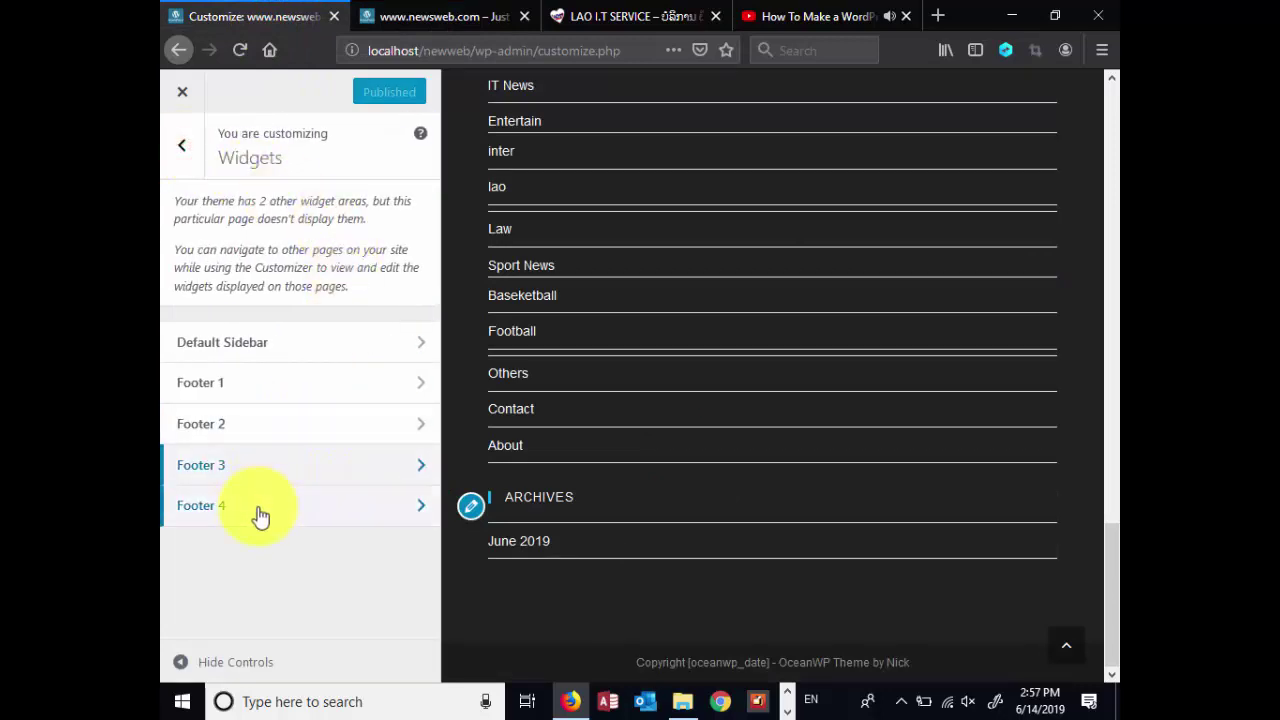
{"action": "left_click", "coordinate": [257, 512]}
{"action": "left_click", "coordinate": [352, 264]}
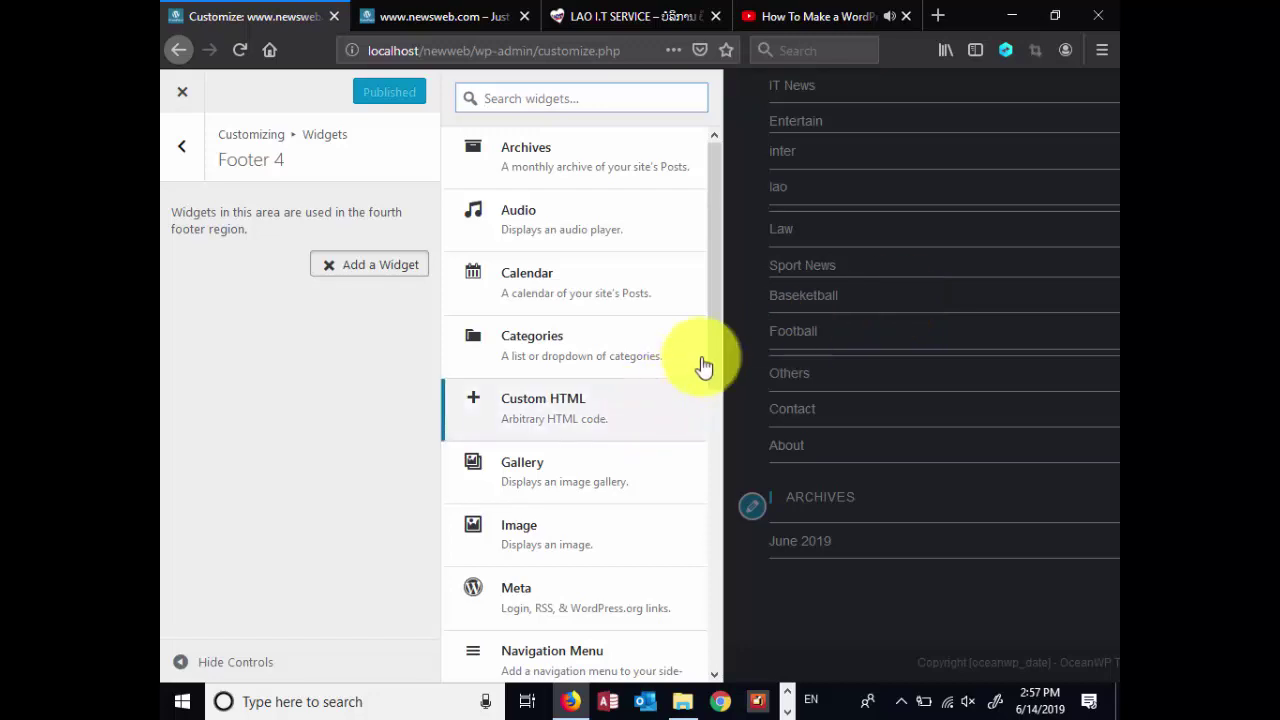
{"action": "left_click_drag", "start_coordinate": [709, 286], "coordinate": [708, 388]}
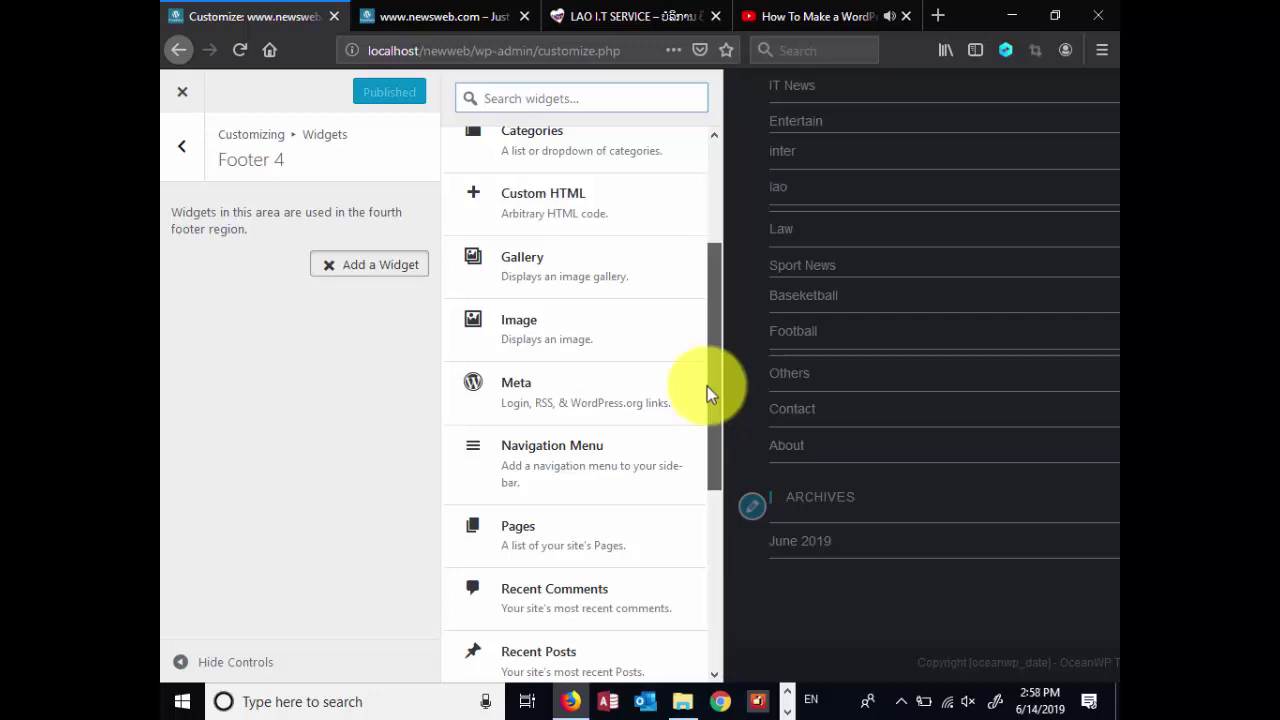
{"action": "left_click_drag", "start_coordinate": [706, 392], "coordinate": [698, 293]}
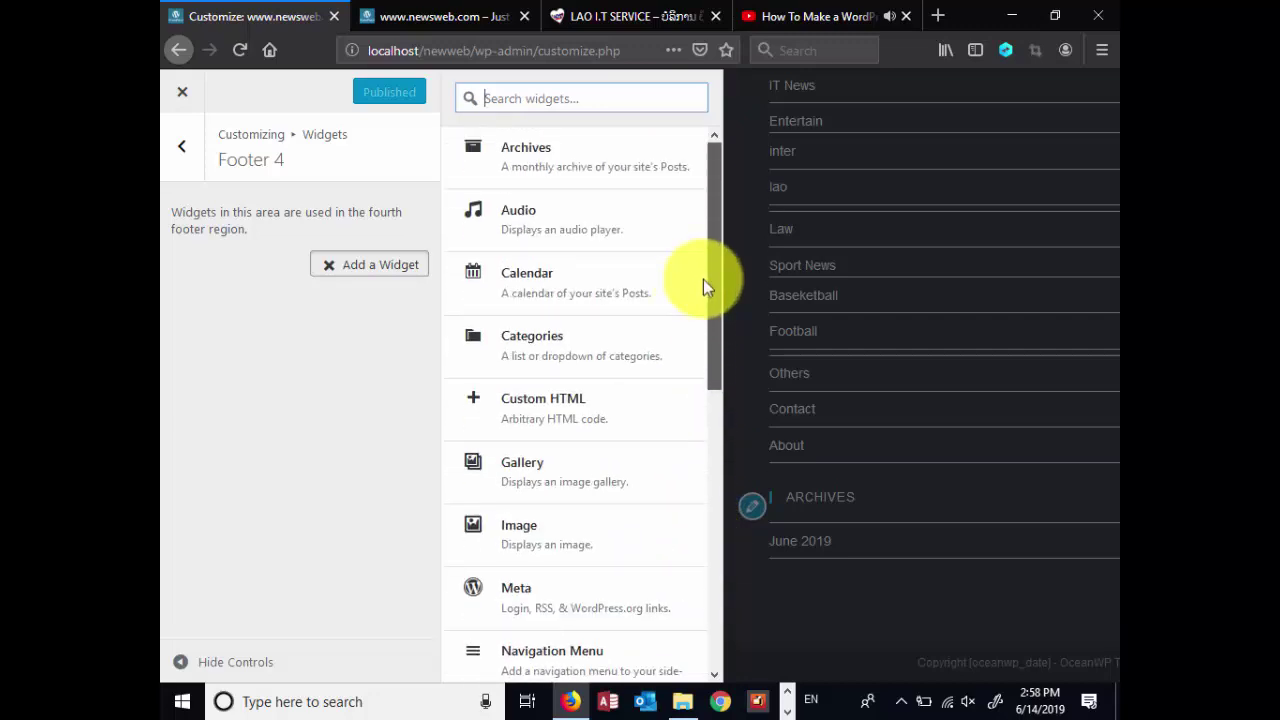
{"action": "scroll", "coordinate": [703, 279], "scroll_direction": "down", "scroll_amount": 2}
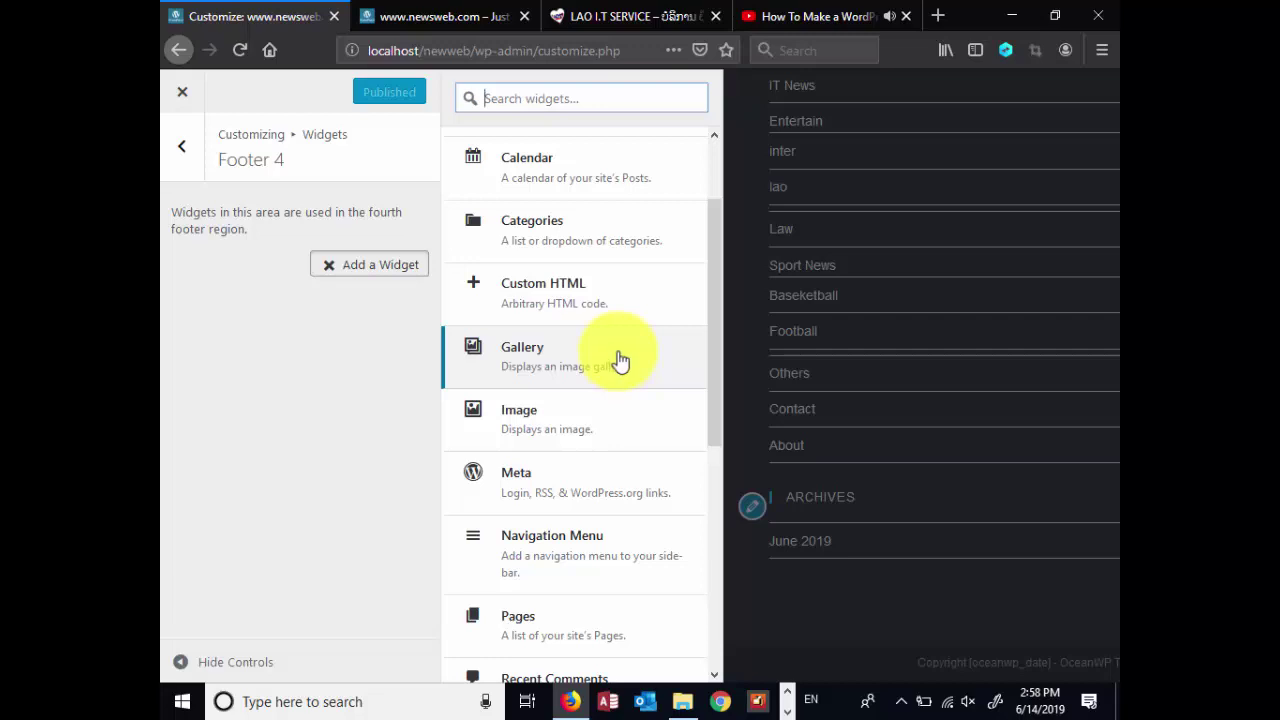
{"action": "left_click", "coordinate": [593, 424]}
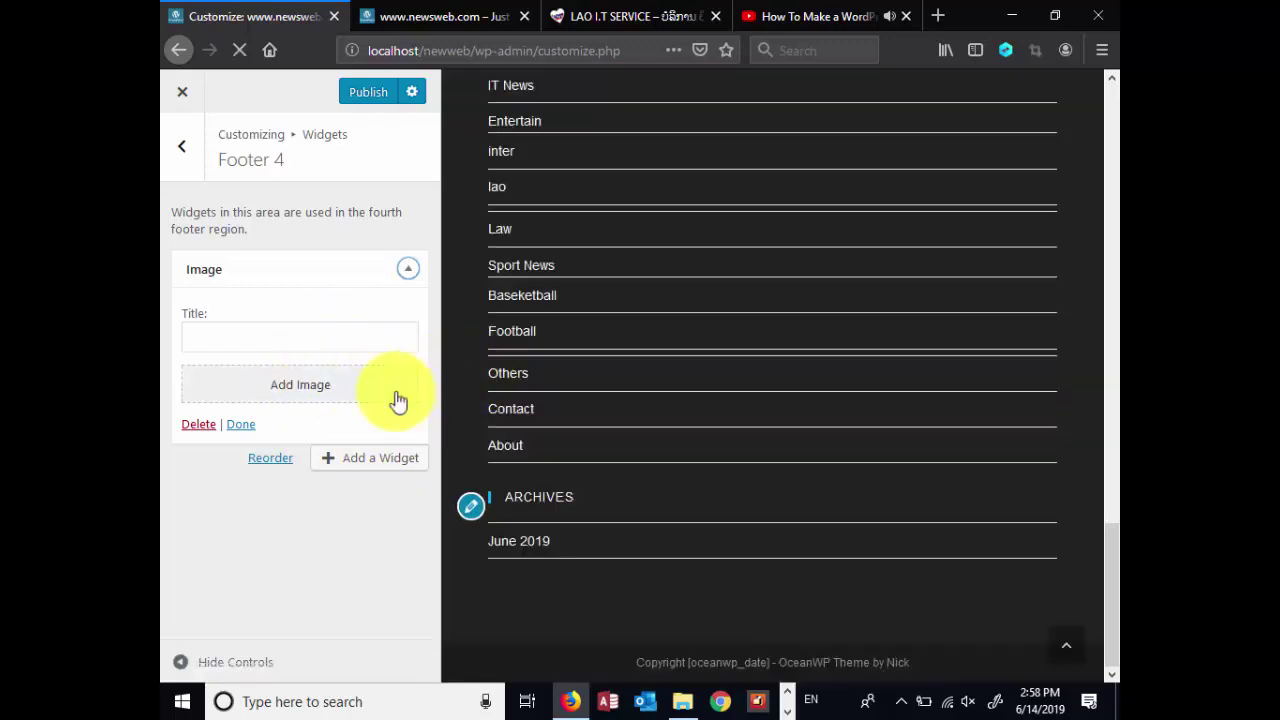
Insert wordpress_logo.jpg from the media library into the Footer 4 Image widget and publish the changes
{"action": "left_click", "coordinate": [289, 385]}
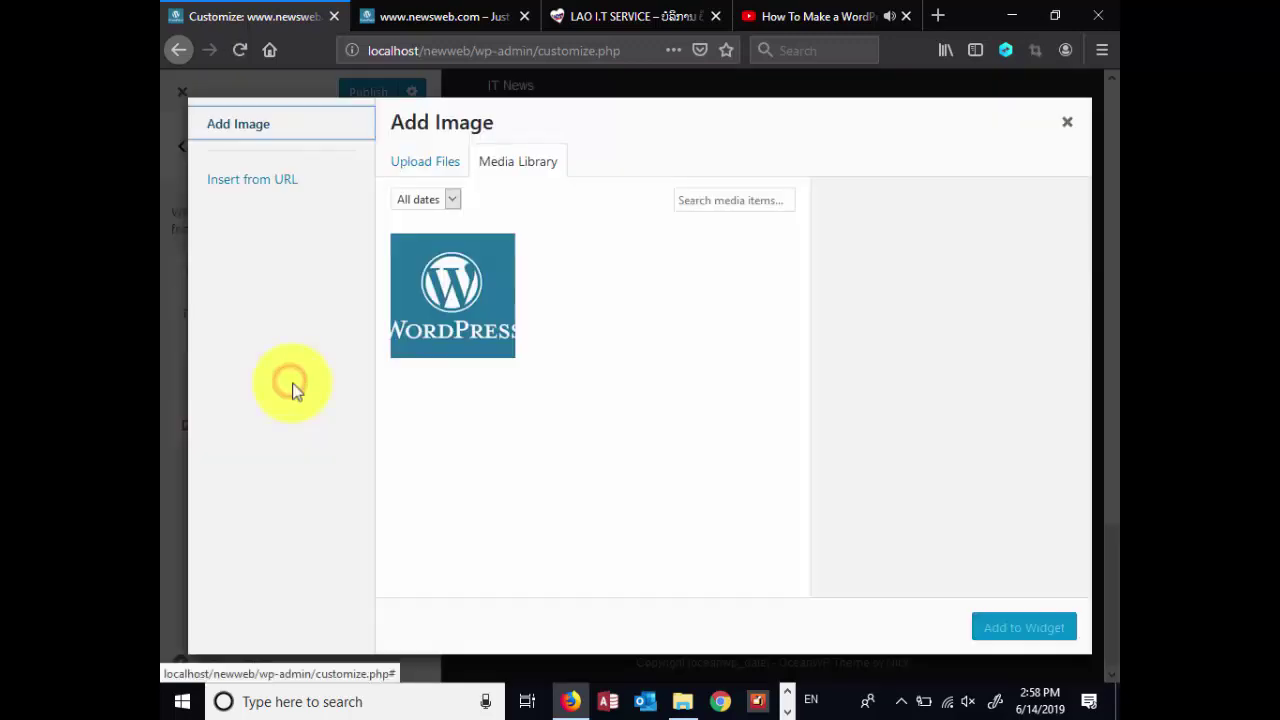
{"action": "left_click", "coordinate": [418, 164]}
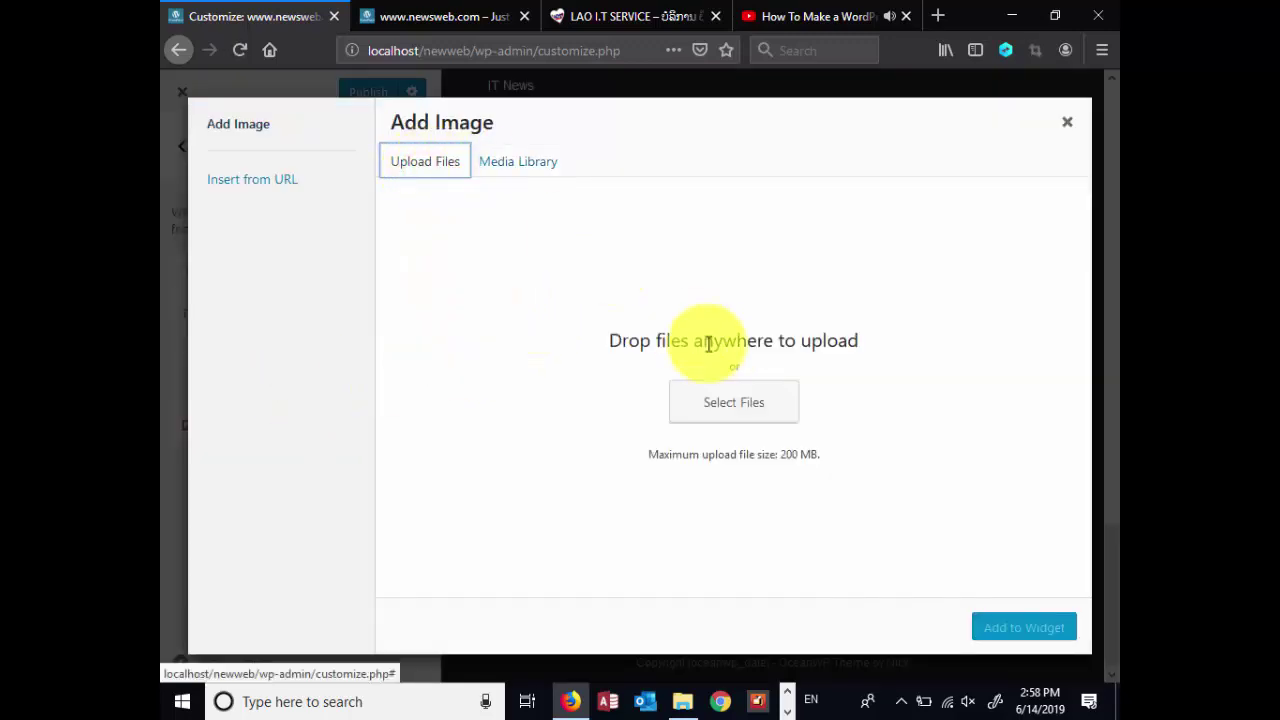
{"action": "left_click", "coordinate": [518, 163]}
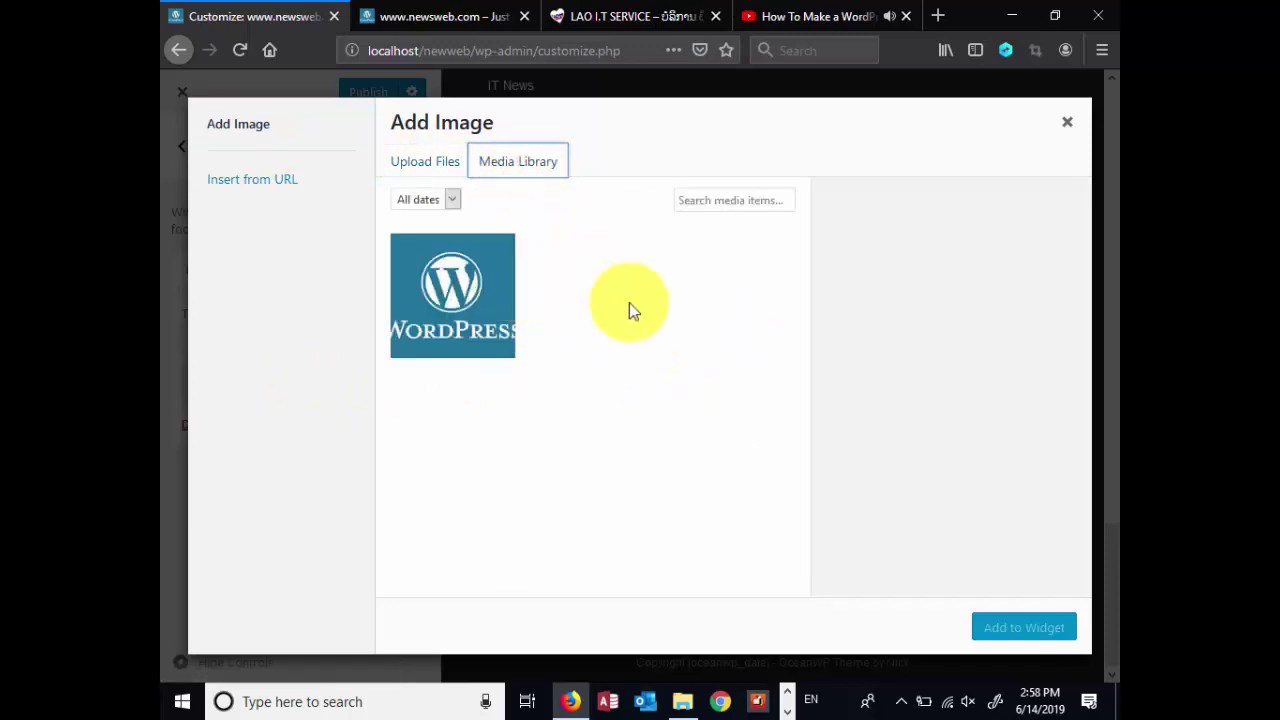
{"action": "left_click", "coordinate": [465, 300]}
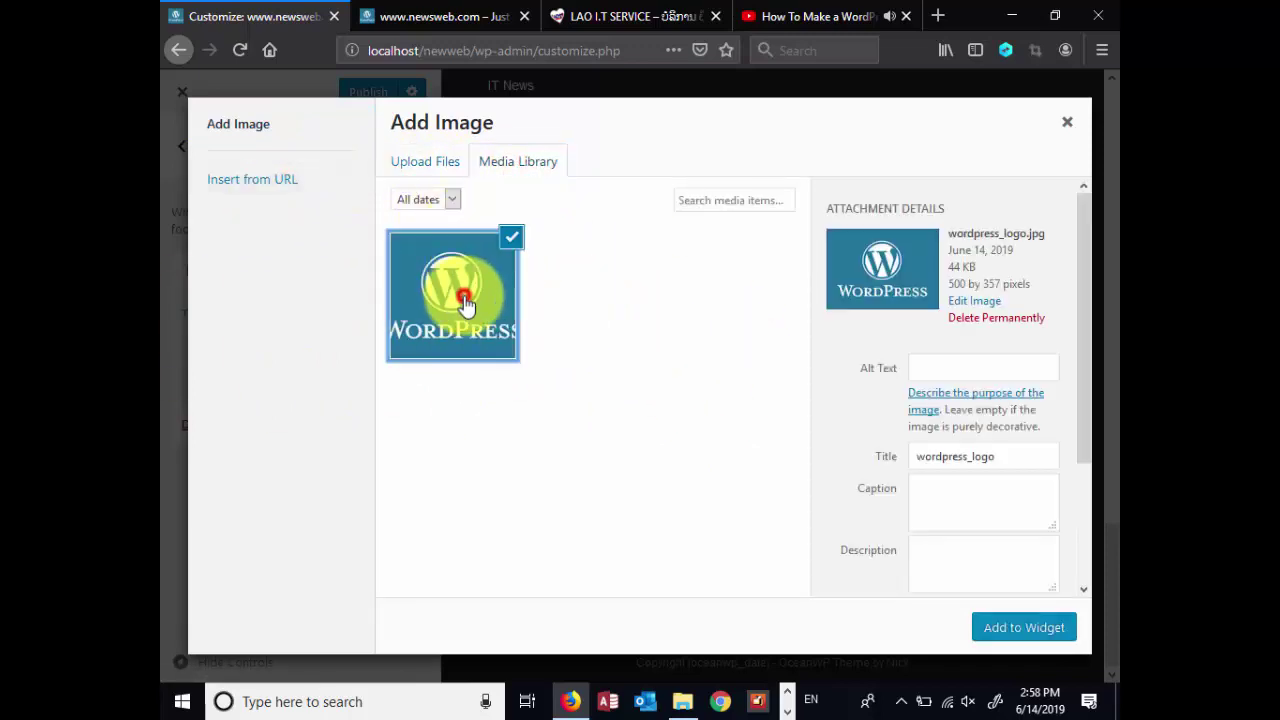
{"action": "left_click", "coordinate": [1014, 628]}
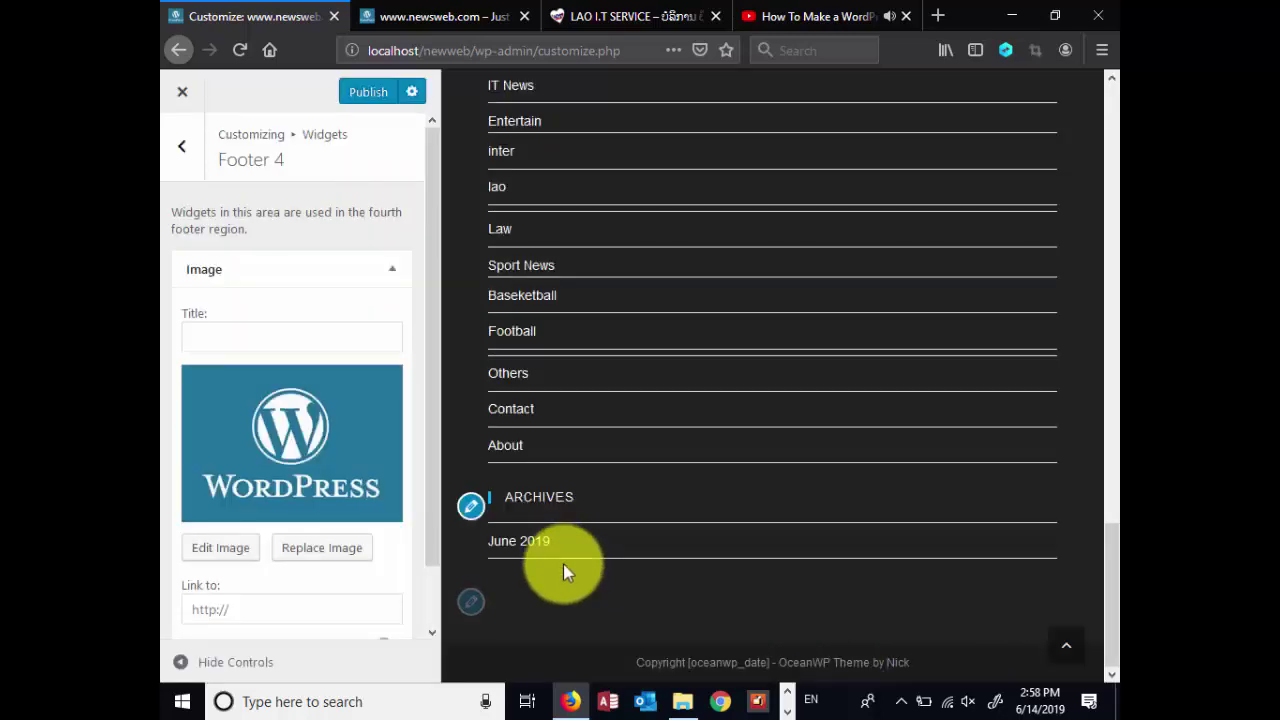
{"action": "scroll", "coordinate": [637, 402], "scroll_direction": "down", "scroll_amount": 2}
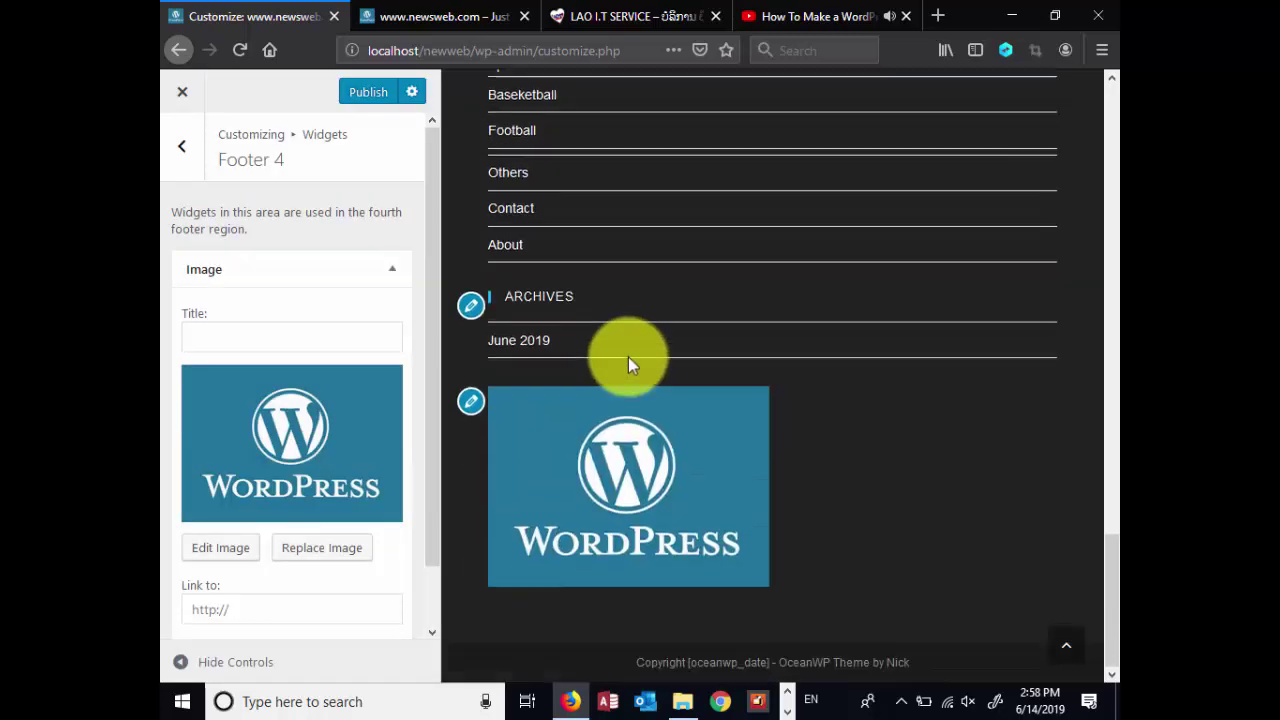
{"action": "scroll", "coordinate": [628, 357], "scroll_direction": "up", "scroll_amount": 1}
{"action": "left_click", "coordinate": [368, 92]}
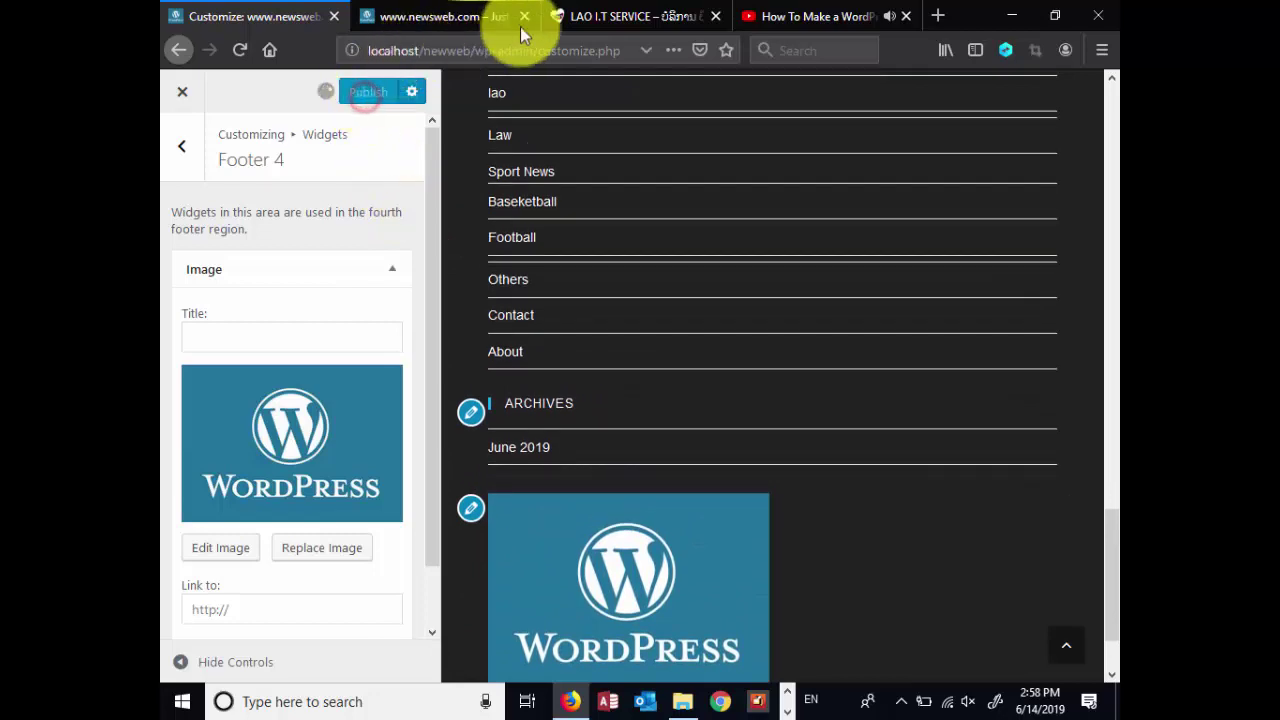
Reload the live site and examine all four footer columns, including the Archives list and the logo image
{"action": "left_click", "coordinate": [447, 19]}
{"action": "left_click", "coordinate": [240, 50]}
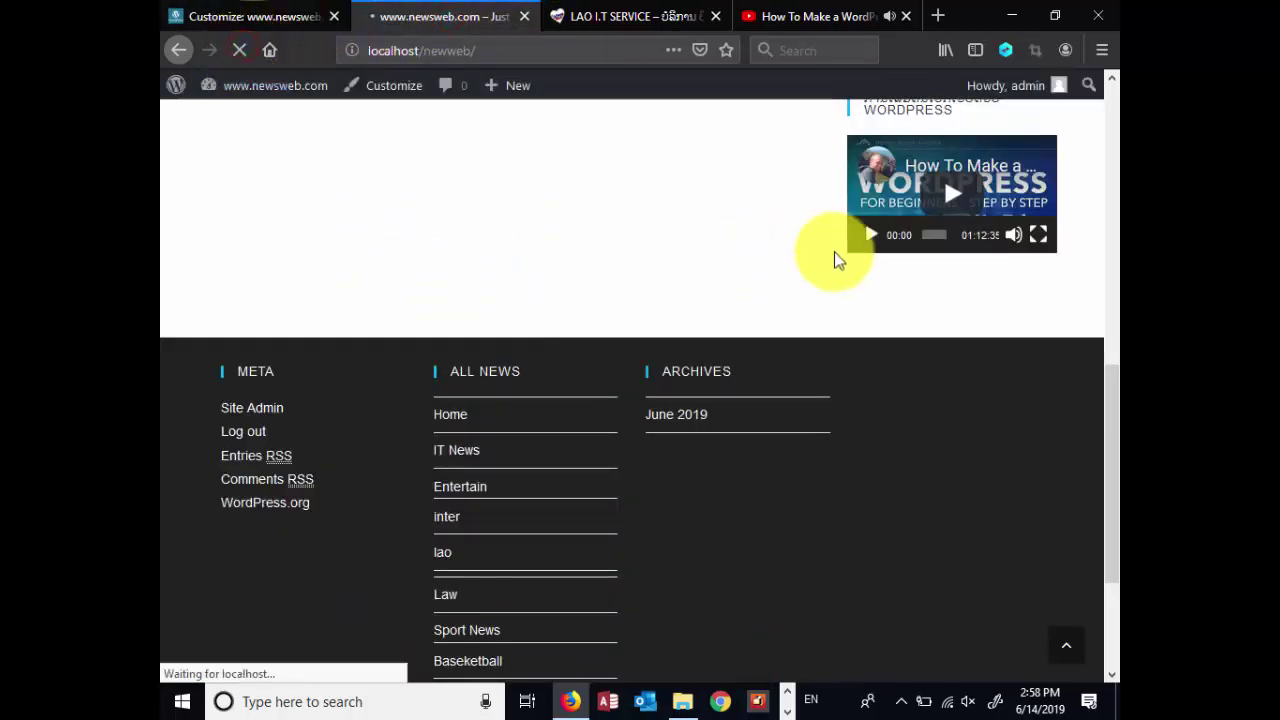
{"action": "scroll", "coordinate": [975, 380], "scroll_direction": "down", "scroll_amount": 2}
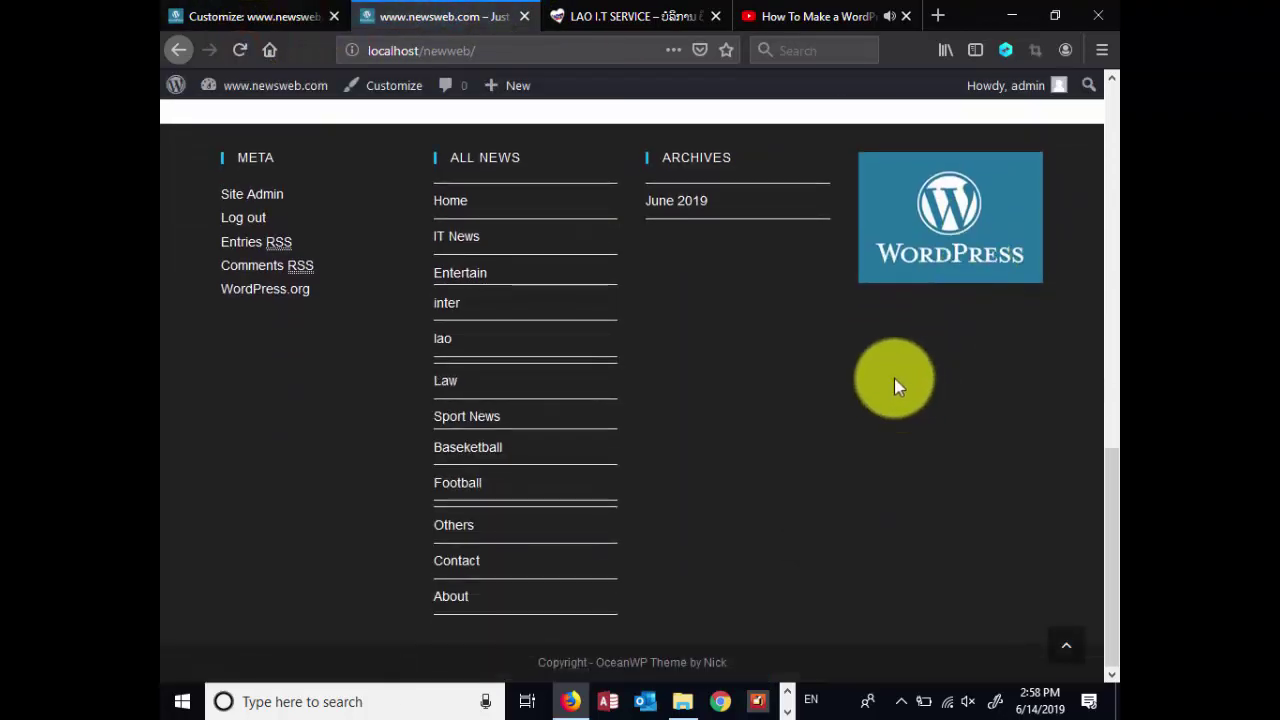
{"action": "scroll", "coordinate": [895, 385], "scroll_direction": "up", "scroll_amount": 6}
{"action": "scroll", "coordinate": [723, 314], "scroll_direction": "down", "scroll_amount": 6}
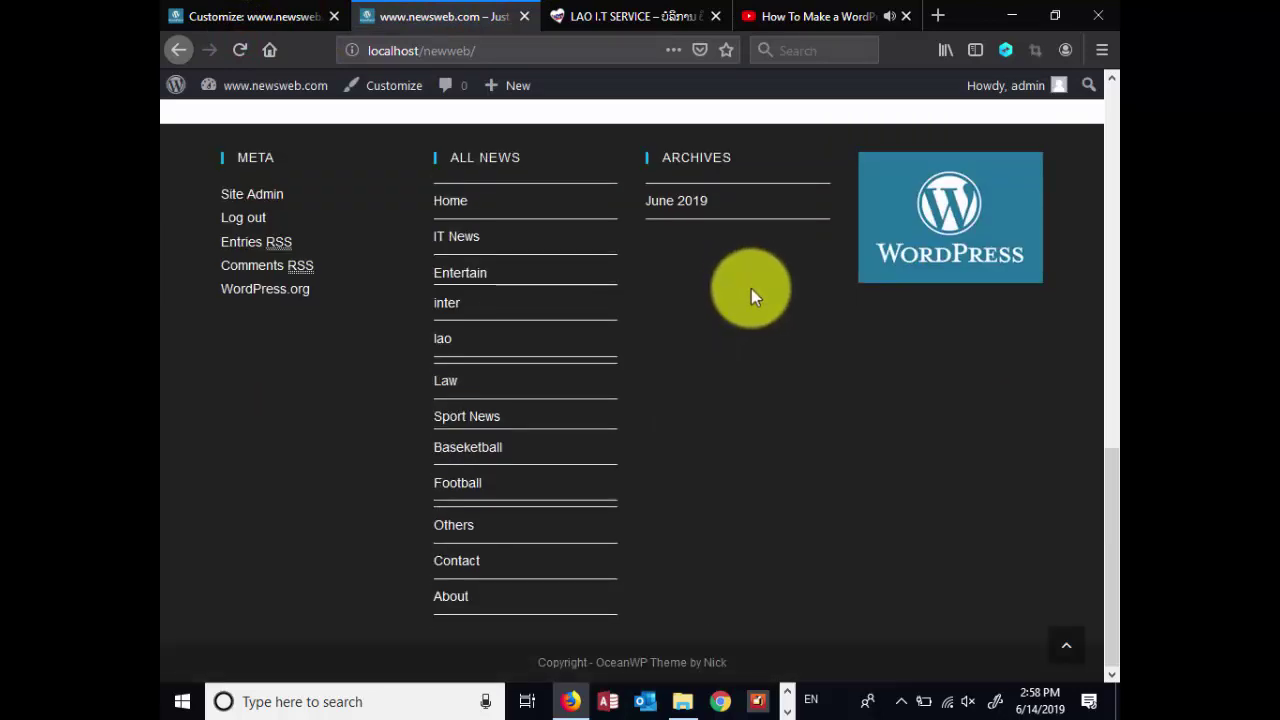
{"action": "scroll", "coordinate": [765, 320], "scroll_direction": "up", "scroll_amount": 2}
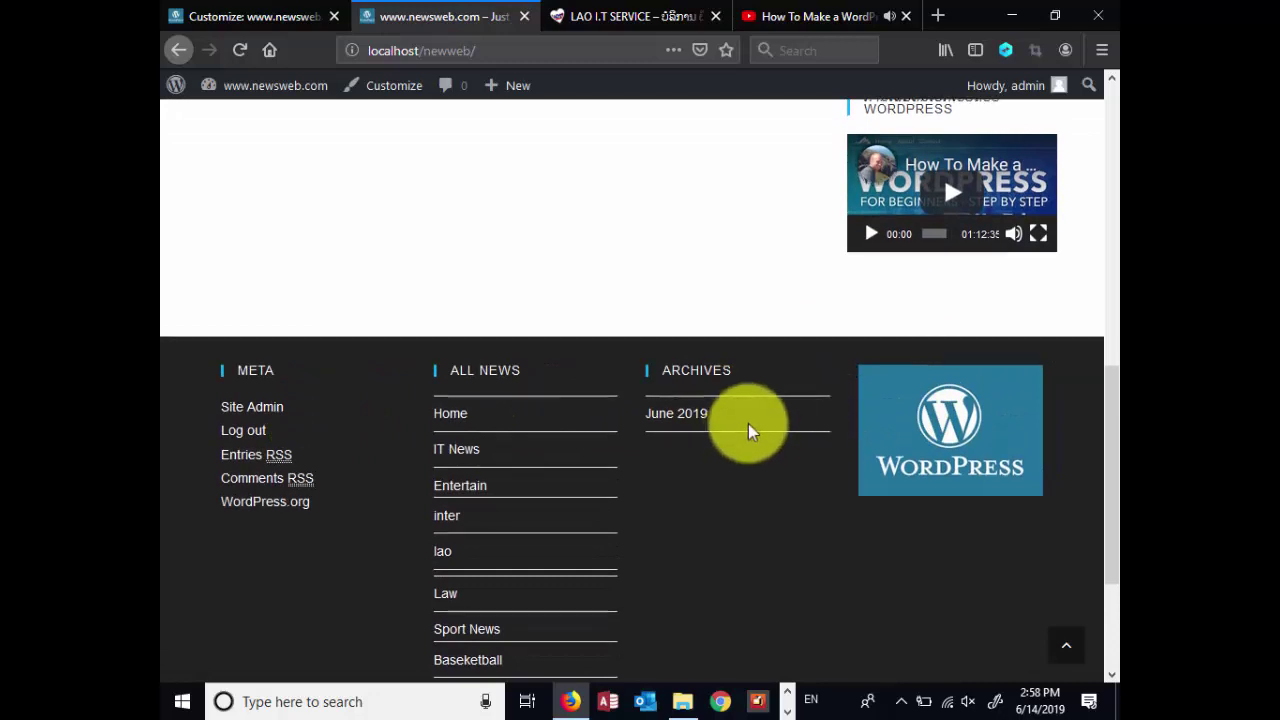
{"action": "scroll", "coordinate": [931, 420], "scroll_direction": "down", "scroll_amount": 1}
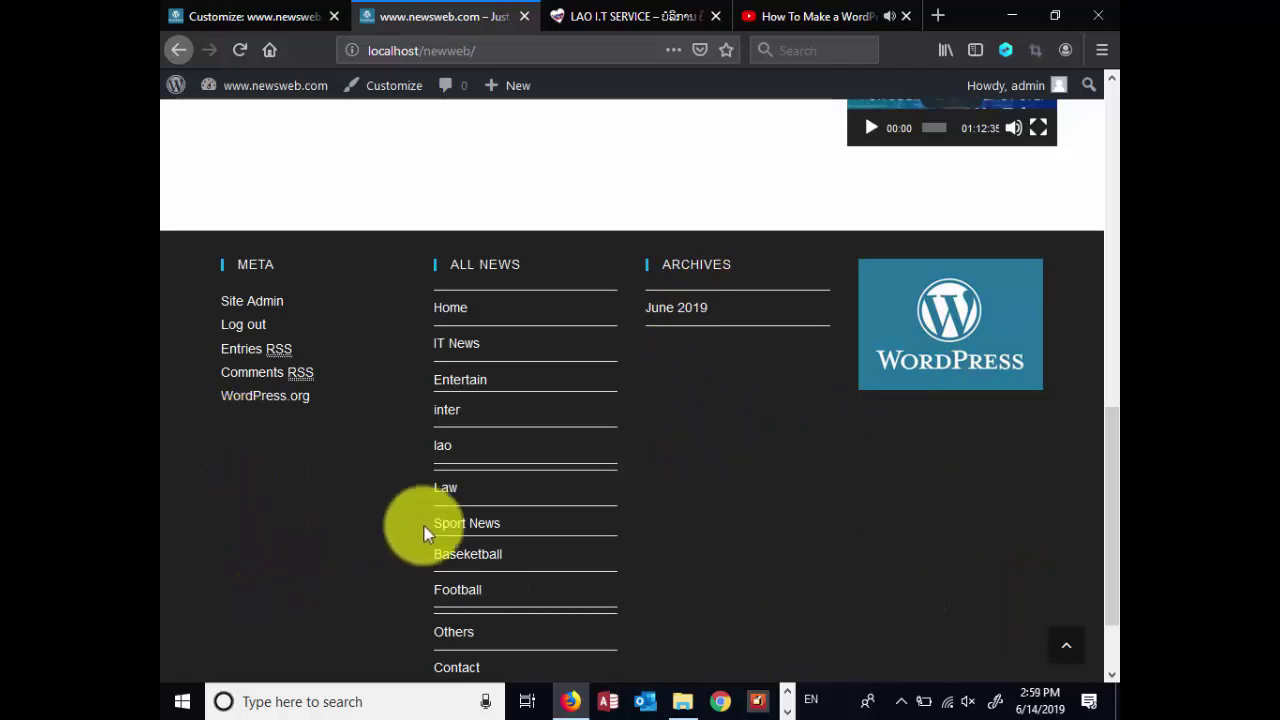
{"action": "scroll", "coordinate": [600, 500], "scroll_direction": "down", "scroll_amount": 1}
{"action": "scroll", "coordinate": [898, 404], "scroll_direction": "up", "scroll_amount": 3}
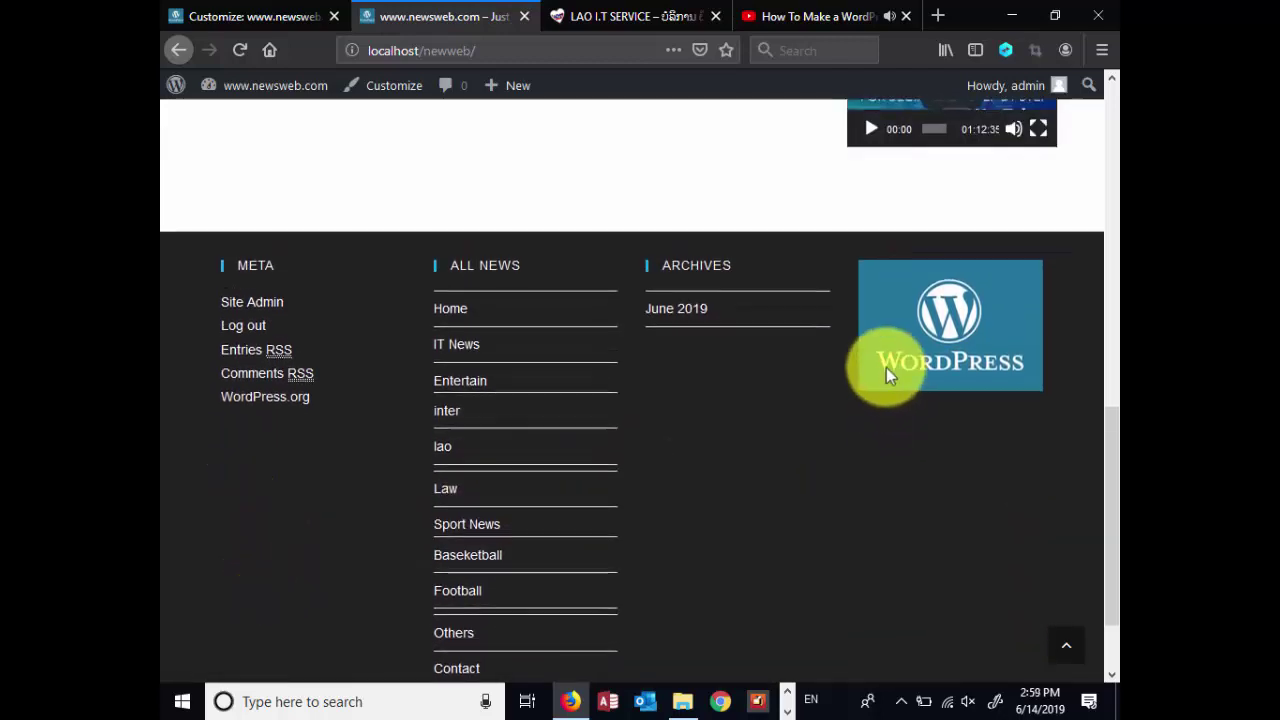
{"action": "scroll", "coordinate": [727, 340], "scroll_direction": "up", "scroll_amount": 1}
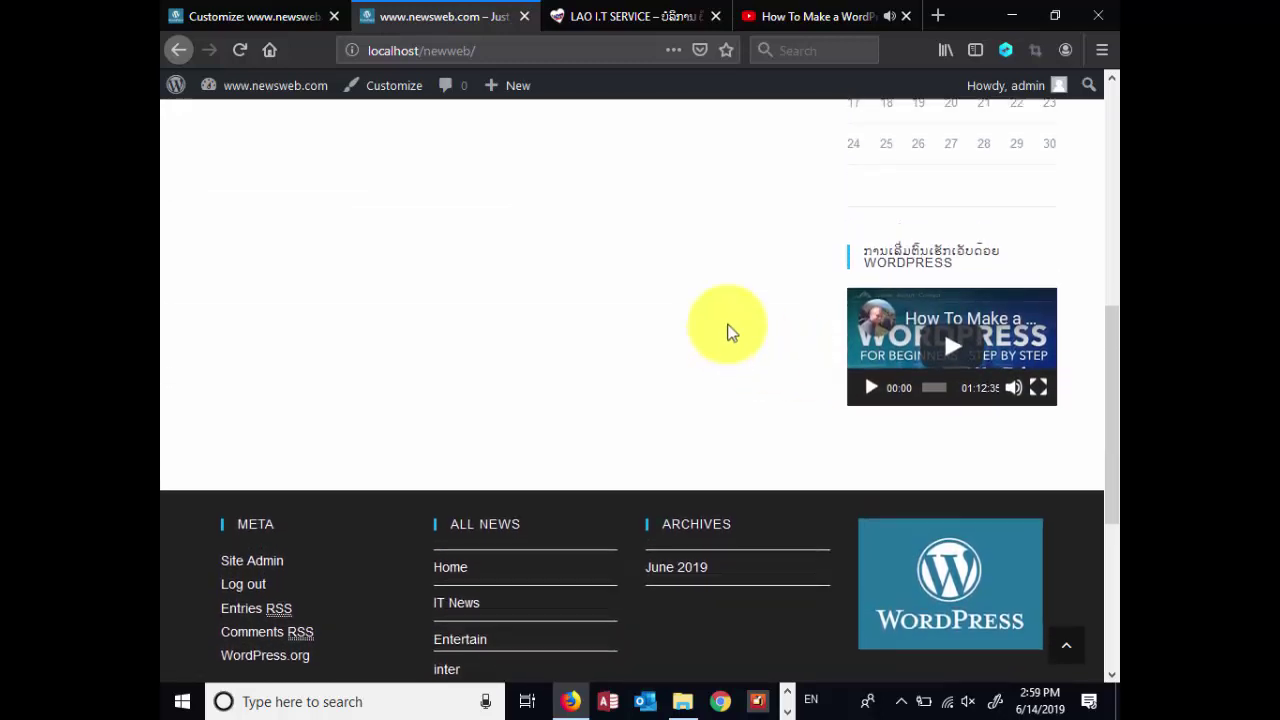
{"action": "scroll", "coordinate": [730, 334], "scroll_direction": "down", "scroll_amount": 2}
{"action": "scroll", "coordinate": [727, 323], "scroll_direction": "down", "scroll_amount": 1}
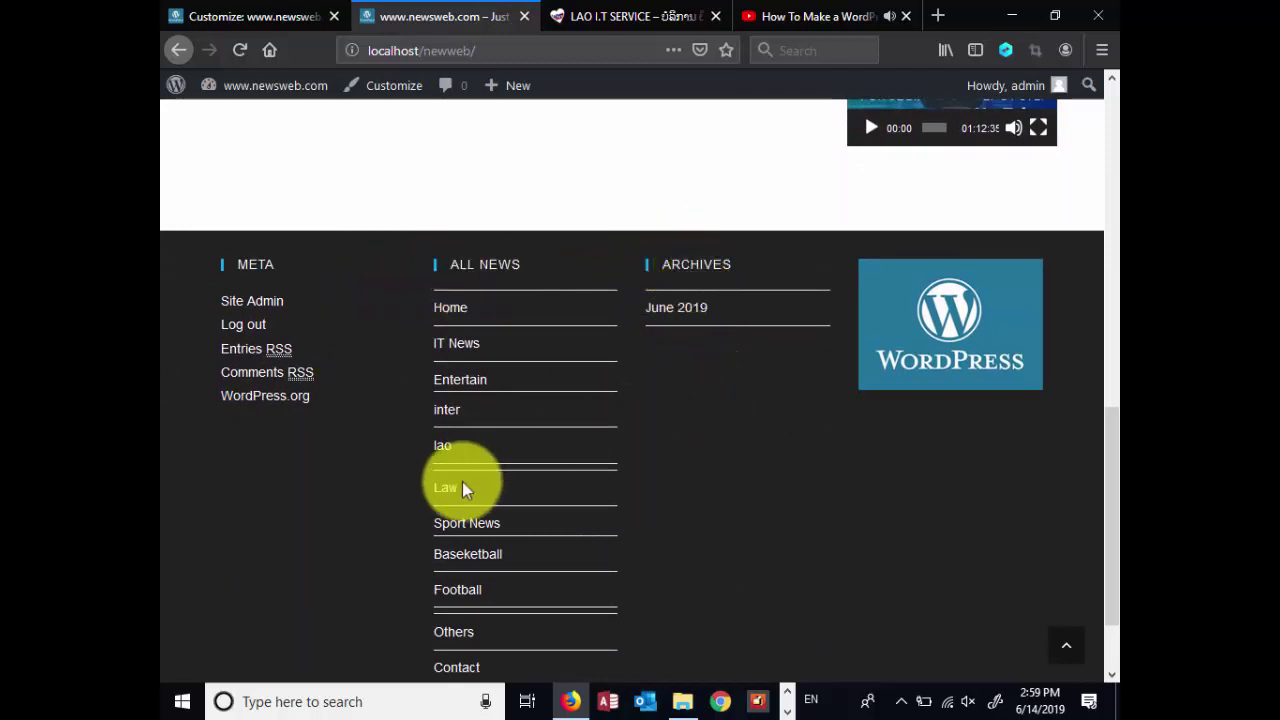
Examine the four footer columns on the live site, including the All News menu list, and return to the latest posts
{"action": "scroll", "coordinate": [645, 321], "scroll_direction": "down", "scroll_amount": 1}
{"action": "scroll", "coordinate": [645, 321], "scroll_direction": "down", "scroll_amount": 2}
{"action": "scroll", "coordinate": [645, 321], "scroll_direction": "up", "scroll_amount": 3}
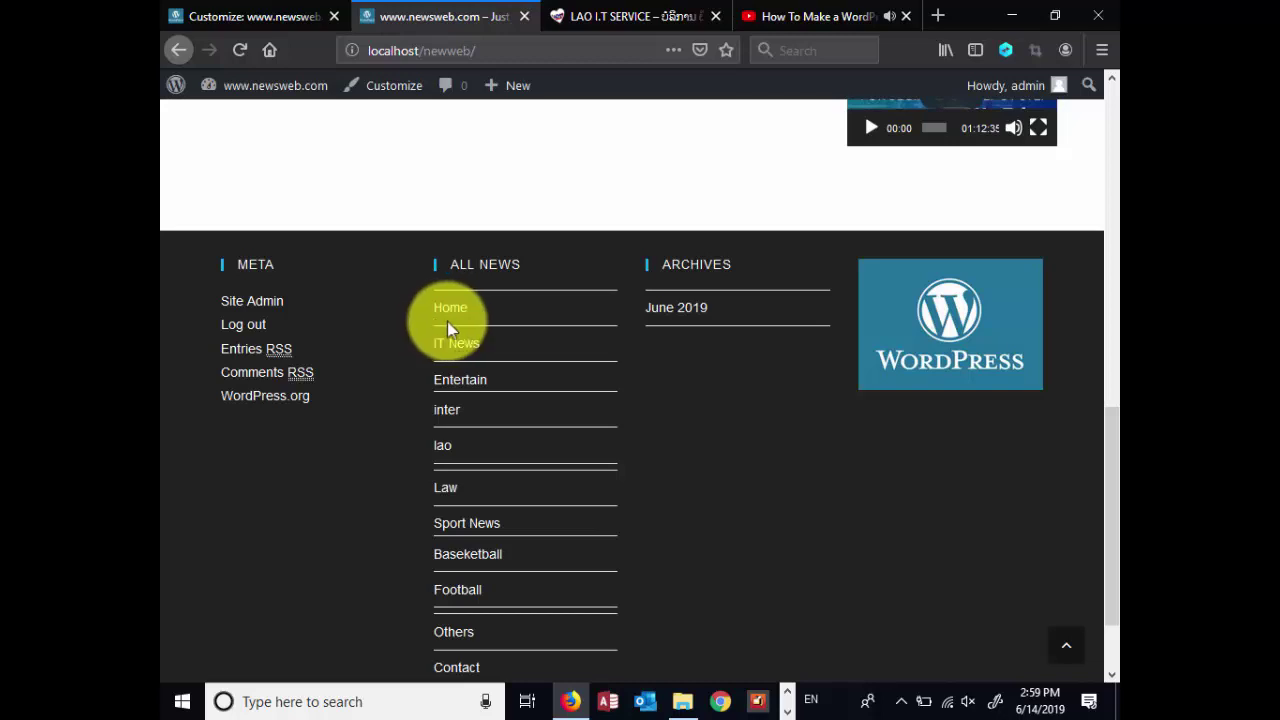
{"action": "scroll", "coordinate": [645, 442], "scroll_direction": "down", "scroll_amount": 2}
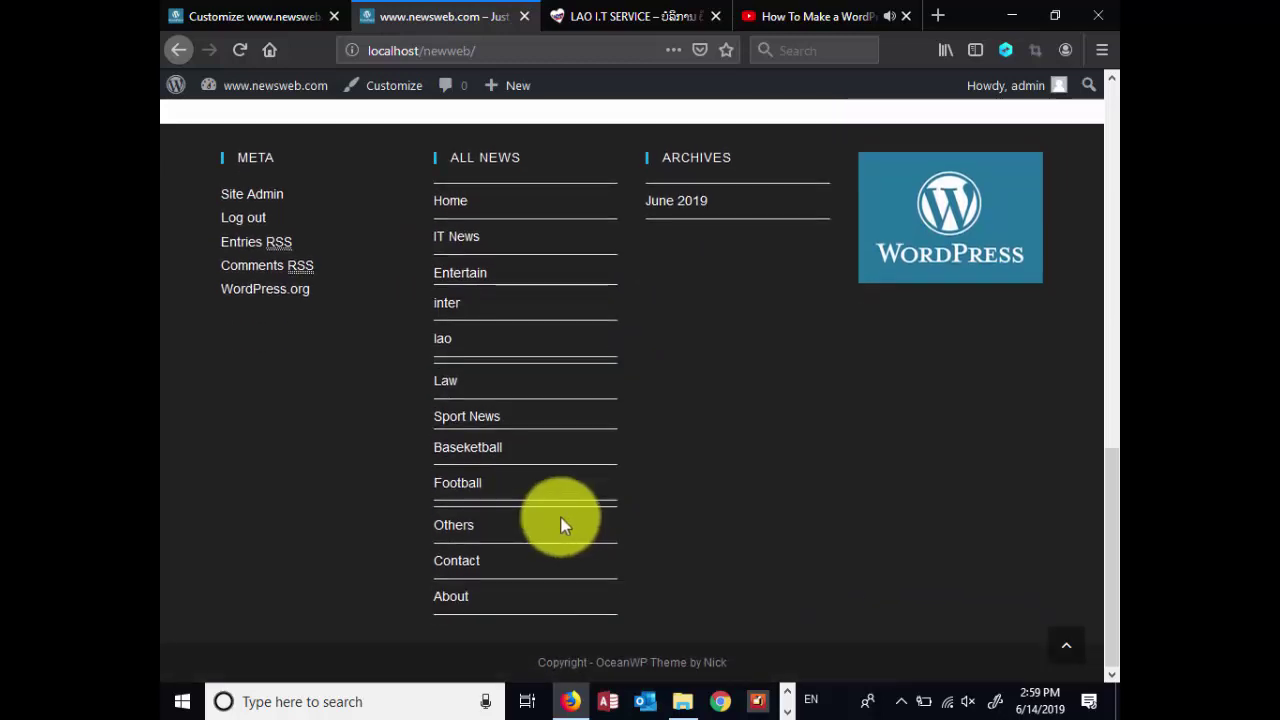
{"action": "scroll", "coordinate": [575, 480], "scroll_direction": "up", "scroll_amount": 2}
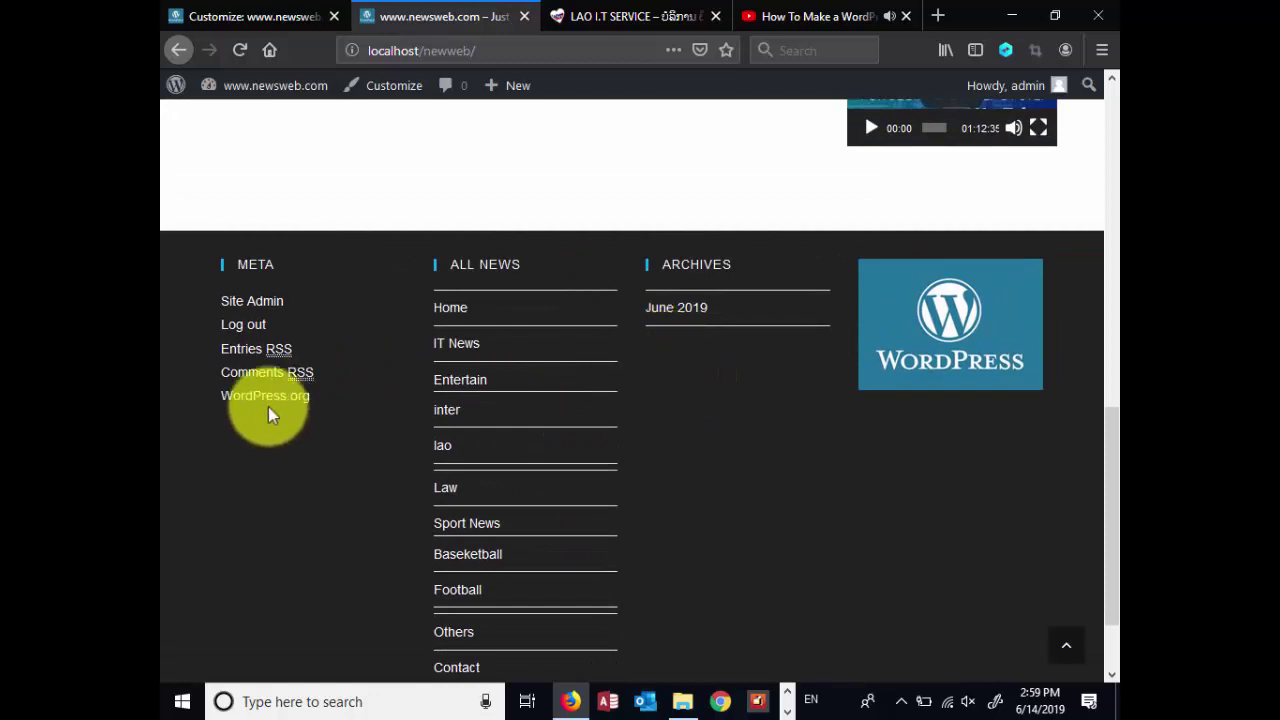
{"action": "scroll", "coordinate": [380, 410], "scroll_direction": "up", "scroll_amount": 2}
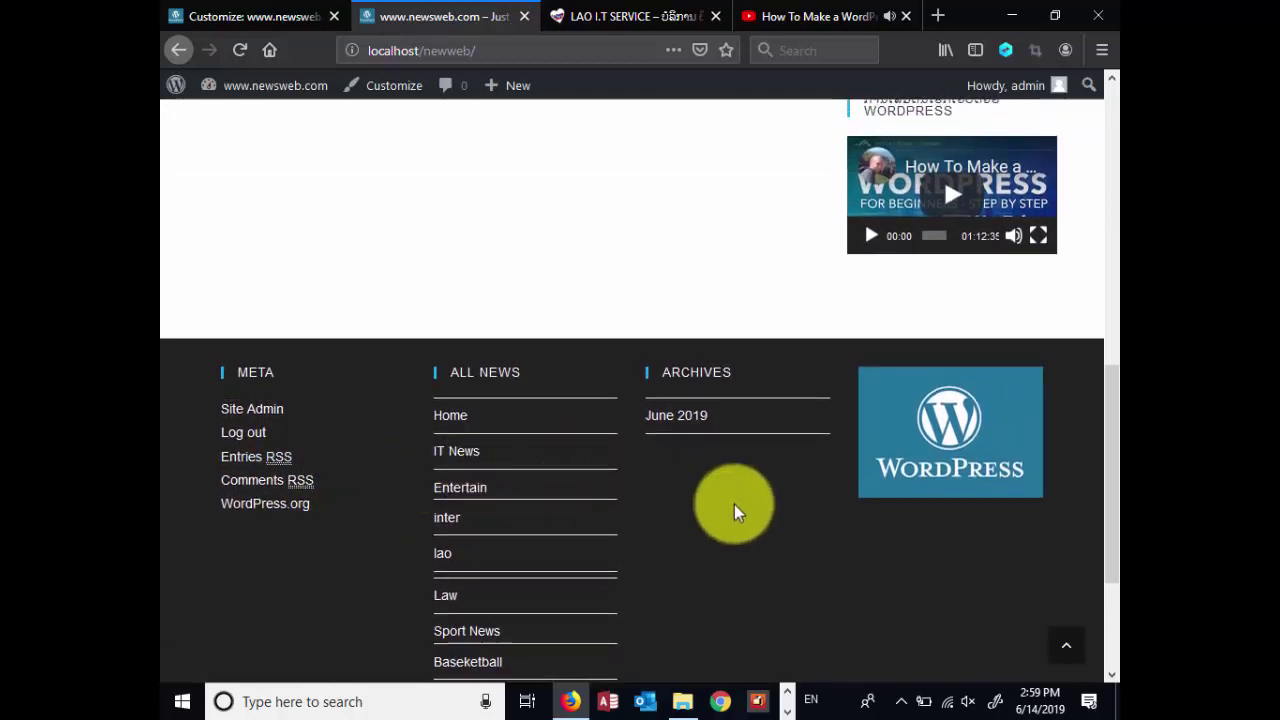
{"action": "scroll", "coordinate": [735, 511], "scroll_direction": "up", "scroll_amount": 2}
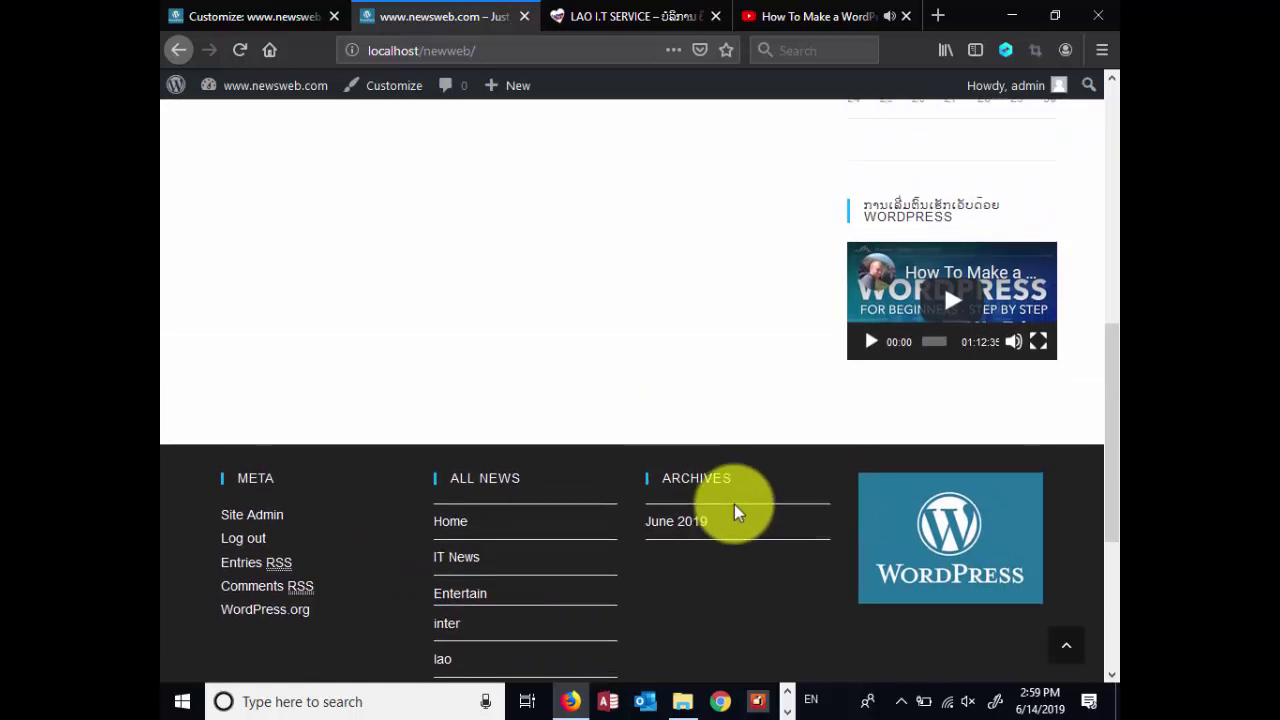
{"action": "scroll", "coordinate": [734, 510], "scroll_direction": "up", "scroll_amount": 10}
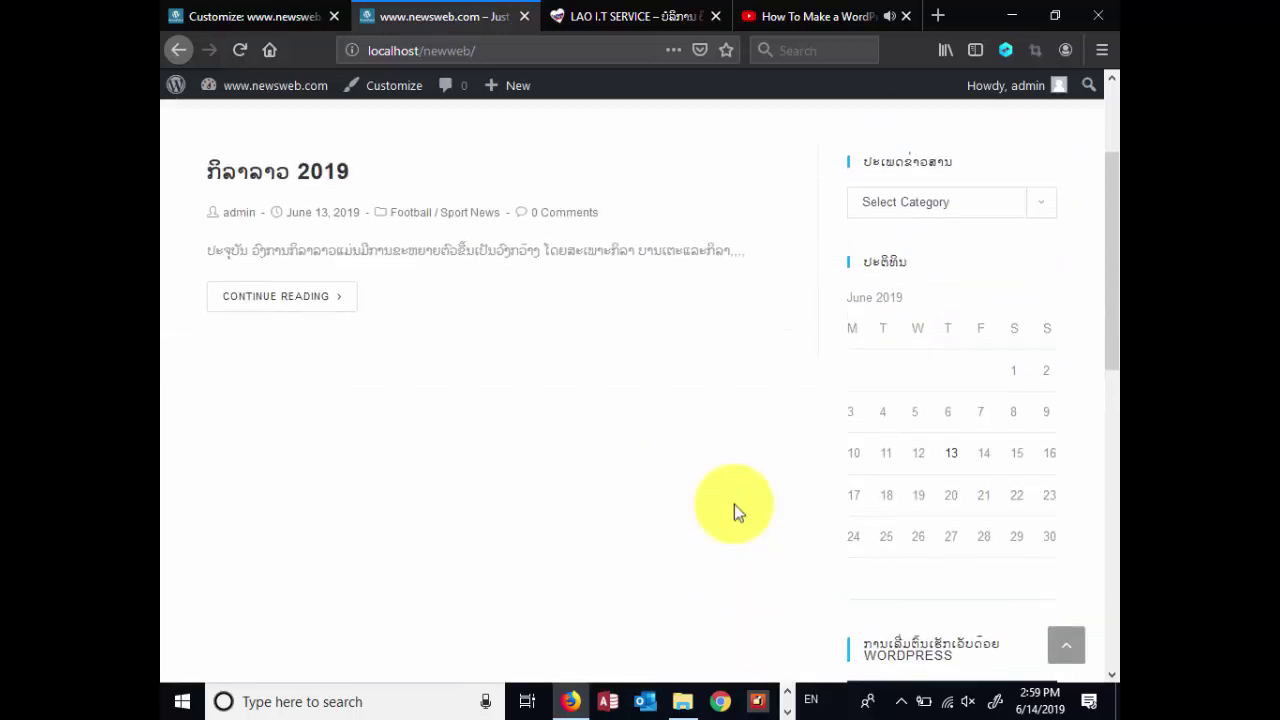
Return to the customizer, leave the Footer 4 widget area and open the Homepage Settings
{"action": "left_click", "coordinate": [283, 25]}
{"action": "scroll", "coordinate": [330, 295], "scroll_direction": "down", "scroll_amount": 1}
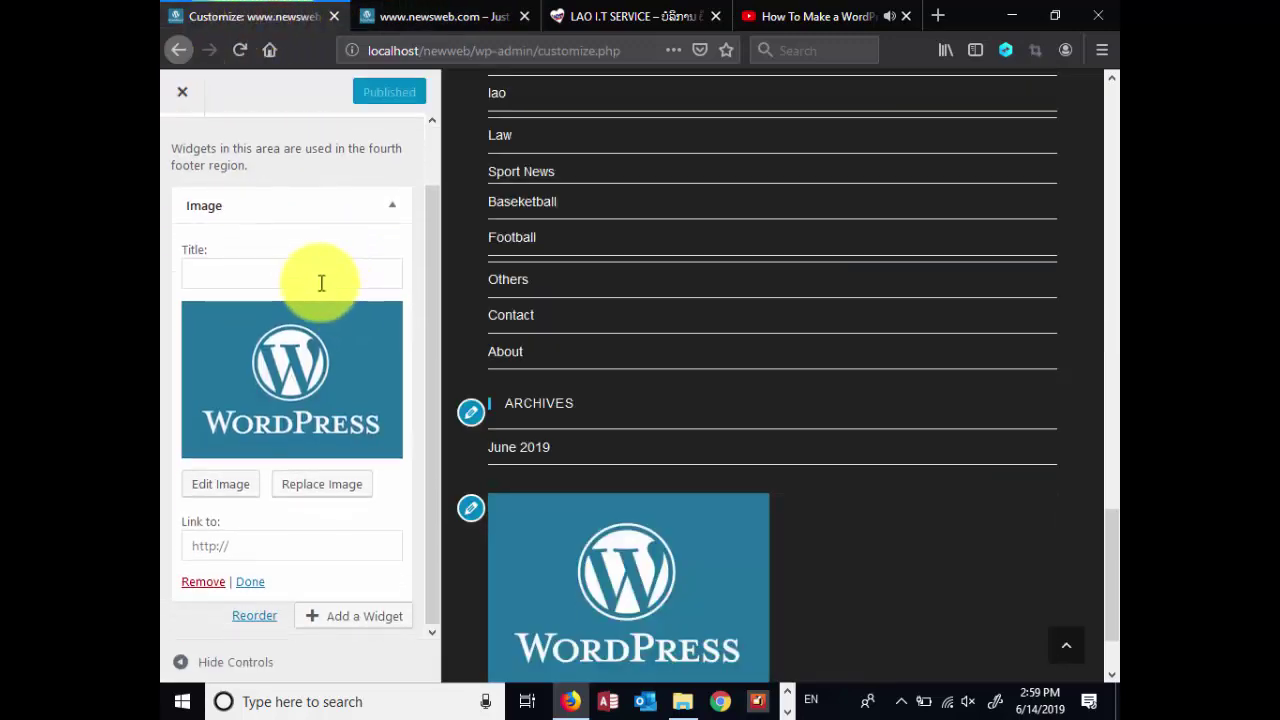
{"action": "scroll", "coordinate": [300, 280], "scroll_direction": "up", "scroll_amount": 1}
{"action": "left_click", "coordinate": [182, 146]}
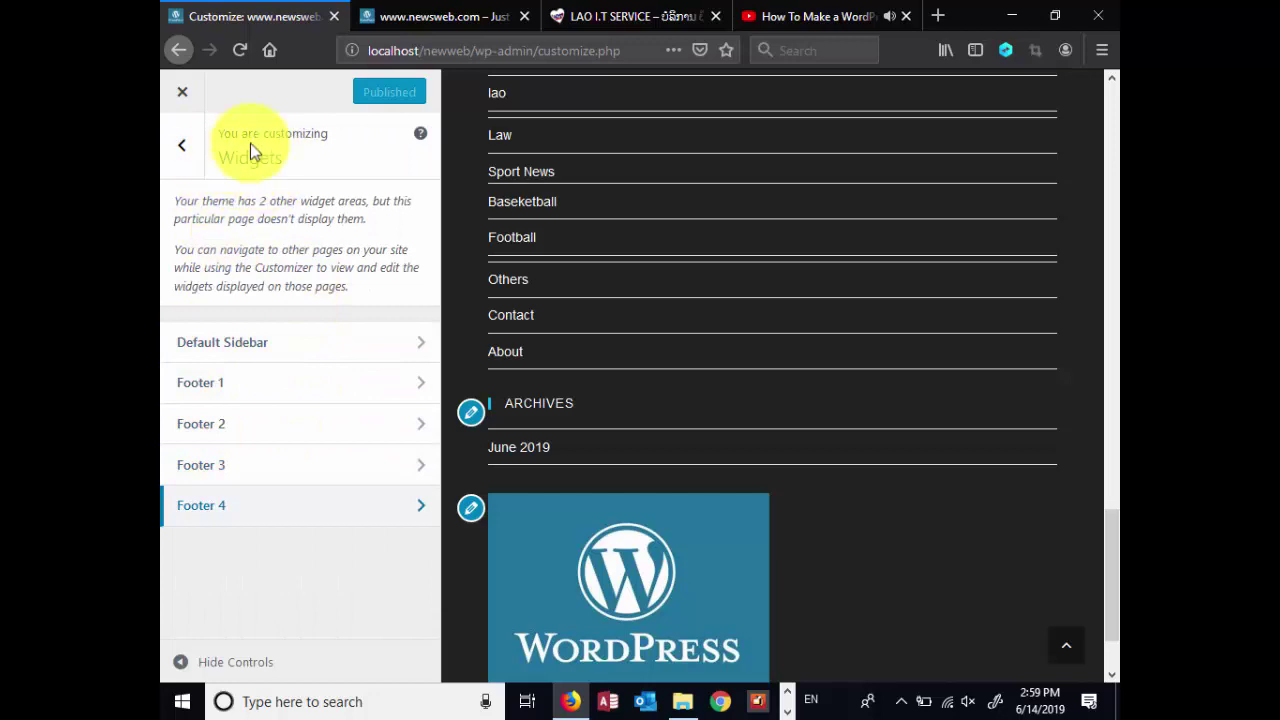
{"action": "left_click", "coordinate": [182, 146]}
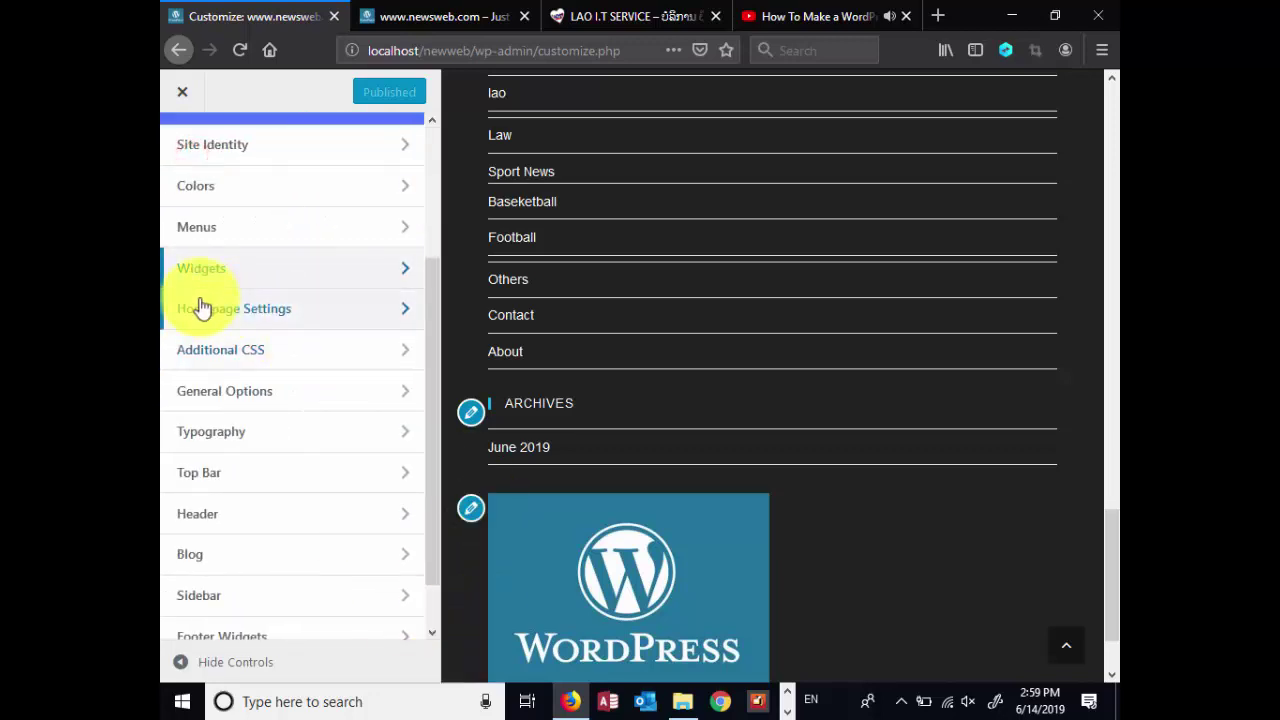
{"action": "left_click", "coordinate": [285, 316]}
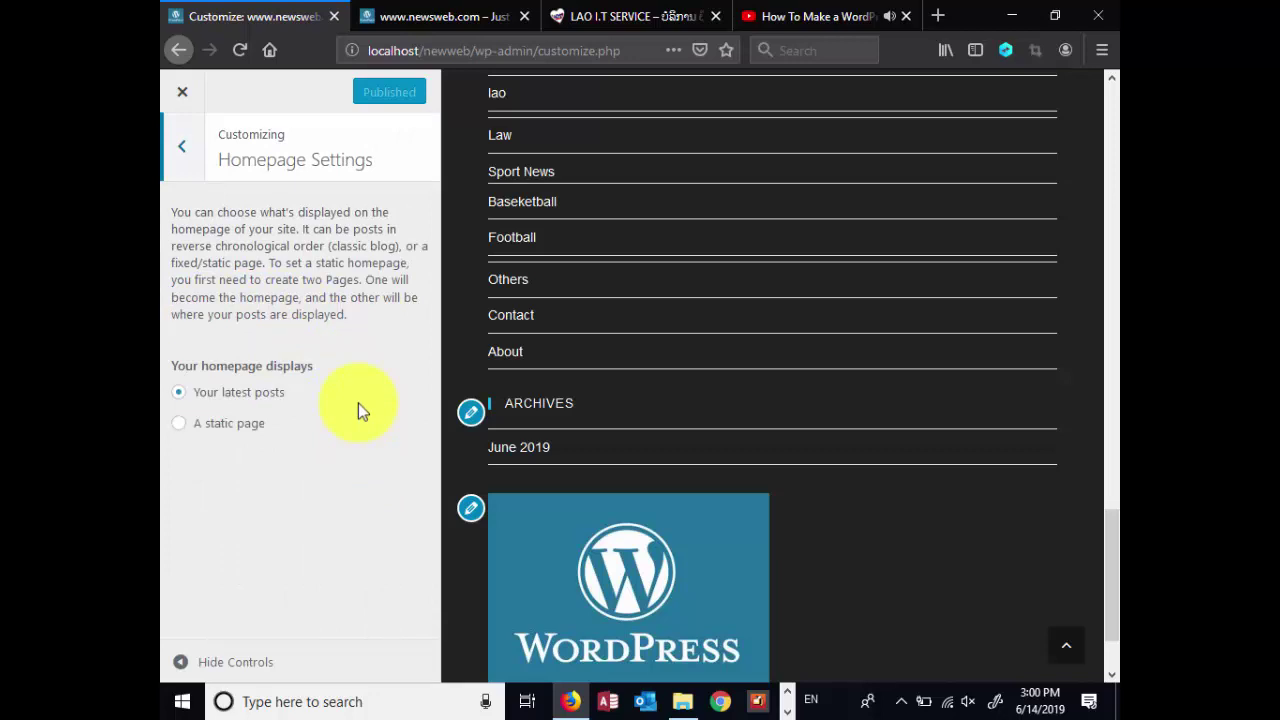
Compare the homepage of laoitserv.com with the local site's posts homepage, and return to the Homepage Settings
{"action": "left_click", "coordinate": [586, 14]}
{"action": "scroll", "coordinate": [640, 255], "scroll_direction": "down", "scroll_amount": 5}
{"action": "scroll", "coordinate": [629, 223], "scroll_direction": "down", "scroll_amount": 20}
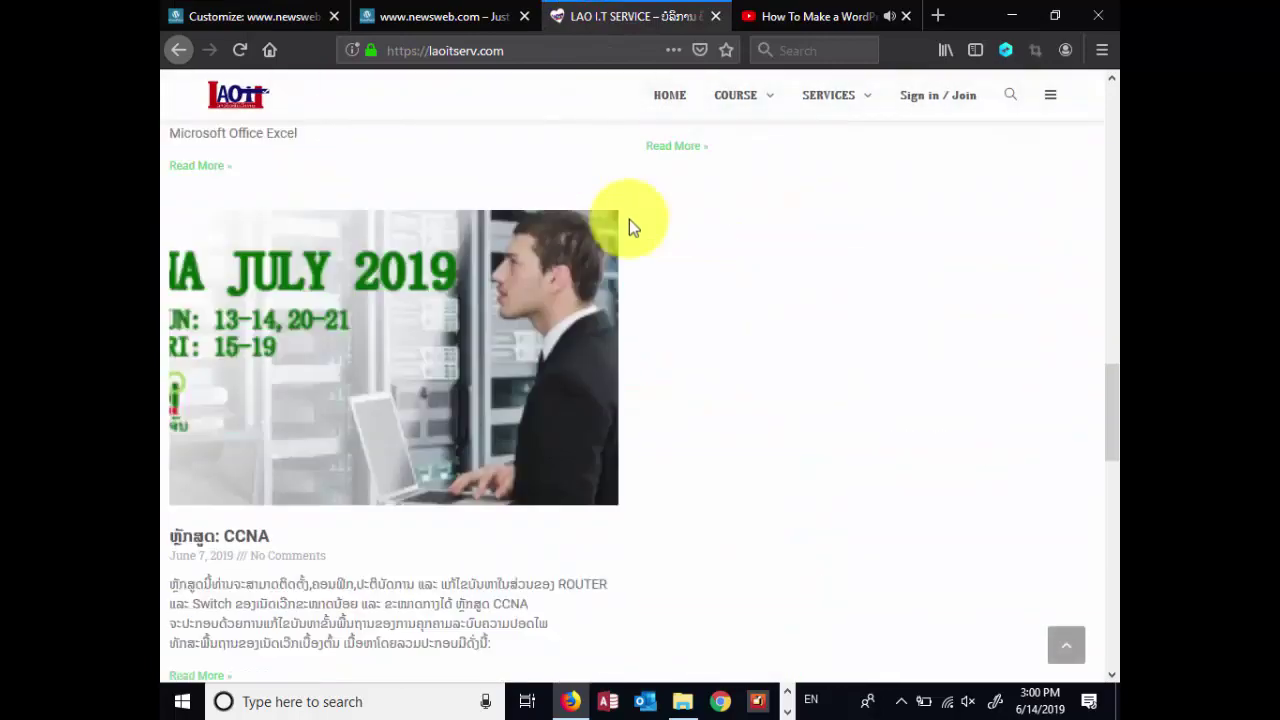
{"action": "scroll", "coordinate": [724, 396], "scroll_direction": "up", "scroll_amount": 20}
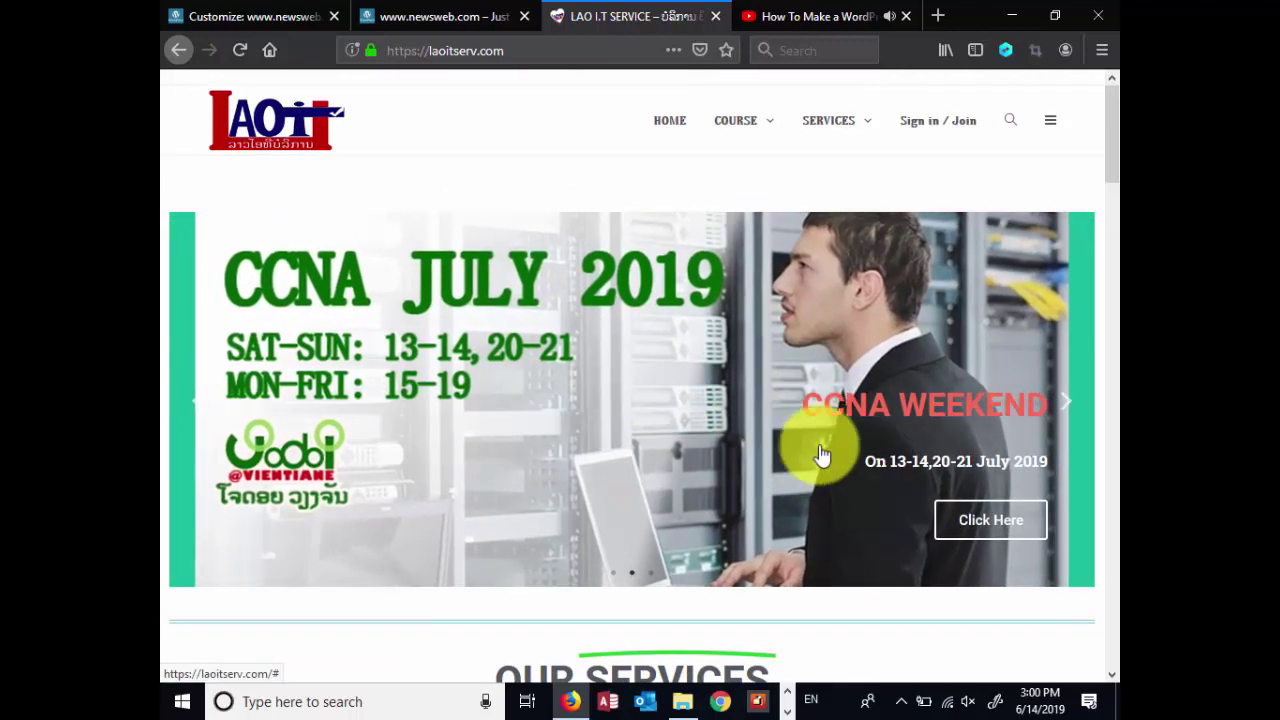
{"action": "left_click", "coordinate": [262, 18]}
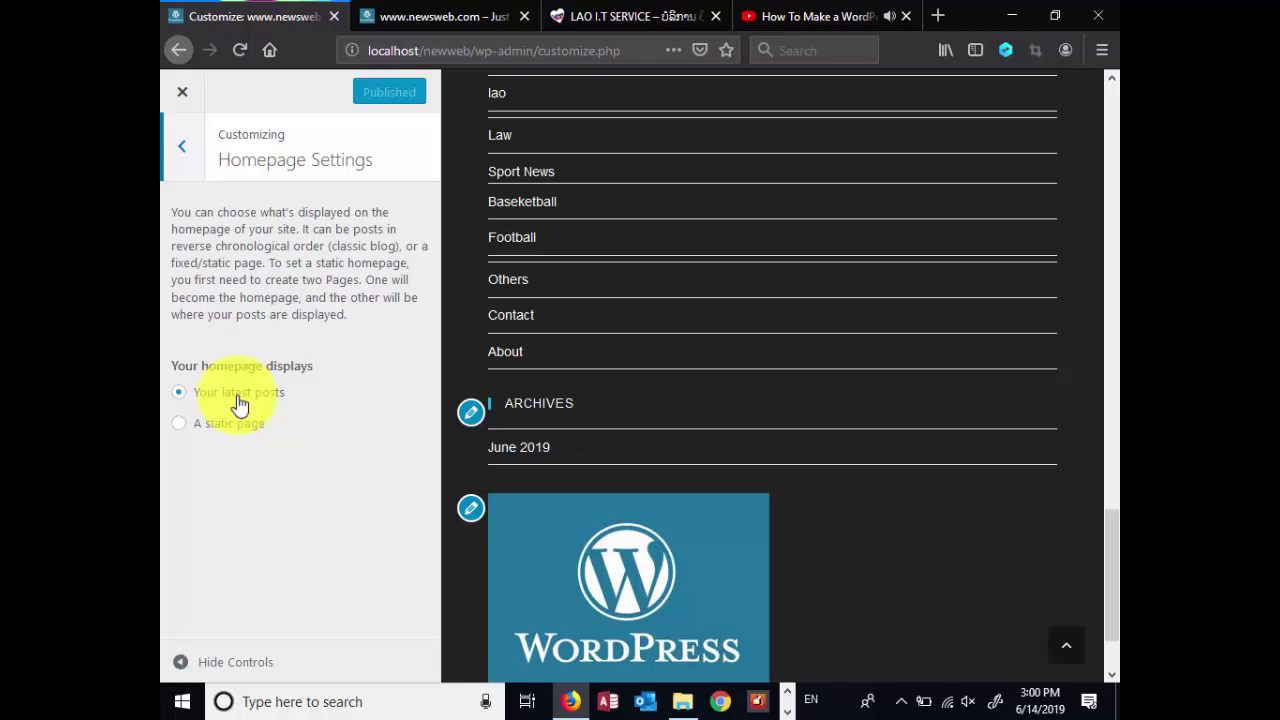
{"action": "left_click", "coordinate": [430, 18]}
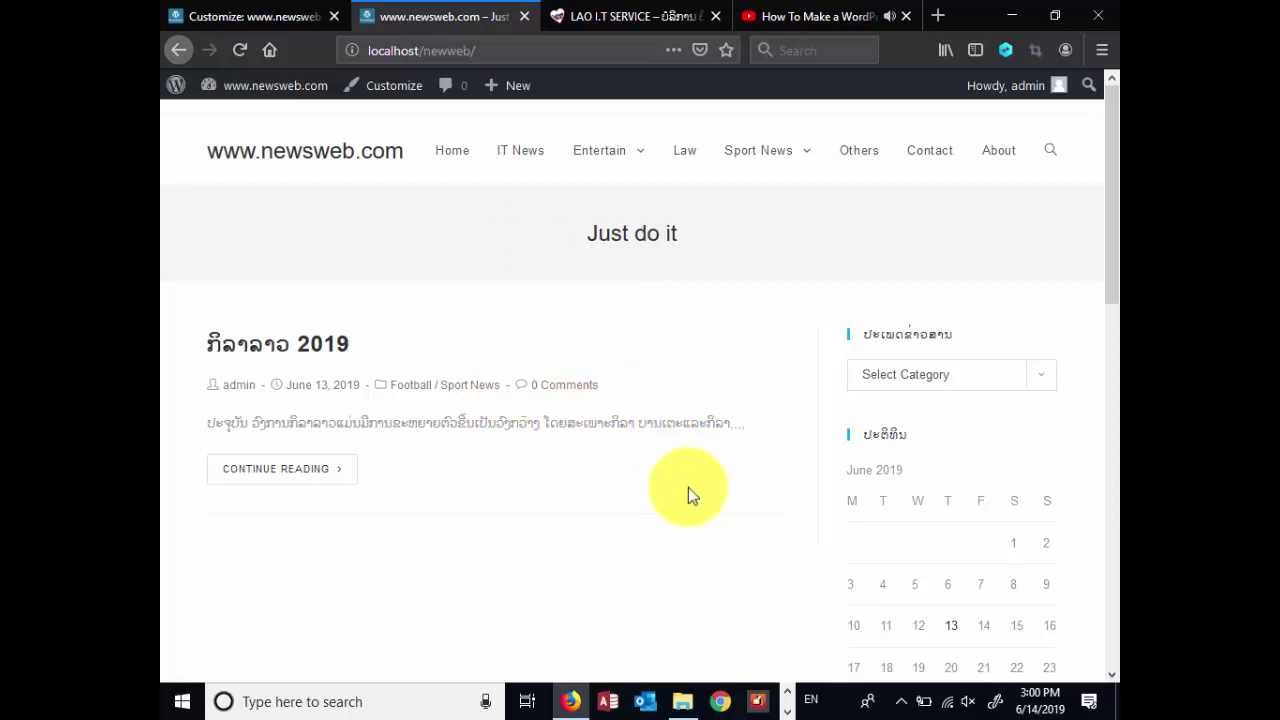
{"action": "left_click", "coordinate": [278, 18]}
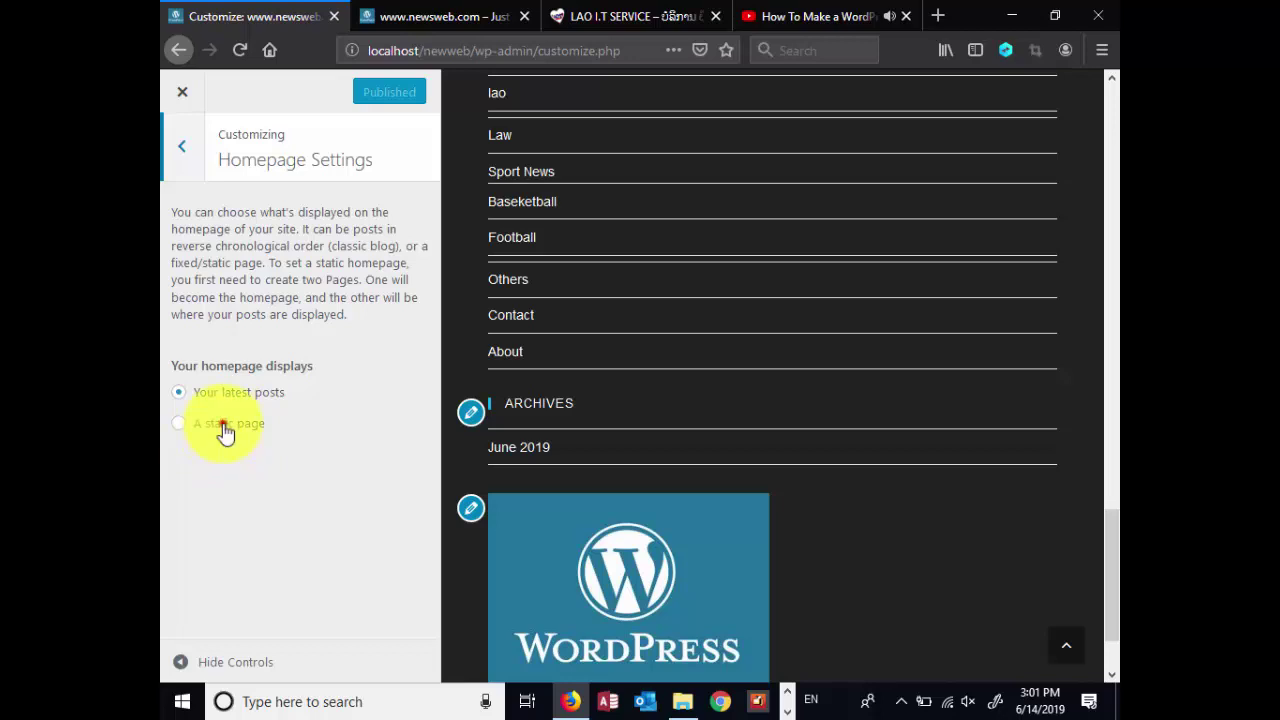
Set the homepage to display a static page with Contact as the Homepage, and publish the change
{"action": "left_click", "coordinate": [225, 430]}
{"action": "scroll", "coordinate": [337, 434], "scroll_direction": "down", "scroll_amount": 1}
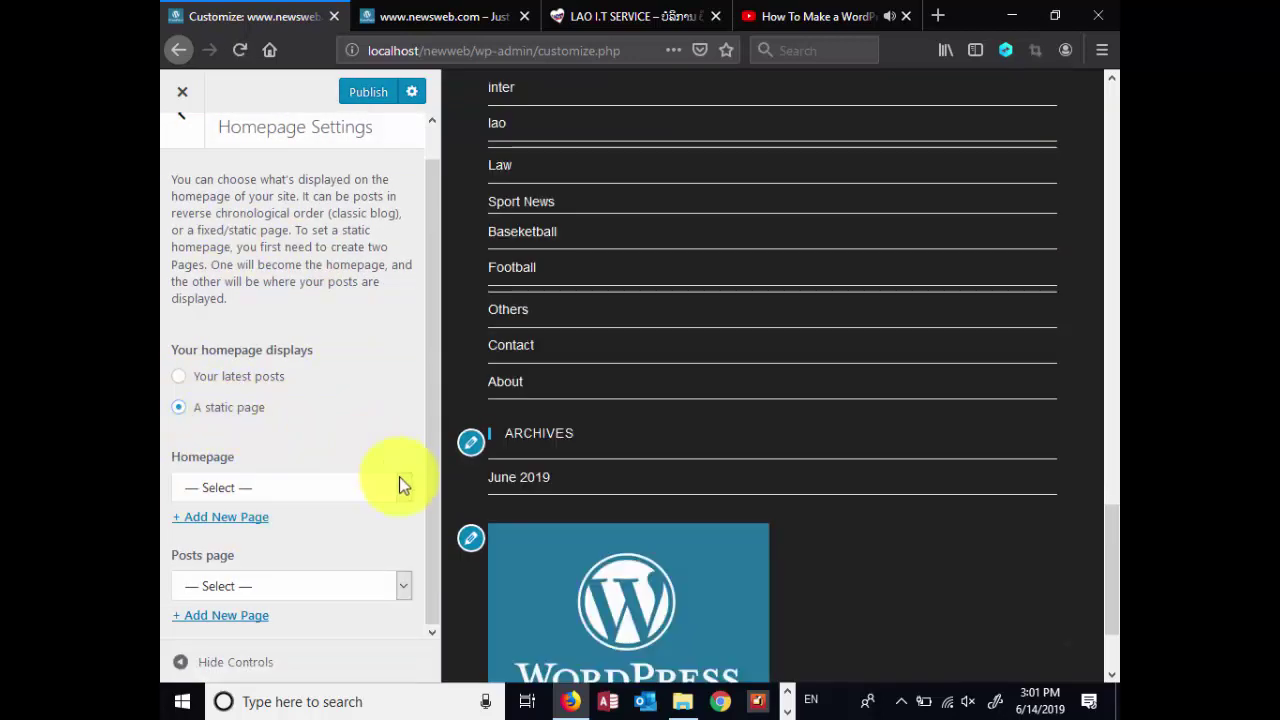
{"action": "left_click", "coordinate": [400, 483]}
{"action": "left_click", "coordinate": [375, 413]}
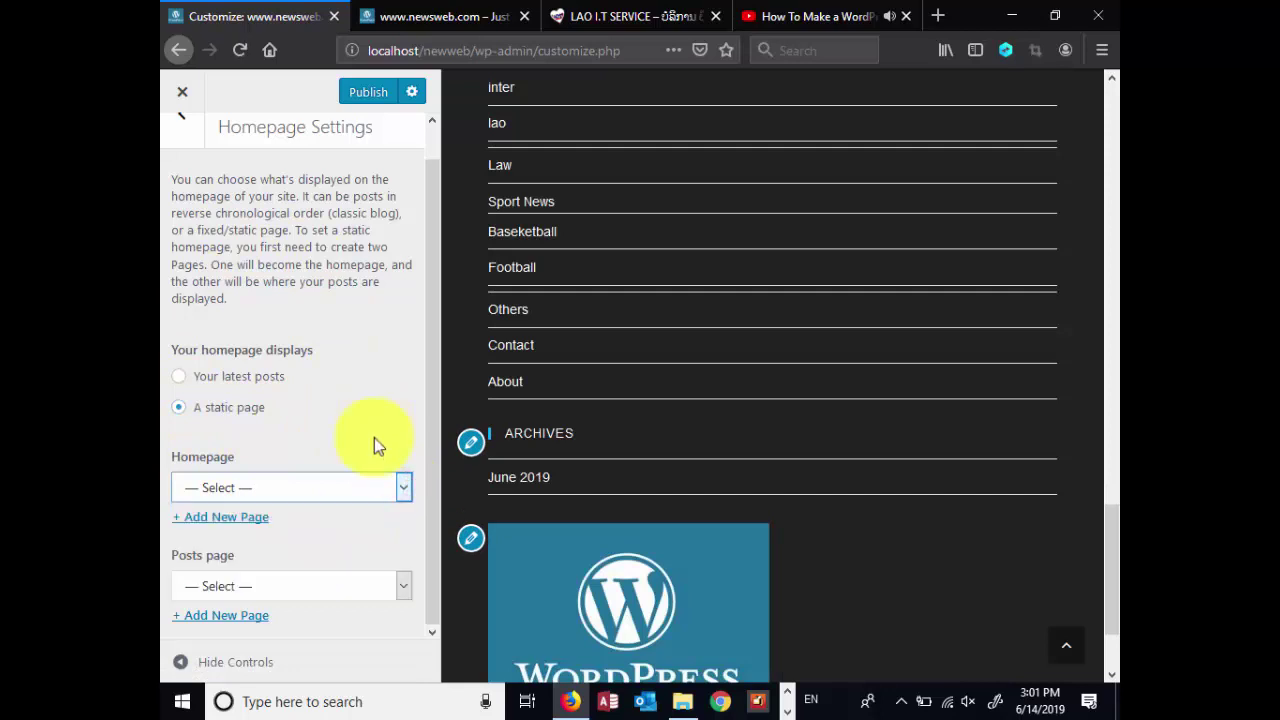
{"action": "left_click", "coordinate": [403, 486]}
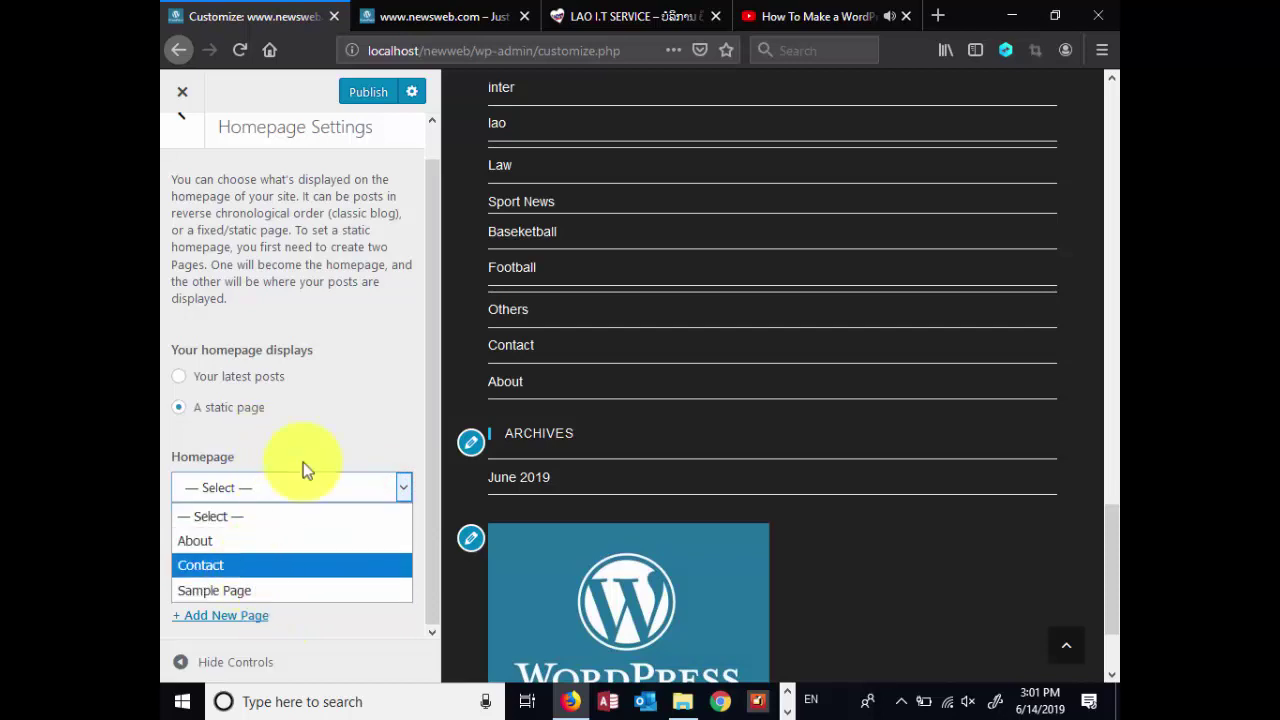
{"action": "left_click", "coordinate": [229, 571]}
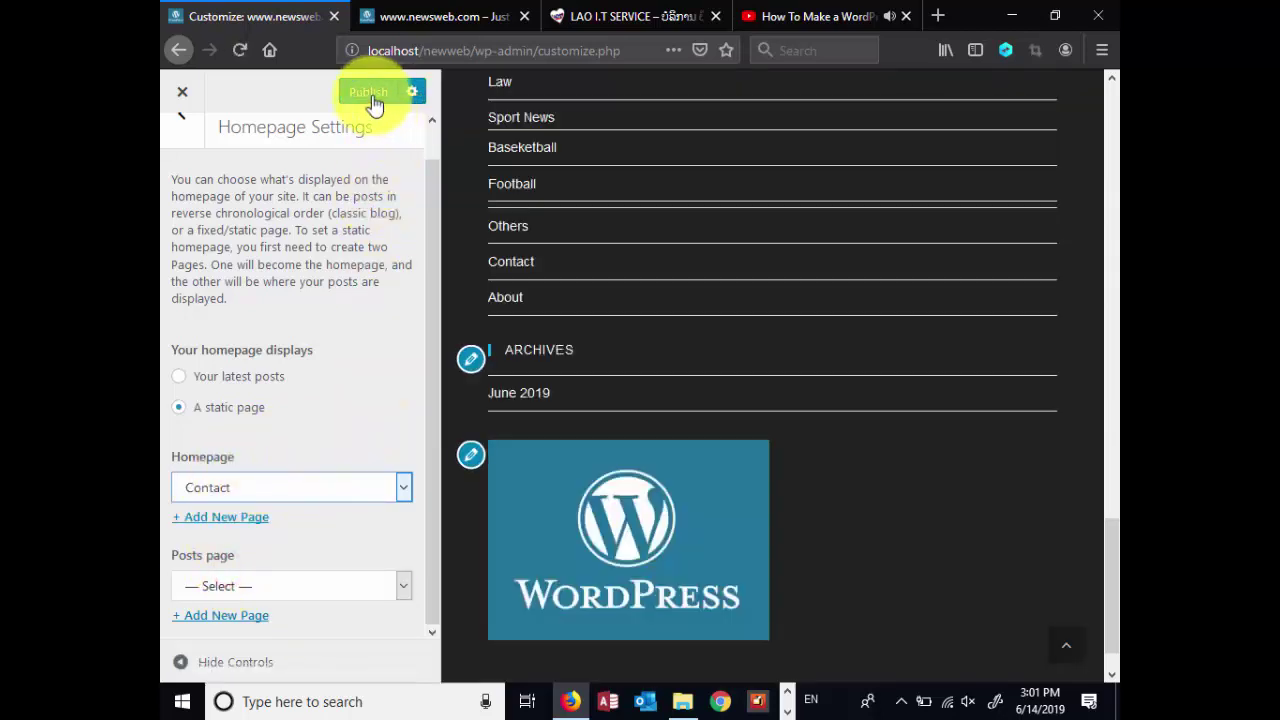
{"action": "left_click", "coordinate": [368, 93]}
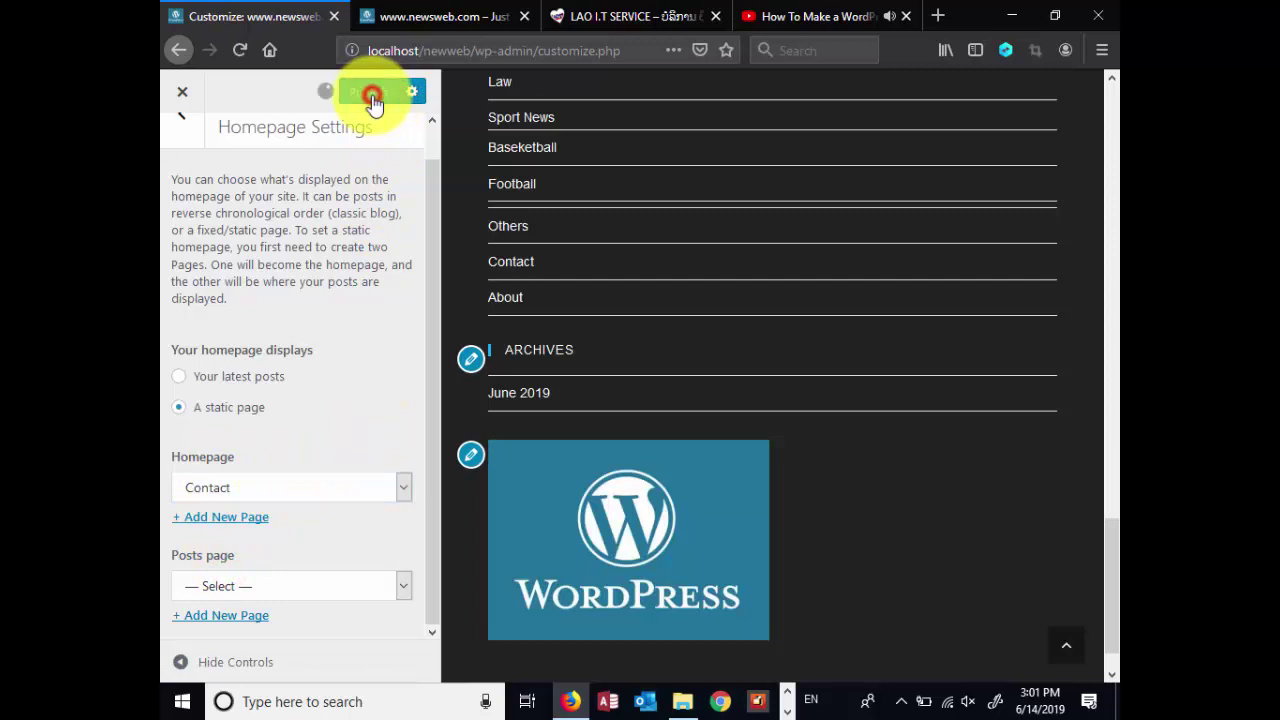
Reload the live site's homepage to check the Contact page content, and return to the customizer
{"action": "left_click", "coordinate": [420, 15]}
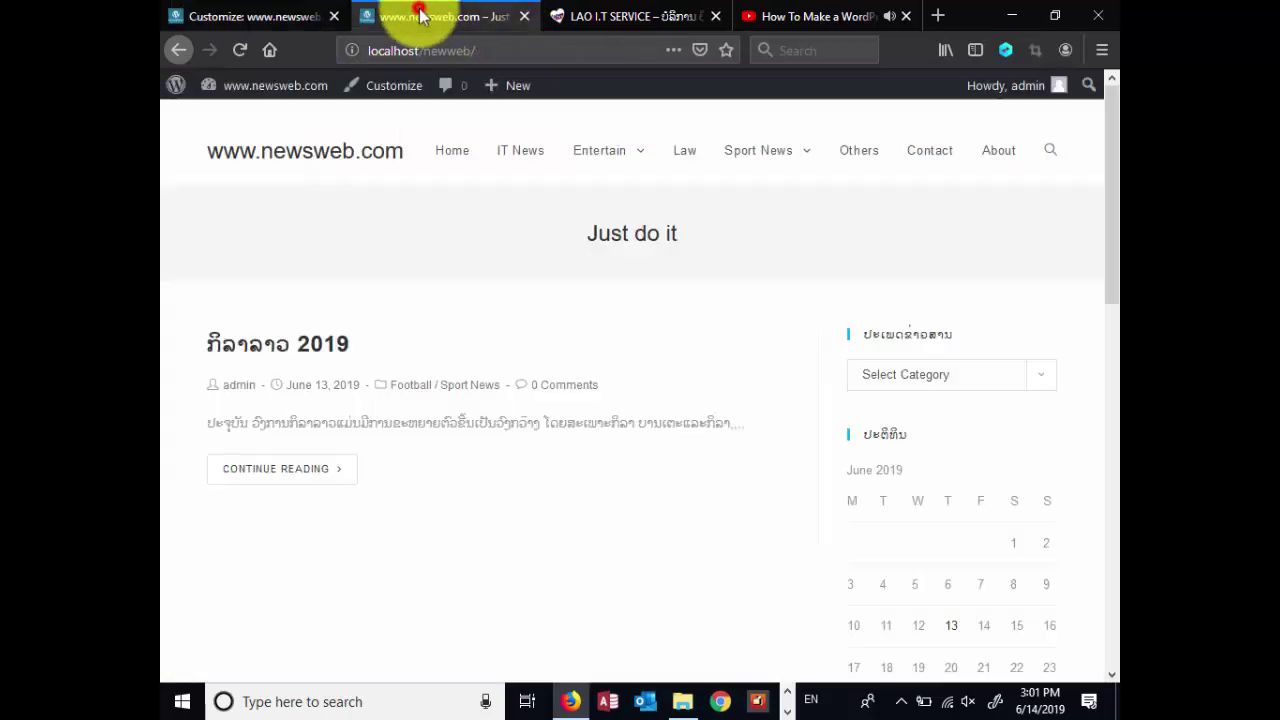
{"action": "left_click", "coordinate": [333, 151]}
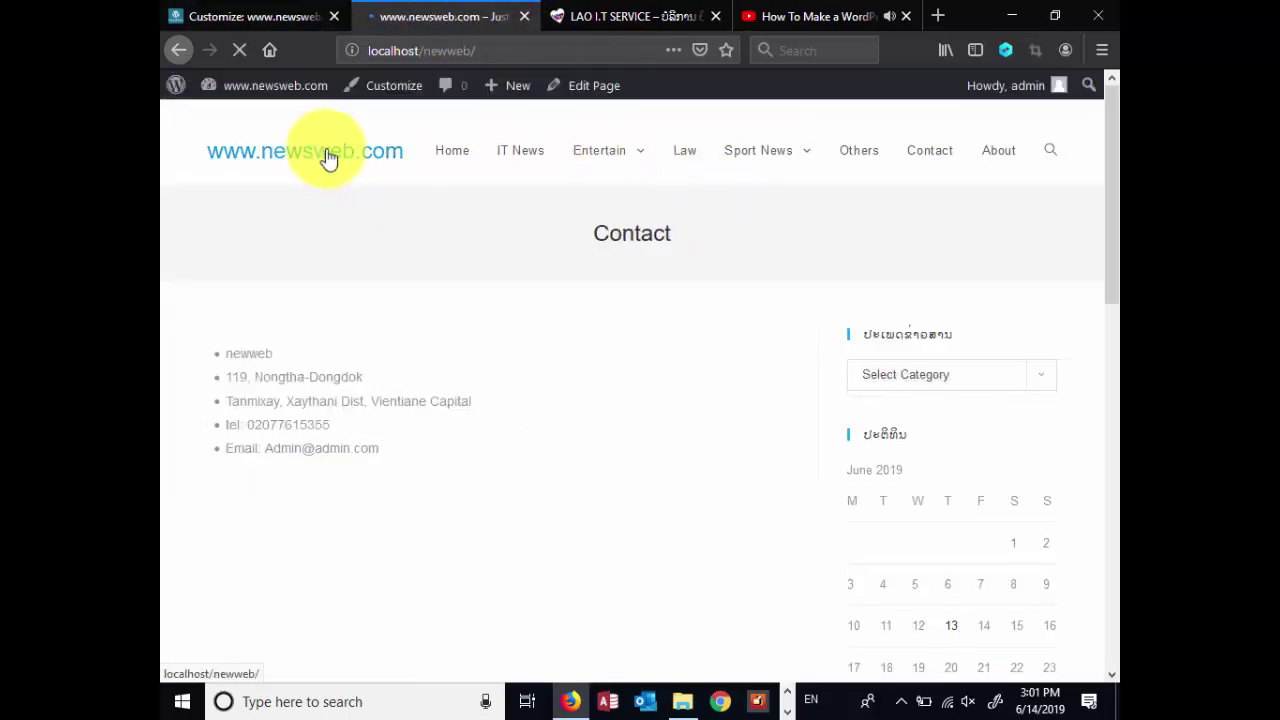
{"action": "scroll", "coordinate": [634, 354], "scroll_direction": "down", "scroll_amount": 5}
{"action": "scroll", "coordinate": [651, 323], "scroll_direction": "up", "scroll_amount": 5}
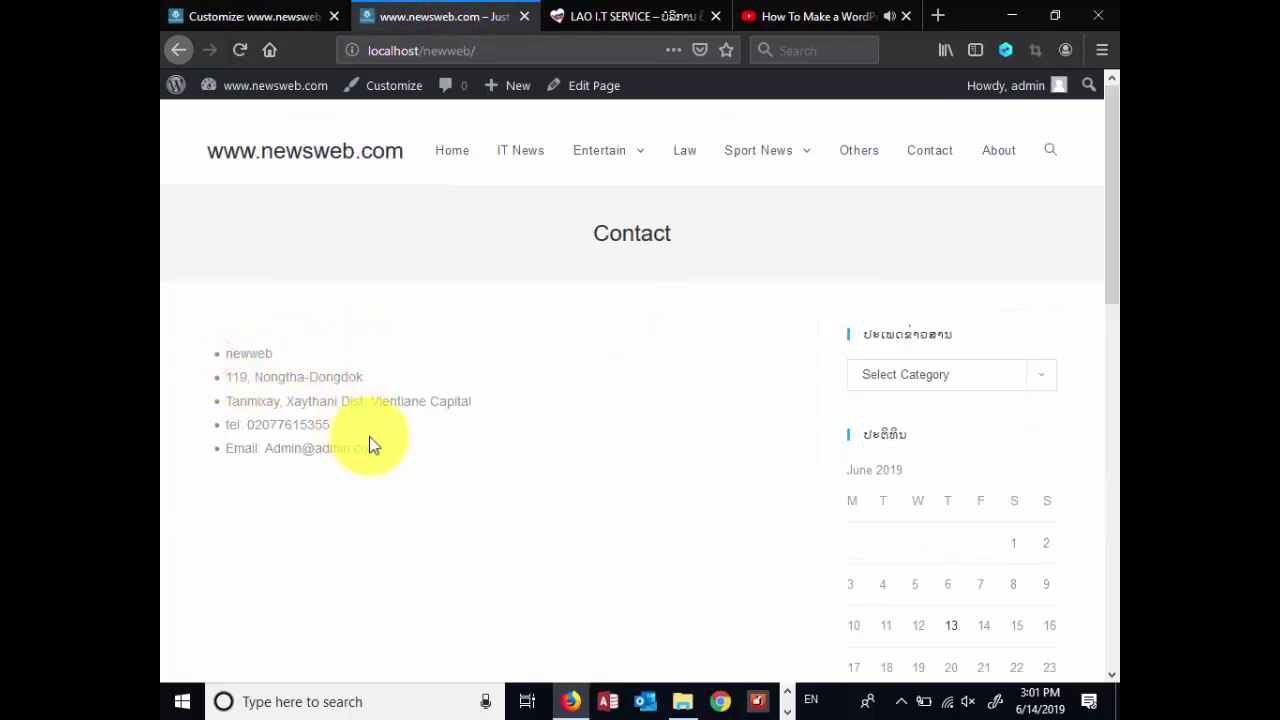
{"action": "mouse_move", "coordinate": [390, 437]}
{"action": "left_mouse_down"}
{"action": "mouse_move", "coordinate": [263, 421]}
{"action": "mouse_move", "coordinate": [243, 394]}
{"action": "left_mouse_up"}
{"action": "left_click", "coordinate": [314, 449]}
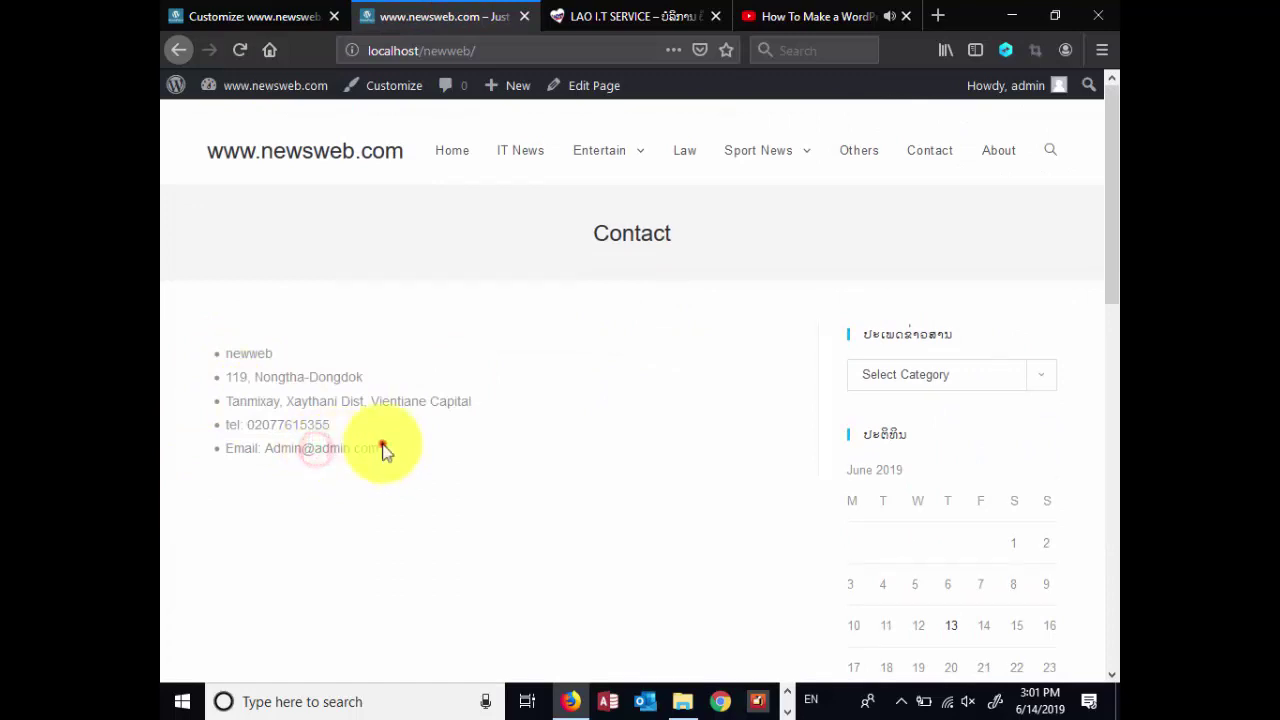
{"action": "left_click_drag", "start_coordinate": [383, 444], "coordinate": [216, 348]}
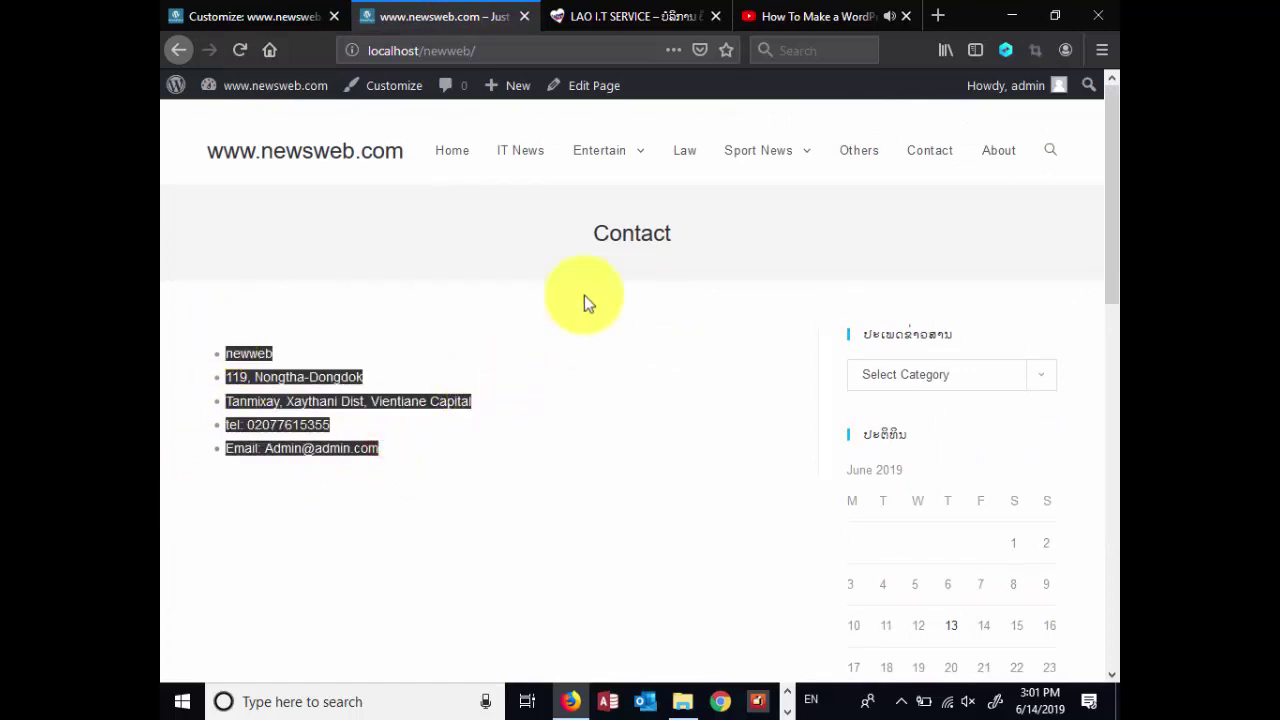
{"action": "left_click", "coordinate": [472, 50]}
{"action": "left_click", "coordinate": [494, 47]}
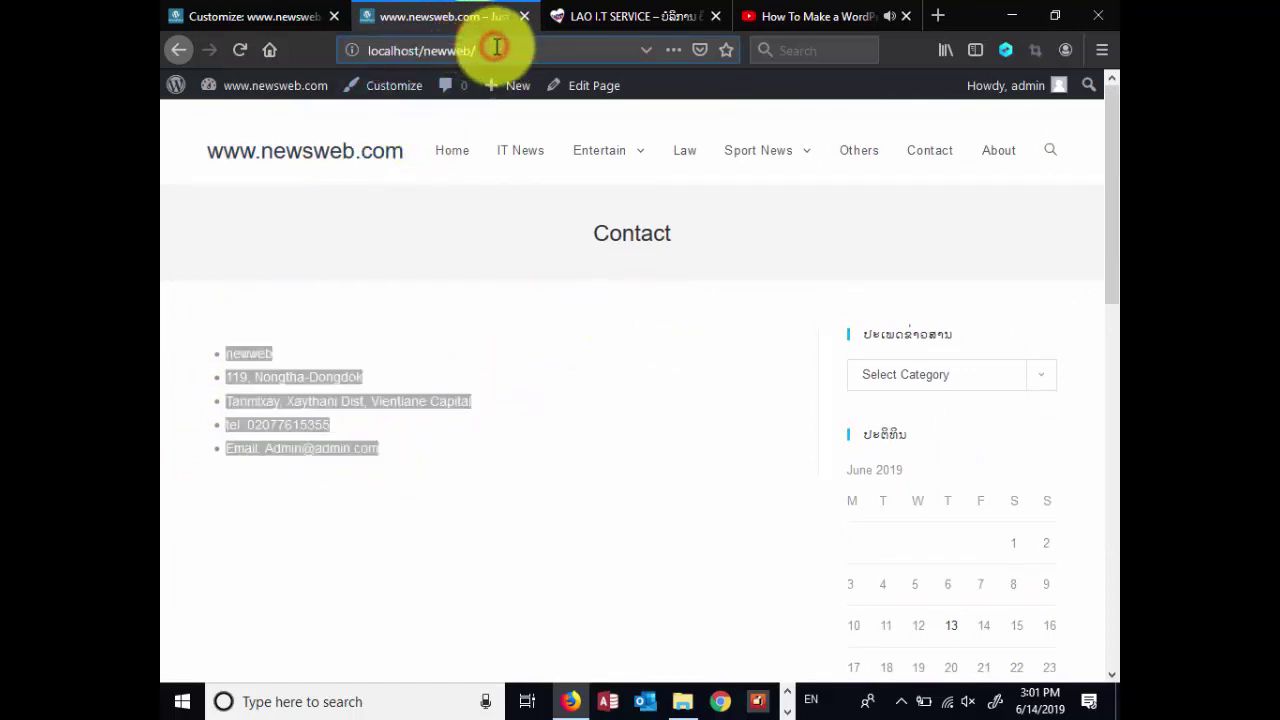
{"action": "key", "text": "Return"}
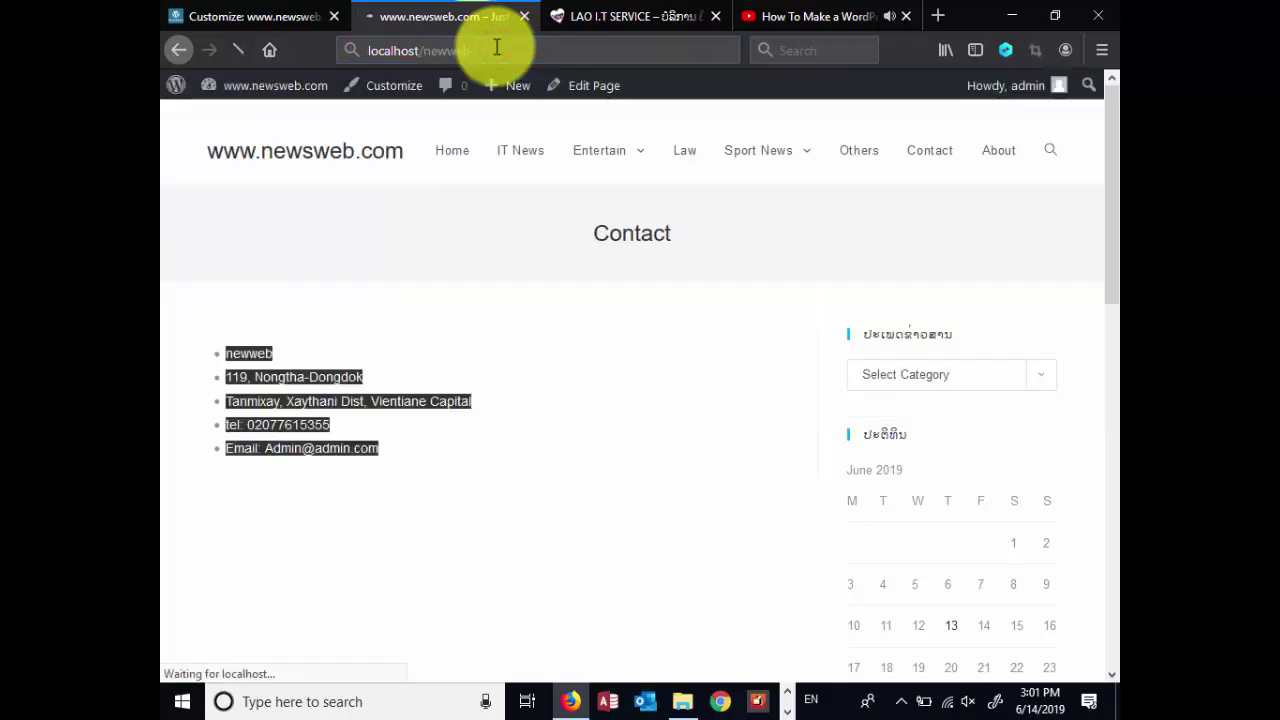
{"action": "left_click", "coordinate": [266, 15]}
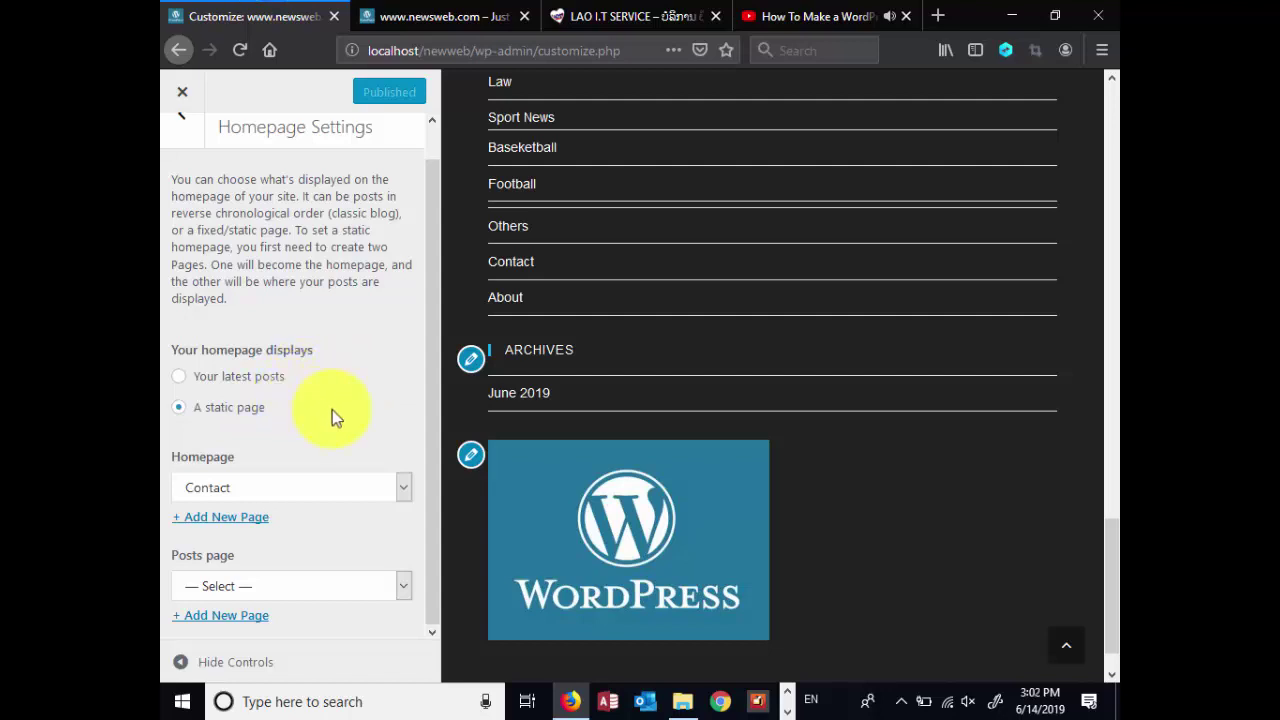
{"action": "left_click", "coordinate": [221, 380]}
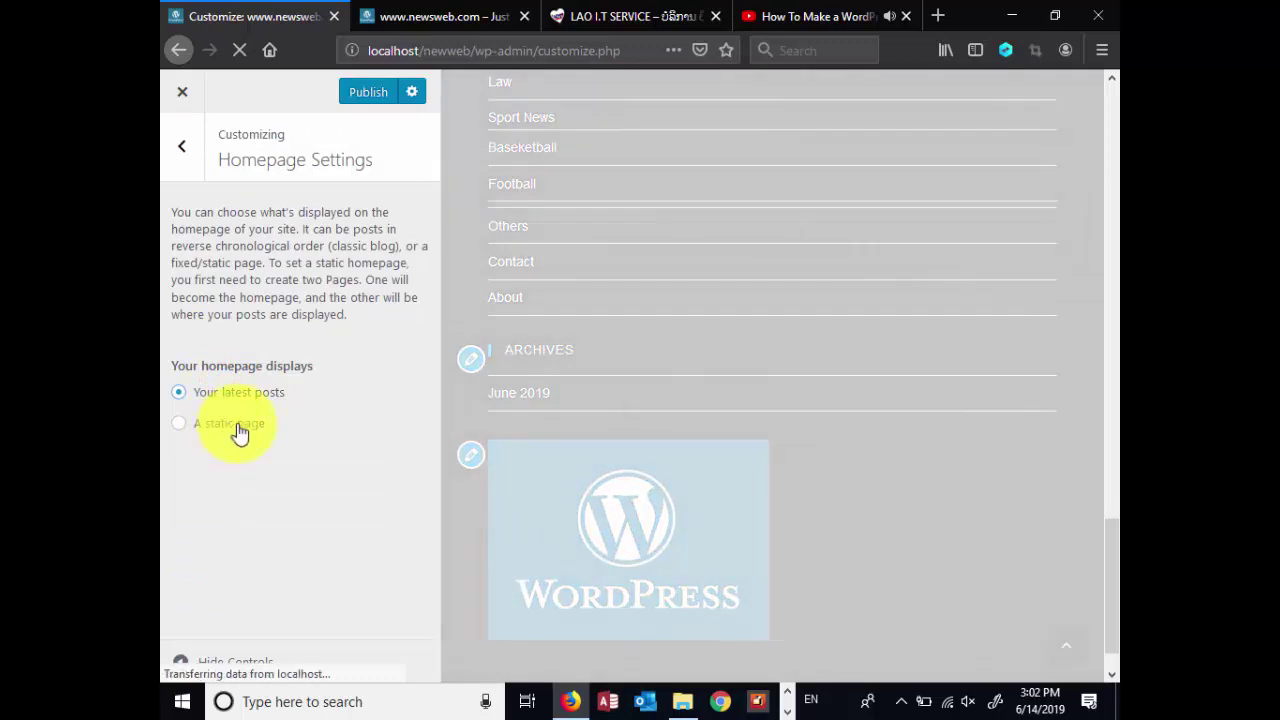
{"action": "left_click", "coordinate": [236, 428]}
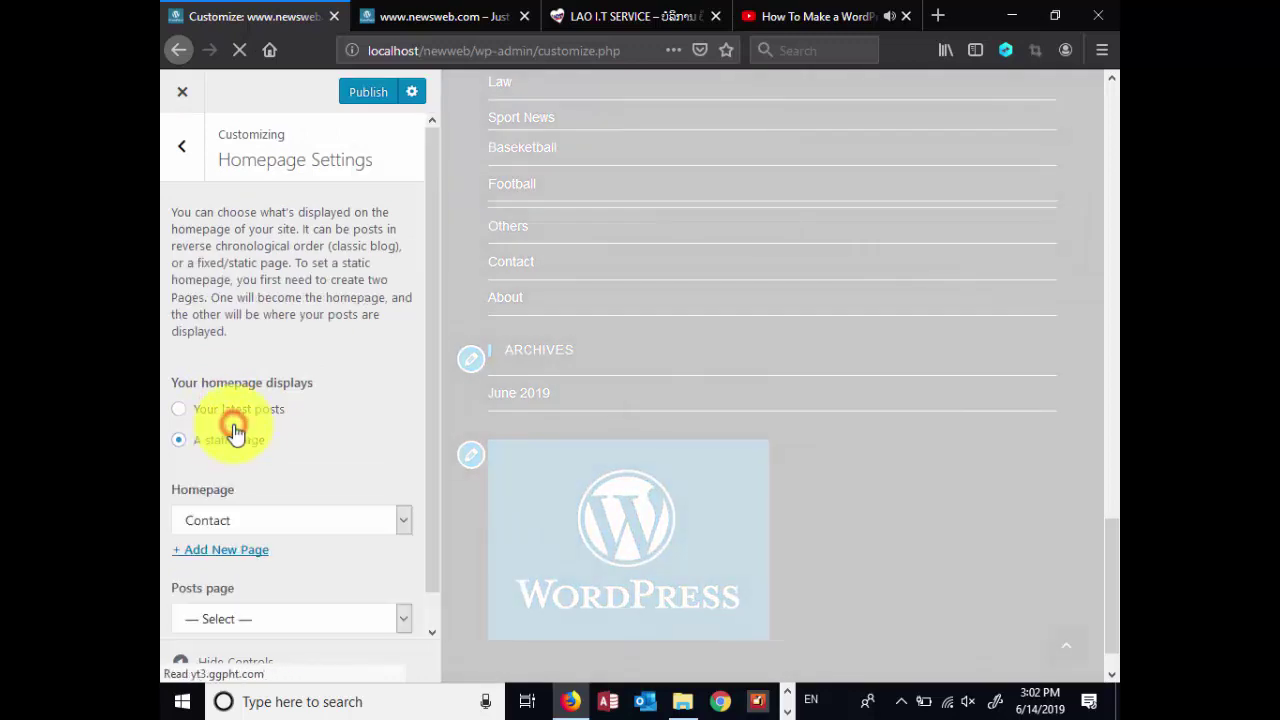
{"action": "scroll", "coordinate": [288, 416], "scroll_direction": "down", "scroll_amount": 1}
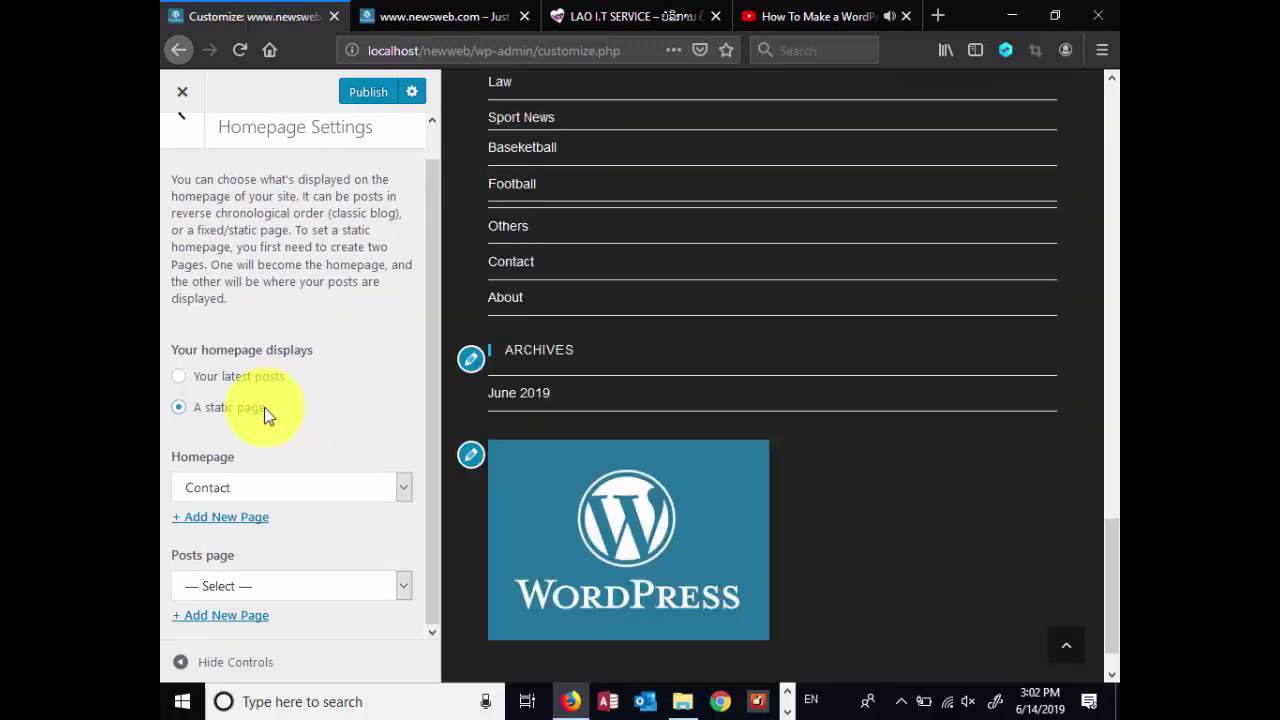
Keep Contact selected as the static homepage, publish the homepage settings and switch to the live site
{"action": "left_click", "coordinate": [299, 480]}
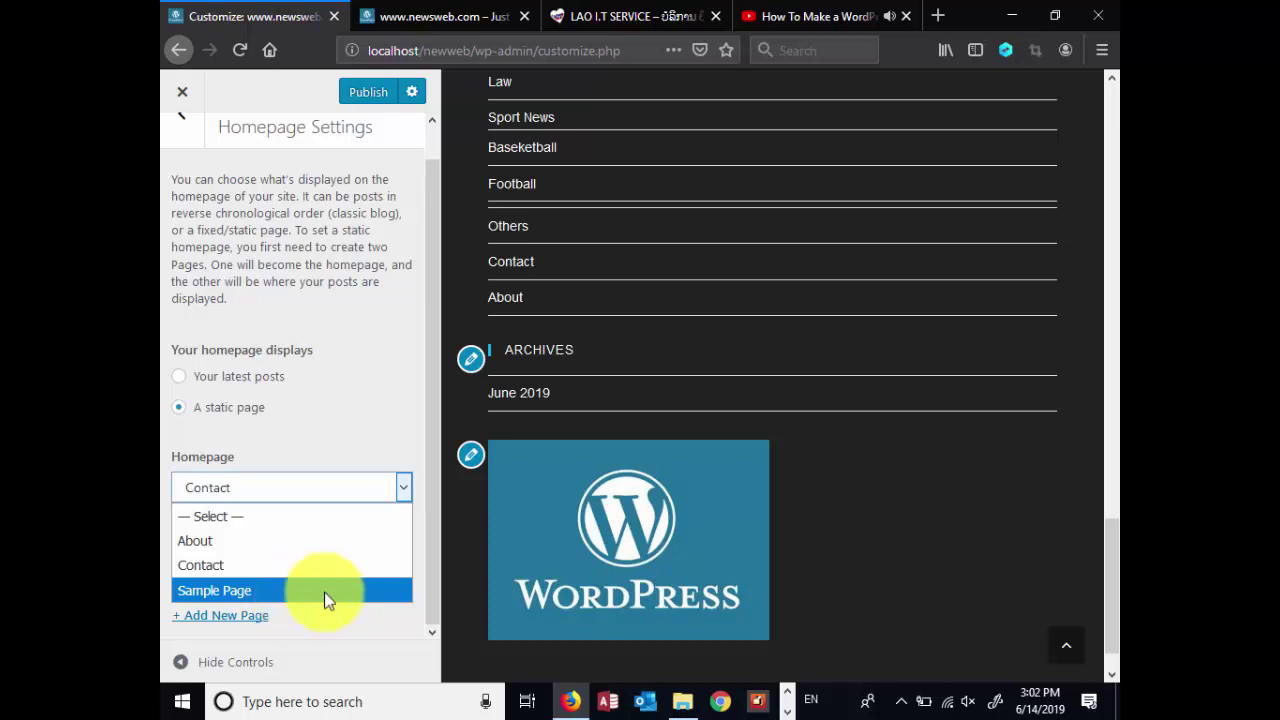
{"action": "left_click", "coordinate": [258, 565]}
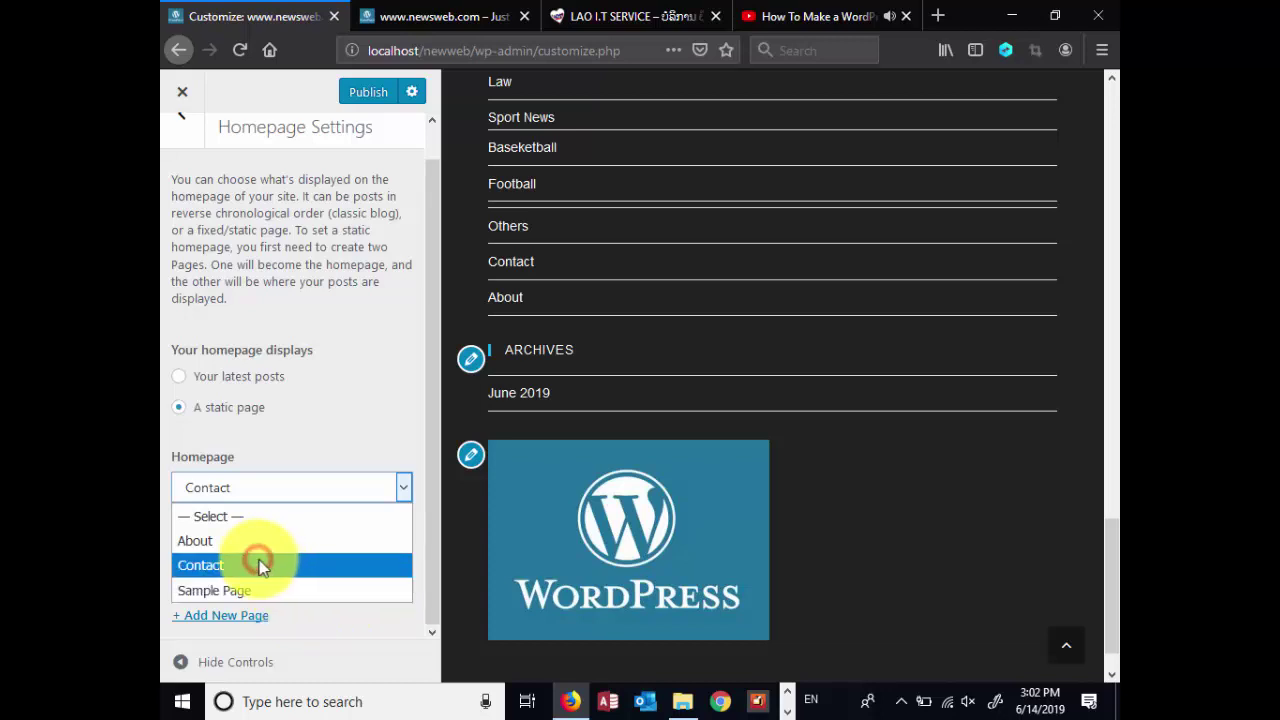
{"action": "left_click", "coordinate": [265, 567]}
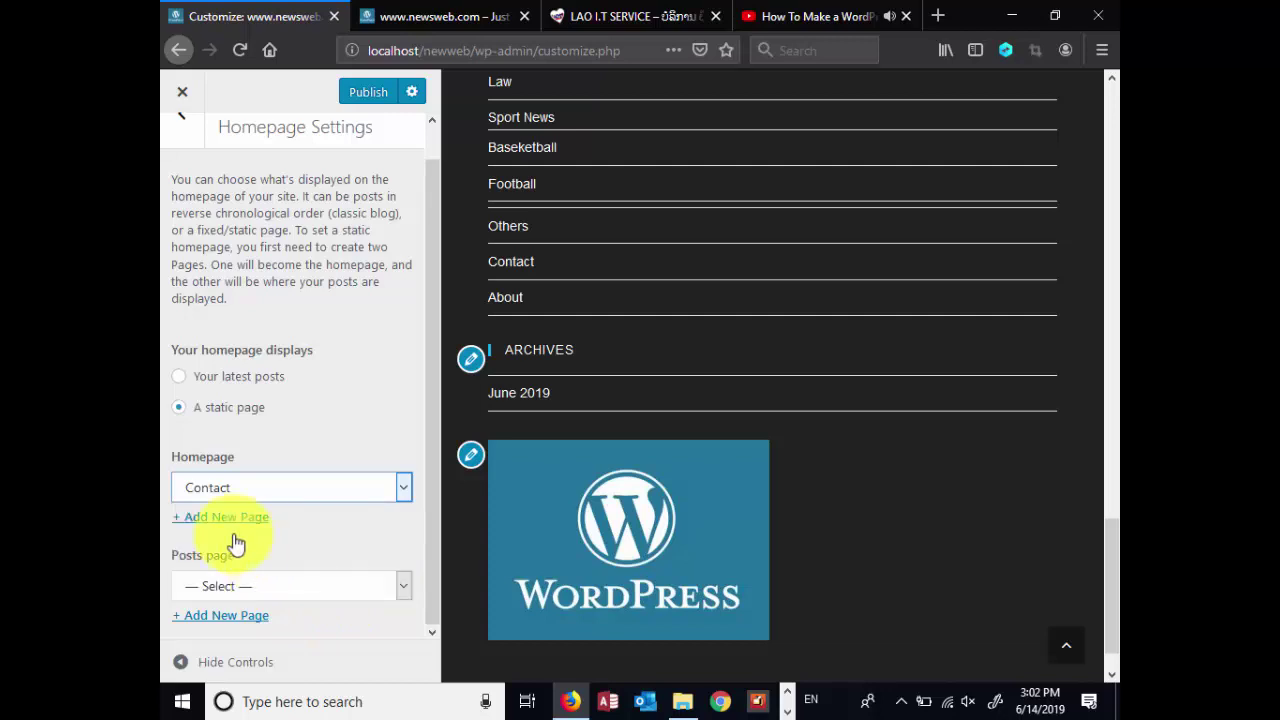
{"action": "left_click", "coordinate": [372, 91]}
{"action": "left_click", "coordinate": [405, 16]}
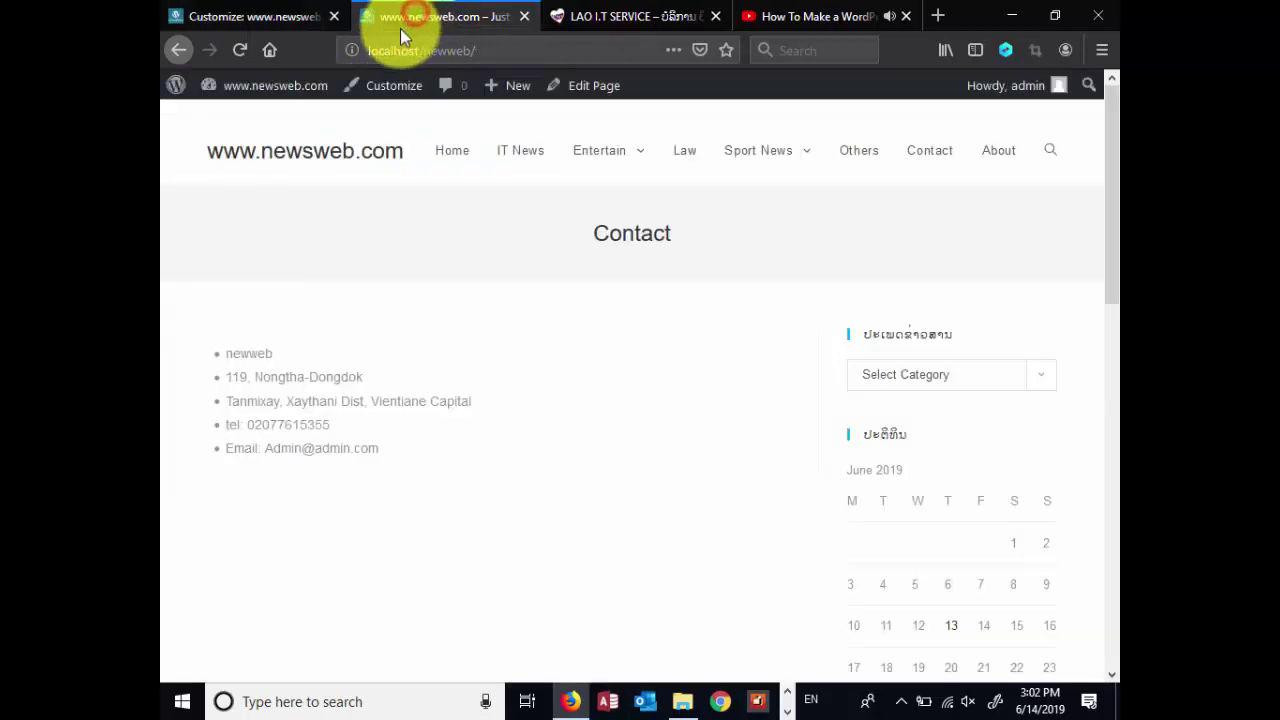
Load localhost/newweb/ again to view the published static homepage, and return to the Homepage Settings
{"action": "left_click", "coordinate": [500, 46]}
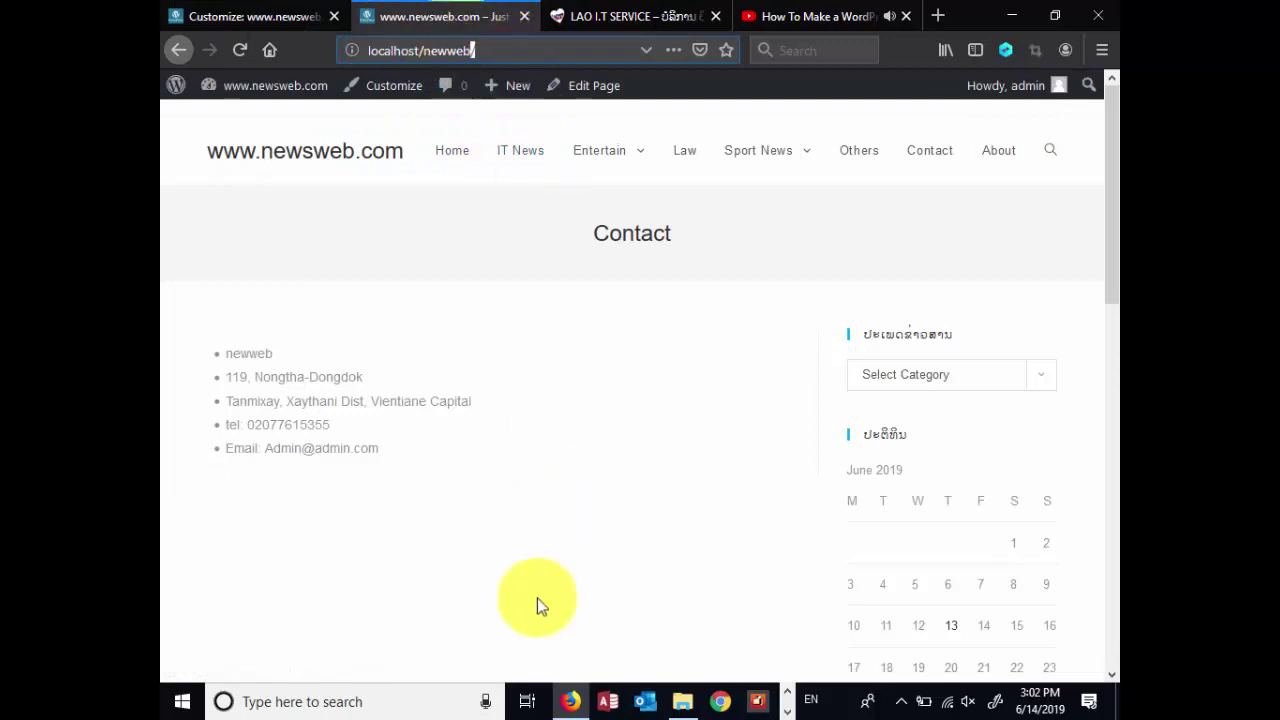
{"action": "left_click", "coordinate": [486, 50]}
{"action": "key", "text": "Return"}
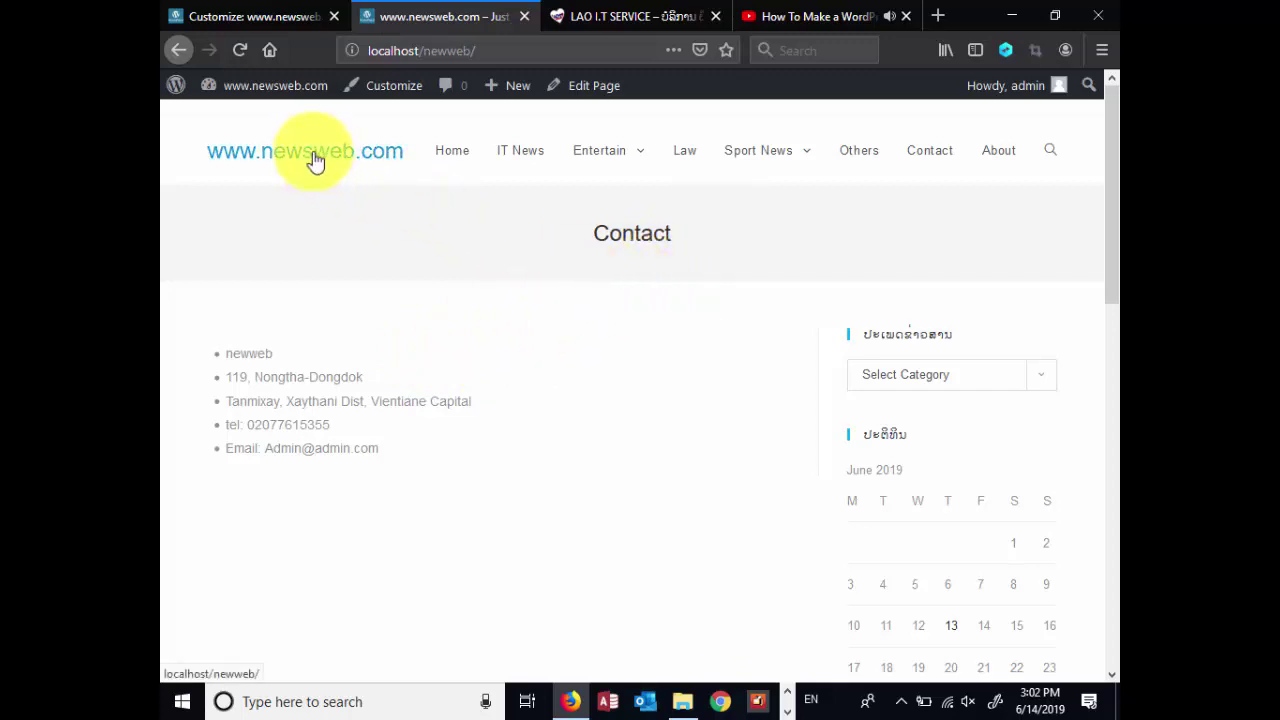
{"action": "left_click", "coordinate": [238, 16]}
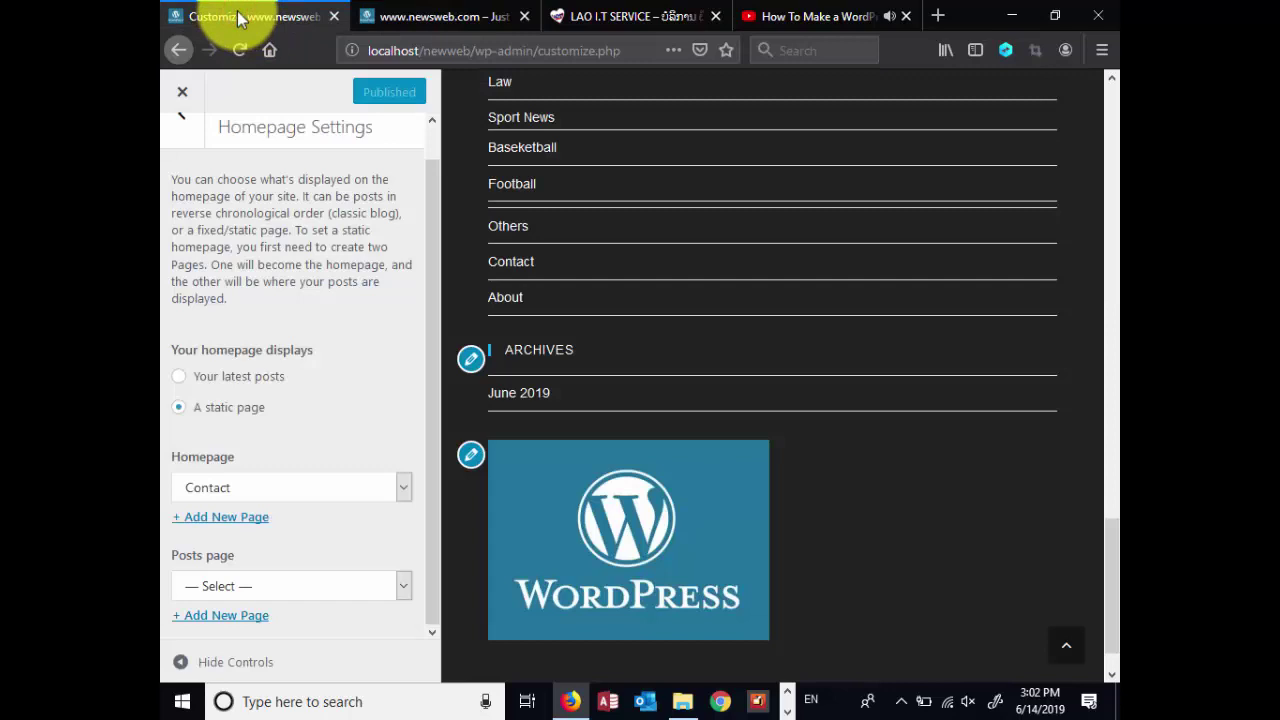
Switch the homepage display from a static page to Your latest posts, and publish the change
{"action": "left_click", "coordinate": [381, 487]}
{"action": "left_click", "coordinate": [354, 450]}
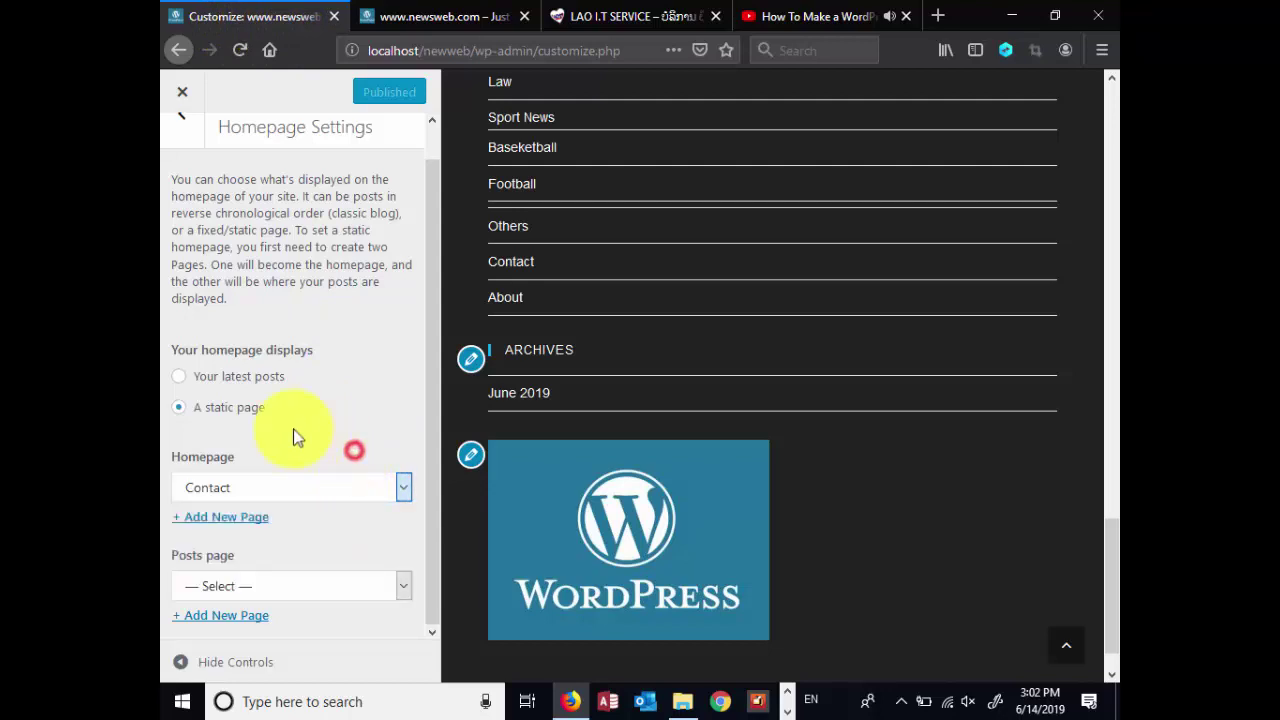
{"action": "left_click", "coordinate": [241, 388]}
{"action": "left_click", "coordinate": [241, 425]}
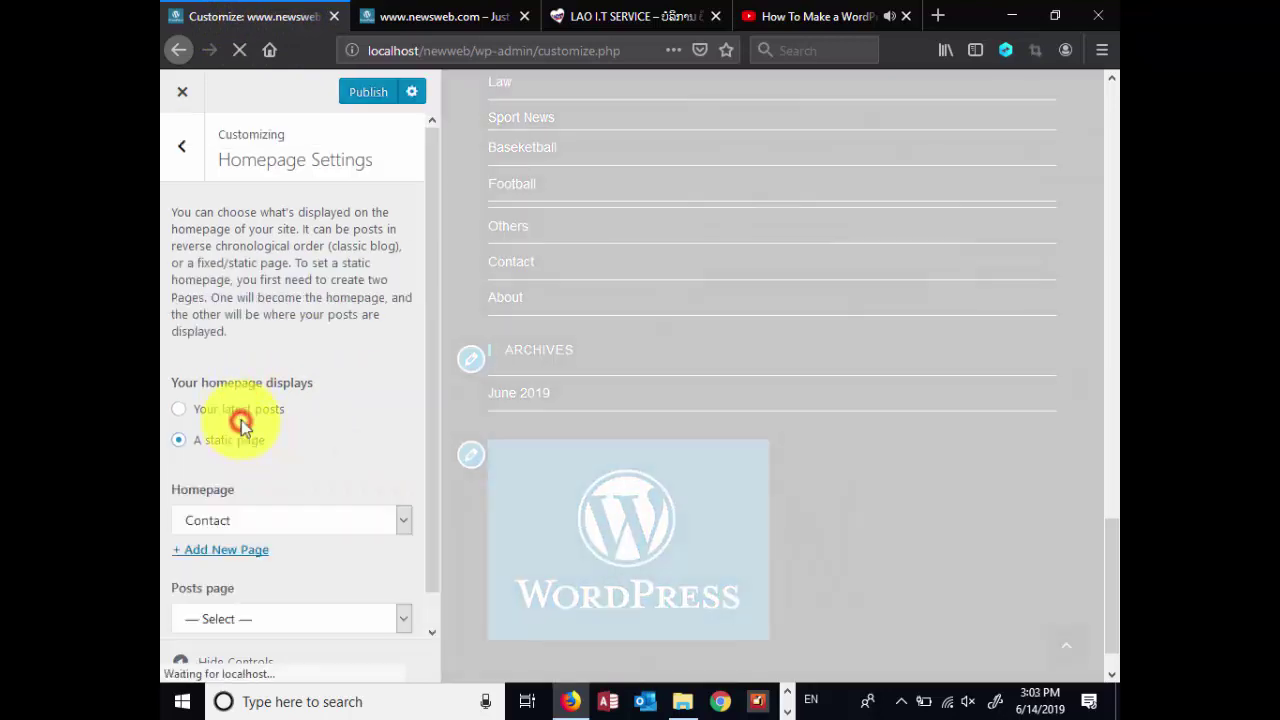
{"action": "left_click", "coordinate": [242, 411]}
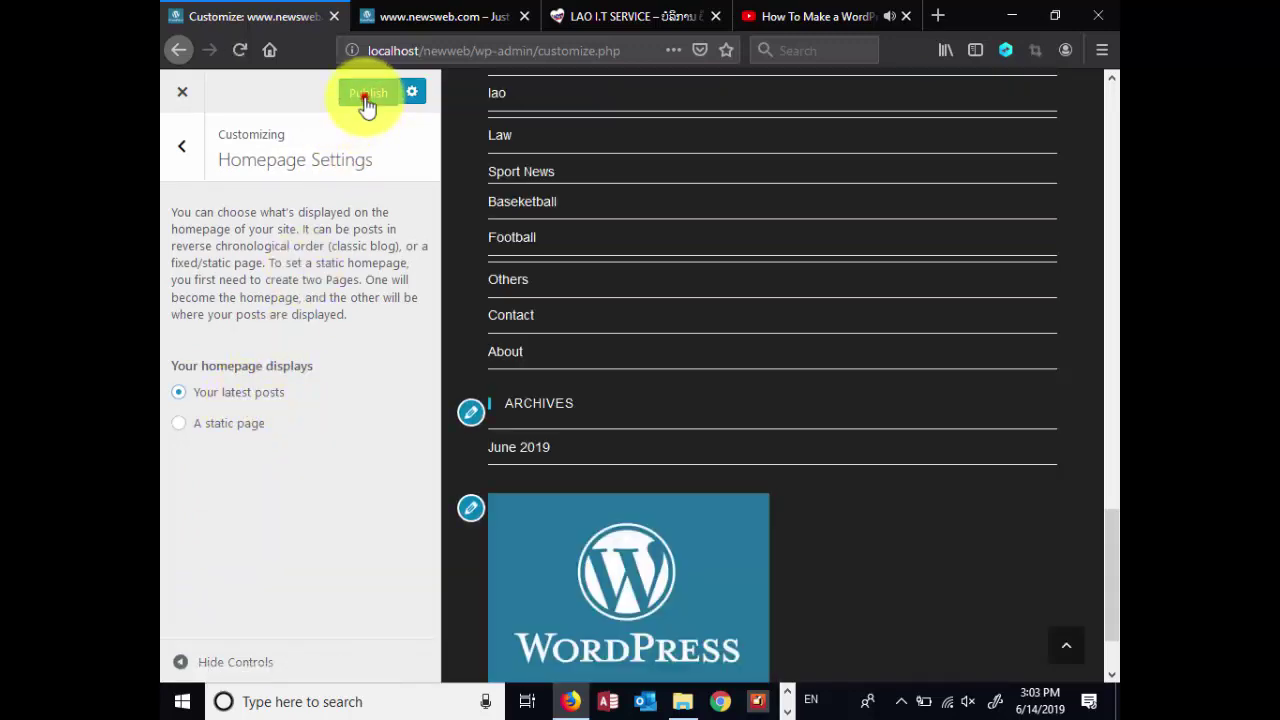
{"action": "left_click", "coordinate": [367, 95]}
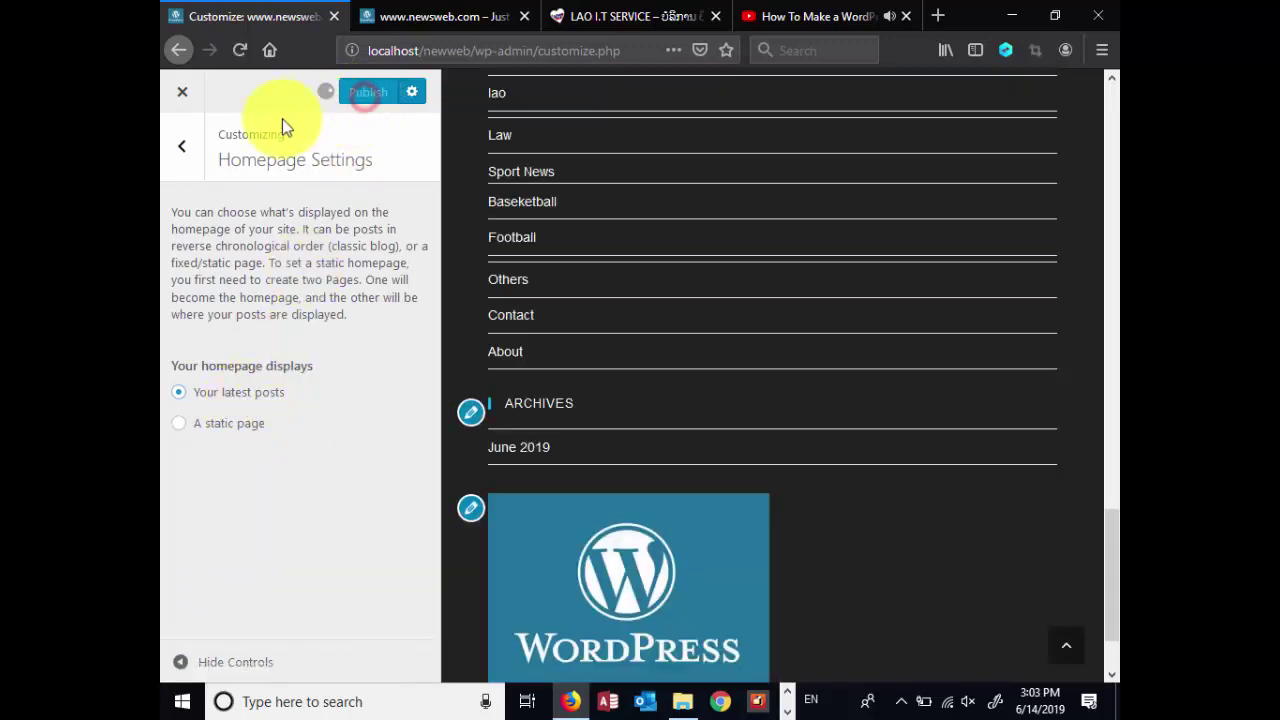
Look at the Additional CSS section and its empty code editor, leaving no CSS code in it
{"action": "left_click", "coordinate": [187, 150]}
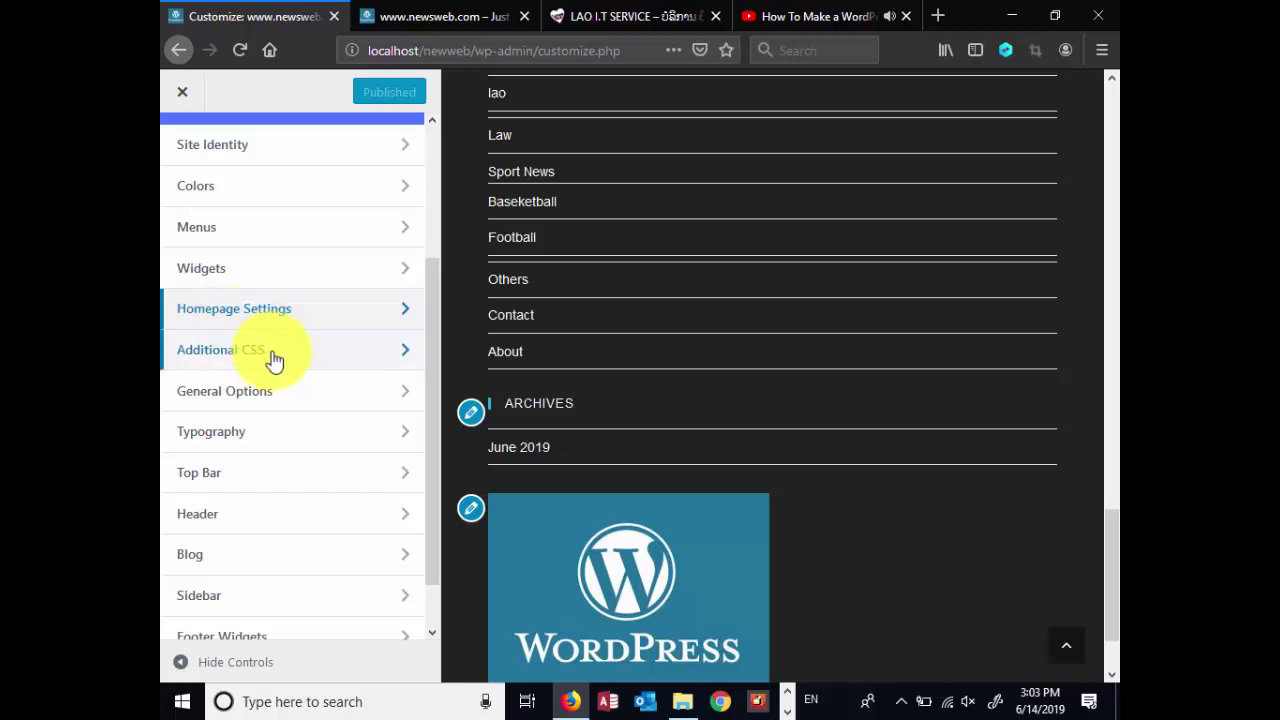
{"action": "left_click", "coordinate": [357, 355]}
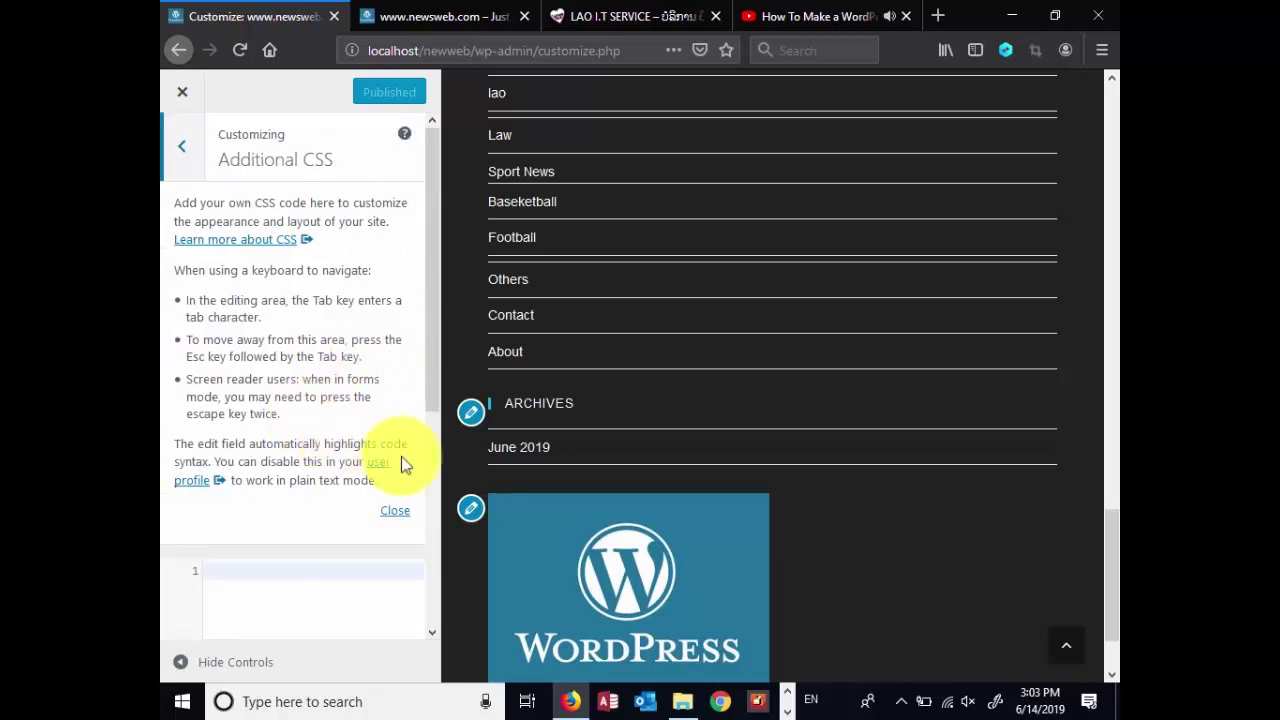
{"action": "scroll", "coordinate": [300, 470], "scroll_direction": "down", "scroll_amount": 3}
{"action": "scroll", "coordinate": [296, 482], "scroll_direction": "down", "scroll_amount": 2}
{"action": "left_click", "coordinate": [273, 298]}
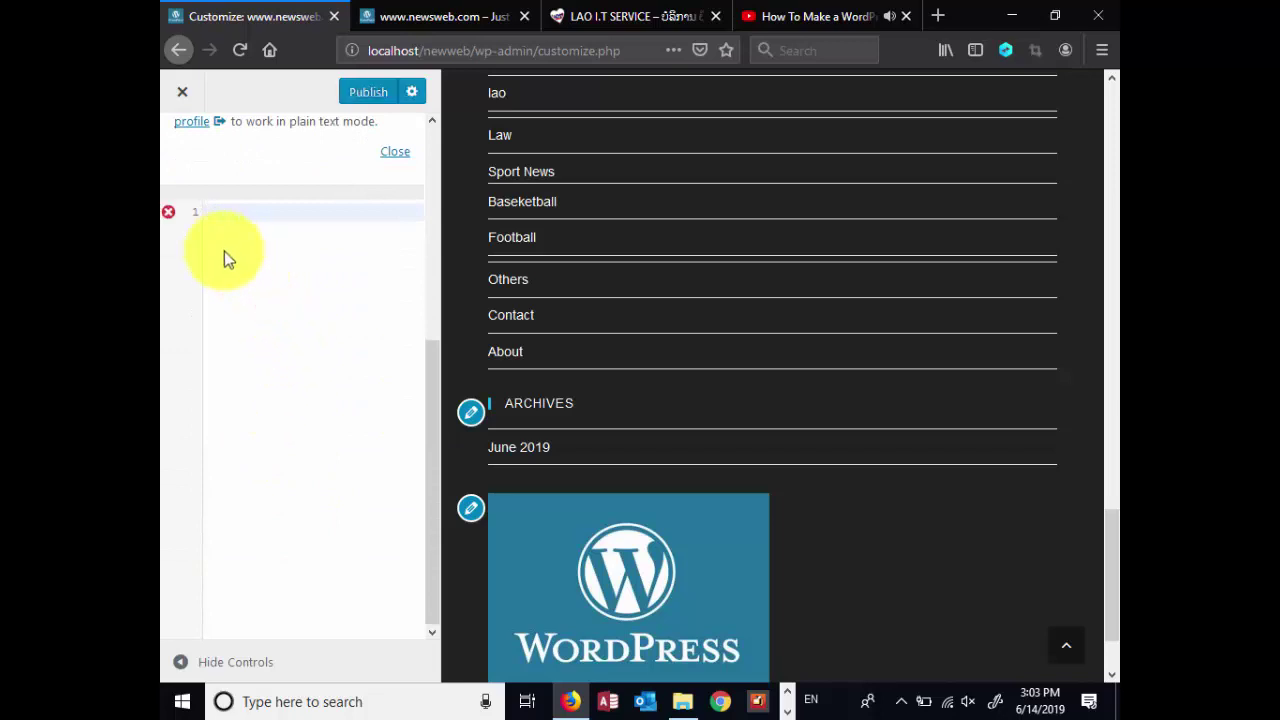
{"action": "key", "text": "BackSpace"}
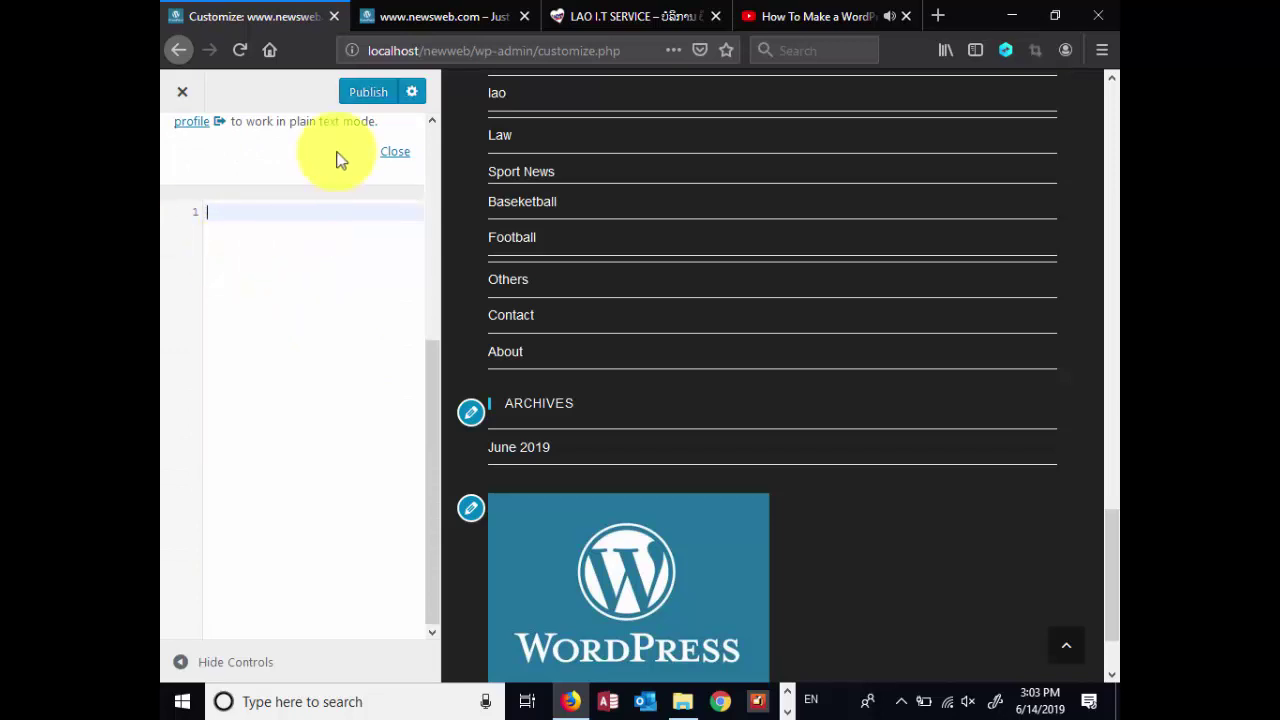
{"action": "scroll", "coordinate": [220, 190], "scroll_direction": "up", "scroll_amount": 4}
{"action": "left_click", "coordinate": [184, 152]}
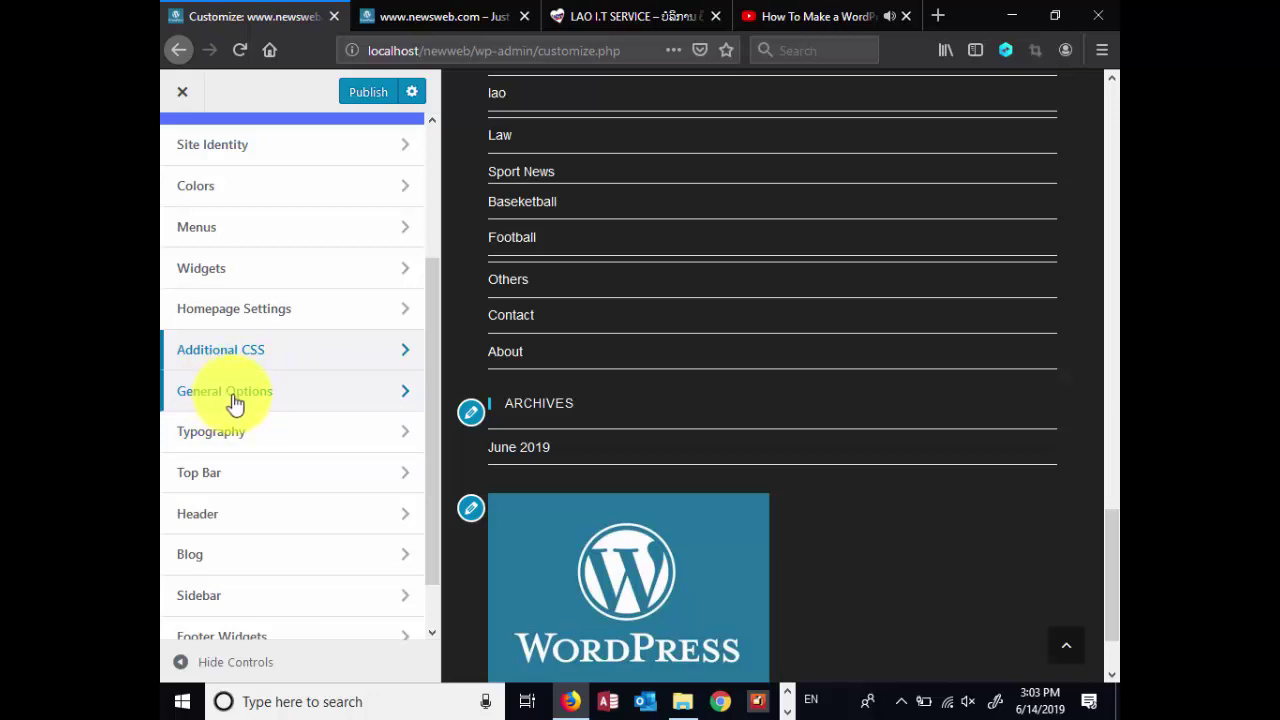
Open the General Styling section of the General Options and look through its color settings
{"action": "left_click", "coordinate": [233, 400]}
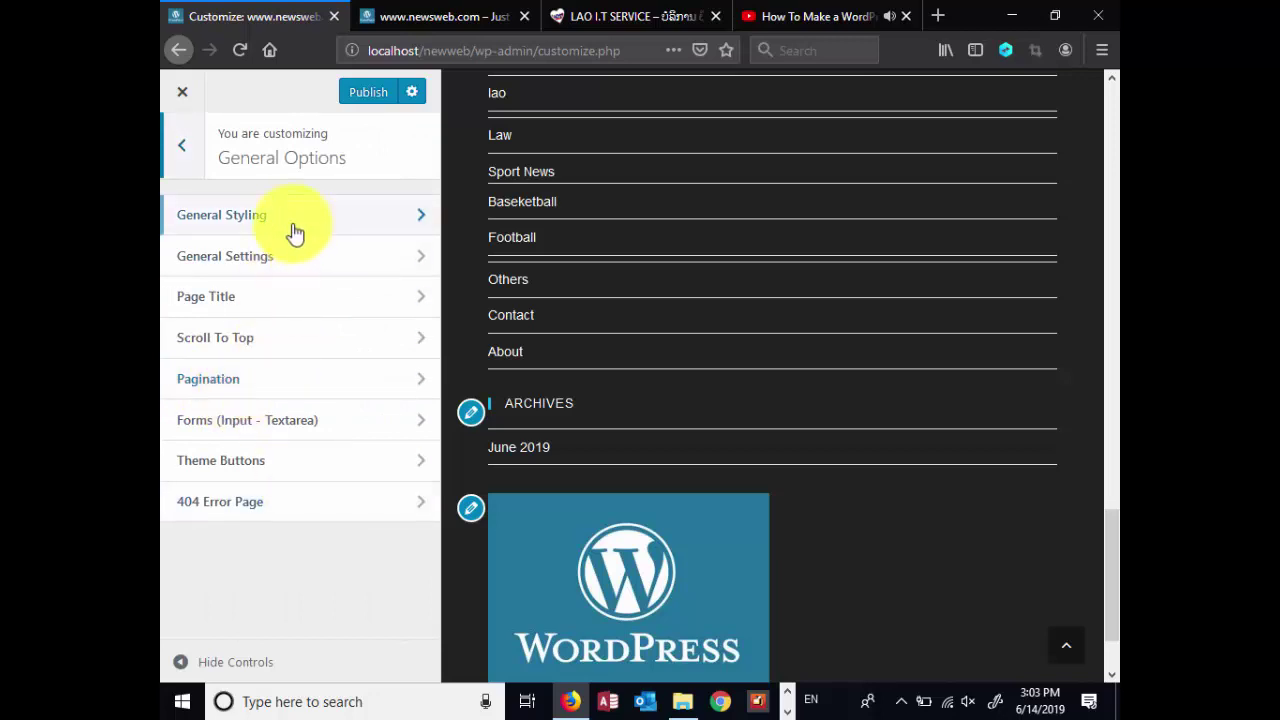
{"action": "left_click", "coordinate": [305, 224]}
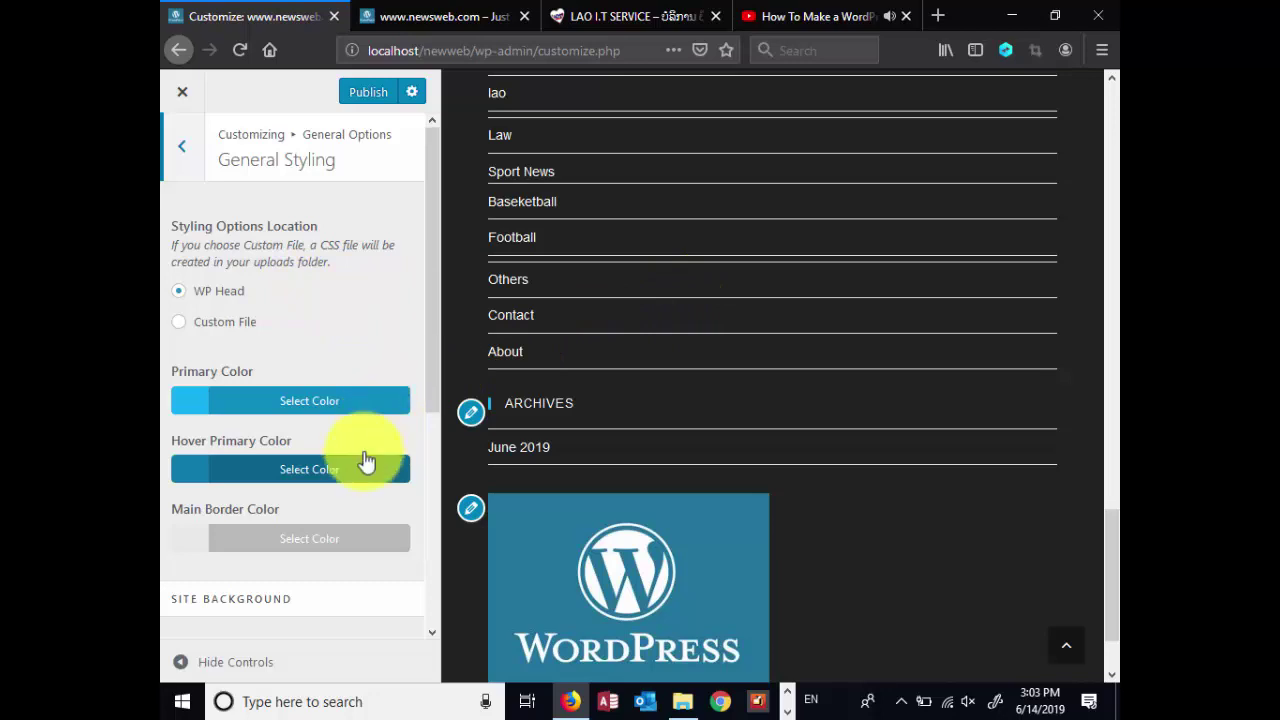
{"action": "scroll", "coordinate": [365, 461], "scroll_direction": "down", "scroll_amount": 7}
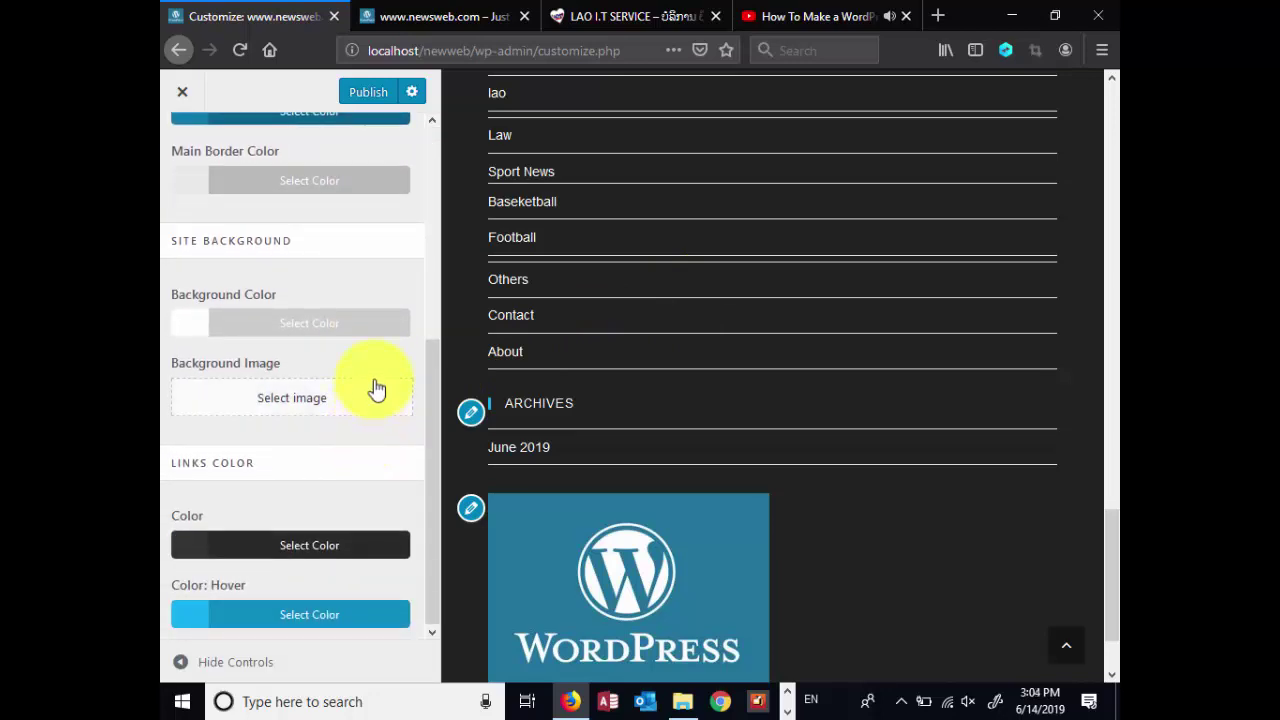
{"action": "scroll", "coordinate": [372, 360], "scroll_direction": "up", "scroll_amount": 5}
{"action": "scroll", "coordinate": [889, 338], "scroll_direction": "up", "scroll_amount": 5}
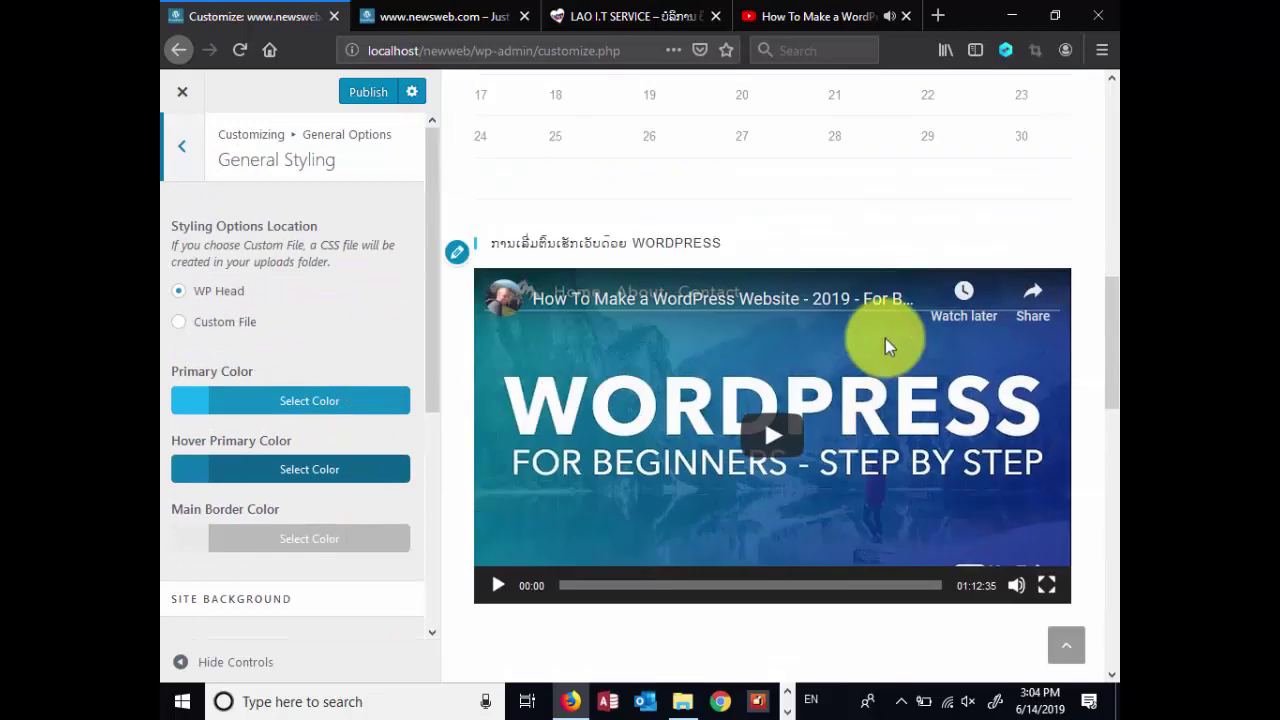
Examine the site preview from header to footer and compare it with the General Styling color options
{"action": "scroll", "coordinate": [885, 338], "scroll_direction": "up", "scroll_amount": 8}
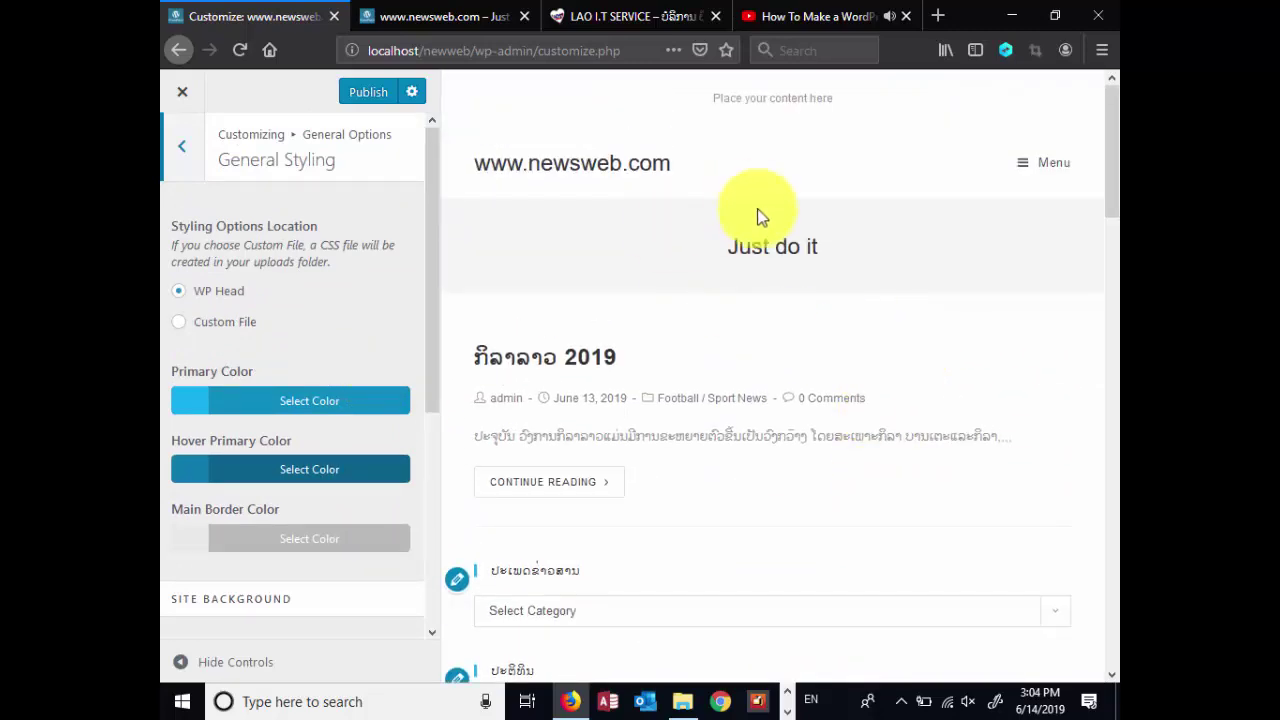
{"action": "scroll", "coordinate": [814, 286], "scroll_direction": "down", "scroll_amount": 8}
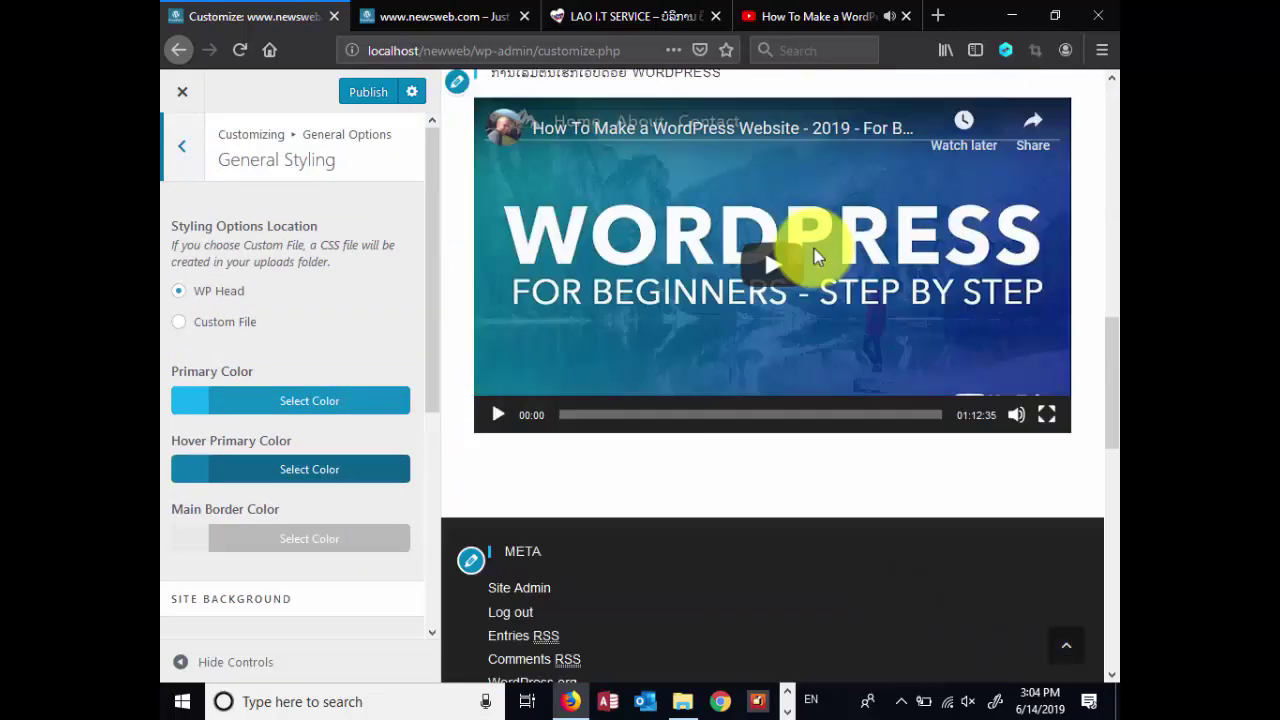
{"action": "scroll", "coordinate": [815, 257], "scroll_direction": "down", "scroll_amount": 2}
{"action": "scroll", "coordinate": [851, 249], "scroll_direction": "up", "scroll_amount": 4}
{"action": "scroll", "coordinate": [842, 252], "scroll_direction": "down", "scroll_amount": 2}
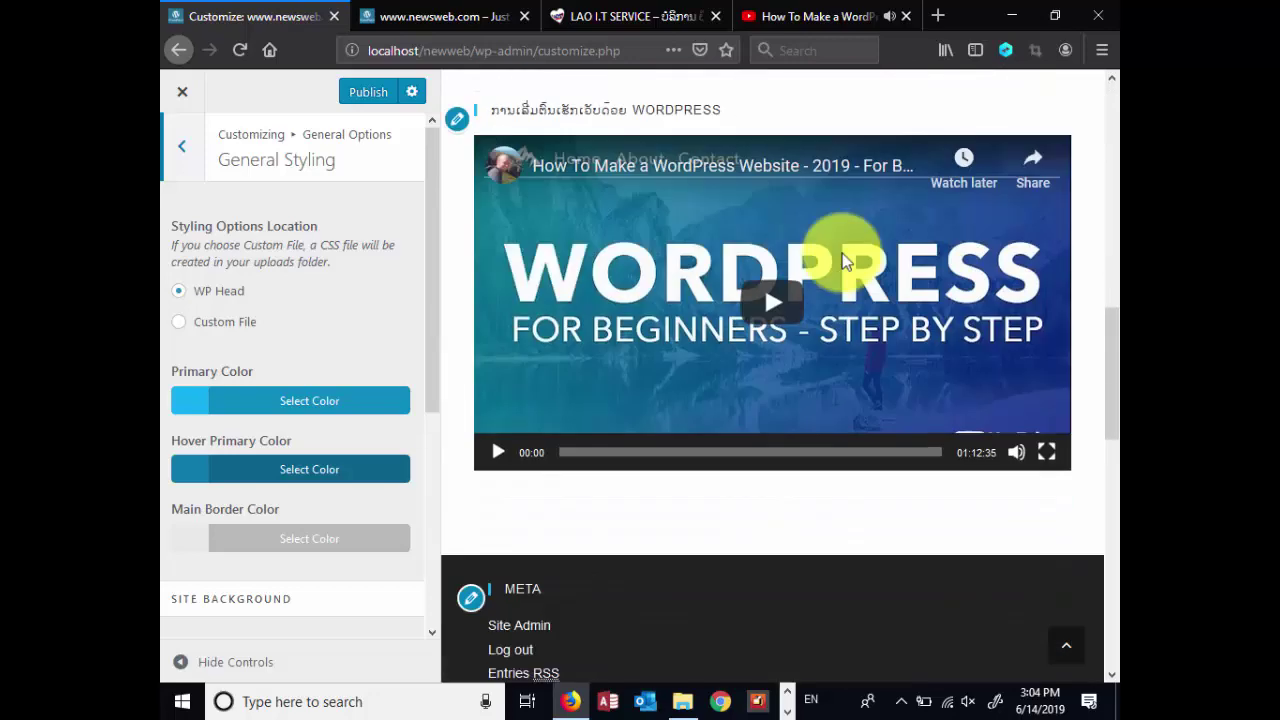
{"action": "scroll", "coordinate": [842, 258], "scroll_direction": "down", "scroll_amount": 3}
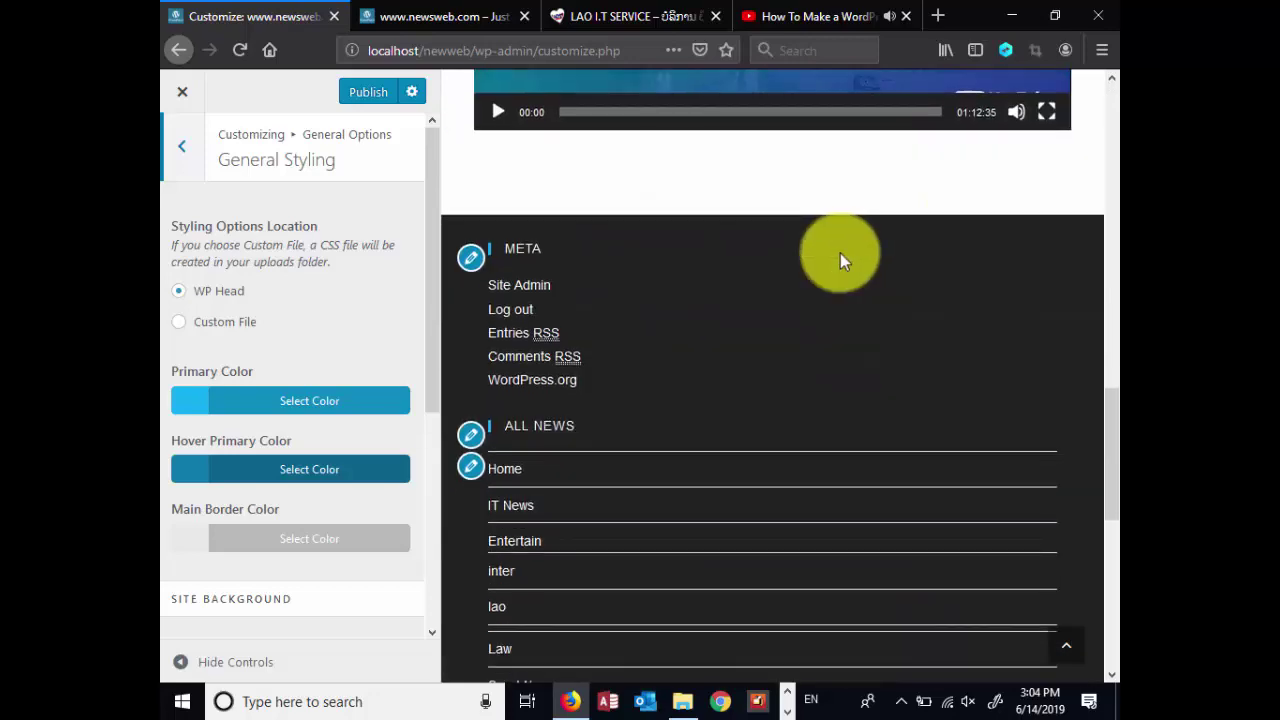
{"action": "scroll", "coordinate": [311, 347], "scroll_direction": "down", "scroll_amount": 5}
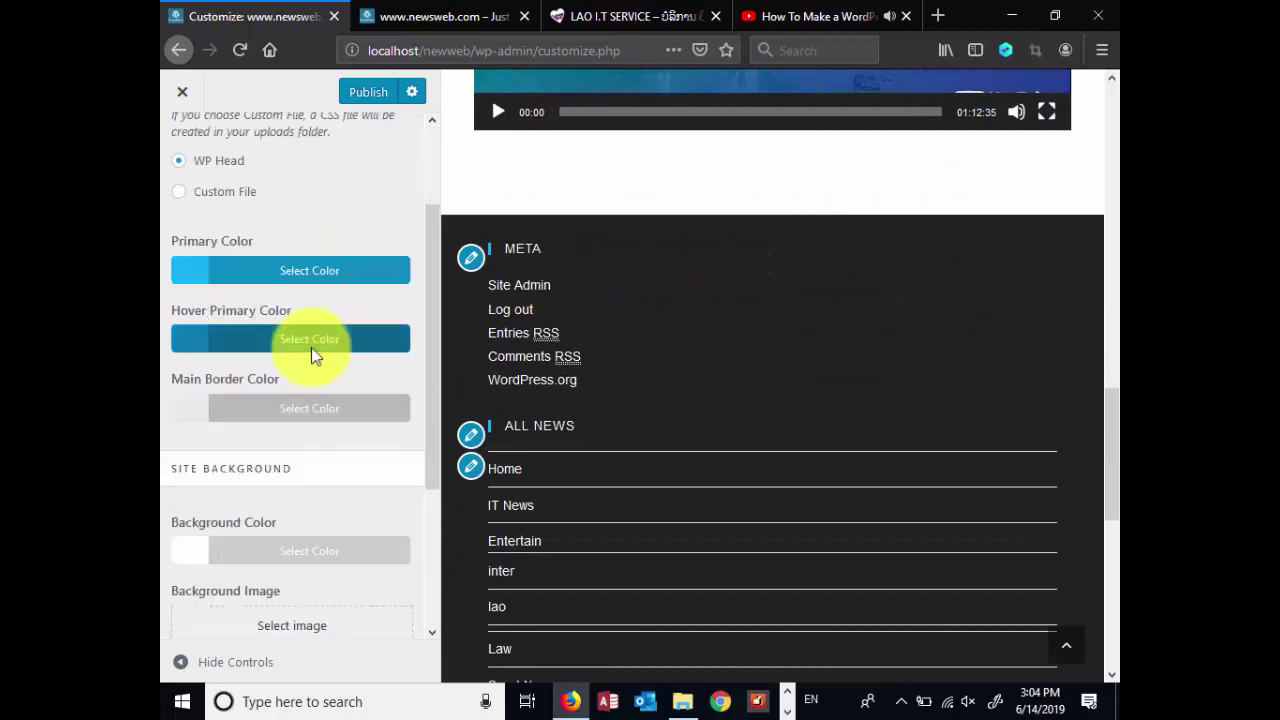
{"action": "scroll", "coordinate": [315, 352], "scroll_direction": "up", "scroll_amount": 2}
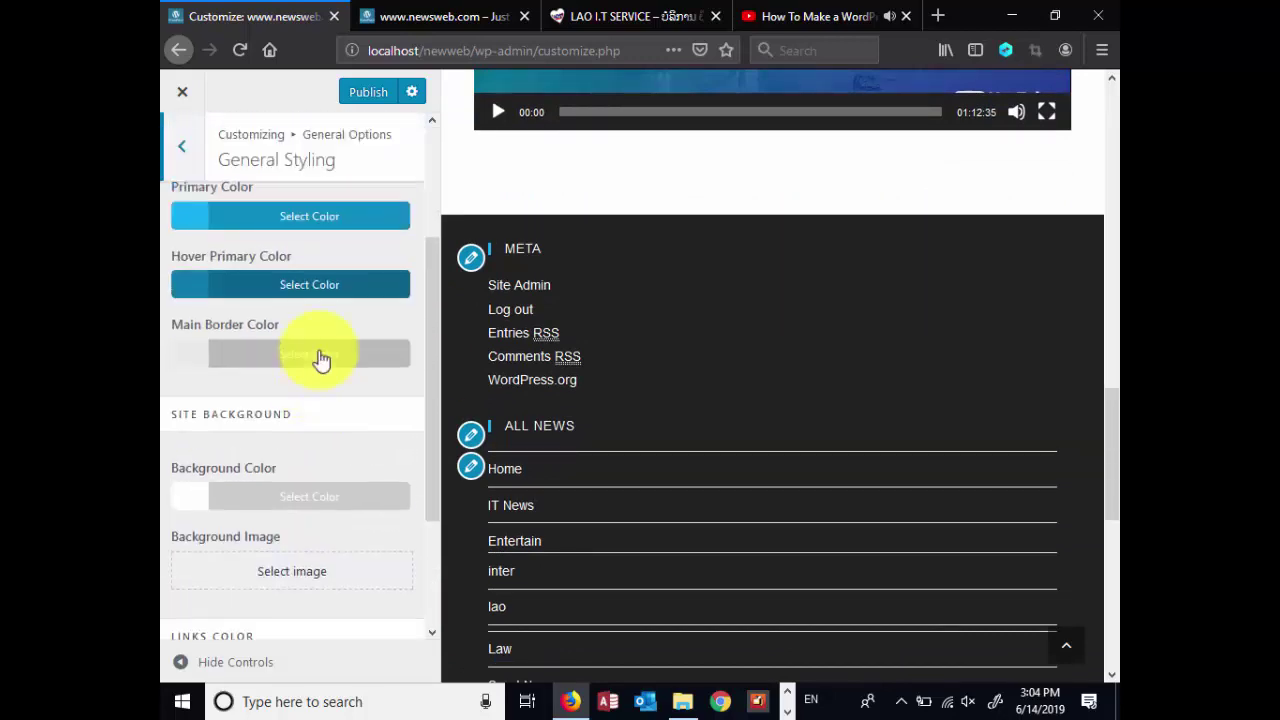
{"action": "scroll", "coordinate": [310, 357], "scroll_direction": "down", "scroll_amount": 2}
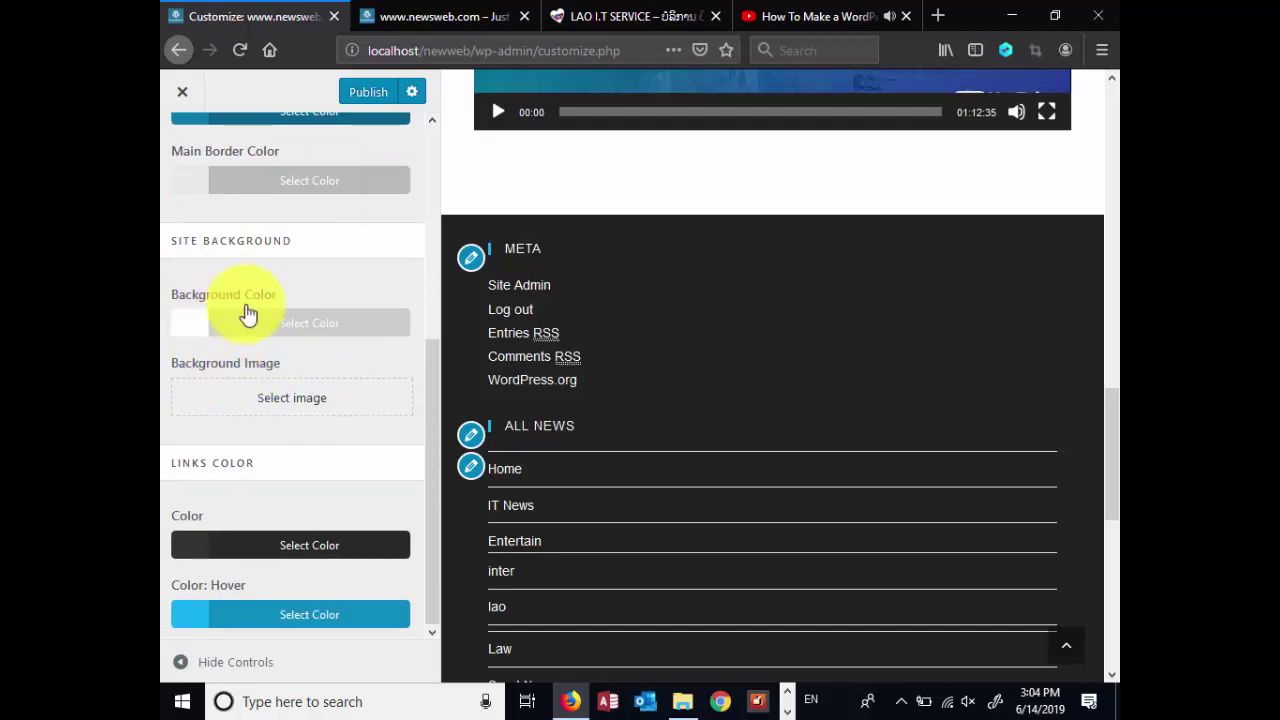
Try the grey shades #606060, #d1d1d1 and #1e1e1e as the site background color and check the preview
{"action": "left_click", "coordinate": [204, 330]}
{"action": "scroll", "coordinate": [640, 318], "scroll_direction": "up", "scroll_amount": 5}
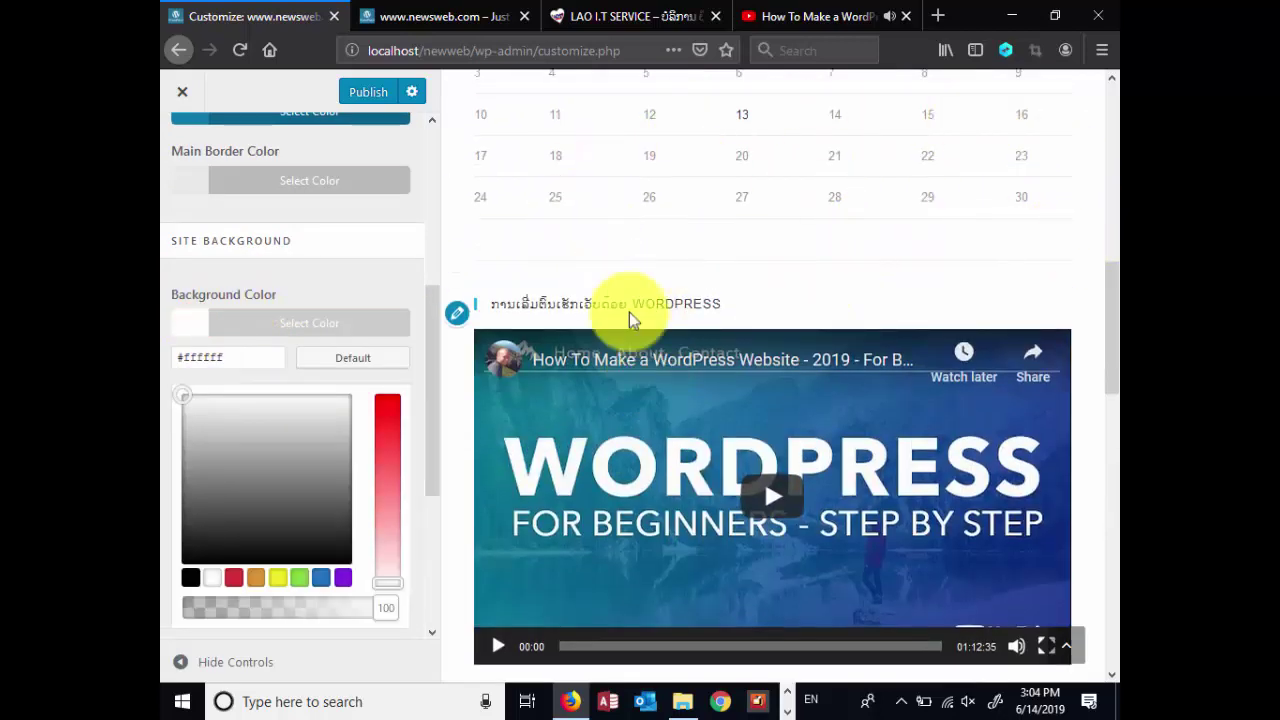
{"action": "left_click_drag", "start_coordinate": [187, 517], "coordinate": [310, 500]}
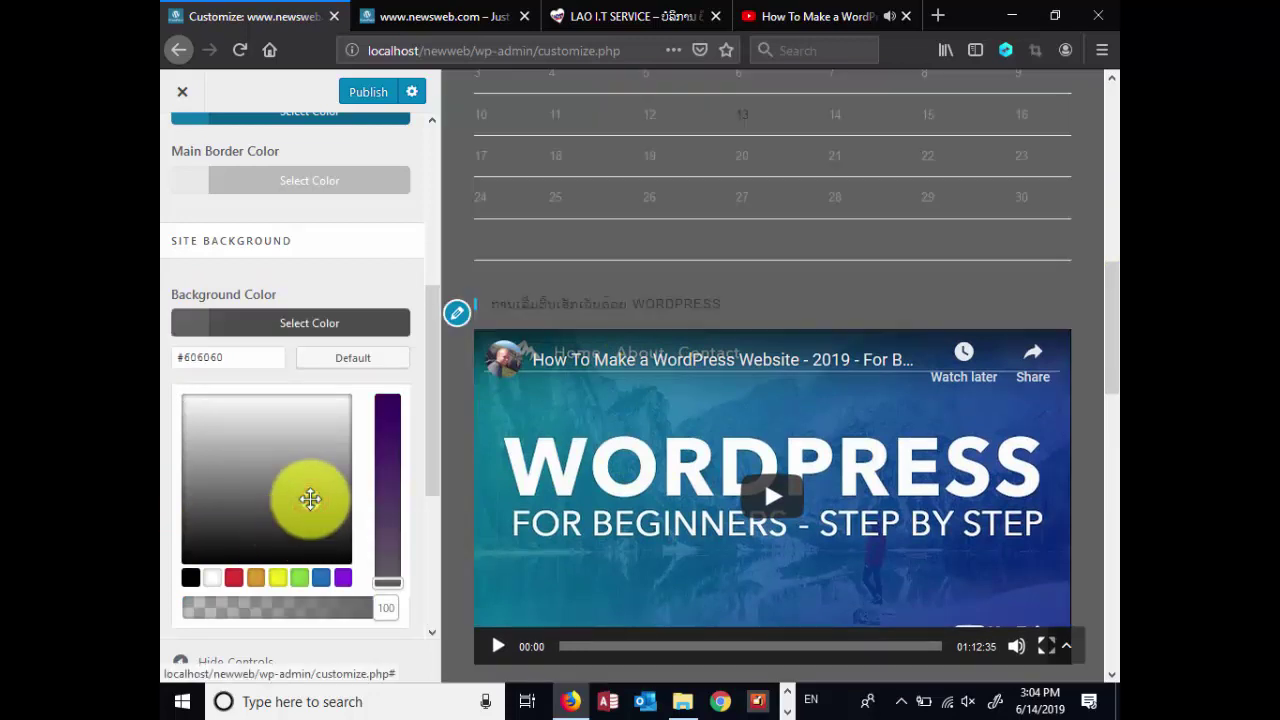
{"action": "left_click", "coordinate": [341, 426]}
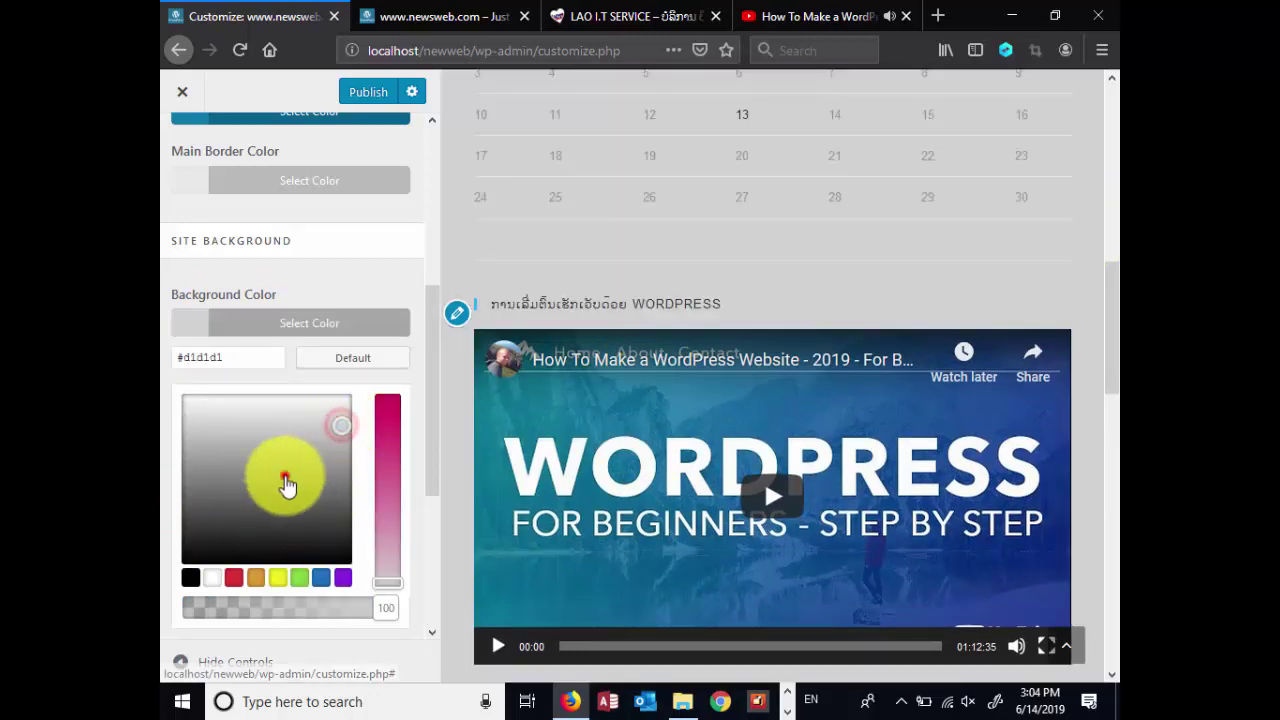
{"action": "mouse_move", "coordinate": [287, 485]}
{"action": "left_mouse_down"}
{"action": "mouse_move", "coordinate": [234, 434]}
{"action": "mouse_move", "coordinate": [194, 423]}
{"action": "mouse_move", "coordinate": [194, 569]}
{"action": "mouse_move", "coordinate": [189, 549]}
{"action": "mouse_move", "coordinate": [214, 543]}
{"action": "mouse_move", "coordinate": [324, 542]}
{"action": "left_mouse_up"}
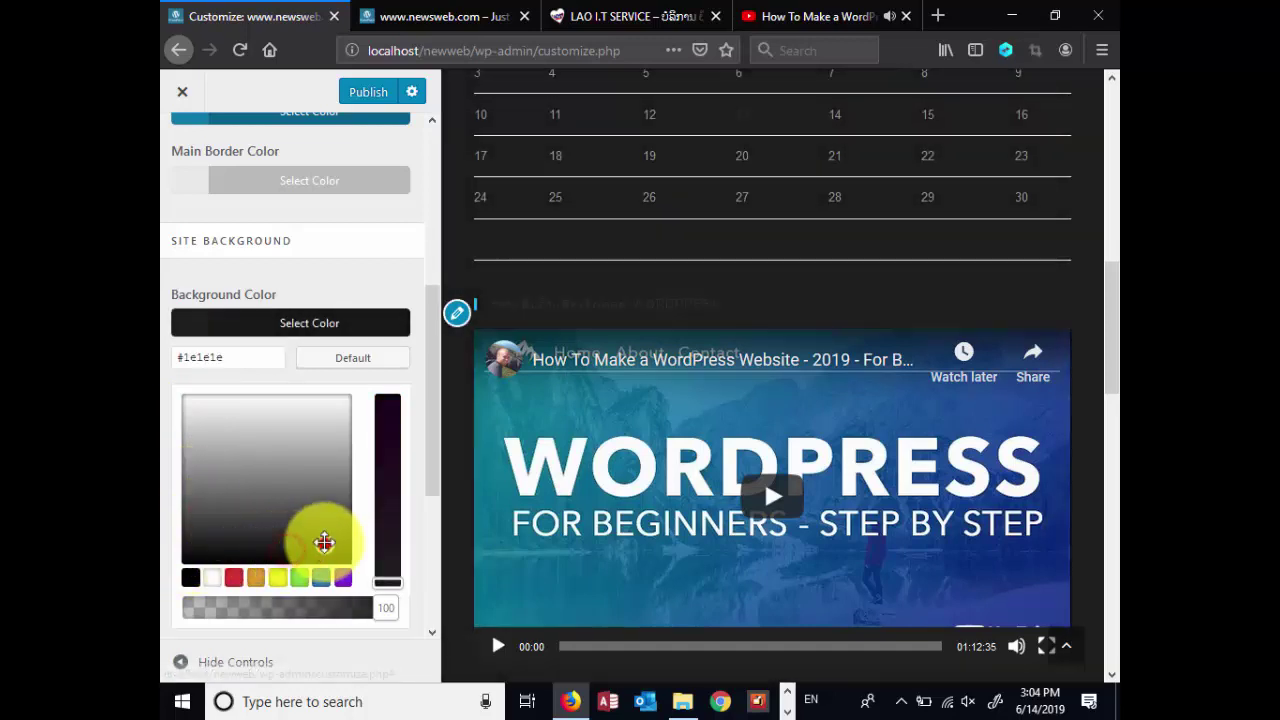
{"action": "scroll", "coordinate": [709, 423], "scroll_direction": "up", "scroll_amount": 10}
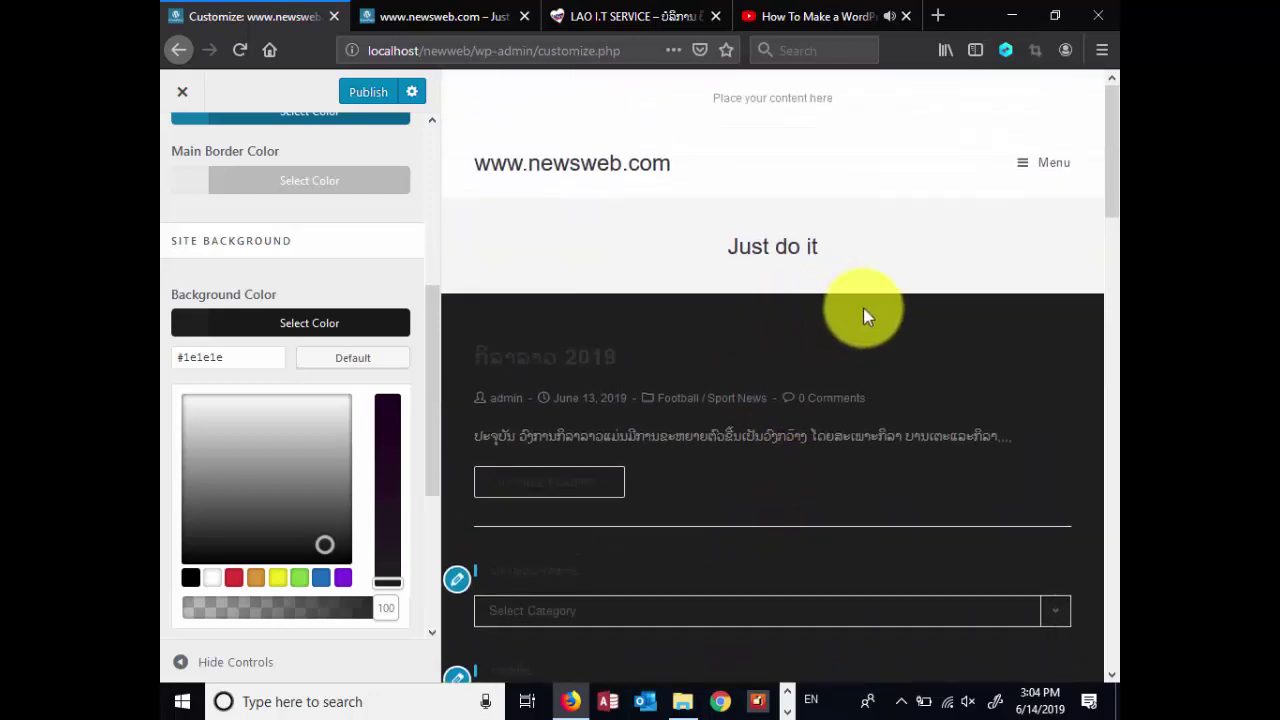
{"action": "scroll", "coordinate": [860, 307], "scroll_direction": "down", "scroll_amount": 5}
{"action": "scroll", "coordinate": [857, 306], "scroll_direction": "up", "scroll_amount": 2}
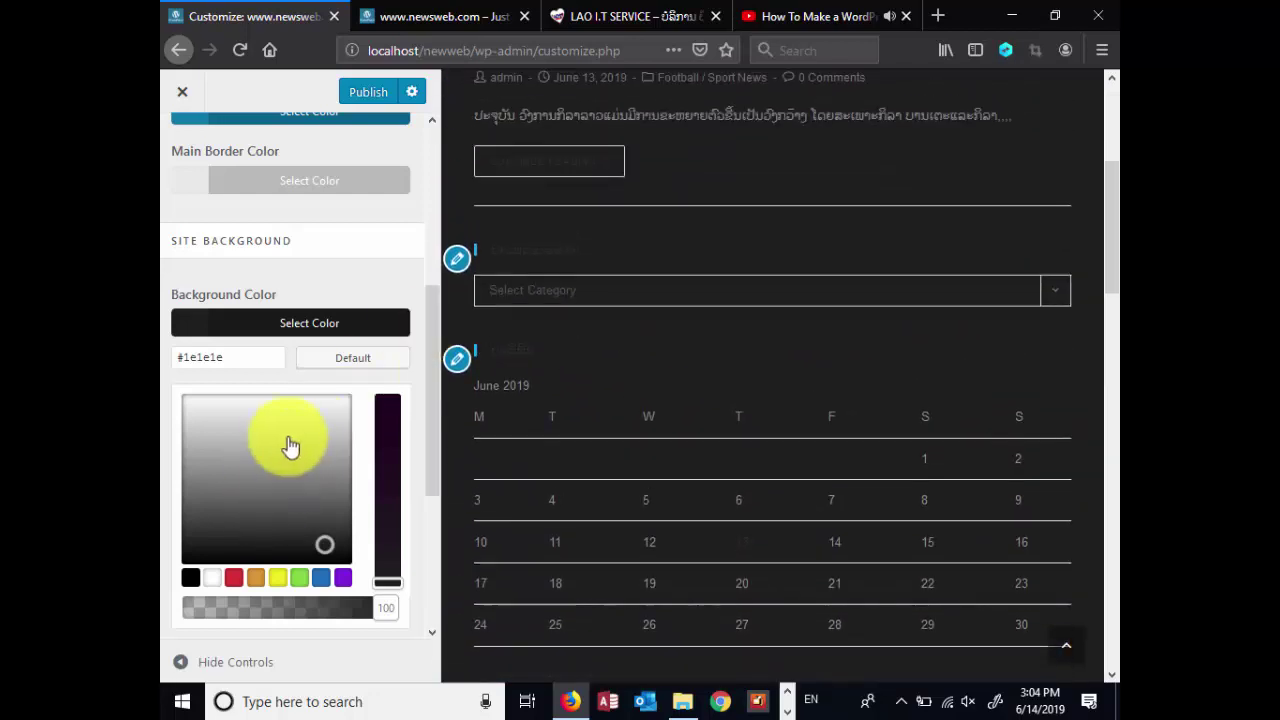
Try preset background colors including blue #1e73be and green #81d742, then restore the default white #ffffff
{"action": "mouse_move", "coordinate": [290, 445]}
{"action": "left_mouse_down"}
{"action": "mouse_move", "coordinate": [284, 422]}
{"action": "mouse_move", "coordinate": [244, 408]}
{"action": "left_mouse_up"}
{"action": "left_click", "coordinate": [321, 578]}
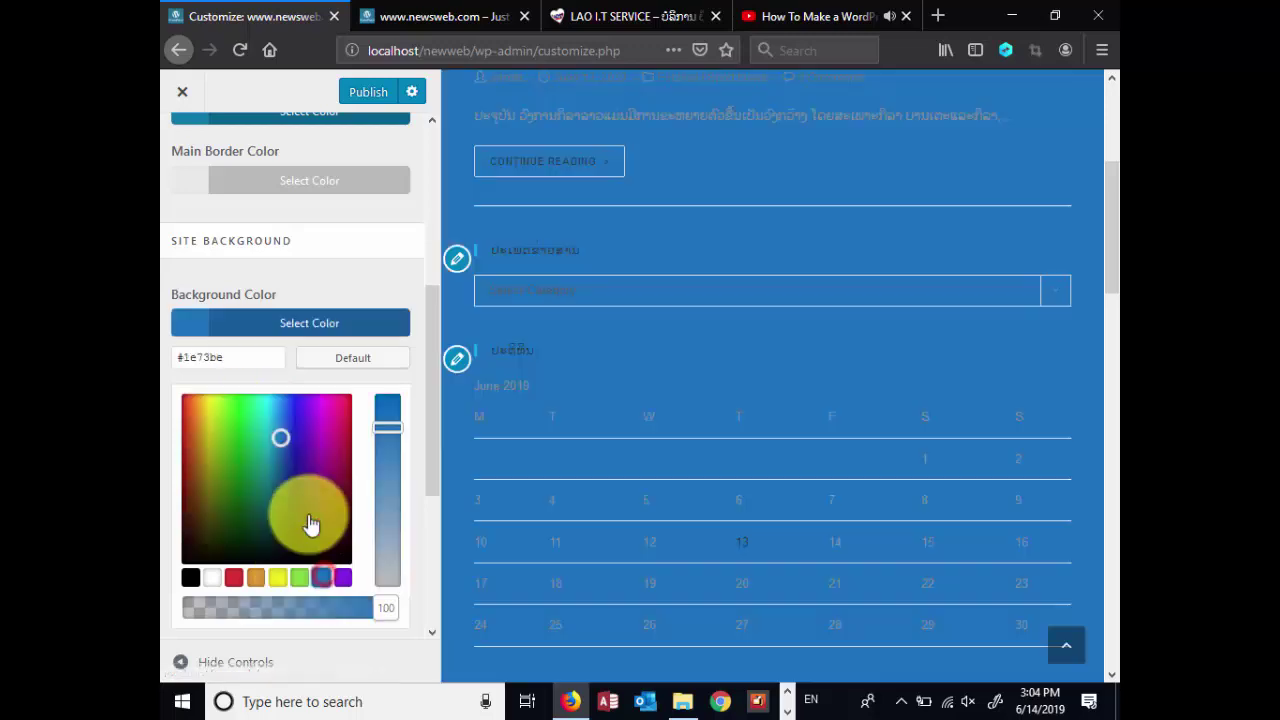
{"action": "left_click", "coordinate": [298, 578]}
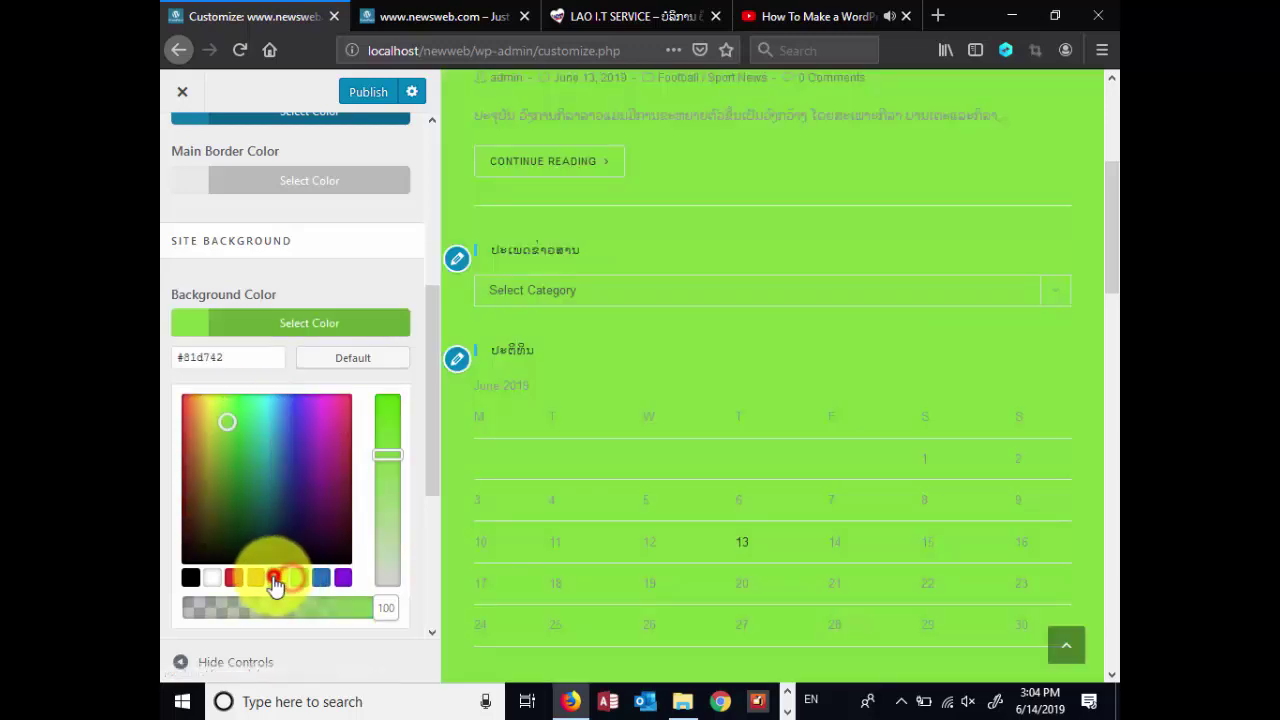
{"action": "left_click", "coordinate": [277, 578]}
{"action": "left_click", "coordinate": [255, 578]}
{"action": "left_click", "coordinate": [213, 578]}
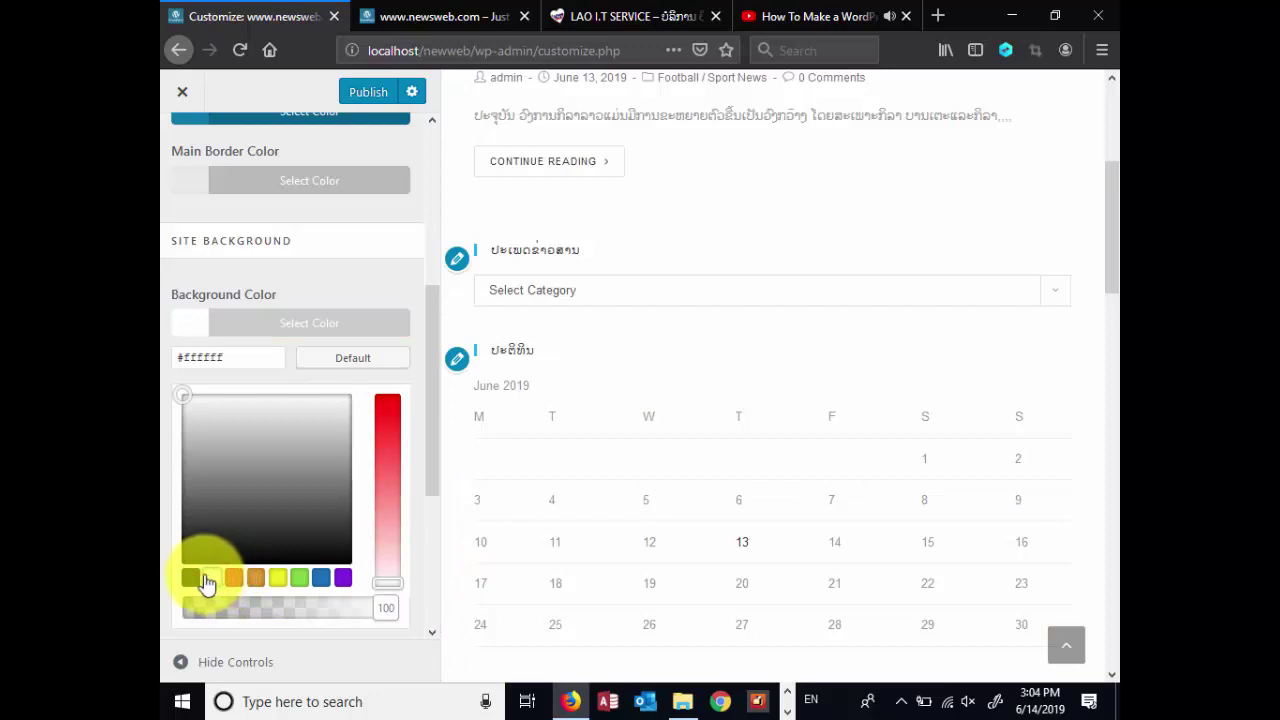
{"action": "left_click", "coordinate": [350, 360]}
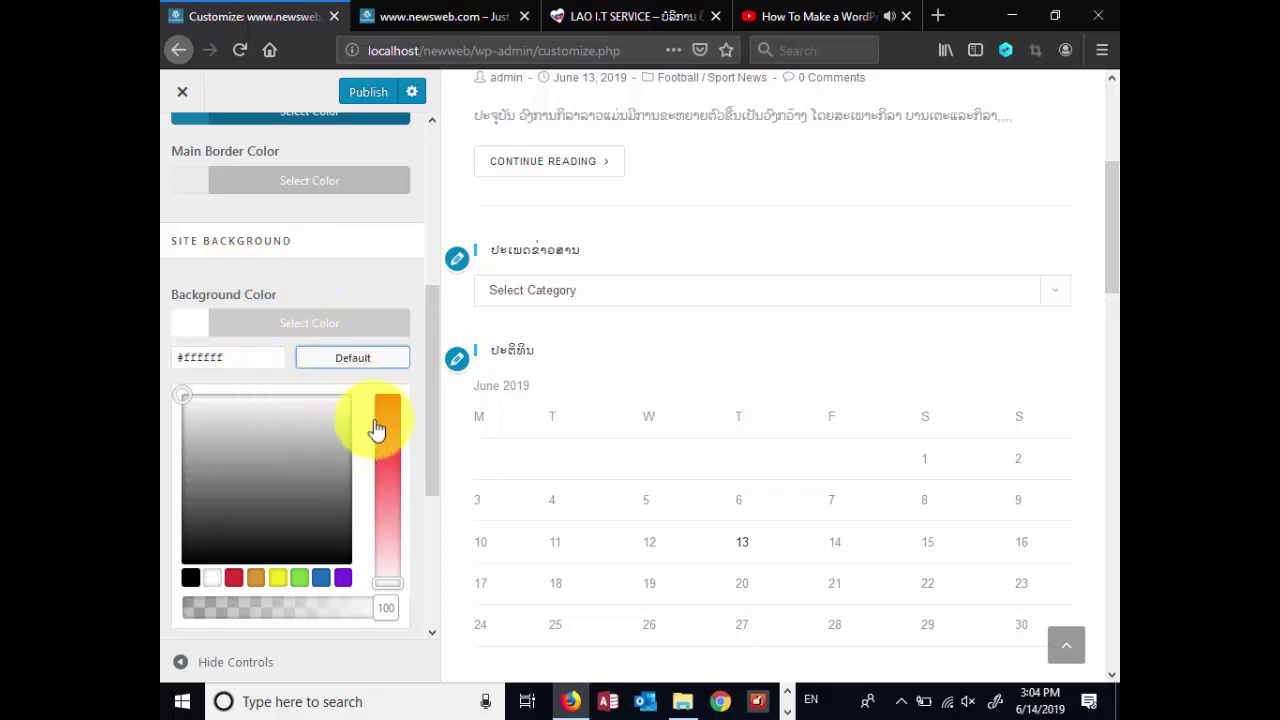
Set the site background color to dark grey #2b2b2b and close its color picker
{"action": "left_click", "coordinate": [237, 537]}
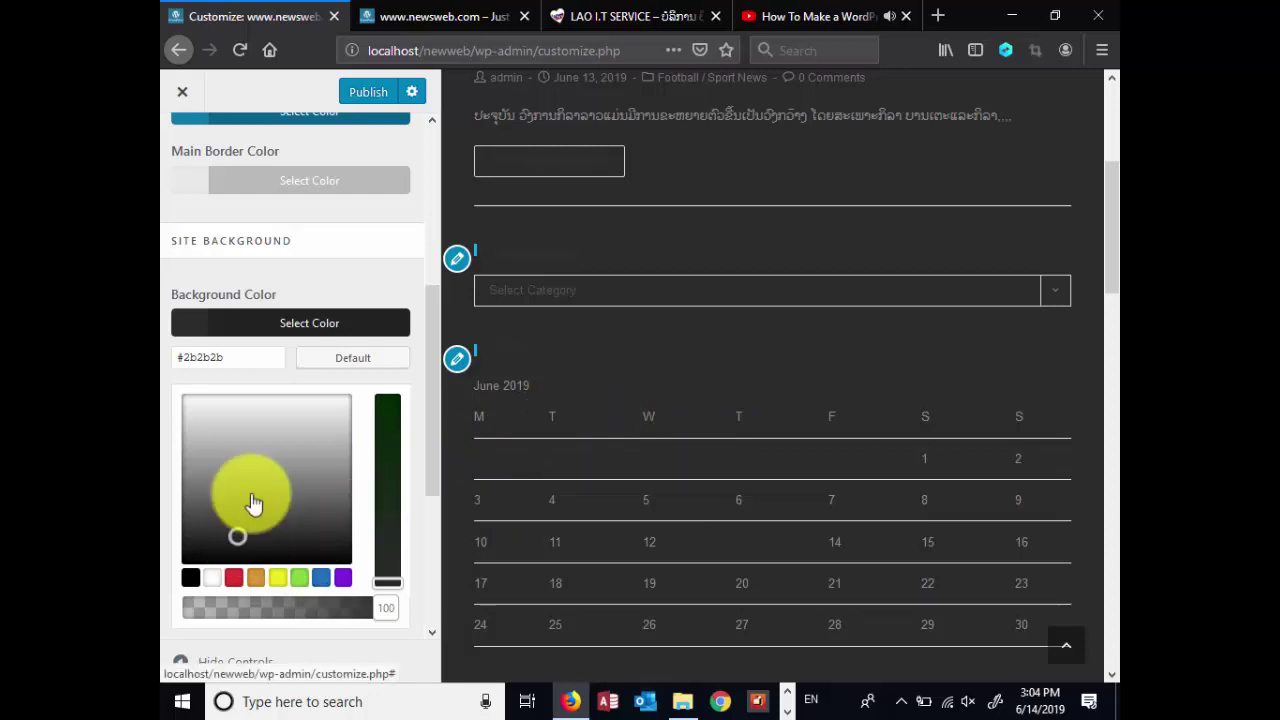
{"action": "left_click", "coordinate": [367, 265]}
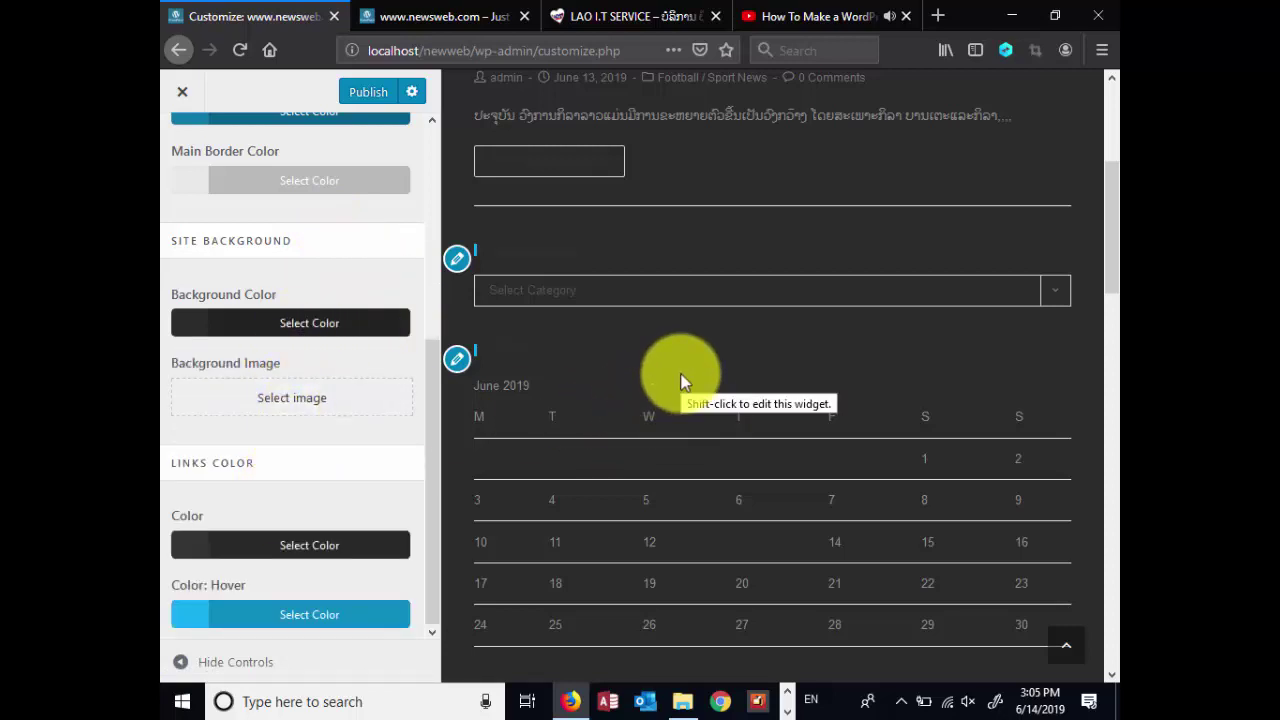
{"action": "scroll", "coordinate": [680, 383], "scroll_direction": "up", "scroll_amount": 5}
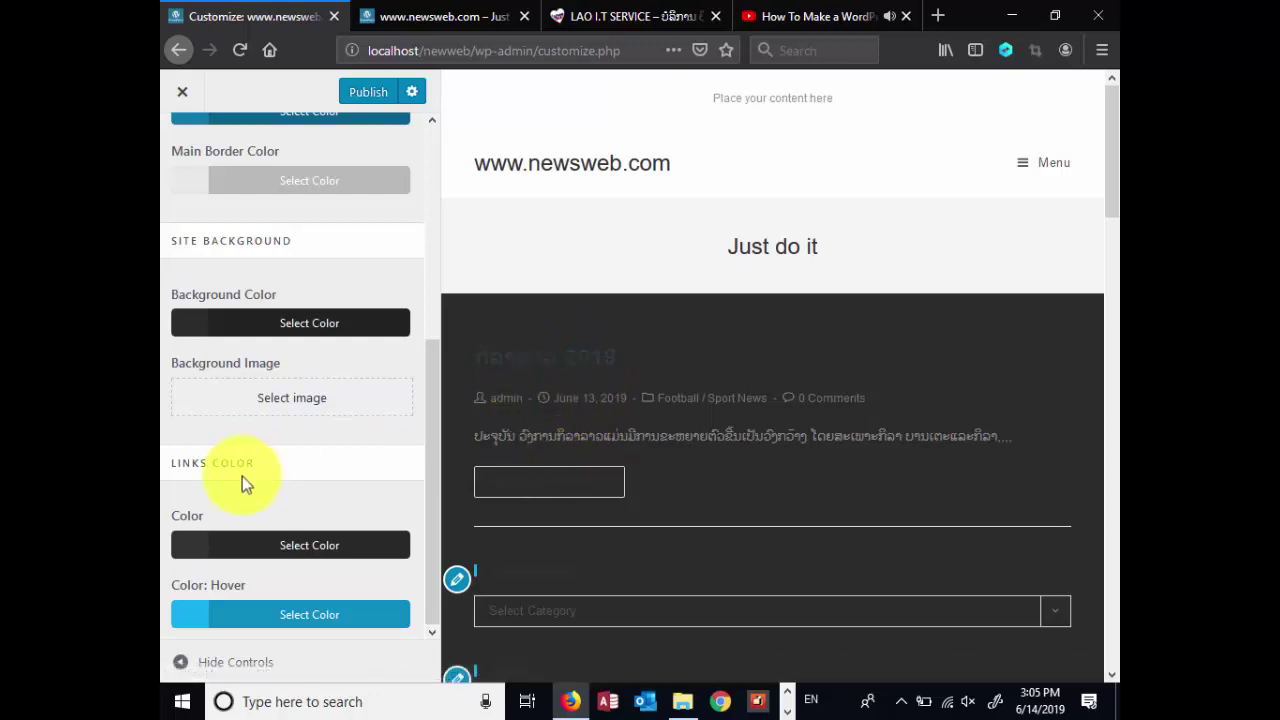
Set the links color to white #ffffff and check the post title and links in the preview
{"action": "left_click", "coordinate": [188, 550]}
{"action": "scroll", "coordinate": [195, 552], "scroll_direction": "down", "scroll_amount": 3}
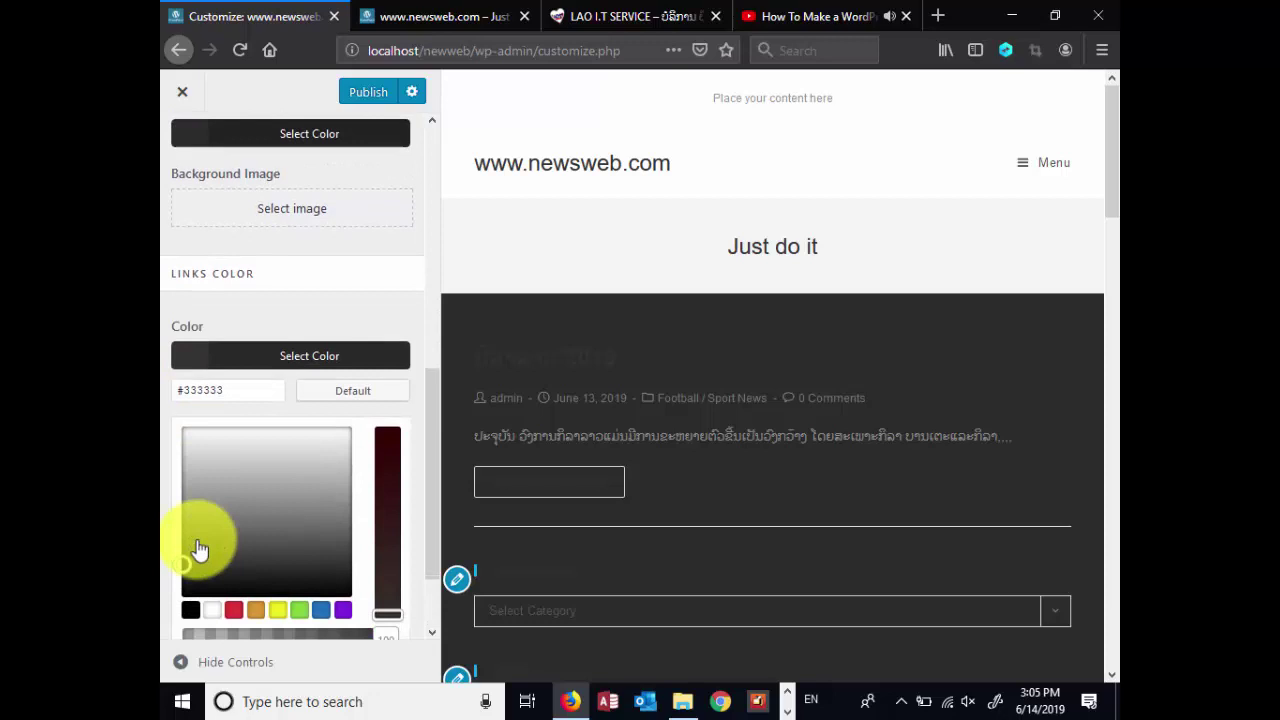
{"action": "left_click", "coordinate": [219, 608]}
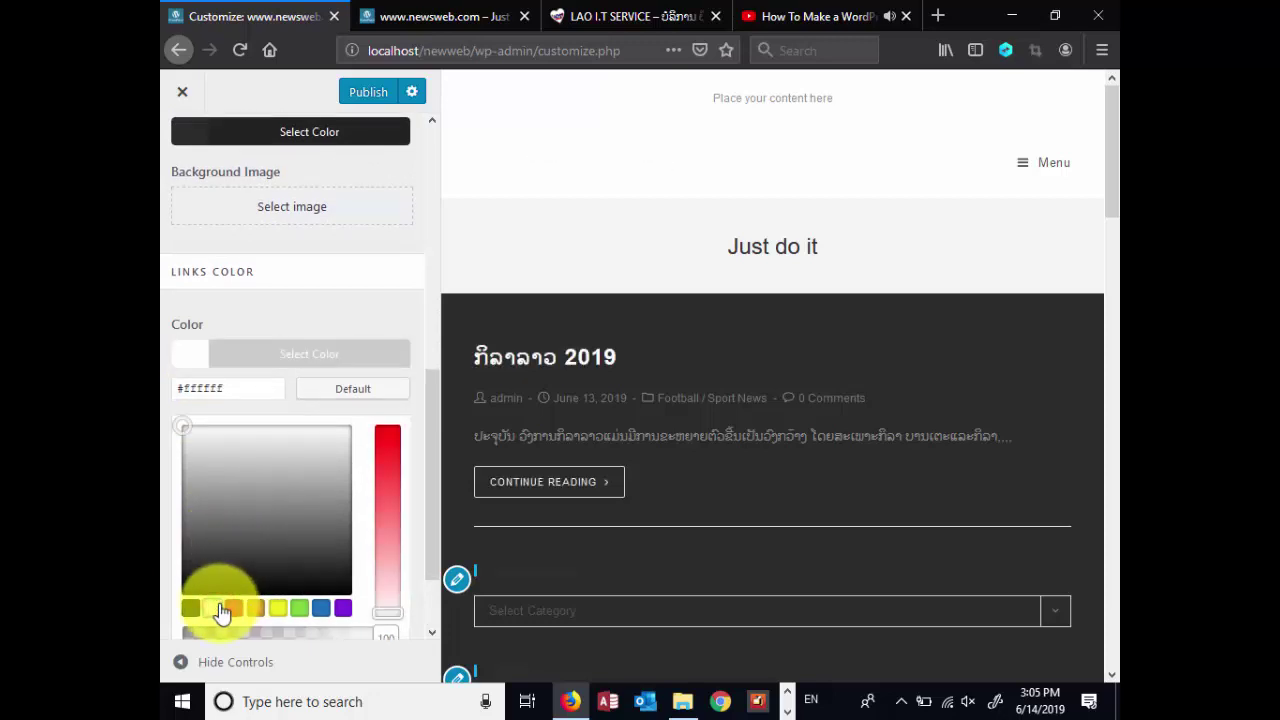
{"action": "scroll", "coordinate": [357, 330], "scroll_direction": "up", "scroll_amount": 3}
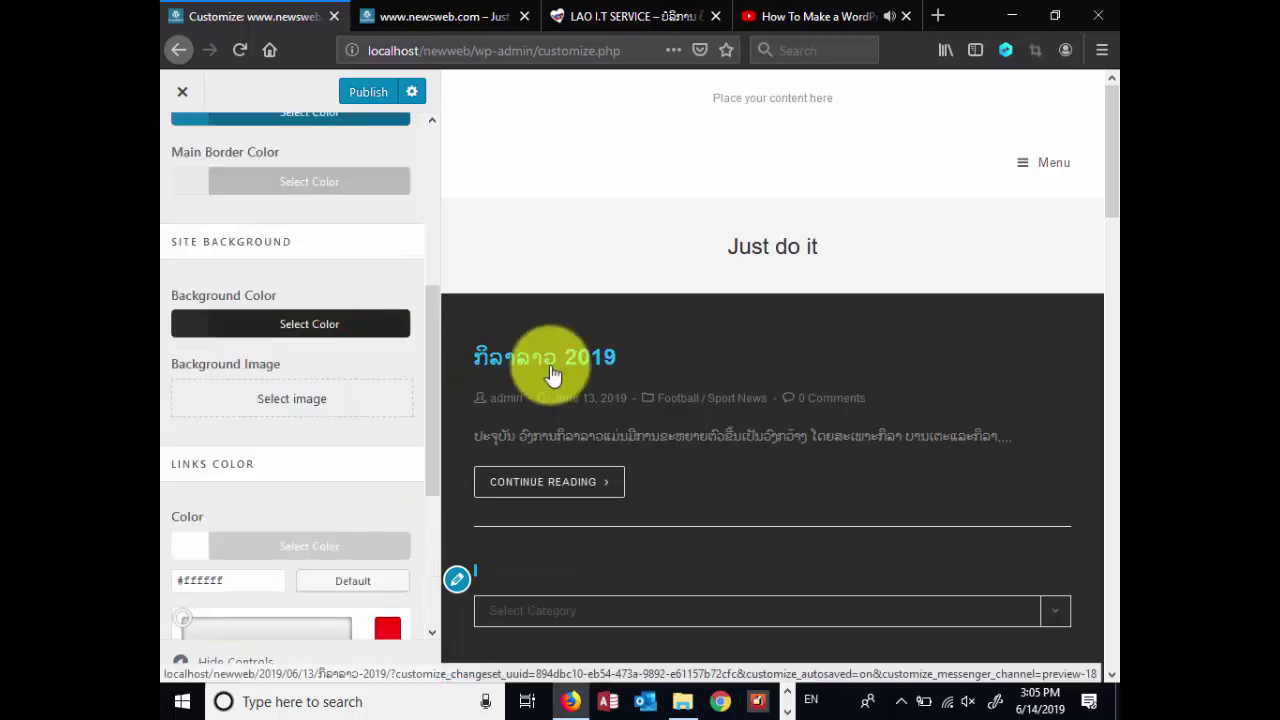
{"action": "scroll", "coordinate": [317, 412], "scroll_direction": "down", "scroll_amount": 3}
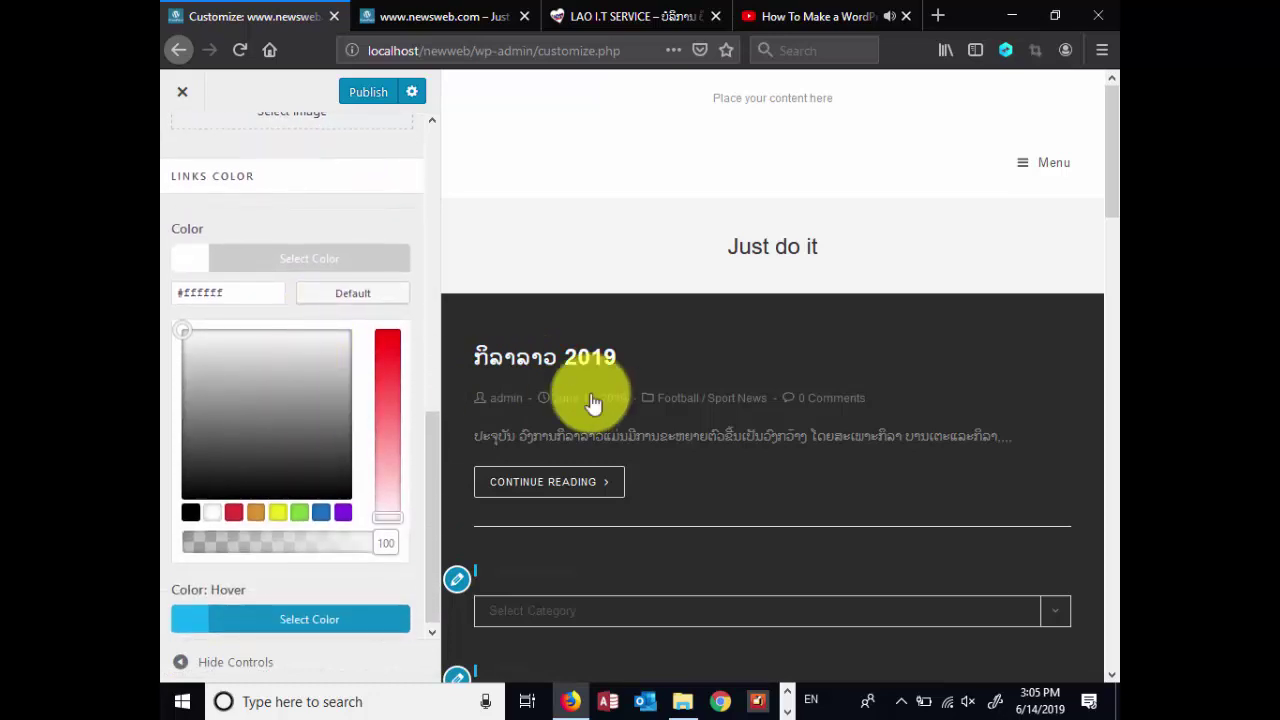
{"action": "scroll", "coordinate": [577, 429], "scroll_direction": "down", "scroll_amount": 2}
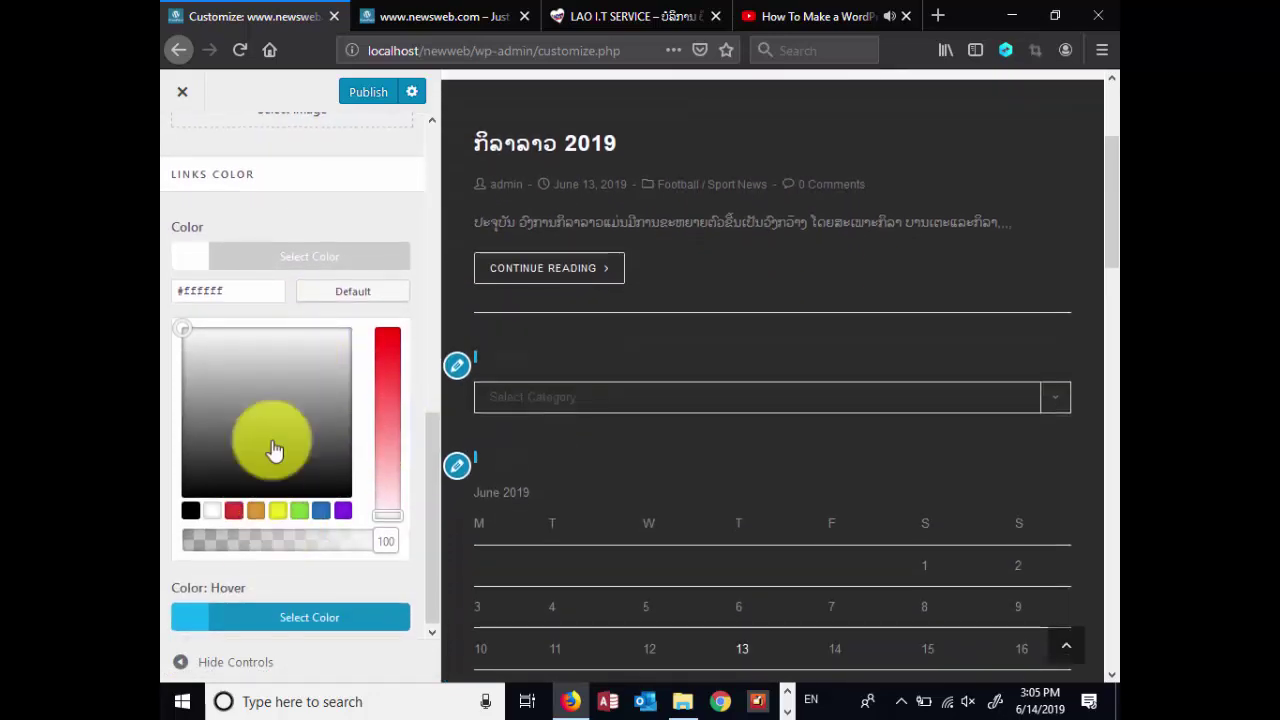
{"action": "scroll", "coordinate": [271, 380], "scroll_direction": "up", "scroll_amount": 5}
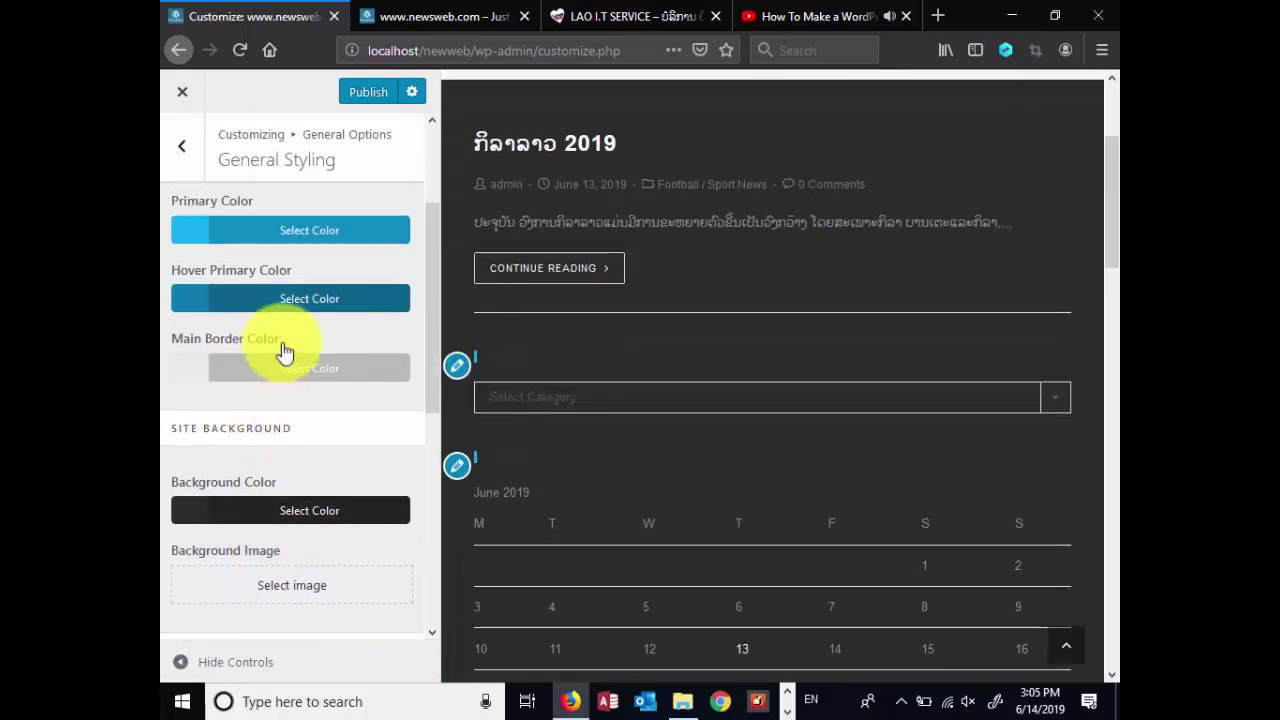
Set the main border color to white and close its color picker
{"action": "left_click", "coordinate": [196, 369]}
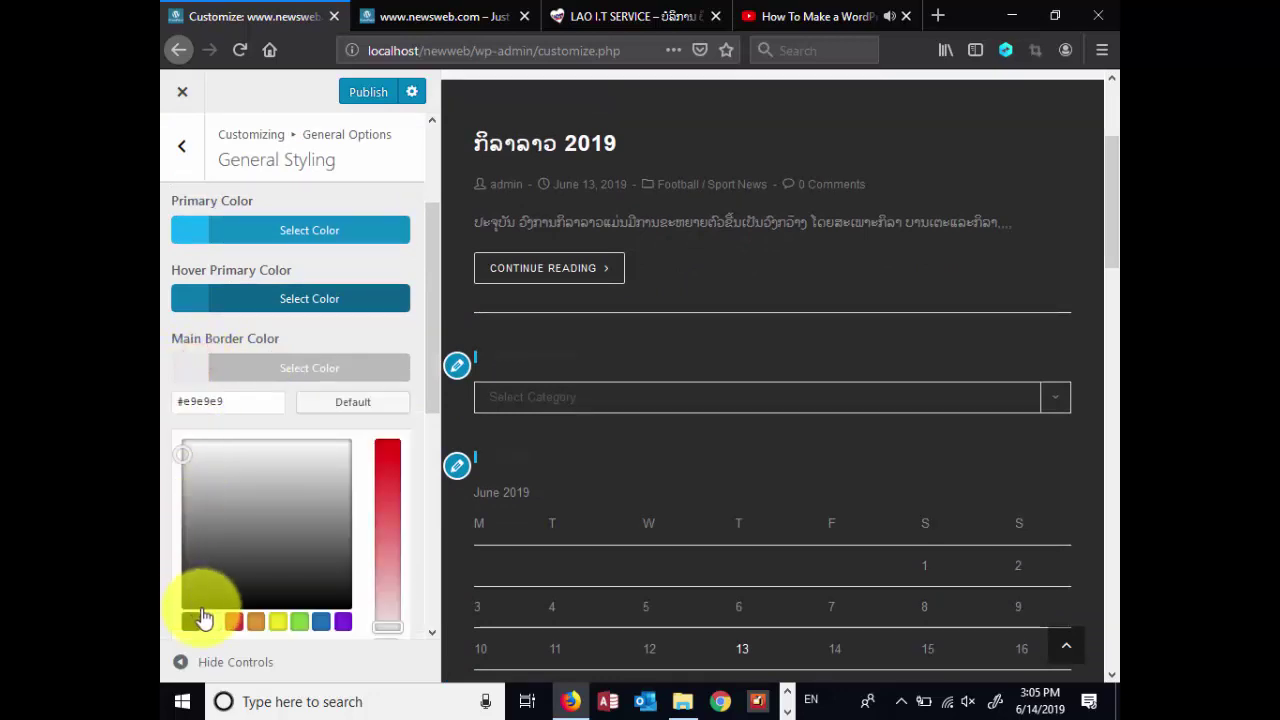
{"action": "scroll", "coordinate": [383, 338], "scroll_direction": "up", "scroll_amount": 2}
{"action": "left_click", "coordinate": [375, 330]}
{"action": "scroll", "coordinate": [383, 345], "scroll_direction": "down", "scroll_amount": 4}
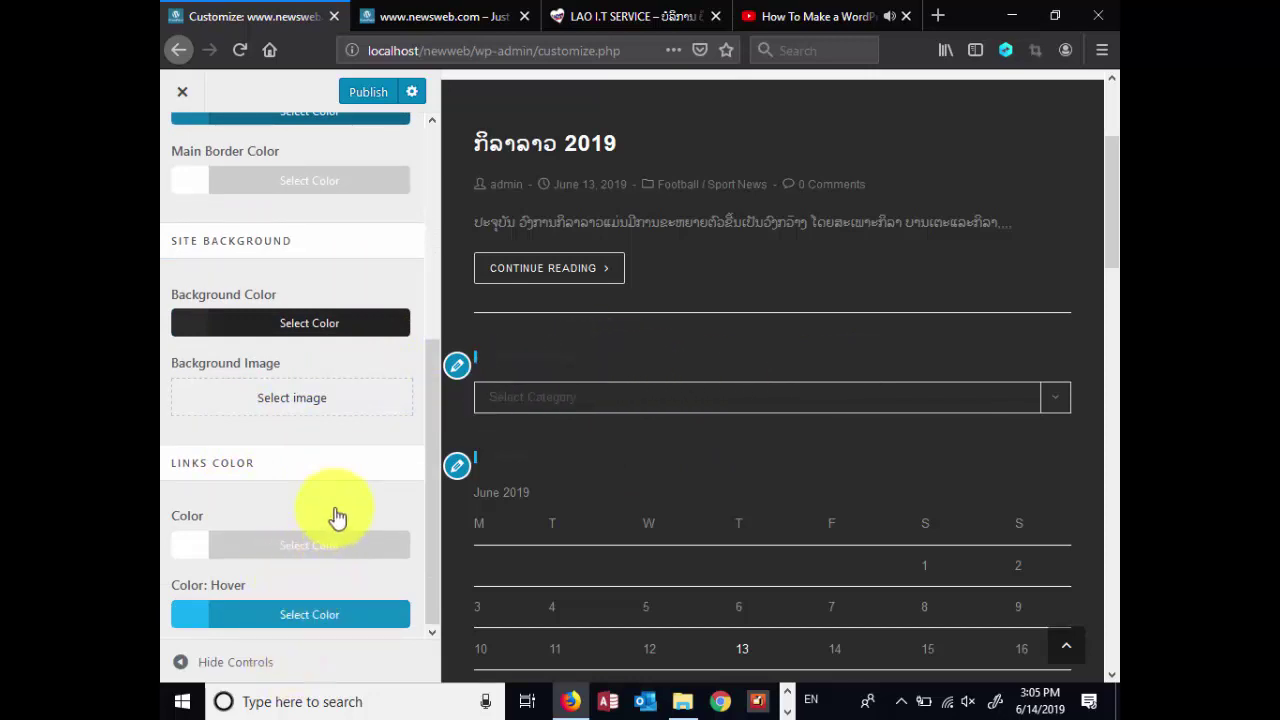
Reset the site background color to its default #ffffff and close its color picker
{"action": "left_click", "coordinate": [187, 333]}
{"action": "left_click", "coordinate": [352, 362]}
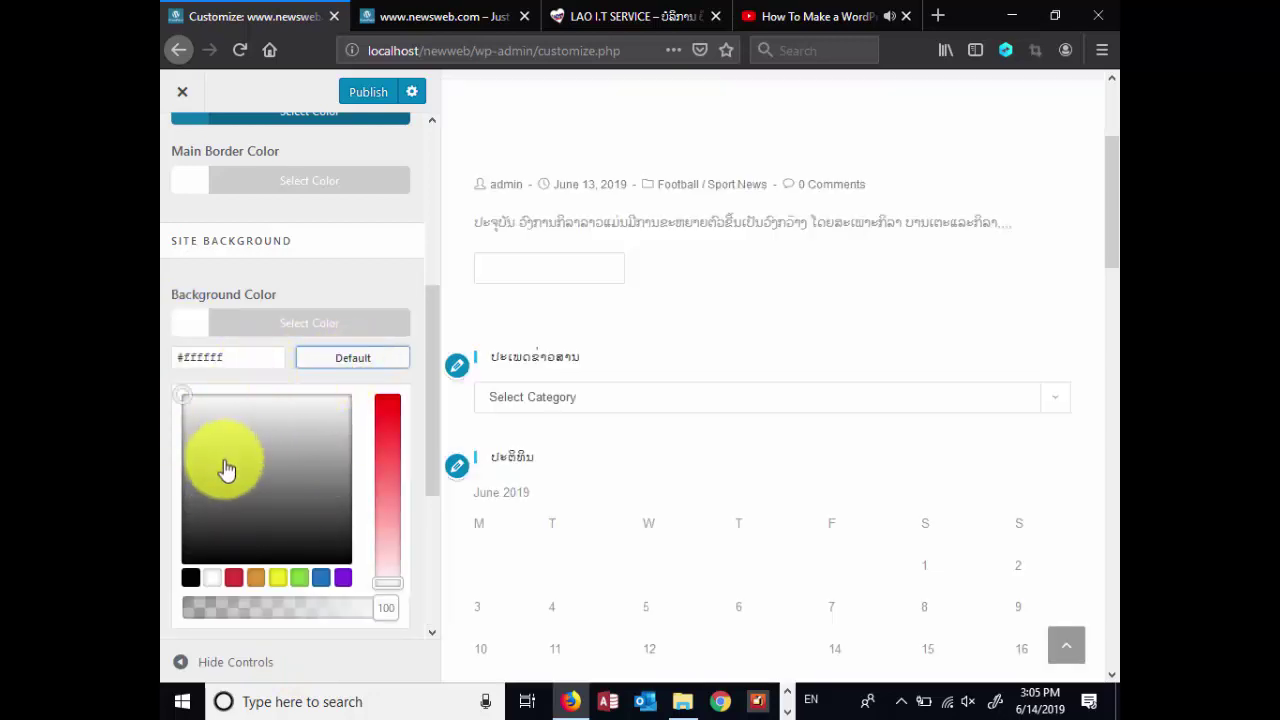
{"action": "left_click", "coordinate": [330, 298]}
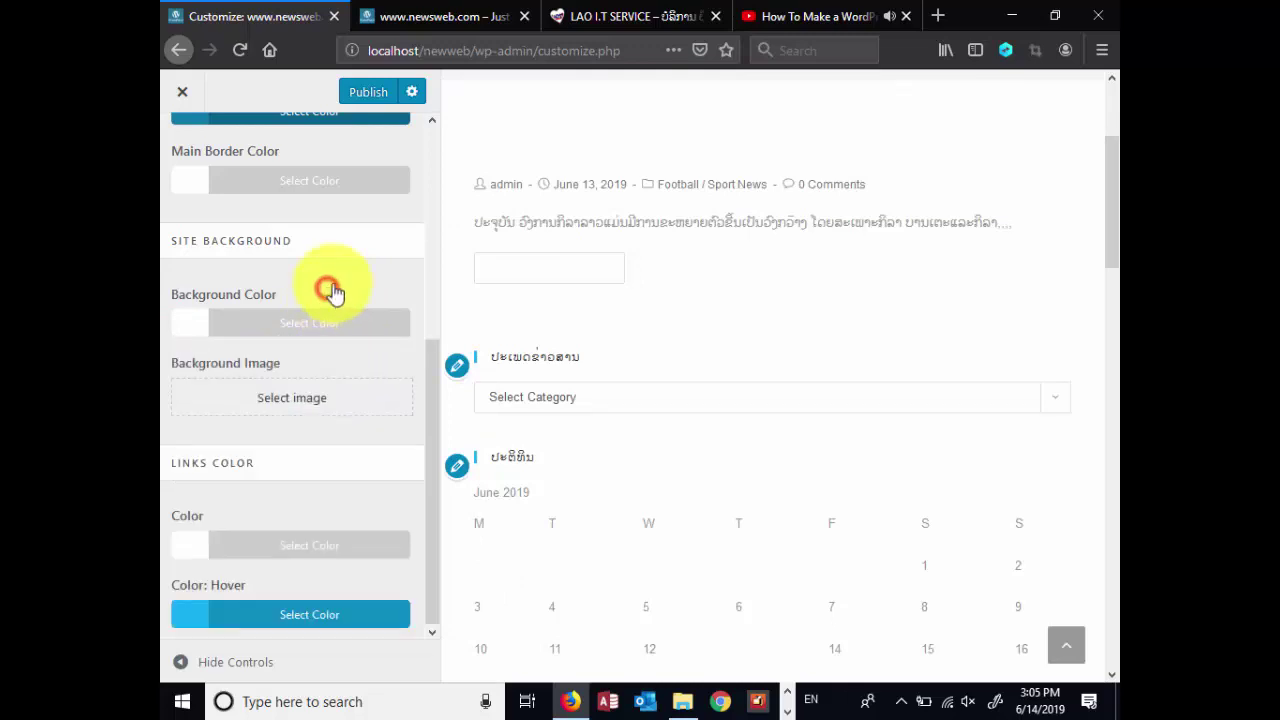
Reset the links color to its default #333333, publish the styling changes and check the page preview
{"action": "left_click", "coordinate": [195, 548]}
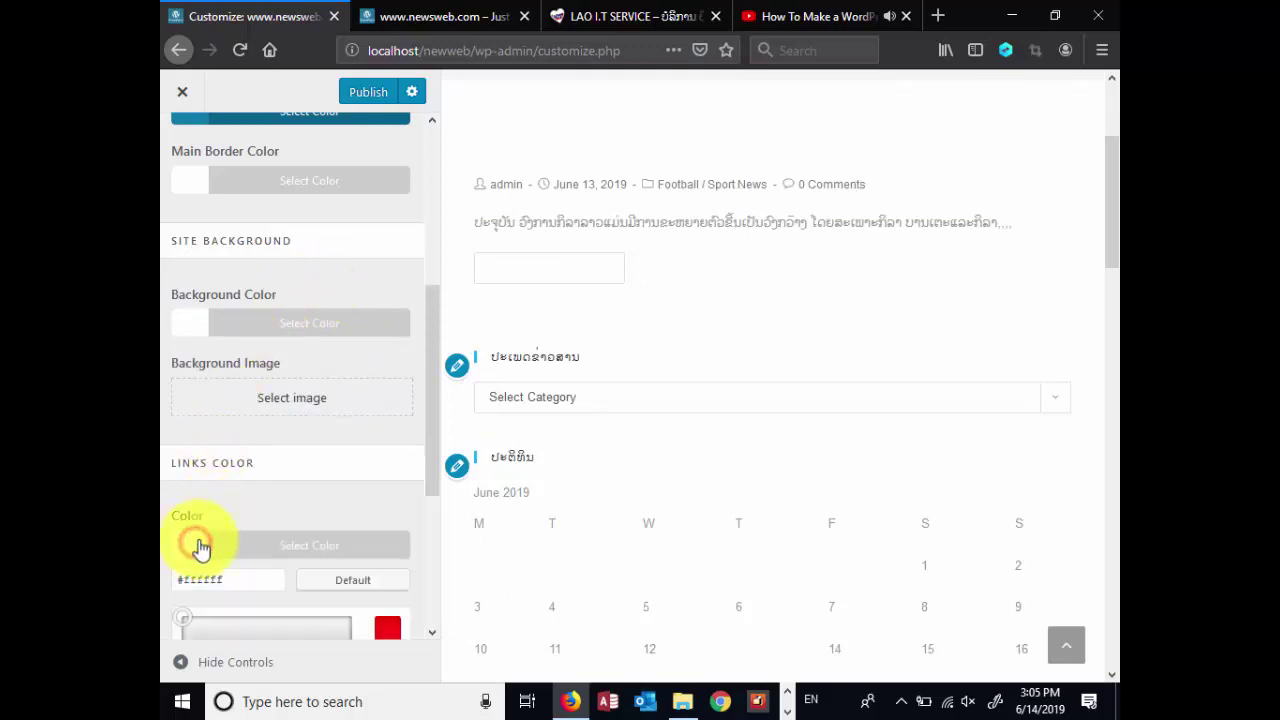
{"action": "left_click", "coordinate": [325, 579]}
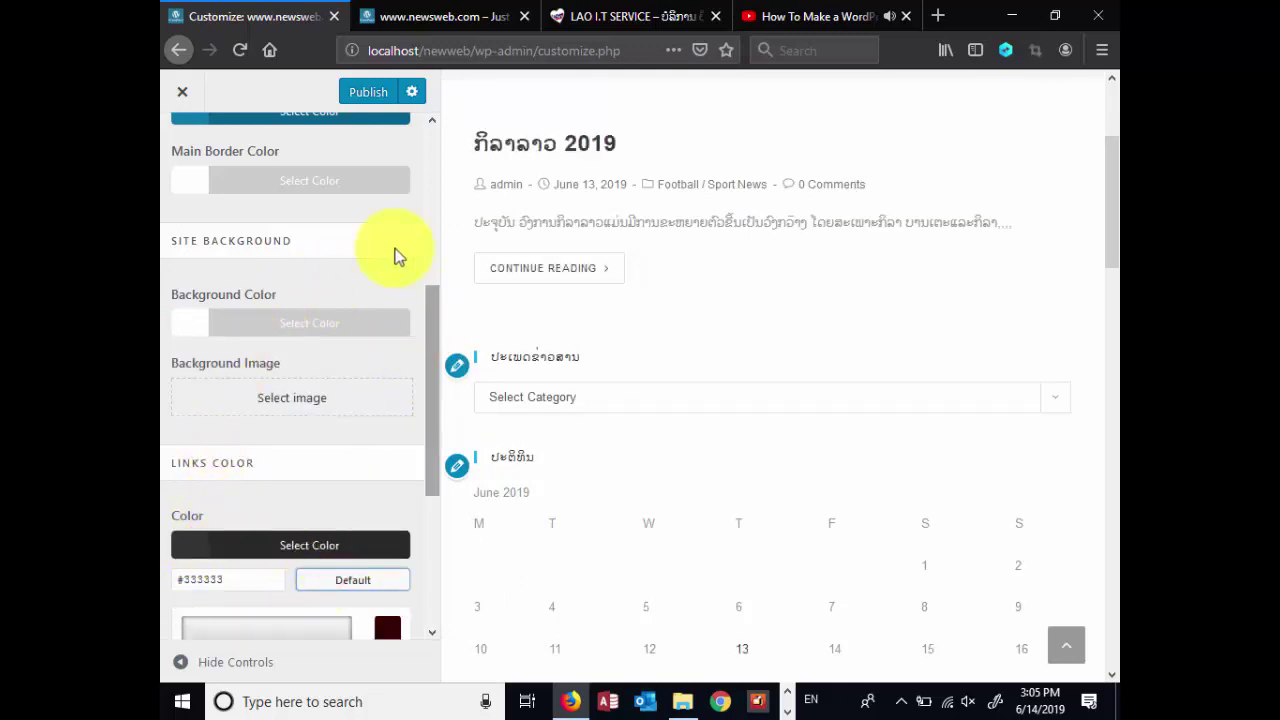
{"action": "left_click", "coordinate": [368, 95]}
{"action": "scroll", "coordinate": [343, 305], "scroll_direction": "up", "scroll_amount": 5}
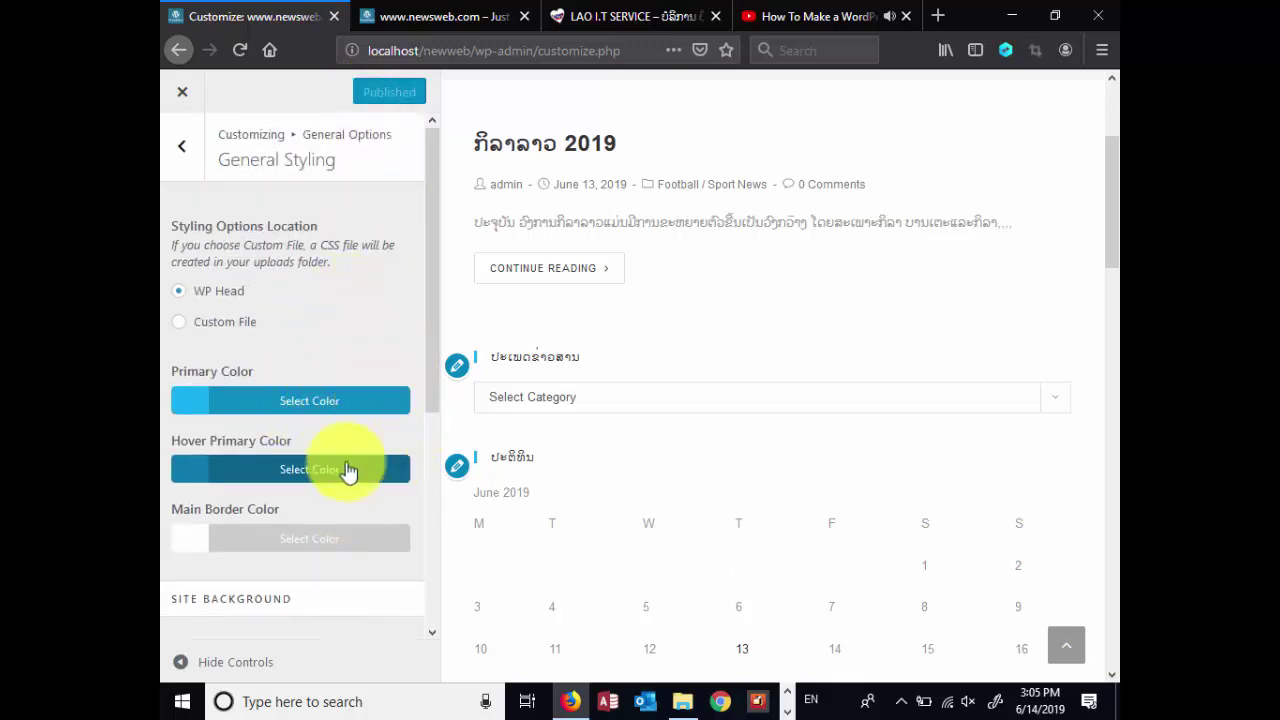
{"action": "scroll", "coordinate": [678, 355], "scroll_direction": "up", "scroll_amount": 1}
{"action": "scroll", "coordinate": [679, 355], "scroll_direction": "up", "scroll_amount": 2}
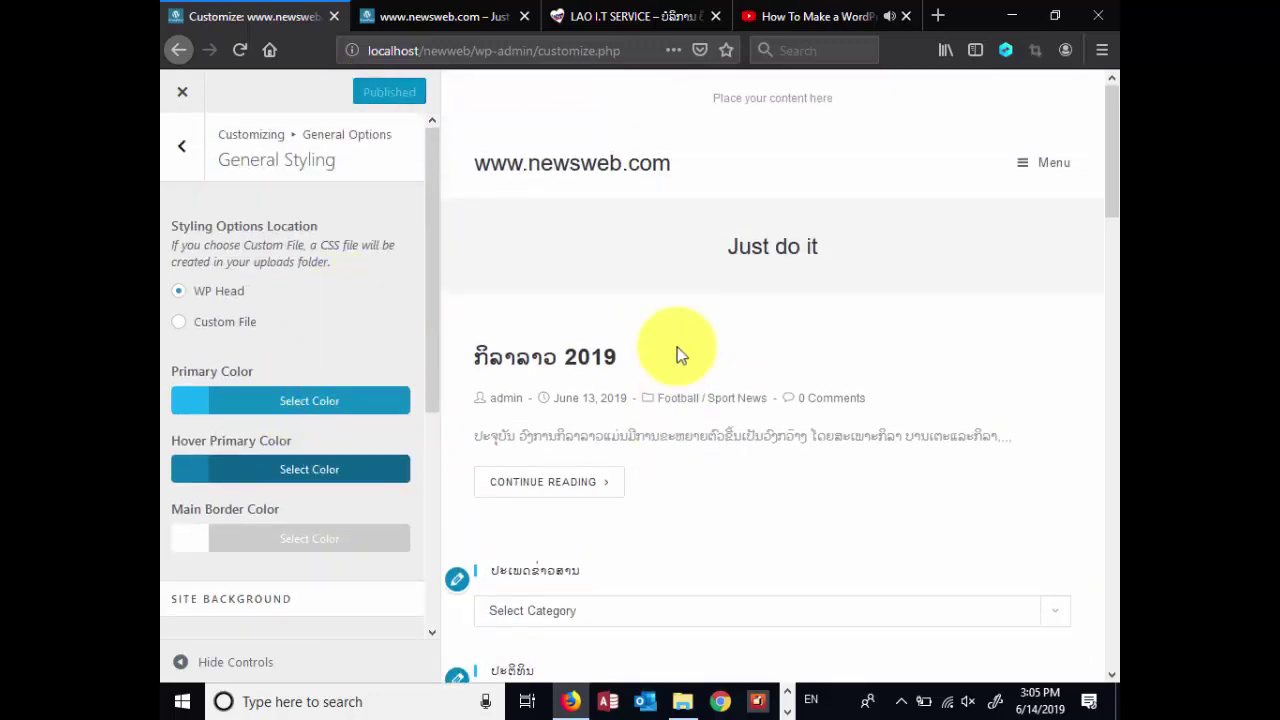
Open the General Settings section of General Options and bring its page layout choices into view
{"action": "left_click", "coordinate": [182, 146]}
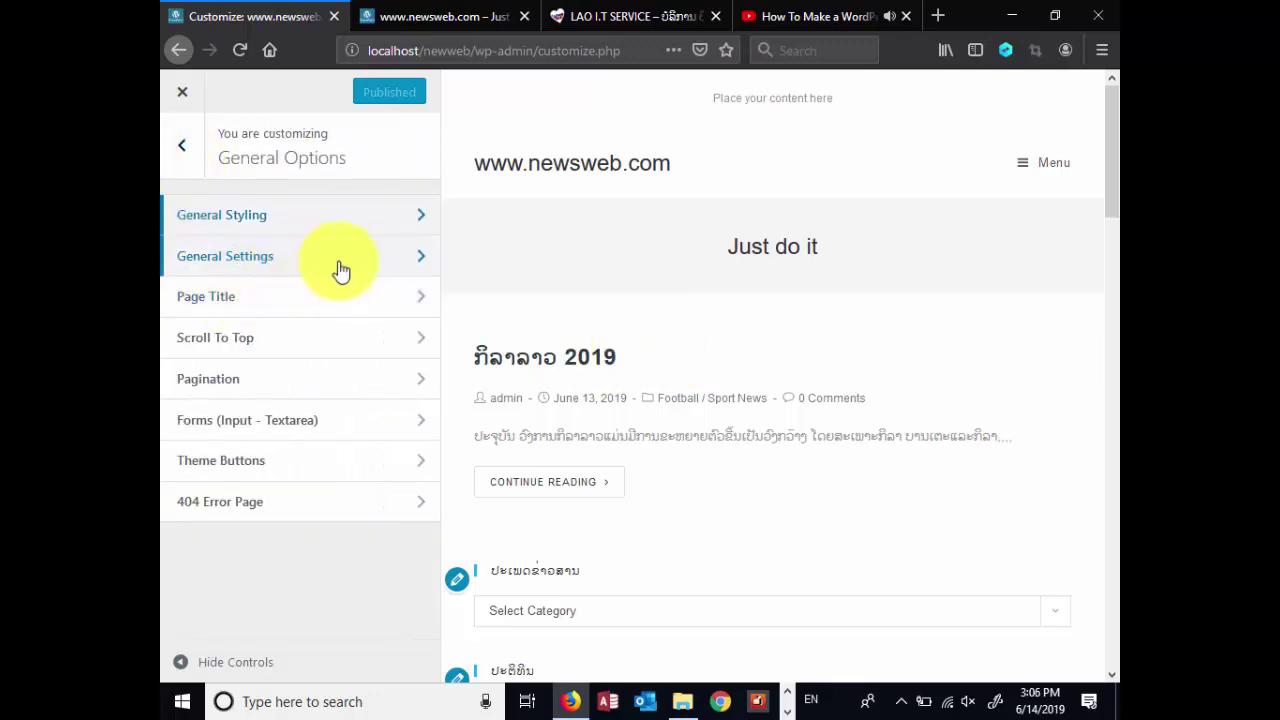
{"action": "left_click", "coordinate": [267, 260]}
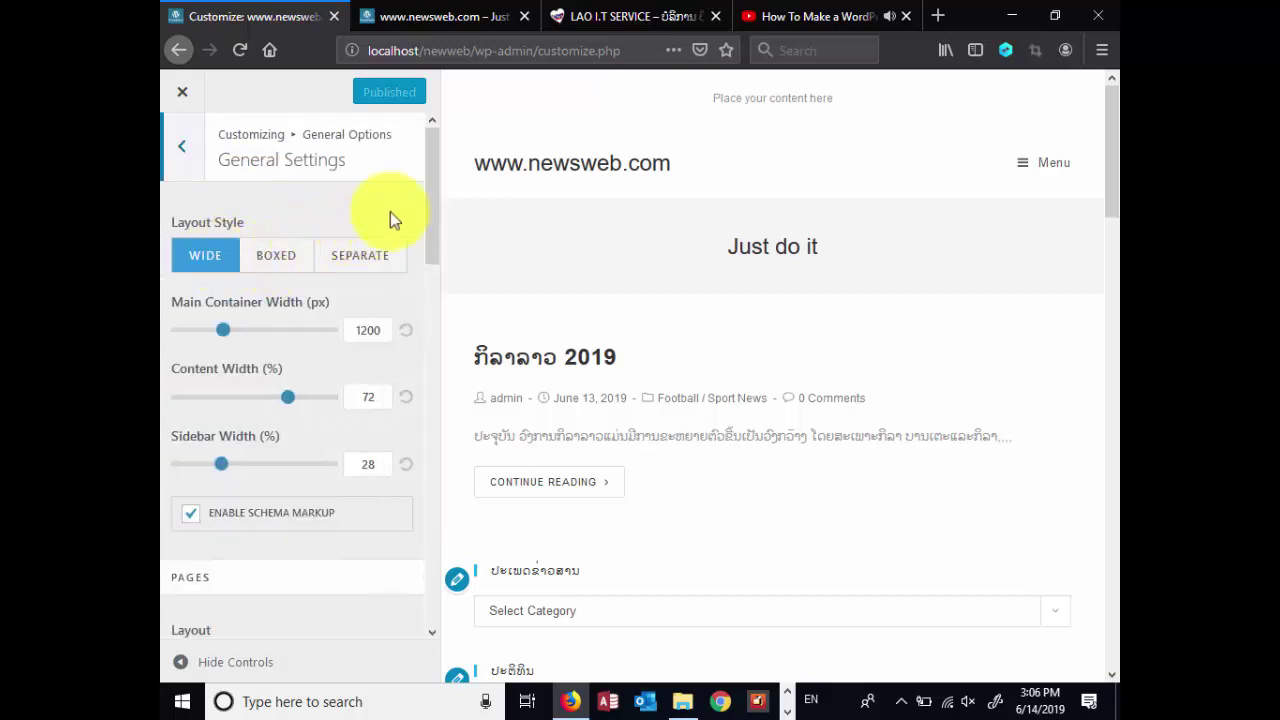
{"action": "left_click_drag", "start_coordinate": [429, 185], "coordinate": [445, 236]}
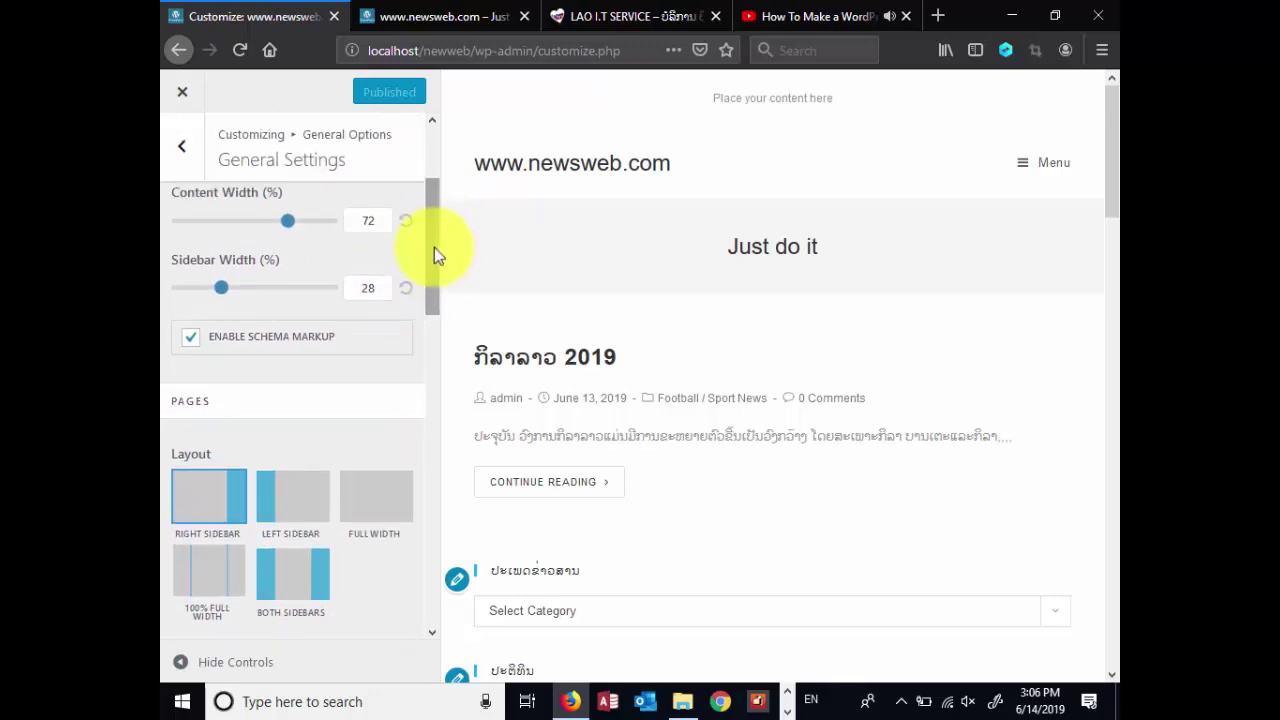
Look through the Contact page and its sidebar on the live site, and return to the Customizer
{"action": "left_click", "coordinate": [432, 17]}
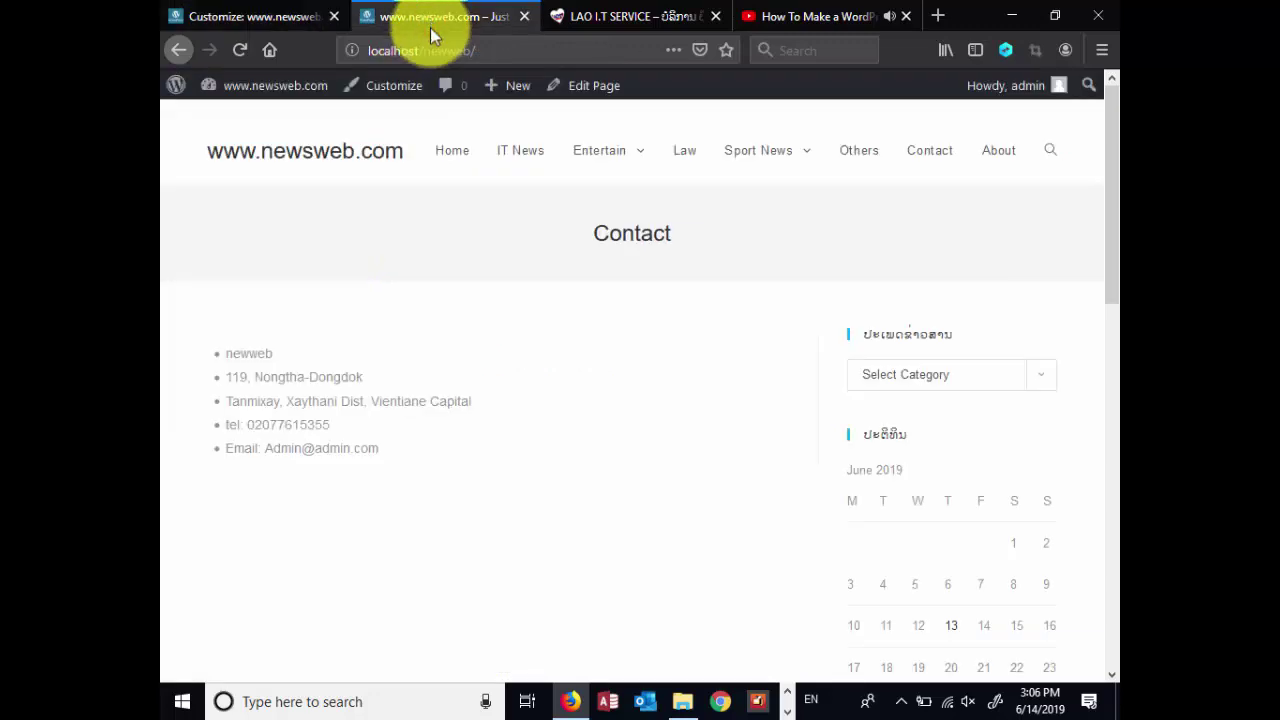
{"action": "scroll", "coordinate": [510, 300], "scroll_direction": "down", "scroll_amount": 10}
{"action": "scroll", "coordinate": [511, 280], "scroll_direction": "up", "scroll_amount": 8}
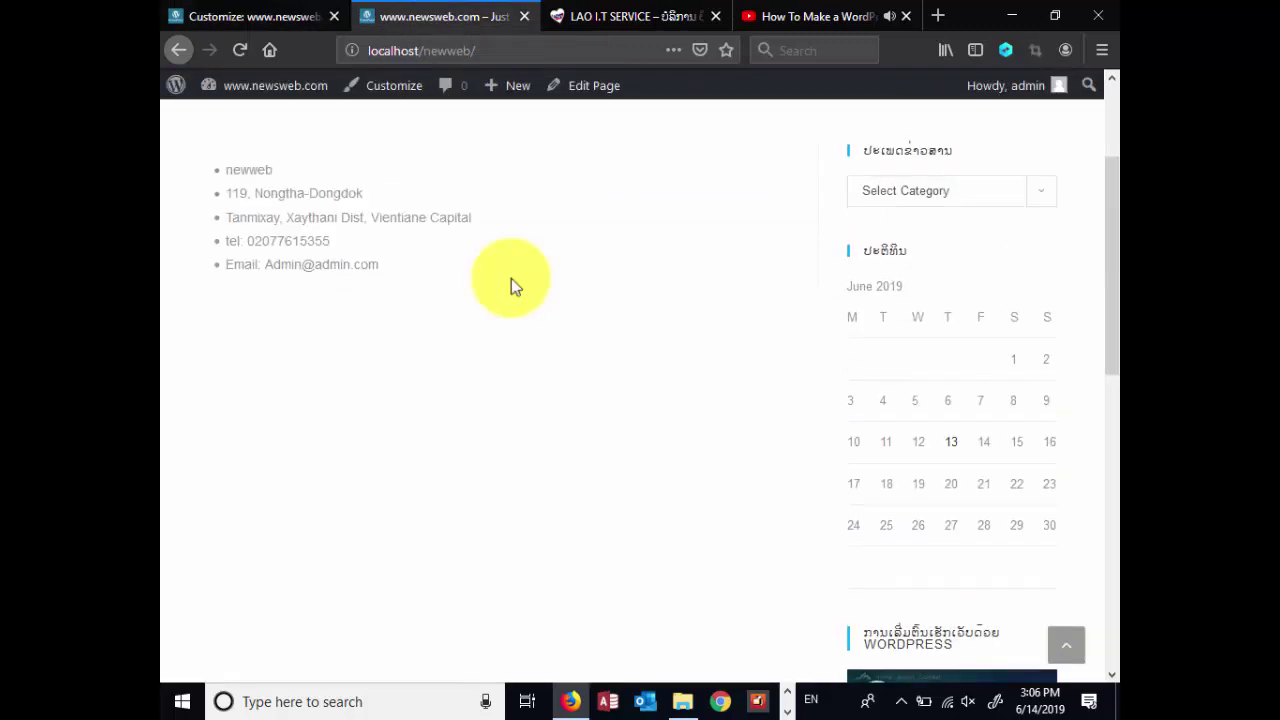
{"action": "scroll", "coordinate": [511, 278], "scroll_direction": "up", "scroll_amount": 2}
{"action": "left_click", "coordinate": [287, 17]}
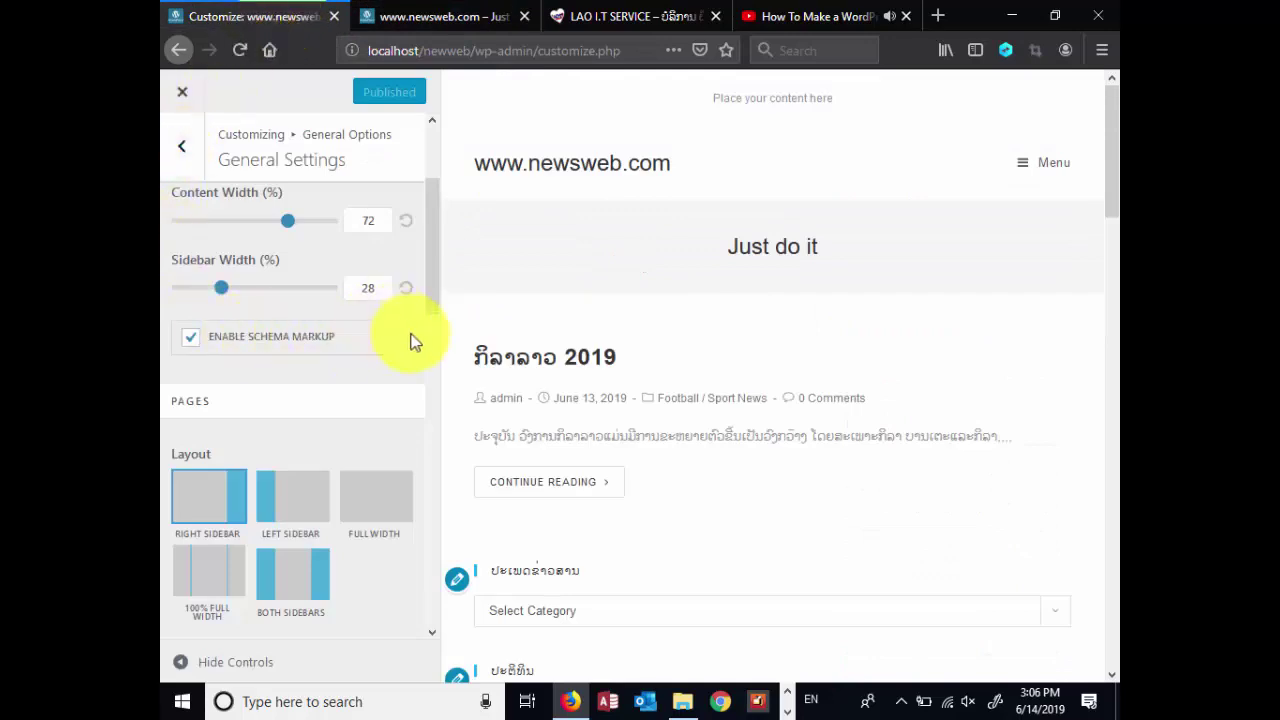
{"action": "left_click", "coordinate": [438, 245]}
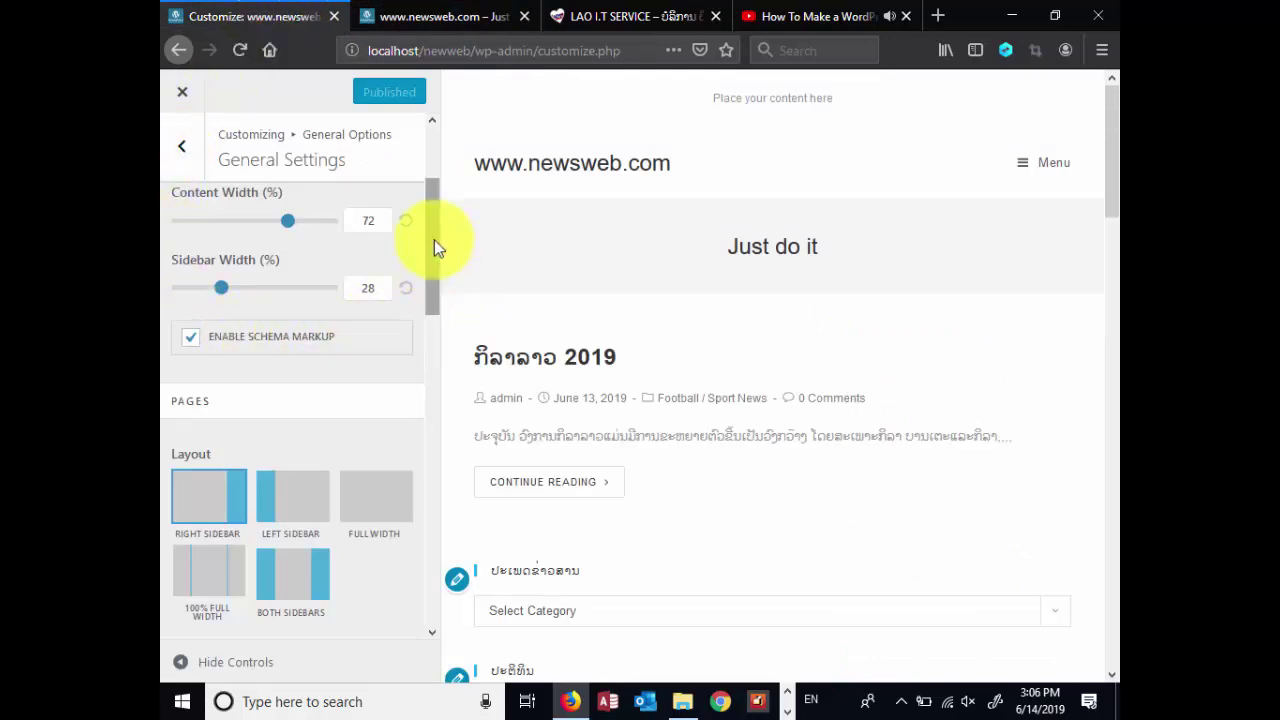
{"action": "left_click_drag", "start_coordinate": [434, 240], "coordinate": [443, 206]}
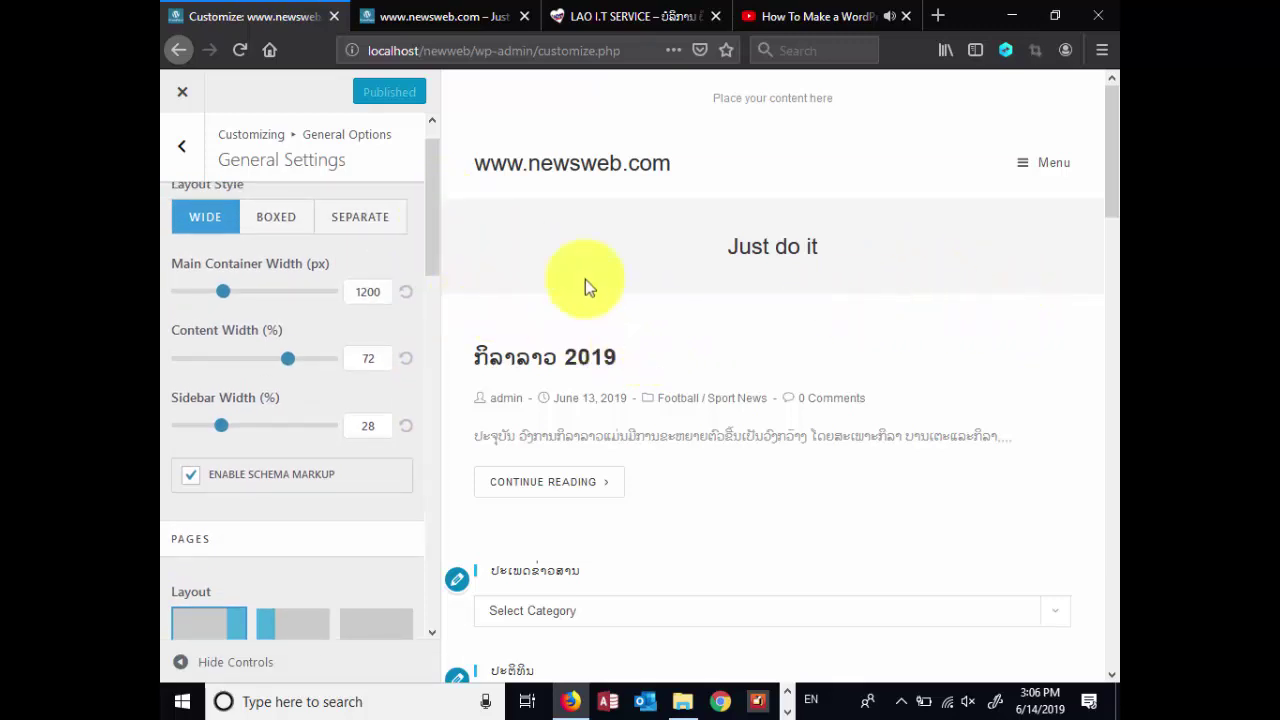
{"action": "left_click_drag", "start_coordinate": [431, 226], "coordinate": [429, 210]}
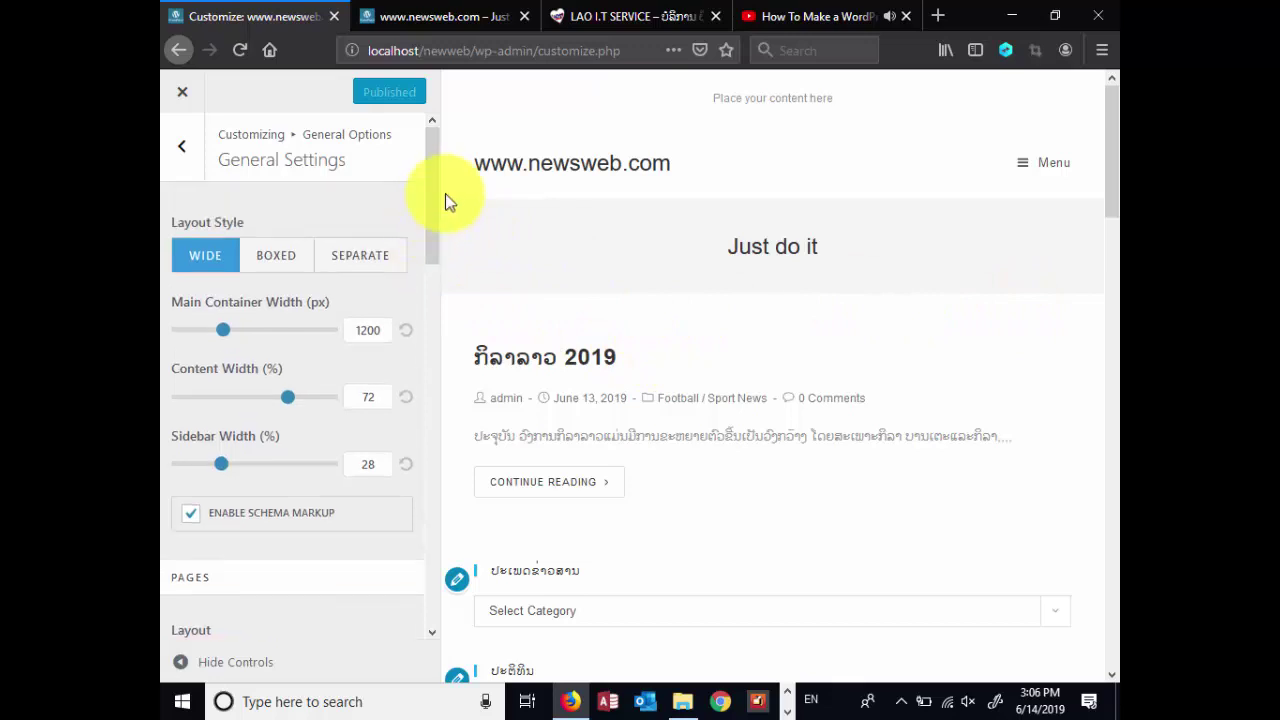
{"action": "left_click", "coordinate": [182, 160]}
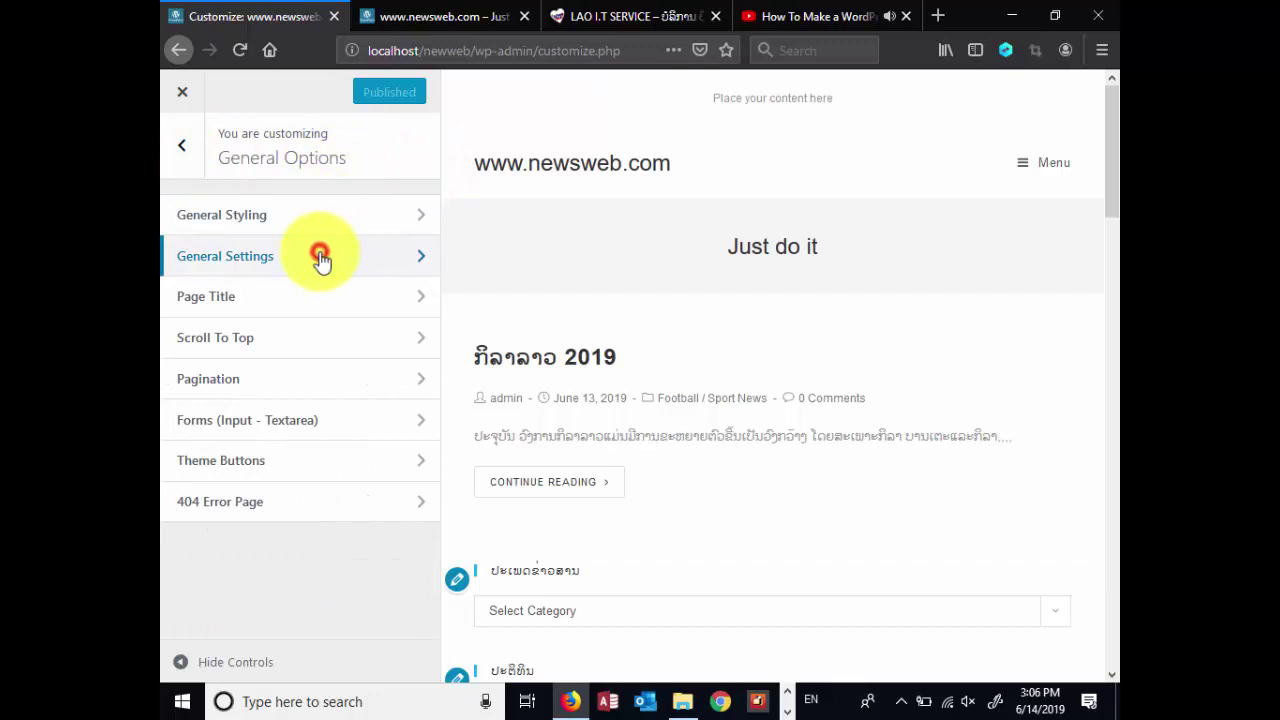
{"action": "left_click", "coordinate": [320, 258]}
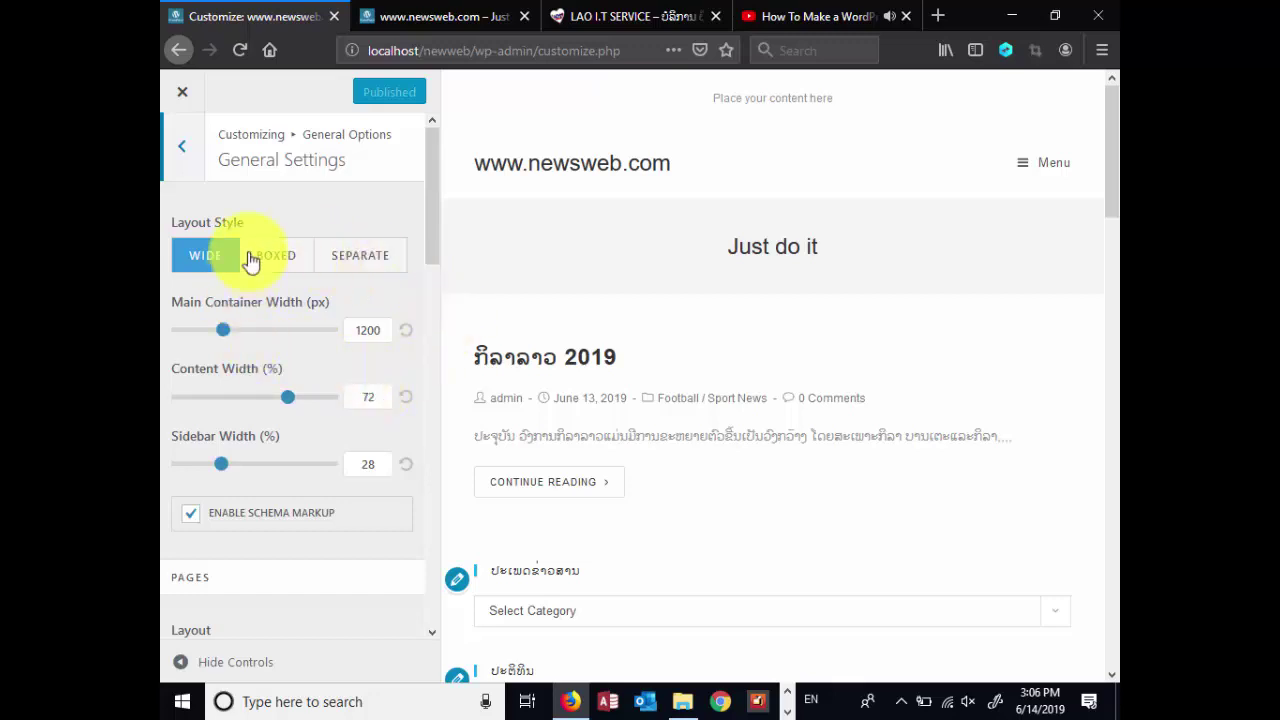
Examine the live site's header, navigation menu and content area, and return to the Customizer's General Settings
{"action": "left_click", "coordinate": [443, 15]}
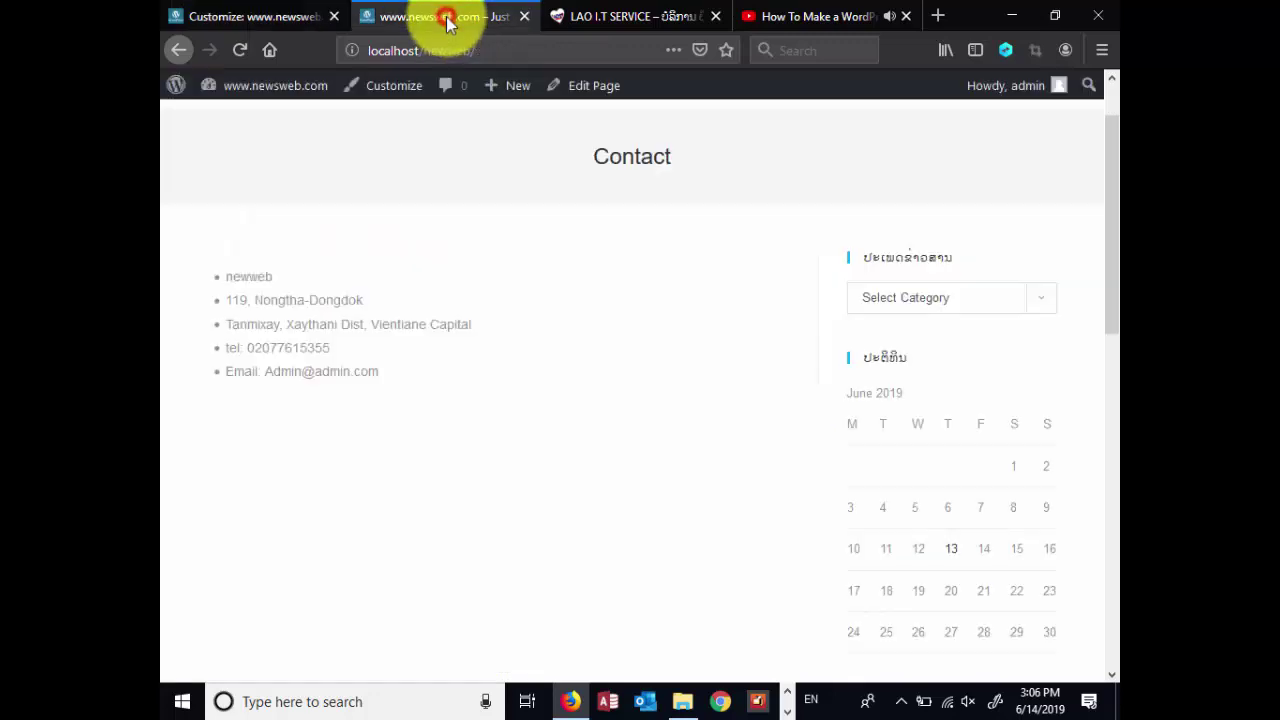
{"action": "scroll", "coordinate": [880, 288], "scroll_direction": "up", "scroll_amount": 2}
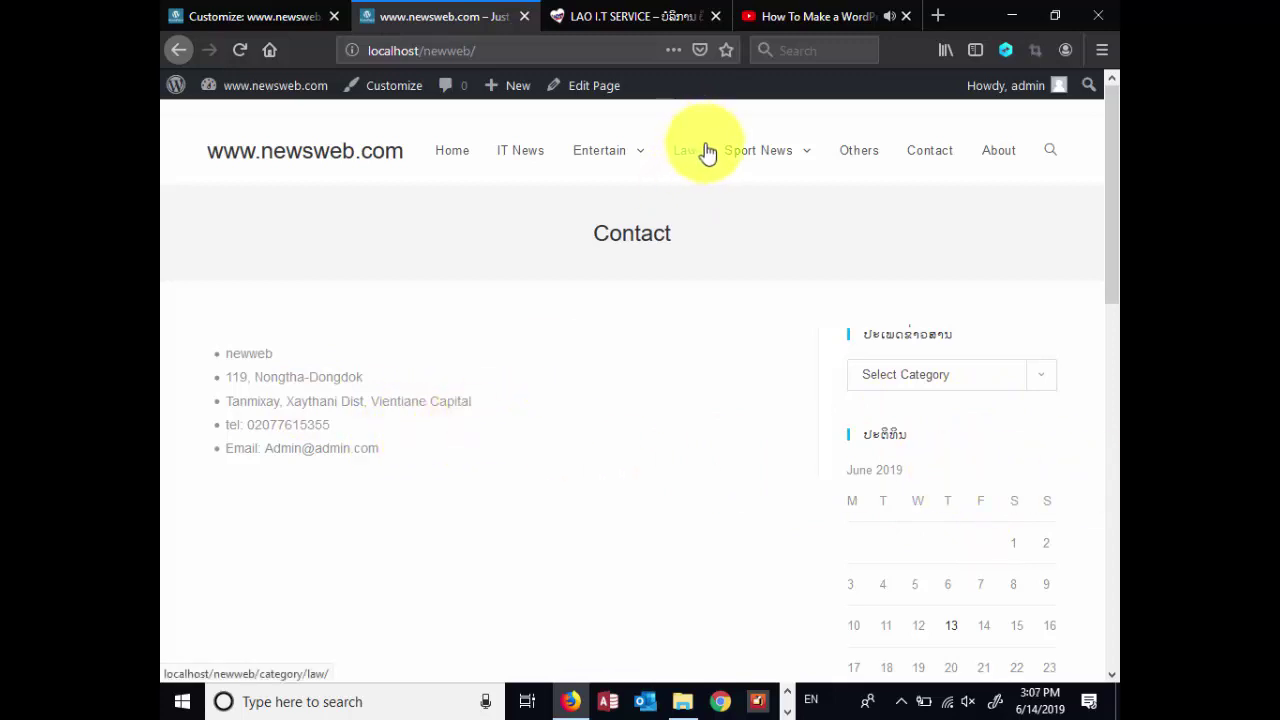
{"action": "left_click", "coordinate": [206, 15]}
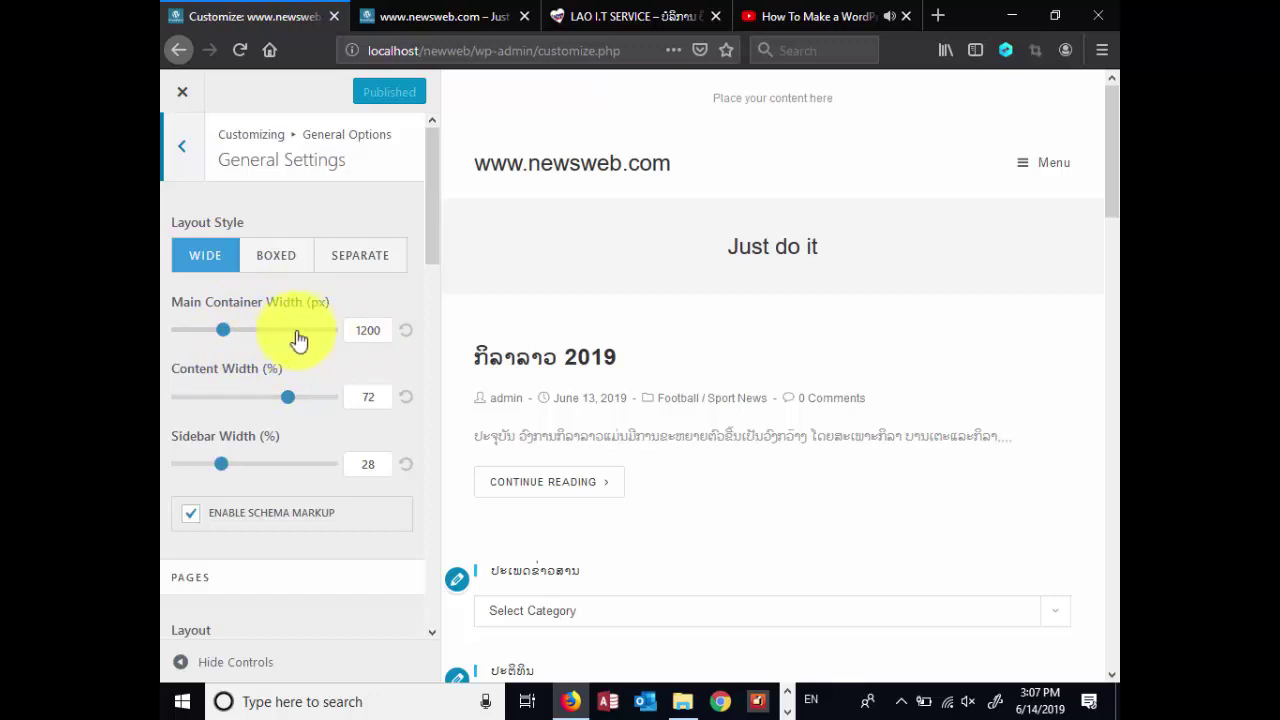
Review the main container width setting, inspect the live site's sidebar widgets and footer, and return to General Settings
{"action": "left_click", "coordinate": [358, 330]}
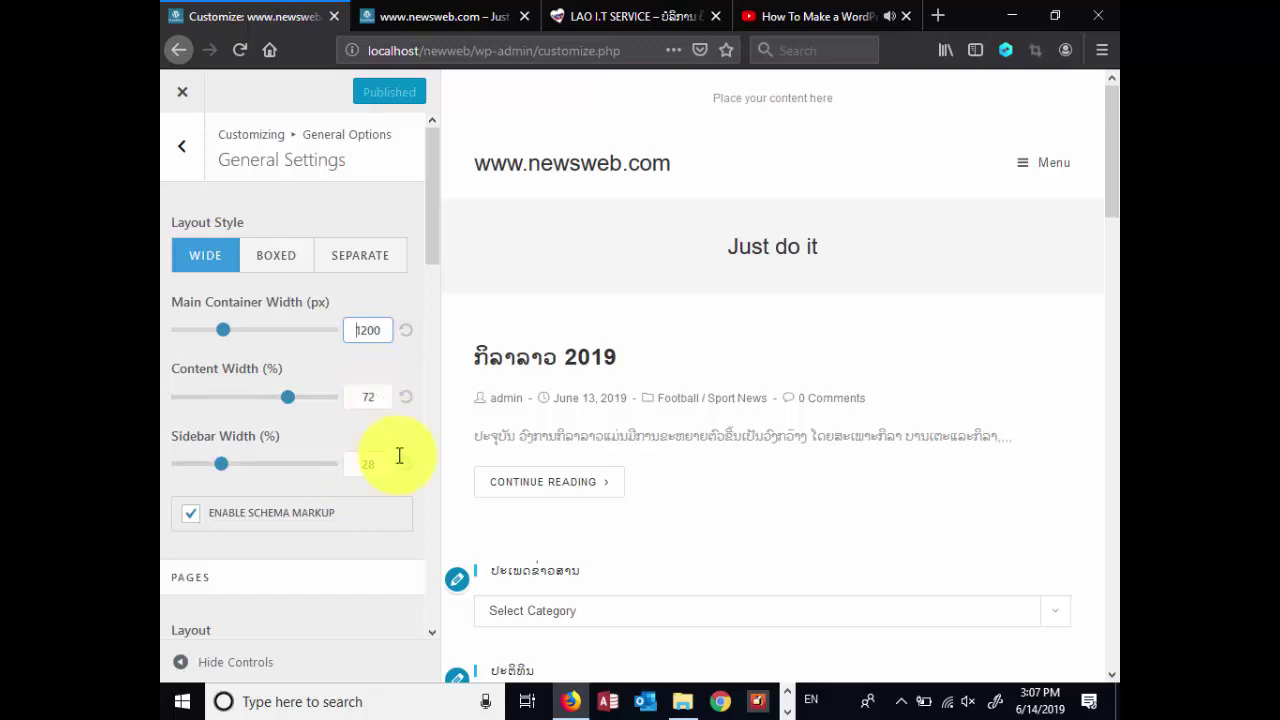
{"action": "scroll", "coordinate": [846, 320], "scroll_direction": "down", "scroll_amount": 5}
{"action": "scroll", "coordinate": [760, 250], "scroll_direction": "up", "scroll_amount": 5}
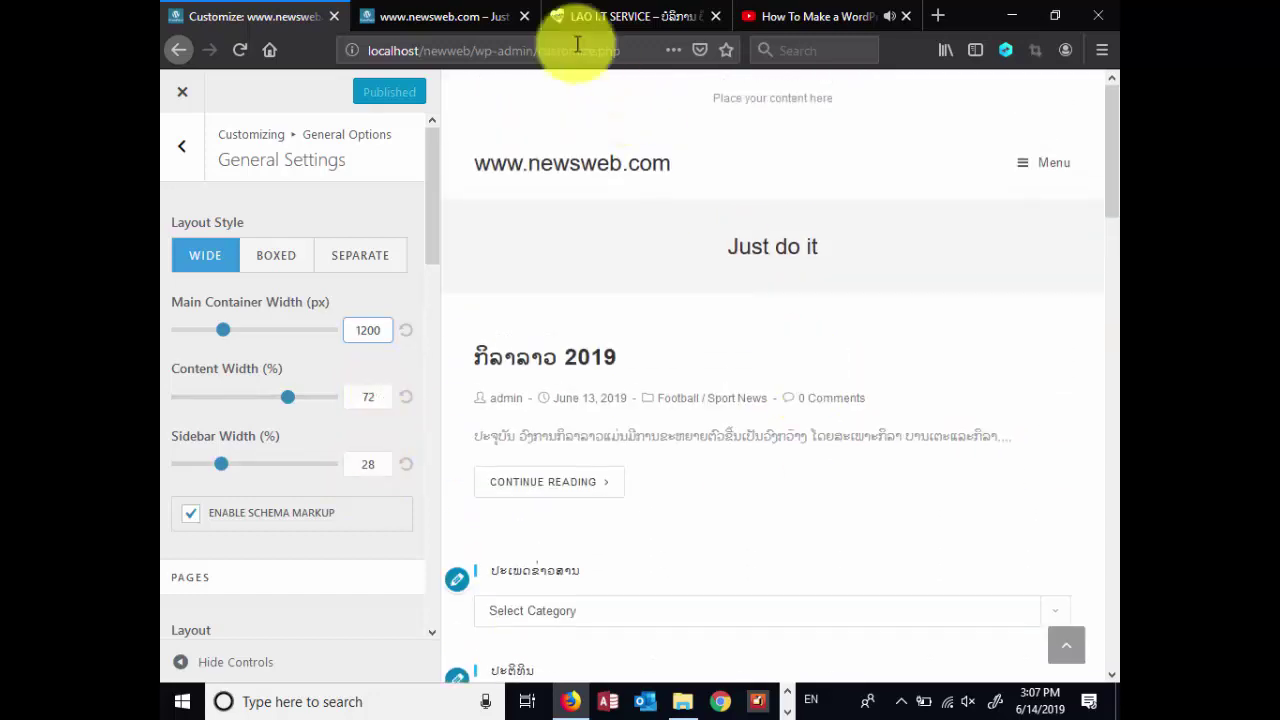
{"action": "left_click", "coordinate": [440, 16]}
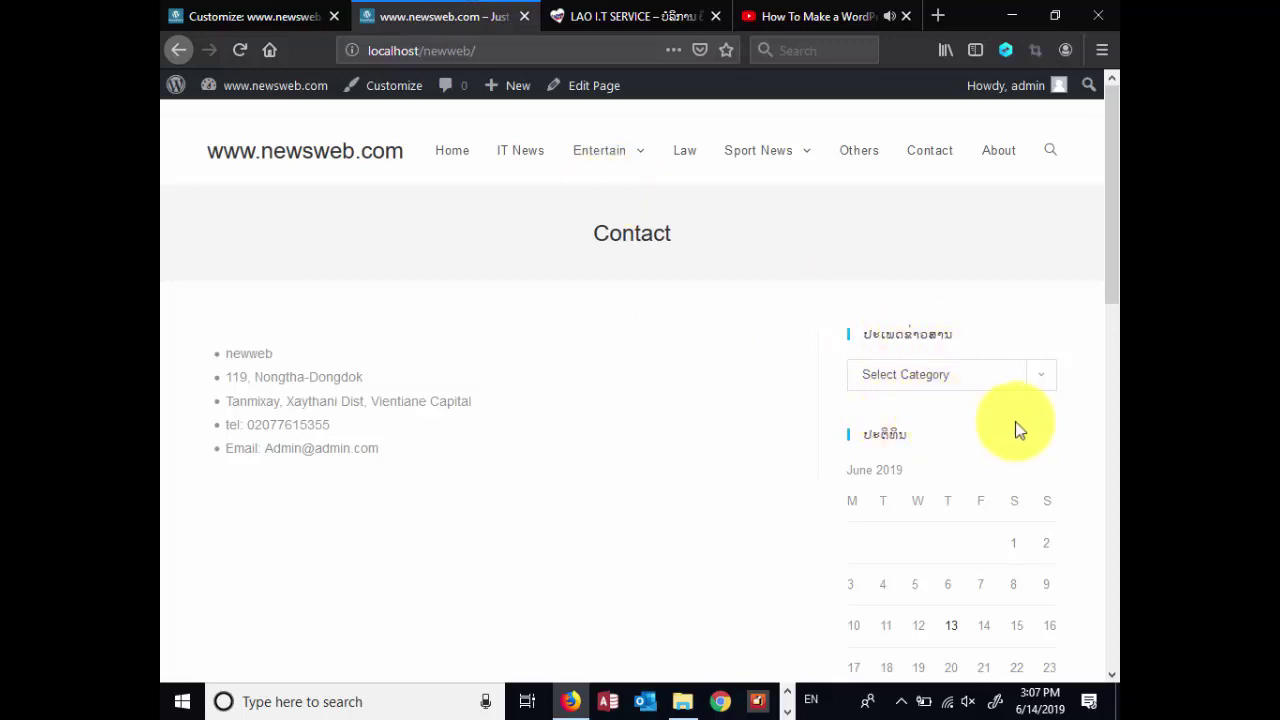
{"action": "scroll", "coordinate": [1019, 430], "scroll_direction": "down", "scroll_amount": 8}
{"action": "scroll", "coordinate": [1000, 370], "scroll_direction": "up", "scroll_amount": 3}
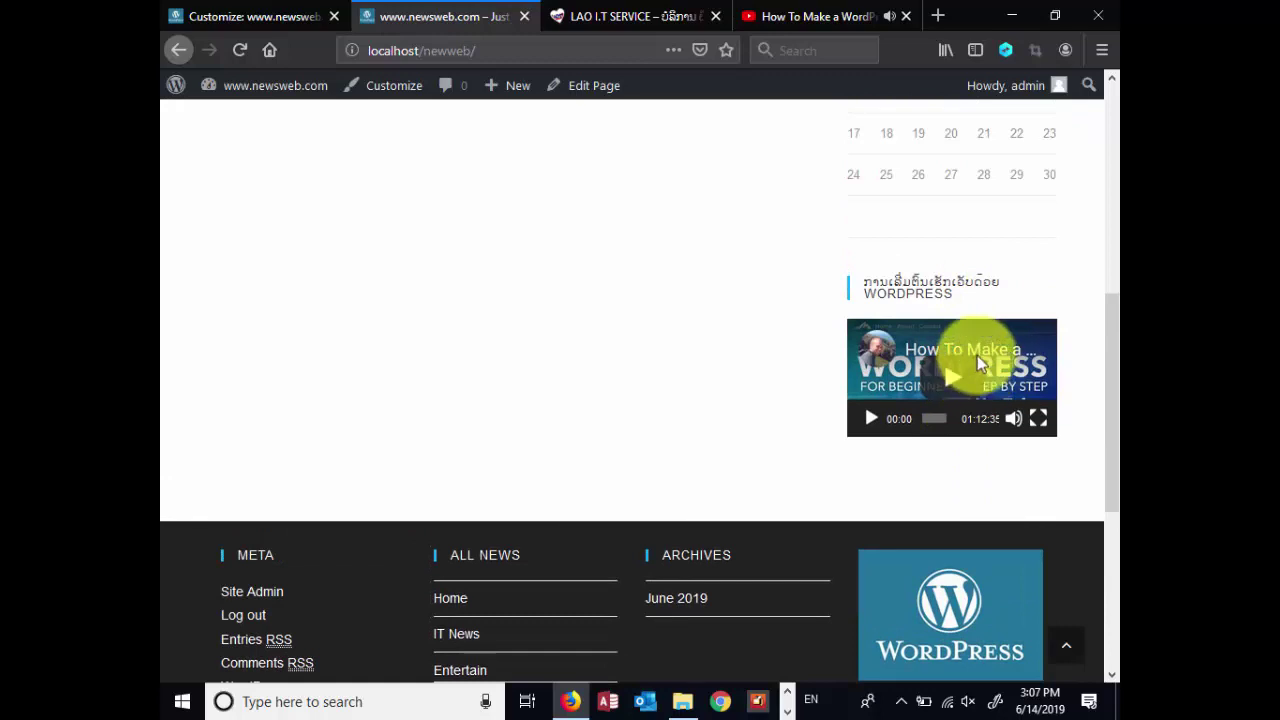
{"action": "scroll", "coordinate": [752, 338], "scroll_direction": "up", "scroll_amount": 6}
{"action": "left_click", "coordinate": [250, 16]}
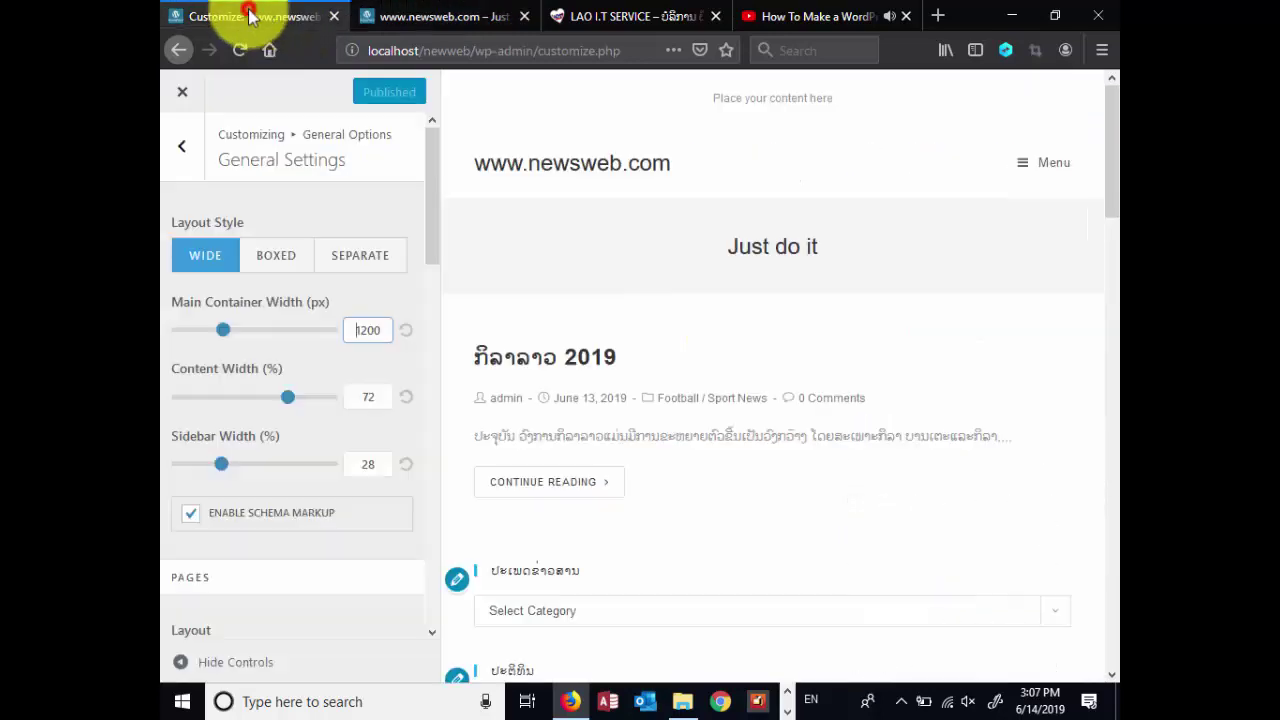
Set the sidebar width to 51% and publish the change
{"action": "double_click", "coordinate": [369, 463]}
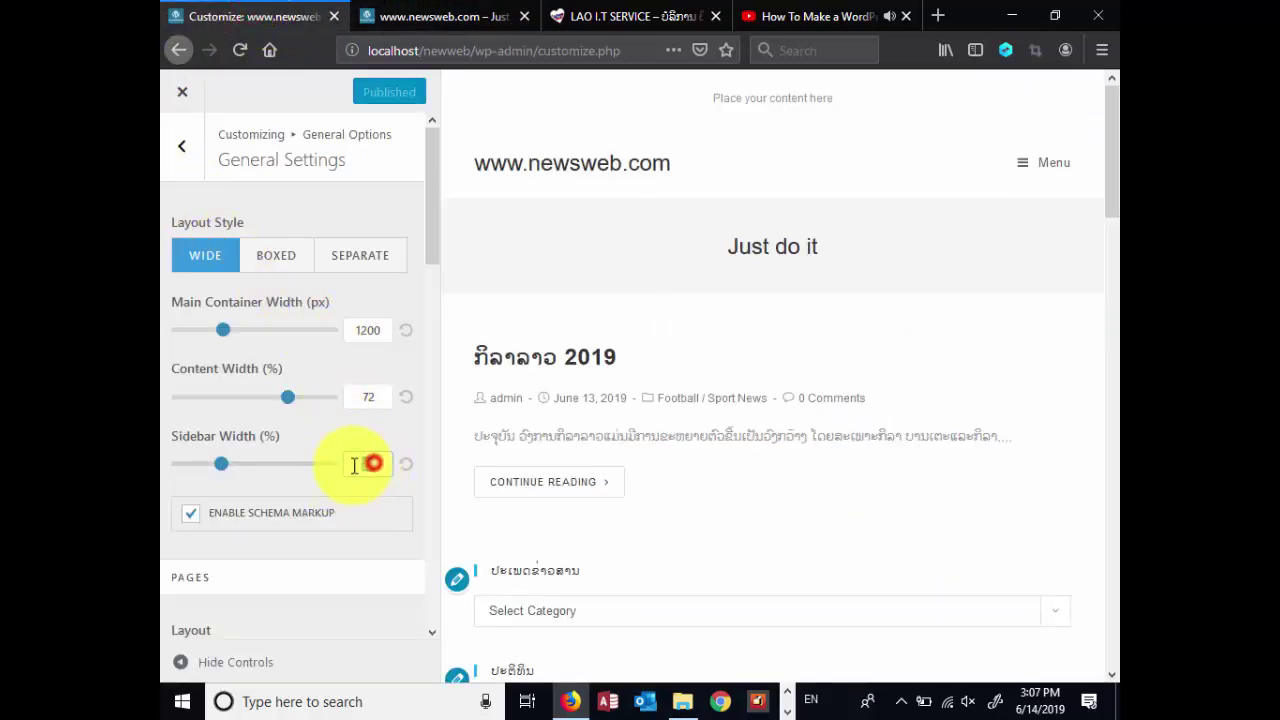
{"action": "left_click_drag", "start_coordinate": [220, 470], "coordinate": [248, 474]}
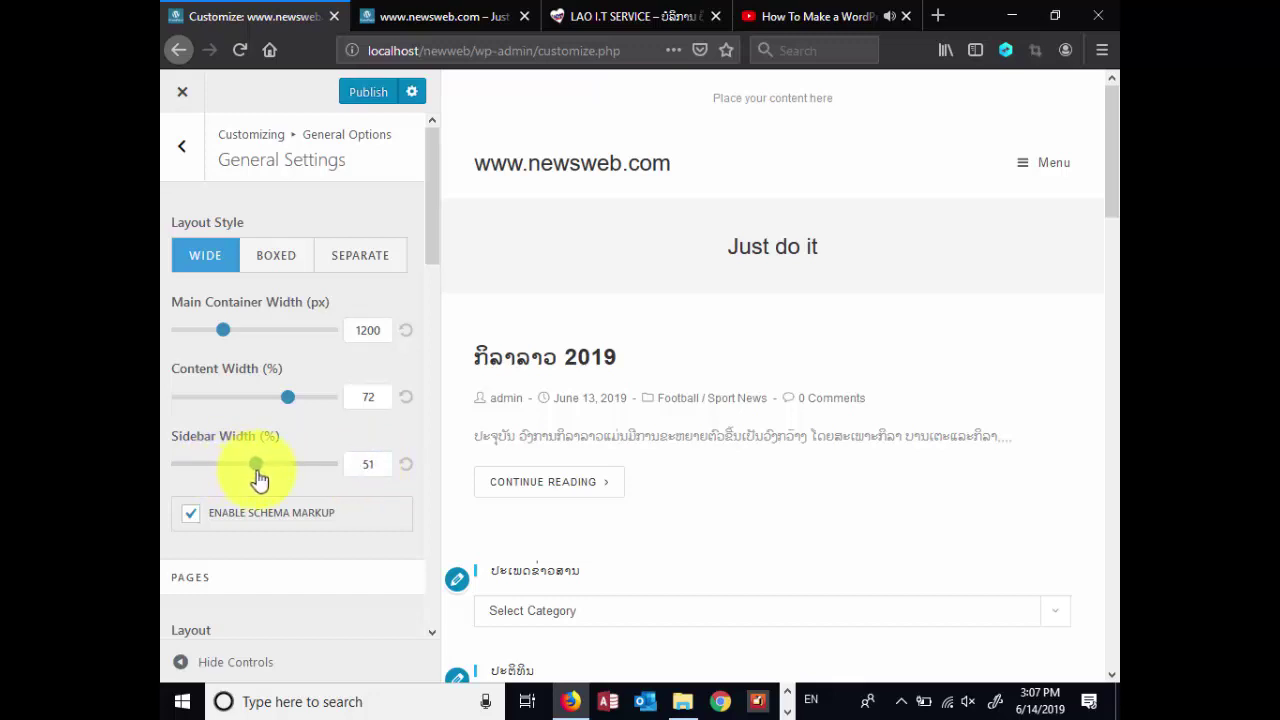
{"action": "left_click", "coordinate": [366, 95]}
Reload the live site and check how the sidebar's calendar and video widgets fit the published width
{"action": "left_click", "coordinate": [430, 17]}
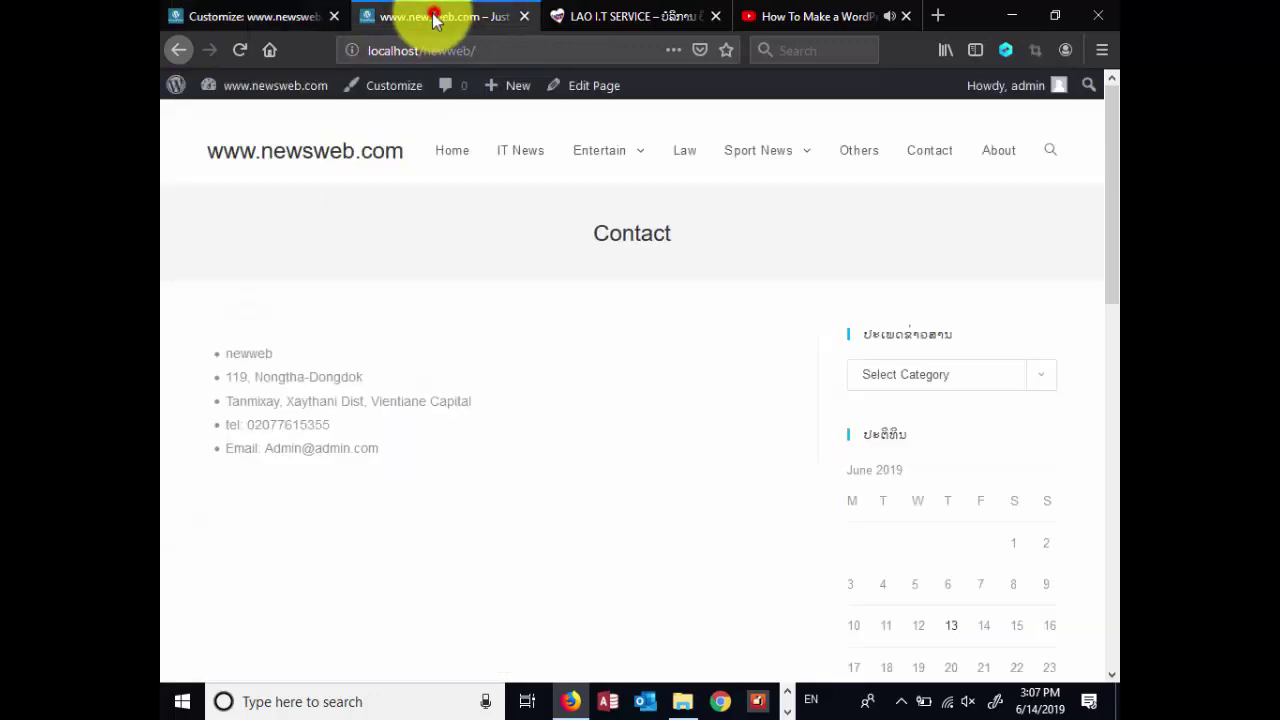
{"action": "left_click", "coordinate": [249, 46]}
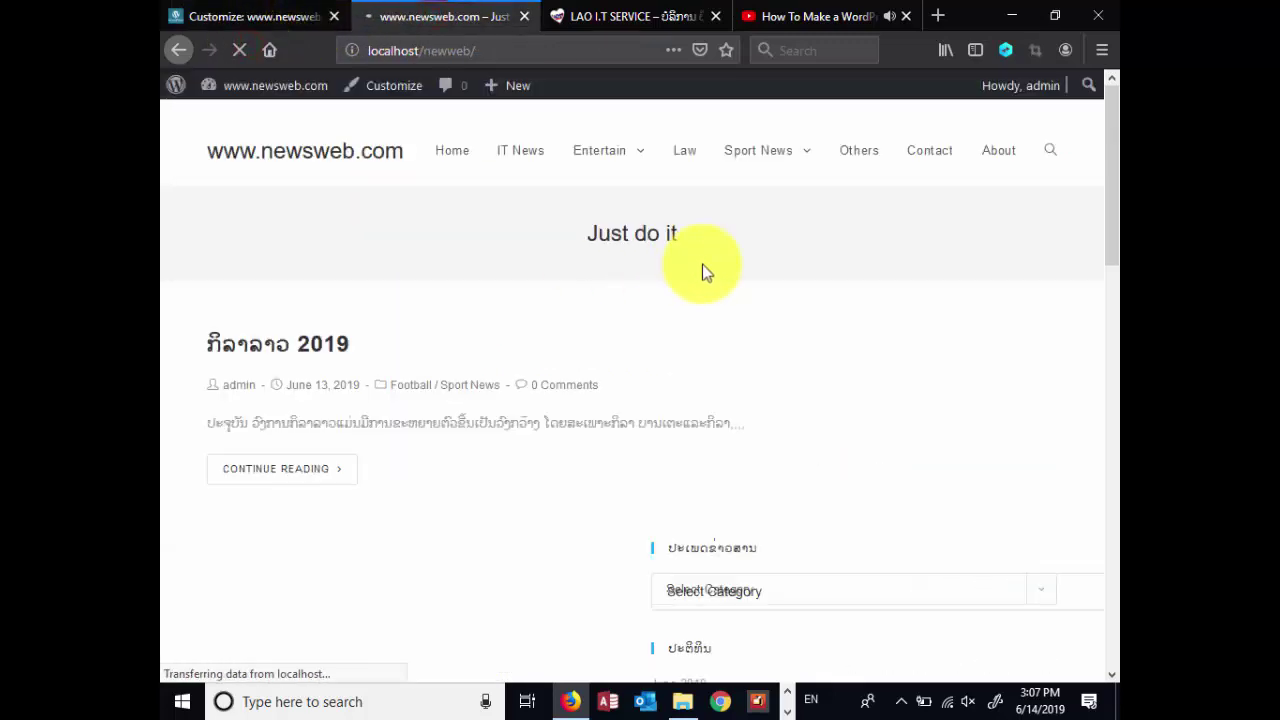
{"action": "scroll", "coordinate": [790, 338], "scroll_direction": "down", "scroll_amount": 2}
{"action": "scroll", "coordinate": [792, 330], "scroll_direction": "down", "scroll_amount": 5}
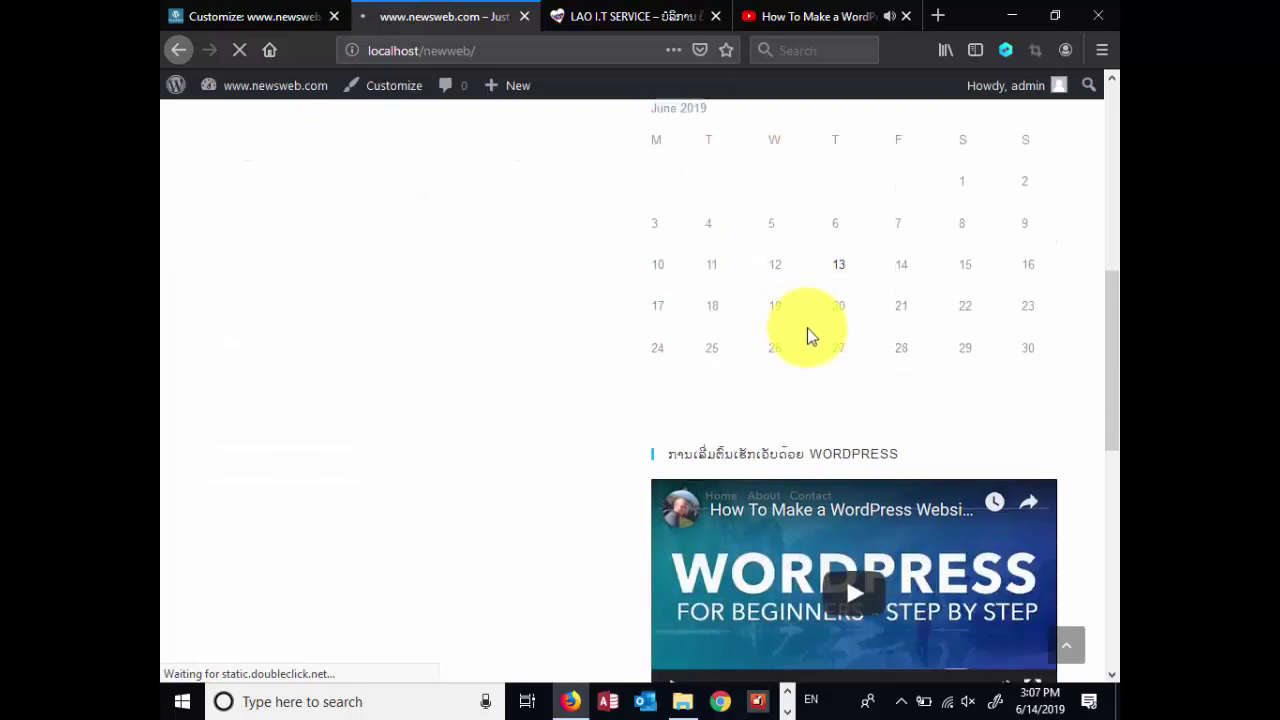
{"action": "scroll", "coordinate": [807, 335], "scroll_direction": "up", "scroll_amount": 6}
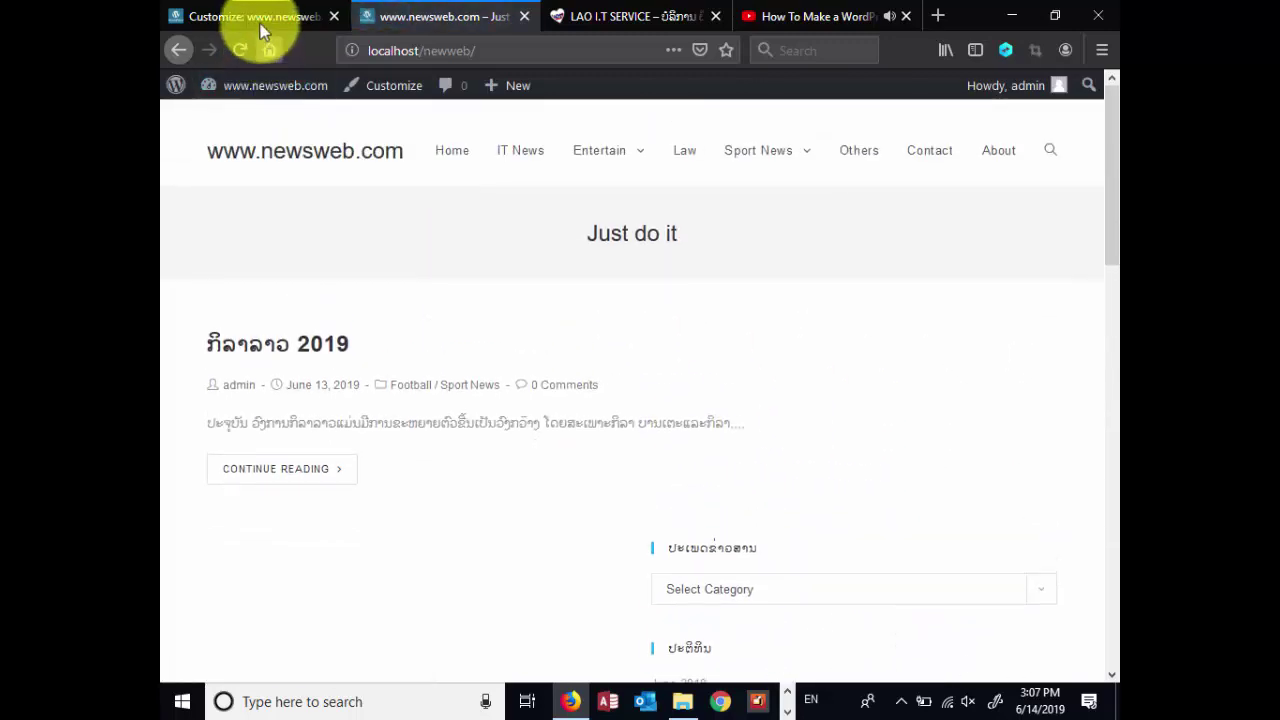
Return to the Customizer and set the sidebar width back to 28%
{"action": "left_click", "coordinate": [255, 17]}
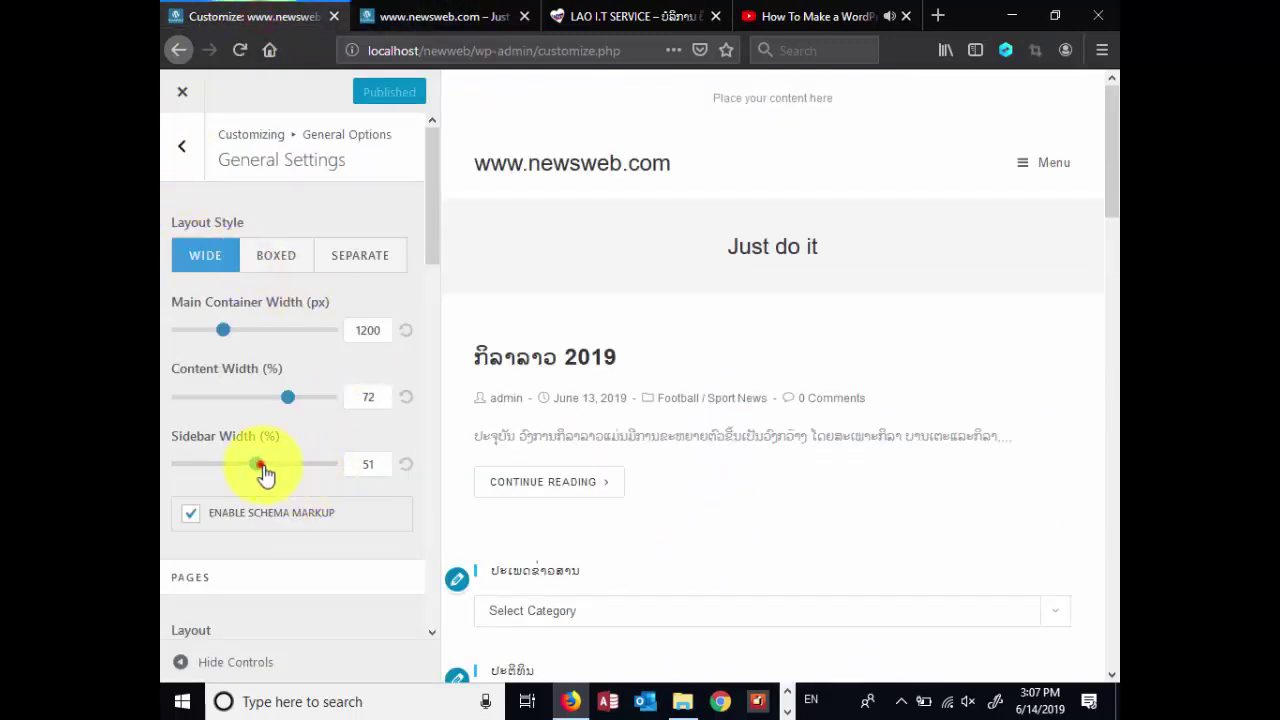
{"action": "left_click_drag", "start_coordinate": [259, 464], "coordinate": [238, 480]}
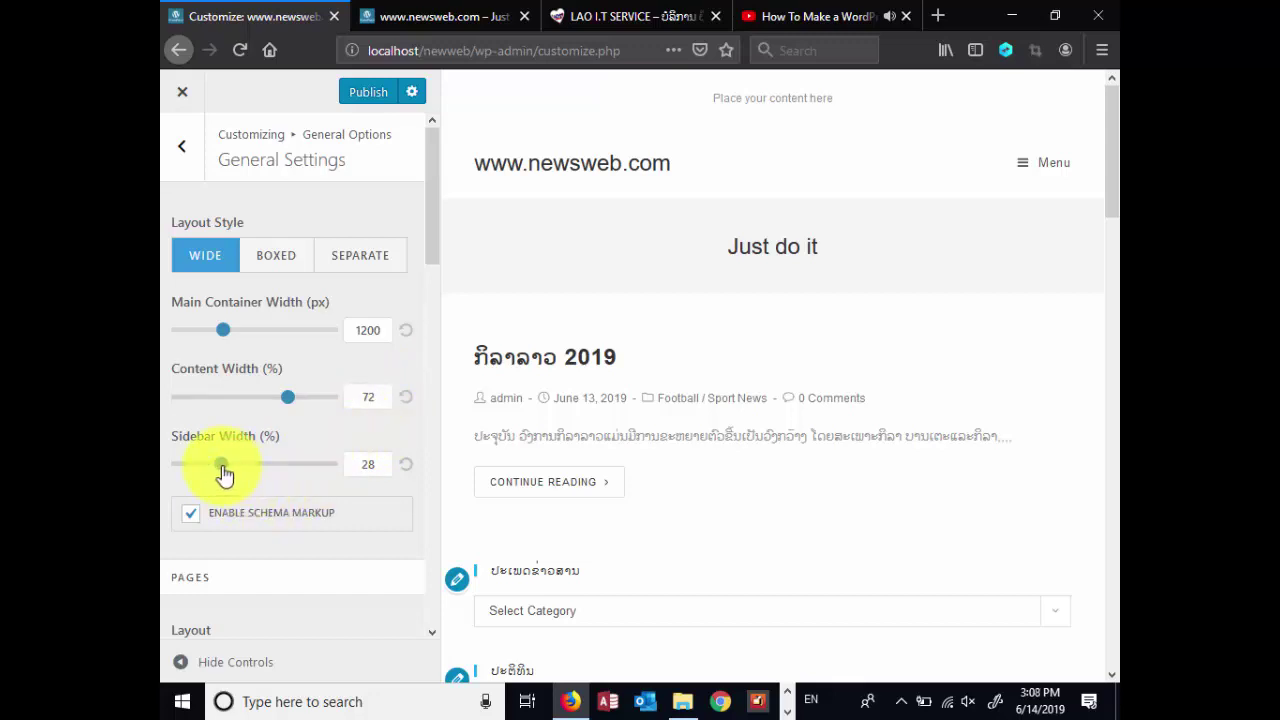
Publish the 28% sidebar width and check the post content area on the reloaded live site
{"action": "left_click", "coordinate": [366, 94]}
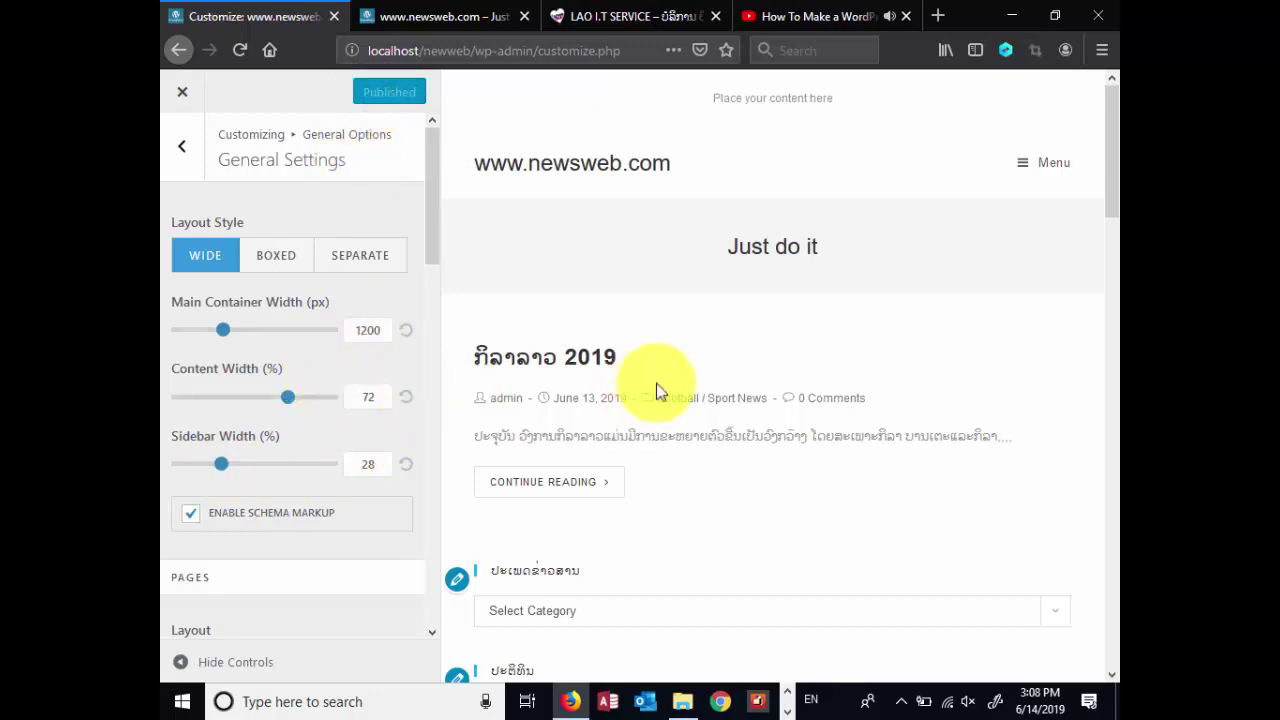
{"action": "left_click", "coordinate": [483, 18]}
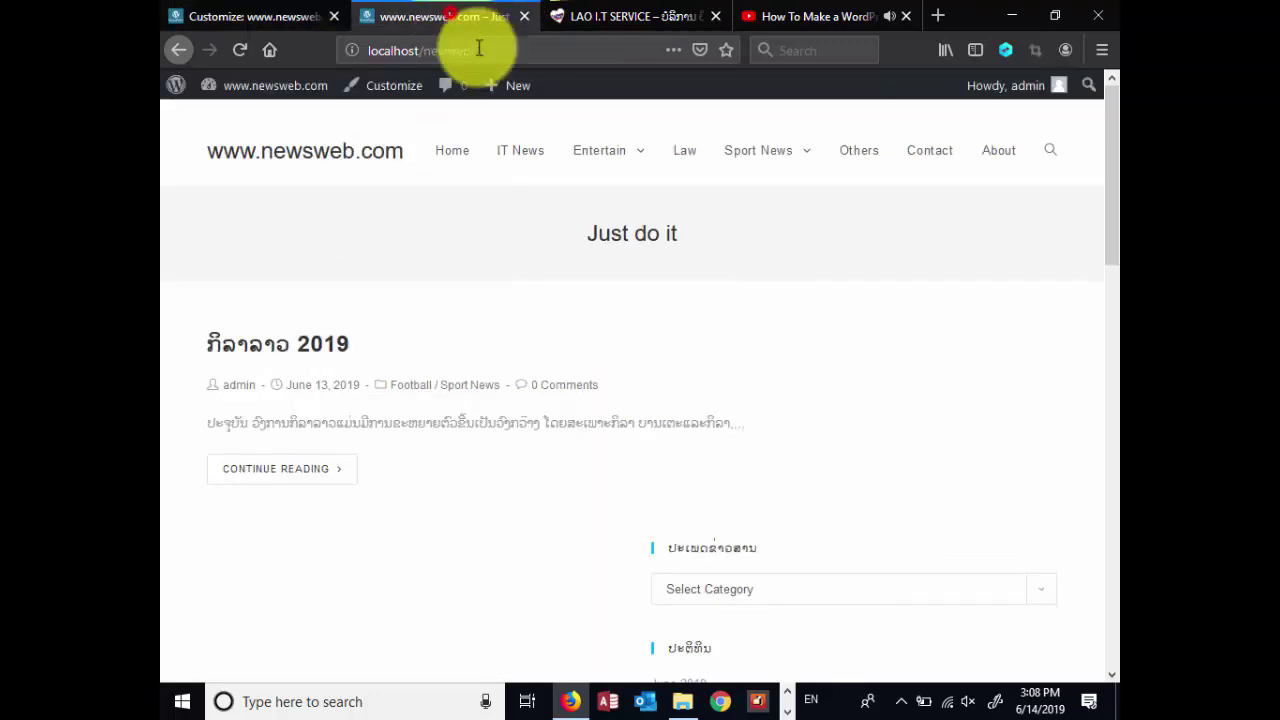
{"action": "left_click", "coordinate": [241, 52]}
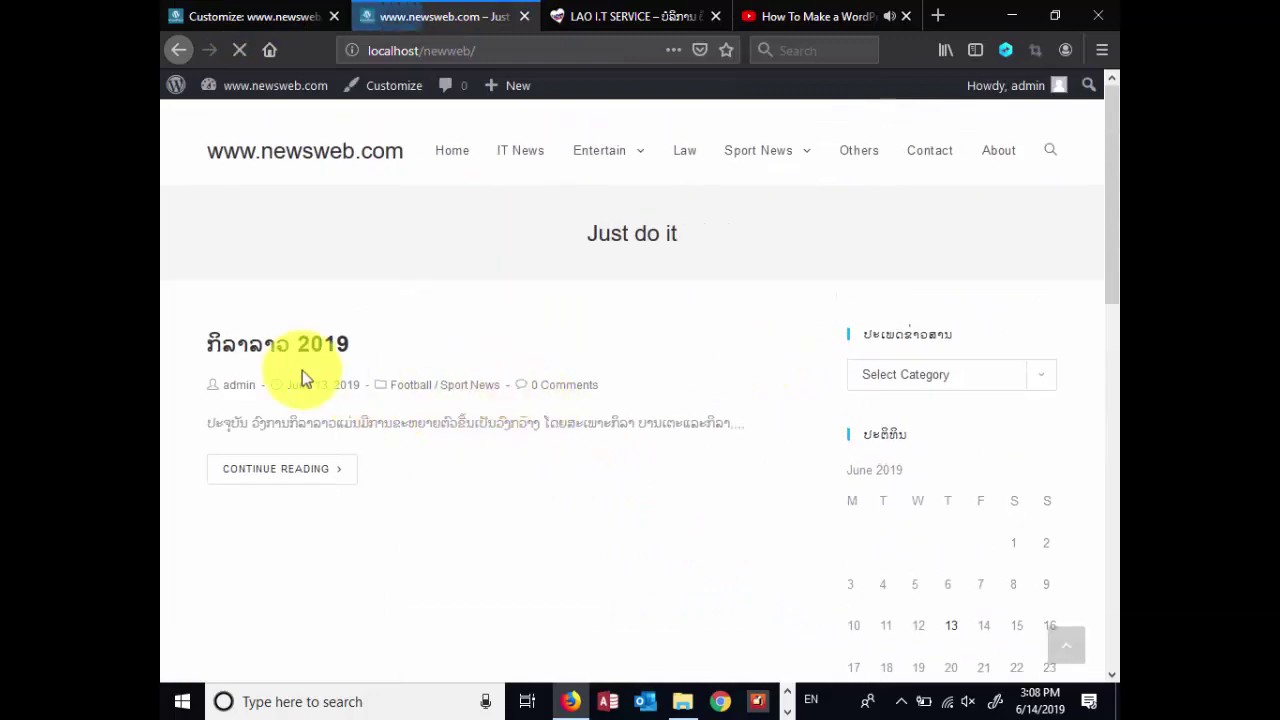
{"action": "left_click_drag", "start_coordinate": [191, 289], "coordinate": [701, 476]}
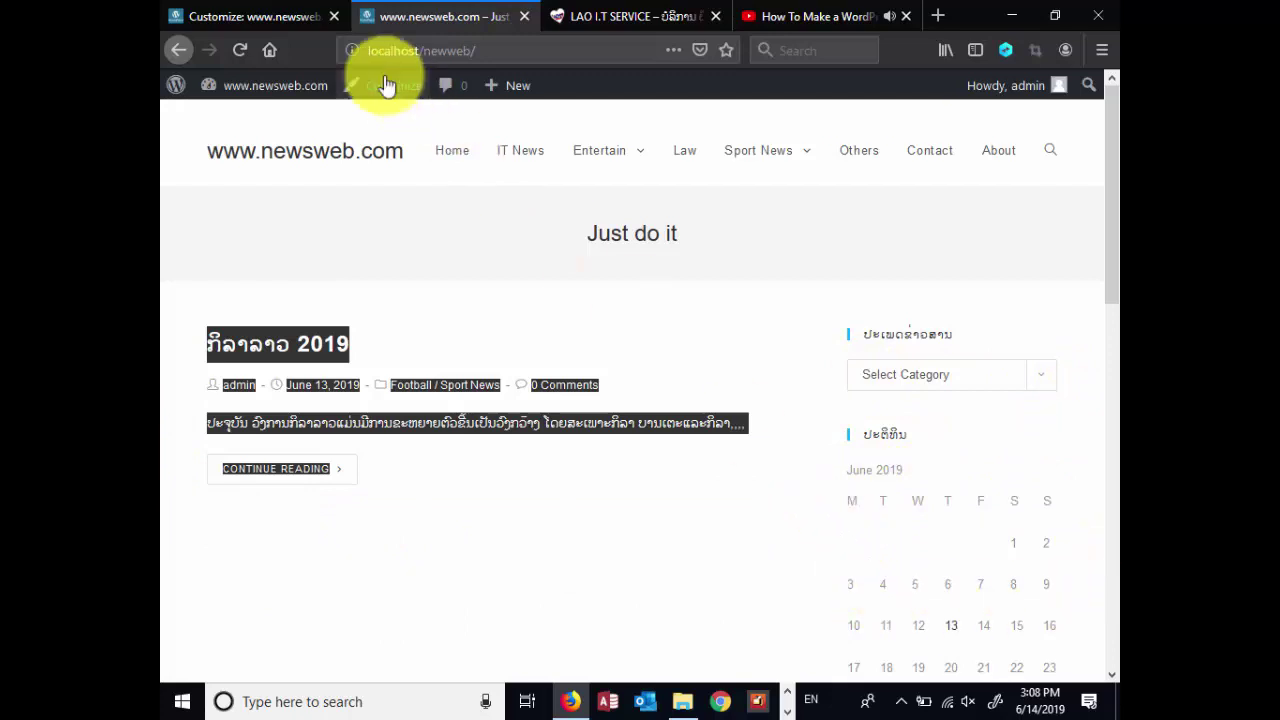
Set the main container width to 1621 px in the Customizer, publish it, and check the reloaded live site
{"action": "left_click", "coordinate": [170, 16]}
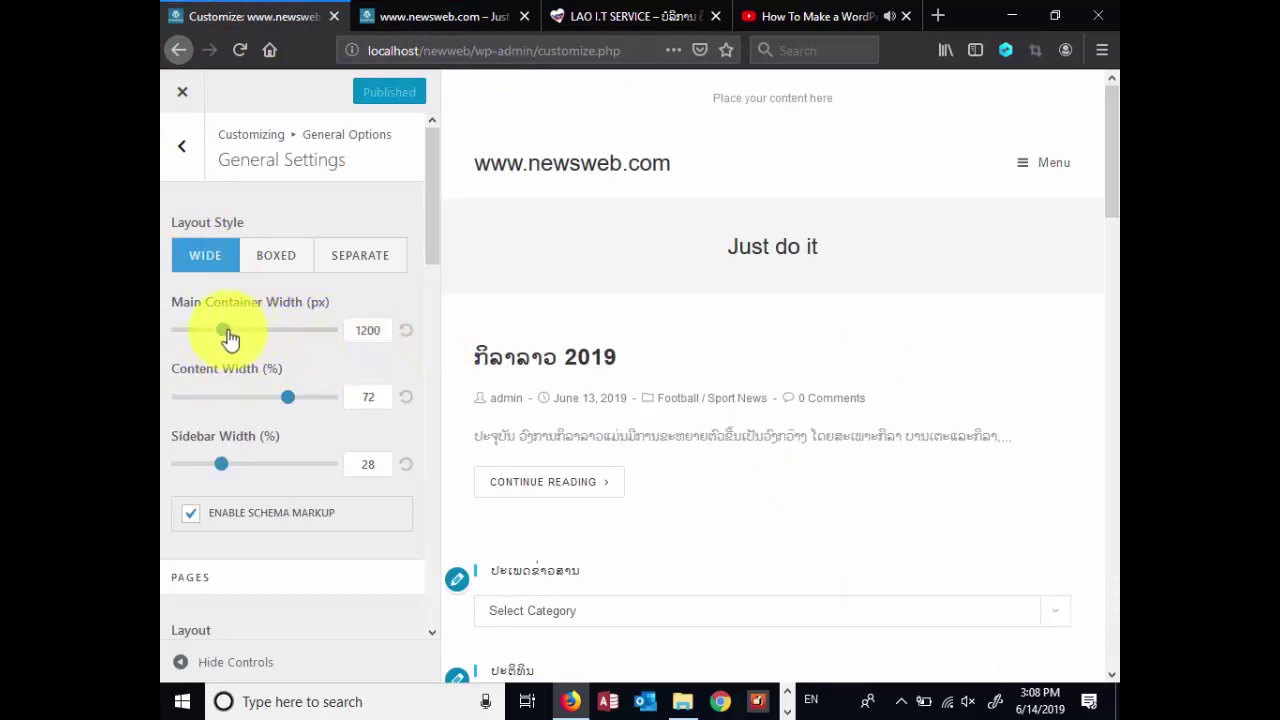
{"action": "left_click_drag", "start_coordinate": [229, 338], "coordinate": [239, 338]}
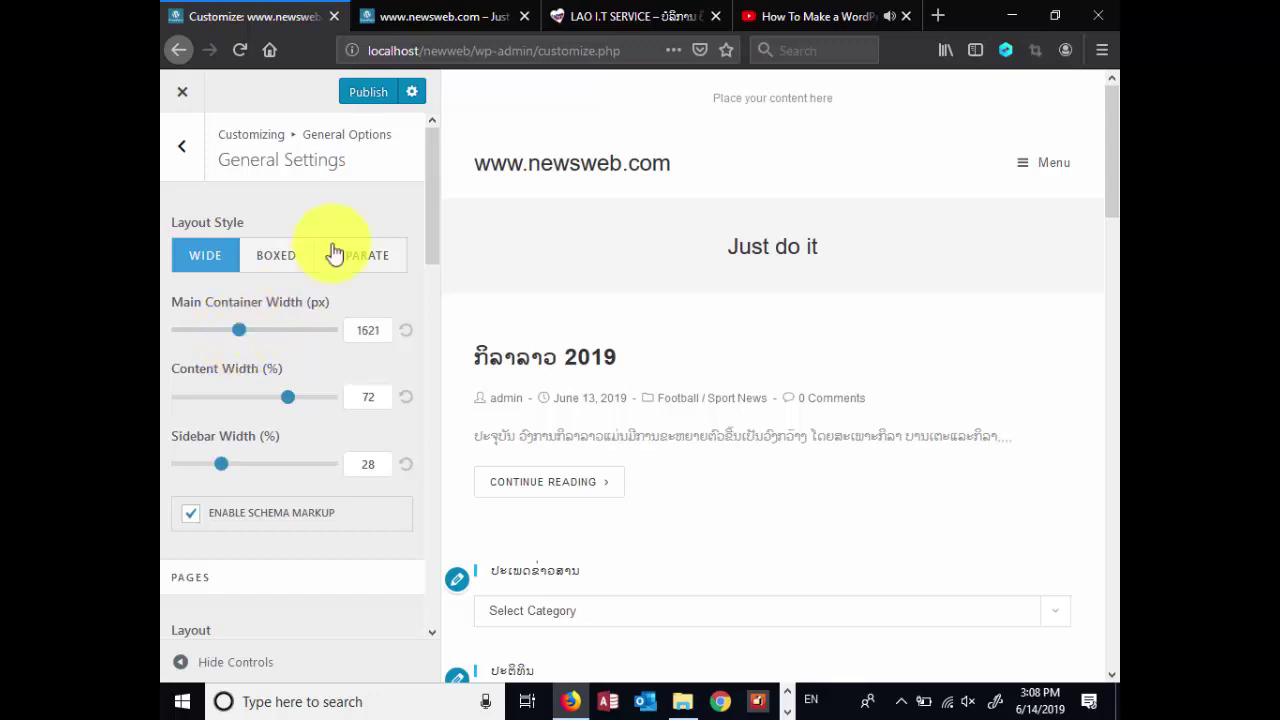
{"action": "left_click", "coordinate": [367, 100]}
{"action": "left_click", "coordinate": [443, 18]}
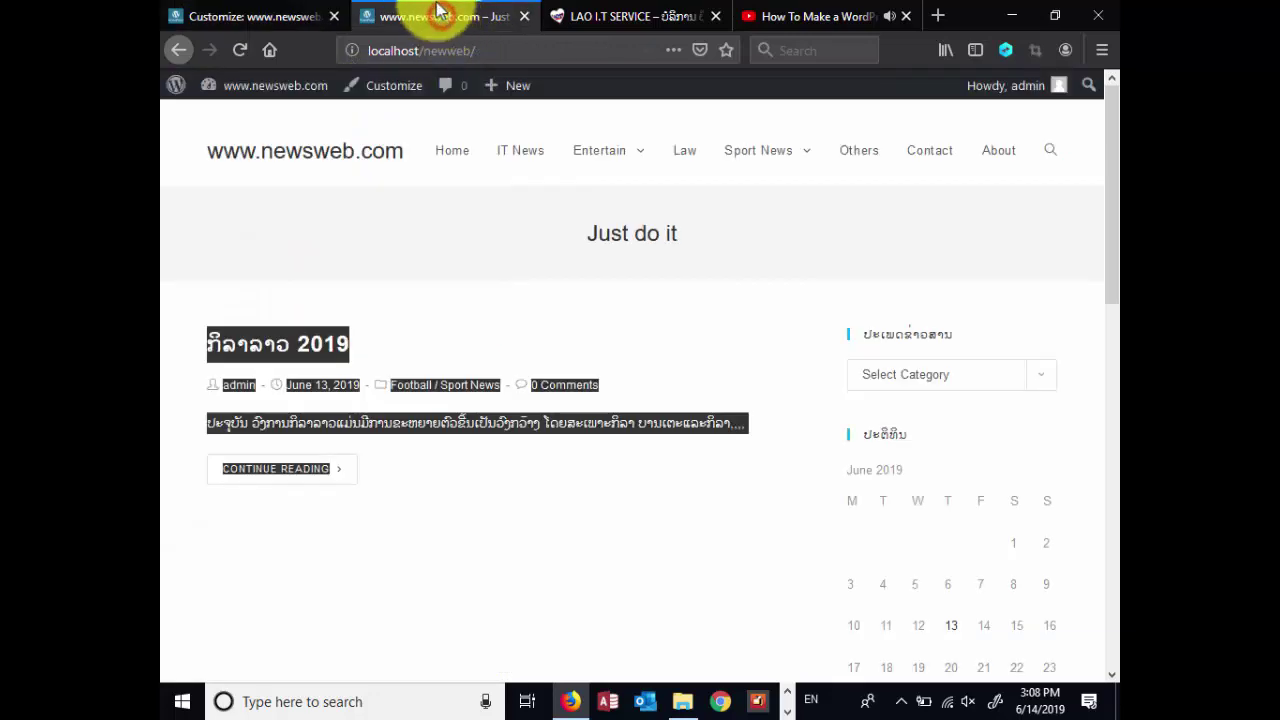
{"action": "left_click", "coordinate": [240, 50]}
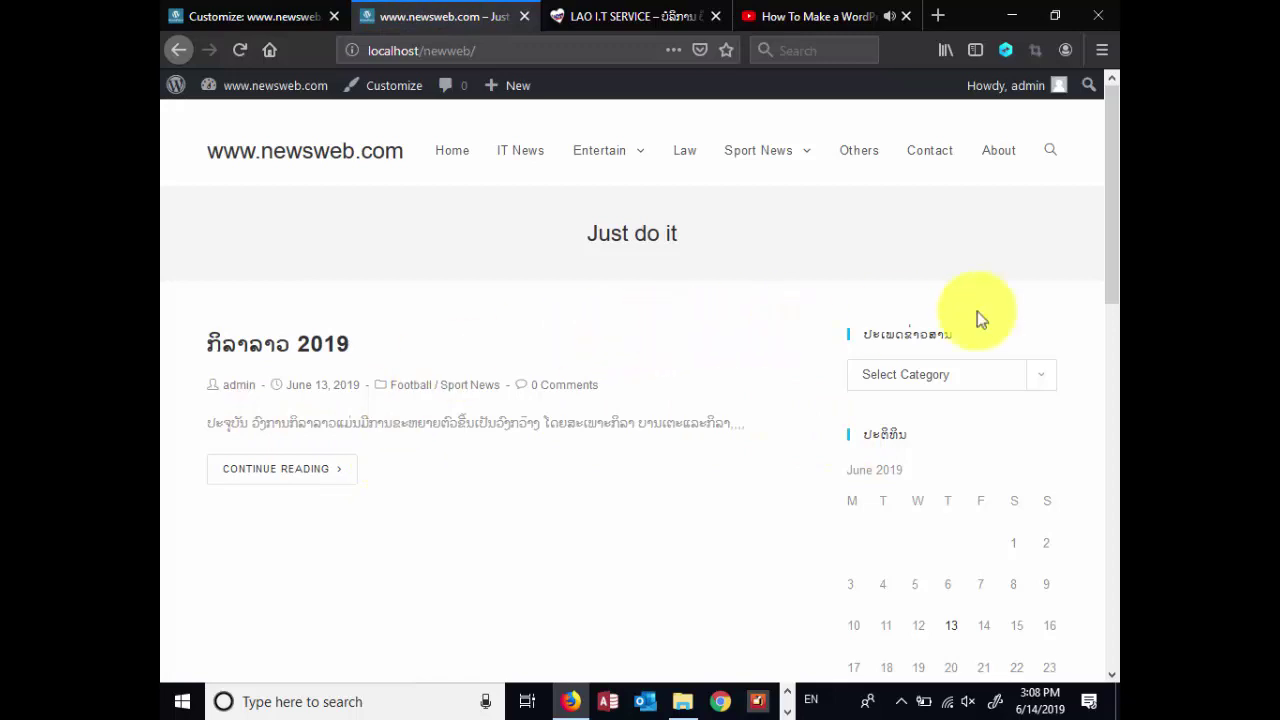
{"action": "mouse_move", "coordinate": [1113, 288]}
{"action": "left_mouse_down"}
{"action": "mouse_move", "coordinate": [1114, 490]}
{"action": "mouse_move", "coordinate": [1111, 282]}
{"action": "left_mouse_up"}
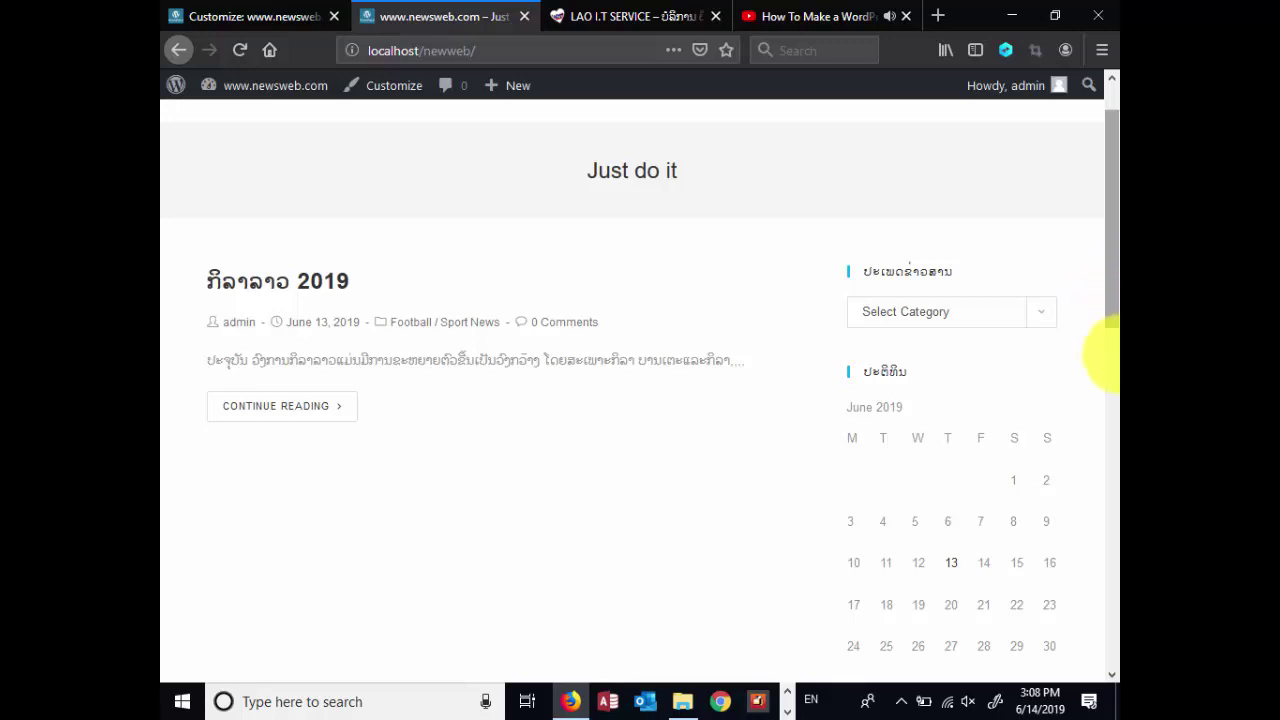
{"action": "mouse_move", "coordinate": [1111, 286]}
{"action": "left_mouse_down"}
{"action": "mouse_move", "coordinate": [1111, 508]}
{"action": "mouse_move", "coordinate": [1112, 271]}
{"action": "left_mouse_up"}
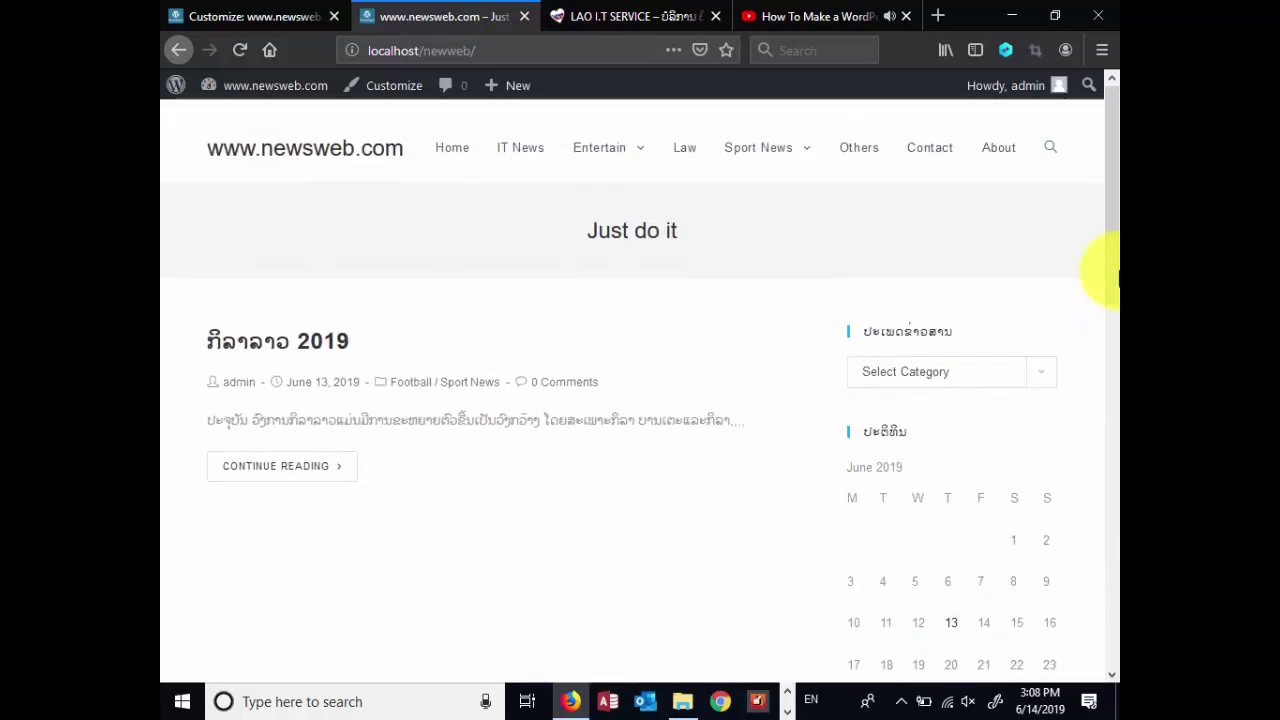
Return to the Customizer, reset the main container width to 1200 px, and publish the change
{"action": "left_click", "coordinate": [225, 16]}
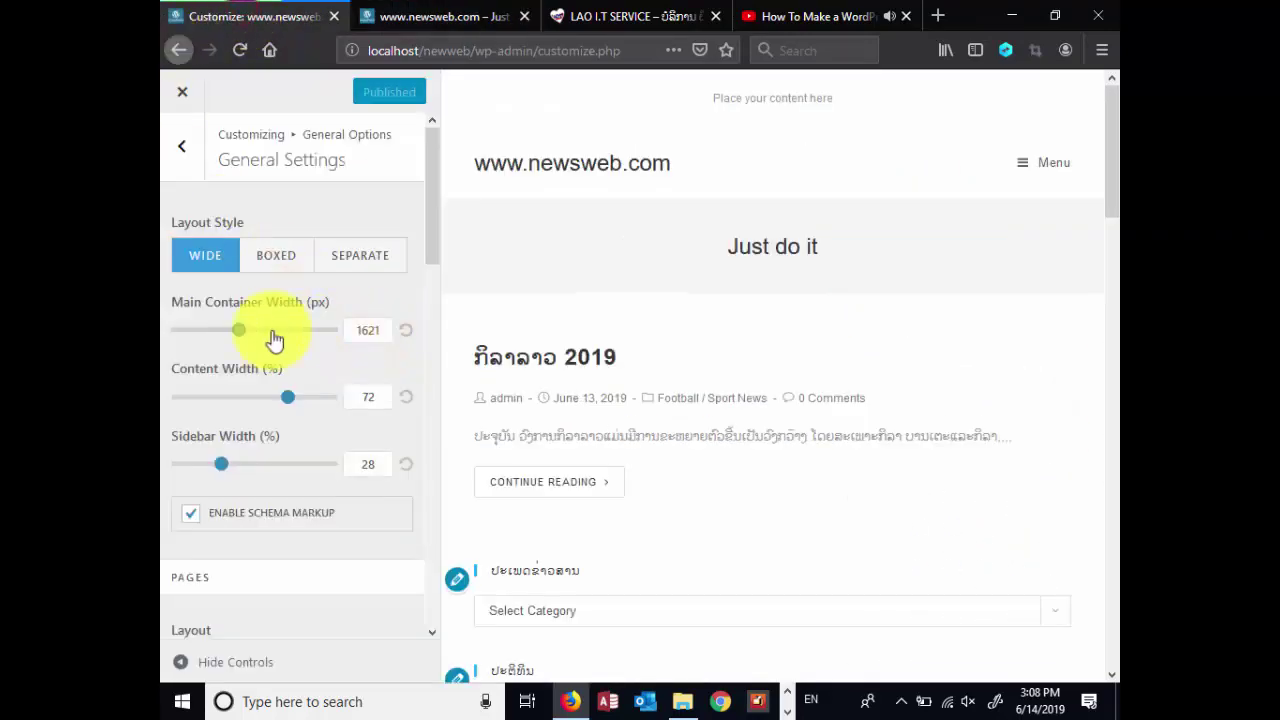
{"action": "left_click", "coordinate": [404, 331]}
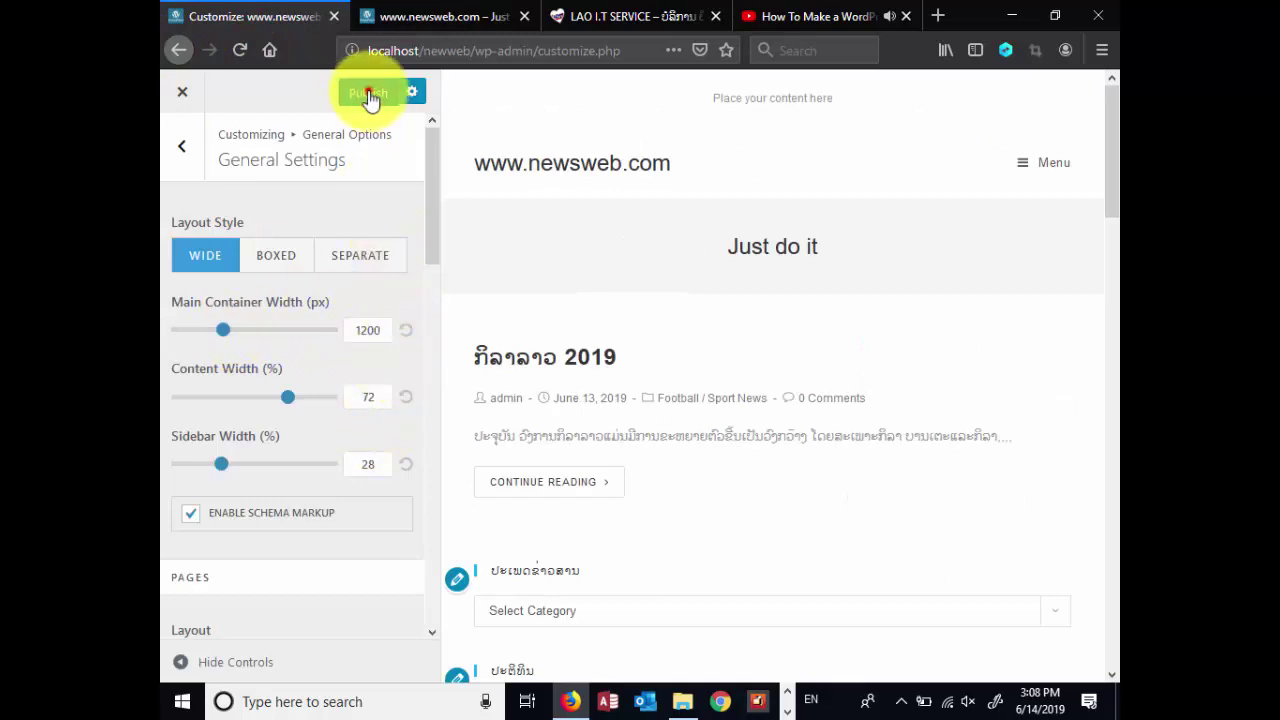
Switch the layout style to Boxed and publish the change
{"action": "left_click", "coordinate": [277, 266]}
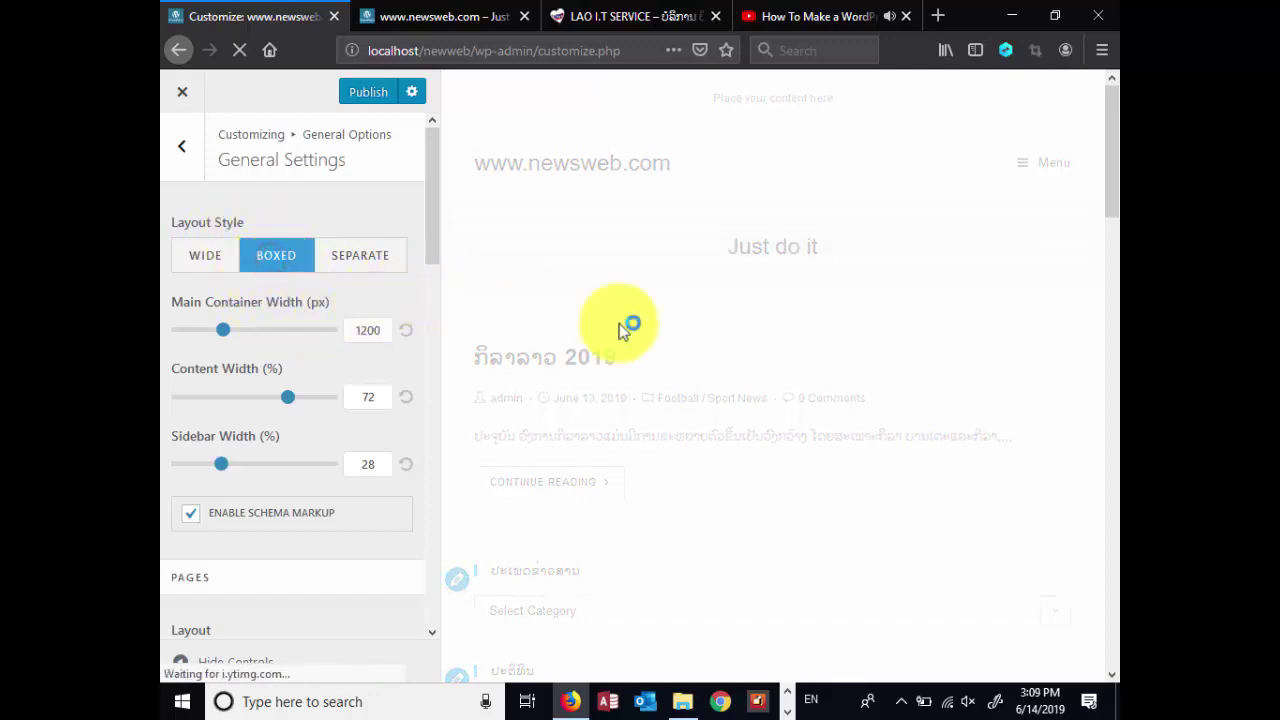
{"action": "scroll", "coordinate": [792, 315], "scroll_direction": "down", "scroll_amount": 5}
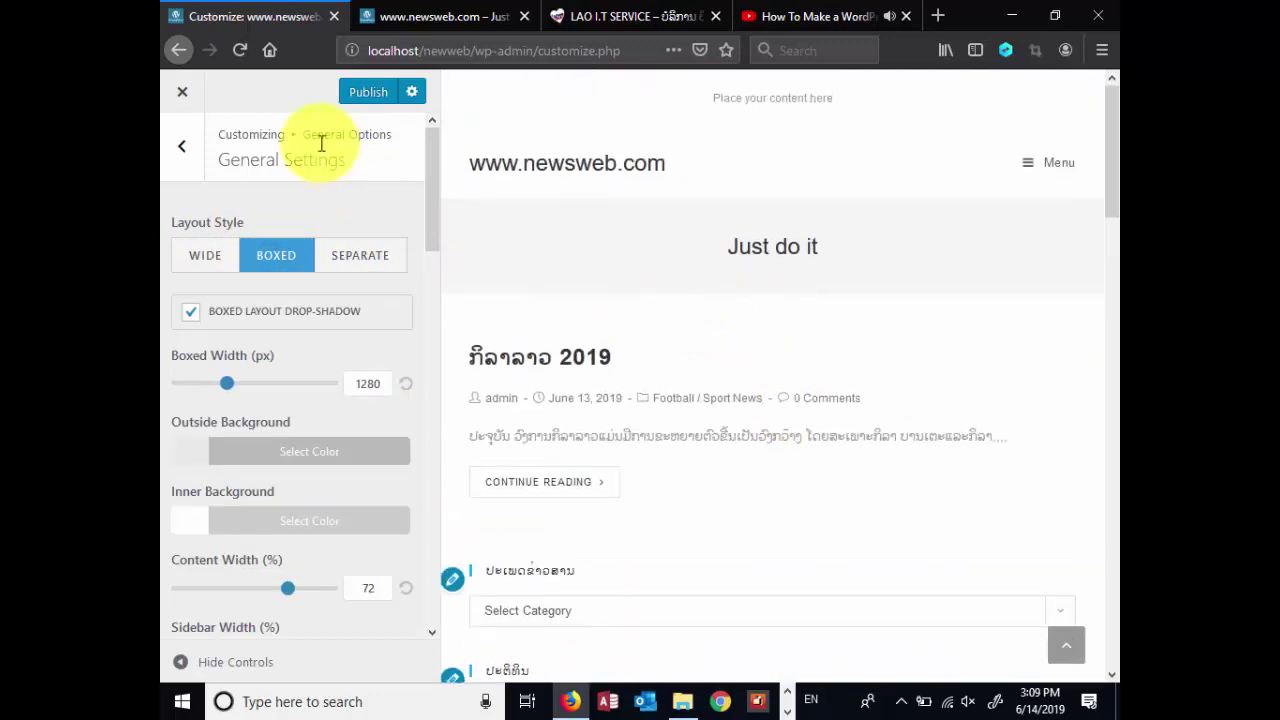
{"action": "left_click", "coordinate": [366, 92]}
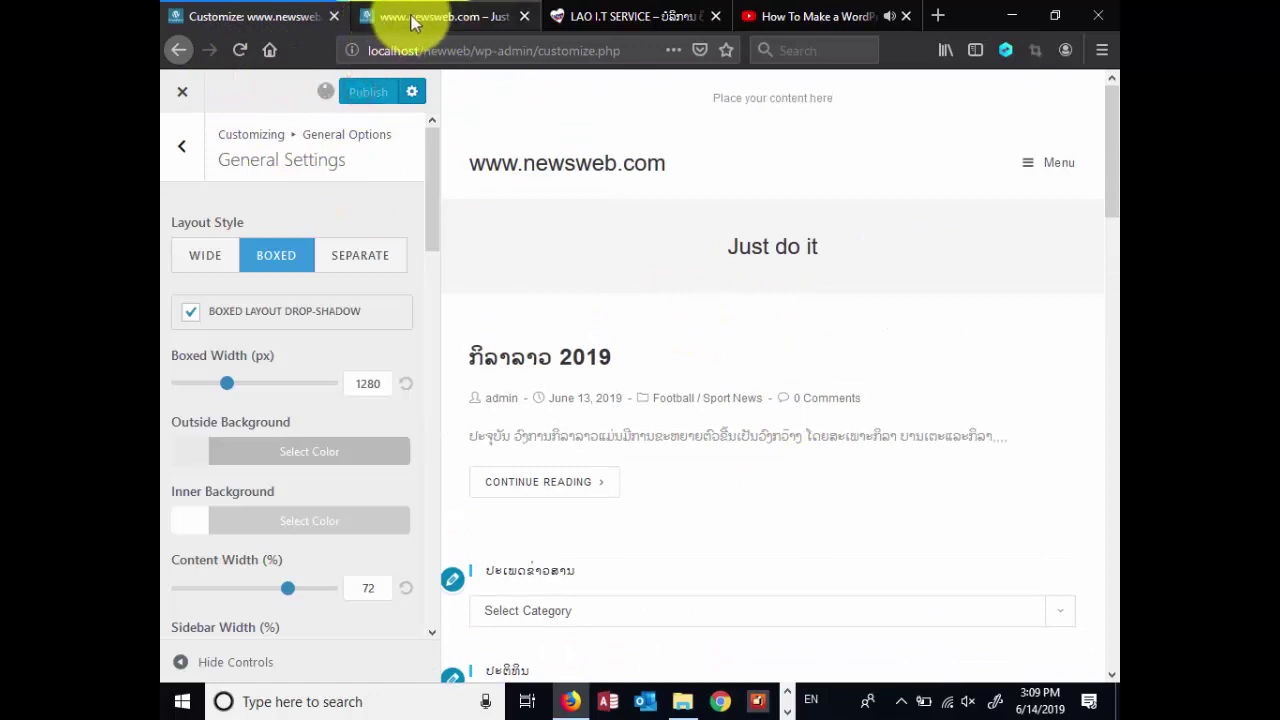
Reload the live site and examine the boxed layout from the header down to the footer
{"action": "left_click", "coordinate": [416, 15]}
{"action": "left_click", "coordinate": [238, 50]}
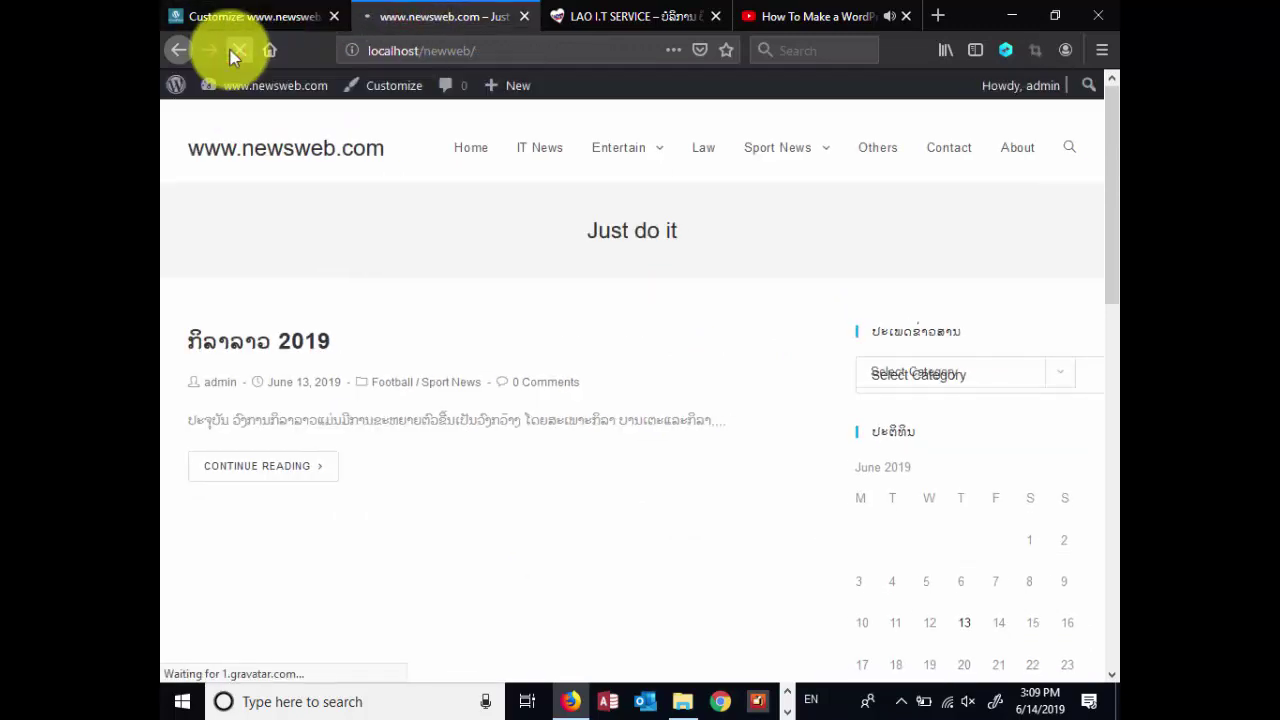
{"action": "scroll", "coordinate": [853, 281], "scroll_direction": "down", "scroll_amount": 4}
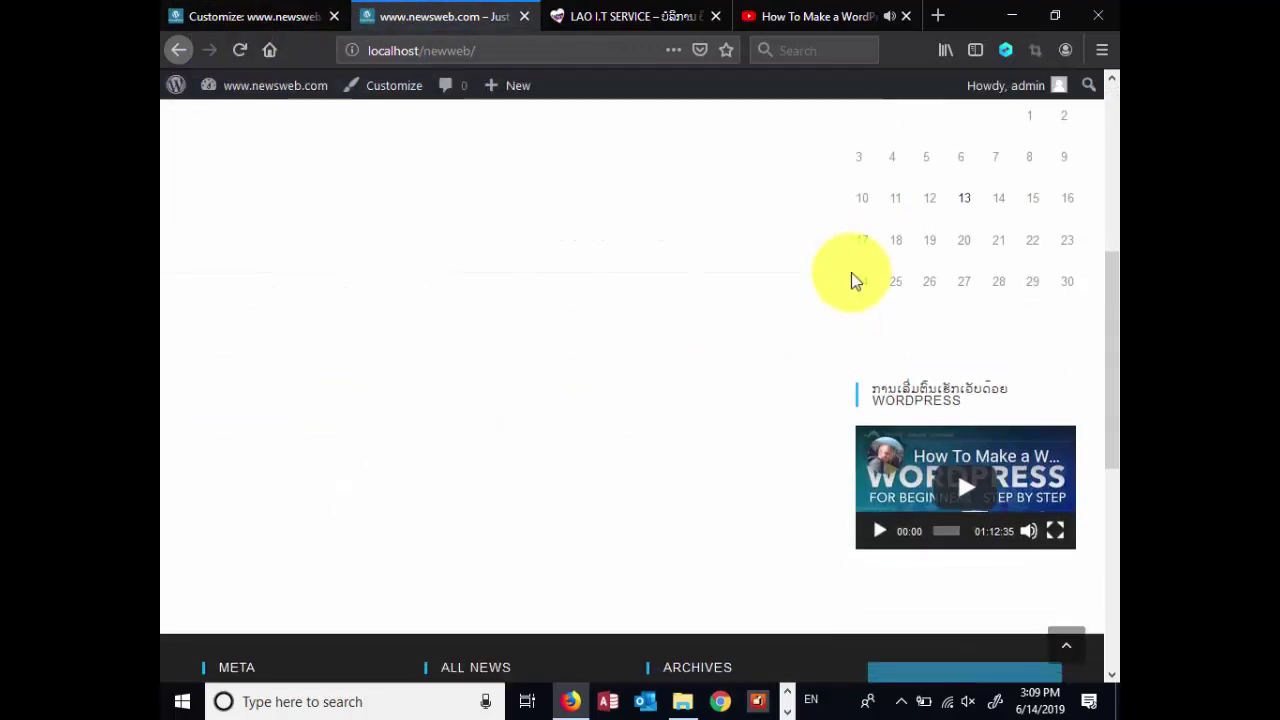
{"action": "scroll", "coordinate": [851, 277], "scroll_direction": "up", "scroll_amount": 4}
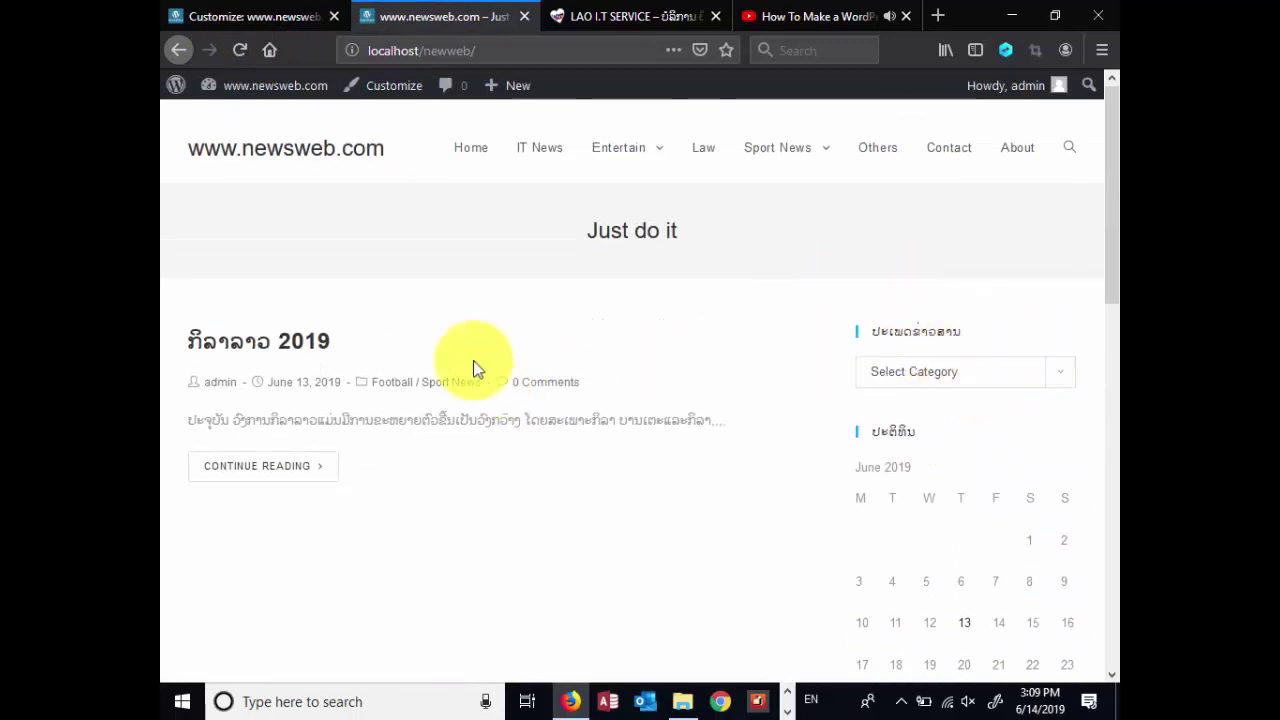
Return to the Customizer, set the layout style to Separate, and publish the change
{"action": "left_click", "coordinate": [260, 14]}
{"action": "left_click", "coordinate": [357, 256]}
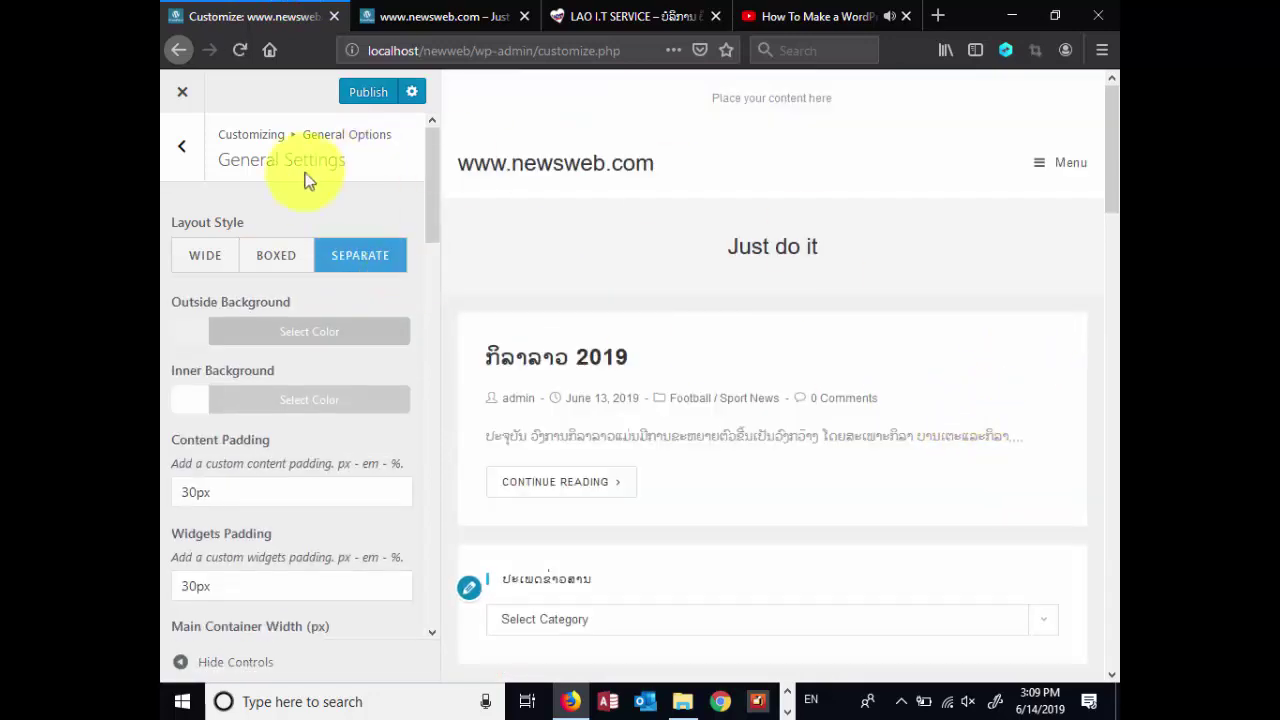
{"action": "left_click", "coordinate": [366, 92]}
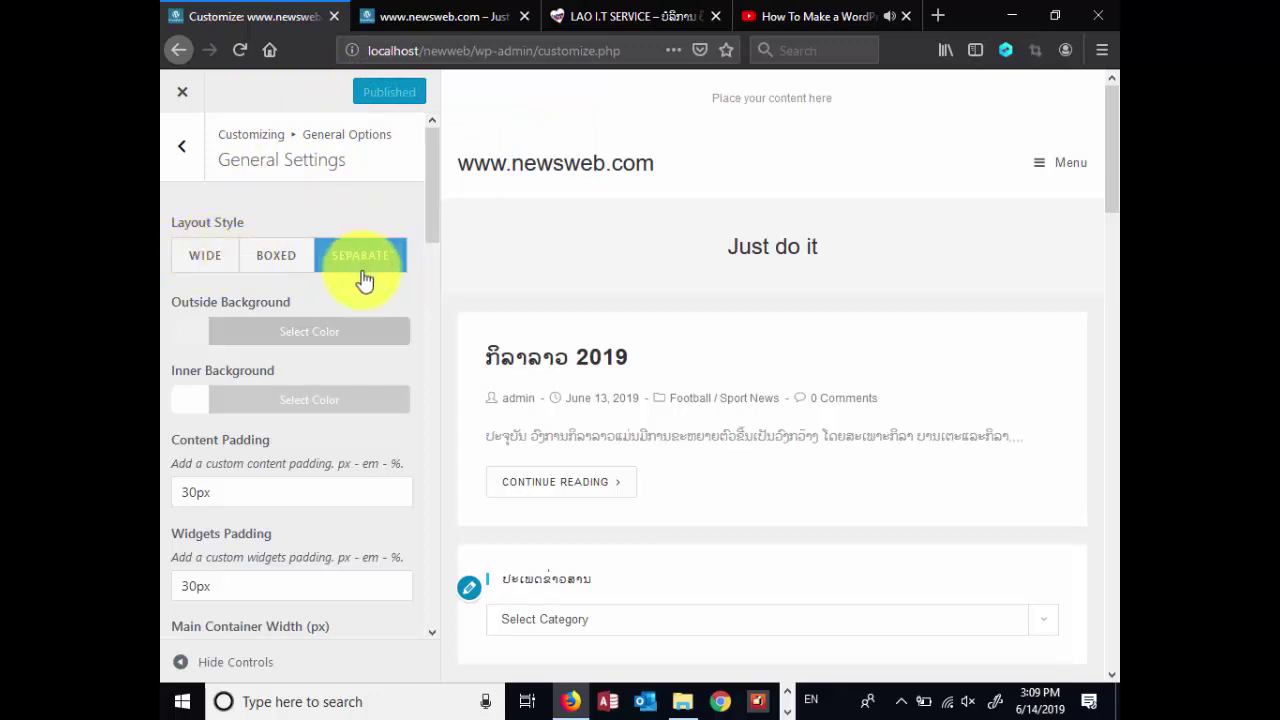
Reload the live site and examine how the separate layout frames the post, sidebar widgets, and video
{"action": "left_click", "coordinate": [410, 16]}
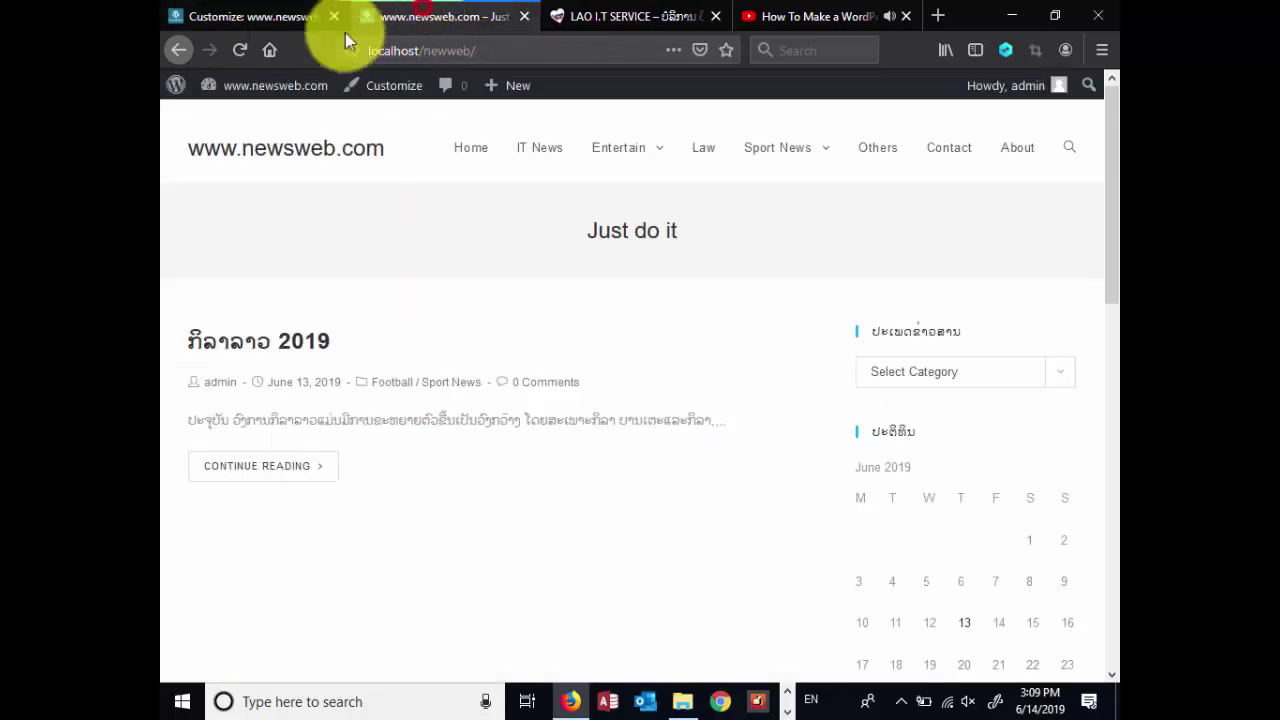
{"action": "left_click", "coordinate": [241, 51]}
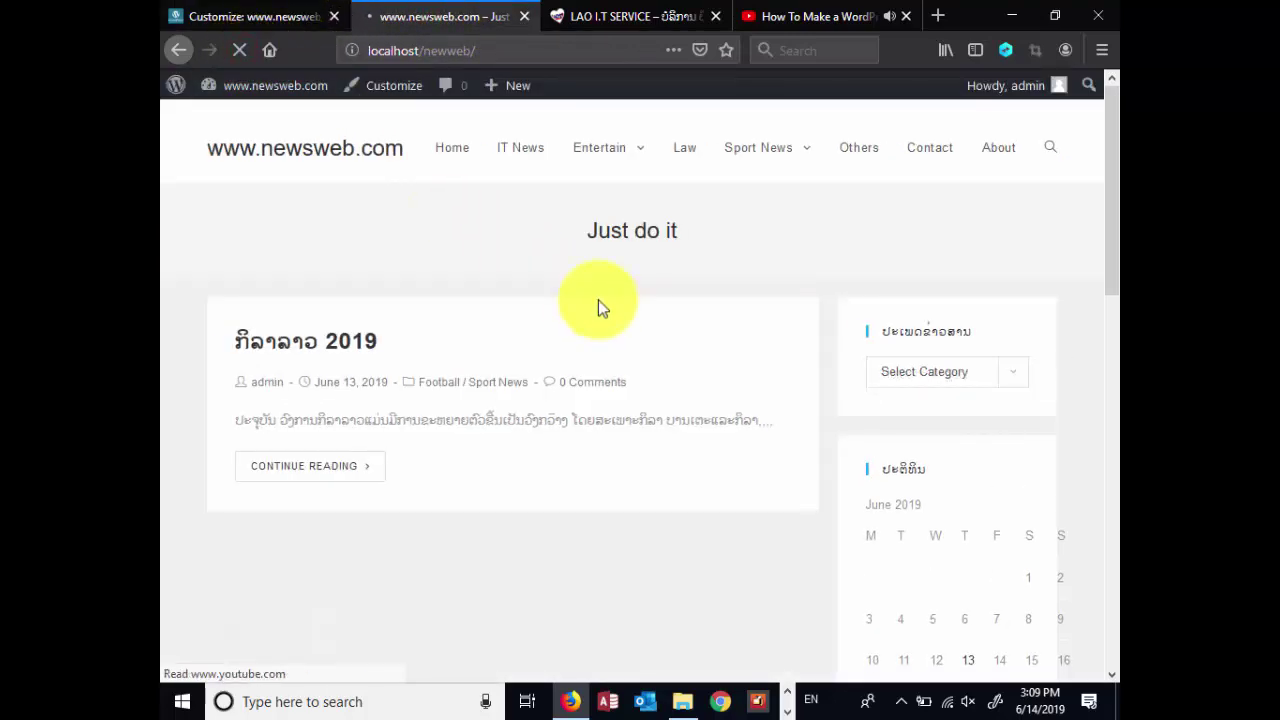
{"action": "scroll", "coordinate": [675, 321], "scroll_direction": "down", "scroll_amount": 6}
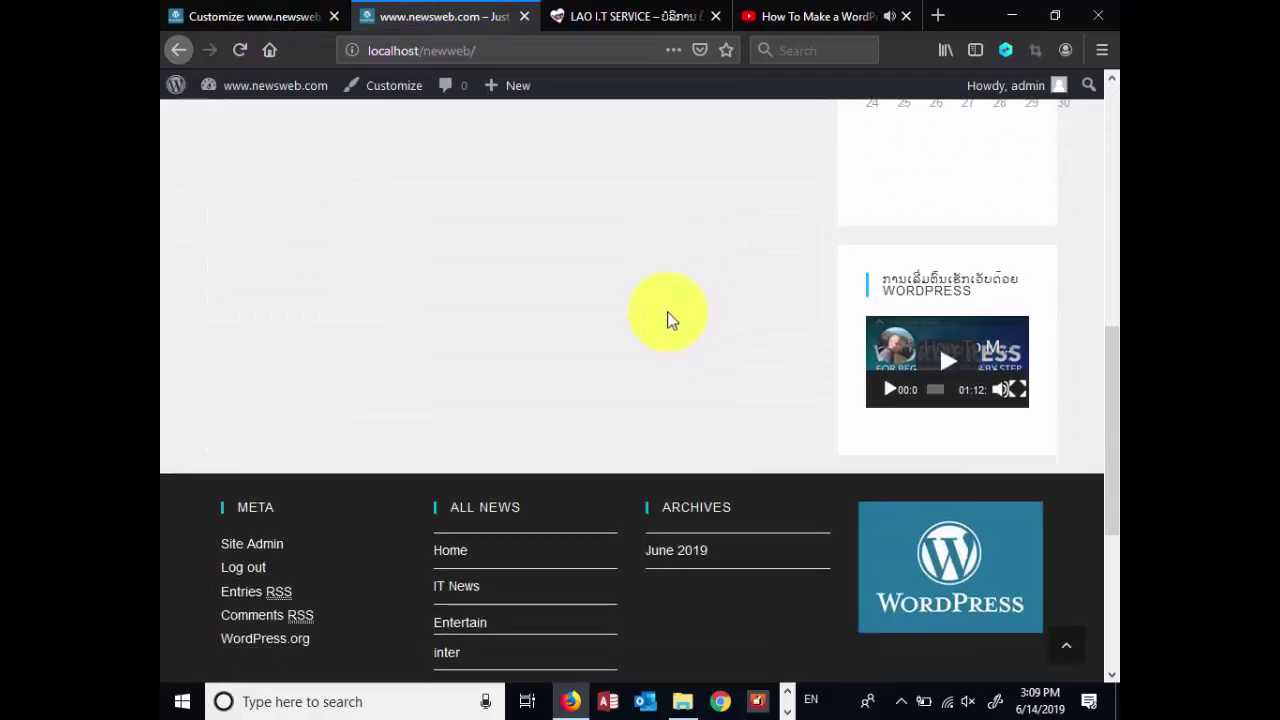
{"action": "scroll", "coordinate": [668, 317], "scroll_direction": "up", "scroll_amount": 7}
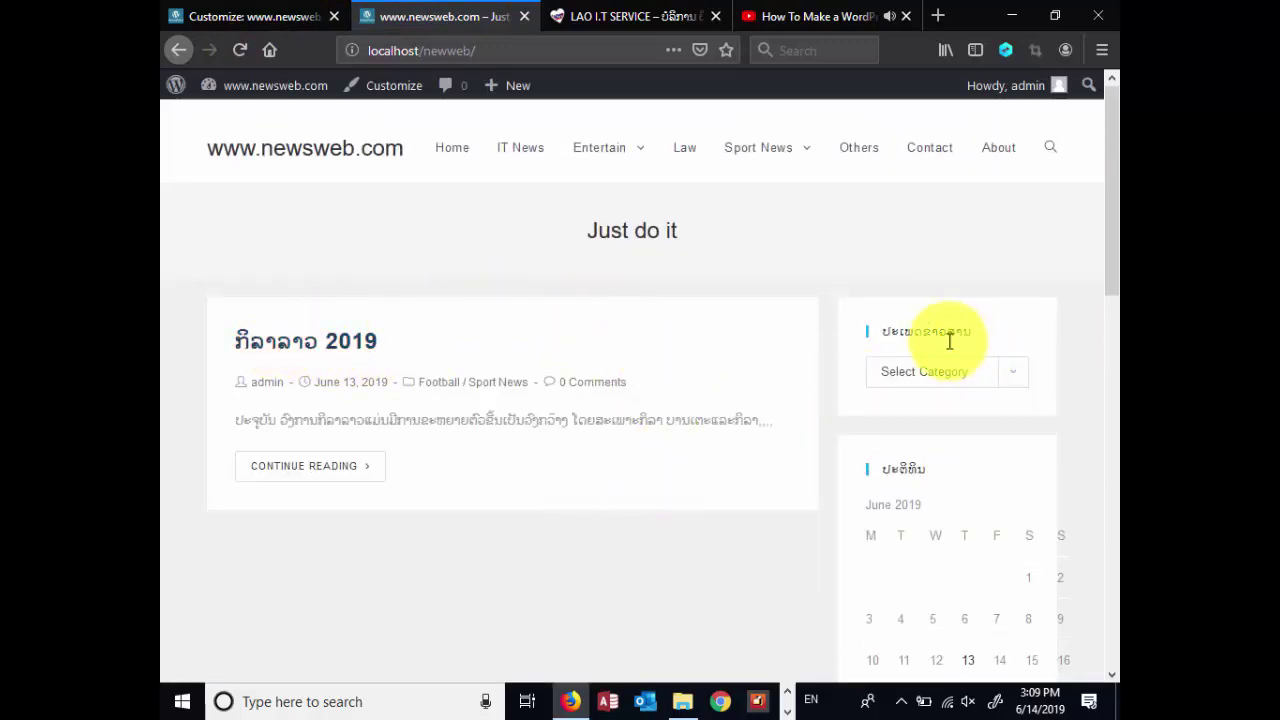
{"action": "scroll", "coordinate": [911, 486], "scroll_direction": "down", "scroll_amount": 3}
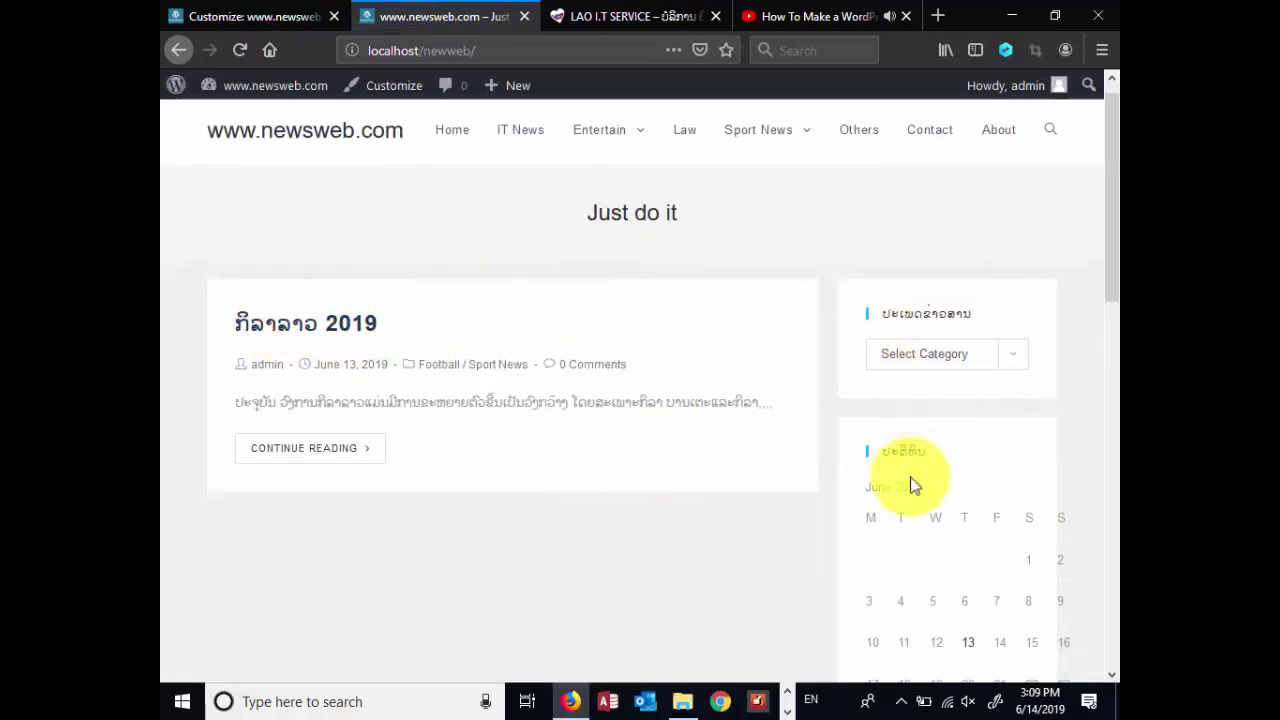
{"action": "scroll", "coordinate": [982, 460], "scroll_direction": "down", "scroll_amount": 2}
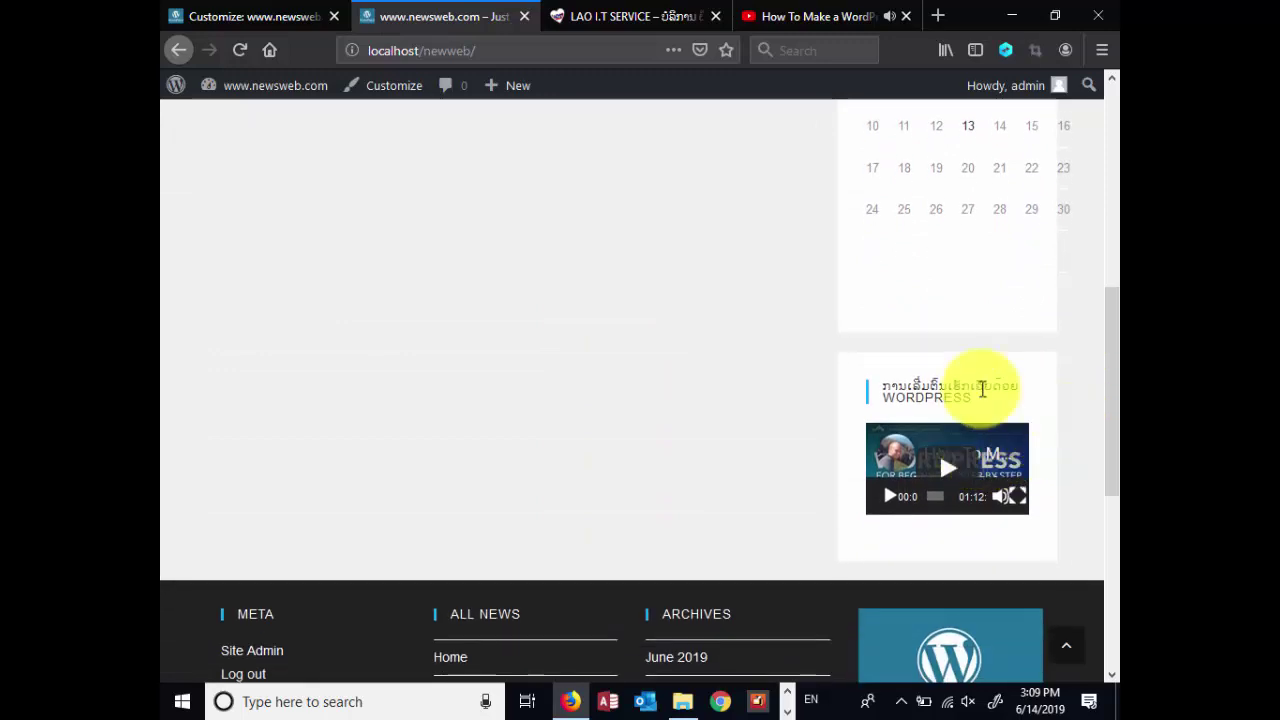
{"action": "scroll", "coordinate": [930, 380], "scroll_direction": "up", "scroll_amount": 3}
{"action": "scroll", "coordinate": [793, 340], "scroll_direction": "up", "scroll_amount": 2}
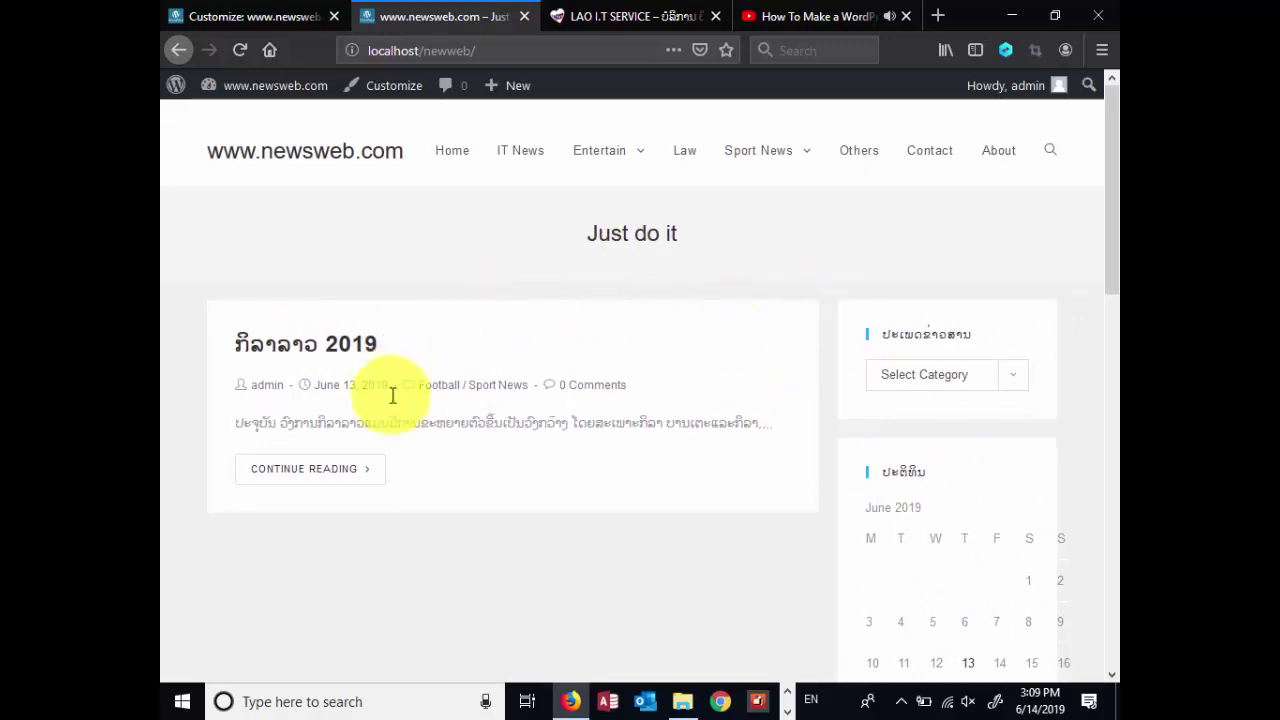
Try the Wide and Boxed layout styles, republish with Separate selected, and view the live site again
{"action": "left_click", "coordinate": [271, 13]}
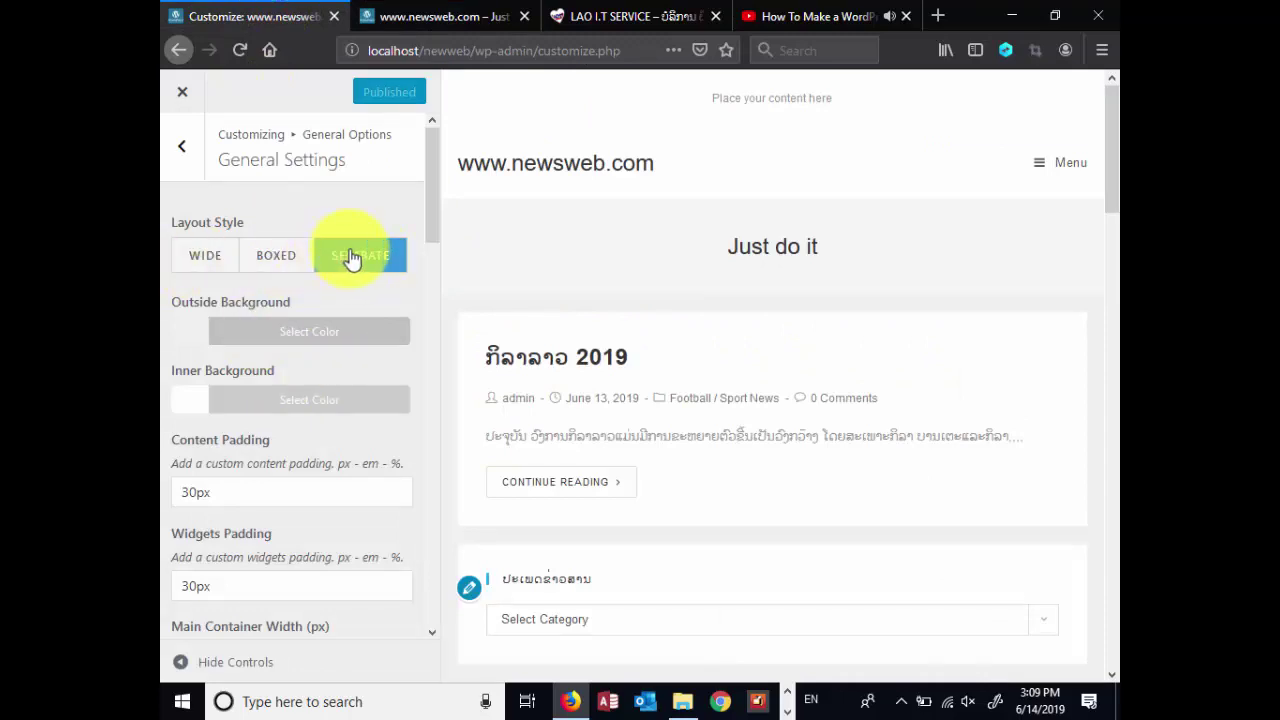
{"action": "left_click", "coordinate": [200, 252]}
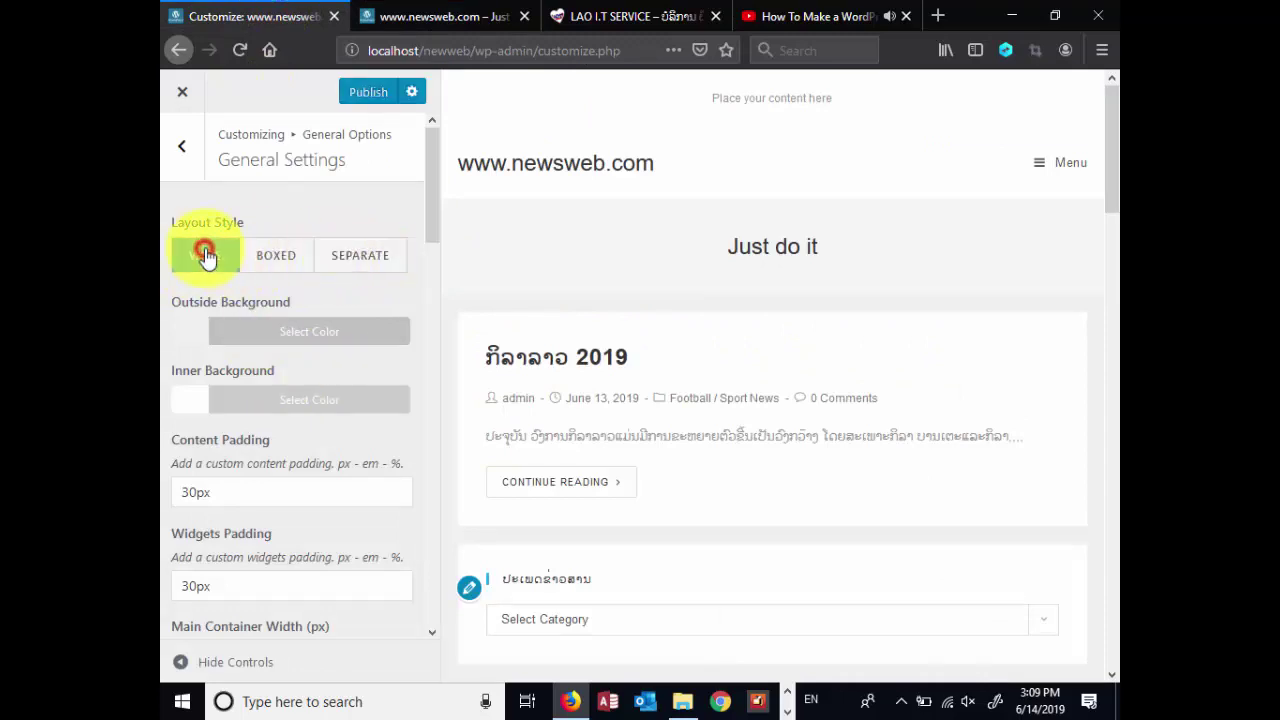
{"action": "left_click", "coordinate": [265, 253]}
{"action": "left_click", "coordinate": [343, 258]}
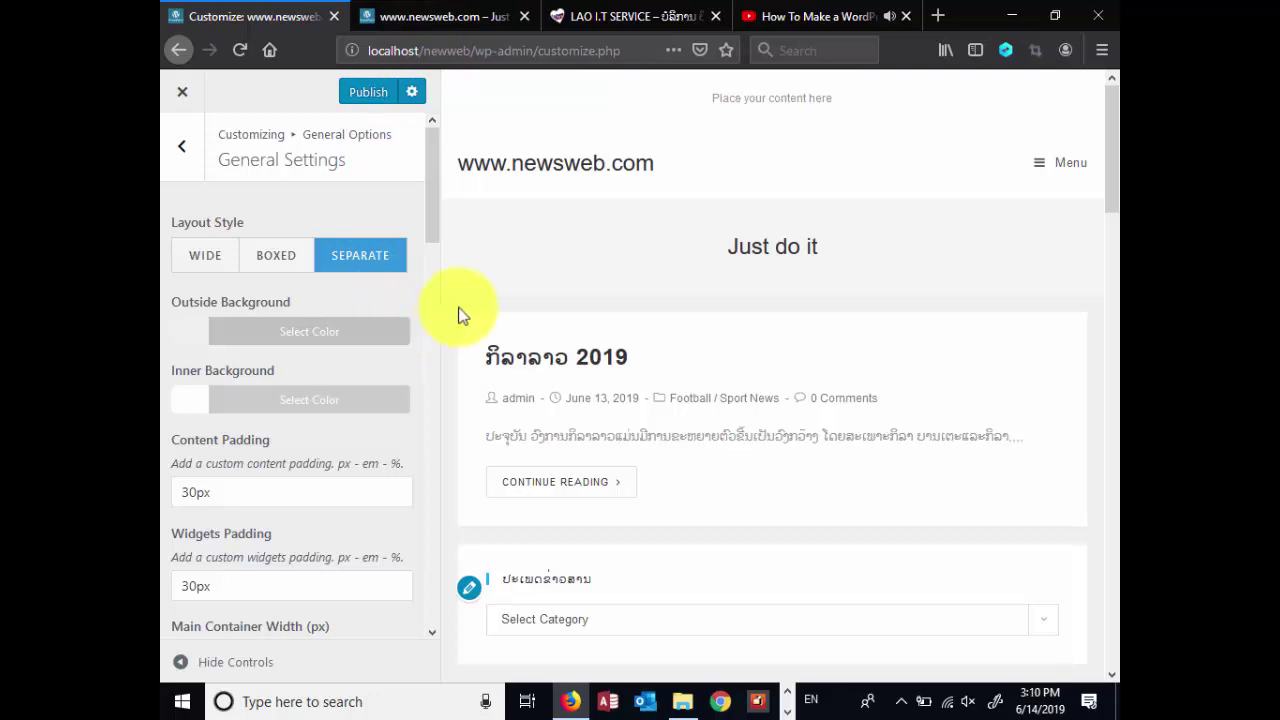
{"action": "left_click", "coordinate": [368, 96]}
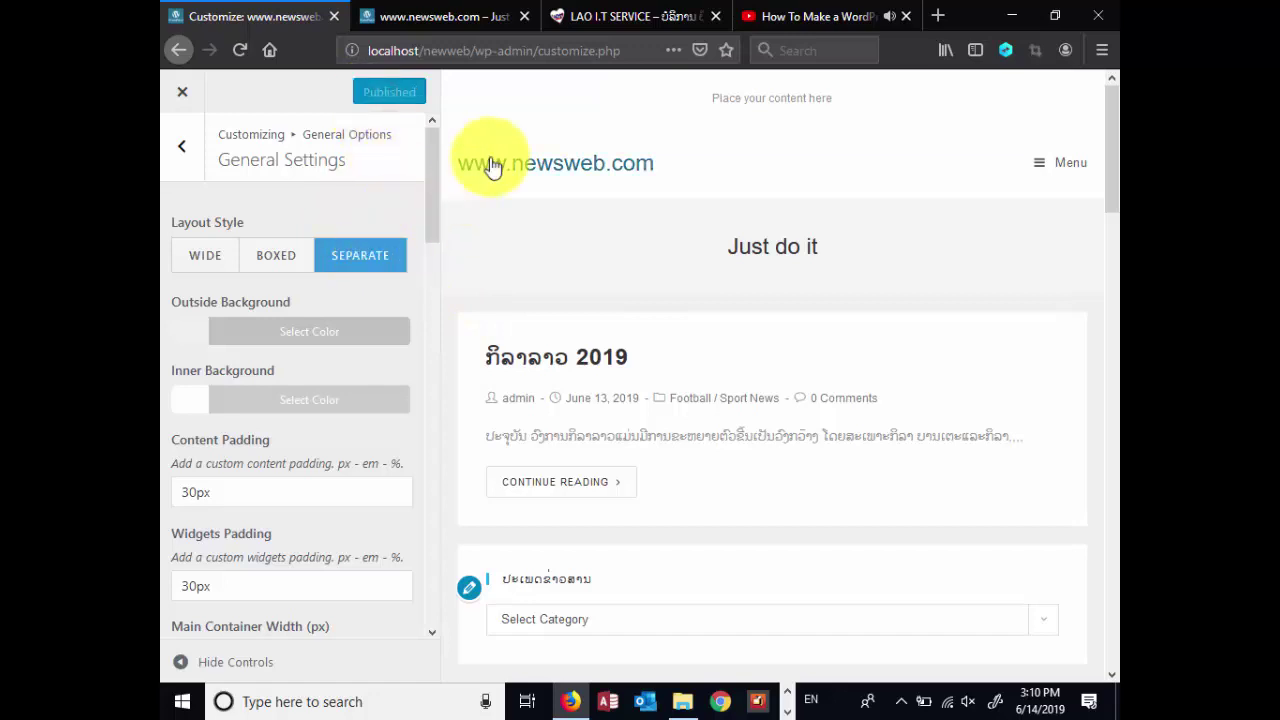
{"action": "left_click", "coordinate": [438, 16]}
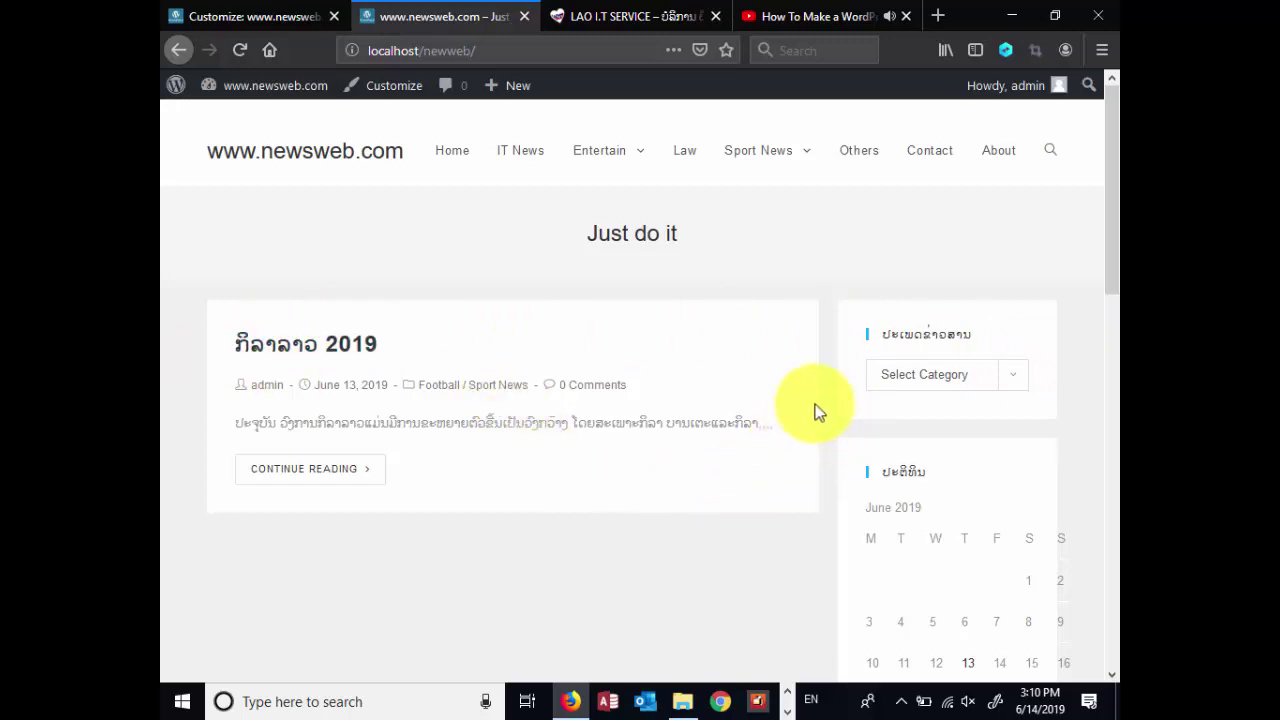
Return to the Customizer, set the widgets padding and content padding to 20px, and publish the change
{"action": "left_click", "coordinate": [251, 17]}
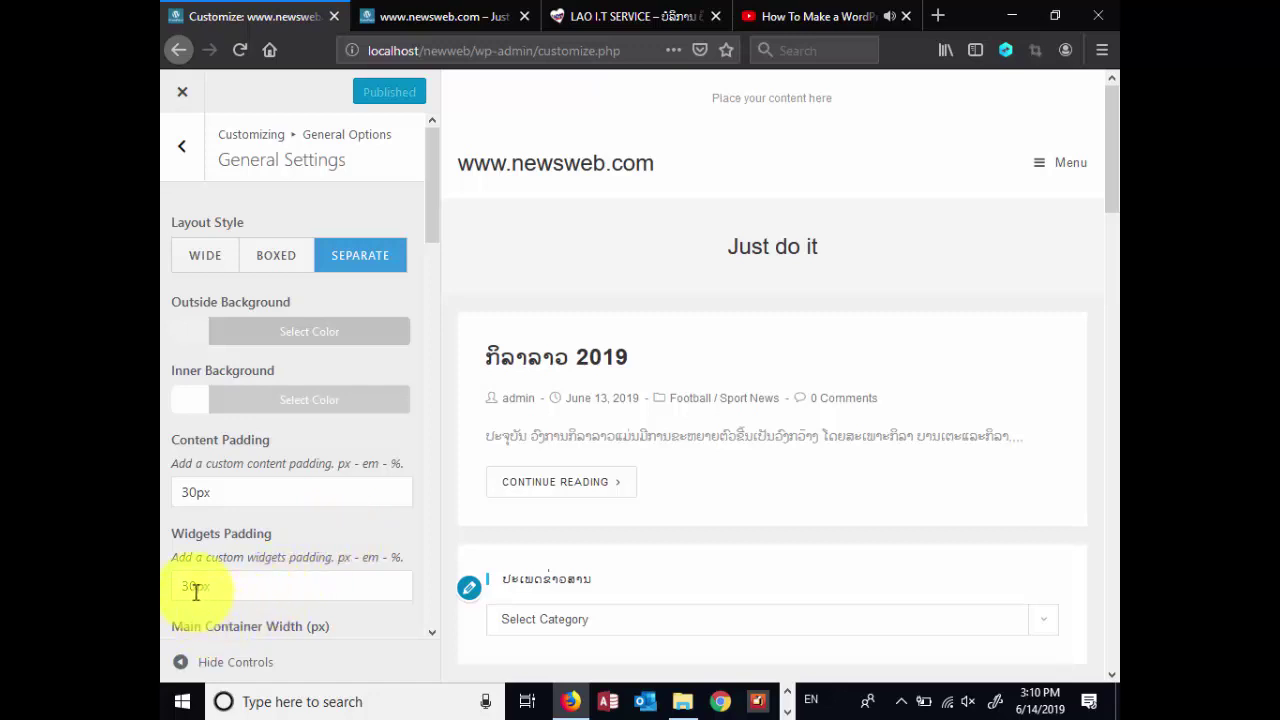
{"action": "type", "text": "20px"}
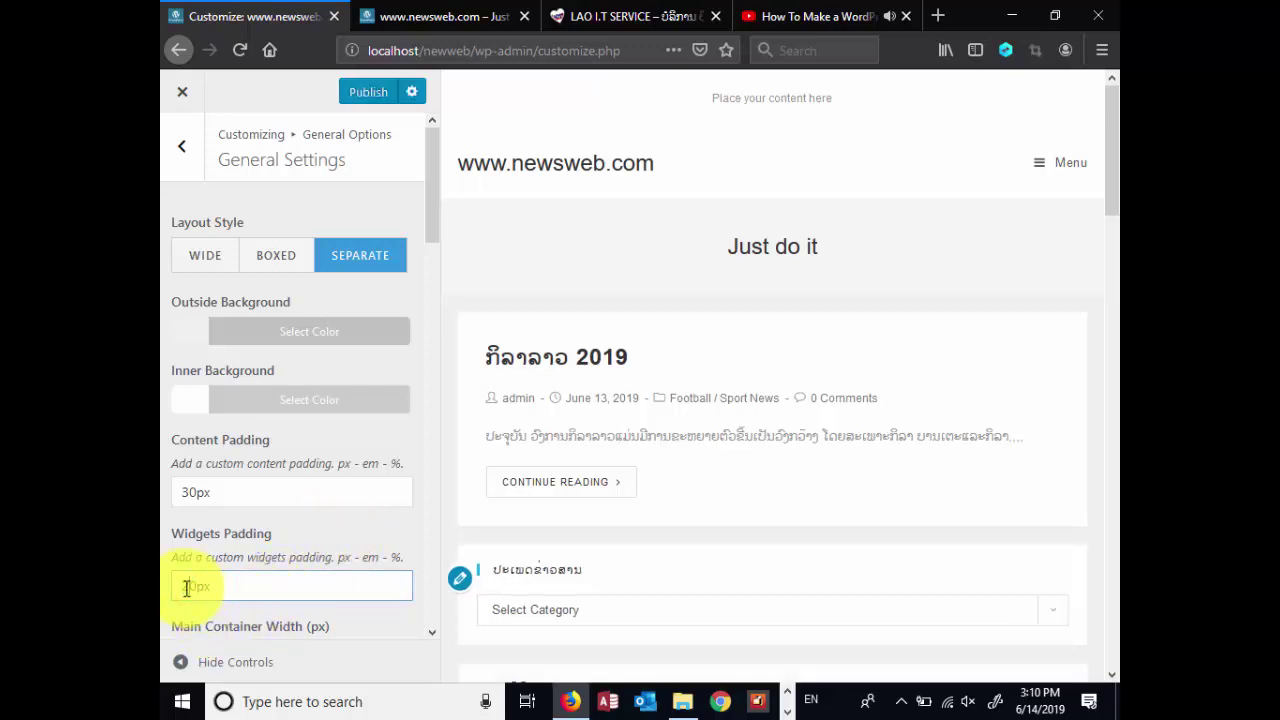
{"action": "left_click", "coordinate": [189, 497]}
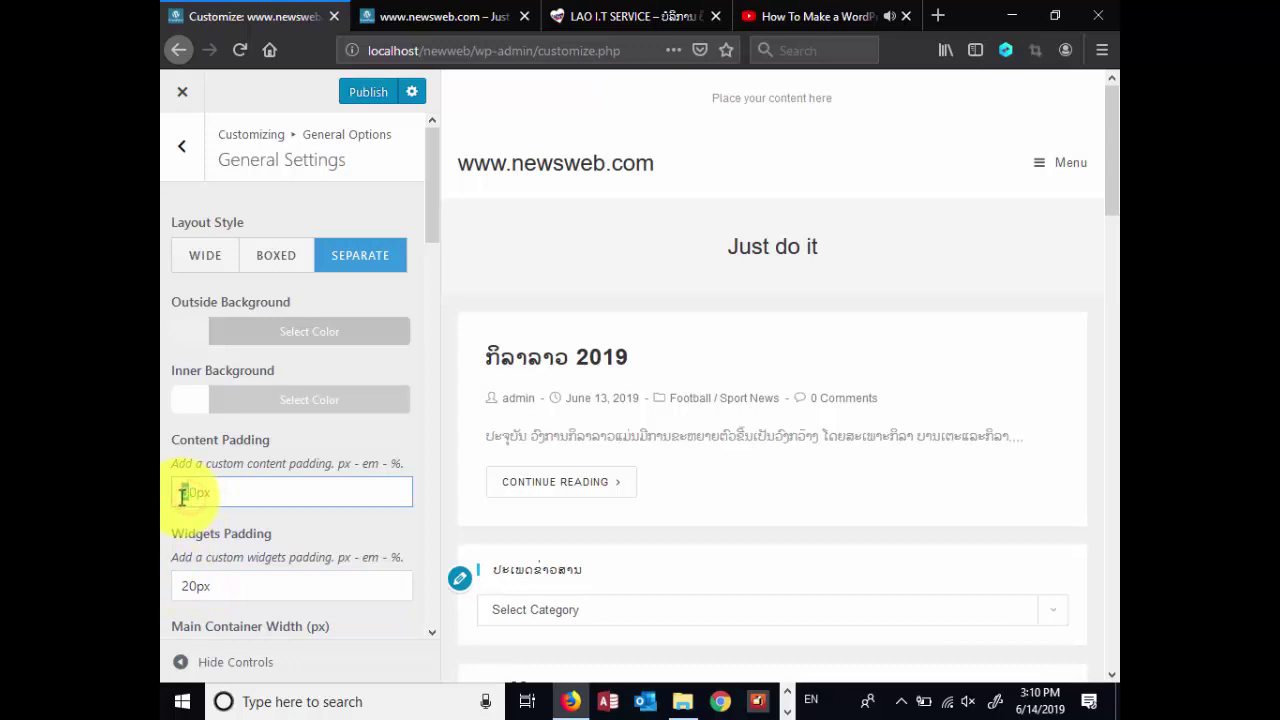
{"action": "type", "text": "20px"}
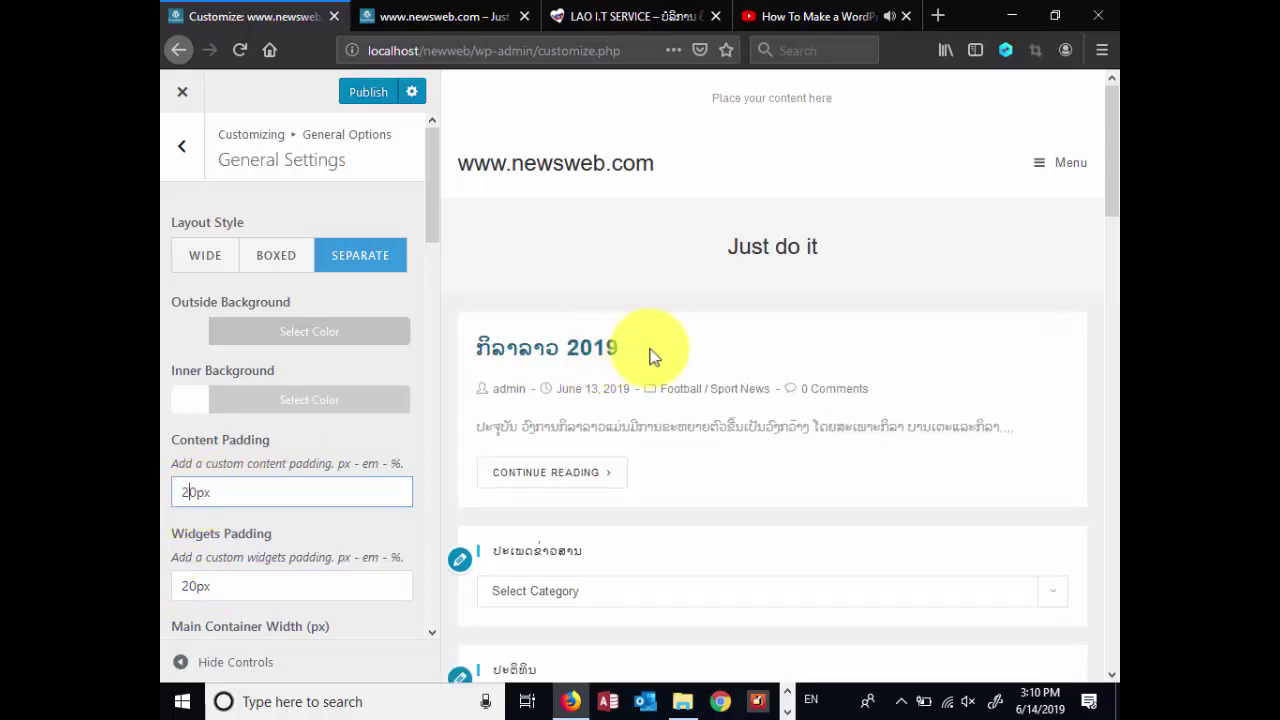
{"action": "scroll", "coordinate": [381, 364], "scroll_direction": "down", "scroll_amount": 2}
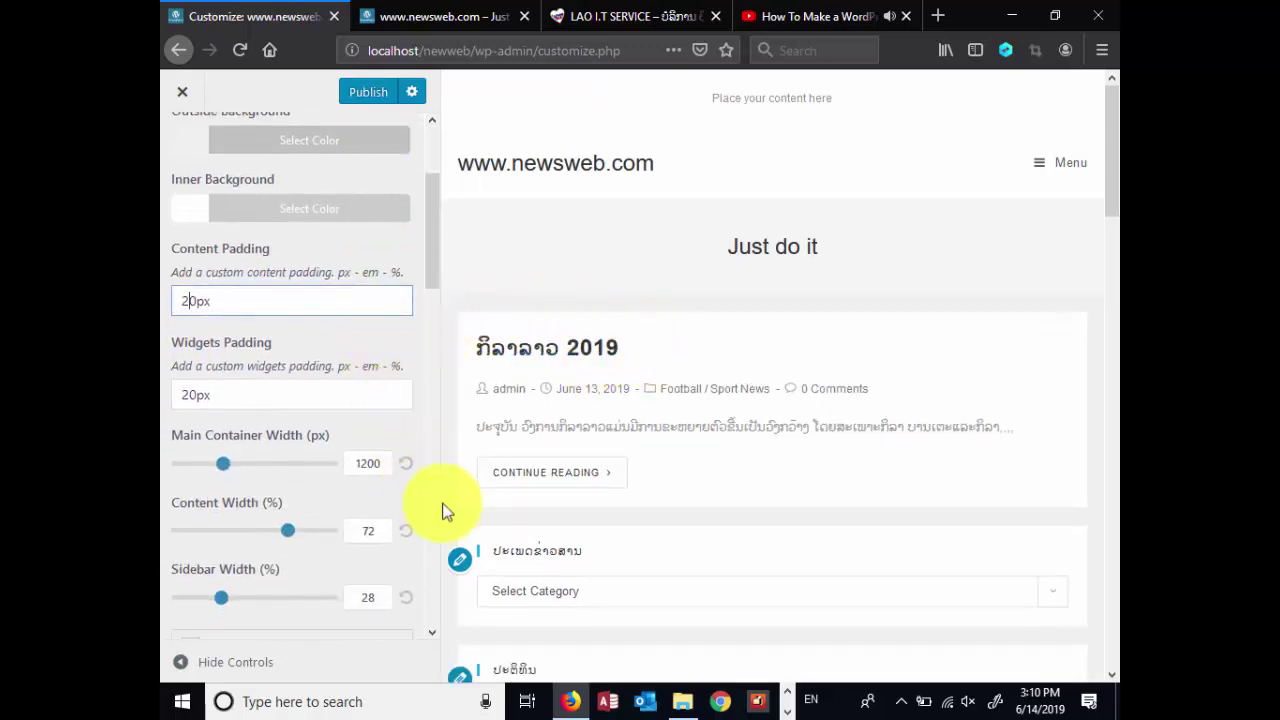
{"action": "left_click", "coordinate": [360, 92]}
{"action": "scroll", "coordinate": [320, 430], "scroll_direction": "down", "scroll_amount": 2}
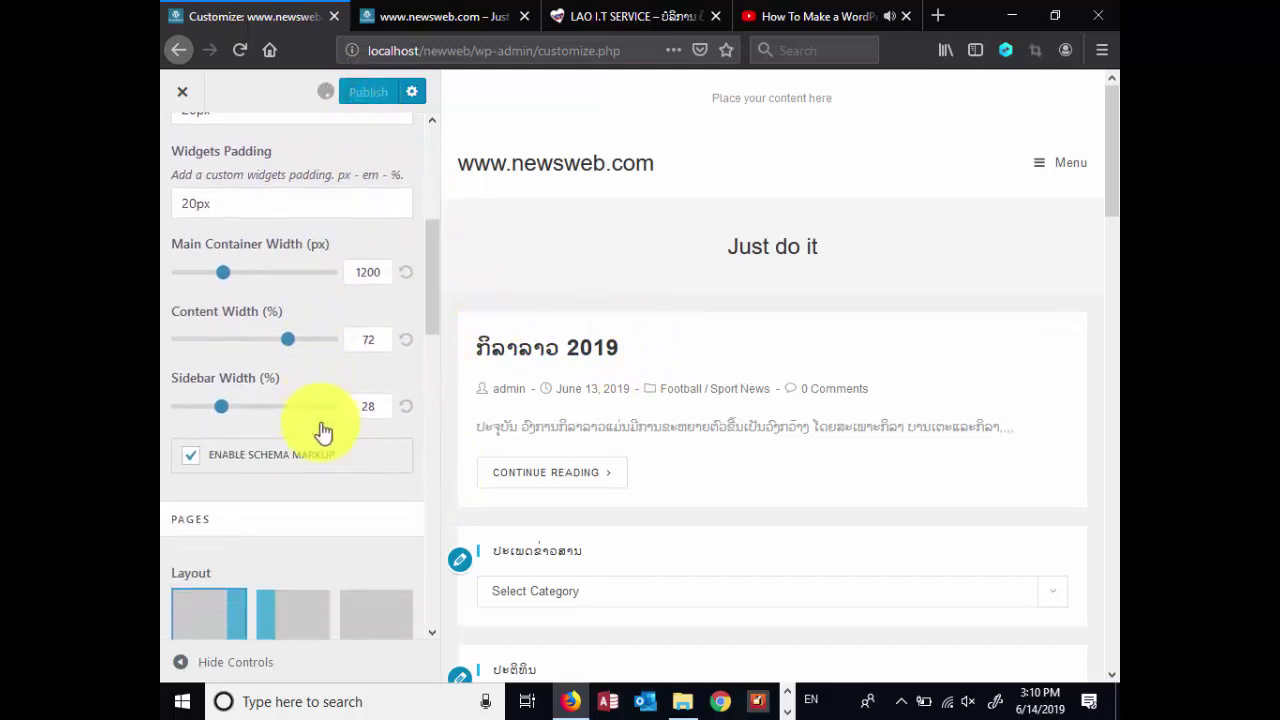
Reload the live site and examine the spacing around the post and the sidebar widgets with the reduced padding
{"action": "left_click", "coordinate": [432, 22]}
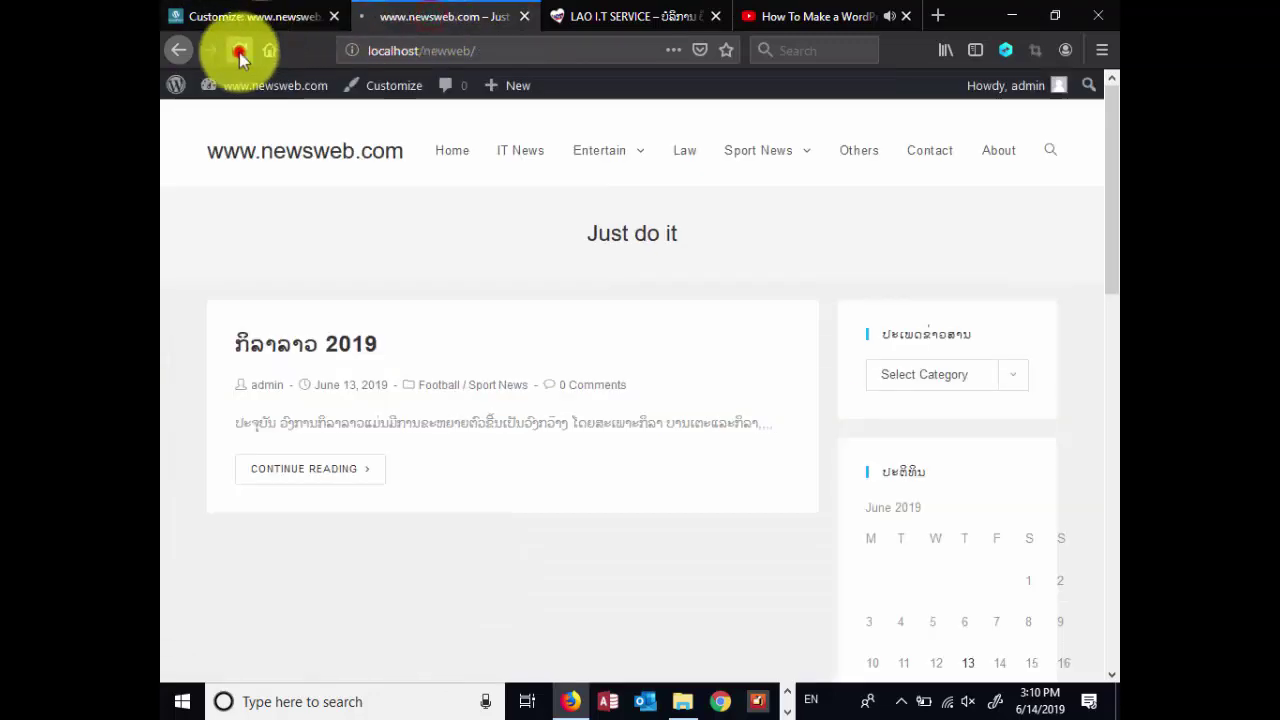
{"action": "left_click", "coordinate": [240, 49]}
{"action": "scroll", "coordinate": [1020, 351], "scroll_direction": "down", "scroll_amount": 3}
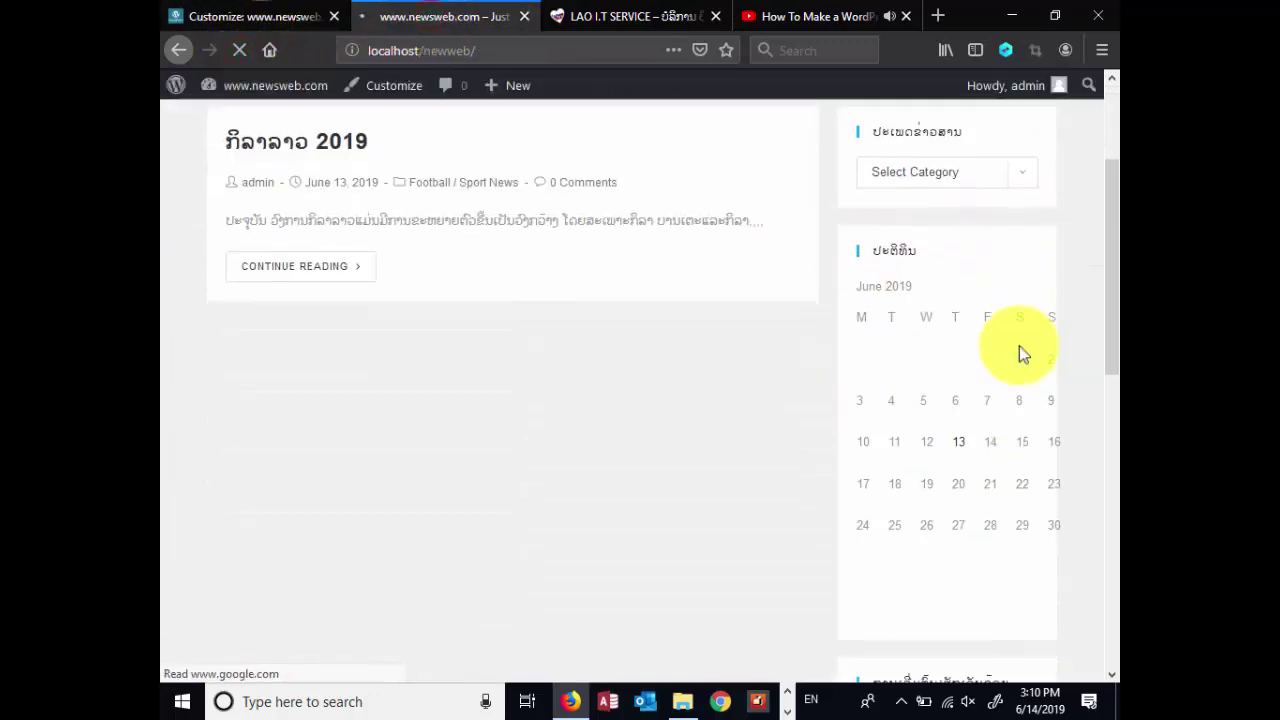
{"action": "scroll", "coordinate": [1022, 318], "scroll_direction": "up", "scroll_amount": 2}
{"action": "scroll", "coordinate": [1022, 318], "scroll_direction": "up", "scroll_amount": 1}
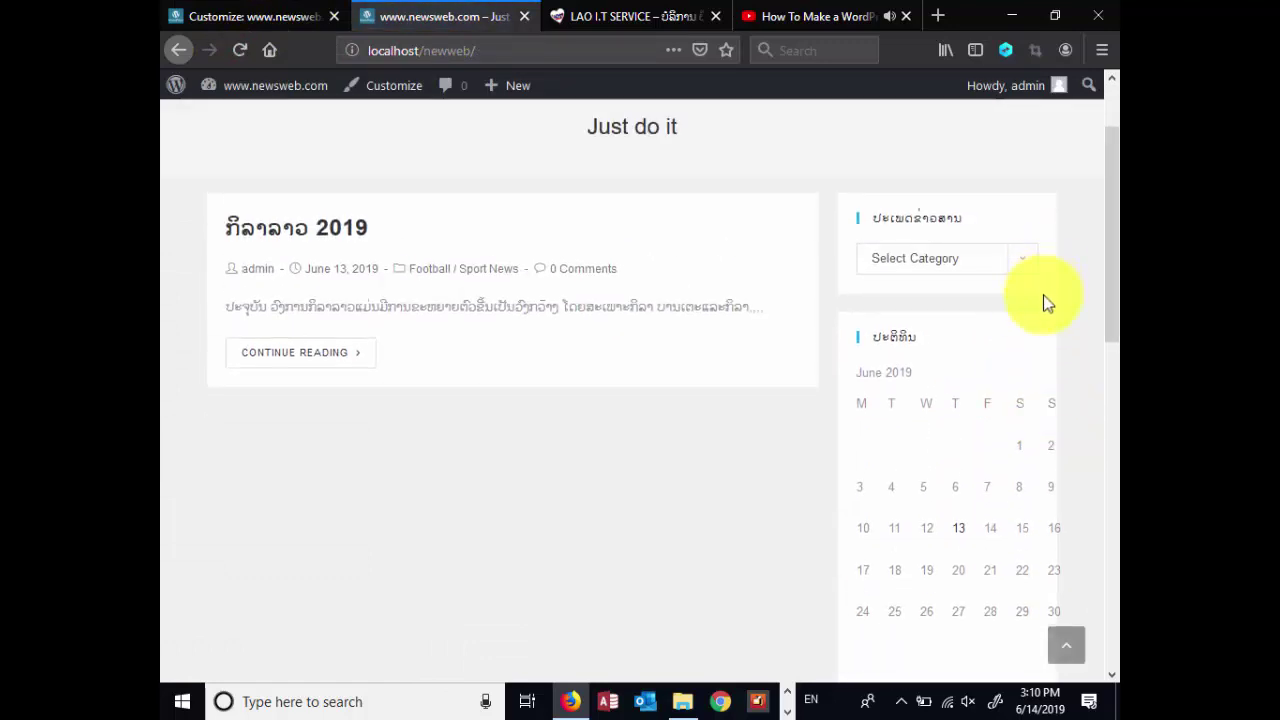
{"action": "scroll", "coordinate": [1075, 495], "scroll_direction": "down", "scroll_amount": 2}
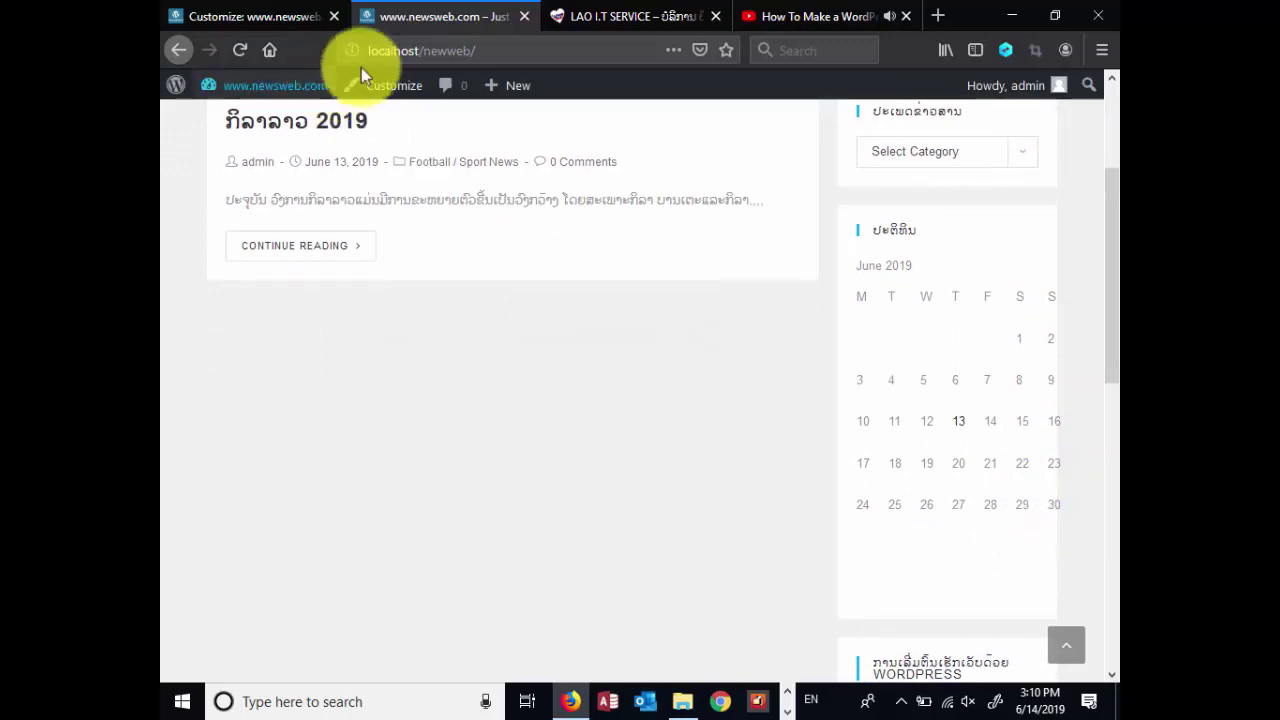
{"action": "left_click", "coordinate": [425, 22]}
In the Customizer, set the widgets padding and content padding to 30px and publish
{"action": "left_click", "coordinate": [281, 25]}
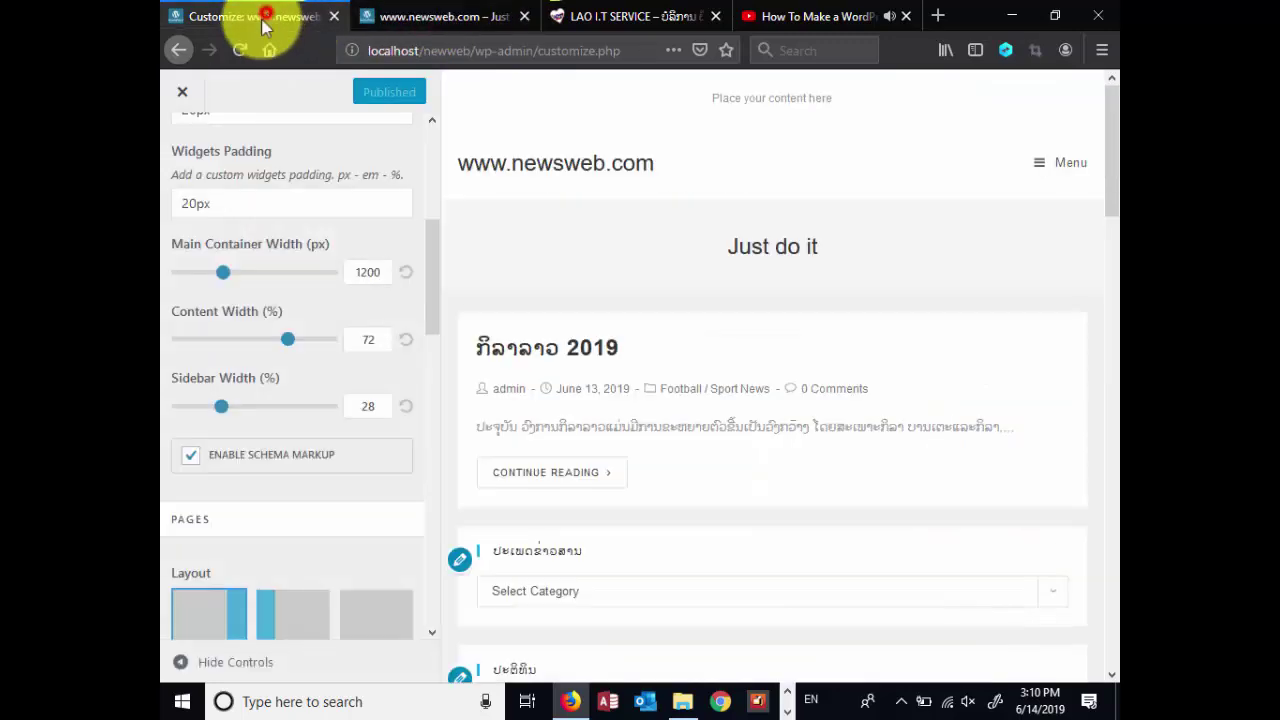
{"action": "scroll", "coordinate": [389, 350], "scroll_direction": "up", "scroll_amount": 3}
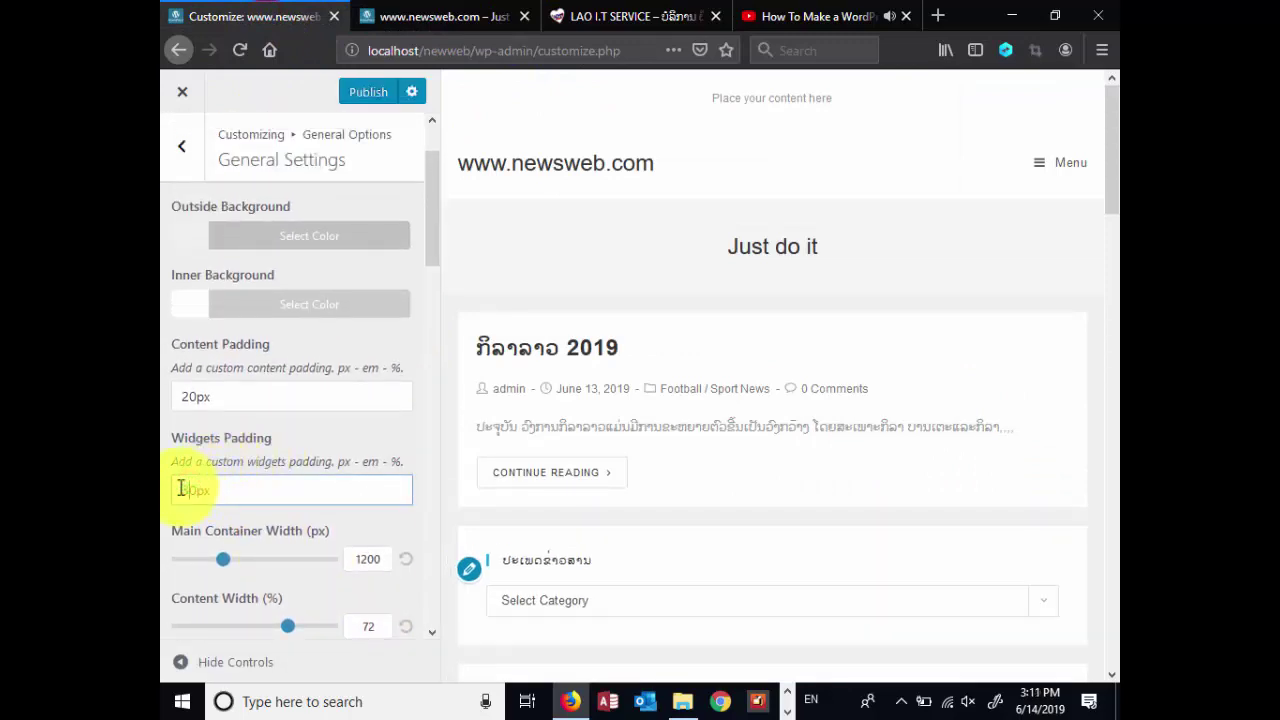
{"action": "left_click", "coordinate": [188, 398]}
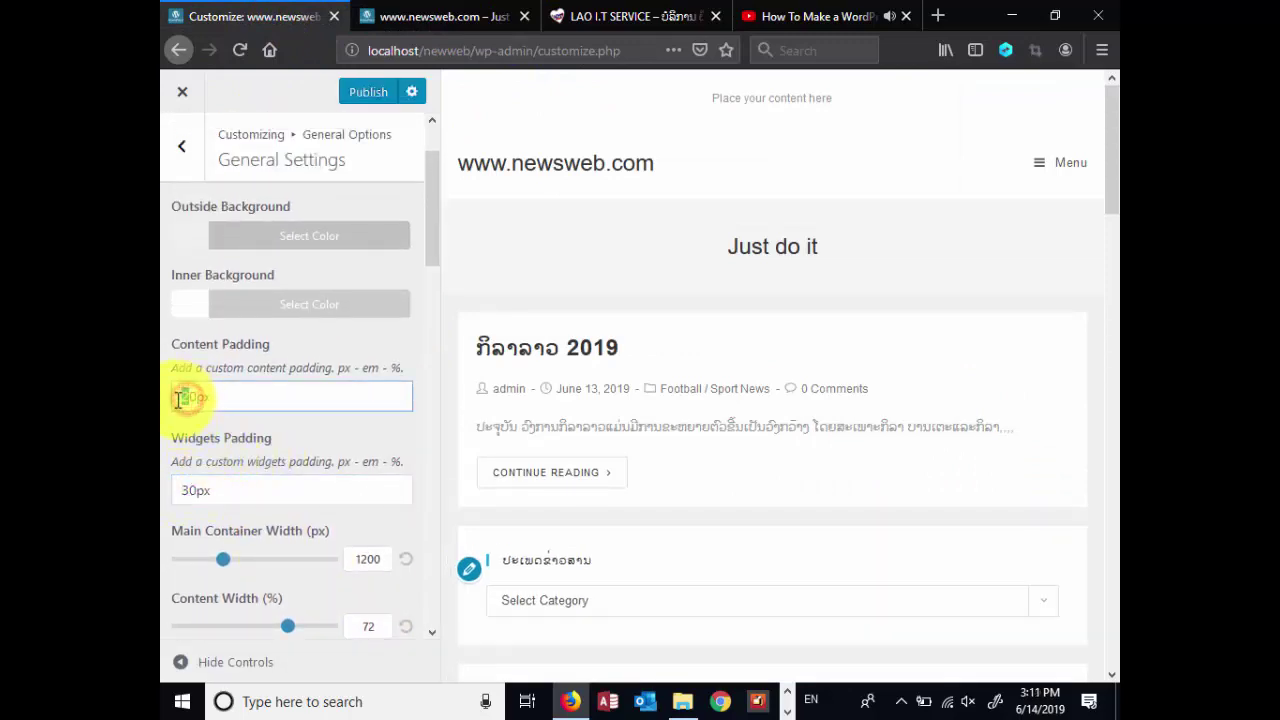
{"action": "type", "text": "30"}
{"action": "left_click", "coordinate": [366, 91]}
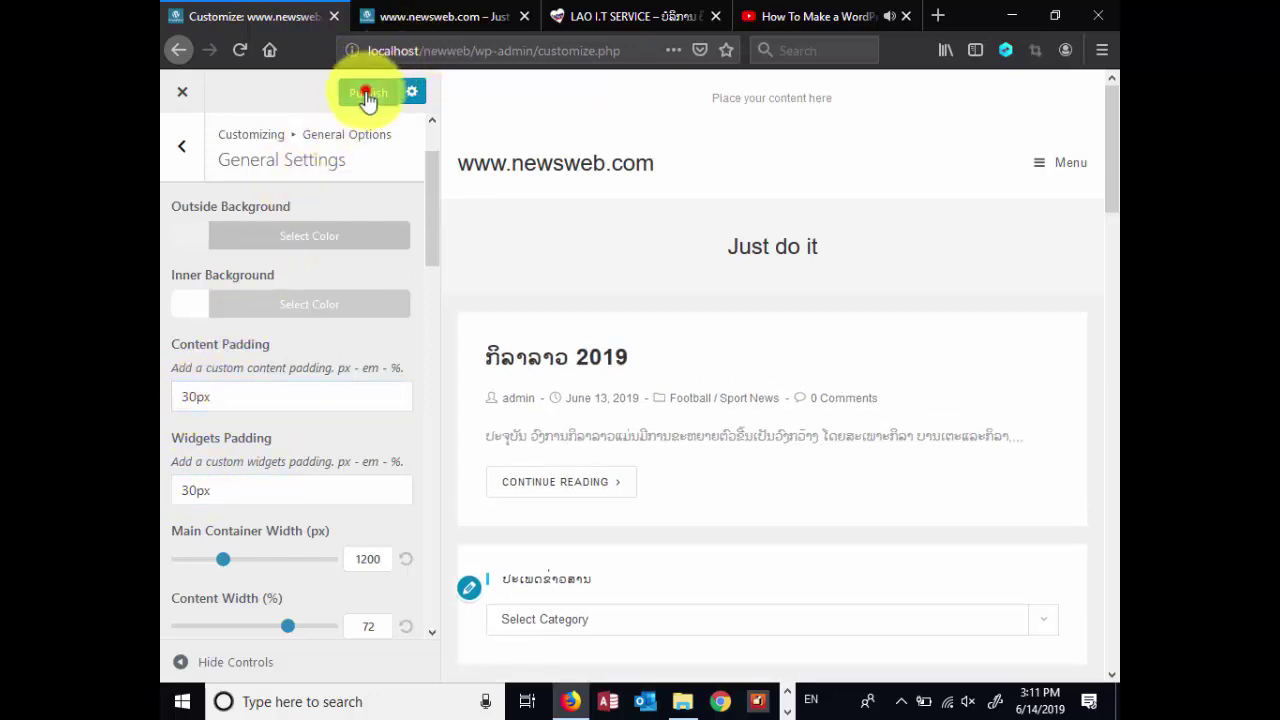
Reload the live site and check the post and sidebar spacing with the 30px padding
{"action": "left_click", "coordinate": [392, 16]}
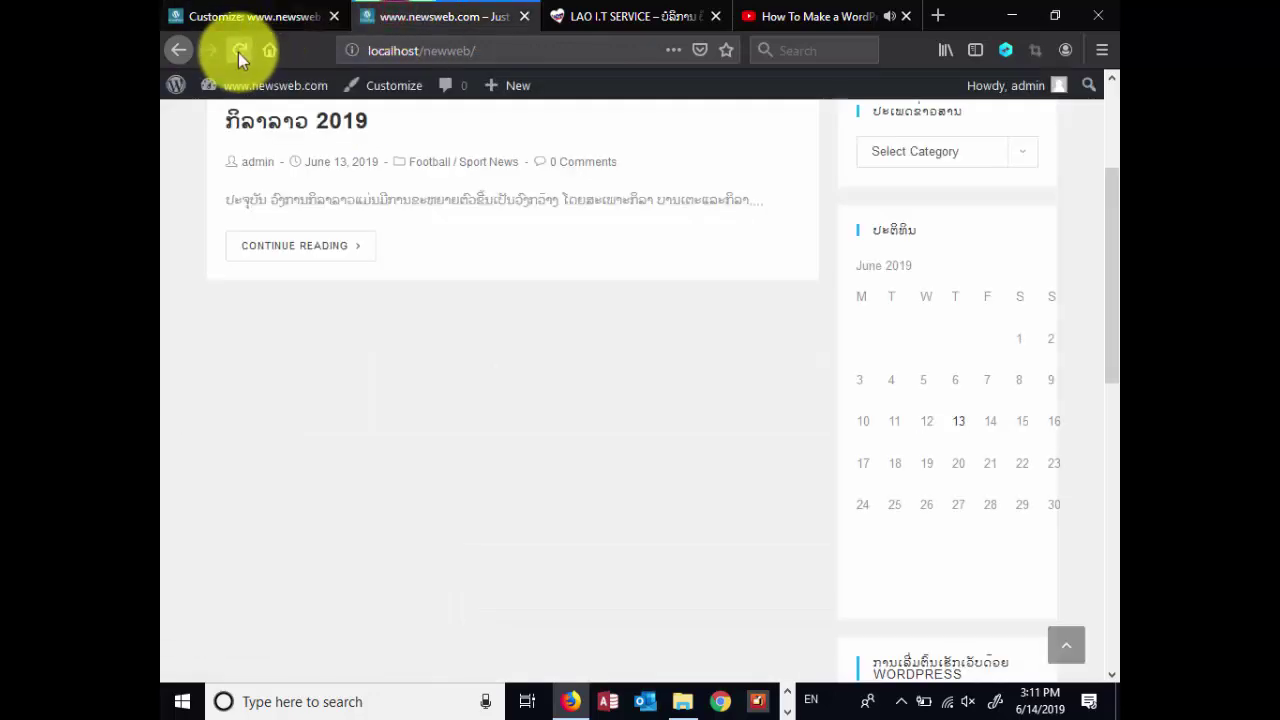
{"action": "left_click", "coordinate": [240, 50]}
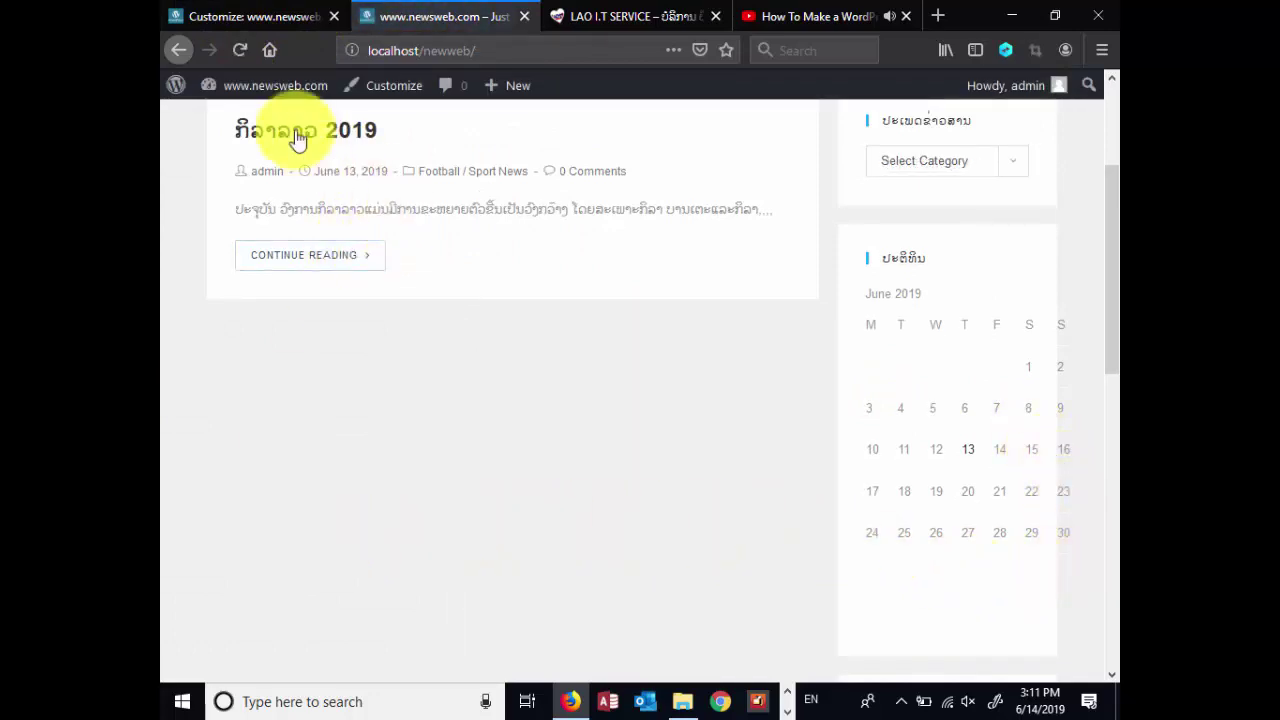
{"action": "left_click", "coordinate": [240, 50]}
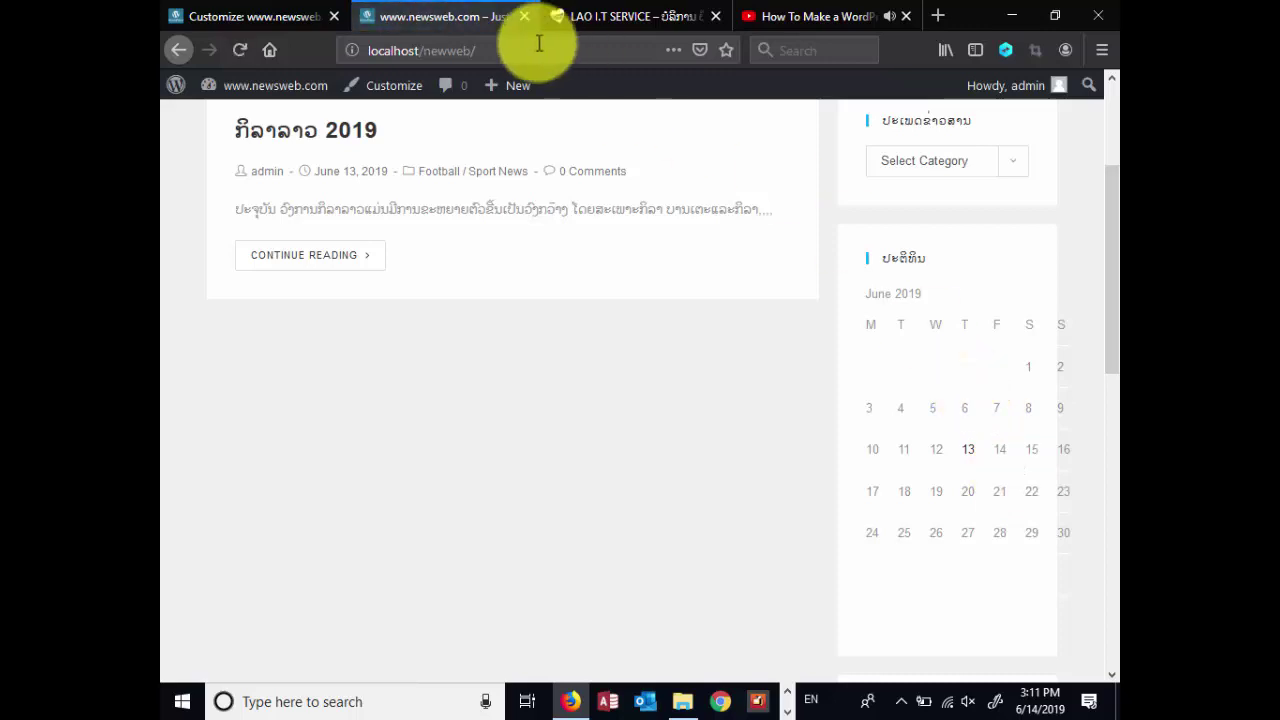
Return to the Customizer and review the general settings from the layout style down to the Pages layout options
{"action": "left_click", "coordinate": [230, 15]}
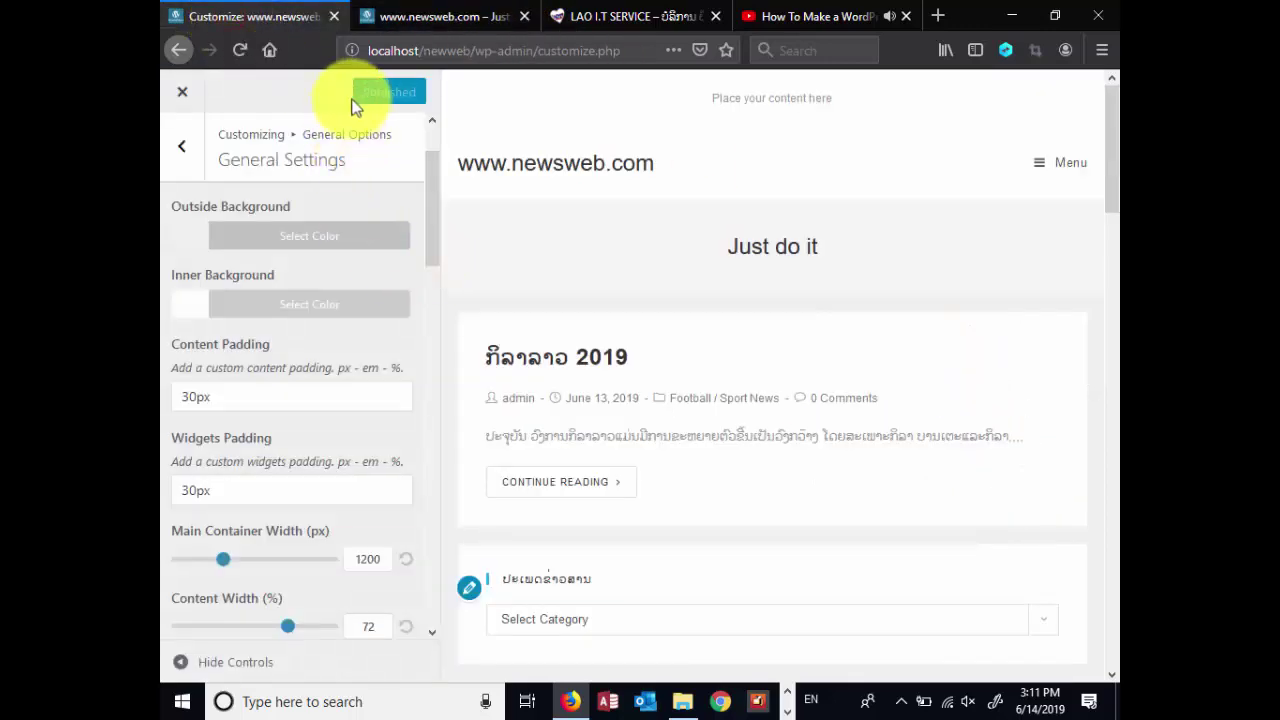
{"action": "scroll", "coordinate": [326, 450], "scroll_direction": "down", "scroll_amount": 1}
{"action": "scroll", "coordinate": [326, 450], "scroll_direction": "down", "scroll_amount": 1}
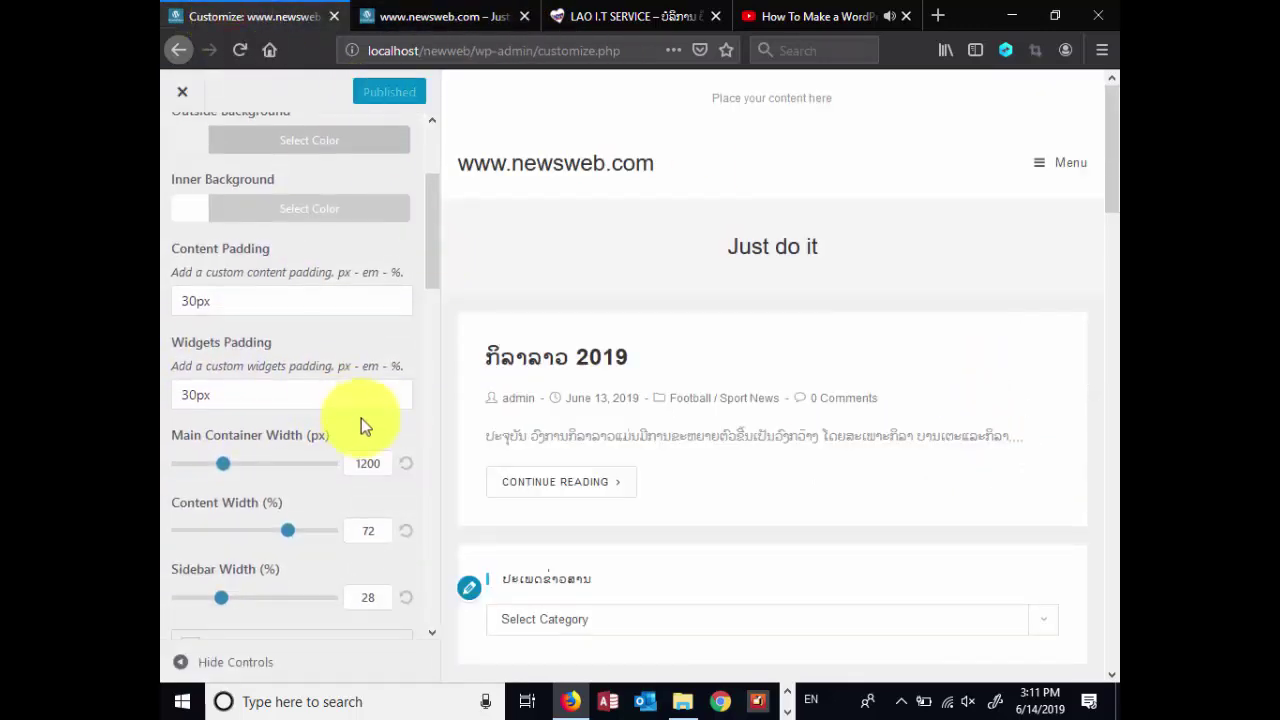
{"action": "scroll", "coordinate": [389, 357], "scroll_direction": "up", "scroll_amount": 3}
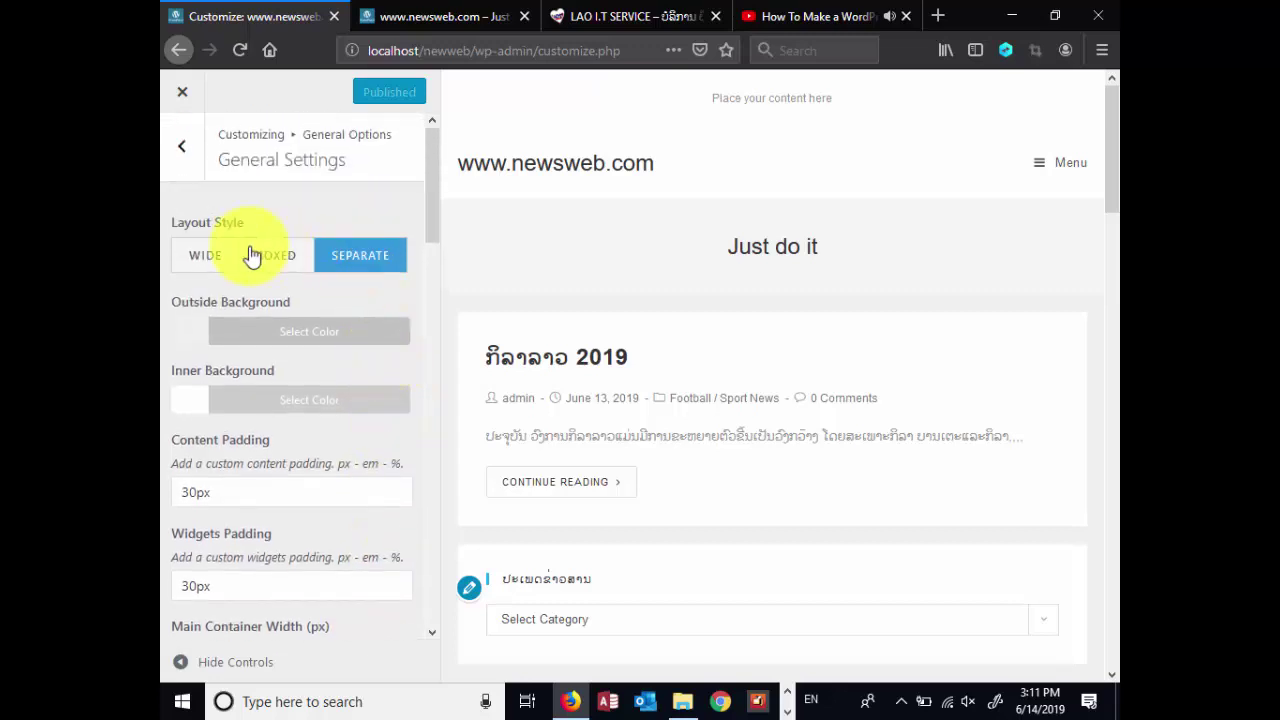
{"action": "scroll", "coordinate": [346, 281], "scroll_direction": "down", "scroll_amount": 10}
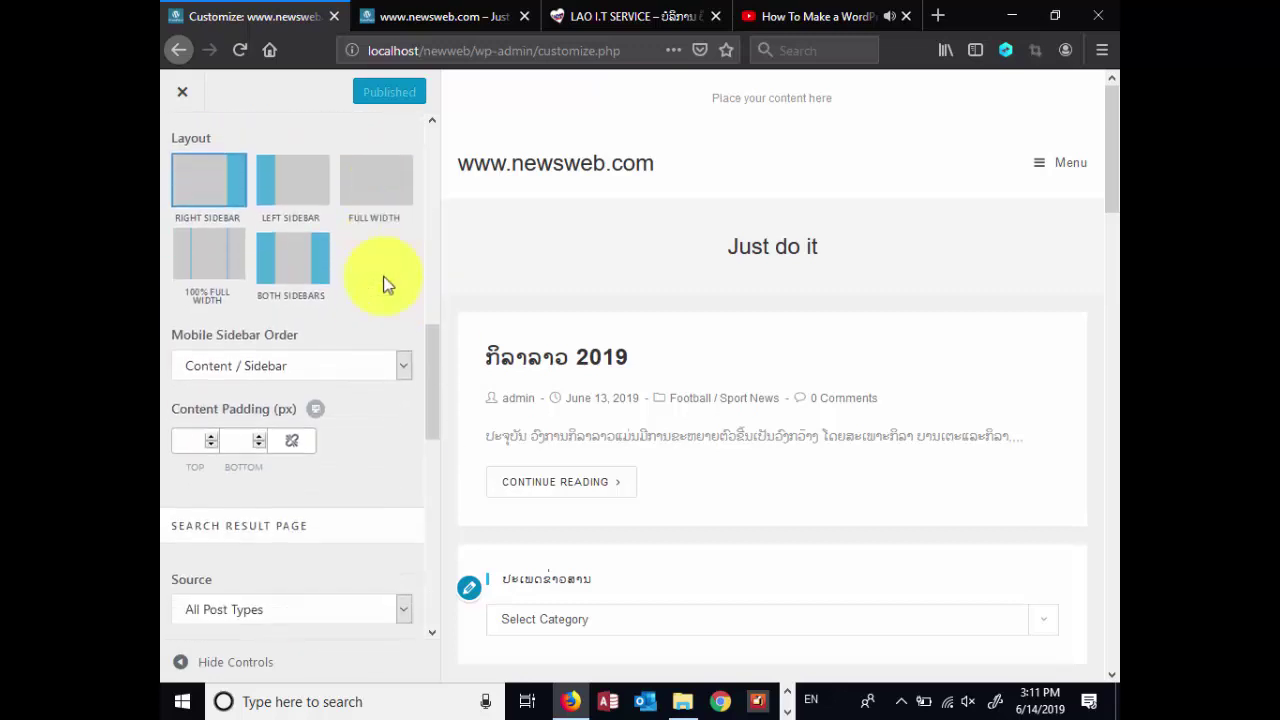
{"action": "scroll", "coordinate": [388, 280], "scroll_direction": "up", "scroll_amount": 3}
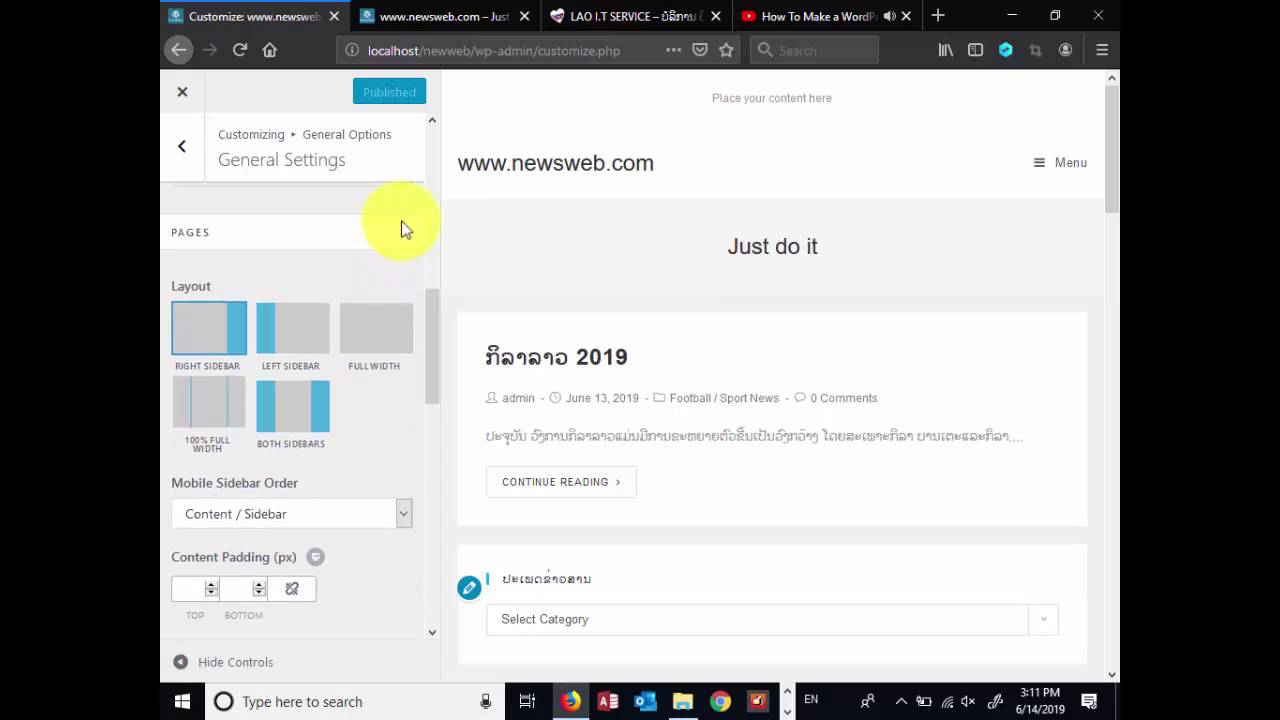
{"action": "mouse_move", "coordinate": [432, 313]}
{"action": "left_mouse_down"}
{"action": "mouse_move", "coordinate": [429, 277]}
{"action": "mouse_move", "coordinate": [423, 314]}
{"action": "left_mouse_up"}
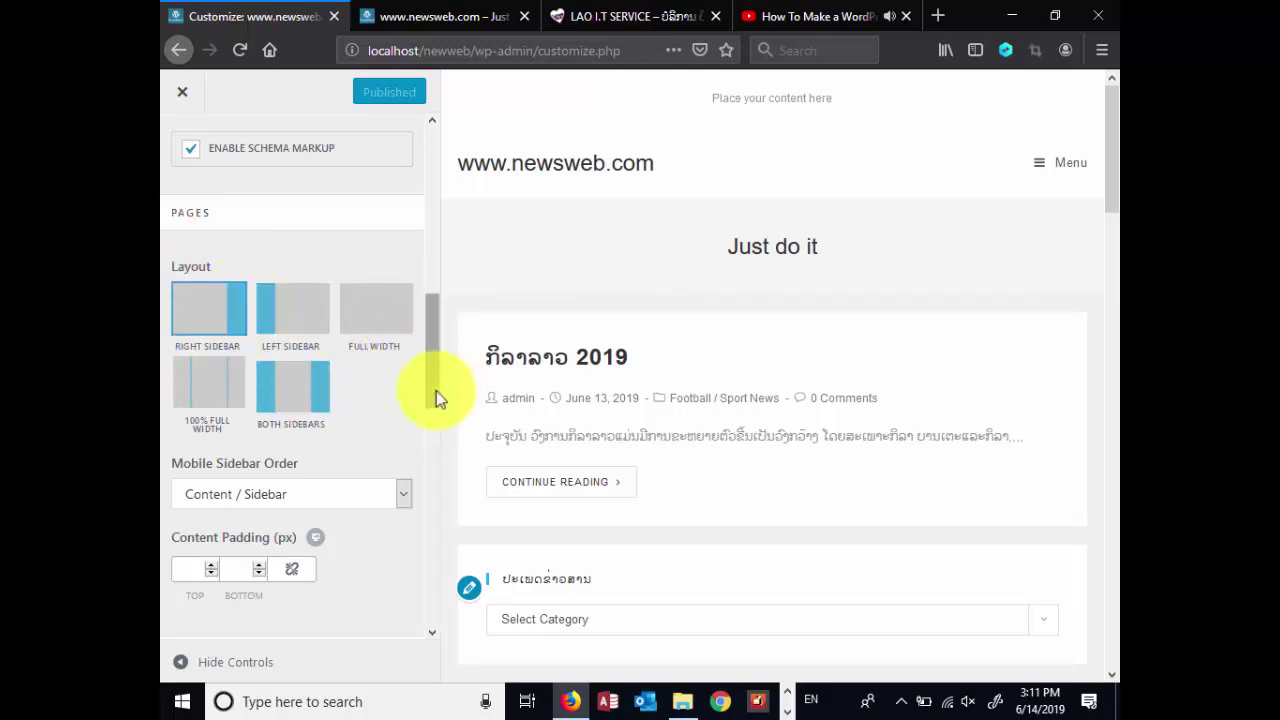
Check the sidebar's side on the live site, set the Pages layout to Left Sidebar in the Customizer, and publish
{"action": "left_click", "coordinate": [455, 15]}
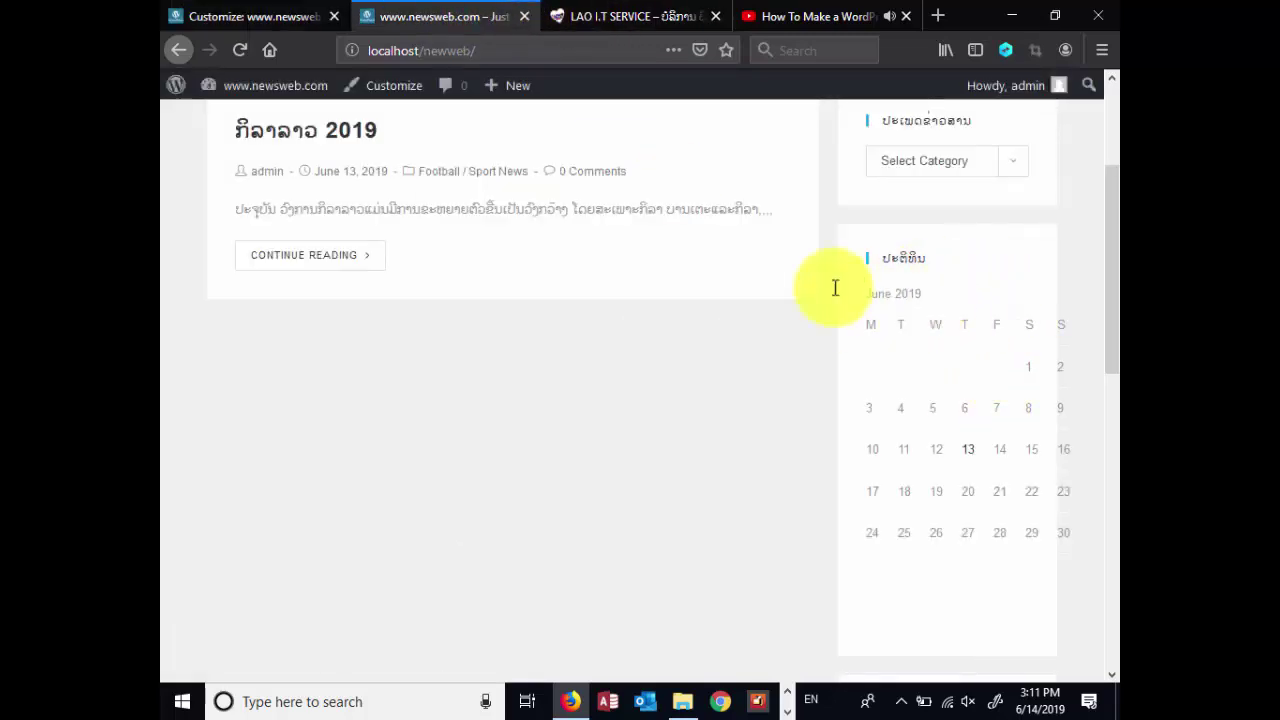
{"action": "left_click", "coordinate": [266, 15]}
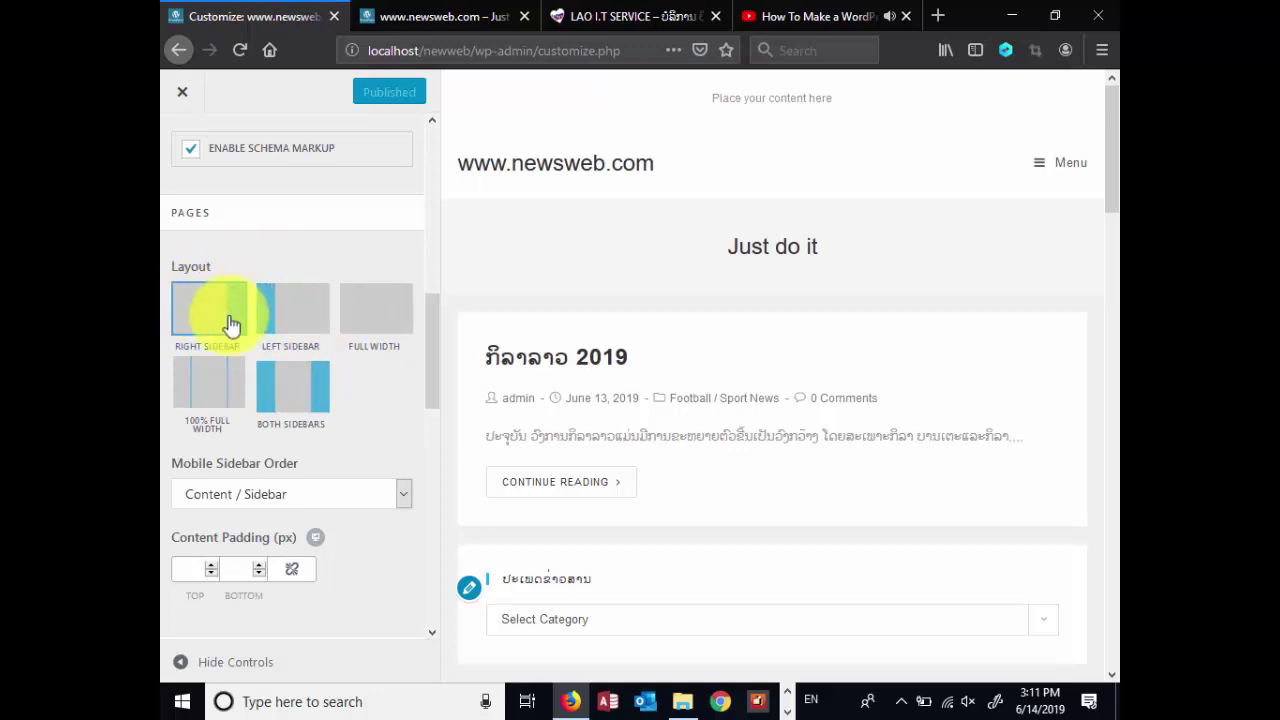
{"action": "left_click", "coordinate": [295, 315]}
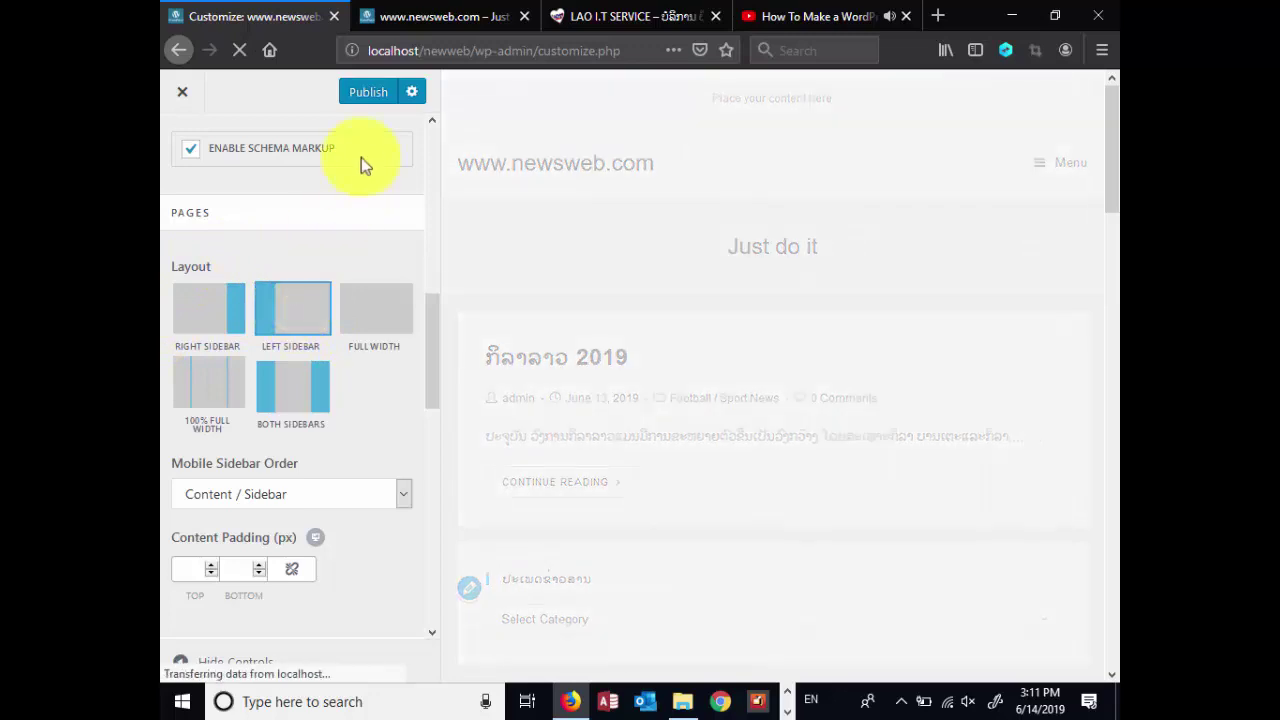
Reload the live site's home page and check which side the sidebar is on
{"action": "left_click", "coordinate": [425, 22]}
{"action": "left_click", "coordinate": [240, 50]}
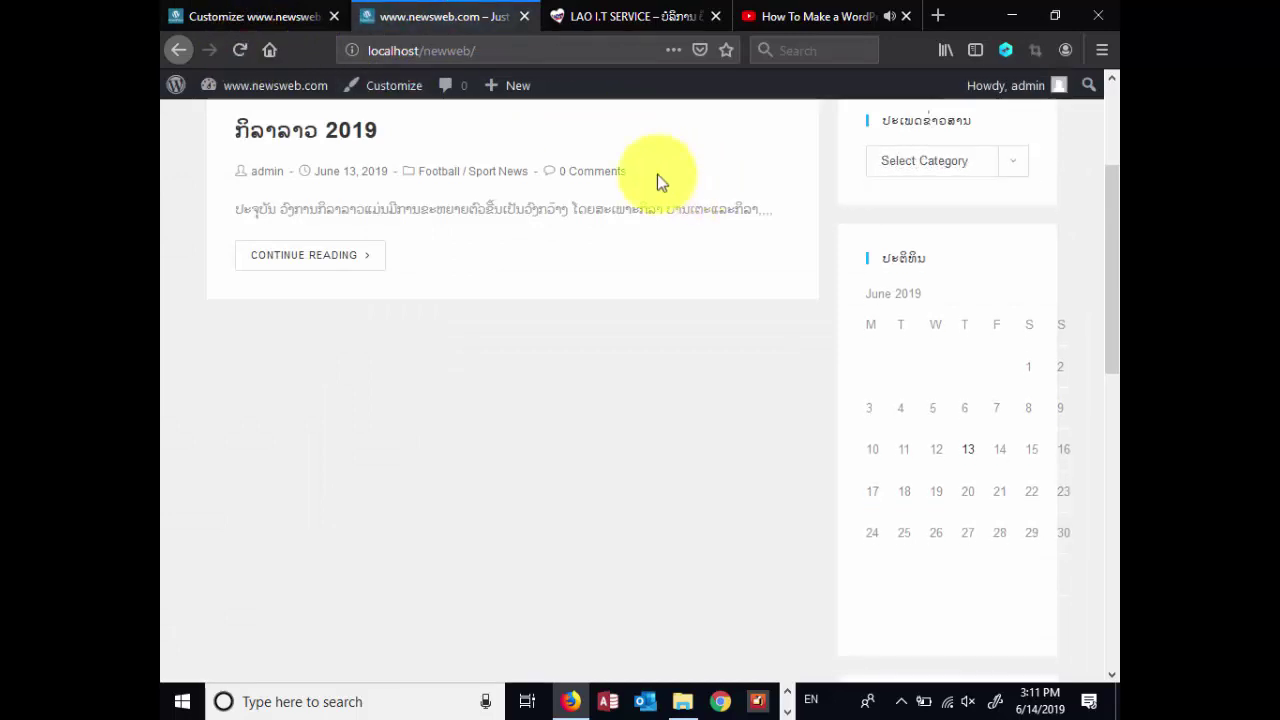
{"action": "left_click", "coordinate": [242, 50]}
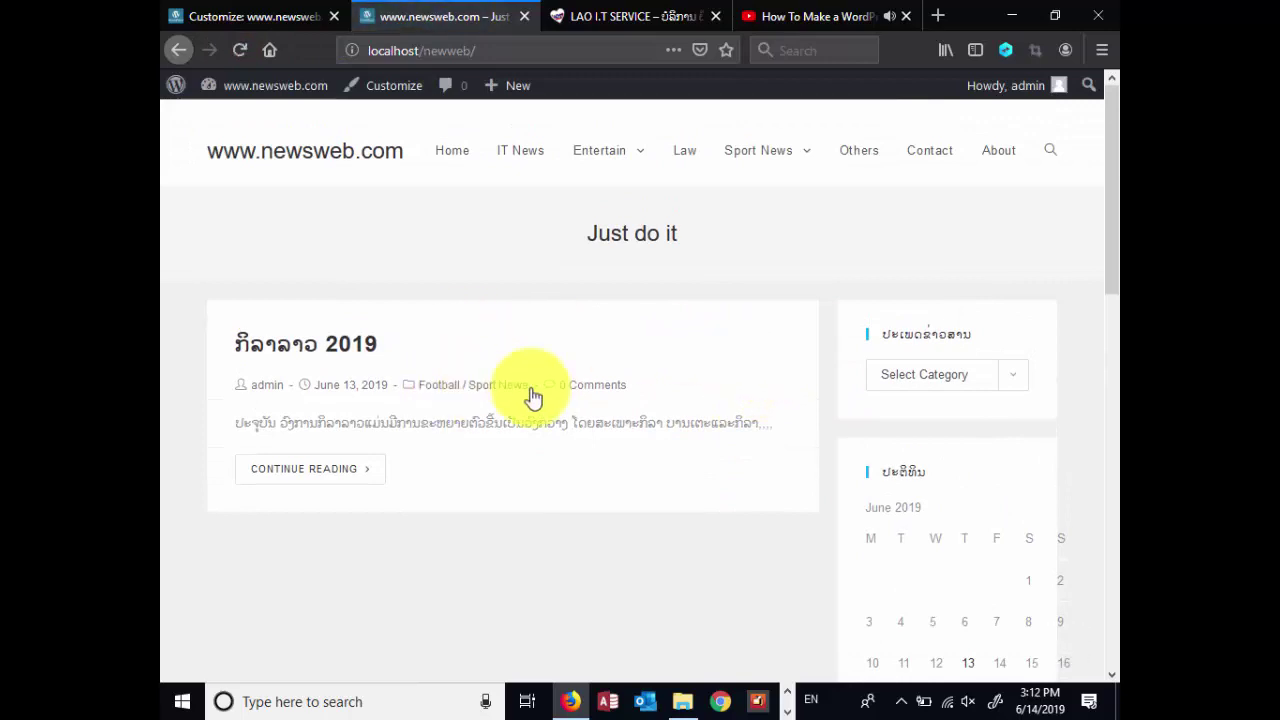
{"action": "left_click", "coordinate": [455, 152]}
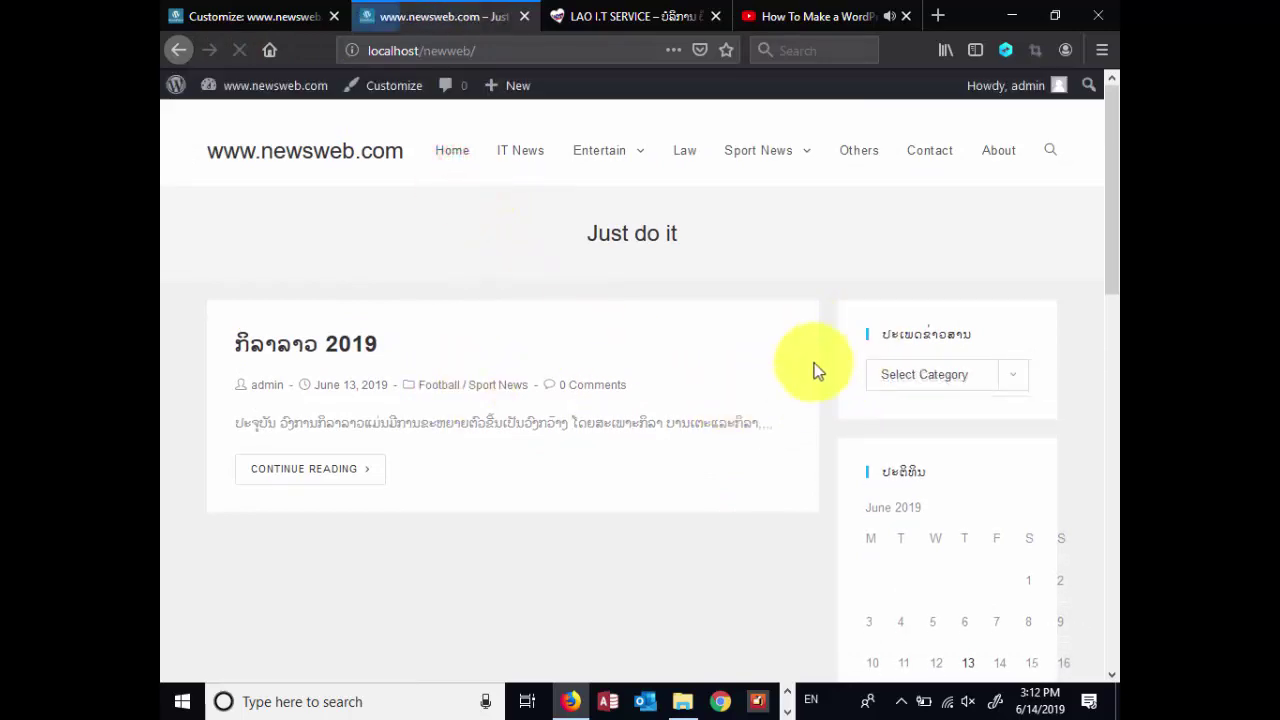
{"action": "left_click", "coordinate": [456, 155]}
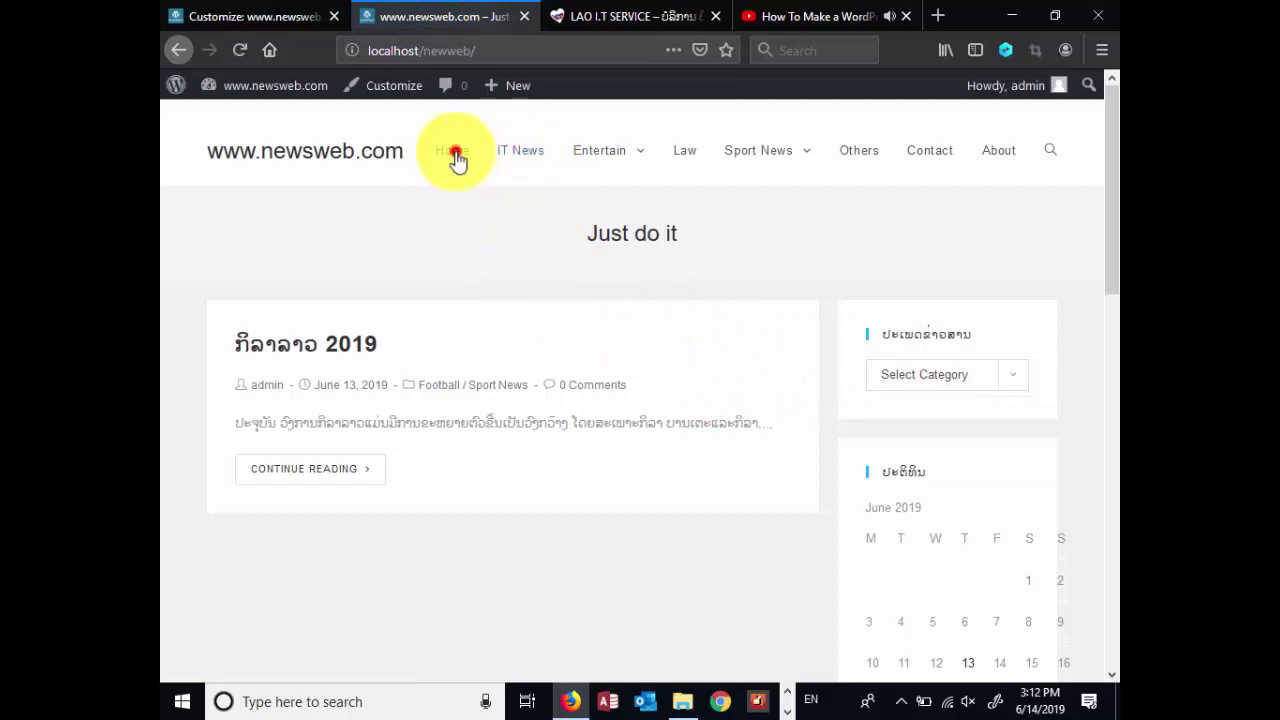
Examine the sidebar position on the live Contact and About pages and compare it with the Customizer's Pages layout
{"action": "left_click", "coordinate": [518, 155]}
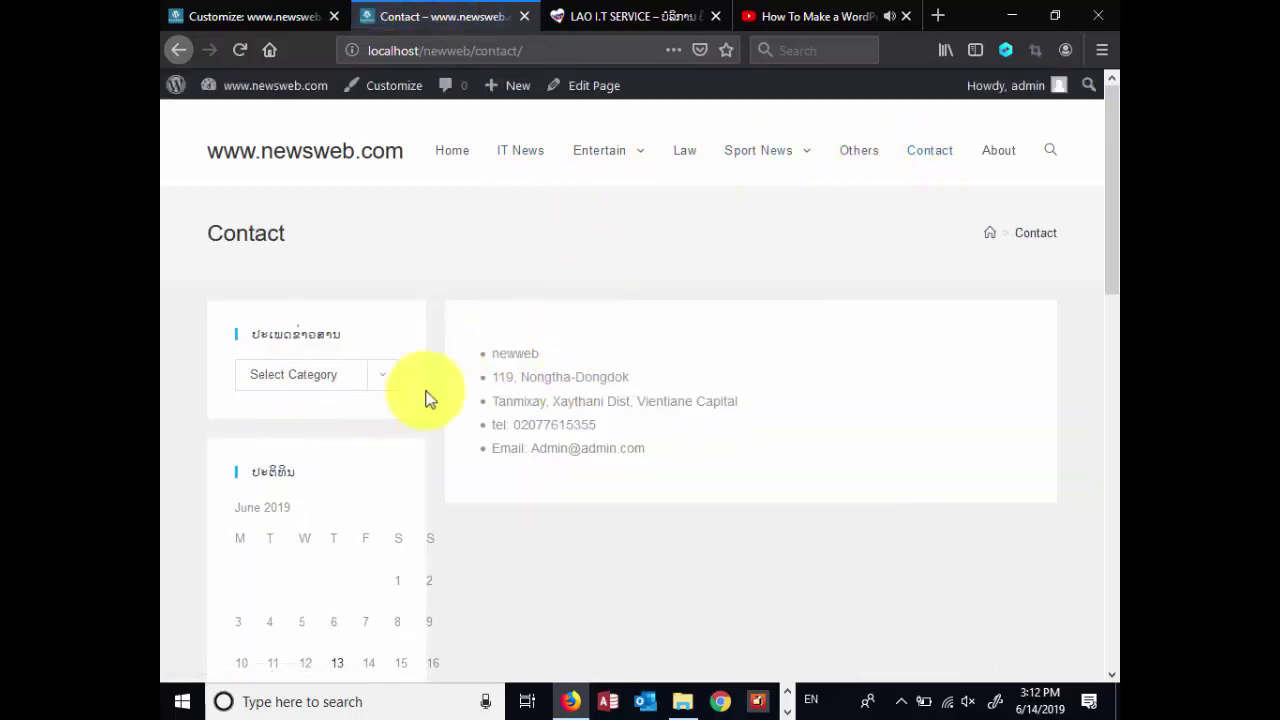
{"action": "scroll", "coordinate": [463, 378], "scroll_direction": "down", "scroll_amount": 5}
{"action": "scroll", "coordinate": [463, 371], "scroll_direction": "up", "scroll_amount": 6}
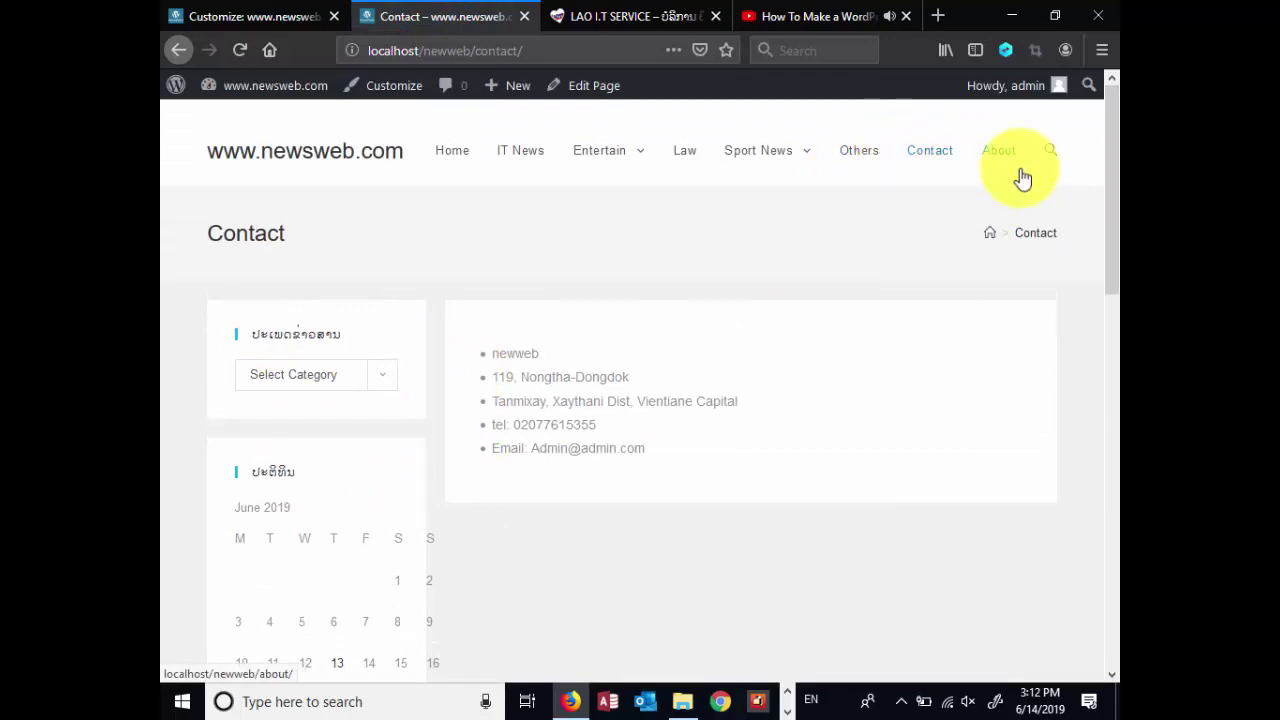
{"action": "left_click", "coordinate": [999, 150]}
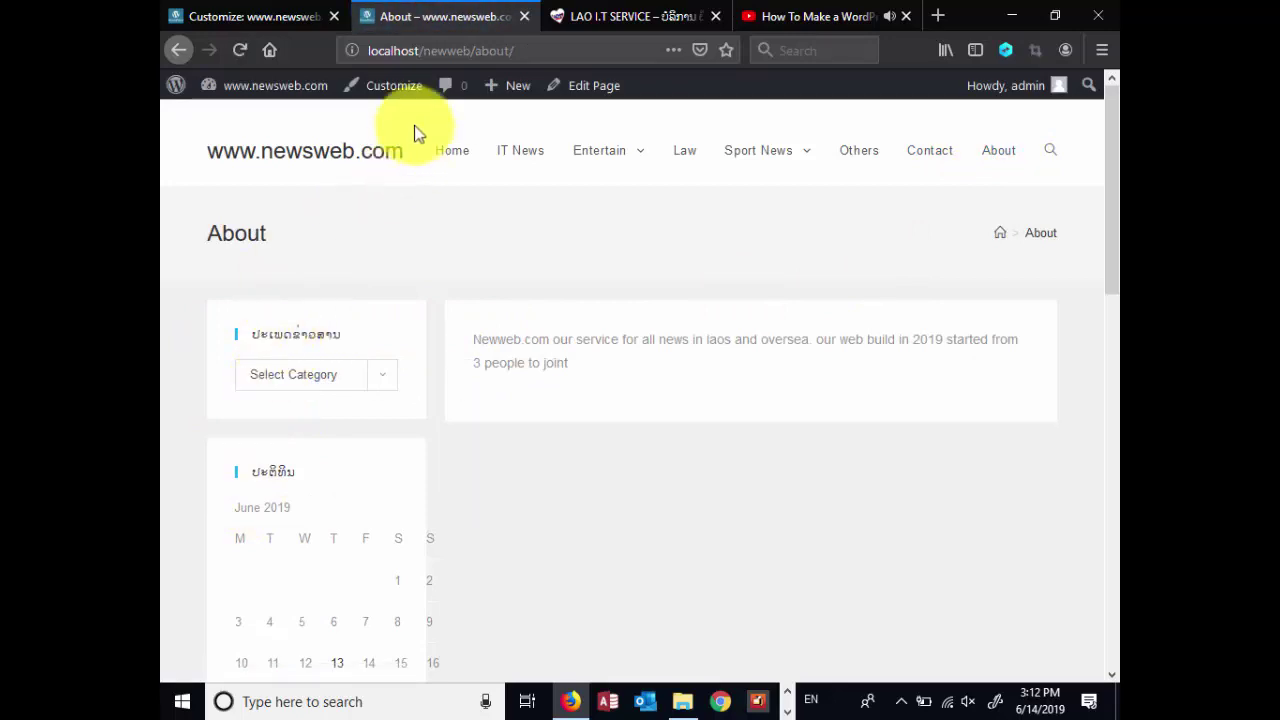
{"action": "left_click", "coordinate": [250, 16]}
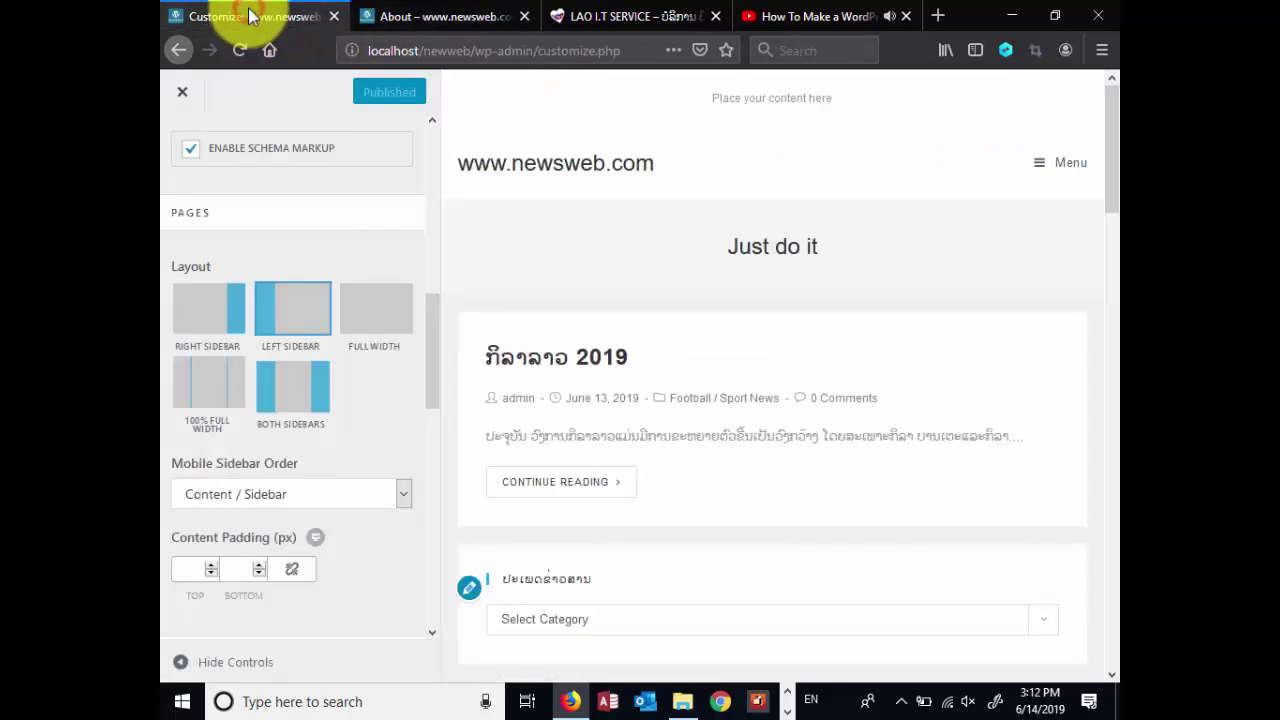
{"action": "left_click", "coordinate": [455, 16]}
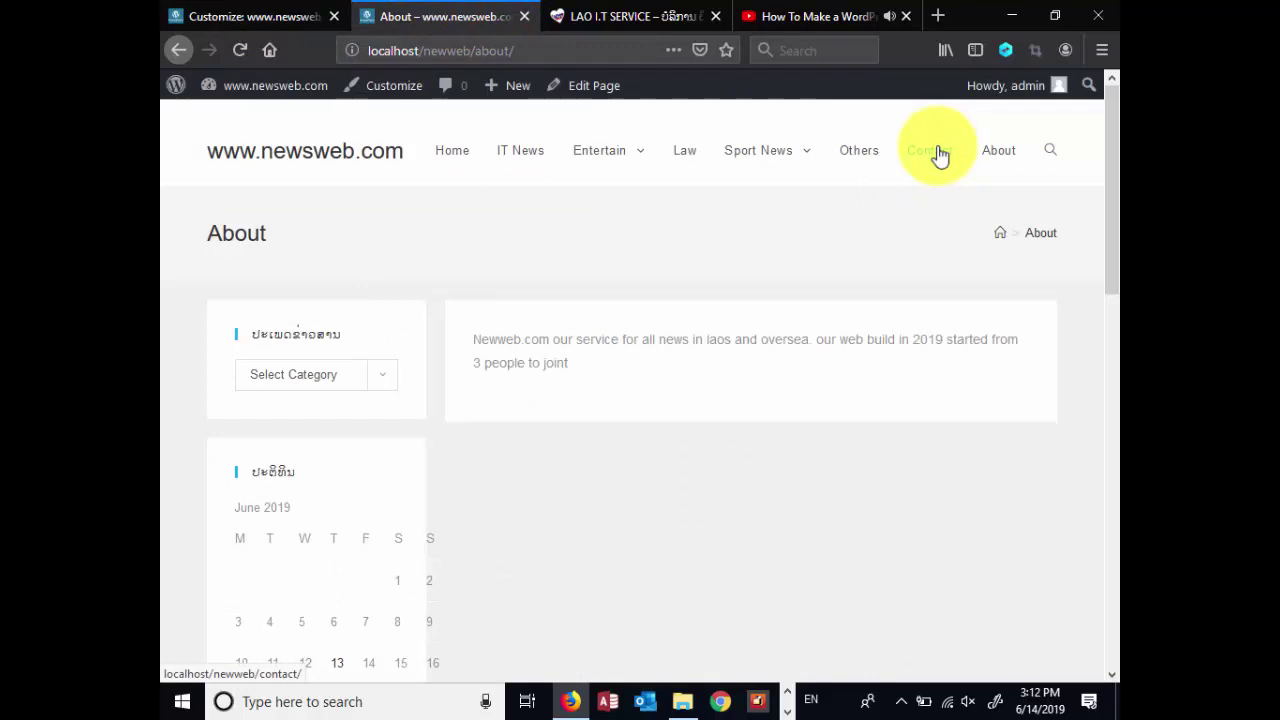
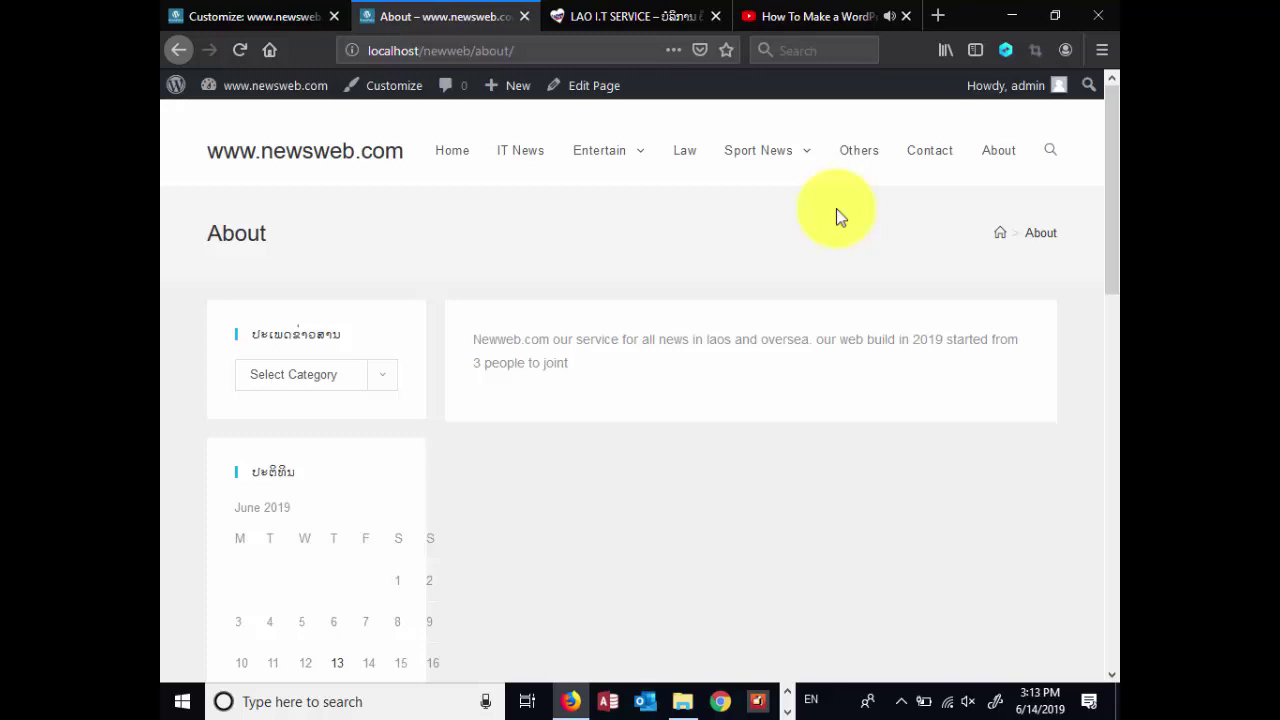
Return to the Customizer, set the Pages layout to Right Sidebar, and publish the change
{"action": "left_click", "coordinate": [226, 26]}
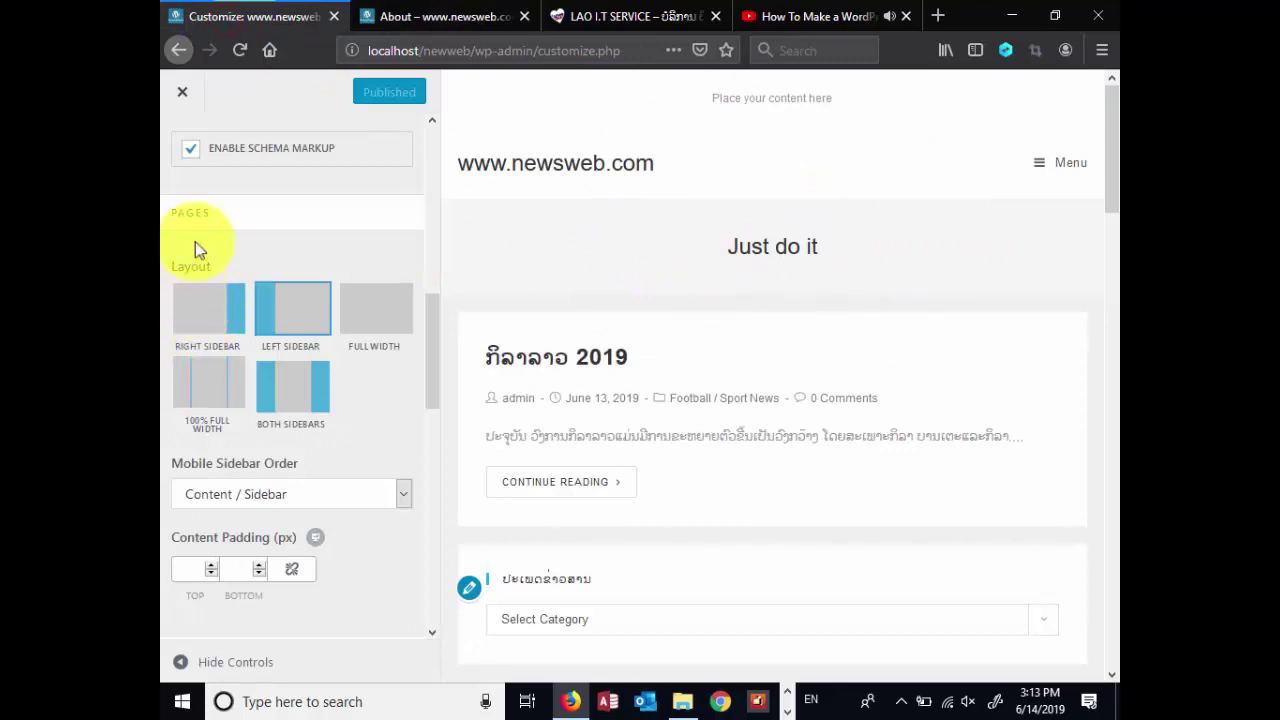
{"action": "left_click_drag", "start_coordinate": [175, 213], "coordinate": [218, 215]}
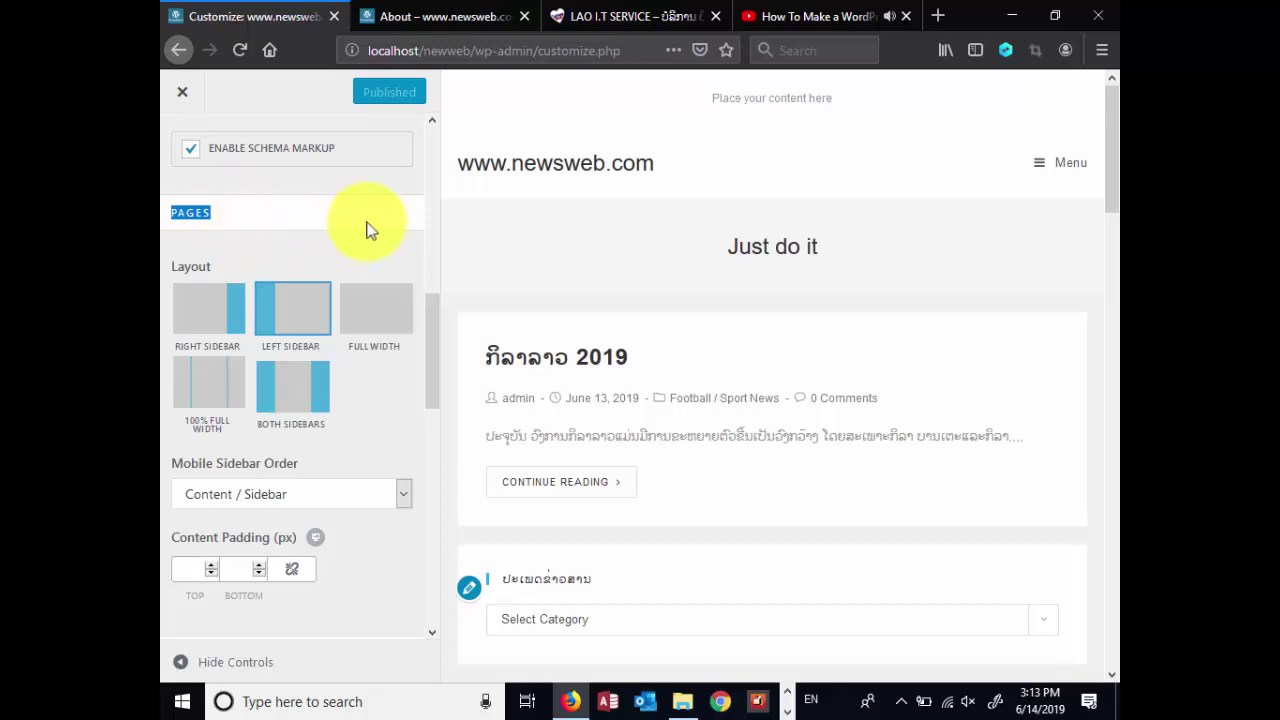
{"action": "left_click", "coordinate": [372, 307]}
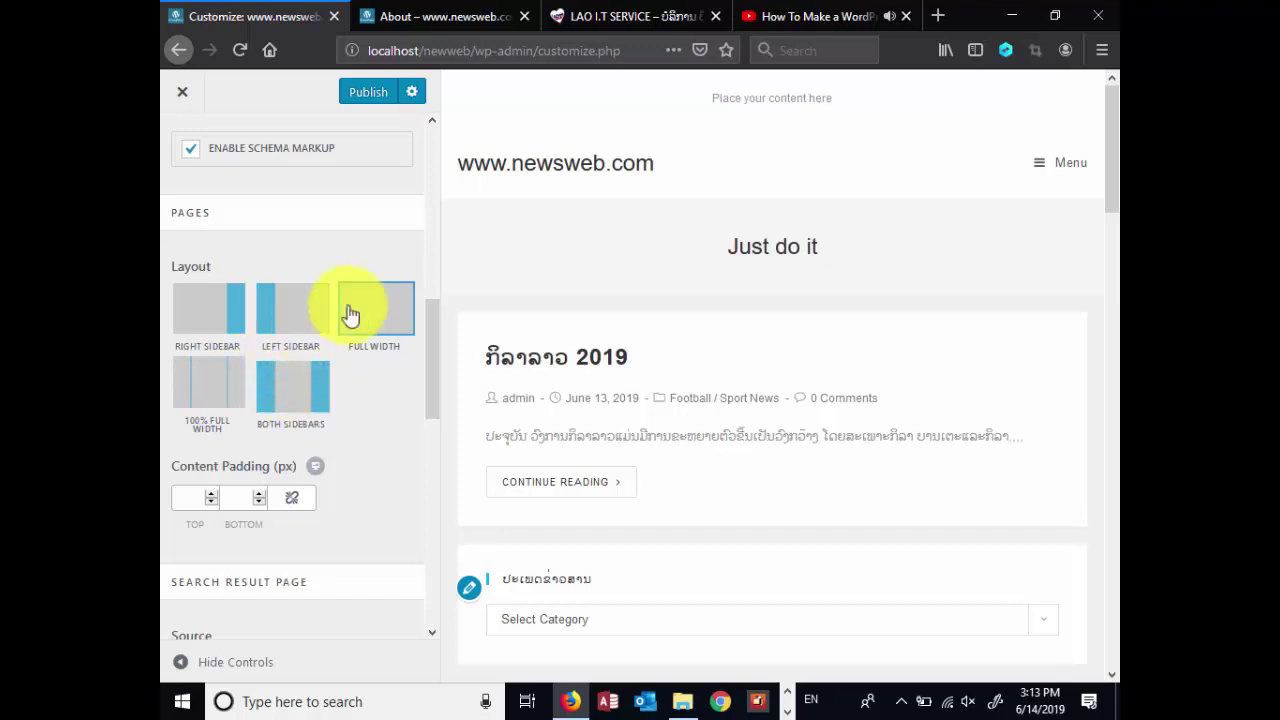
{"action": "left_click", "coordinate": [213, 308]}
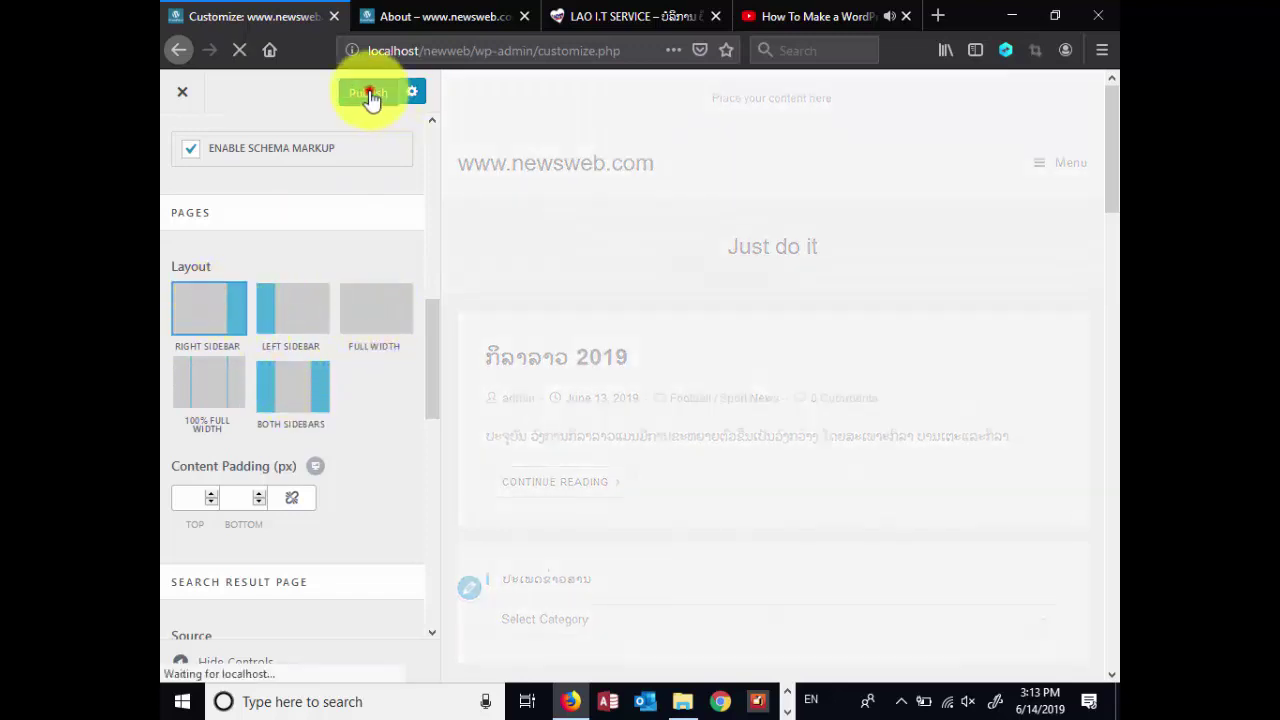
Review the remaining general settings, including the Search Result Page source and layout options, and go back to General Options
{"action": "scroll", "coordinate": [410, 440], "scroll_direction": "down", "scroll_amount": 3}
{"action": "scroll", "coordinate": [389, 274], "scroll_direction": "down", "scroll_amount": 2}
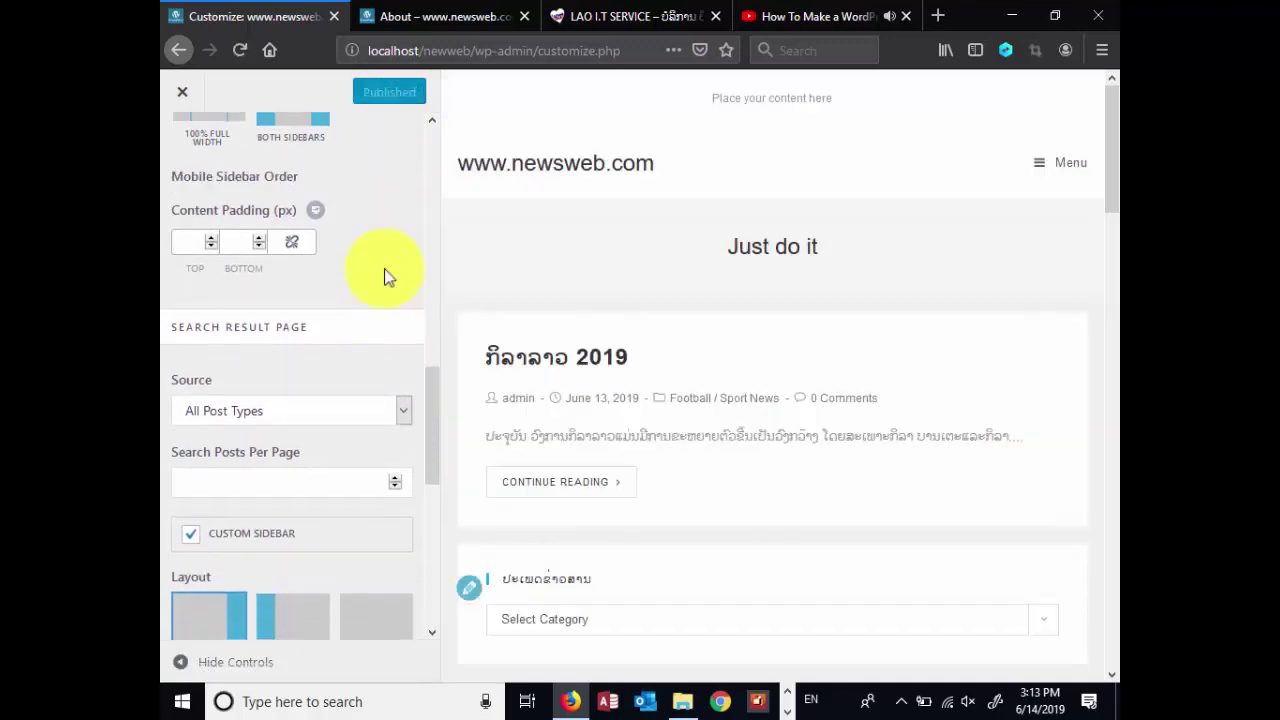
{"action": "scroll", "coordinate": [380, 278], "scroll_direction": "down", "scroll_amount": 2}
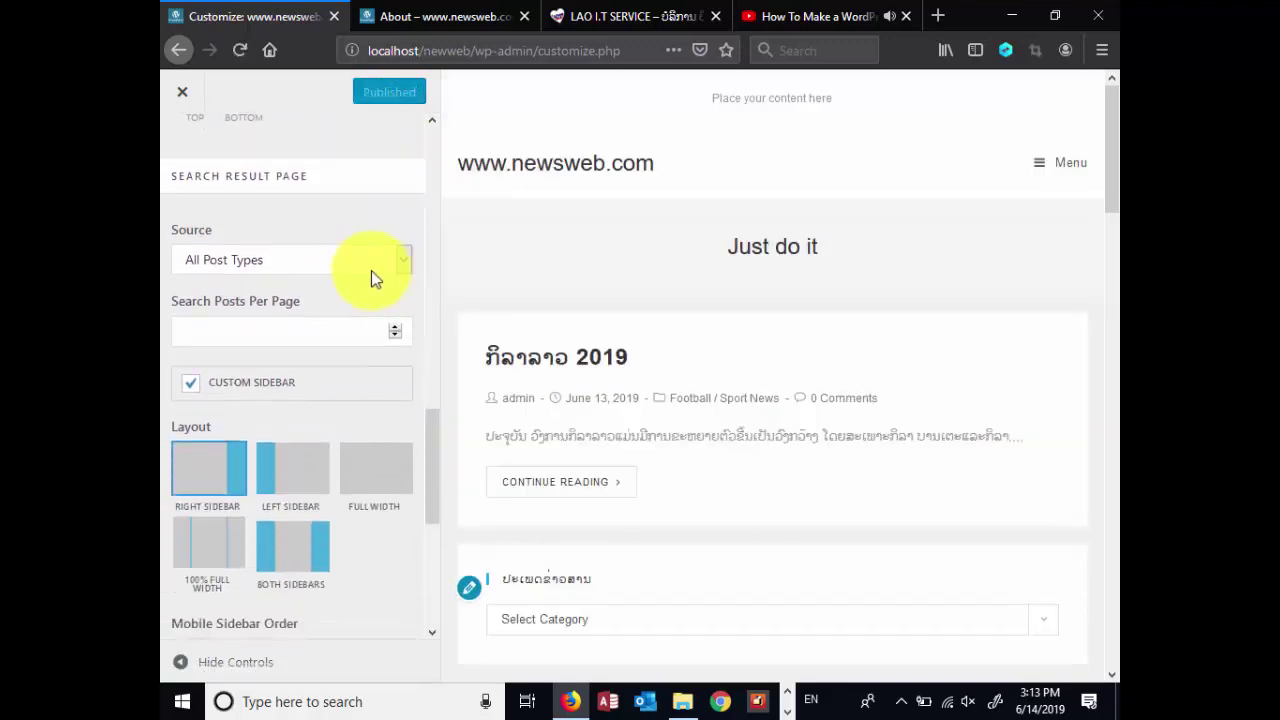
{"action": "scroll", "coordinate": [349, 394], "scroll_direction": "down", "scroll_amount": 1}
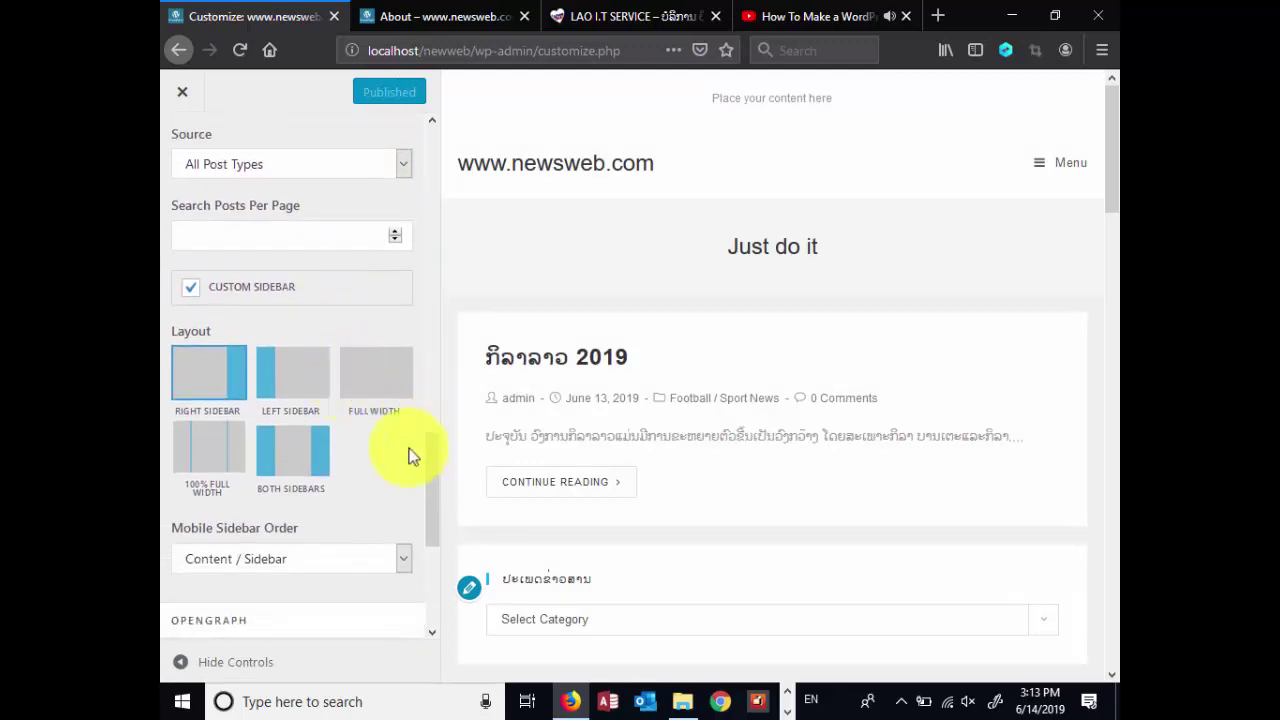
{"action": "scroll", "coordinate": [363, 457], "scroll_direction": "down", "scroll_amount": 2}
{"action": "scroll", "coordinate": [364, 445], "scroll_direction": "down", "scroll_amount": 1}
{"action": "scroll", "coordinate": [366, 446], "scroll_direction": "up", "scroll_amount": 5}
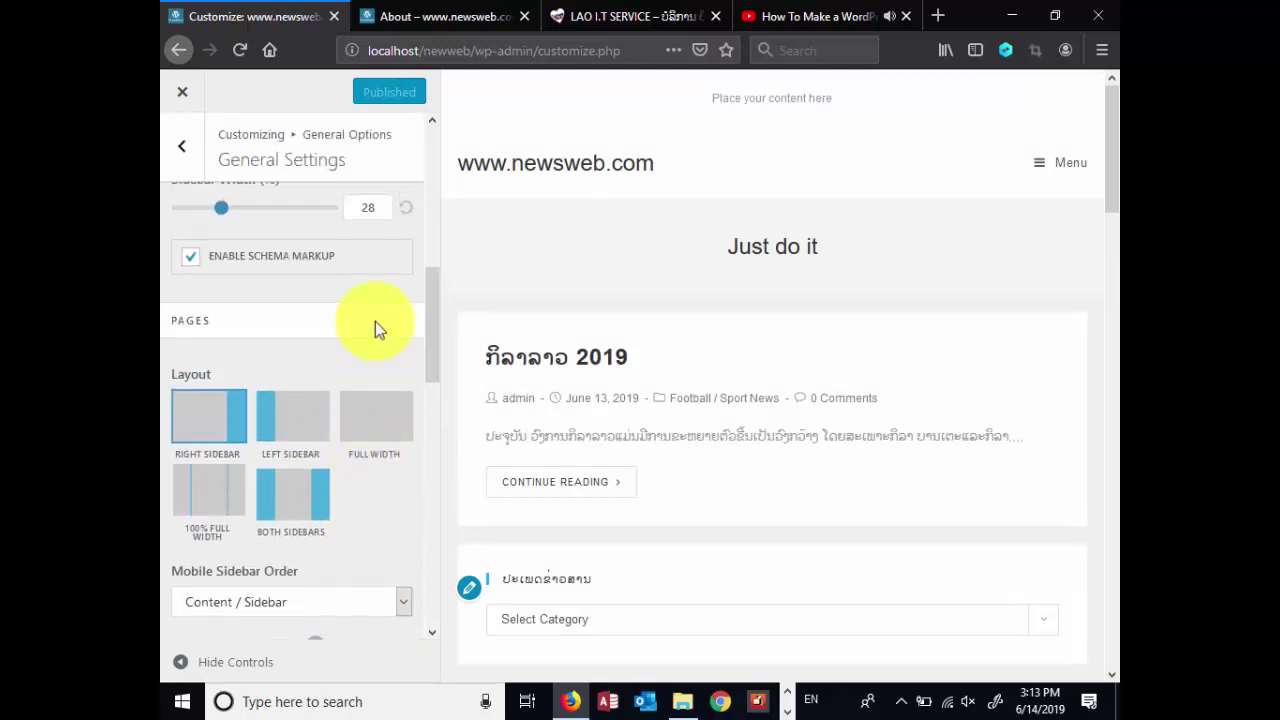
{"action": "scroll", "coordinate": [393, 298], "scroll_direction": "down", "scroll_amount": 5}
{"action": "scroll", "coordinate": [391, 298], "scroll_direction": "up", "scroll_amount": 4}
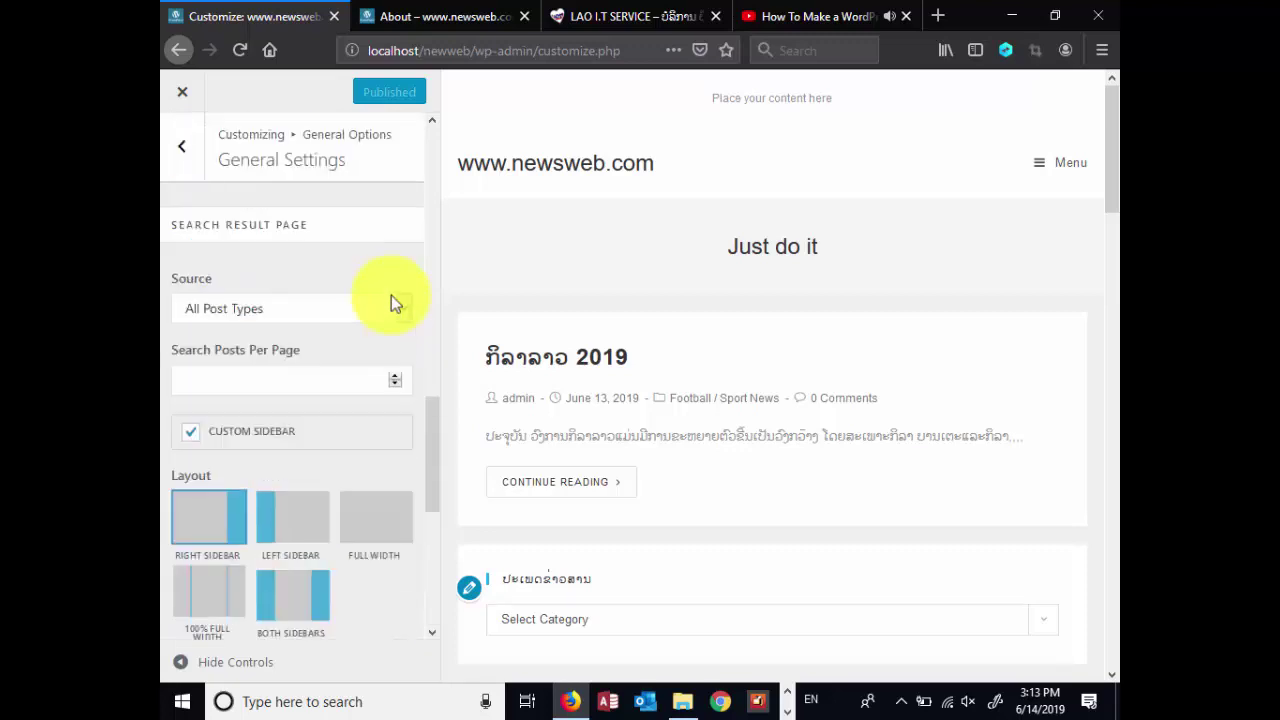
{"action": "scroll", "coordinate": [380, 290], "scroll_direction": "up", "scroll_amount": 3}
{"action": "left_click", "coordinate": [182, 147]}
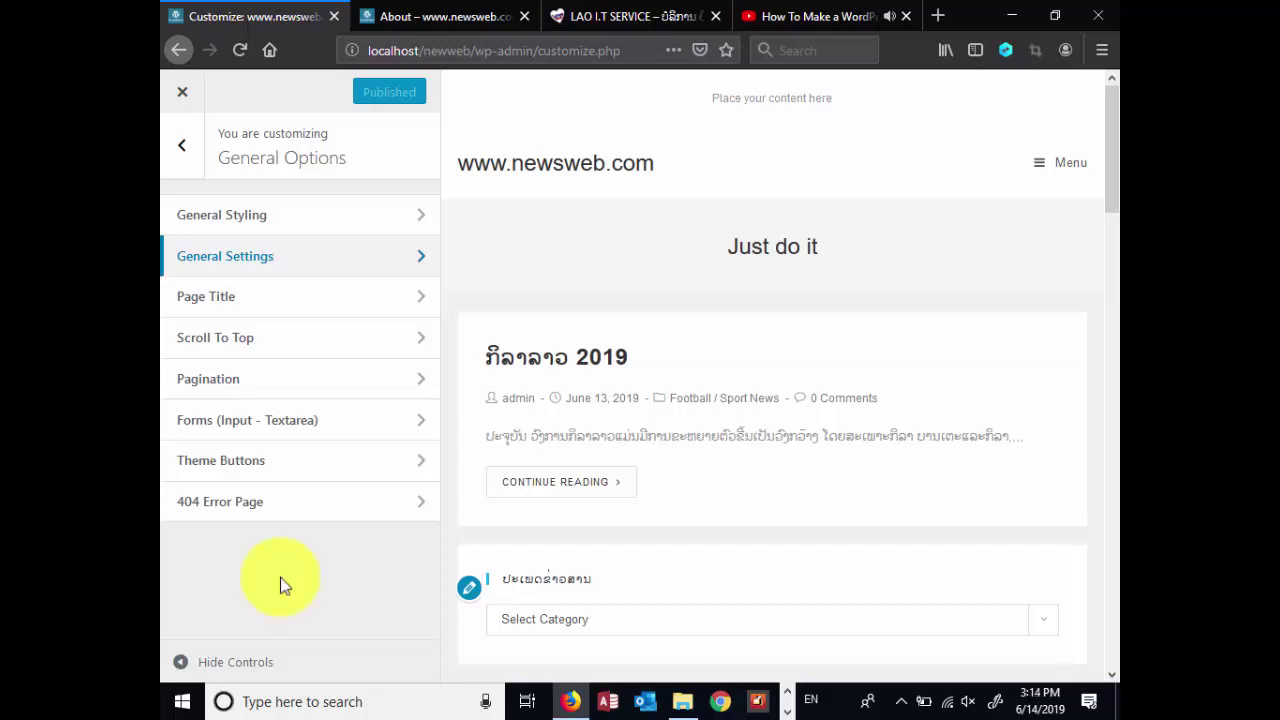
Open the Typography section, look over its list of text elements, and view the General font subset options
{"action": "left_click", "coordinate": [180, 148]}
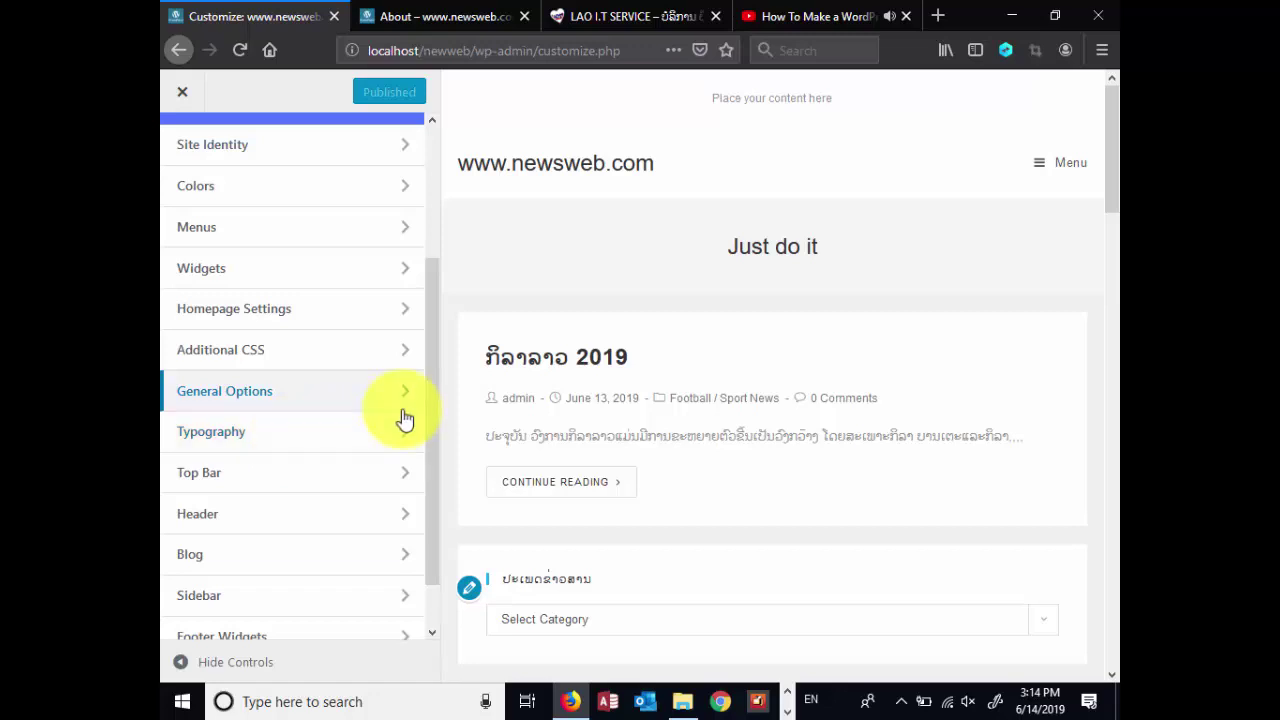
{"action": "left_click", "coordinate": [240, 431]}
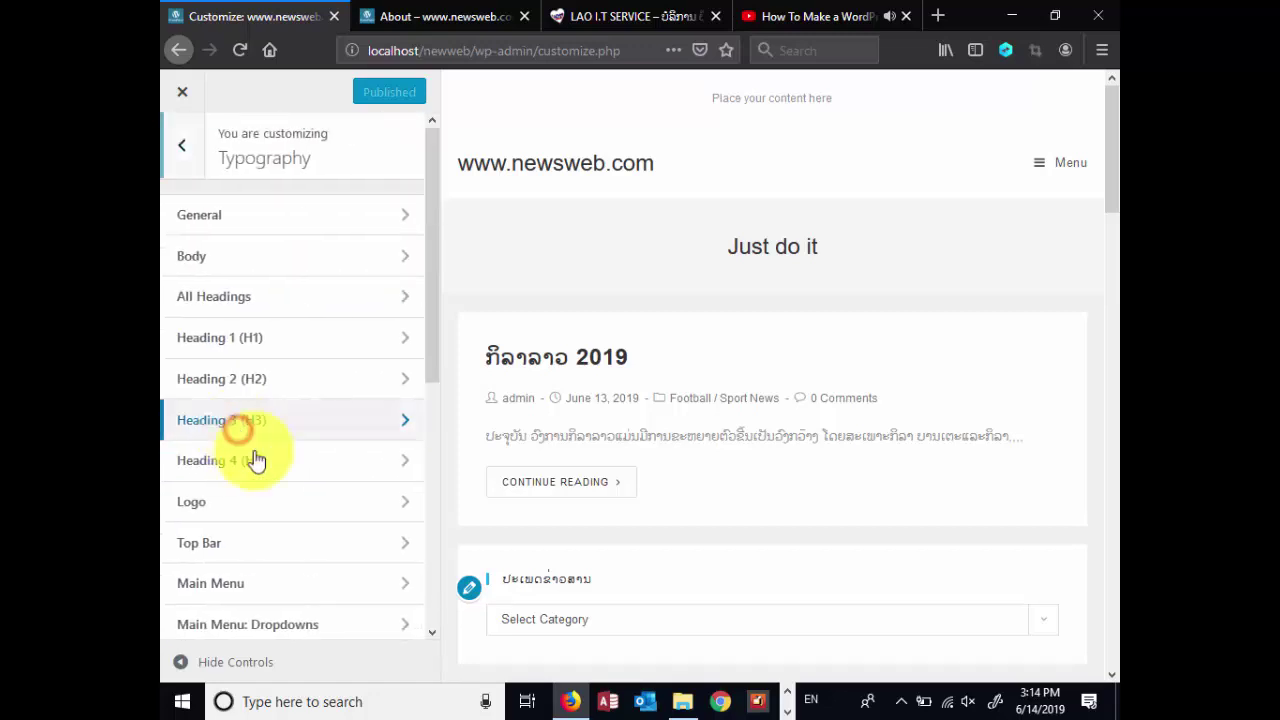
{"action": "left_click_drag", "start_coordinate": [435, 303], "coordinate": [433, 229]}
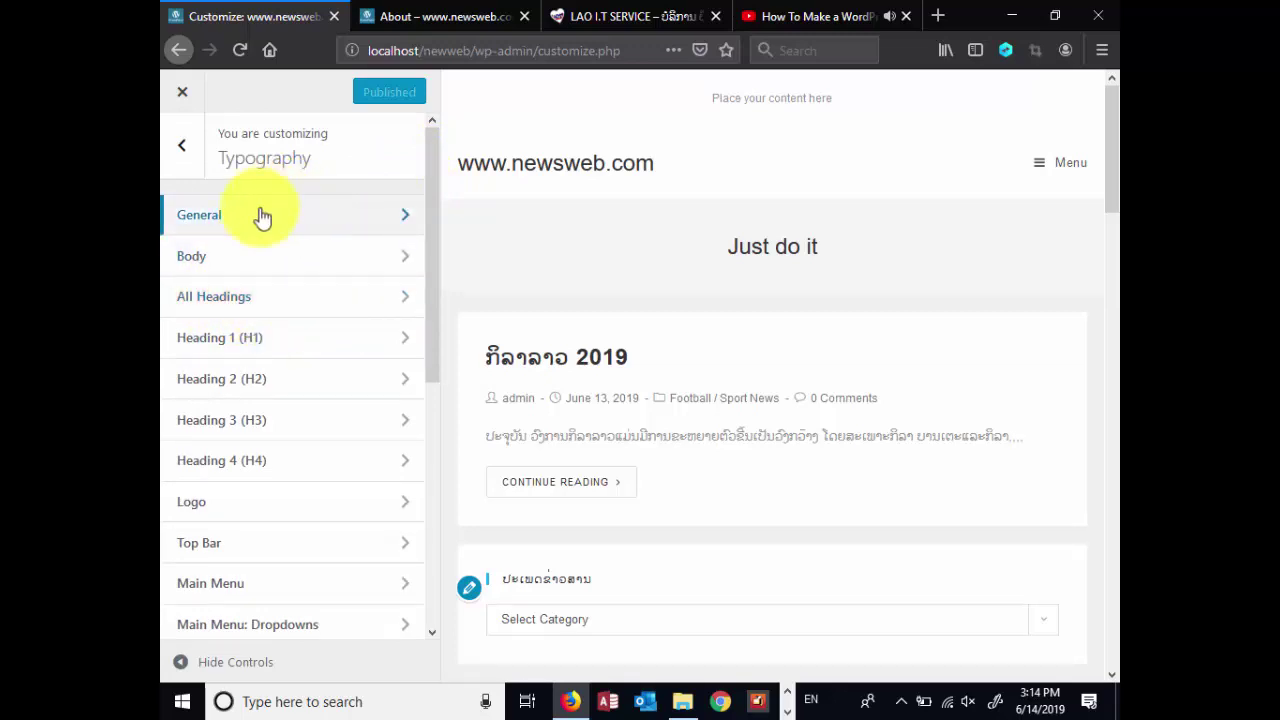
{"action": "mouse_move", "coordinate": [441, 245]}
{"action": "left_mouse_down"}
{"action": "mouse_move", "coordinate": [434, 280]}
{"action": "mouse_move", "coordinate": [430, 222]}
{"action": "left_mouse_up"}
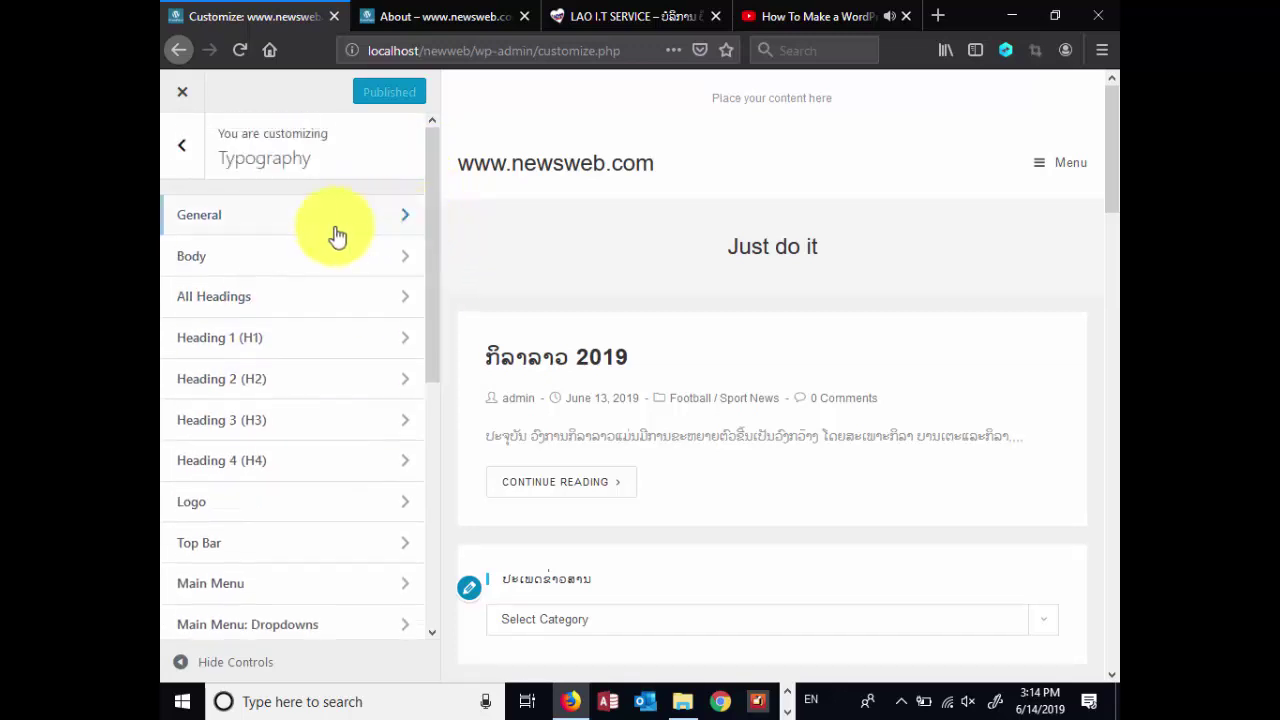
{"action": "left_click", "coordinate": [294, 228]}
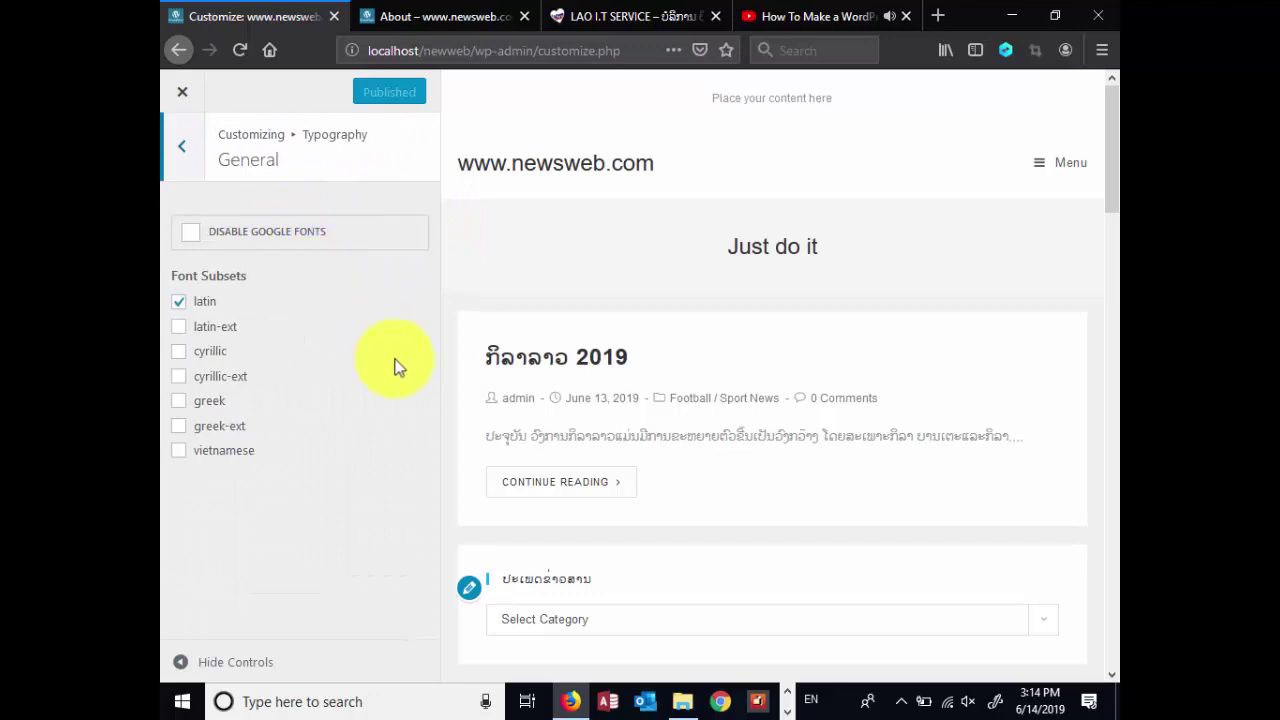
{"action": "left_click", "coordinate": [179, 145]}
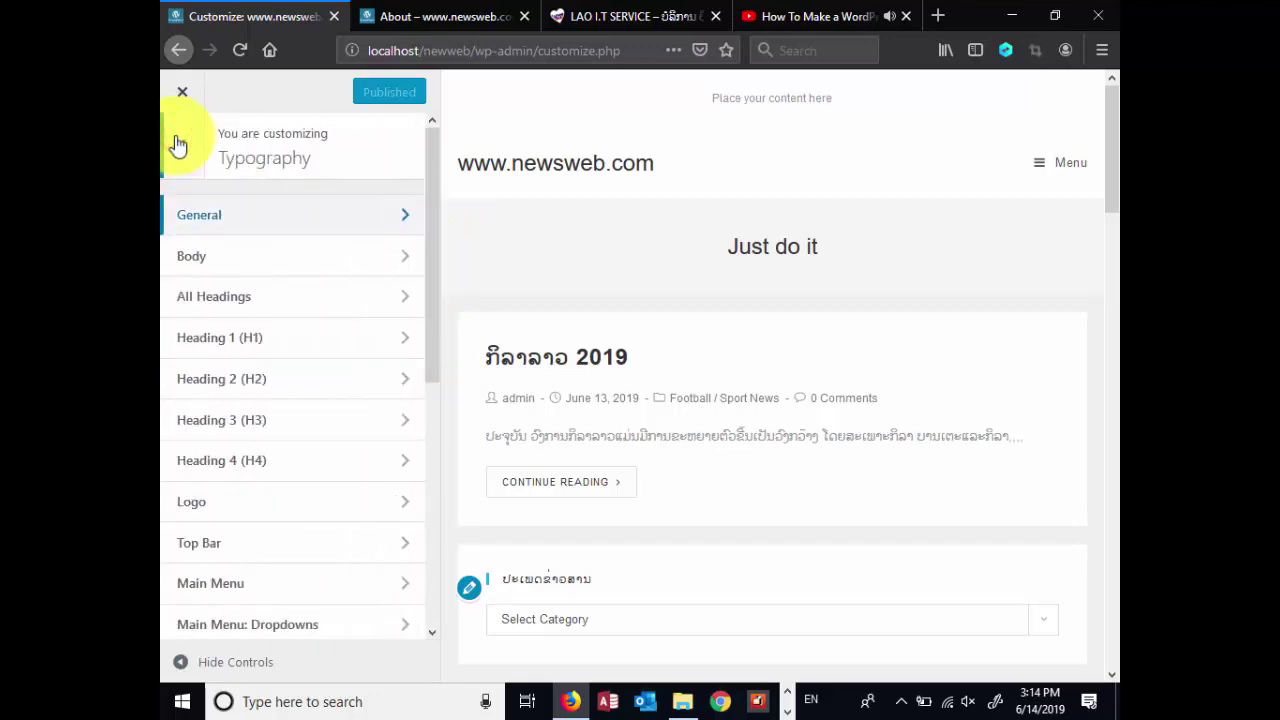
Open the Body typography settings and view the available font families
{"action": "left_click", "coordinate": [253, 262]}
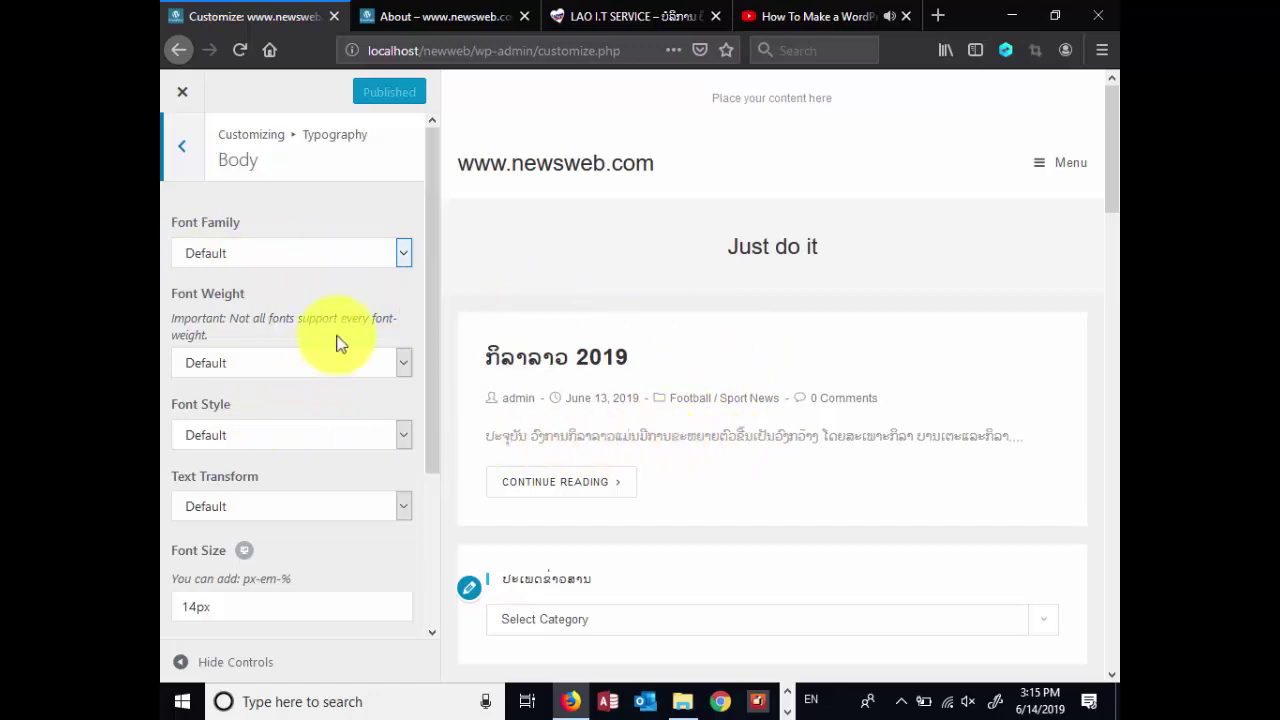
{"action": "left_click", "coordinate": [392, 256]}
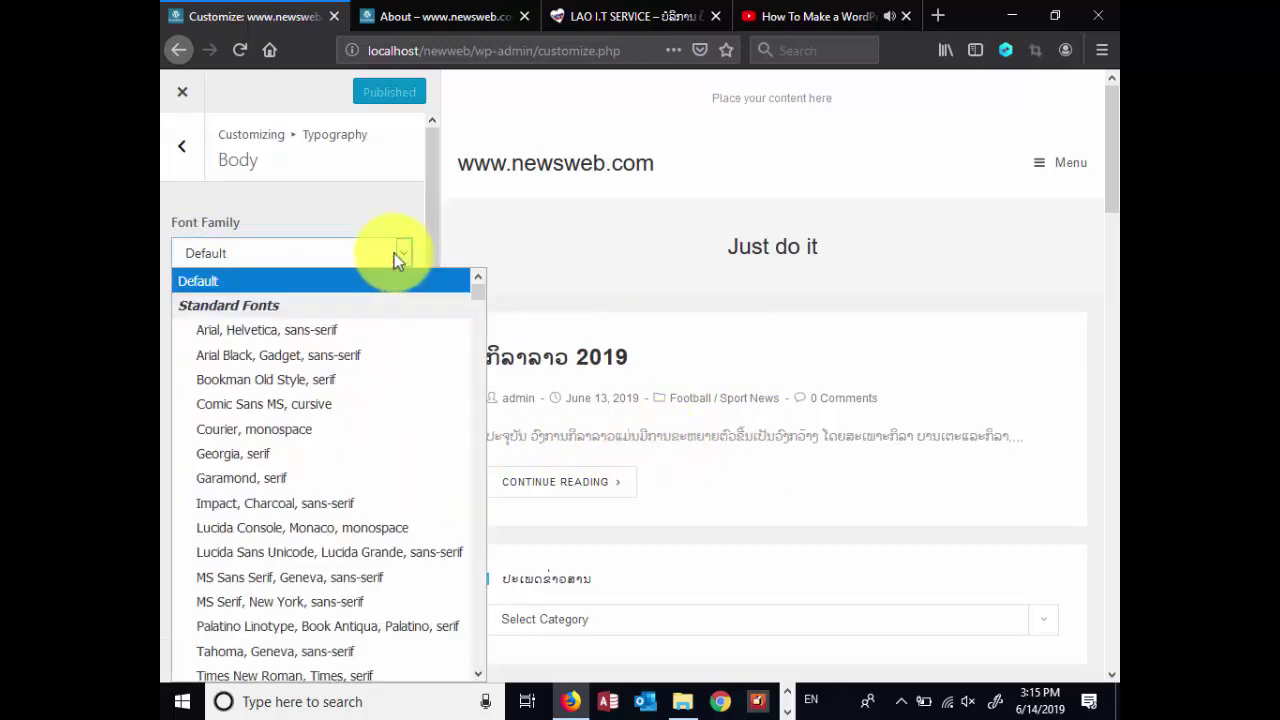
{"action": "left_click", "coordinate": [394, 253]}
Try the Bold: 700 and Thin: 100 font weights on the body text and restore the Default weight
{"action": "left_click", "coordinate": [390, 364]}
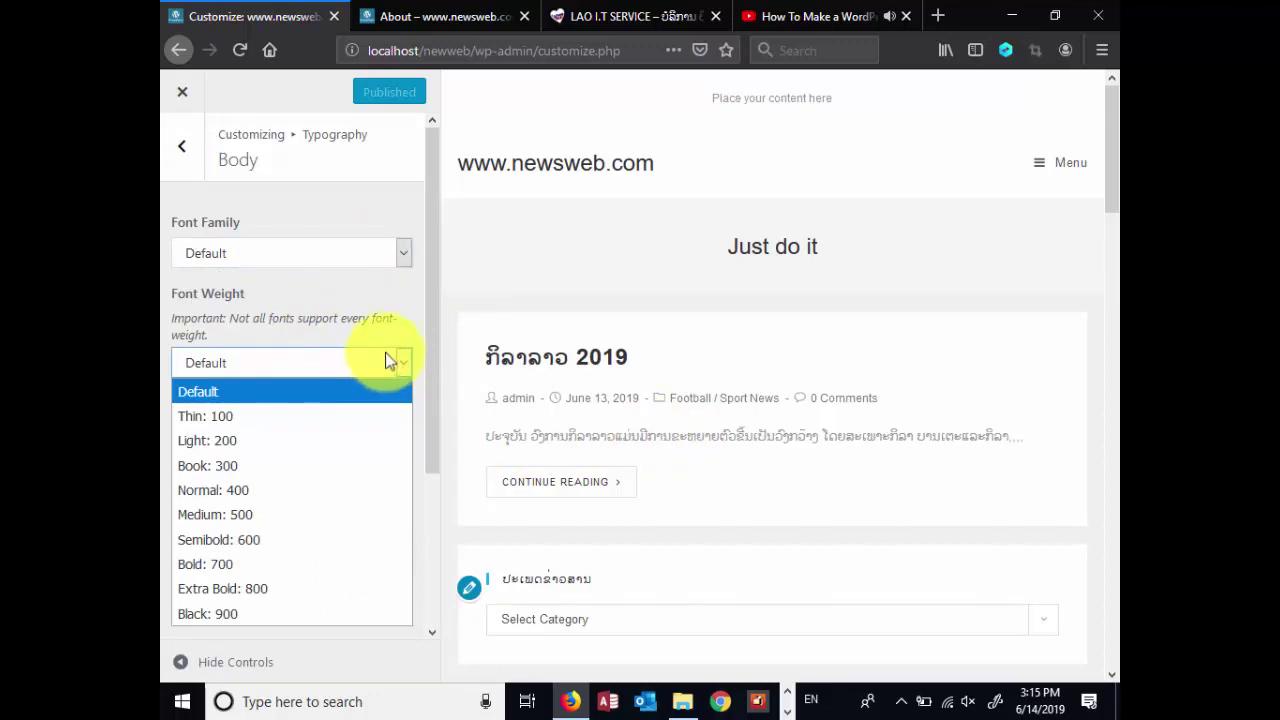
{"action": "left_click", "coordinate": [214, 565]}
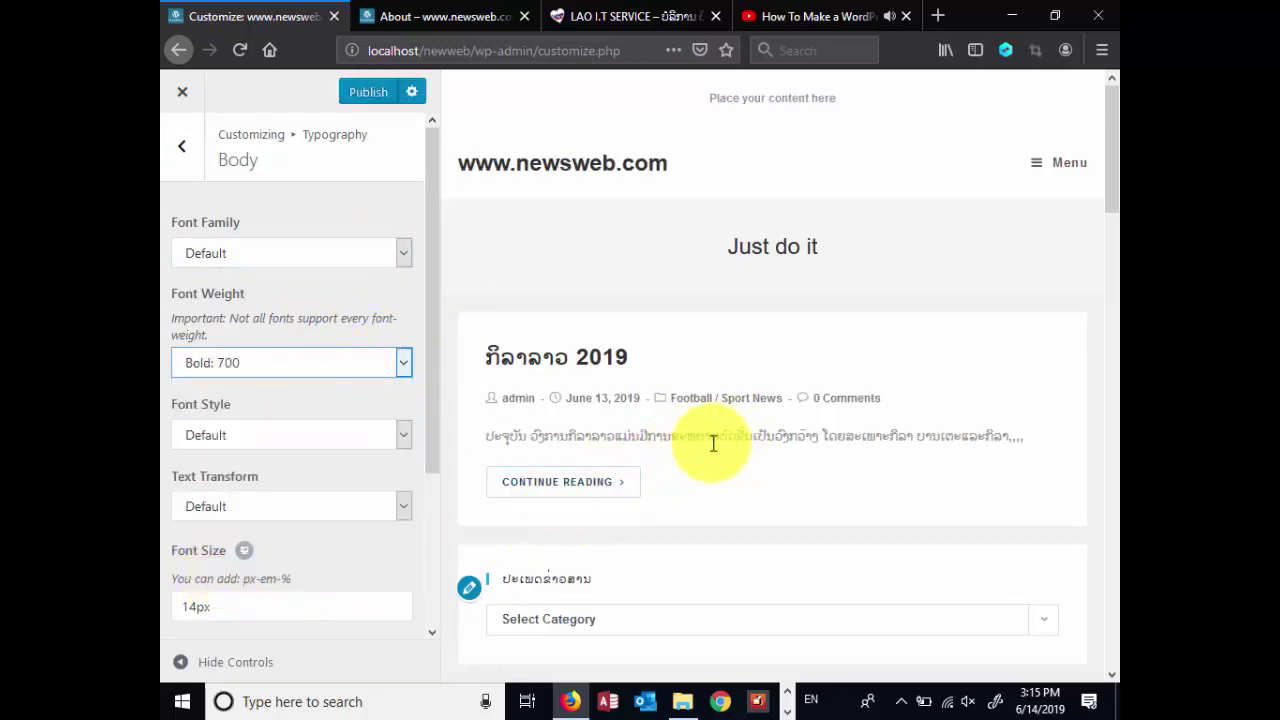
{"action": "left_click_drag", "start_coordinate": [1011, 437], "coordinate": [566, 441]}
{"action": "left_click", "coordinate": [303, 365]}
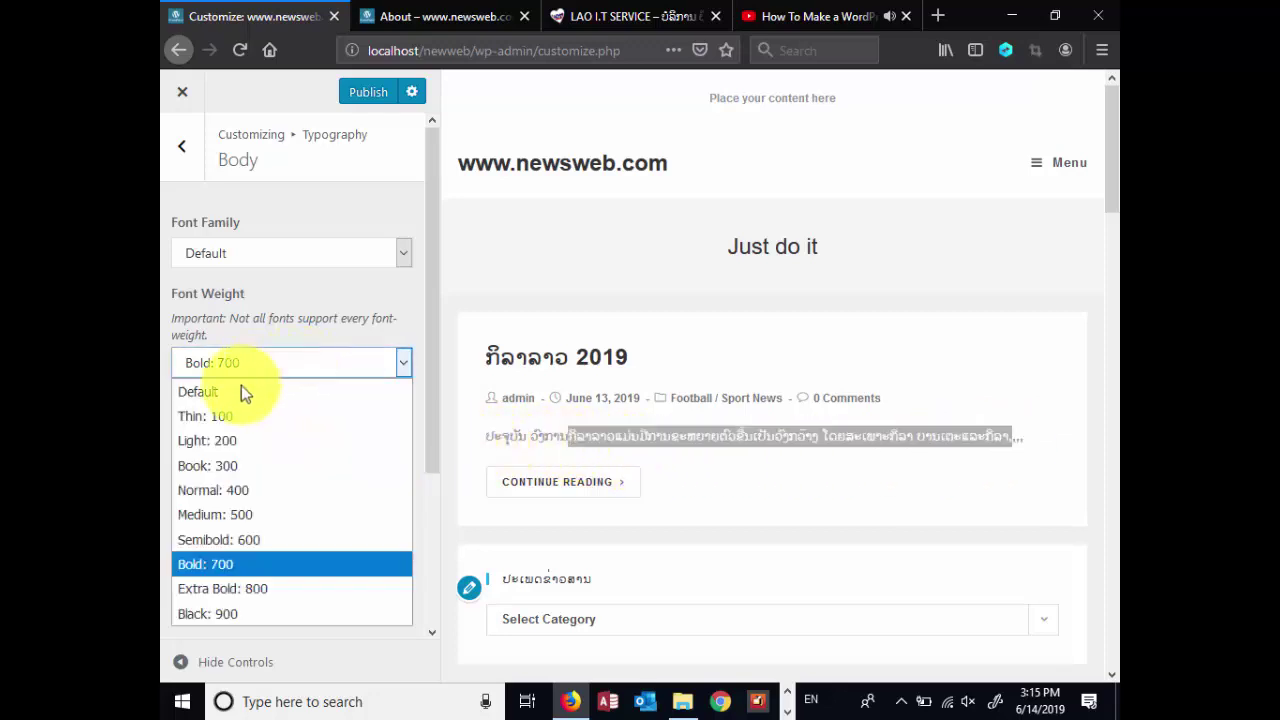
{"action": "left_click", "coordinate": [222, 414]}
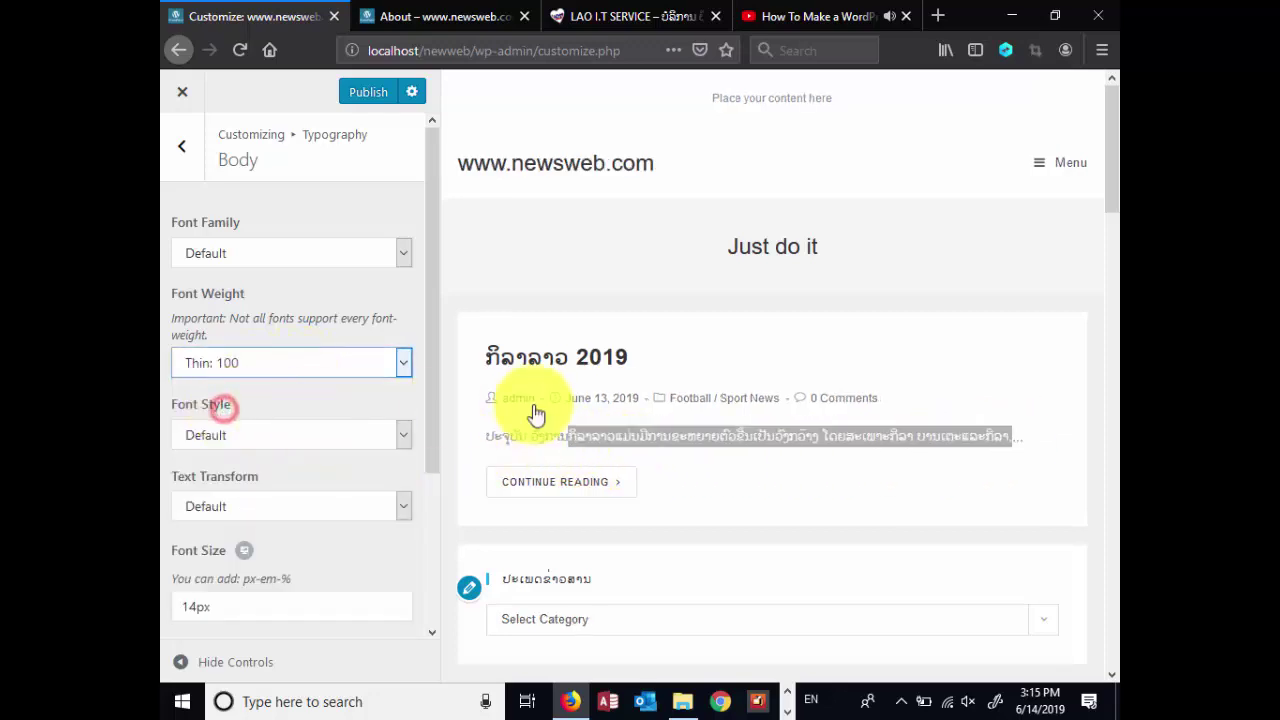
{"action": "left_click", "coordinate": [303, 365]}
{"action": "left_click", "coordinate": [281, 389]}
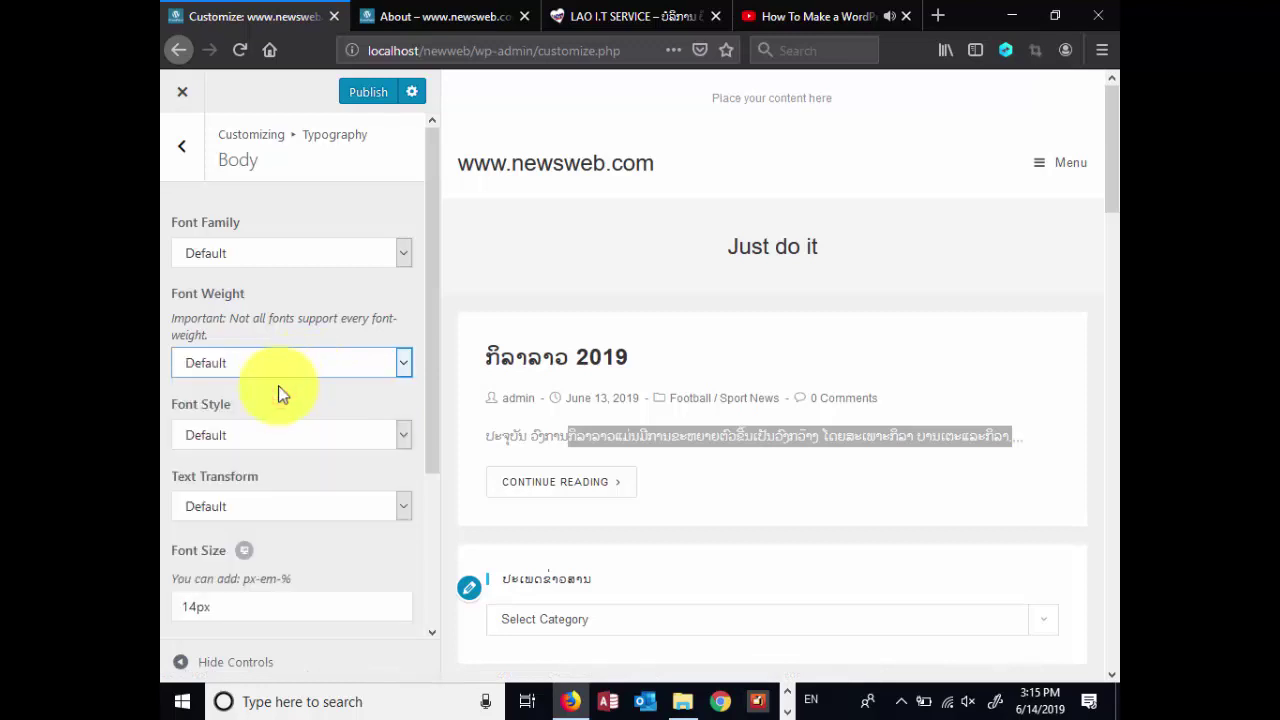
Set the body font color to black (#000000), publish the change, and return to the Typography list
{"action": "scroll", "coordinate": [354, 400], "scroll_direction": "down", "scroll_amount": 3}
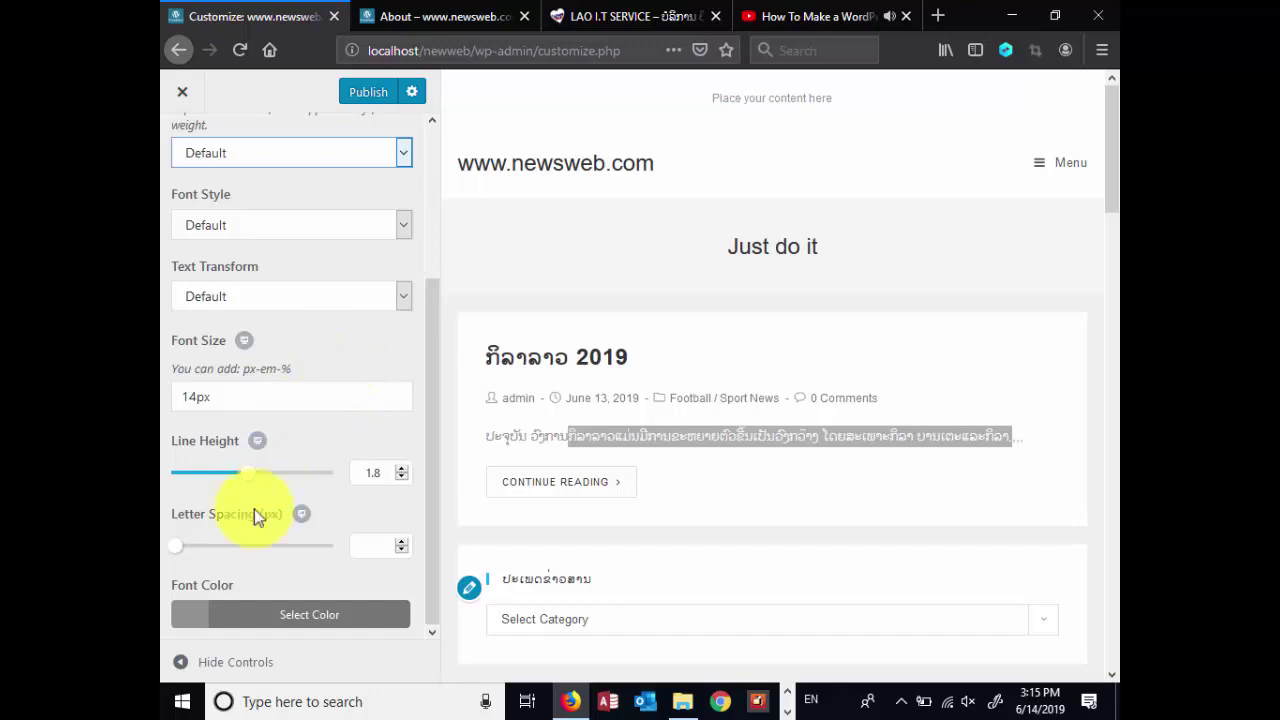
{"action": "left_click", "coordinate": [196, 614]}
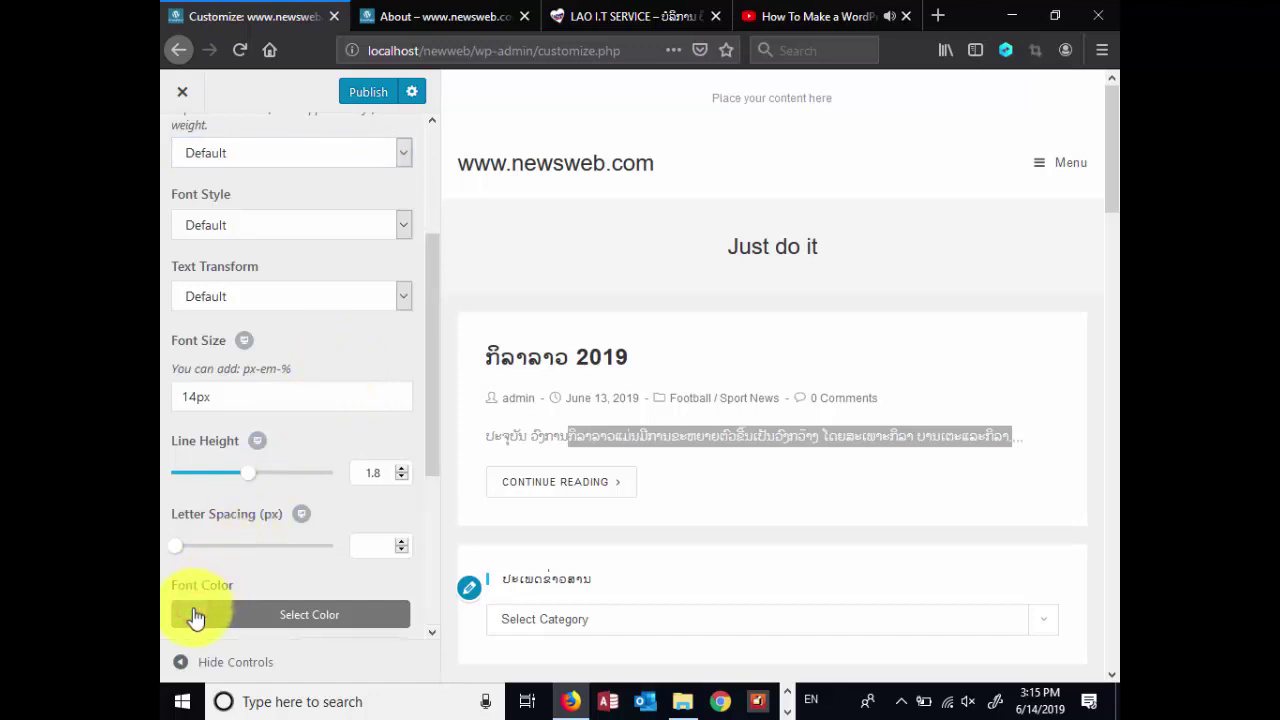
{"action": "left_click", "coordinate": [255, 607]}
{"action": "scroll", "coordinate": [262, 600], "scroll_direction": "down", "scroll_amount": 4}
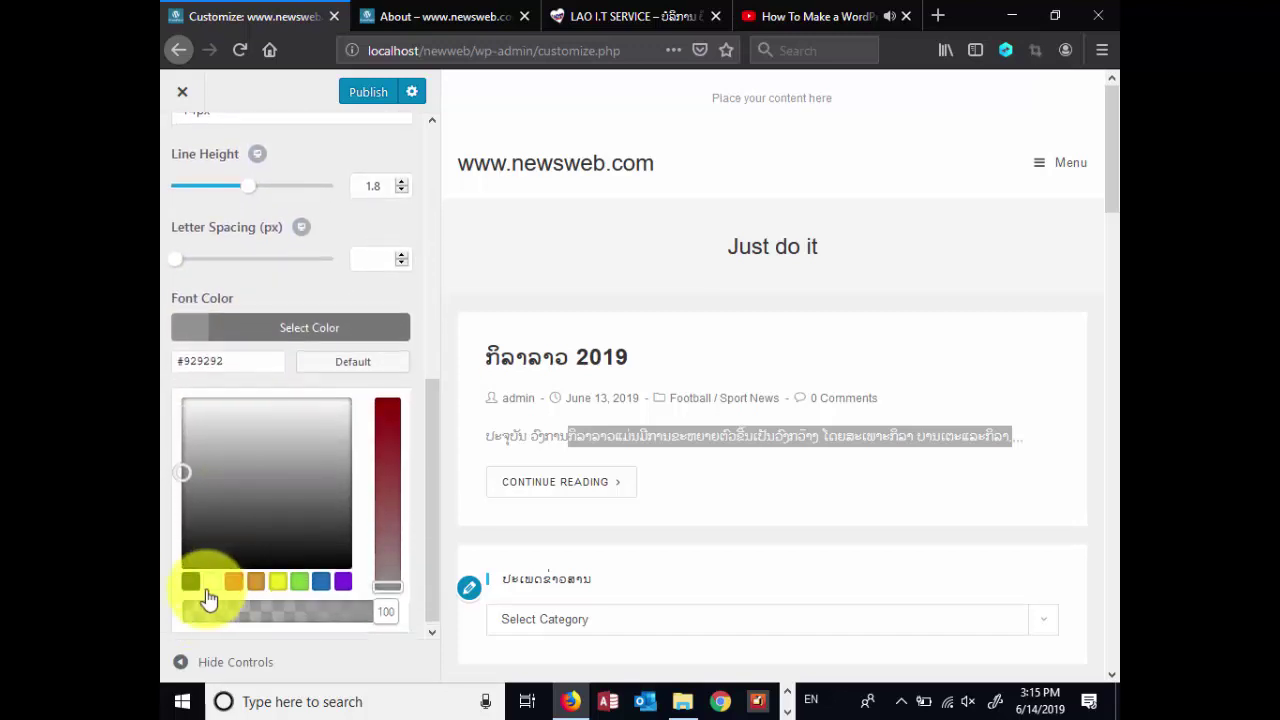
{"action": "left_click", "coordinate": [191, 582]}
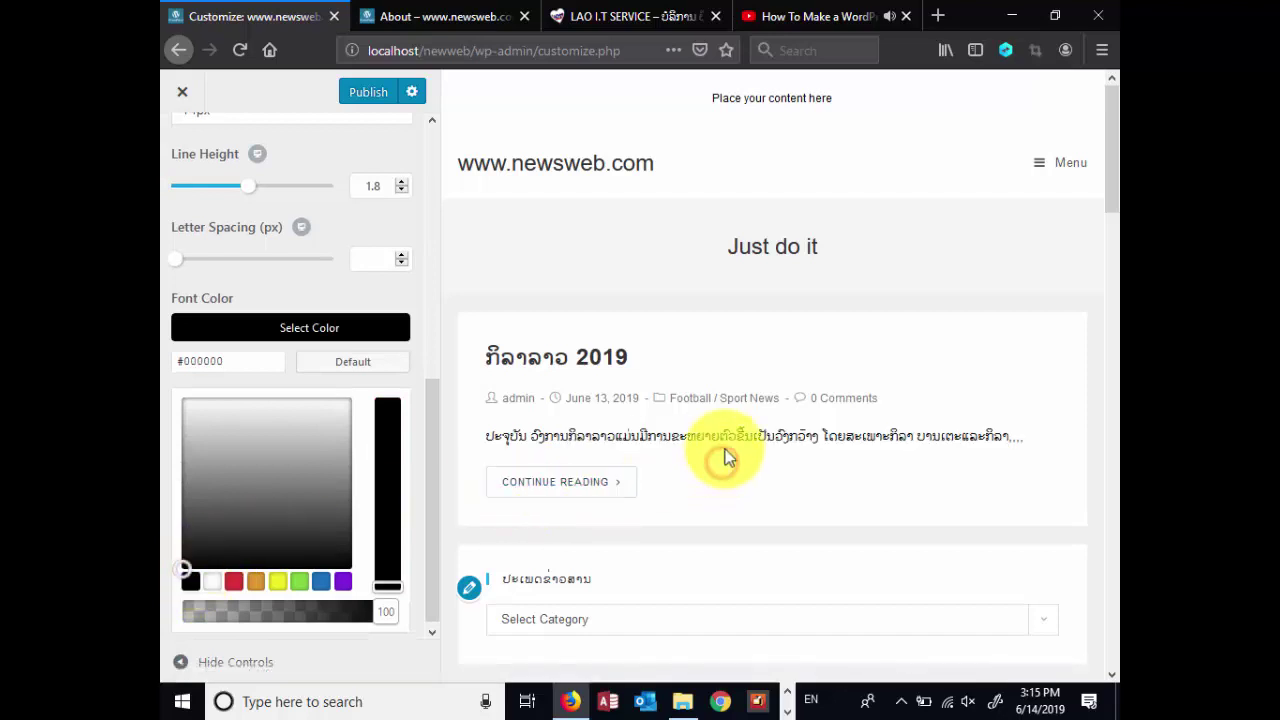
{"action": "left_click", "coordinate": [360, 93]}
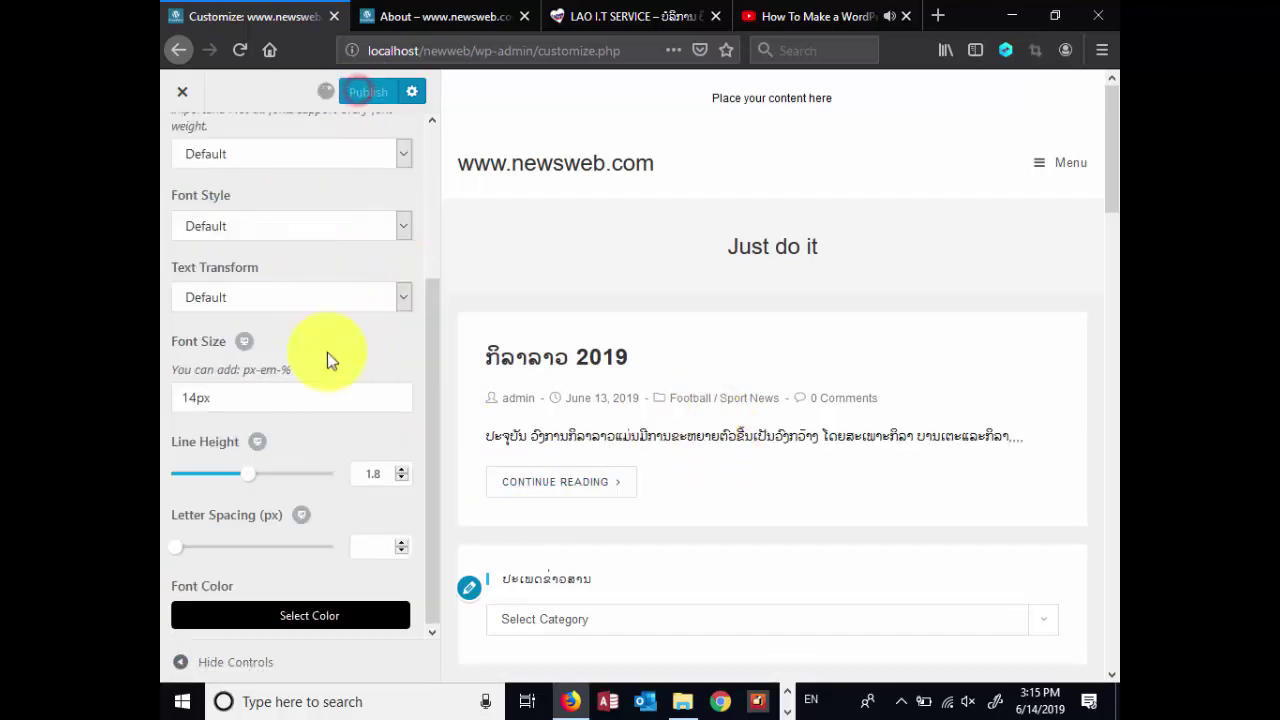
{"action": "scroll", "coordinate": [330, 352], "scroll_direction": "up", "scroll_amount": 3}
{"action": "left_click", "coordinate": [182, 147]}
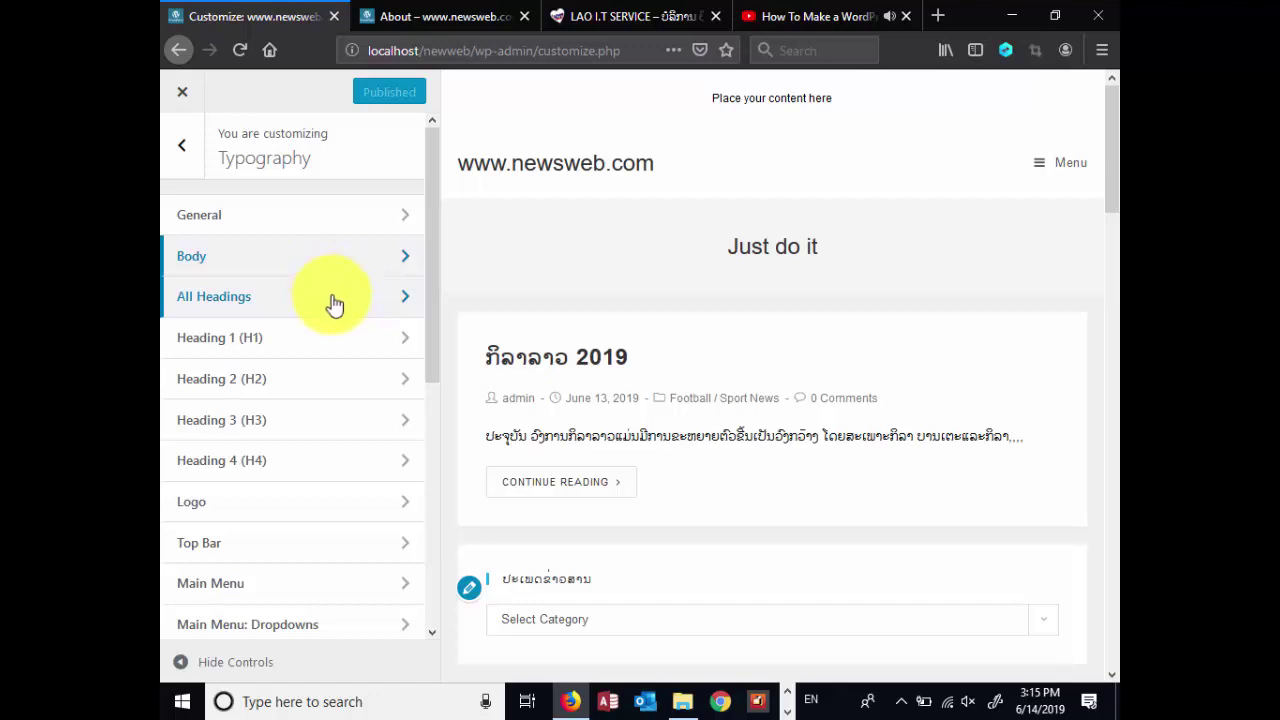
Open the All Headings typography settings, try the Black: 900 font weight, and restore the Default weight
{"action": "left_click", "coordinate": [331, 306]}
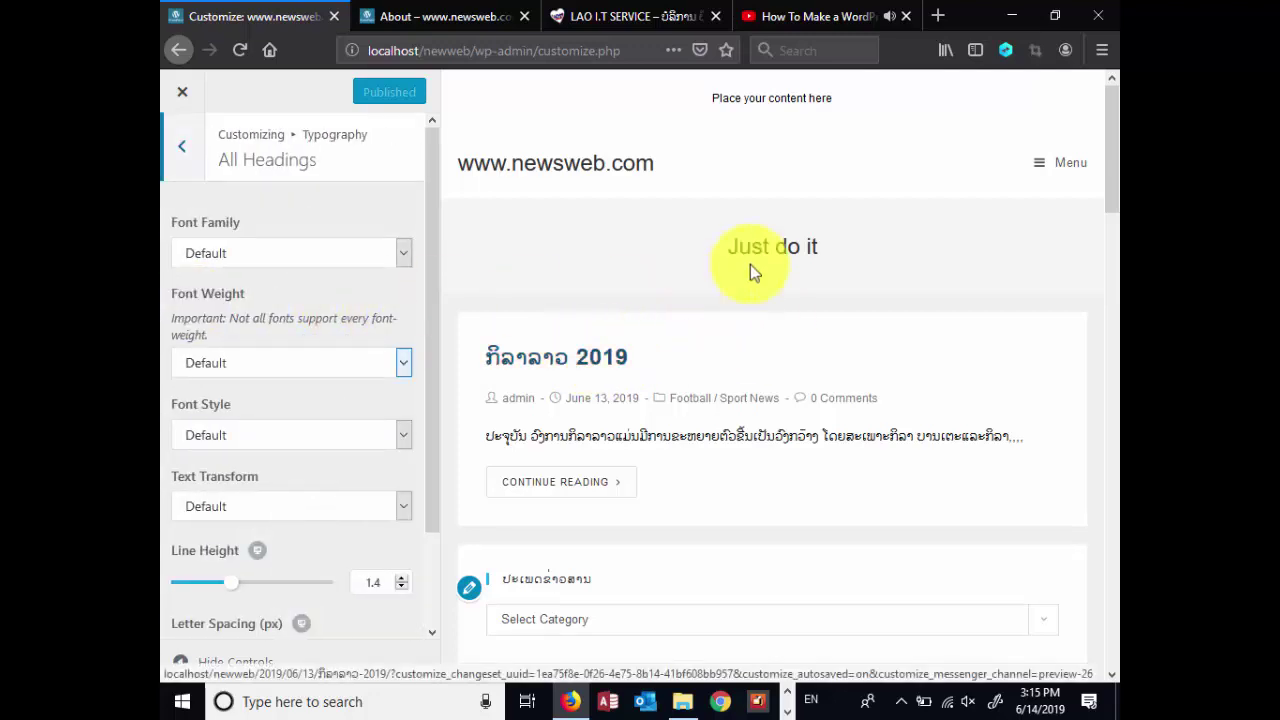
{"action": "left_click", "coordinate": [403, 366]}
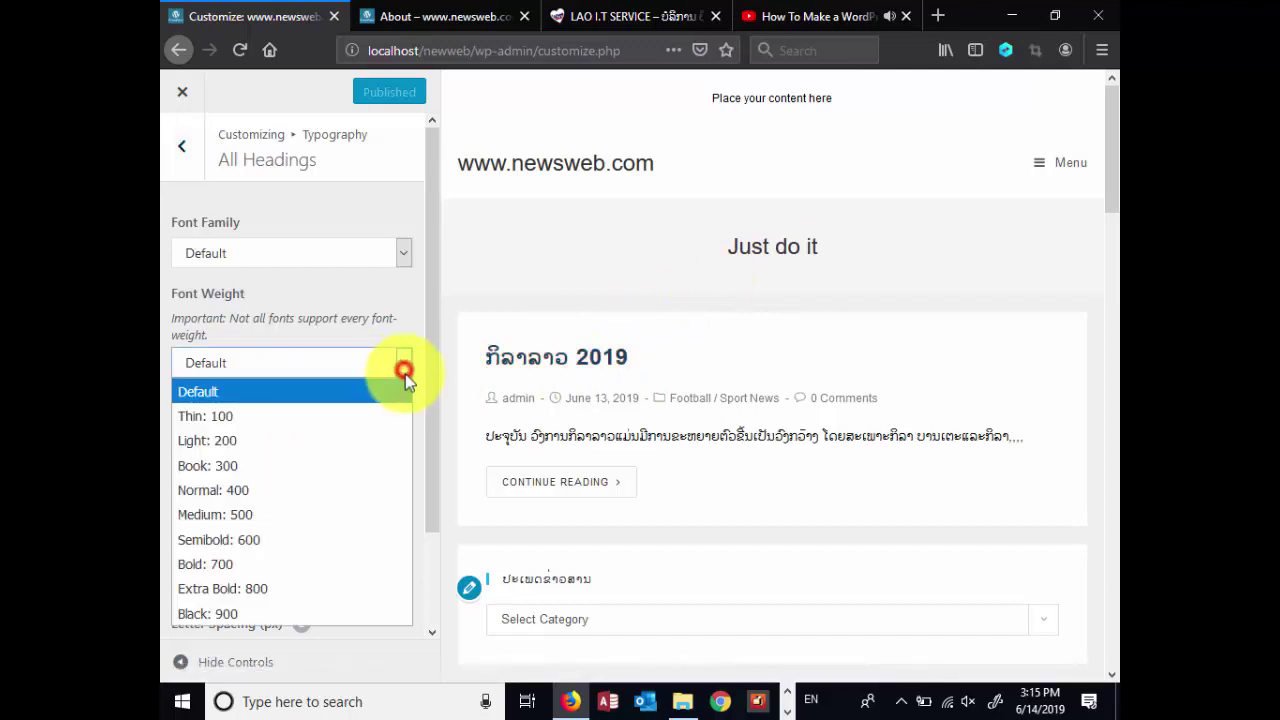
{"action": "left_click", "coordinate": [240, 610]}
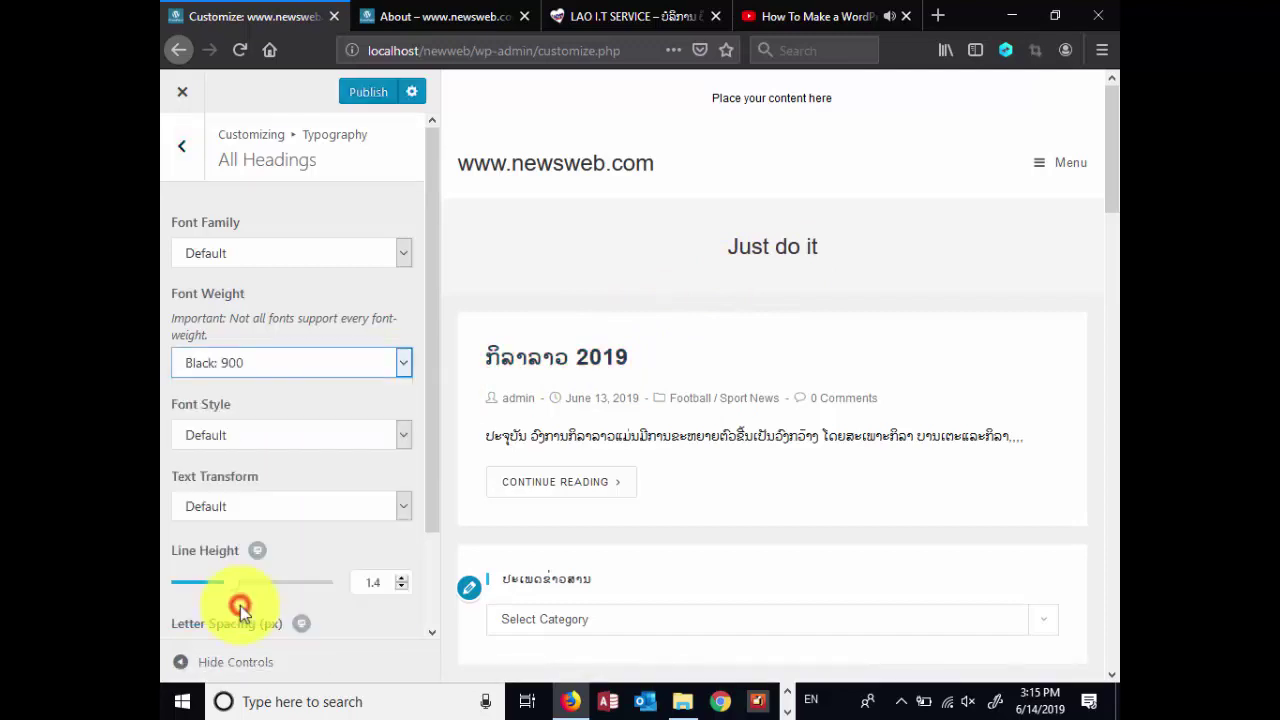
{"action": "left_click", "coordinate": [334, 368]}
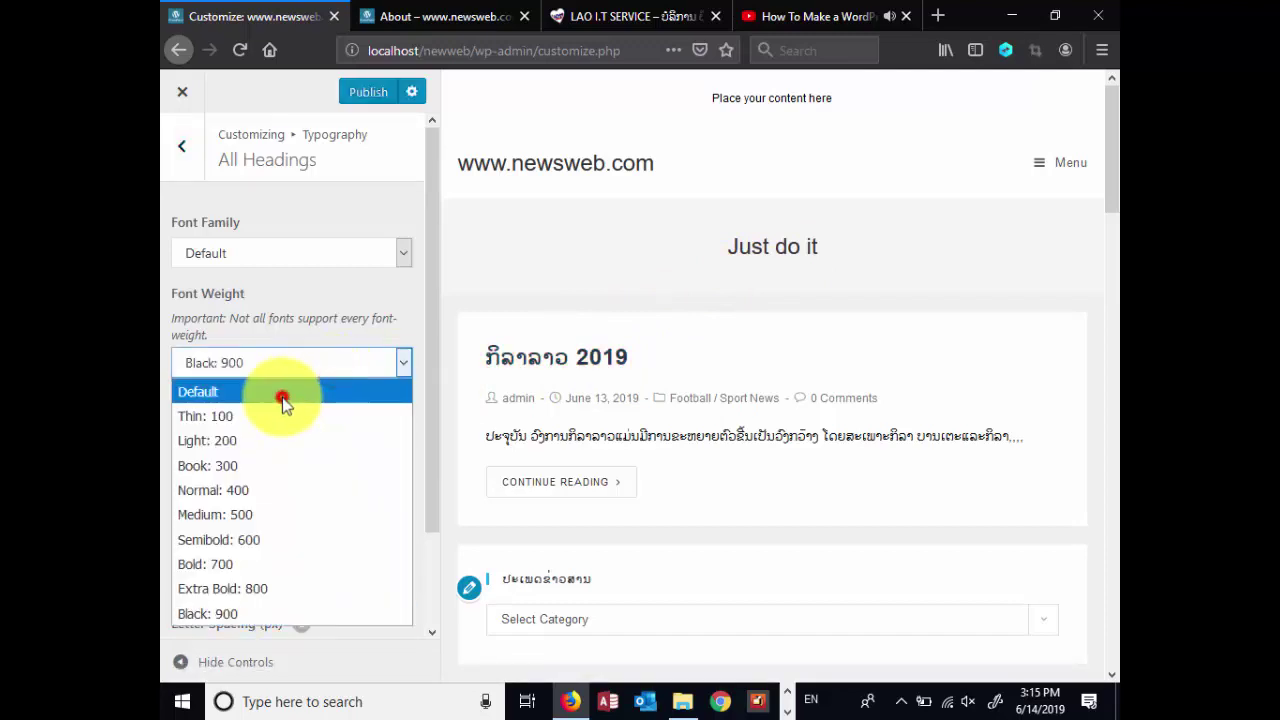
{"action": "left_click", "coordinate": [283, 400]}
{"action": "scroll", "coordinate": [306, 490], "scroll_direction": "down", "scroll_amount": 2}
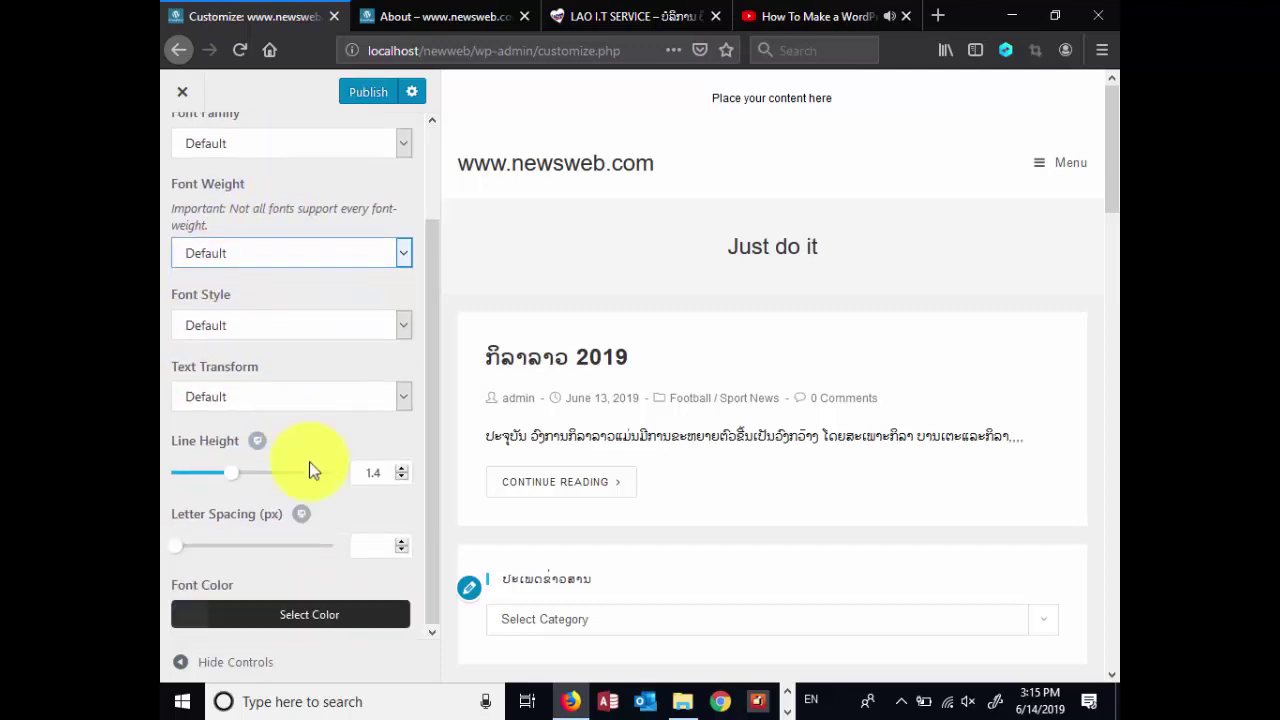
Set the All Headings font color to light blue (#24b8e5)
{"action": "left_click", "coordinate": [199, 615]}
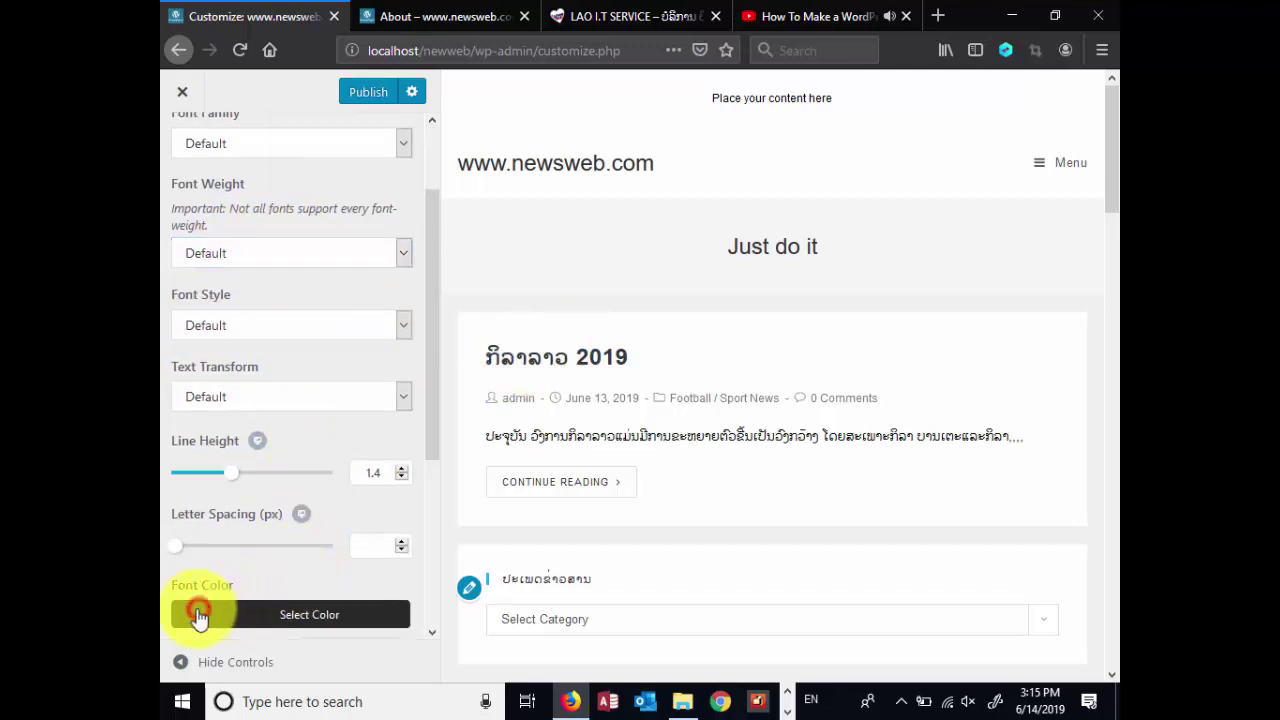
{"action": "left_click", "coordinate": [196, 613]}
{"action": "scroll", "coordinate": [194, 540], "scroll_direction": "down", "scroll_amount": 3}
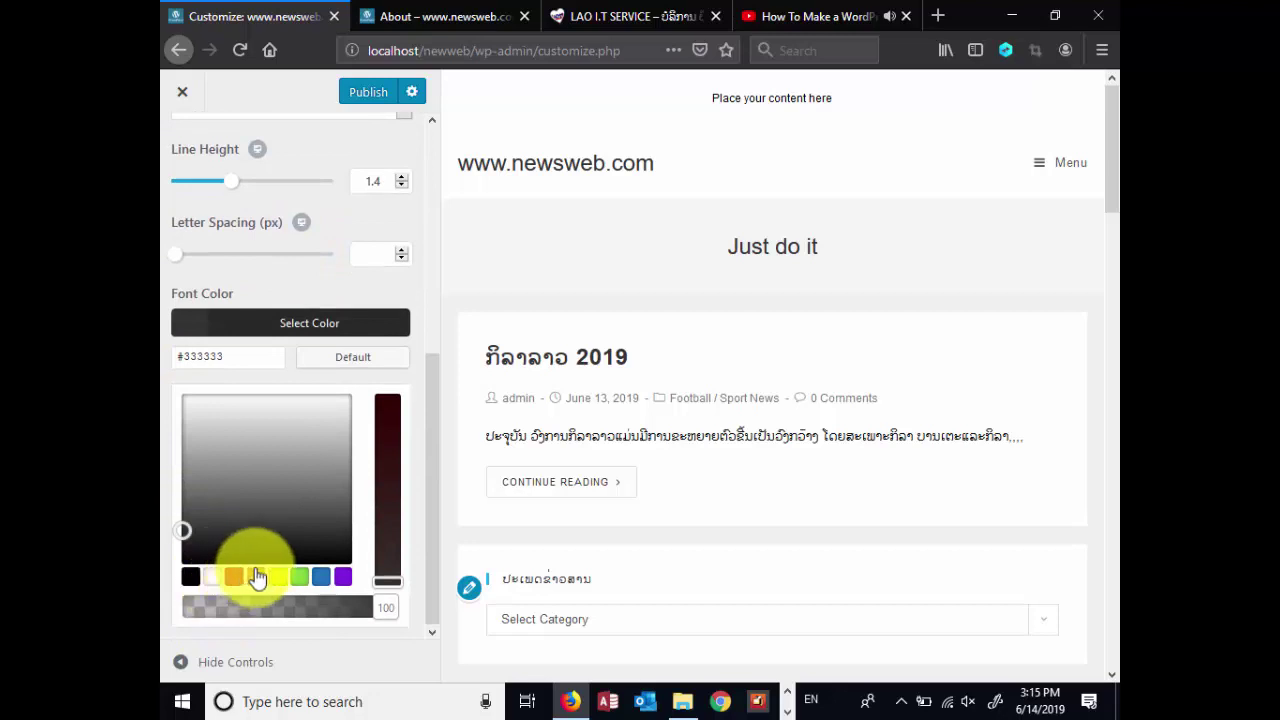
{"action": "left_click", "coordinate": [316, 579]}
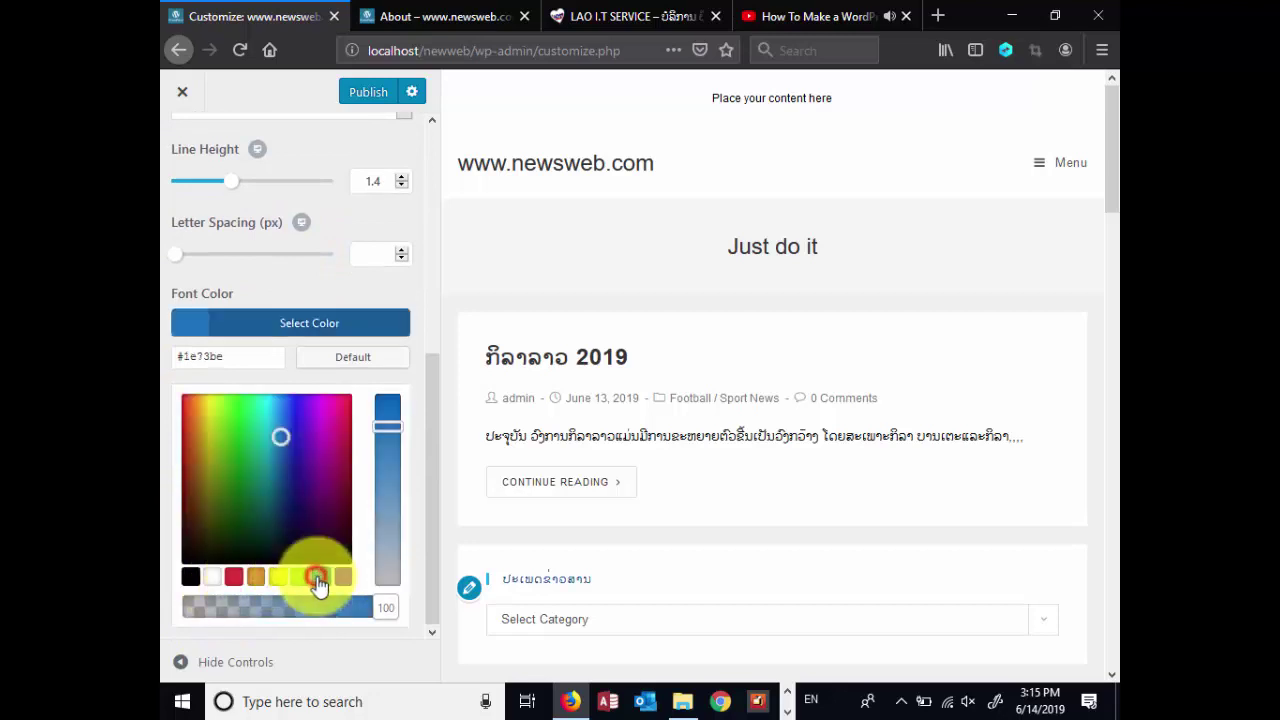
{"action": "left_click", "coordinate": [273, 410]}
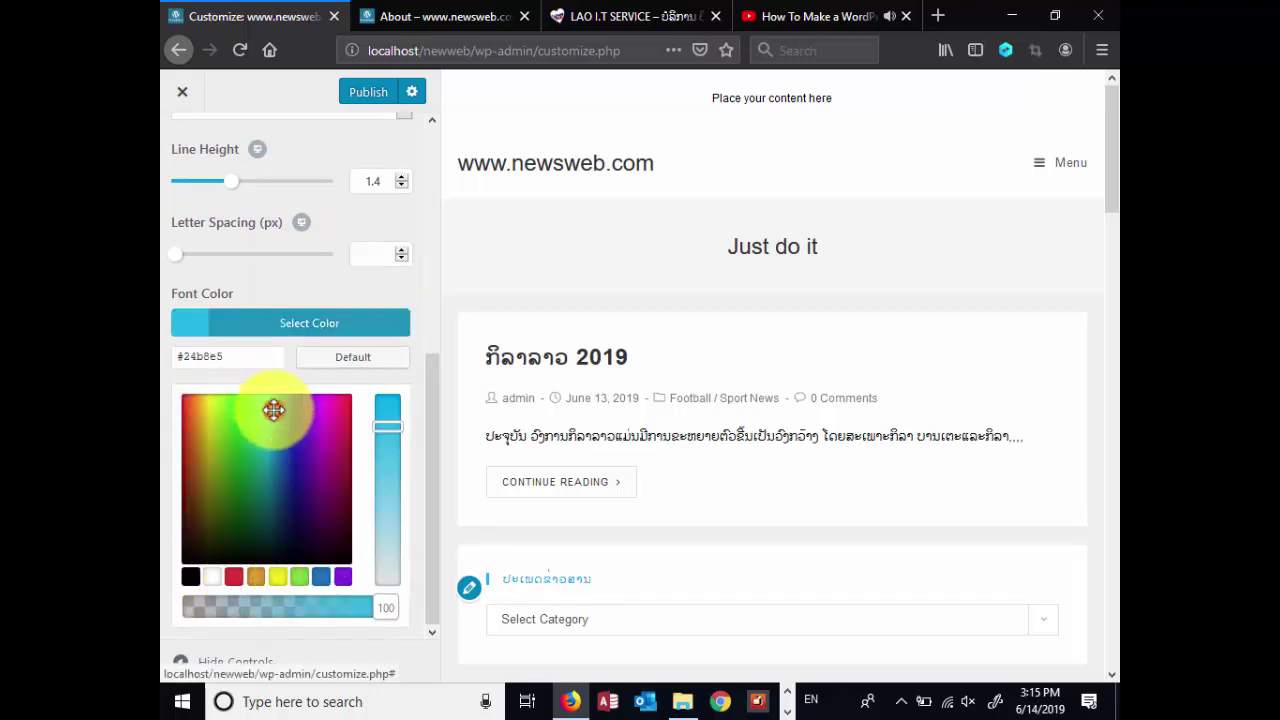
{"action": "left_click", "coordinate": [617, 274]}
{"action": "left_click", "coordinate": [221, 293]}
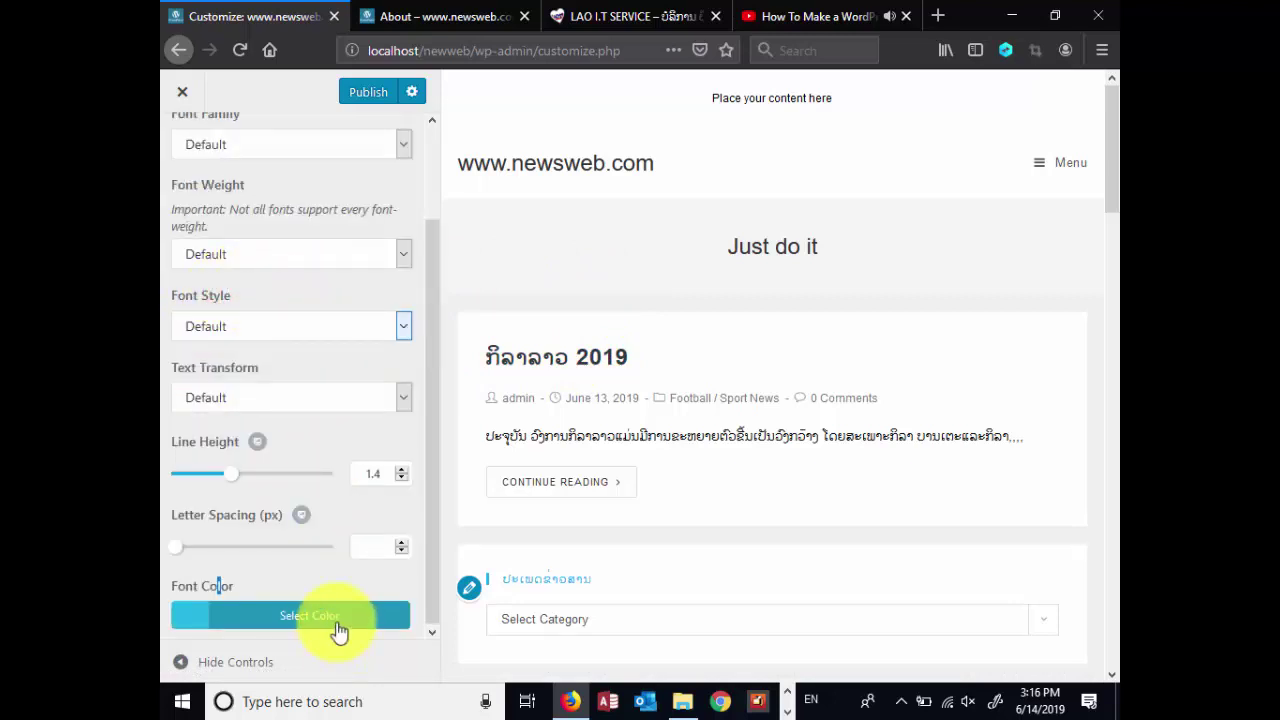
Recheck the headings font color, publish the change, and return to the Typography list
{"action": "left_click", "coordinate": [286, 605]}
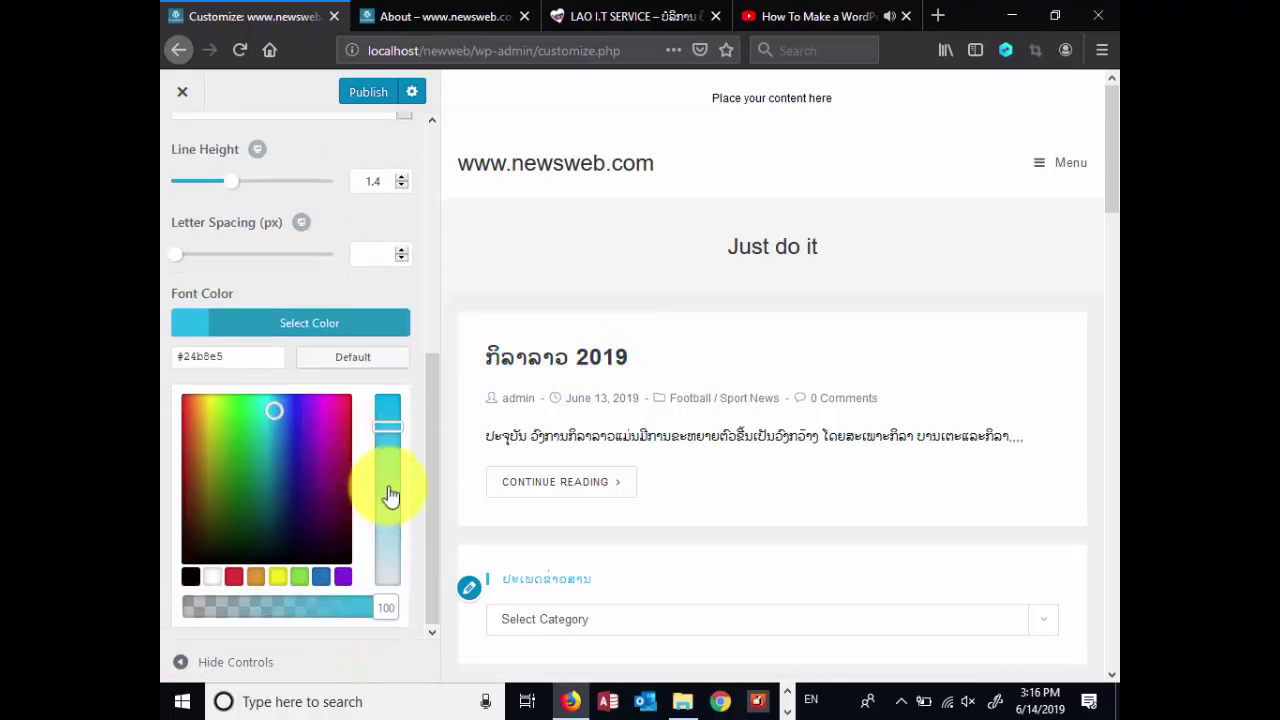
{"action": "scroll", "coordinate": [354, 363], "scroll_direction": "up", "scroll_amount": 5}
{"action": "left_click", "coordinate": [355, 203]}
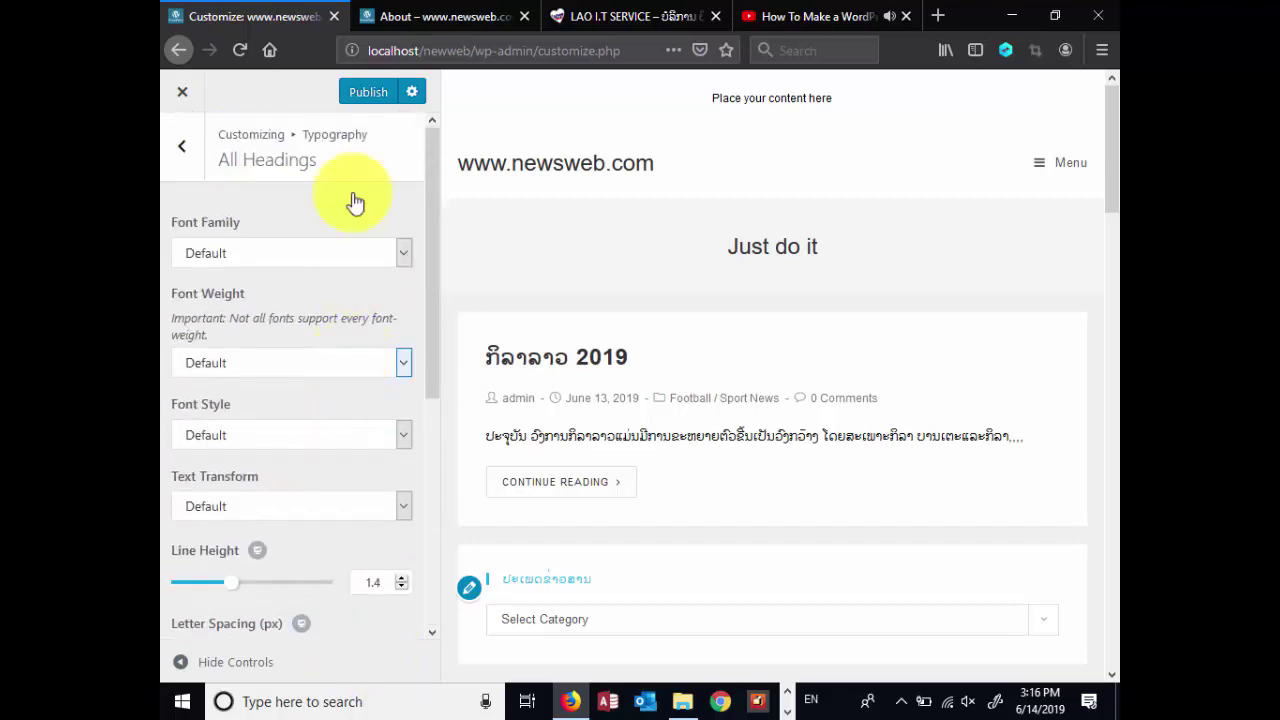
{"action": "left_click", "coordinate": [365, 95]}
{"action": "left_click", "coordinate": [182, 146]}
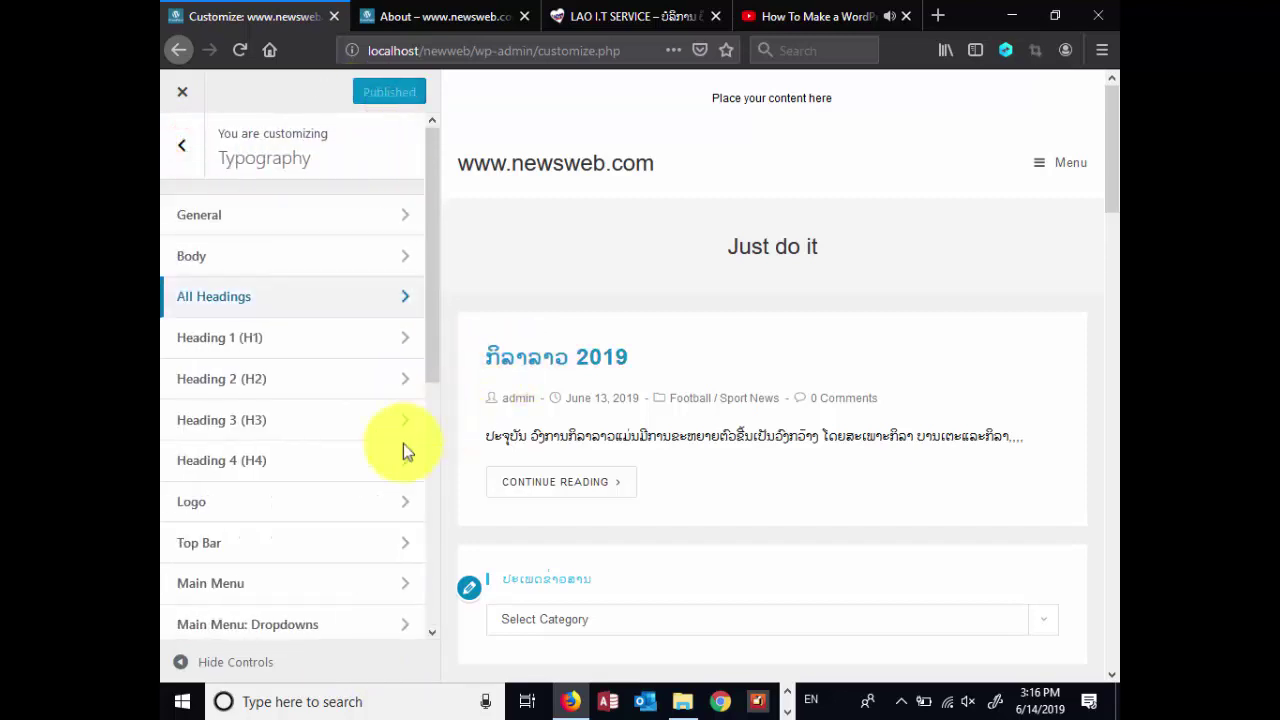
Look through the Top Bar and Logo typography settings and return to the main customizer list
{"action": "scroll", "coordinate": [300, 478], "scroll_direction": "down", "scroll_amount": 2}
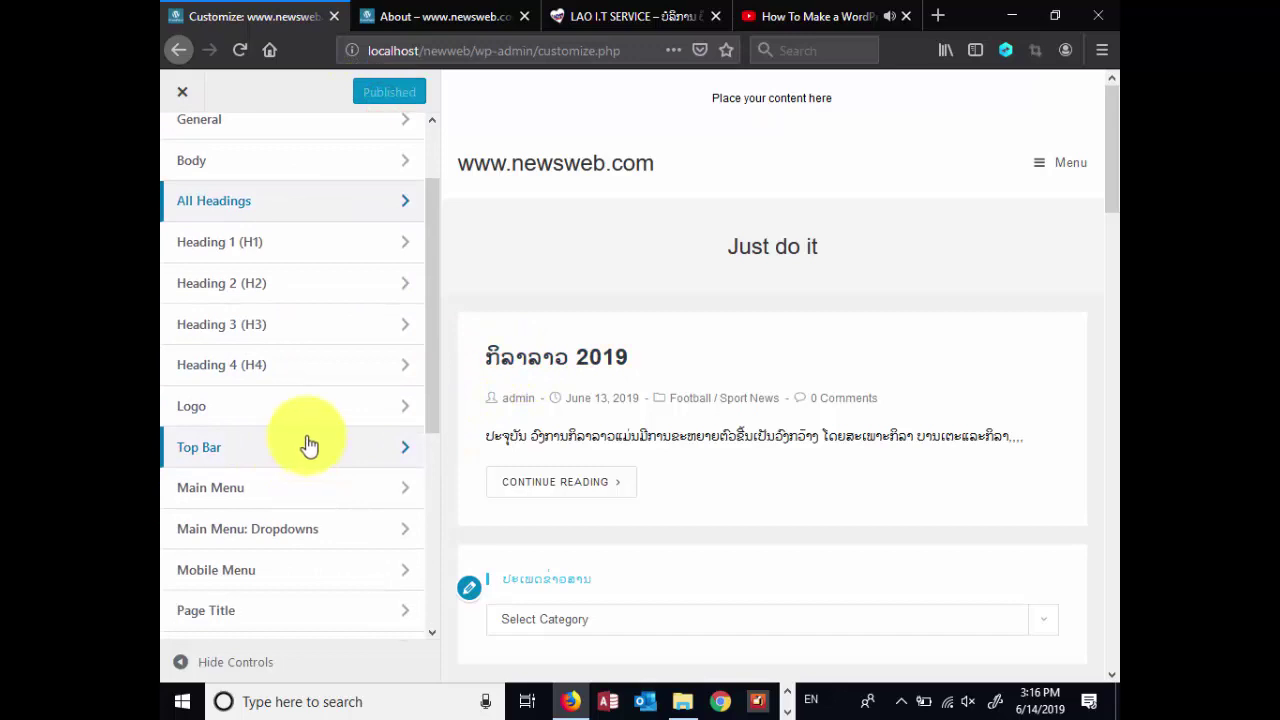
{"action": "left_click", "coordinate": [240, 455]}
{"action": "left_click", "coordinate": [180, 140]}
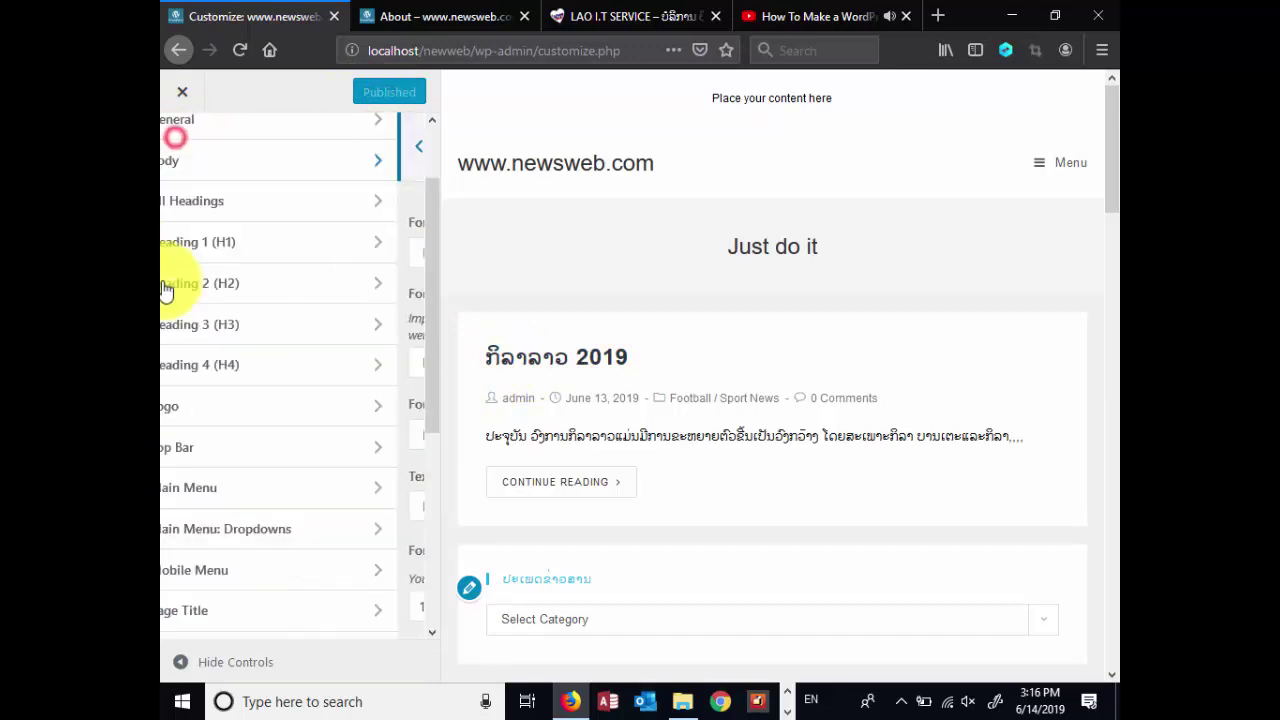
{"action": "left_click", "coordinate": [198, 414]}
{"action": "scroll", "coordinate": [320, 294], "scroll_direction": "down", "scroll_amount": 3}
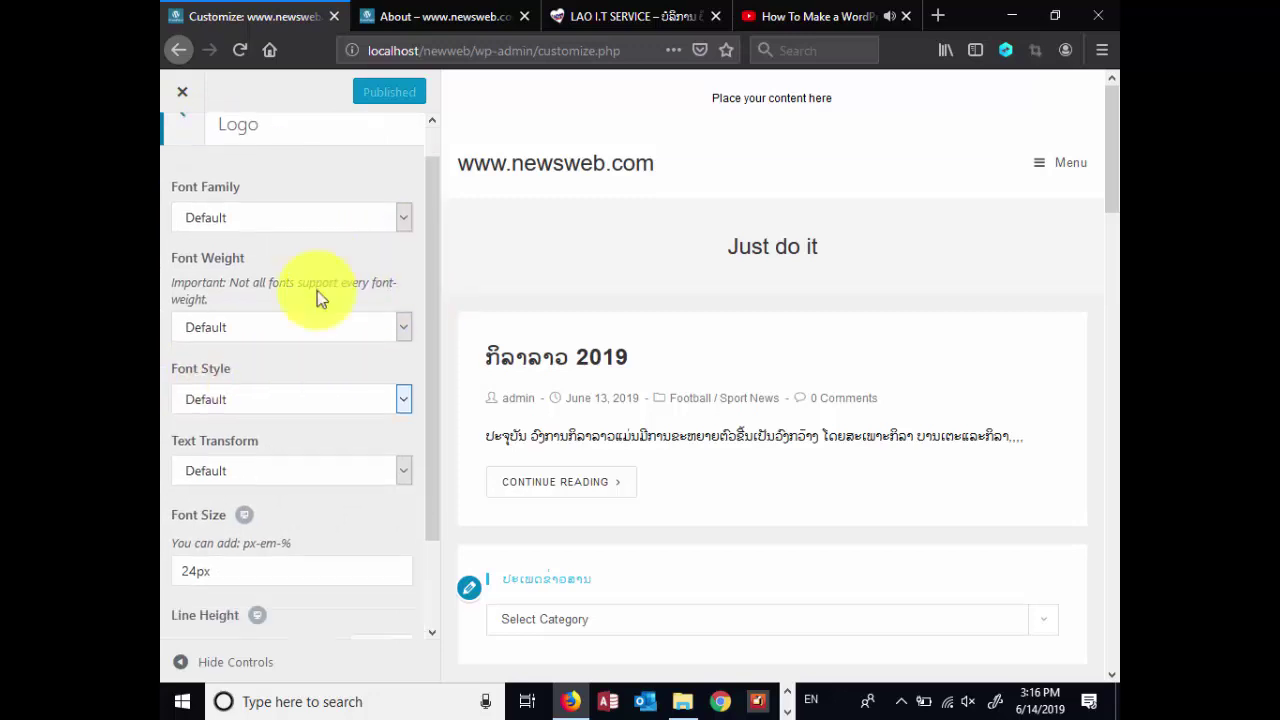
{"action": "scroll", "coordinate": [300, 270], "scroll_direction": "up", "scroll_amount": 3}
{"action": "left_click", "coordinate": [179, 150]}
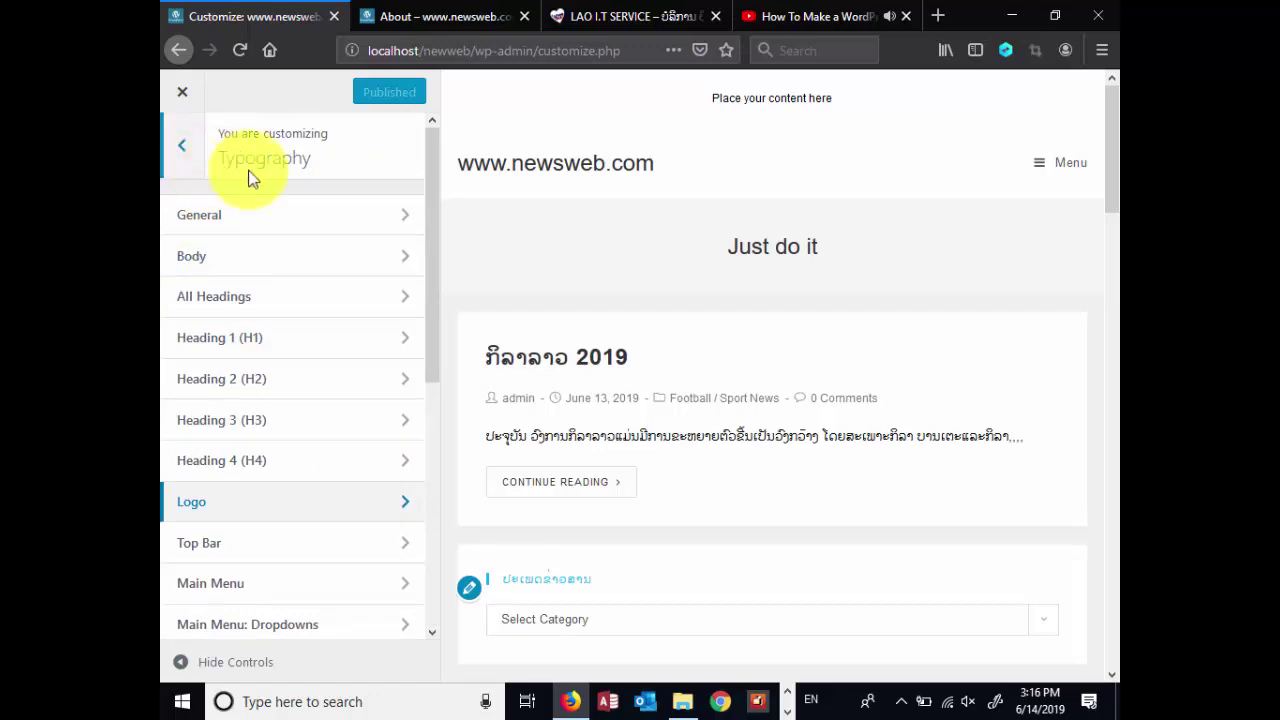
{"action": "left_click", "coordinate": [176, 165]}
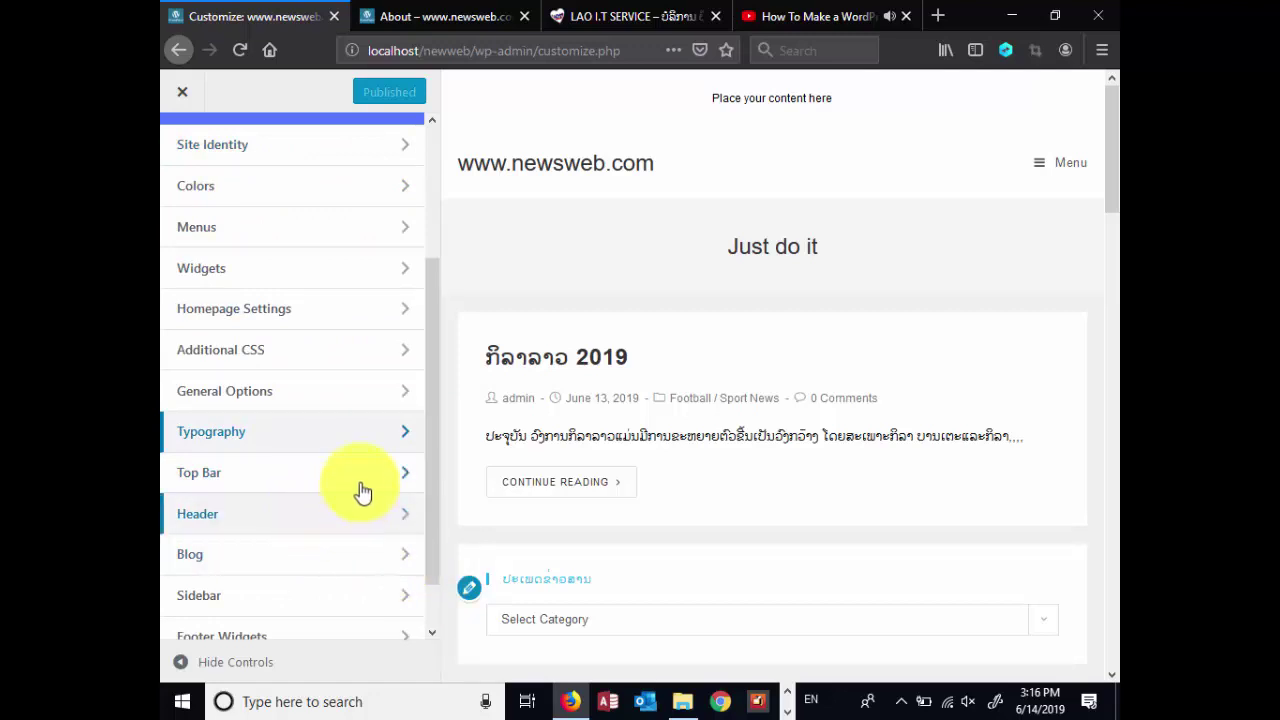
View the general settings of the Top Bar section and return to the main customizer list
{"action": "left_click", "coordinate": [258, 471]}
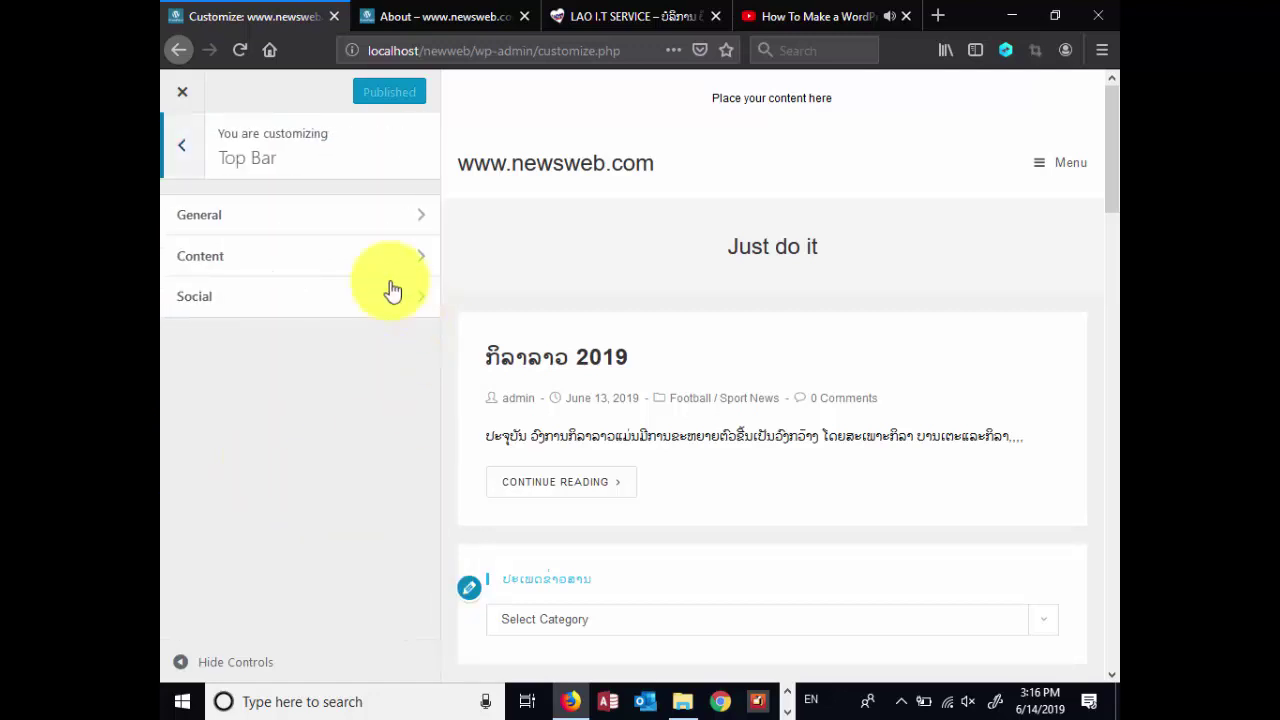
{"action": "left_click", "coordinate": [329, 215]}
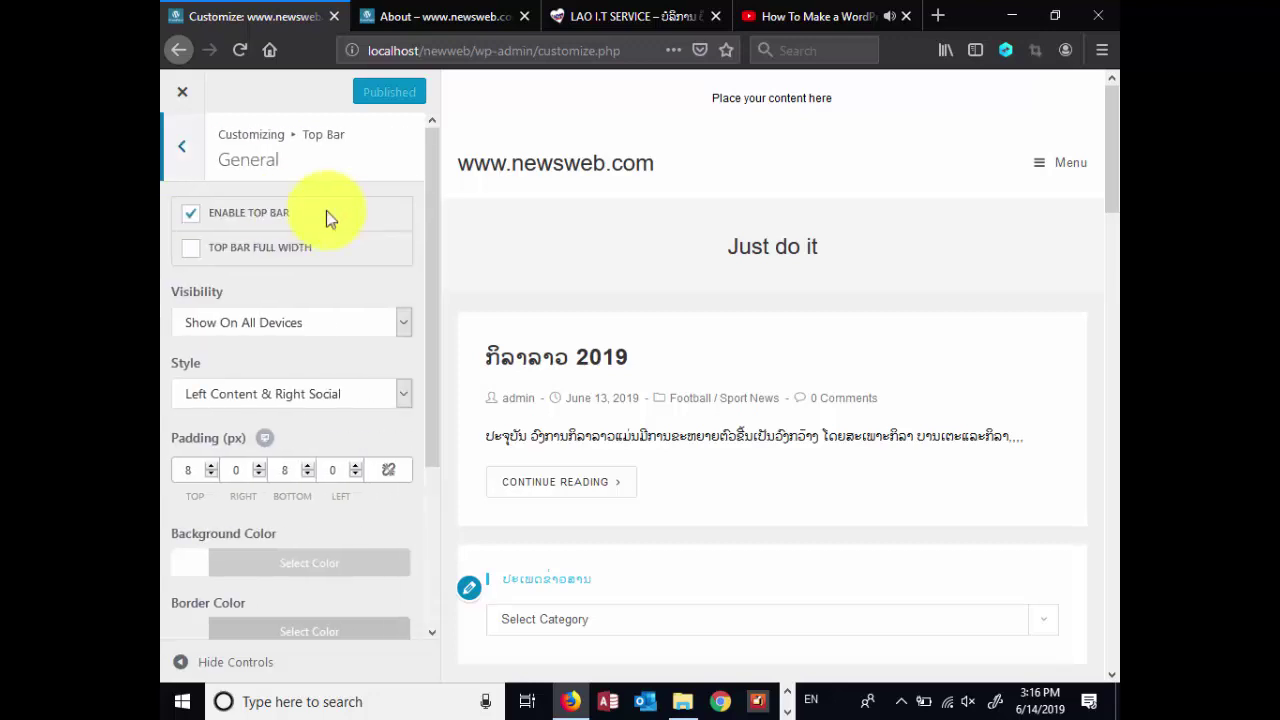
{"action": "left_click", "coordinate": [184, 160]}
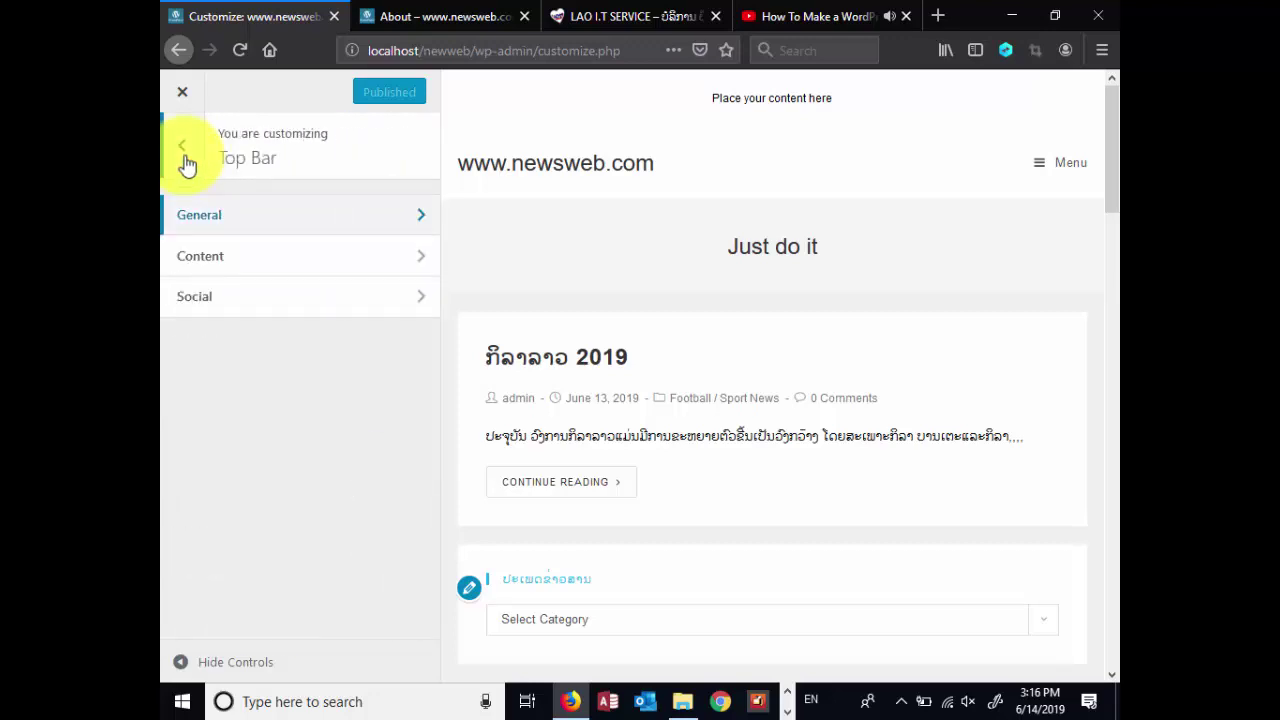
{"action": "left_click", "coordinate": [185, 160]}
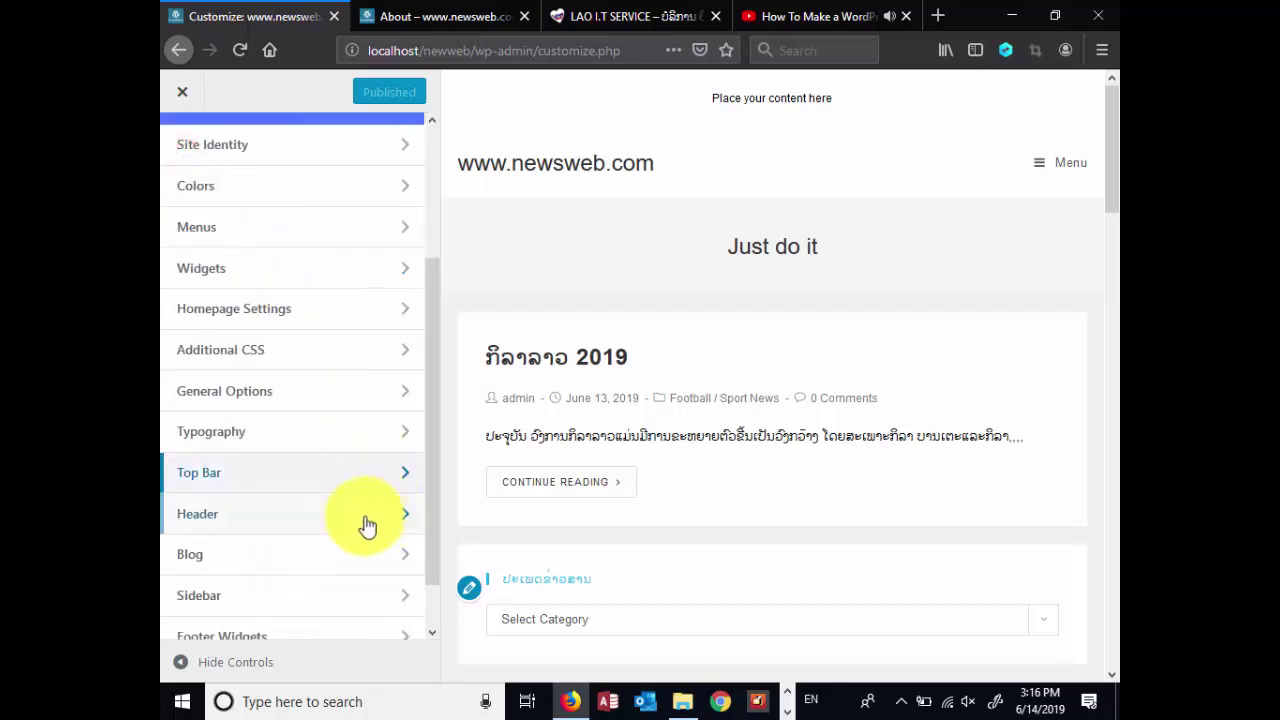
Open the Logo settings of the Header section and choose wordpress_logo.jpg from the media library as the logo
{"action": "left_click", "coordinate": [306, 517]}
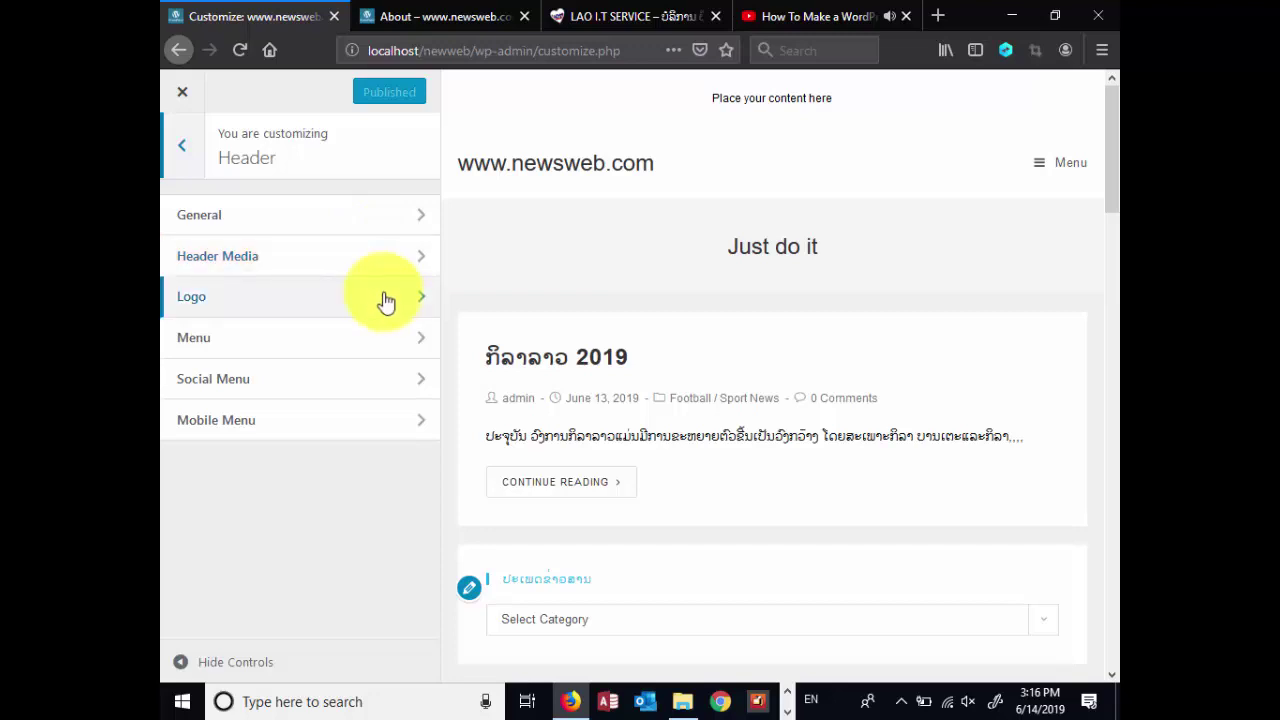
{"action": "left_click", "coordinate": [383, 297]}
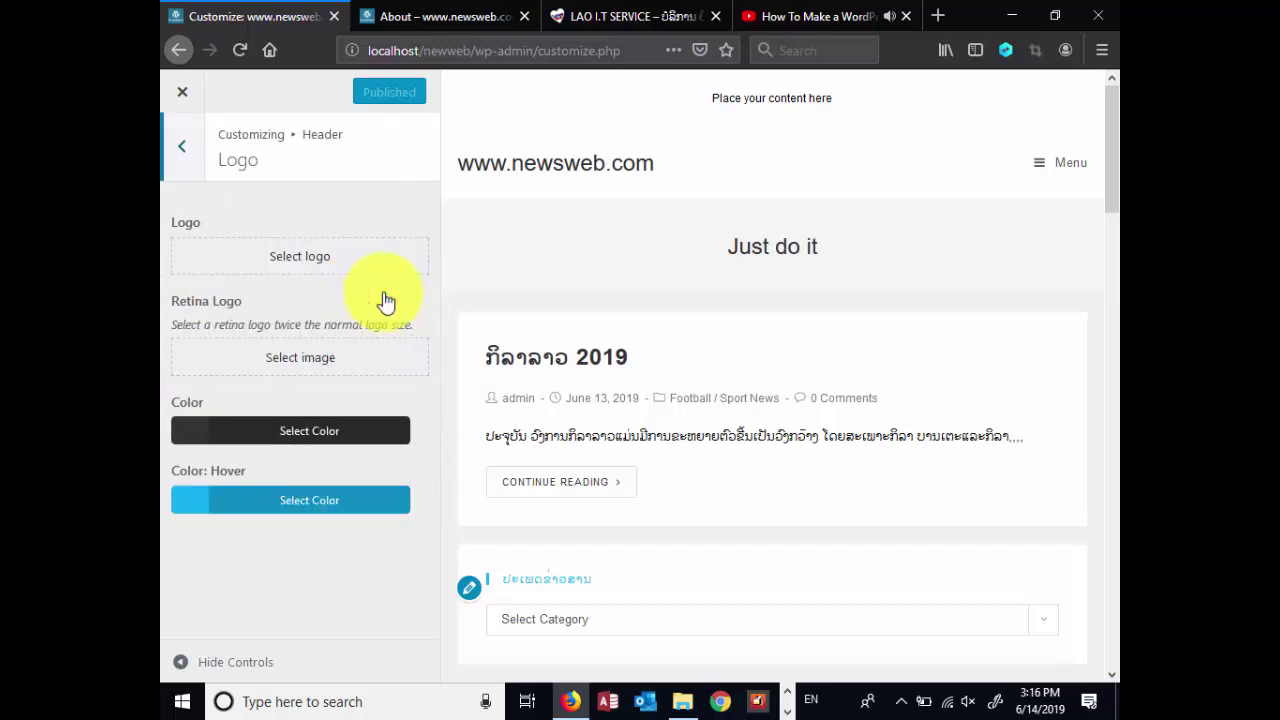
{"action": "left_click", "coordinate": [305, 258]}
{"action": "left_click", "coordinate": [312, 273]}
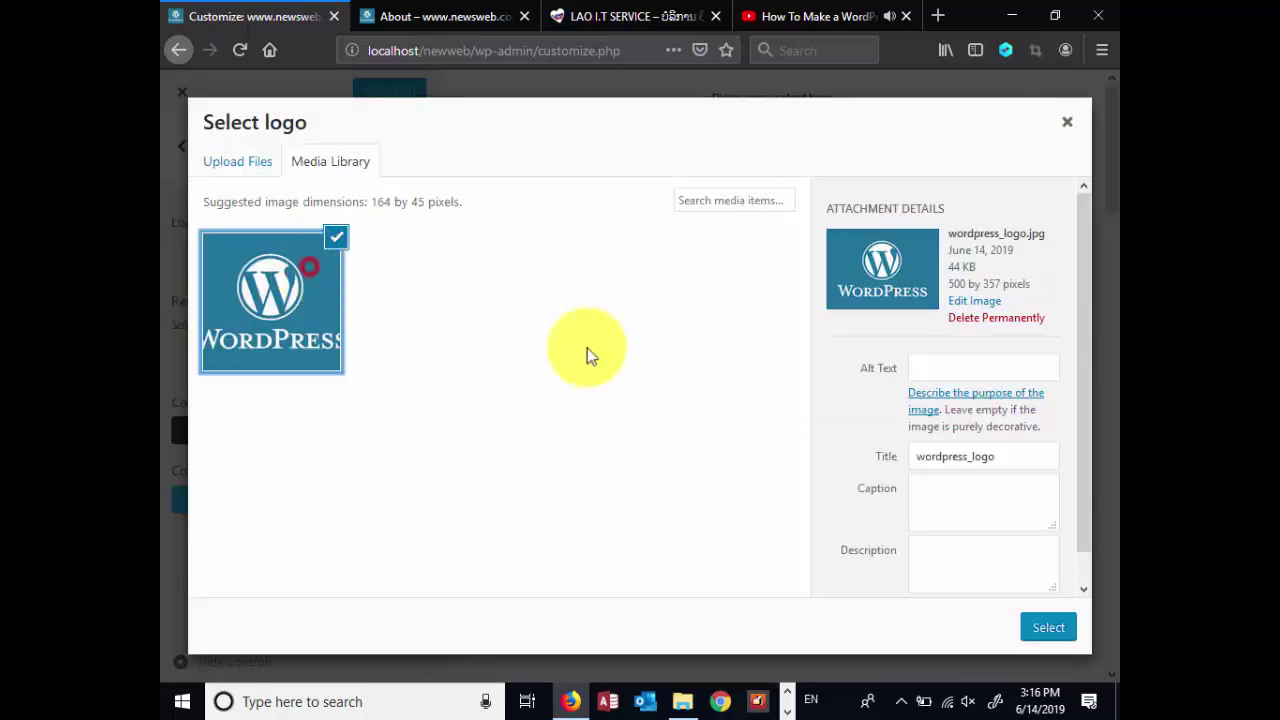
{"action": "left_click", "coordinate": [1045, 628]}
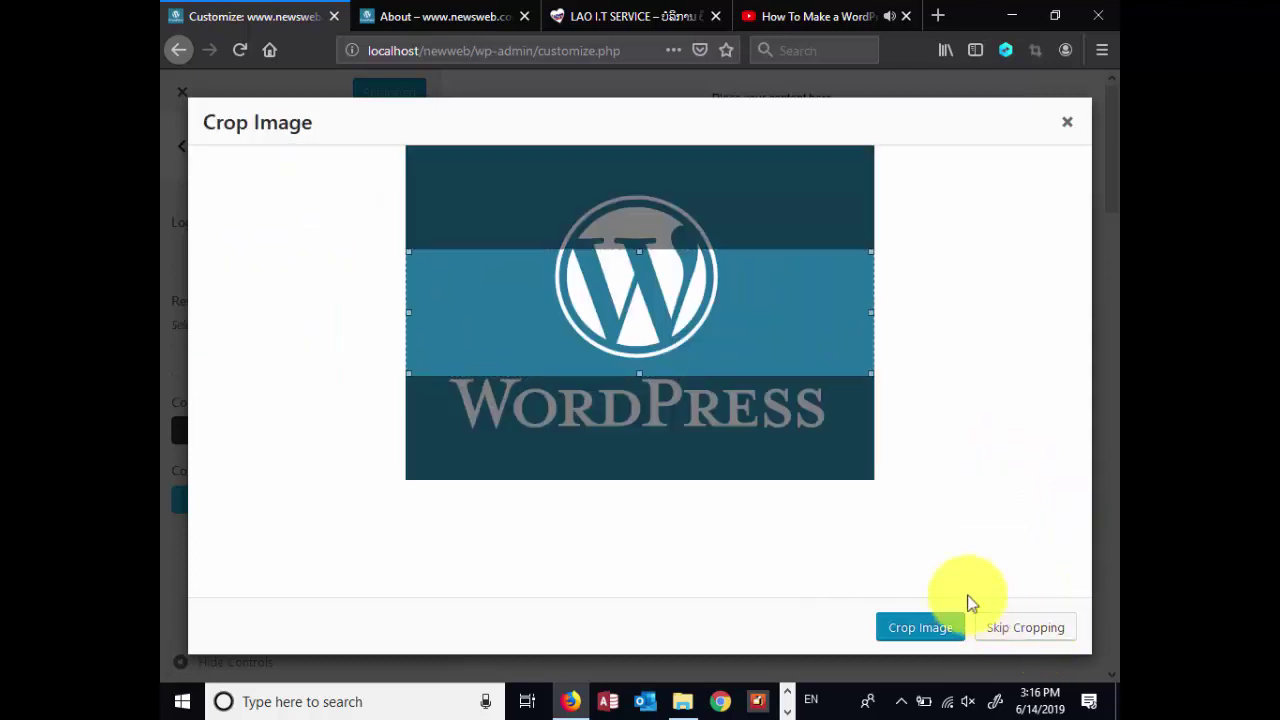
Crop the logo image to a narrow strip around the WordPress lettering beneath the round emblem
{"action": "left_click_drag", "start_coordinate": [751, 354], "coordinate": [765, 464]}
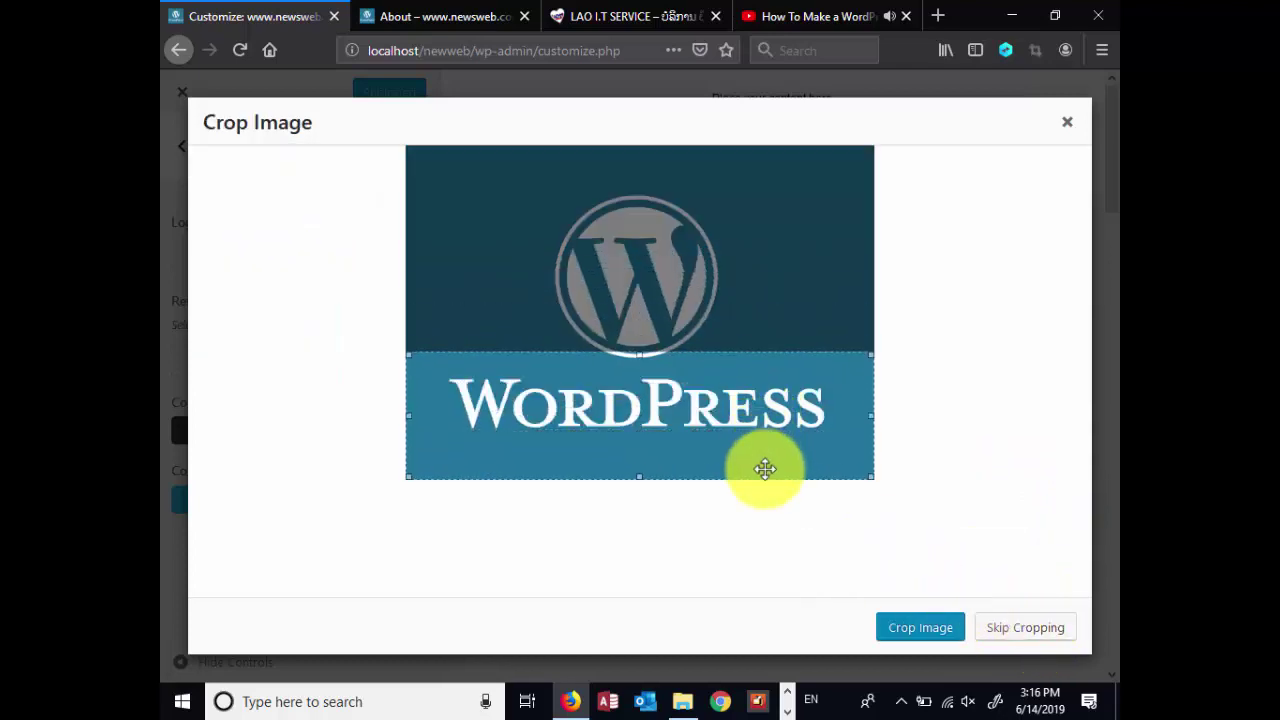
{"action": "left_click_drag", "start_coordinate": [643, 352], "coordinate": [643, 371]}
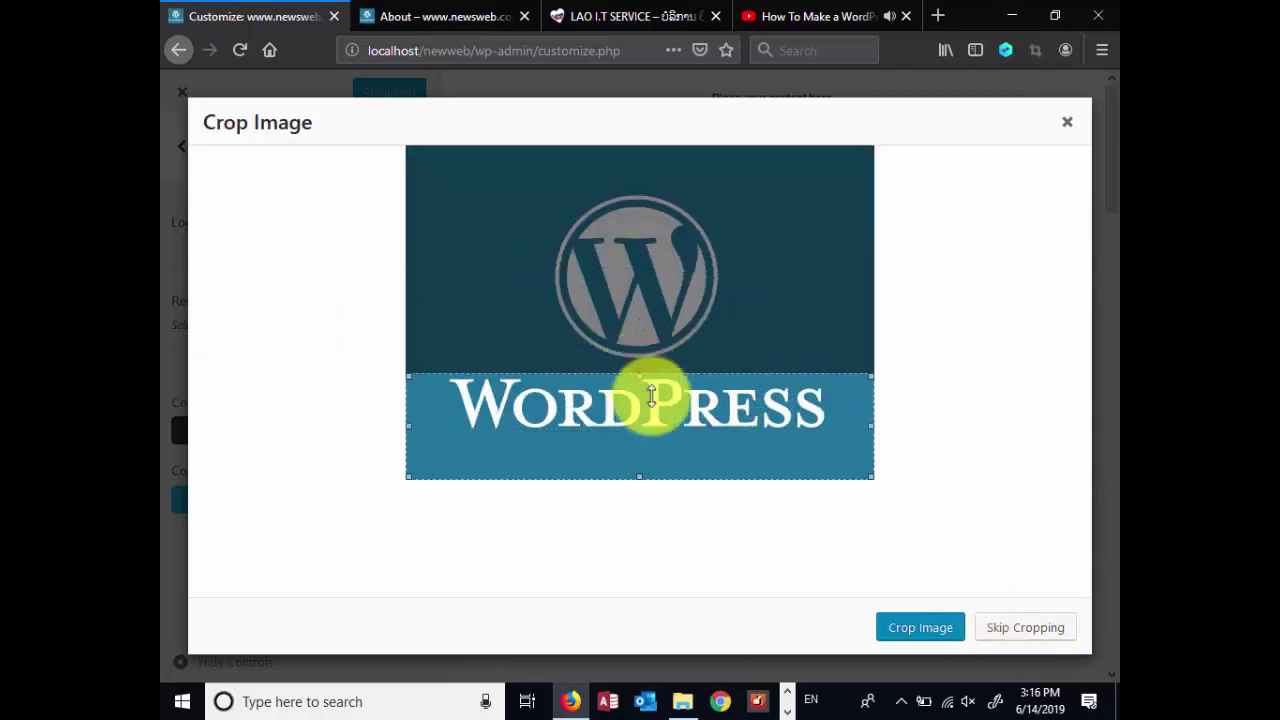
{"action": "left_click_drag", "start_coordinate": [660, 454], "coordinate": [669, 437]}
{"action": "left_click_drag", "start_coordinate": [874, 420], "coordinate": [845, 410]}
{"action": "left_click_drag", "start_coordinate": [407, 408], "coordinate": [440, 404]}
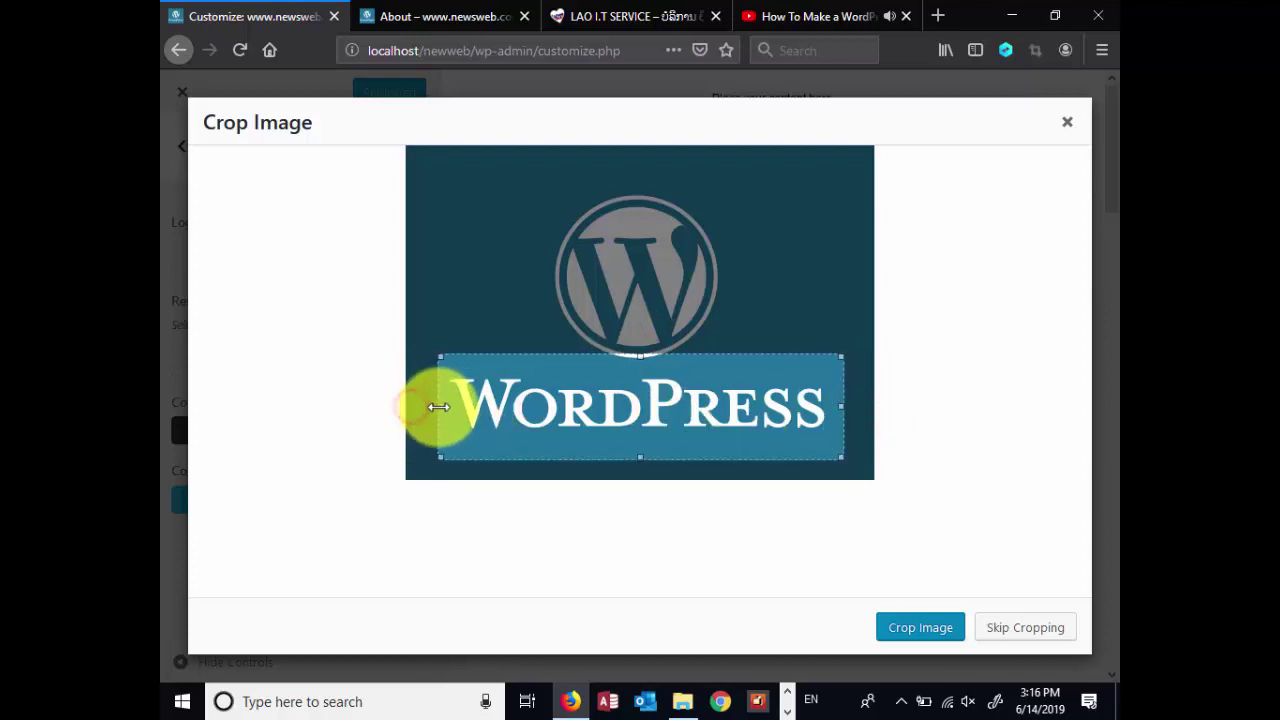
{"action": "left_click_drag", "start_coordinate": [636, 457], "coordinate": [642, 446]}
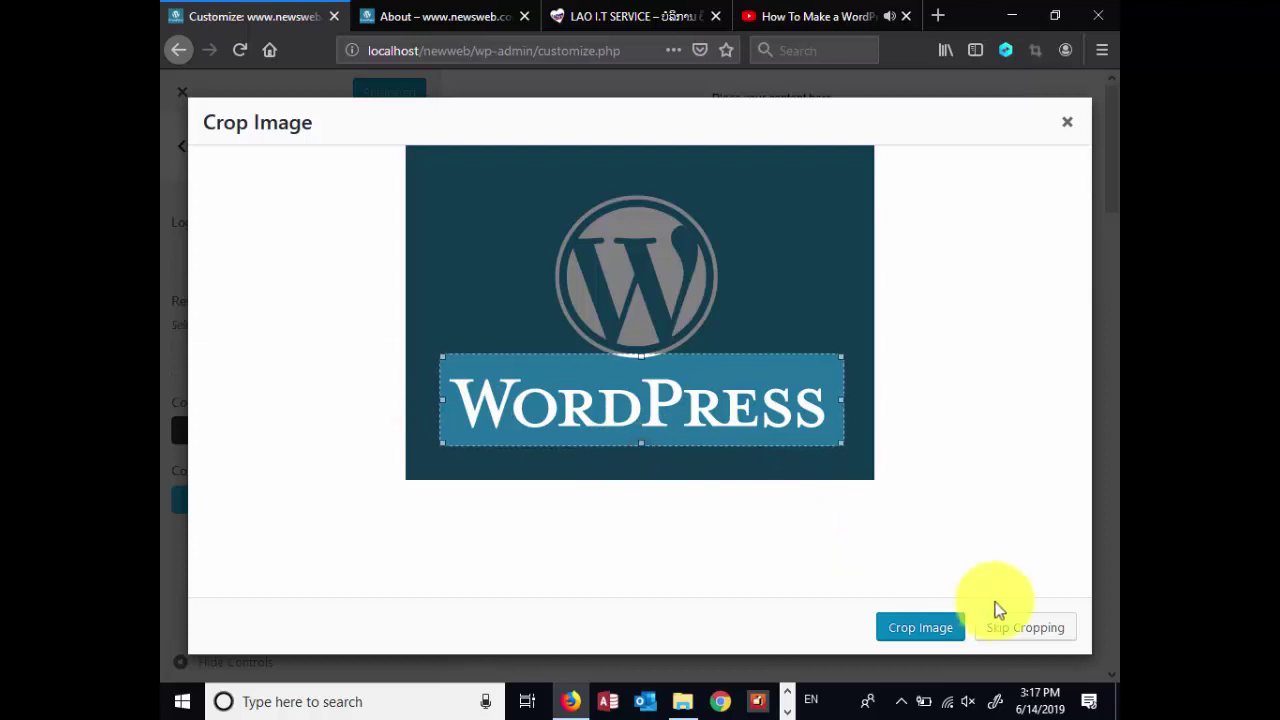
{"action": "left_click", "coordinate": [926, 630]}
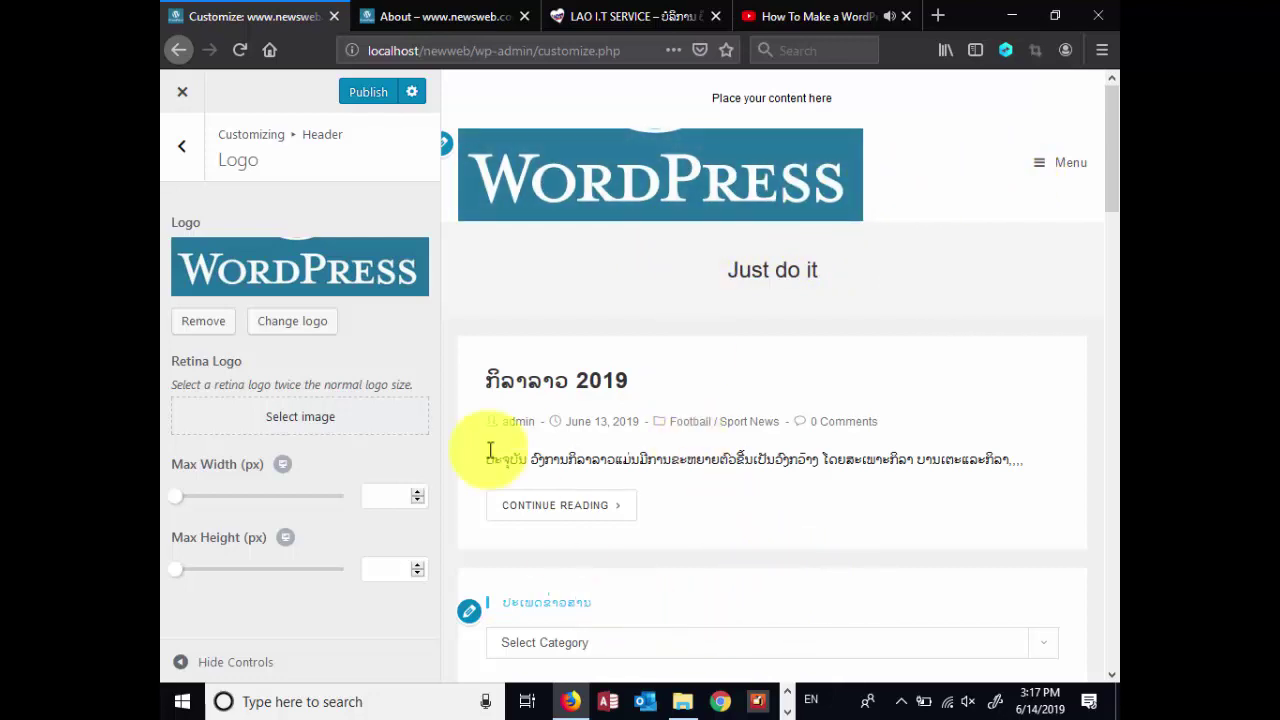
Publish the new header logo and reload the About page to check it on the site
{"action": "left_click", "coordinate": [378, 89]}
{"action": "left_click", "coordinate": [415, 18]}
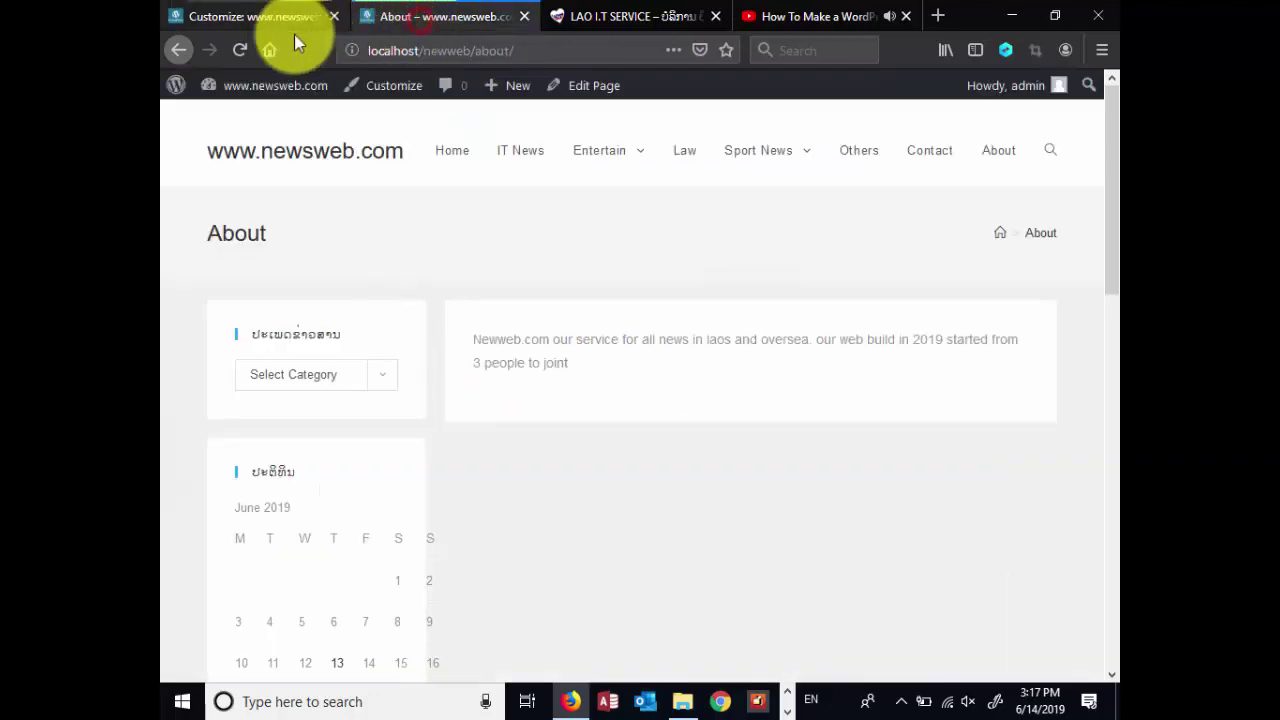
{"action": "left_click", "coordinate": [239, 50]}
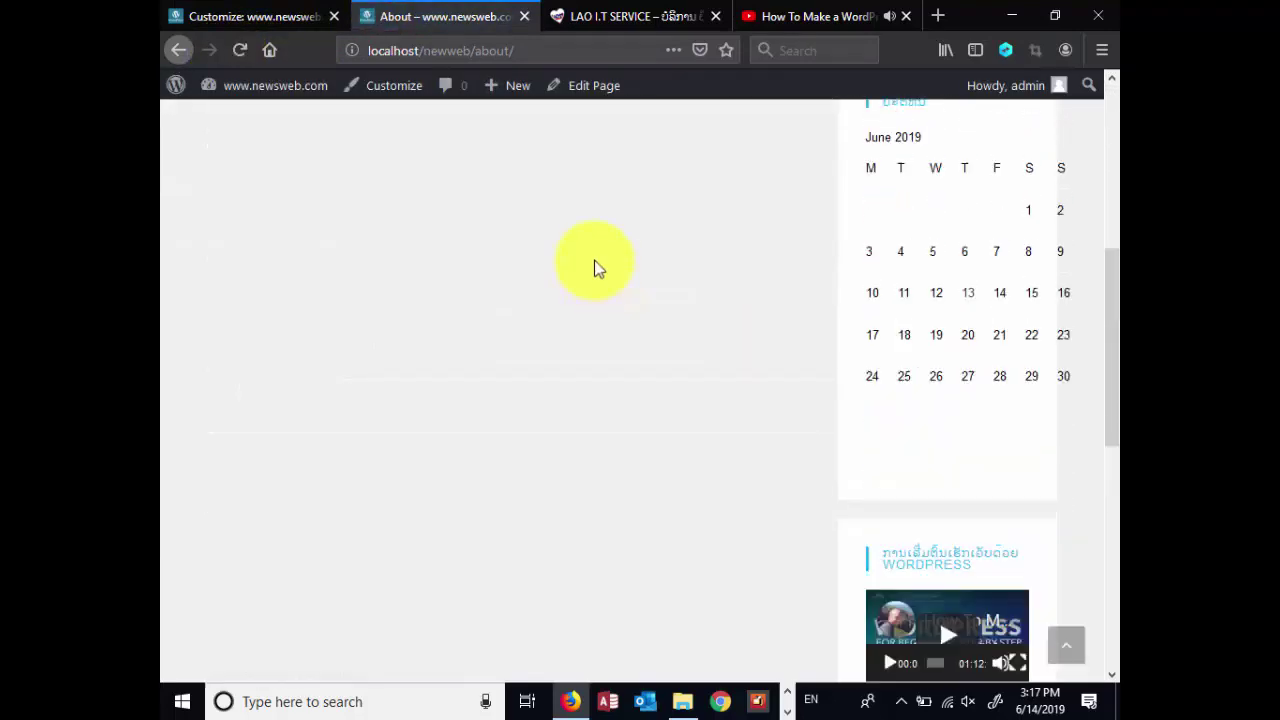
Return to the customizer, go back to the Header section, and reopen its Logo settings
{"action": "left_click", "coordinate": [222, 29]}
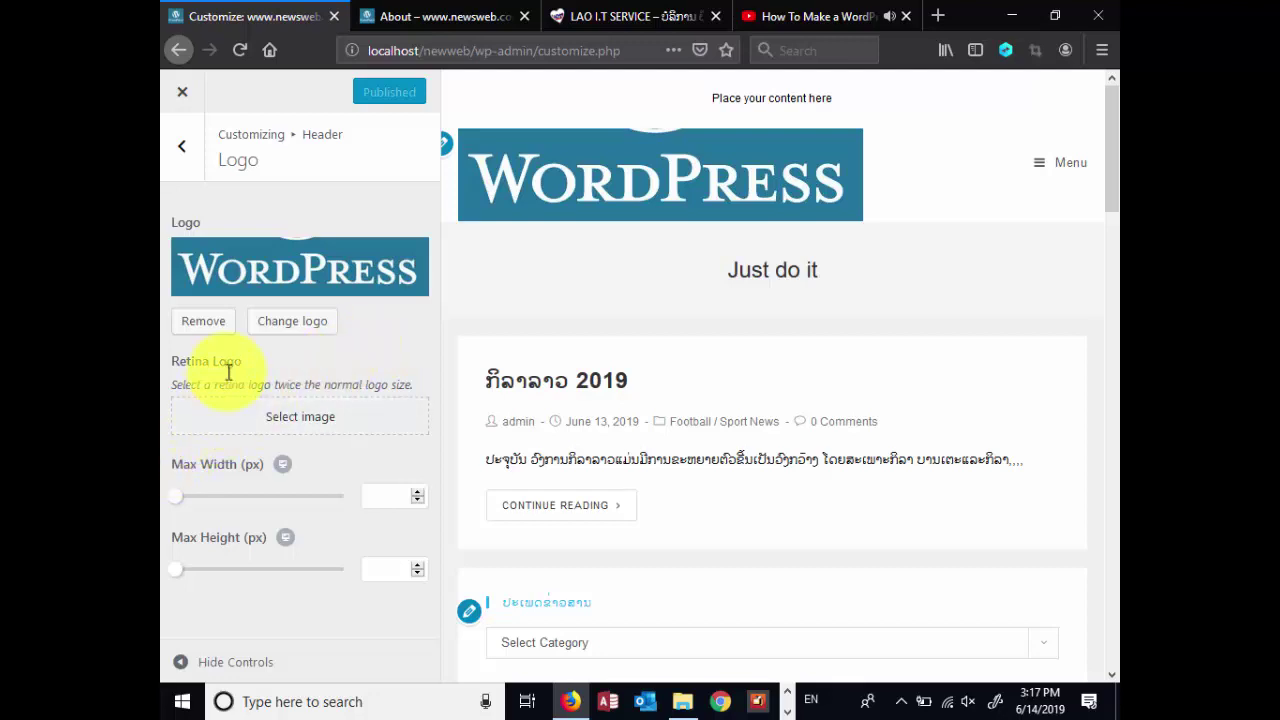
{"action": "left_click", "coordinate": [174, 158]}
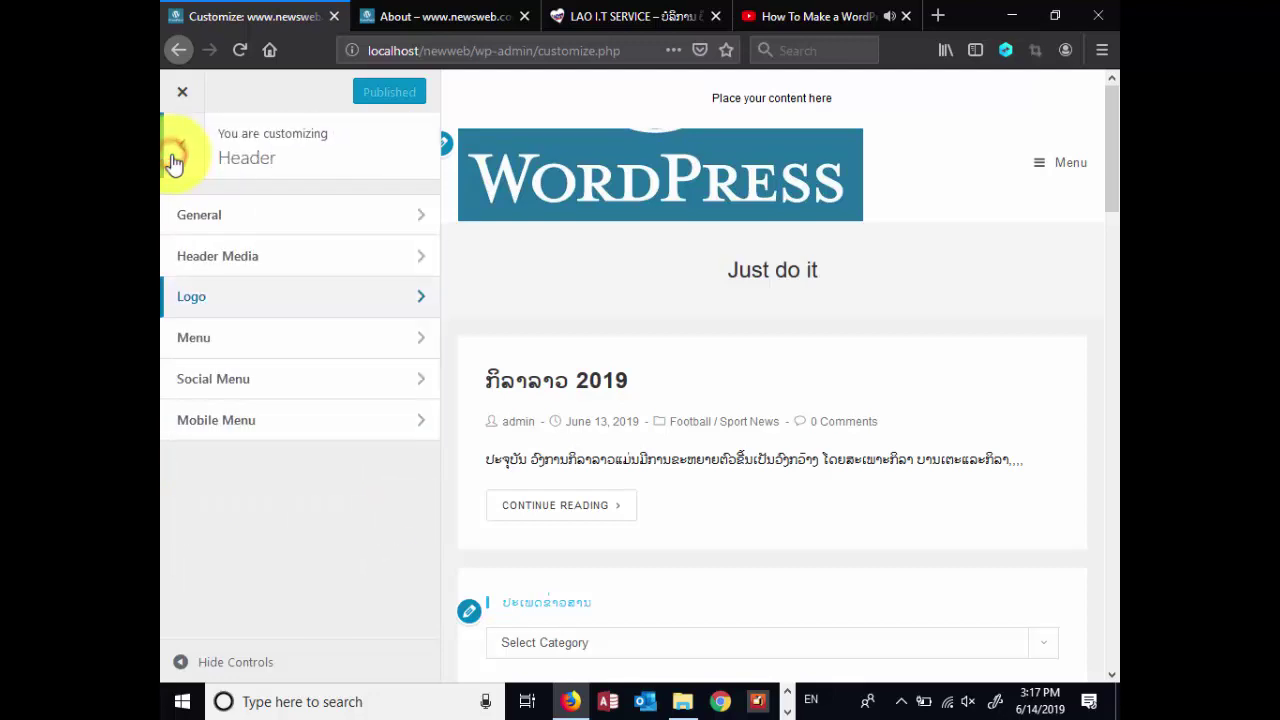
{"action": "left_click", "coordinate": [323, 295]}
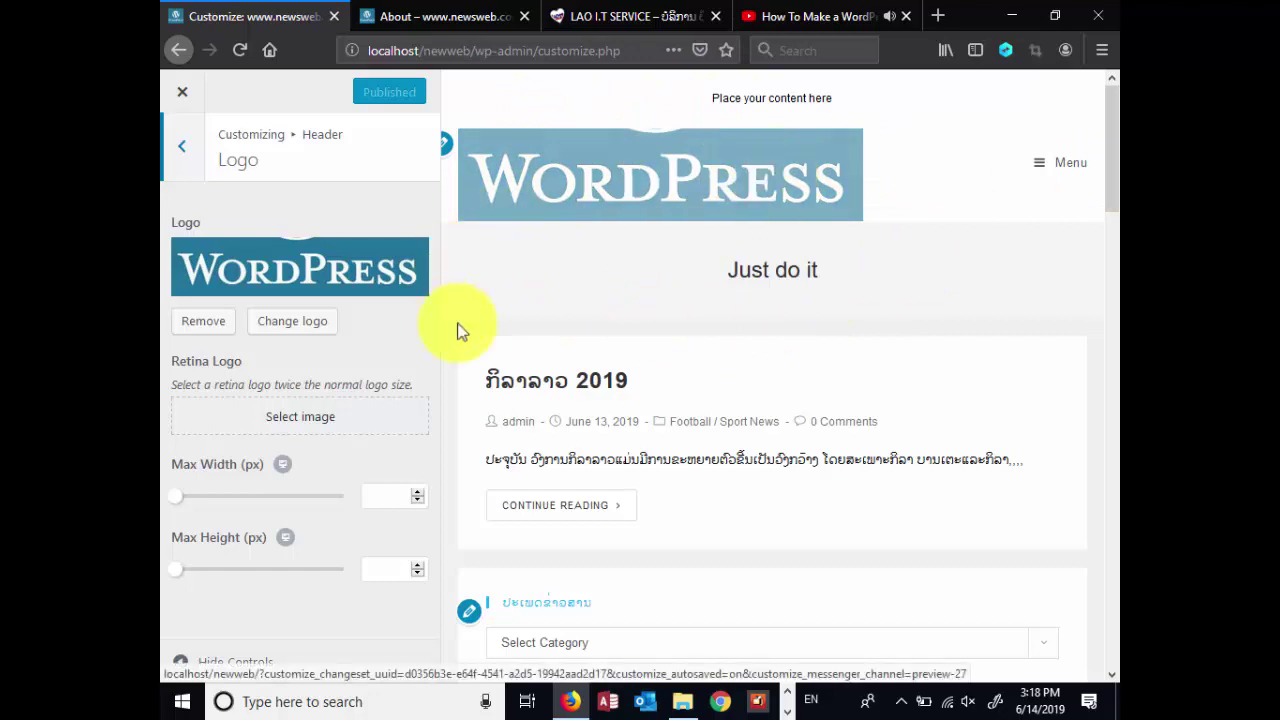
Reload the About page again and review it from the header logo down to the footer widgets
{"action": "left_click", "coordinate": [450, 17]}
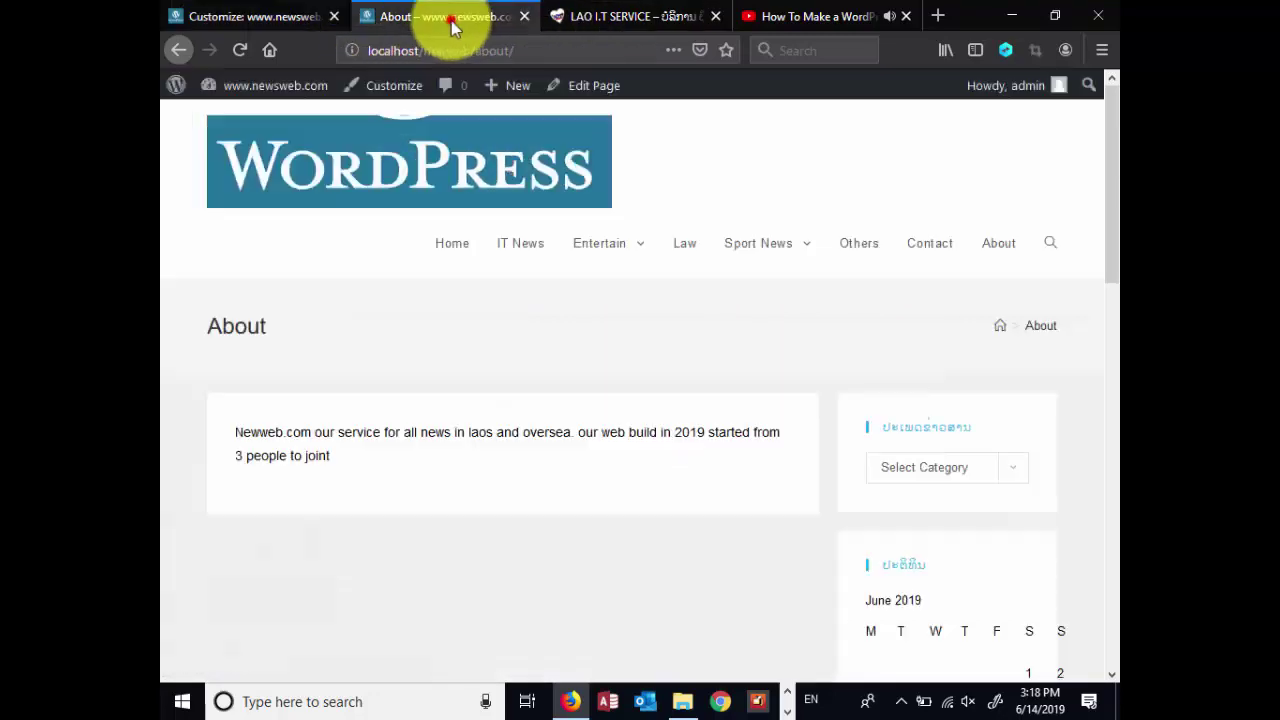
{"action": "left_click", "coordinate": [246, 50]}
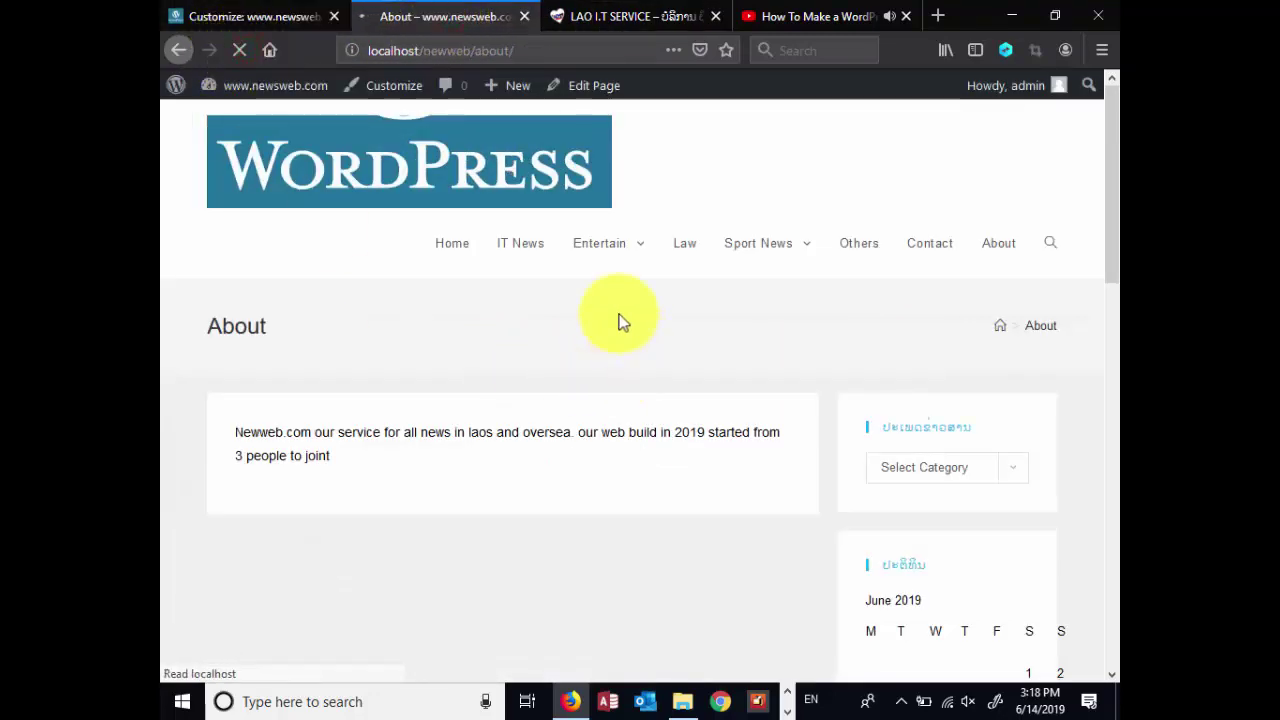
{"action": "scroll", "coordinate": [616, 313], "scroll_direction": "down", "scroll_amount": 10}
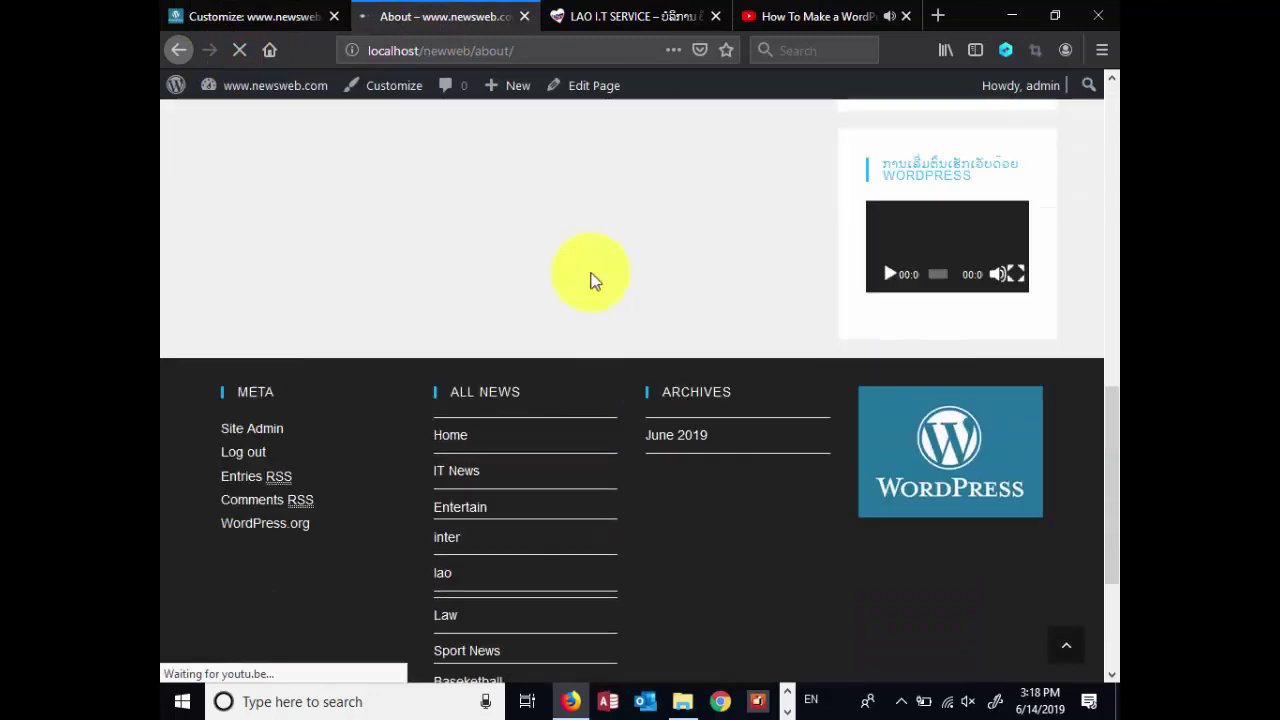
{"action": "scroll", "coordinate": [590, 280], "scroll_direction": "up", "scroll_amount": 10}
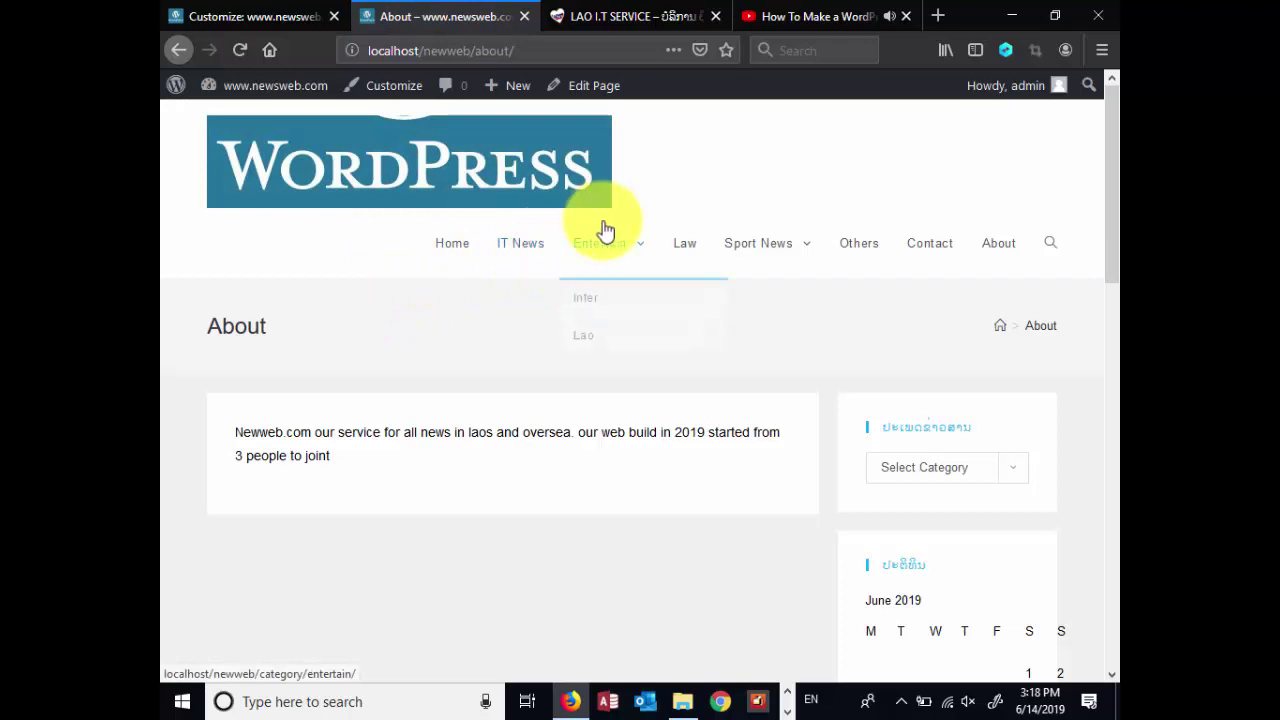
Return to the customizer's Header section and compare the LAO I.T SERVICE site with the About page
{"action": "left_click", "coordinate": [254, 30]}
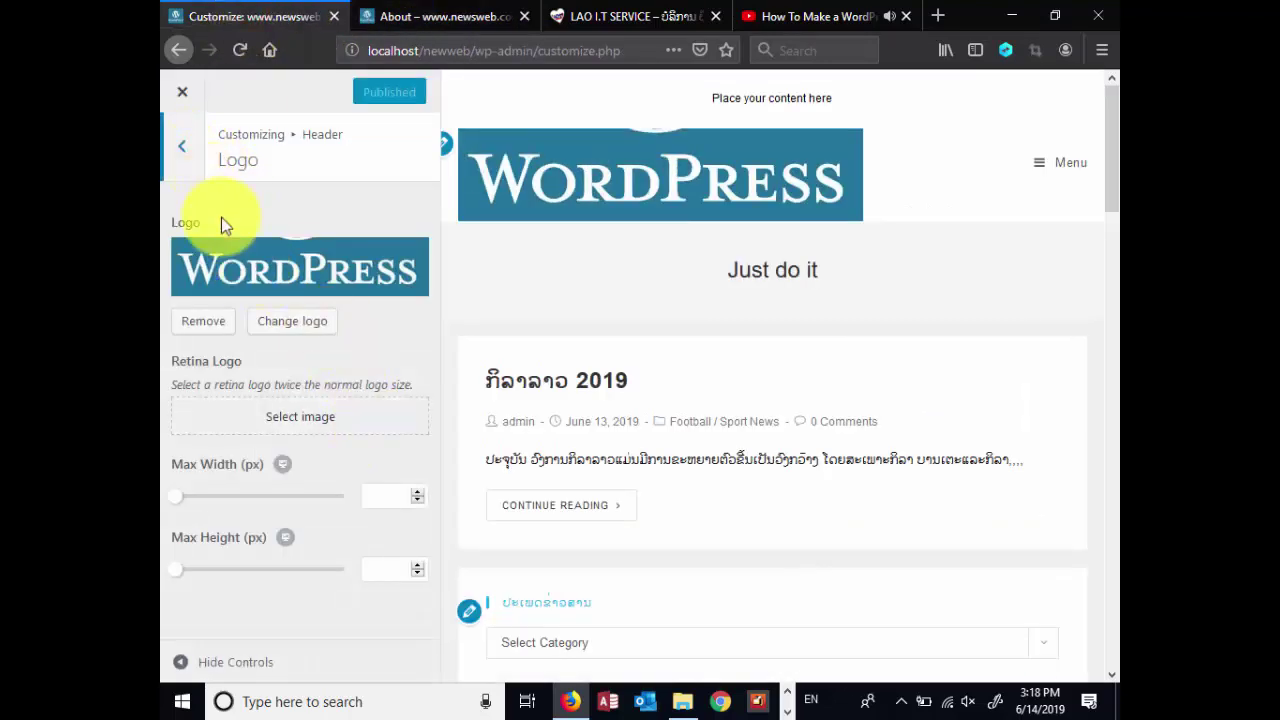
{"action": "left_click", "coordinate": [188, 148]}
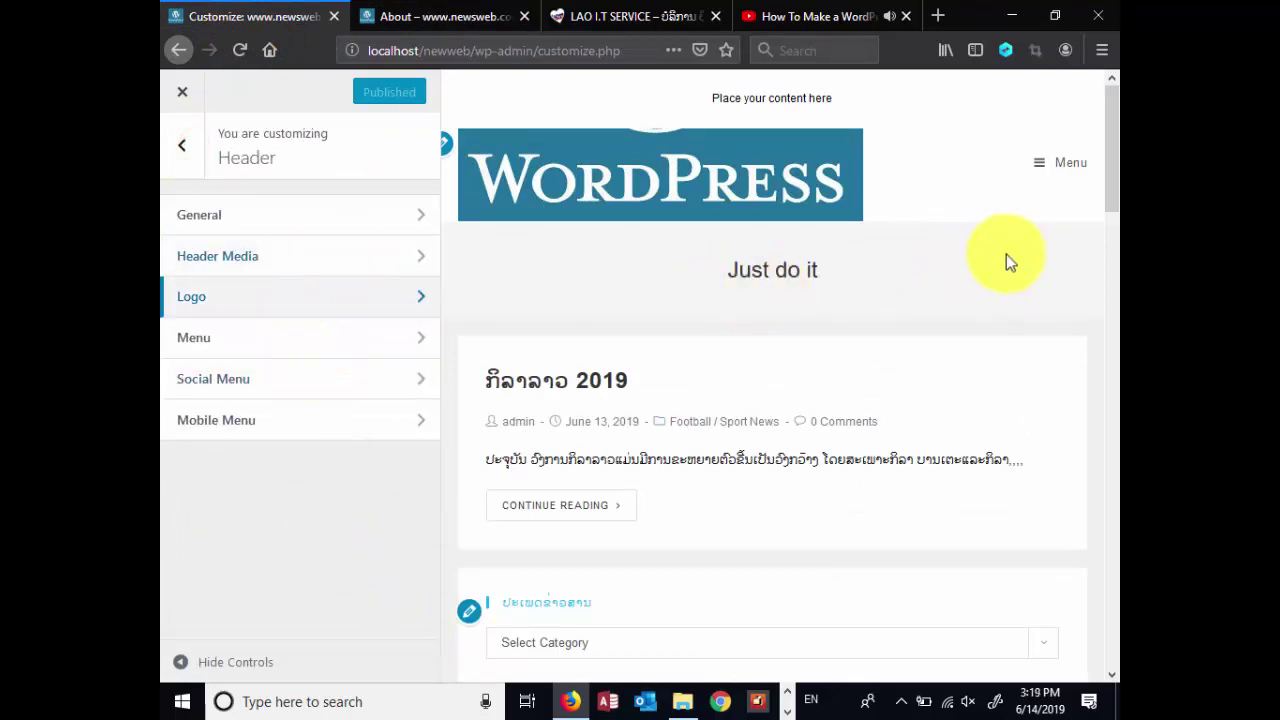
{"action": "left_click", "coordinate": [586, 18]}
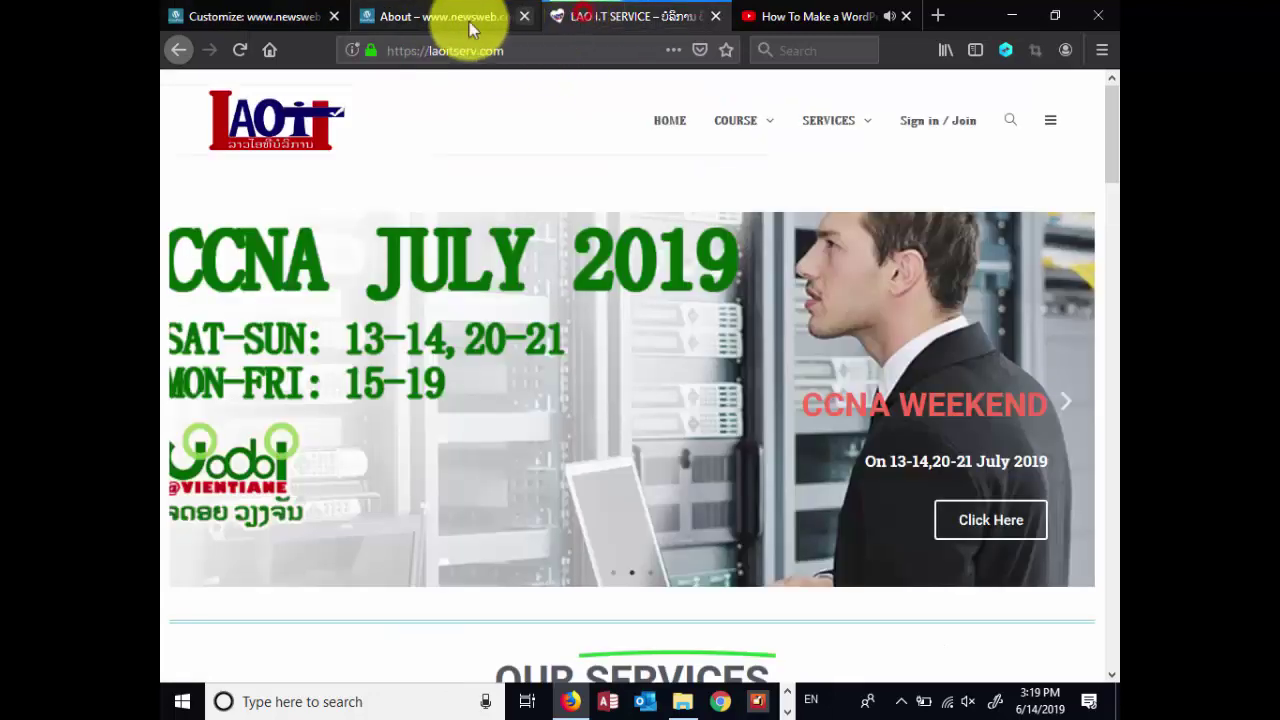
{"action": "left_click", "coordinate": [447, 18]}
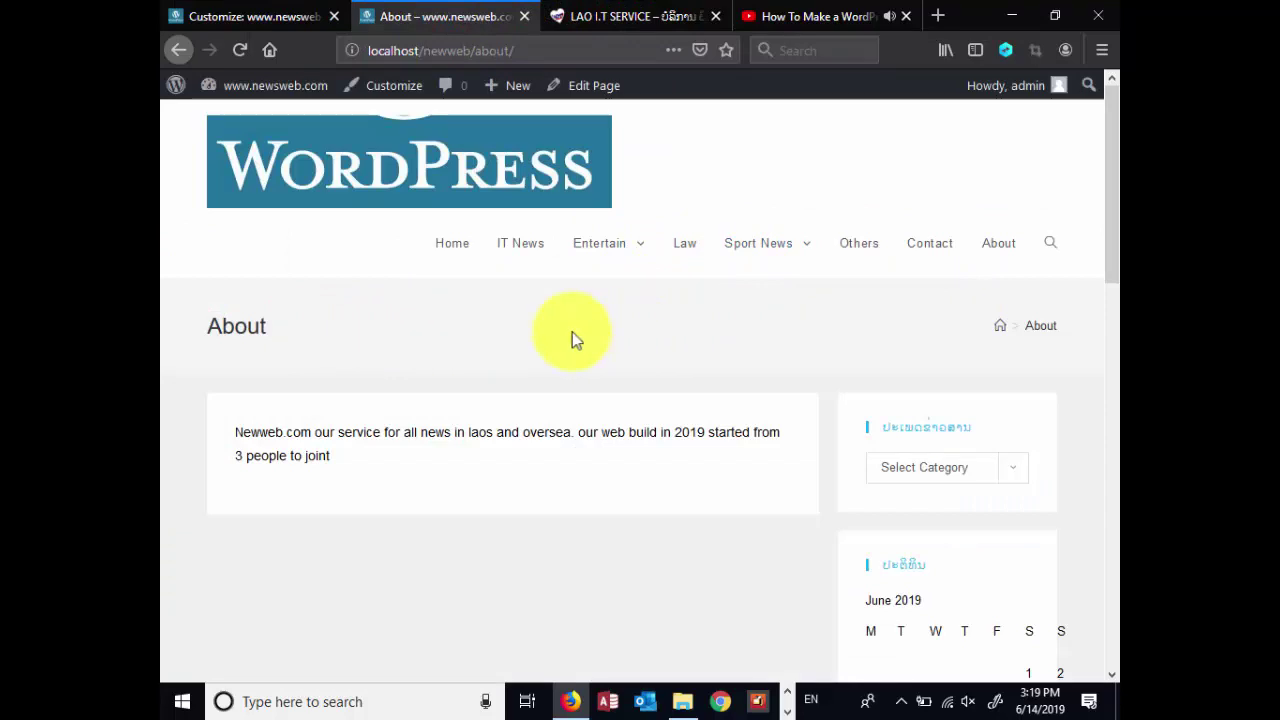
{"action": "left_click", "coordinate": [276, 18]}
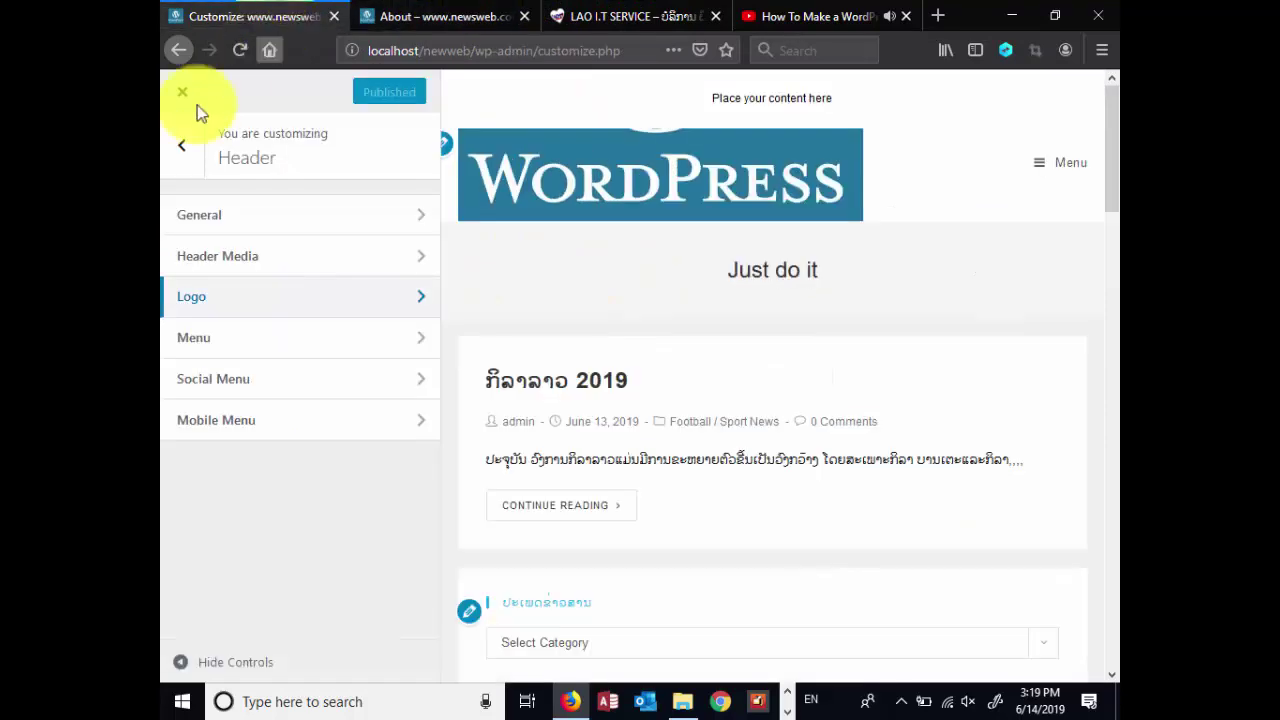
In the Header Media settings, upload 112-512.png and try to use it as the header video
{"action": "left_click", "coordinate": [219, 258]}
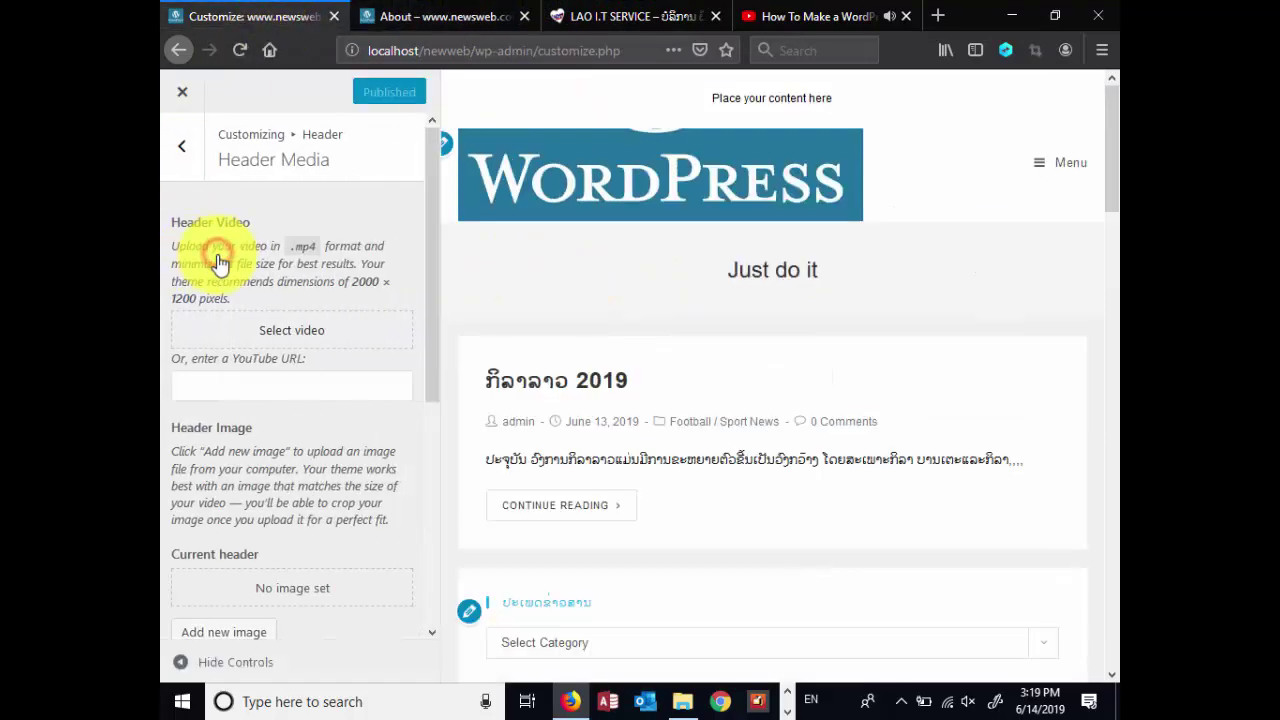
{"action": "left_click", "coordinate": [302, 383]}
{"action": "left_click", "coordinate": [316, 335]}
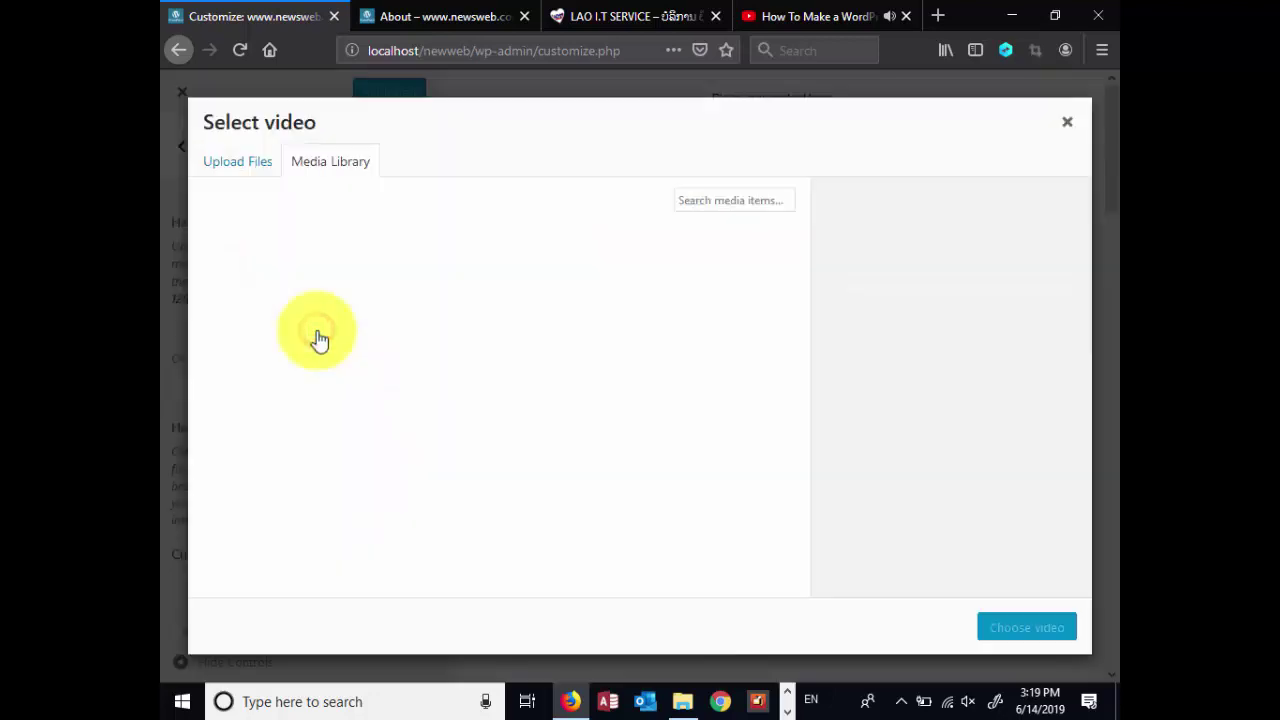
{"action": "left_click", "coordinate": [270, 165]}
{"action": "left_click", "coordinate": [329, 163]}
{"action": "left_click", "coordinate": [472, 415]}
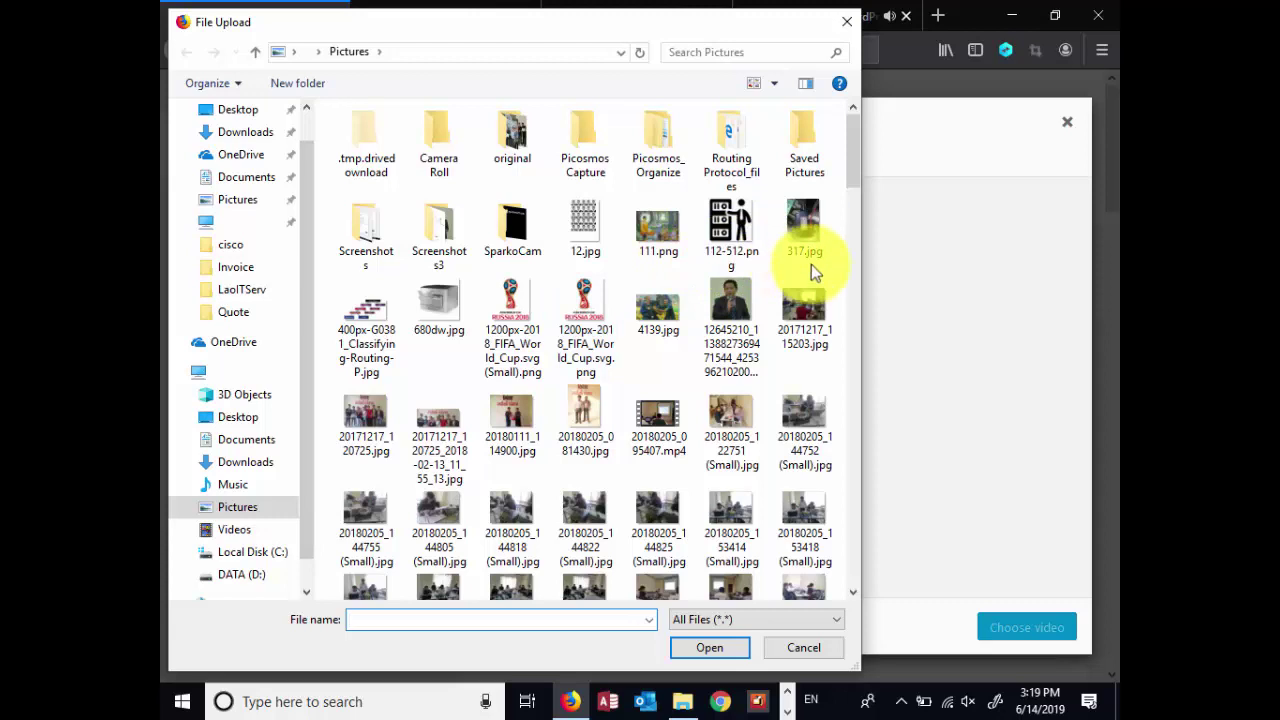
{"action": "double_click", "coordinate": [726, 226]}
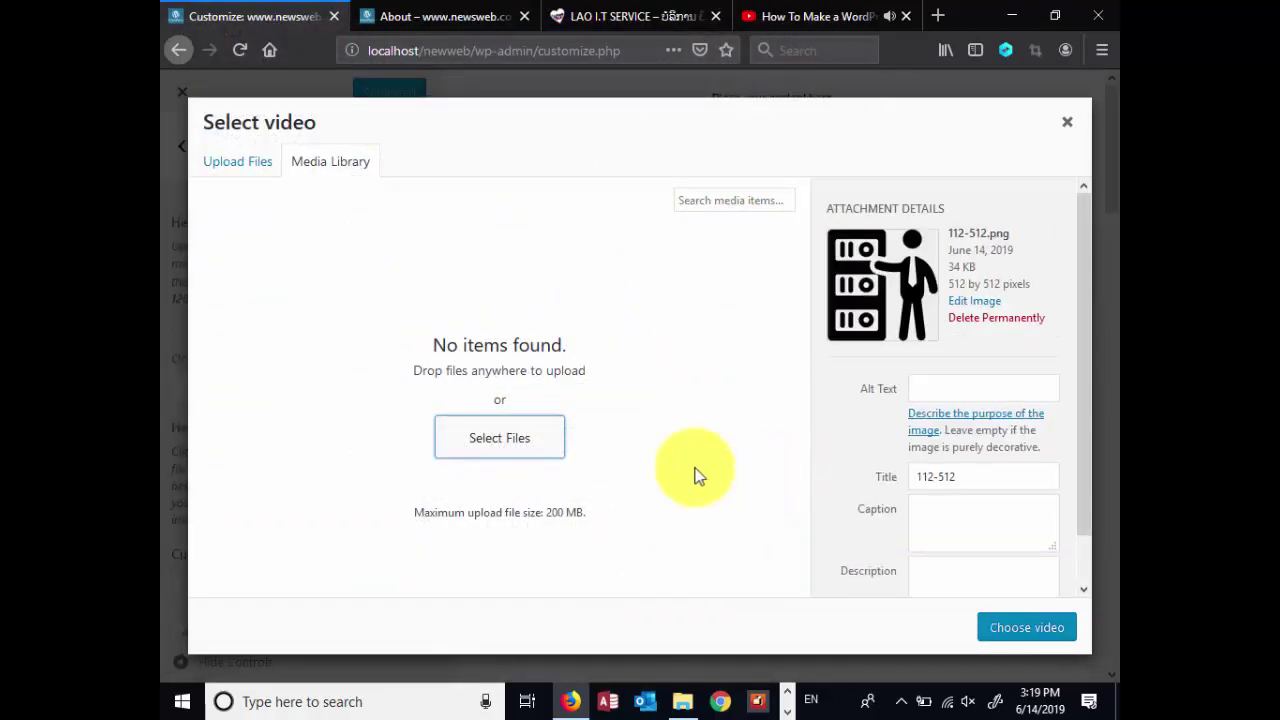
{"action": "left_click", "coordinate": [1027, 627]}
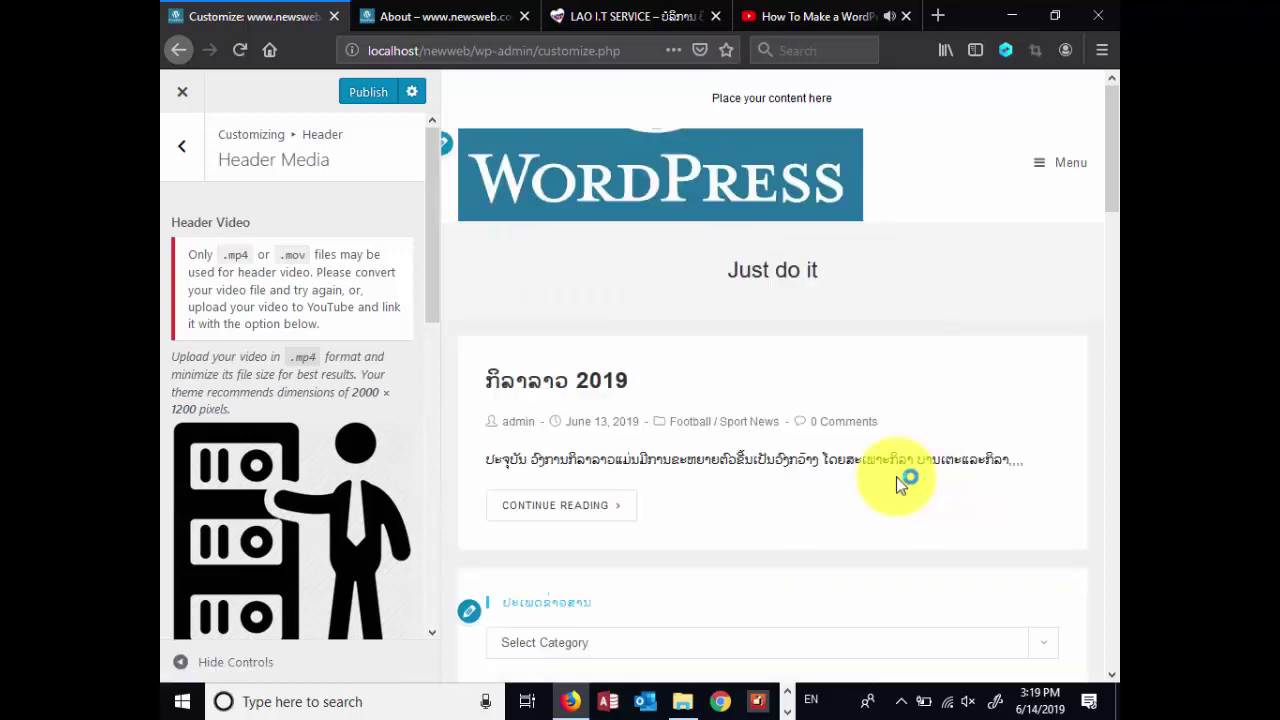
{"action": "scroll", "coordinate": [763, 364], "scroll_direction": "down", "scroll_amount": 15}
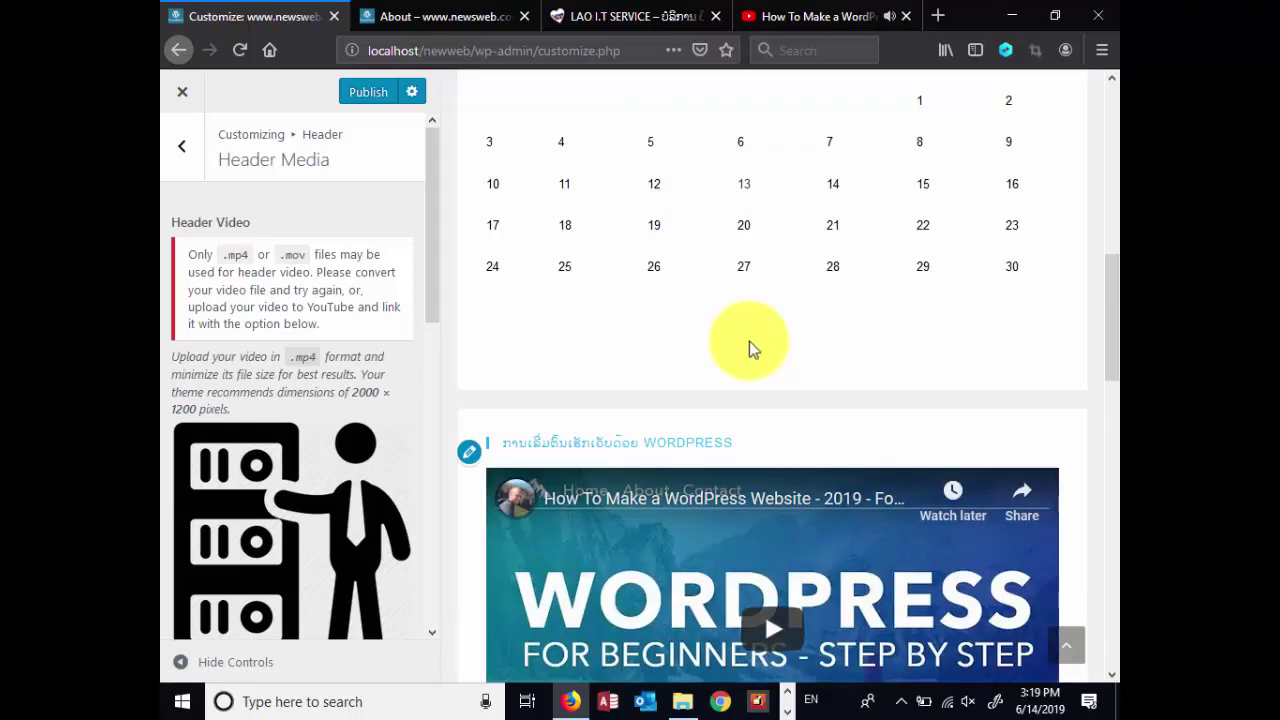
{"action": "scroll", "coordinate": [774, 345], "scroll_direction": "up", "scroll_amount": 13}
{"action": "scroll", "coordinate": [772, 353], "scroll_direction": "up", "scroll_amount": 3}
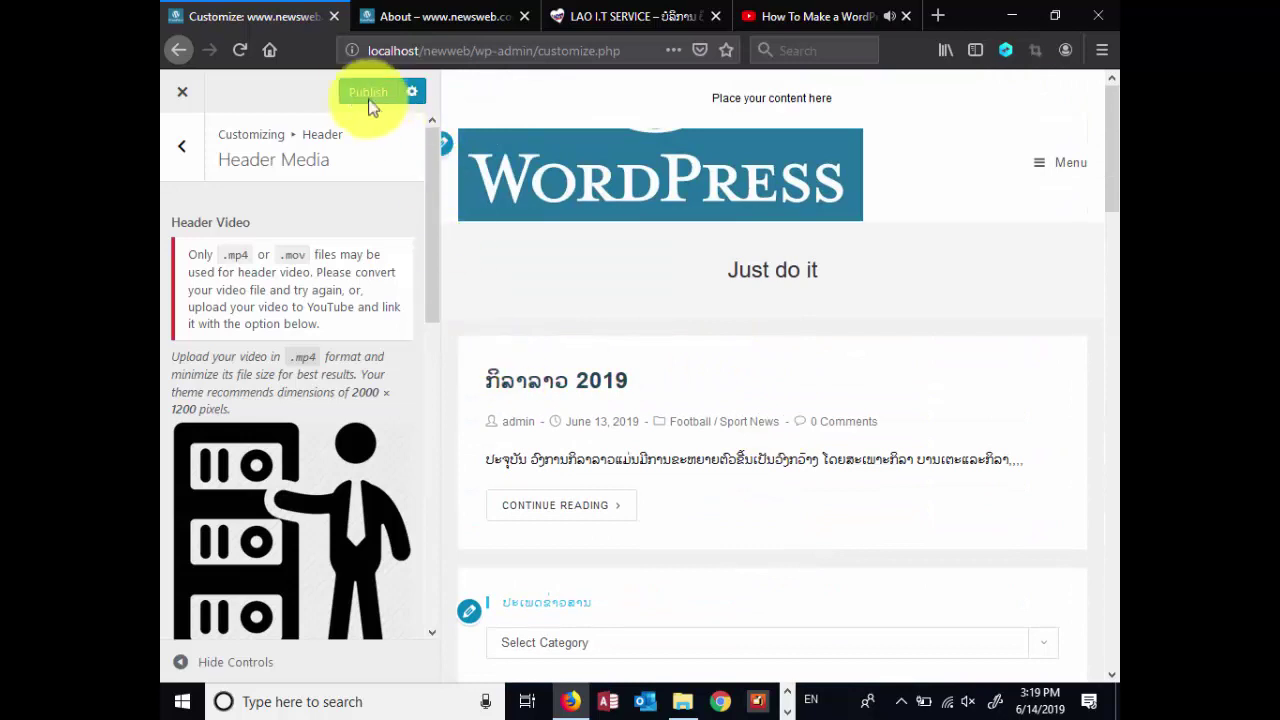
Open the live site's home page through its logo and review it from the header menu to the footer widgets
{"action": "left_click", "coordinate": [427, 16]}
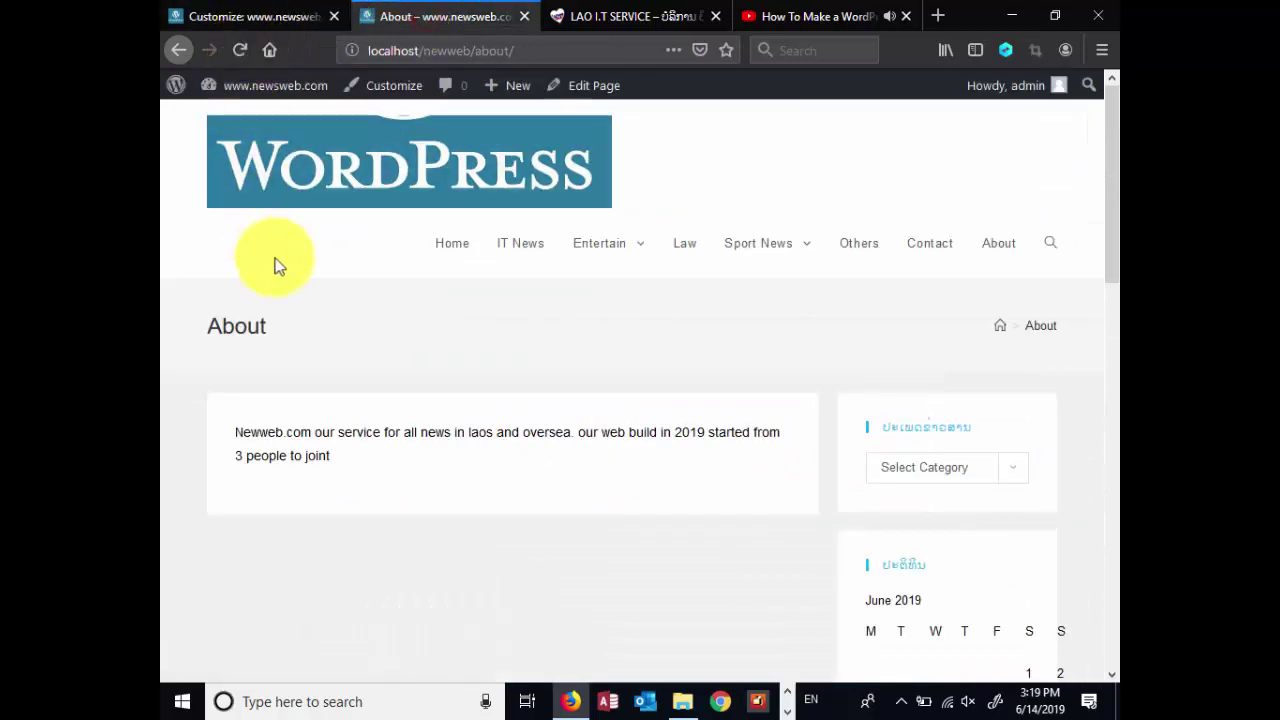
{"action": "left_click", "coordinate": [312, 162]}
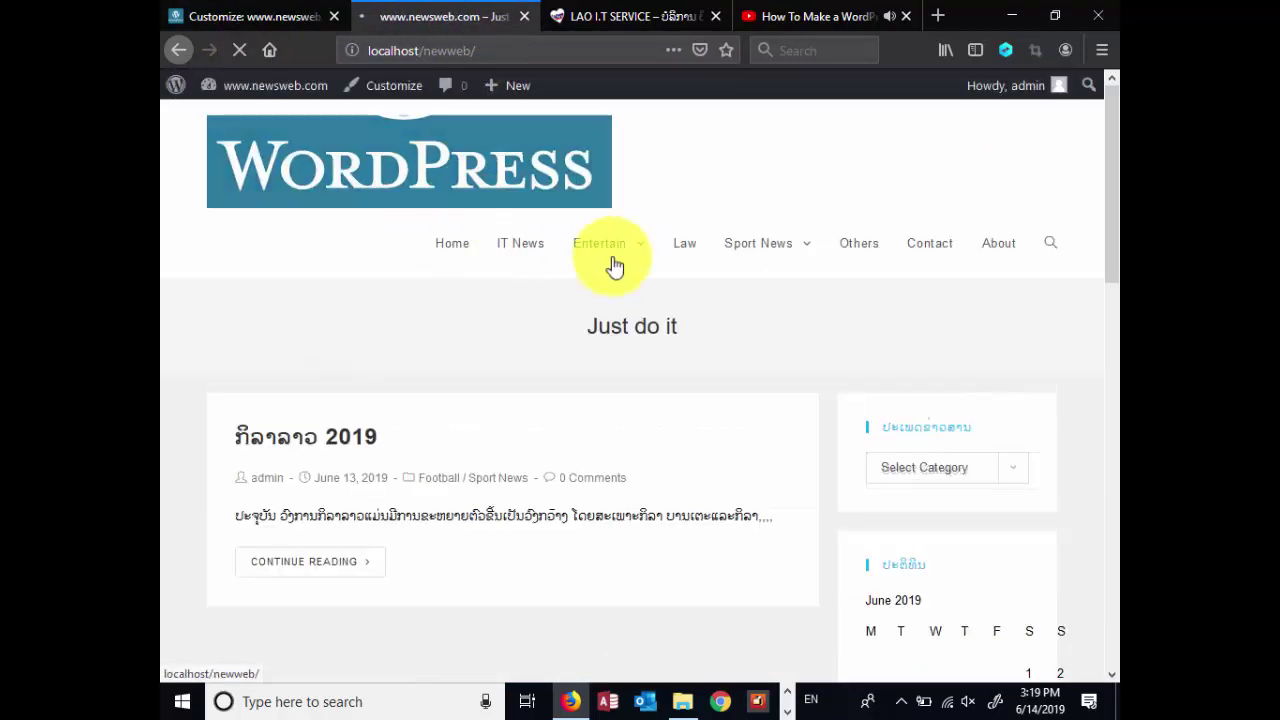
{"action": "mouse_move", "coordinate": [655, 254]}
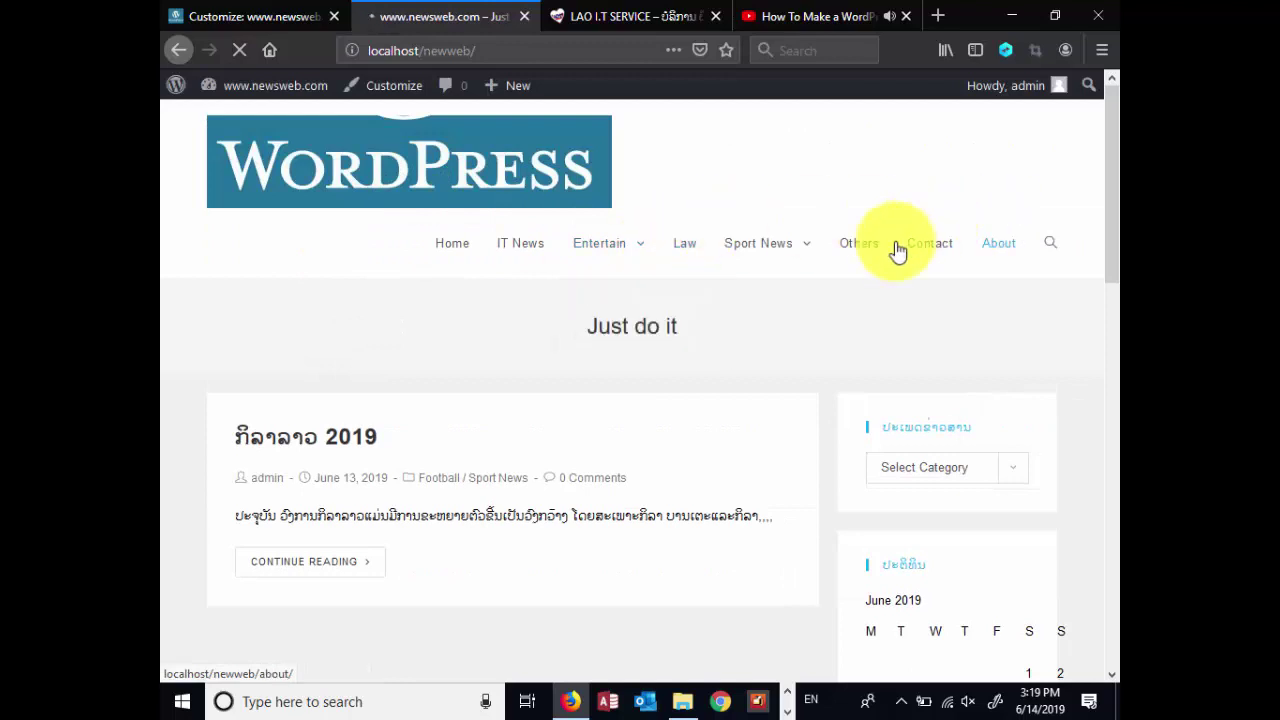
{"action": "scroll", "coordinate": [740, 345], "scroll_direction": "down", "scroll_amount": 6}
{"action": "scroll", "coordinate": [722, 301], "scroll_direction": "down", "scroll_amount": 3}
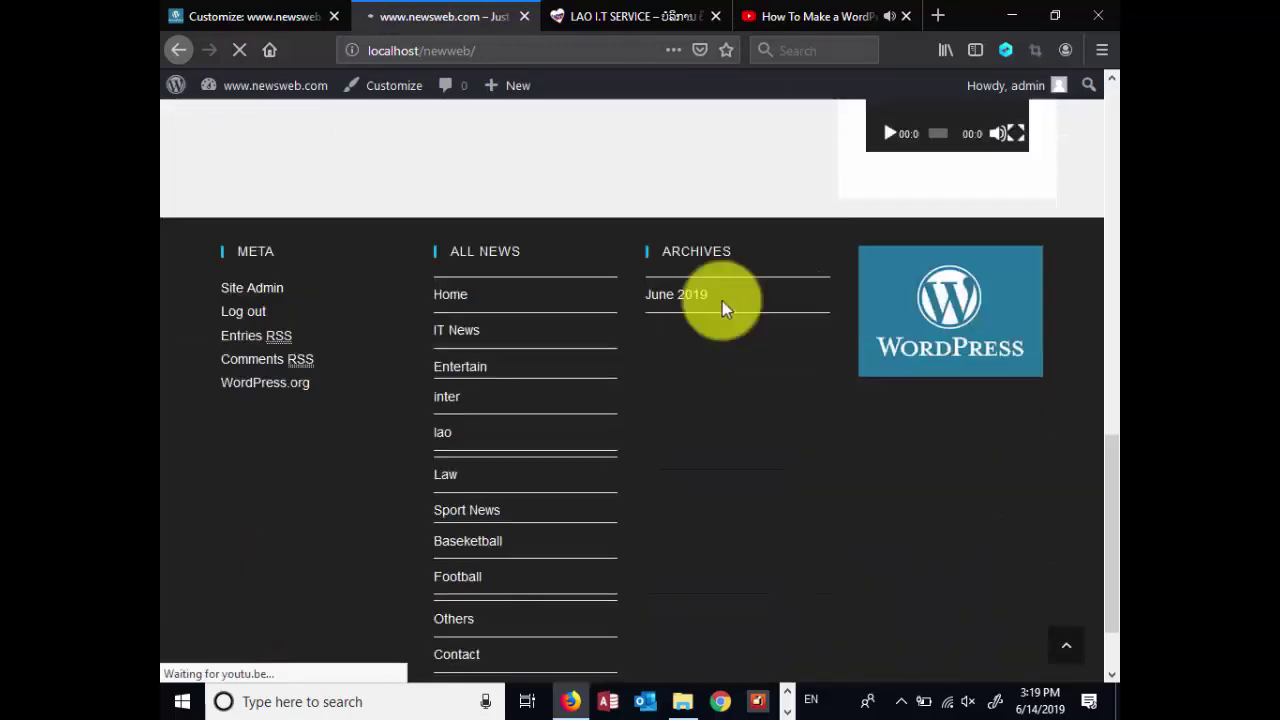
{"action": "scroll", "coordinate": [722, 301], "scroll_direction": "up", "scroll_amount": 15}
{"action": "scroll", "coordinate": [563, 180], "scroll_direction": "up", "scroll_amount": 2}
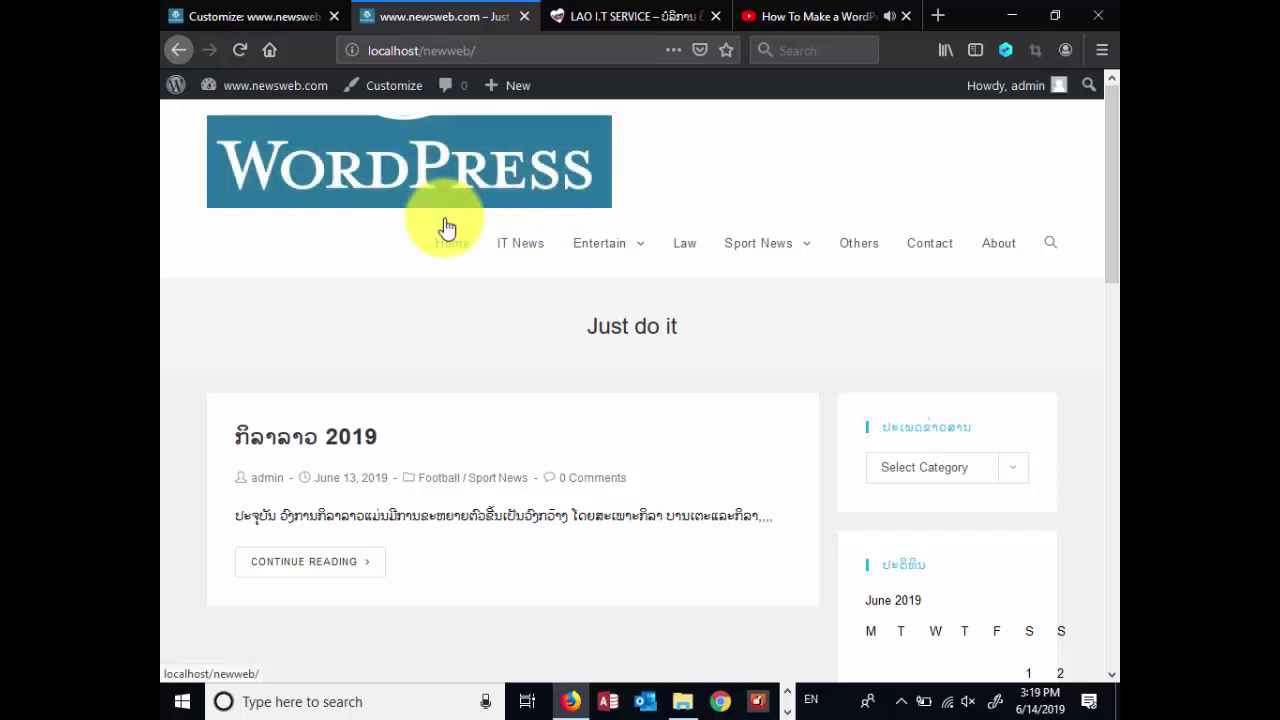
Return to the customizer and remove the chosen file from the Header Video setting
{"action": "left_click", "coordinate": [240, 14]}
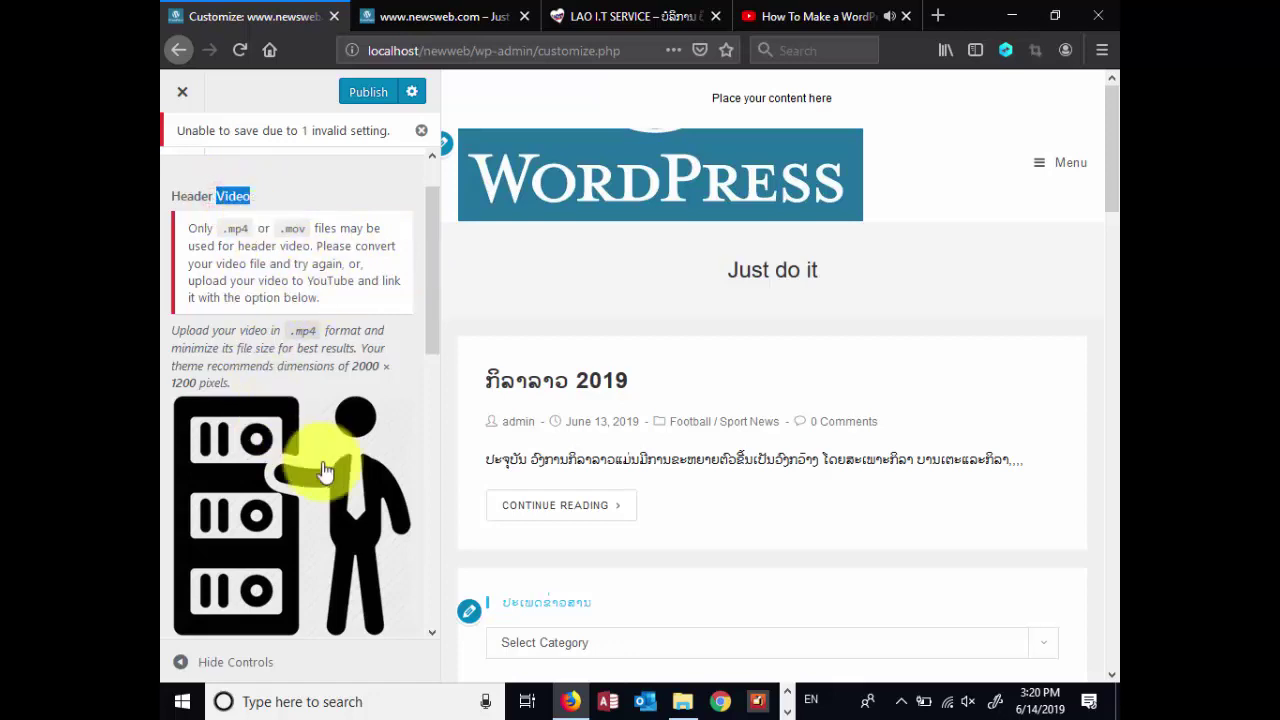
{"action": "scroll", "coordinate": [361, 446], "scroll_direction": "down", "scroll_amount": 5}
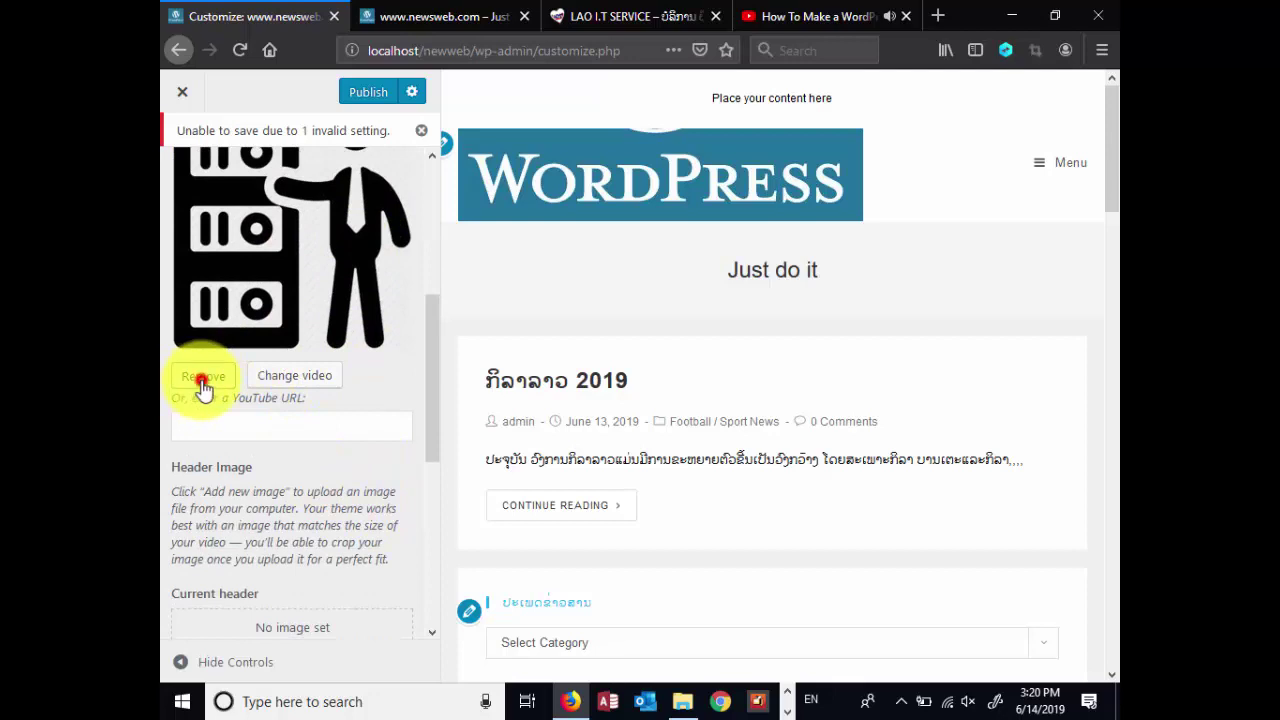
{"action": "left_click", "coordinate": [203, 382]}
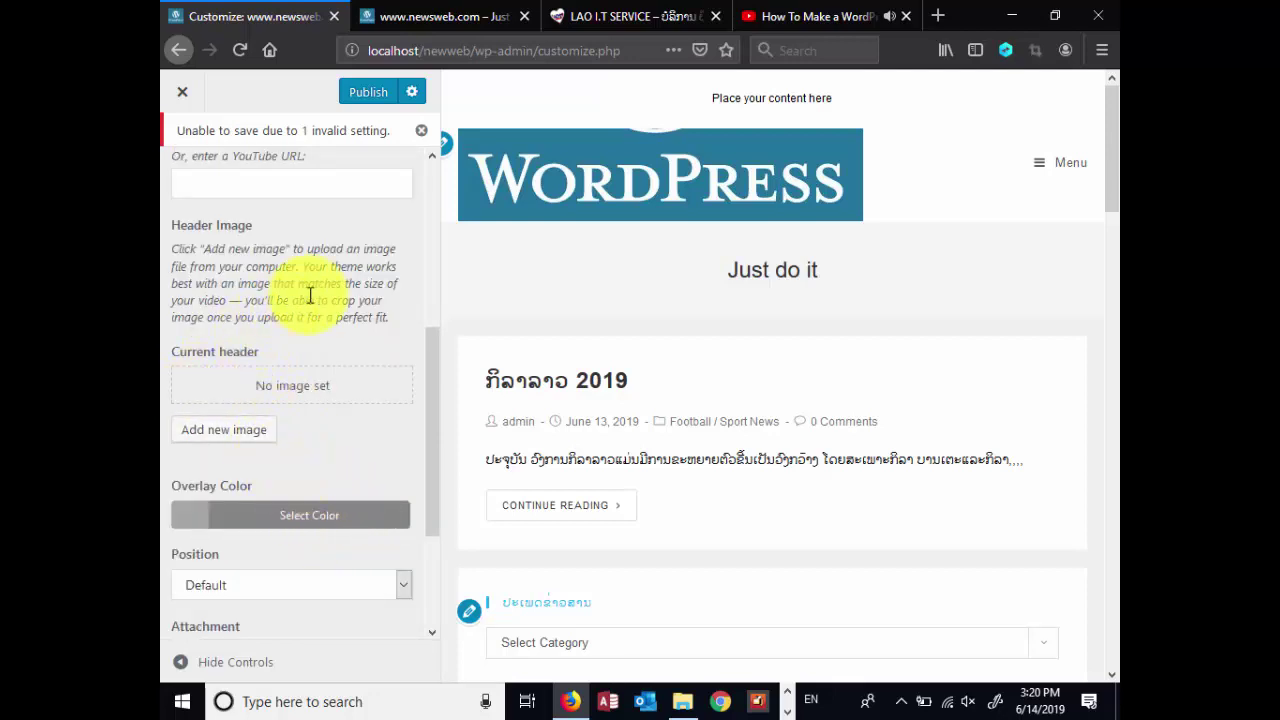
{"action": "scroll", "coordinate": [309, 294], "scroll_direction": "up", "scroll_amount": 2}
{"action": "scroll", "coordinate": [309, 286], "scroll_direction": "up", "scroll_amount": 6}
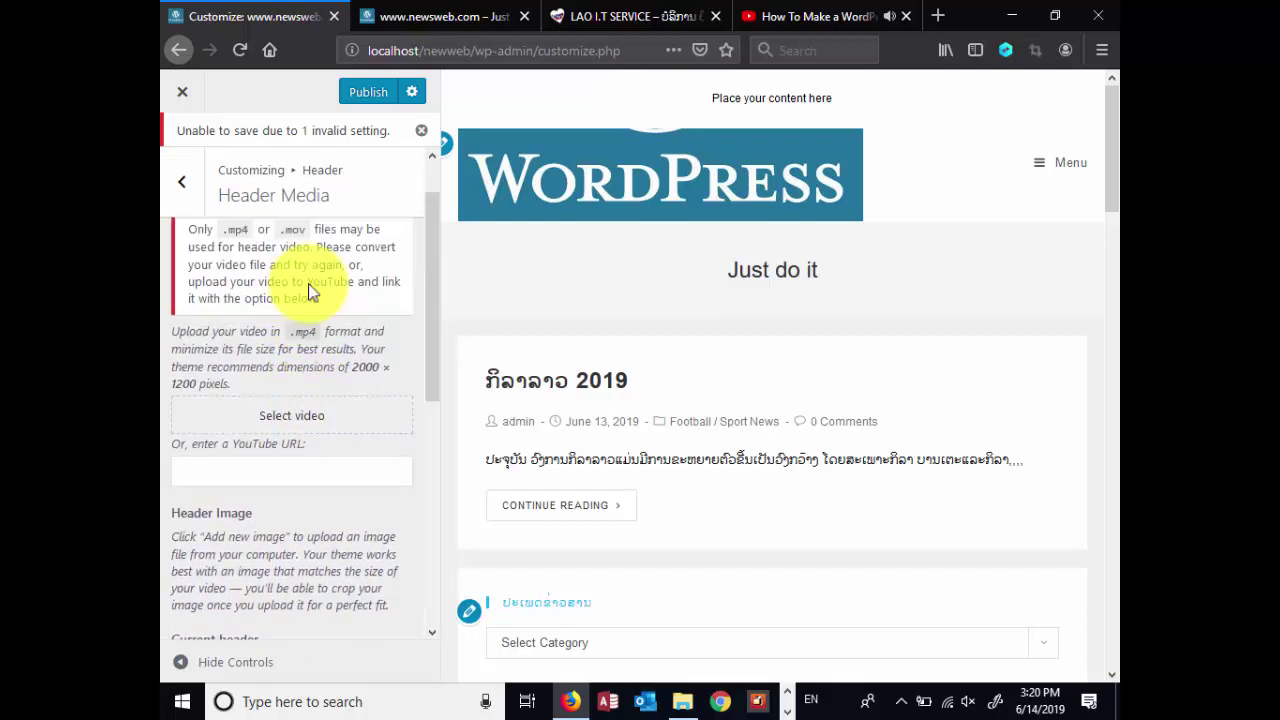
Add 112-512.png from the media library as the header image, cropped to its upper part
{"action": "scroll", "coordinate": [309, 290], "scroll_direction": "down", "scroll_amount": 6}
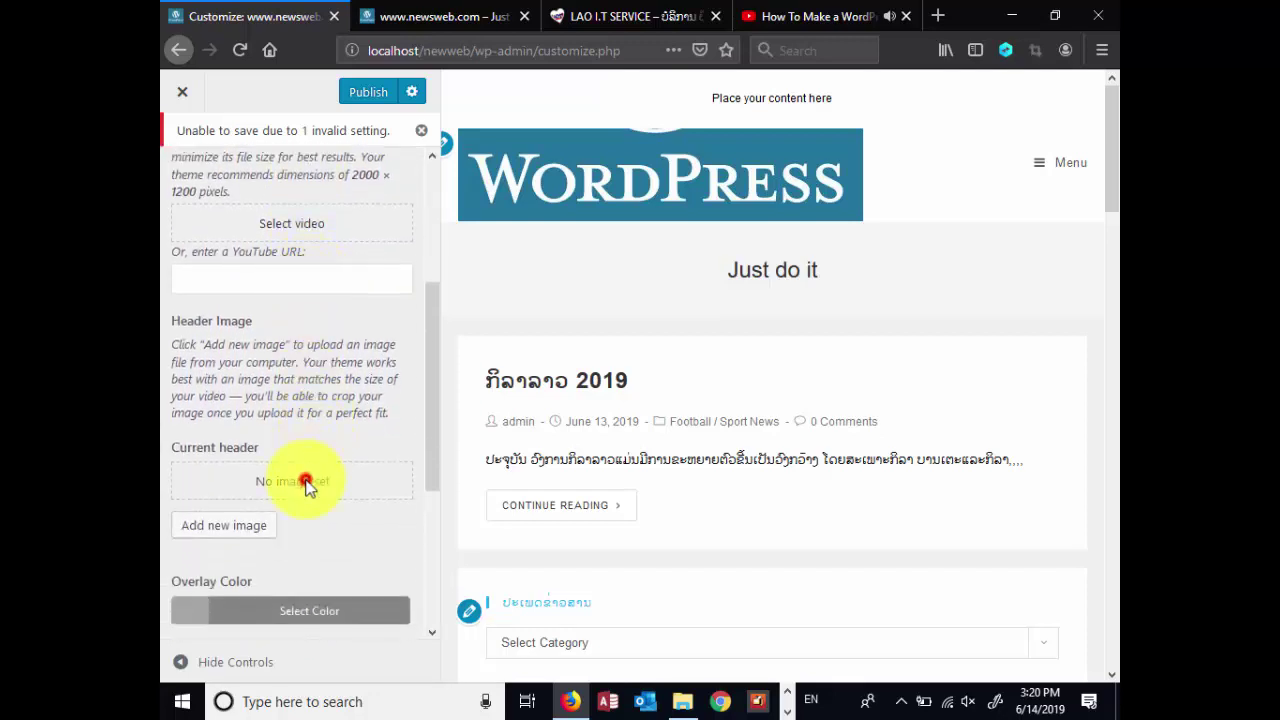
{"action": "left_click", "coordinate": [239, 525]}
{"action": "left_click", "coordinate": [307, 328]}
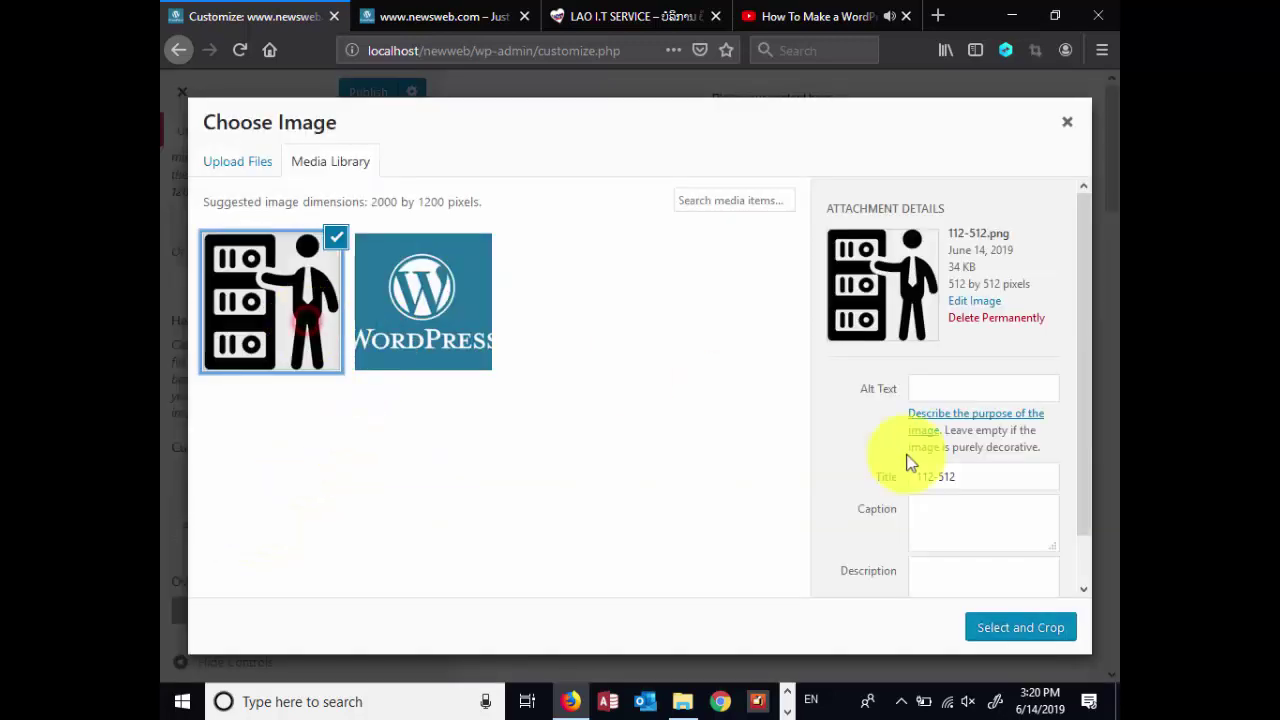
{"action": "left_click", "coordinate": [1017, 627]}
{"action": "left_click_drag", "start_coordinate": [605, 430], "coordinate": [686, 360]}
{"action": "left_click", "coordinate": [893, 625]}
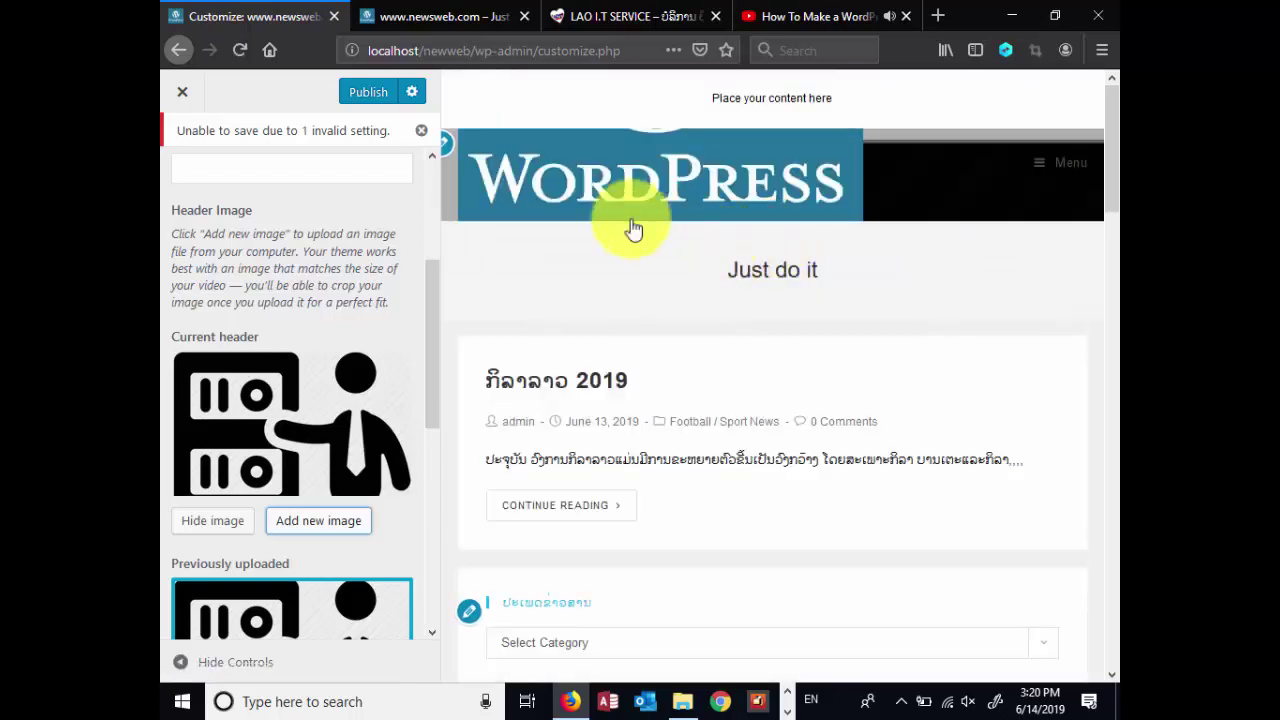
Publish the header image and reload the site's home page to check it
{"action": "scroll", "coordinate": [690, 302], "scroll_direction": "down", "scroll_amount": 10}
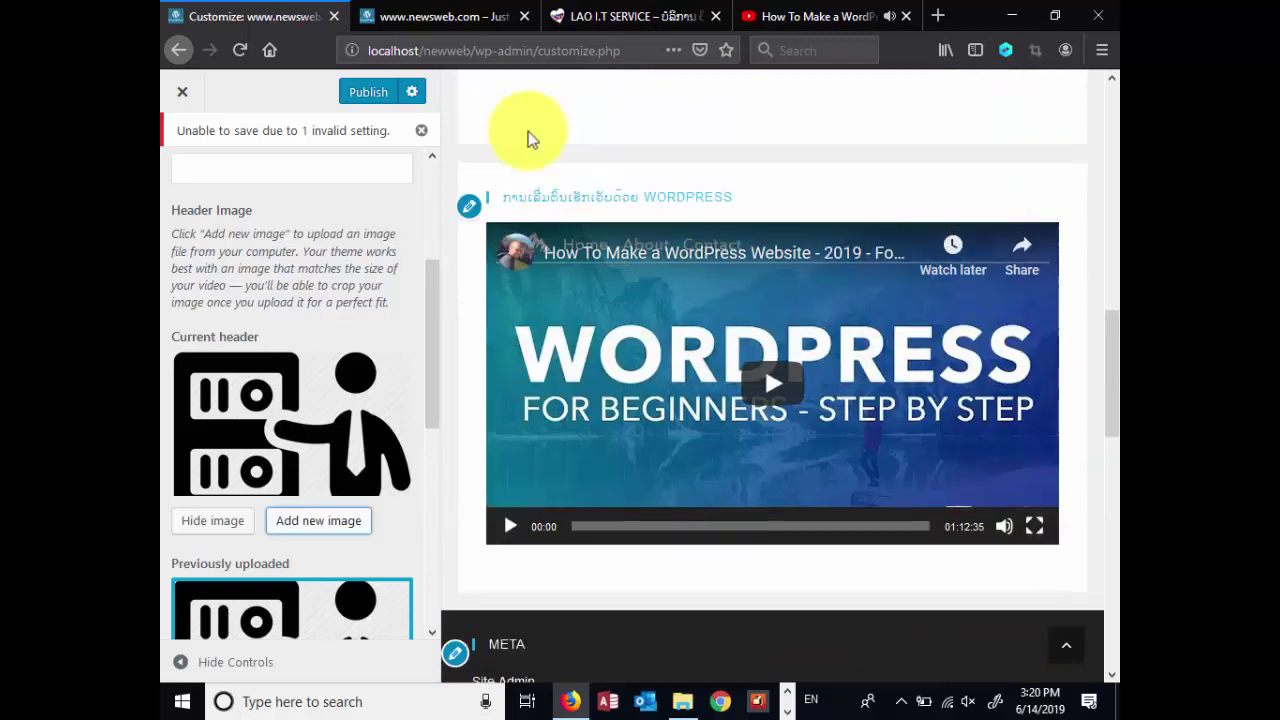
{"action": "scroll", "coordinate": [528, 134], "scroll_direction": "up", "scroll_amount": 4}
{"action": "left_click", "coordinate": [366, 90]}
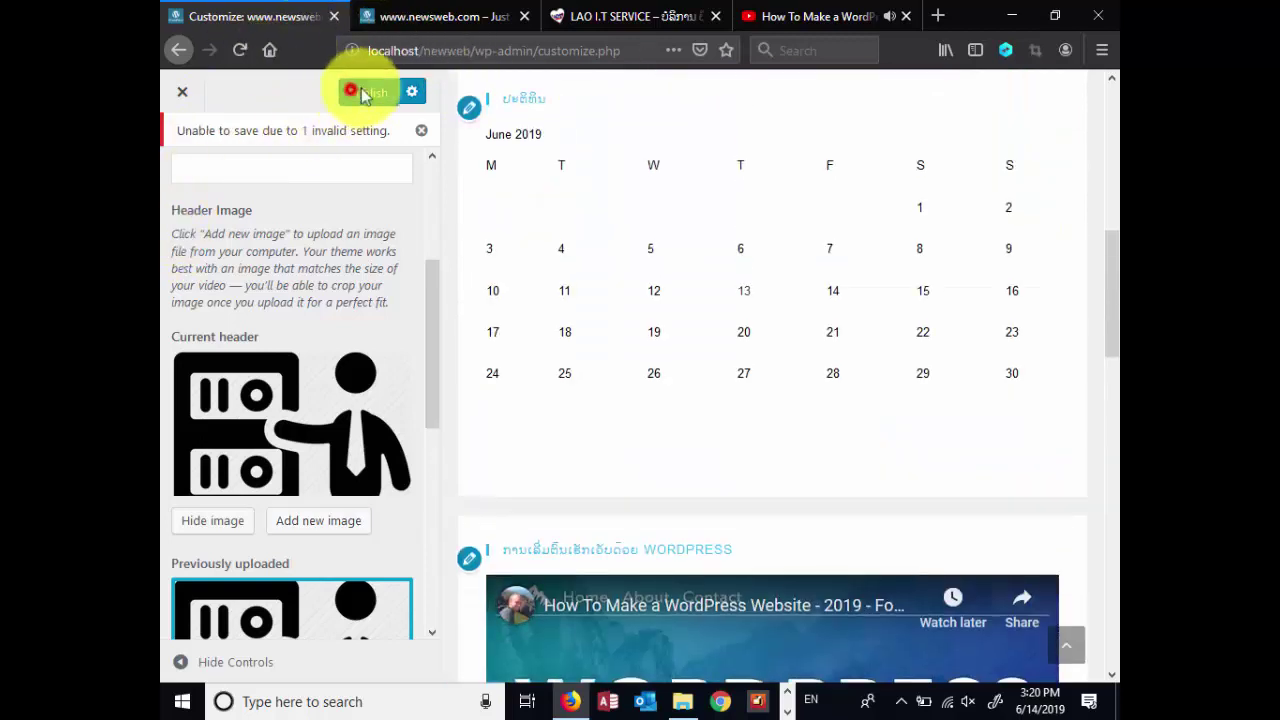
{"action": "left_click", "coordinate": [385, 18]}
{"action": "left_click", "coordinate": [240, 50]}
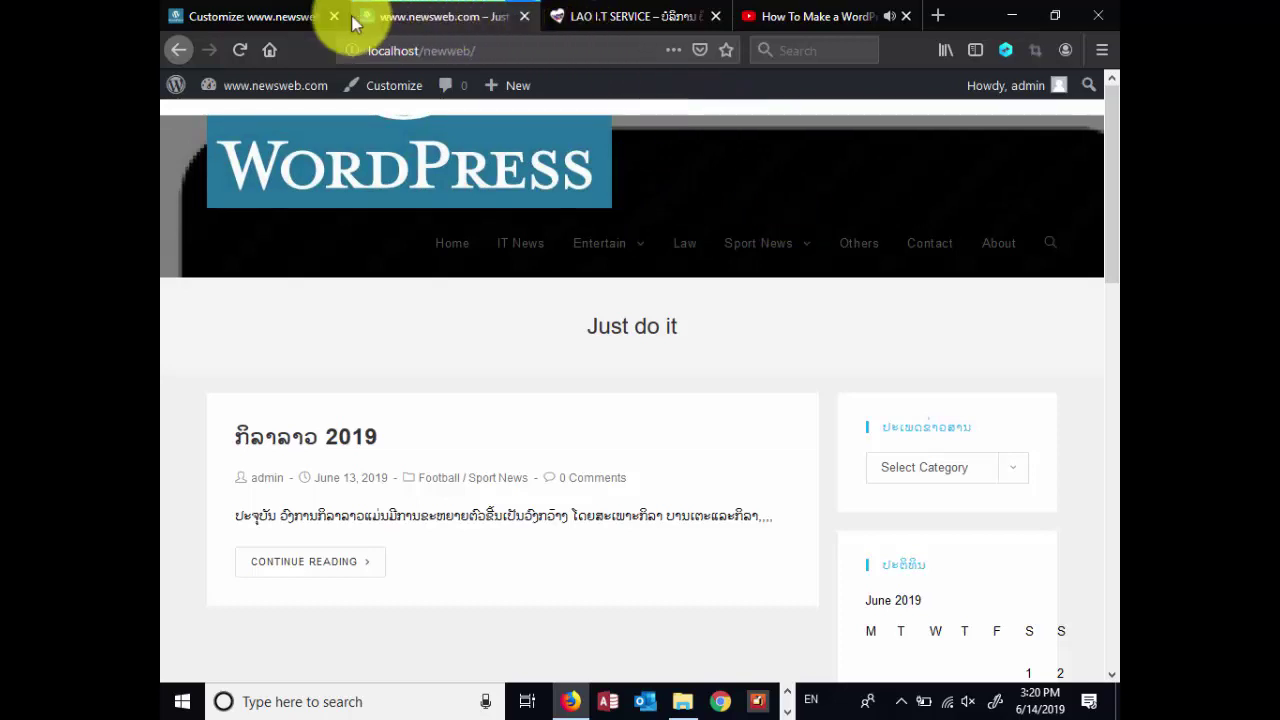
Back in the customizer, remove the current header image and its previously uploaded copy, and publish the change
{"action": "left_click", "coordinate": [250, 16]}
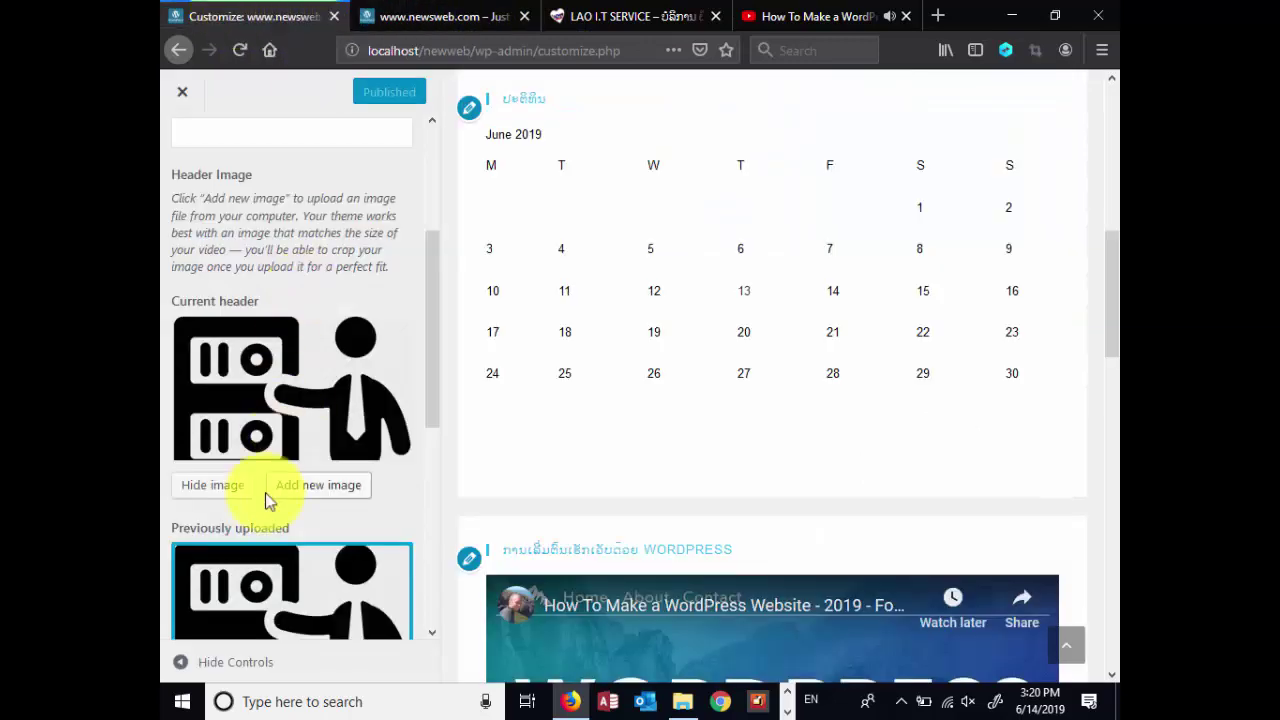
{"action": "left_click", "coordinate": [208, 497]}
{"action": "scroll", "coordinate": [223, 491], "scroll_direction": "down", "scroll_amount": 2}
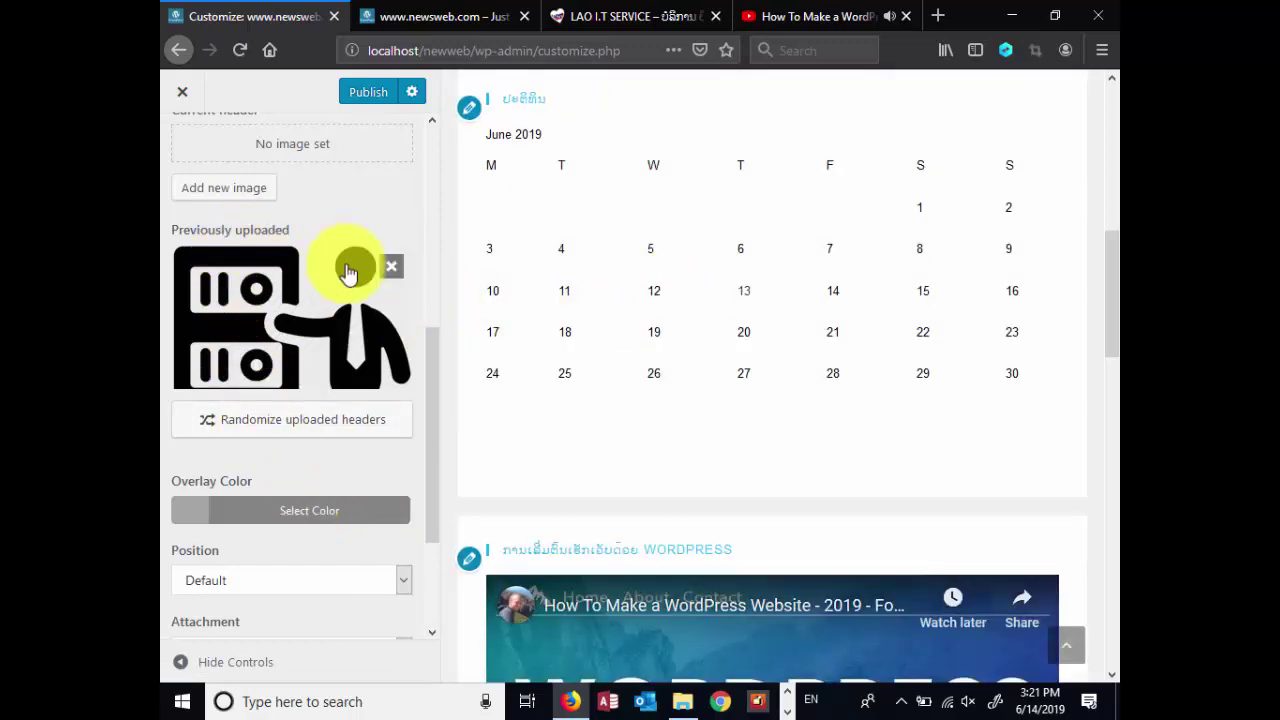
{"action": "left_click", "coordinate": [388, 267]}
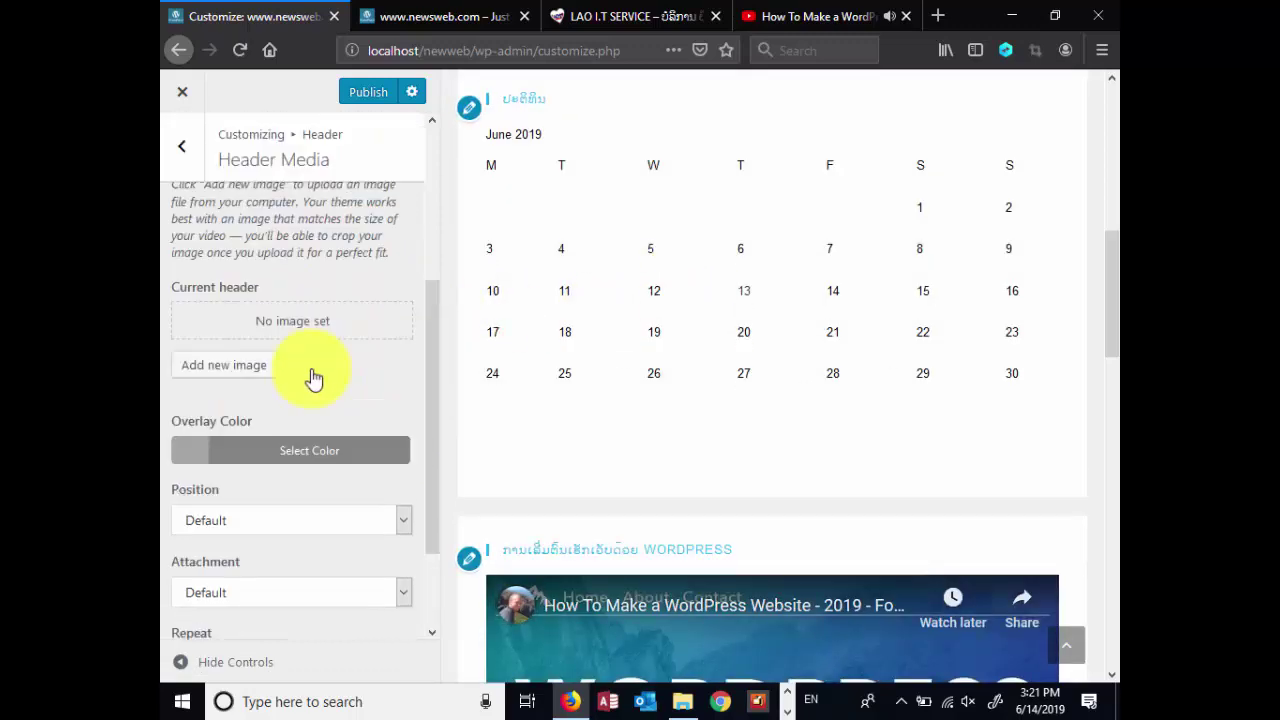
{"action": "left_click", "coordinate": [368, 92]}
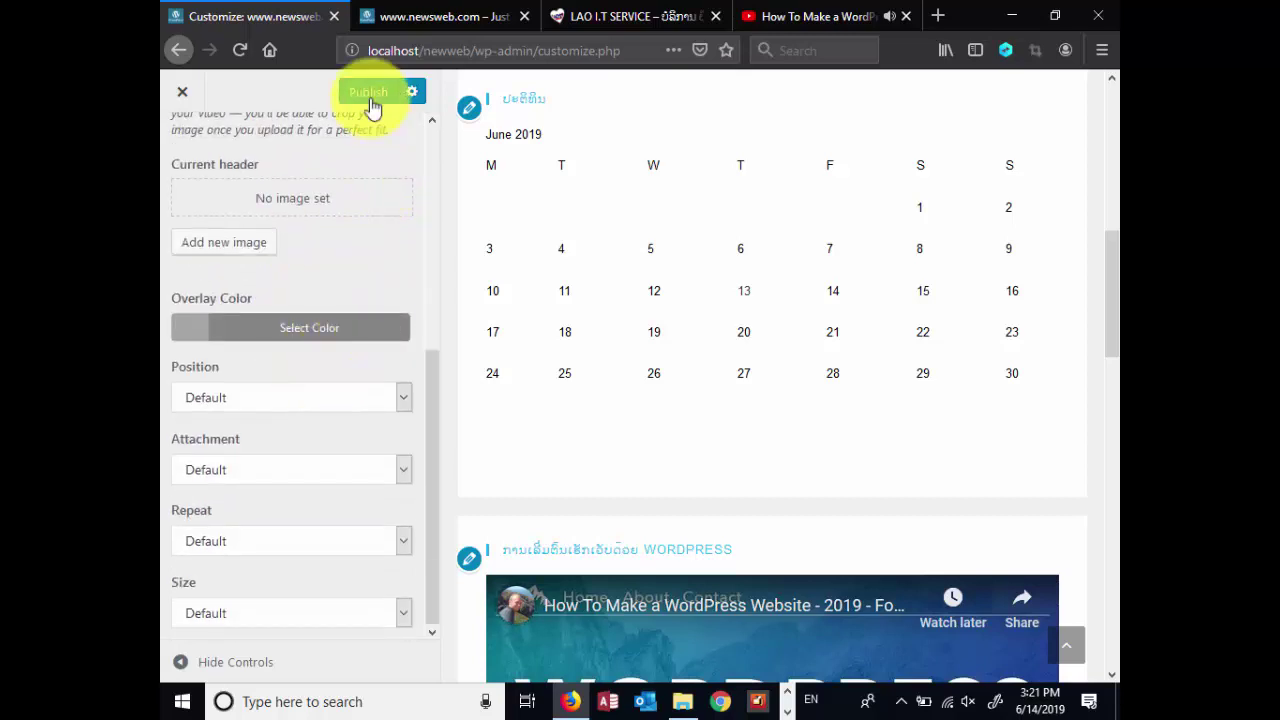
Go back to the Header section, open its General settings and look through the style, colour and padding options
{"action": "scroll", "coordinate": [363, 225], "scroll_direction": "up", "scroll_amount": 5}
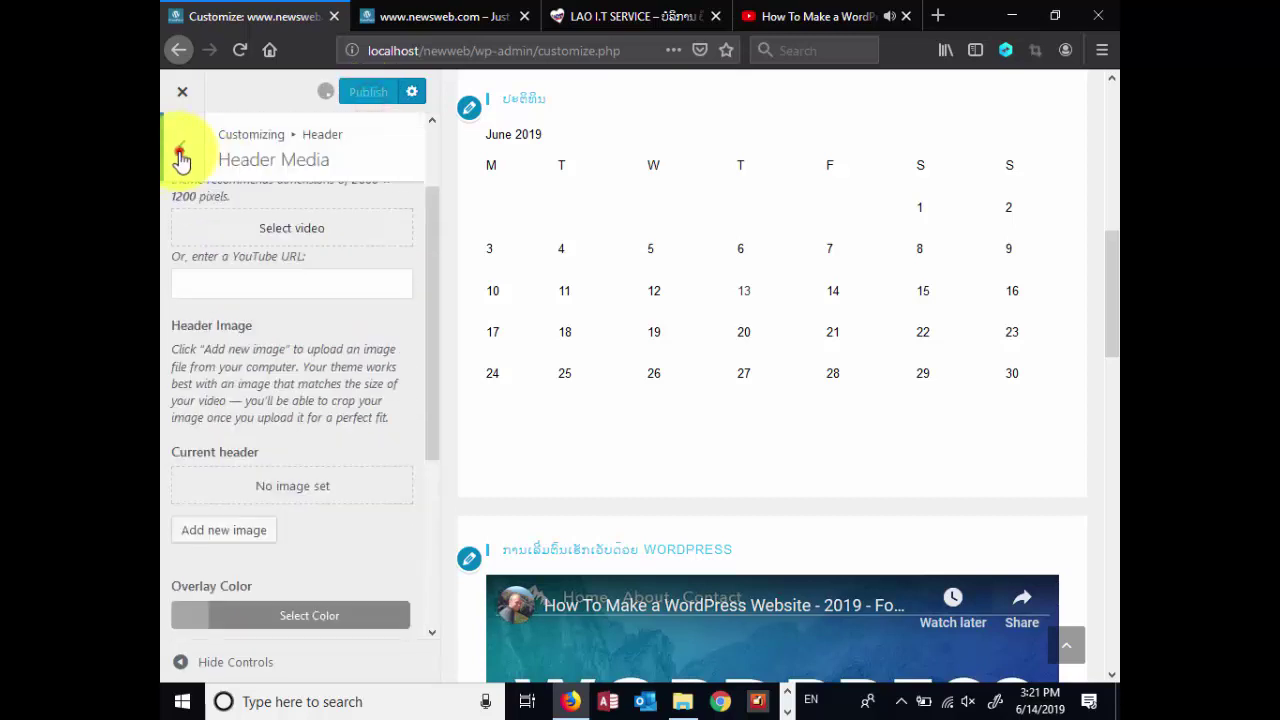
{"action": "left_click", "coordinate": [178, 152]}
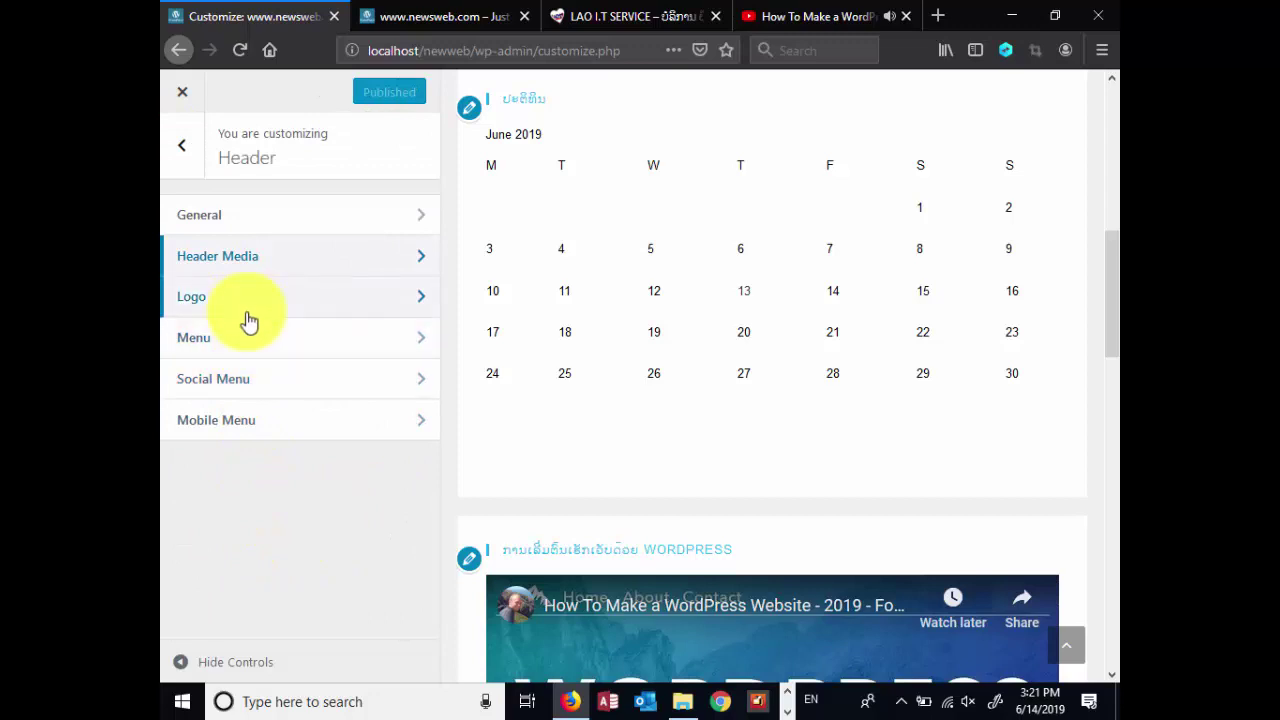
{"action": "left_click", "coordinate": [343, 220]}
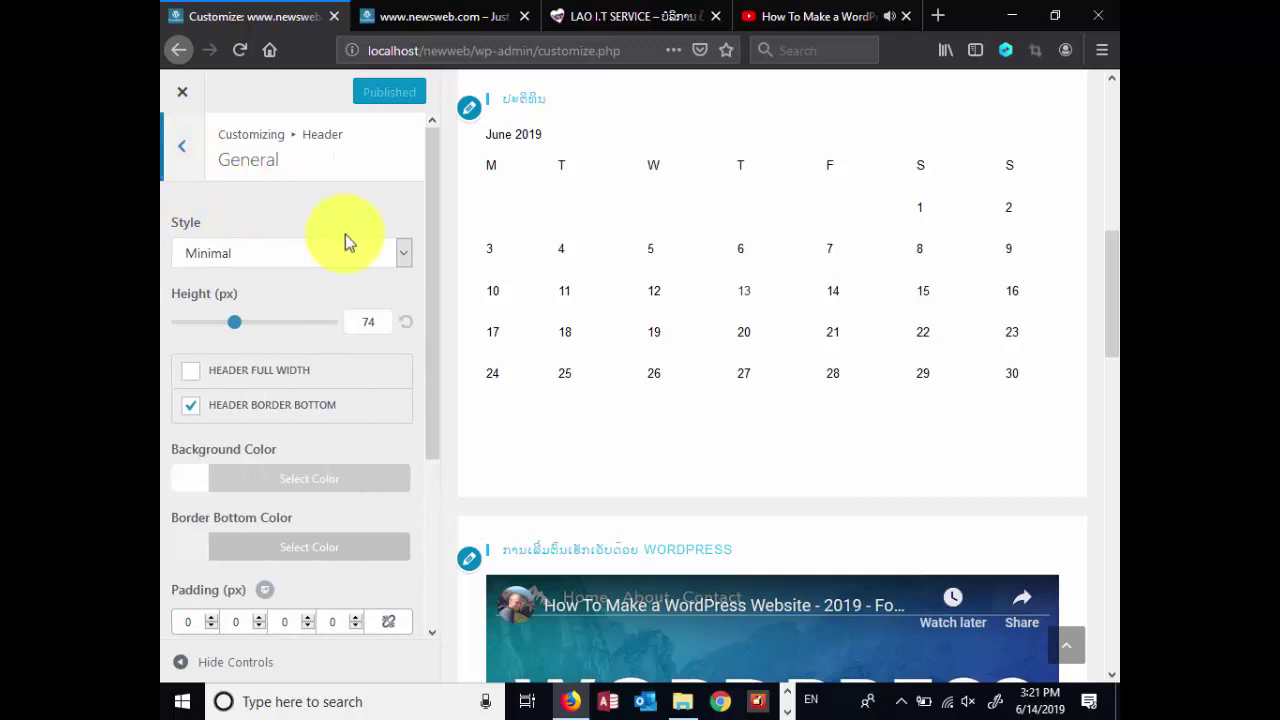
{"action": "scroll", "coordinate": [315, 335], "scroll_direction": "down", "scroll_amount": 3}
{"action": "scroll", "coordinate": [314, 334], "scroll_direction": "up", "scroll_amount": 1}
{"action": "scroll", "coordinate": [300, 315], "scroll_direction": "down", "scroll_amount": 2}
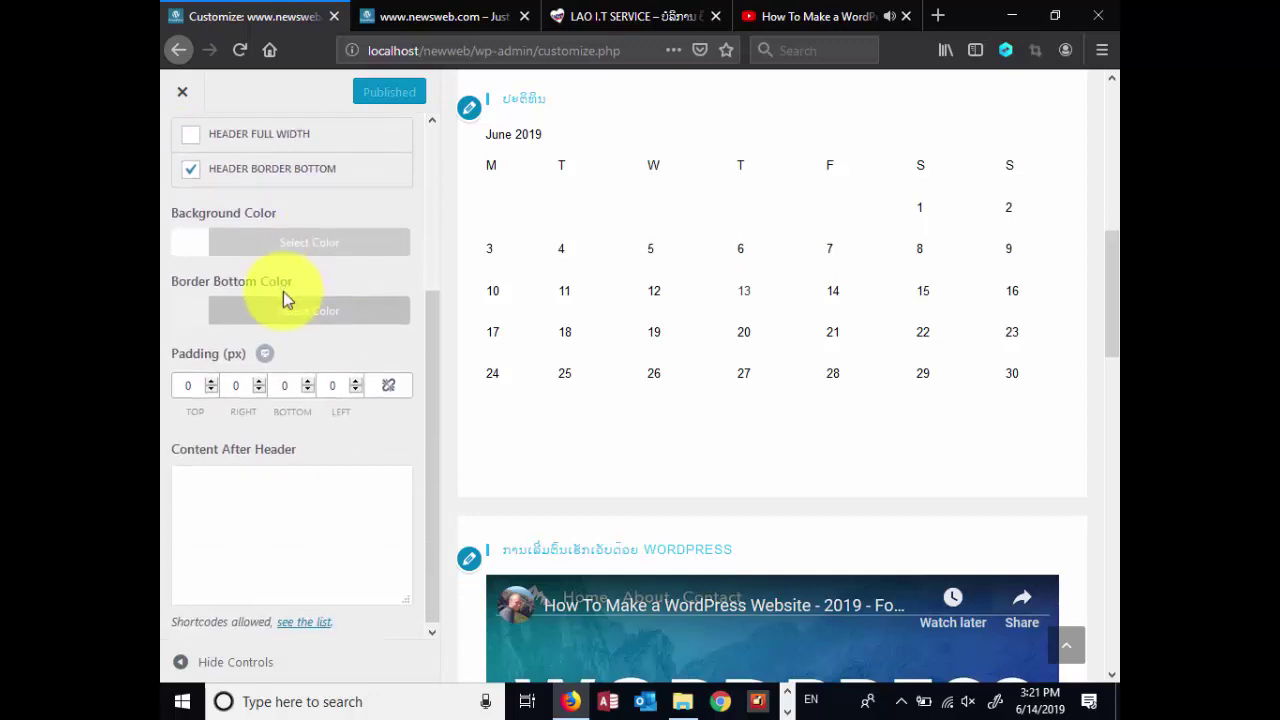
Open the Header section's Menu settings and reload the site's home page to check the current menu placement
{"action": "scroll", "coordinate": [283, 291], "scroll_direction": "up", "scroll_amount": 3}
{"action": "left_click", "coordinate": [188, 152]}
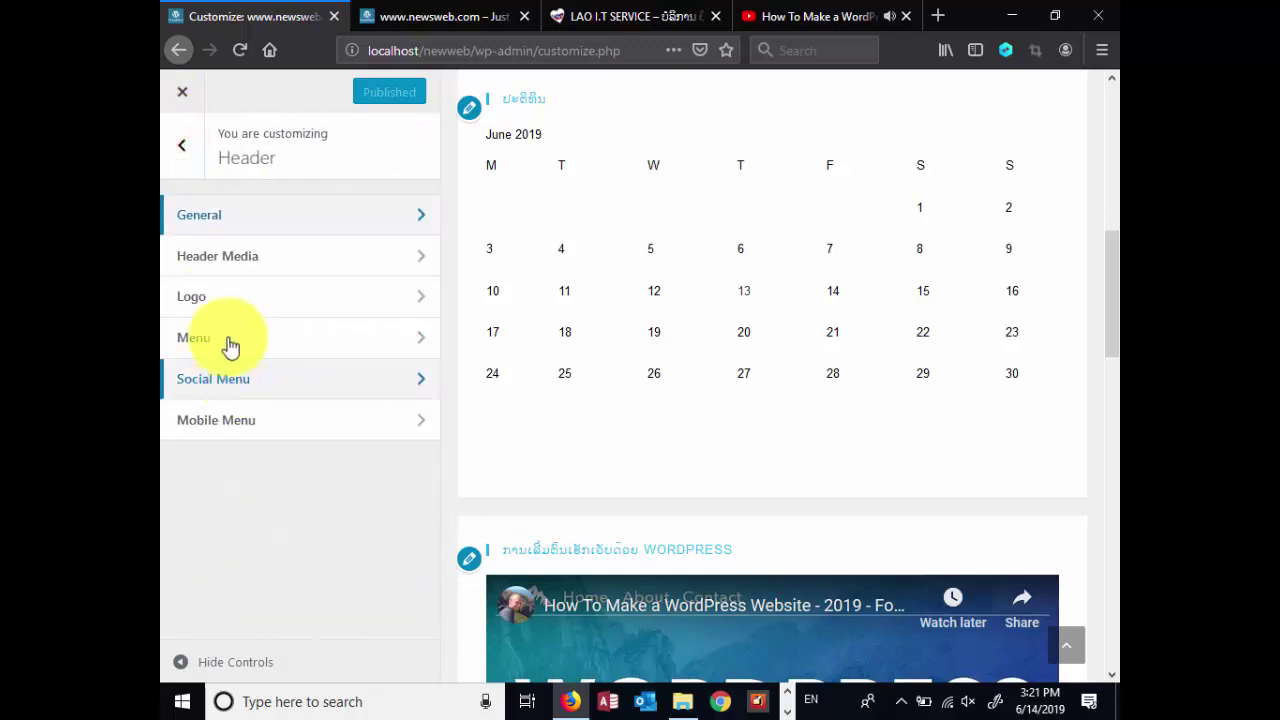
{"action": "left_click", "coordinate": [365, 346]}
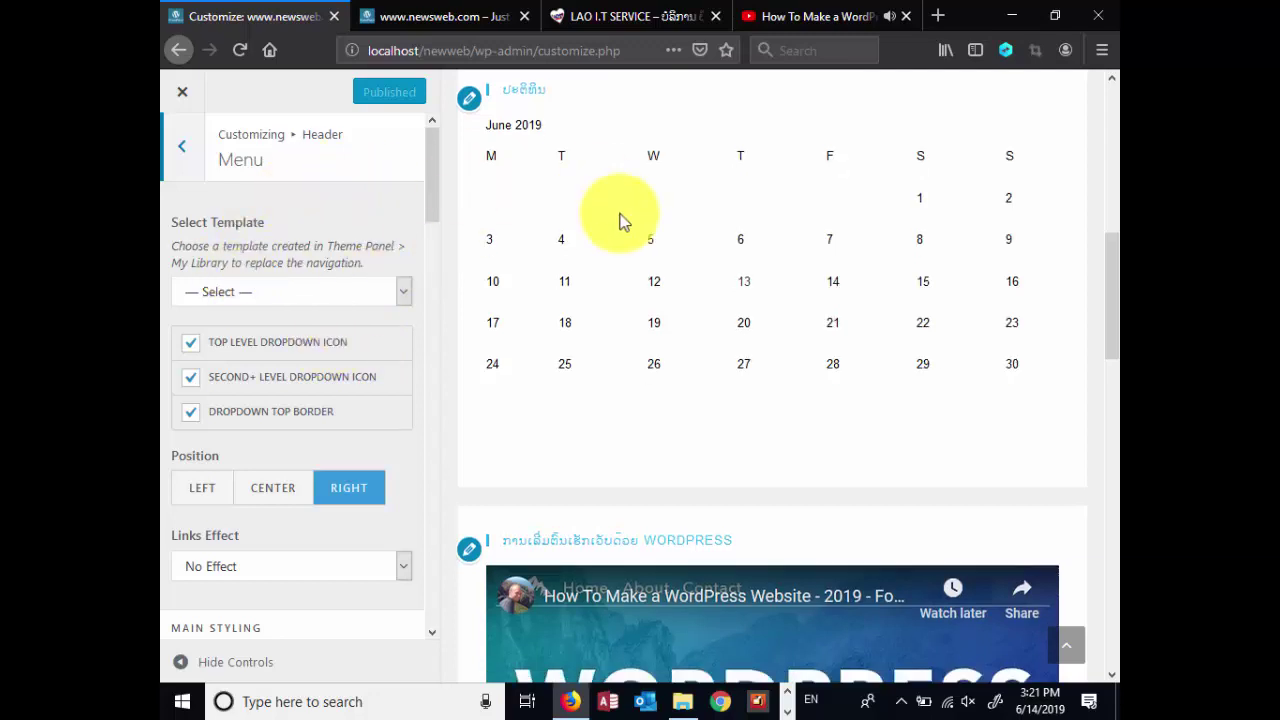
{"action": "scroll", "coordinate": [620, 220], "scroll_direction": "up", "scroll_amount": 8}
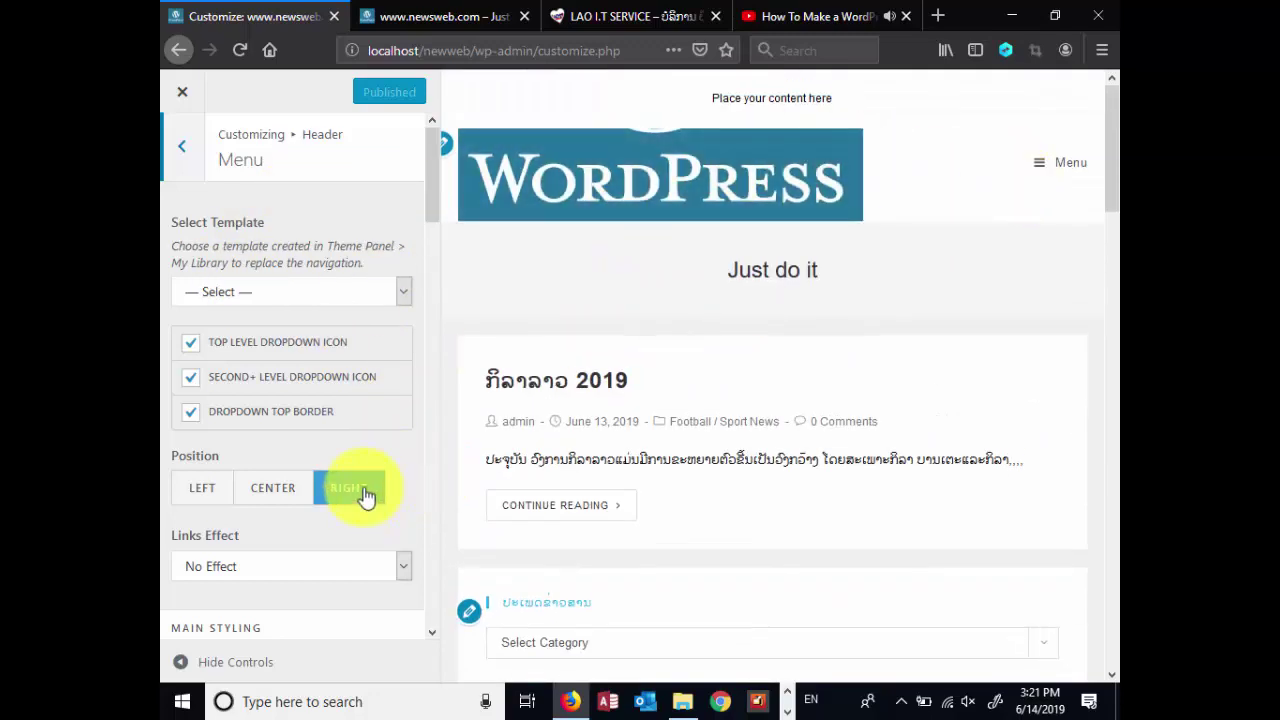
{"action": "left_click", "coordinate": [392, 17]}
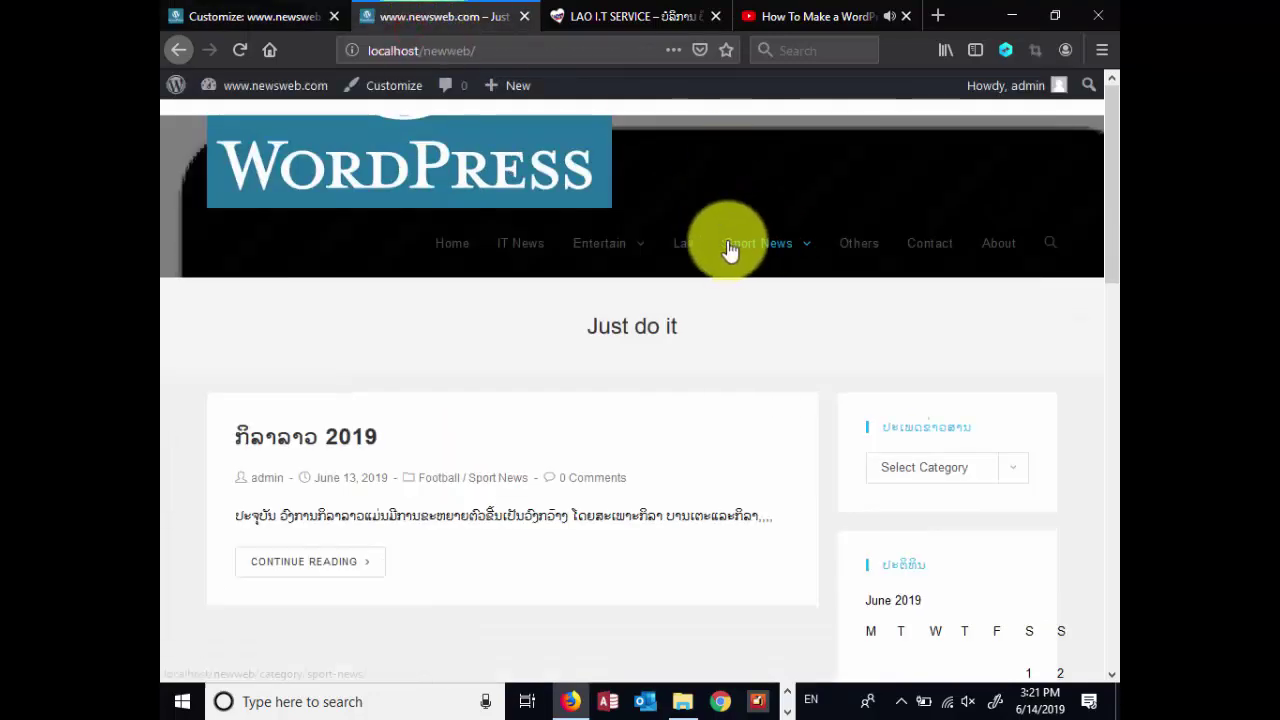
{"action": "left_click", "coordinate": [240, 50]}
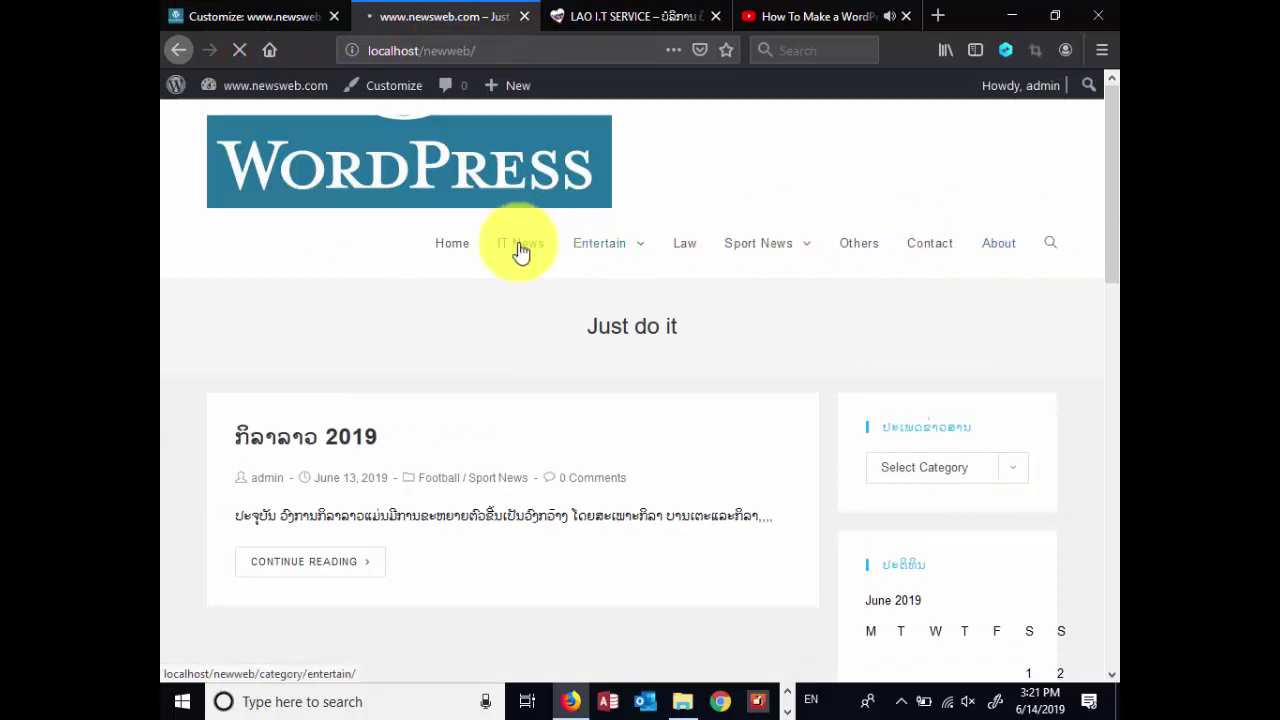
In the customizer, set the header menu position to Center, publish it and reload the site's home page
{"action": "left_click", "coordinate": [268, 18]}
{"action": "left_click", "coordinate": [273, 488]}
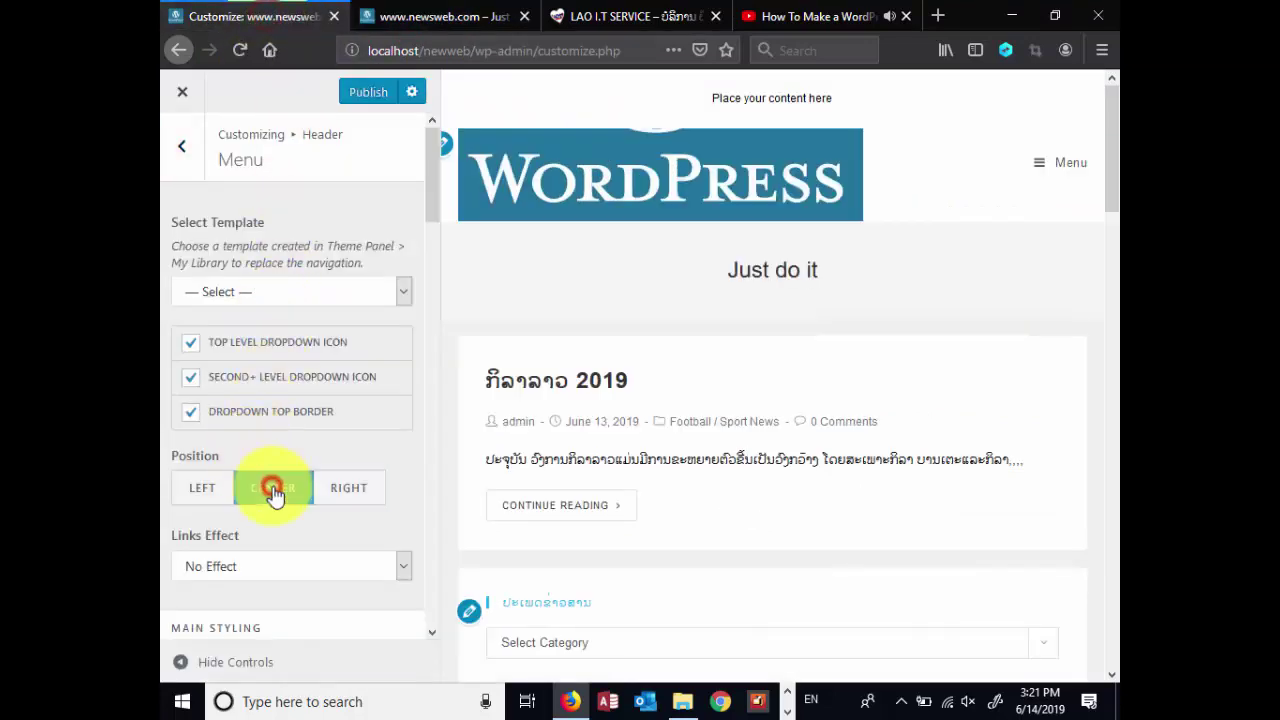
{"action": "left_click", "coordinate": [368, 91]}
{"action": "left_click", "coordinate": [415, 18]}
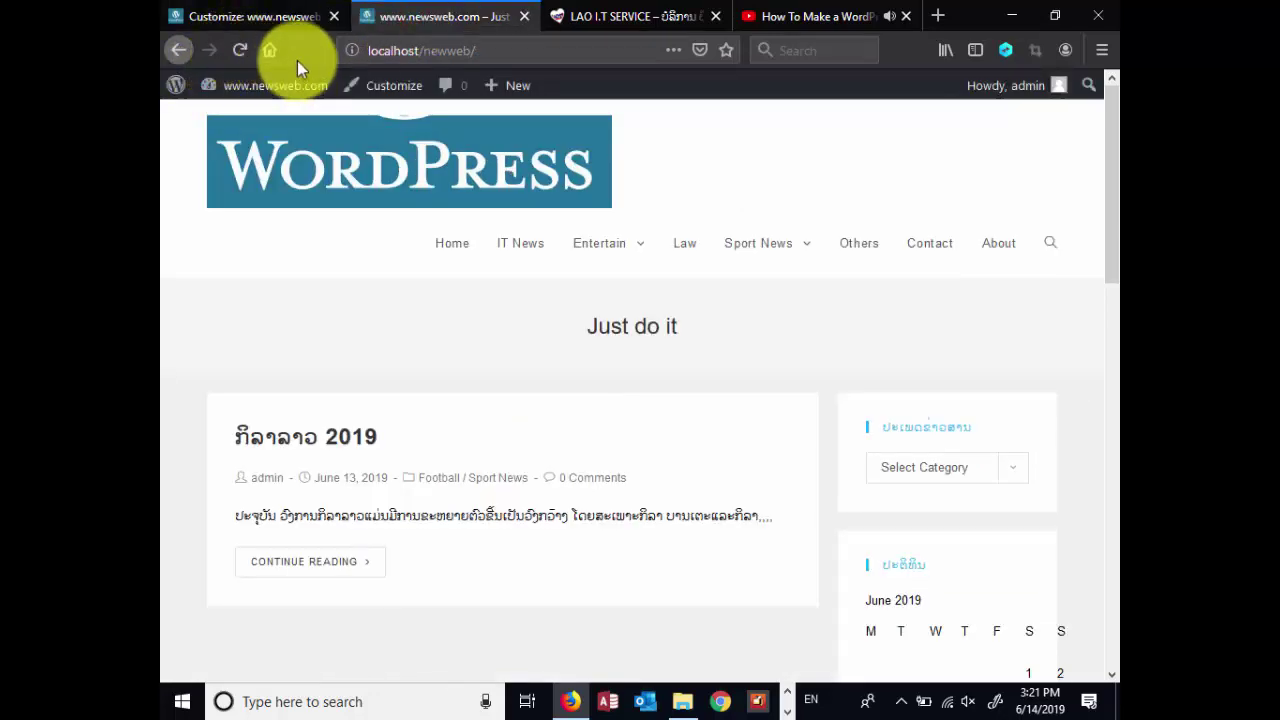
{"action": "left_click", "coordinate": [240, 50]}
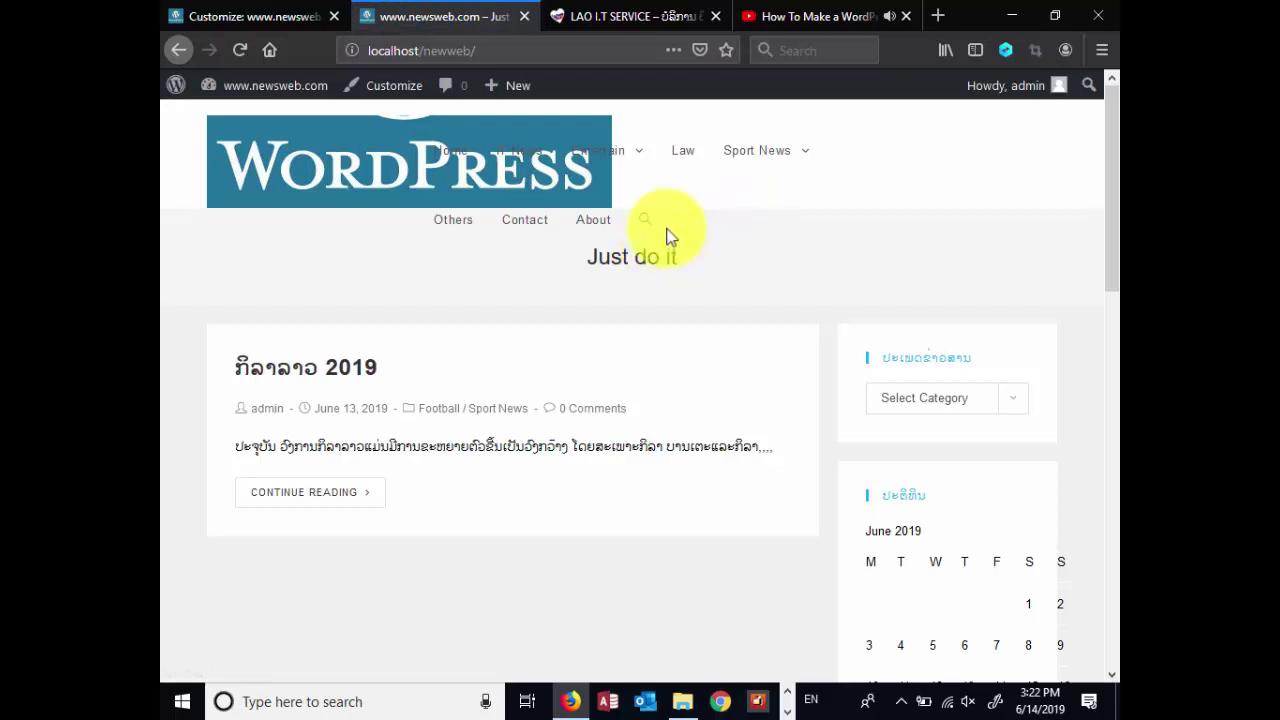
In the customizer, set the header menu position to Left, publish it and reload the site's home page
{"action": "left_click", "coordinate": [283, 20]}
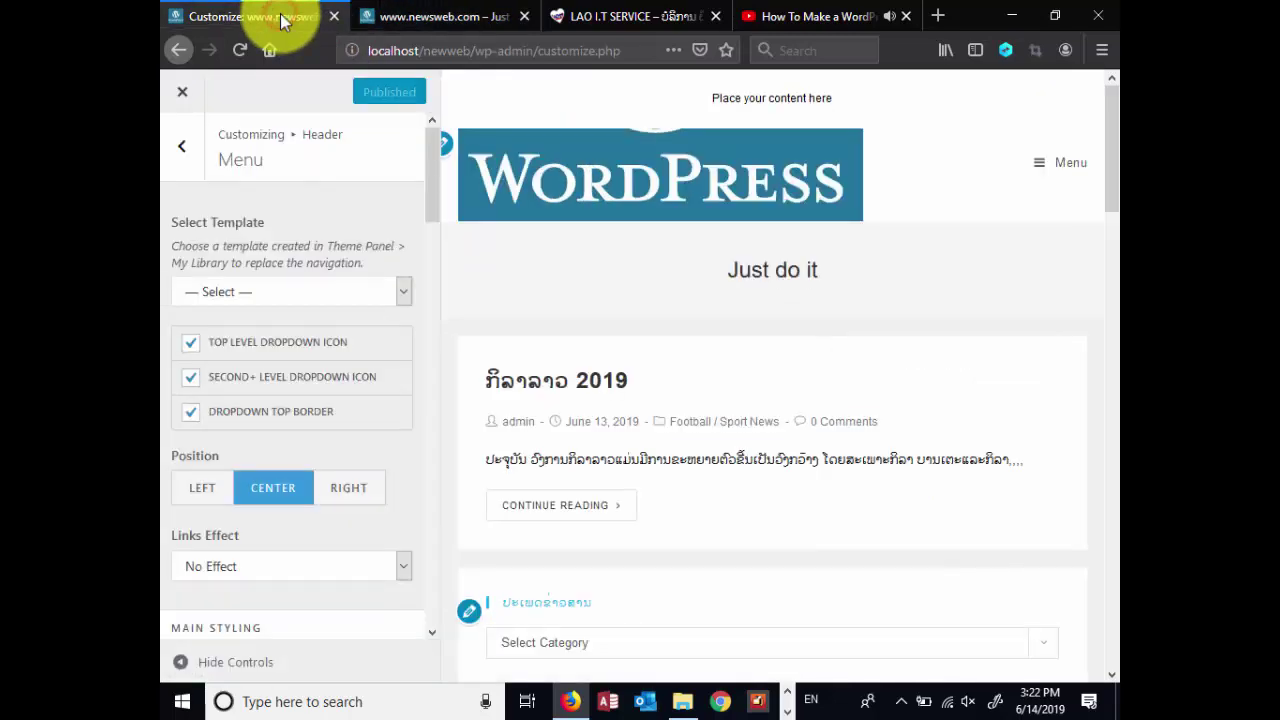
{"action": "left_click", "coordinate": [205, 487]}
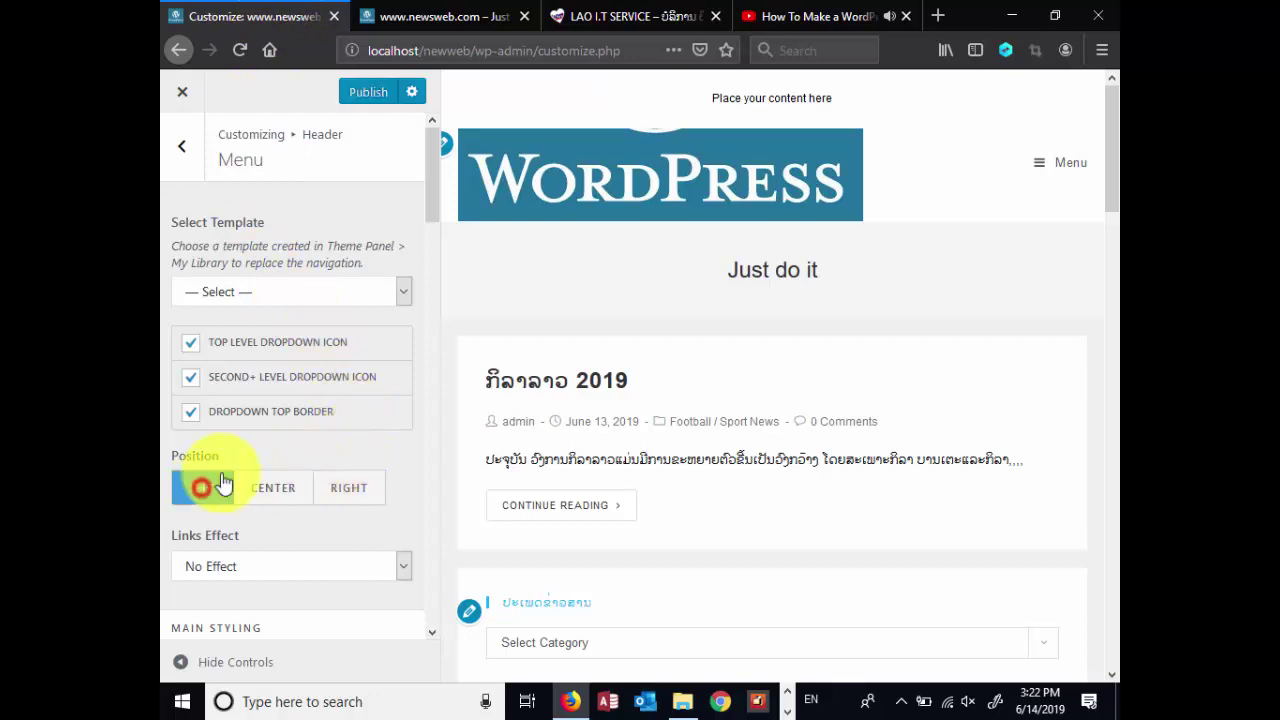
{"action": "left_click", "coordinate": [378, 89]}
{"action": "left_click", "coordinate": [425, 16]}
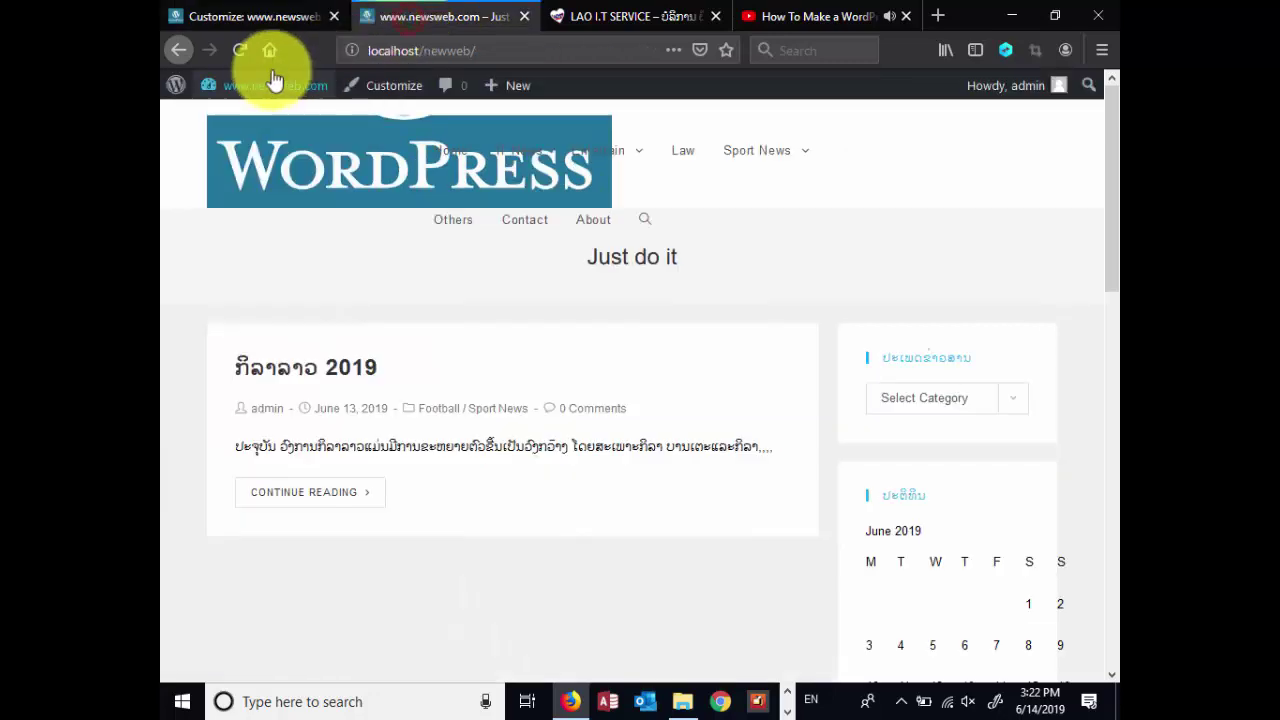
{"action": "left_click", "coordinate": [240, 50]}
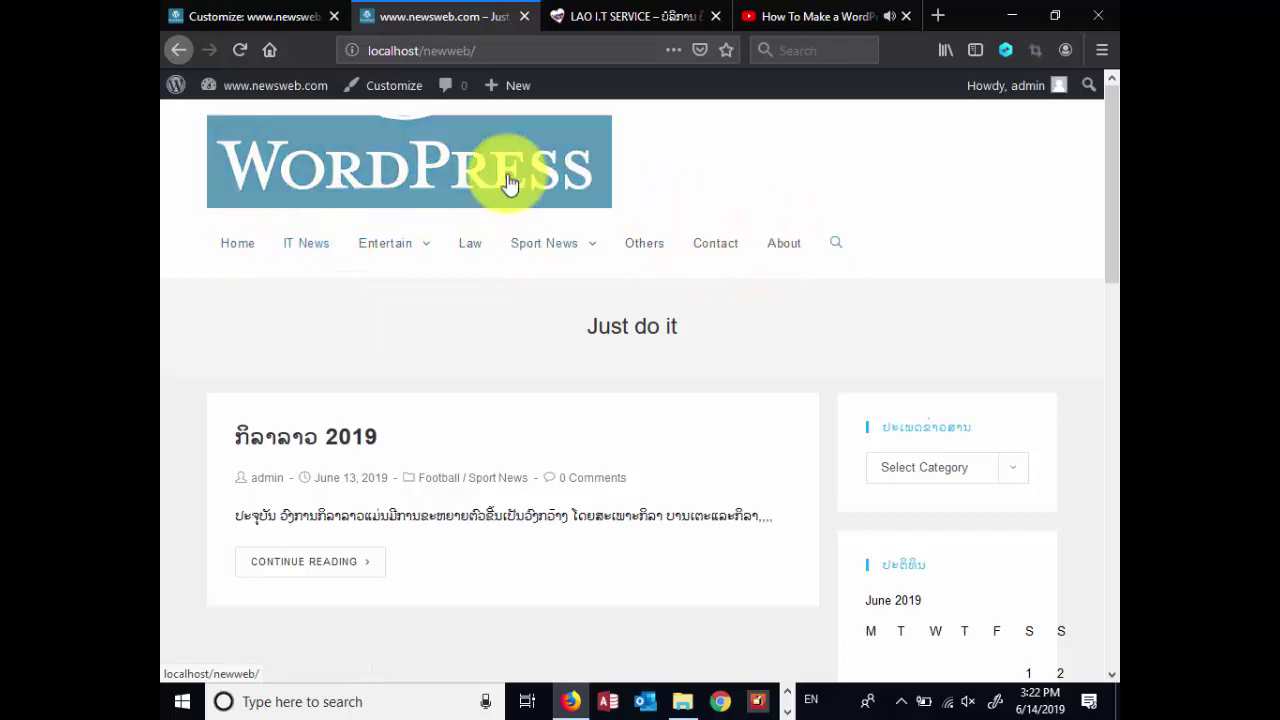
Back in the customizer's Header section, open the Social Menu settings and enable the social menu
{"action": "left_click", "coordinate": [274, 22]}
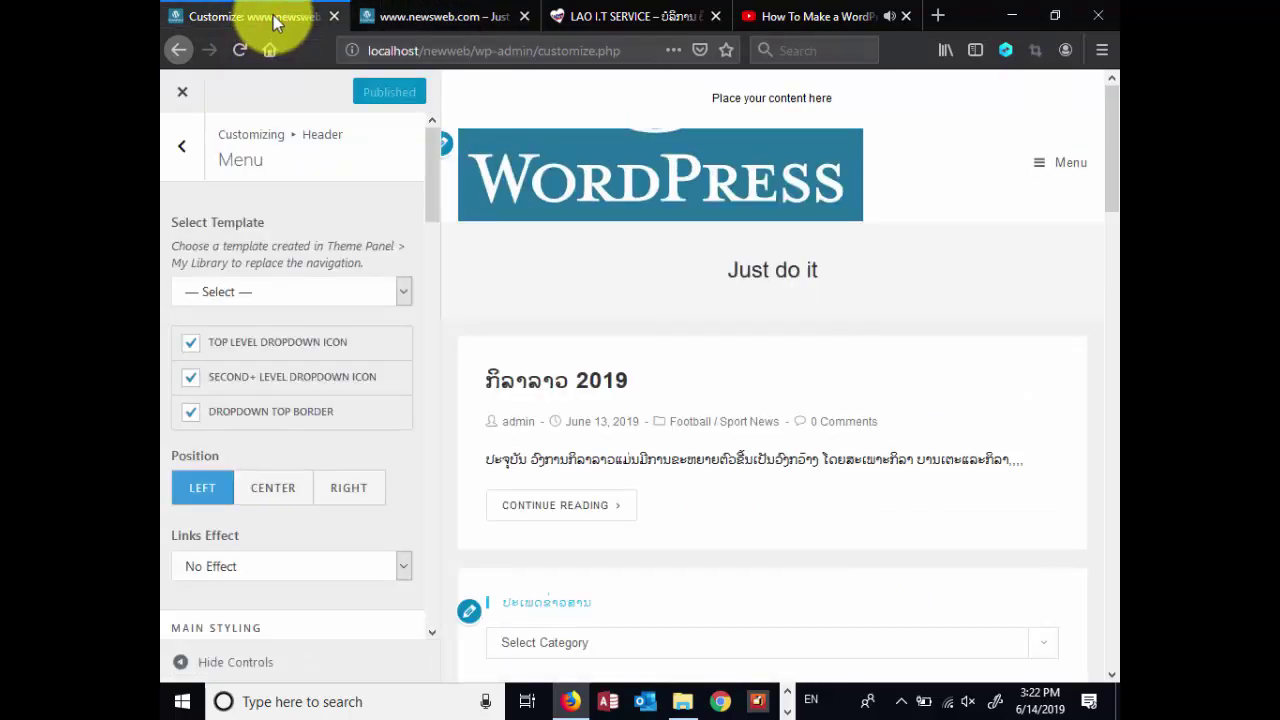
{"action": "left_click", "coordinate": [184, 152]}
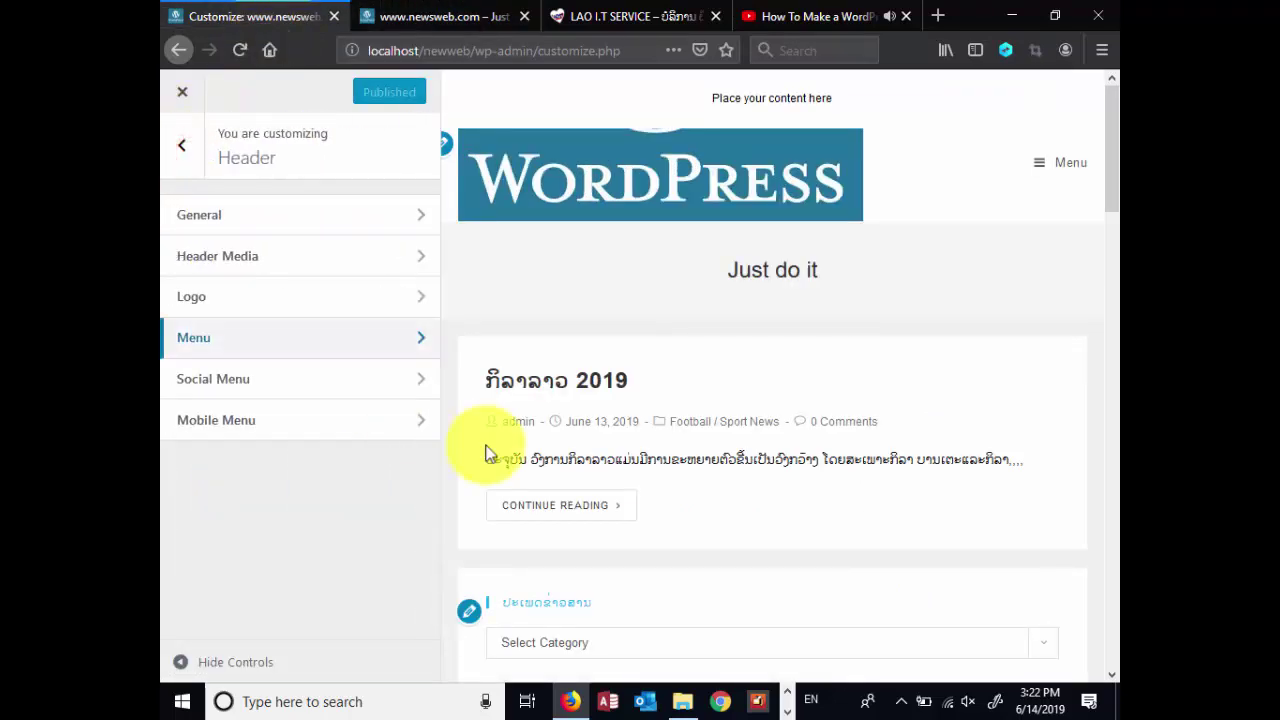
{"action": "left_click", "coordinate": [254, 391]}
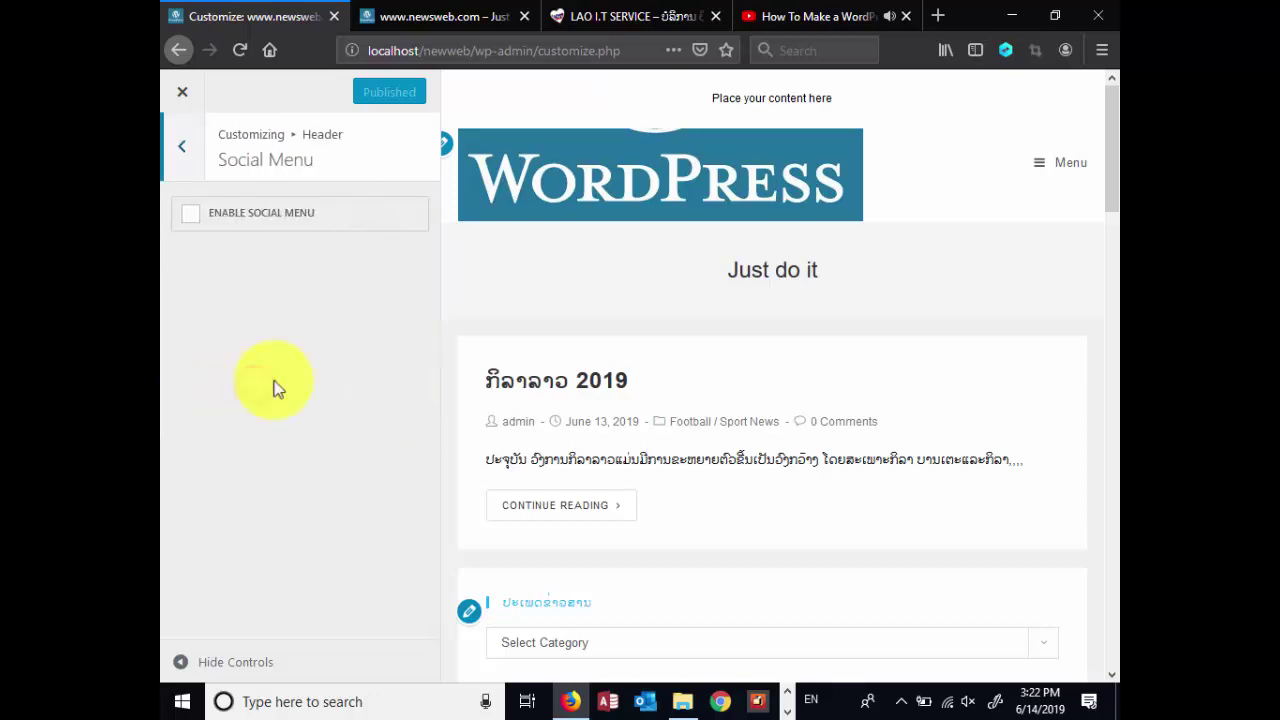
{"action": "left_click", "coordinate": [255, 219]}
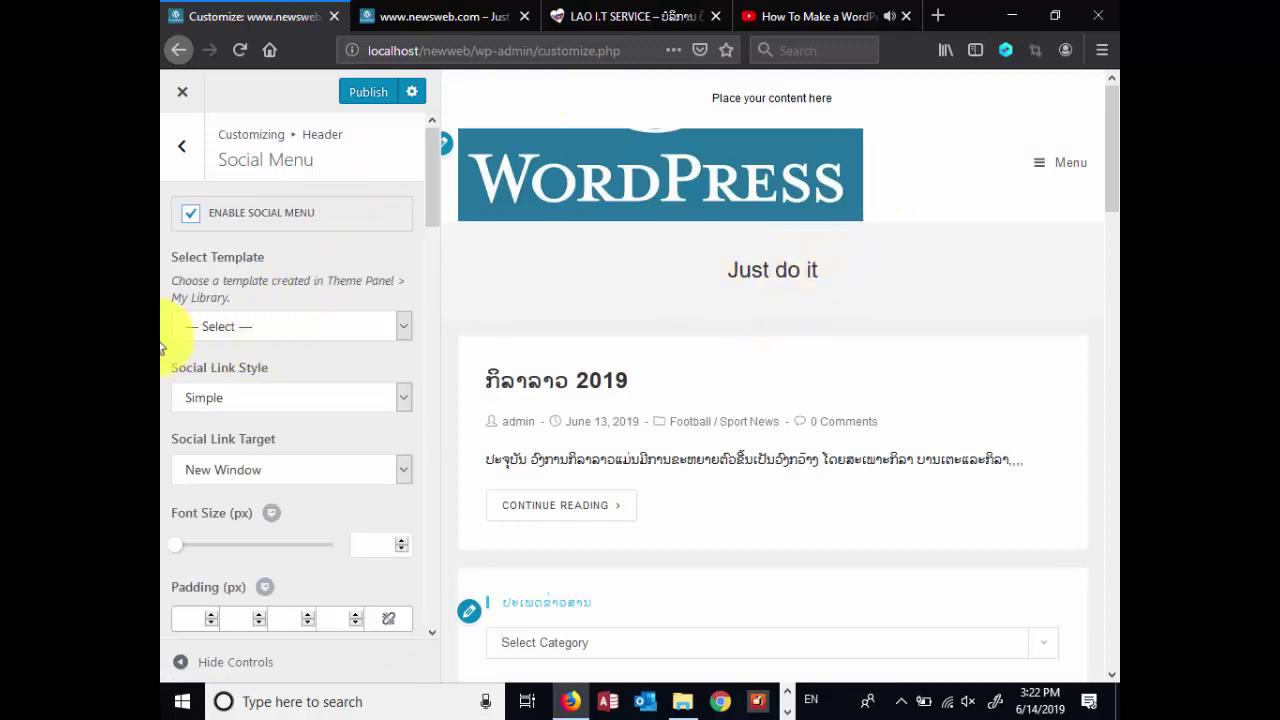
Look through the social menu's template, link style and link target options, and disable the social menu again
{"action": "left_click", "coordinate": [266, 328]}
{"action": "left_click", "coordinate": [268, 331]}
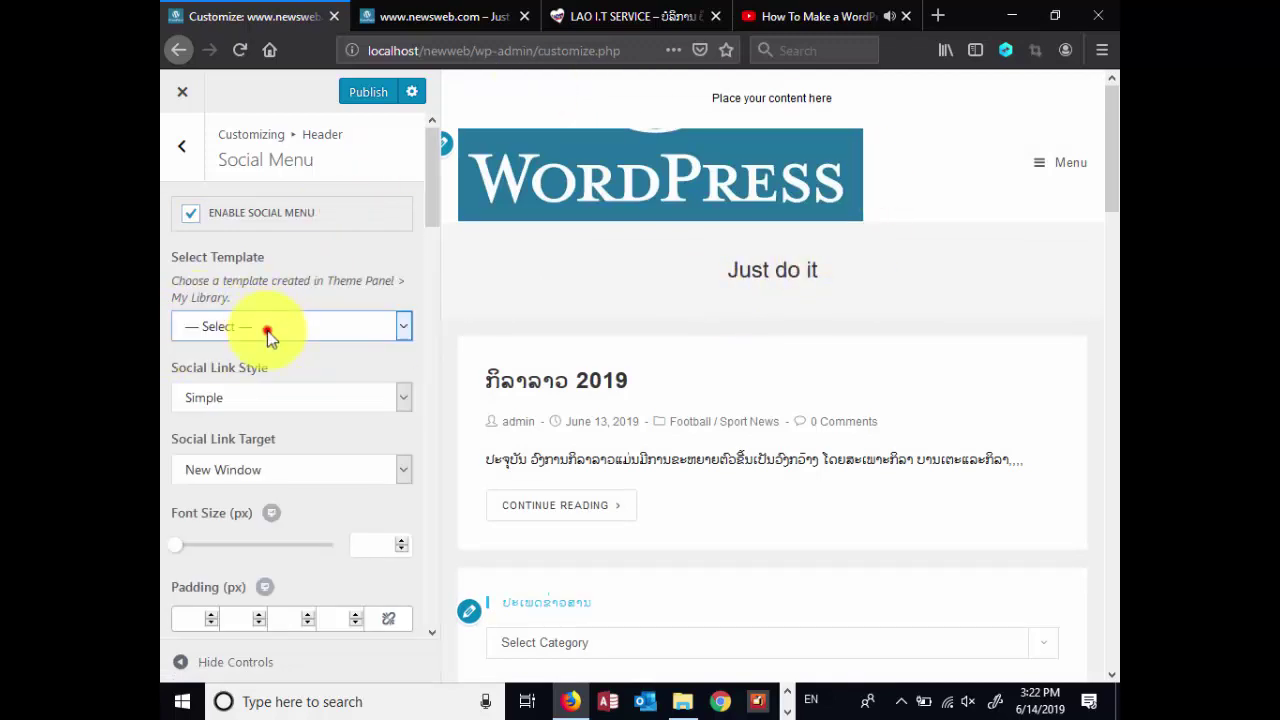
{"action": "left_click", "coordinate": [294, 390]}
{"action": "left_click", "coordinate": [294, 388]}
{"action": "left_click", "coordinate": [285, 458]}
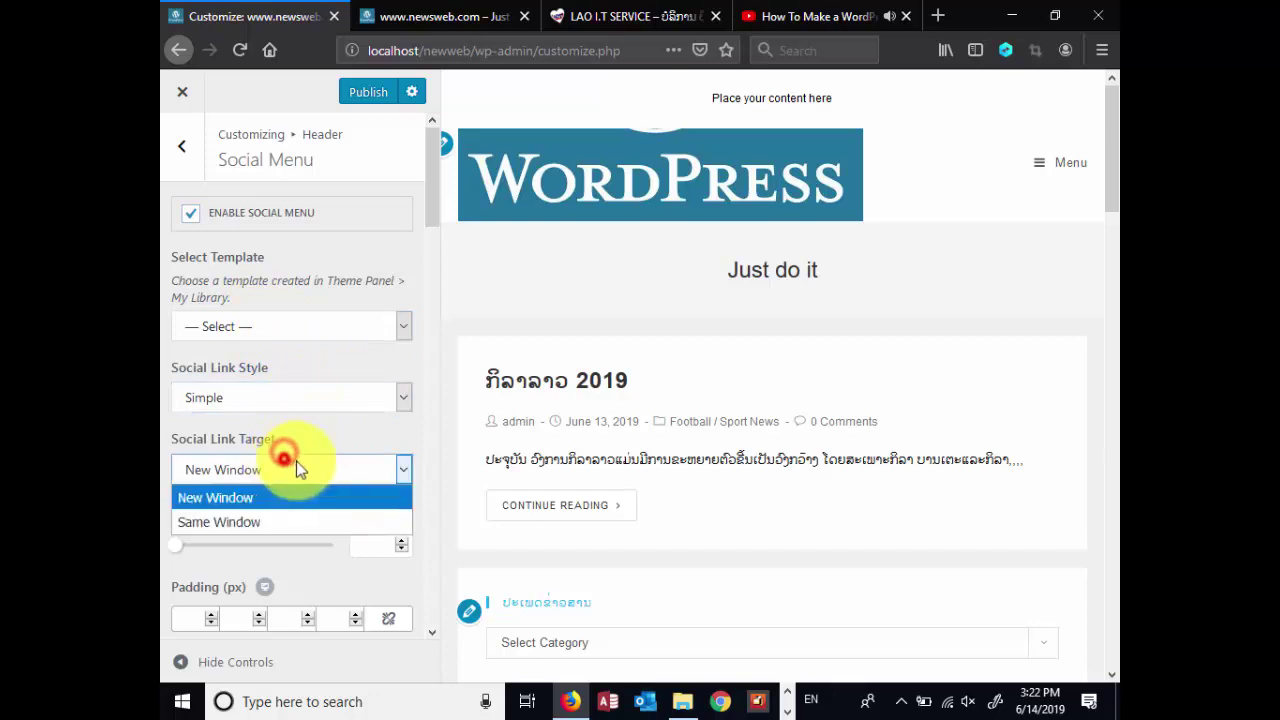
{"action": "left_click", "coordinate": [218, 352]}
{"action": "left_click", "coordinate": [219, 389]}
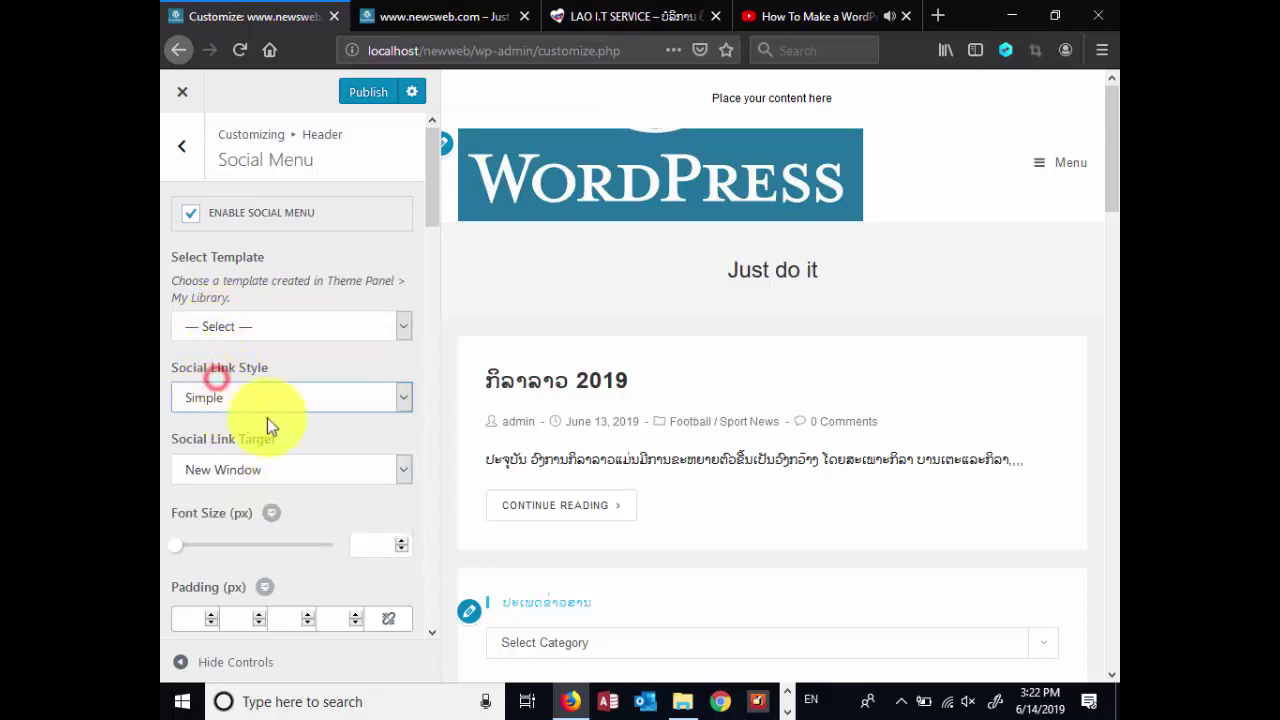
{"action": "left_click", "coordinate": [190, 213]}
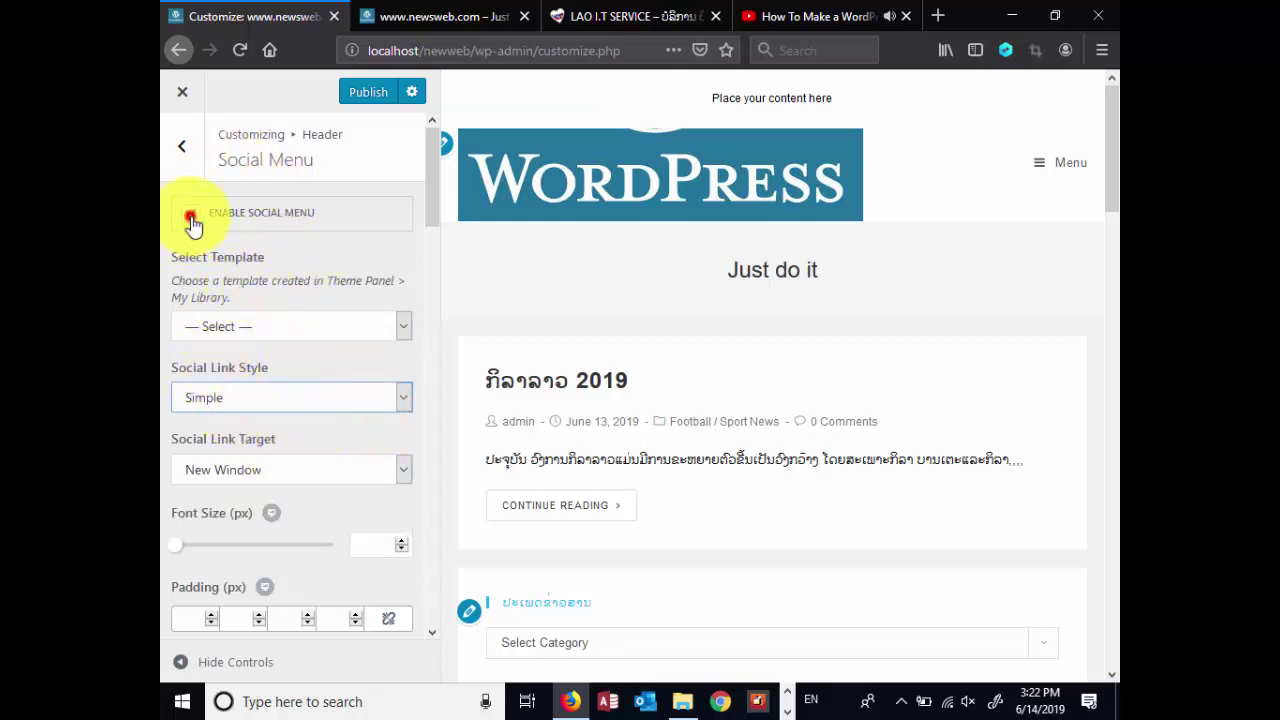
{"action": "left_click", "coordinate": [182, 146]}
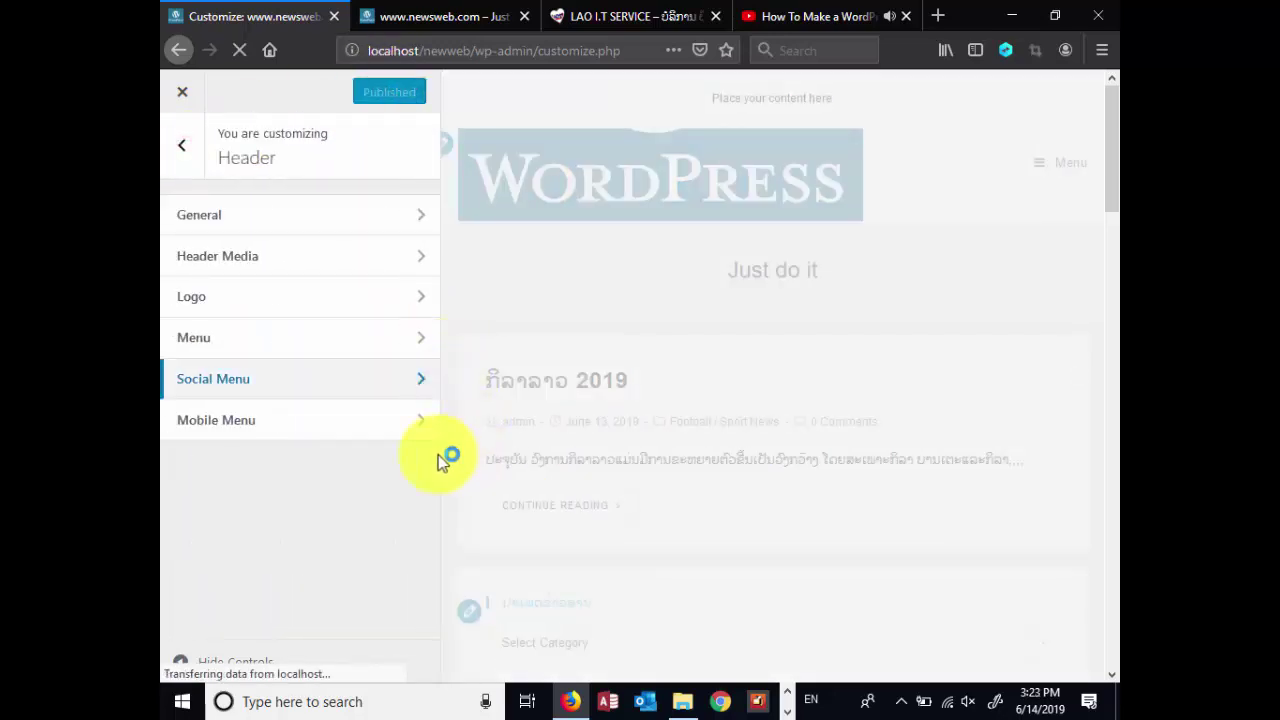
Review the header's Mobile Menu settings and return to the customizer's main list of sections
{"action": "left_click", "coordinate": [231, 431]}
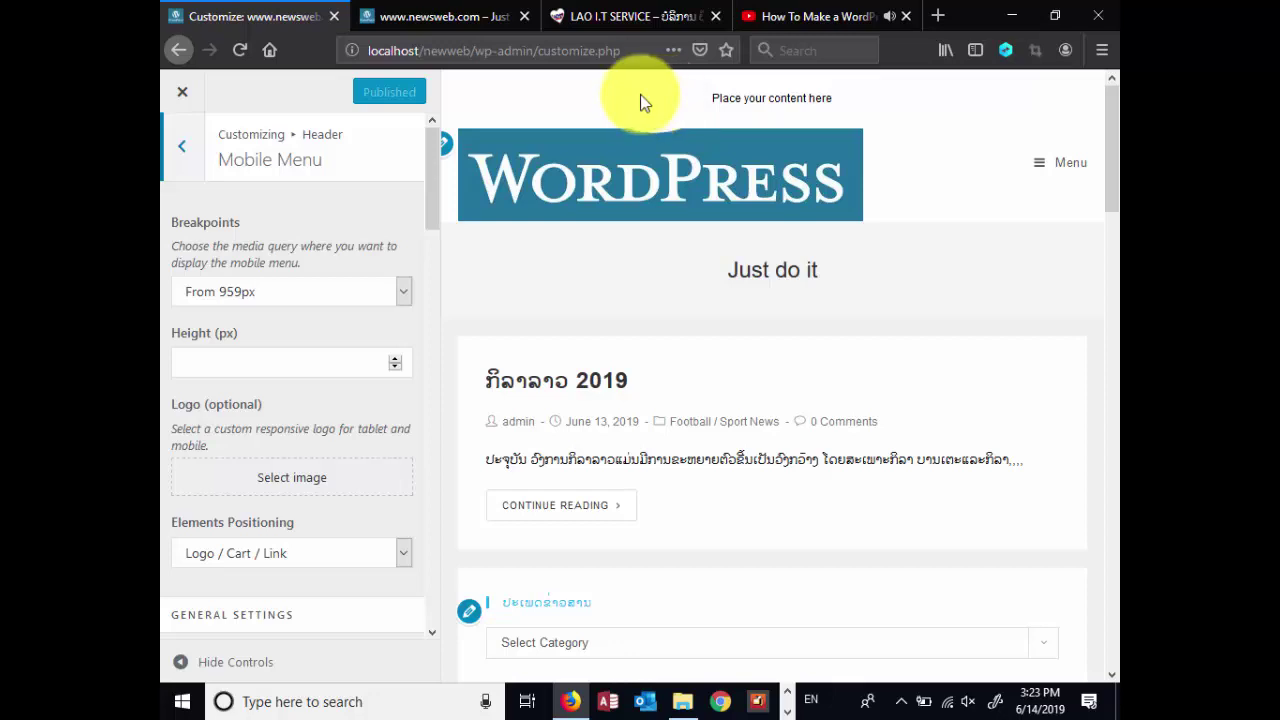
{"action": "left_click", "coordinate": [170, 155]}
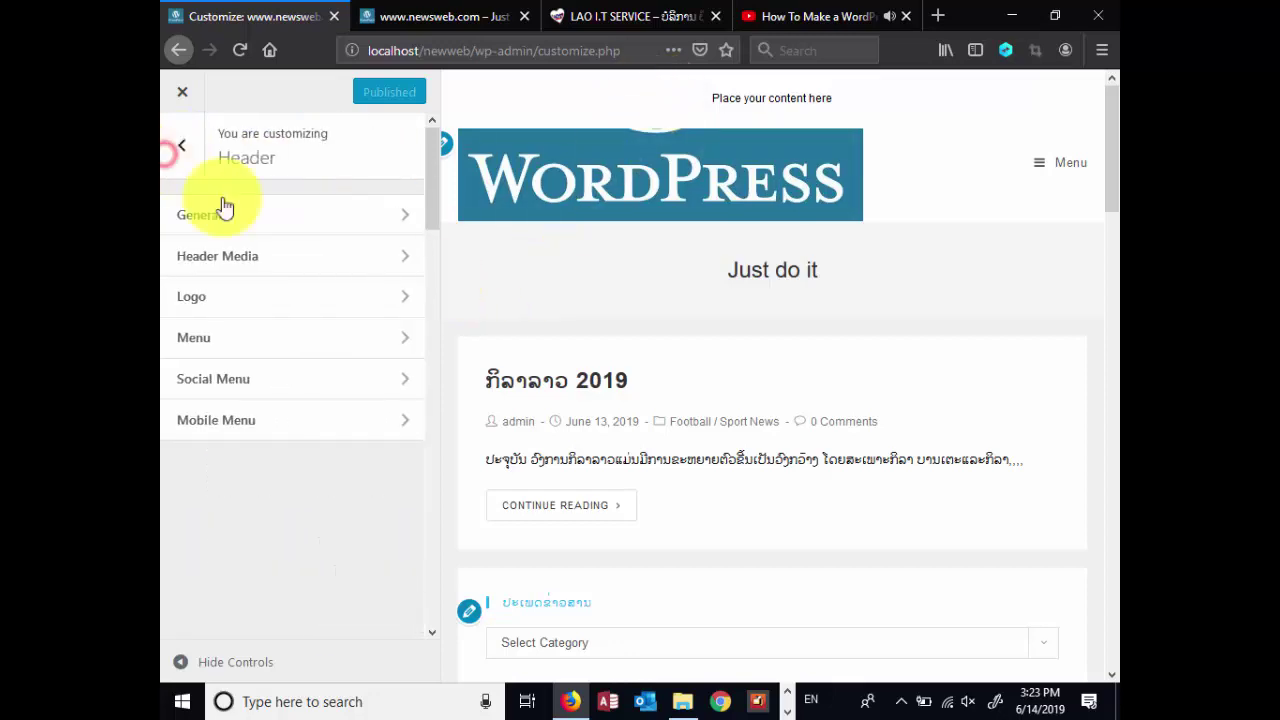
{"action": "left_click", "coordinate": [181, 143]}
{"action": "scroll", "coordinate": [302, 391], "scroll_direction": "down", "scroll_amount": 2}
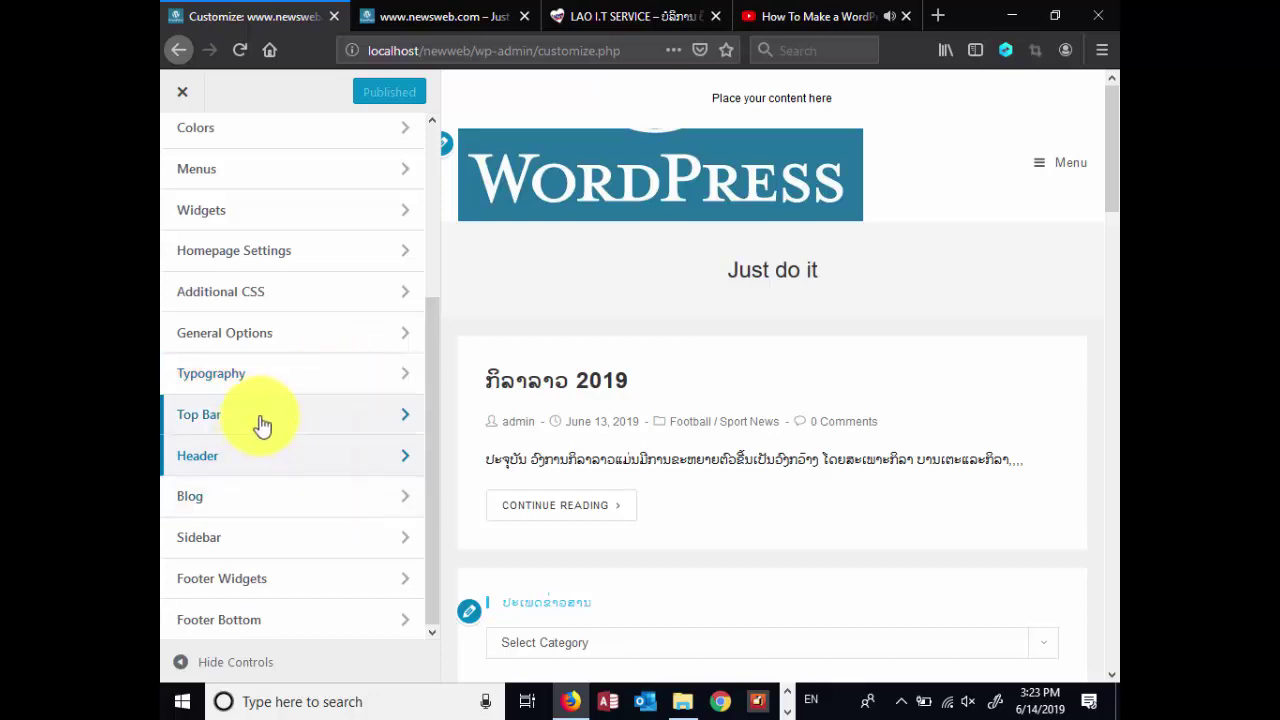
Open the Blog section and examine the layout options for Blog Entries and Single Post
{"action": "left_click", "coordinate": [246, 500]}
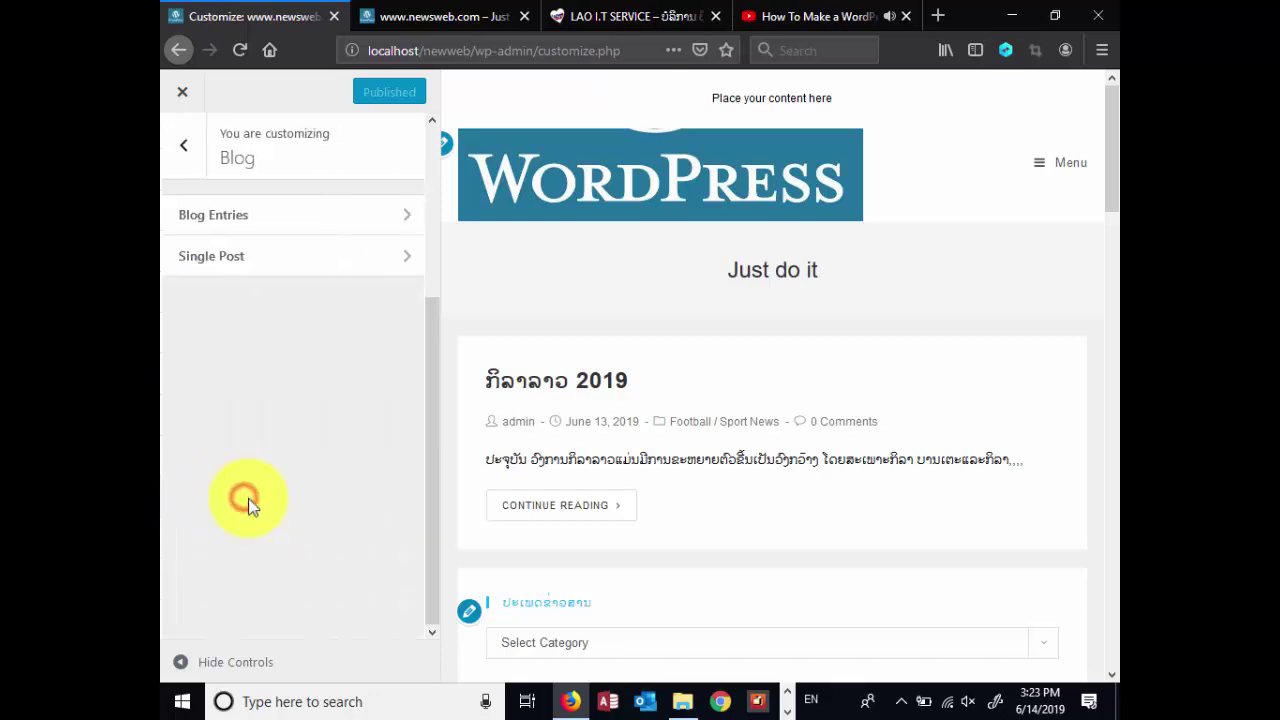
{"action": "left_click", "coordinate": [305, 216]}
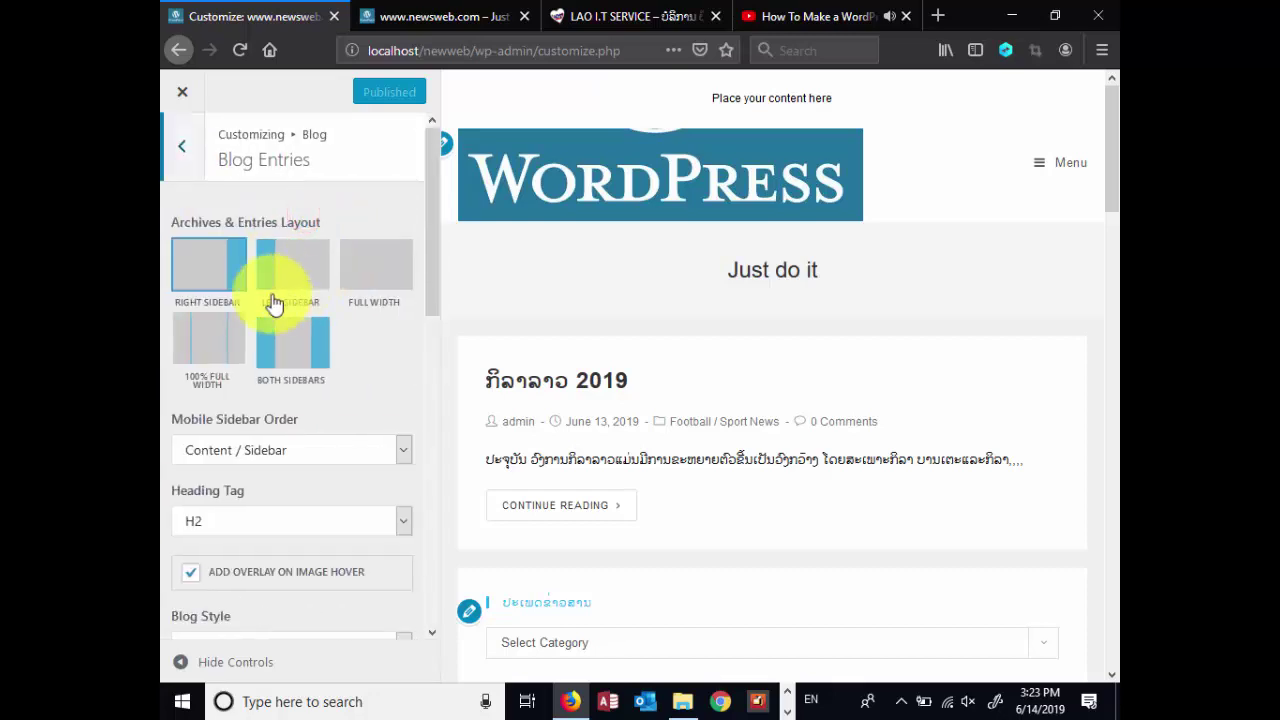
{"action": "left_click", "coordinate": [182, 146]}
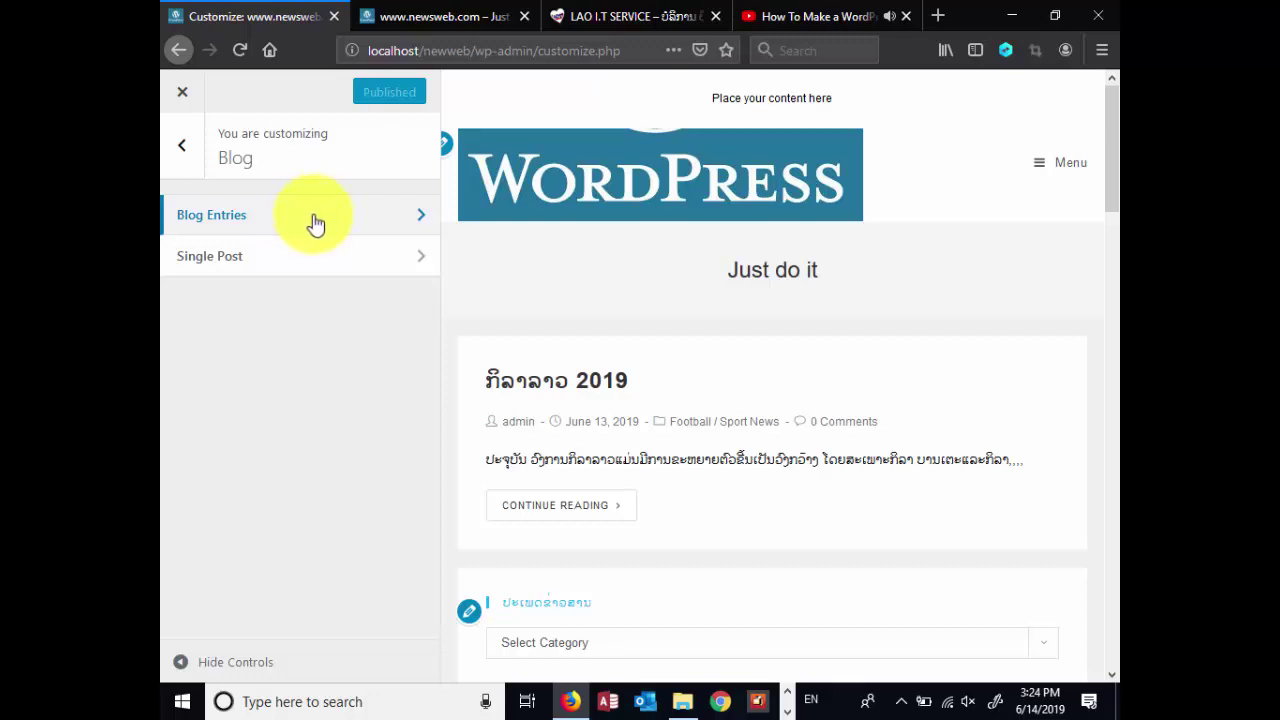
{"action": "left_click", "coordinate": [332, 224]}
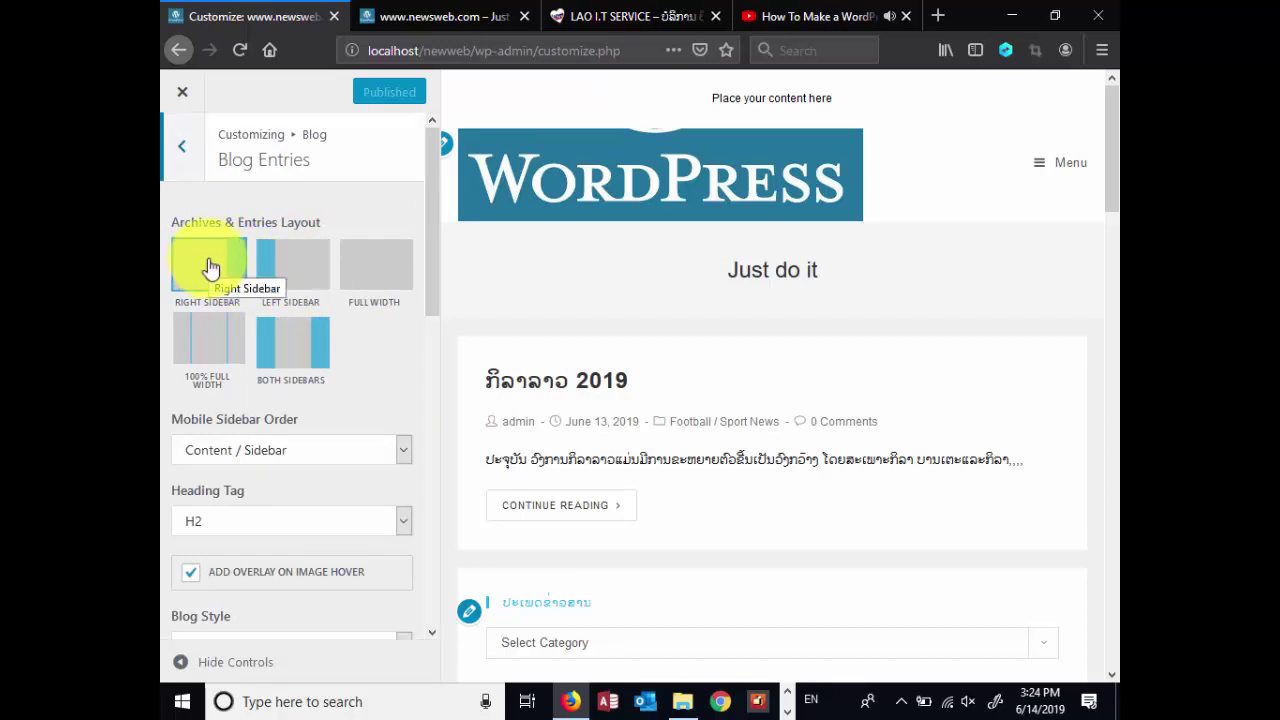
{"action": "left_click", "coordinate": [182, 147]}
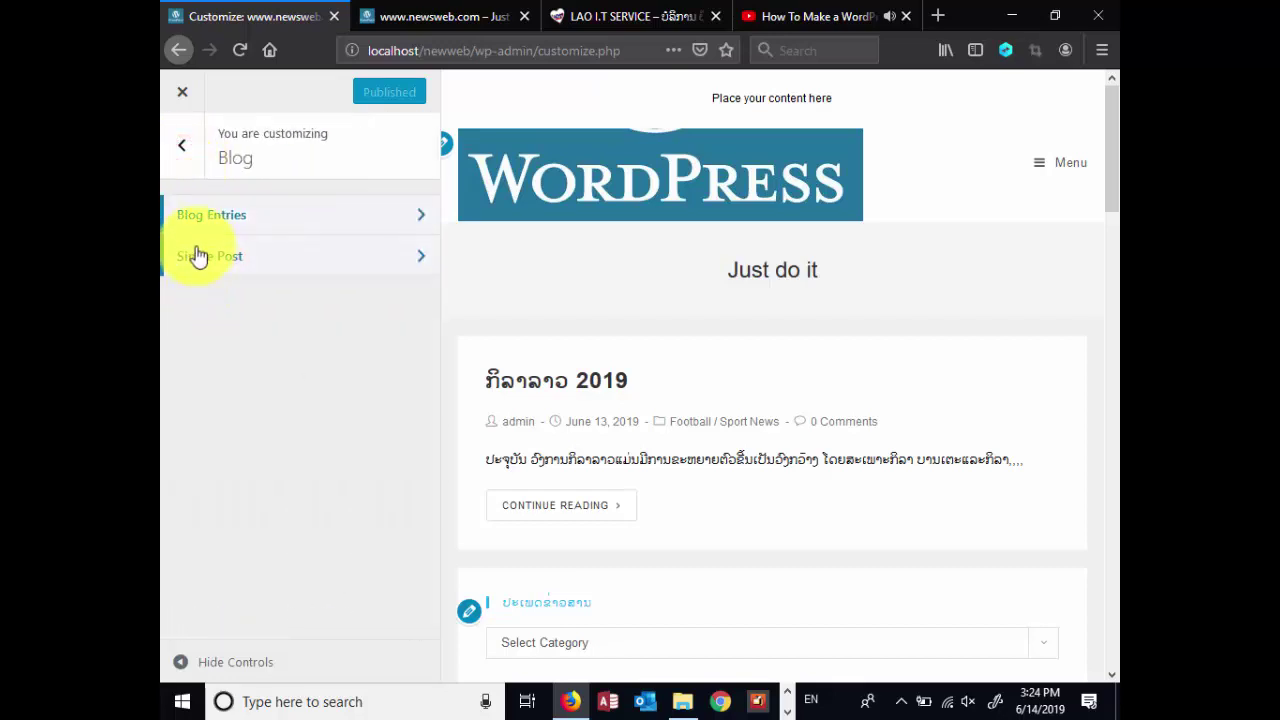
{"action": "left_click", "coordinate": [268, 252]}
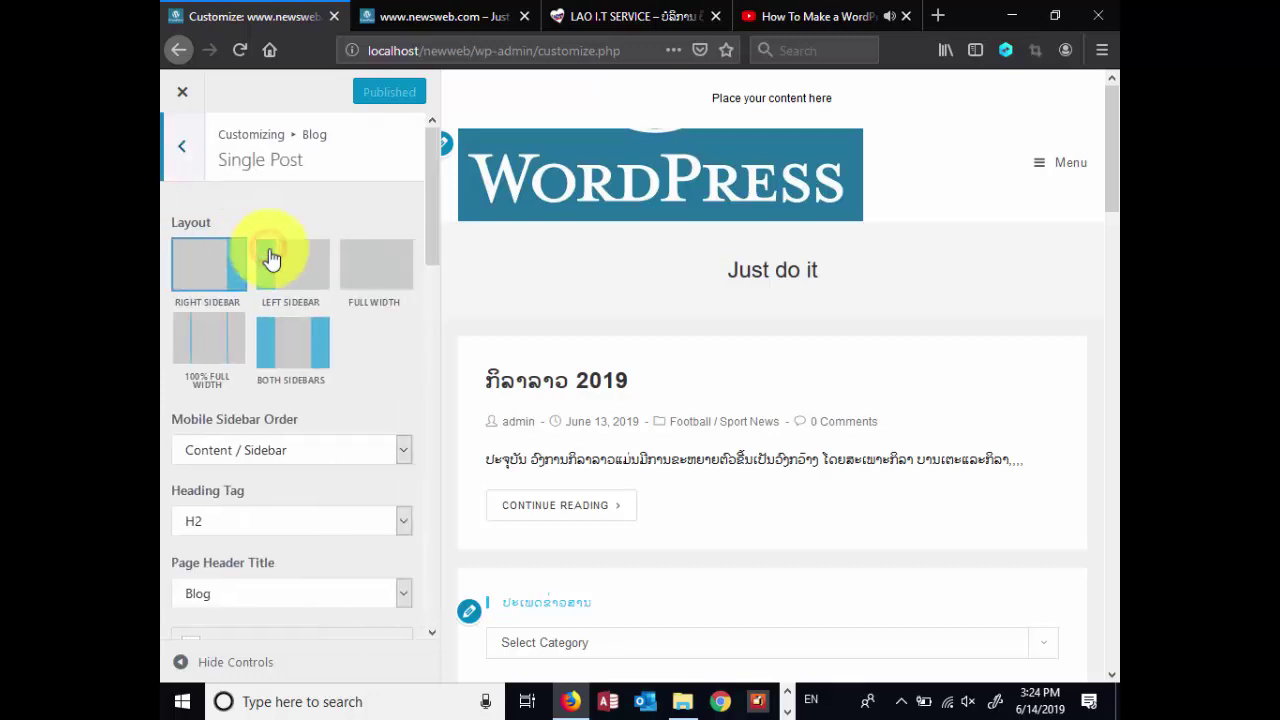
On the site's home page, open the "ກິລາລາວ 2019" post and examine its single-post layout, sidebar and footer
{"action": "left_click", "coordinate": [466, 32]}
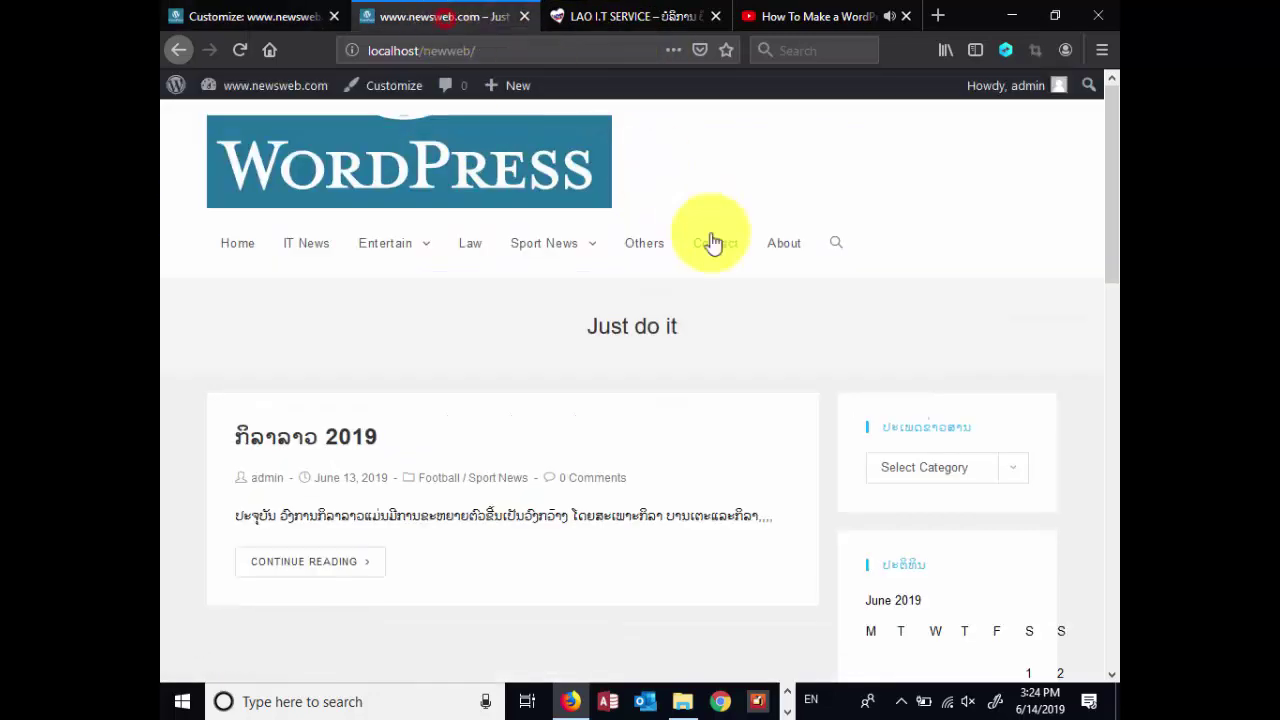
{"action": "left_click", "coordinate": [320, 437]}
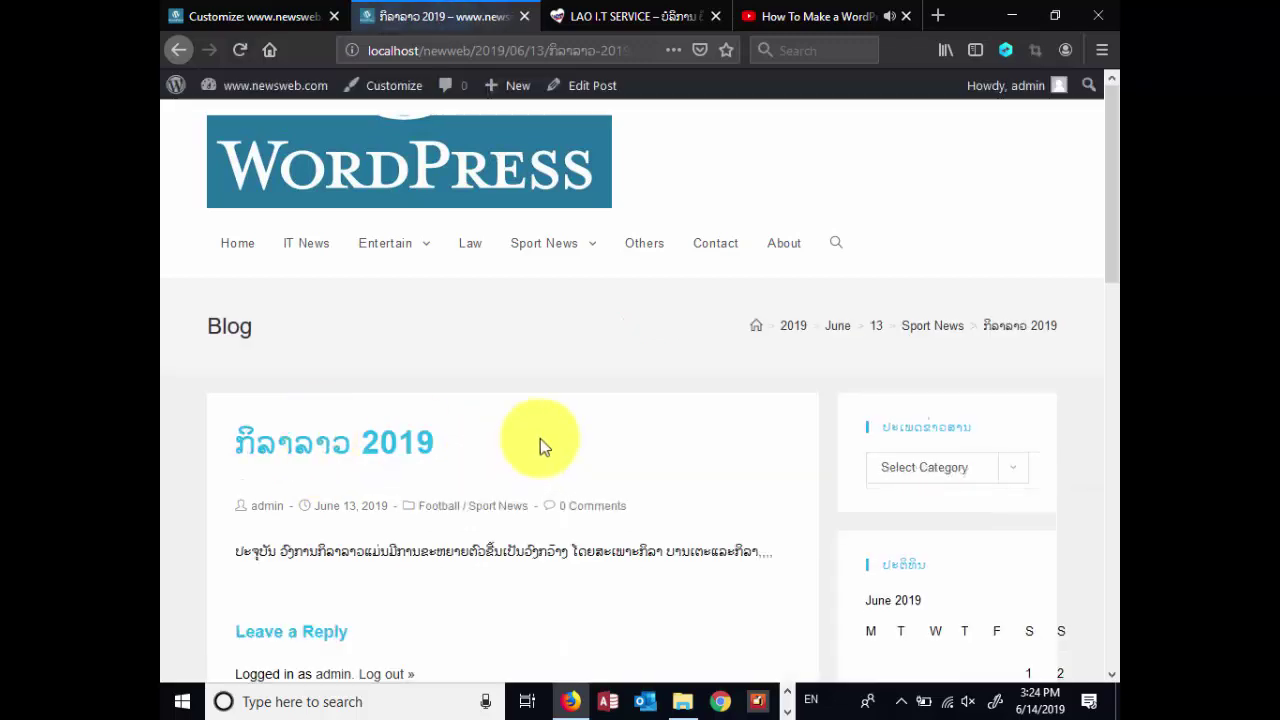
{"action": "scroll", "coordinate": [540, 440], "scroll_direction": "down", "scroll_amount": 2}
{"action": "scroll", "coordinate": [538, 430], "scroll_direction": "down", "scroll_amount": 3}
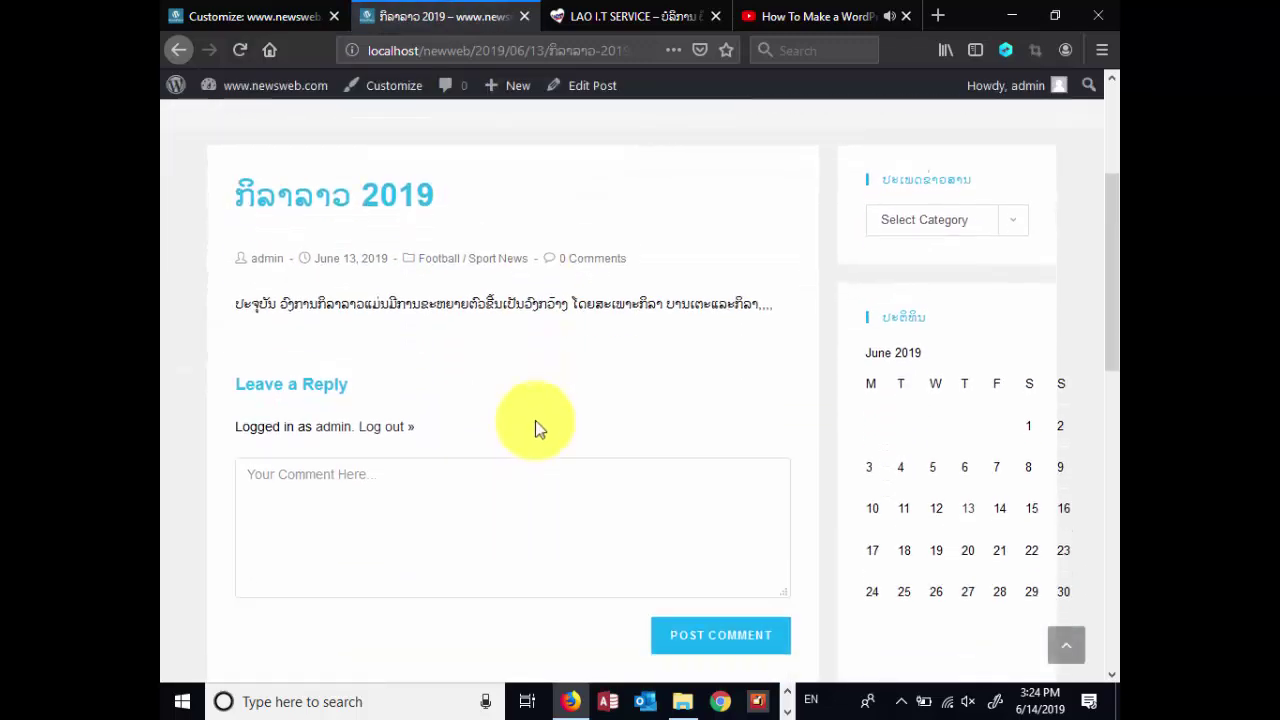
{"action": "scroll", "coordinate": [558, 366], "scroll_direction": "down", "scroll_amount": 3}
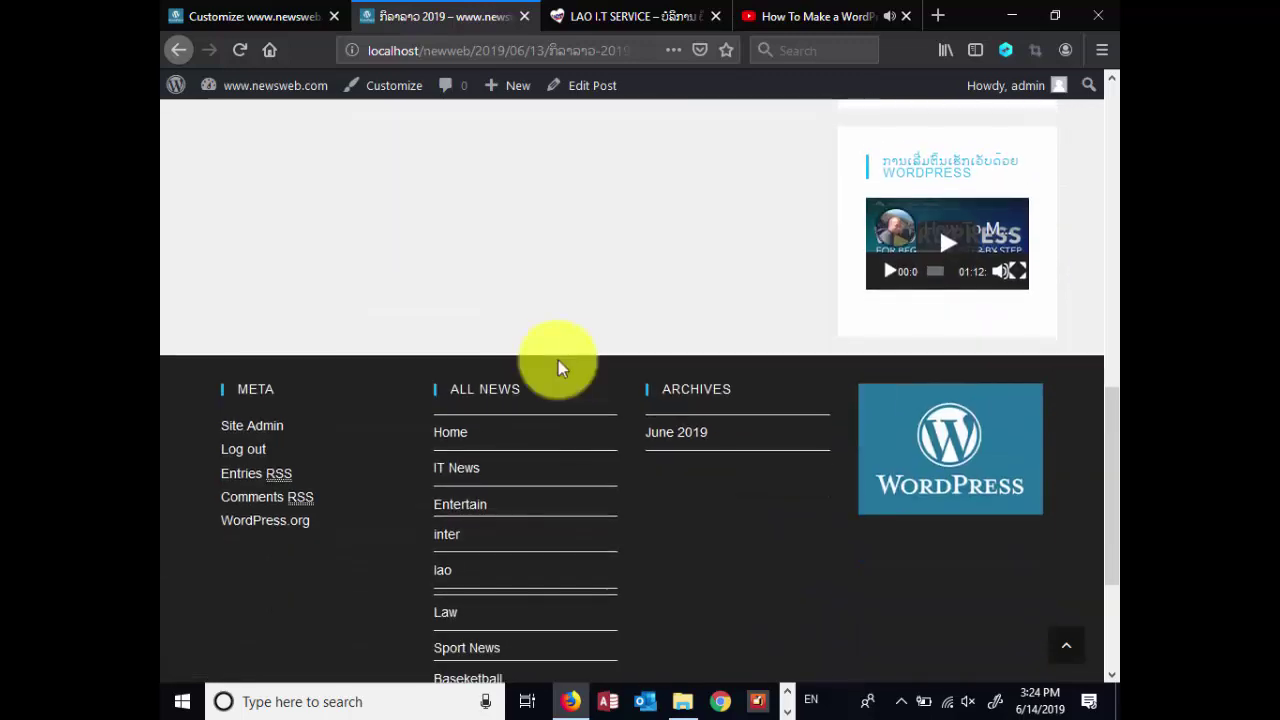
{"action": "scroll", "coordinate": [563, 366], "scroll_direction": "up", "scroll_amount": 6}
{"action": "scroll", "coordinate": [566, 370], "scroll_direction": "up", "scroll_amount": 1}
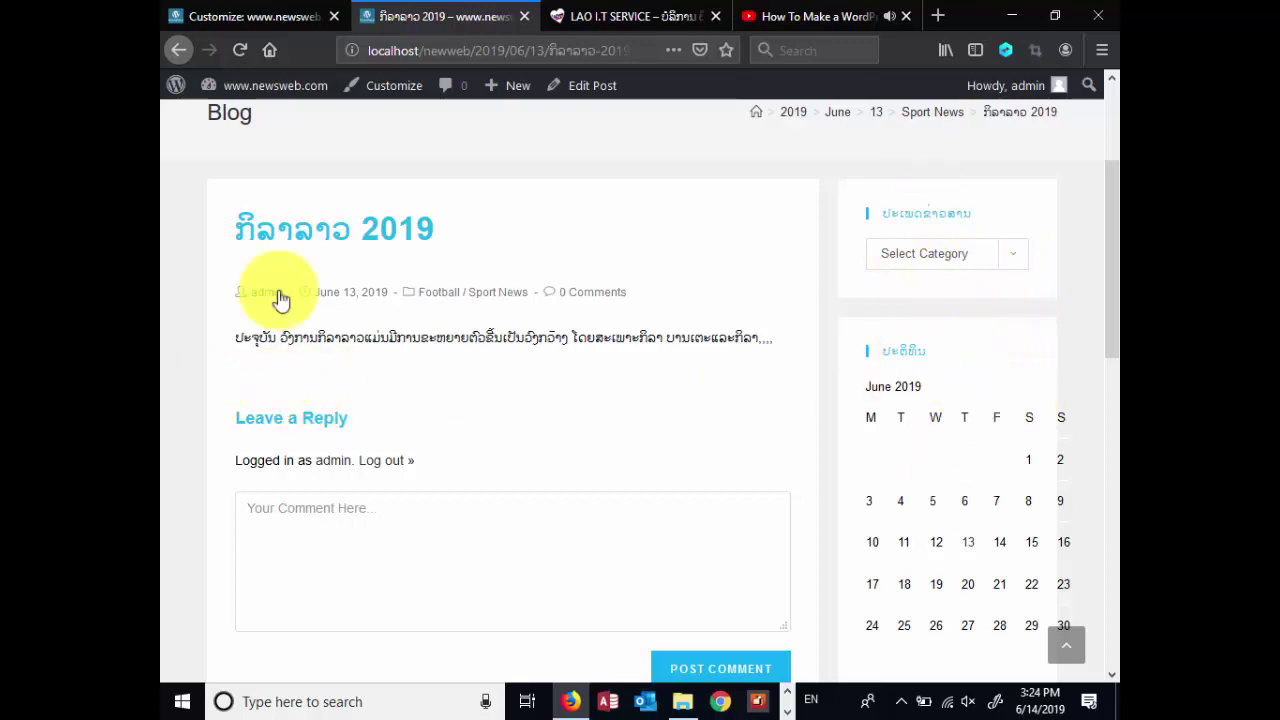
Set the blog's Single Post layout to Full Width in the customizer and publish the change
{"action": "left_click", "coordinate": [265, 16]}
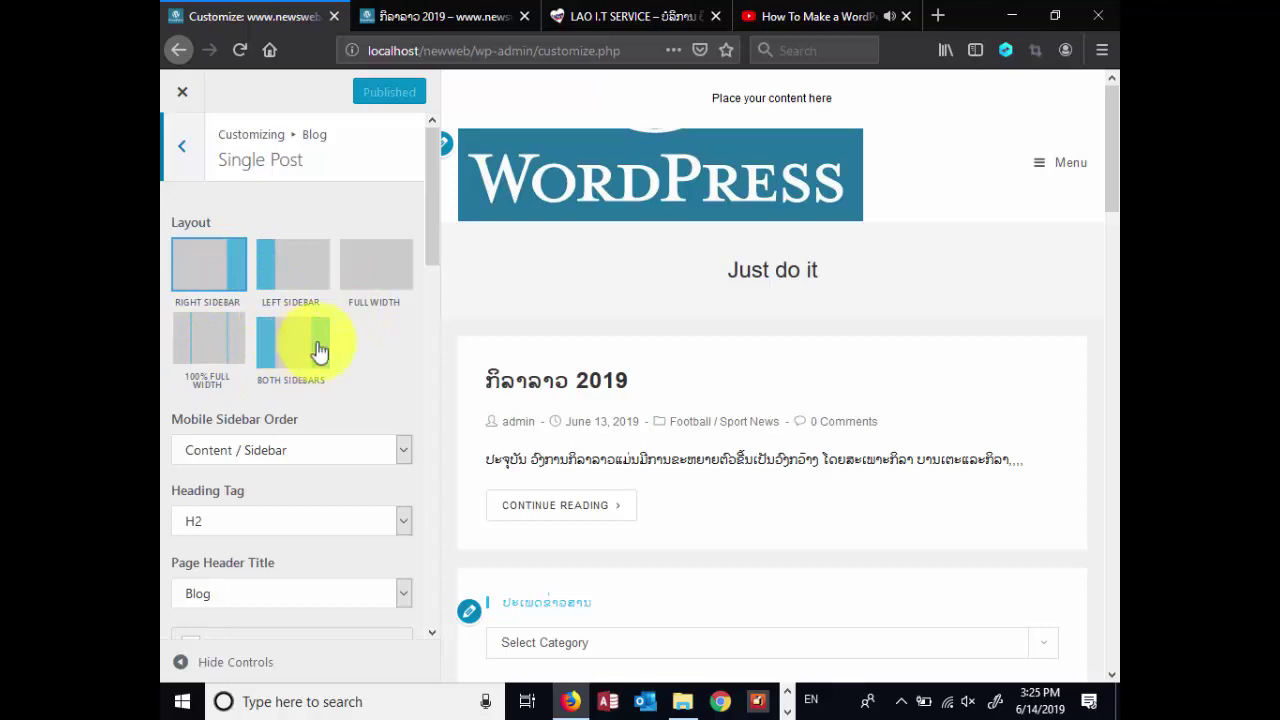
{"action": "left_click", "coordinate": [366, 264]}
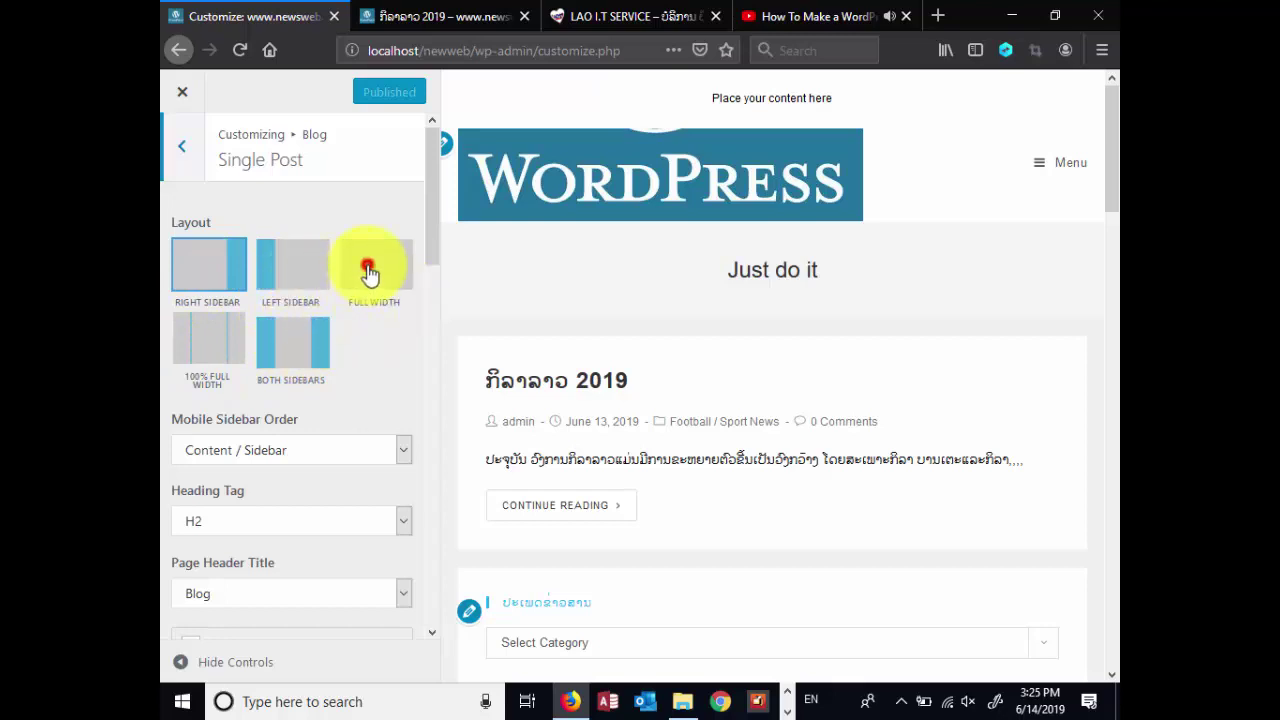
{"action": "left_click", "coordinate": [368, 91]}
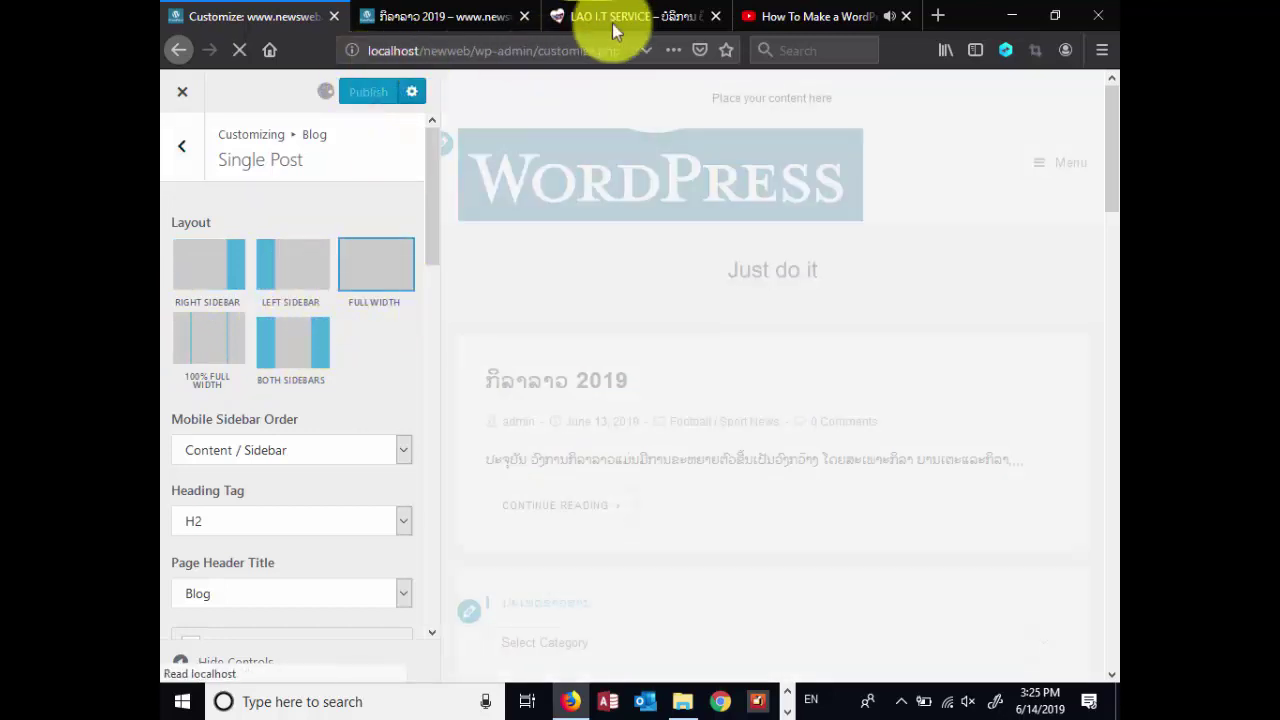
Reload the "ກິລາລາວ 2019" post page and examine its content and comment area in the published layout
{"action": "left_click", "coordinate": [435, 12]}
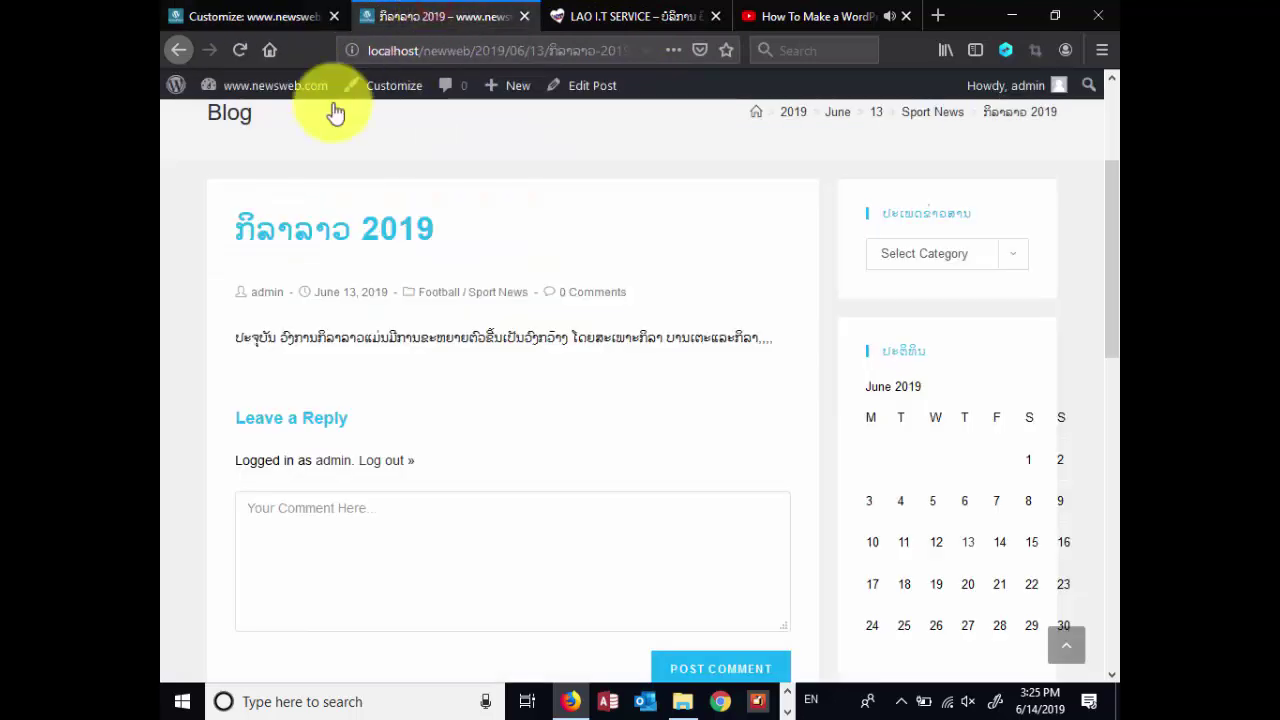
{"action": "left_click", "coordinate": [238, 52]}
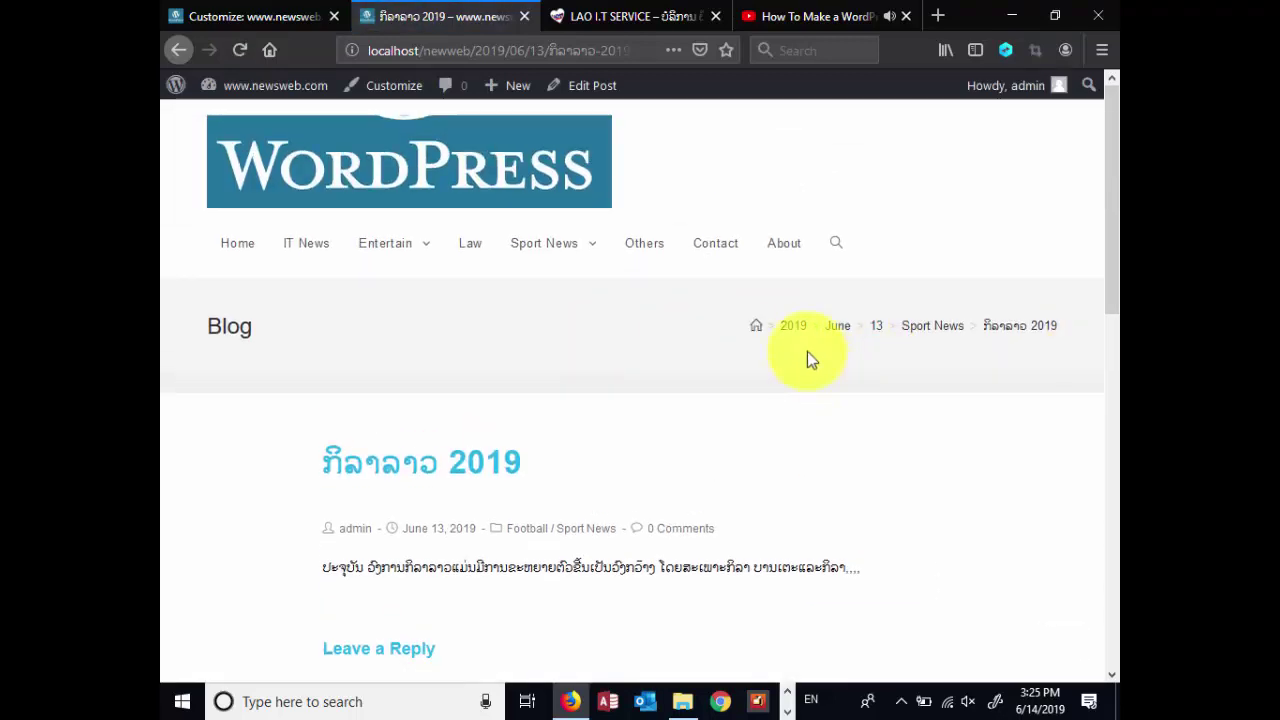
{"action": "scroll", "coordinate": [810, 360], "scroll_direction": "down", "scroll_amount": 3}
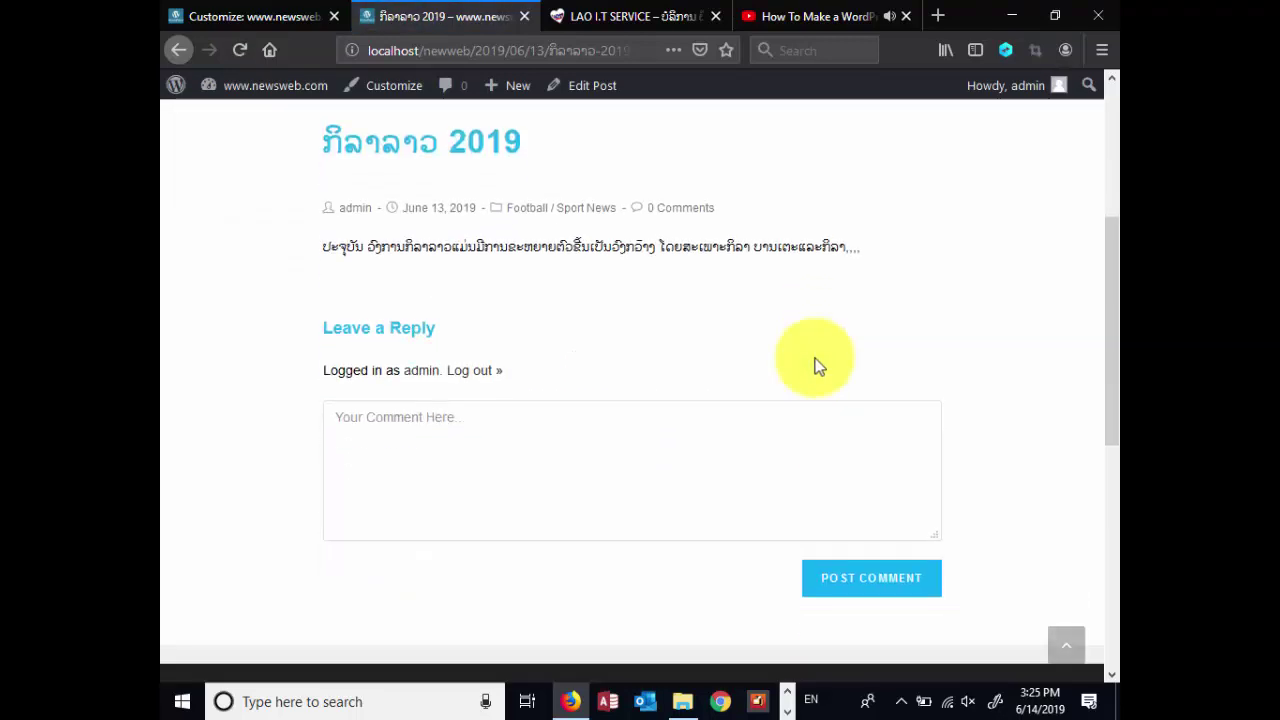
Go back to the customizer, leave Single Post and review the Blog Entries layout settings
{"action": "left_click", "coordinate": [262, 17]}
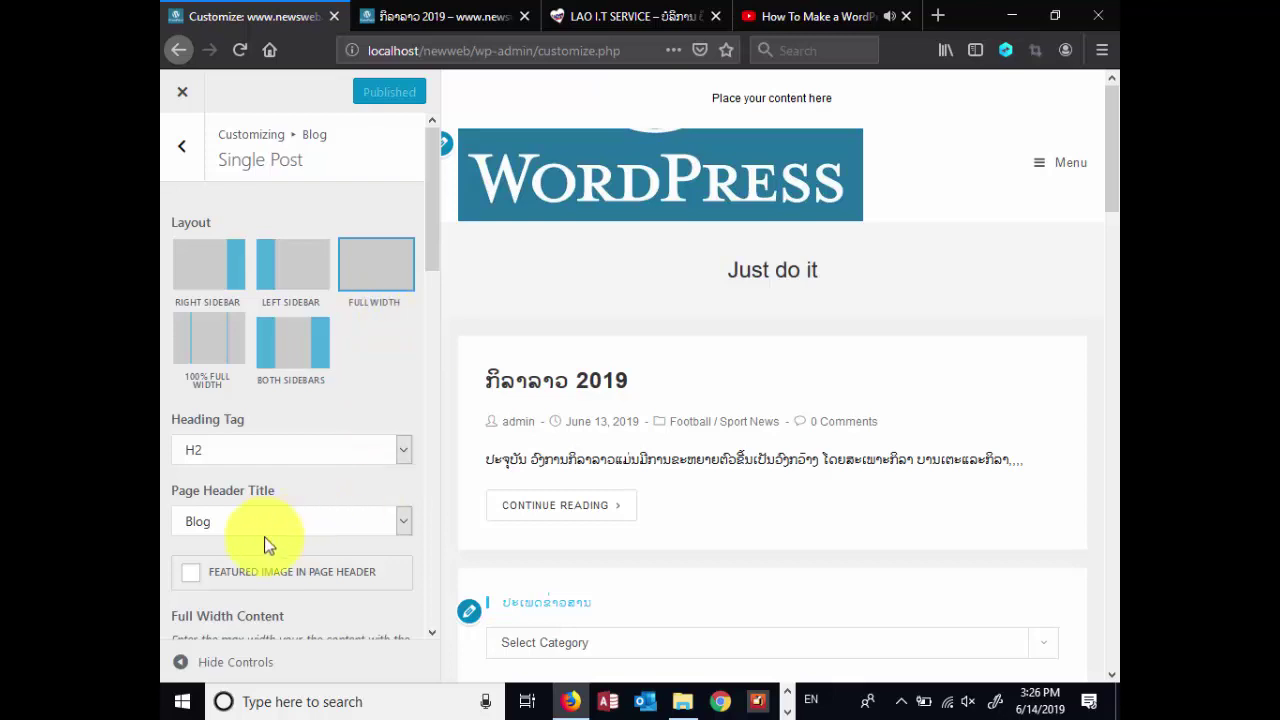
{"action": "left_click", "coordinate": [182, 146]}
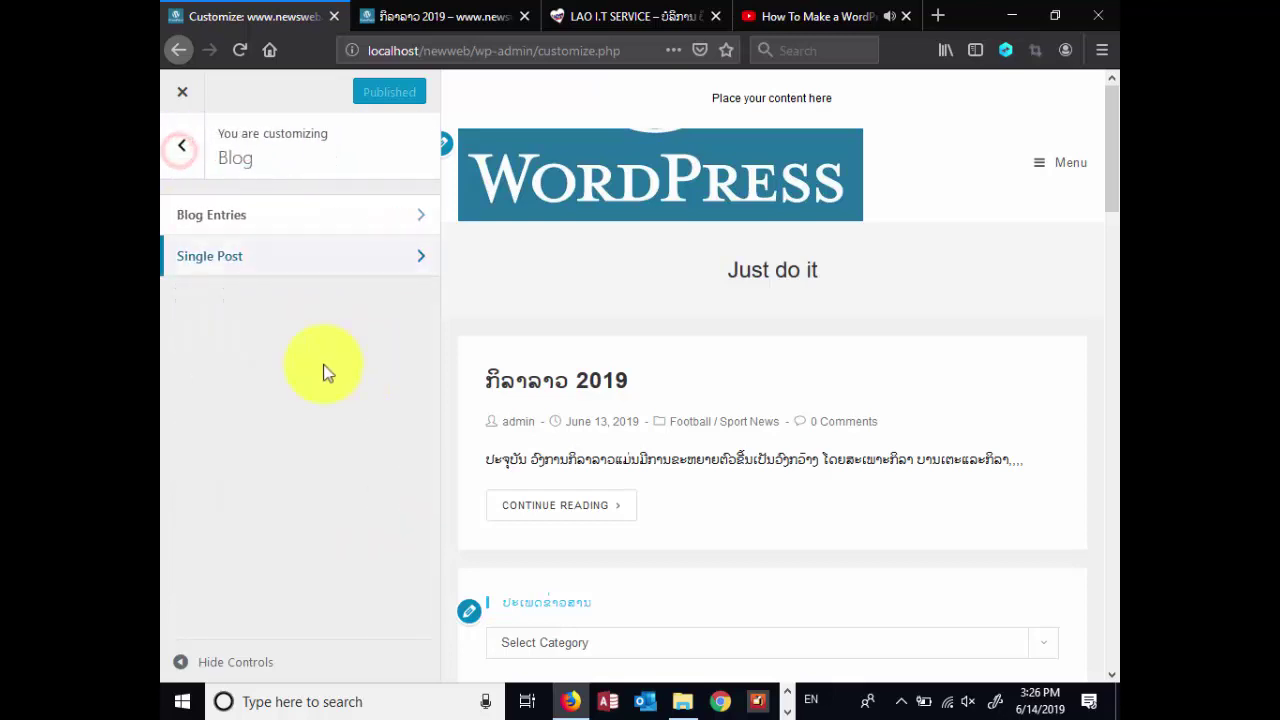
{"action": "left_click", "coordinate": [261, 215]}
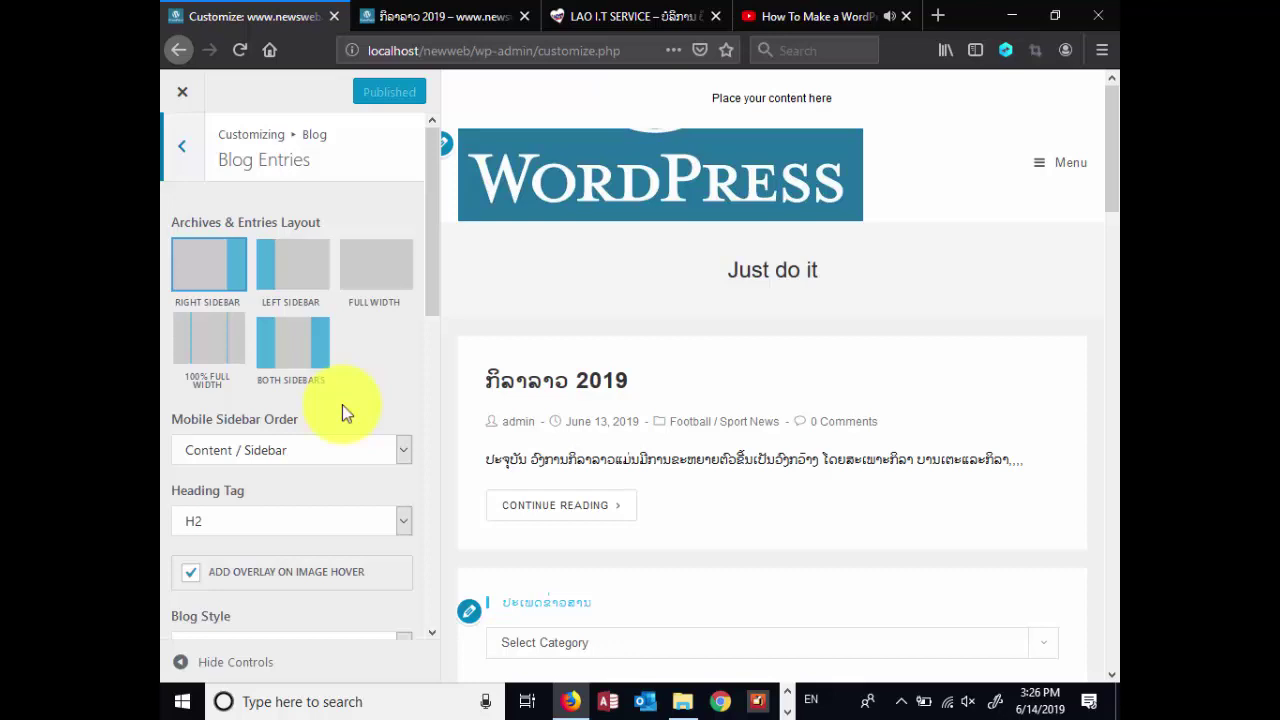
On the LAO I.T SERVICE website, examine how the Blog News section on the home page presents its post entries
{"action": "left_click", "coordinate": [598, 13]}
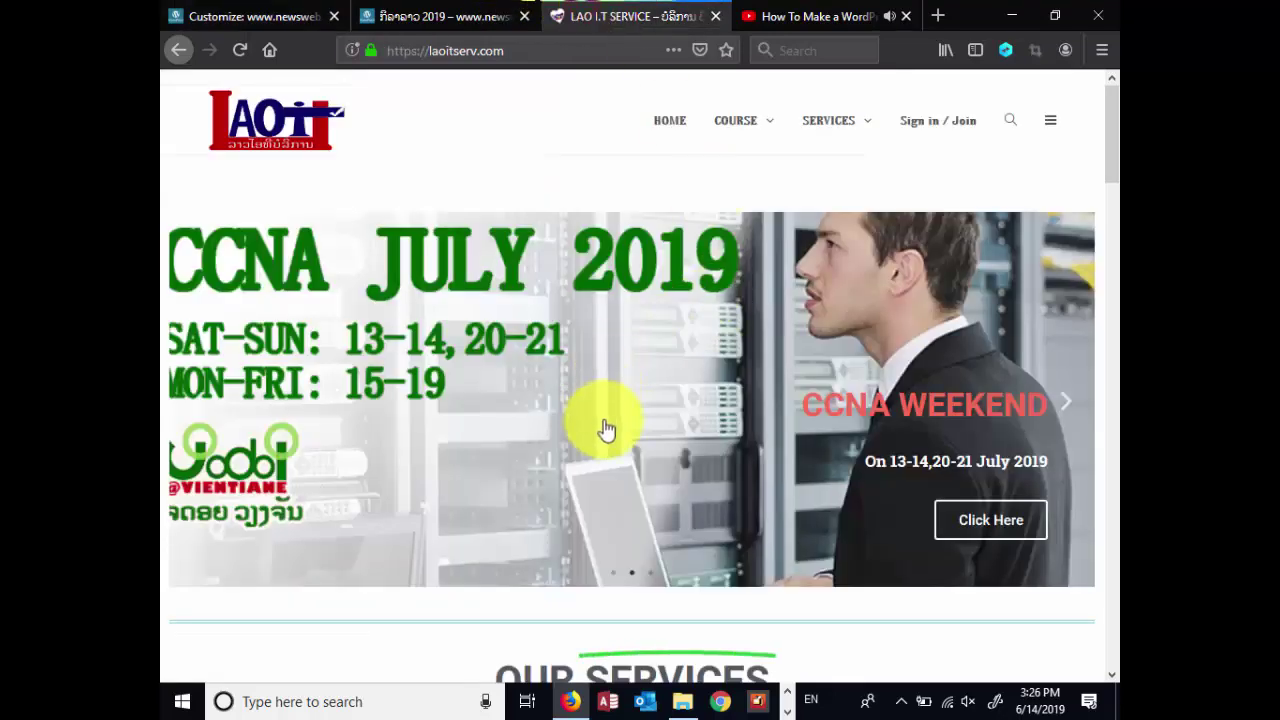
{"action": "scroll", "coordinate": [620, 426], "scroll_direction": "down", "scroll_amount": 15}
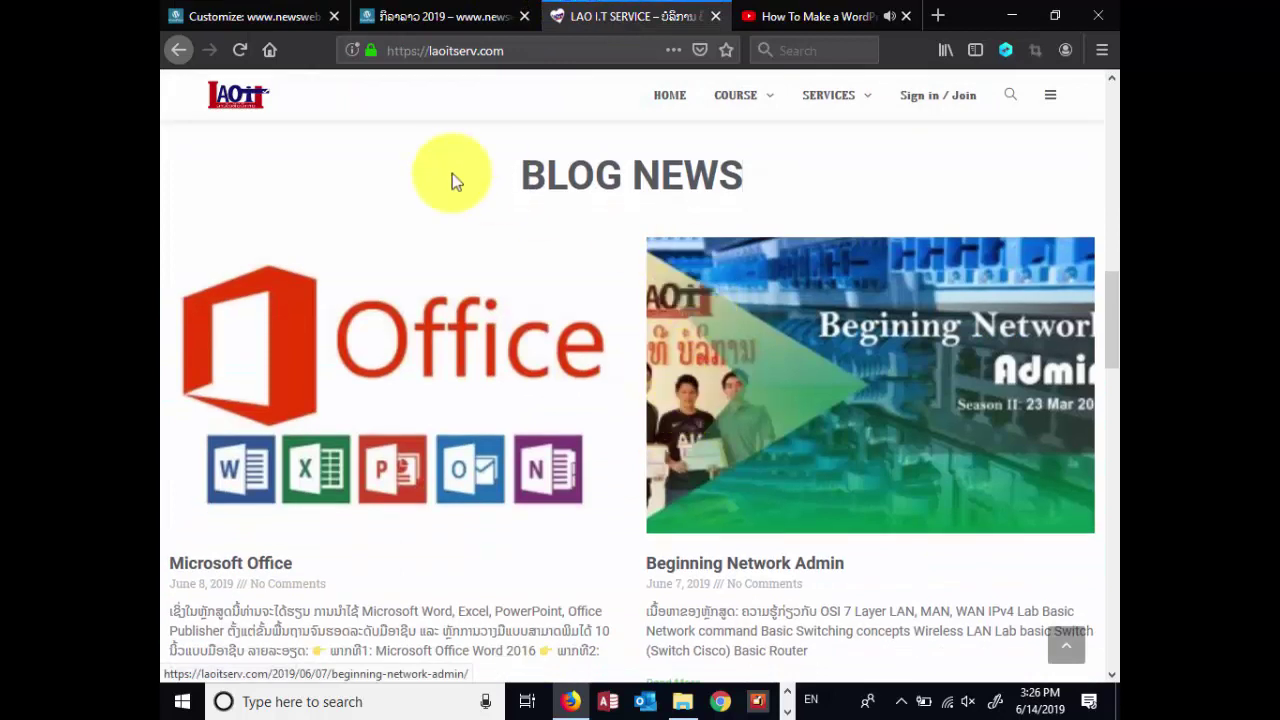
{"action": "left_click_drag", "start_coordinate": [449, 177], "coordinate": [749, 380]}
{"action": "scroll", "coordinate": [463, 357], "scroll_direction": "down", "scroll_amount": 3}
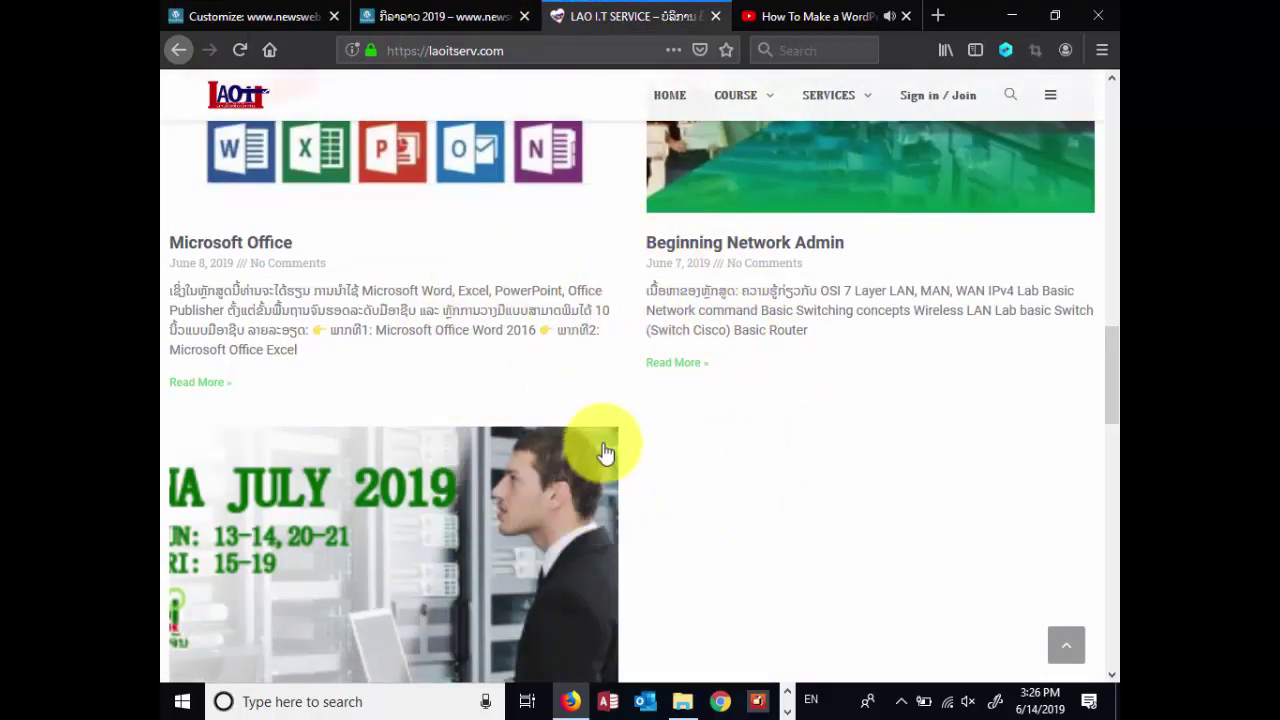
{"action": "scroll", "coordinate": [302, 195], "scroll_direction": "down", "scroll_amount": 1}
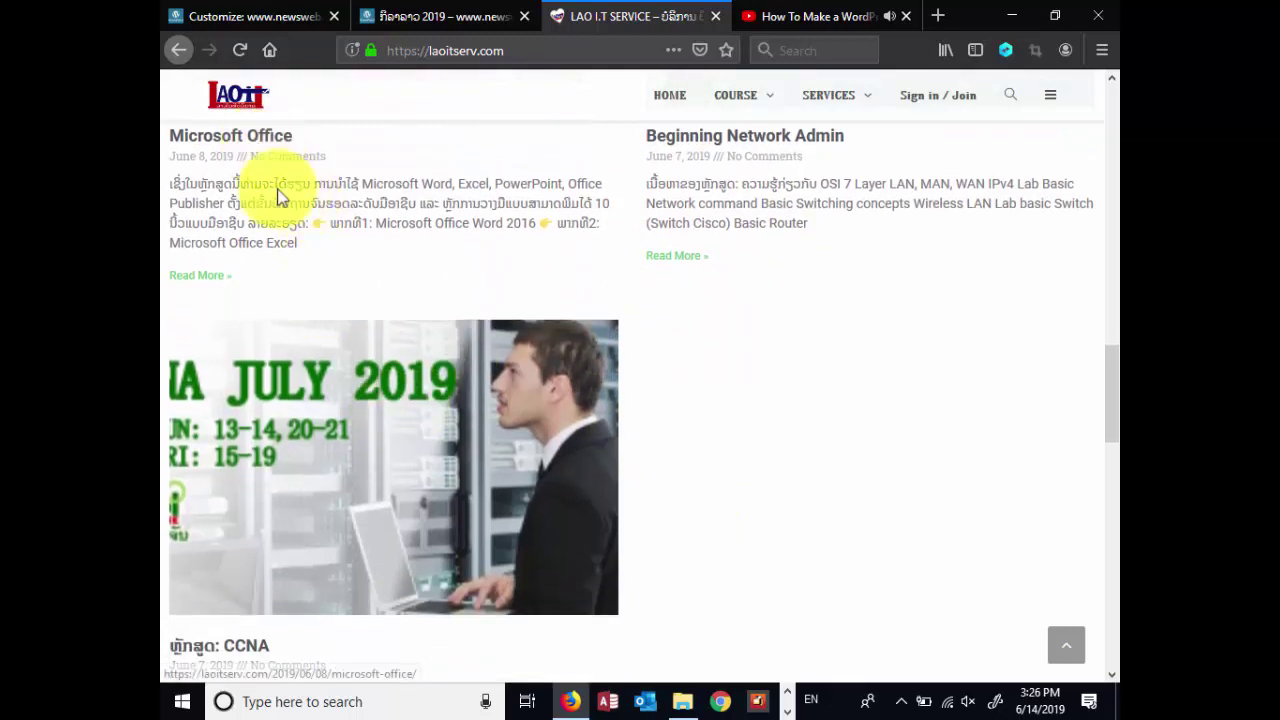
{"action": "scroll", "coordinate": [271, 194], "scroll_direction": "up", "scroll_amount": 2}
Open the Microsoft Office post on that site, examine its single-post design down to the footer, and return to the home page
{"action": "left_click", "coordinate": [253, 349]}
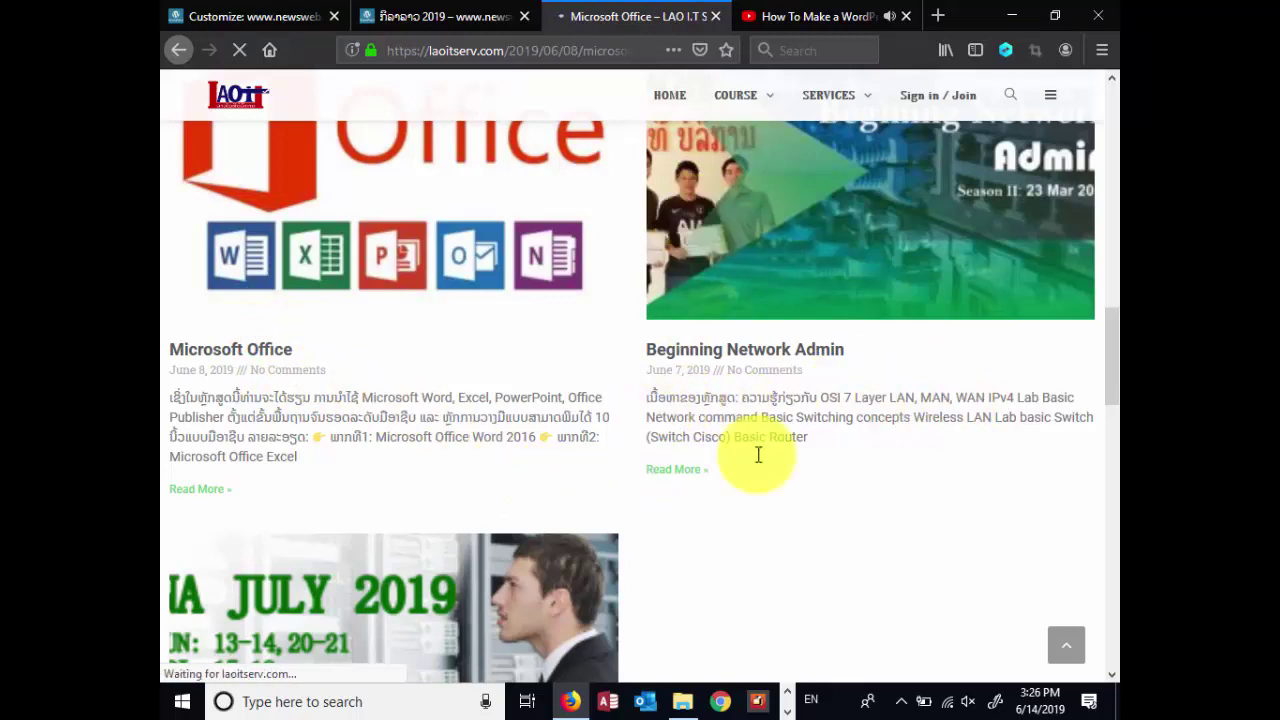
{"action": "scroll", "coordinate": [772, 324], "scroll_direction": "down", "scroll_amount": 4}
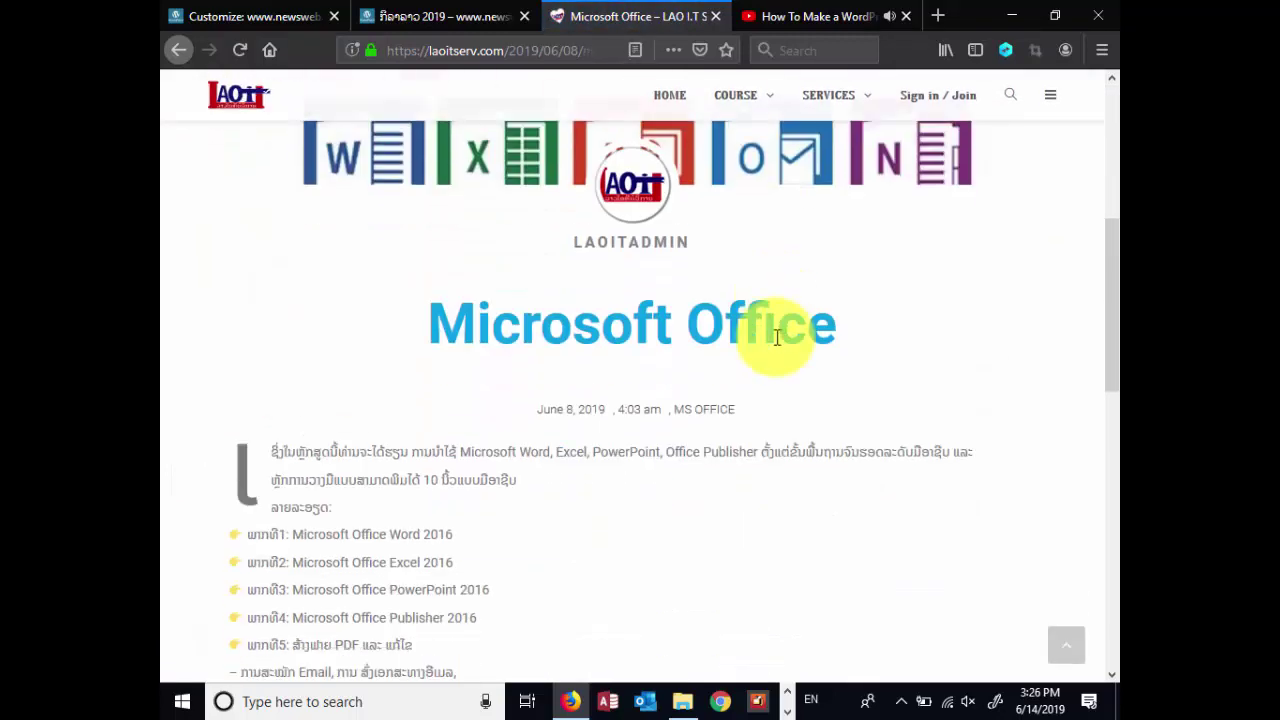
{"action": "scroll", "coordinate": [646, 323], "scroll_direction": "up", "scroll_amount": 3}
{"action": "scroll", "coordinate": [780, 330], "scroll_direction": "down", "scroll_amount": 5}
{"action": "scroll", "coordinate": [800, 335], "scroll_direction": "down", "scroll_amount": 5}
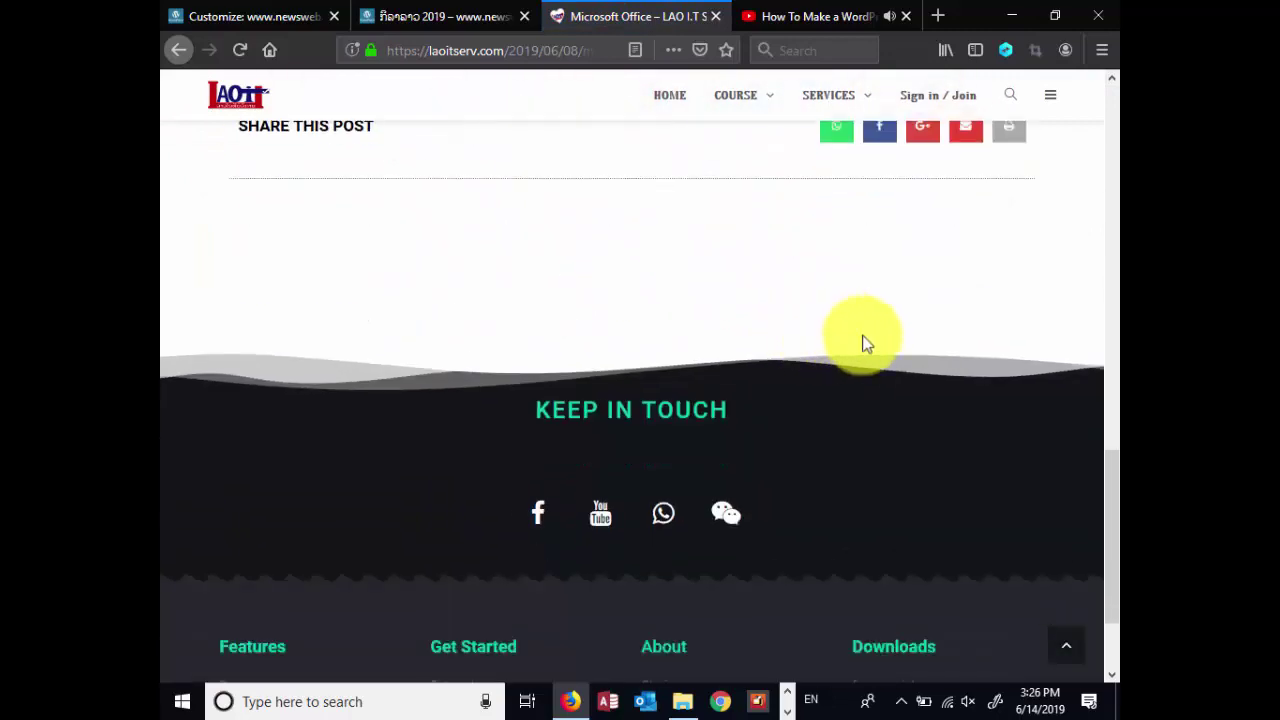
{"action": "scroll", "coordinate": [896, 310], "scroll_direction": "up", "scroll_amount": 5}
{"action": "scroll", "coordinate": [896, 308], "scroll_direction": "up", "scroll_amount": 5}
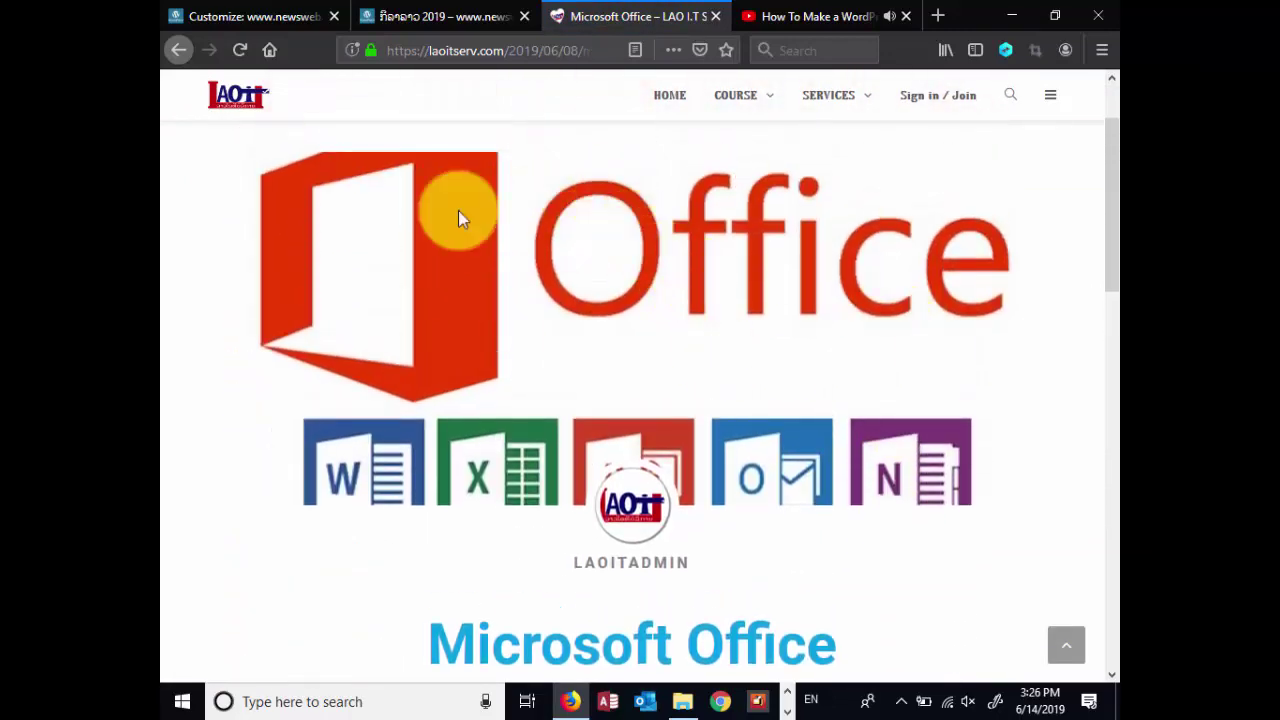
{"action": "left_click", "coordinate": [178, 50]}
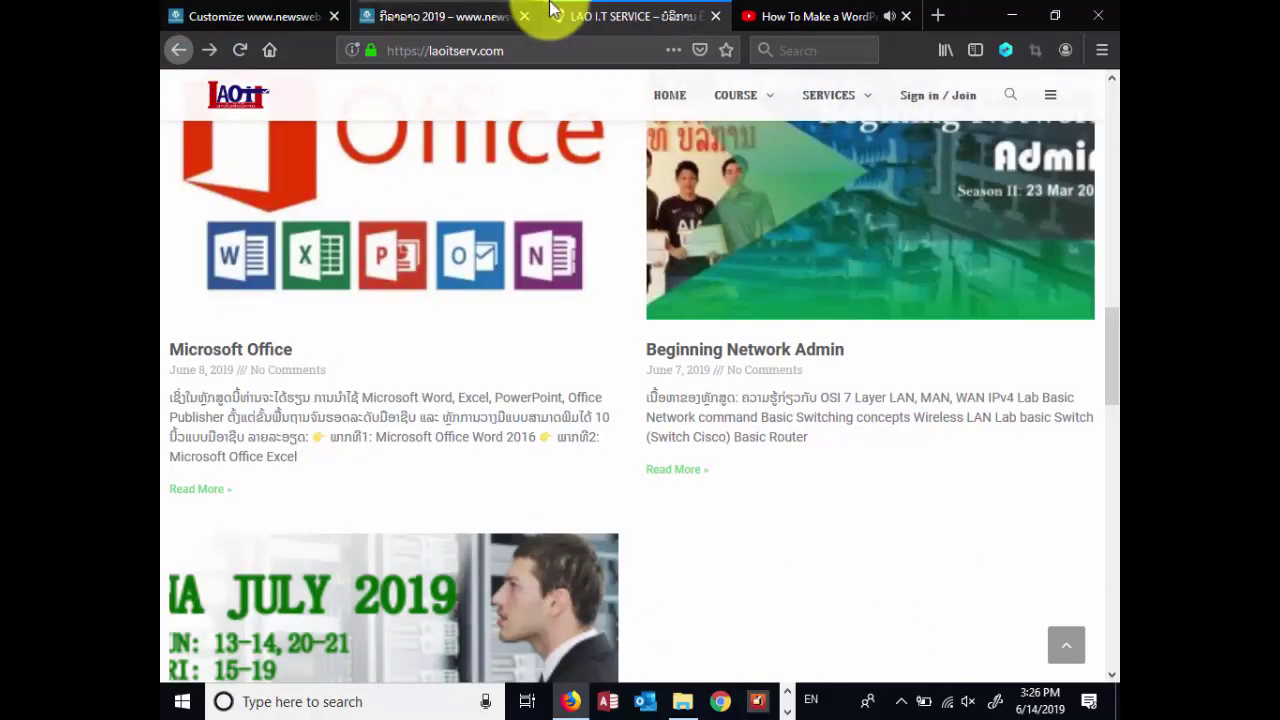
Back in the customizer, leave the Blog settings, review the Sidebar section's color and padding options, and return to the section list
{"action": "left_click", "coordinate": [251, 15]}
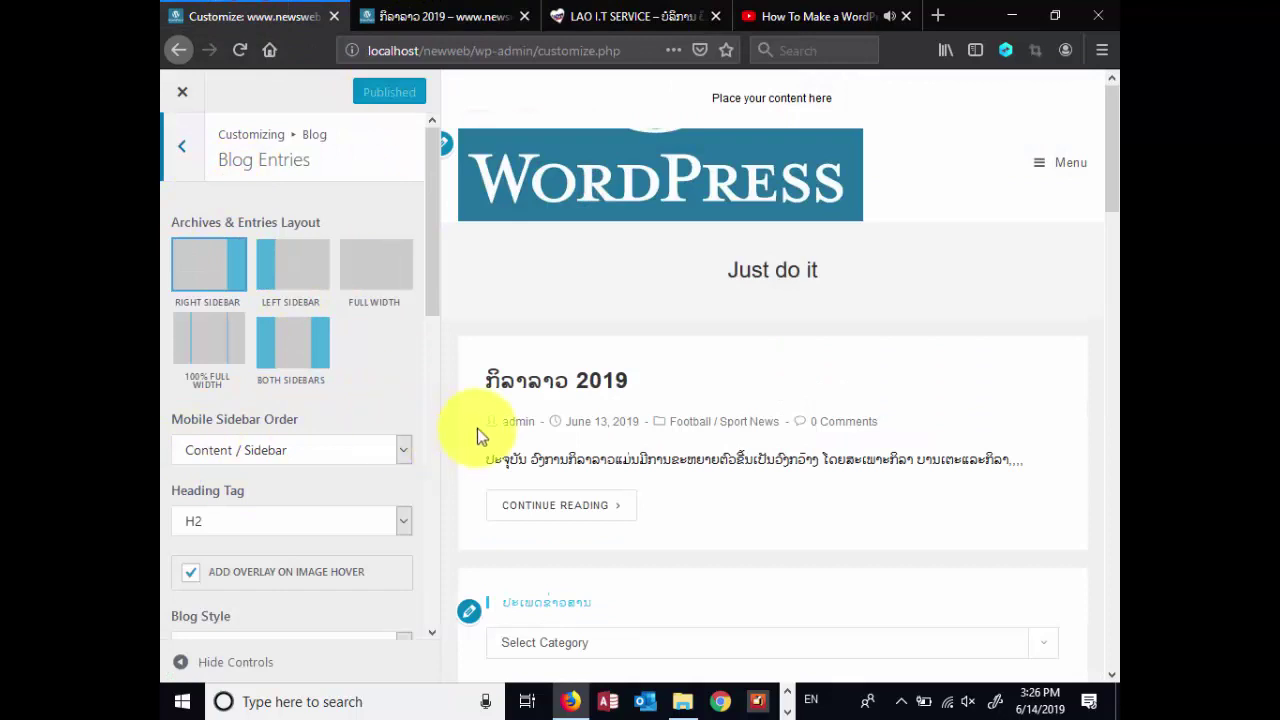
{"action": "left_click", "coordinate": [181, 160]}
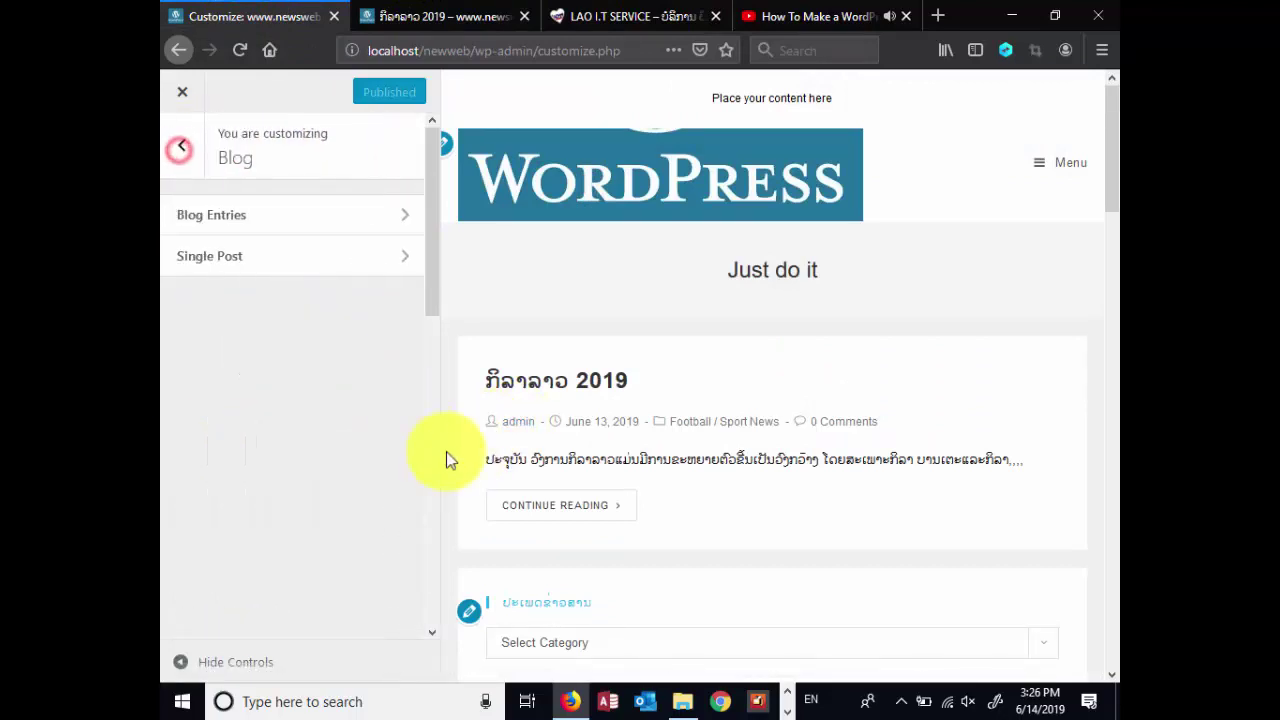
{"action": "key", "text": "Escape"}
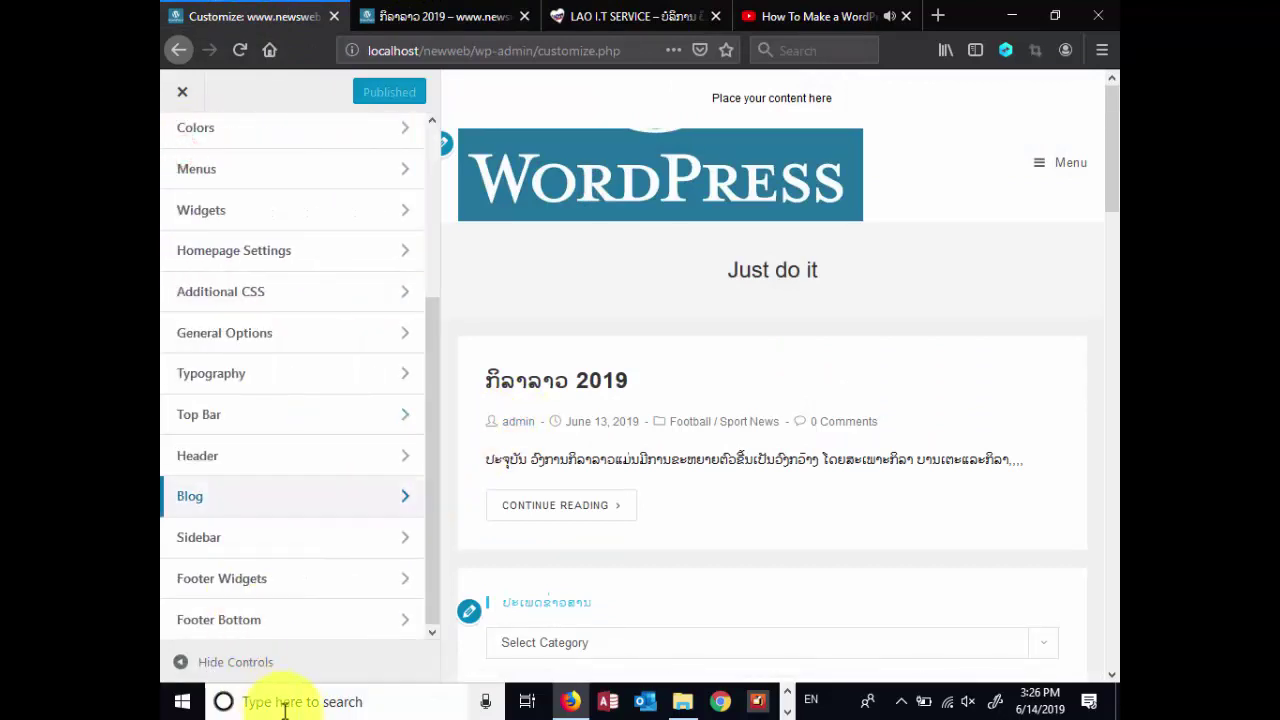
{"action": "left_click", "coordinate": [328, 538]}
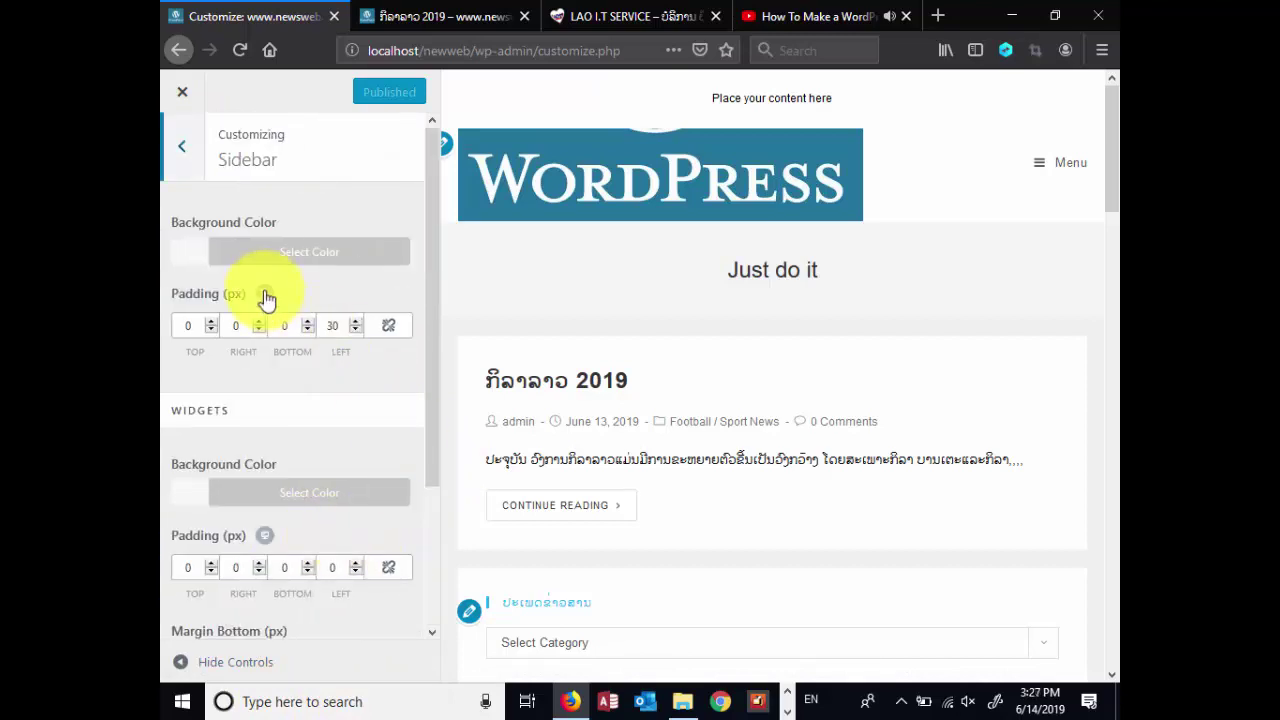
{"action": "left_click", "coordinate": [191, 159]}
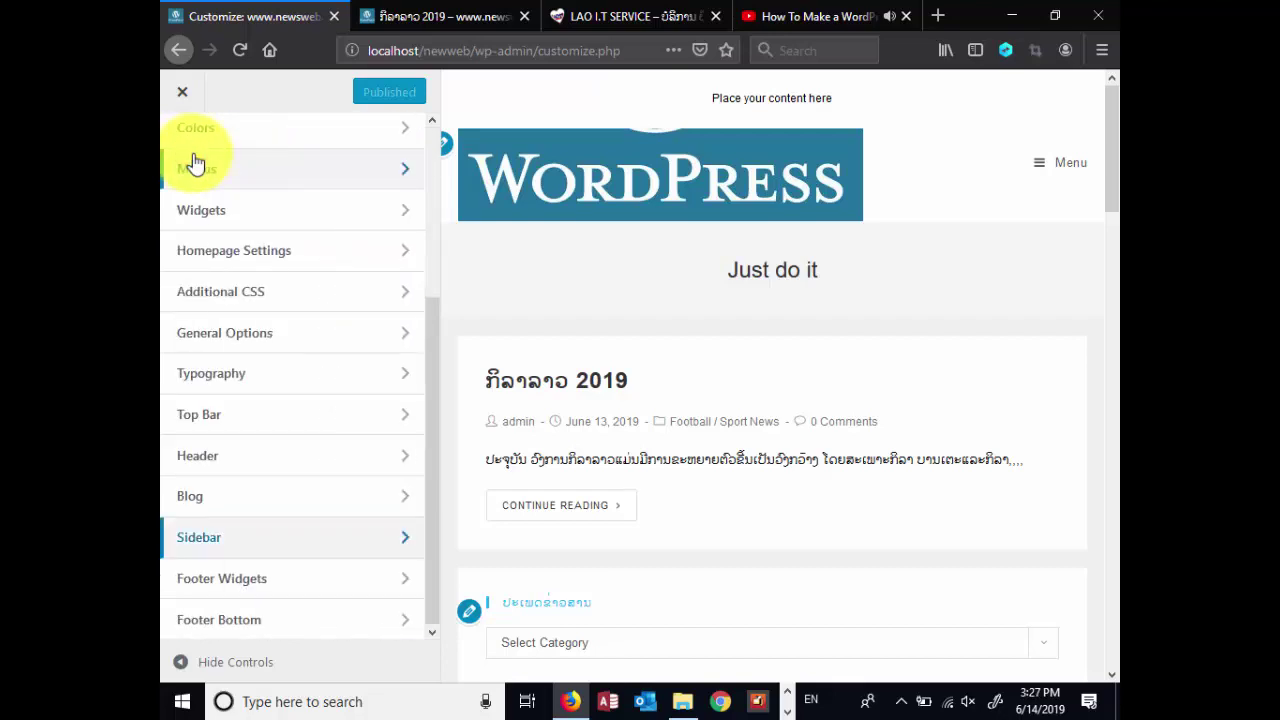
Open the news site's home page from the post and examine the category and calendar widgets in its sidebar
{"action": "left_click", "coordinate": [428, 12]}
{"action": "scroll", "coordinate": [369, 185], "scroll_direction": "up", "scroll_amount": 5}
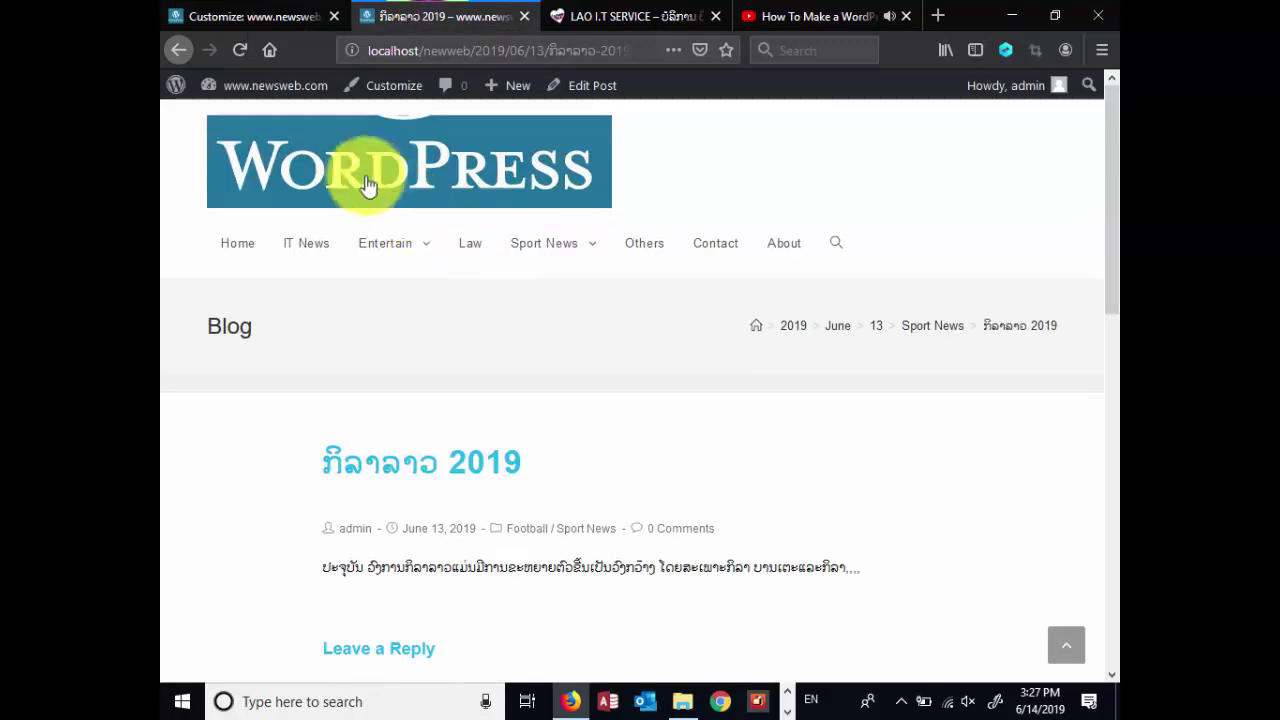
{"action": "left_click", "coordinate": [365, 182]}
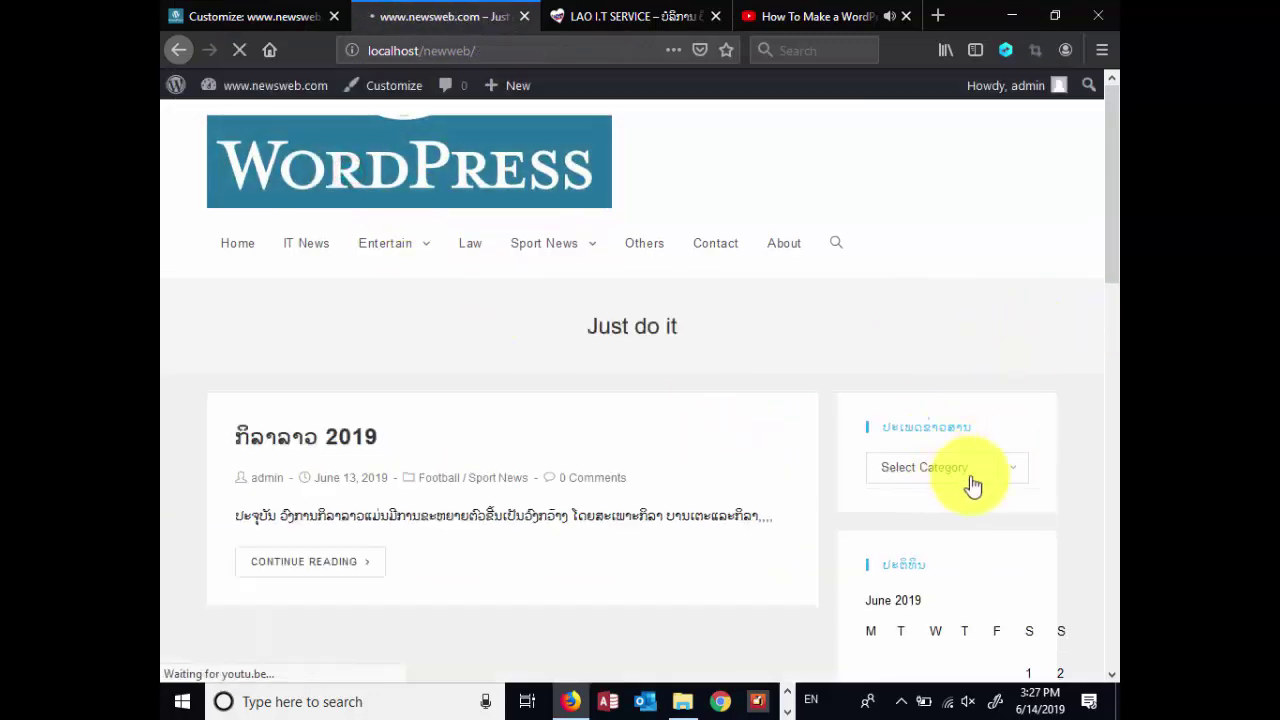
{"action": "scroll", "coordinate": [980, 531], "scroll_direction": "down", "scroll_amount": 3}
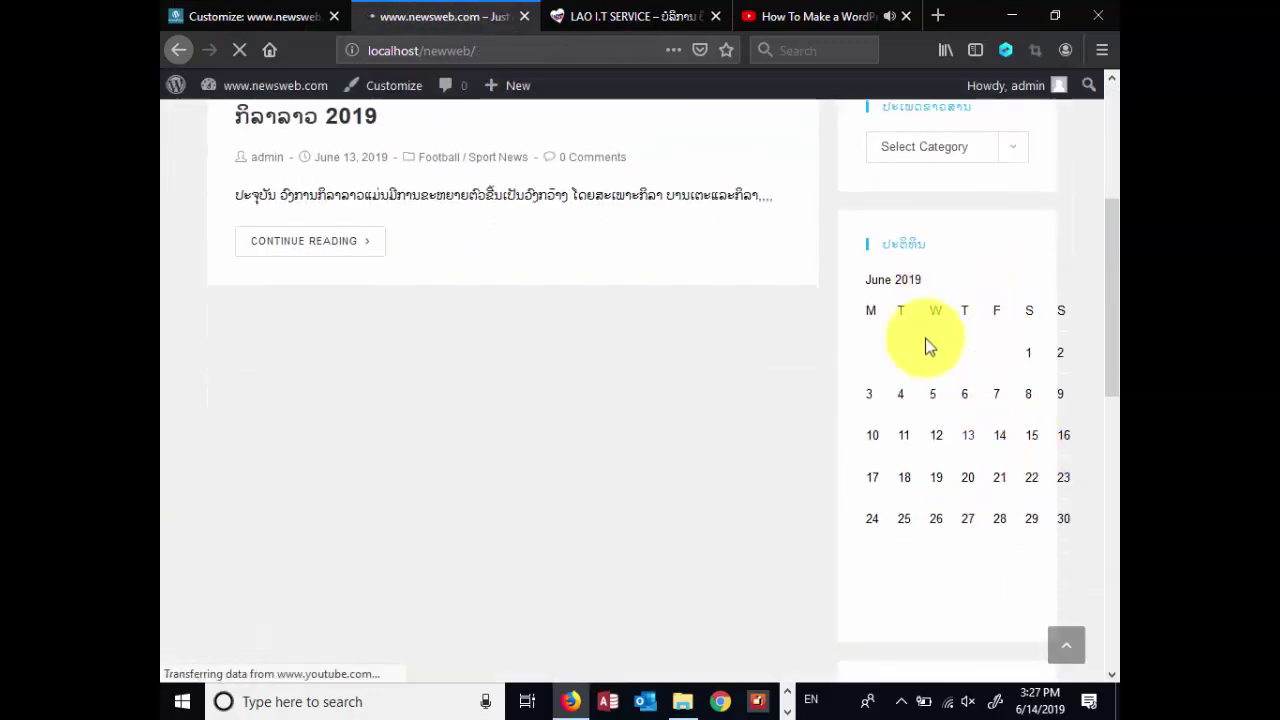
In the customizer, review the Footer Widgets options and return to the main list of sections
{"action": "left_click", "coordinate": [253, 17]}
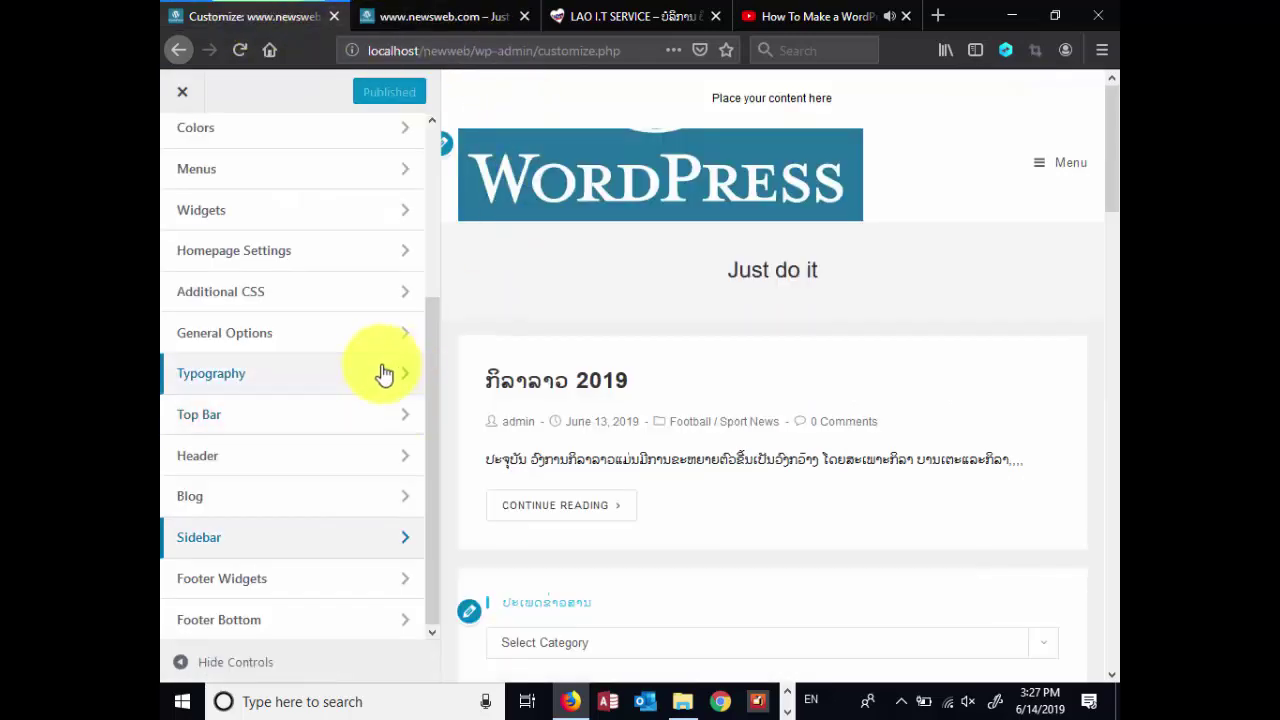
{"action": "left_click", "coordinate": [264, 596]}
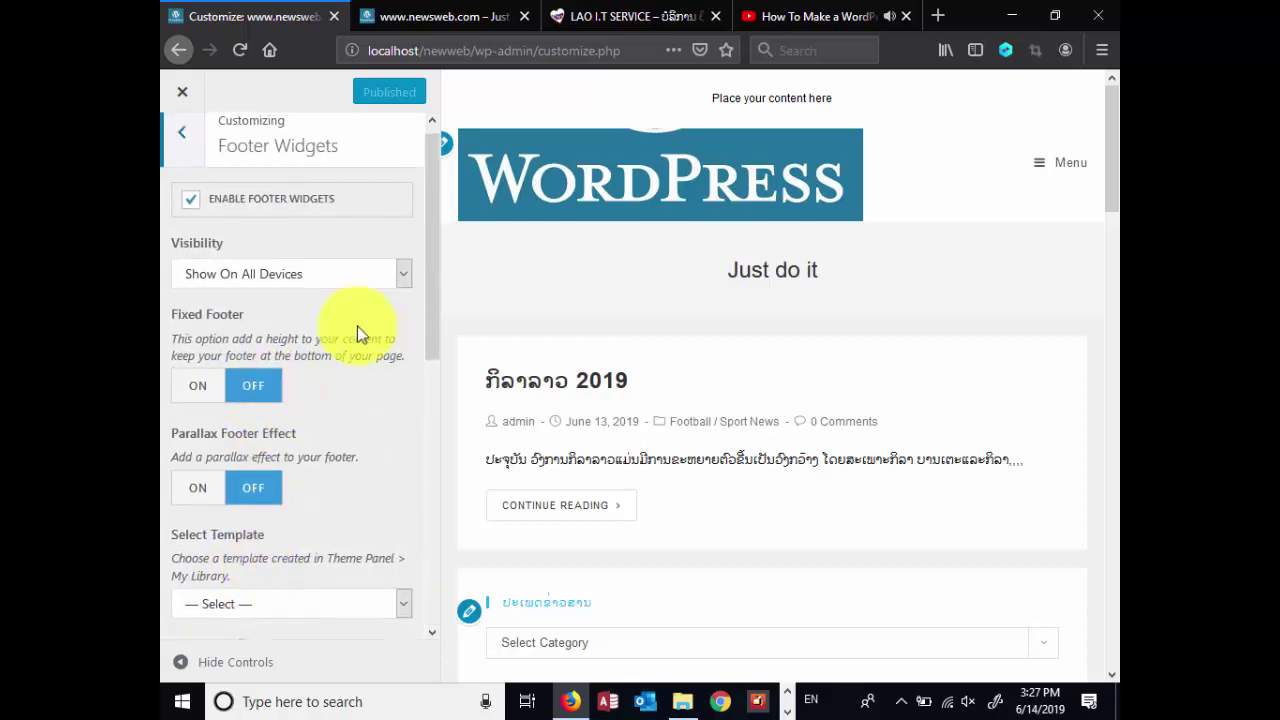
{"action": "scroll", "coordinate": [330, 277], "scroll_direction": "down", "scroll_amount": 4}
{"action": "scroll", "coordinate": [332, 274], "scroll_direction": "up", "scroll_amount": 4}
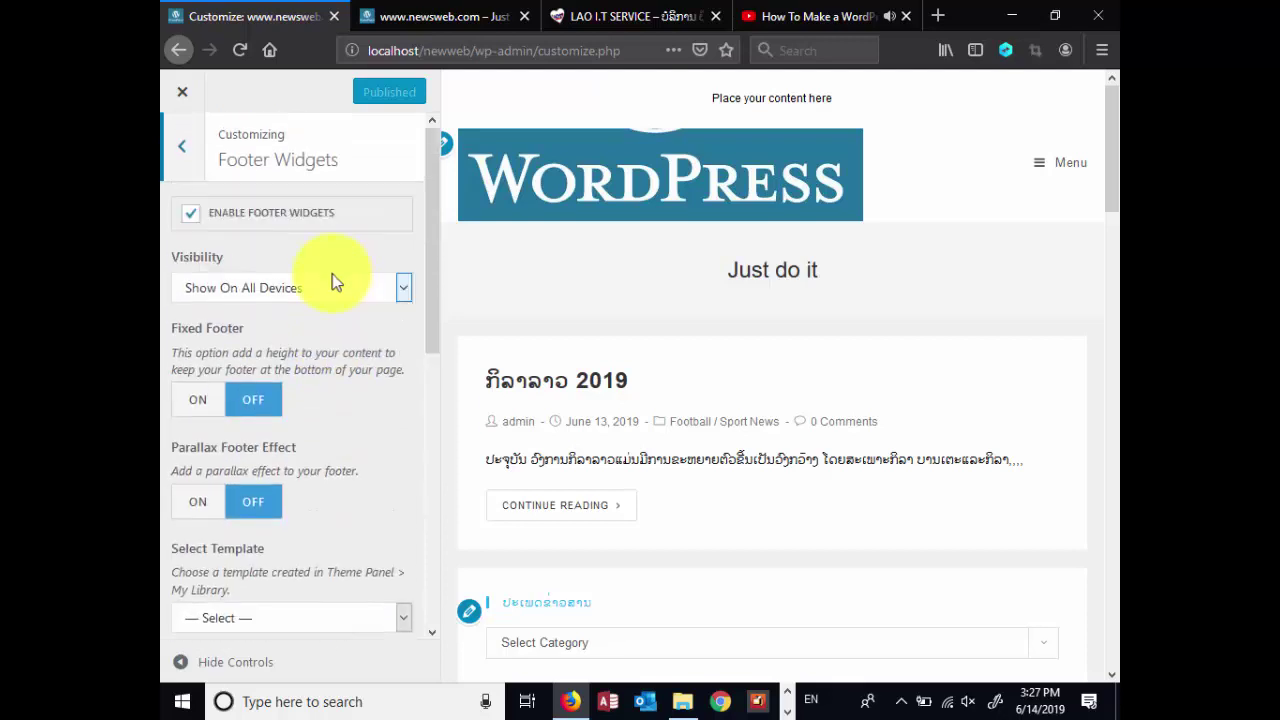
{"action": "left_click", "coordinate": [183, 172]}
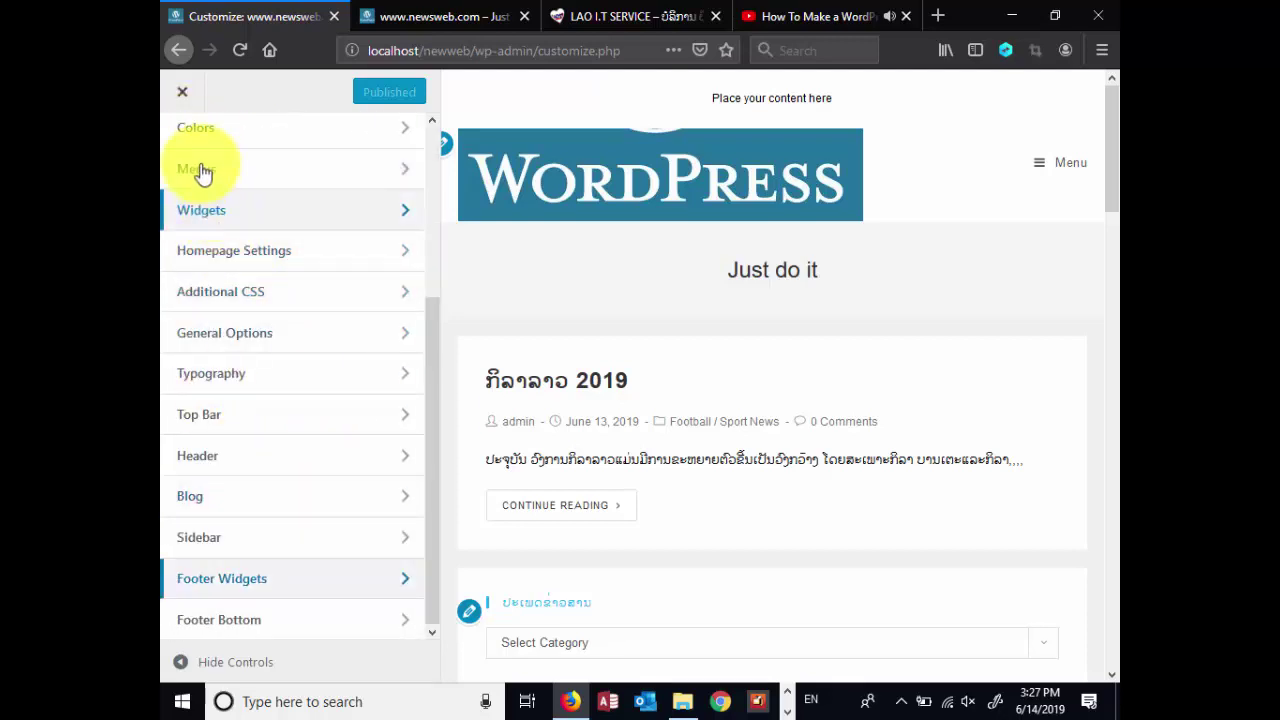
Close the customizer to return to the WordPress dashboard and bring up the available Plugins options
{"action": "scroll", "coordinate": [263, 286], "scroll_direction": "up", "scroll_amount": 3}
{"action": "scroll", "coordinate": [255, 282], "scroll_direction": "down", "scroll_amount": 3}
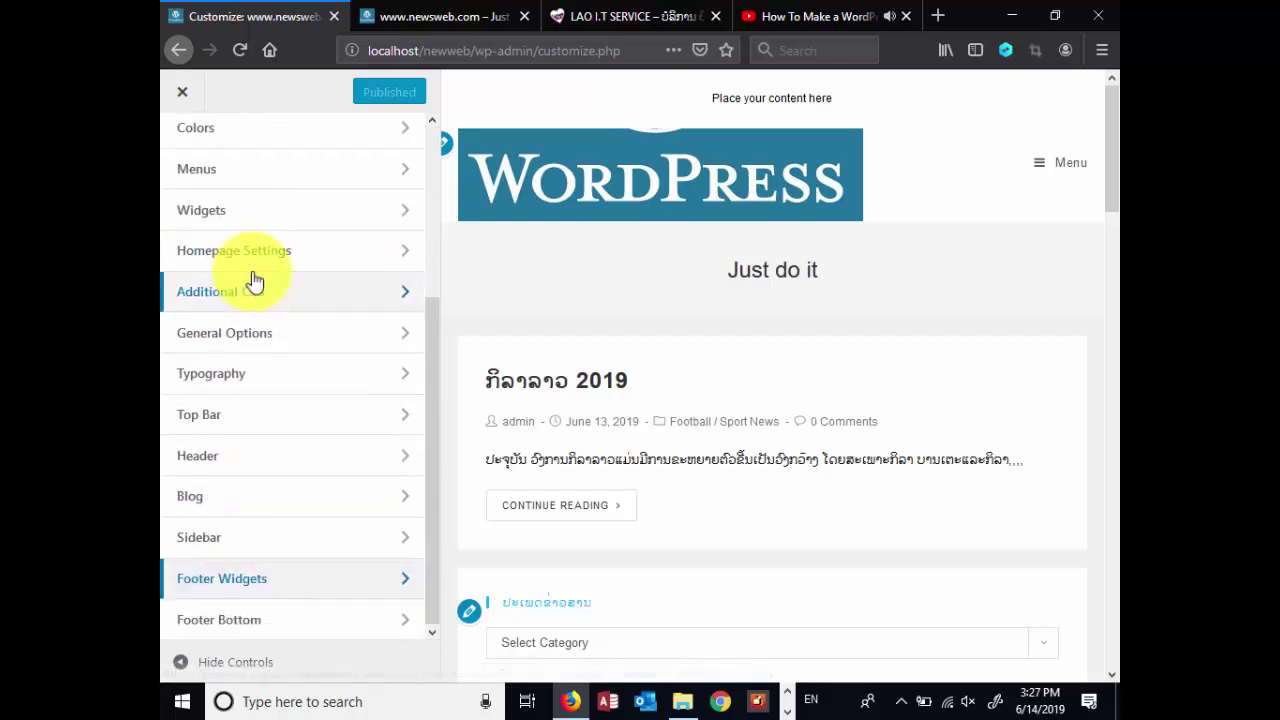
{"action": "scroll", "coordinate": [255, 280], "scroll_direction": "up", "scroll_amount": 5}
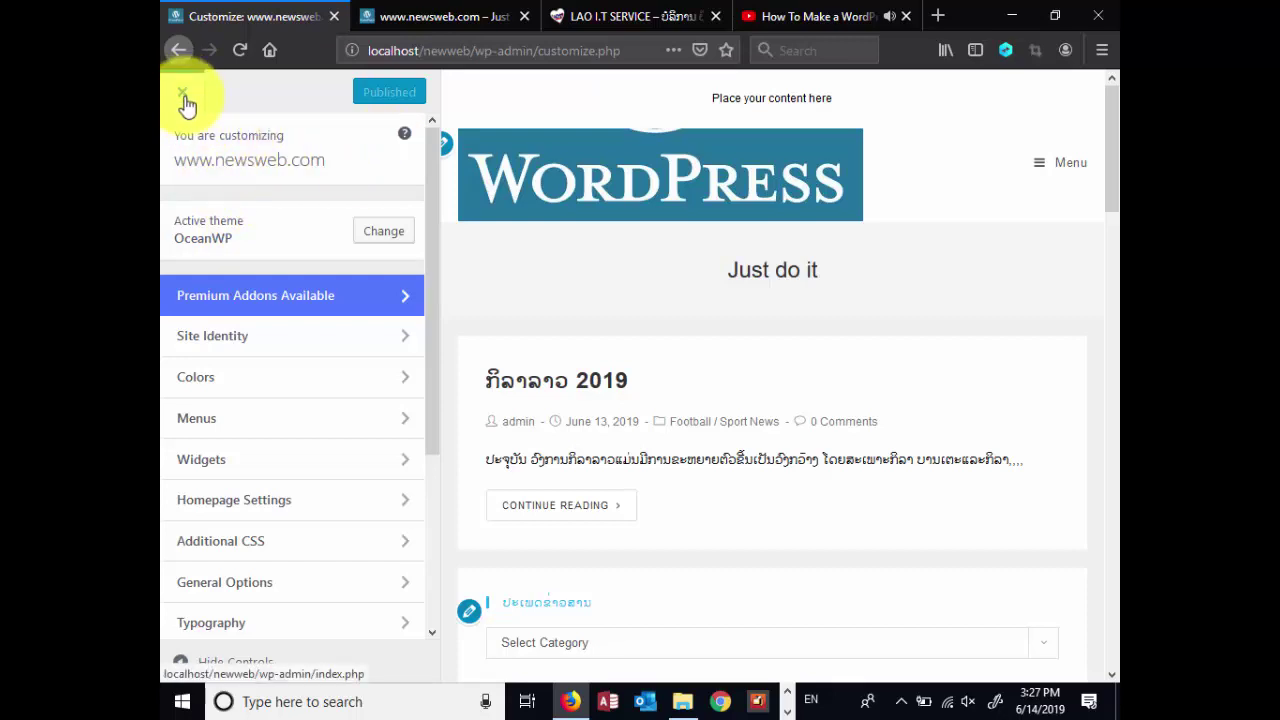
{"action": "left_click", "coordinate": [184, 100]}
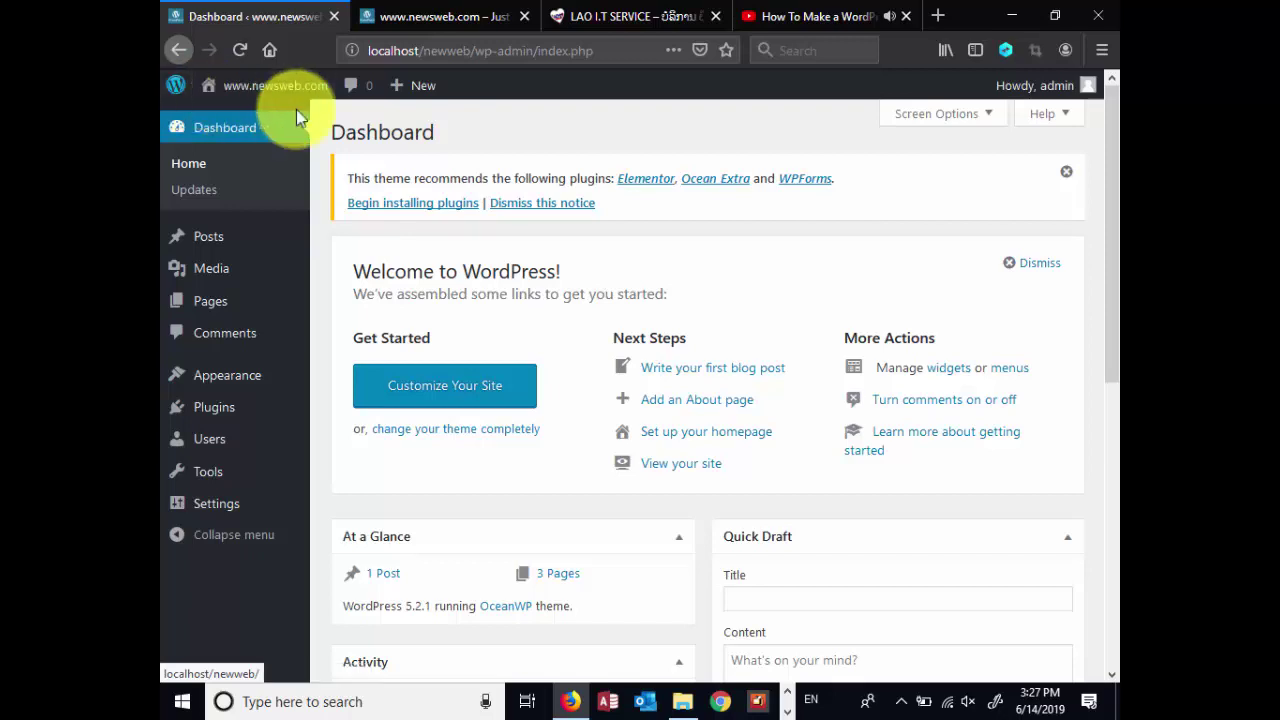
{"action": "mouse_move", "coordinate": [251, 371]}
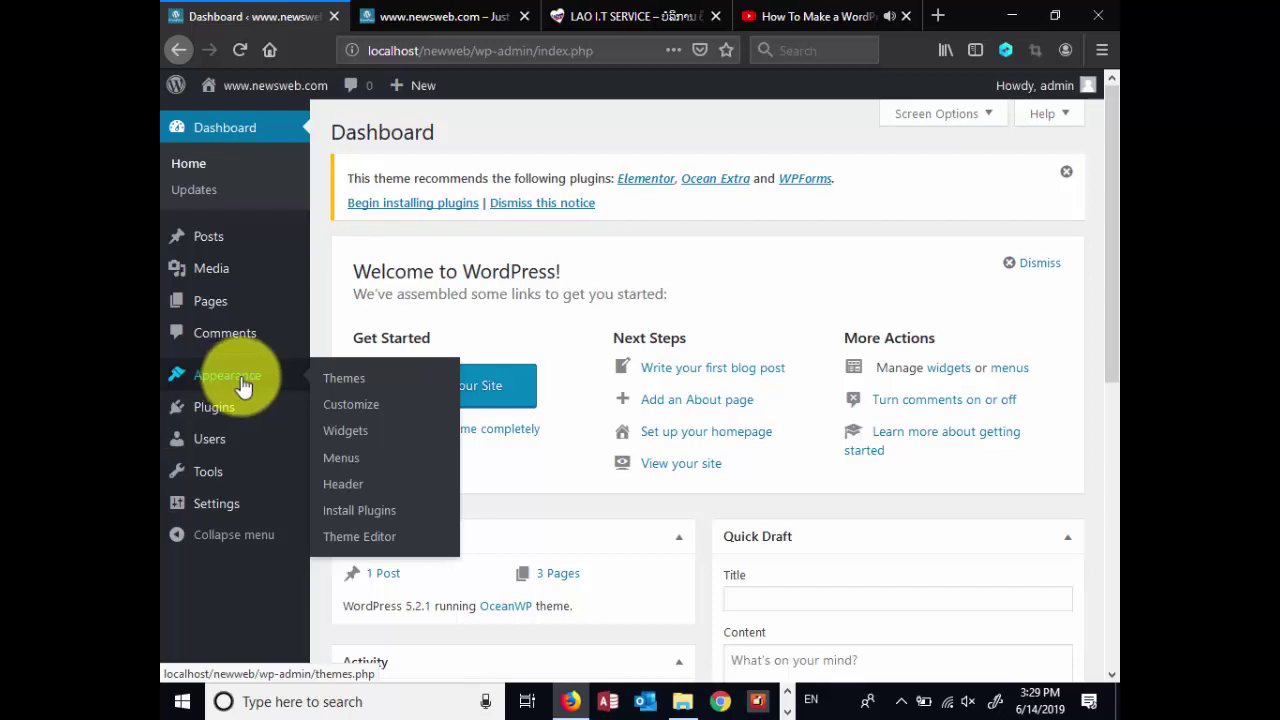
{"action": "mouse_move", "coordinate": [238, 410]}
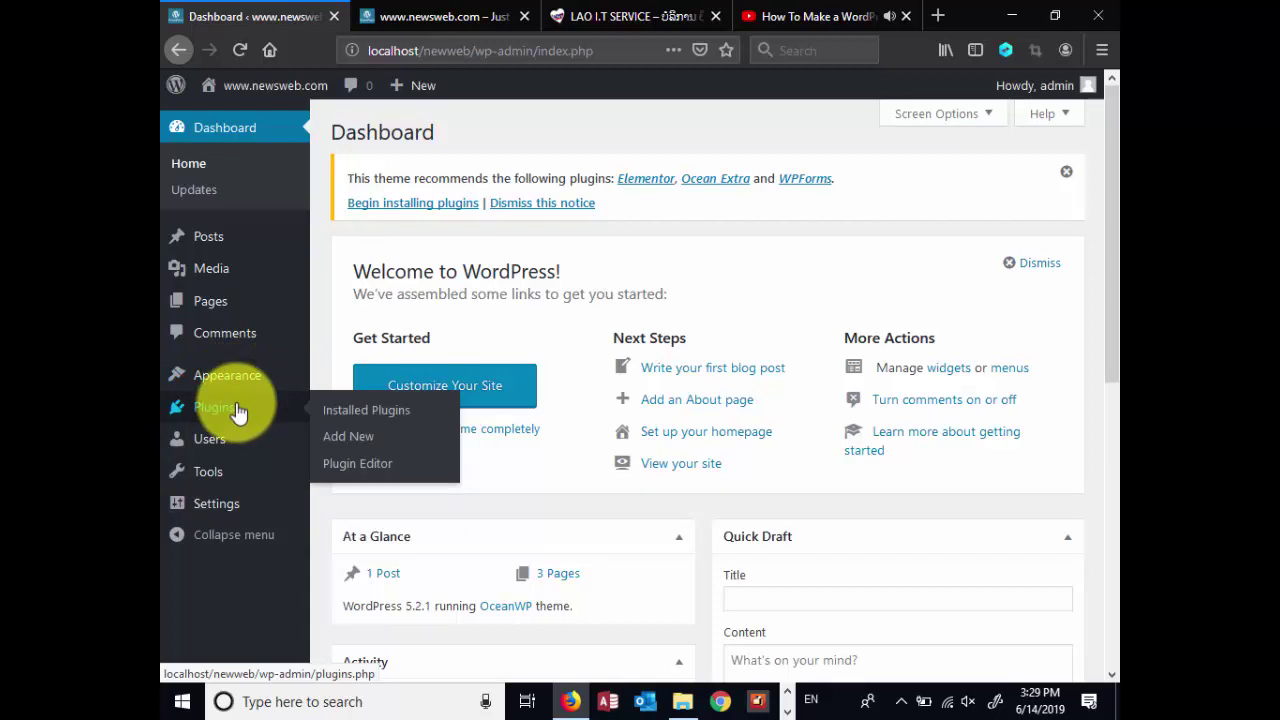
Examine the news site's home page, comparing its header navigation menu with the footer widget area
{"action": "mouse_move", "coordinate": [234, 380]}
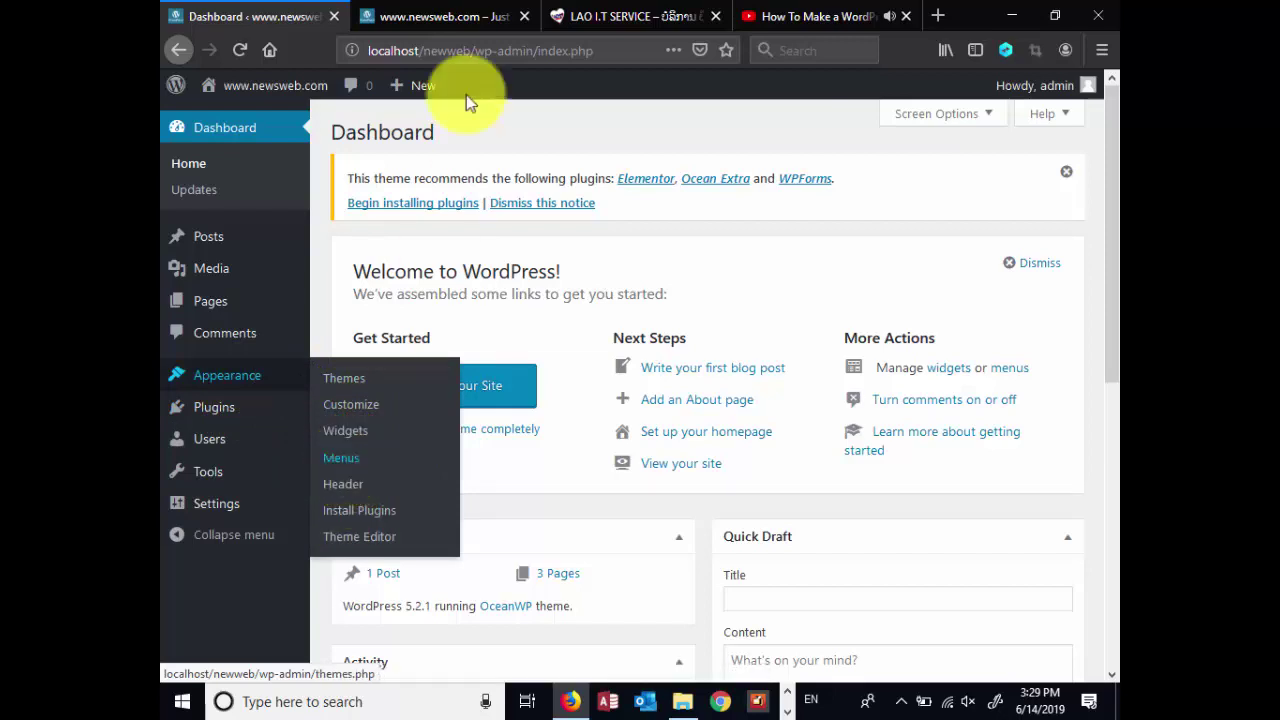
{"action": "left_click", "coordinate": [440, 16]}
{"action": "scroll", "coordinate": [650, 273], "scroll_direction": "down", "scroll_amount": 4}
{"action": "scroll", "coordinate": [660, 290], "scroll_direction": "down", "scroll_amount": 4}
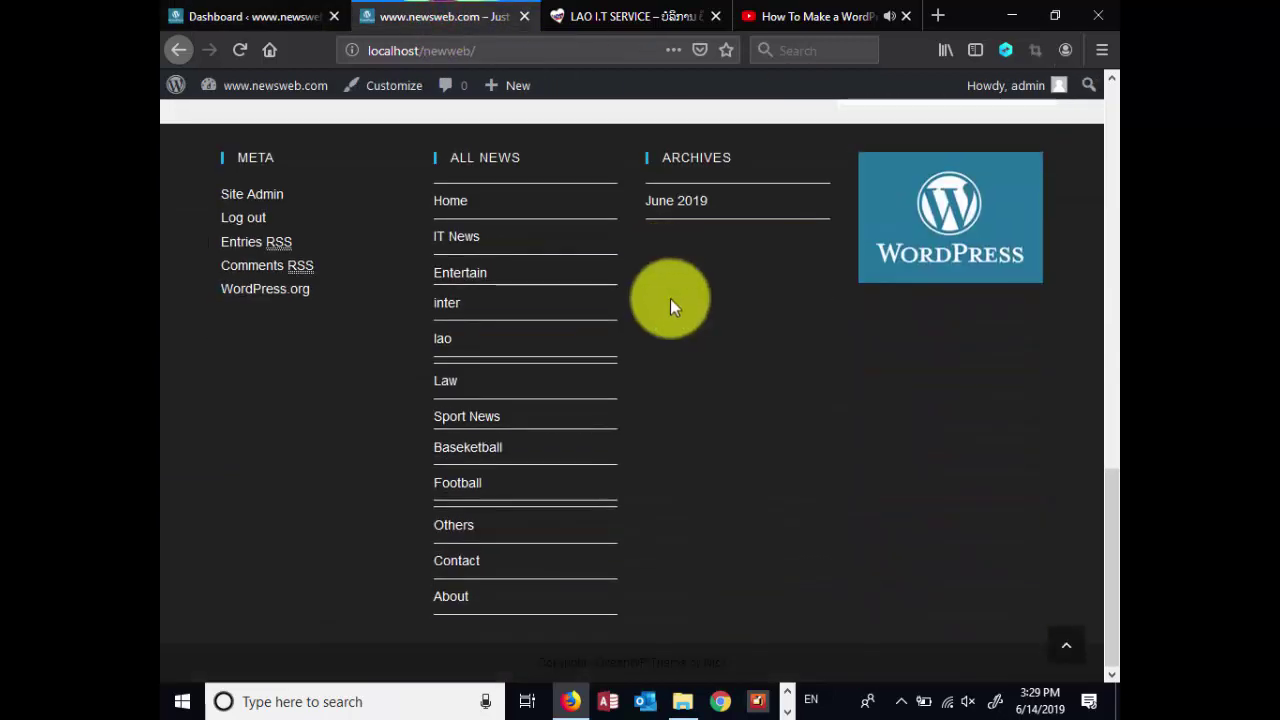
{"action": "scroll", "coordinate": [731, 398], "scroll_direction": "up", "scroll_amount": 15}
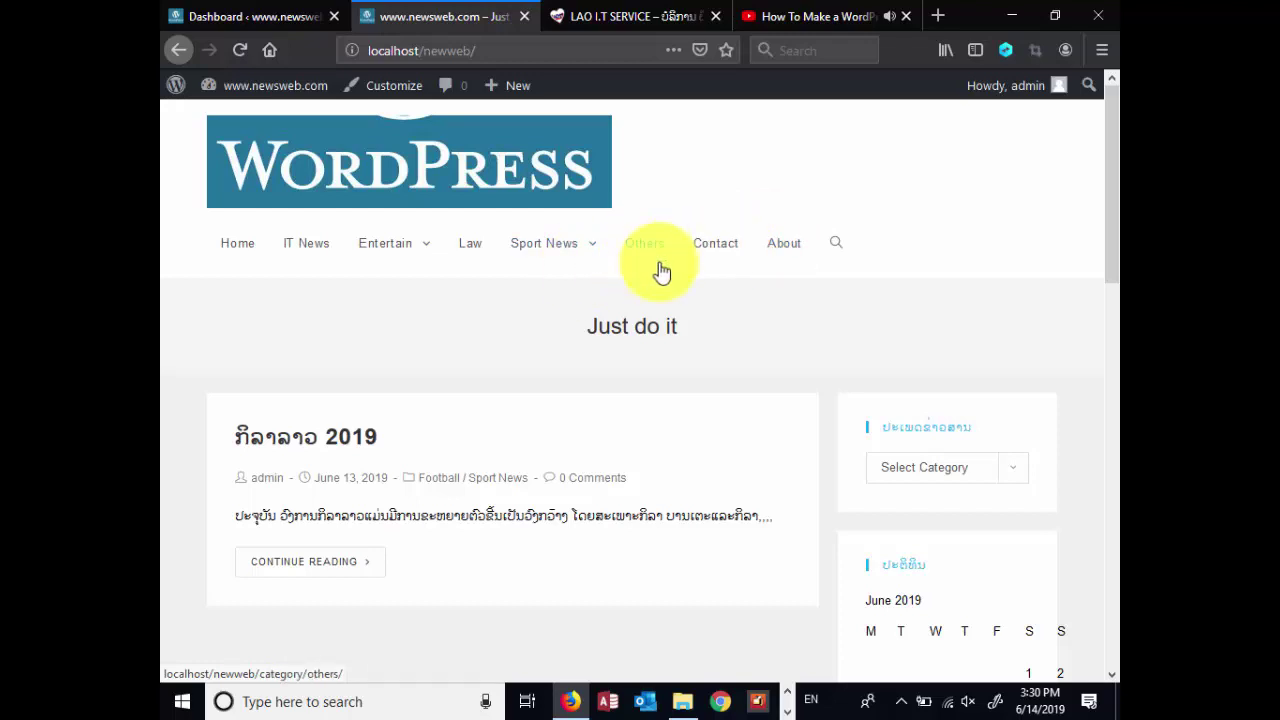
{"action": "scroll", "coordinate": [722, 451], "scroll_direction": "down", "scroll_amount": 15}
{"action": "scroll", "coordinate": [668, 533], "scroll_direction": "up", "scroll_amount": 3}
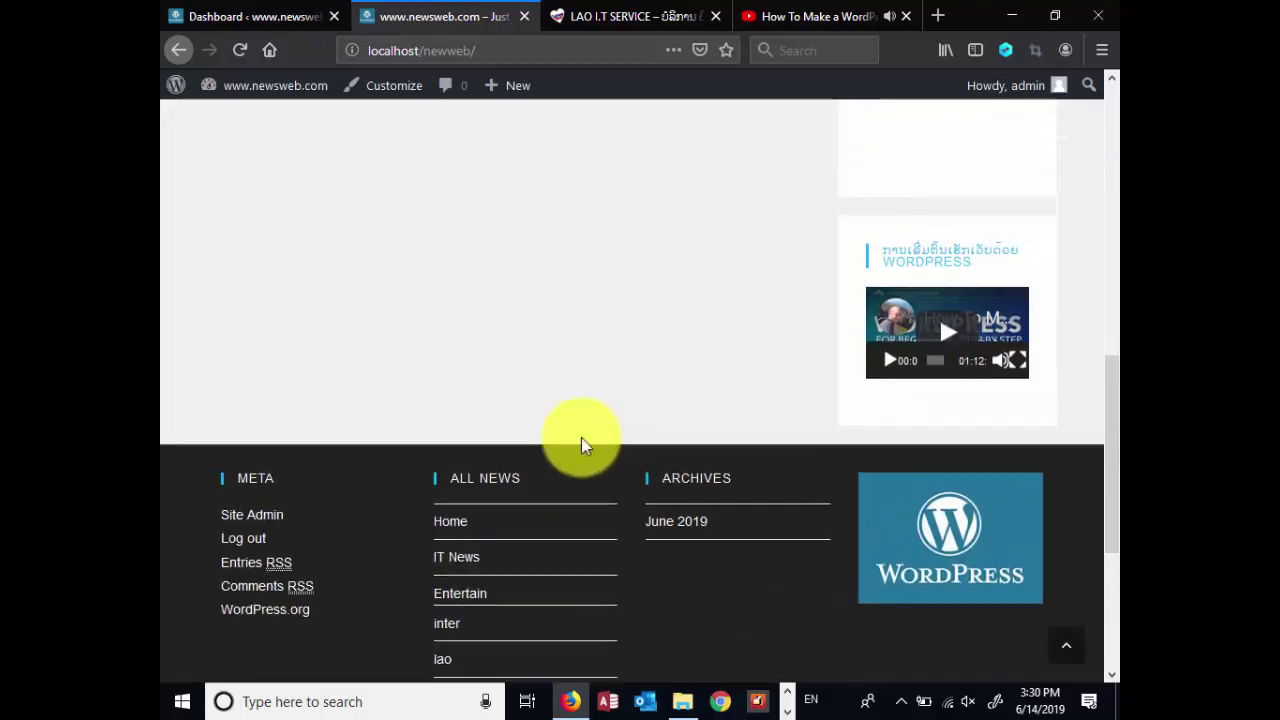
{"action": "scroll", "coordinate": [674, 417], "scroll_direction": "up", "scroll_amount": 12}
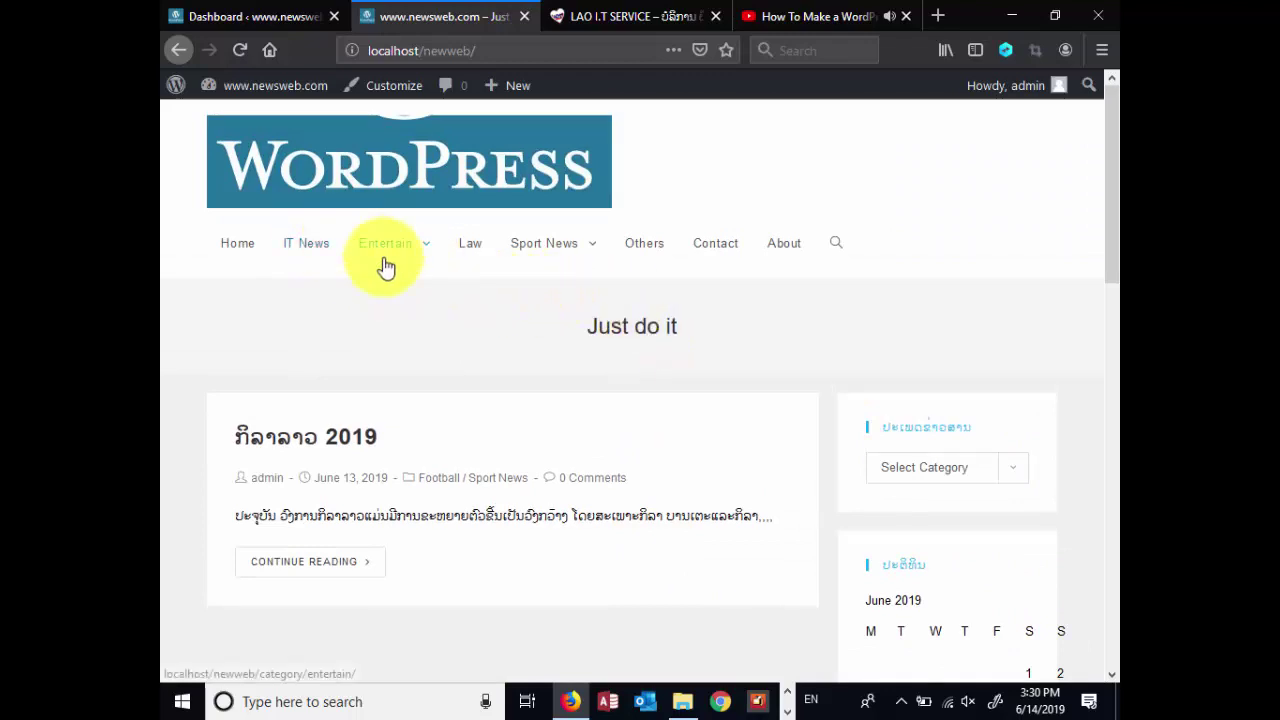
Return to the WordPress dashboard and open the Menus settings showing the Top menu
{"action": "left_click", "coordinate": [262, 17]}
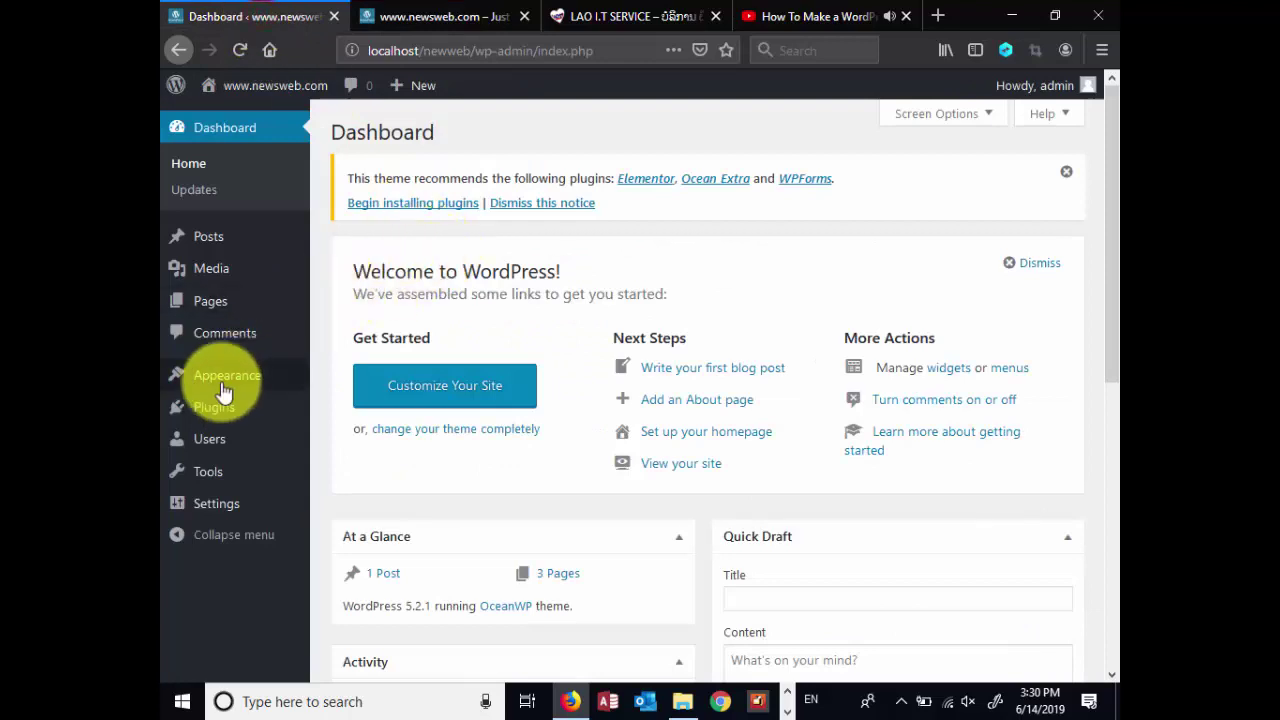
{"action": "mouse_move", "coordinate": [228, 392]}
{"action": "left_click", "coordinate": [336, 458]}
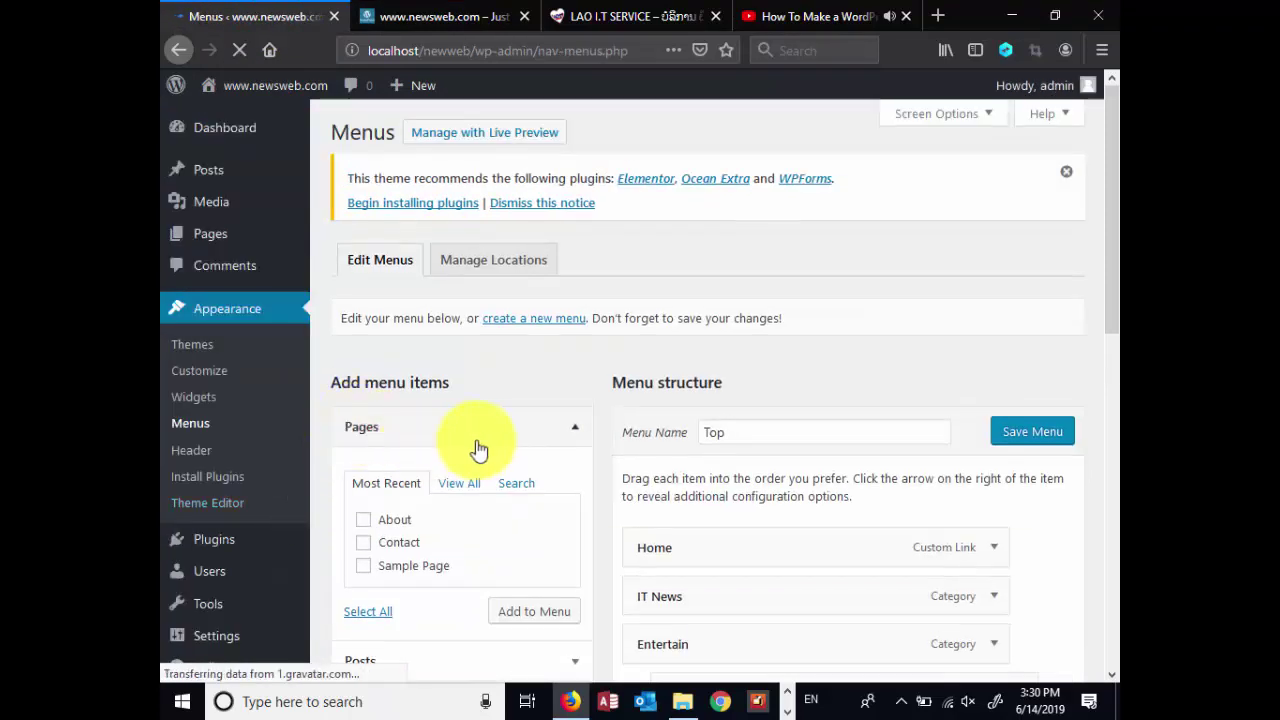
{"action": "scroll", "coordinate": [683, 347], "scroll_direction": "down", "scroll_amount": 3}
{"action": "scroll", "coordinate": [683, 347], "scroll_direction": "up", "scroll_amount": 4}
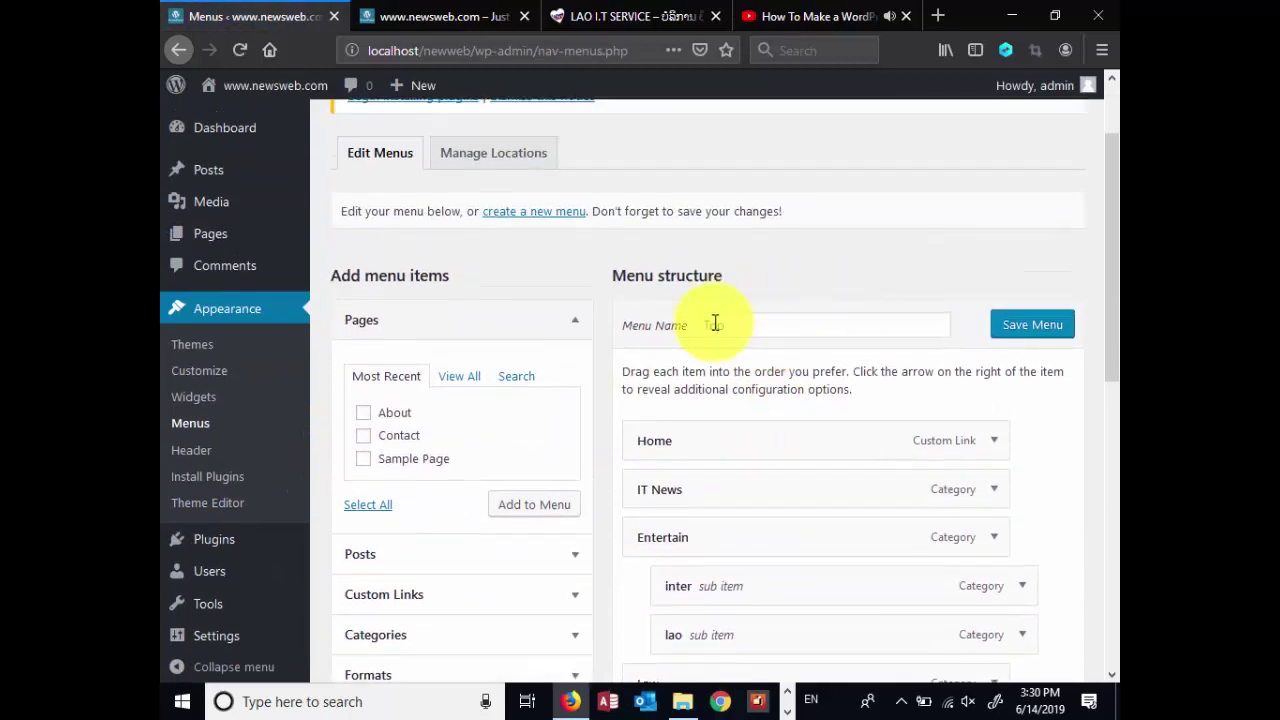
{"action": "double_click", "coordinate": [747, 324]}
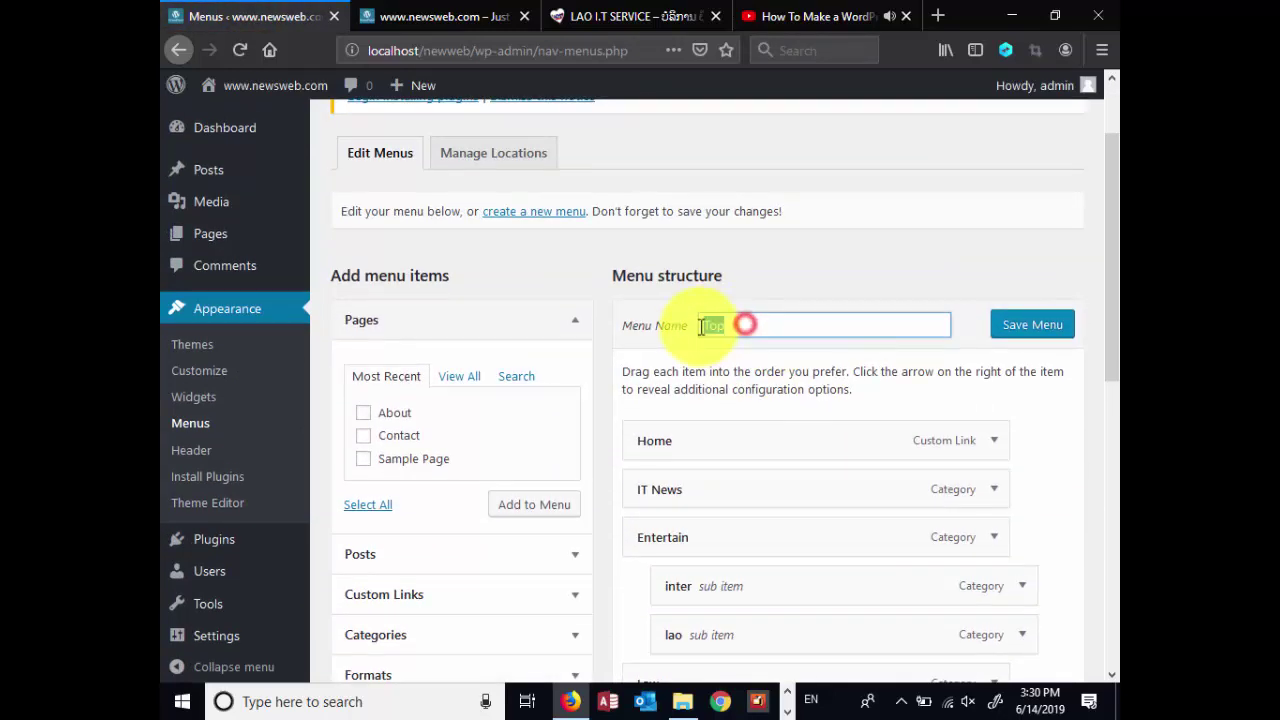
{"action": "left_click", "coordinate": [758, 319]}
Add Footer to the Top menu's display locations and save the menu
{"action": "scroll", "coordinate": [1065, 364], "scroll_direction": "down", "scroll_amount": 12}
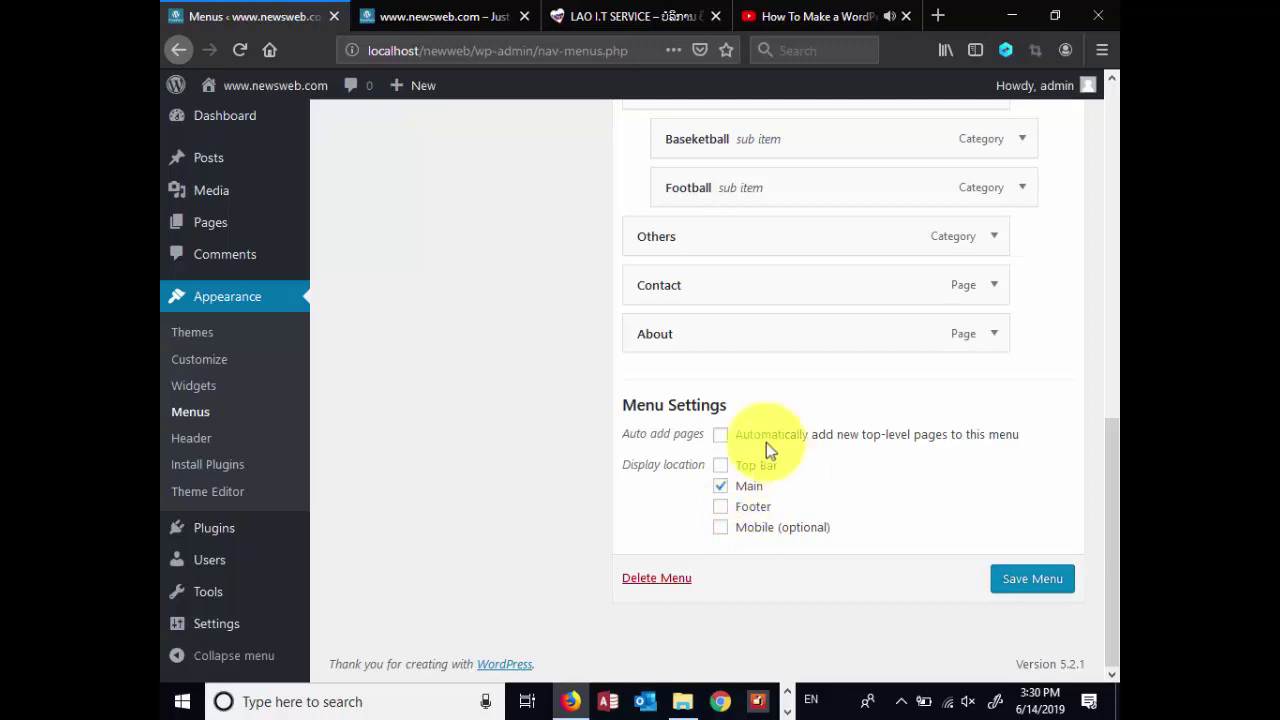
{"action": "left_click", "coordinate": [728, 508]}
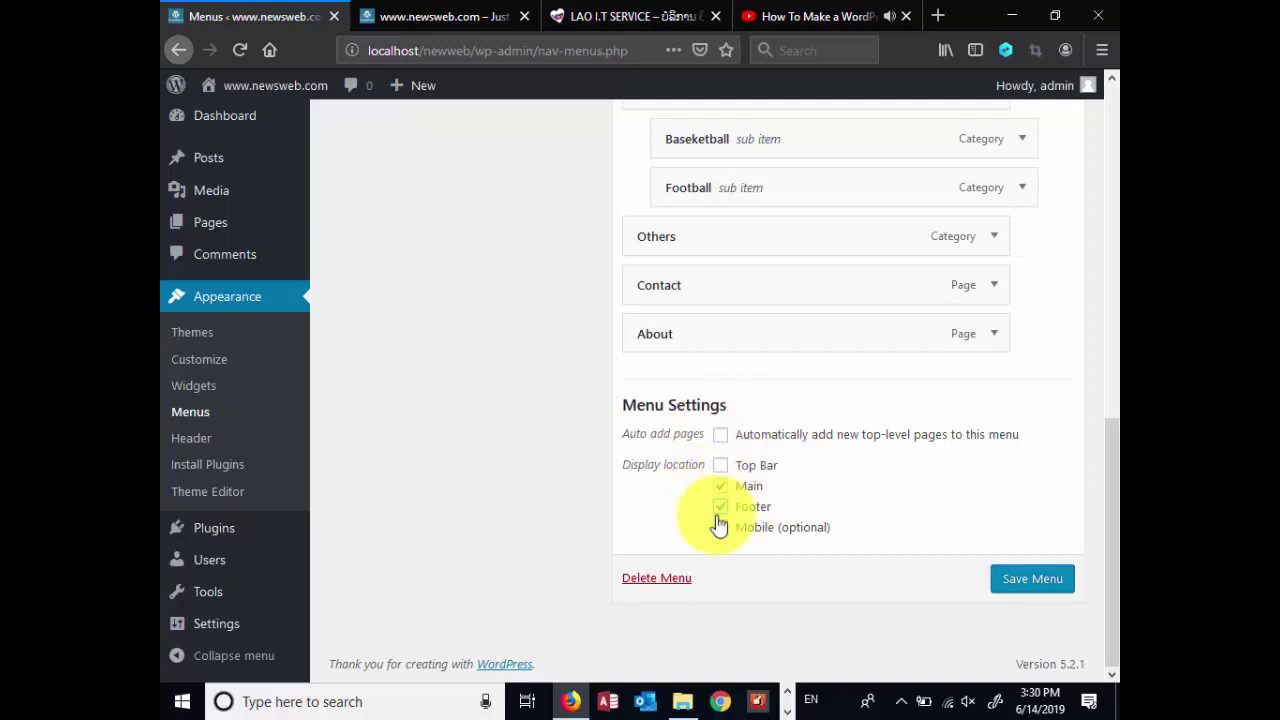
{"action": "left_click", "coordinate": [1030, 585]}
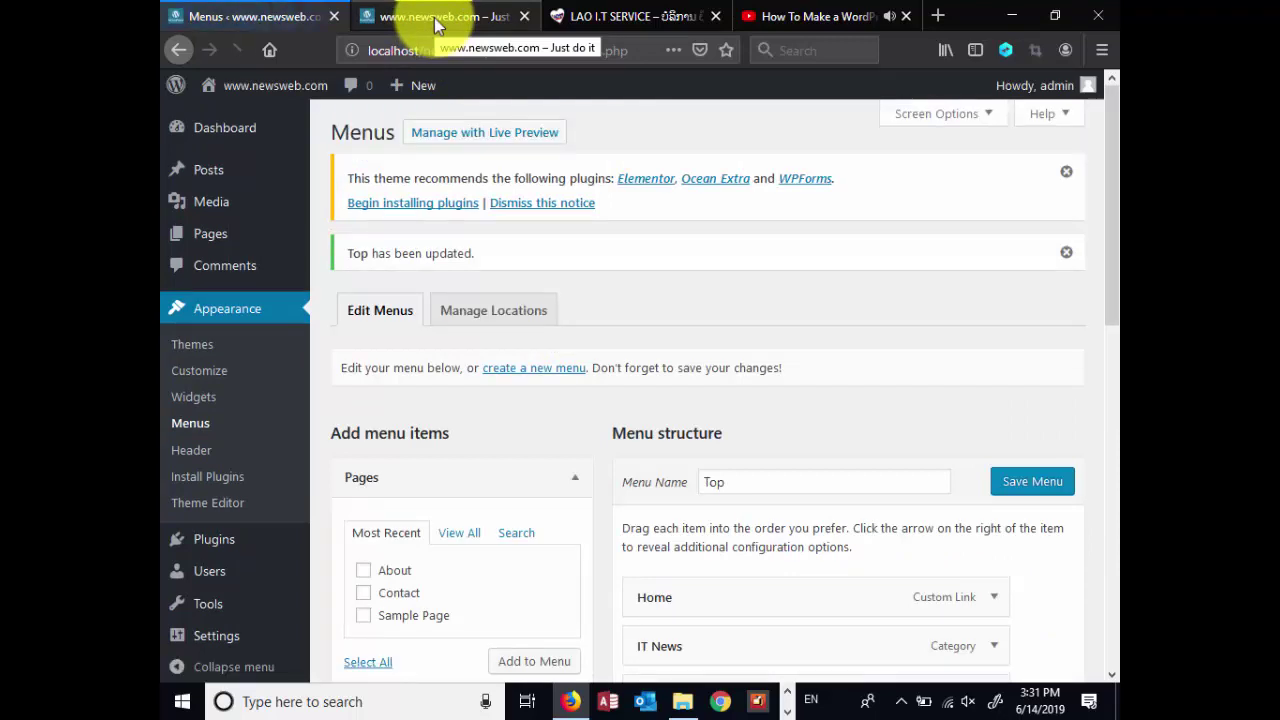
Reload the news site's home page and compare the menu links in the footer bar with the header navigation
{"action": "left_click", "coordinate": [435, 18]}
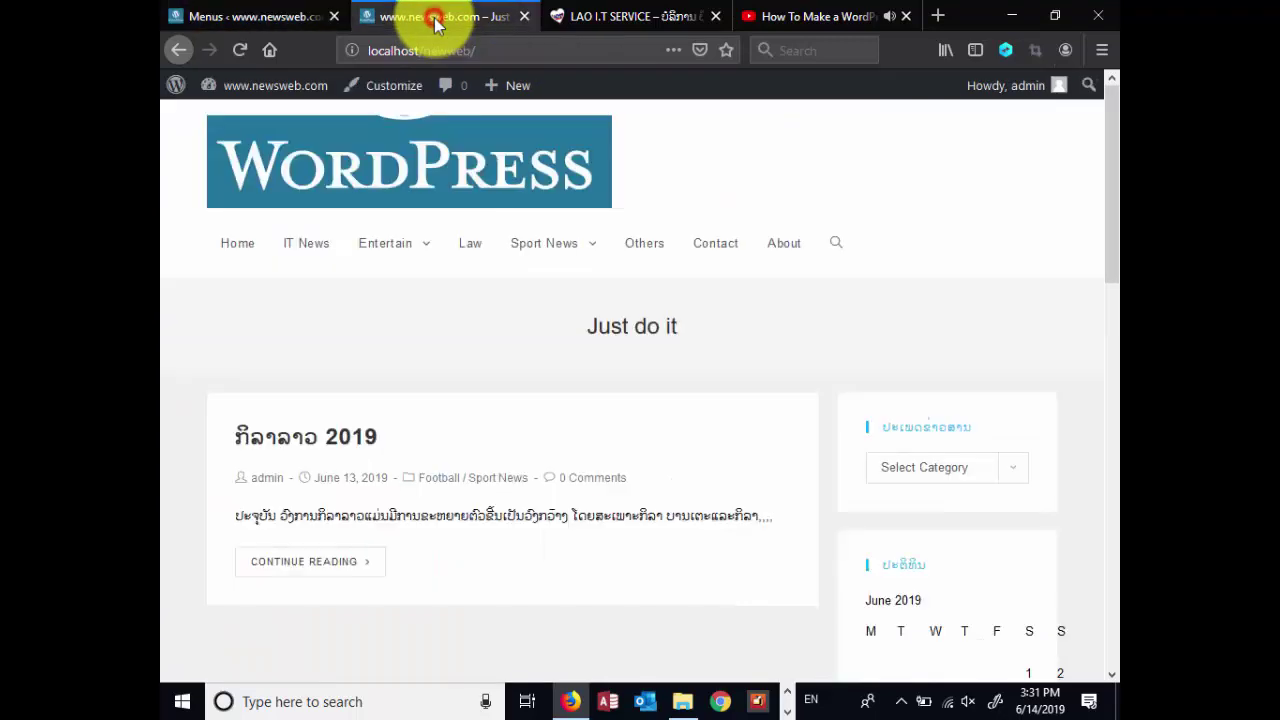
{"action": "left_click", "coordinate": [239, 49]}
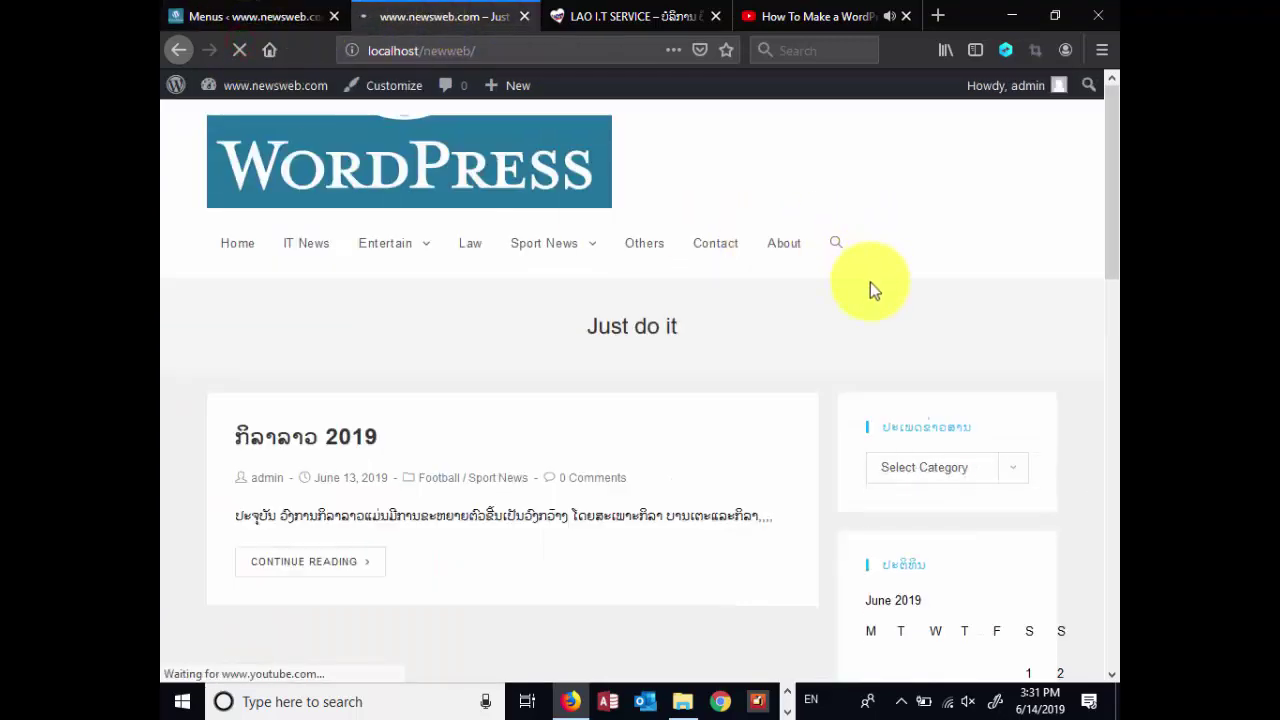
{"action": "scroll", "coordinate": [870, 285], "scroll_direction": "down", "scroll_amount": 5}
{"action": "scroll", "coordinate": [868, 293], "scroll_direction": "down", "scroll_amount": 5}
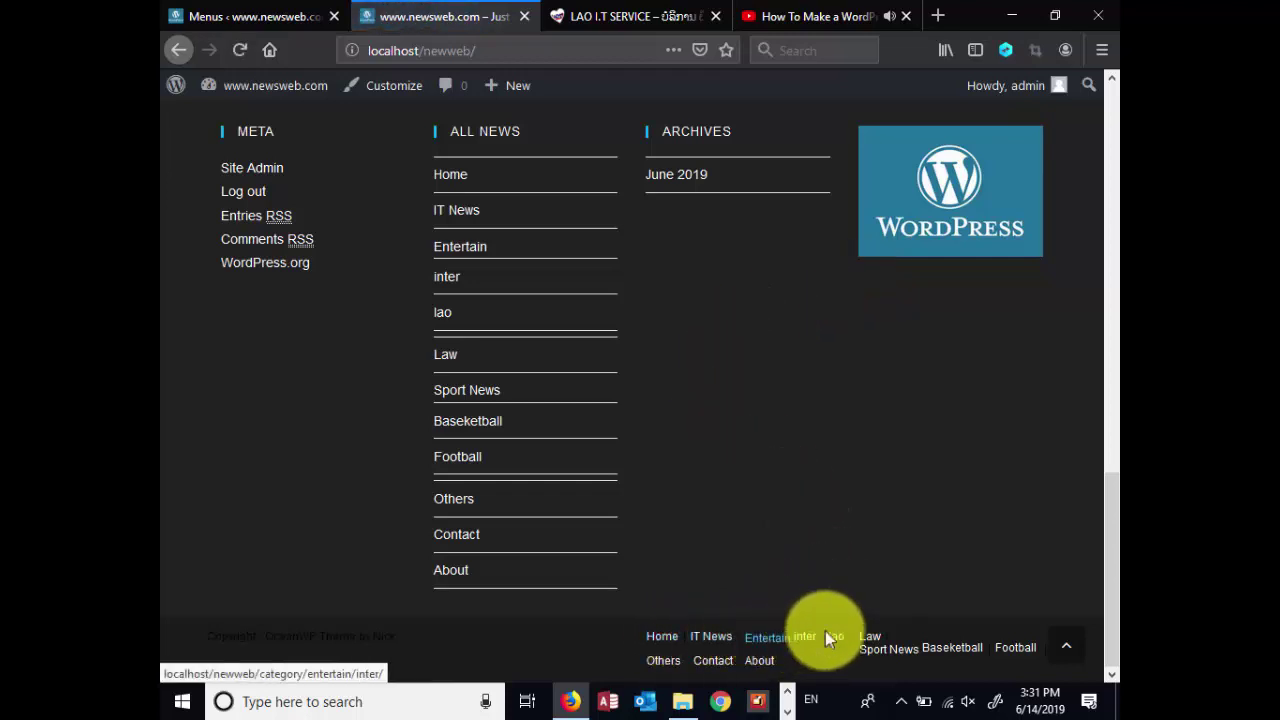
{"action": "left_click", "coordinate": [755, 641]}
{"action": "scroll", "coordinate": [755, 641], "scroll_direction": "up", "scroll_amount": 3}
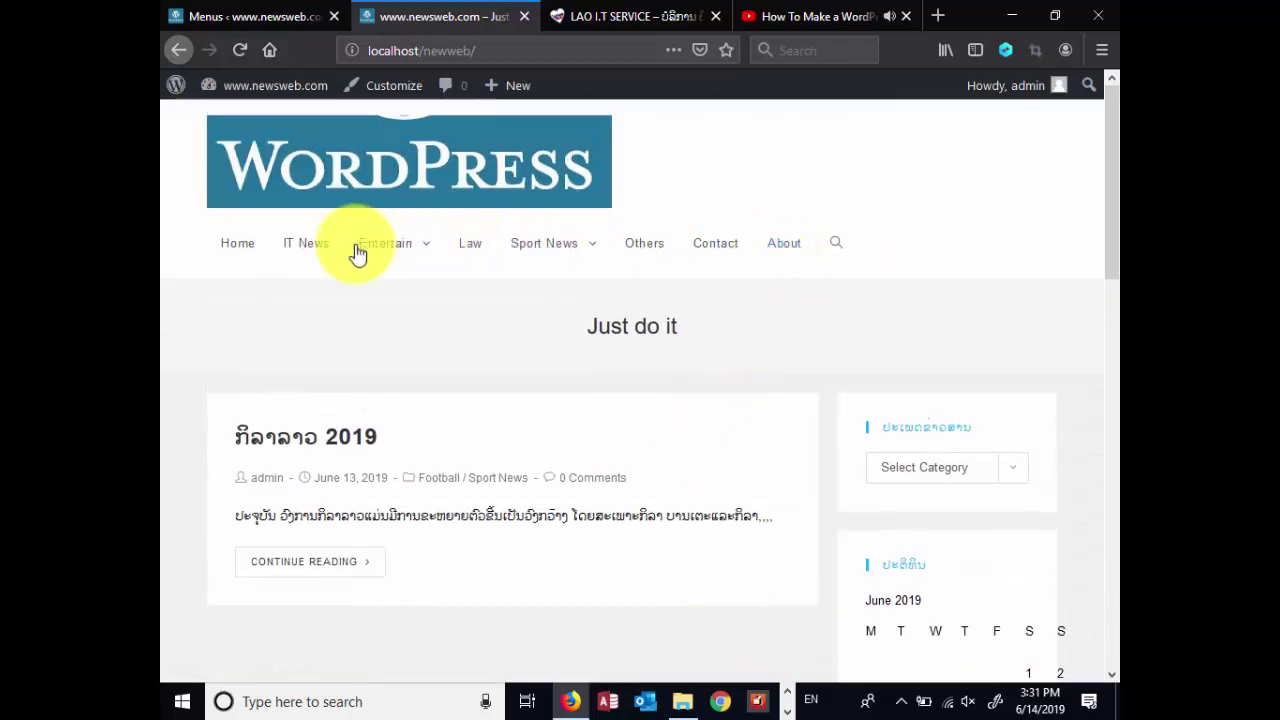
{"action": "scroll", "coordinate": [814, 420], "scroll_direction": "down", "scroll_amount": 10}
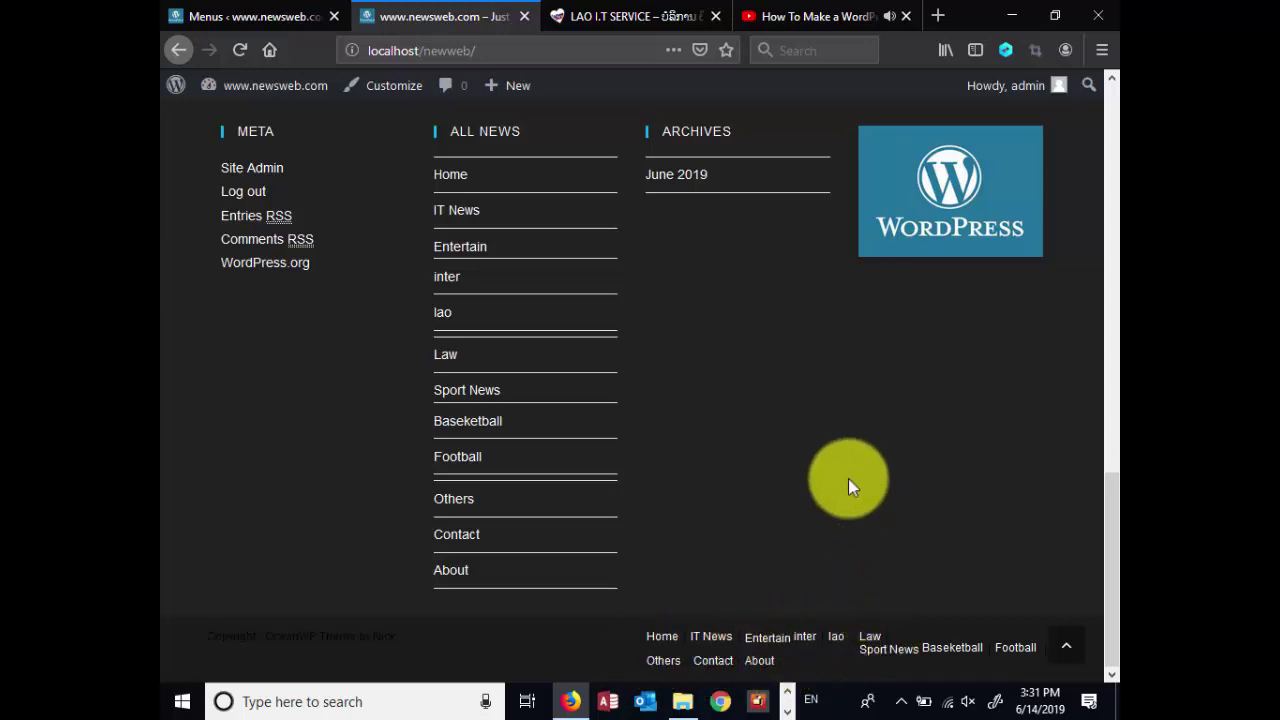
{"action": "left_click", "coordinate": [1067, 650]}
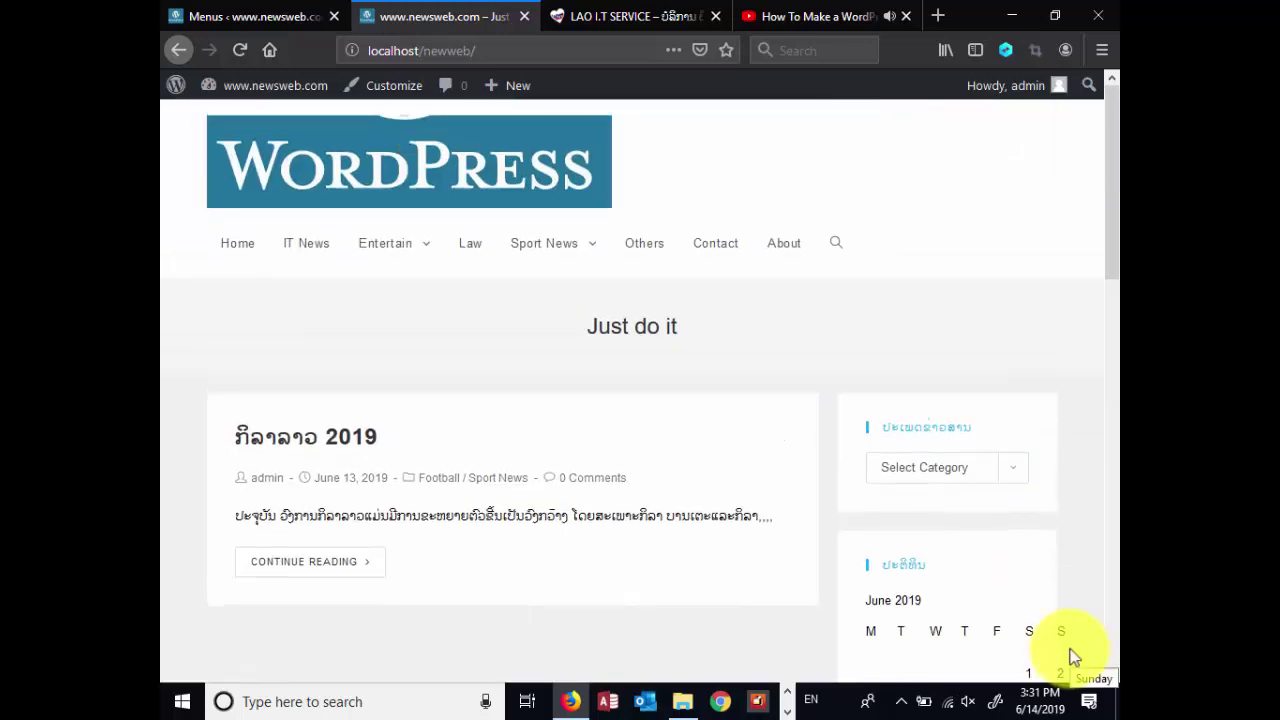
{"action": "left_click", "coordinate": [280, 17]}
{"action": "left_click", "coordinate": [427, 16]}
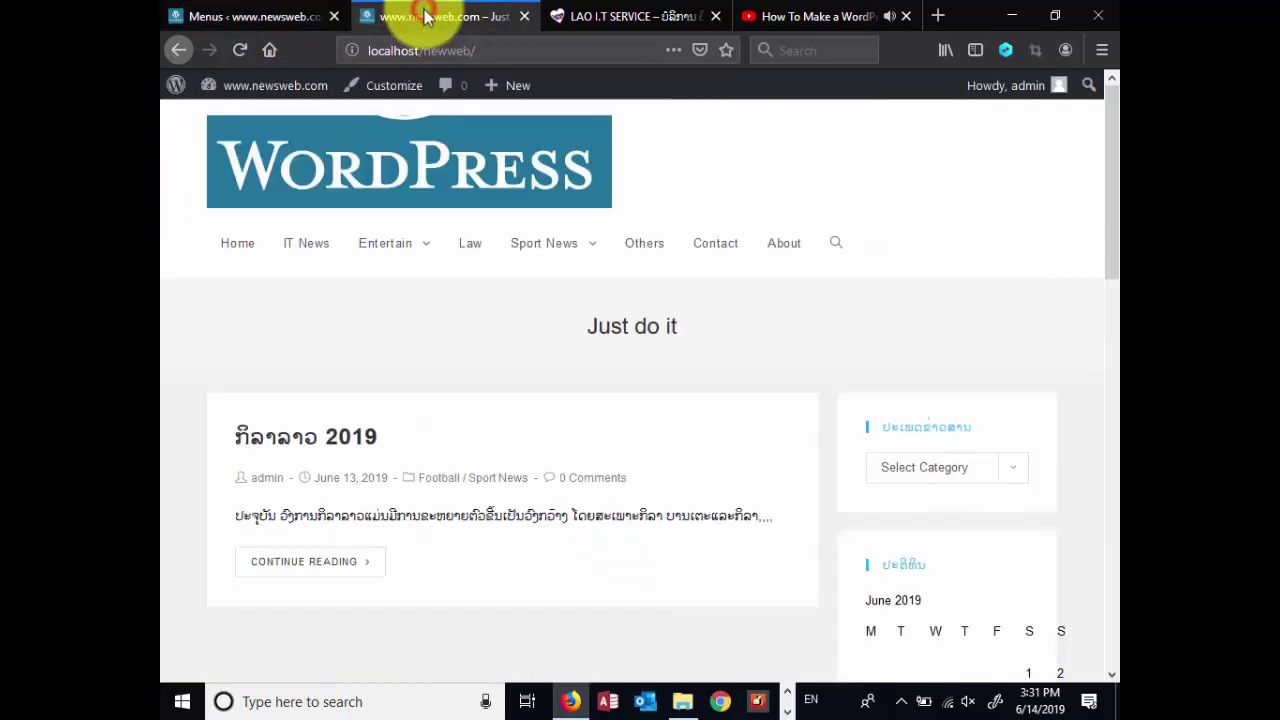
{"action": "left_click", "coordinate": [228, 14]}
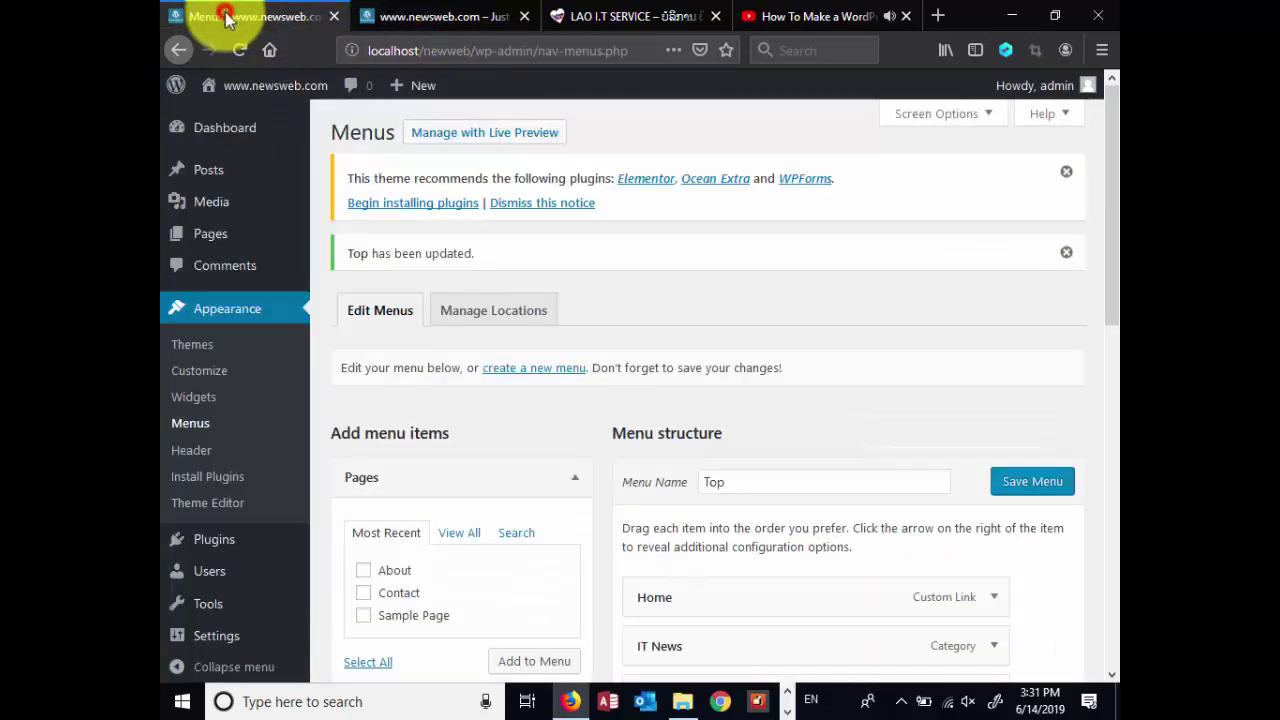
{"action": "left_click", "coordinate": [393, 17]}
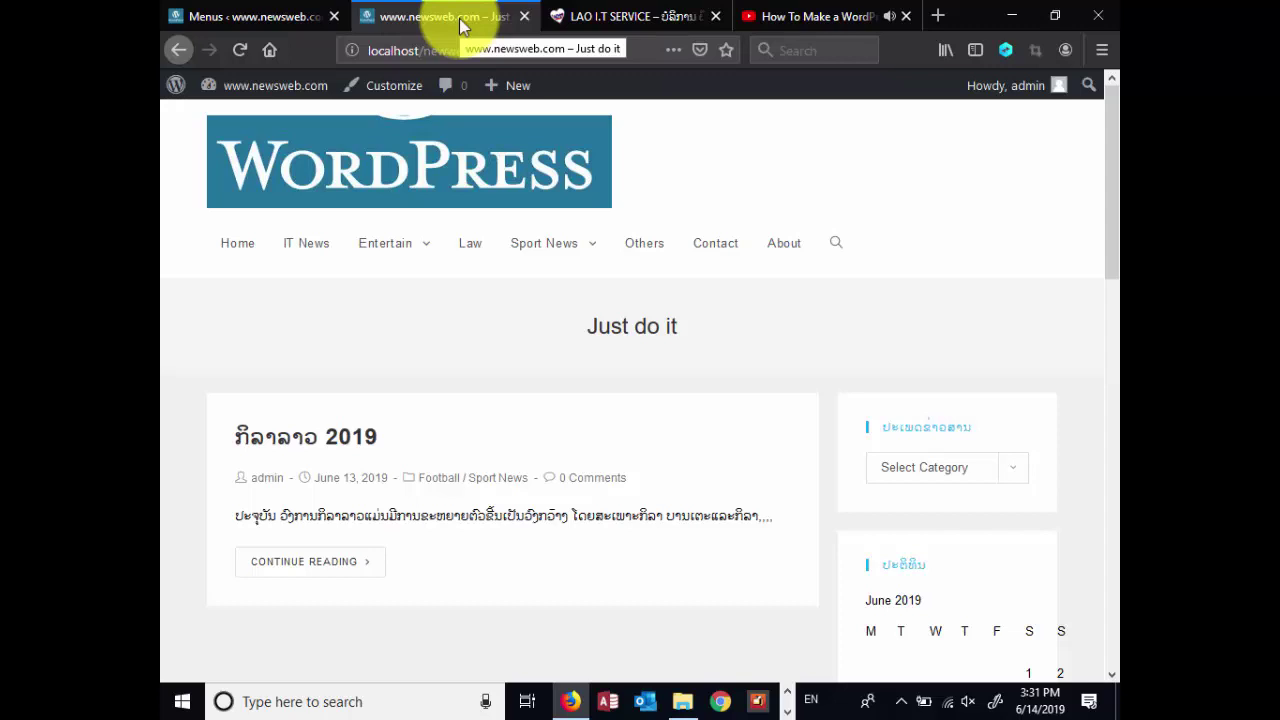
Back in the Menus settings, remove Footer from the Top menu's display locations and save the menu
{"action": "left_click", "coordinate": [251, 15]}
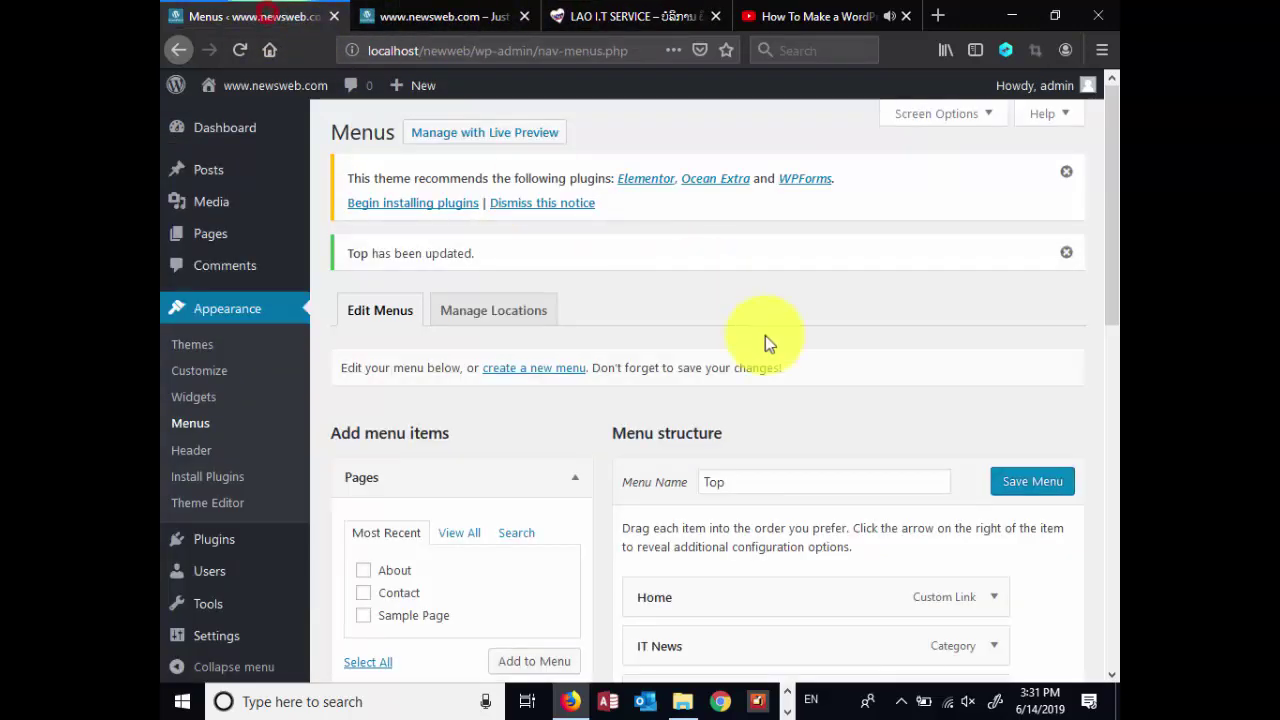
{"action": "scroll", "coordinate": [765, 337], "scroll_direction": "down", "scroll_amount": 5}
{"action": "scroll", "coordinate": [805, 287], "scroll_direction": "down", "scroll_amount": 3}
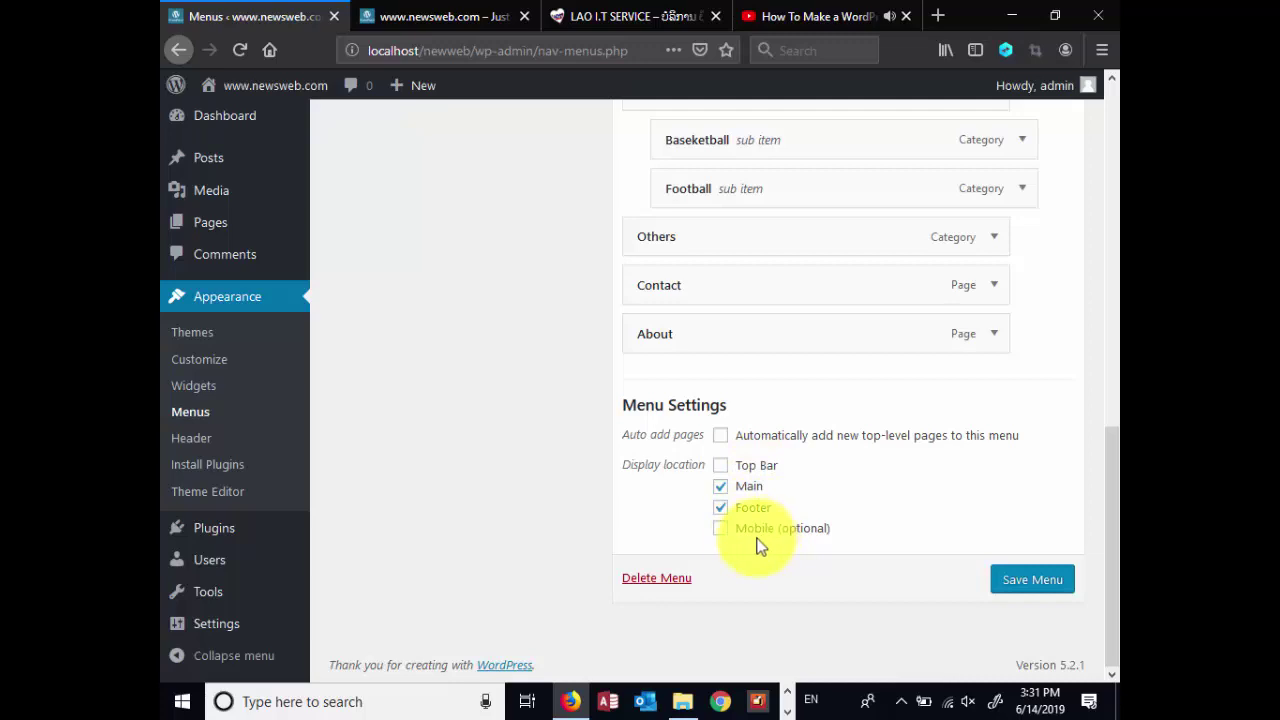
{"action": "left_click", "coordinate": [721, 509]}
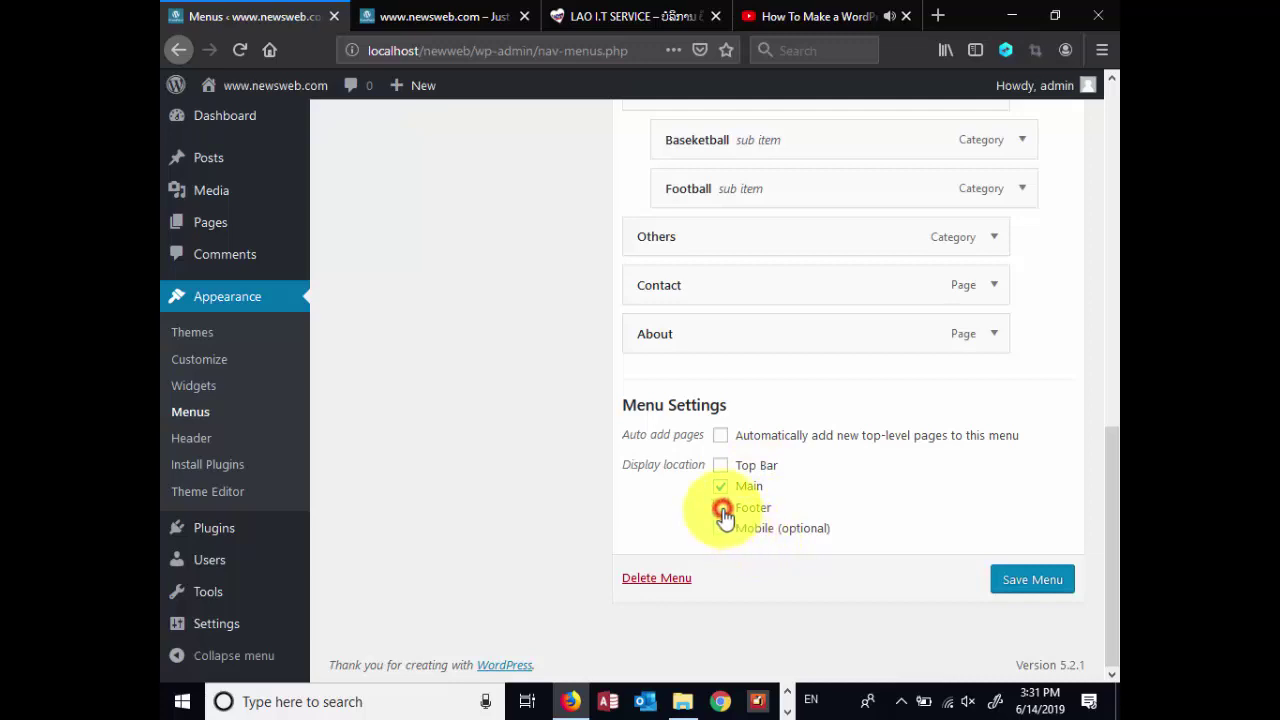
{"action": "left_click", "coordinate": [1000, 578]}
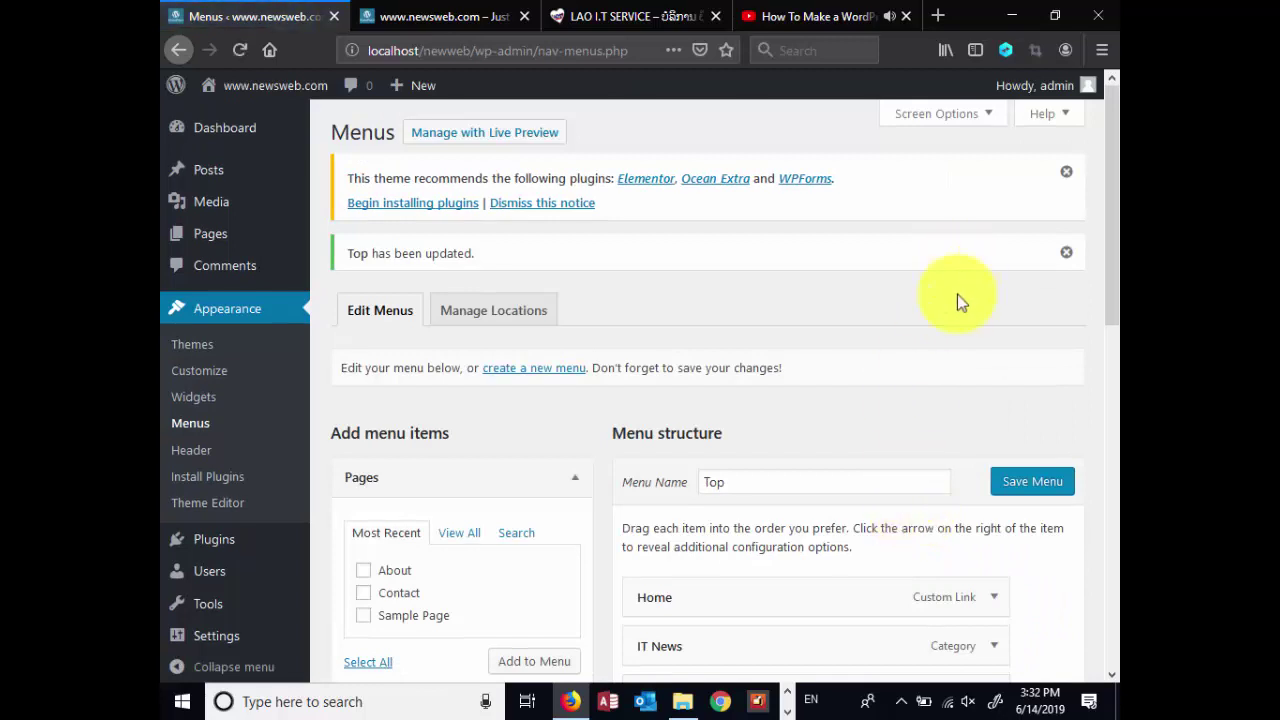
Create a new navigation menu named "footer"
{"action": "scroll", "coordinate": [899, 374], "scroll_direction": "down", "scroll_amount": 3}
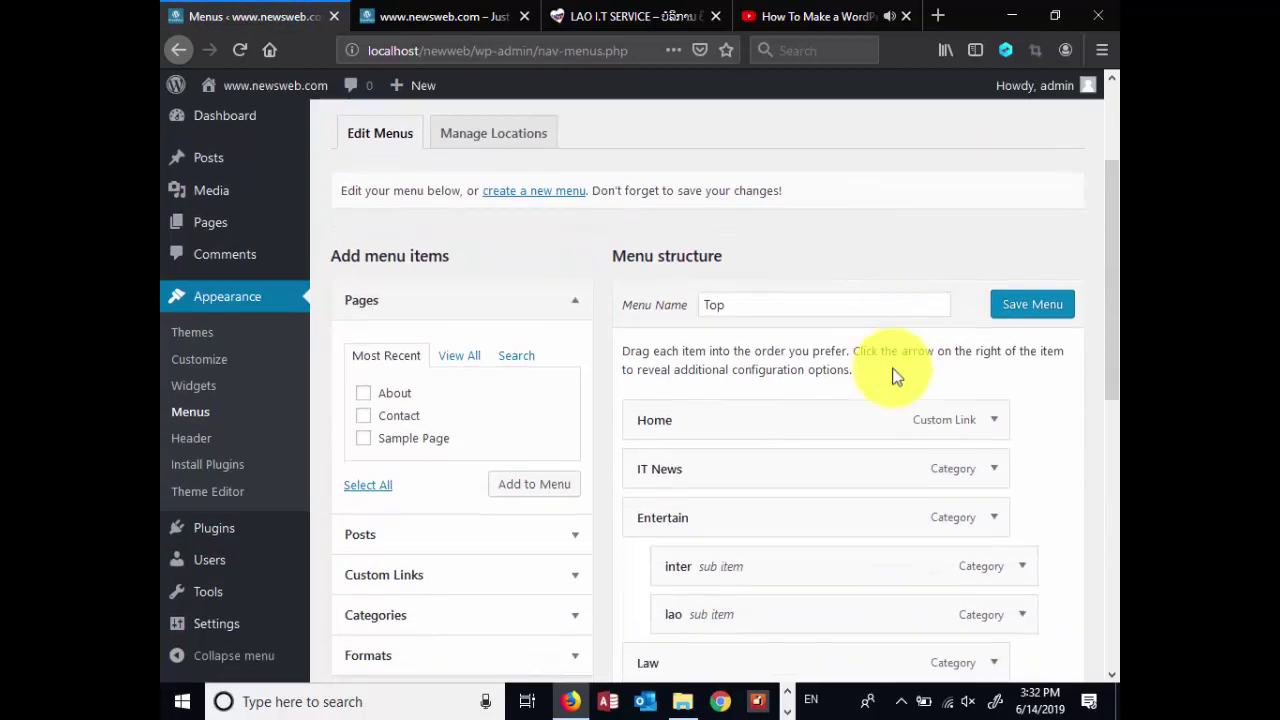
{"action": "scroll", "coordinate": [826, 395], "scroll_direction": "up", "scroll_amount": 1}
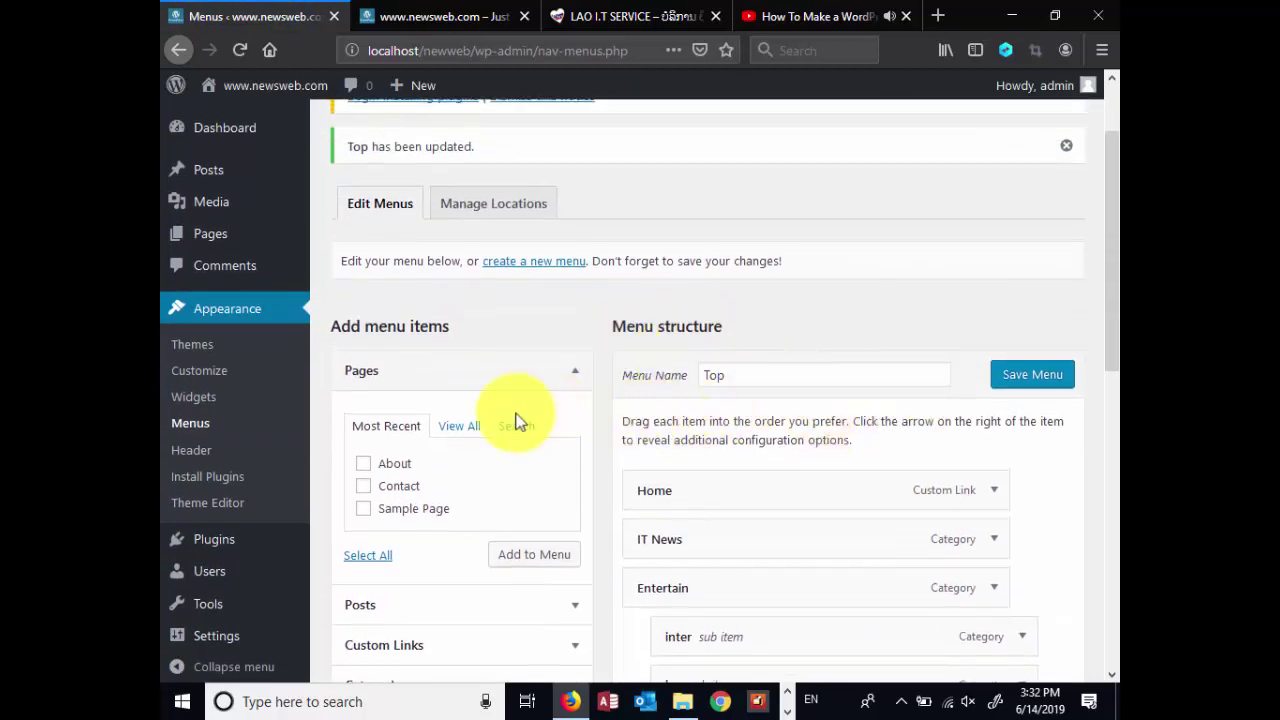
{"action": "left_click", "coordinate": [534, 268]}
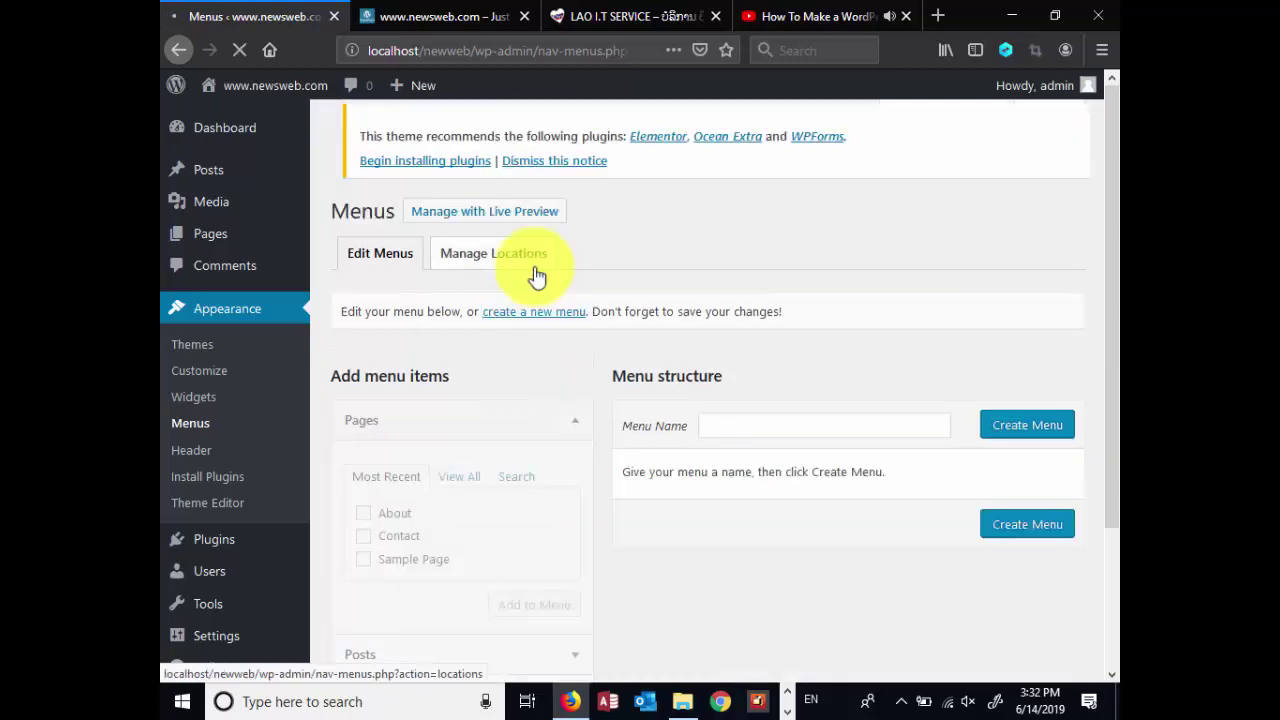
{"action": "left_click", "coordinate": [731, 434]}
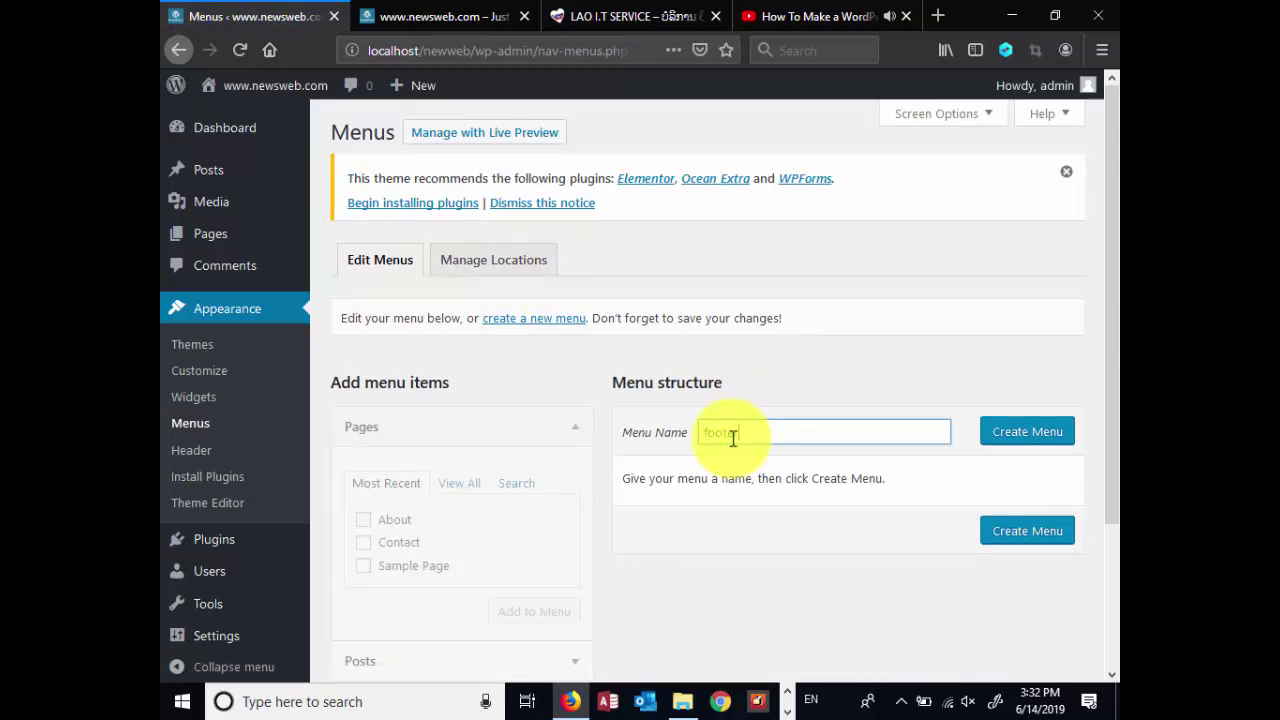
{"action": "type", "text": "footer"}
{"action": "left_click", "coordinate": [1030, 438]}
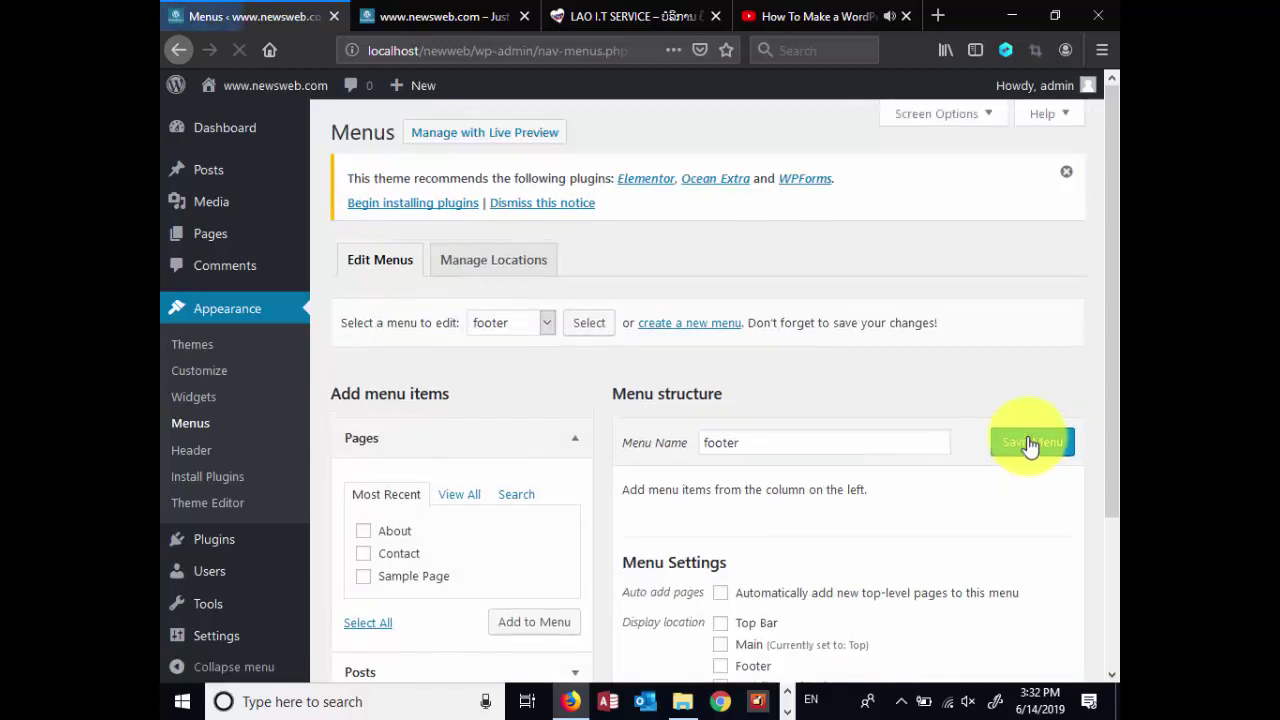
Set the footer menu's display location to Footer
{"action": "scroll", "coordinate": [831, 410], "scroll_direction": "down", "scroll_amount": 1}
{"action": "scroll", "coordinate": [831, 410], "scroll_direction": "down", "scroll_amount": 3}
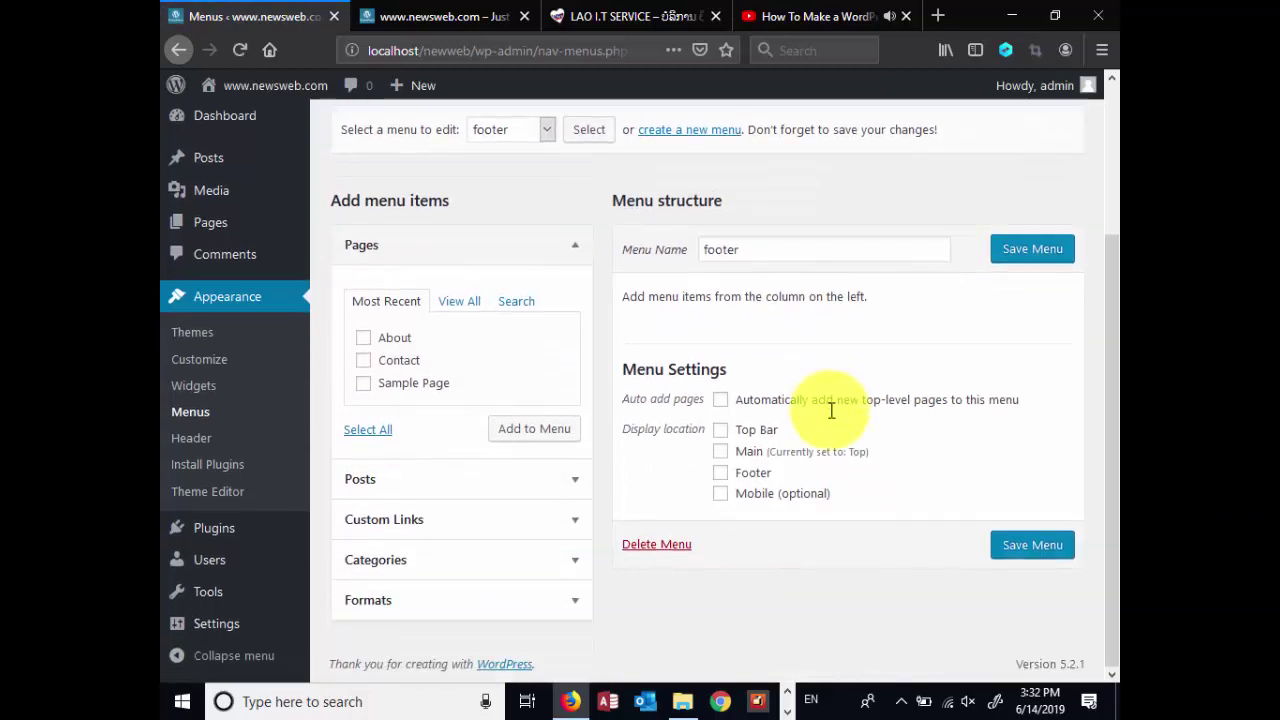
{"action": "left_click", "coordinate": [721, 472]}
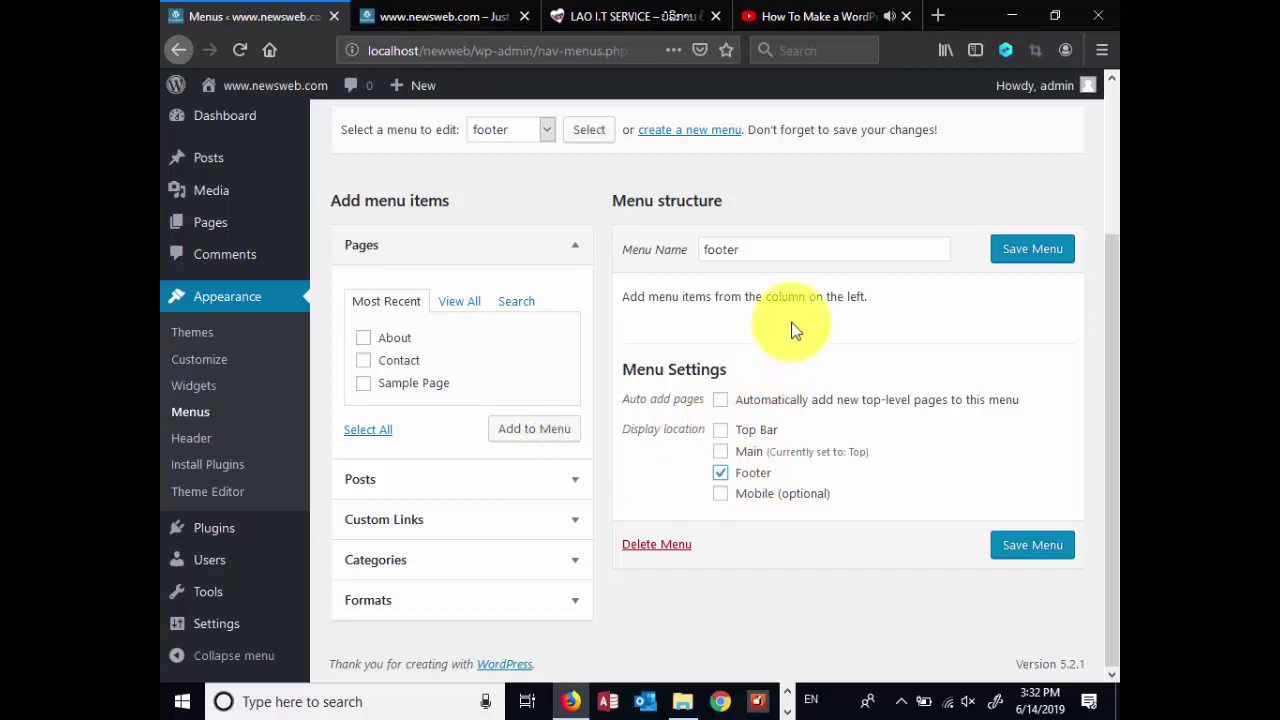
Add the About, Contact and Sample Page pages to the footer menu
{"action": "left_click", "coordinate": [363, 340]}
{"action": "left_click", "coordinate": [363, 360]}
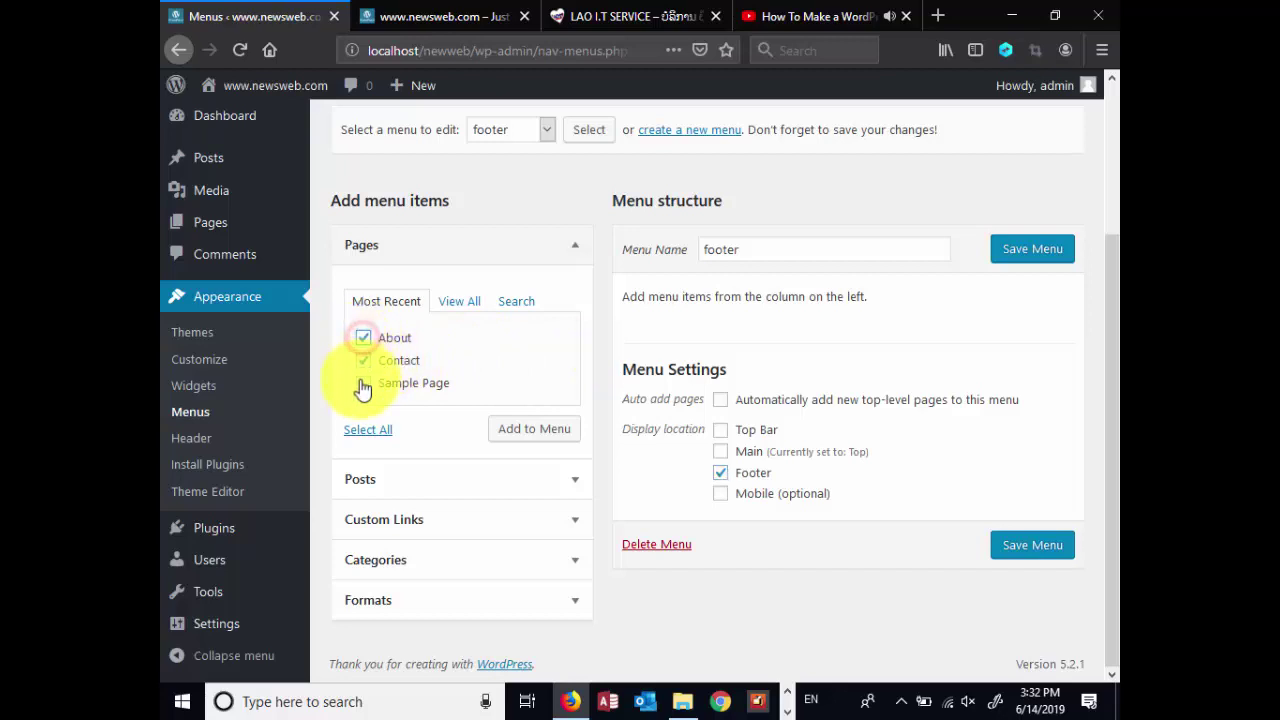
{"action": "left_click", "coordinate": [363, 383]}
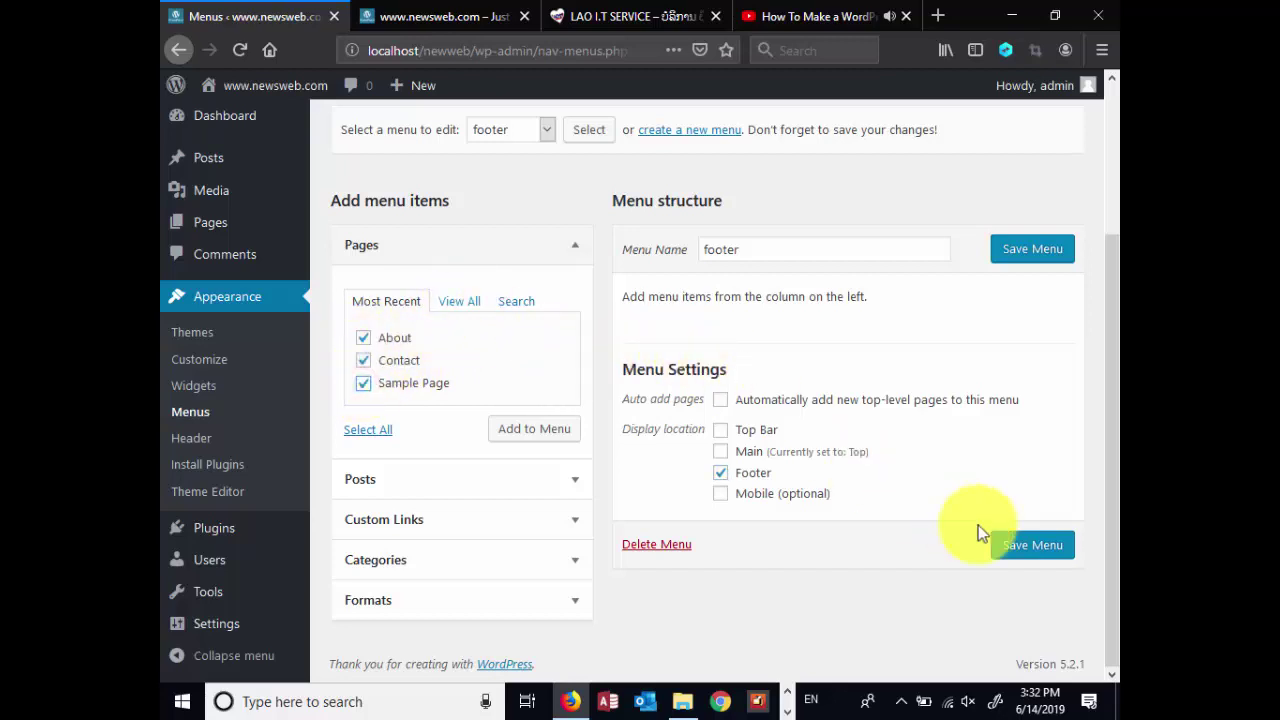
{"action": "left_click", "coordinate": [521, 430]}
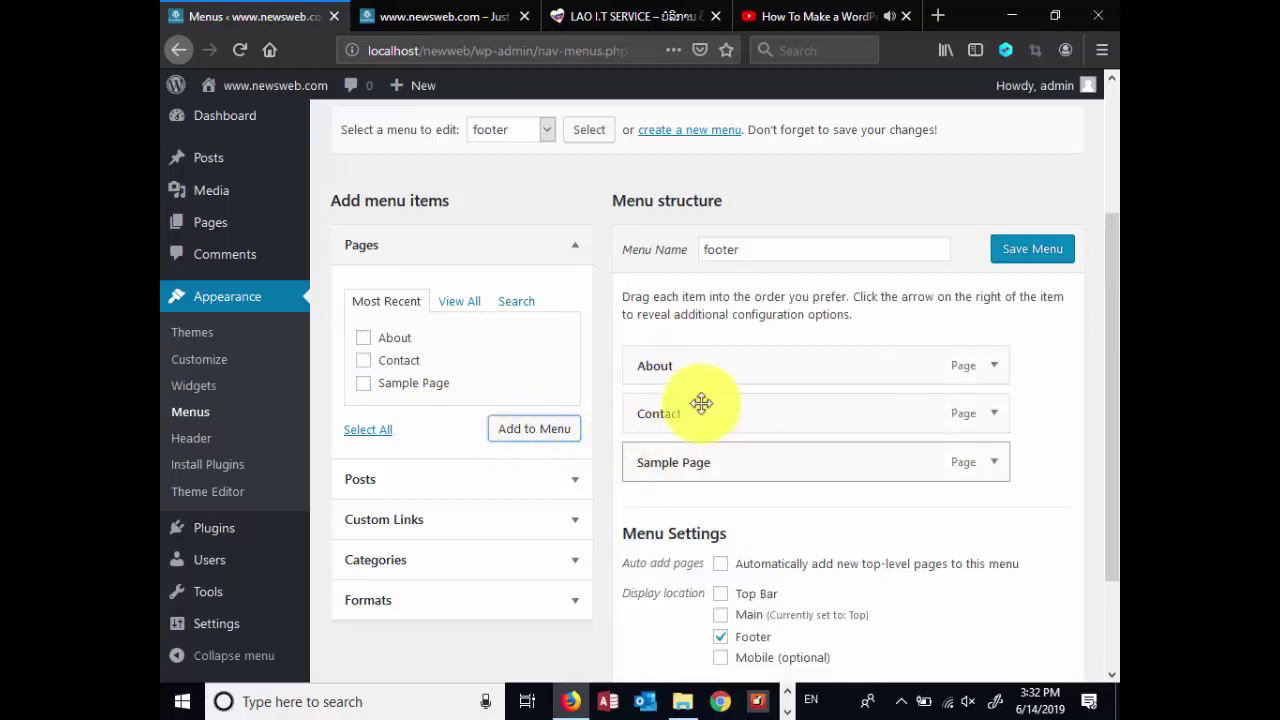
Save the footer menu with its three pages and Footer display location
{"action": "scroll", "coordinate": [612, 400], "scroll_direction": "up", "scroll_amount": 2}
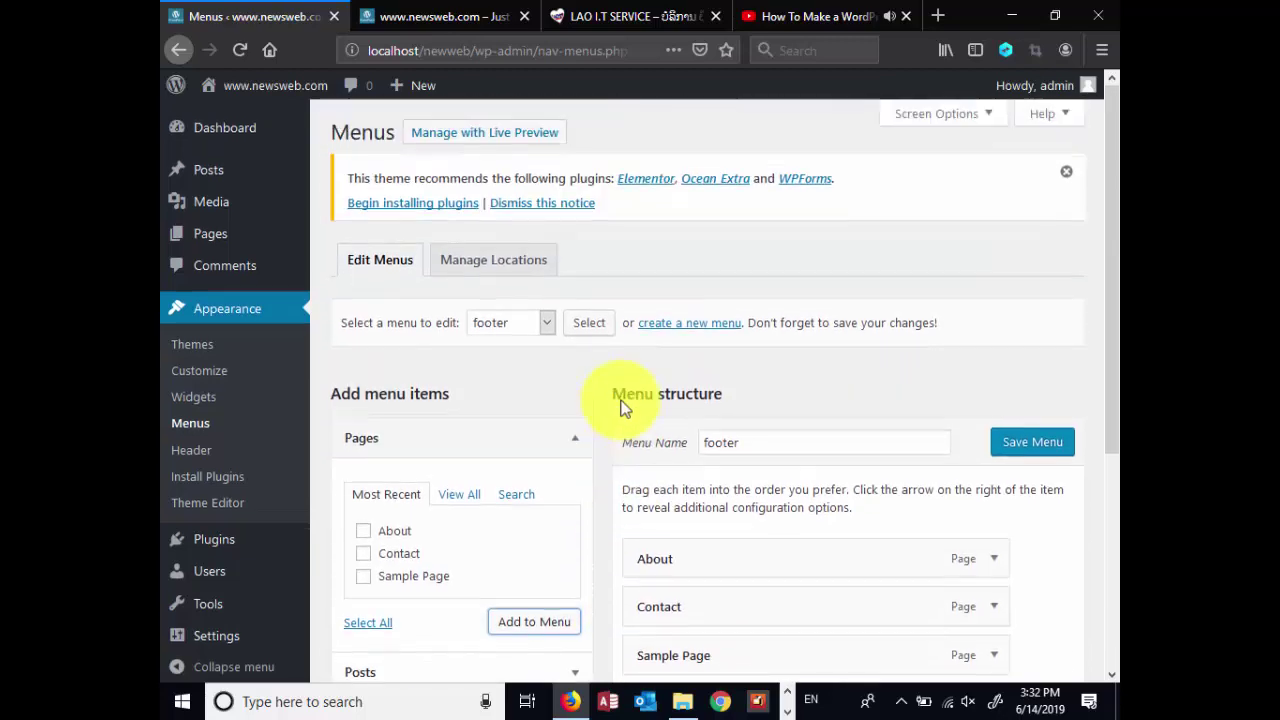
{"action": "scroll", "coordinate": [770, 377], "scroll_direction": "down", "scroll_amount": 2}
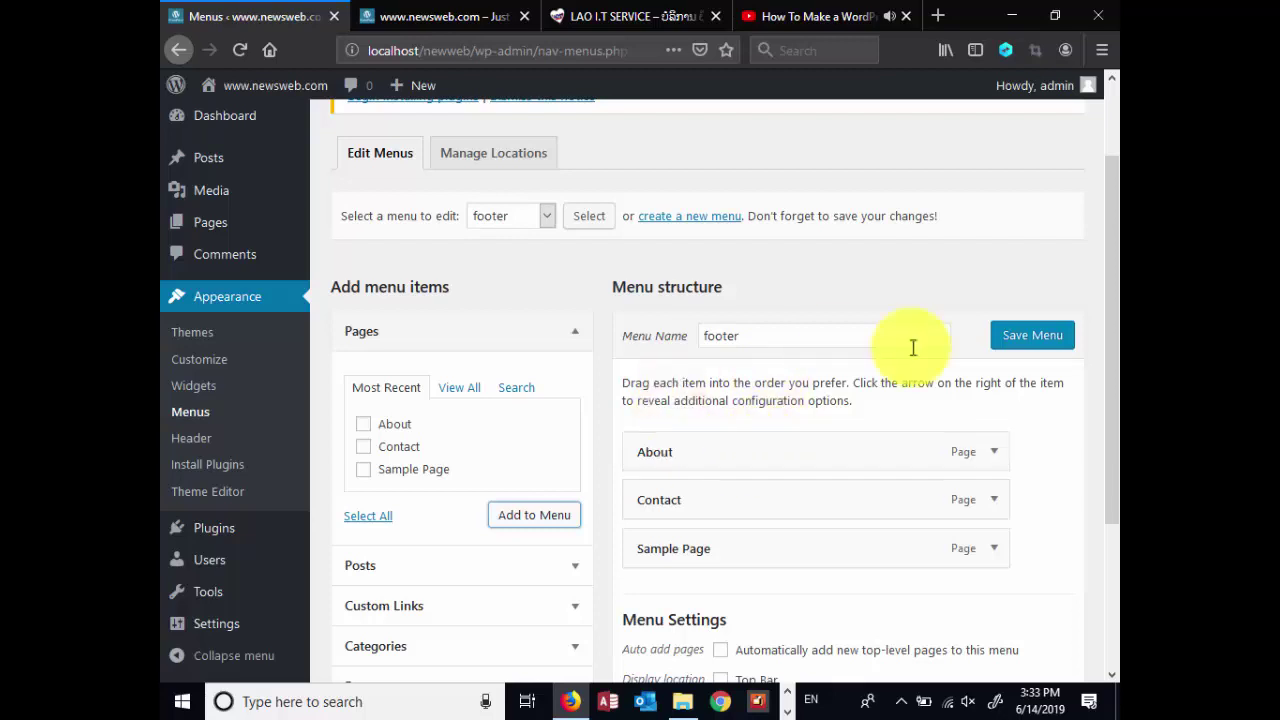
{"action": "left_click", "coordinate": [1018, 338]}
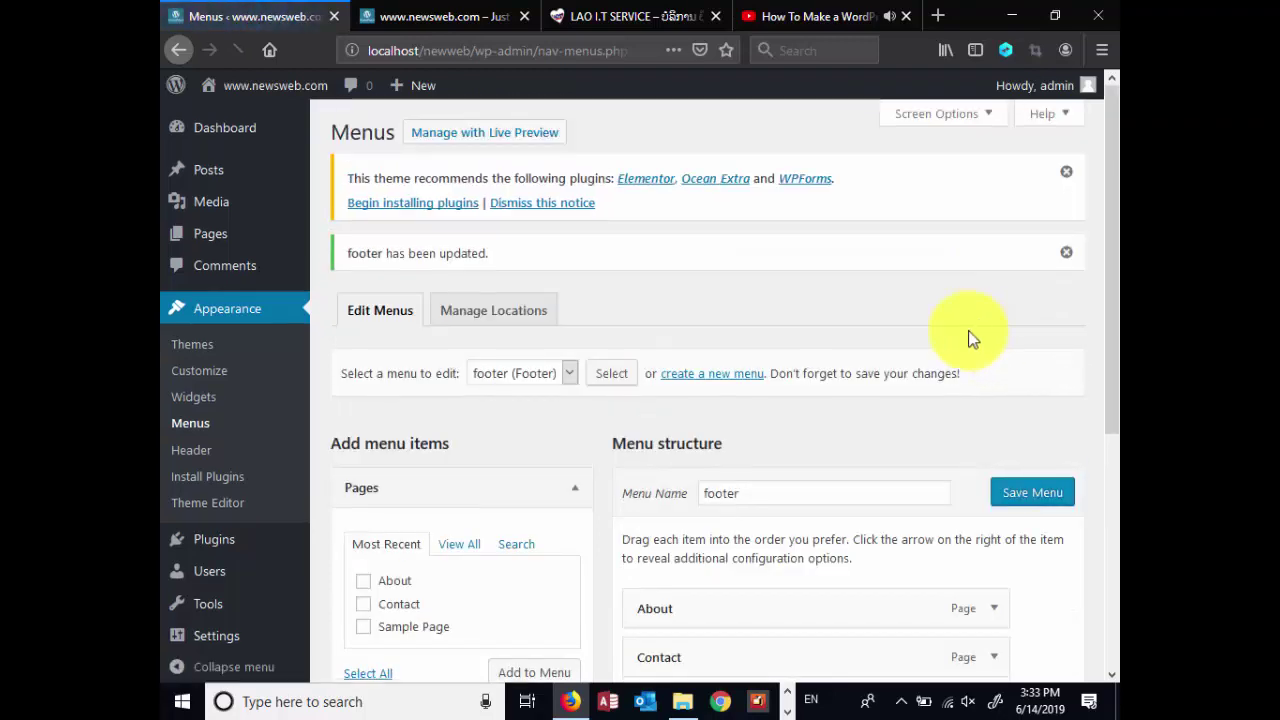
{"action": "scroll", "coordinate": [966, 337], "scroll_direction": "down", "scroll_amount": 3}
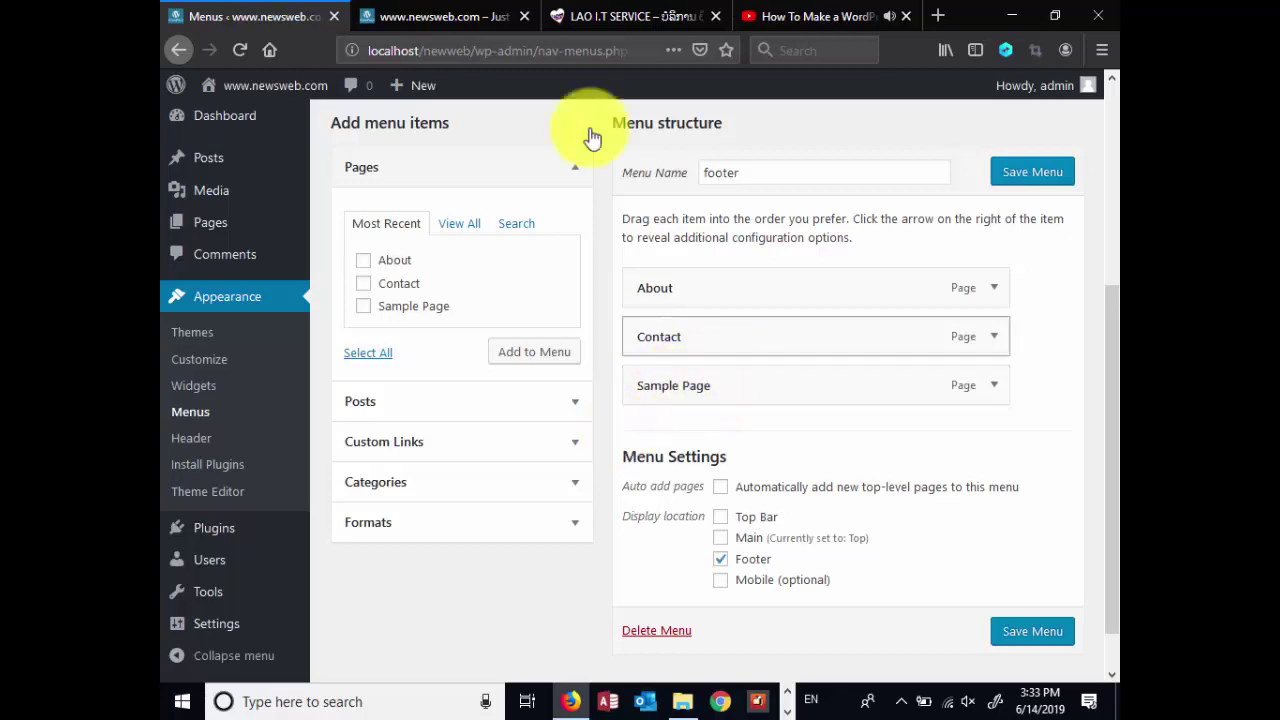
Reload the site's front page and check the menu links in the bar at the end of the footer
{"action": "left_click", "coordinate": [455, 20]}
{"action": "mouse_move", "coordinate": [1113, 176]}
{"action": "left_mouse_down"}
{"action": "mouse_move", "coordinate": [1100, 286]}
{"action": "mouse_move", "coordinate": [1100, 177]}
{"action": "left_mouse_up"}
{"action": "left_click", "coordinate": [240, 50]}
{"action": "scroll", "coordinate": [705, 243], "scroll_direction": "down", "scroll_amount": 10}
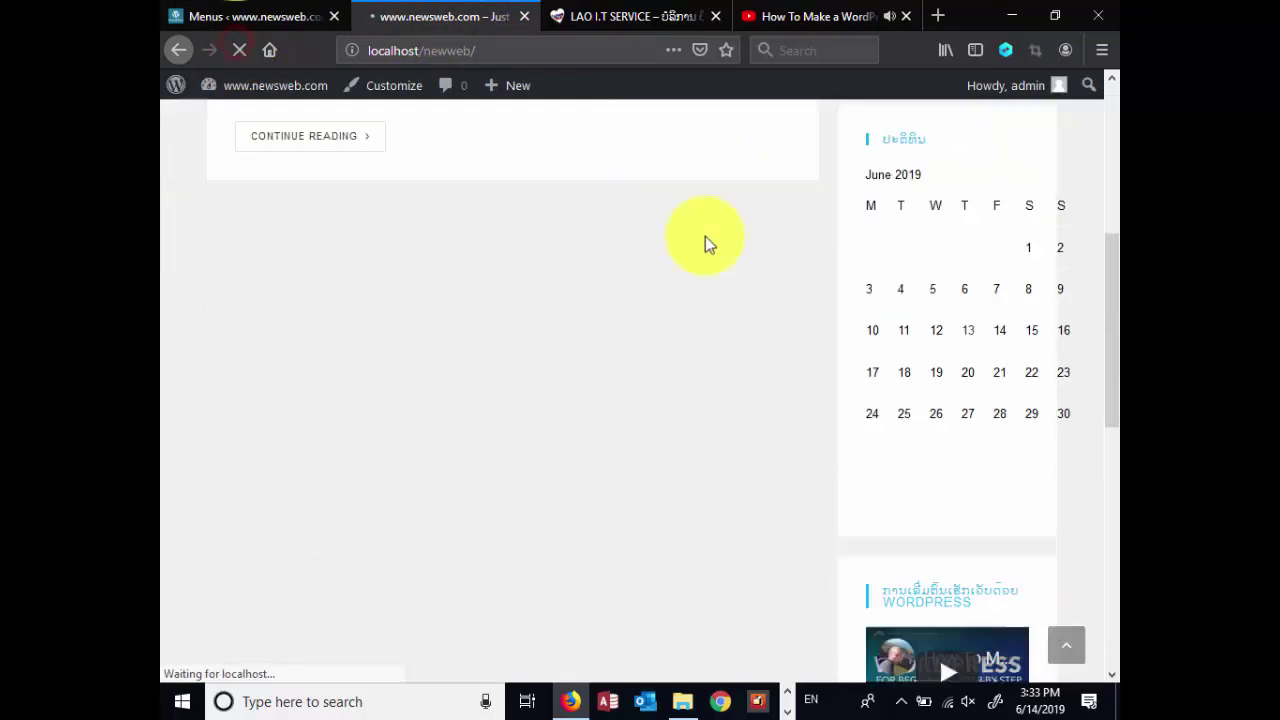
{"action": "scroll", "coordinate": [742, 225], "scroll_direction": "down", "scroll_amount": 2}
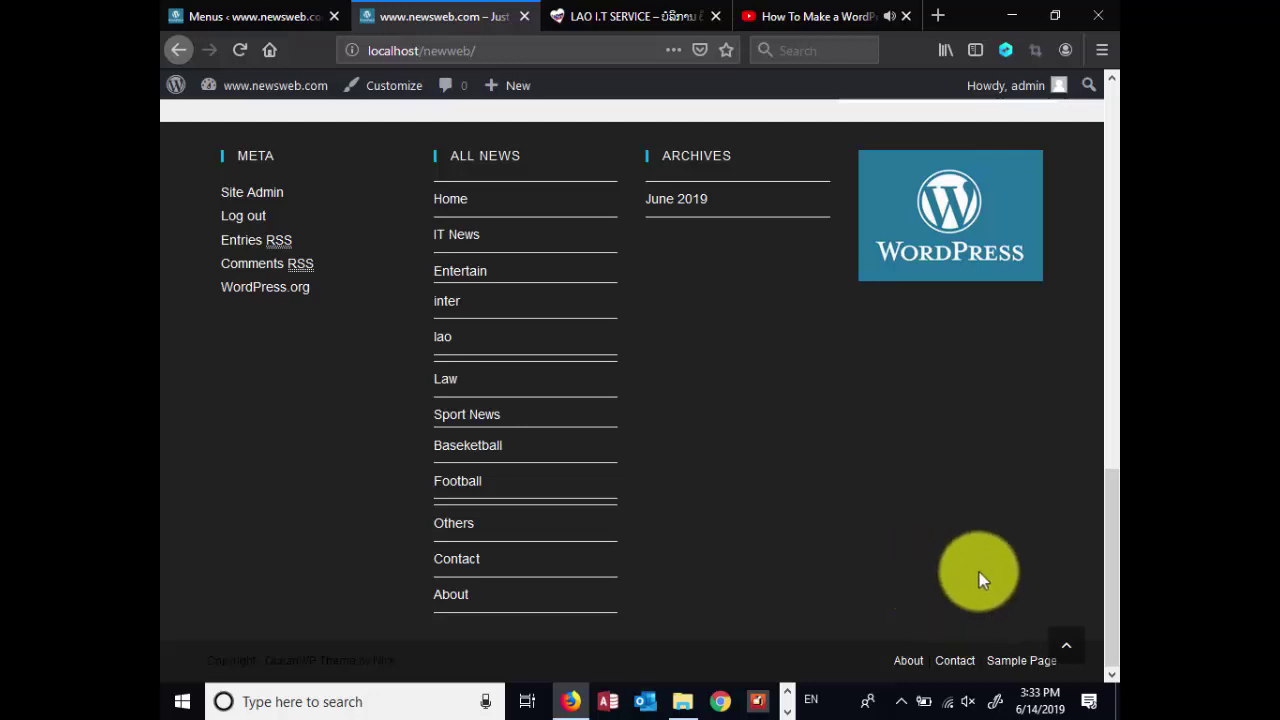
{"action": "scroll", "coordinate": [979, 572], "scroll_direction": "up", "scroll_amount": 15}
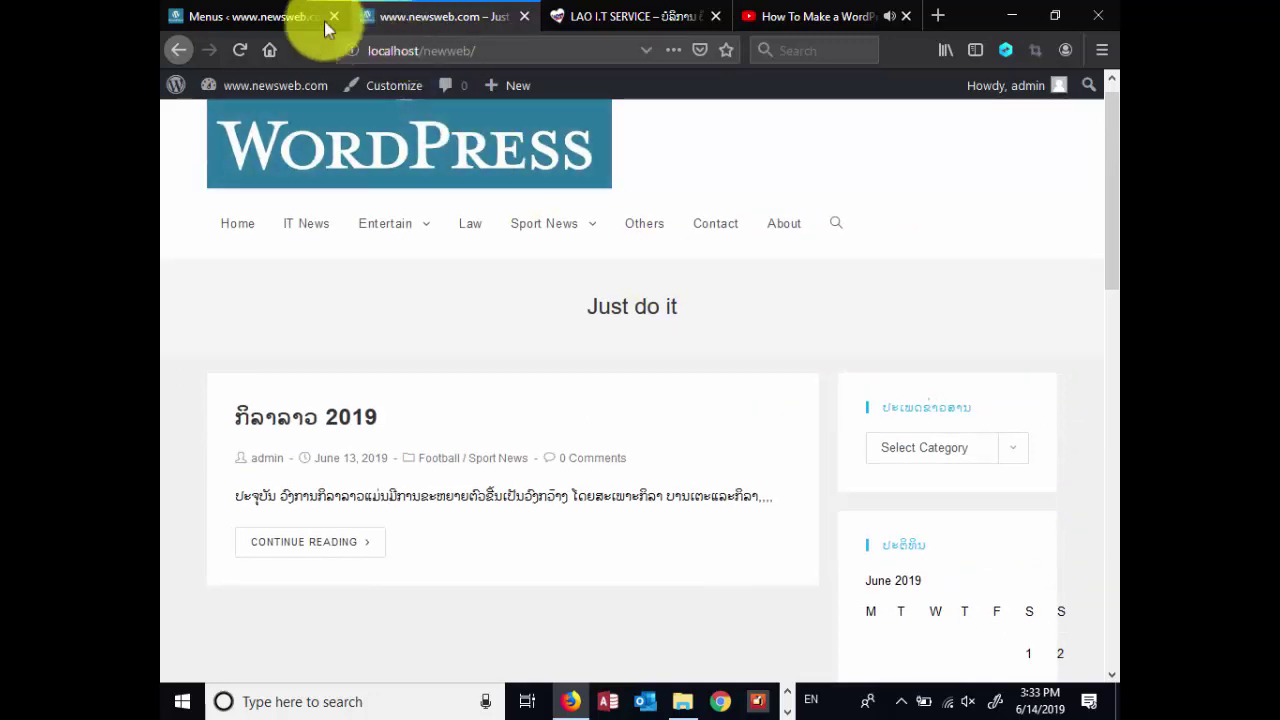
Return to the Menus settings and review the footer menu's page items and display location
{"action": "left_click", "coordinate": [300, 18]}
{"action": "scroll", "coordinate": [600, 337], "scroll_direction": "down", "scroll_amount": 1}
{"action": "scroll", "coordinate": [623, 306], "scroll_direction": "up", "scroll_amount": 4}
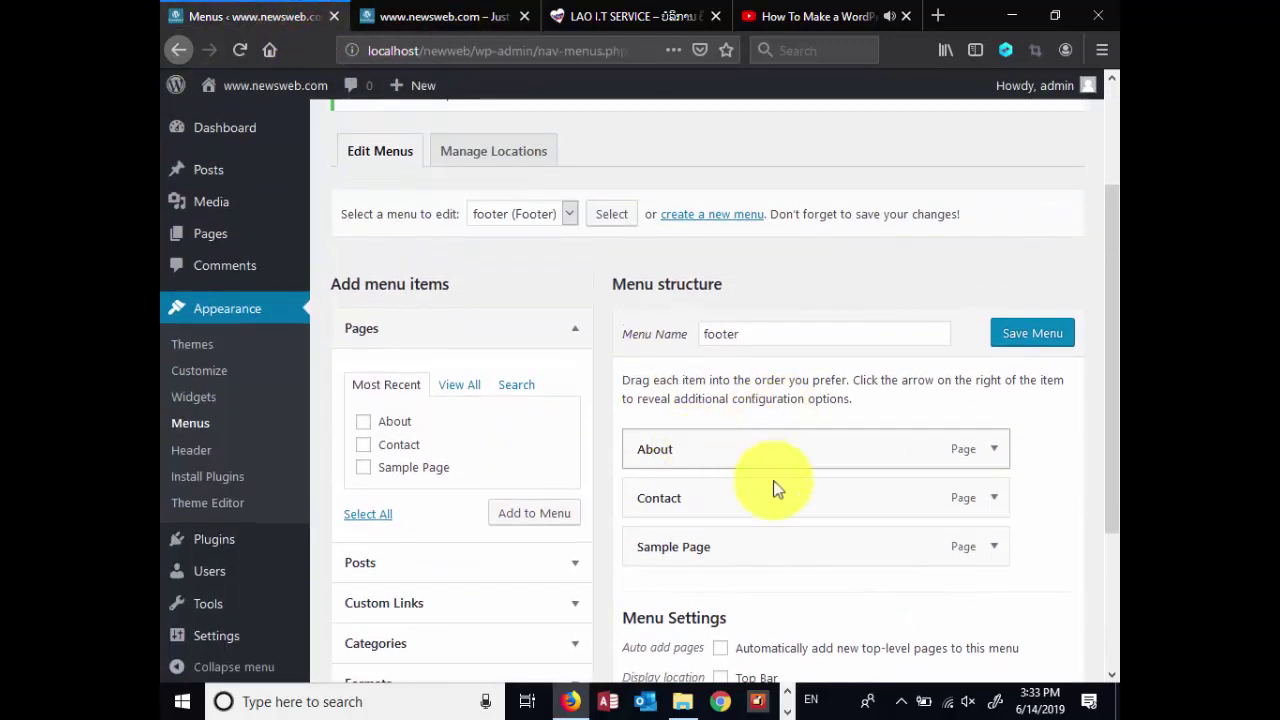
{"action": "scroll", "coordinate": [771, 486], "scroll_direction": "down", "scroll_amount": 3}
{"action": "scroll", "coordinate": [802, 495], "scroll_direction": "down", "scroll_amount": 1}
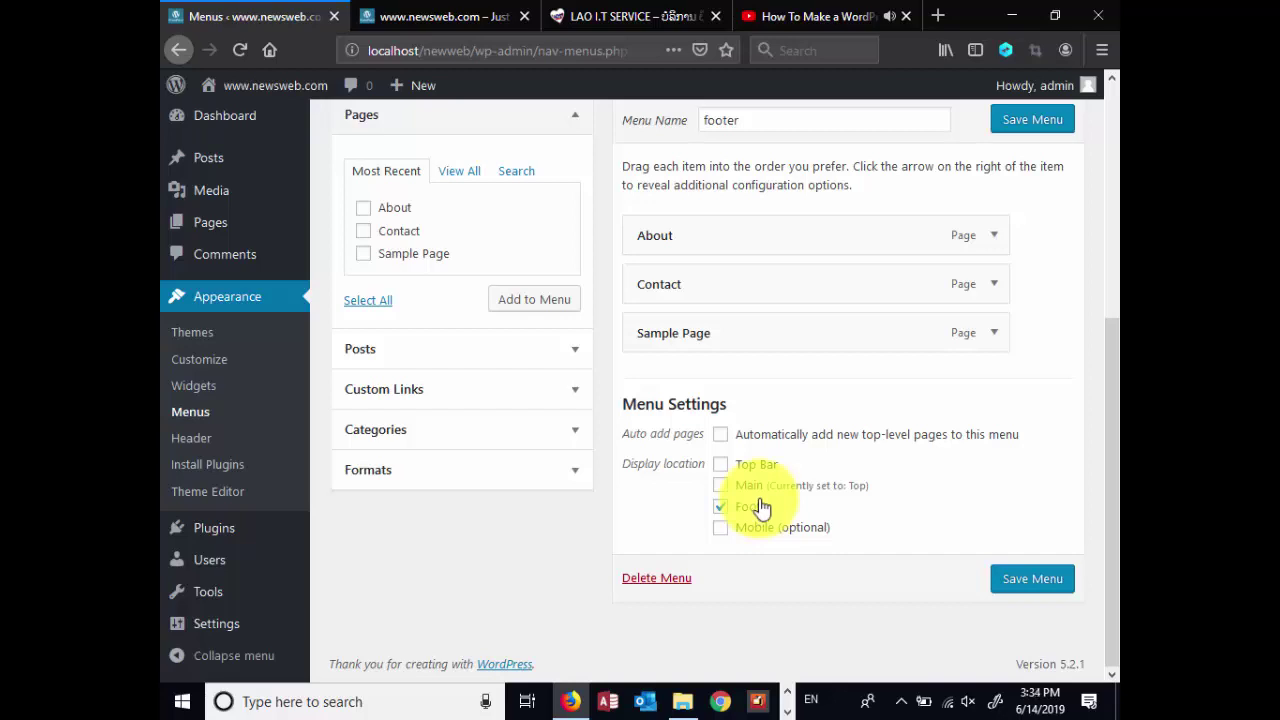
Compare the header navigation with the footer widgets and footer menu links on the site's front page
{"action": "left_click", "coordinate": [420, 15]}
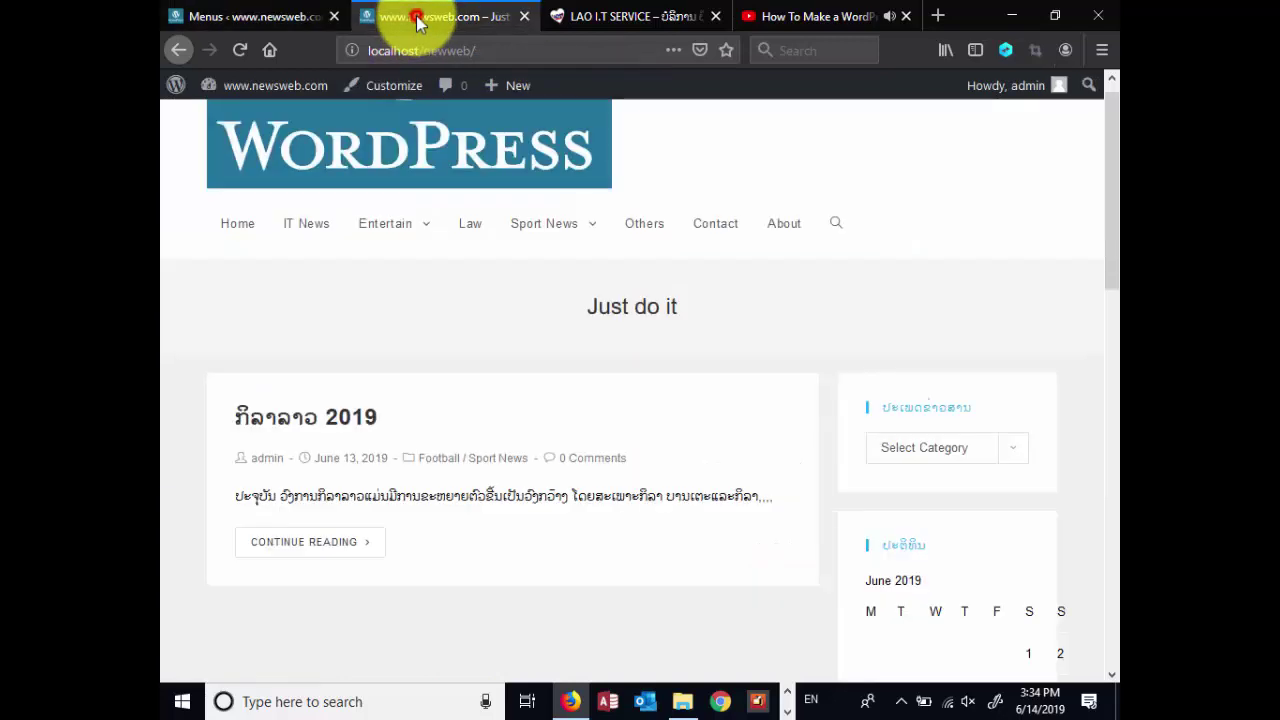
{"action": "scroll", "coordinate": [980, 374], "scroll_direction": "down", "scroll_amount": 10}
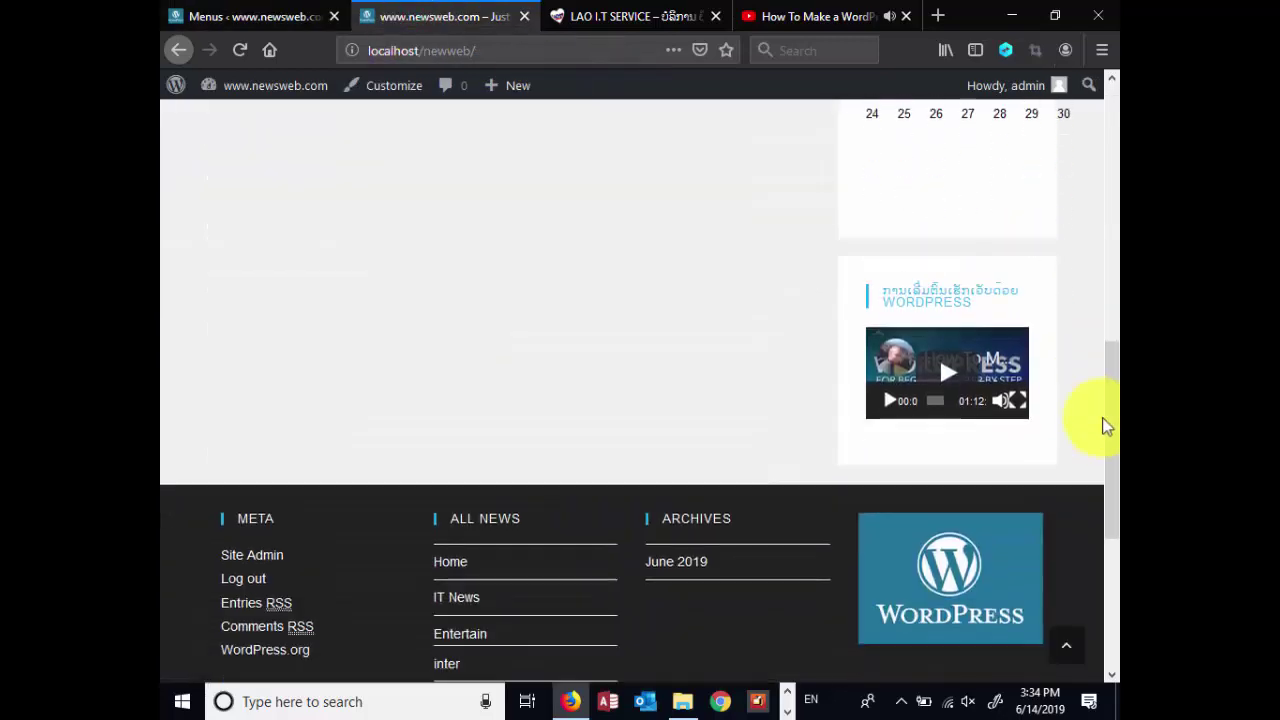
{"action": "left_click_drag", "start_coordinate": [1108, 430], "coordinate": [1105, 580]}
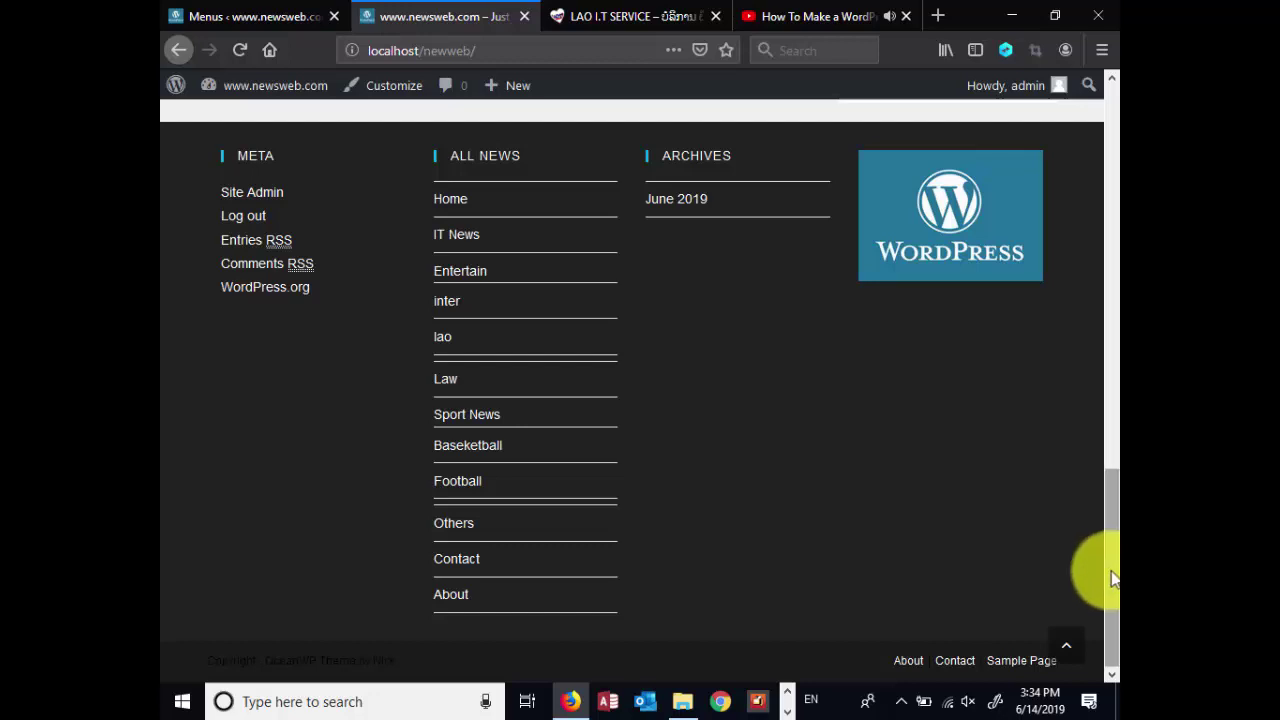
{"action": "left_click_drag", "start_coordinate": [1116, 580], "coordinate": [1114, 455]}
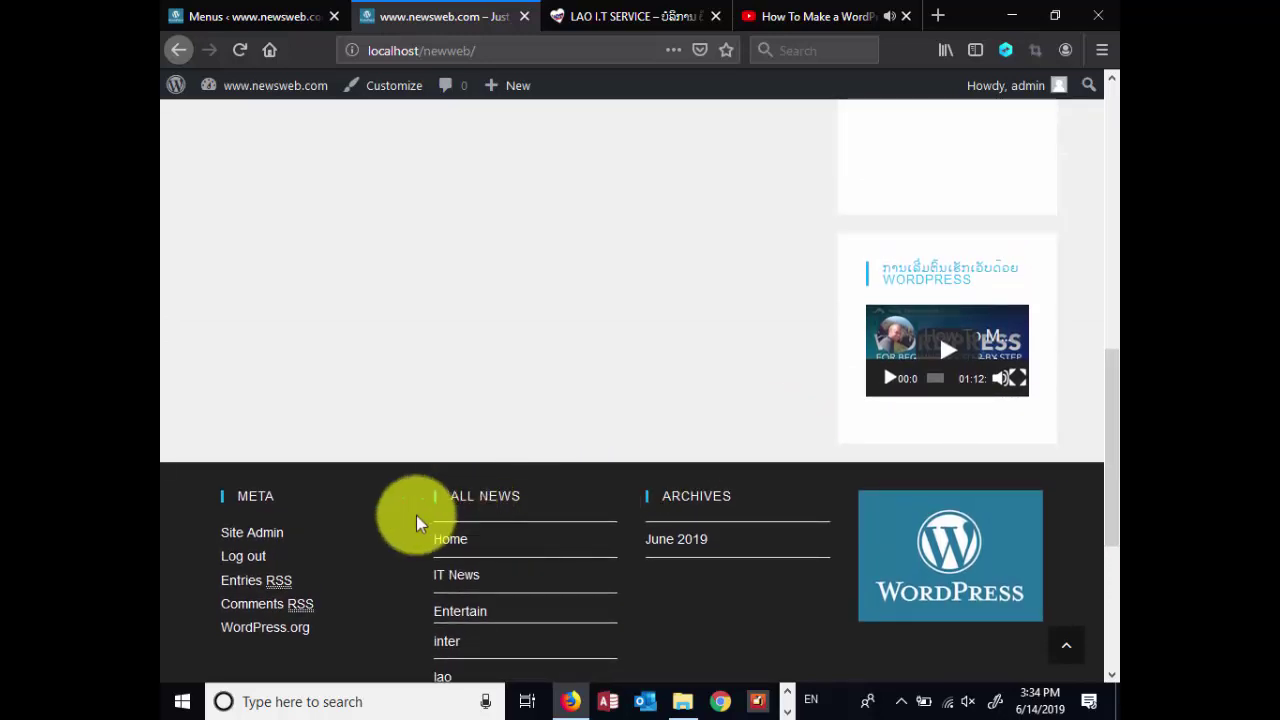
{"action": "key", "text": "Home"}
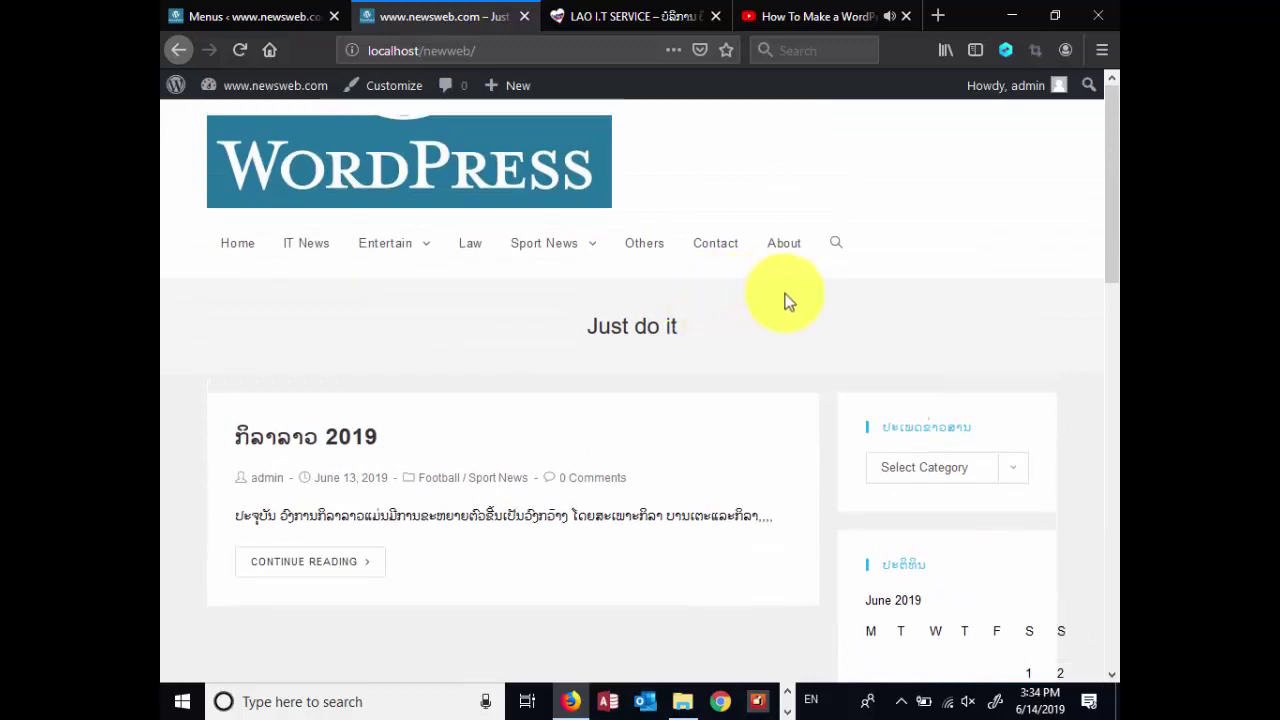
{"action": "scroll", "coordinate": [795, 300], "scroll_direction": "down", "scroll_amount": 10}
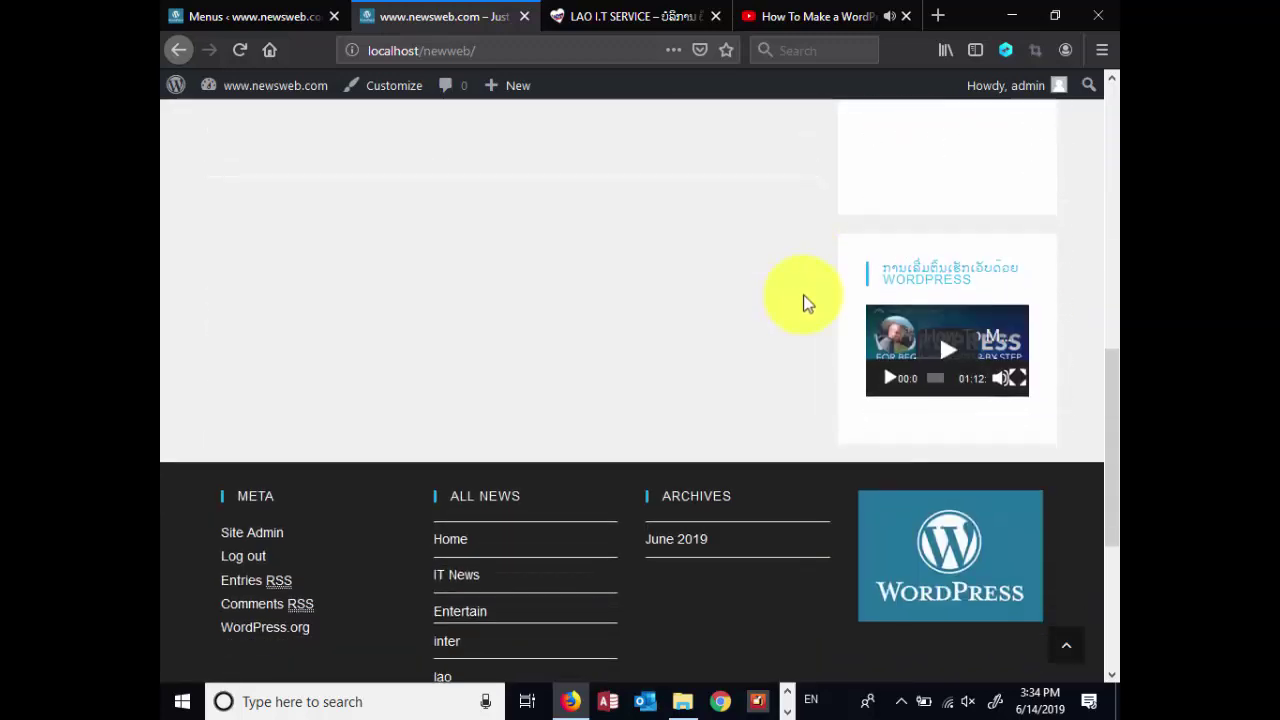
{"action": "scroll", "coordinate": [808, 303], "scroll_direction": "down", "scroll_amount": 3}
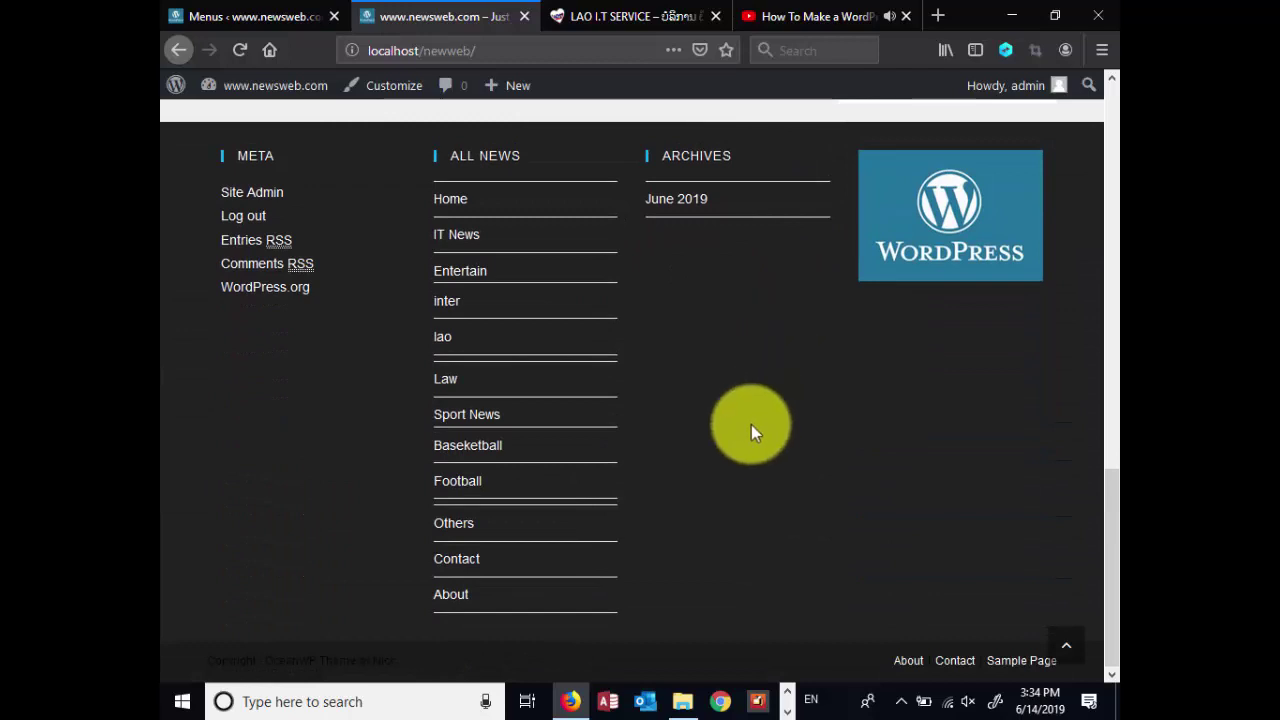
{"action": "scroll", "coordinate": [751, 424], "scroll_direction": "up", "scroll_amount": 2}
{"action": "scroll", "coordinate": [752, 408], "scroll_direction": "down", "scroll_amount": 2}
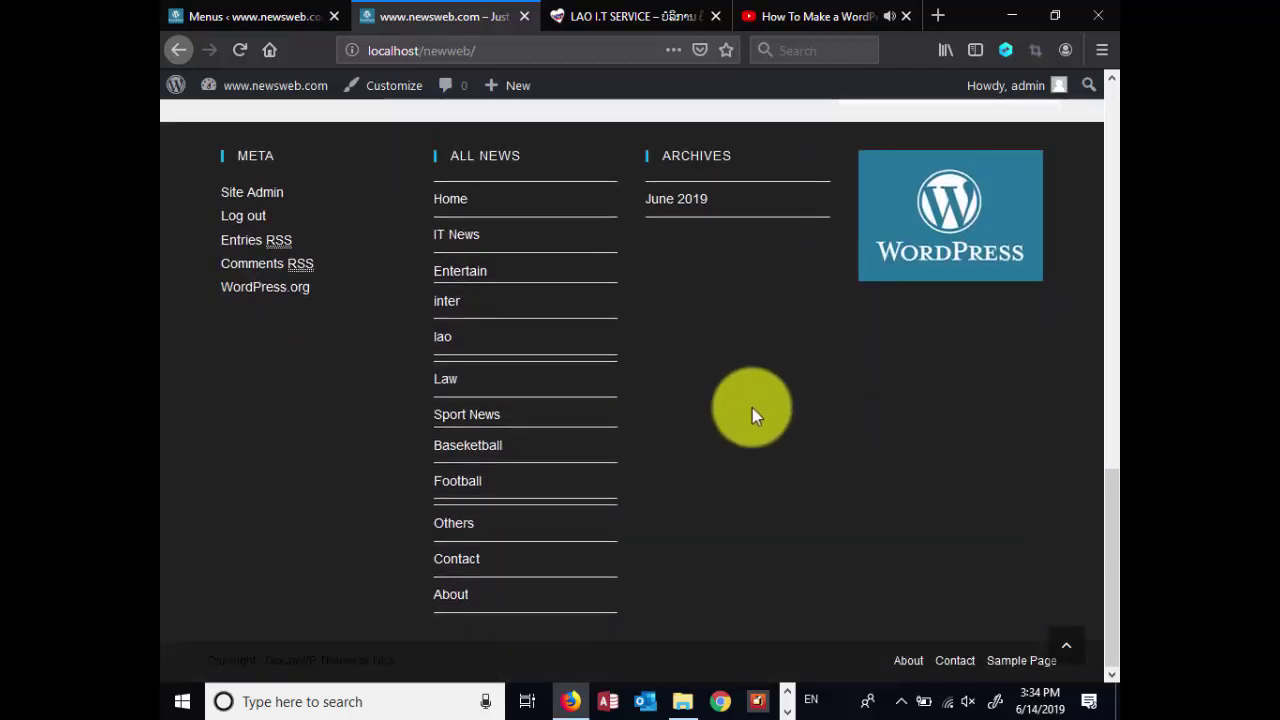
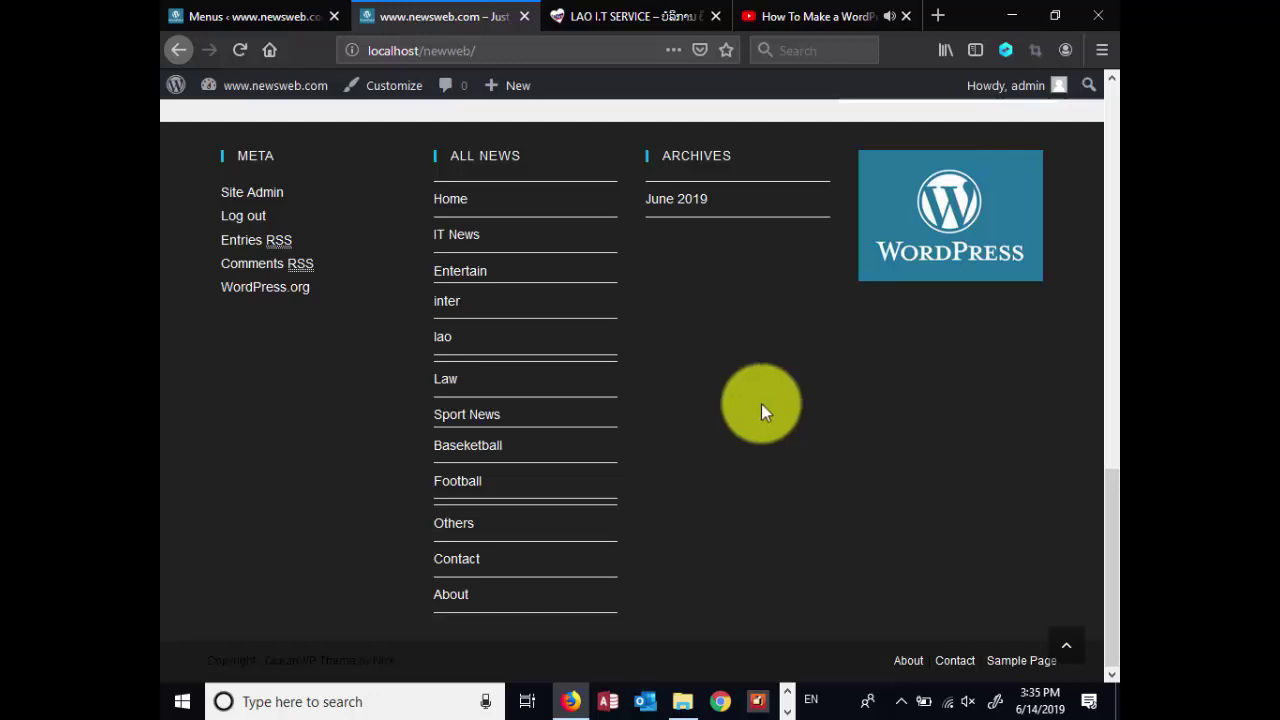
{"action": "scroll", "coordinate": [700, 320], "scroll_direction": "up", "scroll_amount": 1}
{"action": "scroll", "coordinate": [708, 326], "scroll_direction": "up", "scroll_amount": 15}
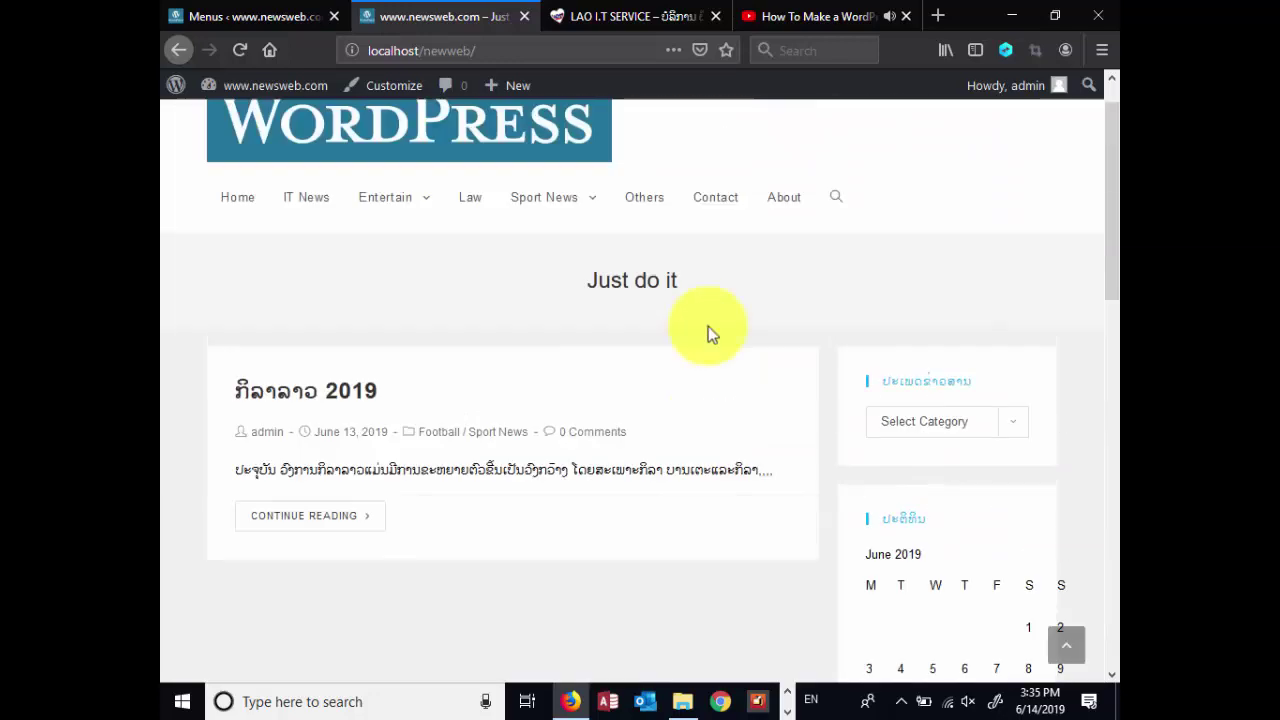
{"action": "scroll", "coordinate": [803, 337], "scroll_direction": "down", "scroll_amount": 15}
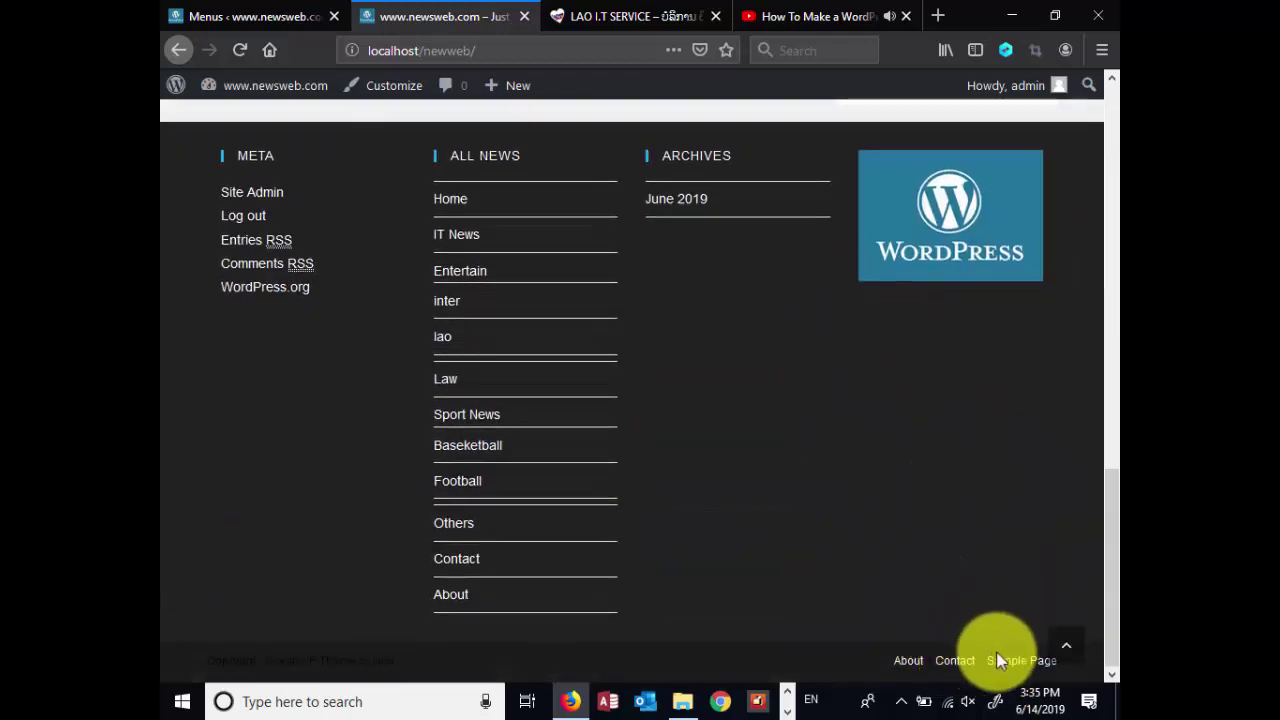
{"action": "left_click", "coordinate": [1065, 648]}
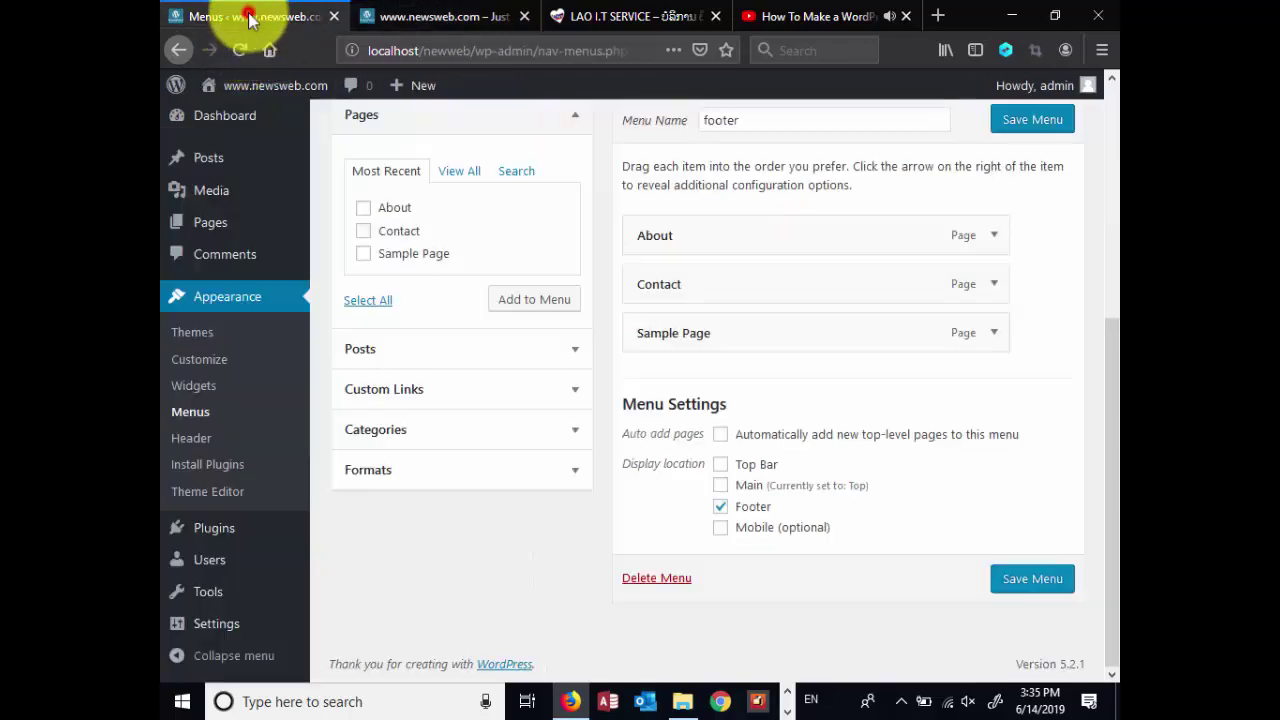
Back in the Menus settings, load the Top (Main) menu for editing
{"action": "left_click", "coordinate": [250, 16]}
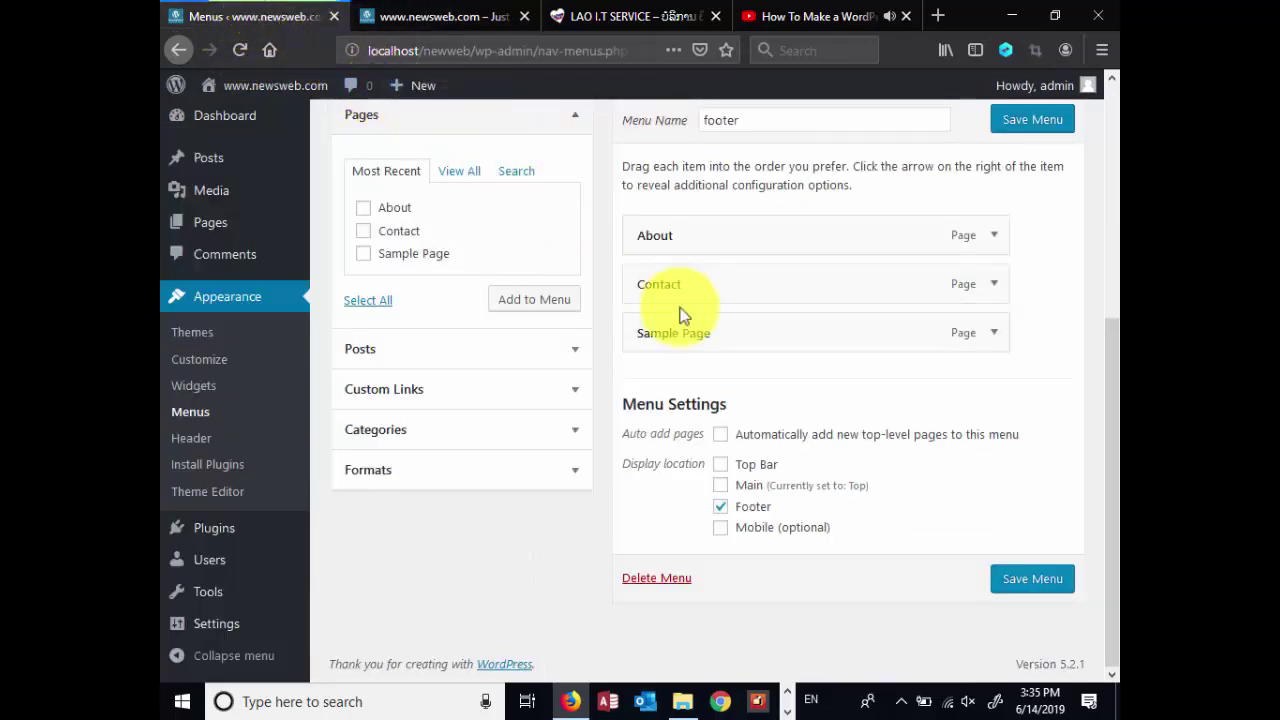
{"action": "scroll", "coordinate": [657, 414], "scroll_direction": "up", "scroll_amount": 3}
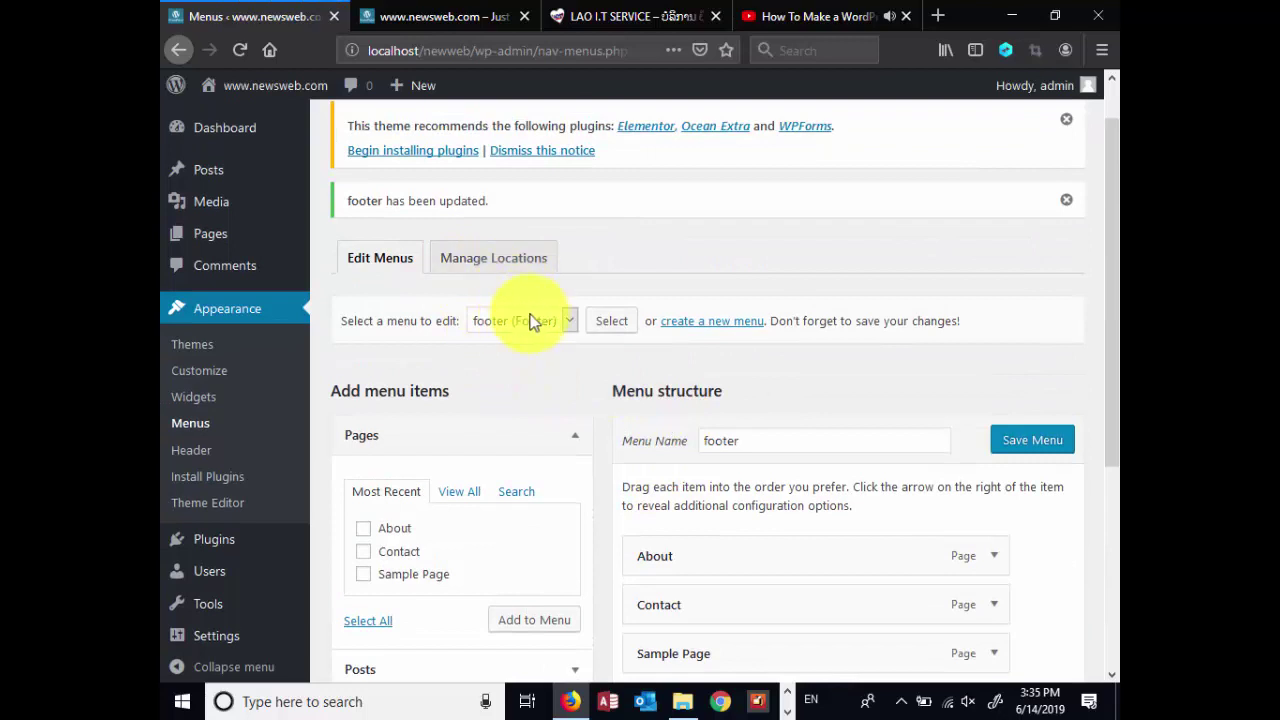
{"action": "left_click", "coordinate": [560, 322]}
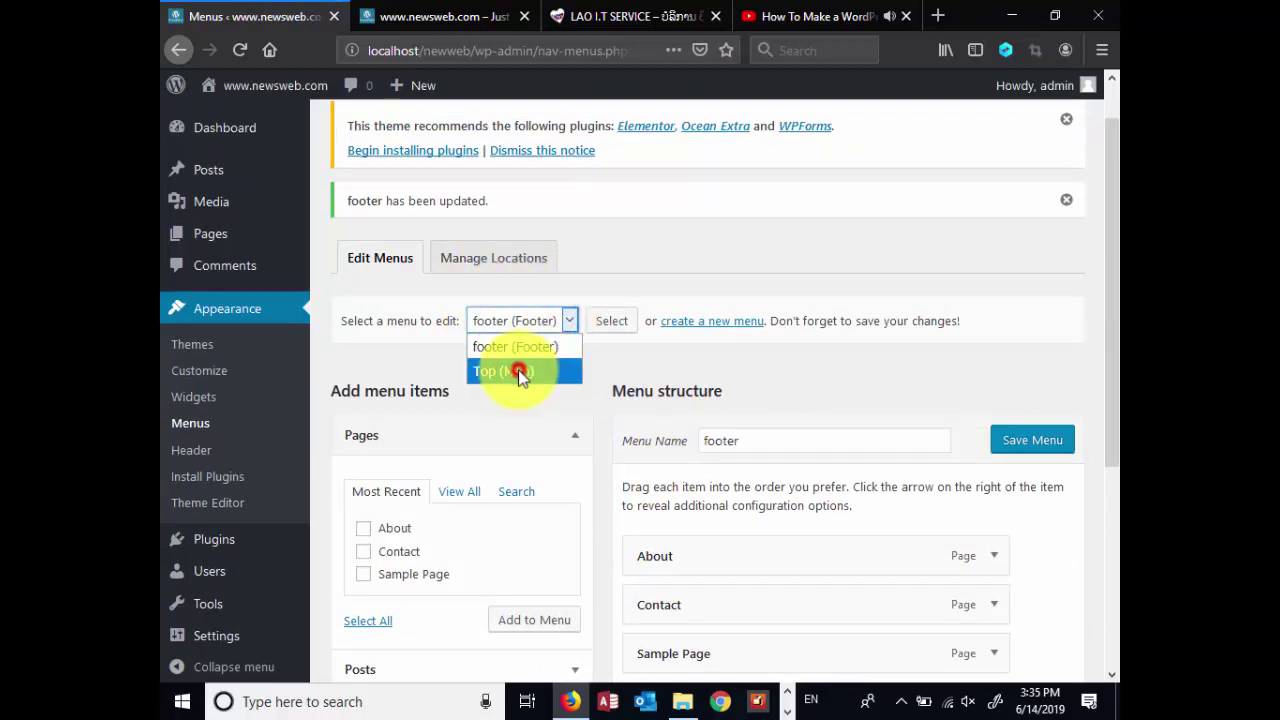
{"action": "left_click", "coordinate": [520, 373]}
{"action": "left_click", "coordinate": [605, 328]}
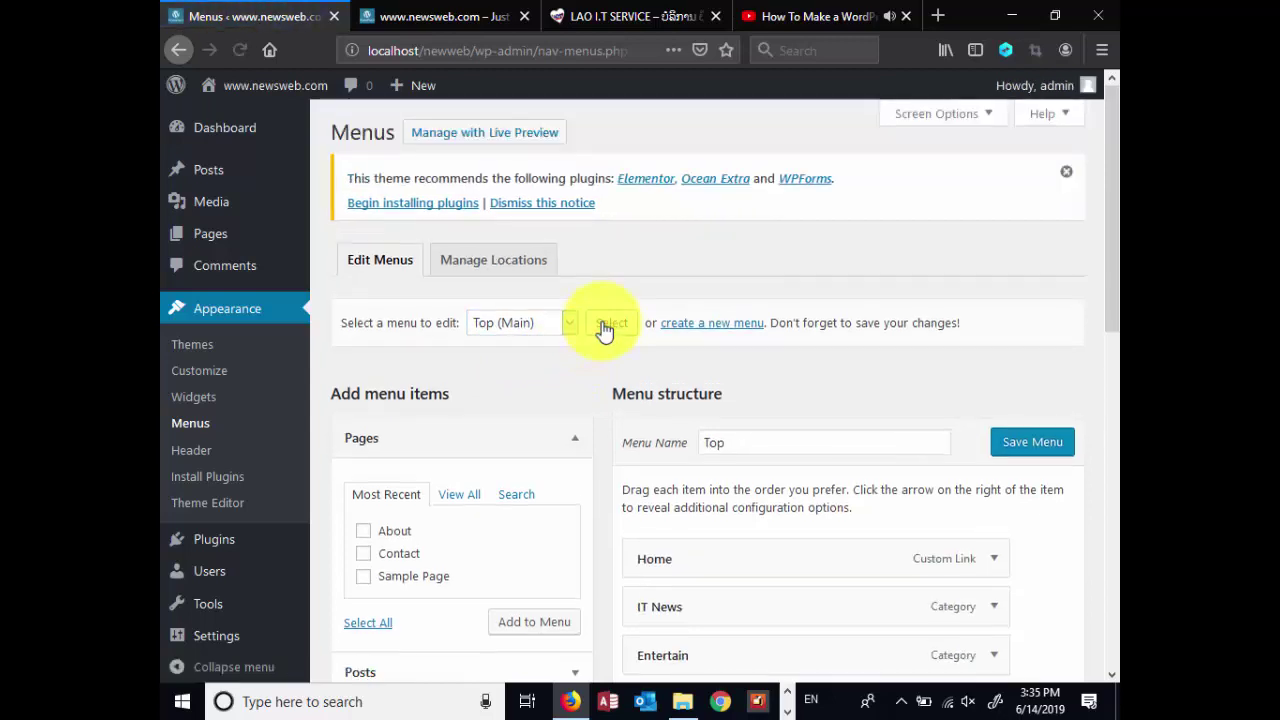
Remove the About page item from the Top menu's structure
{"action": "scroll", "coordinate": [781, 502], "scroll_direction": "down", "scroll_amount": 10}
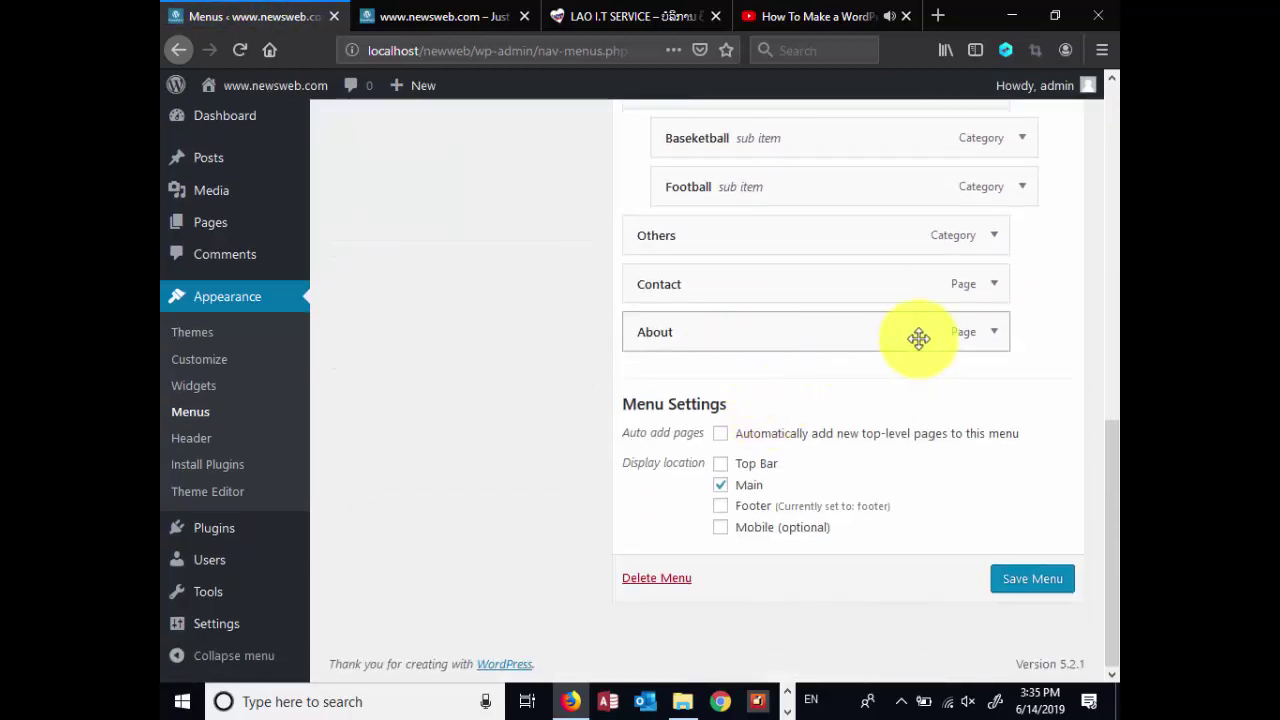
{"action": "left_click", "coordinate": [992, 334]}
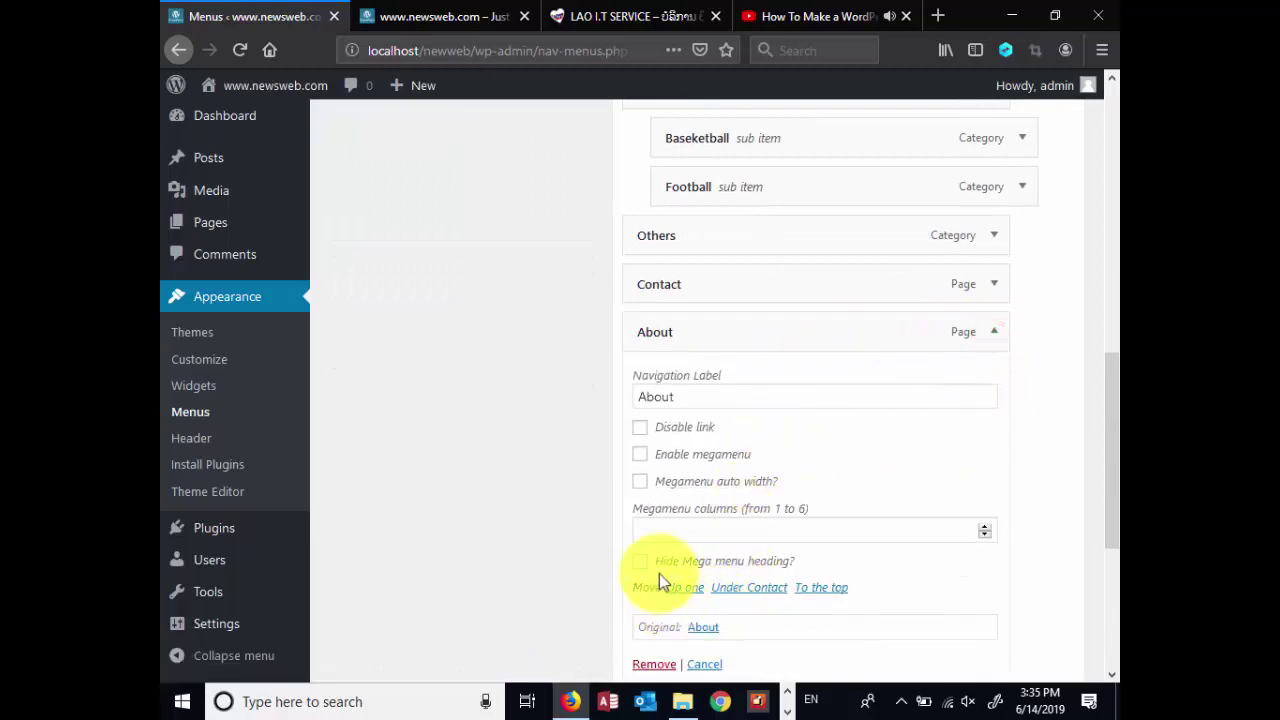
{"action": "scroll", "coordinate": [690, 510], "scroll_direction": "down", "scroll_amount": 3}
{"action": "left_click", "coordinate": [654, 451]}
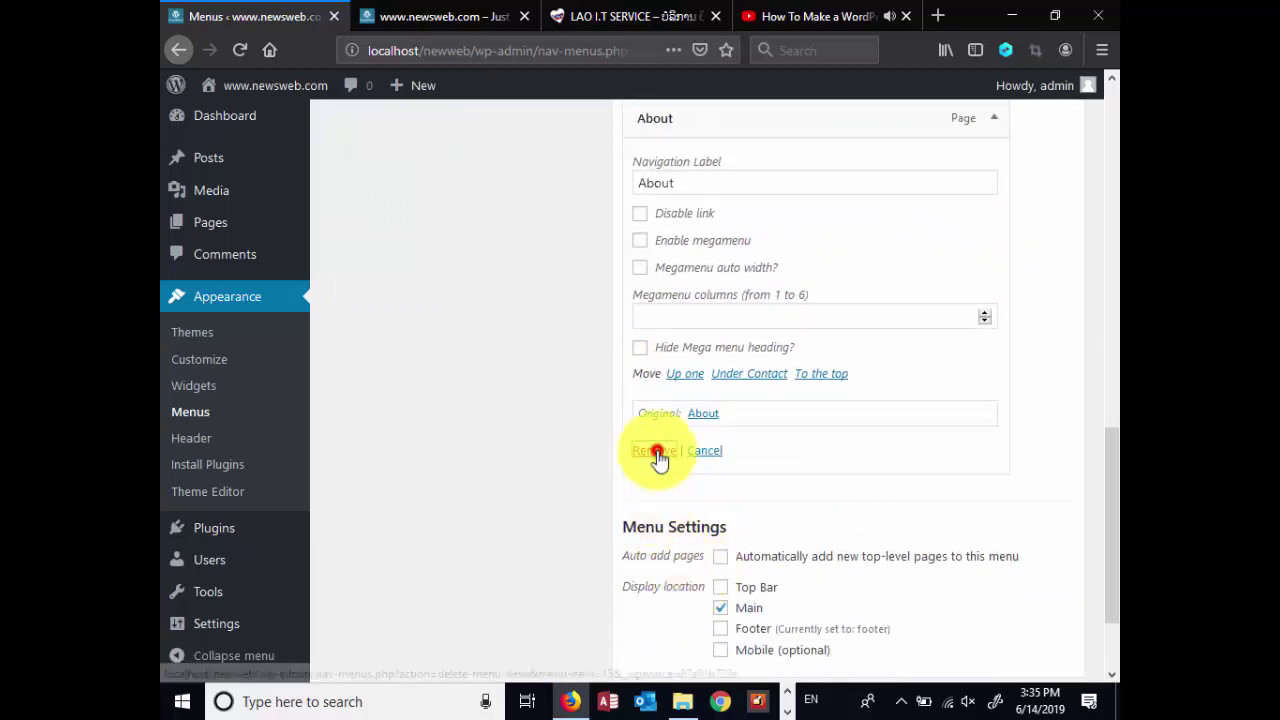
Open the Contact page item's settings in the Top menu's structure
{"action": "left_click", "coordinate": [987, 340]}
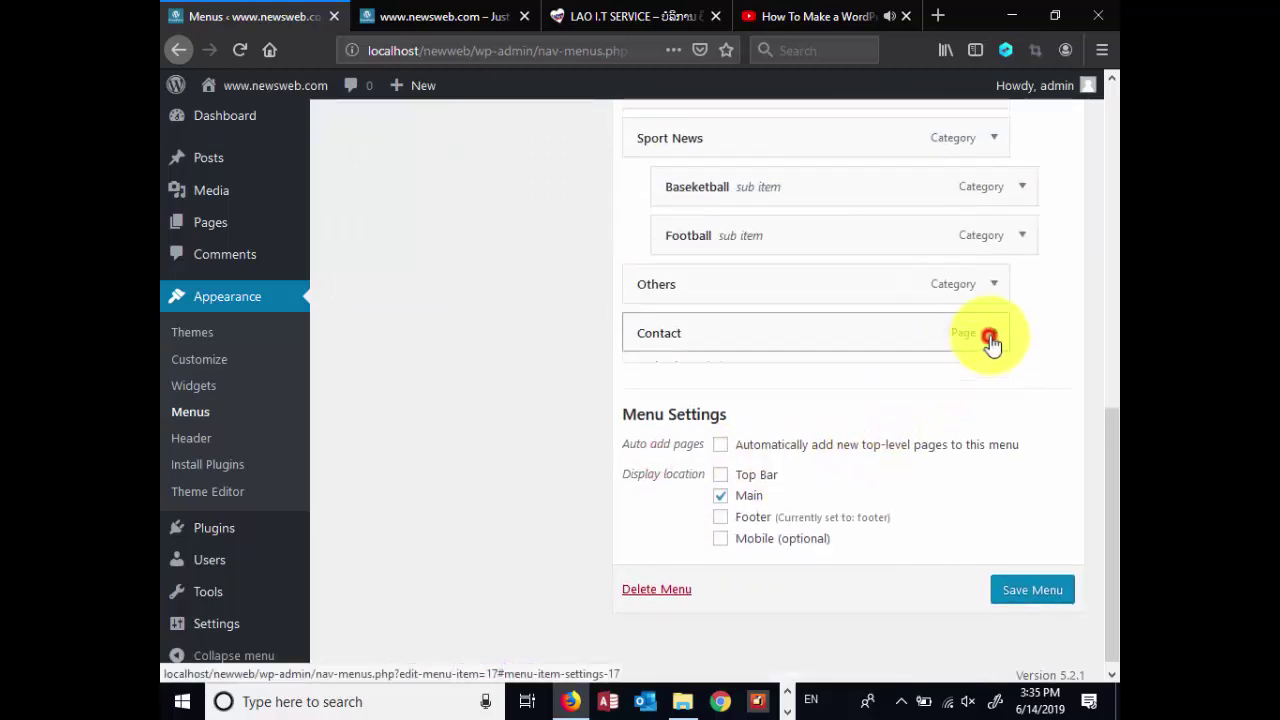
{"action": "scroll", "coordinate": [700, 580], "scroll_direction": "down", "scroll_amount": 1}
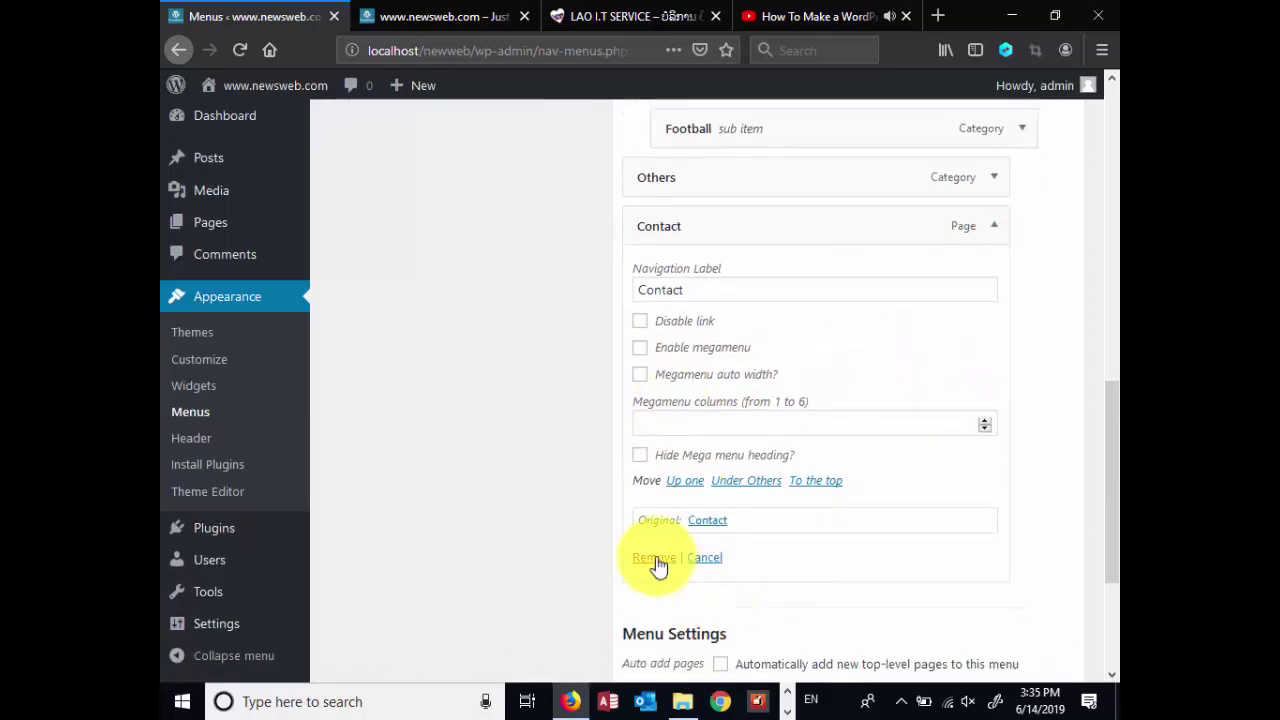
Remove the Contact page from the Top menu's structure and save the menu
{"action": "left_click", "coordinate": [654, 557]}
{"action": "scroll", "coordinate": [905, 418], "scroll_direction": "up", "scroll_amount": 2}
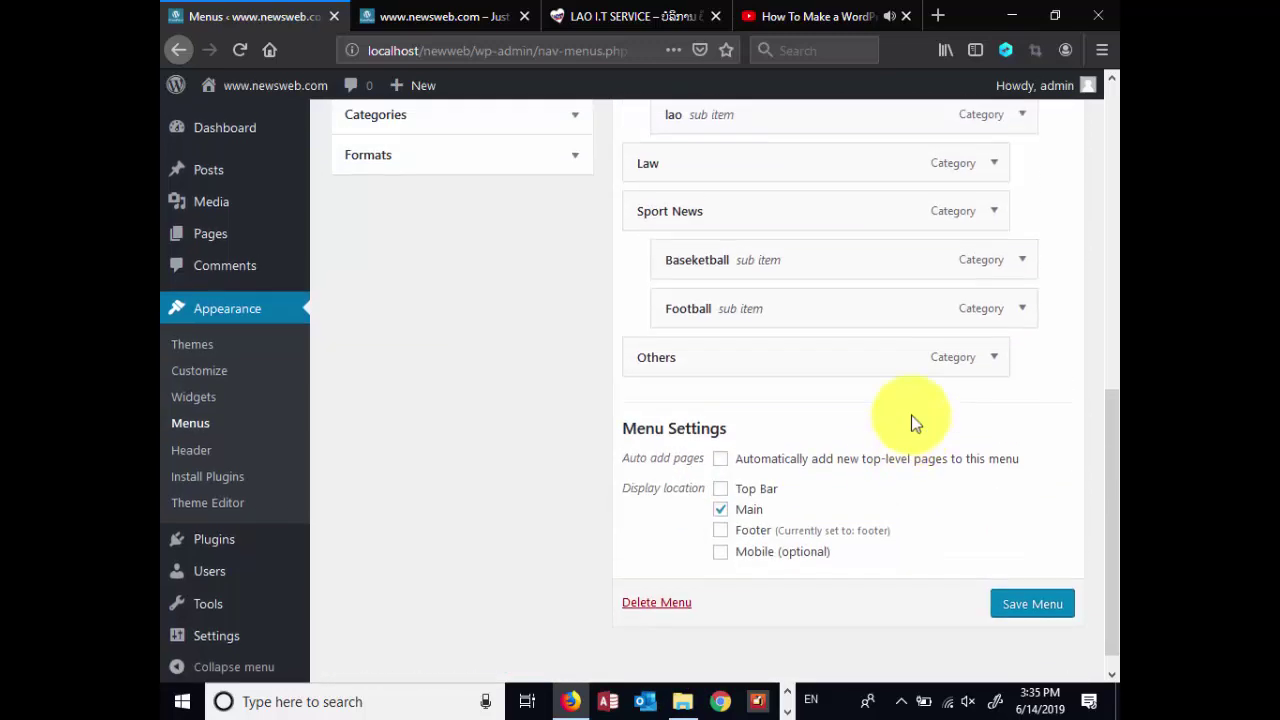
{"action": "left_click", "coordinate": [992, 446]}
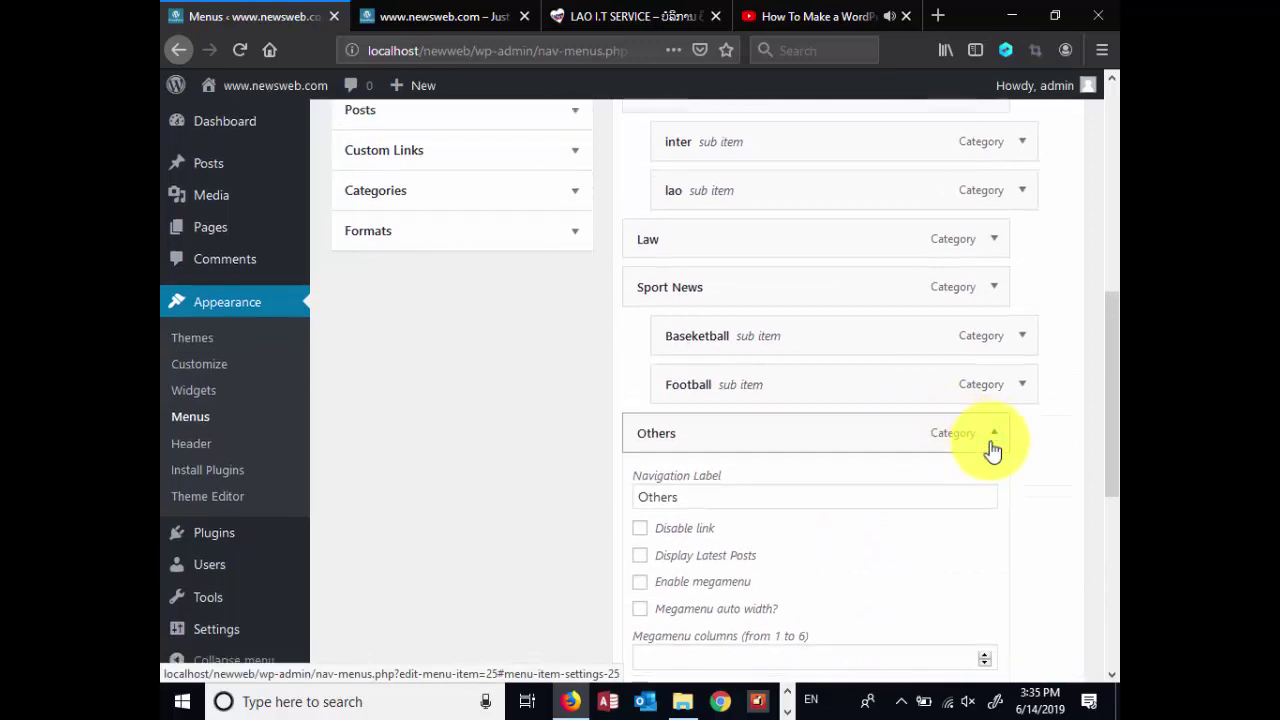
{"action": "scroll", "coordinate": [986, 445], "scroll_direction": "down", "scroll_amount": 2}
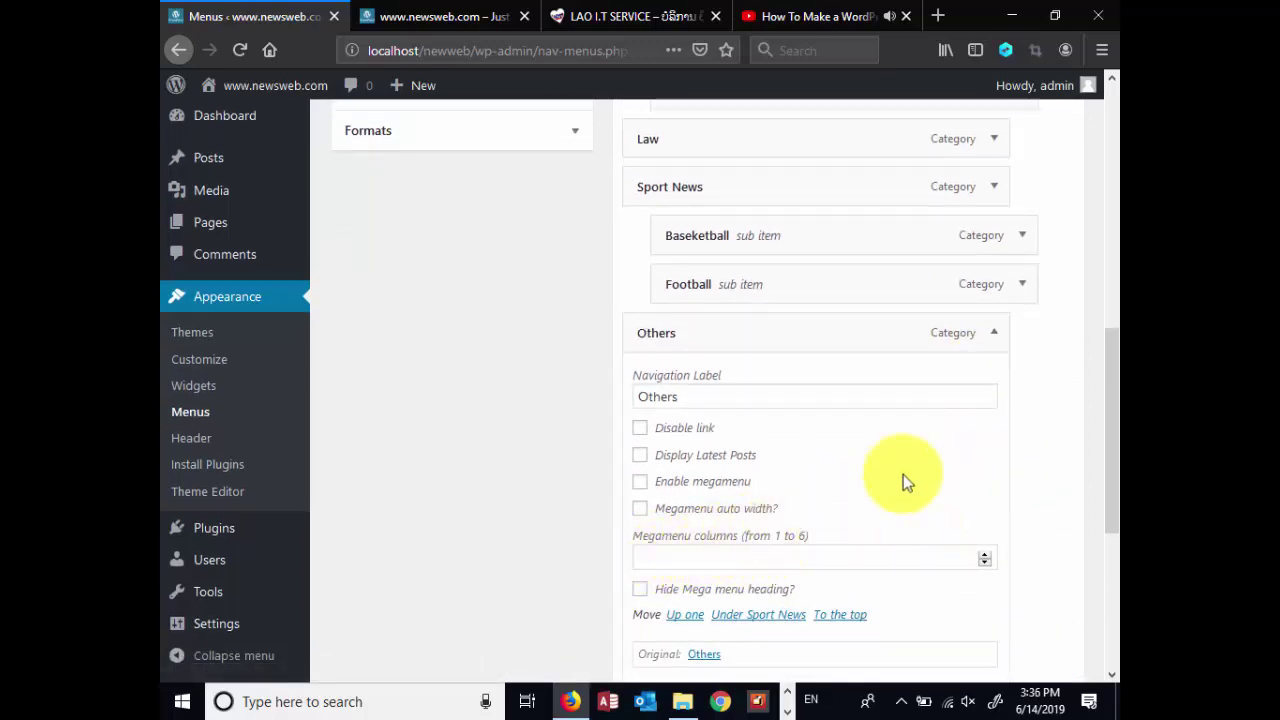
{"action": "left_click", "coordinate": [994, 333]}
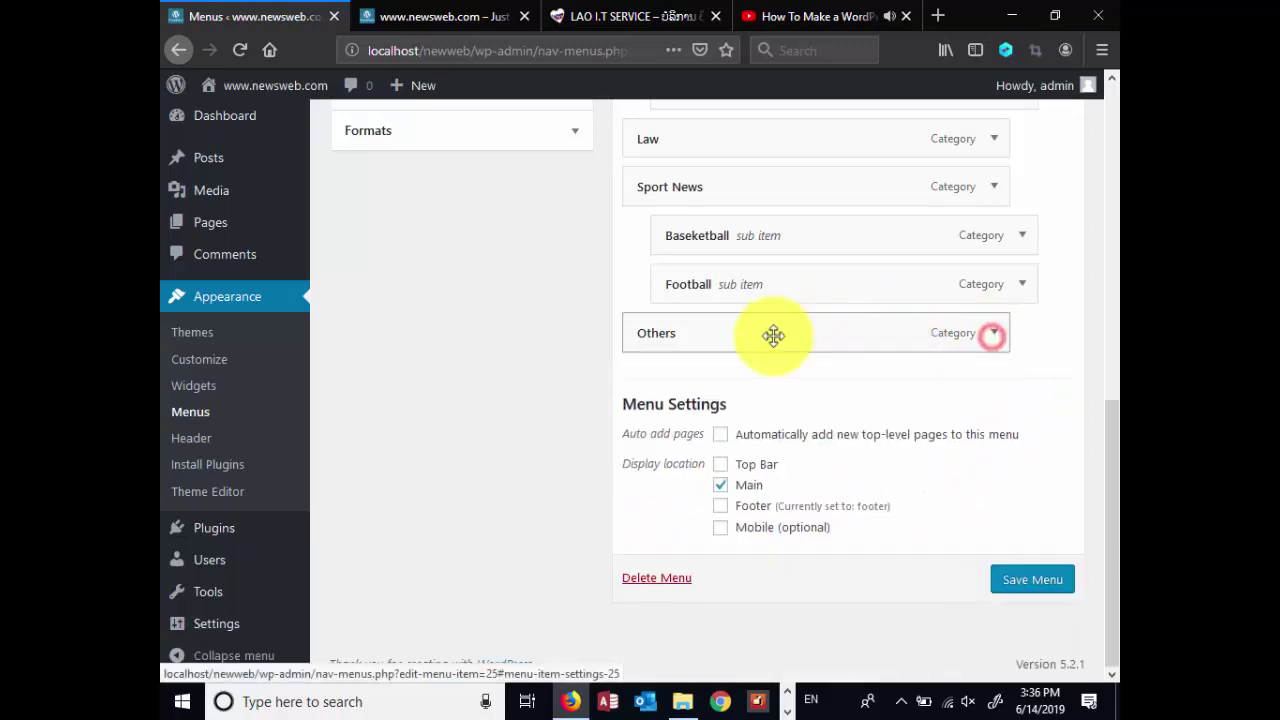
{"action": "left_click", "coordinate": [1019, 580]}
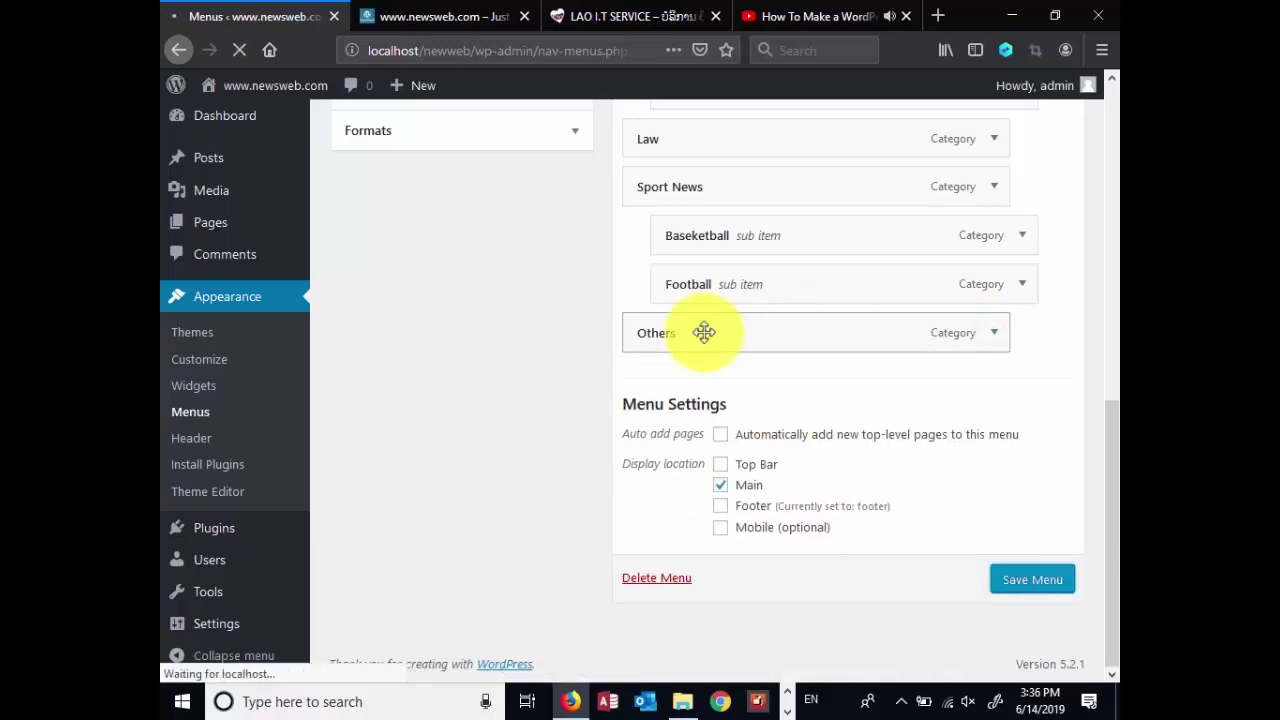
Reload the site's front page and check its header navigation and footer links against the saved menu
{"action": "left_click", "coordinate": [420, 20]}
{"action": "left_click", "coordinate": [241, 50]}
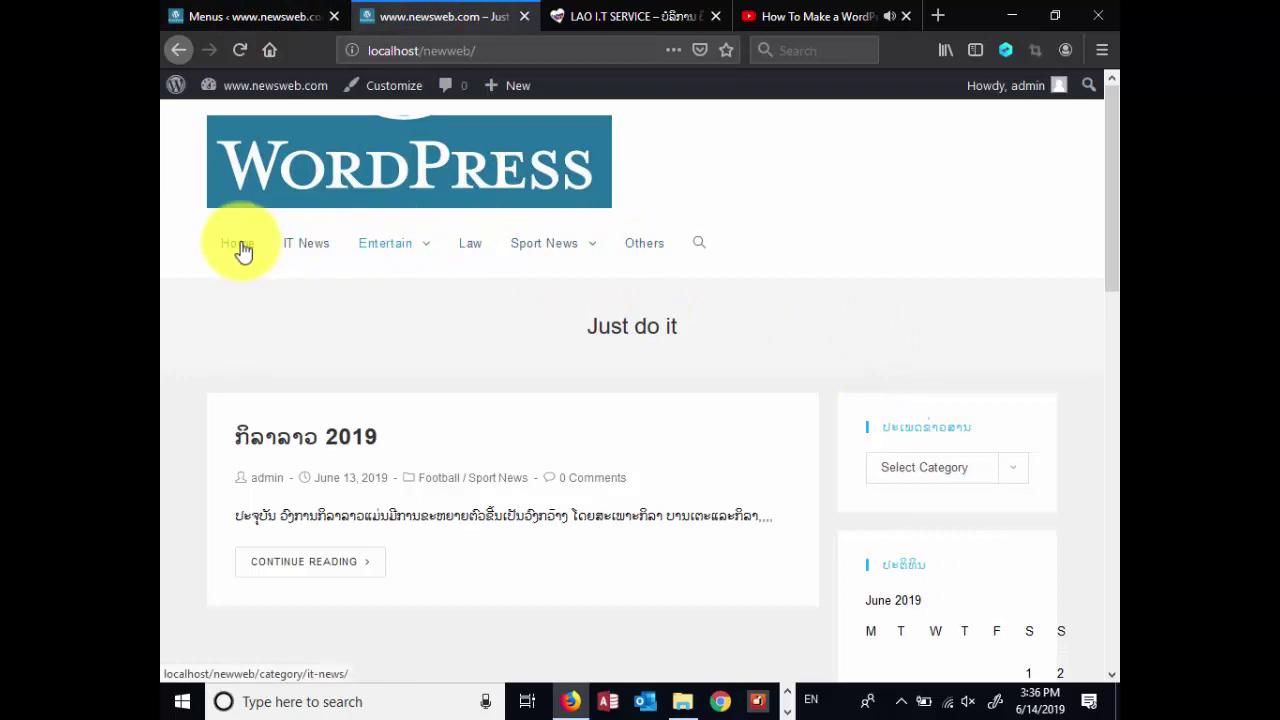
{"action": "scroll", "coordinate": [771, 405], "scroll_direction": "down", "scroll_amount": 5}
{"action": "scroll", "coordinate": [790, 406], "scroll_direction": "down", "scroll_amount": 5}
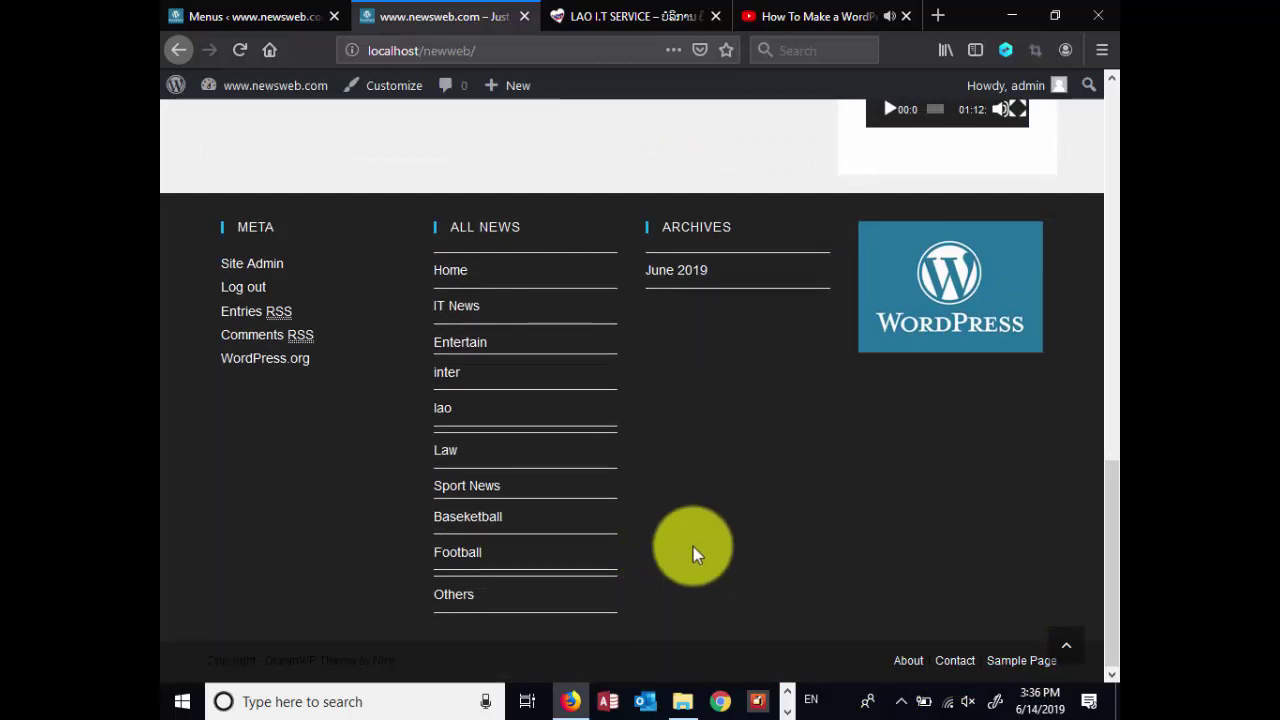
{"action": "scroll", "coordinate": [693, 546], "scroll_direction": "up", "scroll_amount": 10}
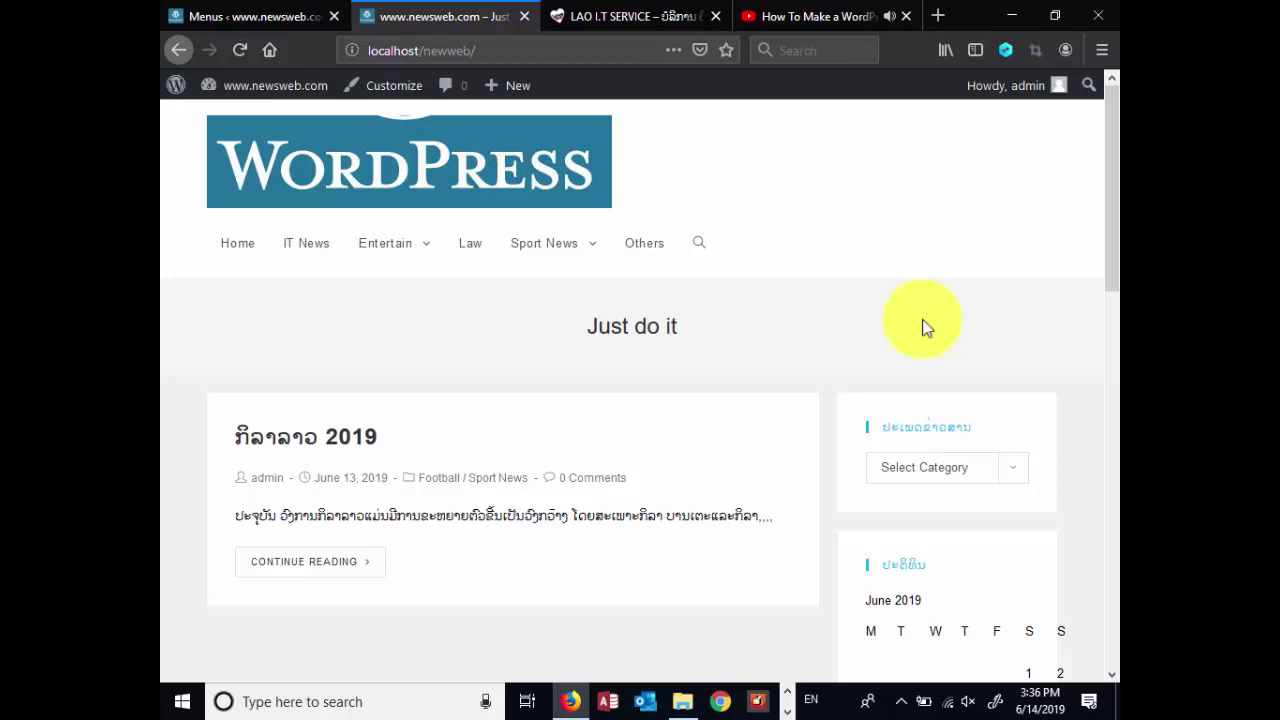
Compare the front page's header menu layout at enlarged and reduced page zoom, and reset the zoom to 100%
{"action": "left_click", "coordinate": [251, 16]}
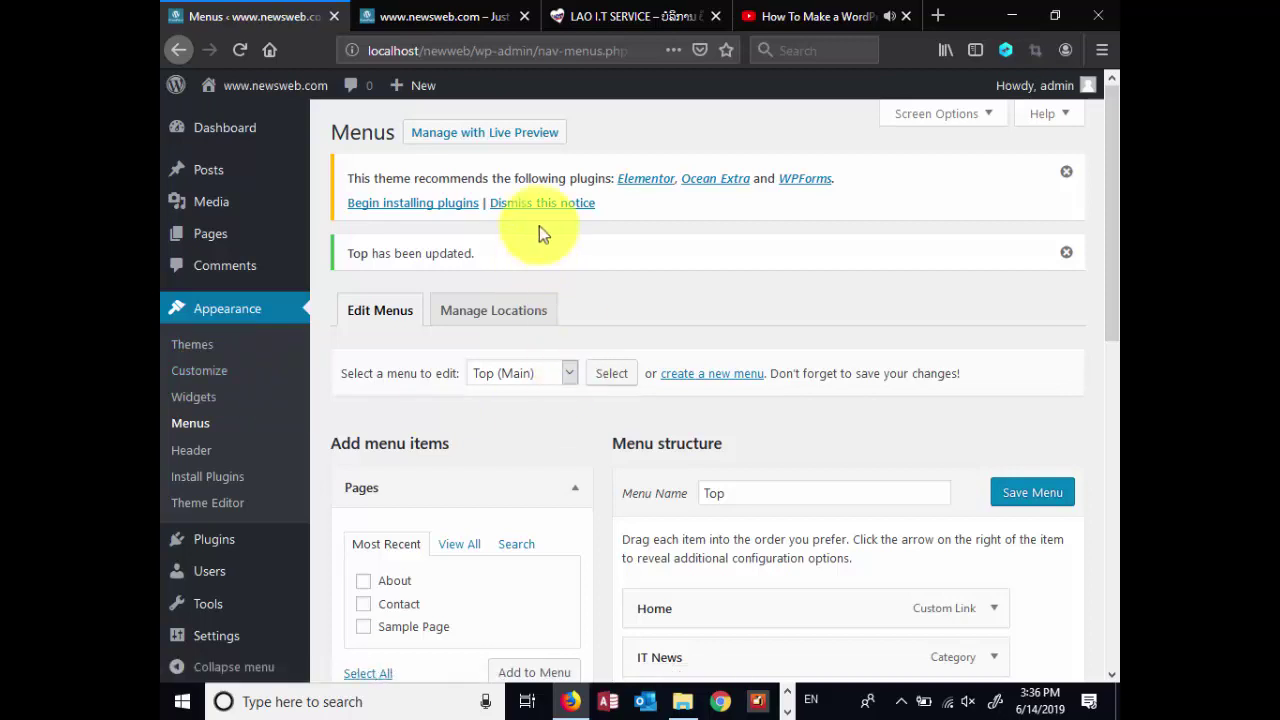
{"action": "left_click", "coordinate": [450, 16]}
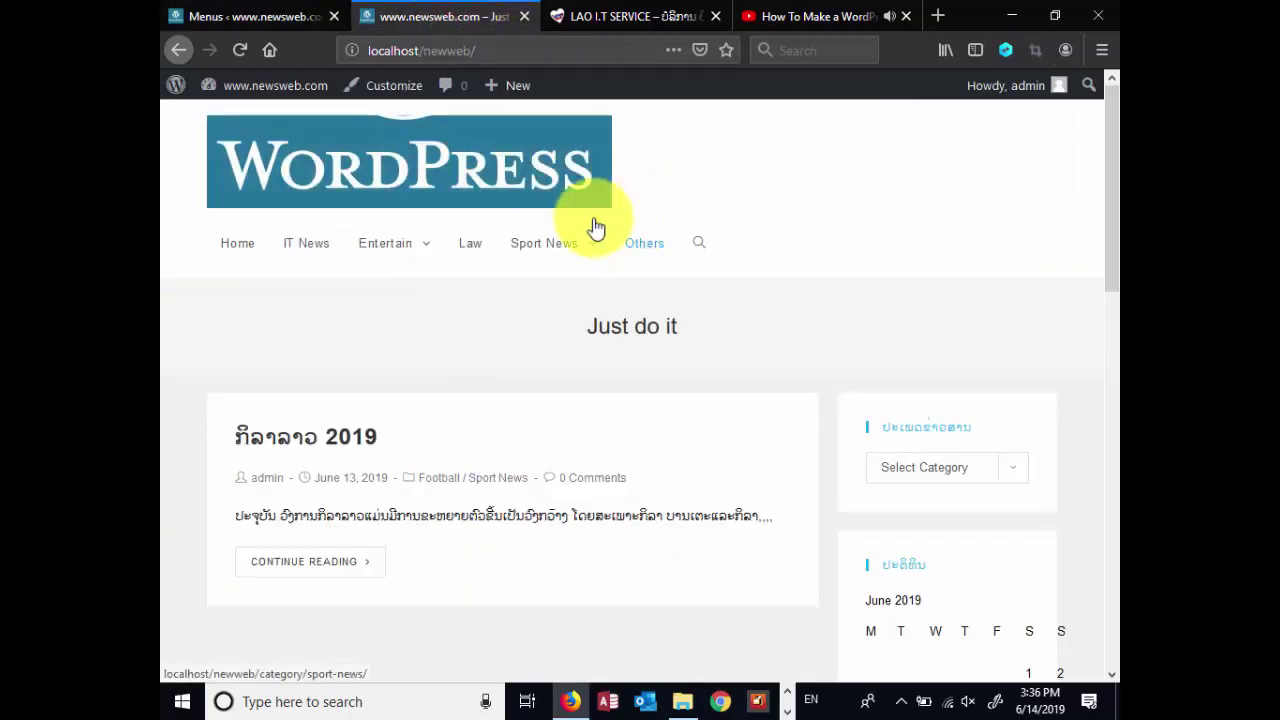
{"action": "mouse_move", "coordinate": [567, 272]}
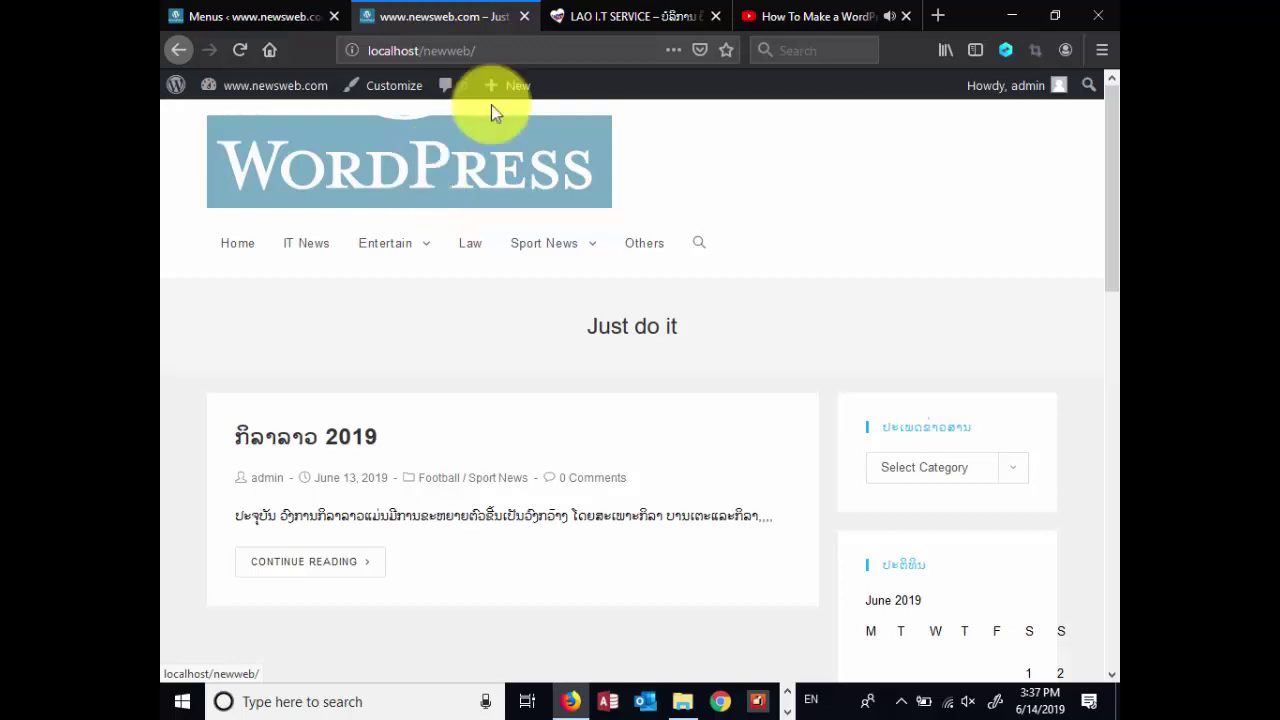
{"action": "scroll", "coordinate": [651, 243], "scroll_direction": "up", "scroll_amount": 2}
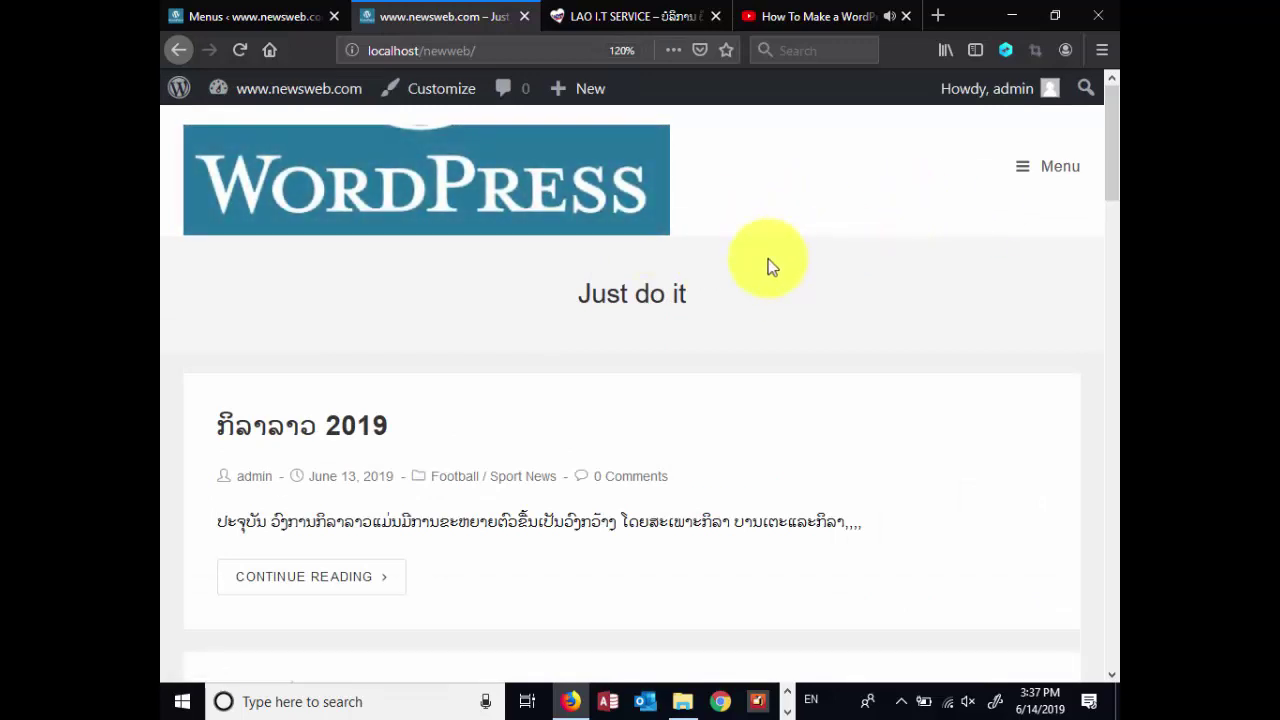
{"action": "scroll", "coordinate": [766, 263], "scroll_direction": "down", "scroll_amount": 2}
{"action": "scroll", "coordinate": [645, 245], "scroll_direction": "down", "scroll_amount": 3}
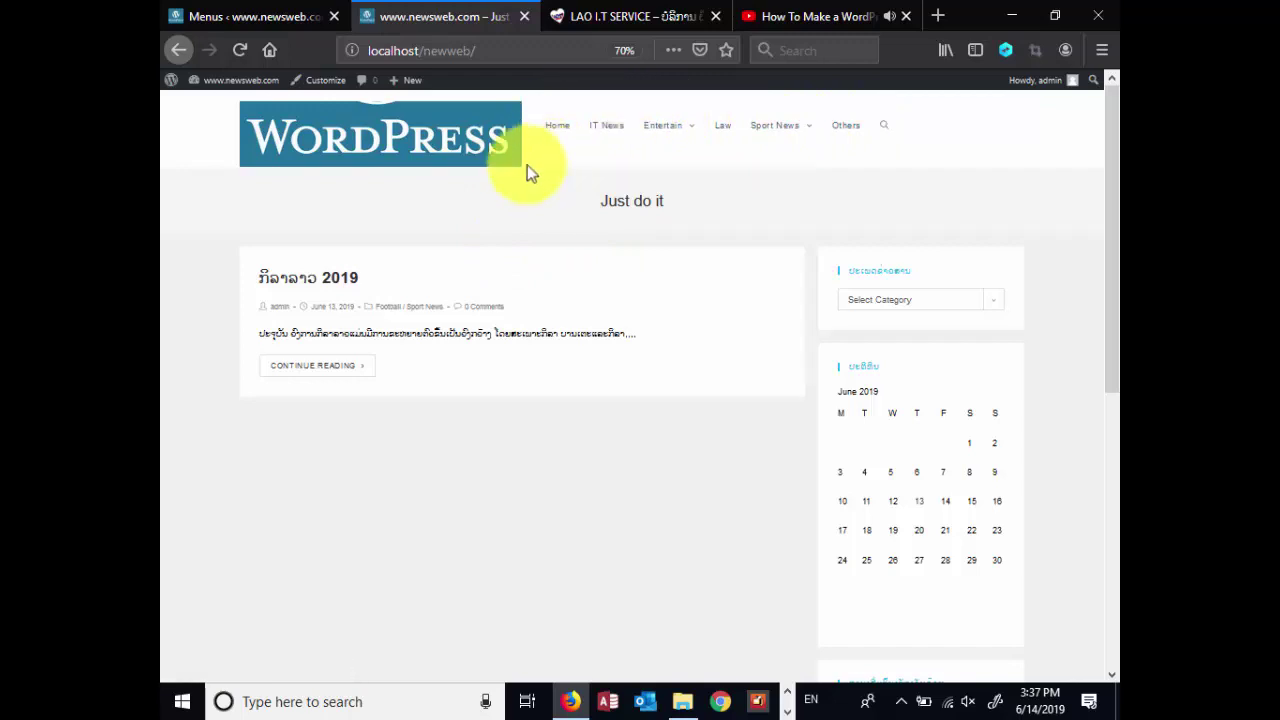
{"action": "key", "text": "ctrl+plus"}
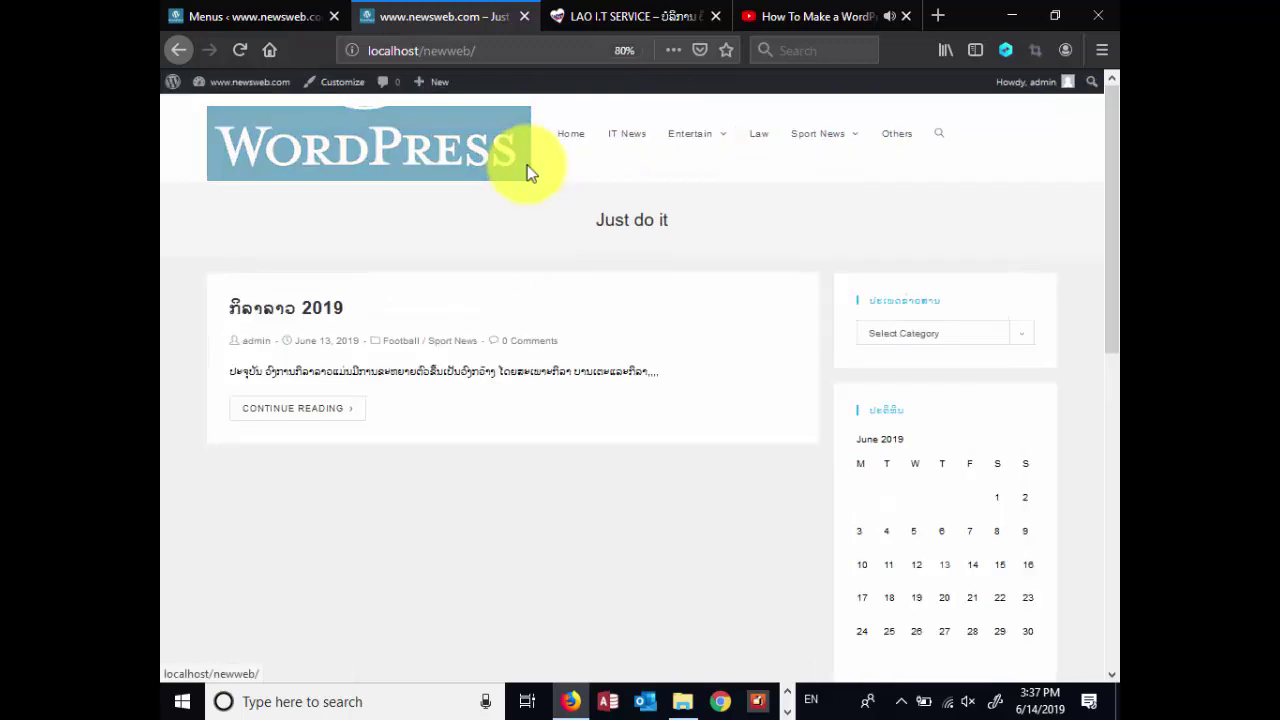
{"action": "left_click", "coordinate": [623, 51]}
Review the front page from the header menu down to the footer widgets and footer page links
{"action": "scroll", "coordinate": [805, 311], "scroll_direction": "down", "scroll_amount": 2}
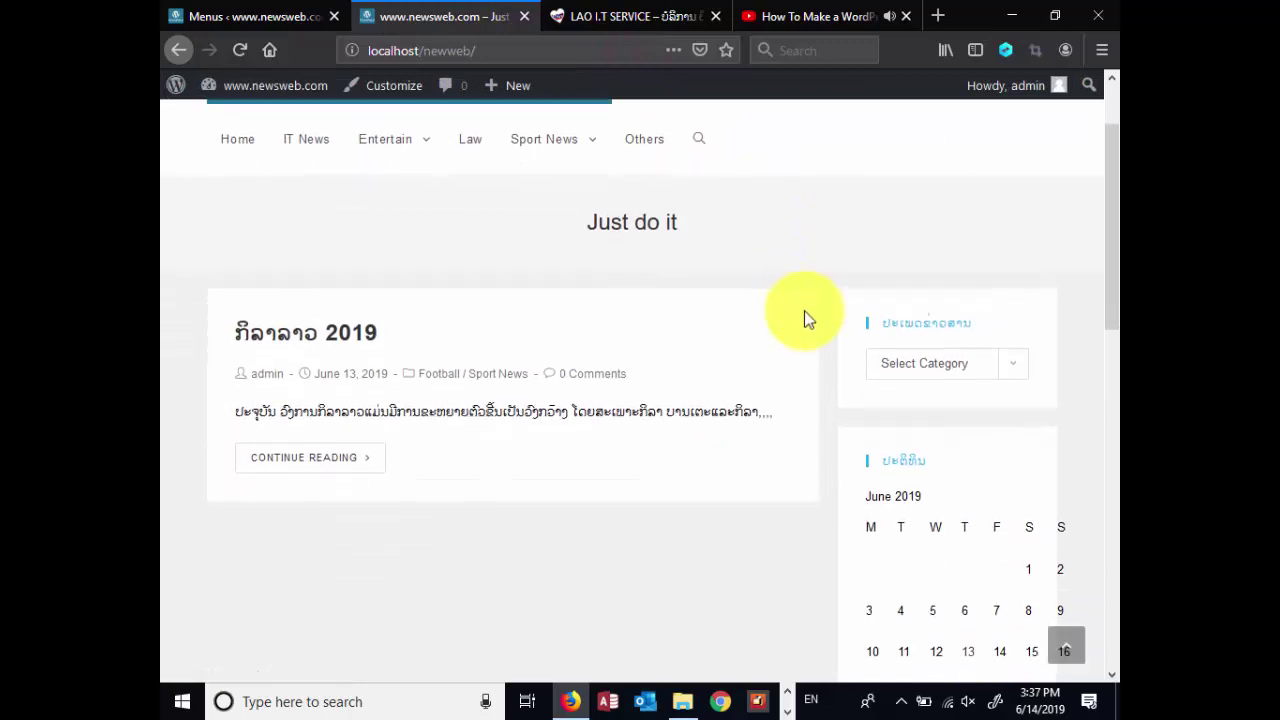
{"action": "scroll", "coordinate": [775, 290], "scroll_direction": "down", "scroll_amount": 2}
{"action": "scroll", "coordinate": [778, 286], "scroll_direction": "down", "scroll_amount": 7}
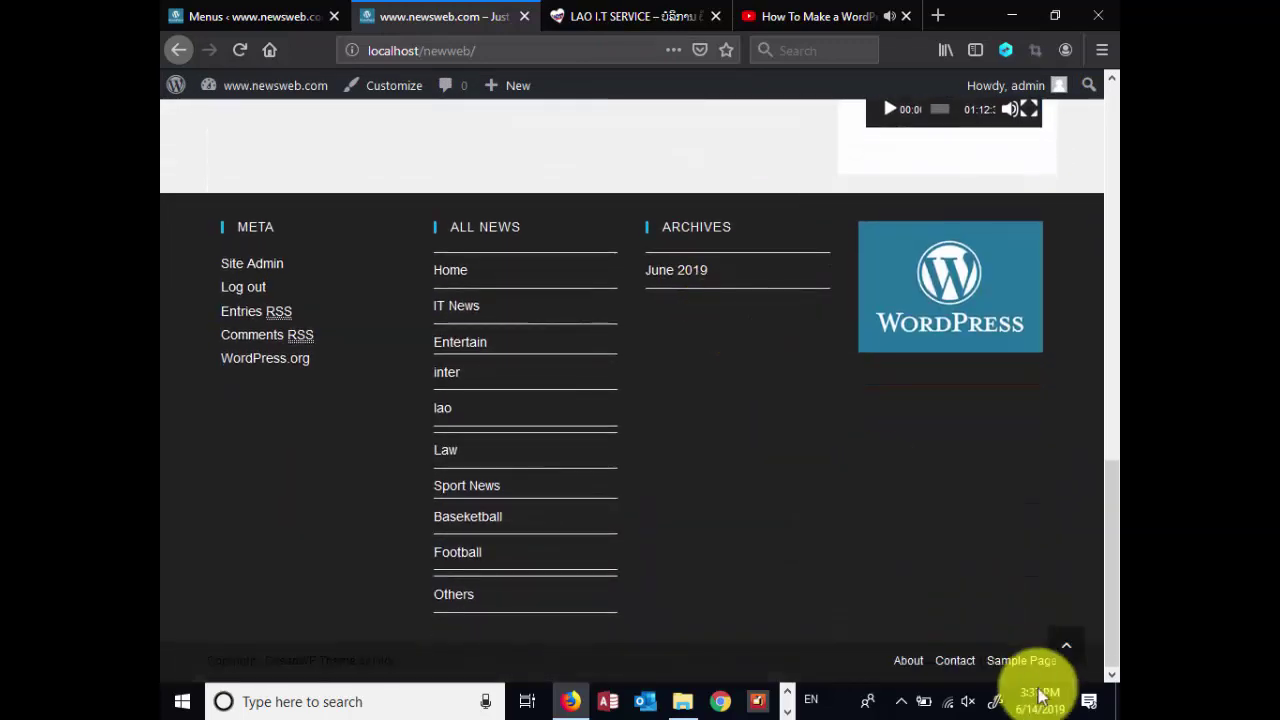
{"action": "scroll", "coordinate": [795, 558], "scroll_direction": "up", "scroll_amount": 3}
{"action": "scroll", "coordinate": [795, 558], "scroll_direction": "up", "scroll_amount": 8}
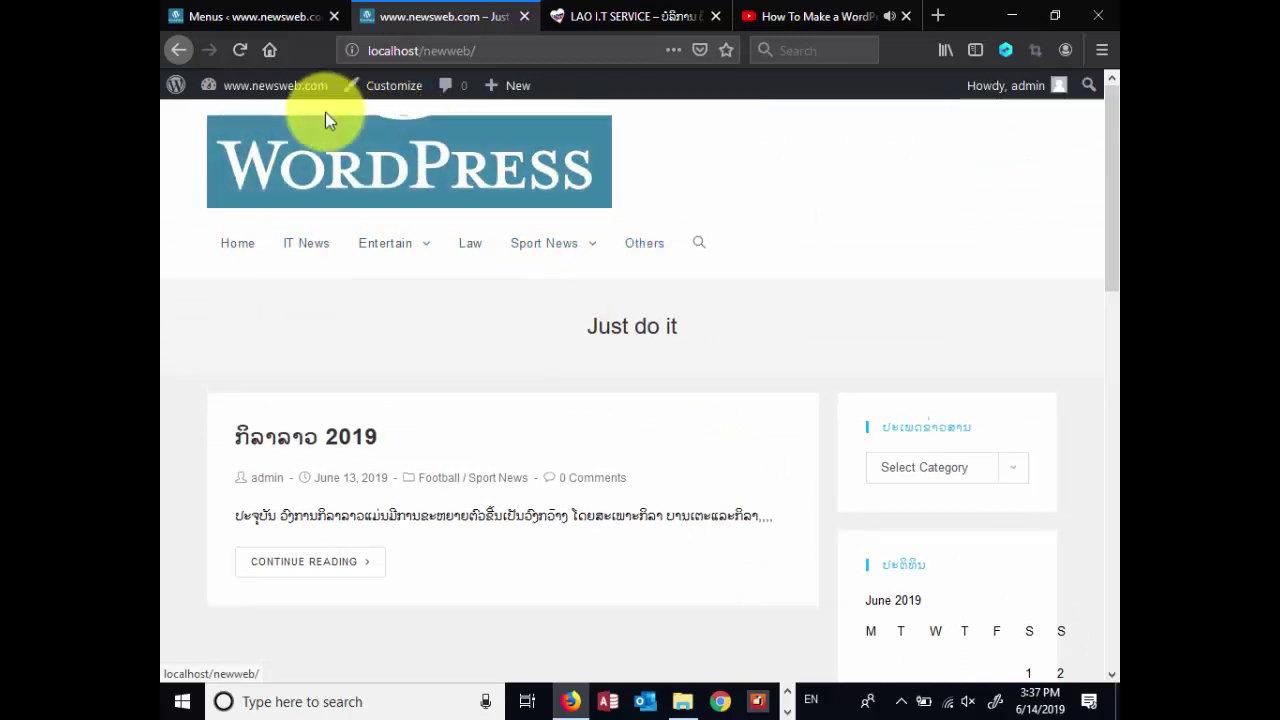
Return to the Menus admin page and review the Top menu's structure and the list of editable menus
{"action": "left_click", "coordinate": [250, 16]}
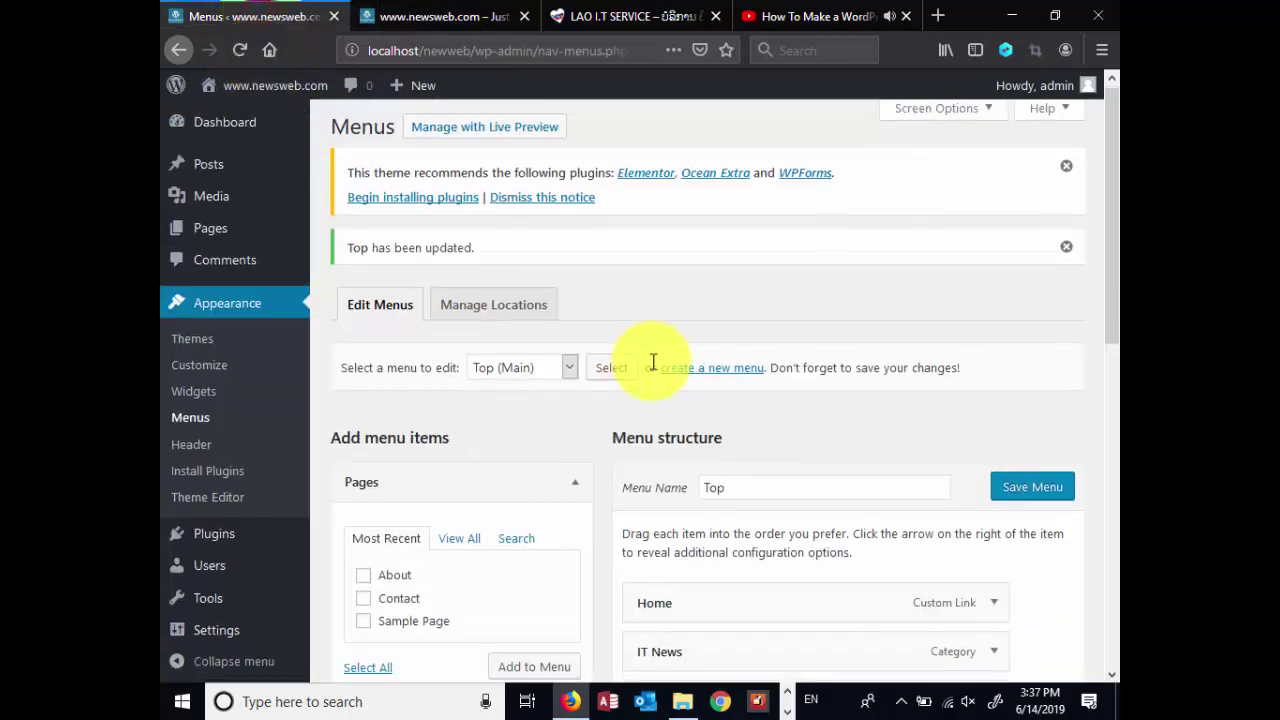
{"action": "scroll", "coordinate": [640, 355], "scroll_direction": "down", "scroll_amount": 5}
{"action": "scroll", "coordinate": [750, 451], "scroll_direction": "down", "scroll_amount": 3}
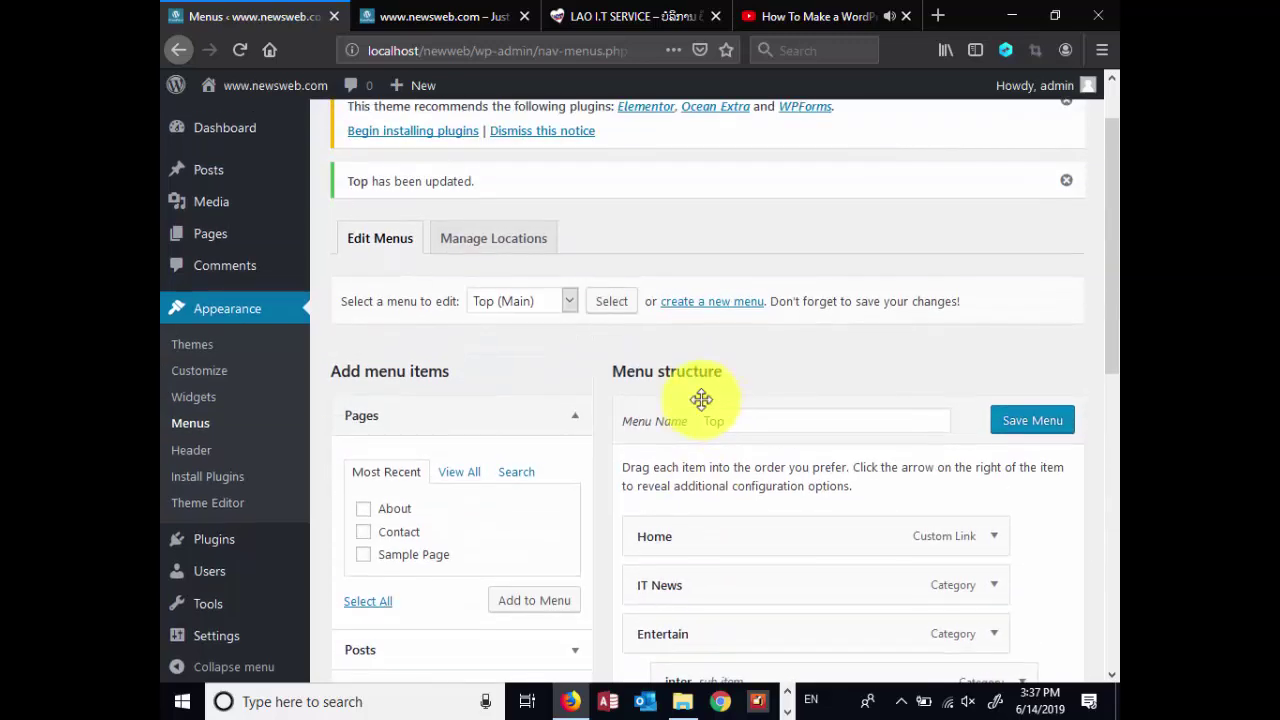
{"action": "left_click", "coordinate": [567, 303]}
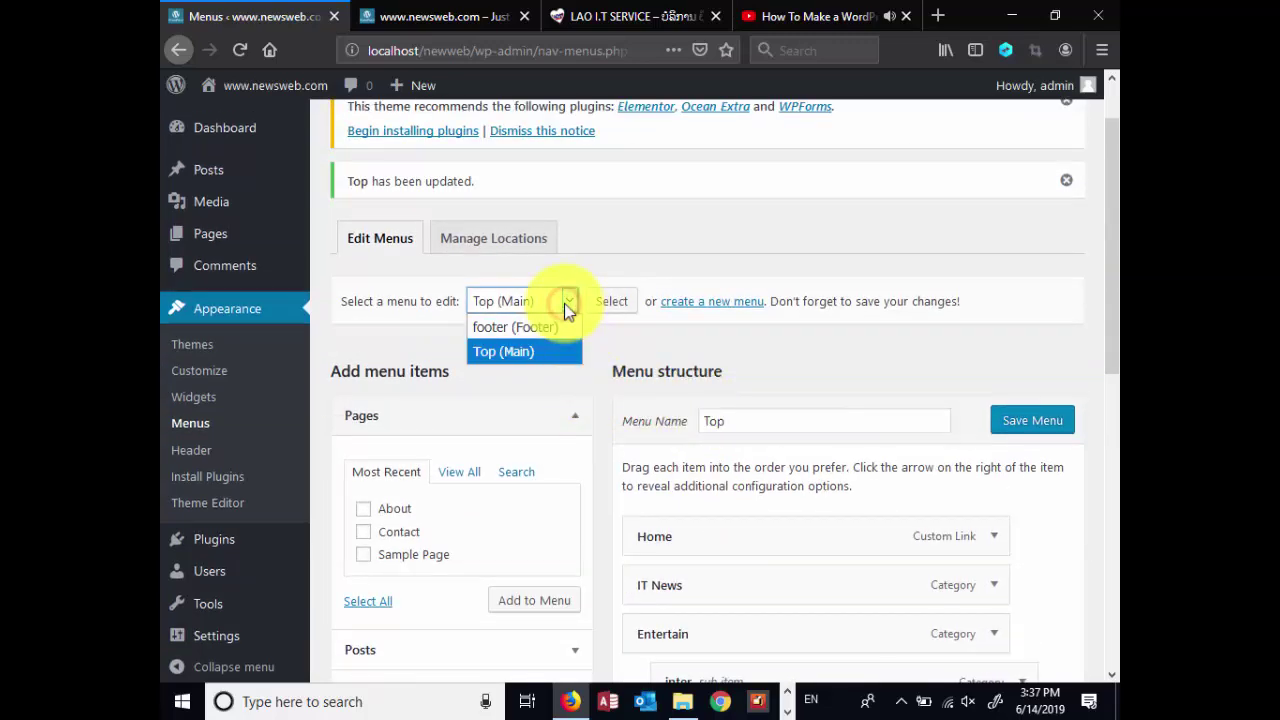
{"action": "left_click", "coordinate": [670, 250]}
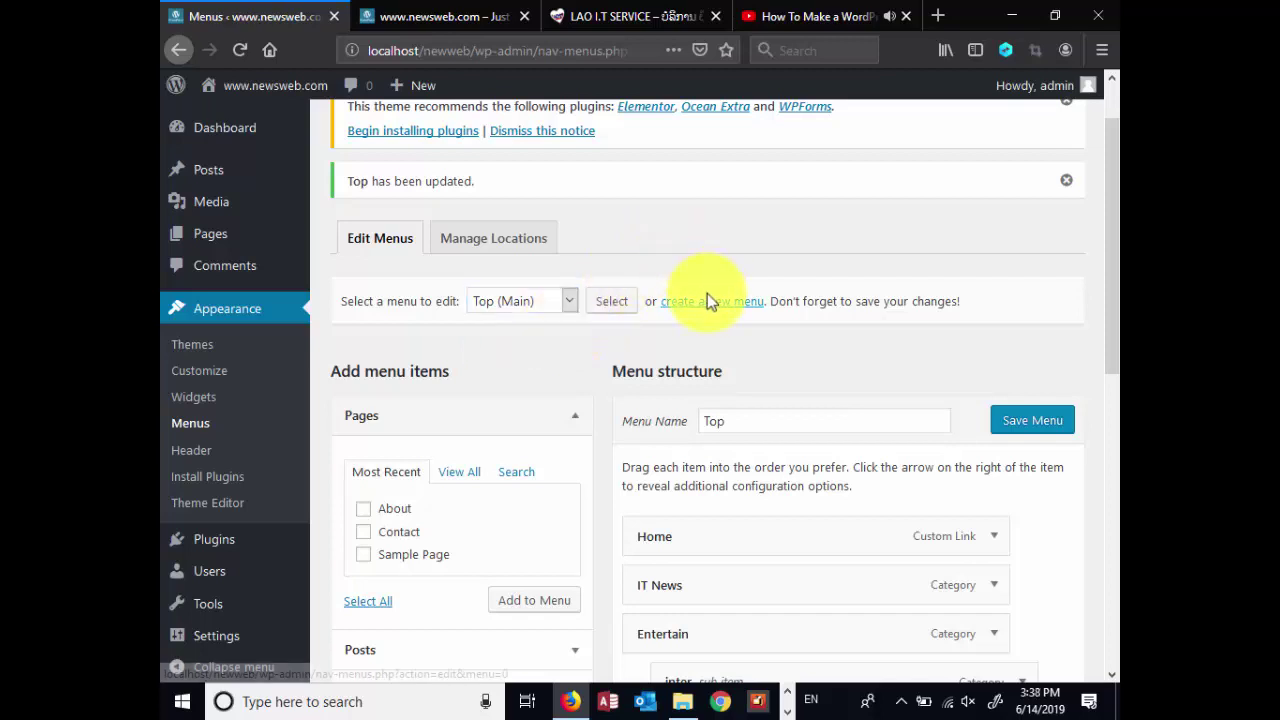
{"action": "scroll", "coordinate": [707, 296], "scroll_direction": "down", "scroll_amount": 3}
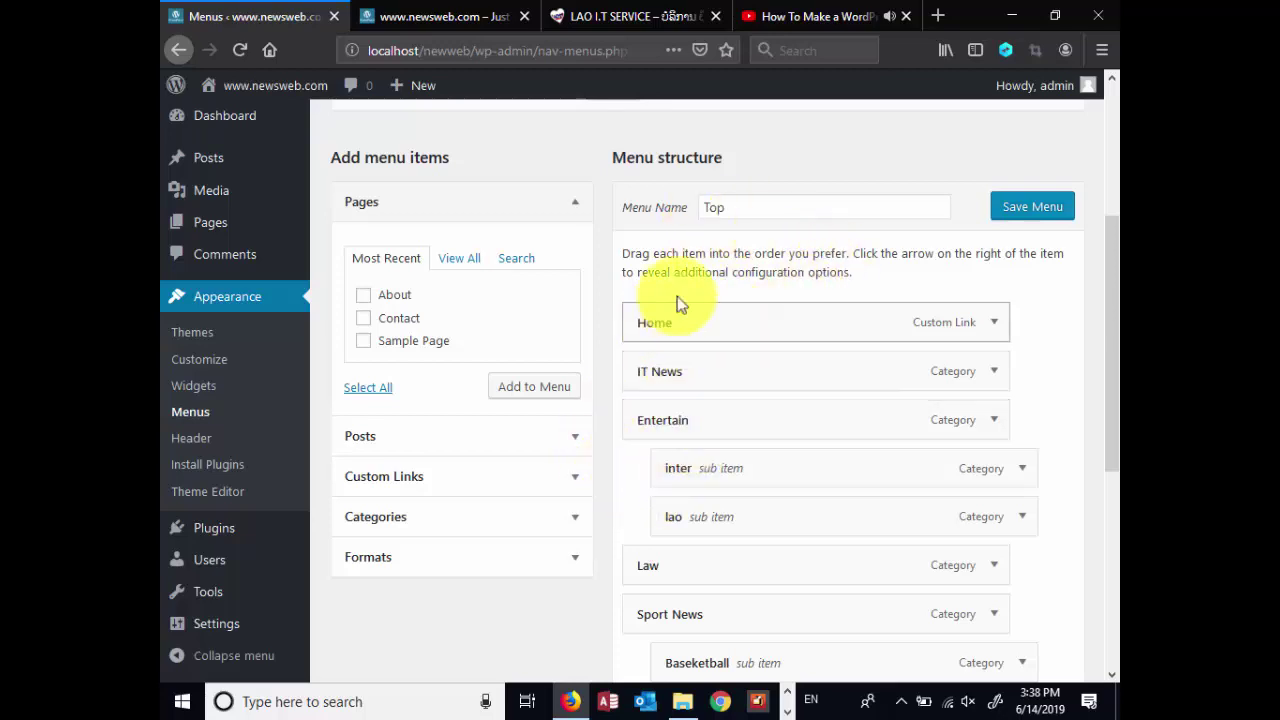
{"action": "scroll", "coordinate": [626, 258], "scroll_direction": "up", "scroll_amount": 2}
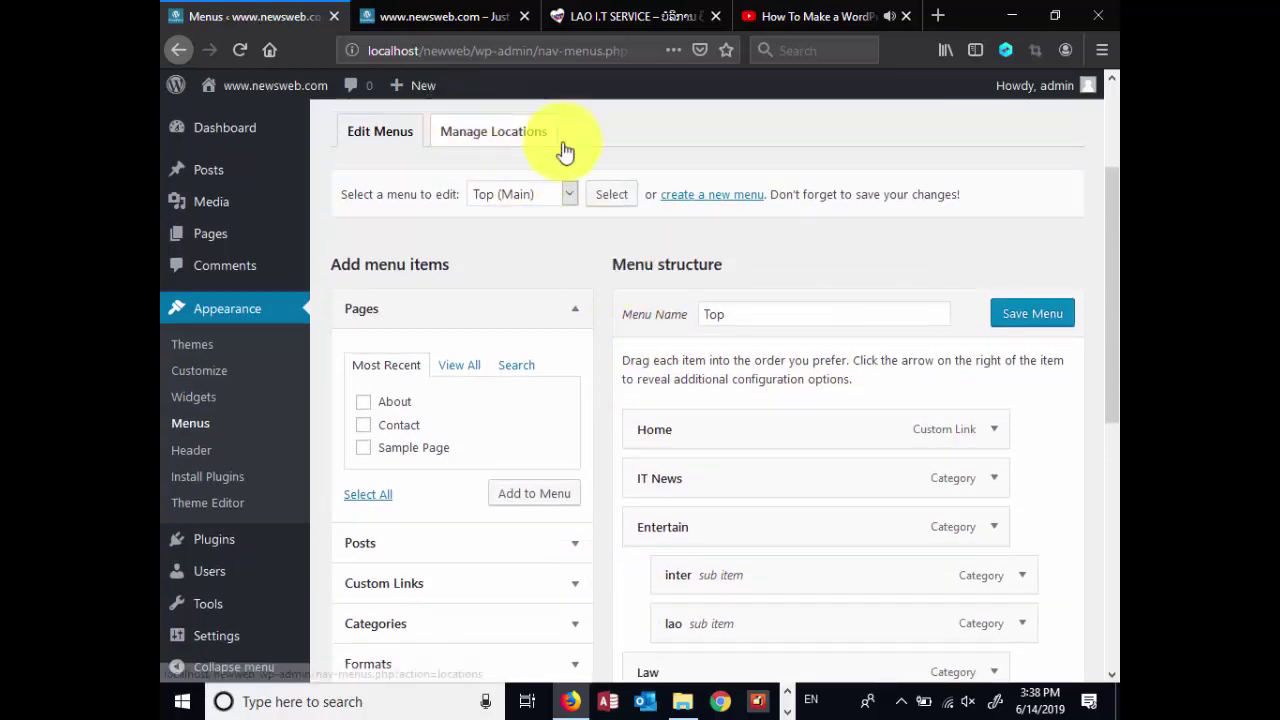
Create a new navigation menu named top-bar
{"action": "left_click", "coordinate": [705, 194]}
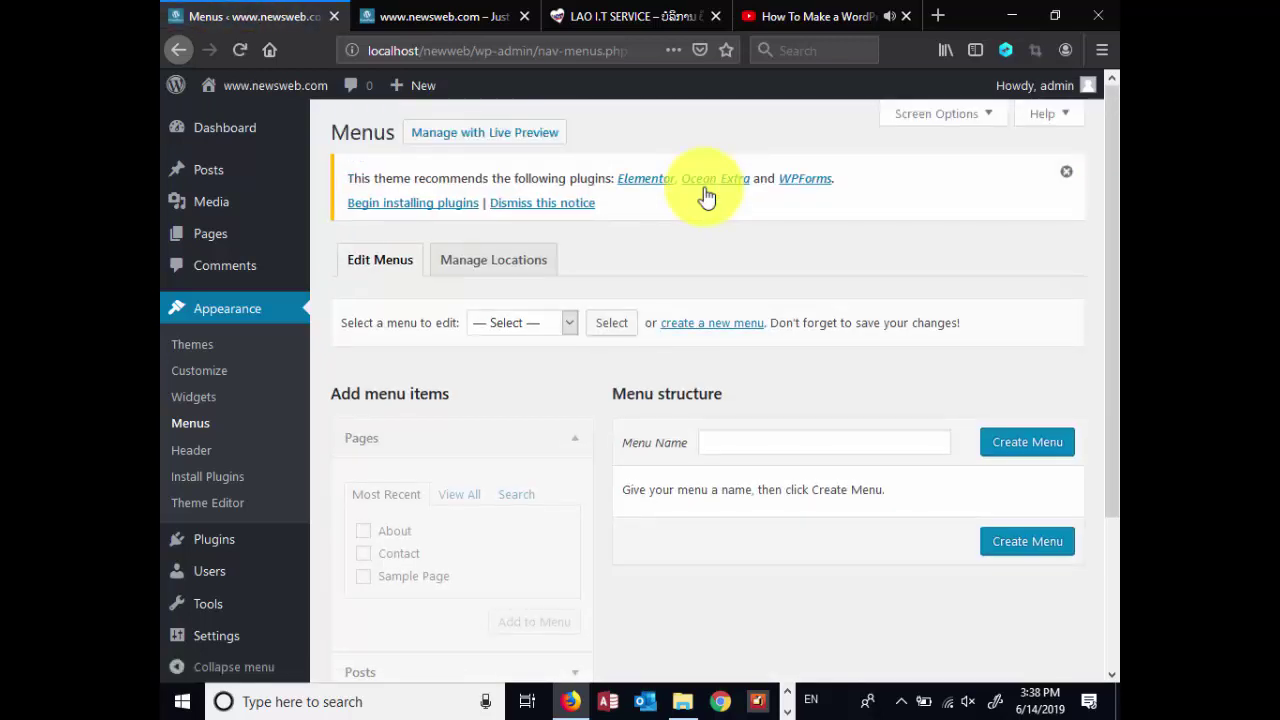
{"action": "left_click", "coordinate": [737, 437]}
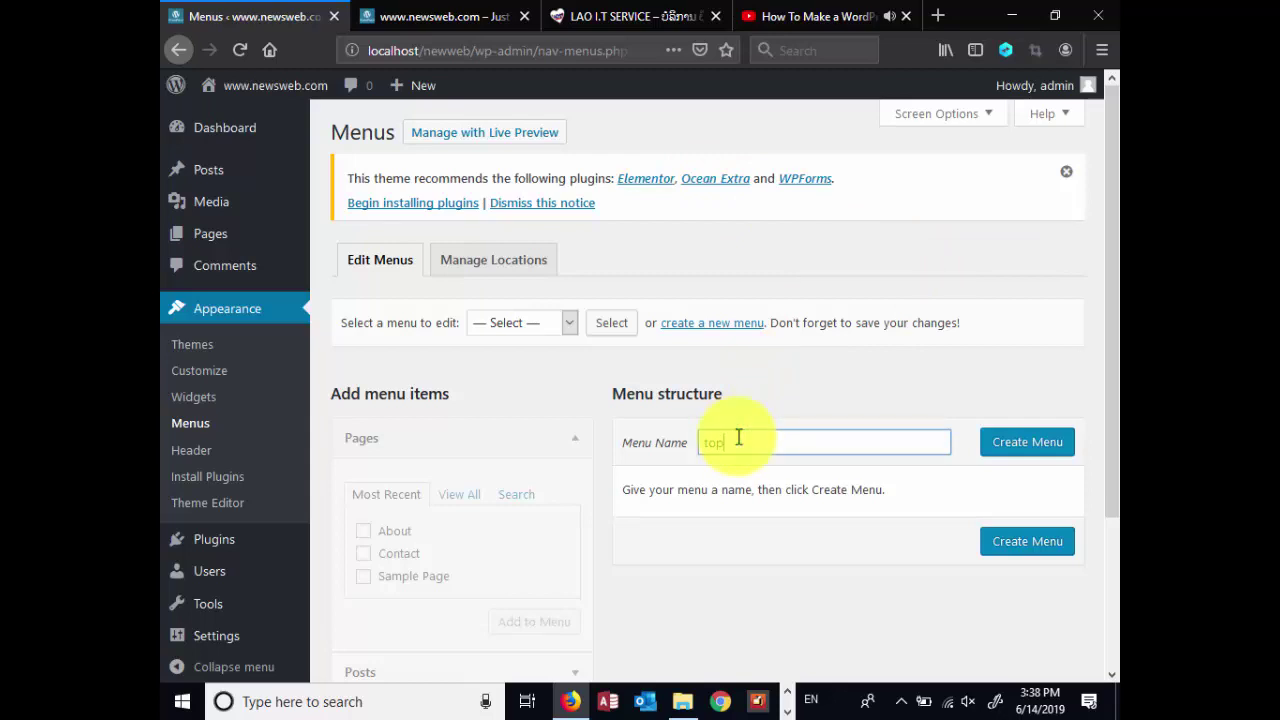
{"action": "type", "text": "top-bar"}
{"action": "left_click", "coordinate": [1042, 450]}
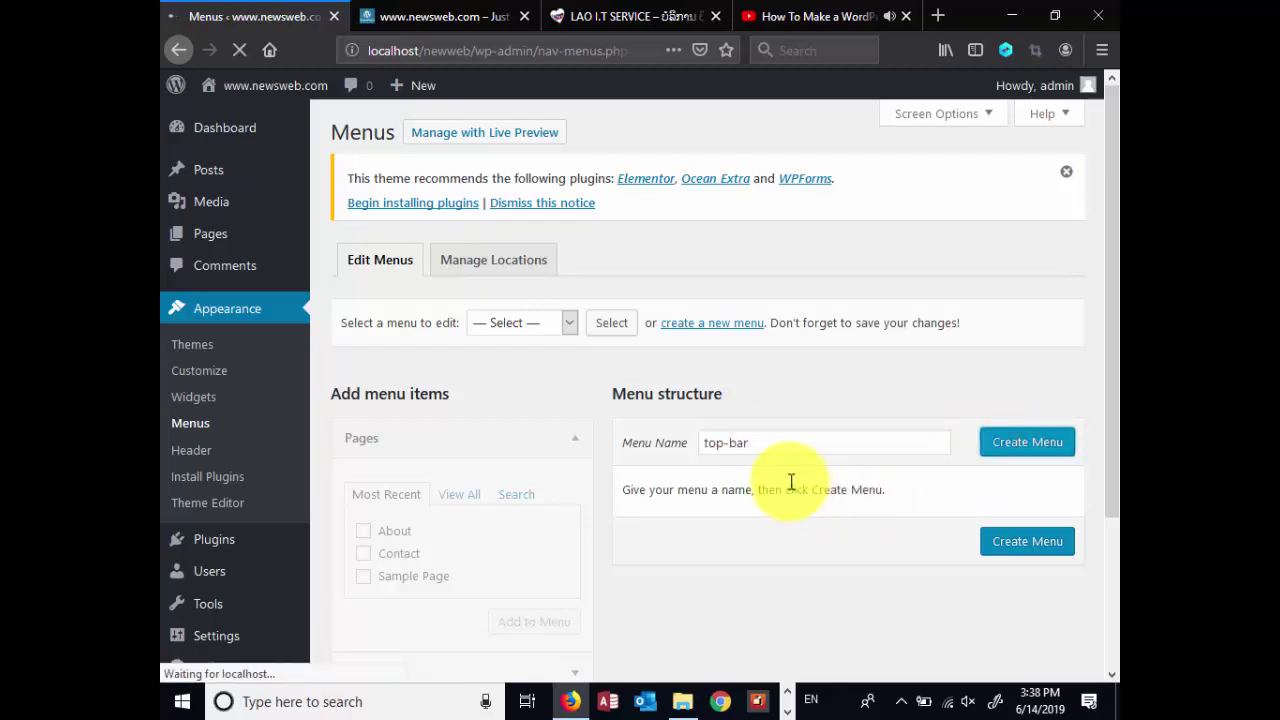
Assign the top-bar menu to the Top Bar display location
{"action": "scroll", "coordinate": [790, 413], "scroll_direction": "down", "scroll_amount": 2}
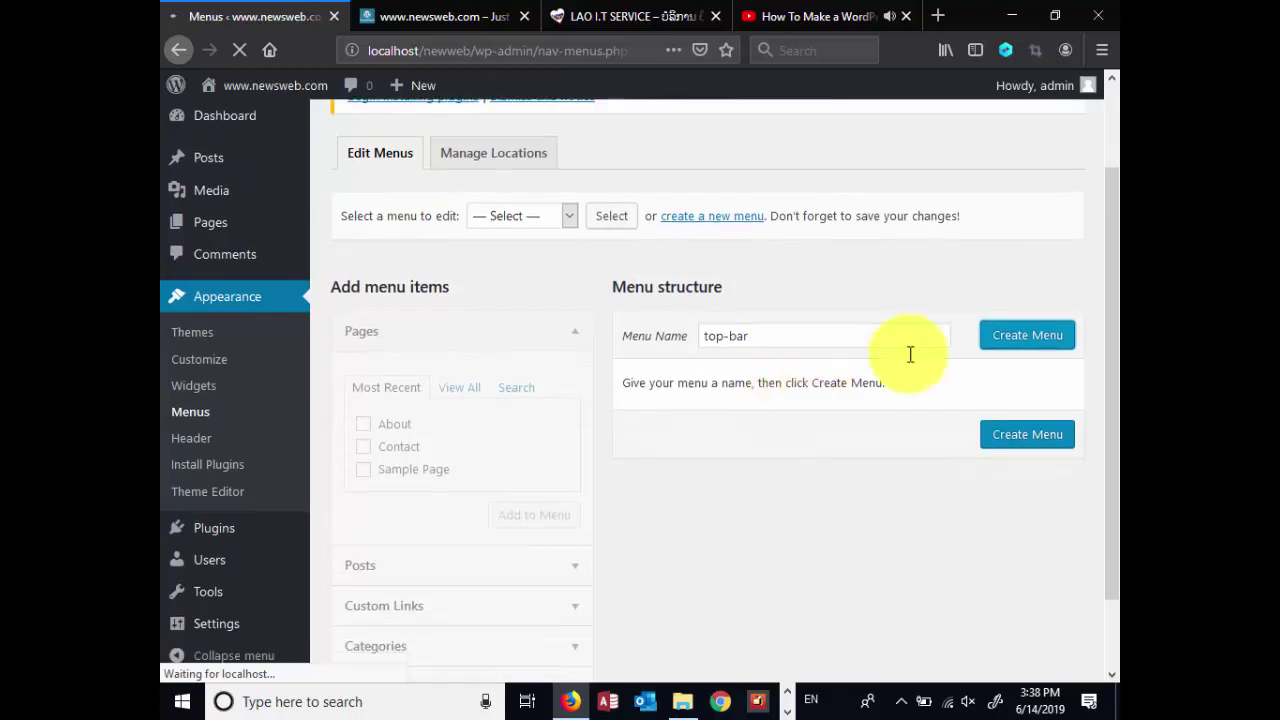
{"action": "scroll", "coordinate": [829, 349], "scroll_direction": "down", "scroll_amount": 4}
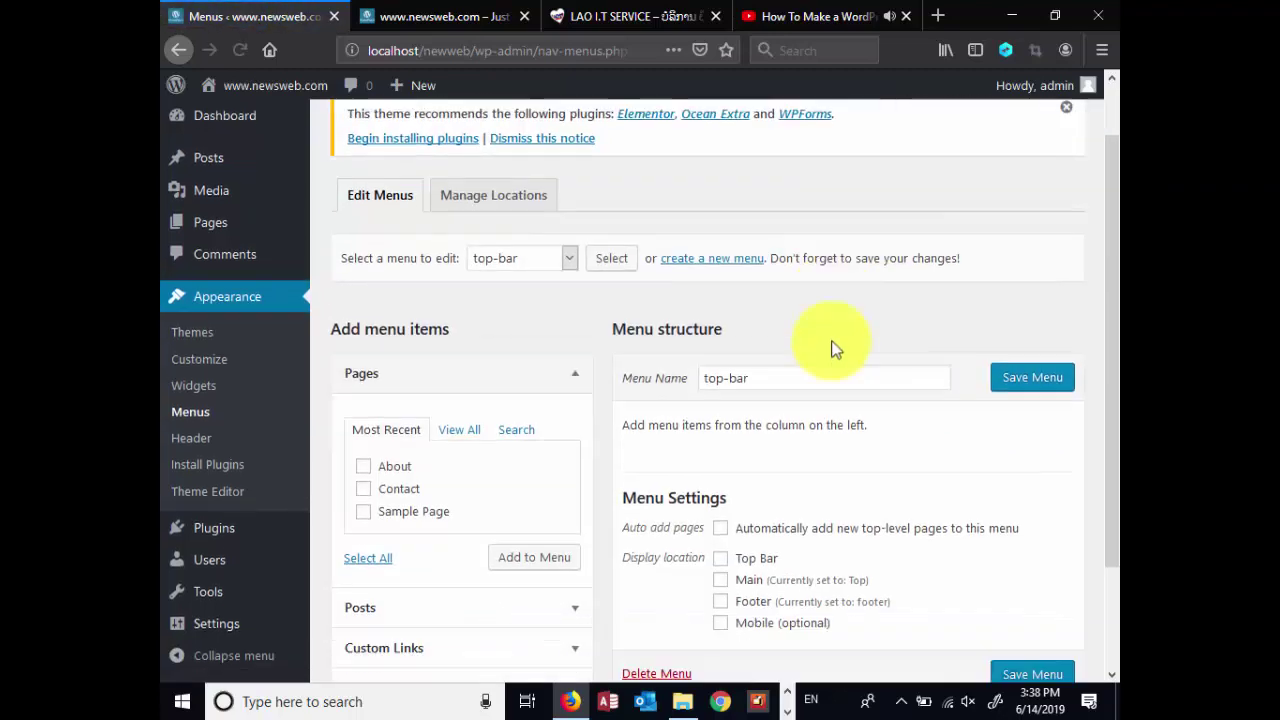
{"action": "left_click", "coordinate": [718, 430]}
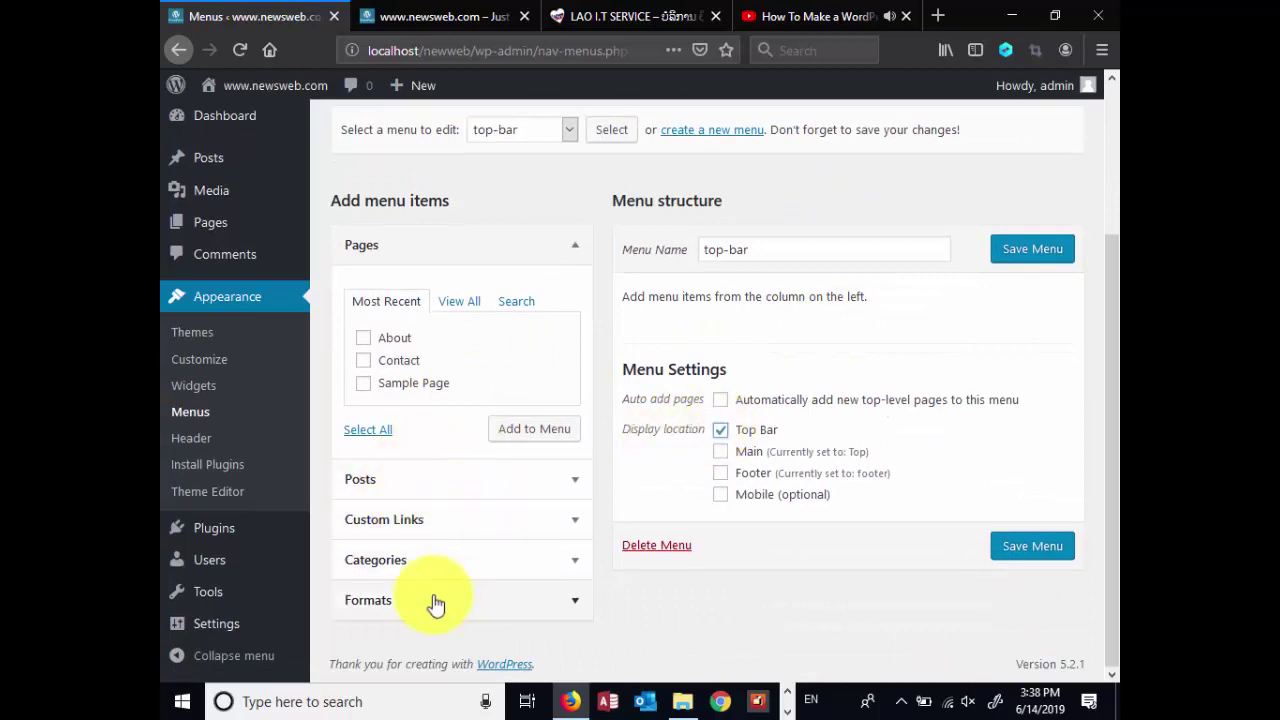
Examine the Custom Links, Formats, Categories and Posts sources available for adding items to the top-bar menu
{"action": "left_click", "coordinate": [428, 522]}
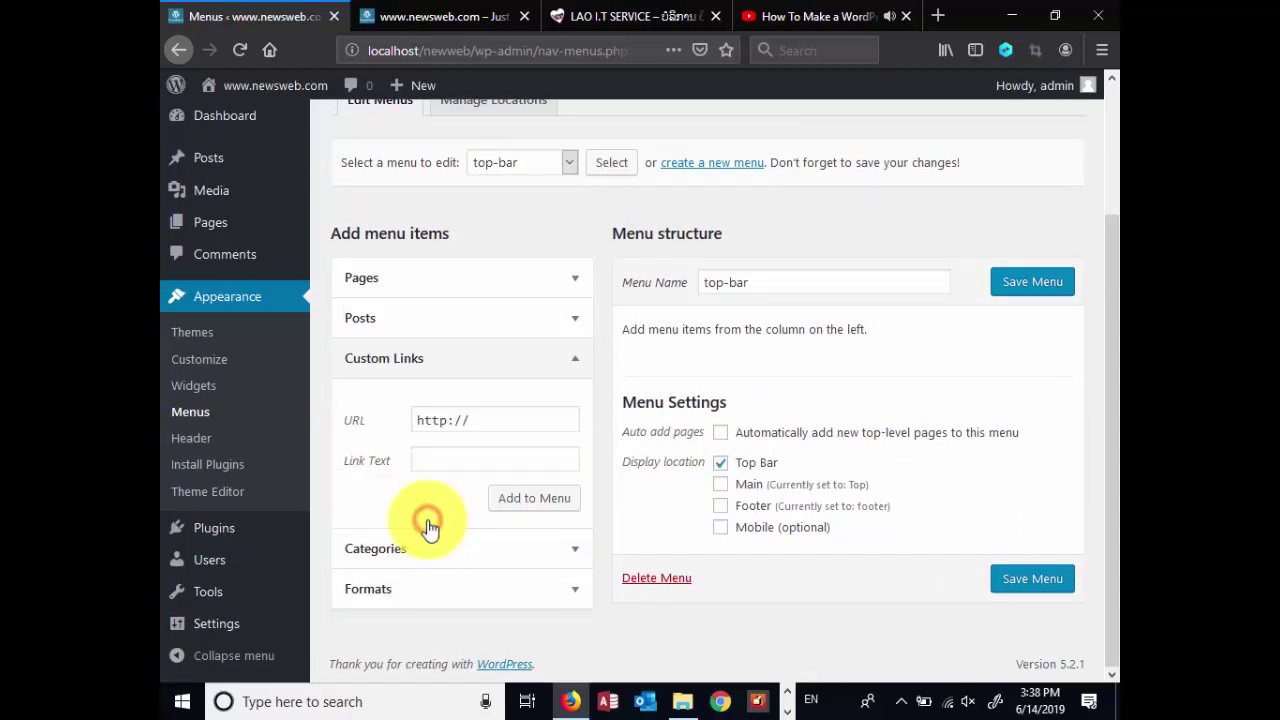
{"action": "left_click", "coordinate": [494, 360]}
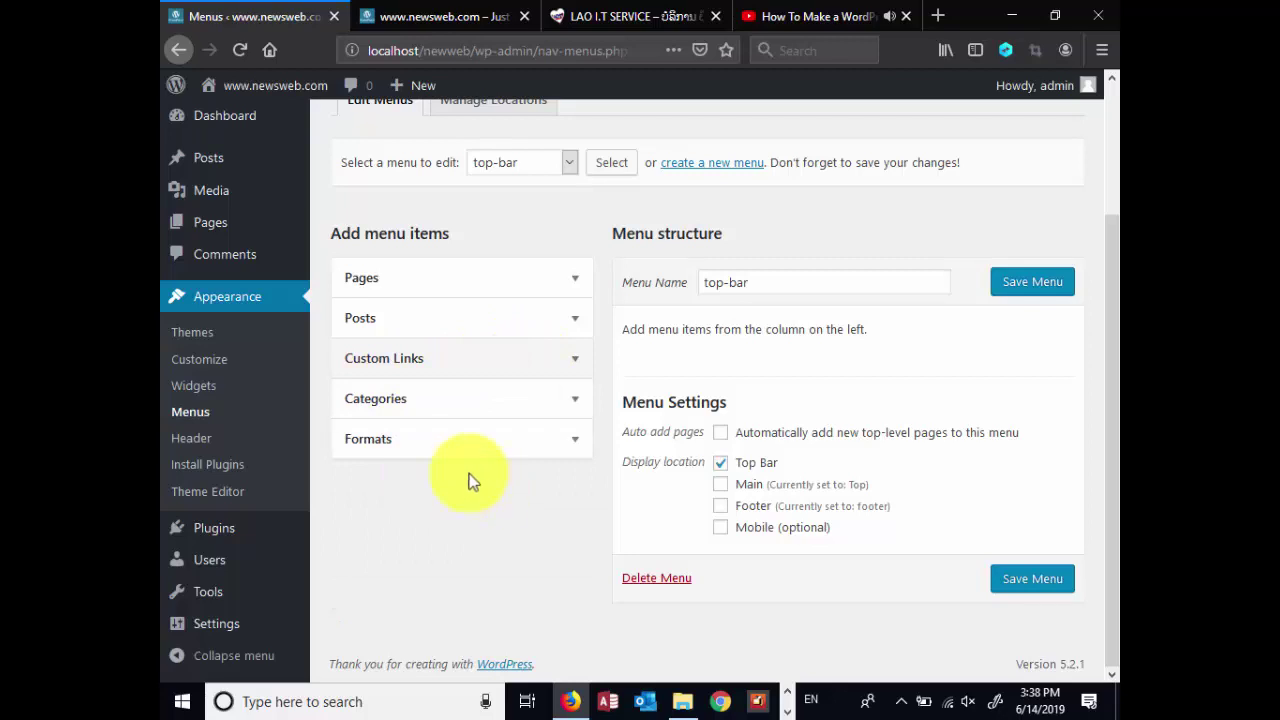
{"action": "left_click", "coordinate": [433, 448]}
{"action": "left_click", "coordinate": [432, 440]}
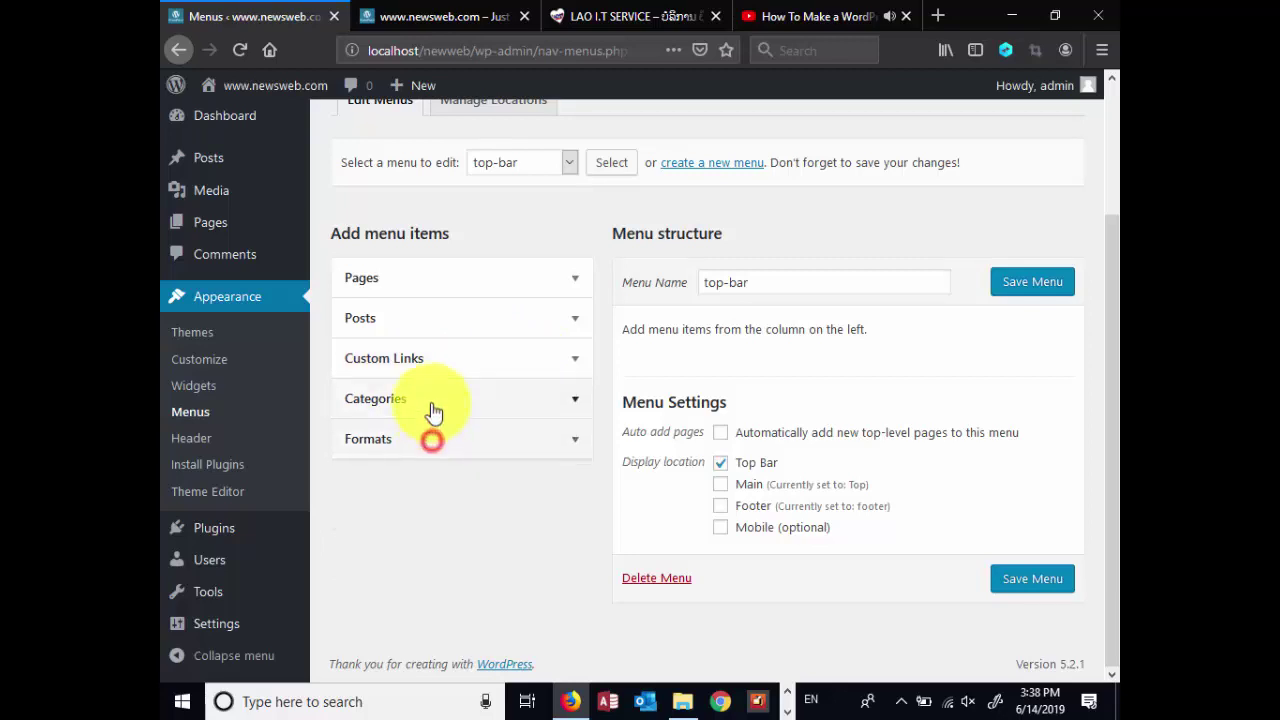
{"action": "left_click", "coordinate": [428, 405]}
{"action": "left_click", "coordinate": [428, 405]}
{"action": "left_click", "coordinate": [443, 331]}
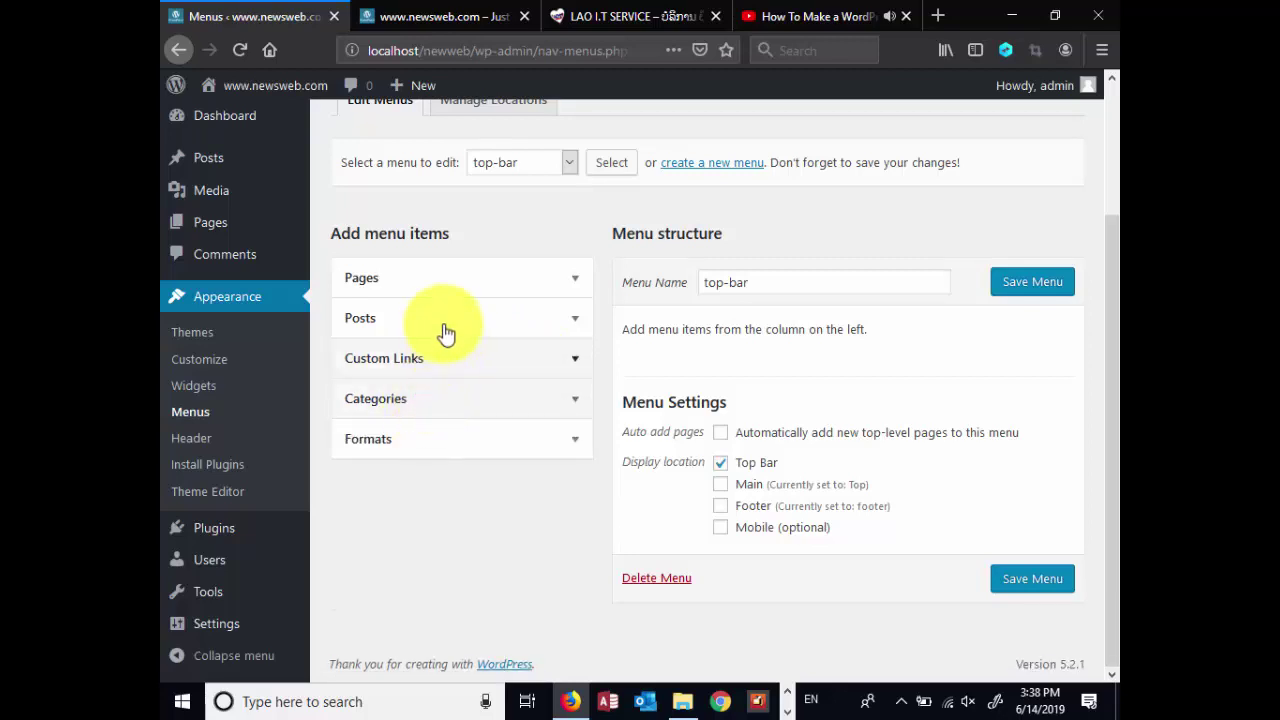
{"action": "left_click", "coordinate": [445, 330]}
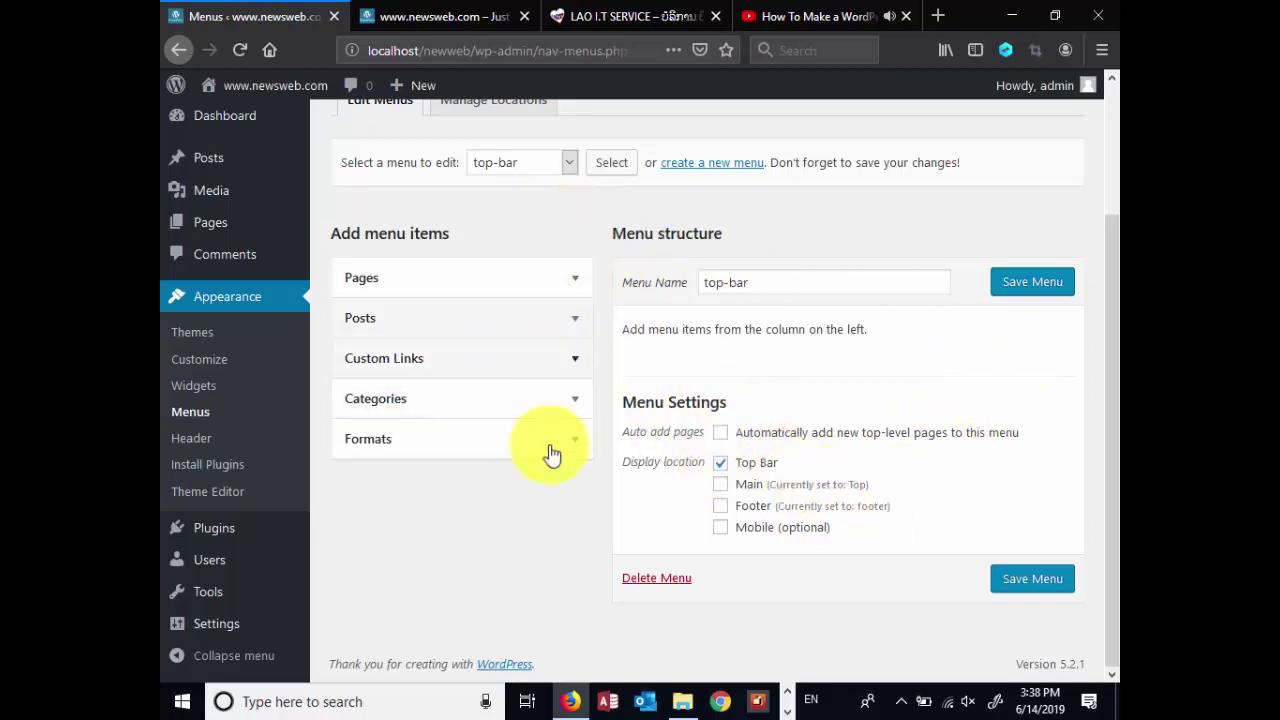
{"action": "scroll", "coordinate": [626, 415], "scroll_direction": "up", "scroll_amount": 2}
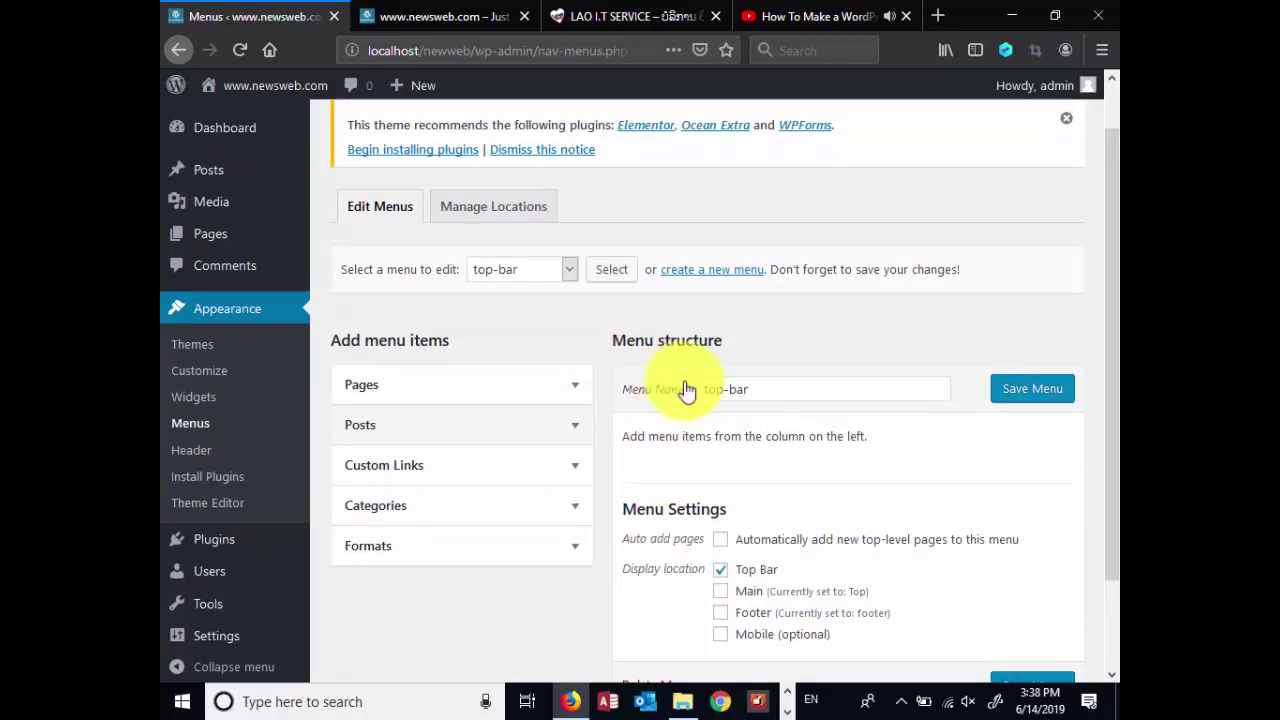
Open the Custom Links source for the top-bar menu and clear its prefilled URL
{"action": "left_click", "coordinate": [424, 468]}
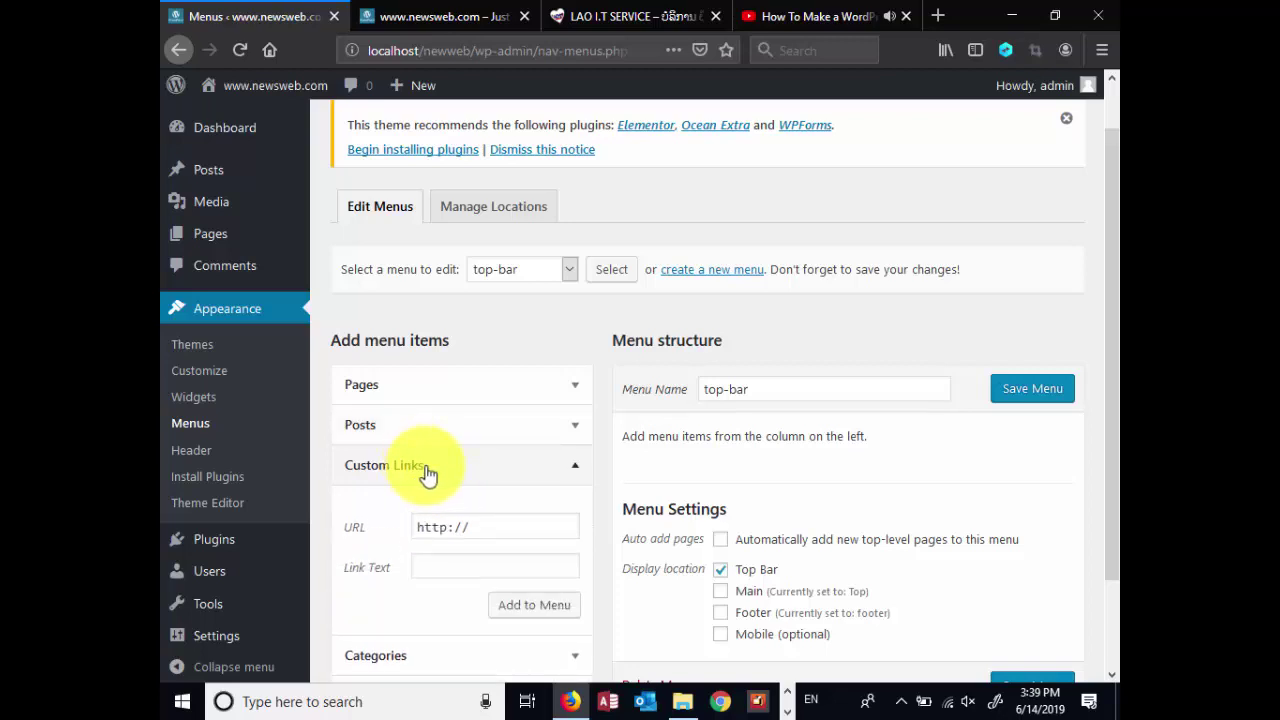
{"action": "left_click_drag", "start_coordinate": [494, 524], "coordinate": [410, 537]}
{"action": "key", "text": "BackSpace"}
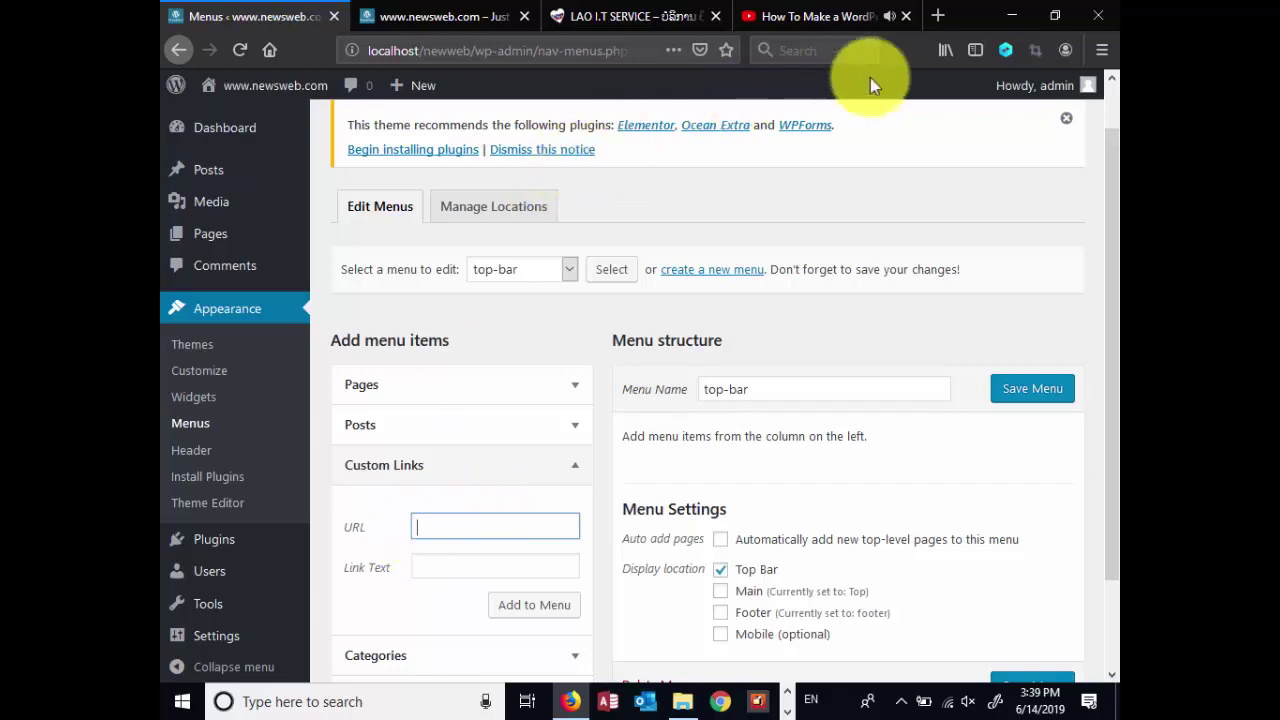
Open the Lao It service center page on Facebook in a new browser tab and copy its web address
{"action": "left_click", "coordinate": [938, 17]}
{"action": "left_click", "coordinate": [435, 268]}
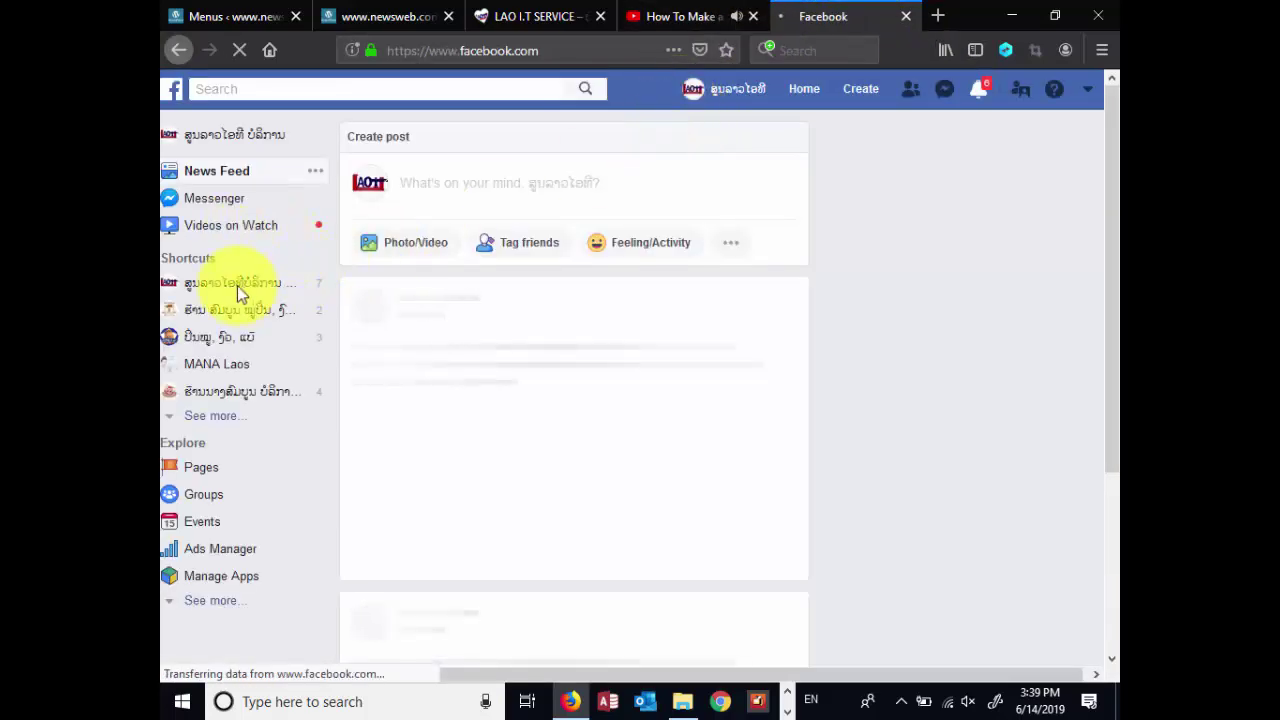
{"action": "left_click", "coordinate": [238, 289]}
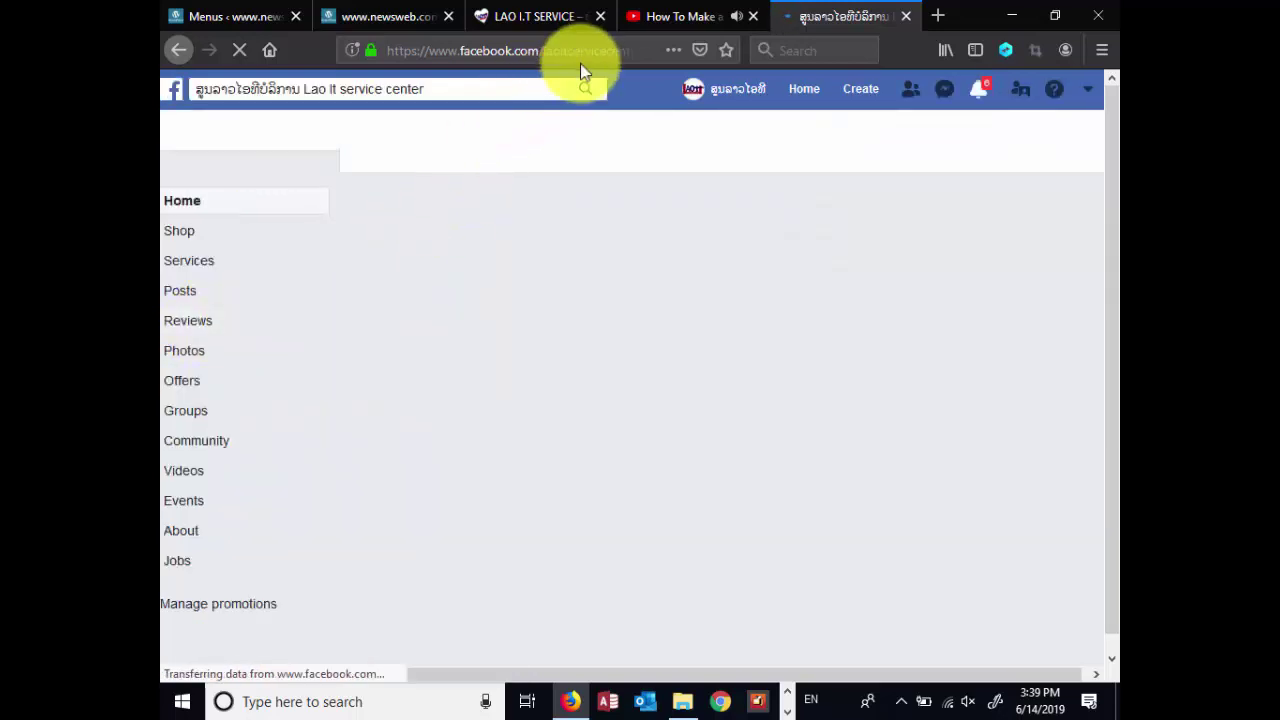
{"action": "left_click", "coordinate": [573, 50]}
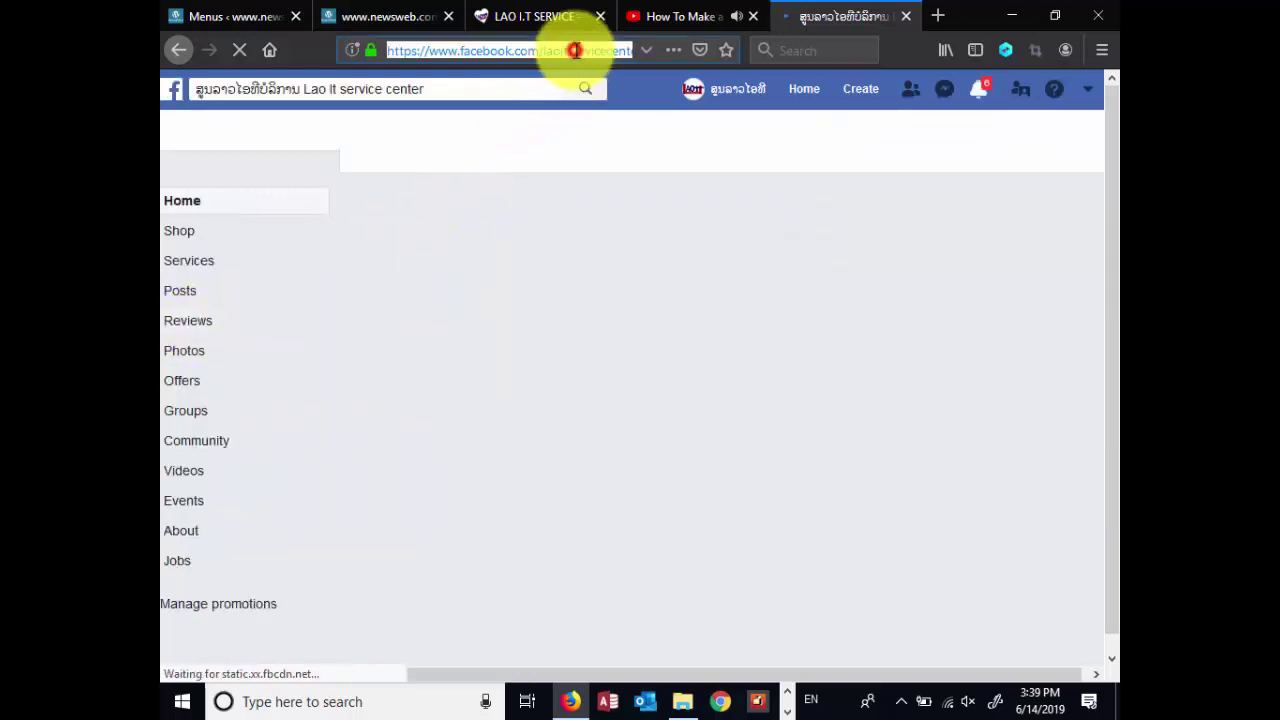
{"action": "right_click", "coordinate": [580, 52]}
{"action": "left_click", "coordinate": [641, 112]}
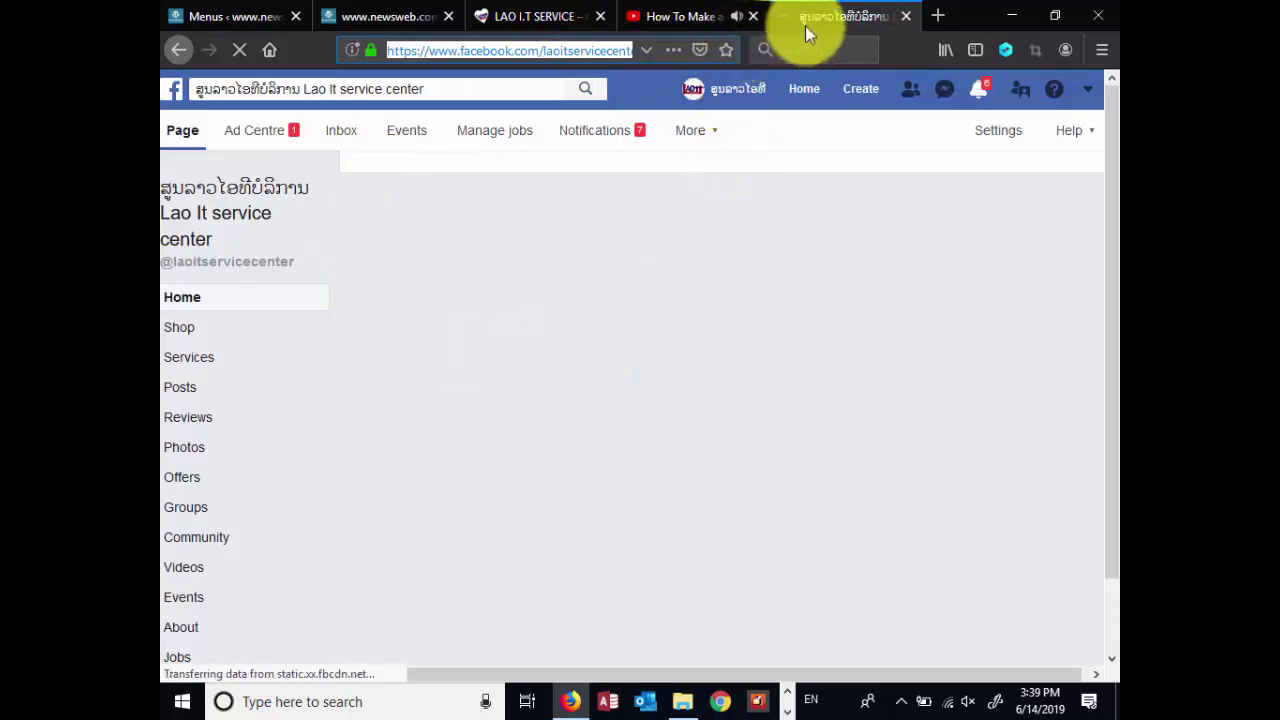
Paste the copied Facebook address as the custom link's URL in the menu editor and trim it to end at laoitservicecenter
{"action": "left_click", "coordinate": [255, 18]}
{"action": "scroll", "coordinate": [457, 520], "scroll_direction": "down", "scroll_amount": 2}
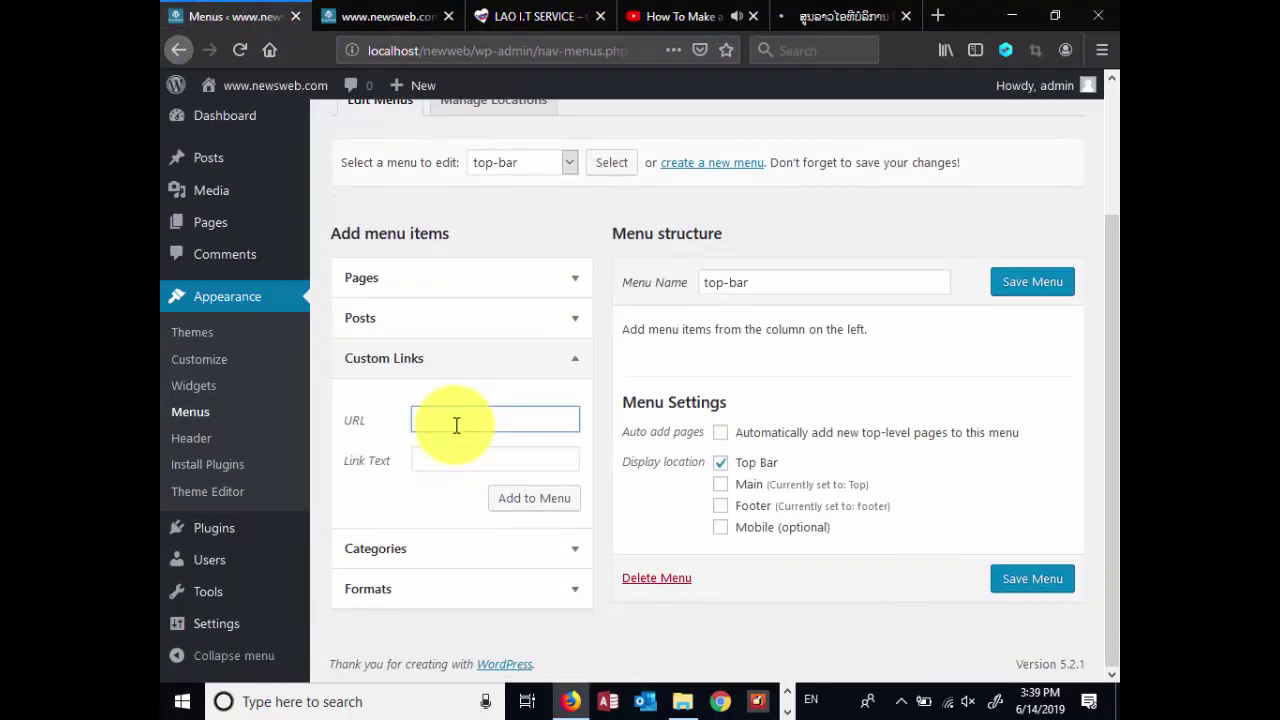
{"action": "left_click", "coordinate": [429, 420]}
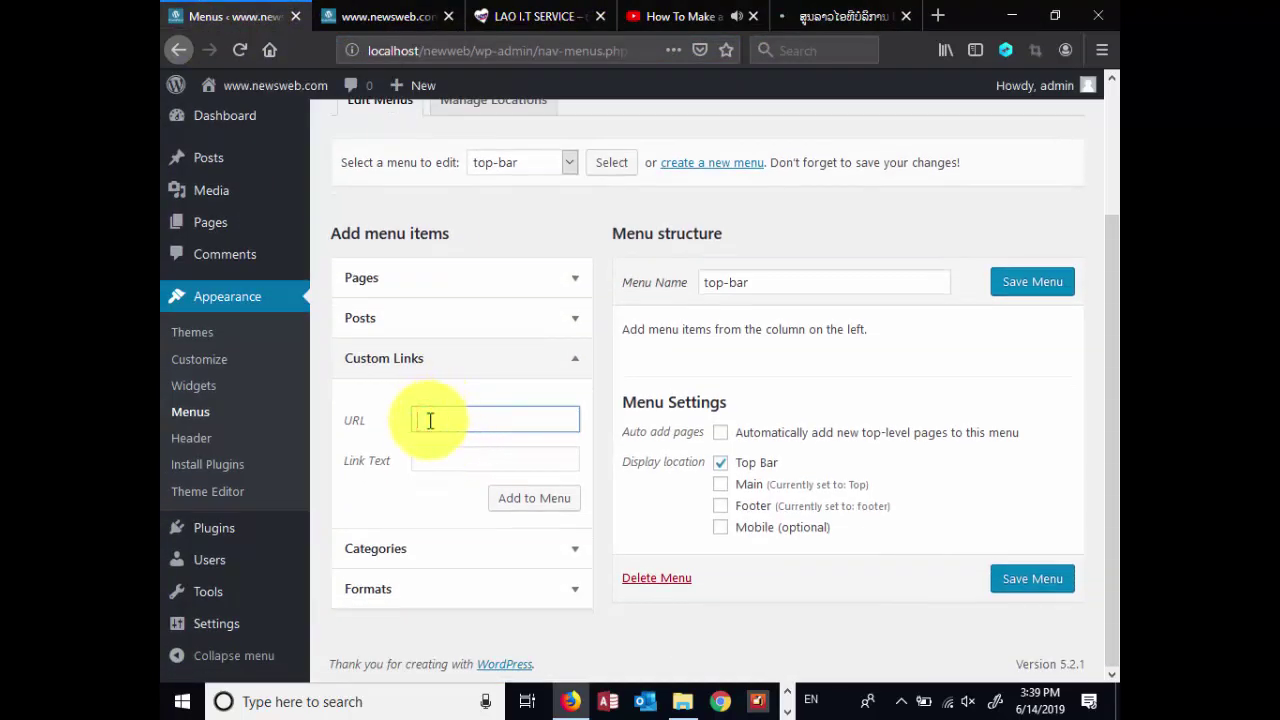
{"action": "key", "text": "ctrl+v"}
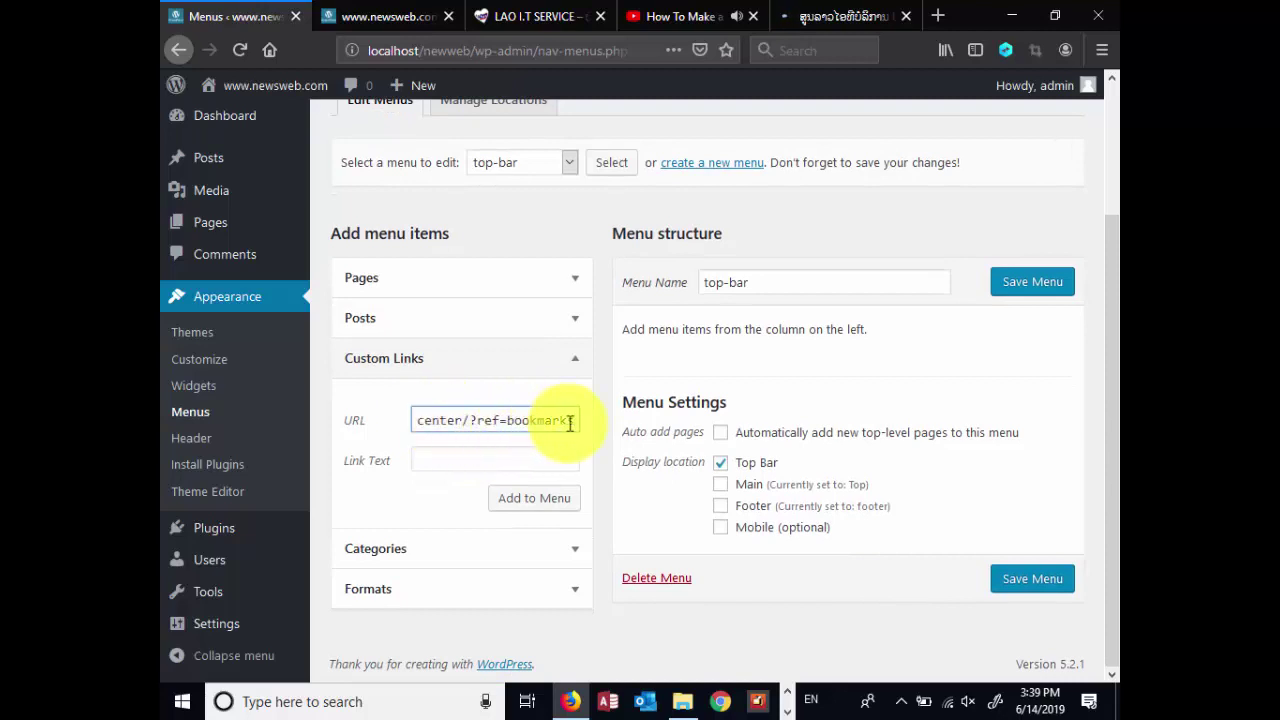
{"action": "left_click_drag", "start_coordinate": [471, 420], "coordinate": [586, 417]}
{"action": "key", "text": "BackSpace"}
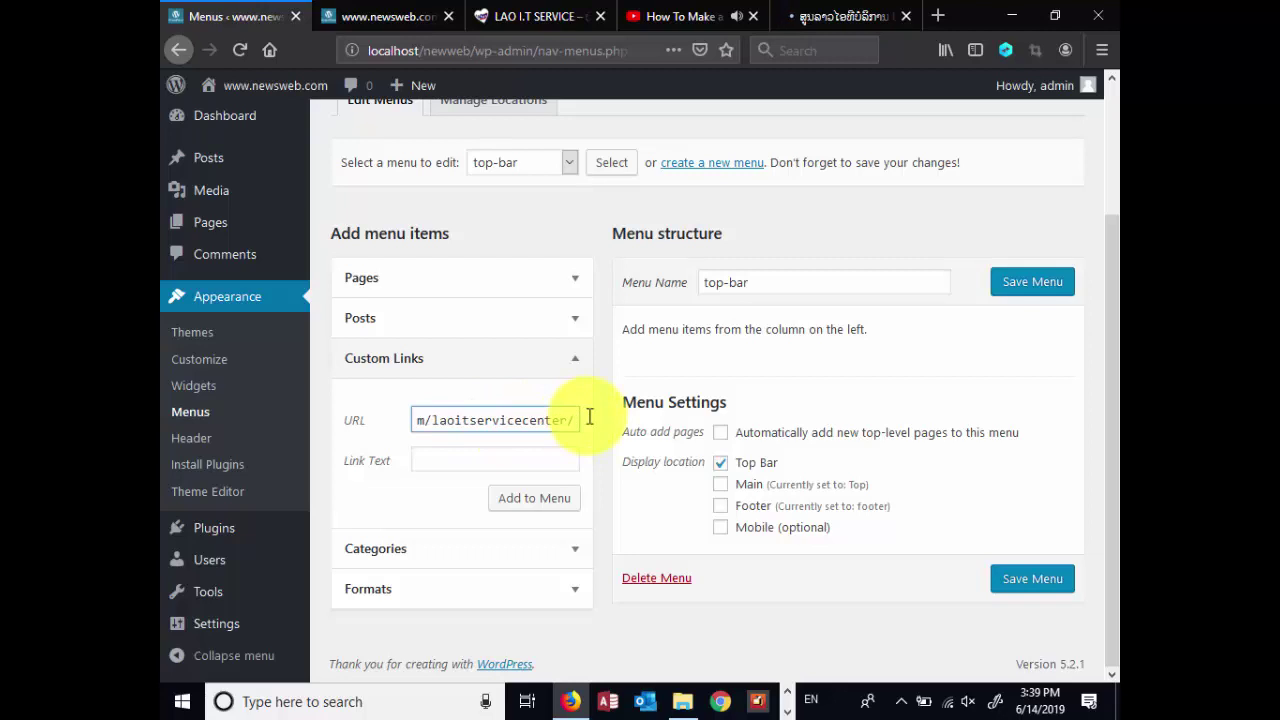
{"action": "key", "text": "BackSpace"}
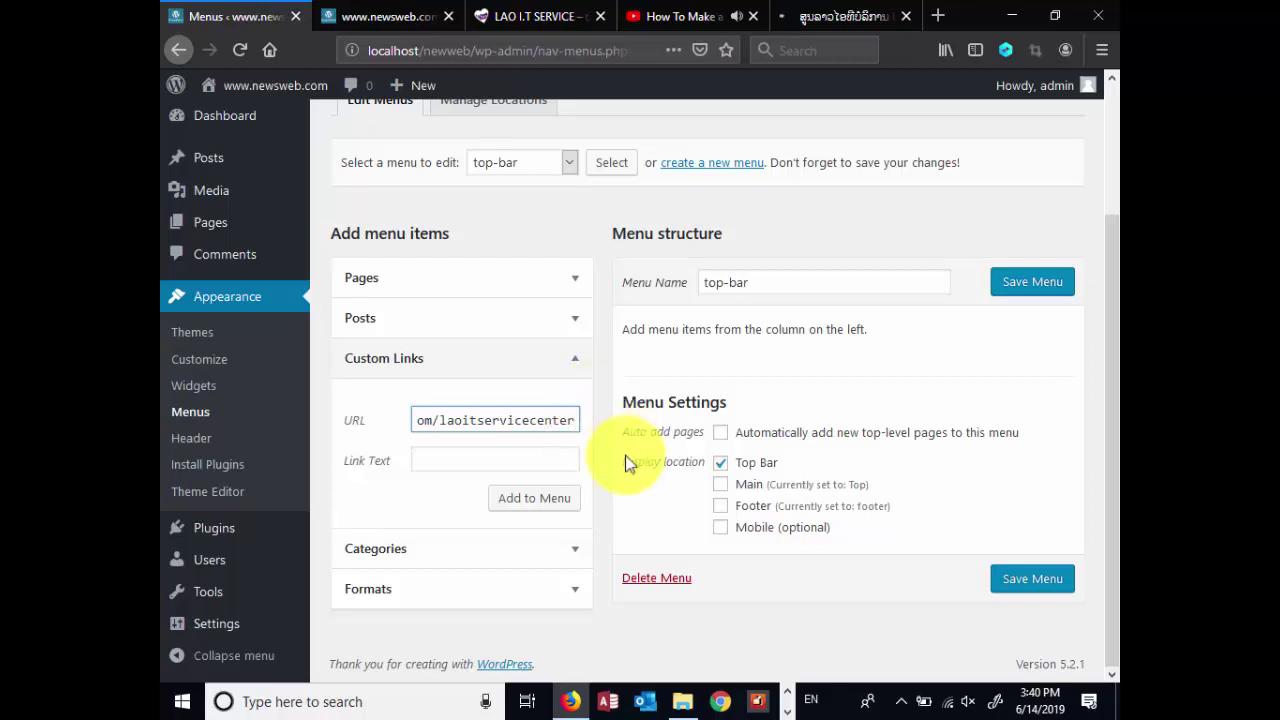
Look over the Lao It service center Facebook page and return to the menu editor
{"action": "scroll", "coordinate": [474, 425], "scroll_direction": "up", "scroll_amount": 3}
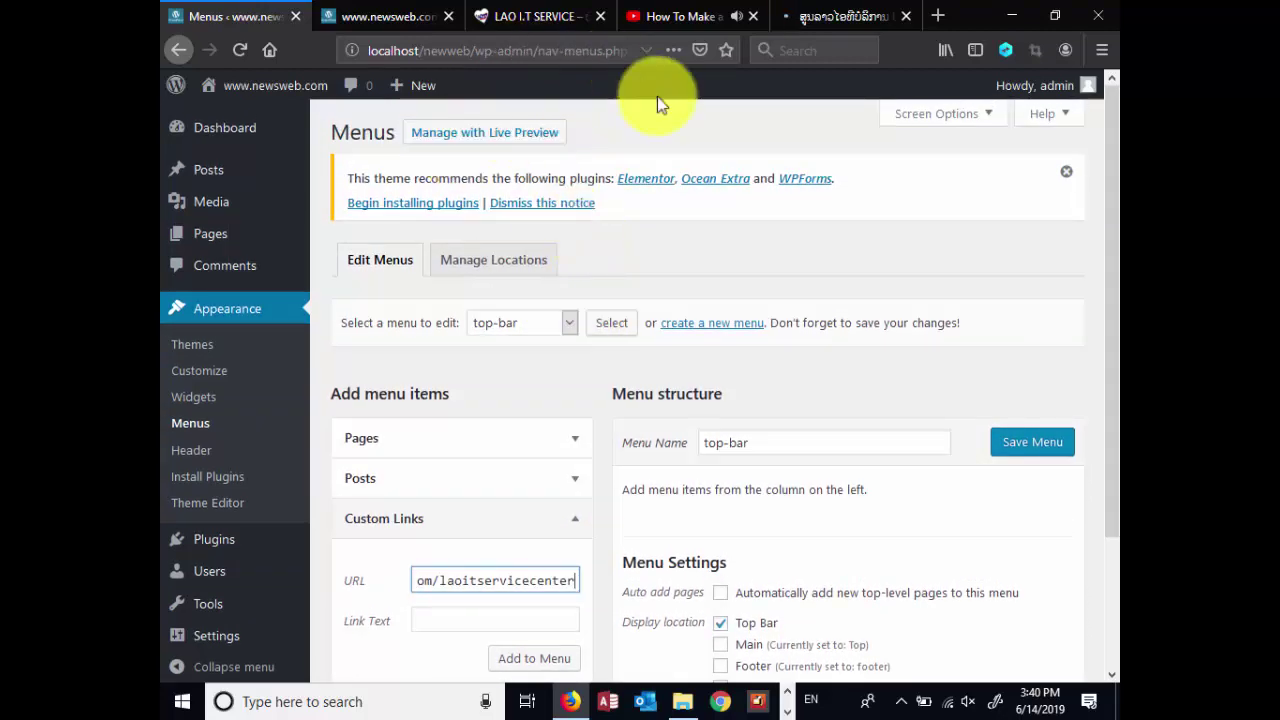
{"action": "left_click", "coordinate": [850, 16]}
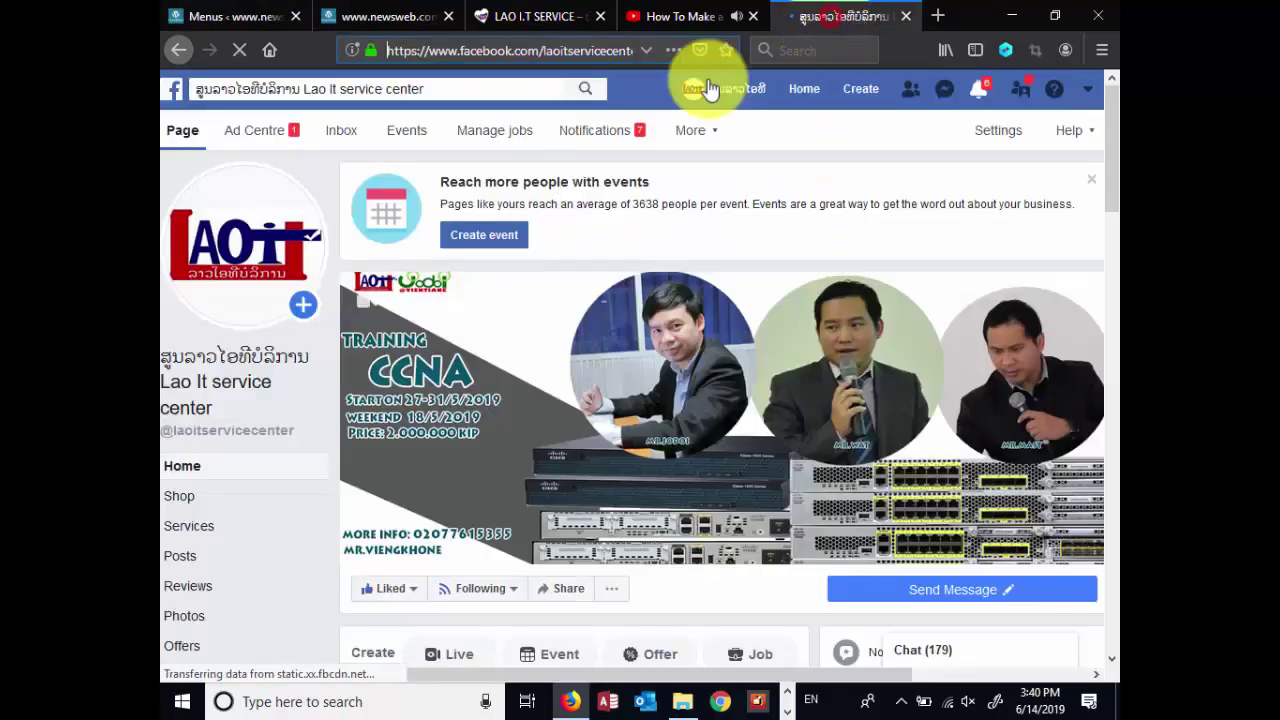
{"action": "scroll", "coordinate": [796, 356], "scroll_direction": "down", "scroll_amount": 10}
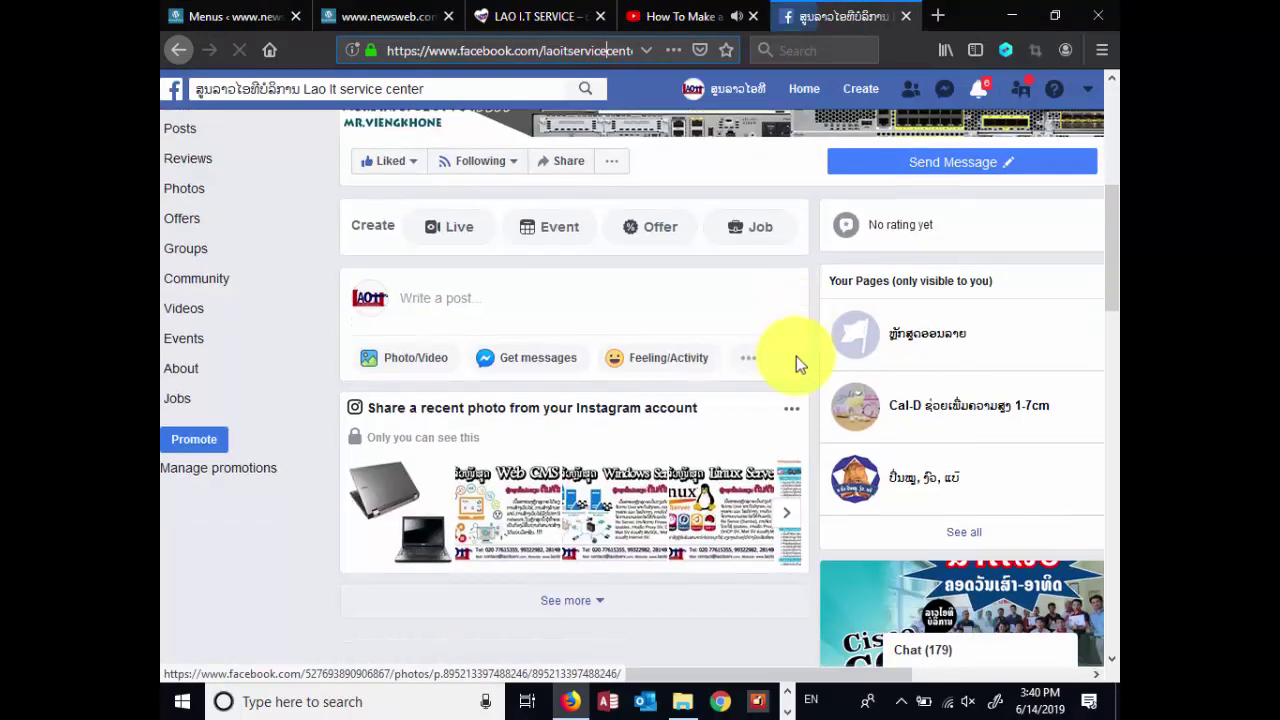
{"action": "scroll", "coordinate": [796, 356], "scroll_direction": "up", "scroll_amount": 10}
{"action": "left_click", "coordinate": [230, 16]}
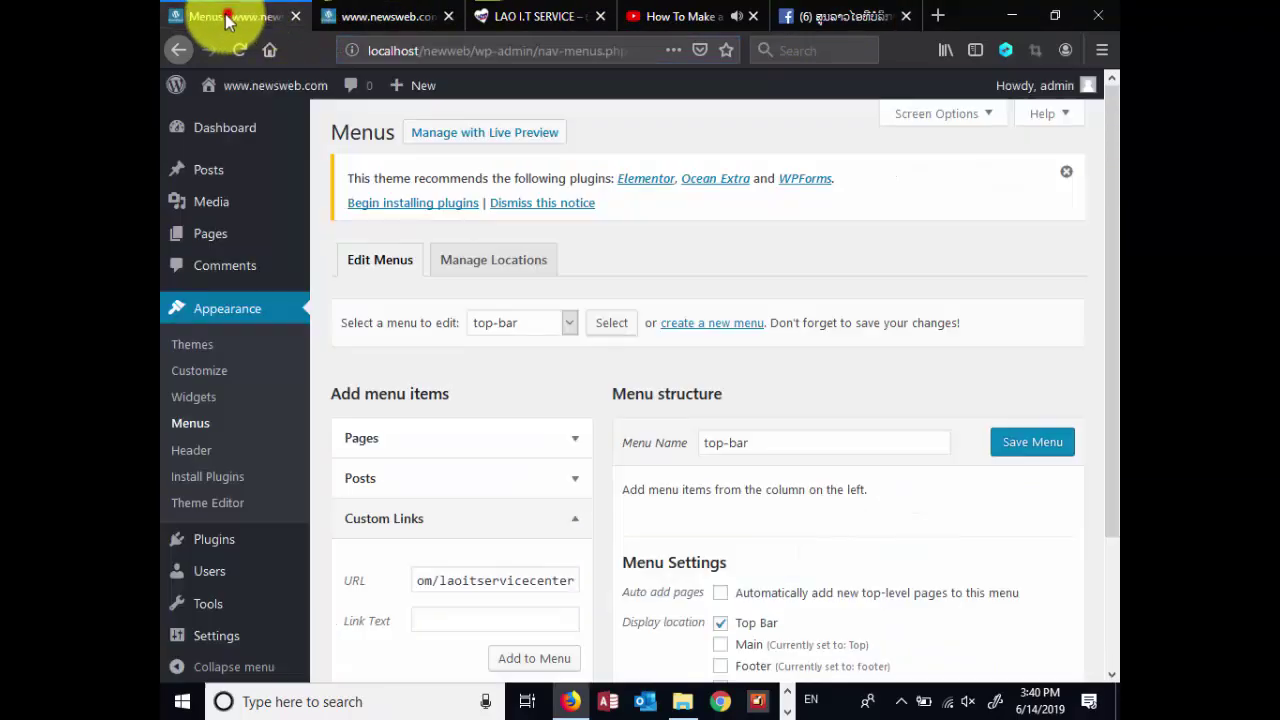
Set the custom link's text to fACEBOOK and add the link to the top-bar menu
{"action": "scroll", "coordinate": [866, 429], "scroll_direction": "down", "scroll_amount": 3}
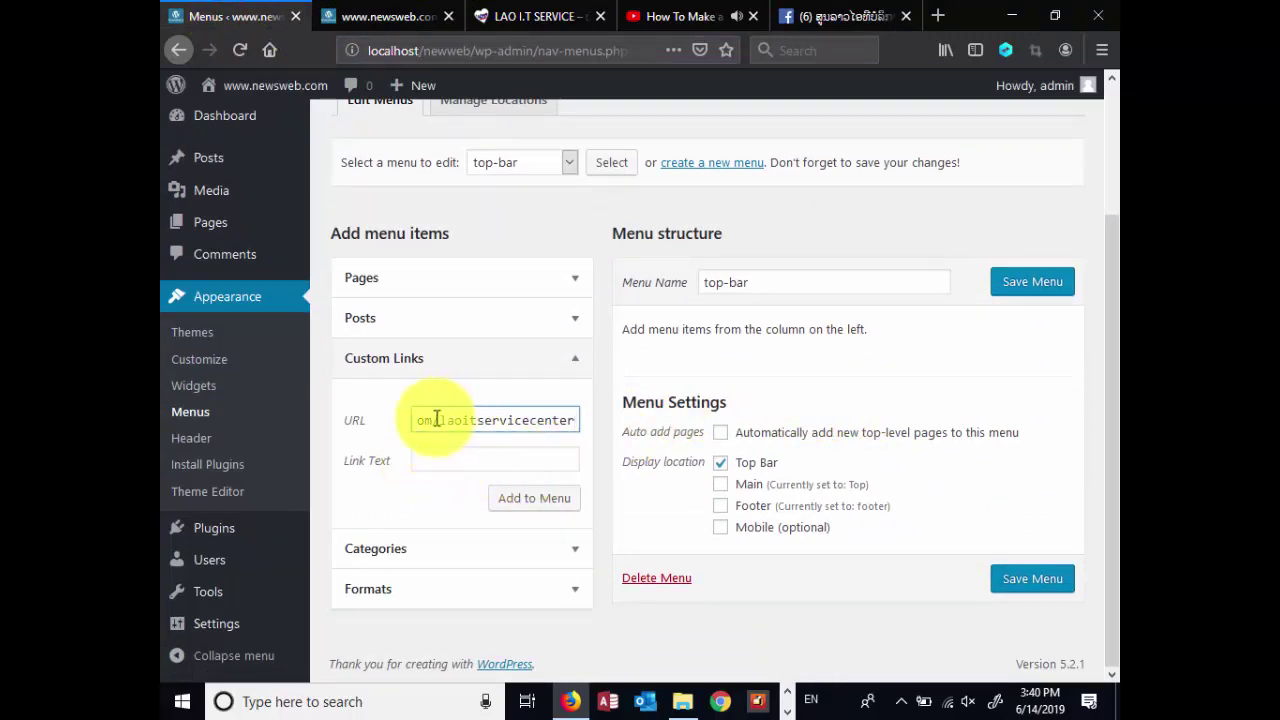
{"action": "left_click", "coordinate": [432, 458]}
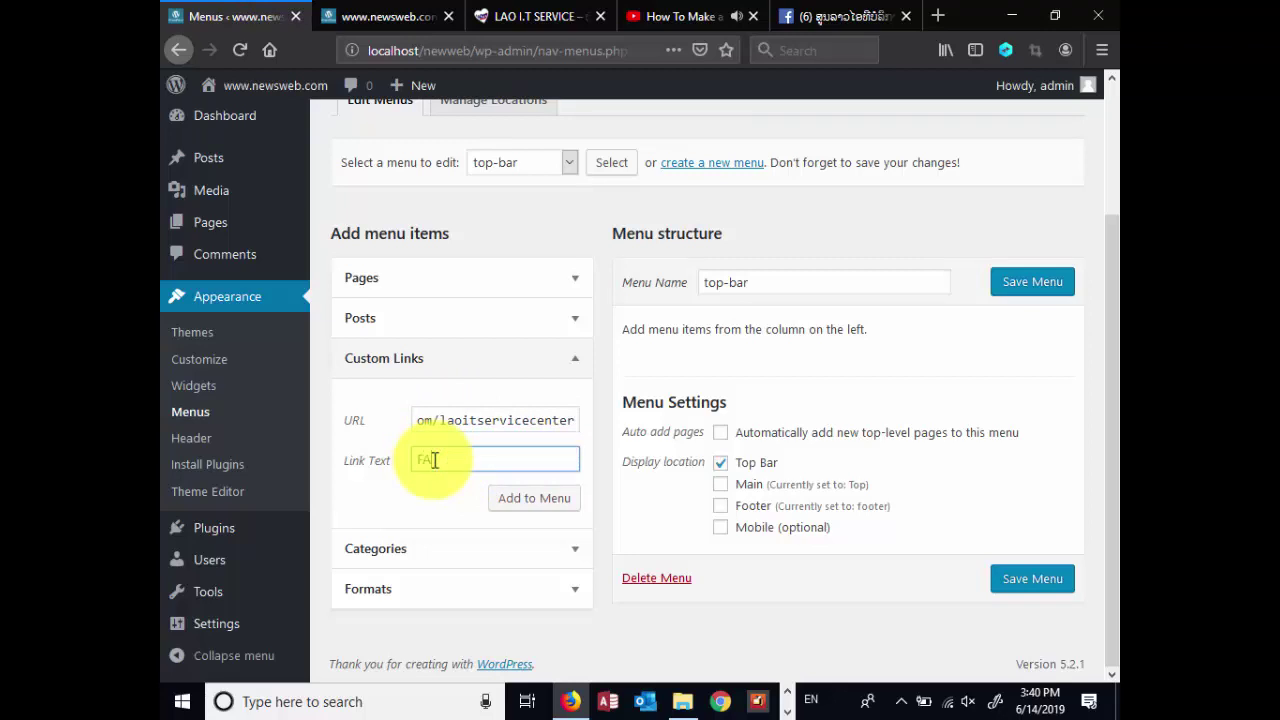
{"action": "key", "text": "BackSpace"}
{"action": "key", "text": "BackSpace"}
{"action": "type", "text": "ໄ"}
{"action": "key", "text": "alt+shift"}
{"action": "type", "text": "FAQ"}
{"action": "key", "text": "BackSpace"}
{"action": "key", "text": "BackSpace"}
{"action": "type", "text": "AQ"}
{"action": "type", "text": "EBOOK"}
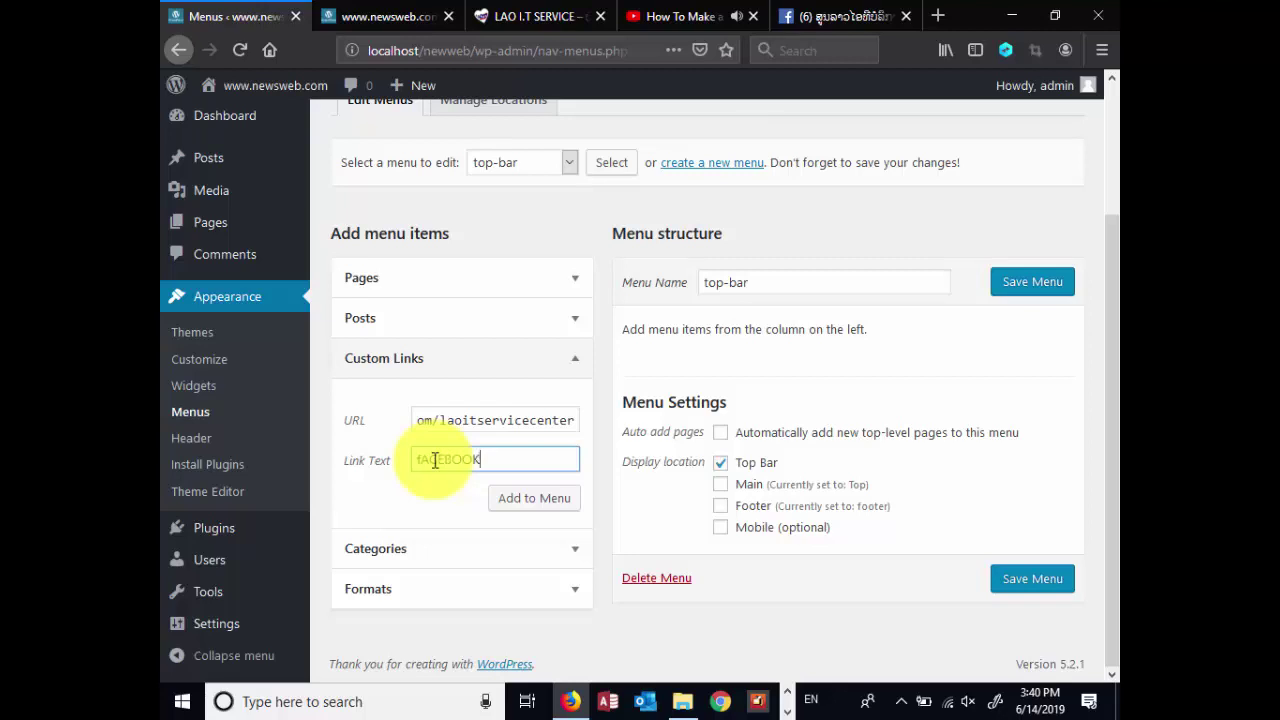
{"action": "left_click", "coordinate": [534, 500]}
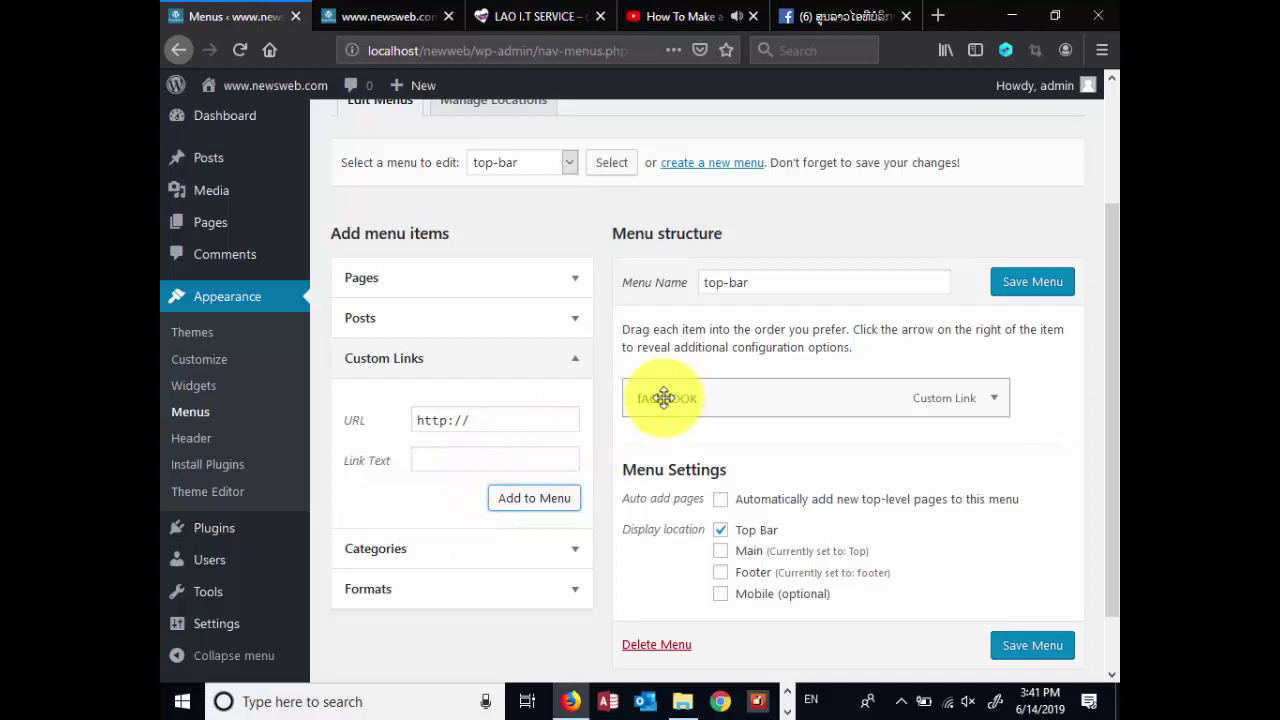
Close the YouTube tab, then view the news site's front page and return to the menu editor
{"action": "left_click", "coordinate": [474, 420]}
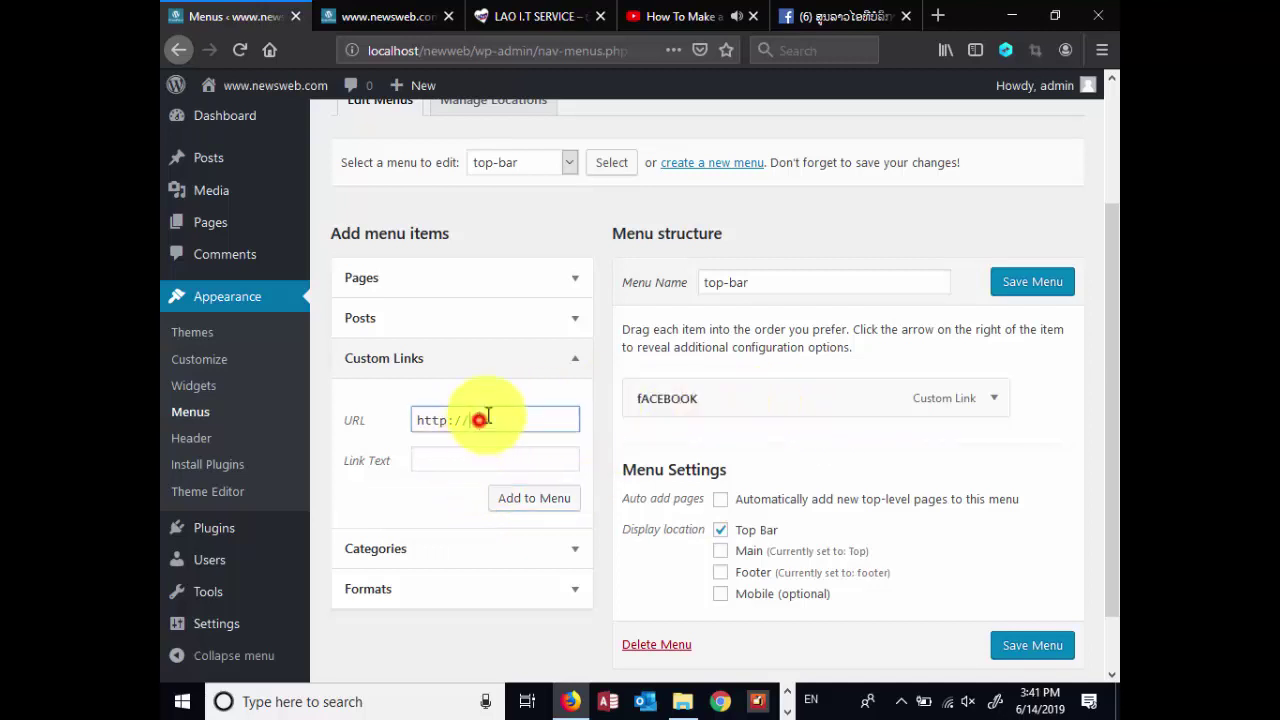
{"action": "left_click", "coordinate": [805, 20]}
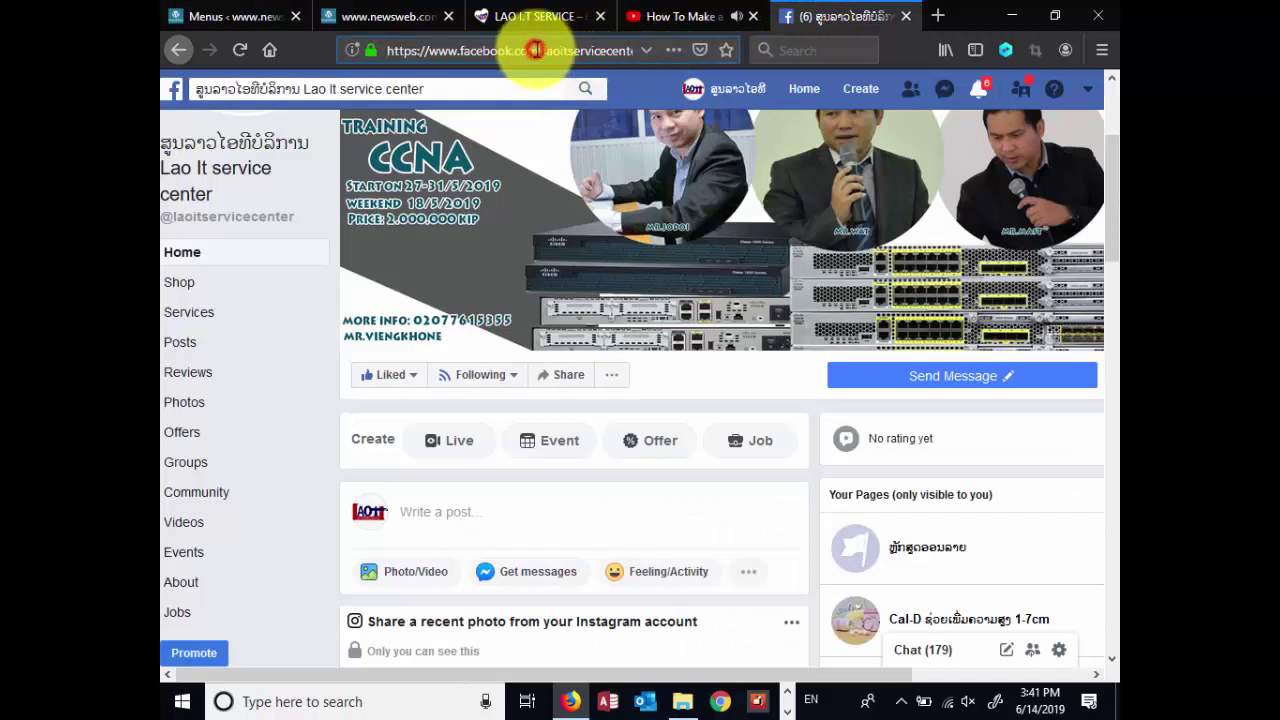
{"action": "left_click", "coordinate": [753, 18]}
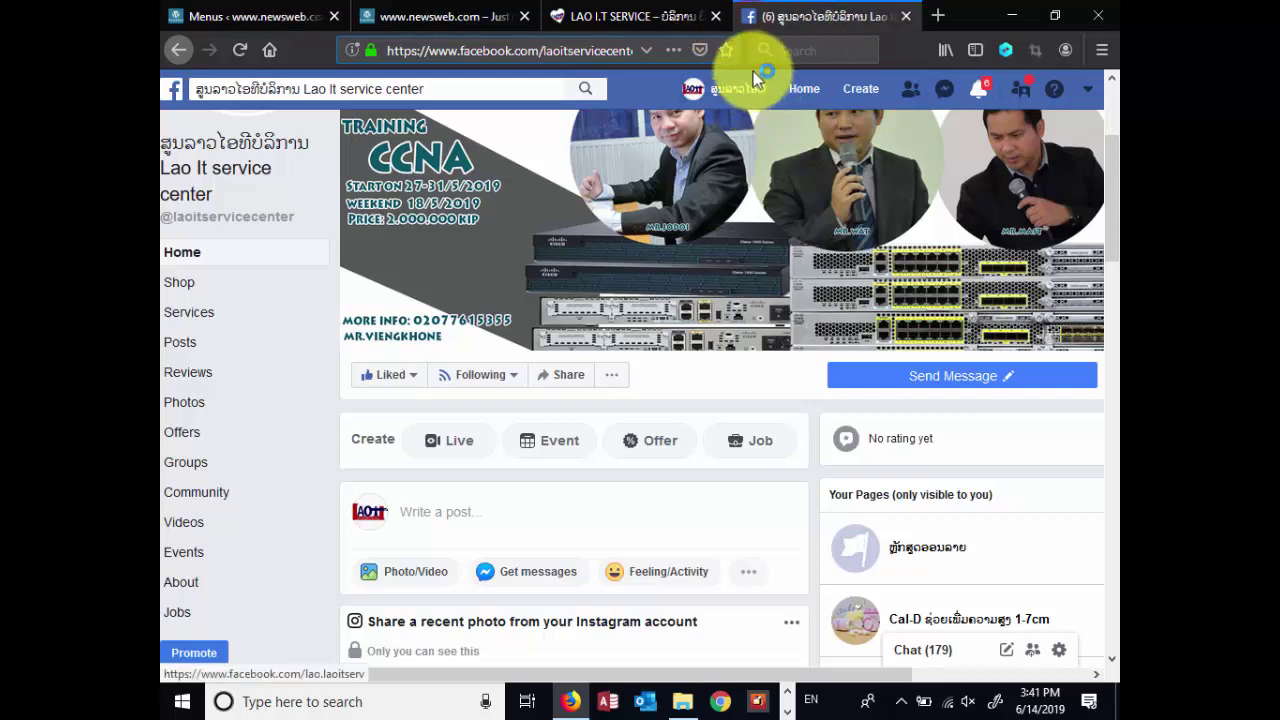
{"action": "left_click", "coordinate": [442, 16]}
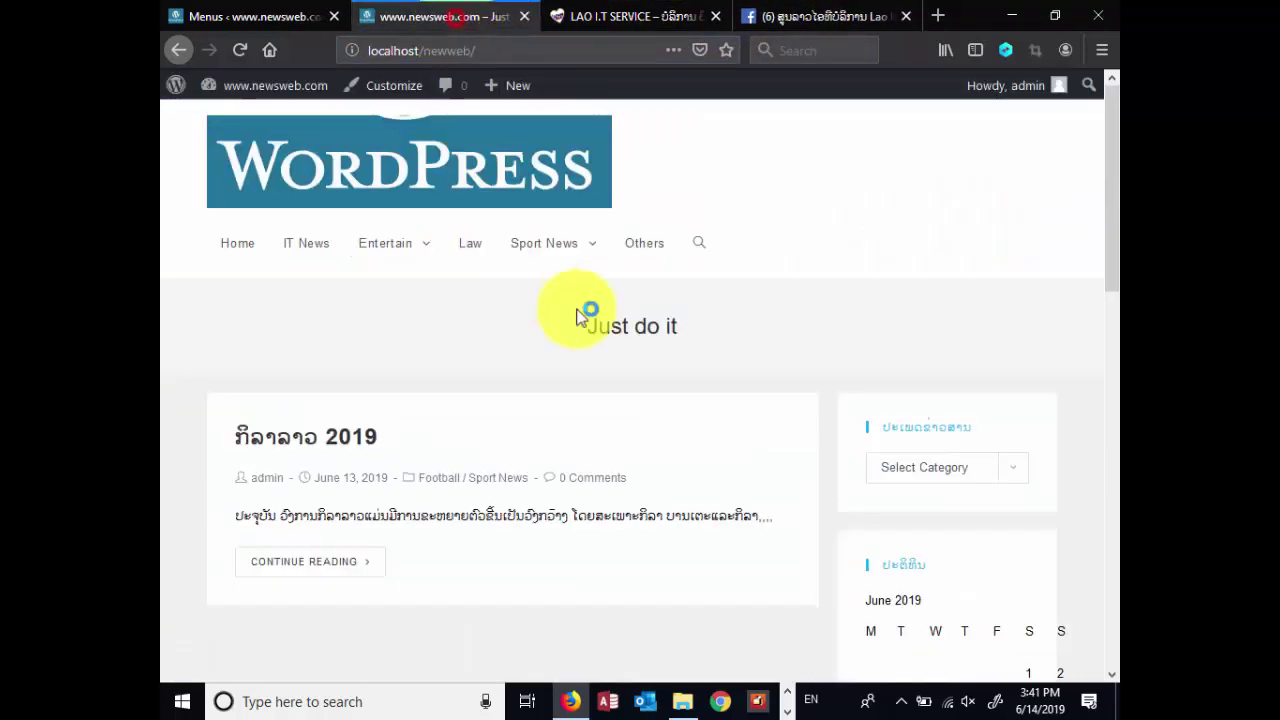
{"action": "mouse_move", "coordinate": [541, 258]}
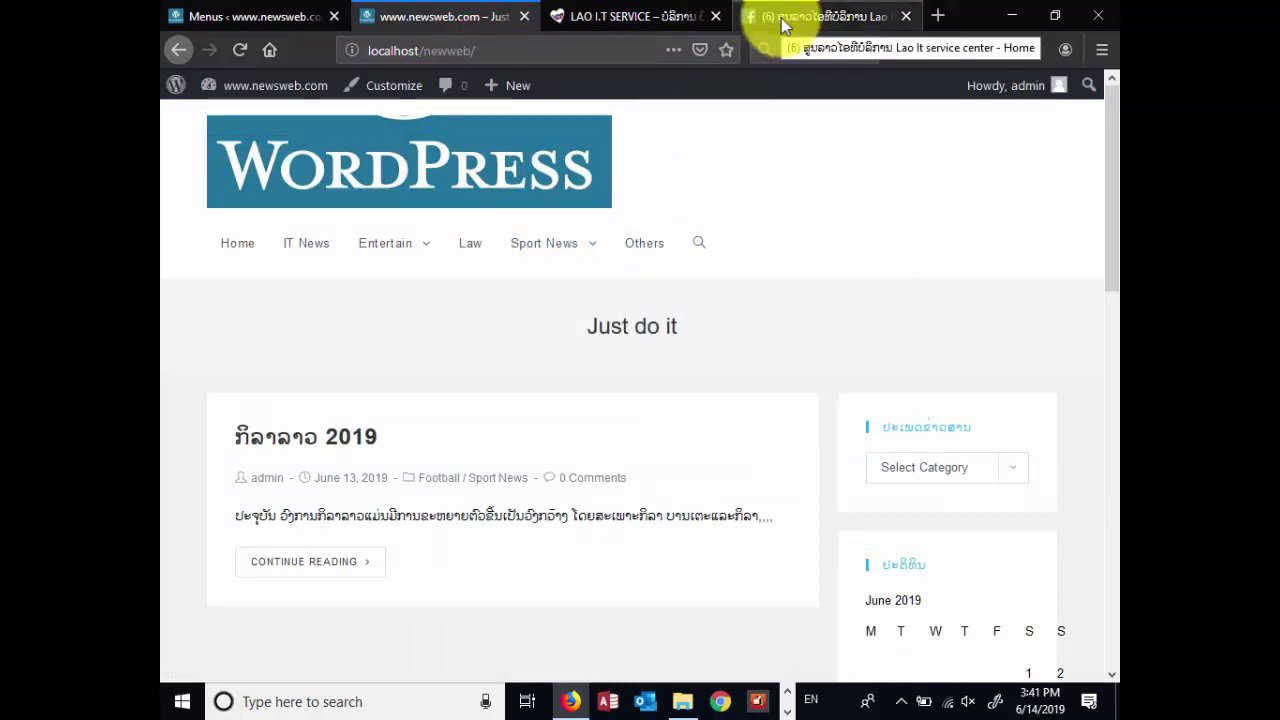
{"action": "left_click", "coordinate": [257, 14]}
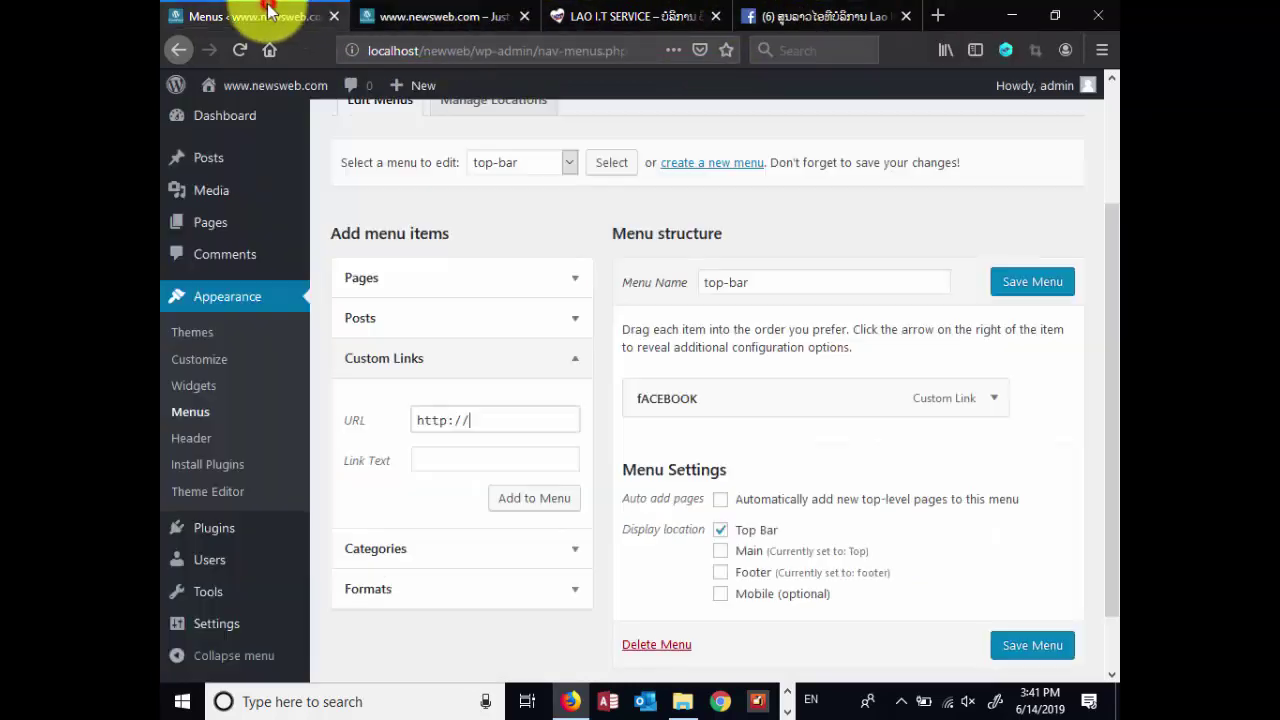
Replace the prefilled URL of the second custom link with #
{"action": "triple_click", "coordinate": [474, 415]}
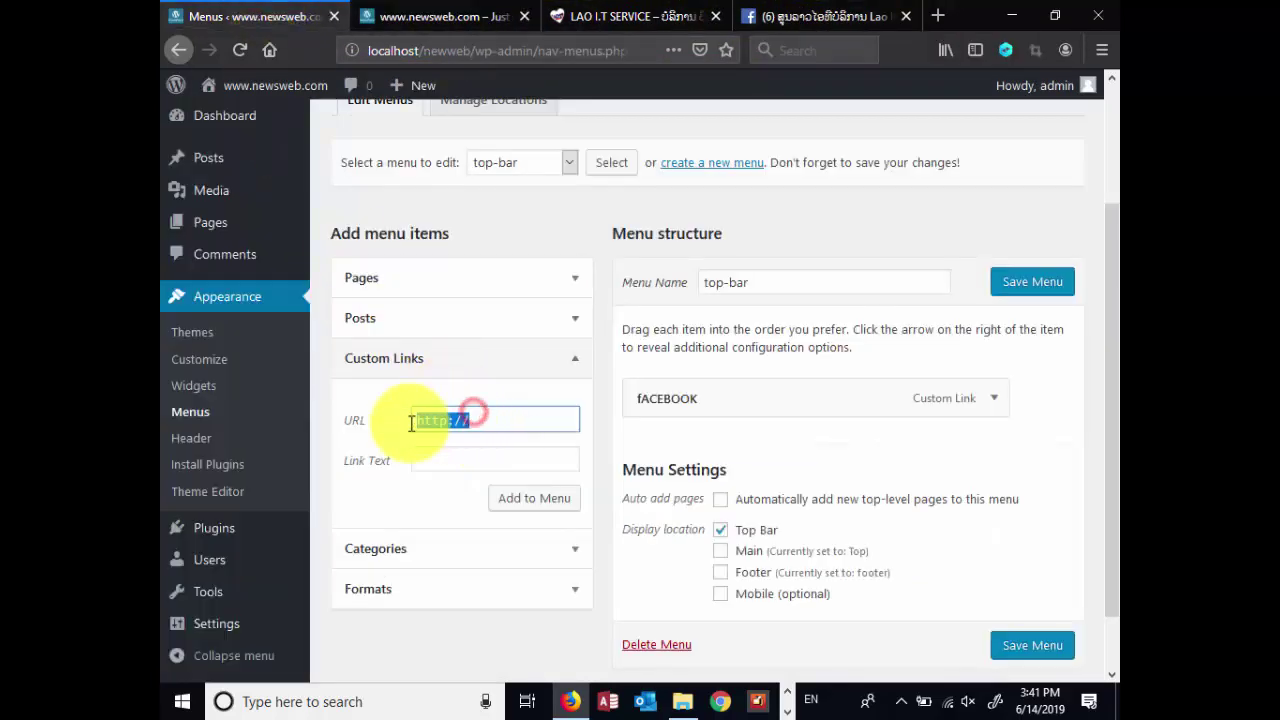
{"action": "left_click", "coordinate": [486, 420]}
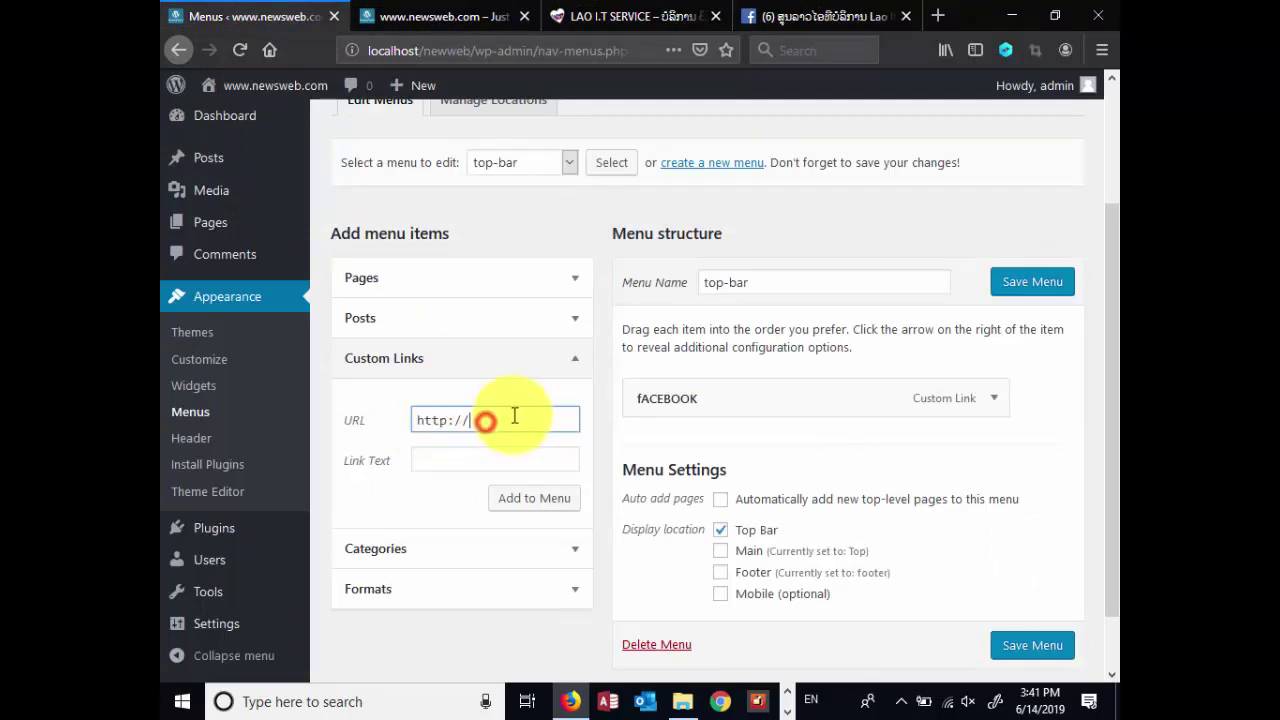
{"action": "left_click_drag", "start_coordinate": [514, 414], "coordinate": [411, 426]}
{"action": "type", "text": "#"}
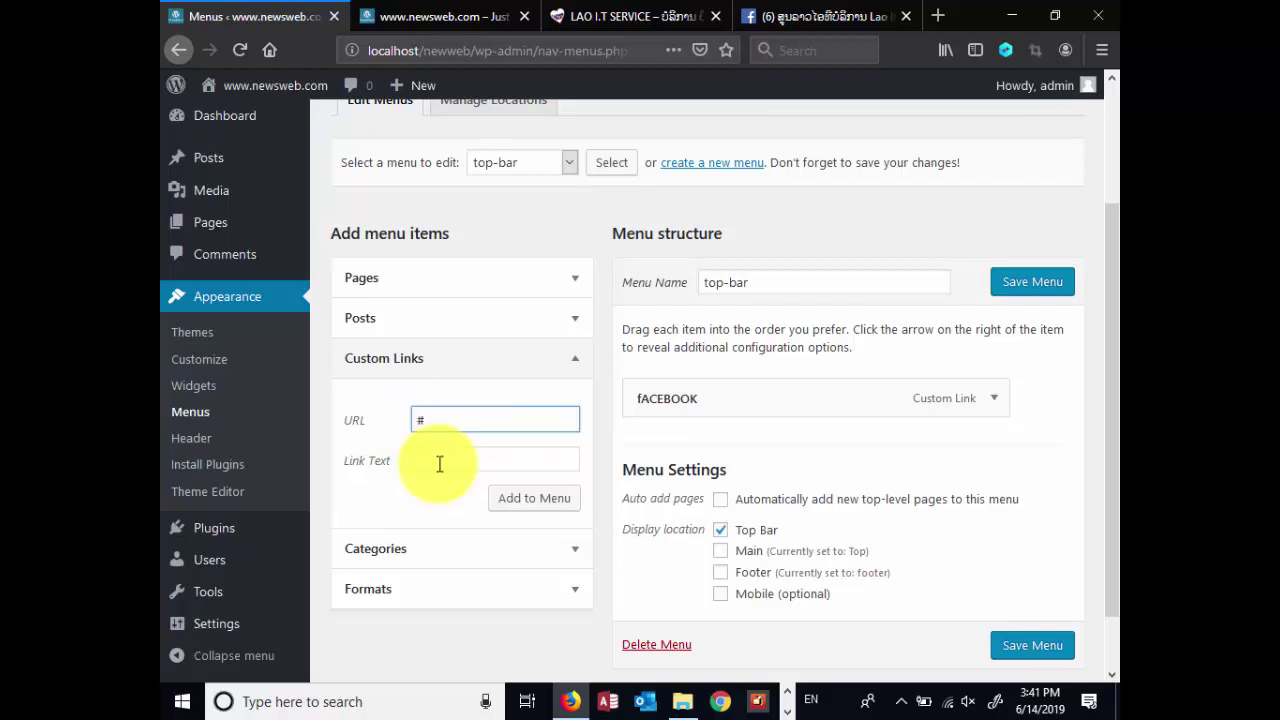
{"action": "left_click", "coordinate": [428, 461]}
{"action": "left_click", "coordinate": [431, 420]}
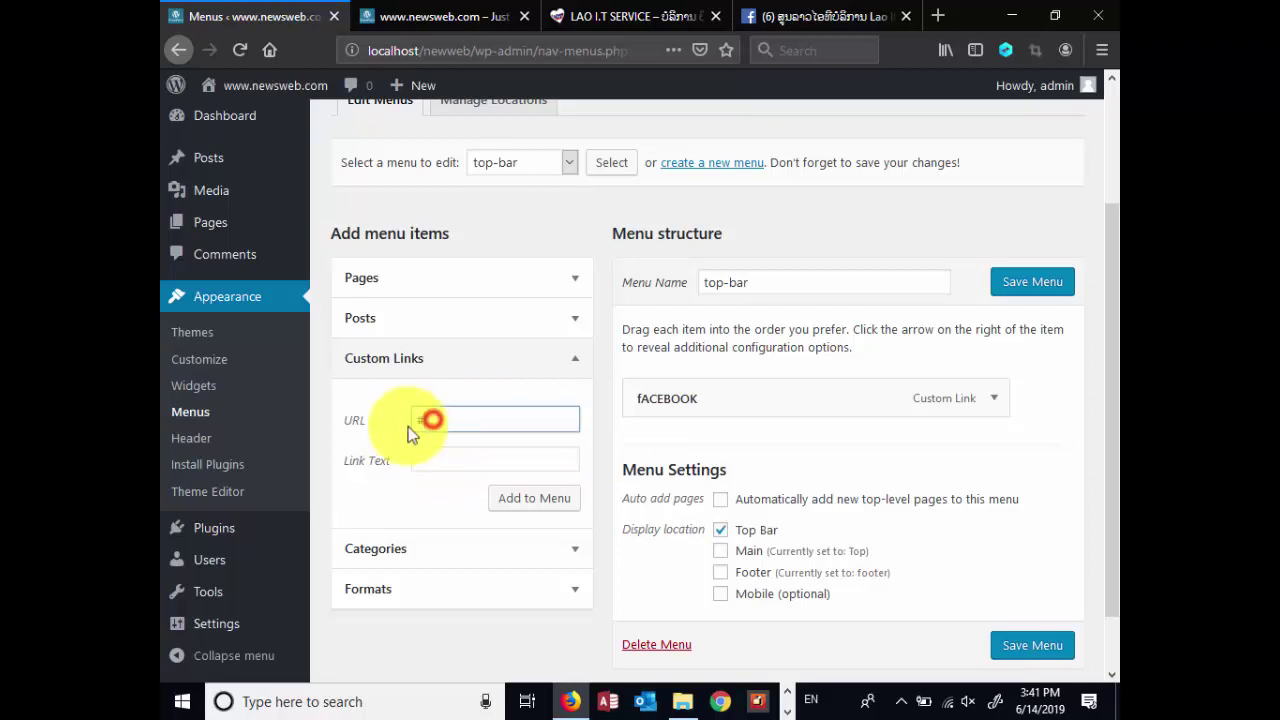
{"action": "left_click", "coordinate": [456, 455]}
Set the second custom link's text to eMail and add the link to the top-bar menu
{"action": "type", "text": "D"}
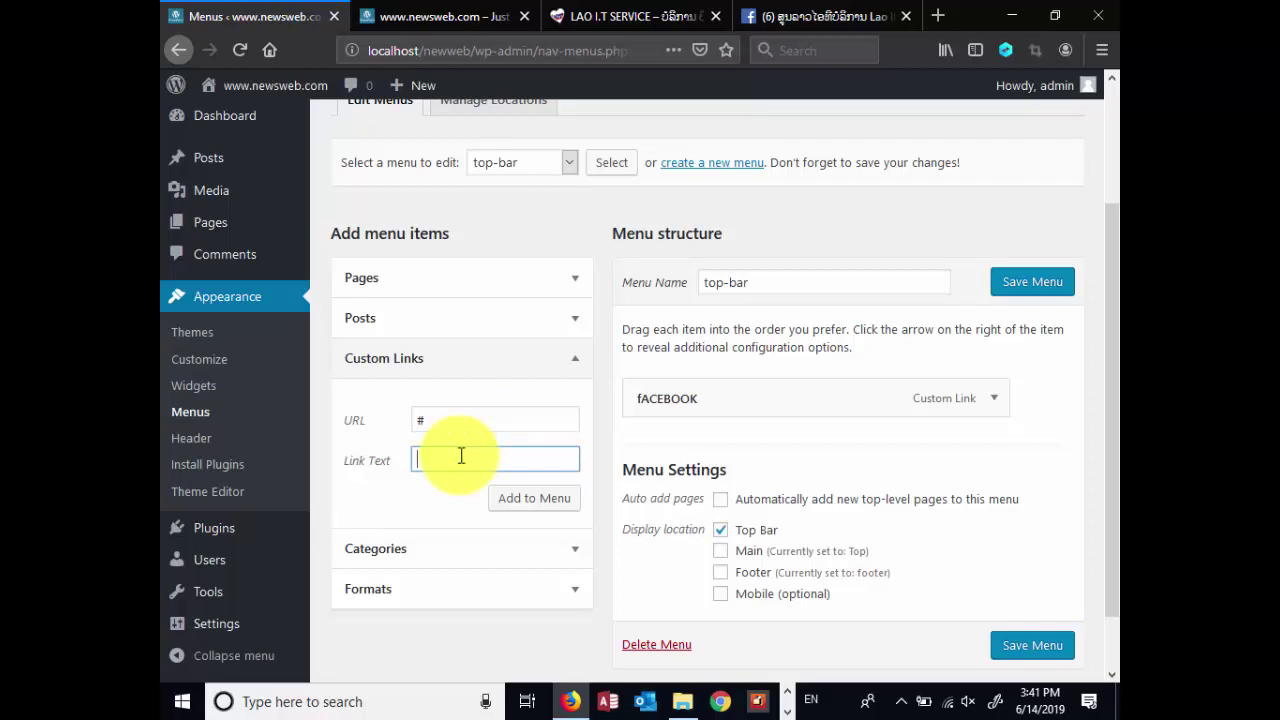
{"action": "type", "text": "MA"}
{"action": "key", "text": "BackSpace"}
{"action": "key", "text": "Tab"}
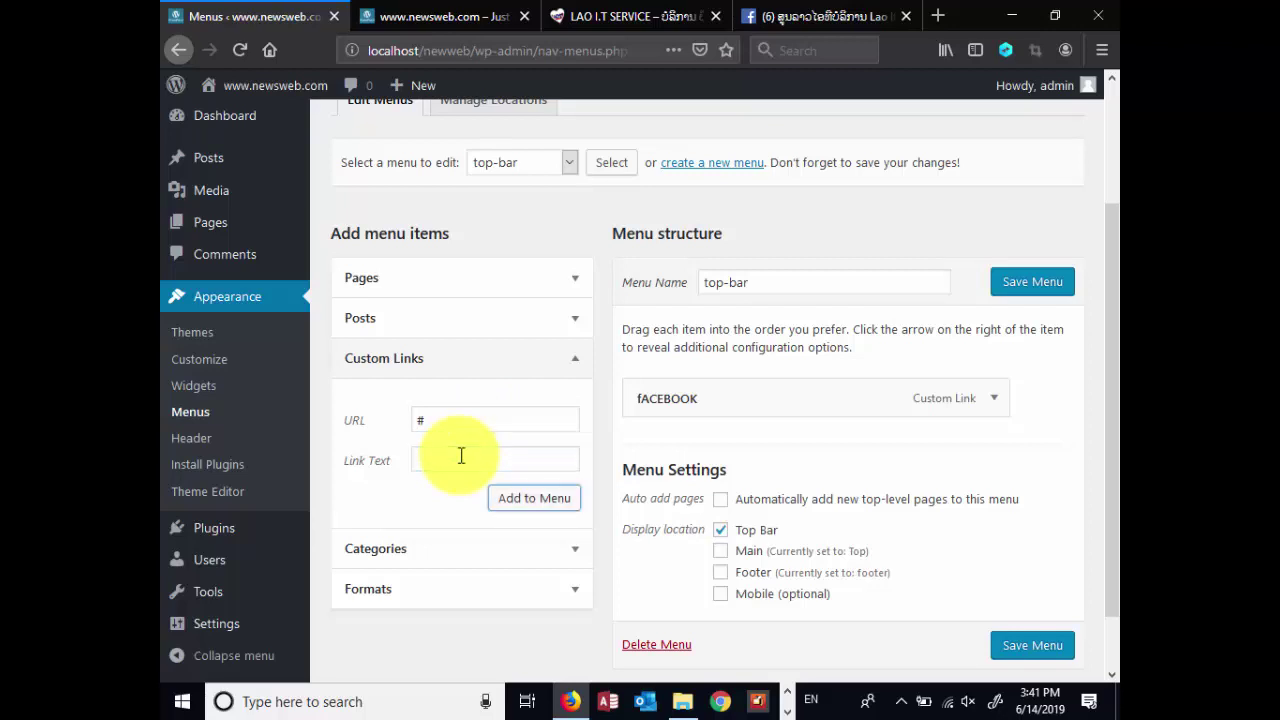
{"action": "key", "text": "alt+shift"}
{"action": "key", "text": "alt+shift"}
{"action": "left_click", "coordinate": [461, 456]}
{"action": "type", "text": "e"}
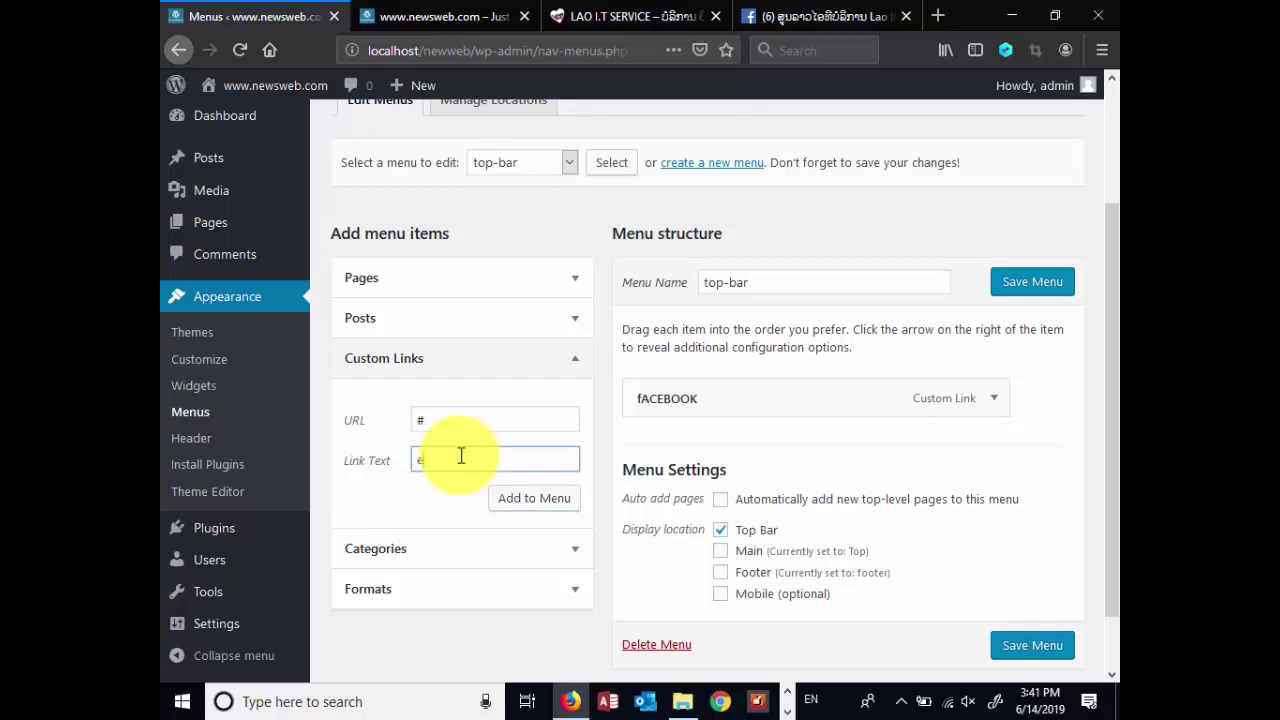
{"action": "type", "text": "Mail"}
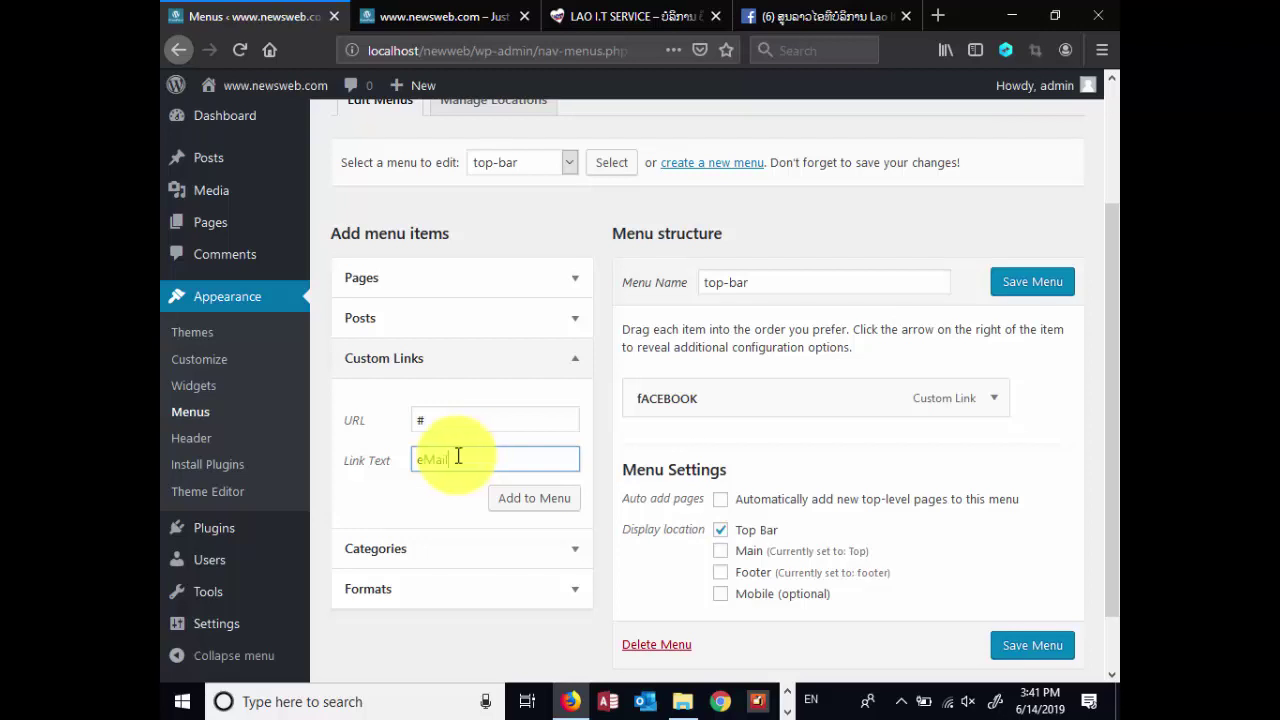
{"action": "left_click", "coordinate": [527, 500]}
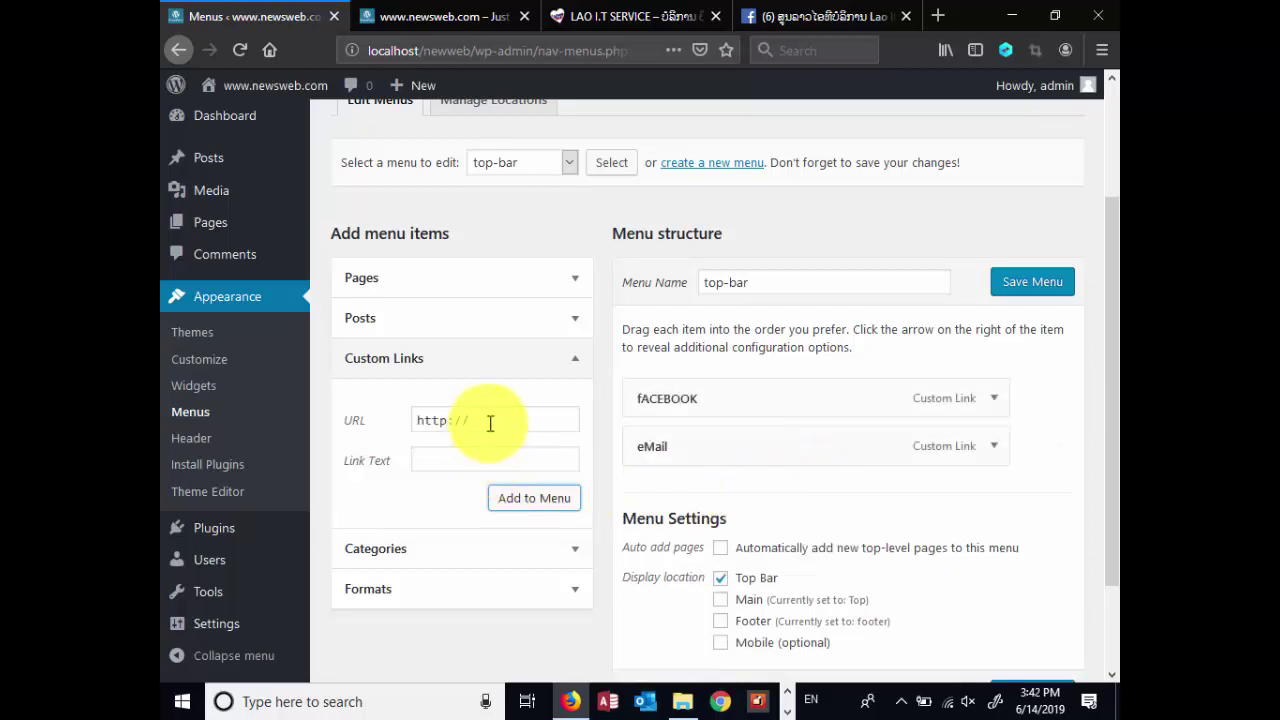
Add a custom link to the top-bar menu with the URL # and the link text WhatApp
{"action": "left_click_drag", "start_coordinate": [488, 421], "coordinate": [400, 436]}
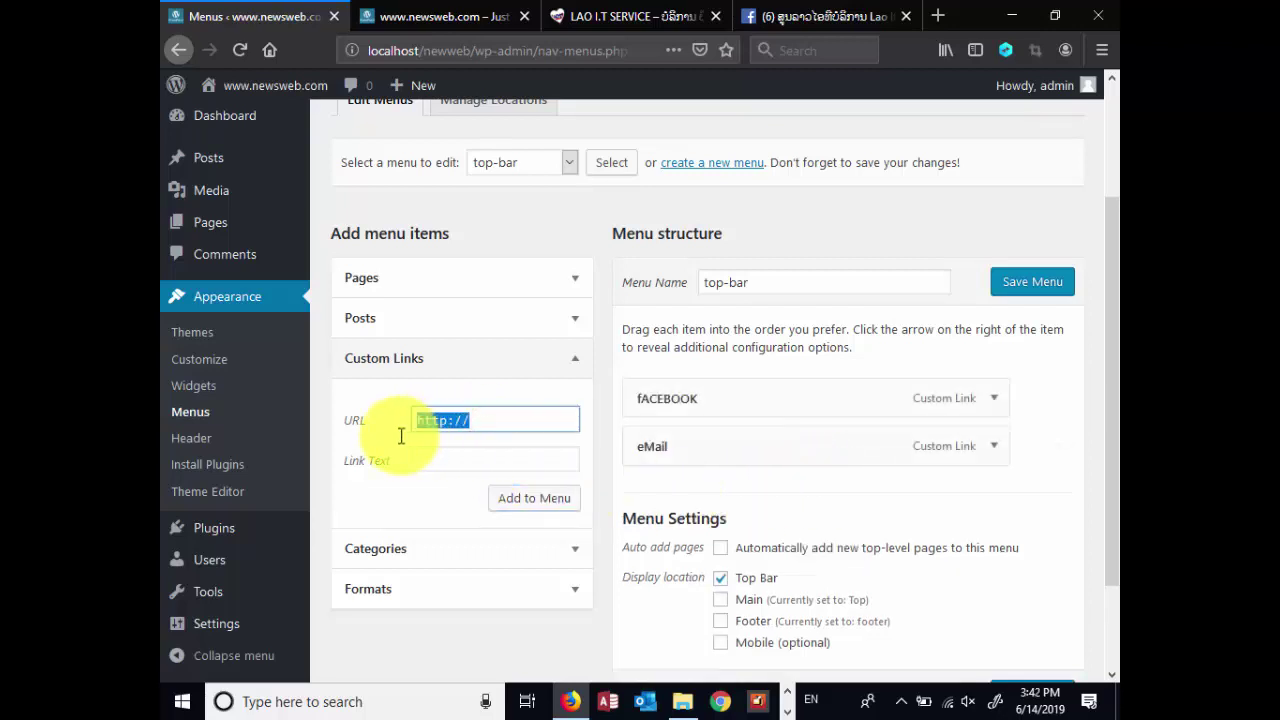
{"action": "type", "text": "#"}
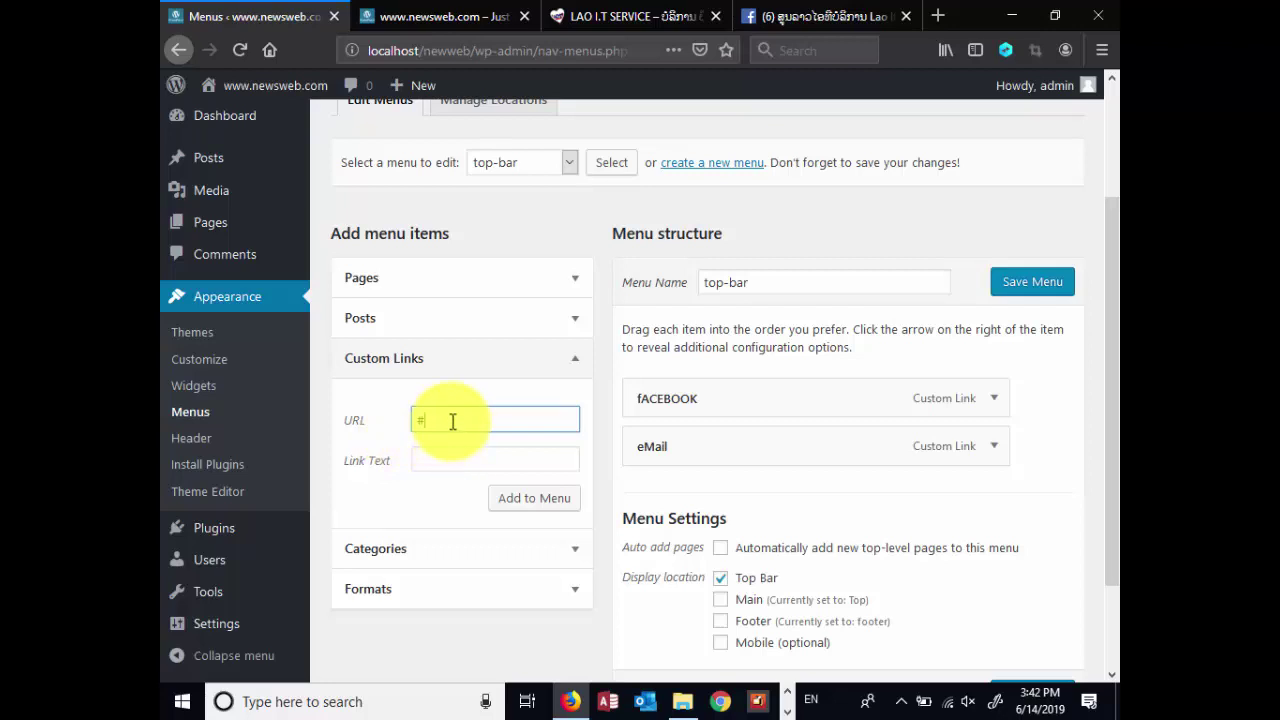
{"action": "left_click", "coordinate": [436, 457]}
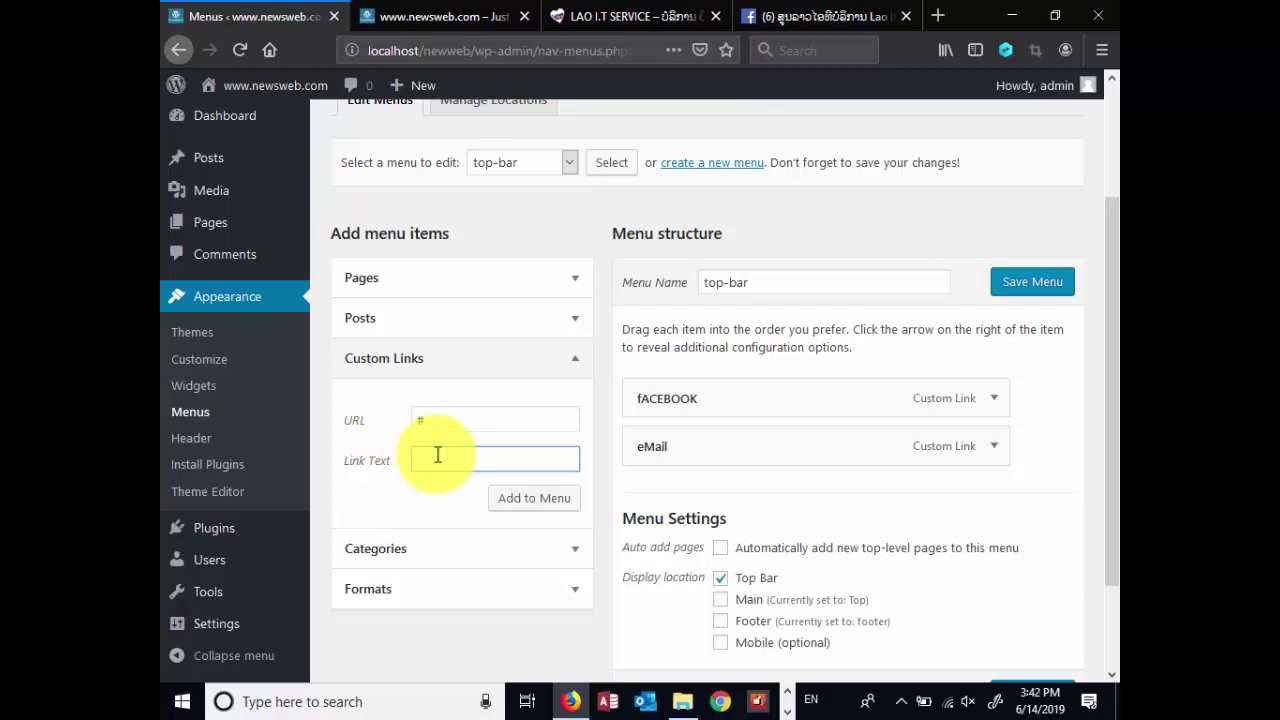
{"action": "type", "text": "df"}
{"action": "type", "text": "WhatApp"}
{"action": "left_click", "coordinate": [554, 497]}
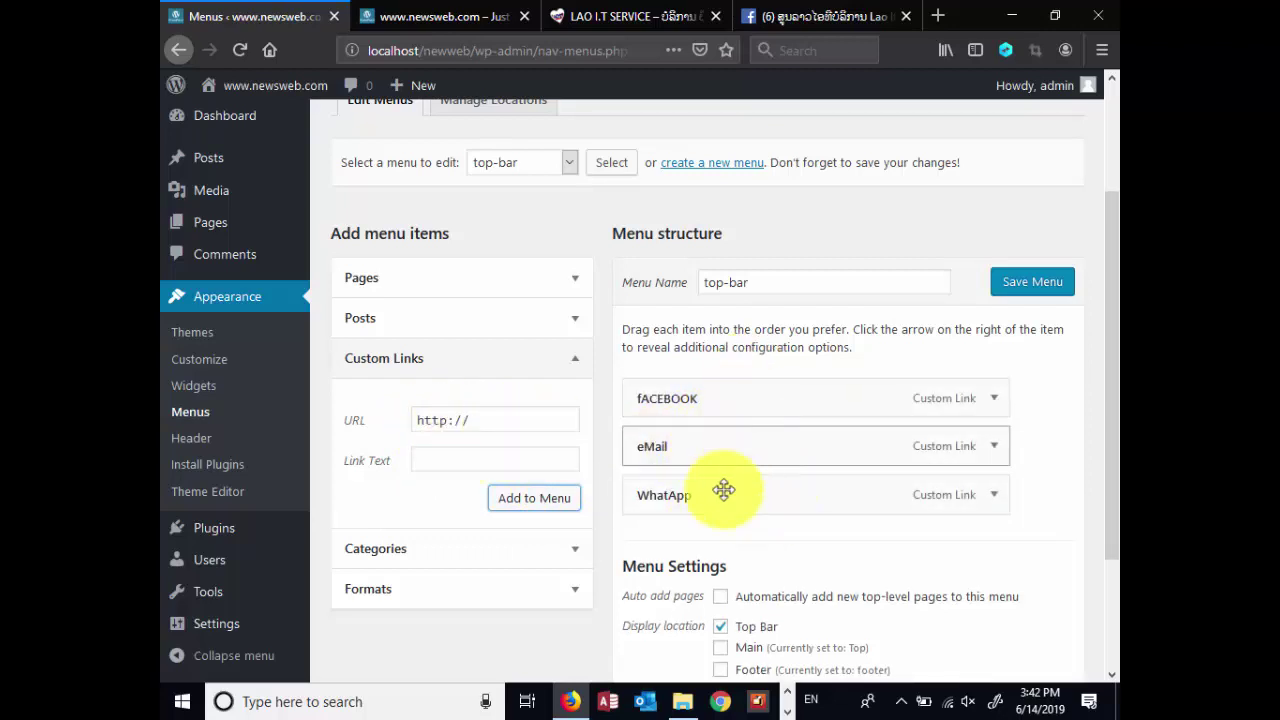
Add a custom link to the top-bar menu with the link text Youtube and the URL #
{"action": "left_click", "coordinate": [435, 462]}
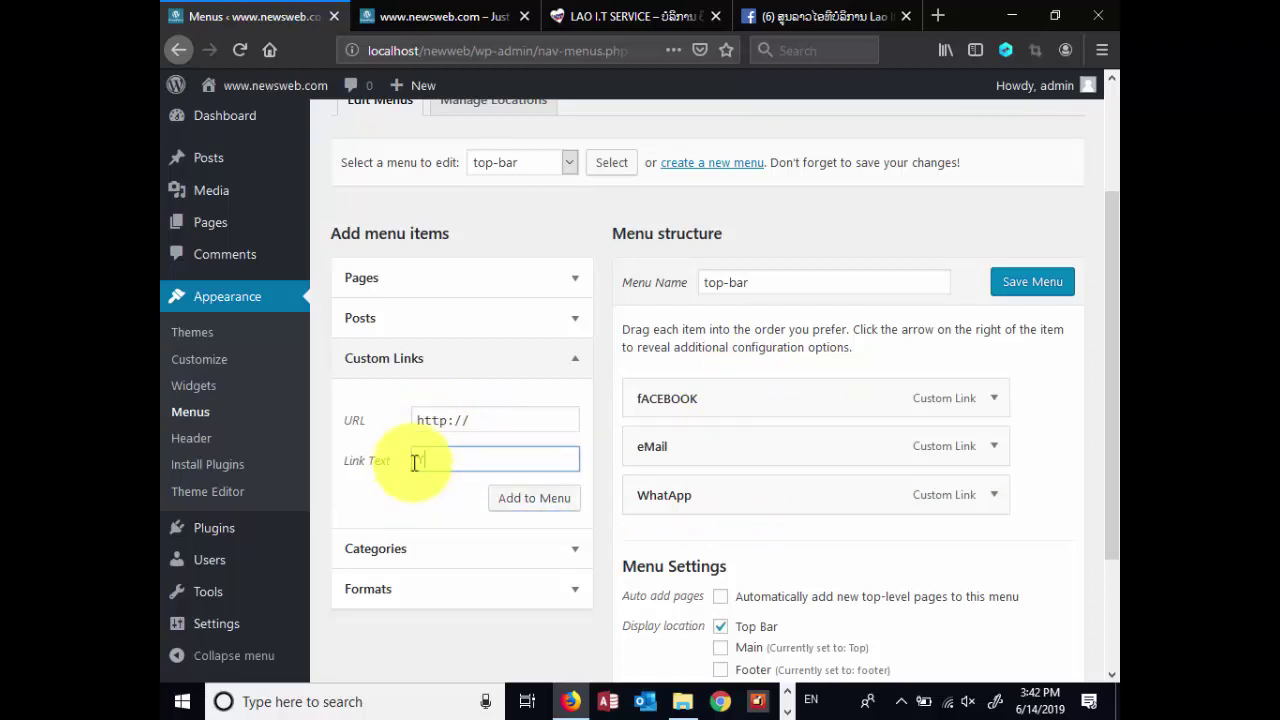
{"action": "type", "text": "Youtube"}
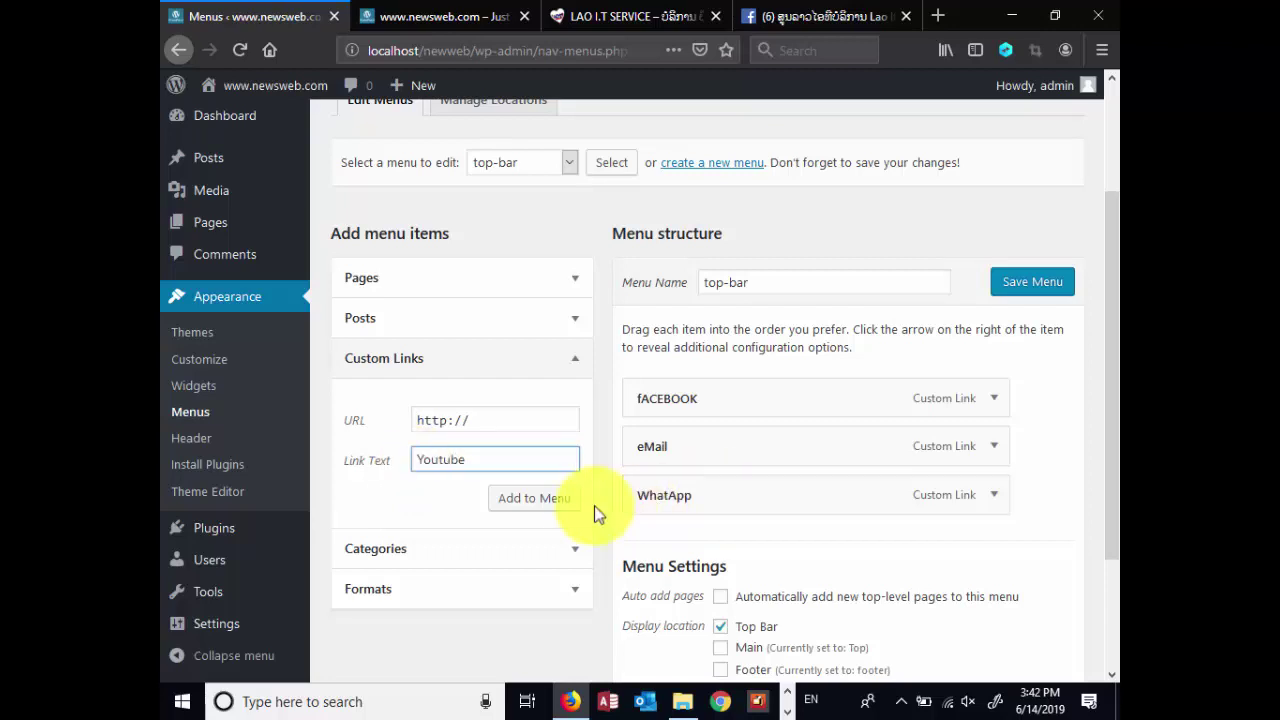
{"action": "left_click", "coordinate": [558, 500]}
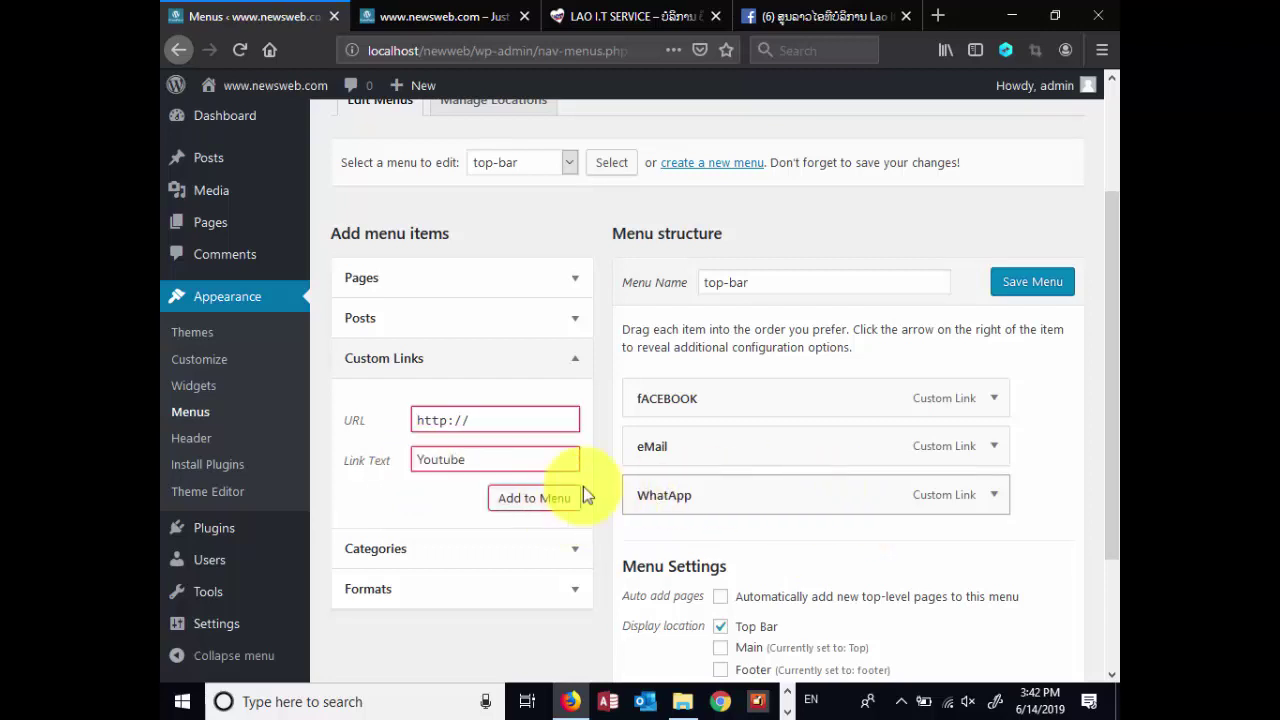
{"action": "left_click", "coordinate": [479, 421]}
{"action": "left_click_drag", "start_coordinate": [459, 421], "coordinate": [411, 426]}
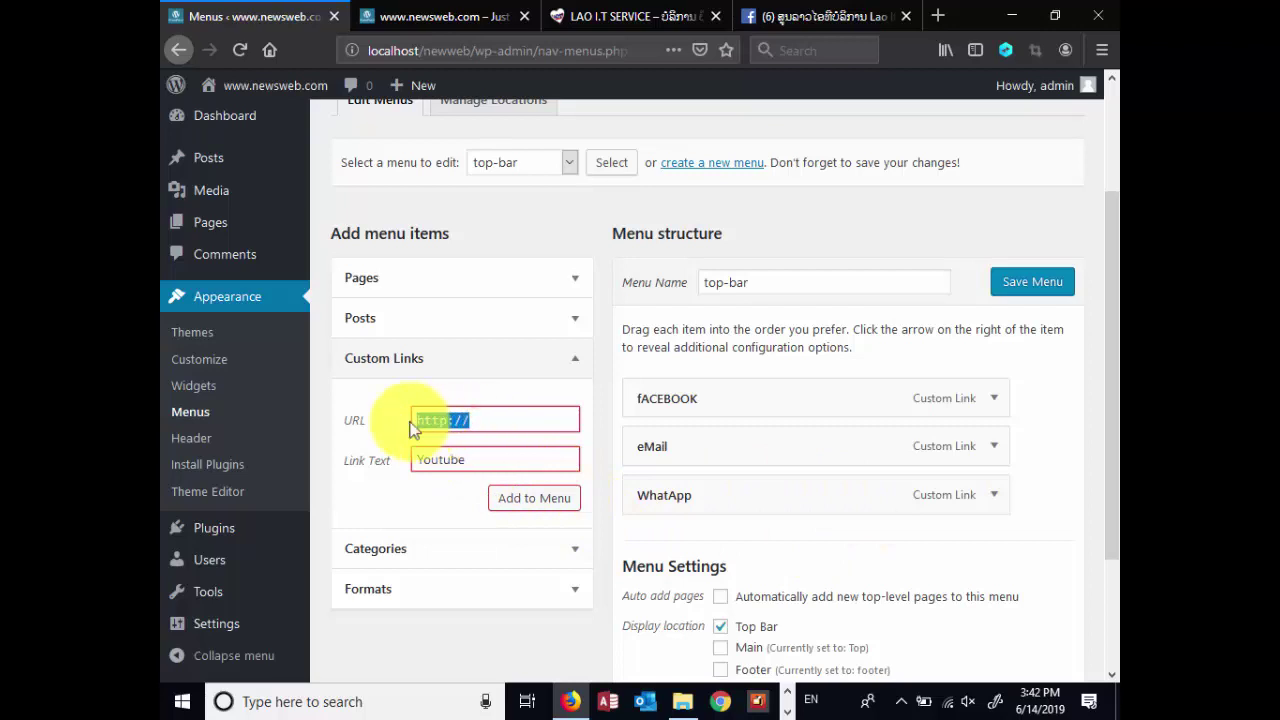
{"action": "left_click", "coordinate": [524, 500]}
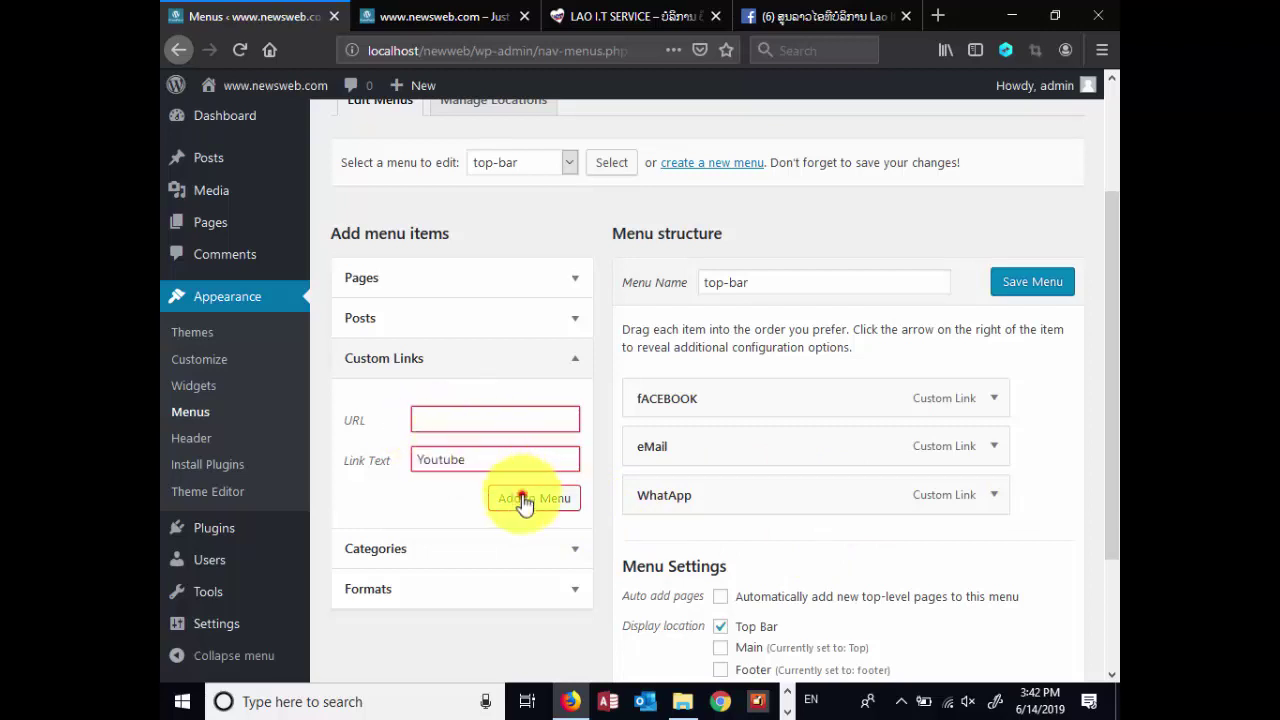
{"action": "left_click", "coordinate": [440, 421]}
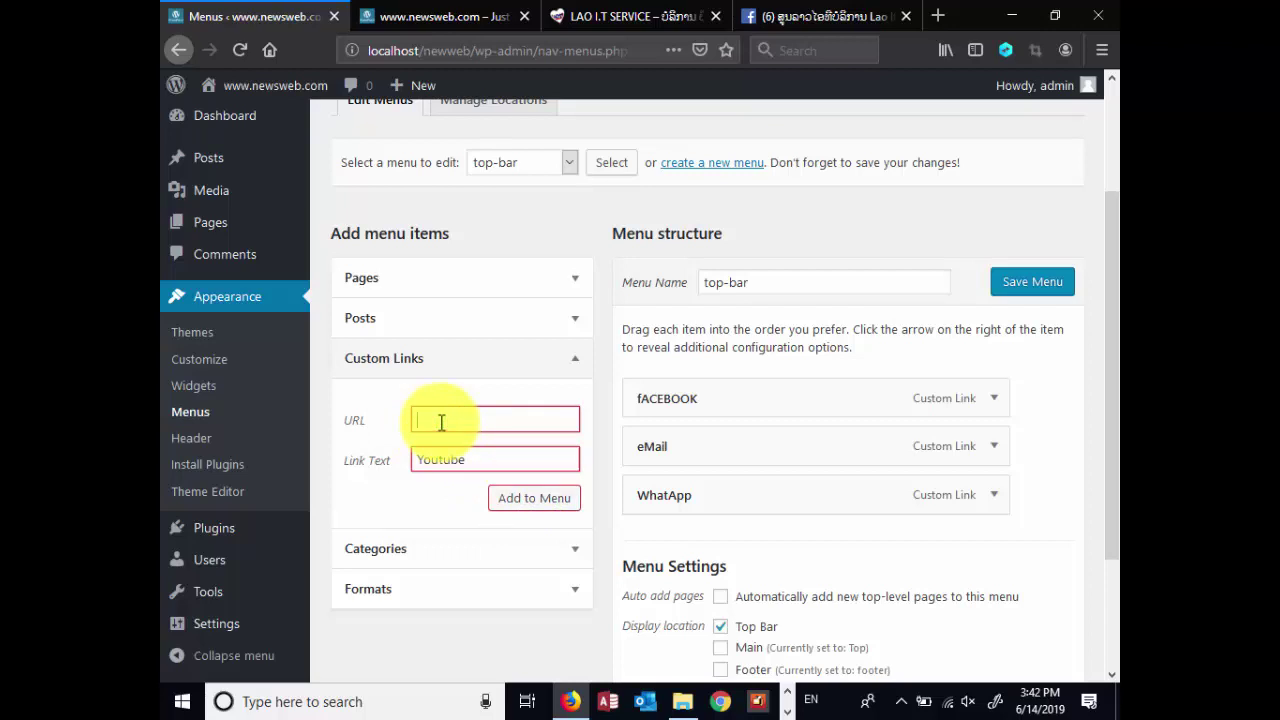
{"action": "type", "text": "#"}
{"action": "left_click", "coordinate": [535, 500]}
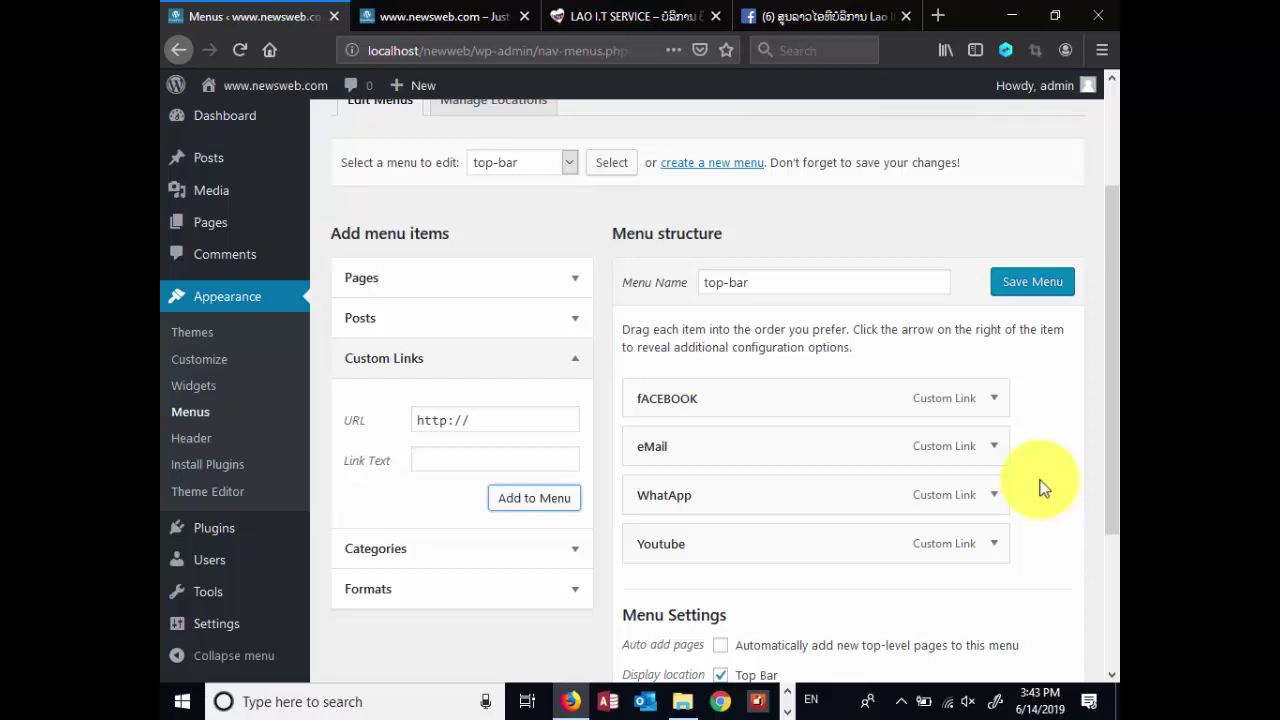
Save the top-bar menu with its four custom links
{"action": "scroll", "coordinate": [1037, 475], "scroll_direction": "down", "scroll_amount": 3}
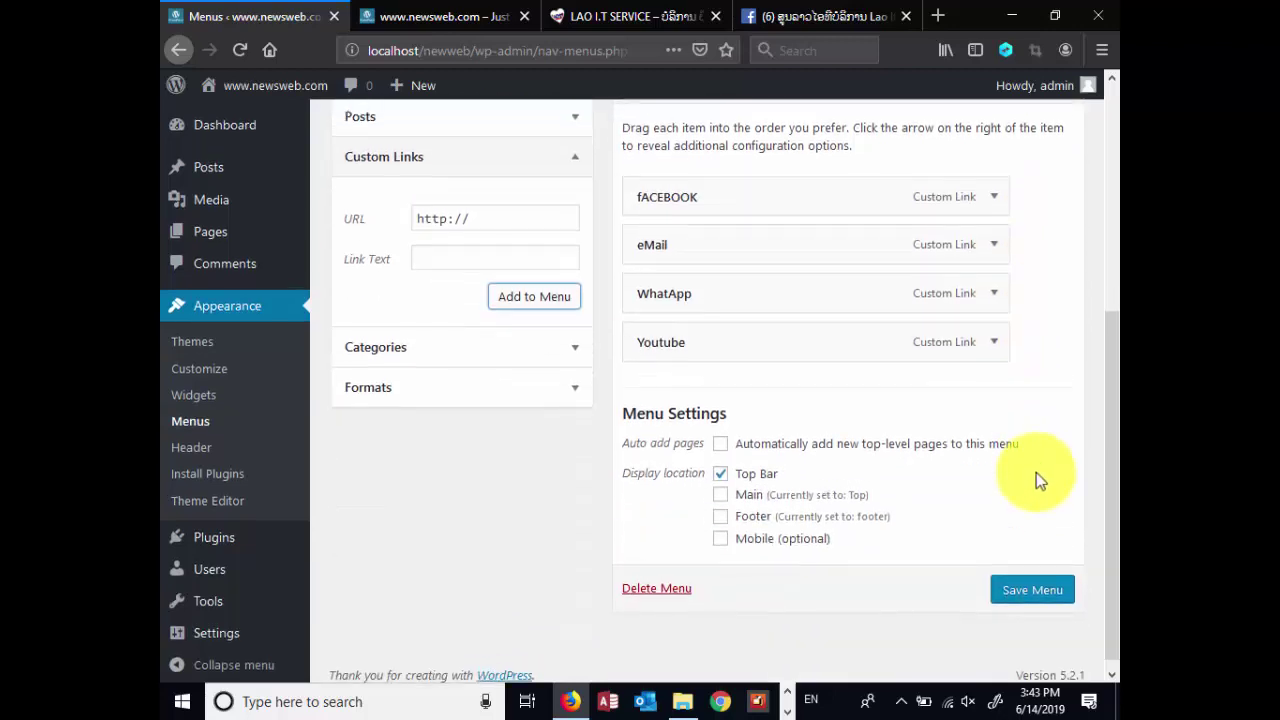
{"action": "scroll", "coordinate": [1037, 400], "scroll_direction": "up", "scroll_amount": 1}
{"action": "left_click", "coordinate": [1032, 176]}
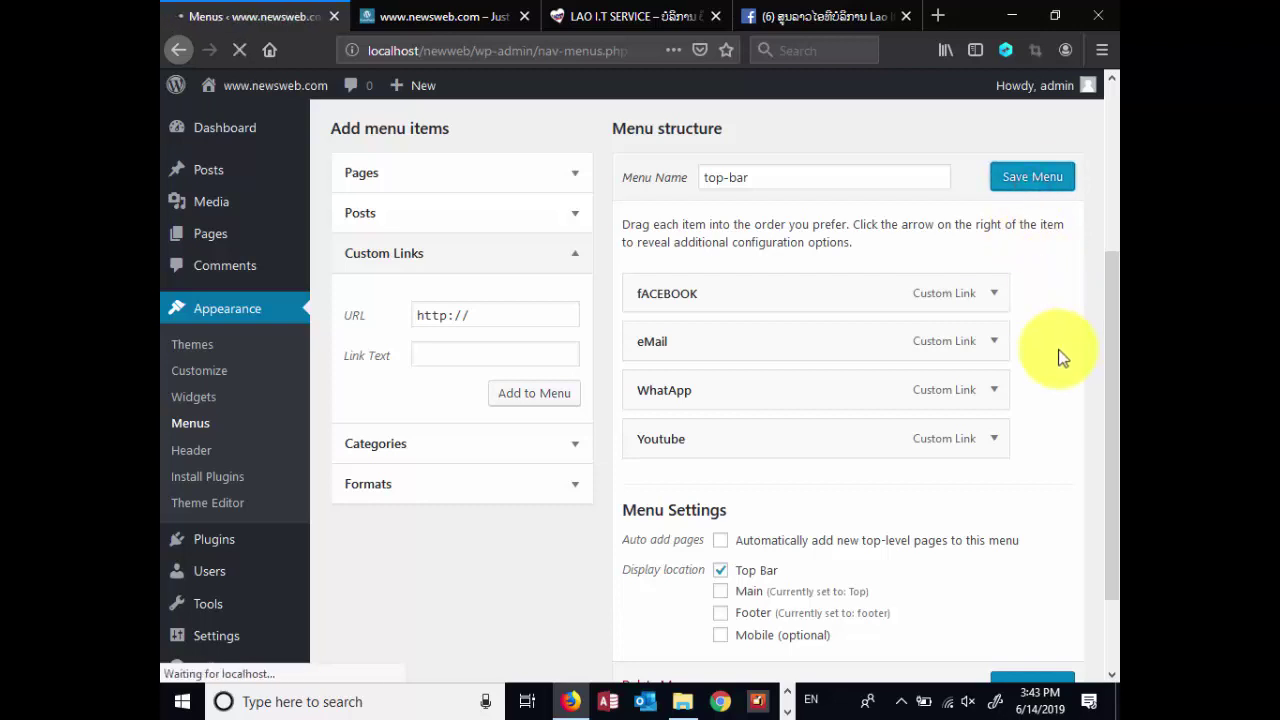
{"action": "scroll", "coordinate": [1052, 350], "scroll_direction": "down", "scroll_amount": 4}
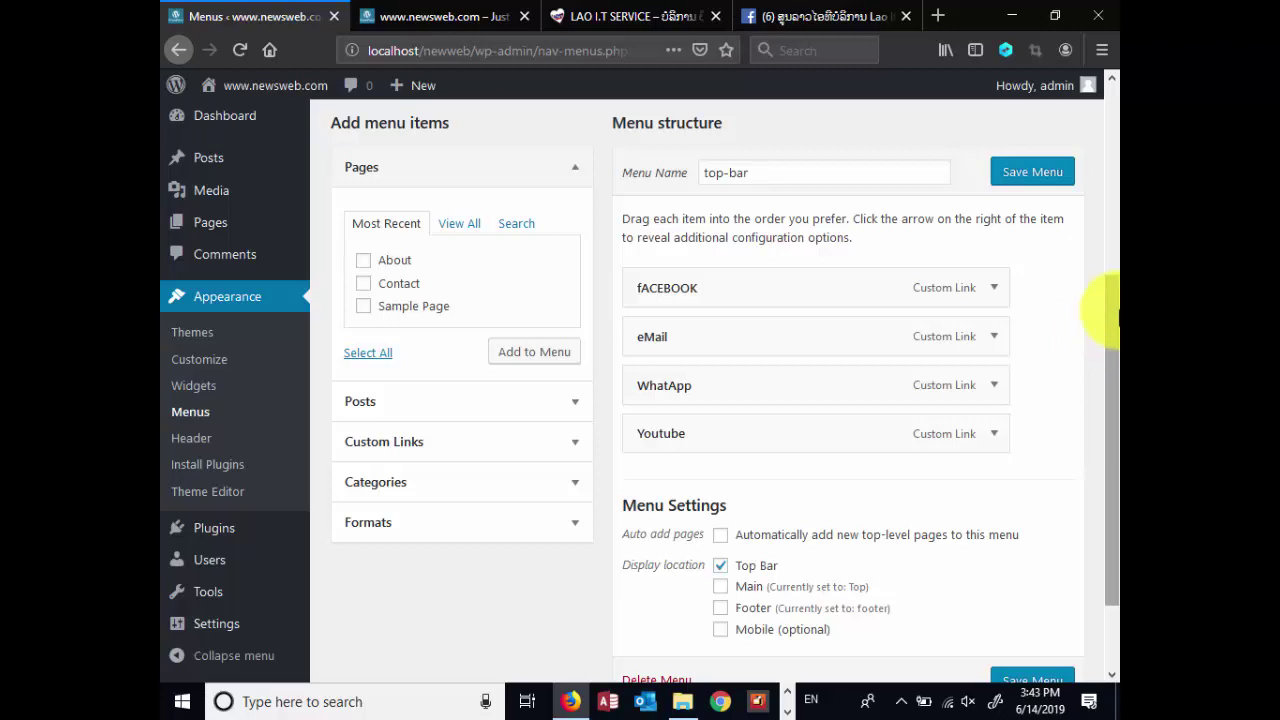
Reload the news site's front page, test the fACEBOOK link in the top bar and return to the site
{"action": "left_click", "coordinate": [410, 15]}
{"action": "left_click", "coordinate": [242, 49]}
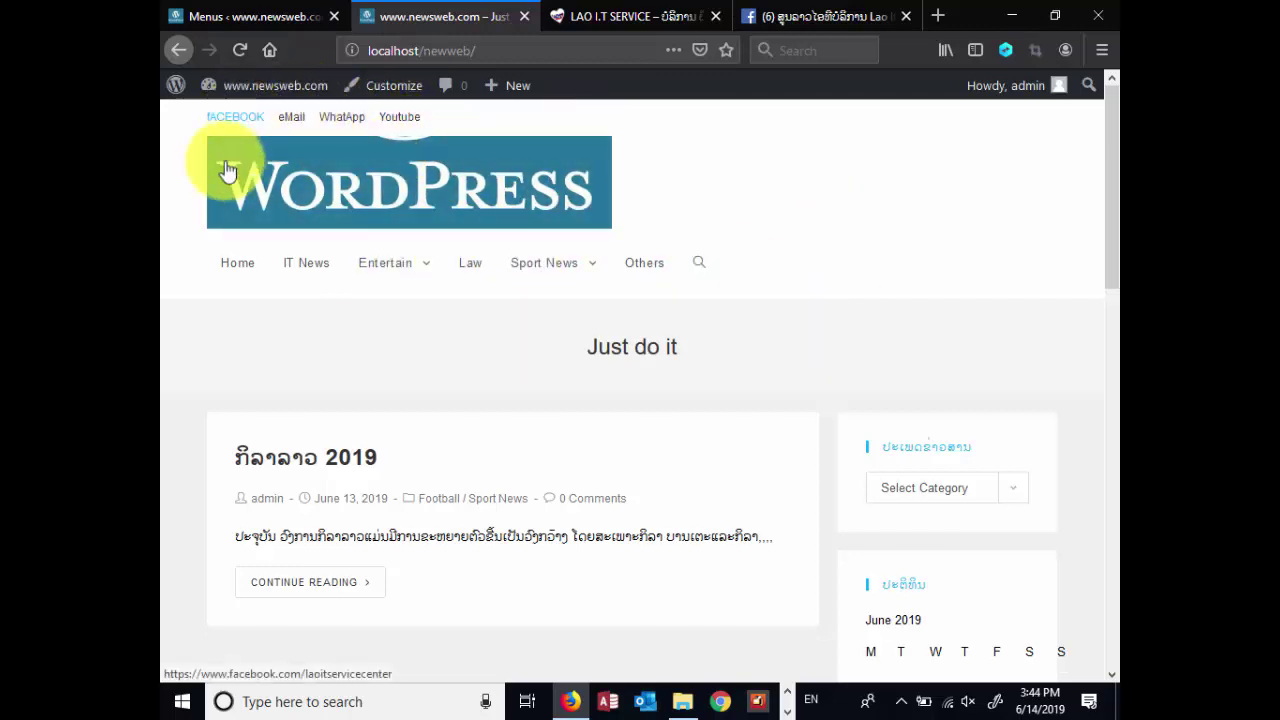
{"action": "left_click", "coordinate": [240, 120]}
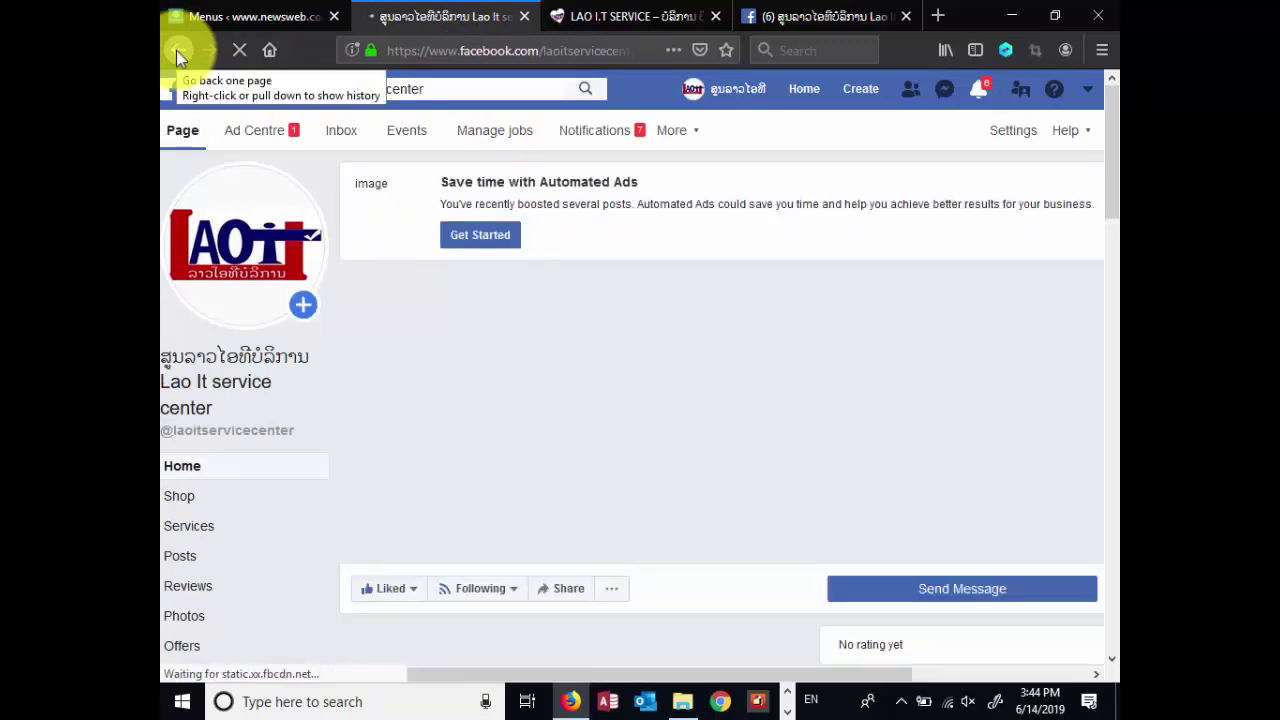
{"action": "left_click", "coordinate": [176, 49]}
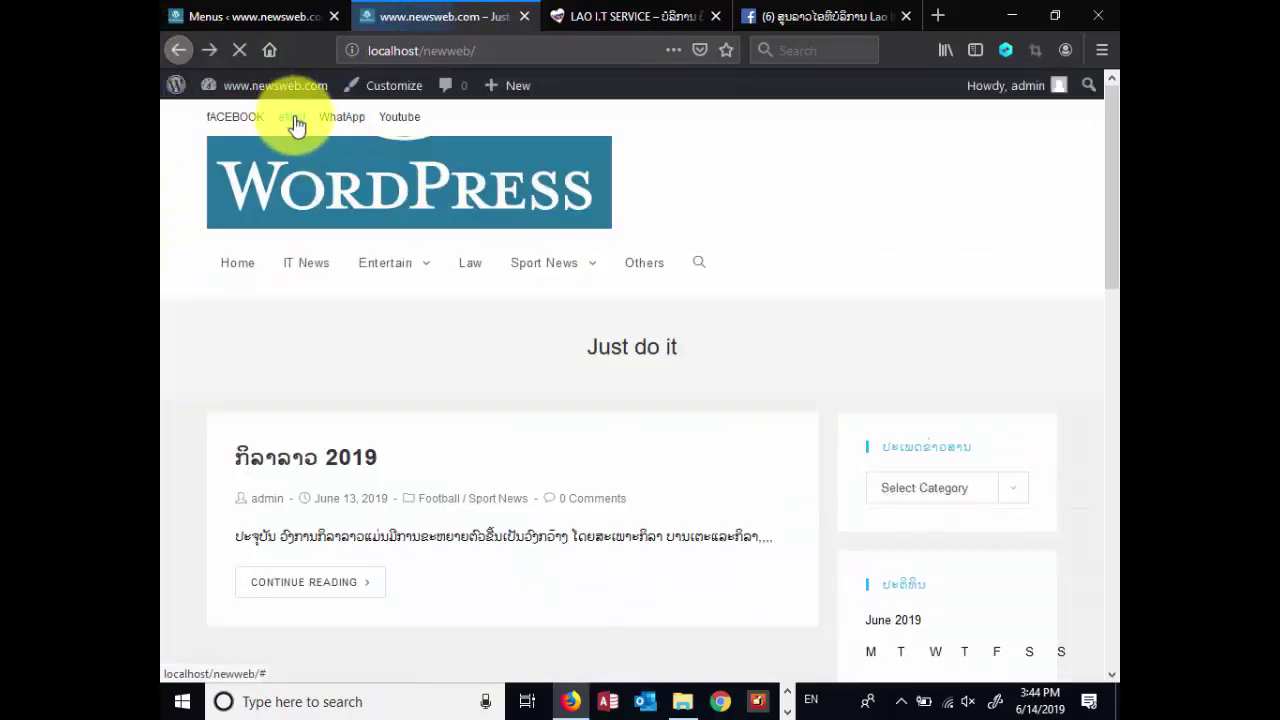
Test the eMail link in the top bar, follow the fACEBOOK link again and go back to the front page
{"action": "left_click", "coordinate": [292, 119]}
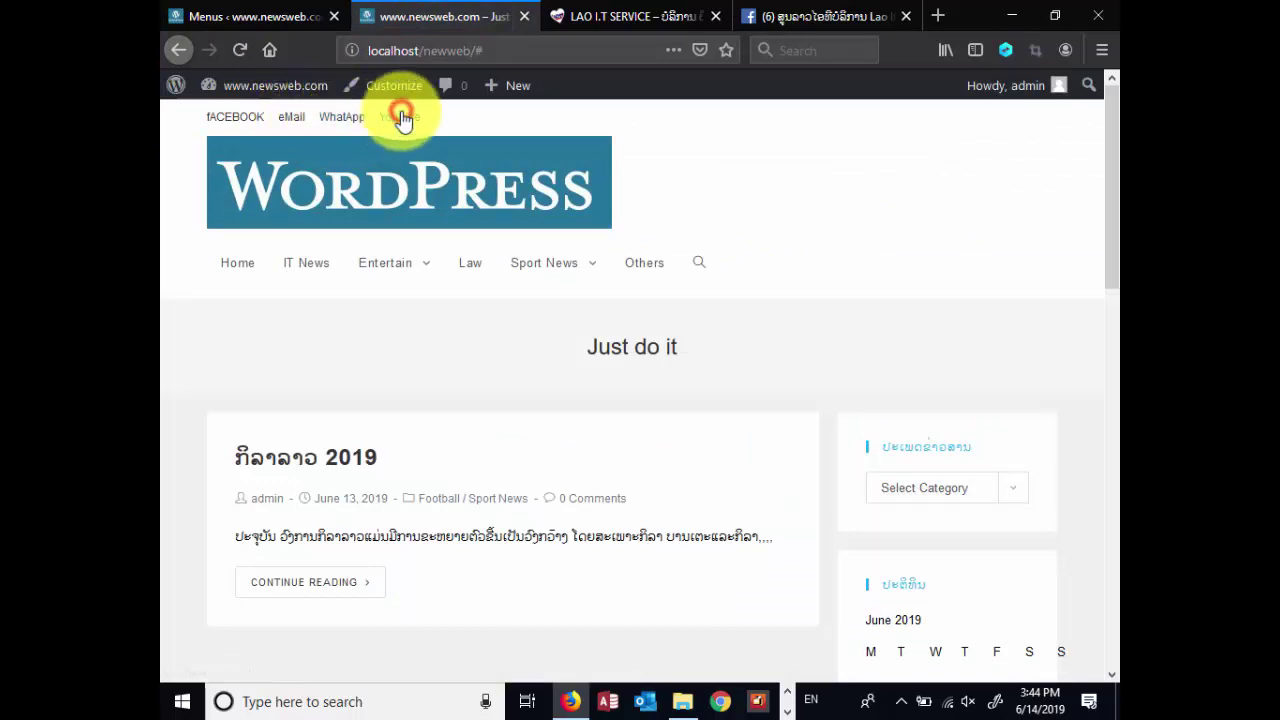
{"action": "left_click", "coordinate": [301, 117]}
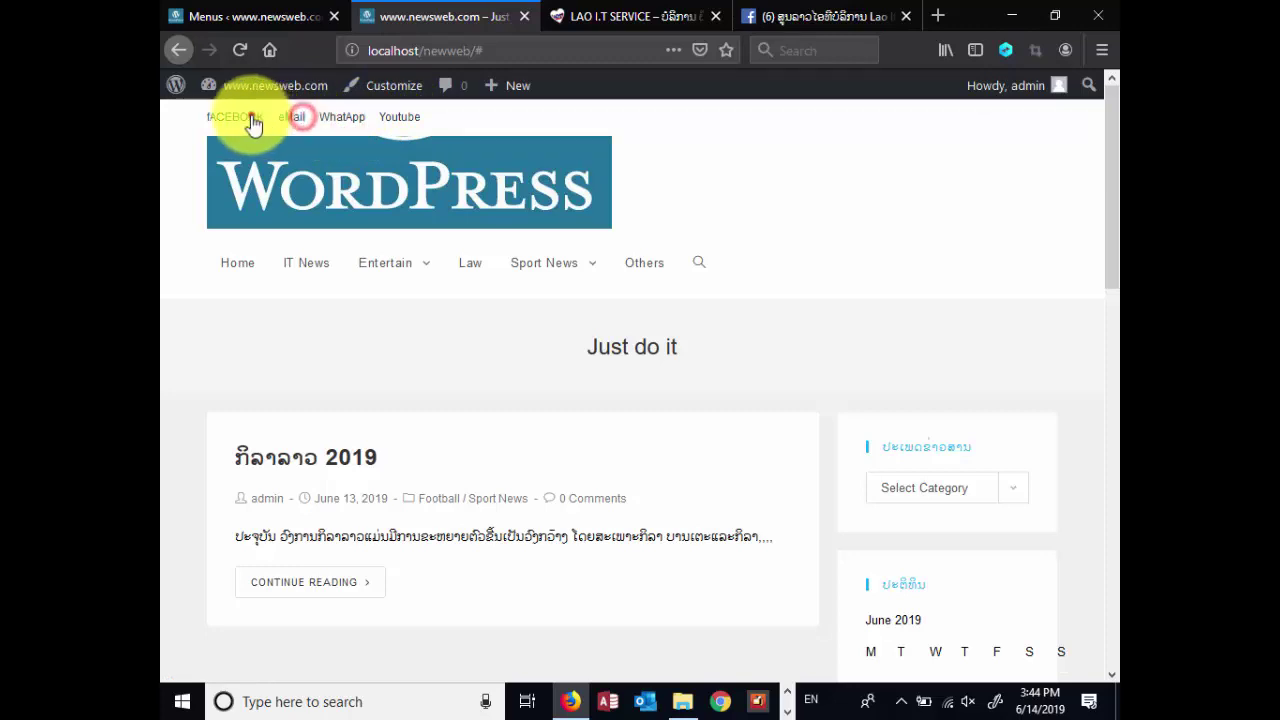
{"action": "left_click", "coordinate": [252, 119]}
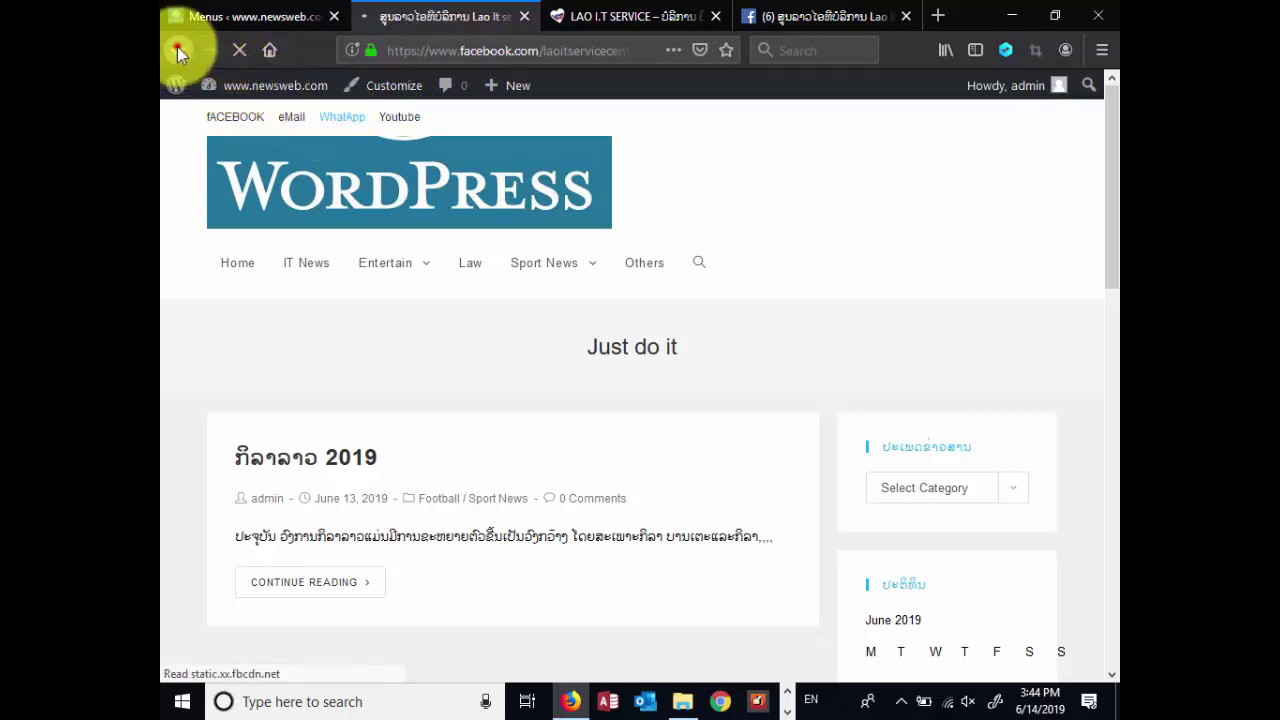
{"action": "left_click", "coordinate": [177, 47]}
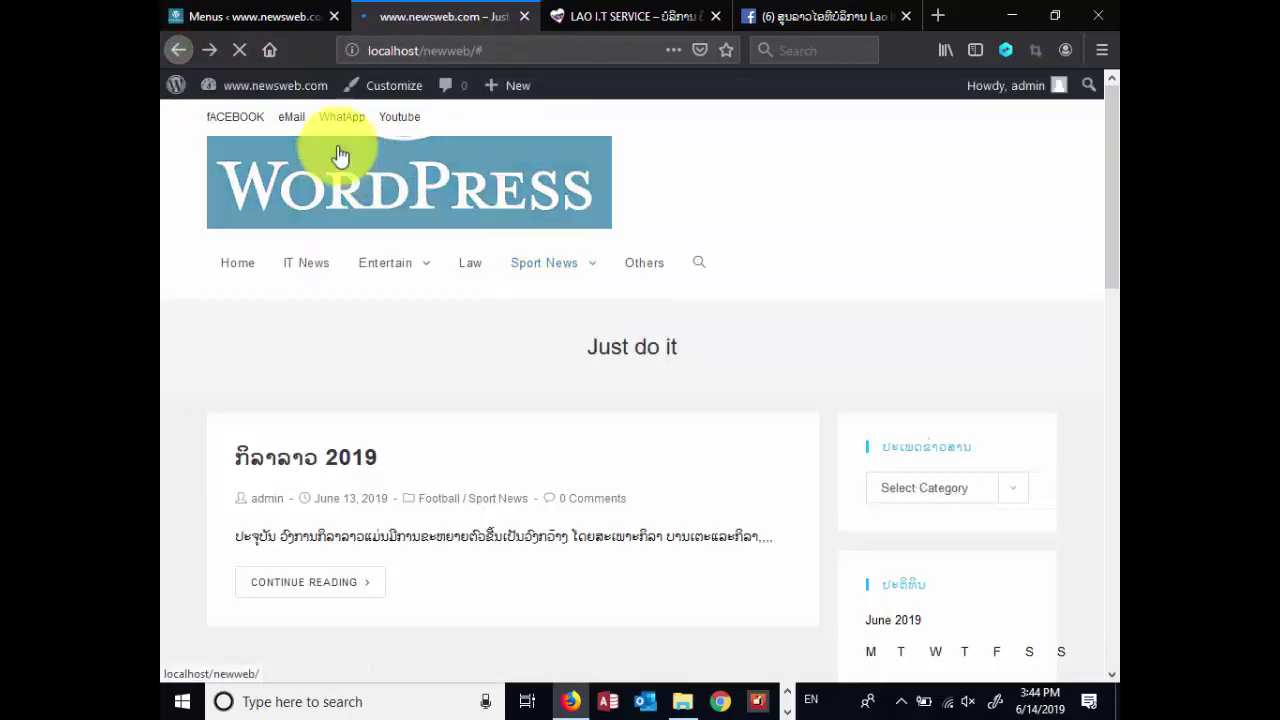
{"action": "left_click", "coordinate": [239, 119]}
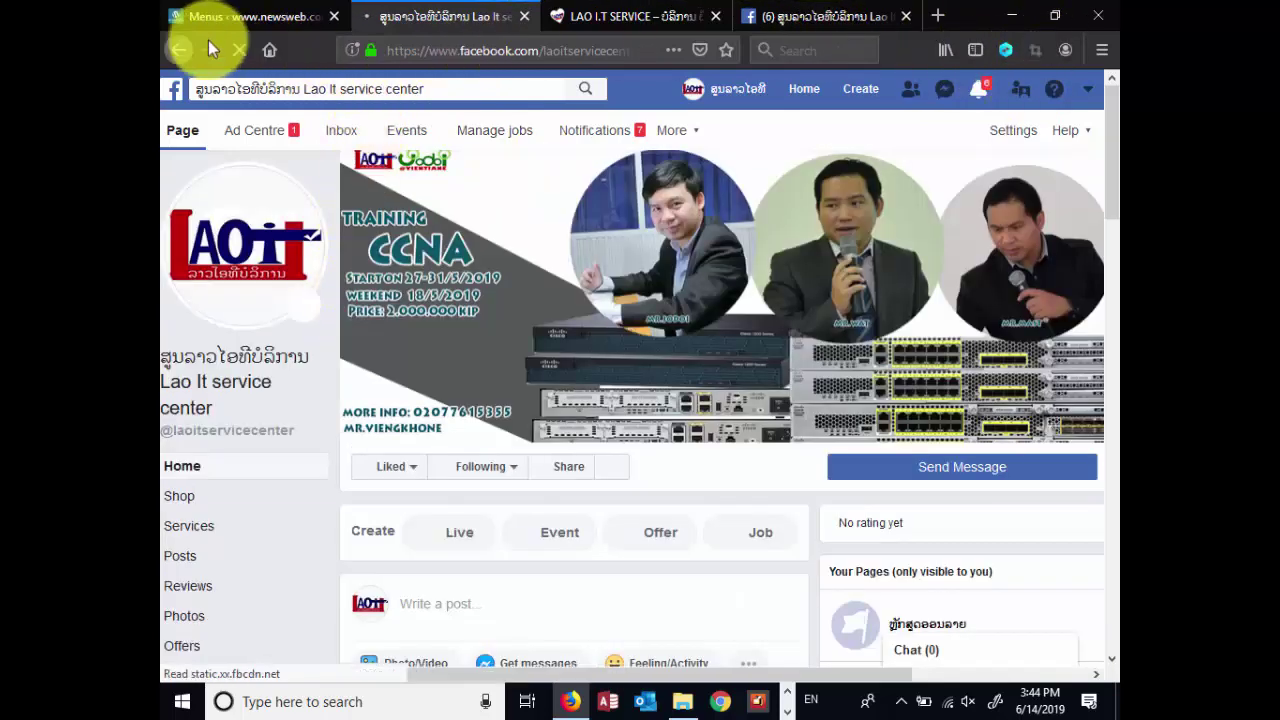
{"action": "left_click", "coordinate": [179, 50]}
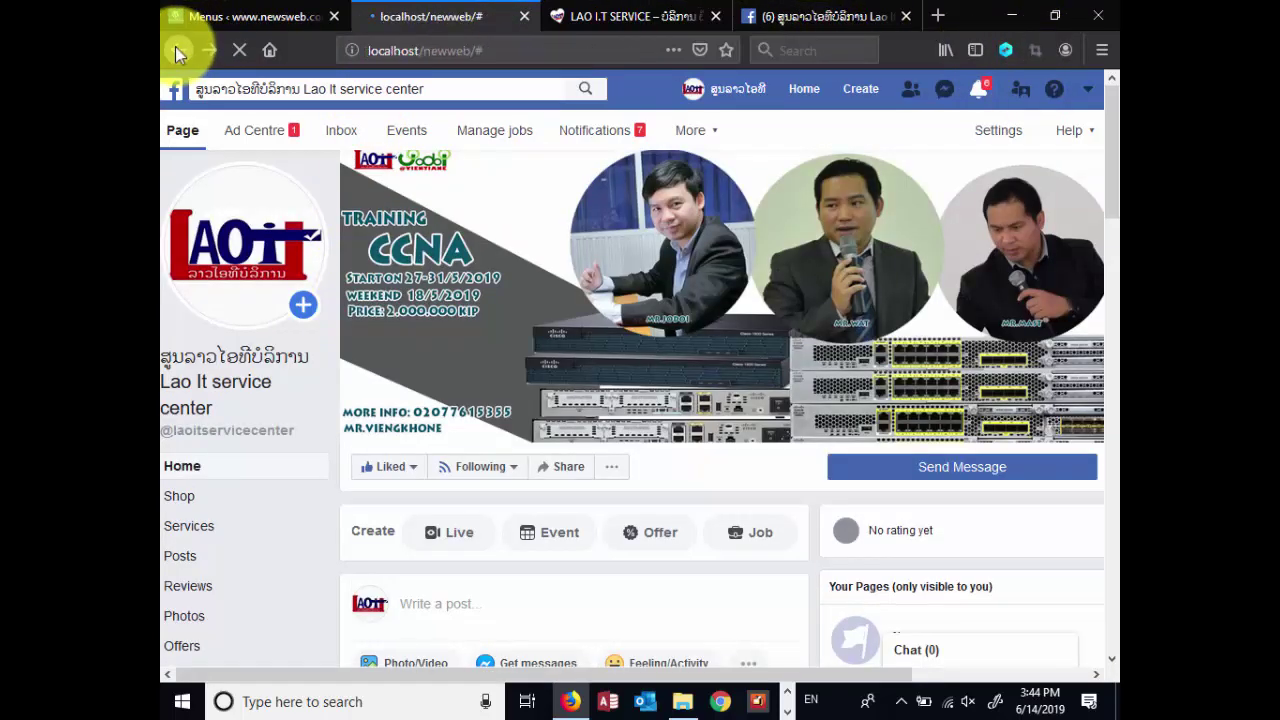
Compare the Facebook page's web address with the URL stored in the fACEBOOK menu item
{"action": "left_click", "coordinate": [772, 27]}
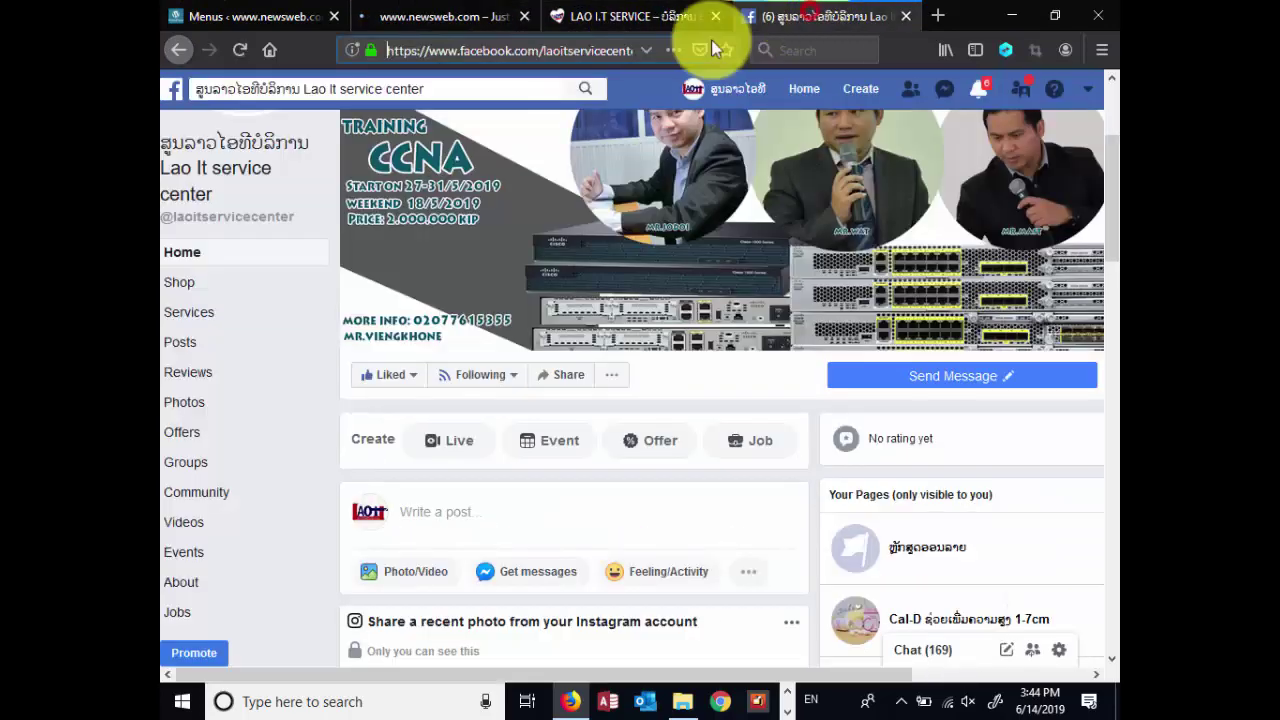
{"action": "double_click", "coordinate": [585, 50]}
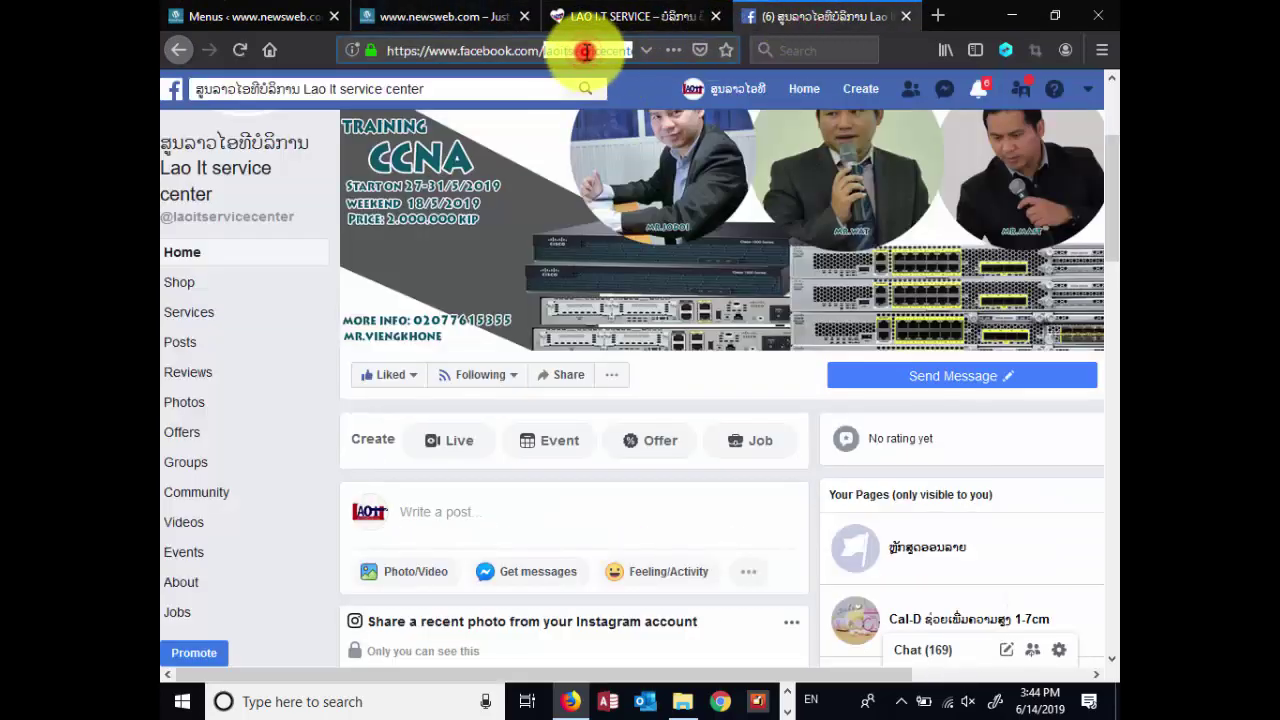
{"action": "left_click", "coordinate": [585, 50]}
{"action": "left_click", "coordinate": [262, 18]}
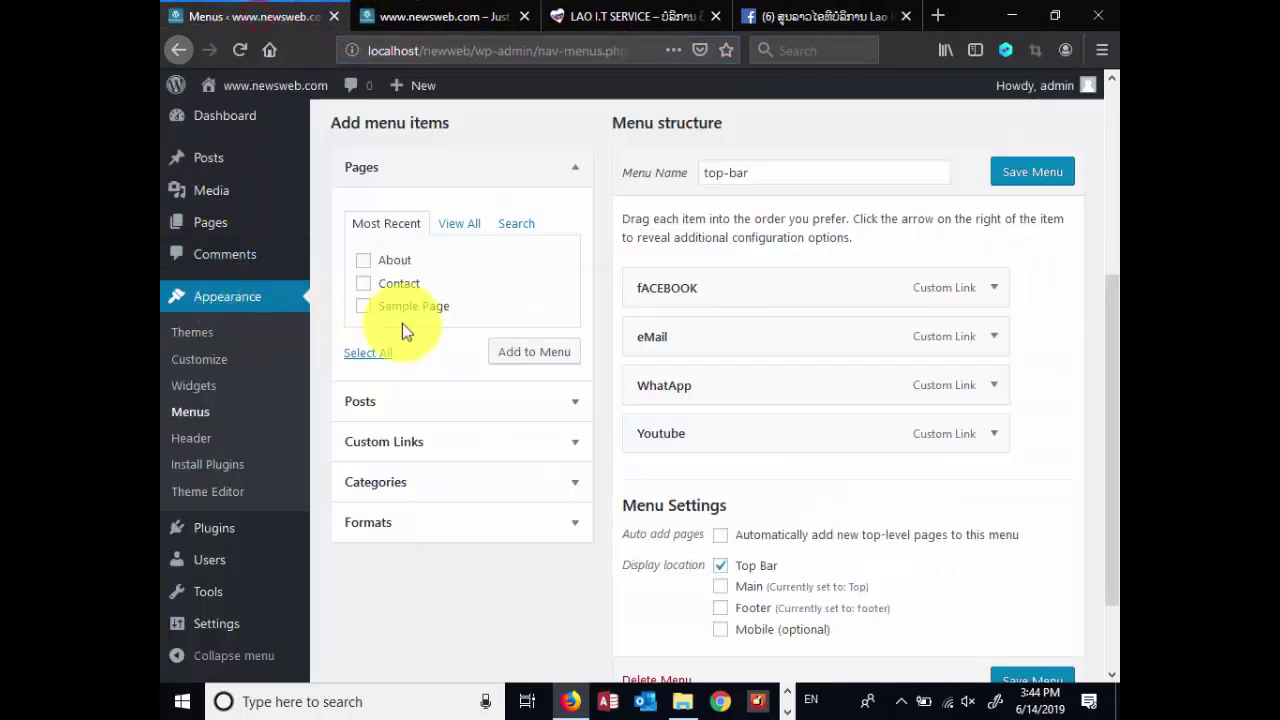
{"action": "left_click", "coordinate": [994, 287]}
{"action": "left_click_drag", "start_coordinate": [971, 351], "coordinate": [615, 354]}
{"action": "scroll", "coordinate": [1006, 410], "scroll_direction": "down", "scroll_amount": 2}
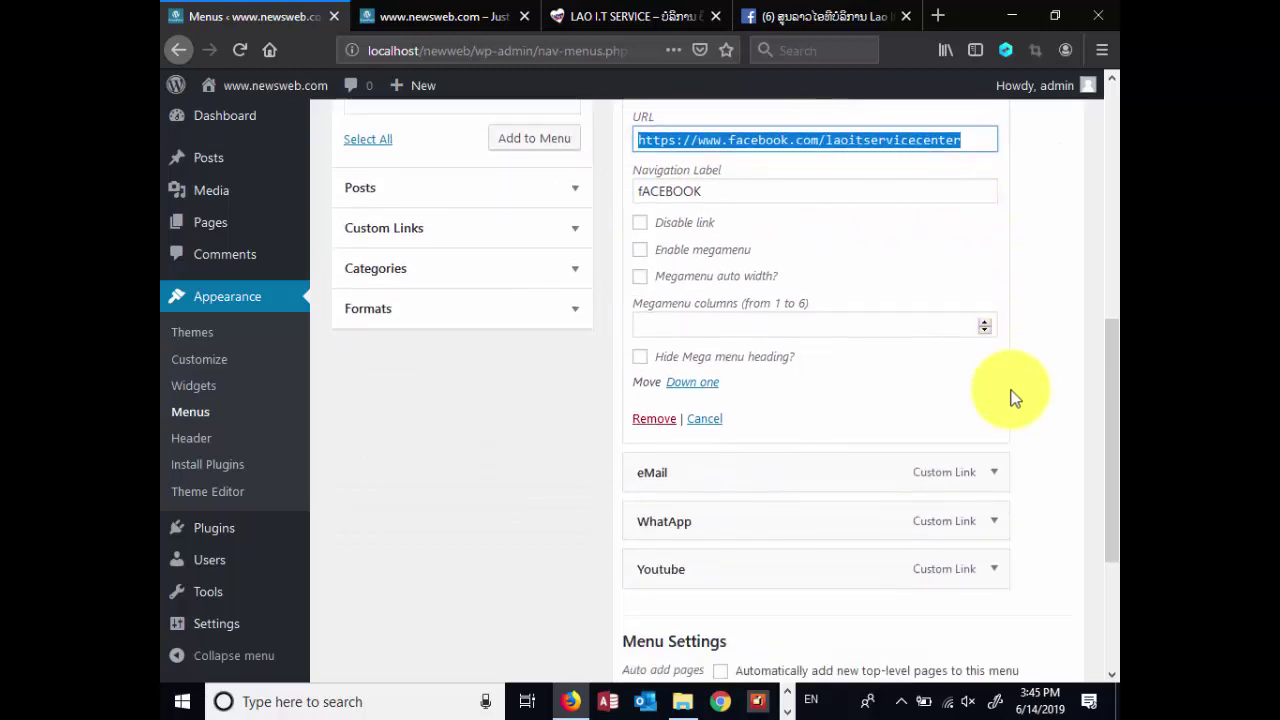
{"action": "scroll", "coordinate": [1006, 394], "scroll_direction": "up", "scroll_amount": 1}
{"action": "left_click", "coordinate": [995, 183]}
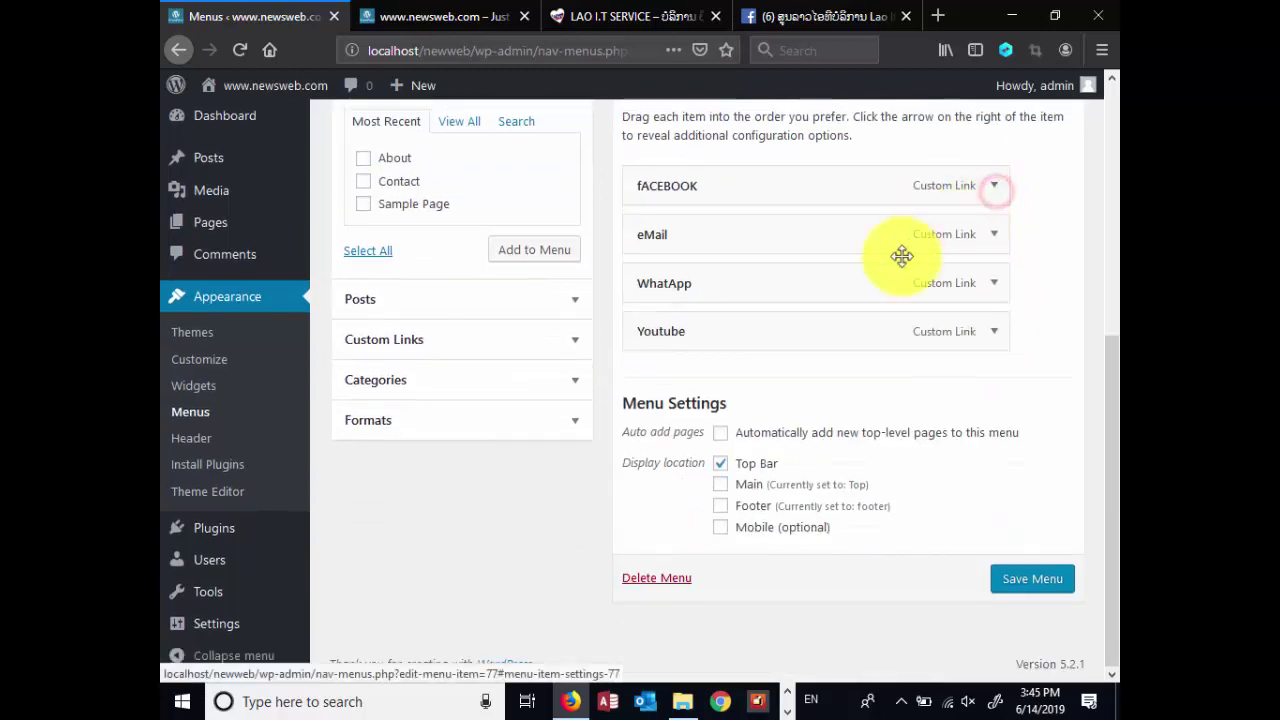
Expand the Youtube menu item and copy the address of YouTube's home page from a new browser tab
{"action": "left_click", "coordinate": [995, 331]}
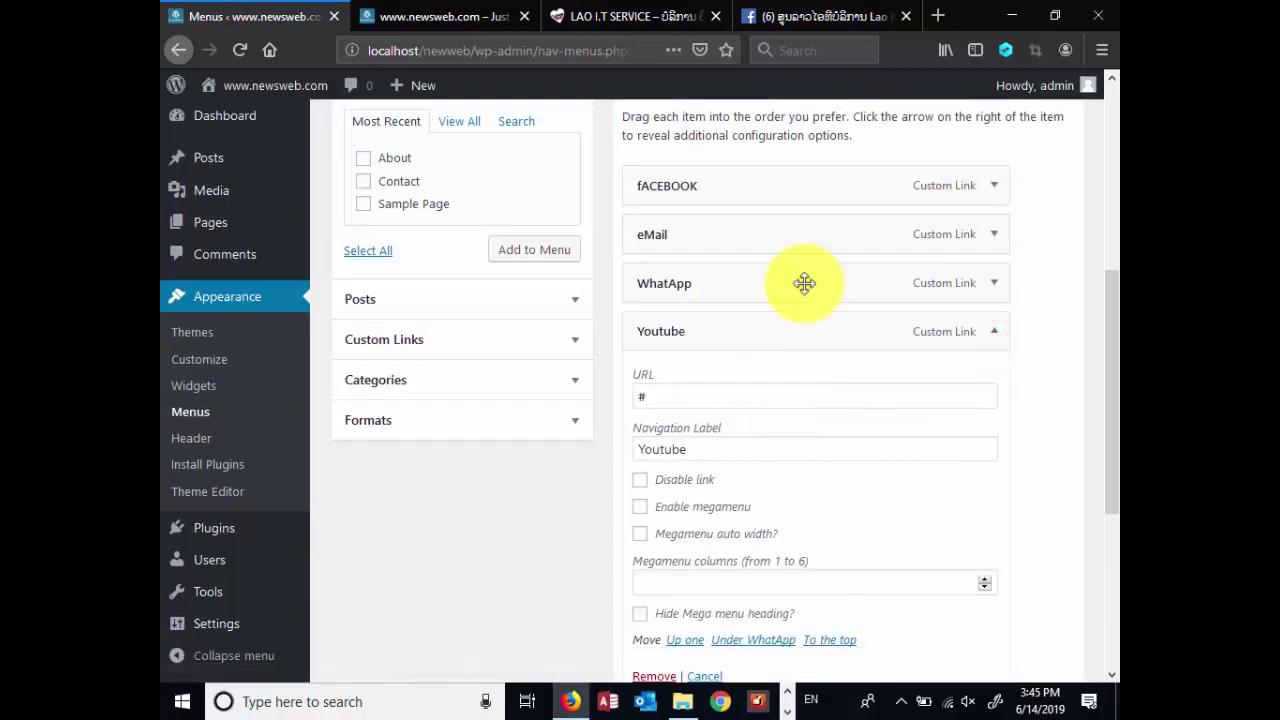
{"action": "left_click", "coordinate": [938, 15]}
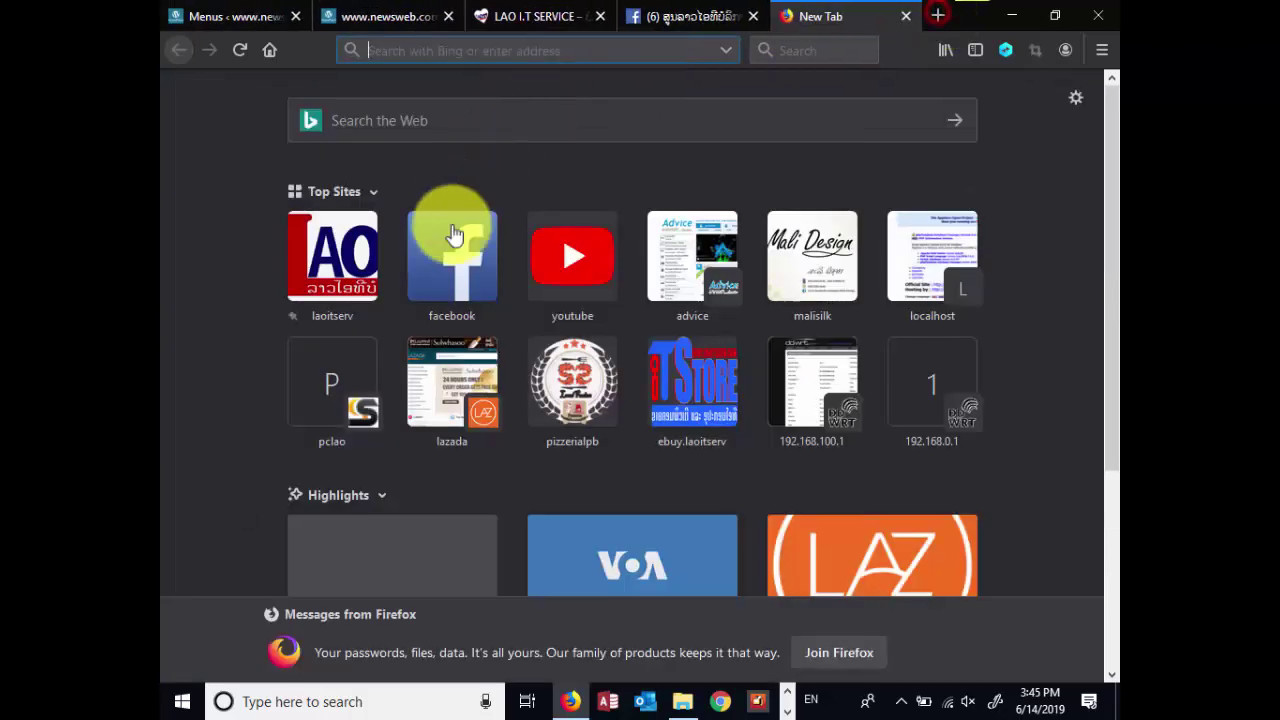
{"action": "left_click", "coordinate": [572, 262]}
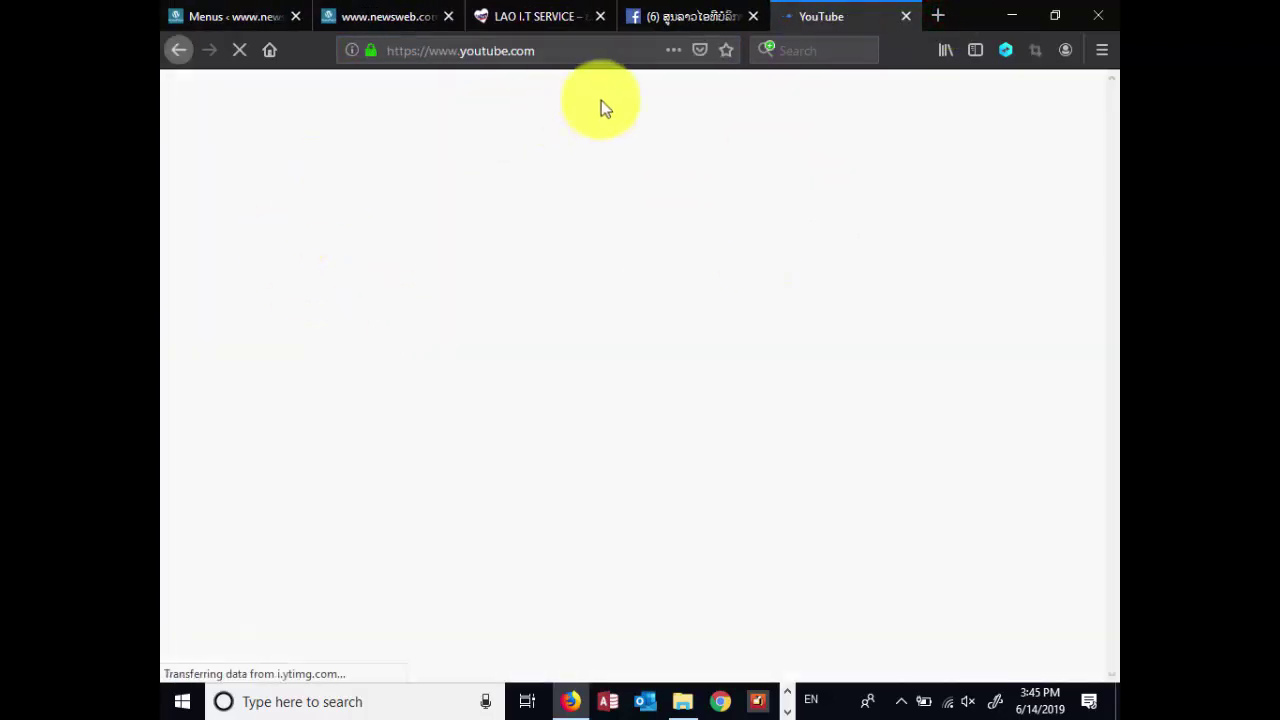
{"action": "left_click", "coordinate": [491, 50]}
{"action": "key", "text": "ctrl+c"}
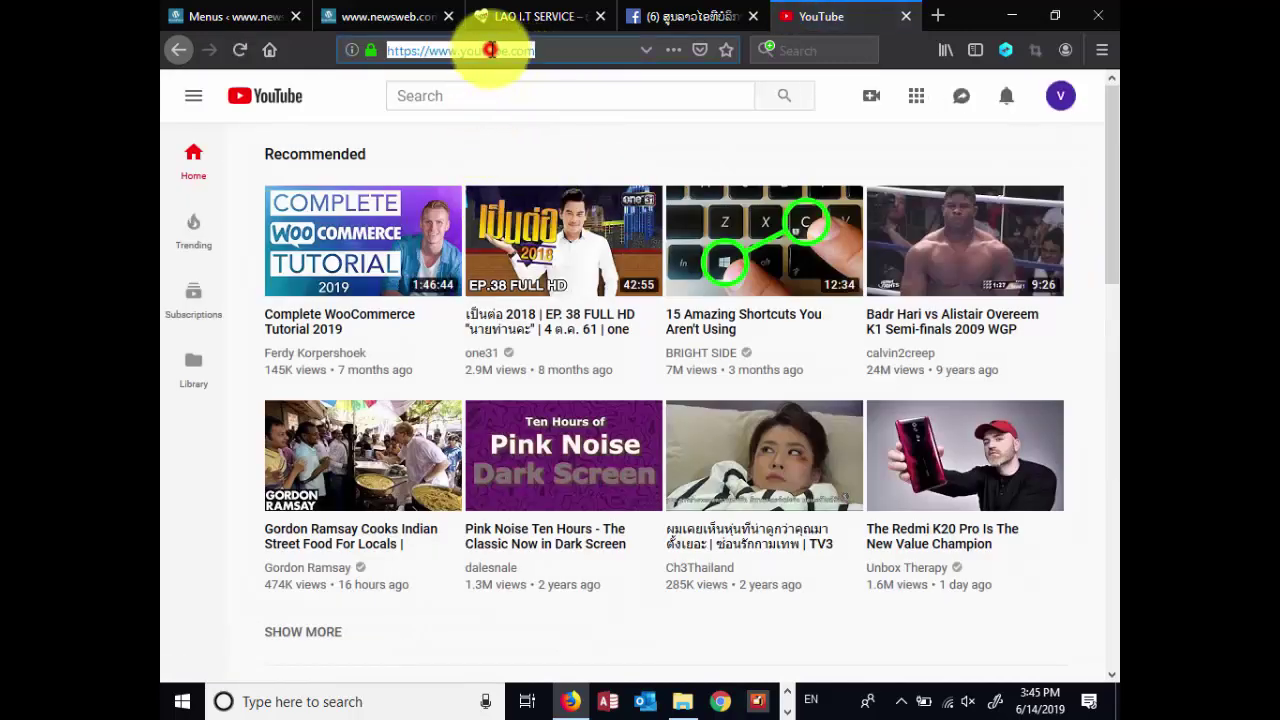
{"action": "right_click", "coordinate": [491, 50]}
{"action": "left_click", "coordinate": [537, 110]}
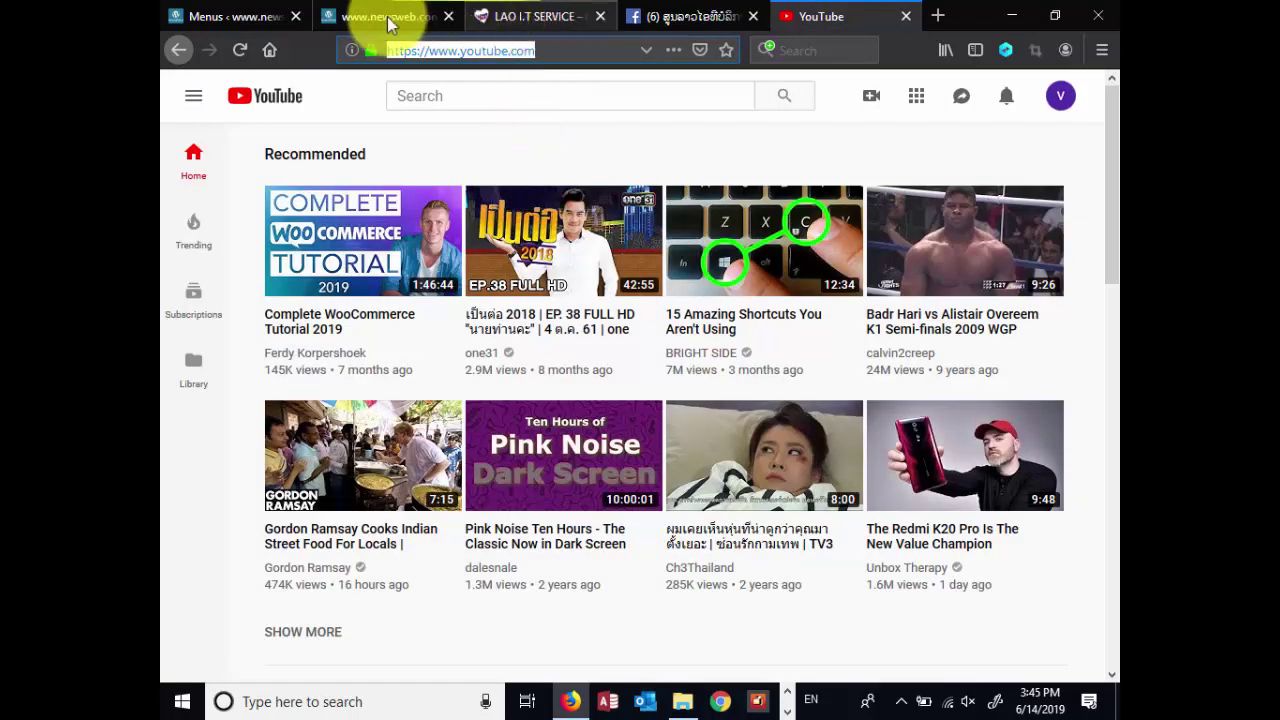
{"action": "left_click", "coordinate": [245, 17]}
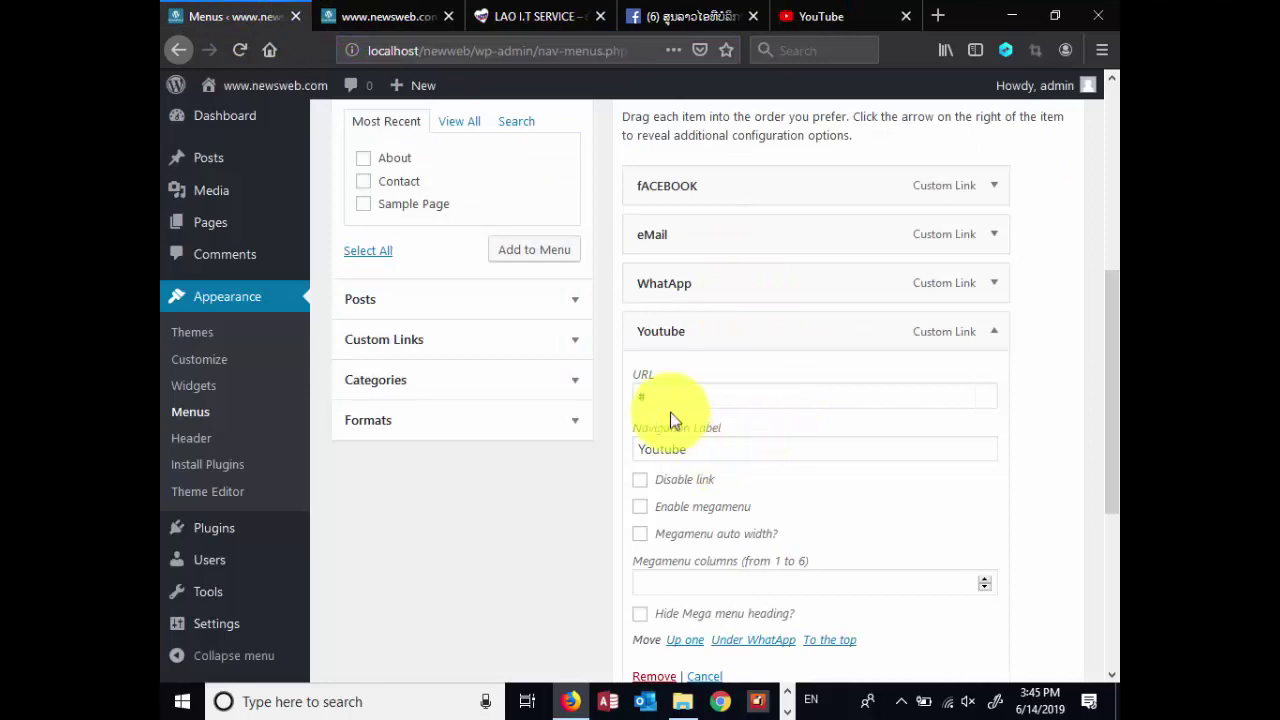
{"action": "double_click", "coordinate": [645, 399]}
{"action": "key", "text": "ctrl+v"}
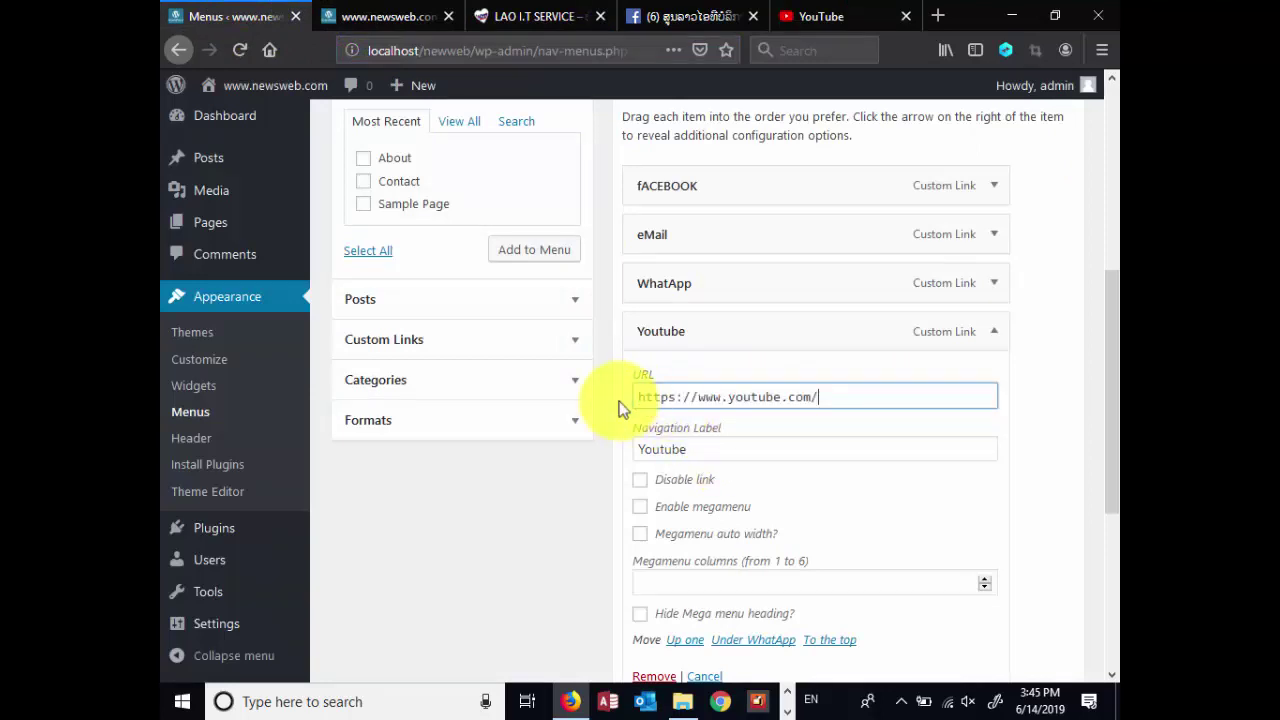
{"action": "left_click", "coordinate": [1030, 407]}
{"action": "left_click", "coordinate": [866, 402]}
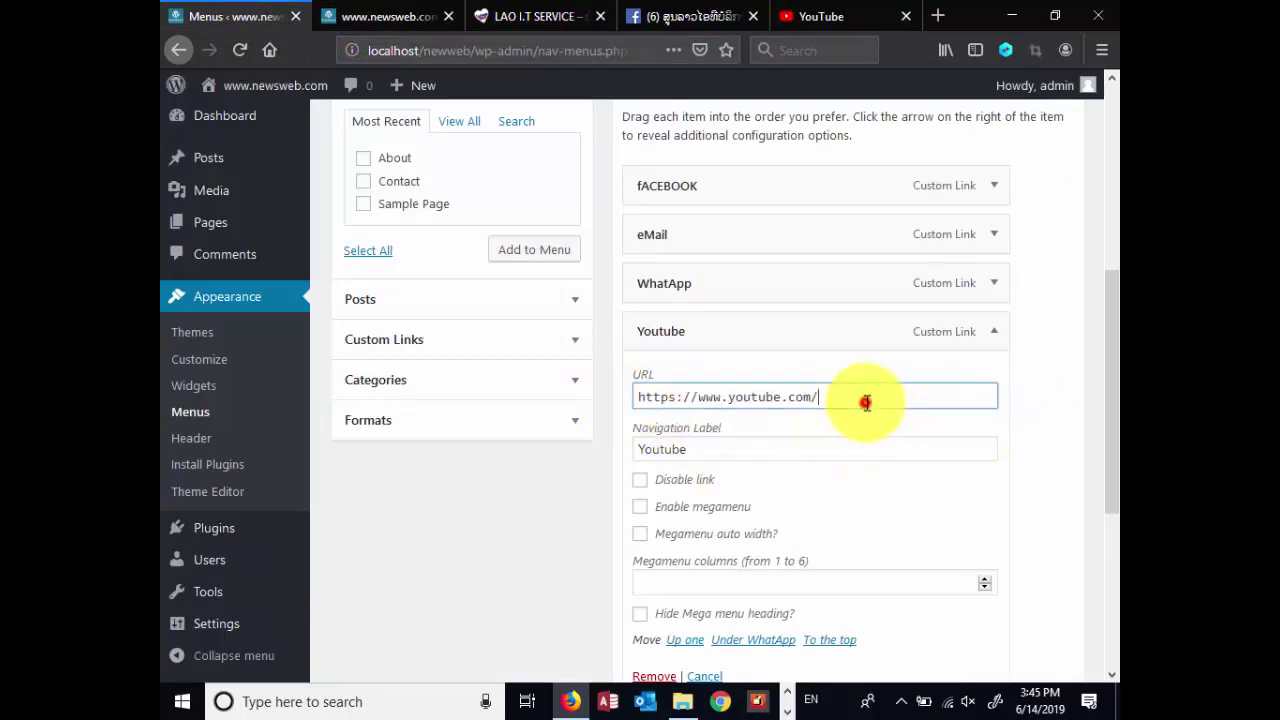
{"action": "scroll", "coordinate": [867, 402], "scroll_direction": "down", "scroll_amount": 4}
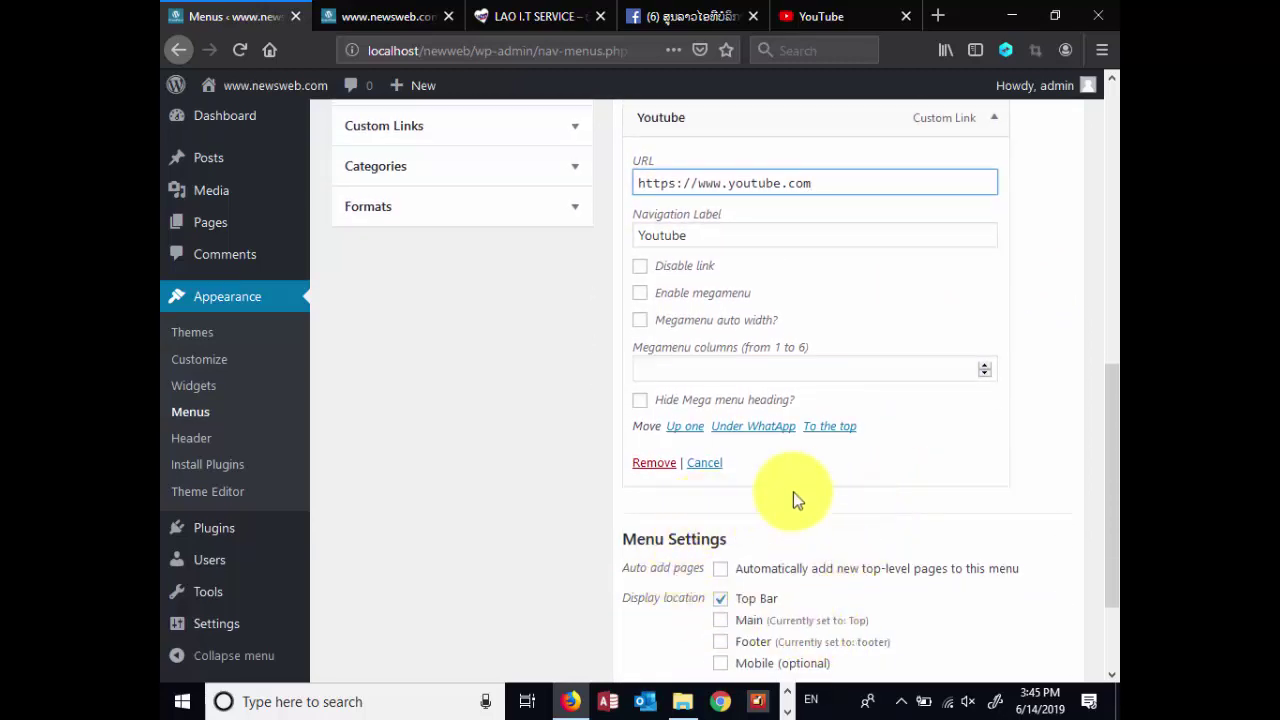
{"action": "scroll", "coordinate": [785, 485], "scroll_direction": "down", "scroll_amount": 3}
{"action": "left_click", "coordinate": [995, 570]}
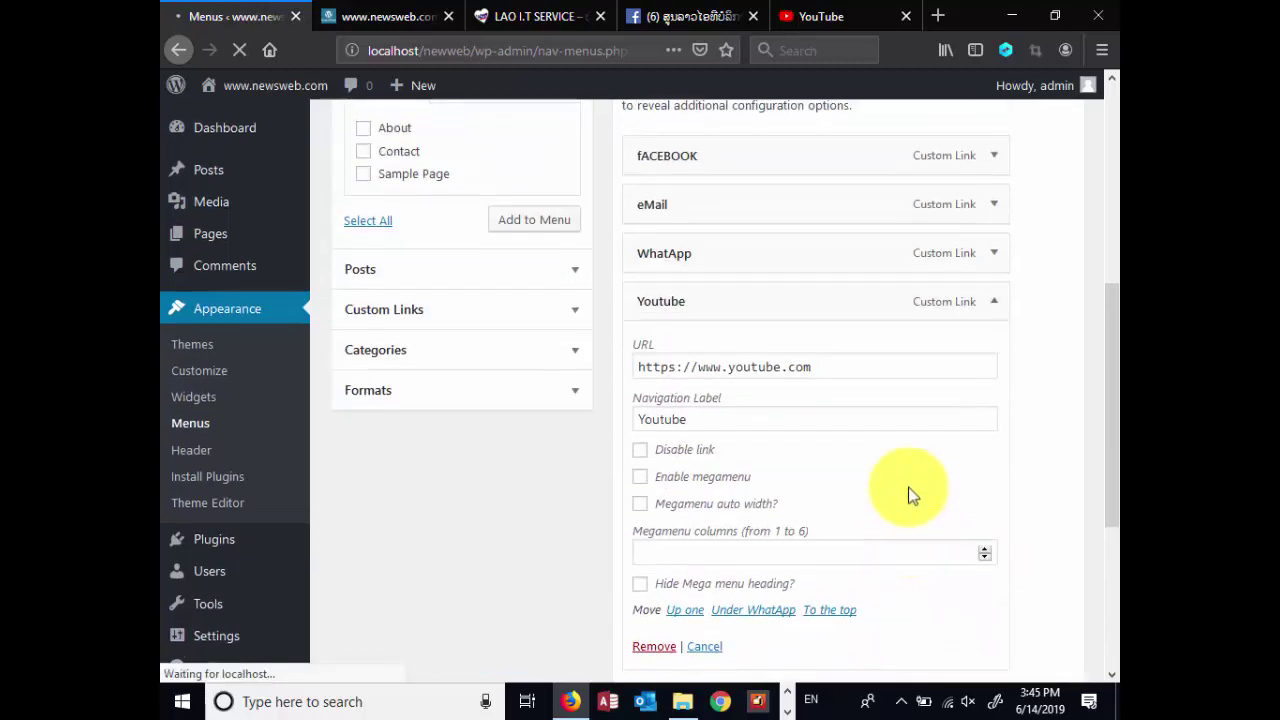
Reload the site's front page, test the Youtube link in the top bar, go back and close the spare YouTube tab
{"action": "left_click", "coordinate": [380, 17]}
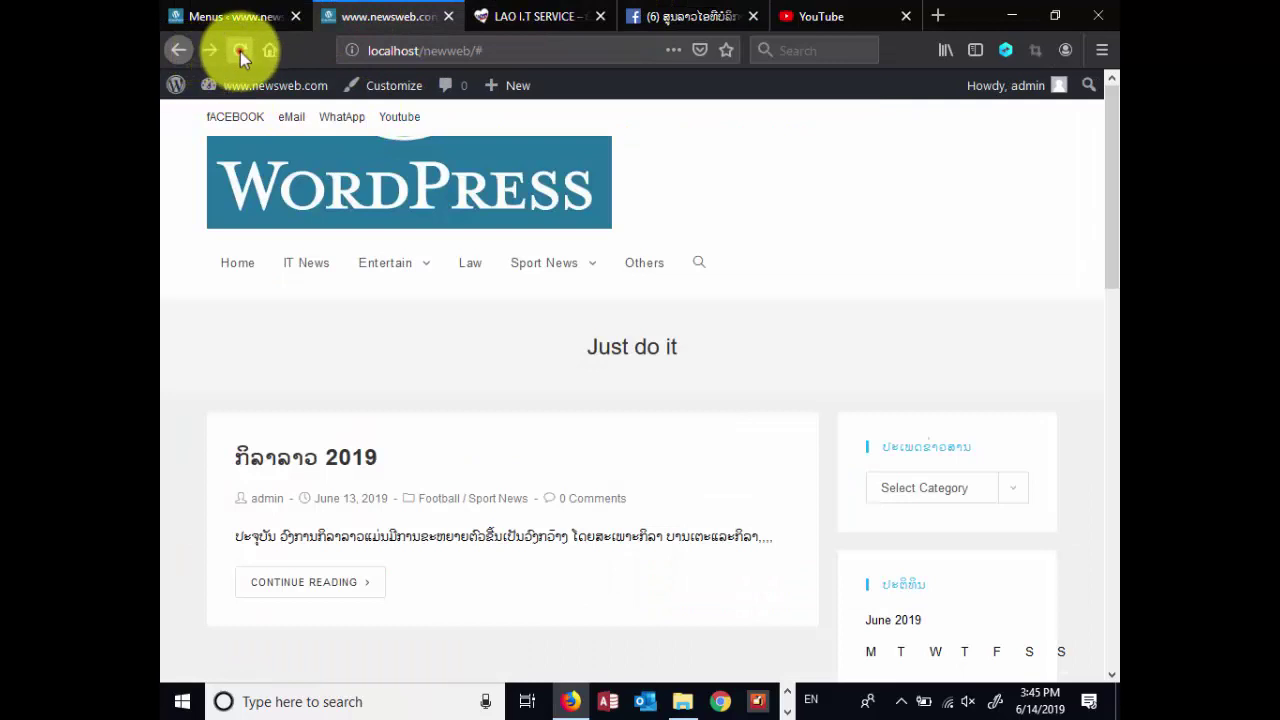
{"action": "left_click", "coordinate": [557, 175]}
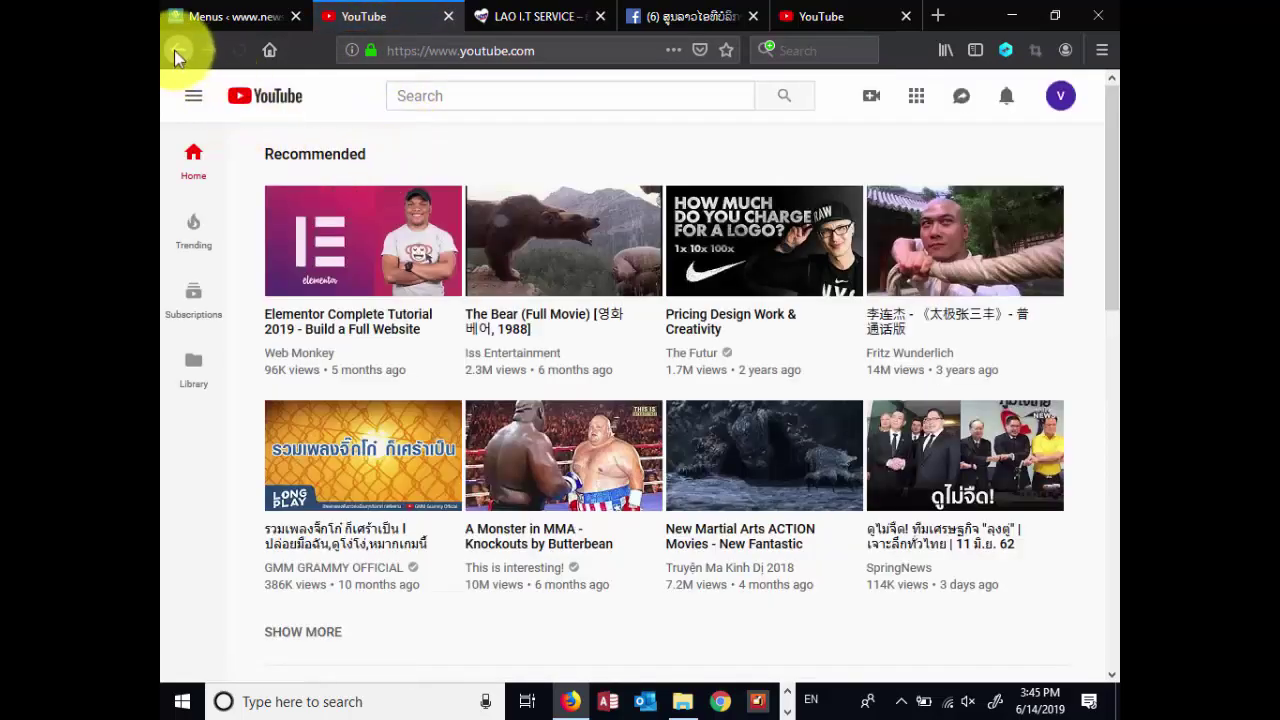
{"action": "left_click", "coordinate": [178, 50]}
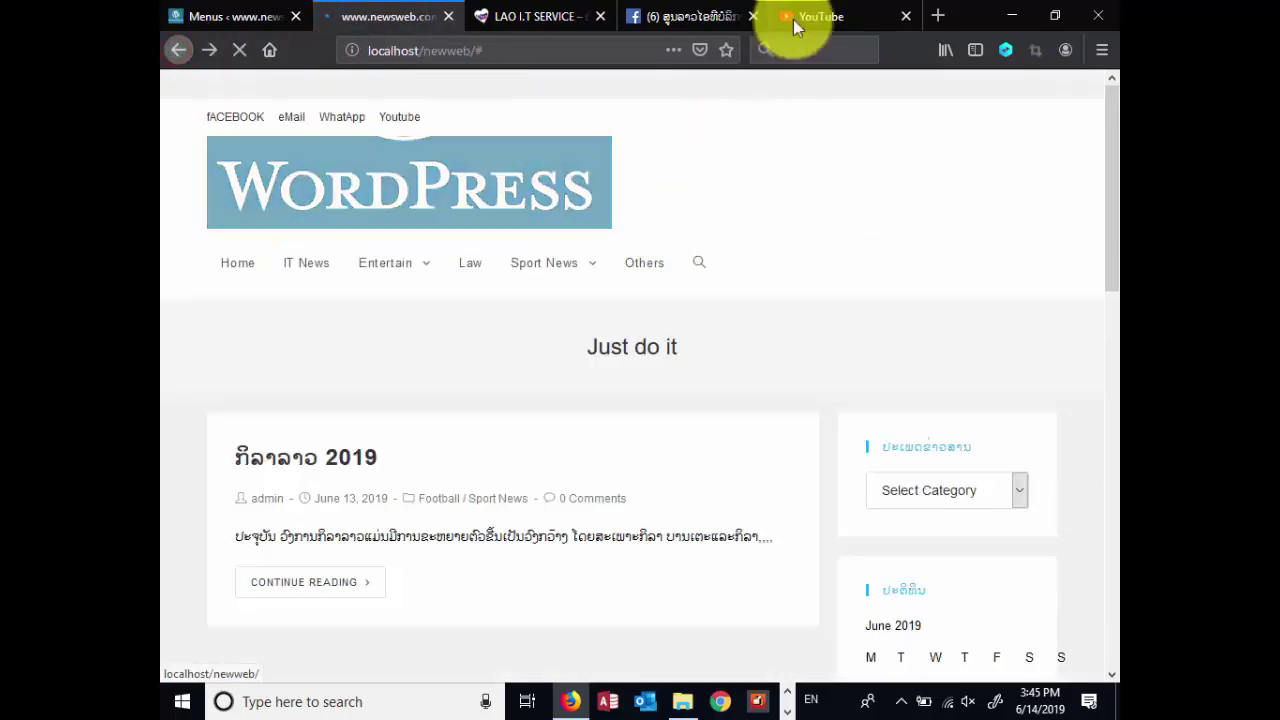
{"action": "left_click", "coordinate": [906, 16]}
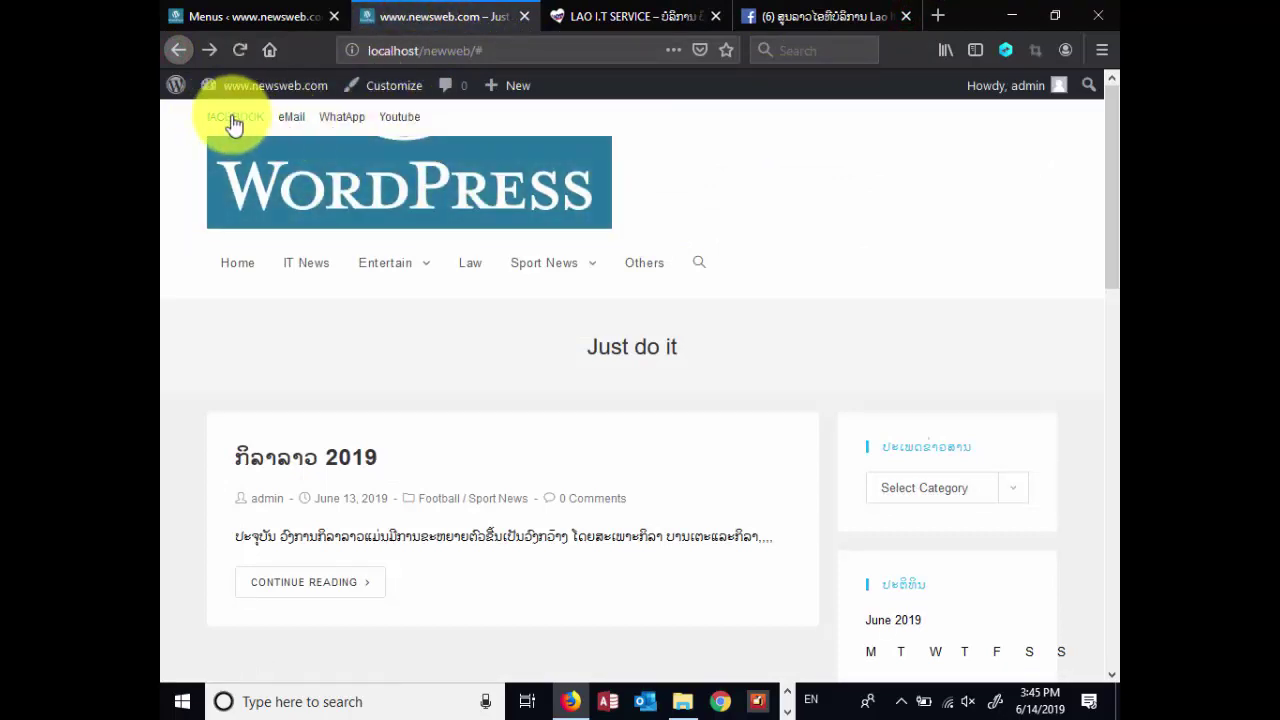
Examine the front page from the top-bar links and main menu down to the footer widgets and footer menu
{"action": "scroll", "coordinate": [631, 343], "scroll_direction": "down", "scroll_amount": 4}
{"action": "scroll", "coordinate": [626, 291], "scroll_direction": "up", "scroll_amount": 4}
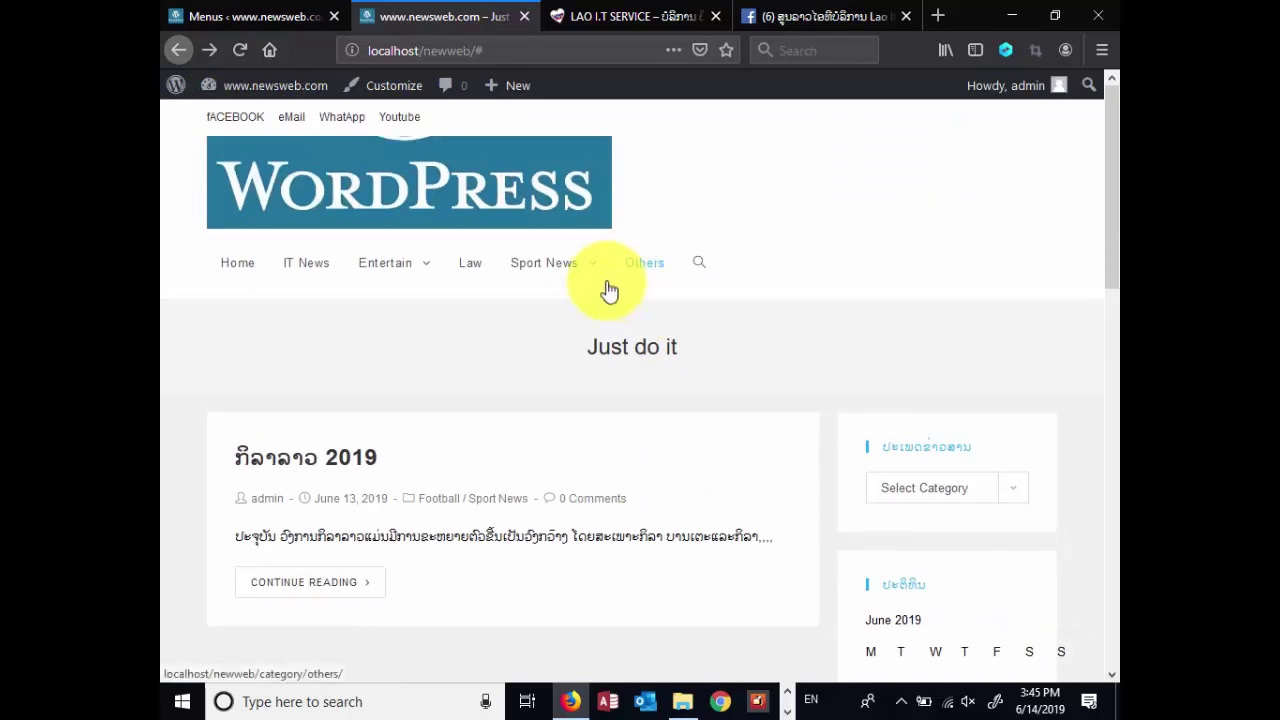
{"action": "scroll", "coordinate": [414, 150], "scroll_direction": "down", "scroll_amount": 2}
{"action": "scroll", "coordinate": [405, 153], "scroll_direction": "up", "scroll_amount": 2}
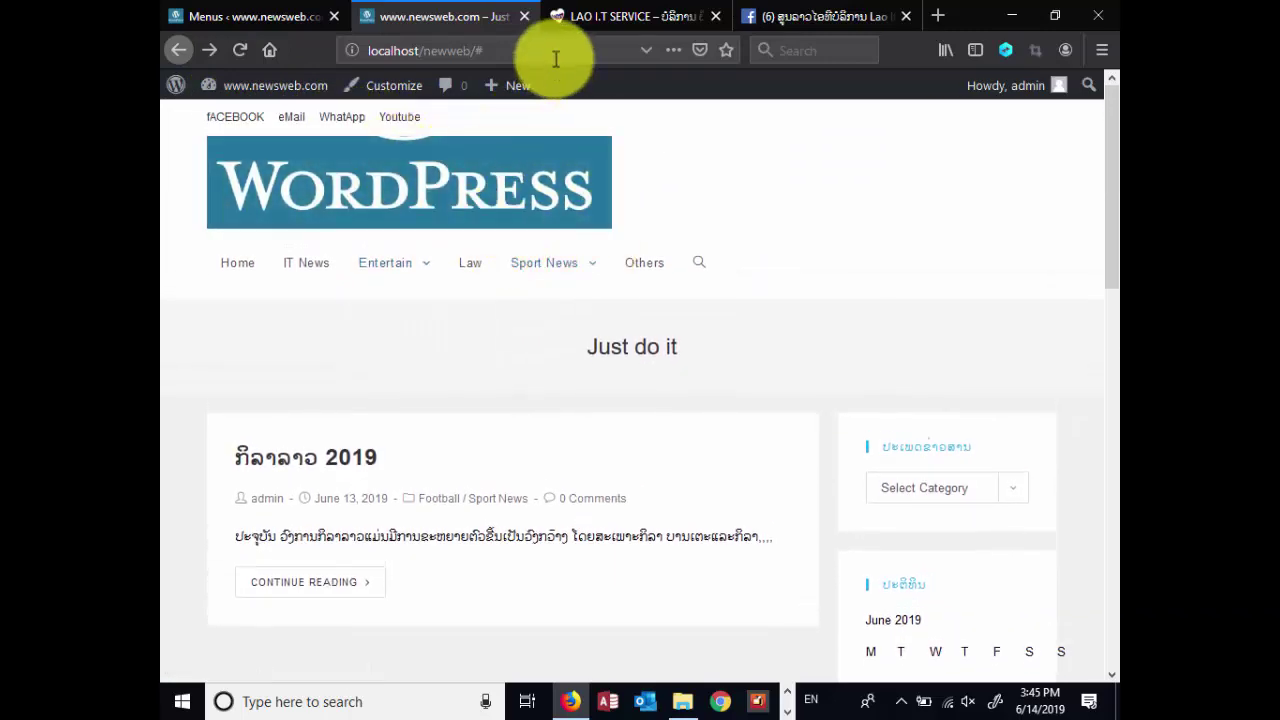
{"action": "scroll", "coordinate": [643, 323], "scroll_direction": "down", "scroll_amount": 10}
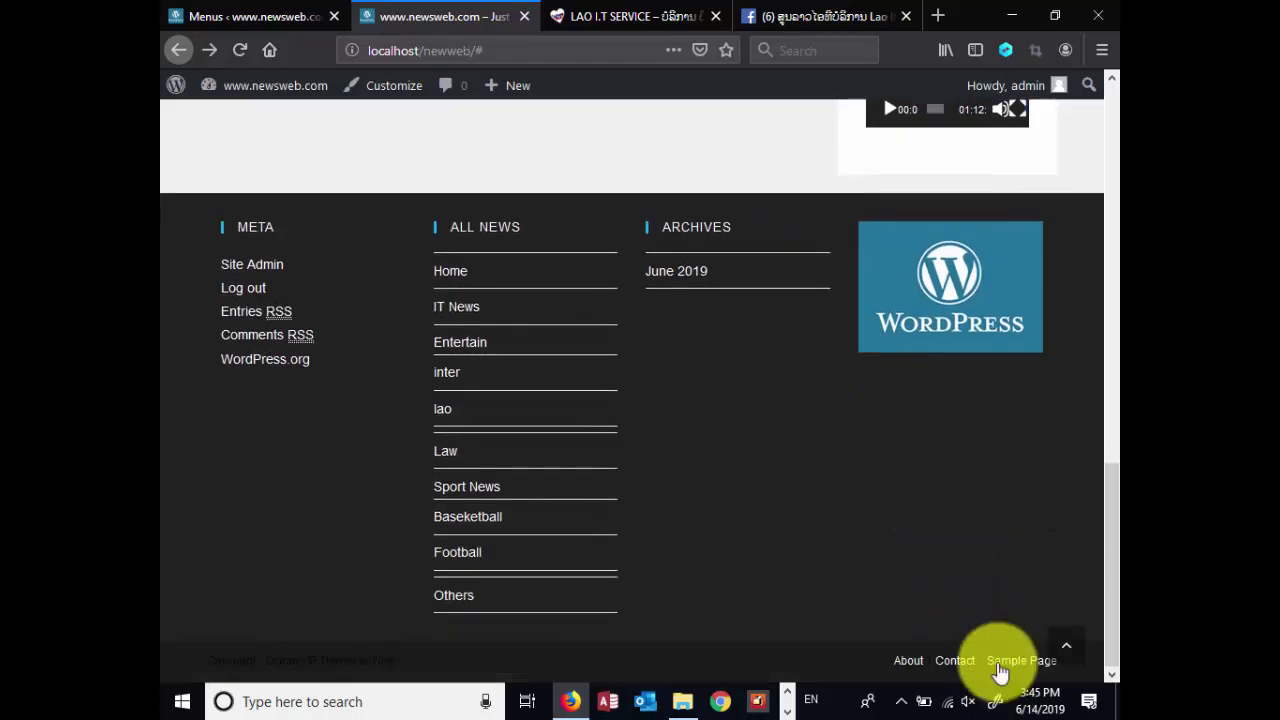
{"action": "scroll", "coordinate": [680, 300], "scroll_direction": "up", "scroll_amount": 10}
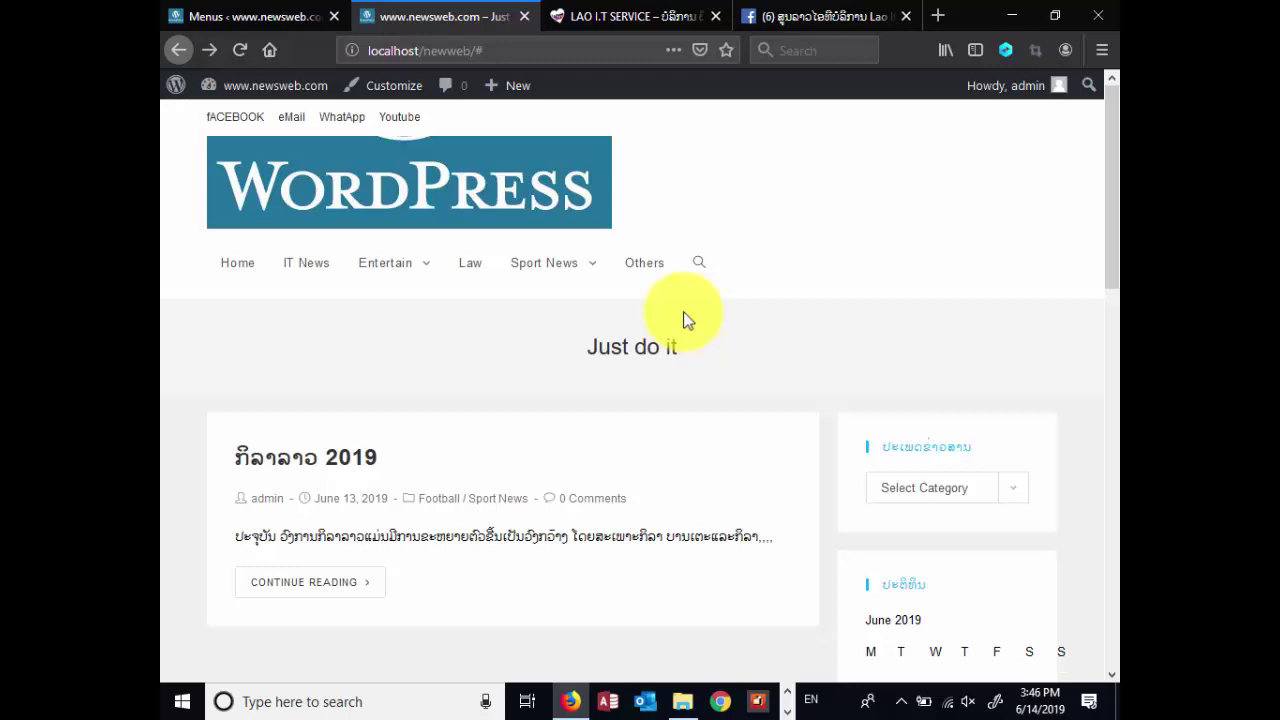
{"action": "scroll", "coordinate": [650, 312], "scroll_direction": "down", "scroll_amount": 4}
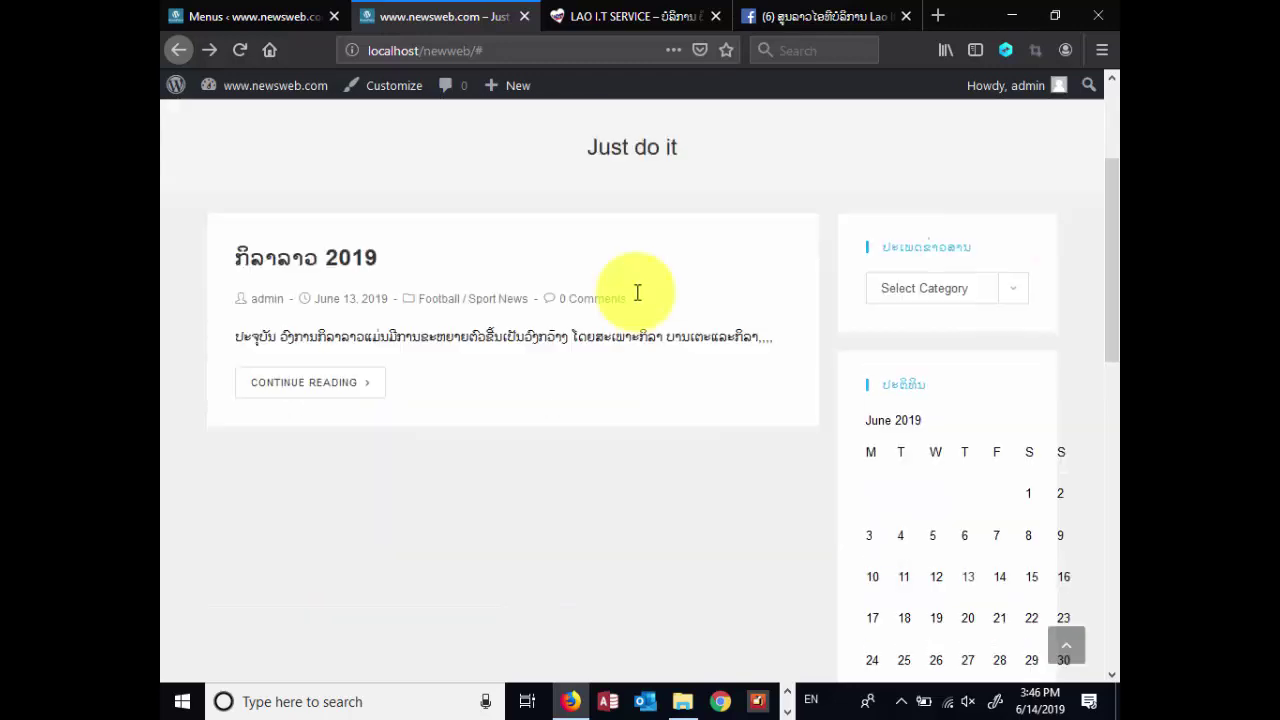
{"action": "scroll", "coordinate": [691, 311], "scroll_direction": "down", "scroll_amount": 3}
{"action": "scroll", "coordinate": [692, 313], "scroll_direction": "down", "scroll_amount": 1}
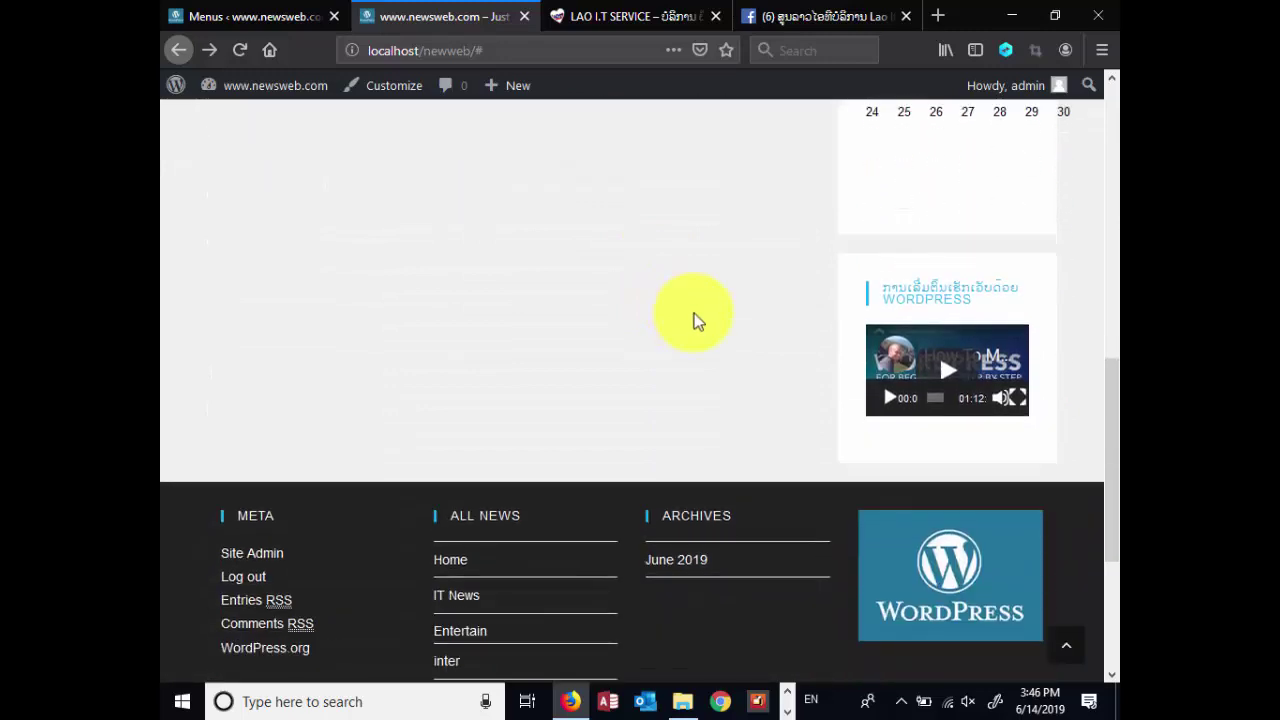
{"action": "scroll", "coordinate": [694, 313], "scroll_direction": "down", "scroll_amount": 3}
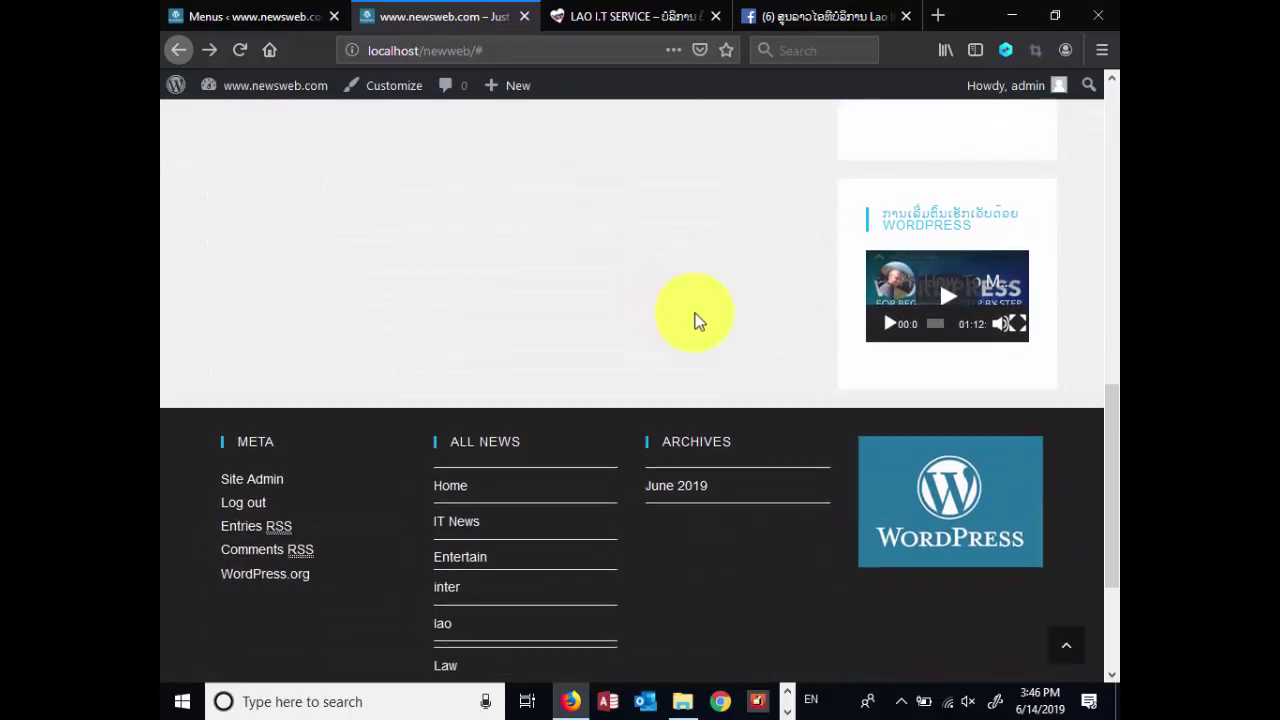
{"action": "scroll", "coordinate": [705, 306], "scroll_direction": "up", "scroll_amount": 10}
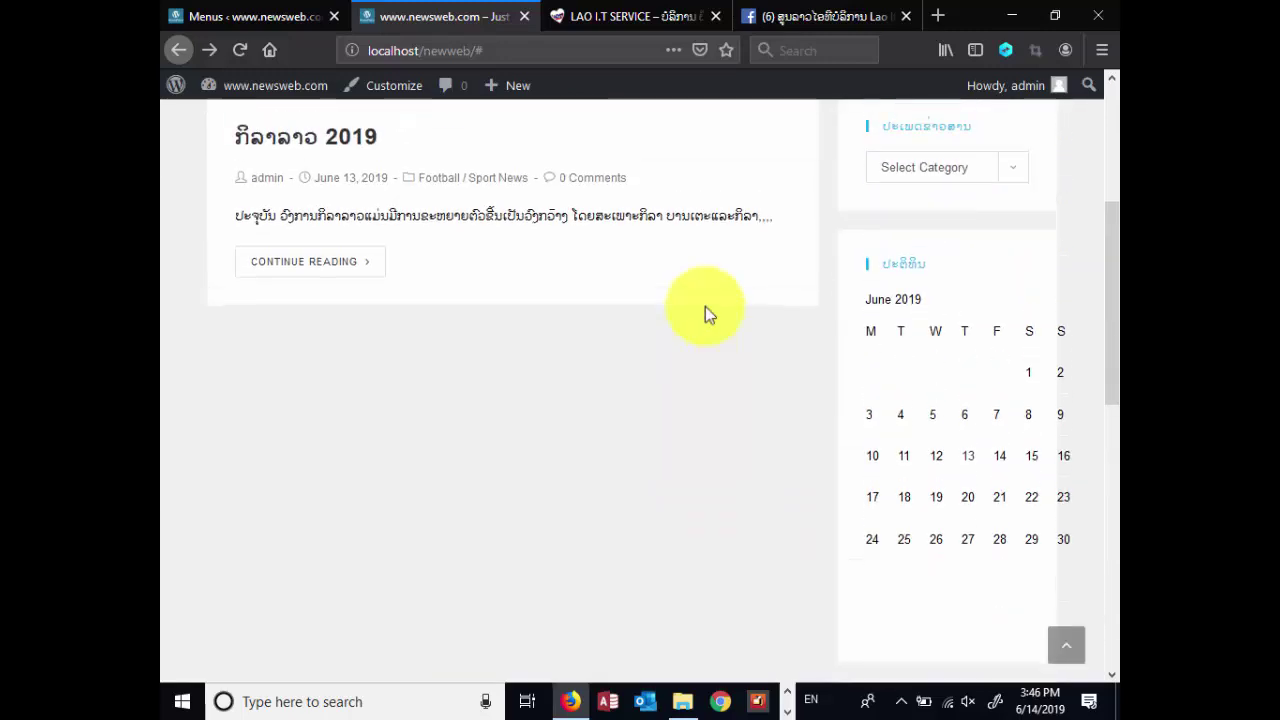
Open the full ກິລາລາວ 2019 post from the front page, look it over and go back to the front page
{"action": "left_click", "coordinate": [309, 372]}
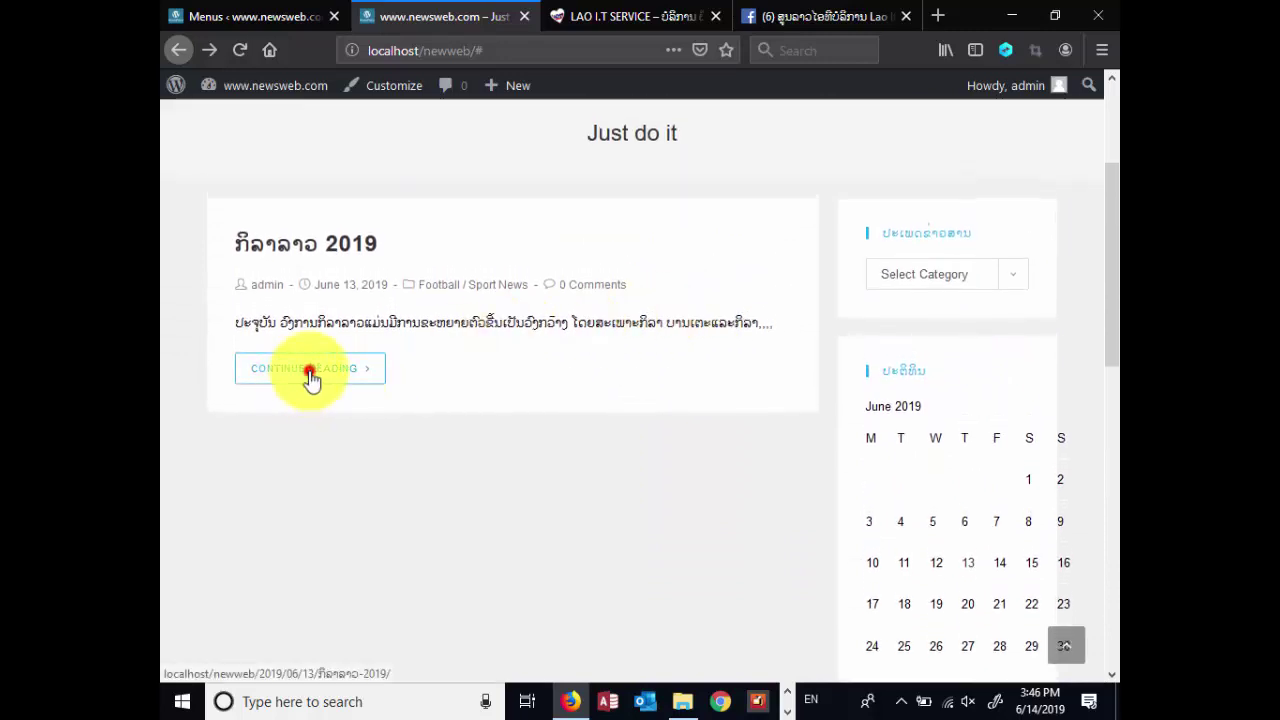
{"action": "scroll", "coordinate": [455, 425], "scroll_direction": "down", "scroll_amount": 5}
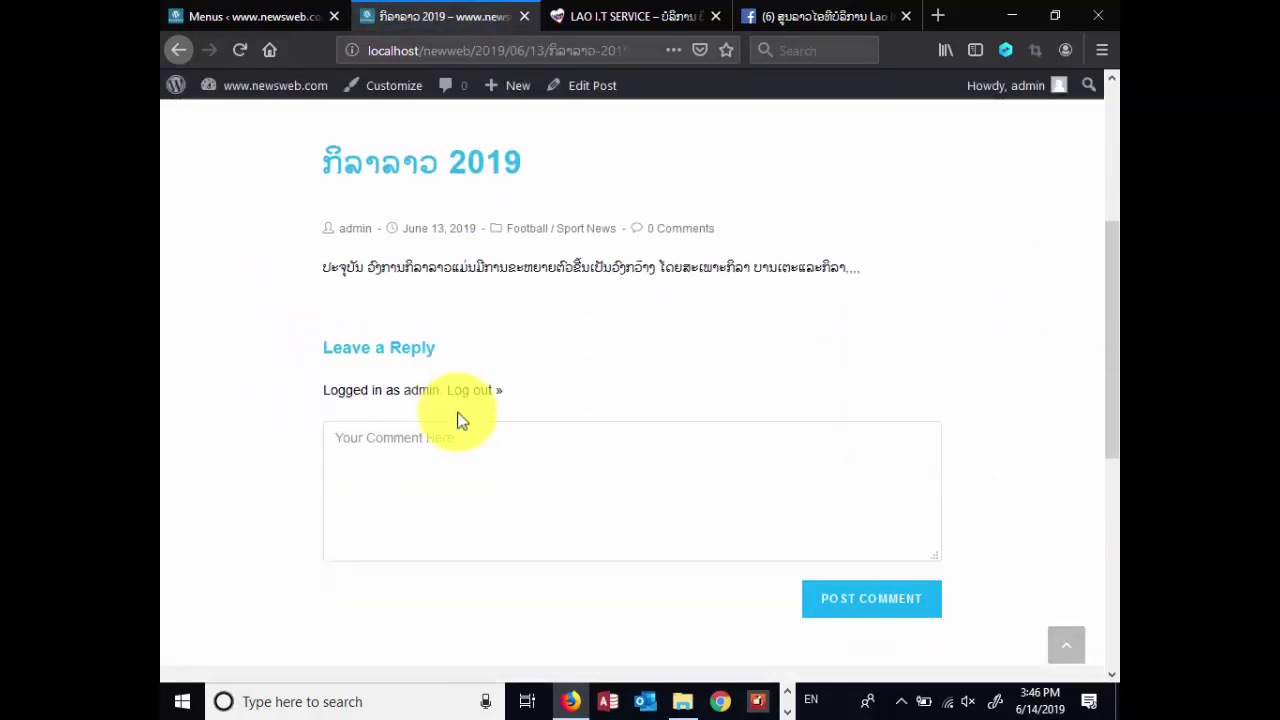
{"action": "scroll", "coordinate": [475, 420], "scroll_direction": "up", "scroll_amount": 3}
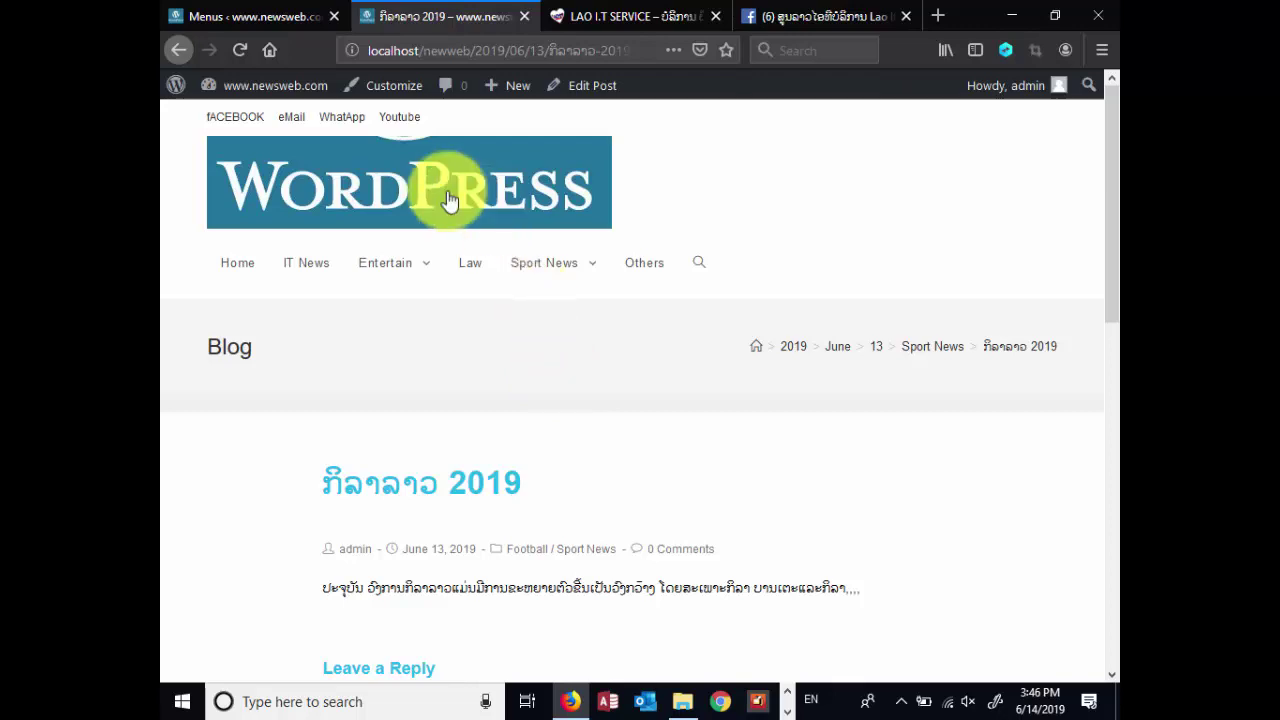
{"action": "left_click", "coordinate": [178, 50]}
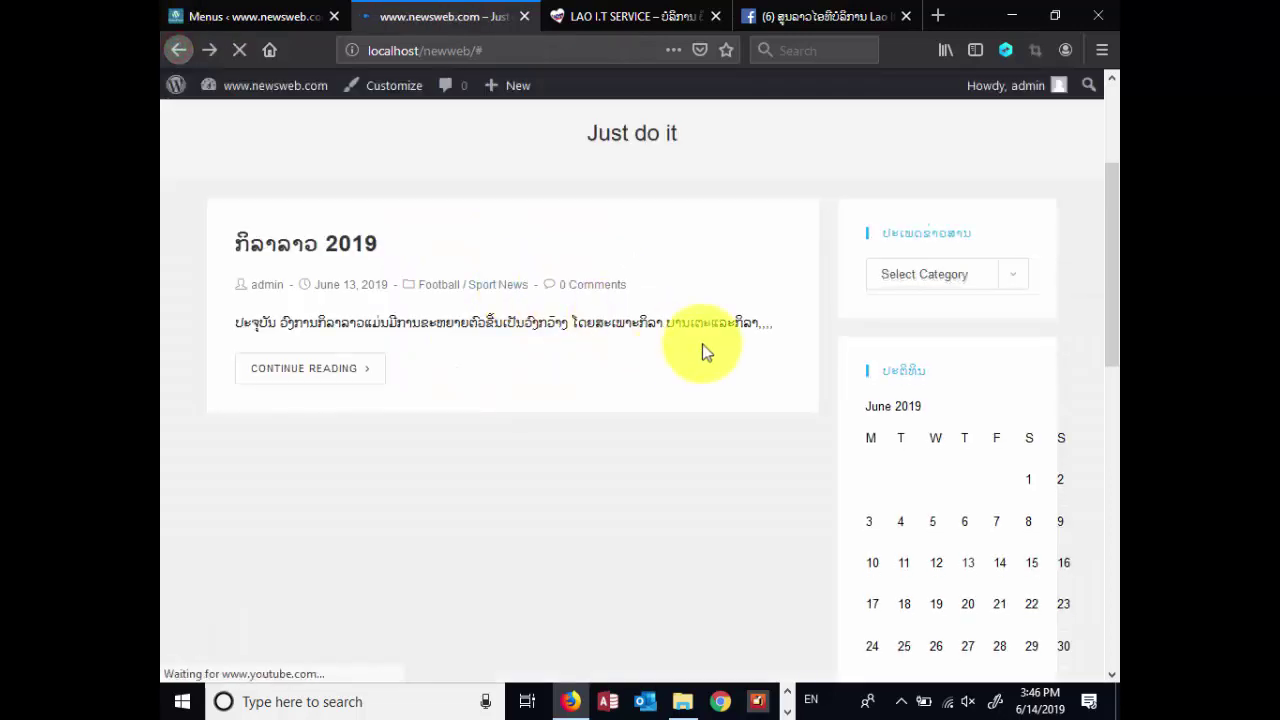
{"action": "scroll", "coordinate": [543, 309], "scroll_direction": "up", "scroll_amount": 3}
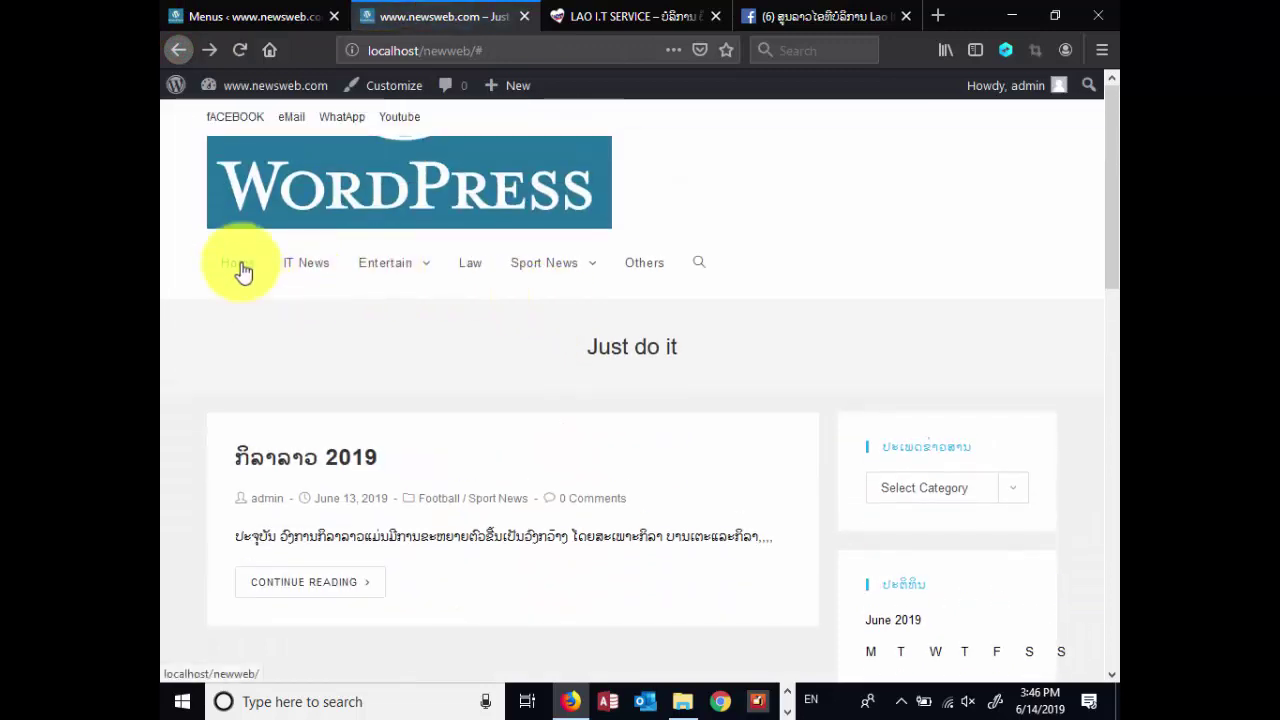
Test the main menu's Home and Others links, return to the front page and check the Sport News submenu and footer
{"action": "left_click", "coordinate": [241, 265]}
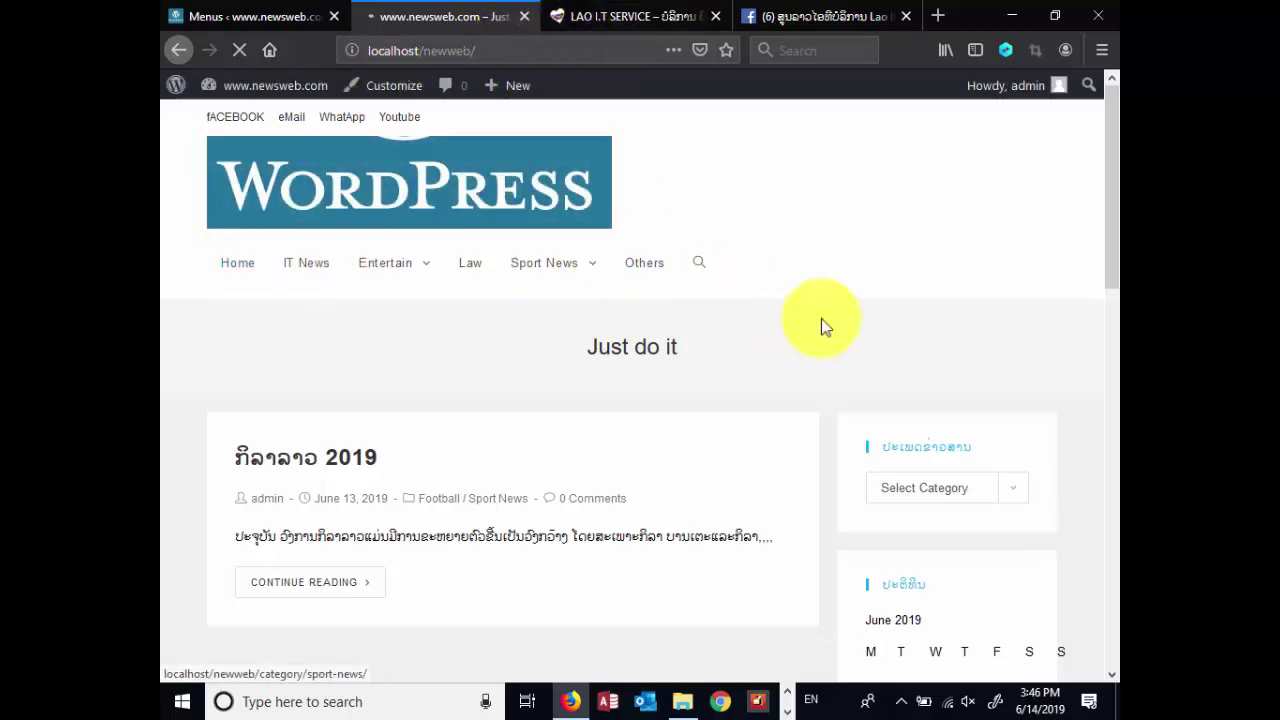
{"action": "left_click", "coordinate": [641, 268]}
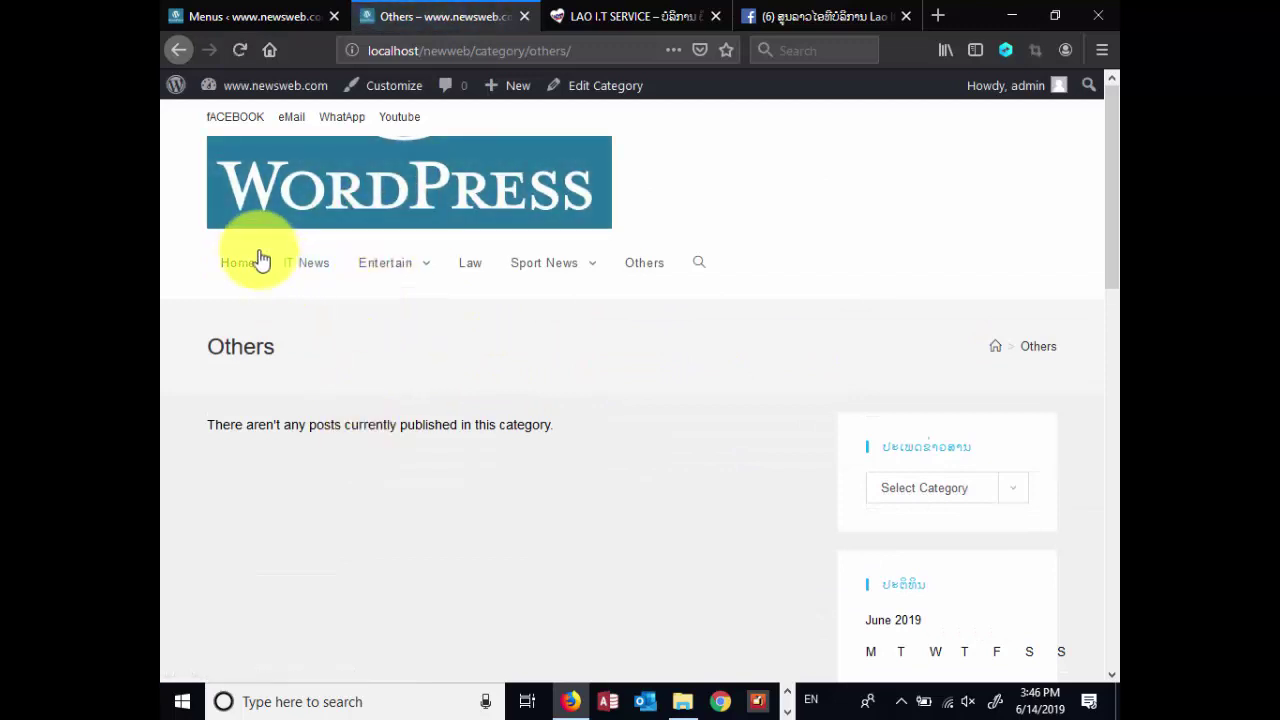
{"action": "left_click", "coordinate": [470, 185]}
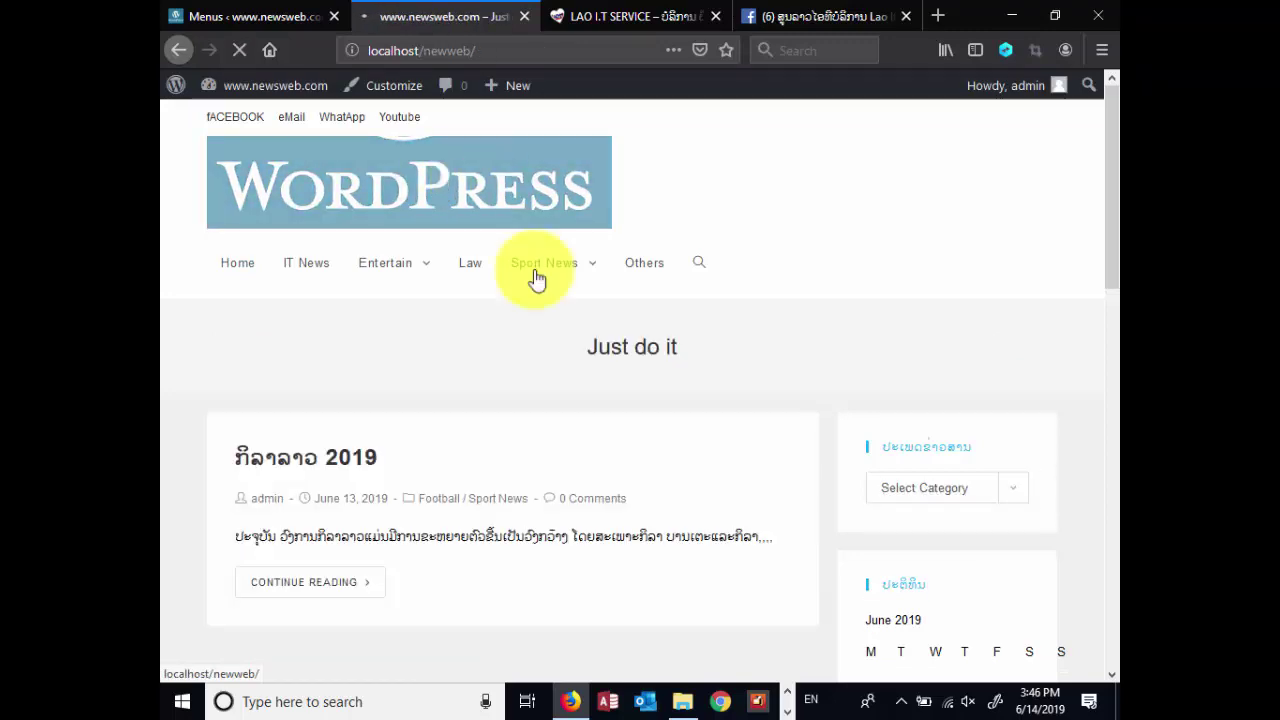
{"action": "mouse_move", "coordinate": [545, 259]}
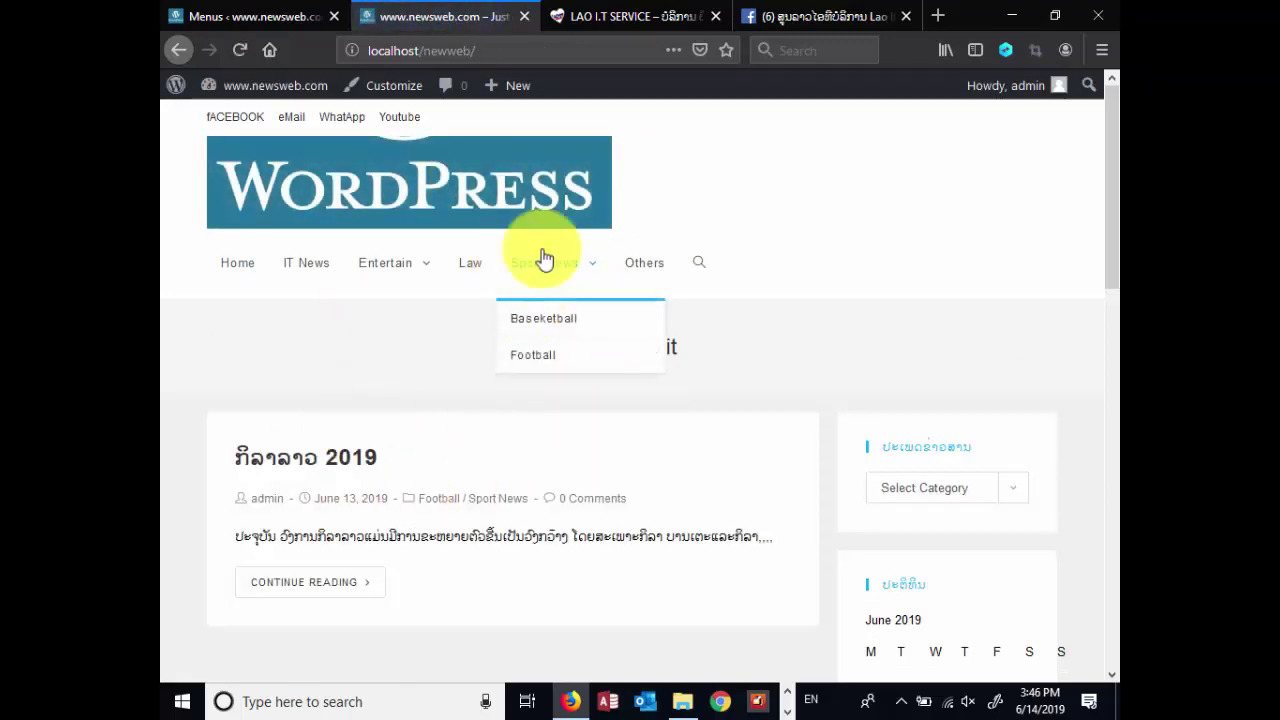
{"action": "scroll", "coordinate": [780, 260], "scroll_direction": "down", "scroll_amount": 10}
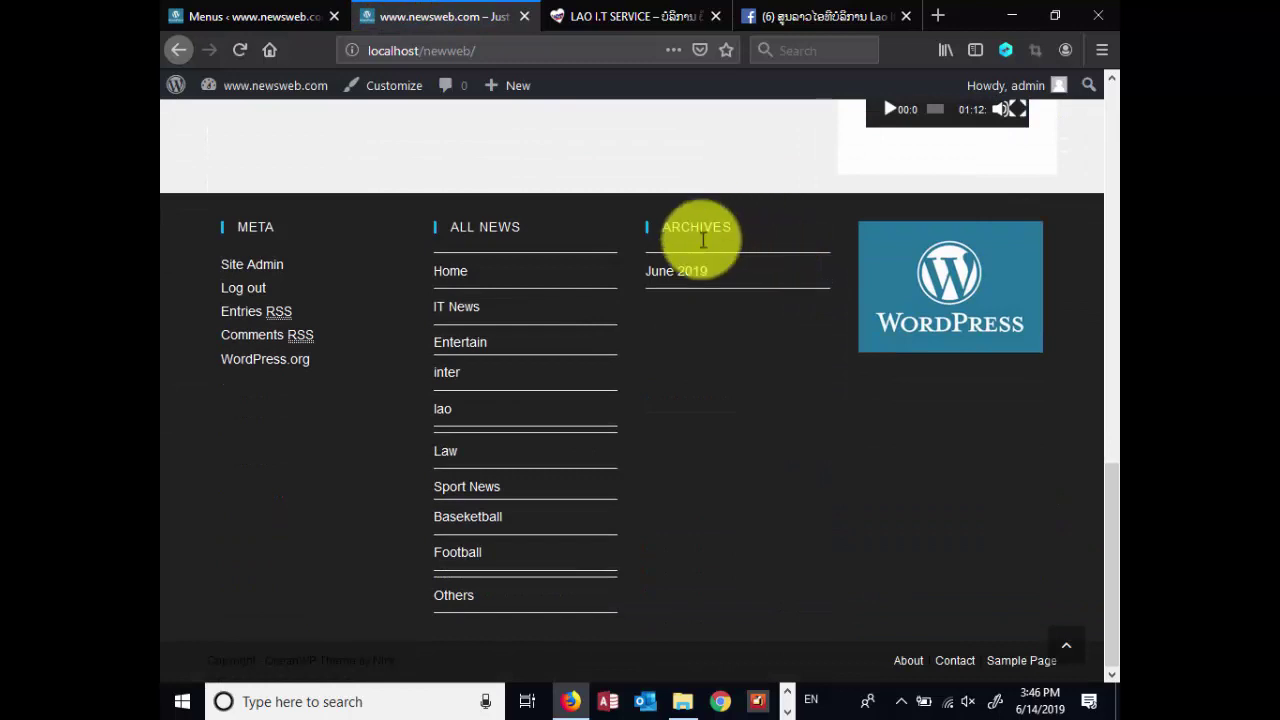
{"action": "scroll", "coordinate": [703, 240], "scroll_direction": "up", "scroll_amount": 10}
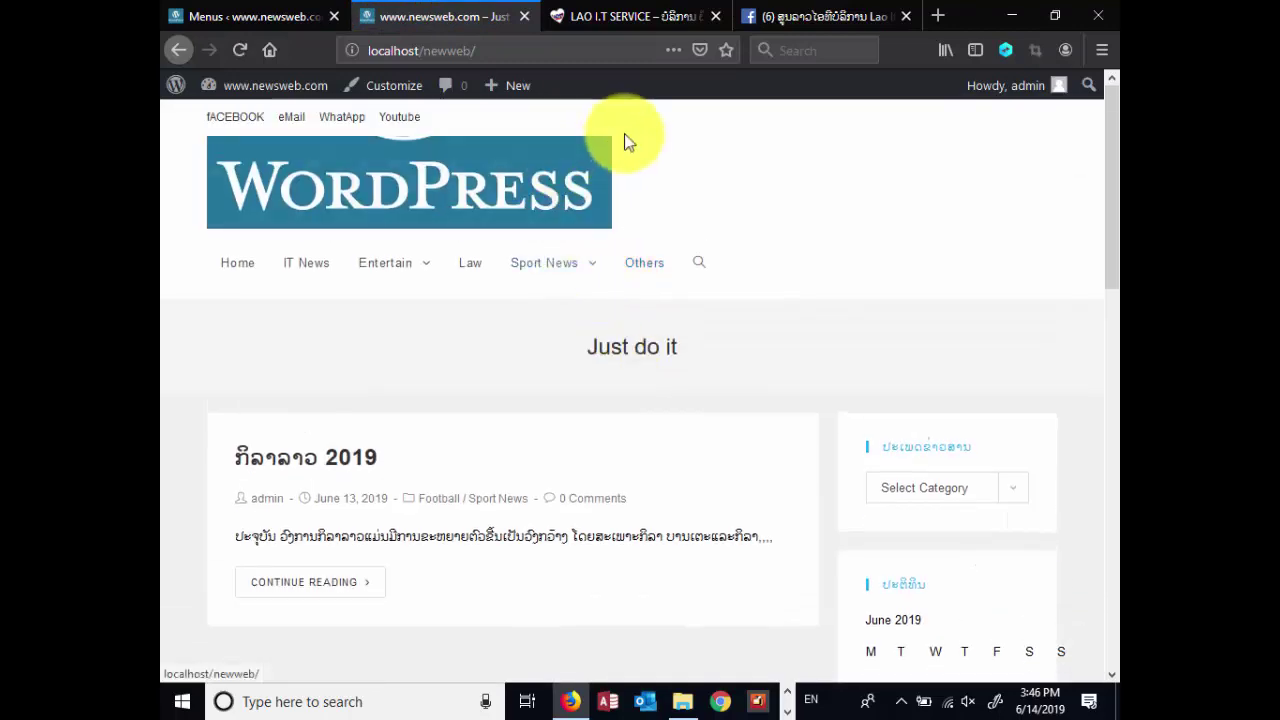
Return to the menu editor and review the top-bar menu's items, the list of editable menus and the display location settings
{"action": "left_click", "coordinate": [251, 17]}
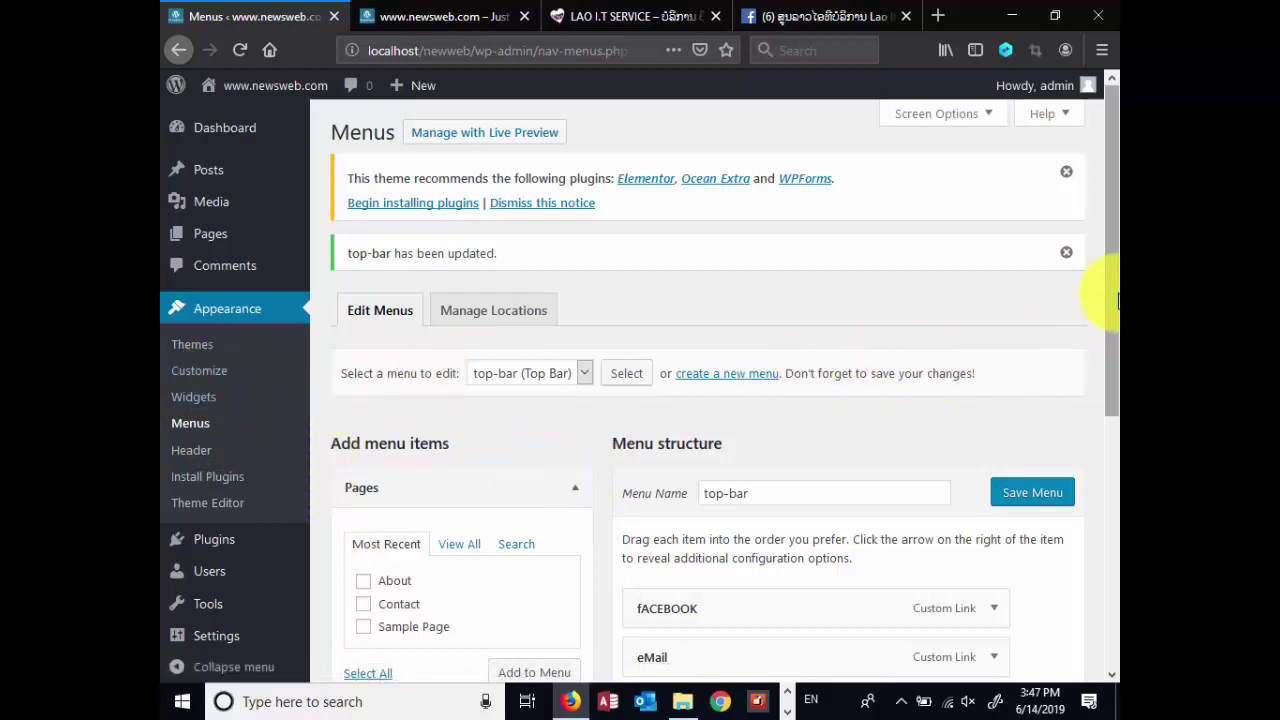
{"action": "scroll", "coordinate": [1111, 300], "scroll_direction": "down", "scroll_amount": 1}
{"action": "scroll", "coordinate": [1100, 289], "scroll_direction": "up", "scroll_amount": 1}
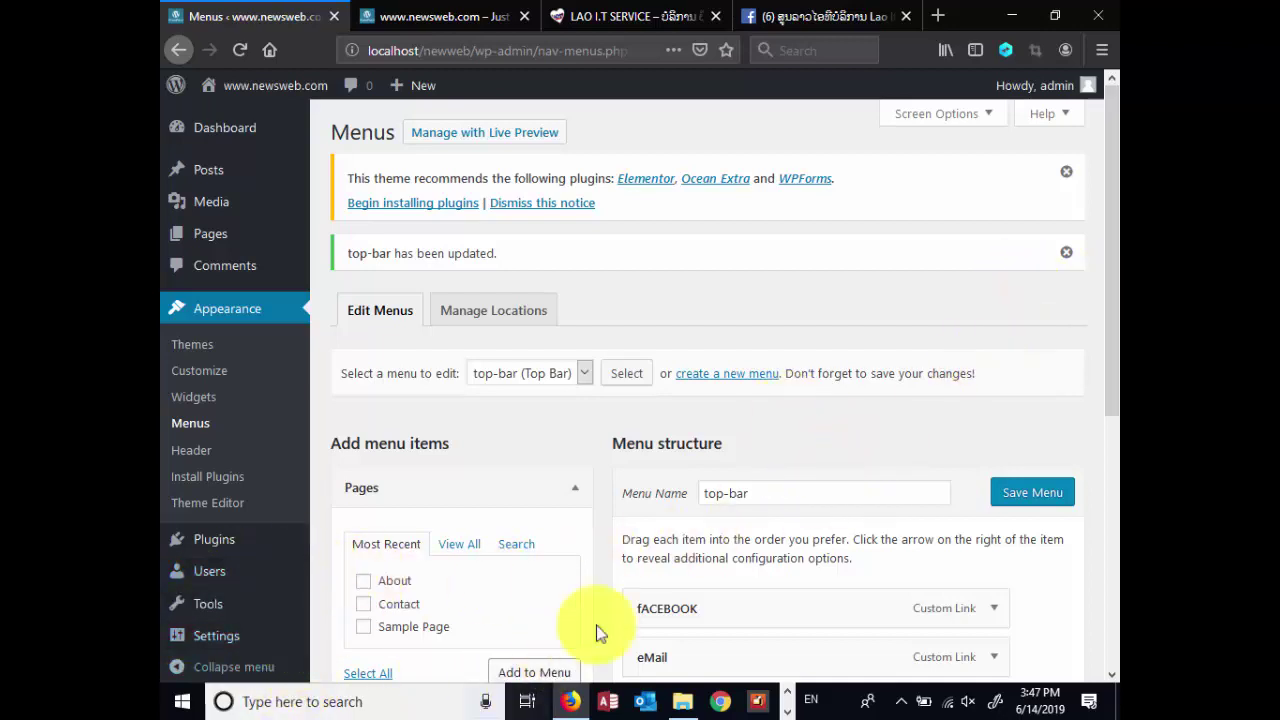
{"action": "scroll", "coordinate": [862, 474], "scroll_direction": "down", "scroll_amount": 2}
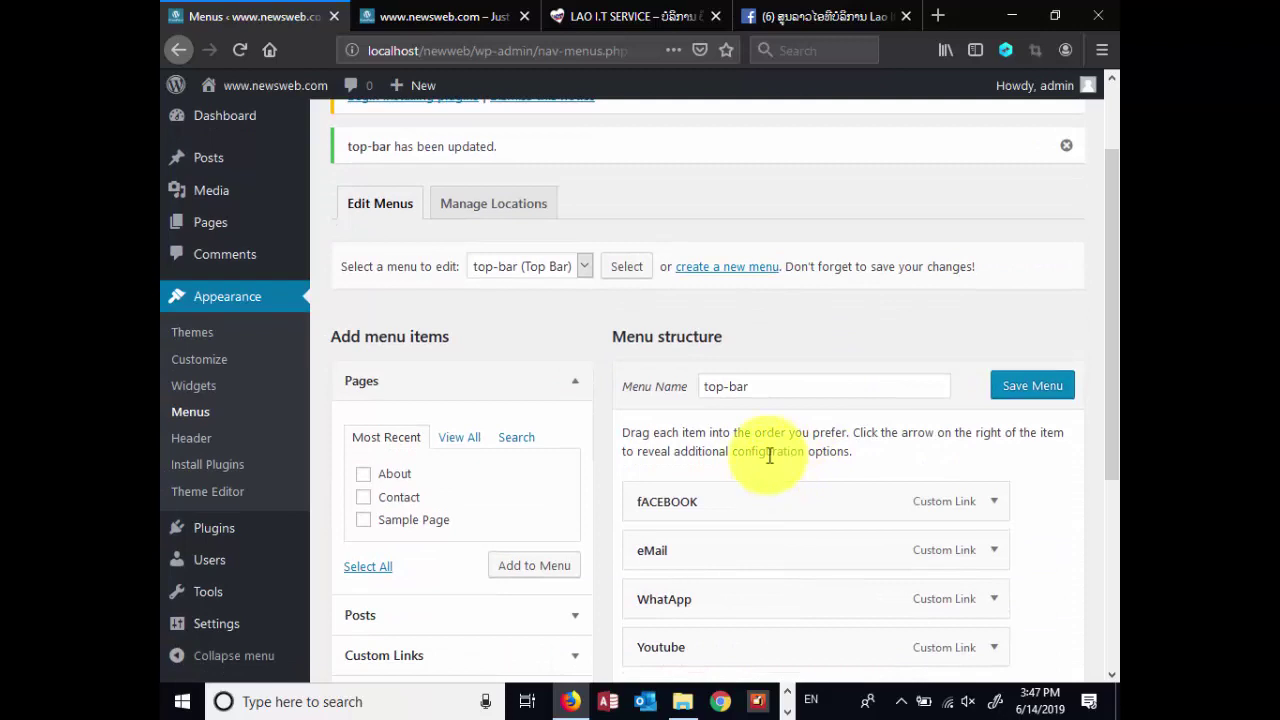
{"action": "left_click_drag", "start_coordinate": [1108, 294], "coordinate": [1112, 342]}
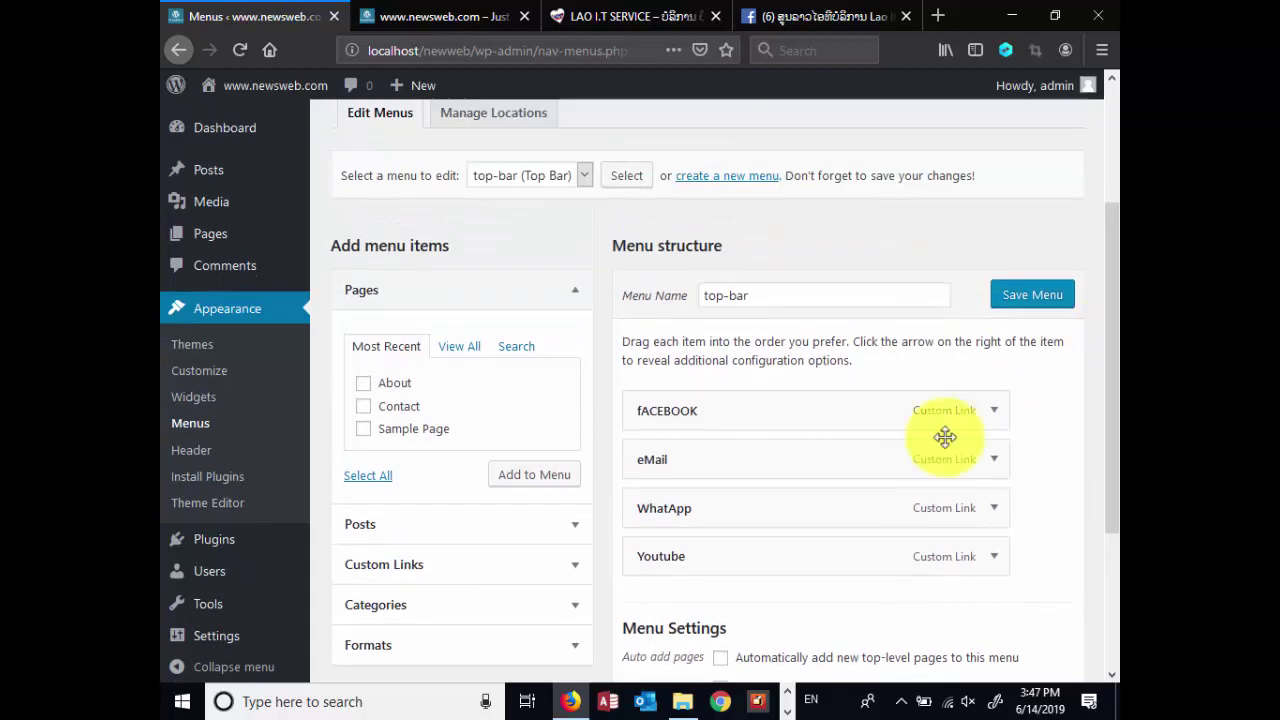
{"action": "left_click", "coordinate": [580, 178]}
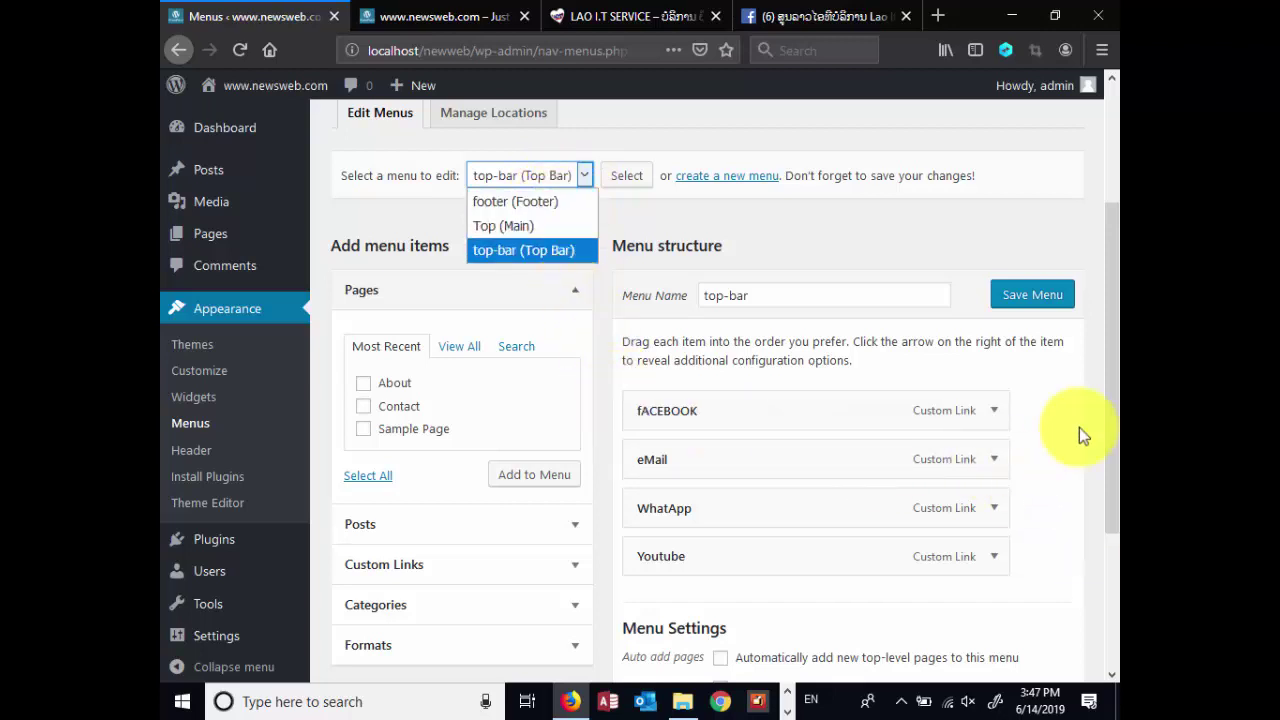
{"action": "left_click", "coordinate": [986, 434]}
{"action": "scroll", "coordinate": [1049, 480], "scroll_direction": "down", "scroll_amount": 4}
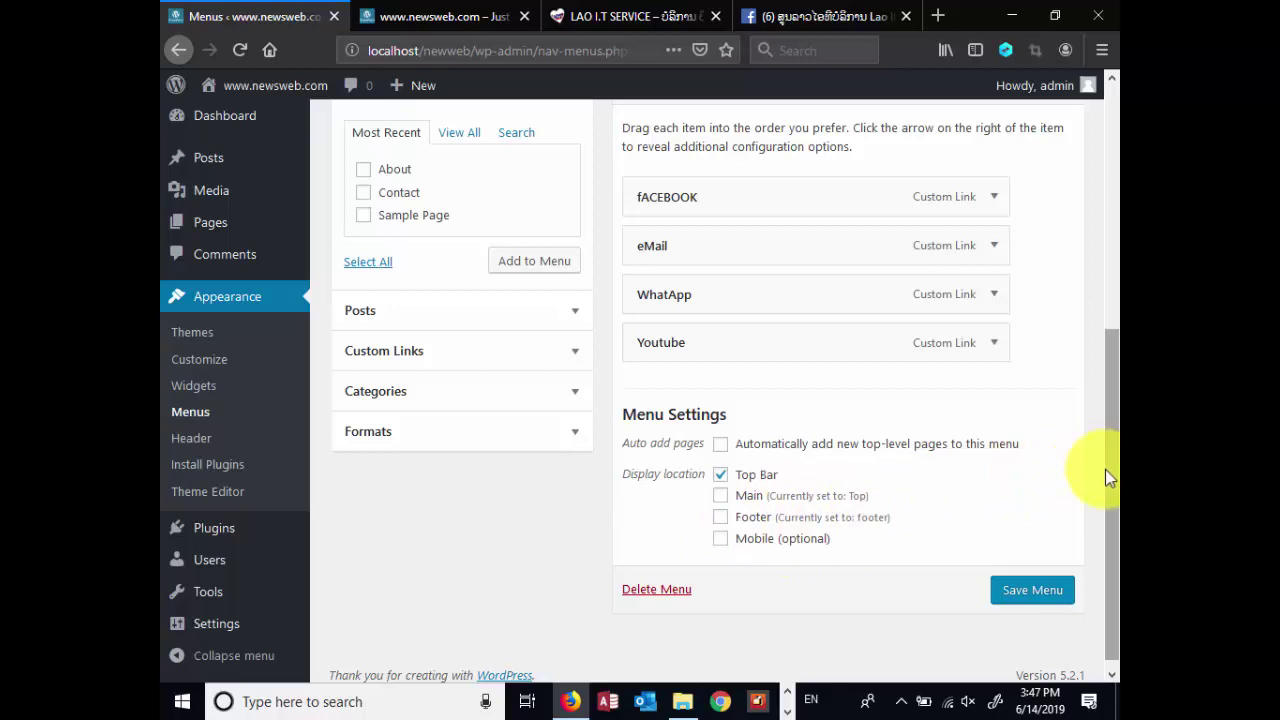
{"action": "left_click_drag", "start_coordinate": [1105, 469], "coordinate": [1117, 452]}
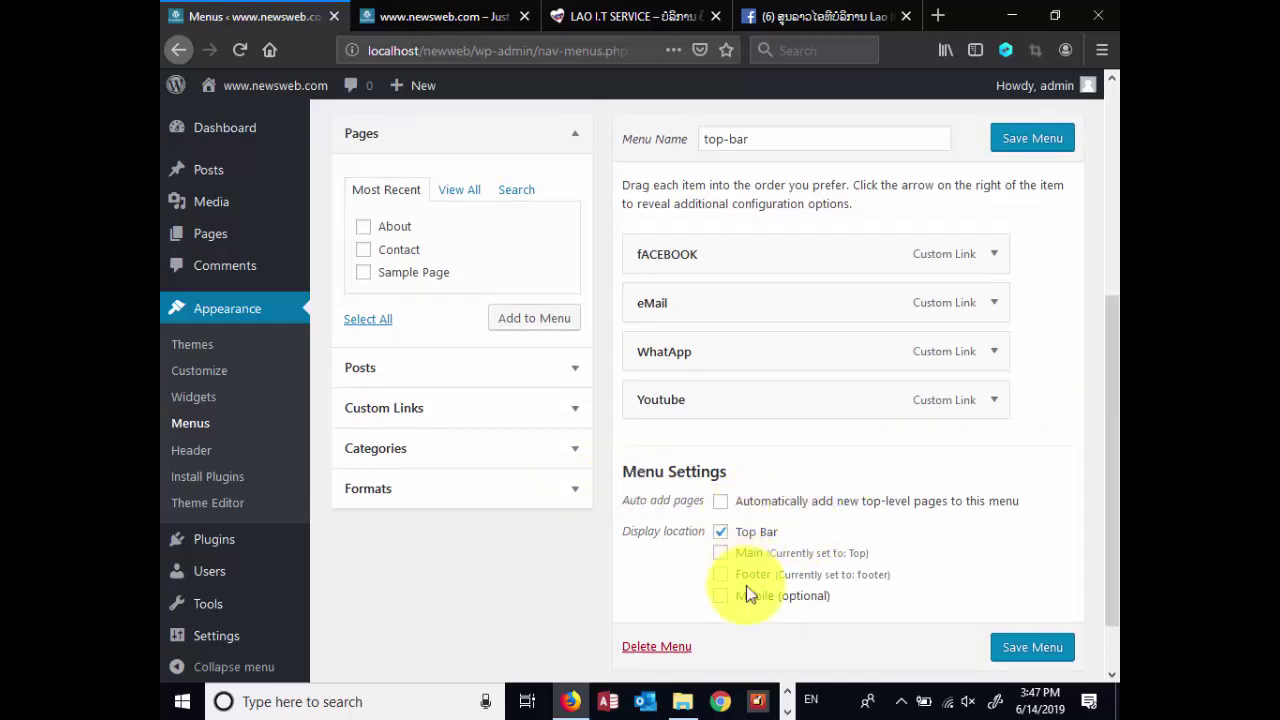
{"action": "scroll", "coordinate": [790, 600], "scroll_direction": "down", "scroll_amount": 2}
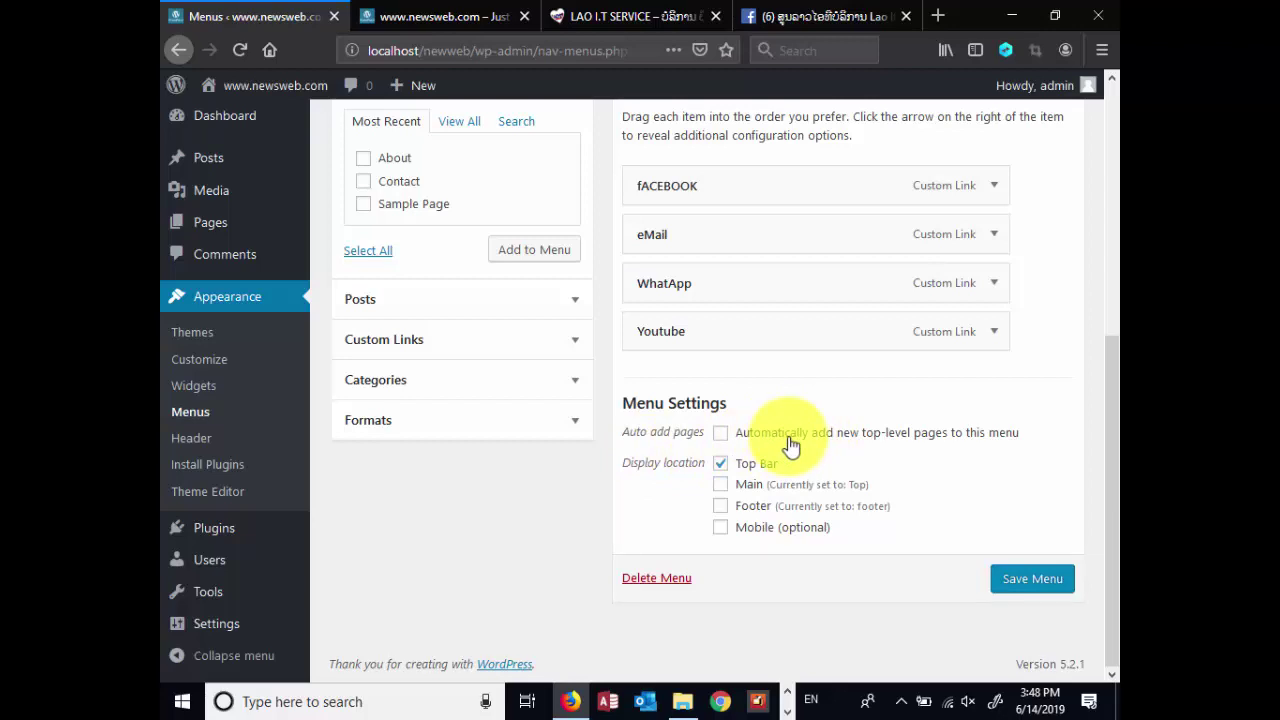
{"action": "scroll", "coordinate": [790, 445], "scroll_direction": "up", "scroll_amount": 3}
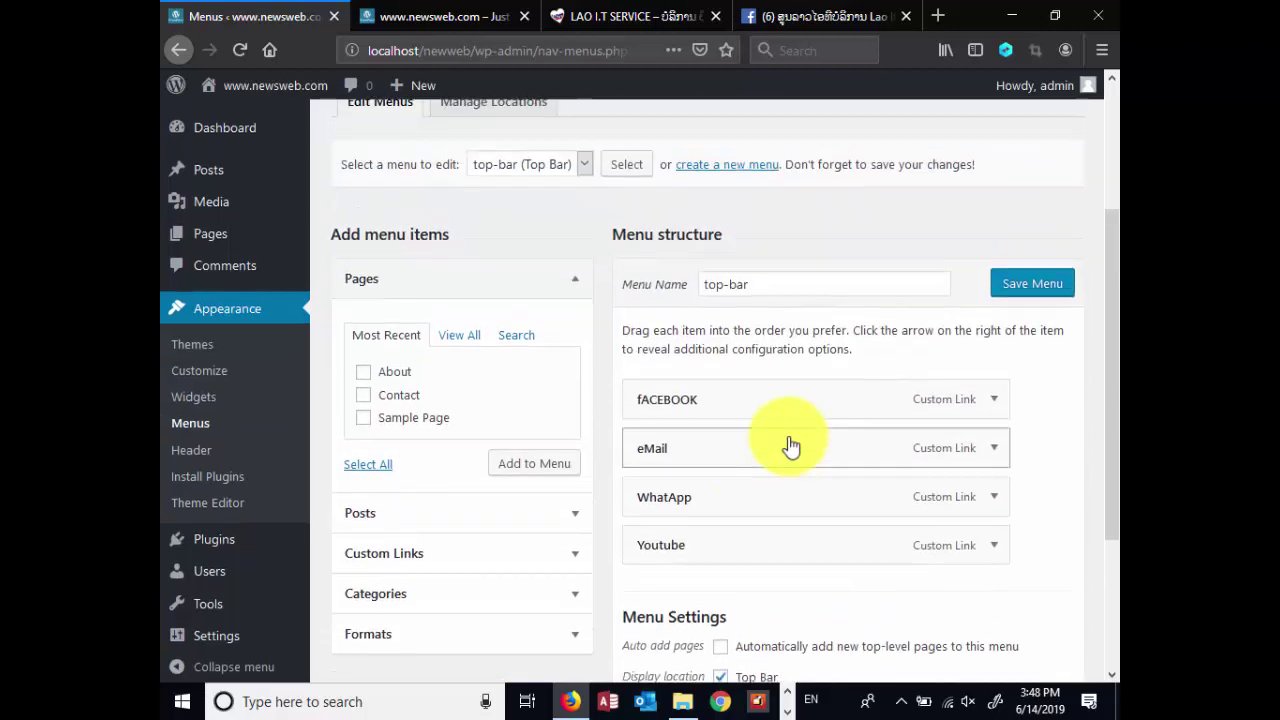
Check the front page's main menu, return to the menu editor and load the Top (Main) menu for editing
{"action": "left_click", "coordinate": [430, 16]}
{"action": "mouse_move", "coordinate": [530, 276]}
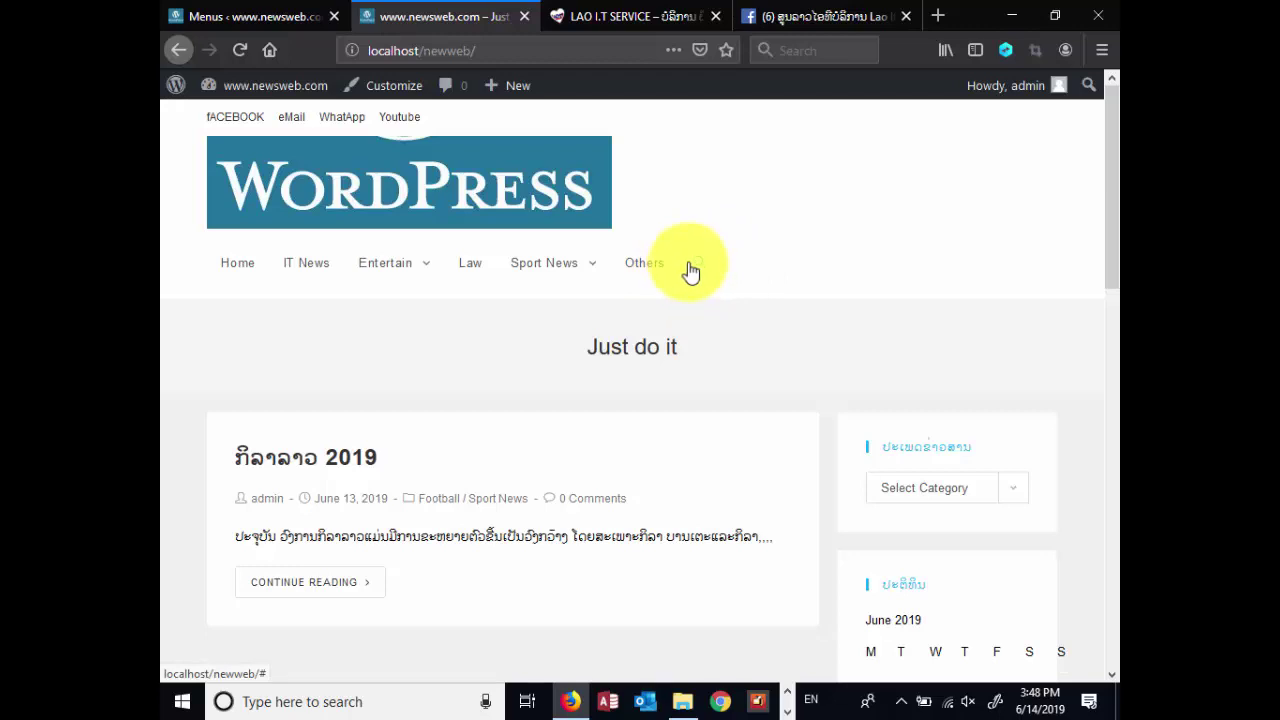
{"action": "left_click", "coordinate": [266, 15]}
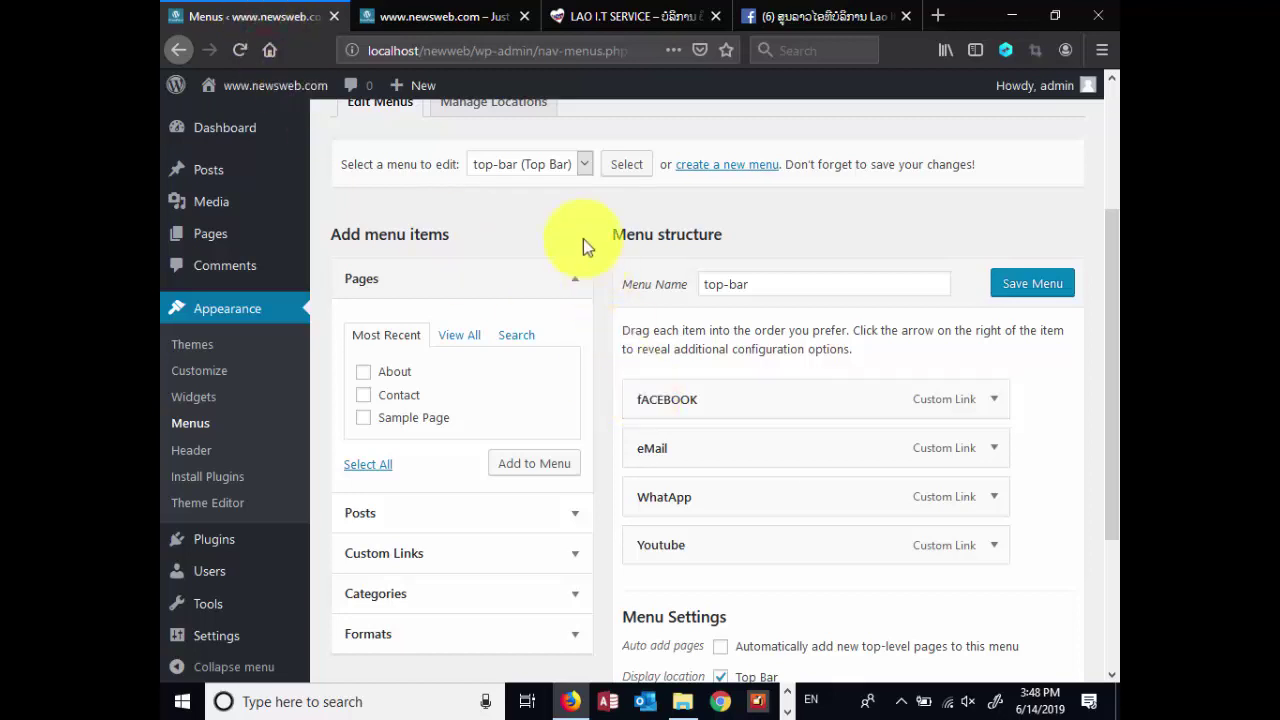
{"action": "left_click", "coordinate": [584, 166]}
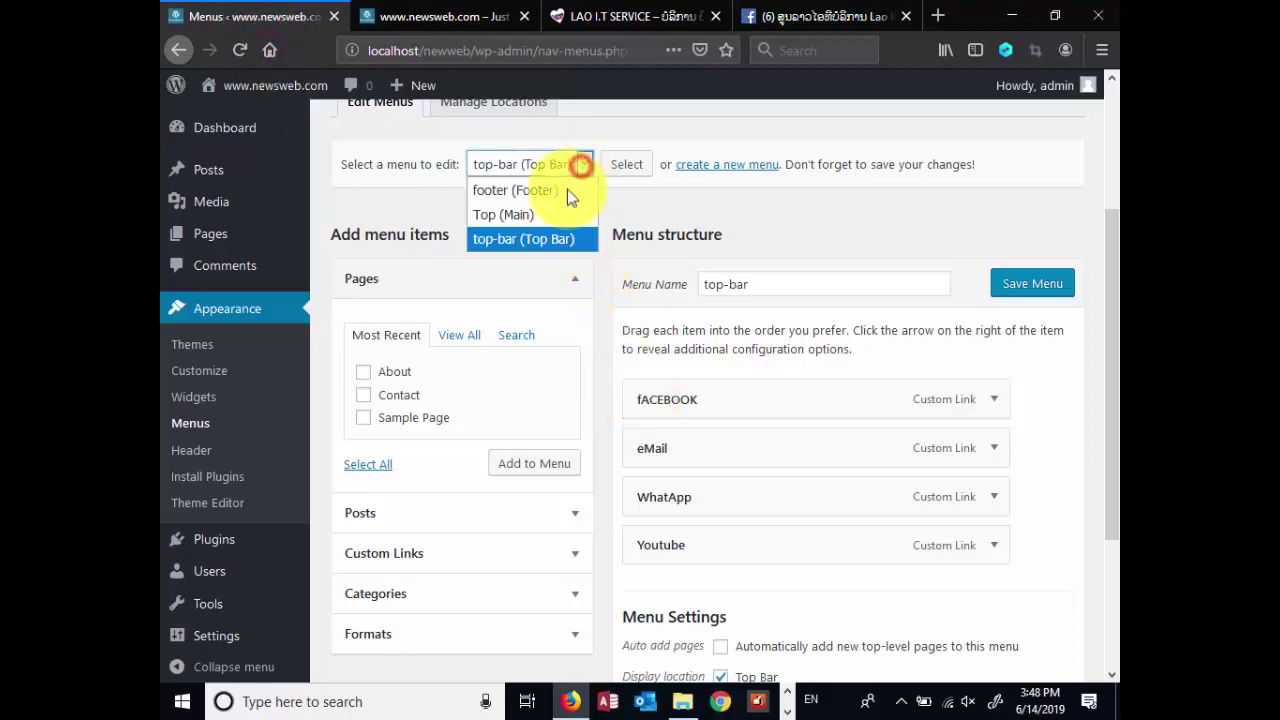
{"action": "left_click", "coordinate": [509, 215]}
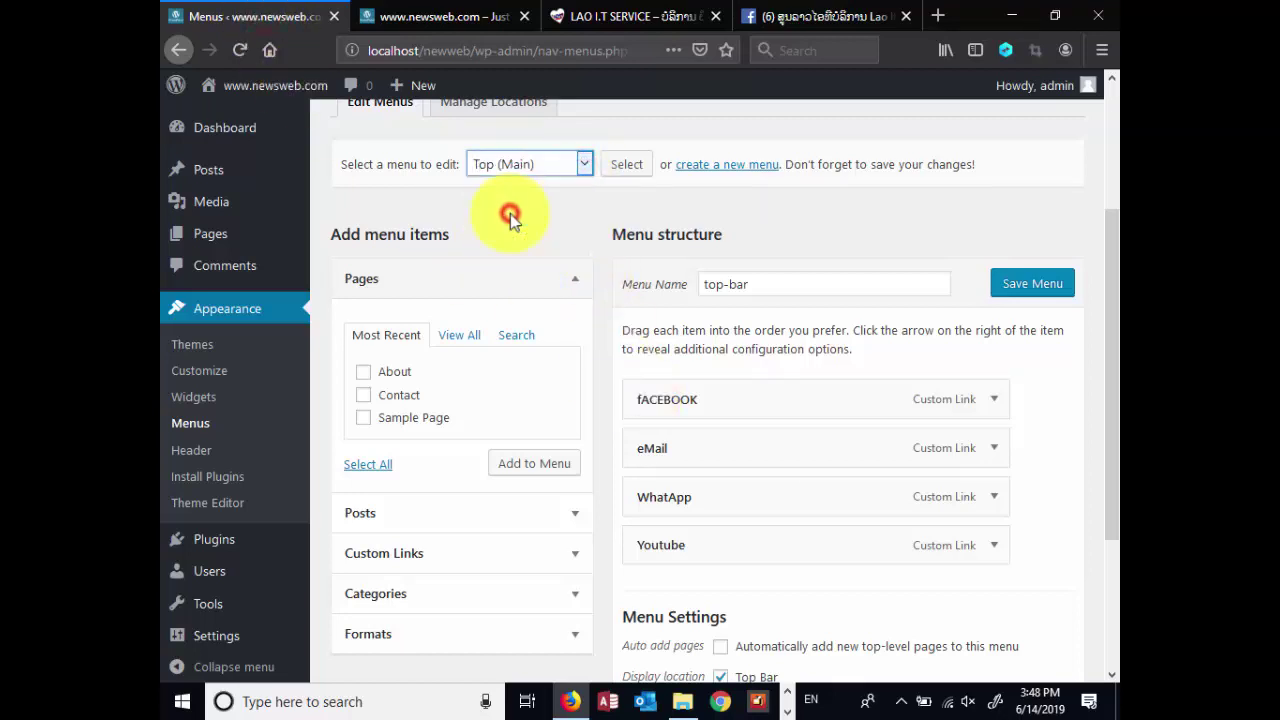
{"action": "left_click", "coordinate": [627, 164]}
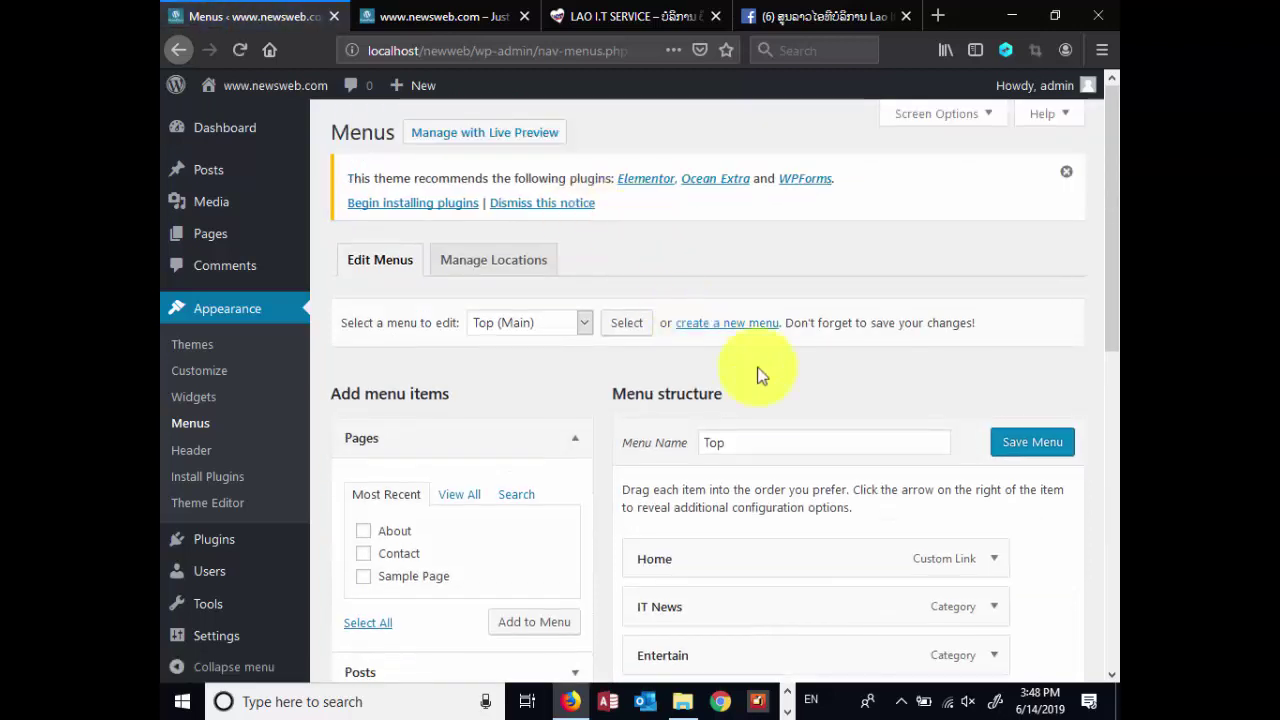
Turn on automatic adding of new top-level pages for the Top menu and save the menu
{"action": "scroll", "coordinate": [780, 375], "scroll_direction": "down", "scroll_amount": 5}
{"action": "scroll", "coordinate": [856, 362], "scroll_direction": "down", "scroll_amount": 2}
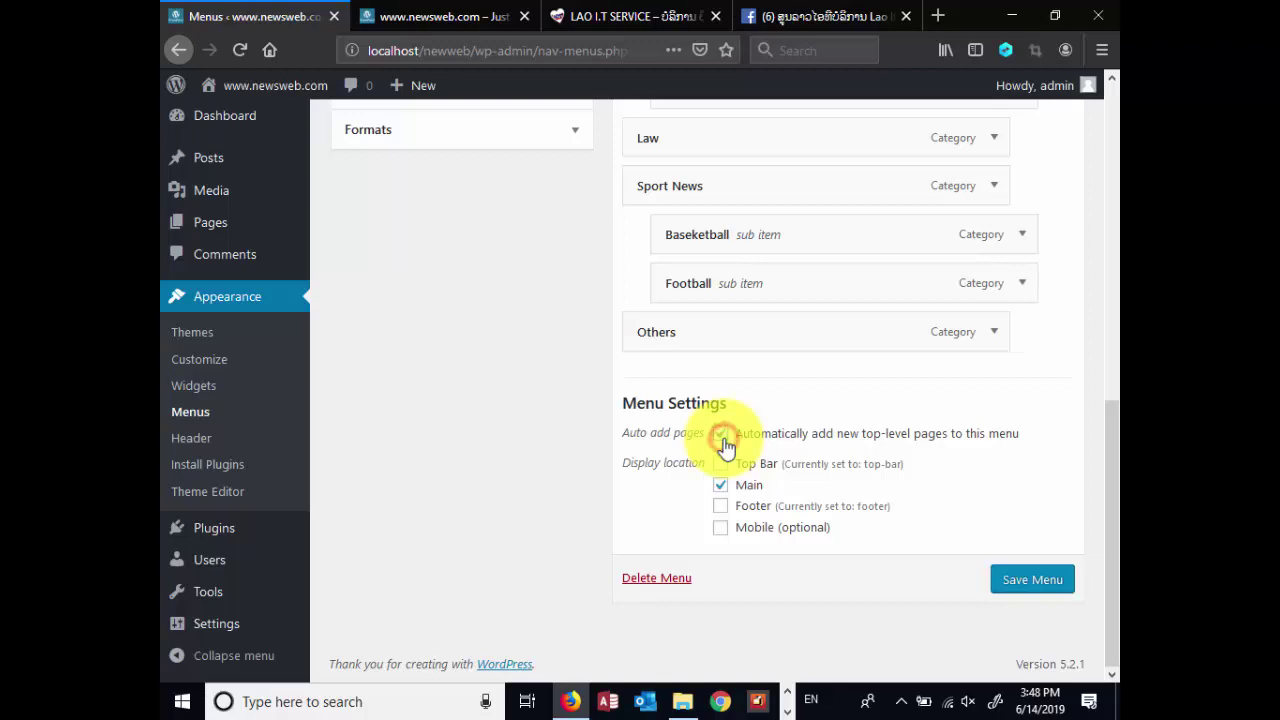
{"action": "left_click", "coordinate": [1022, 588]}
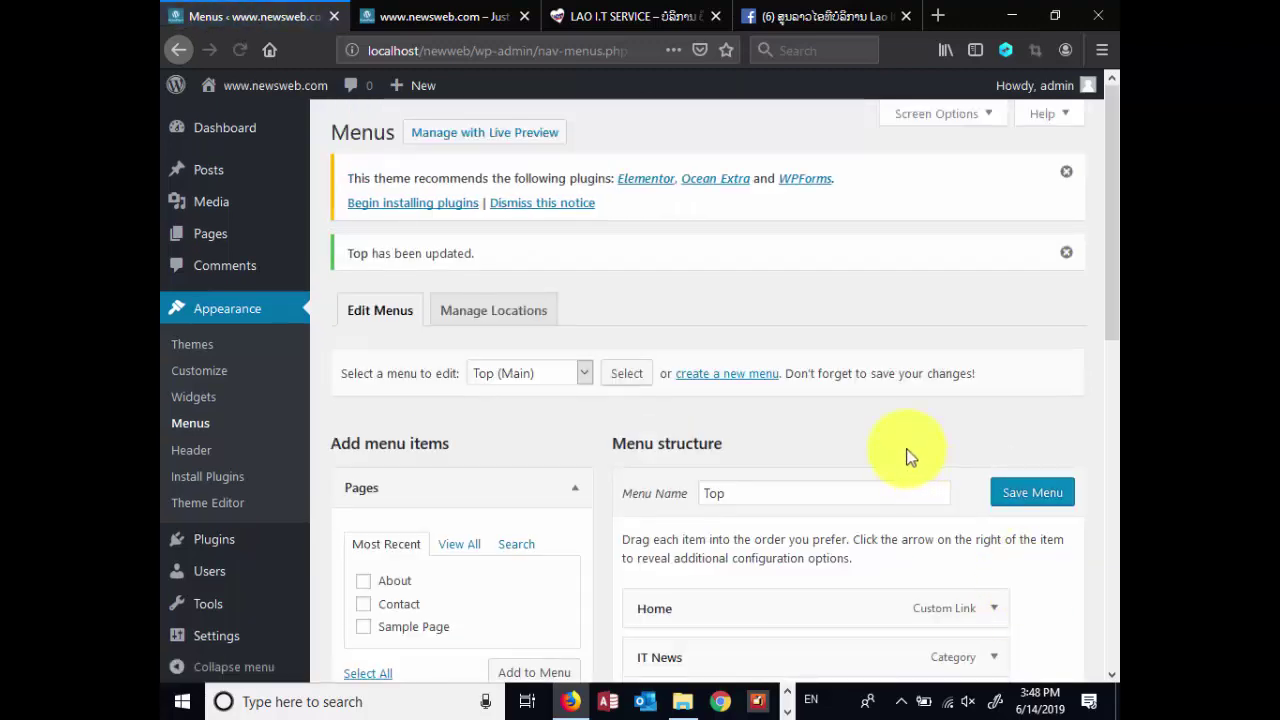
Review the saved Top menu's items, auto-add pages option and display location settings
{"action": "scroll", "coordinate": [879, 411], "scroll_direction": "down", "scroll_amount": 5}
{"action": "scroll", "coordinate": [878, 412], "scroll_direction": "down", "scroll_amount": 5}
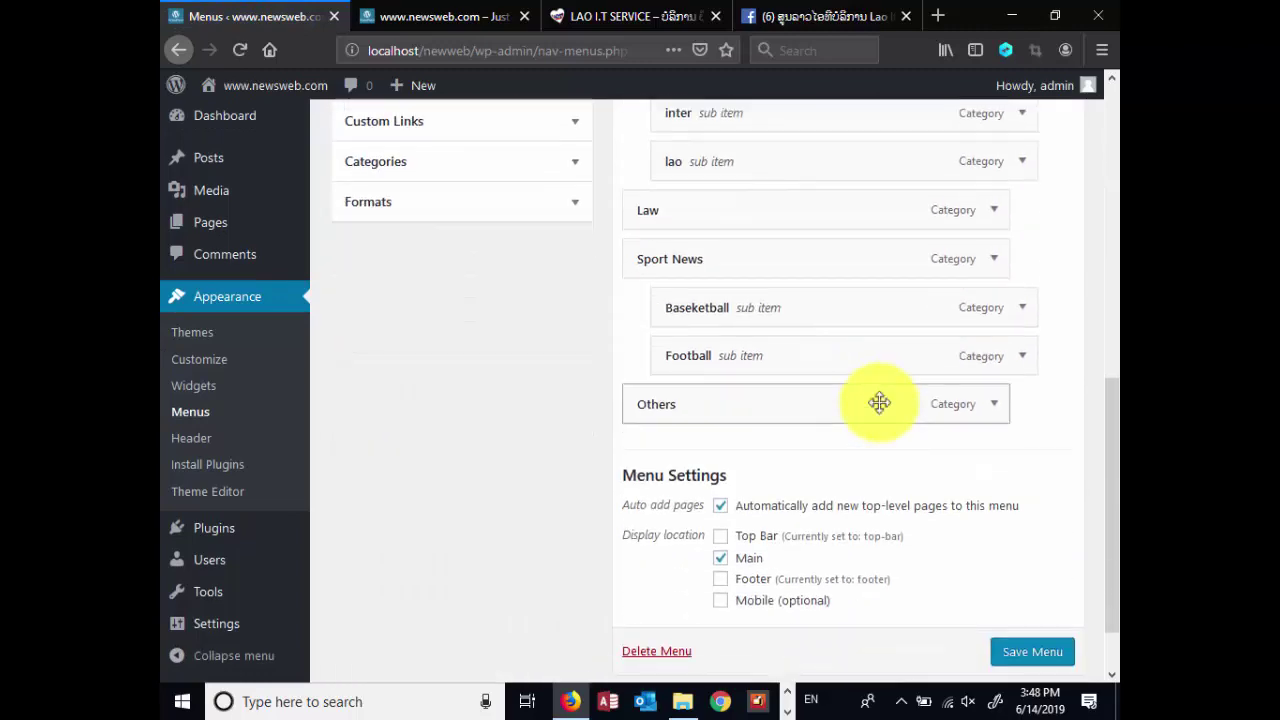
{"action": "scroll", "coordinate": [877, 403], "scroll_direction": "up", "scroll_amount": 10}
{"action": "scroll", "coordinate": [960, 400], "scroll_direction": "down", "scroll_amount": 10}
{"action": "scroll", "coordinate": [886, 401], "scroll_direction": "down", "scroll_amount": 3}
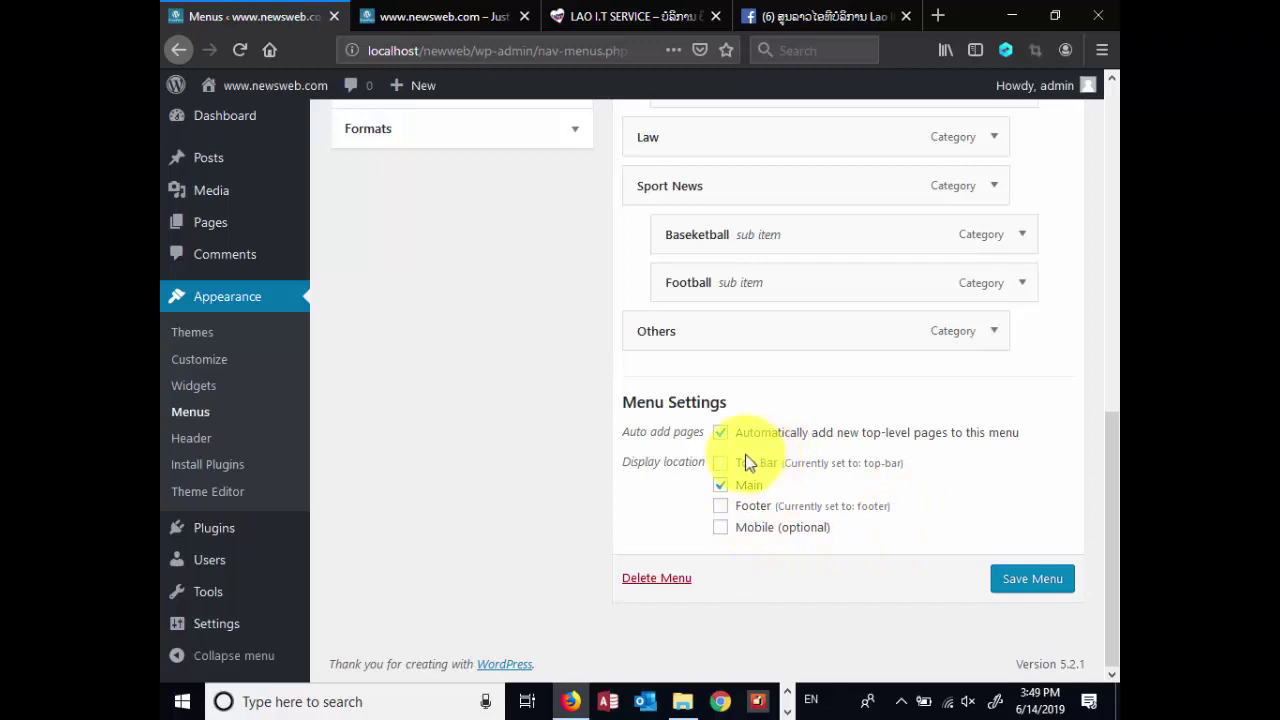
{"action": "scroll", "coordinate": [517, 343], "scroll_direction": "up", "scroll_amount": 10}
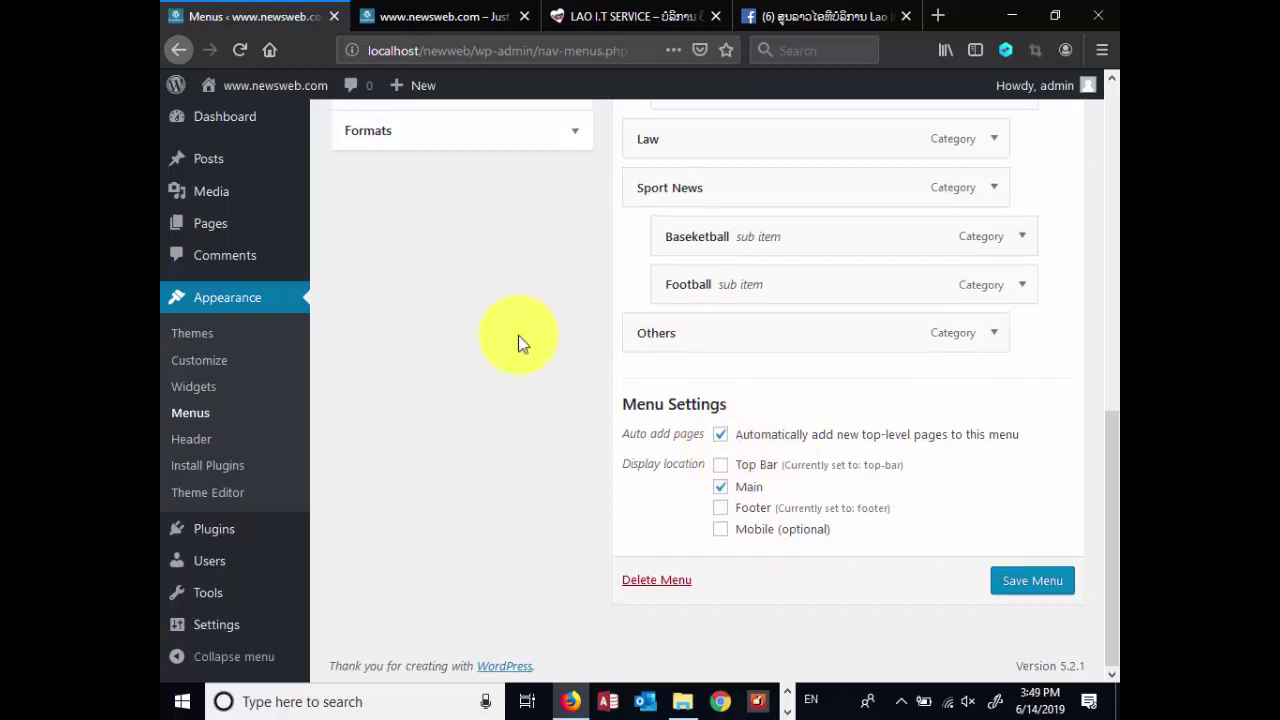
Reload the front page, check its main menu items and return to the menu editor
{"action": "left_click", "coordinate": [410, 18]}
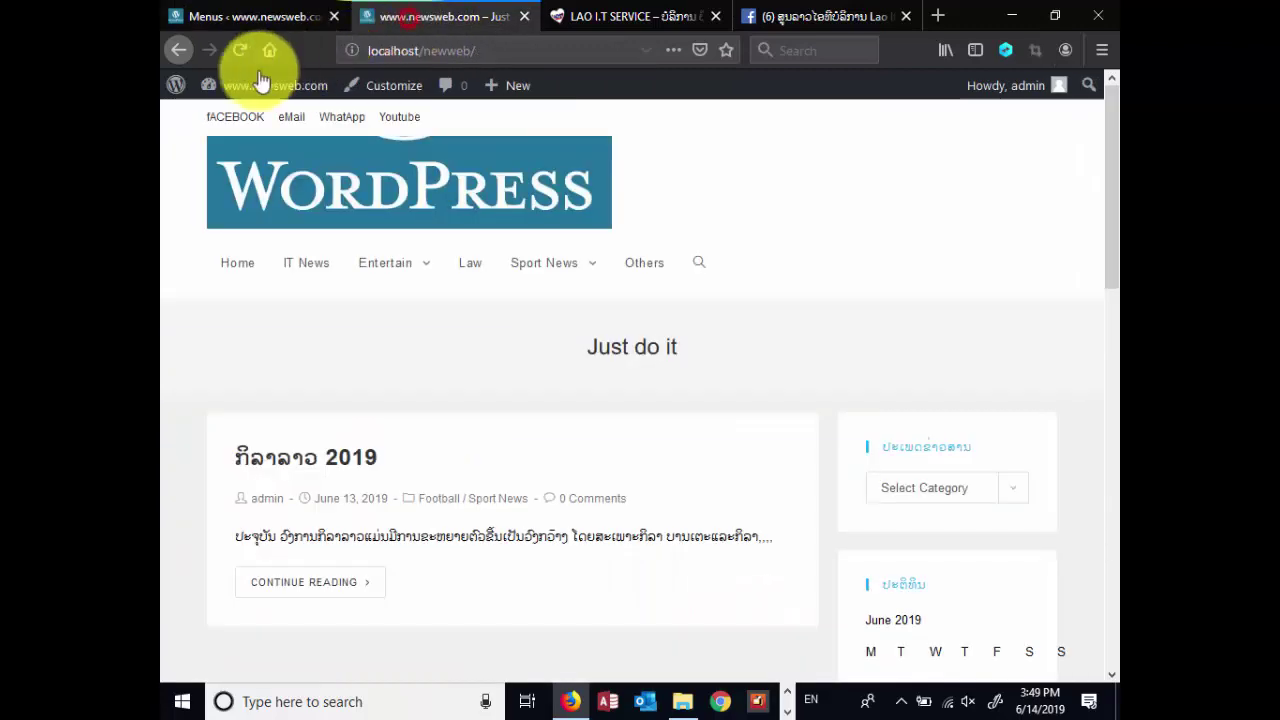
{"action": "left_click", "coordinate": [240, 50]}
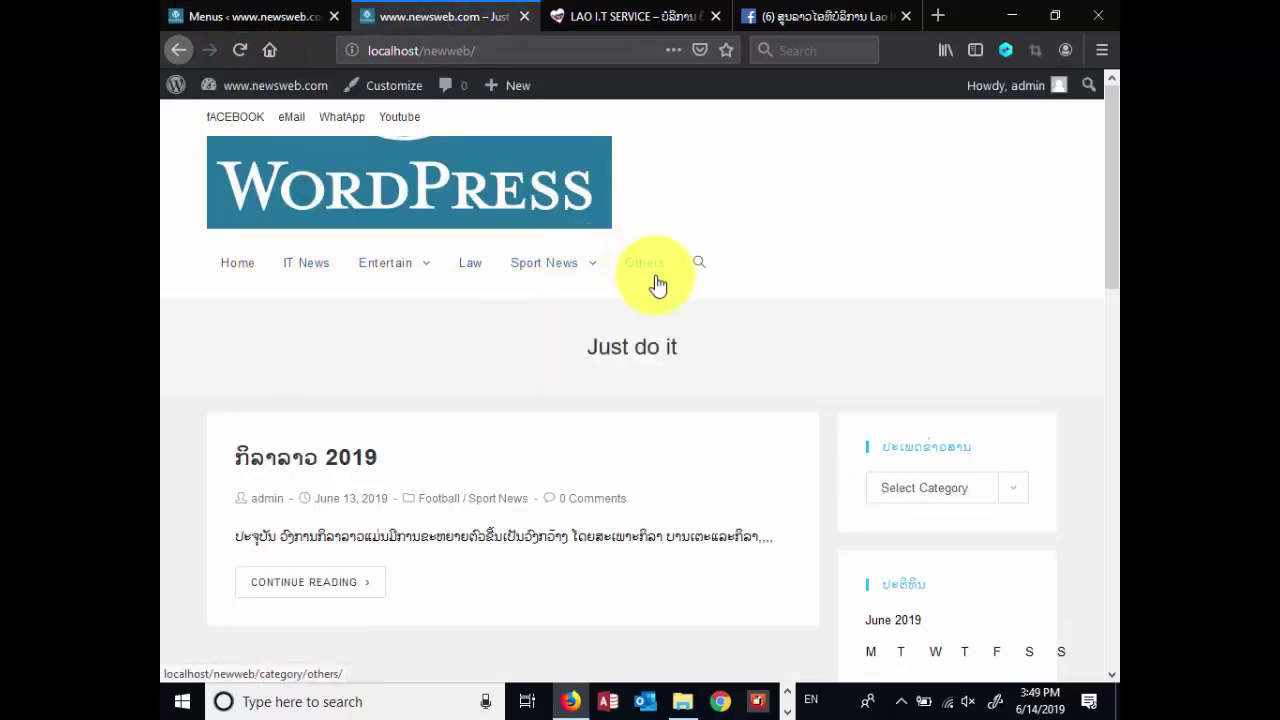
{"action": "left_click", "coordinate": [300, 18]}
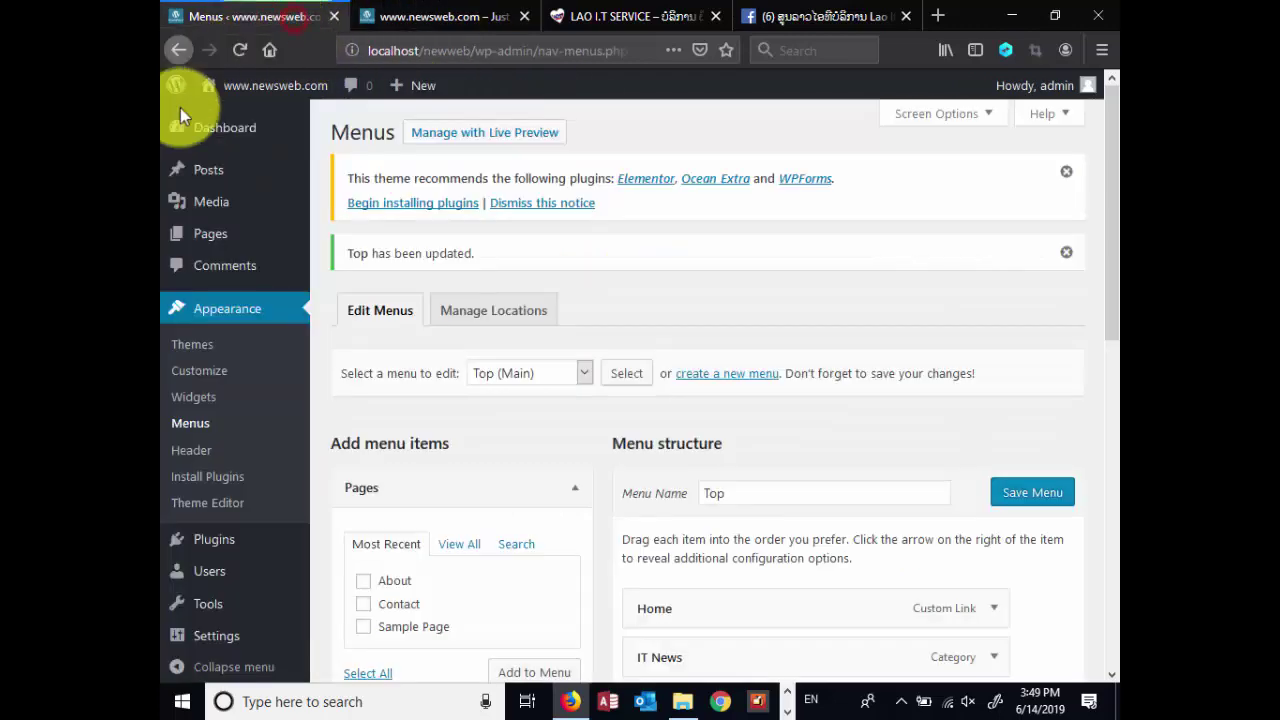
{"action": "mouse_move", "coordinate": [416, 97]}
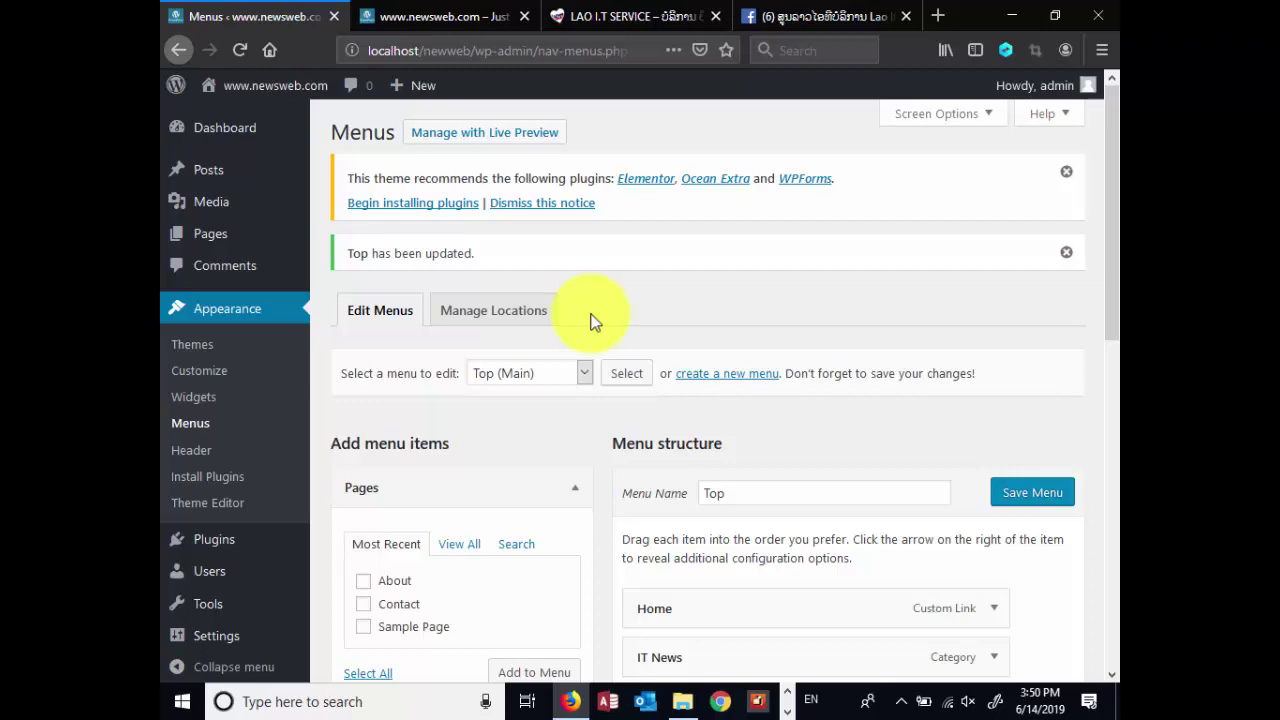
{"action": "left_click", "coordinate": [455, 20]}
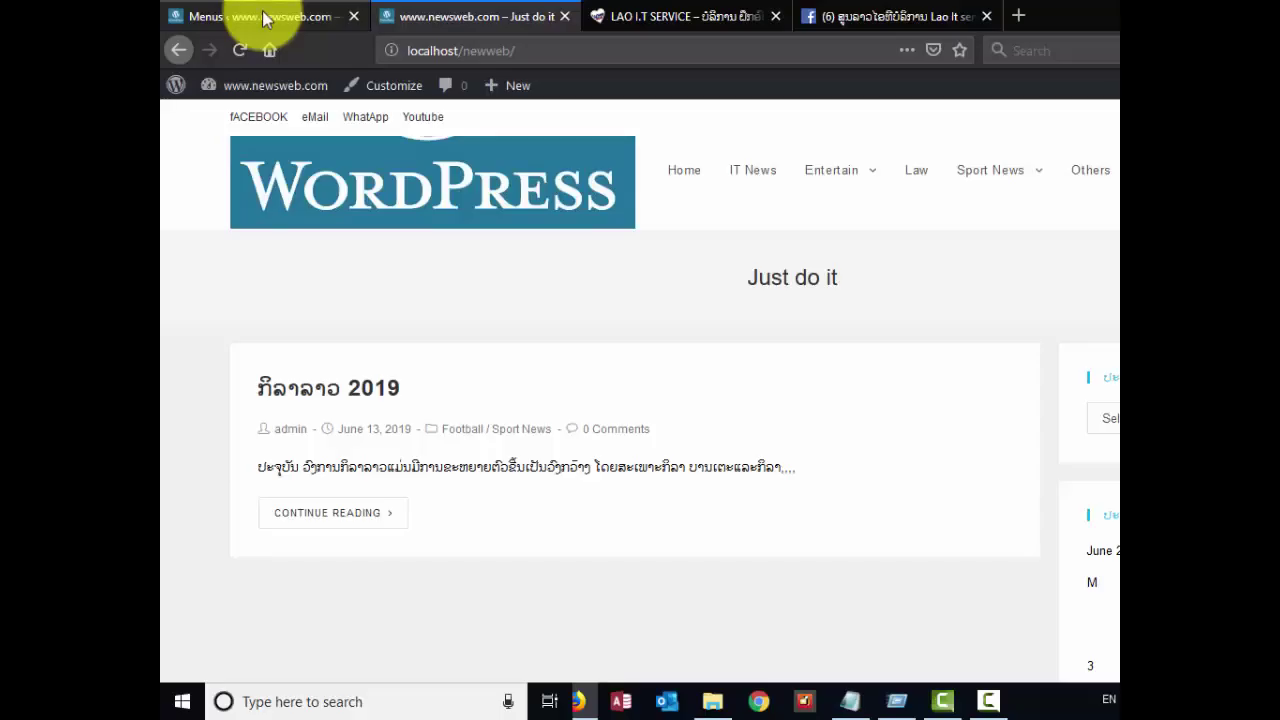
{"action": "left_click", "coordinate": [262, 18]}
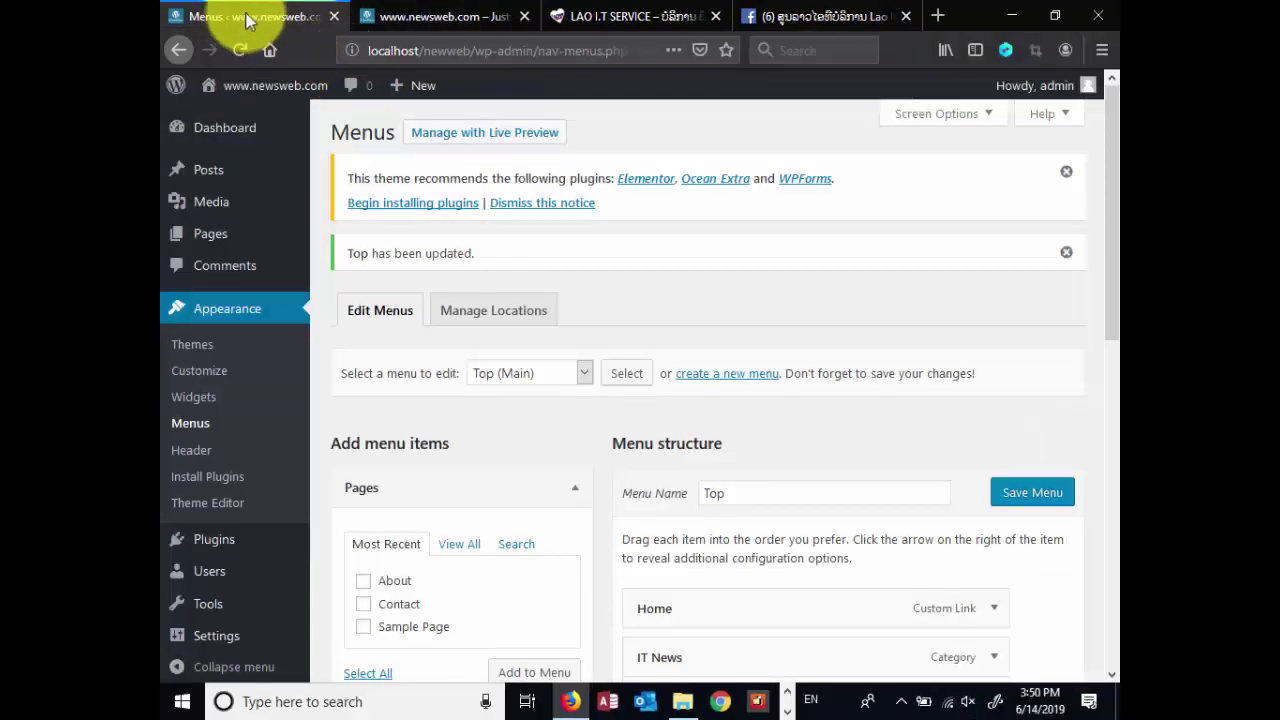
Create a new page and title it "main"
{"action": "mouse_move", "coordinate": [423, 100]}
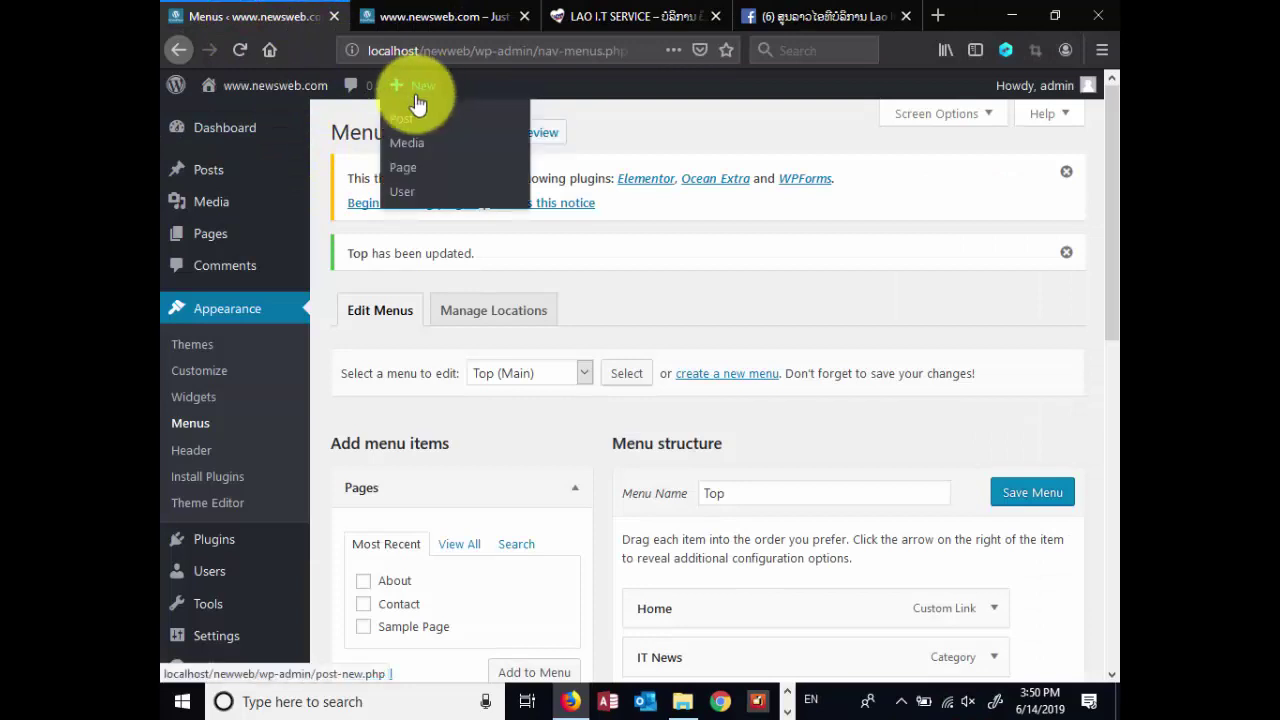
{"action": "left_click", "coordinate": [406, 178]}
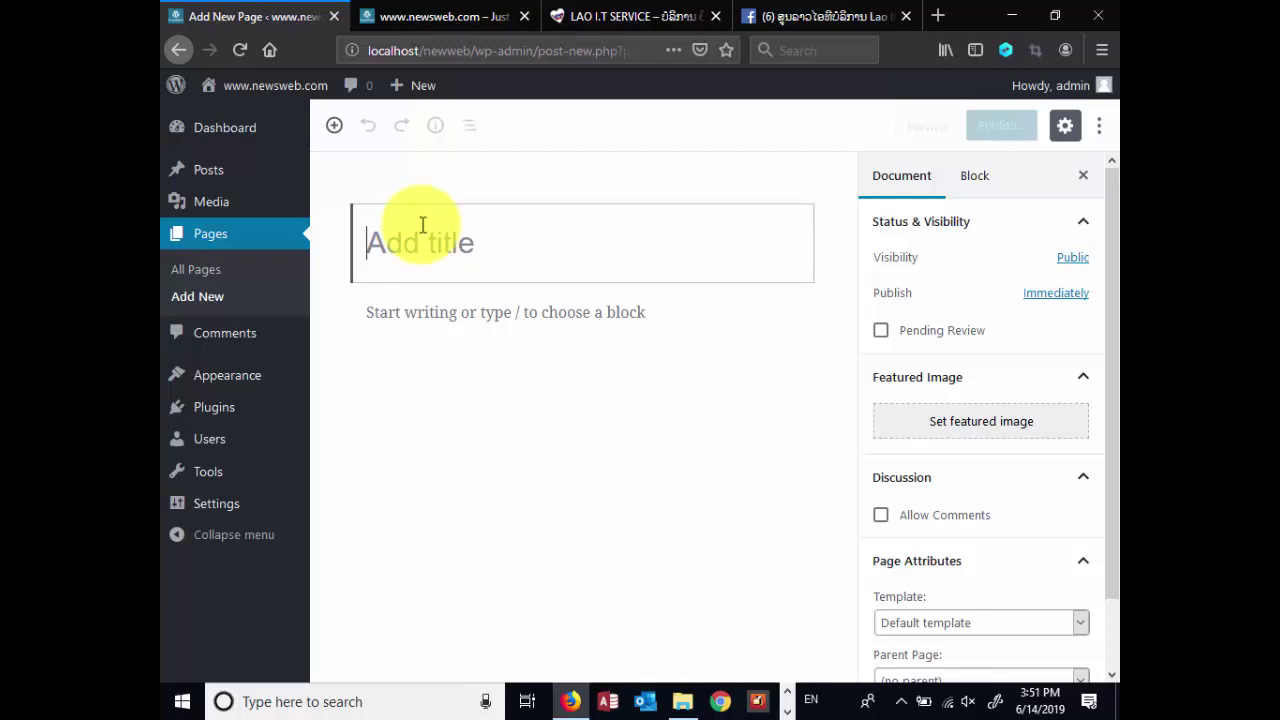
{"action": "type", "text": "fo"}
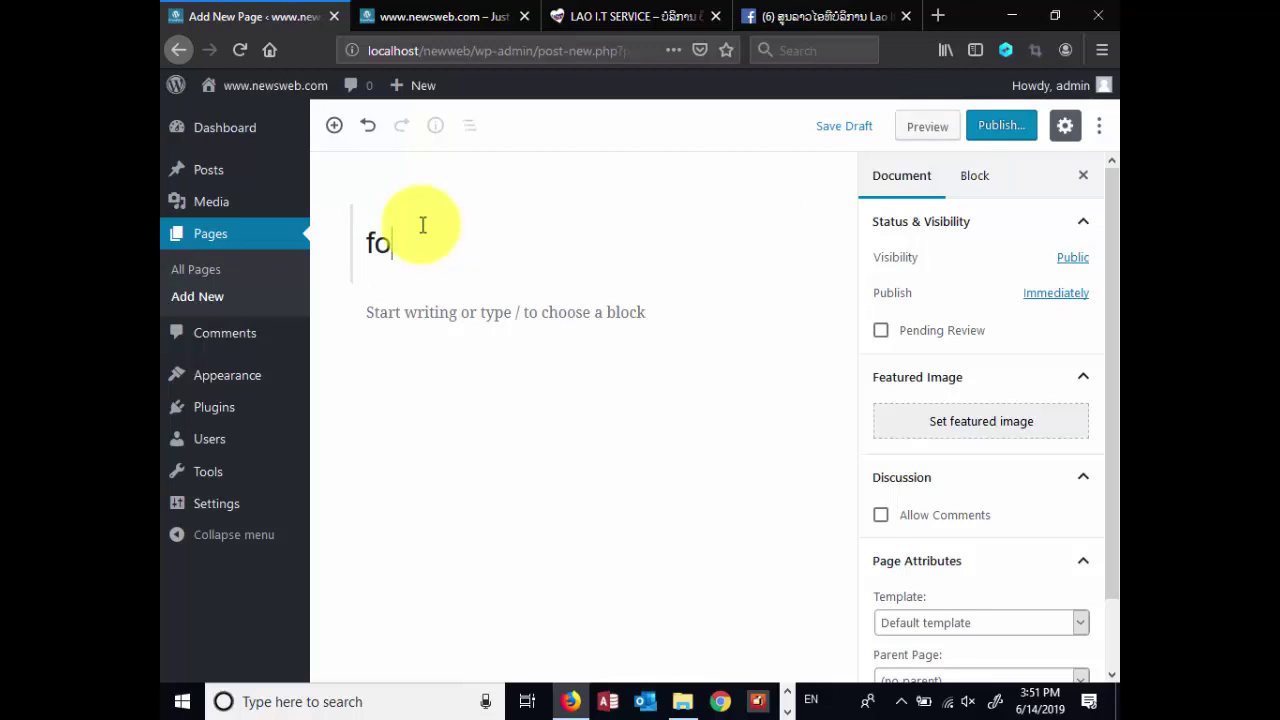
{"action": "key", "text": "BackSpace"}
{"action": "key", "text": "BackSpace"}
{"action": "type", "text": "font"}
{"action": "key", "text": "BackSpace"}
{"action": "key", "text": "BackSpace"}
{"action": "key", "text": "BackSpace"}
{"action": "key", "text": "BackSpace"}
{"action": "type", "text": "main pa"}
{"action": "key", "text": "BackSpace"}
{"action": "key", "text": "BackSpace"}
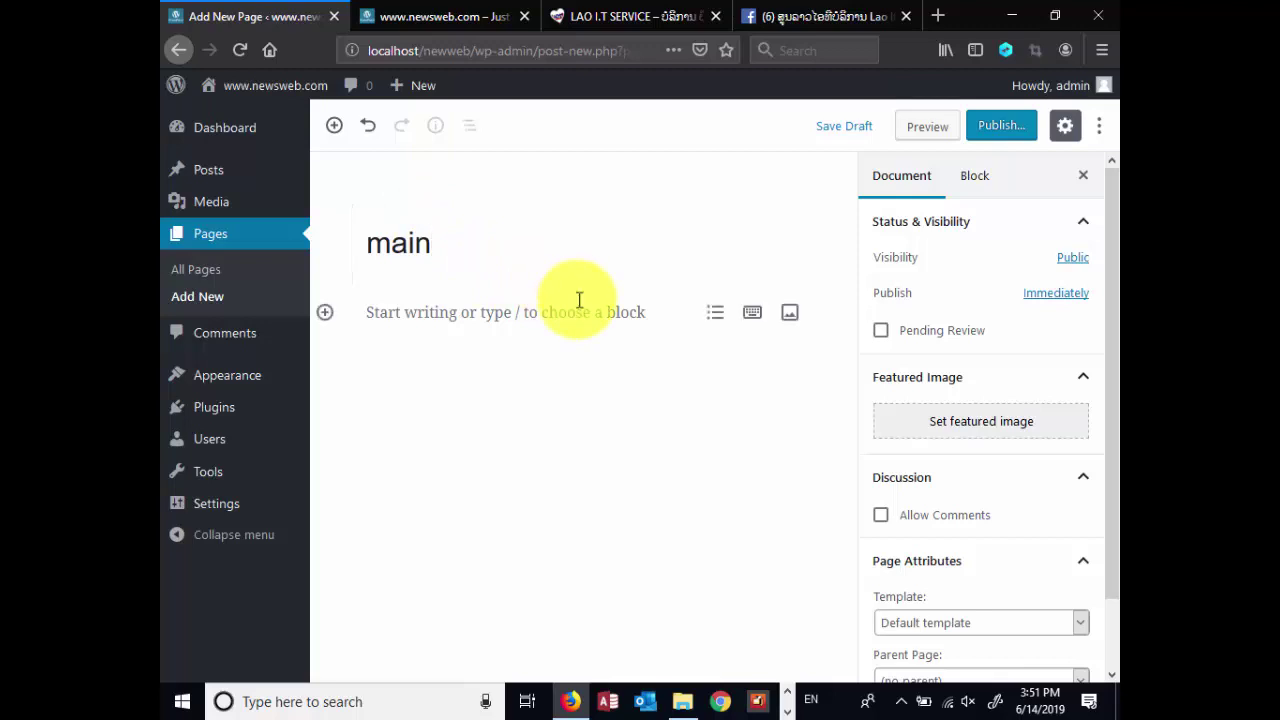
Leave the page's content empty and publish the "main" page
{"action": "left_click", "coordinate": [455, 316]}
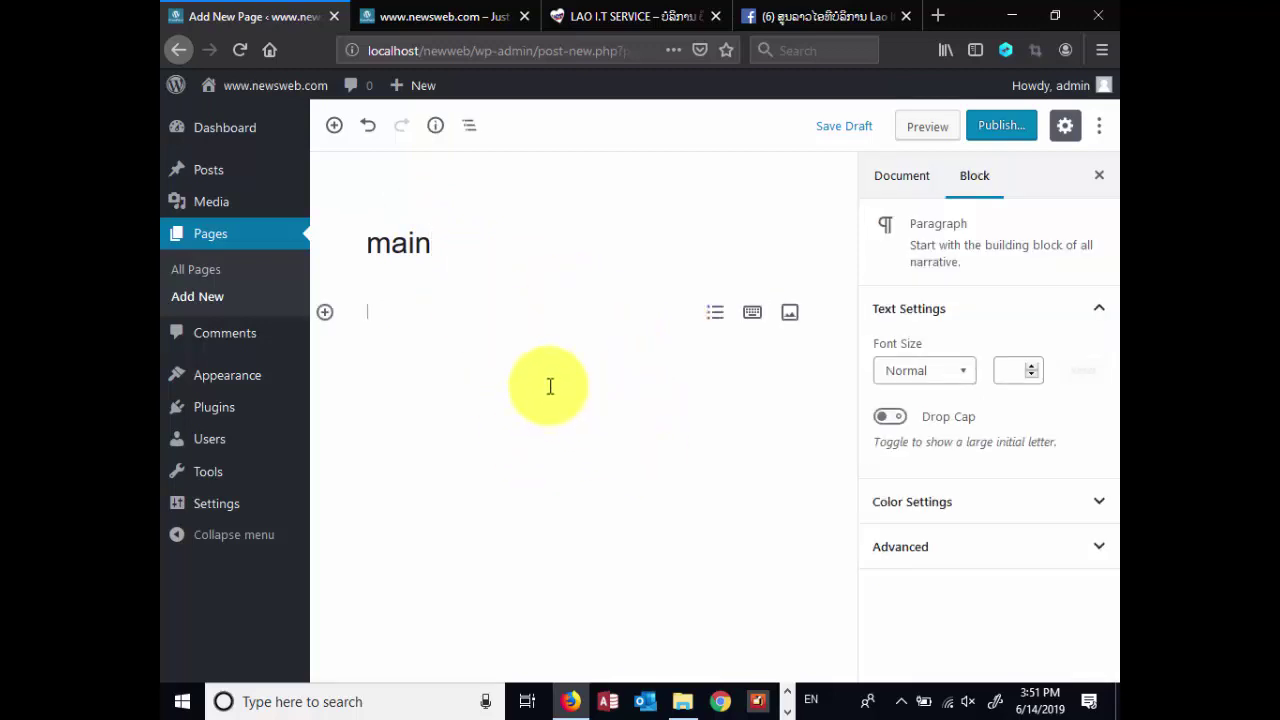
{"action": "left_click", "coordinate": [1008, 135]}
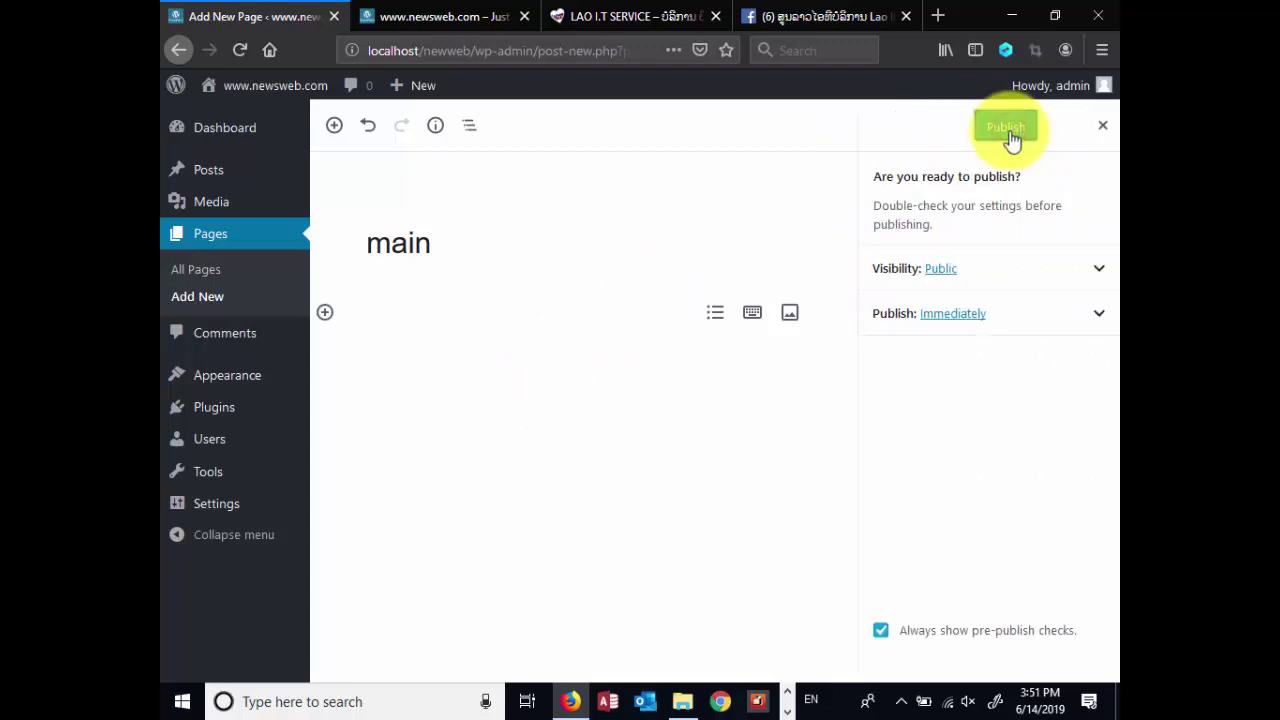
{"action": "left_click", "coordinate": [1010, 130]}
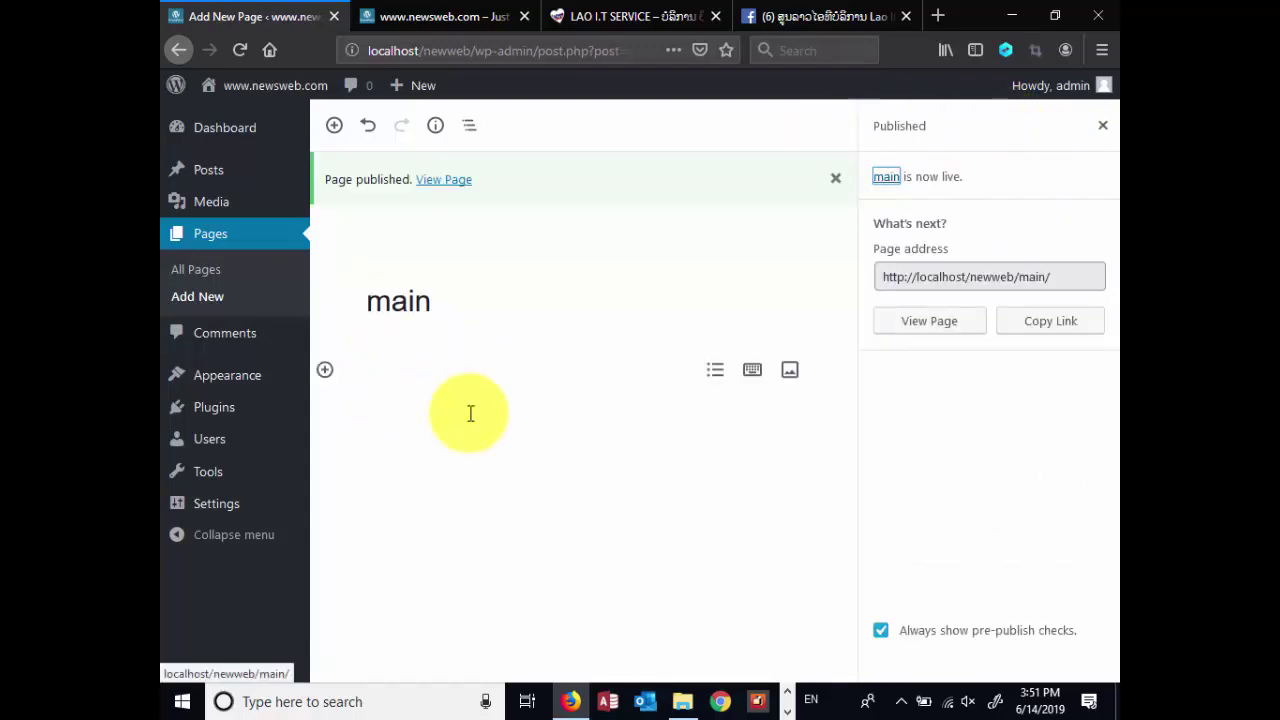
Reload the front page to check the main menu for the new page, and return to the page editor
{"action": "left_click", "coordinate": [420, 18]}
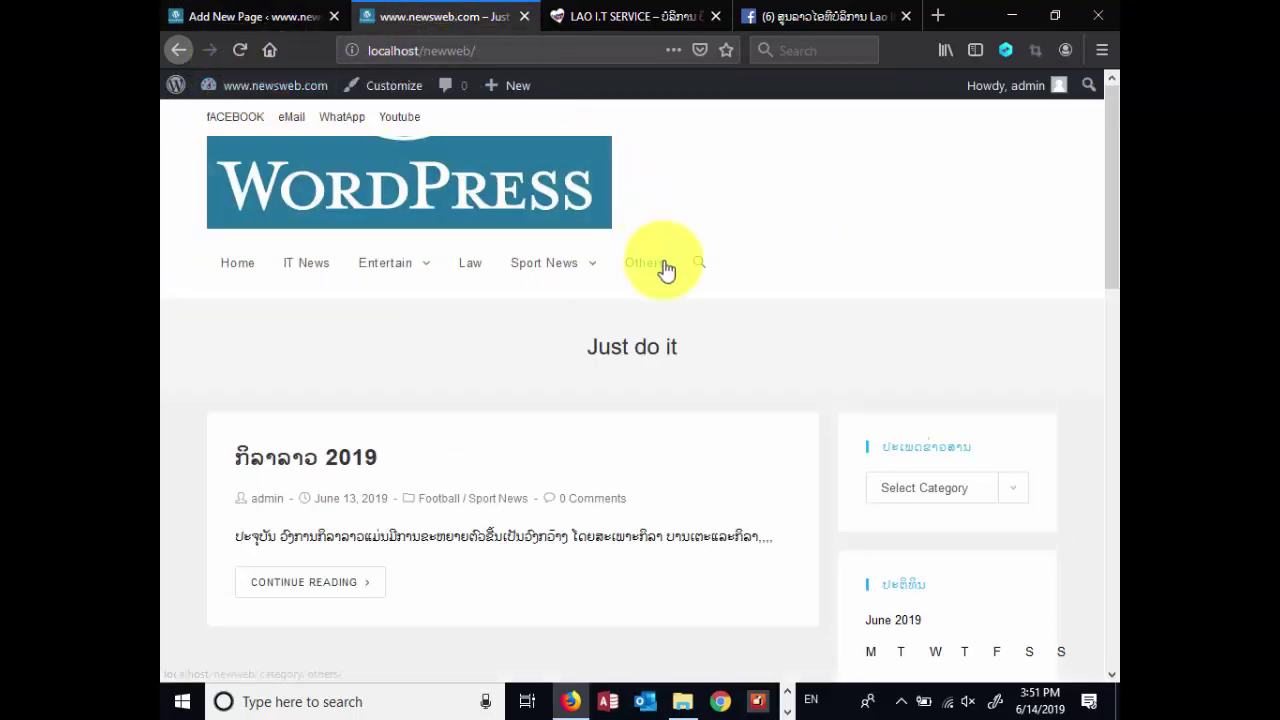
{"action": "left_click", "coordinate": [242, 55]}
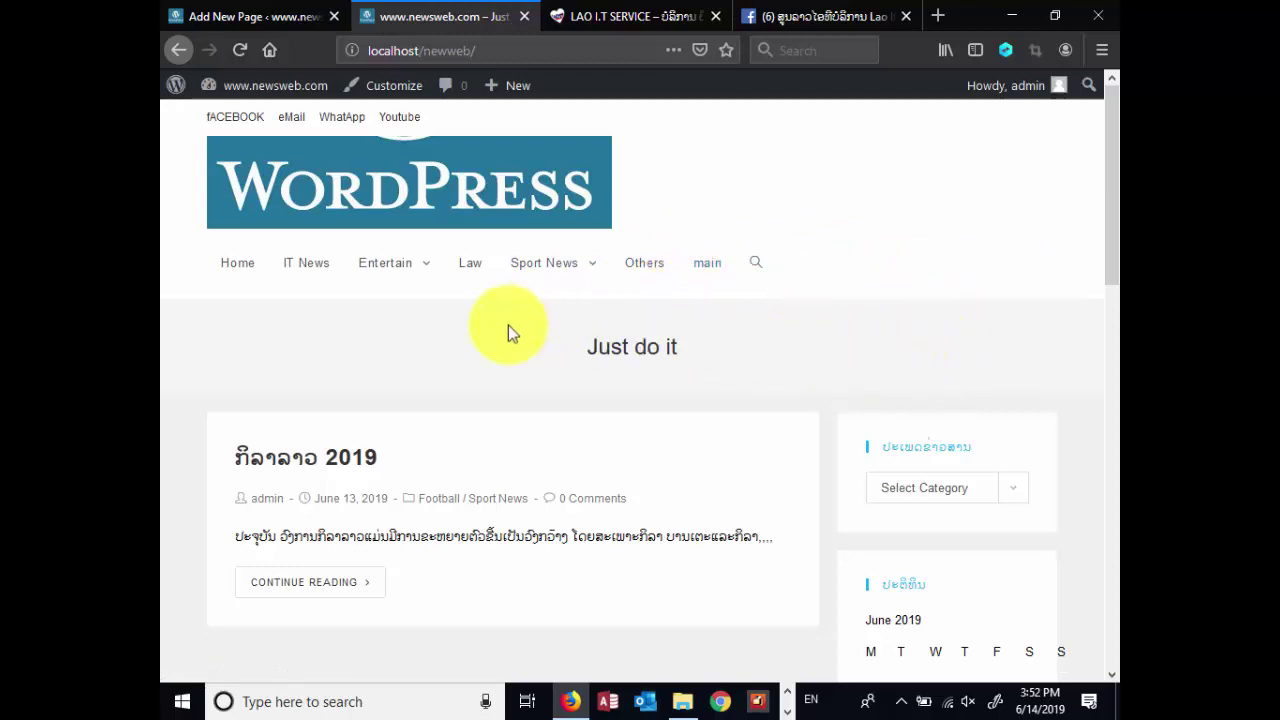
{"action": "left_click", "coordinate": [231, 20]}
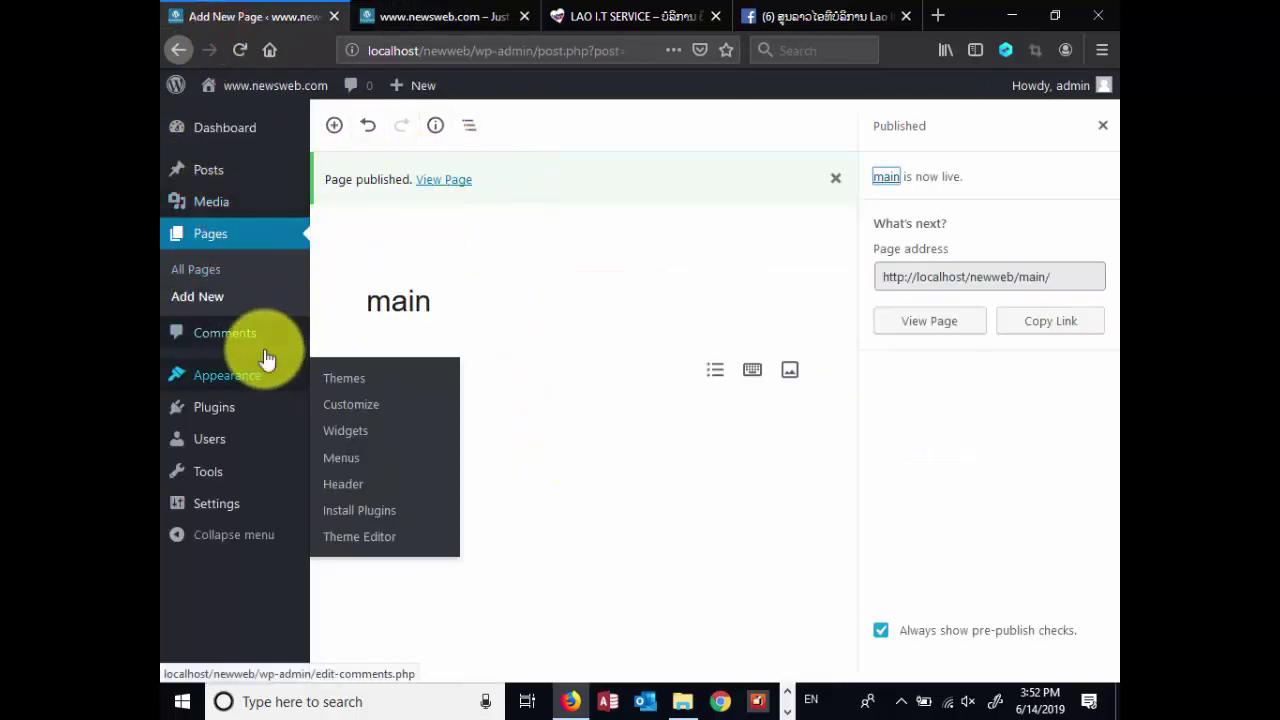
Reopen the menu editor and review the Top menu's items, auto-add pages option and available pages
{"action": "left_click", "coordinate": [344, 460]}
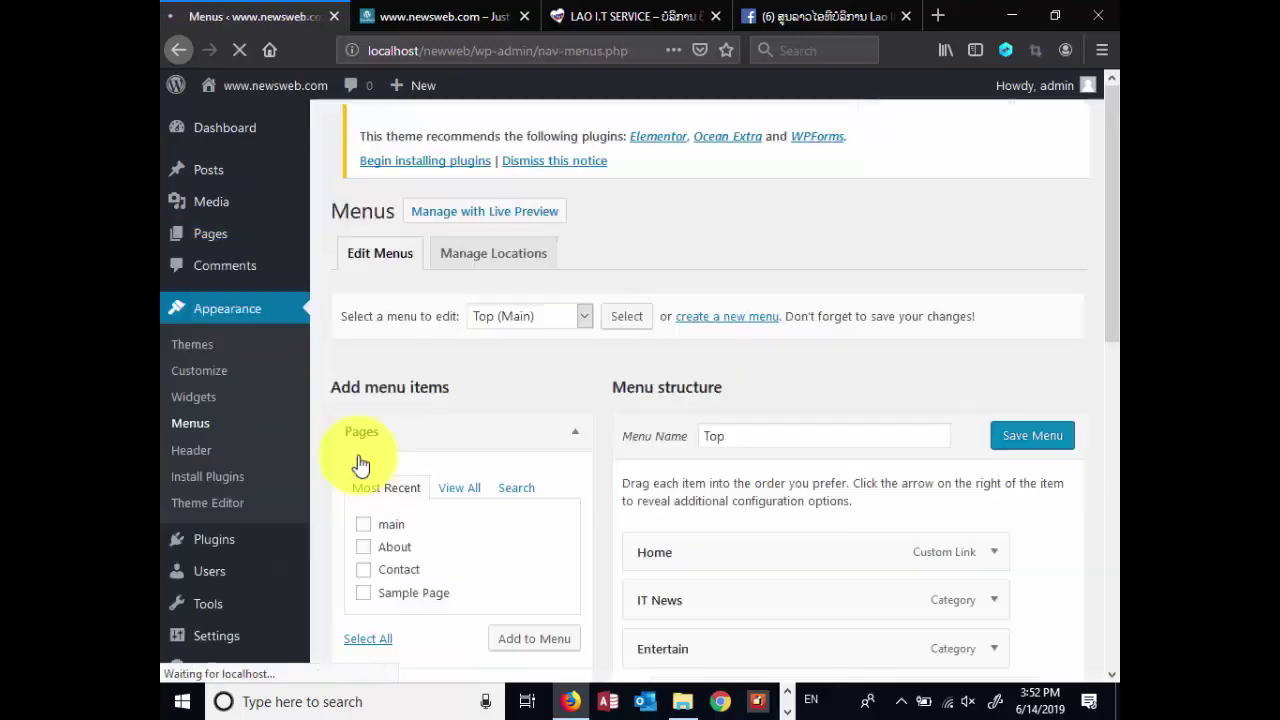
{"action": "scroll", "coordinate": [848, 510], "scroll_direction": "down", "scroll_amount": 8}
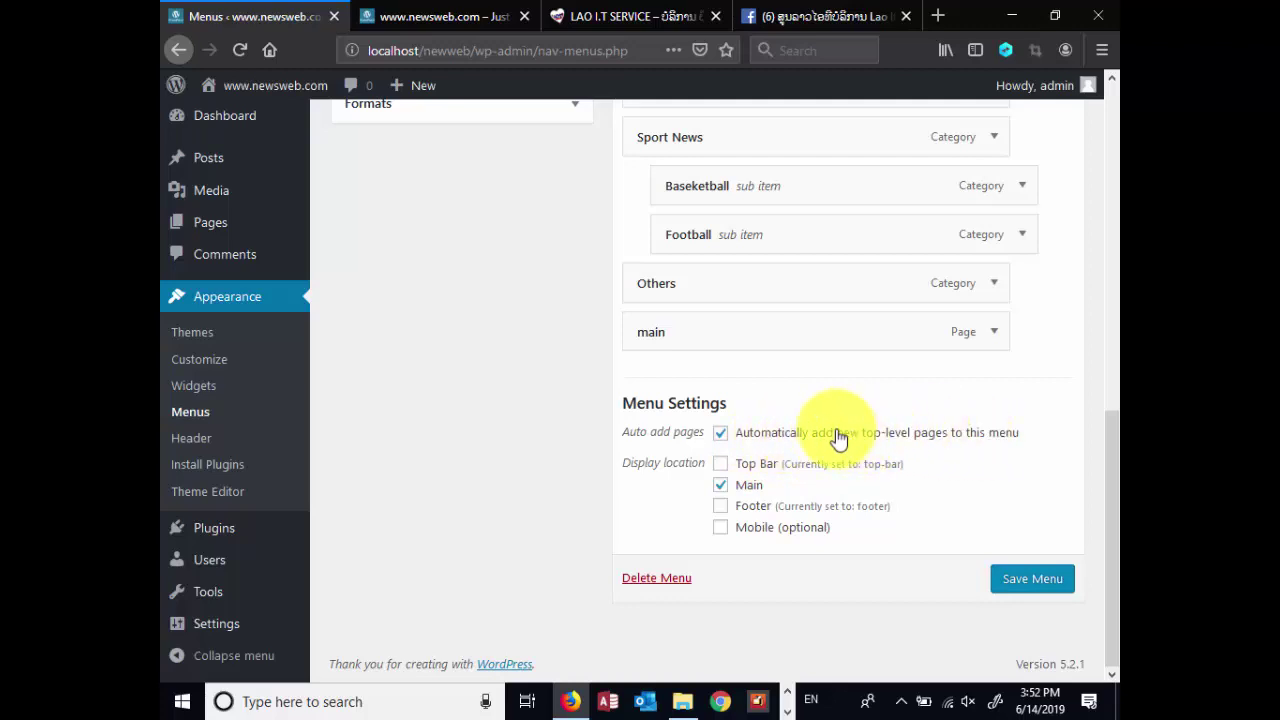
{"action": "scroll", "coordinate": [533, 403], "scroll_direction": "up", "scroll_amount": 2}
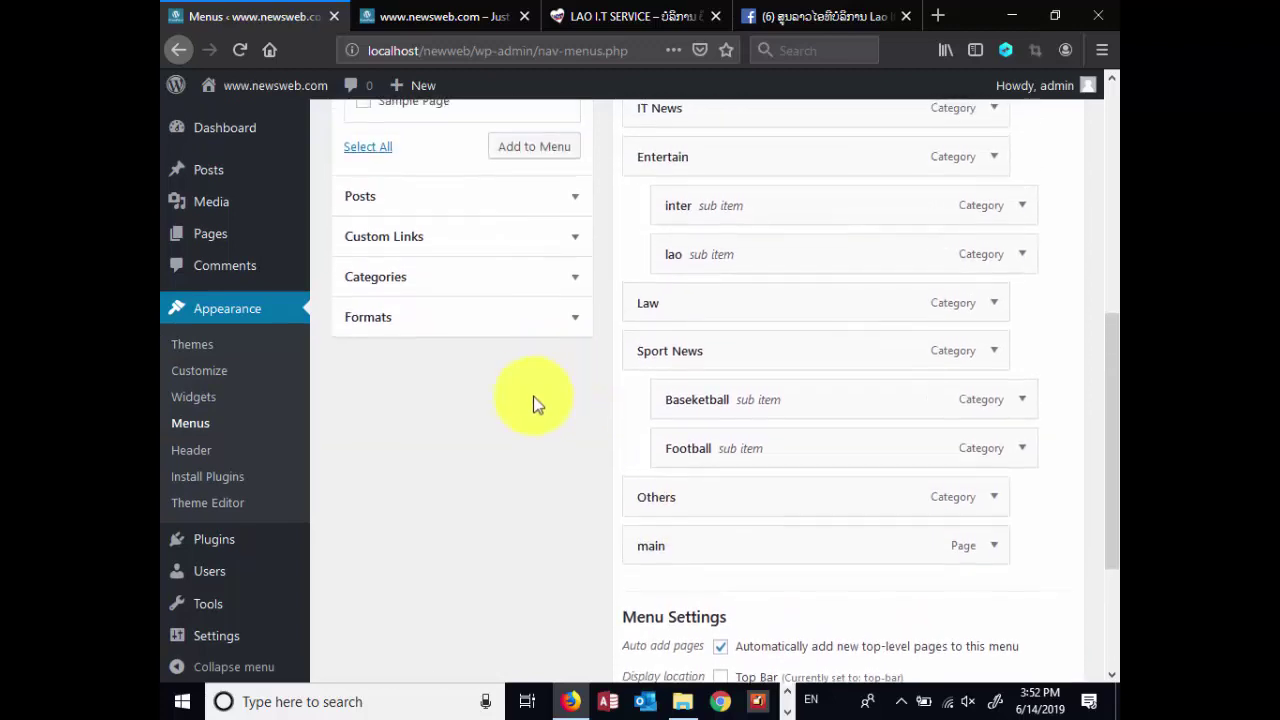
{"action": "scroll", "coordinate": [548, 438], "scroll_direction": "up", "scroll_amount": 3}
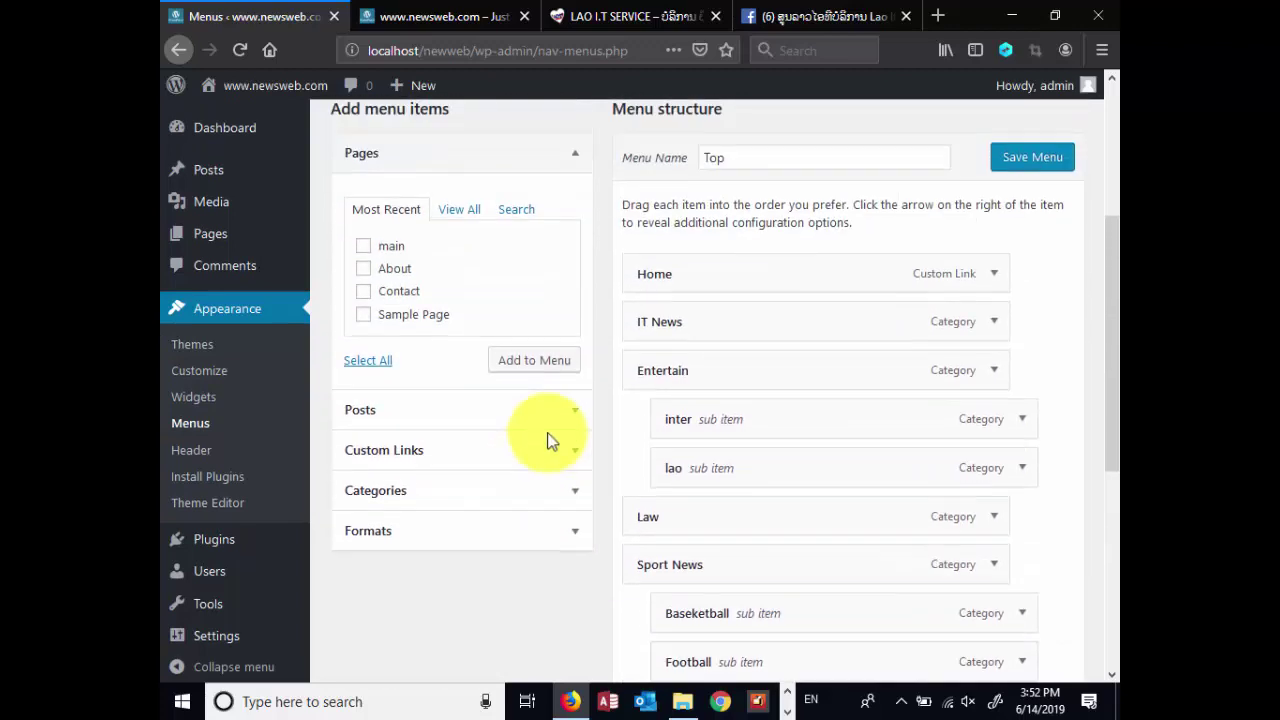
{"action": "scroll", "coordinate": [543, 443], "scroll_direction": "up", "scroll_amount": 3}
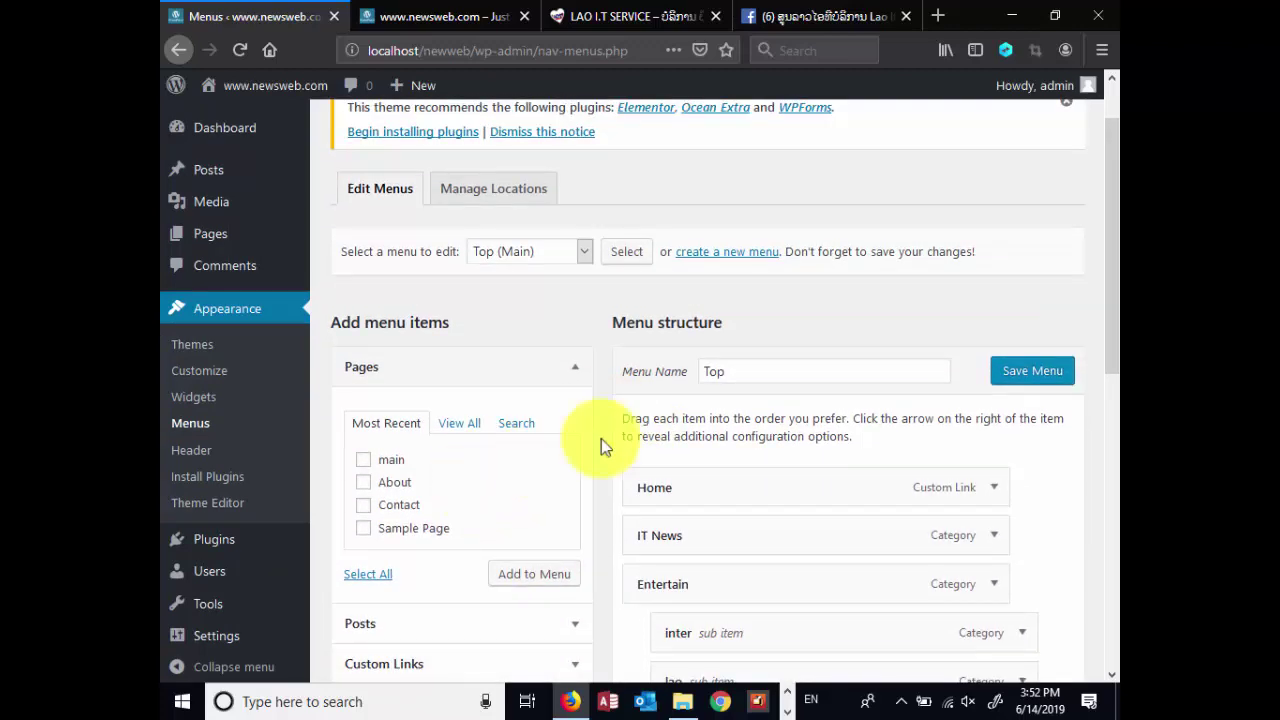
{"action": "scroll", "coordinate": [545, 400], "scroll_direction": "up", "scroll_amount": 1}
{"action": "scroll", "coordinate": [545, 400], "scroll_direction": "up", "scroll_amount": 1}
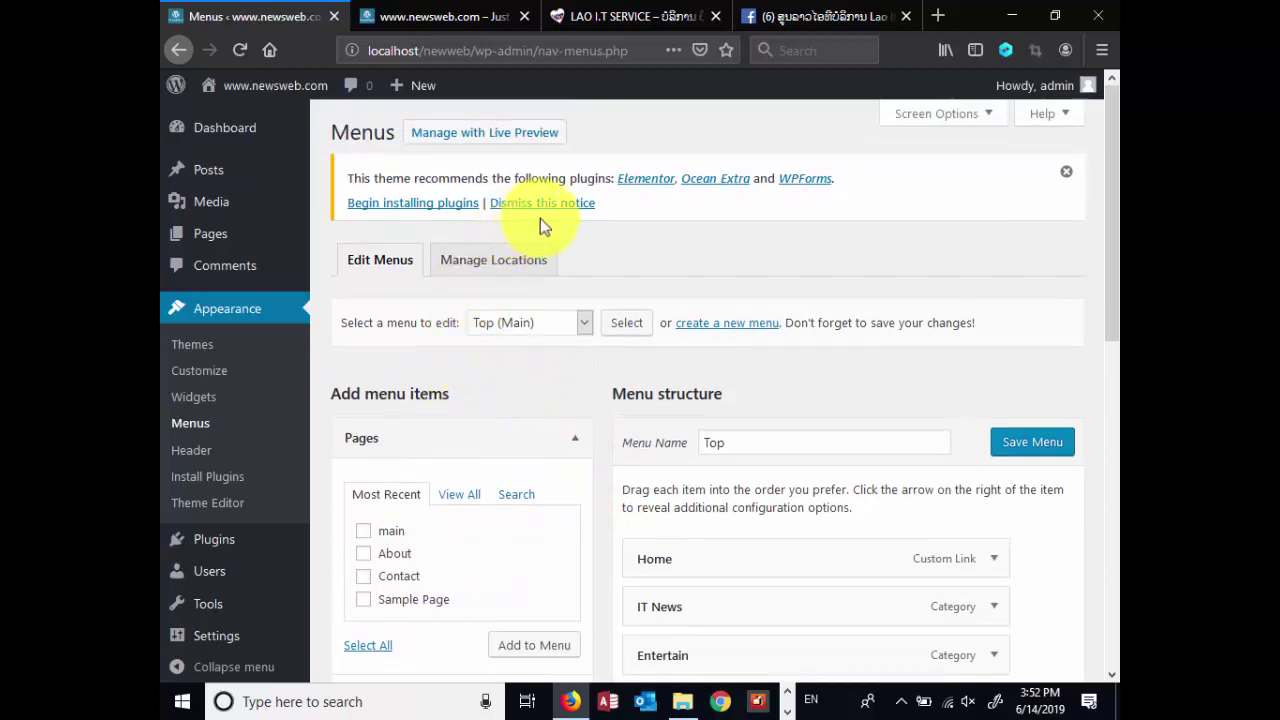
Dismiss the theme's recommended-plugins notice and expand the Home menu item to examine its settings
{"action": "left_click", "coordinate": [1066, 173]}
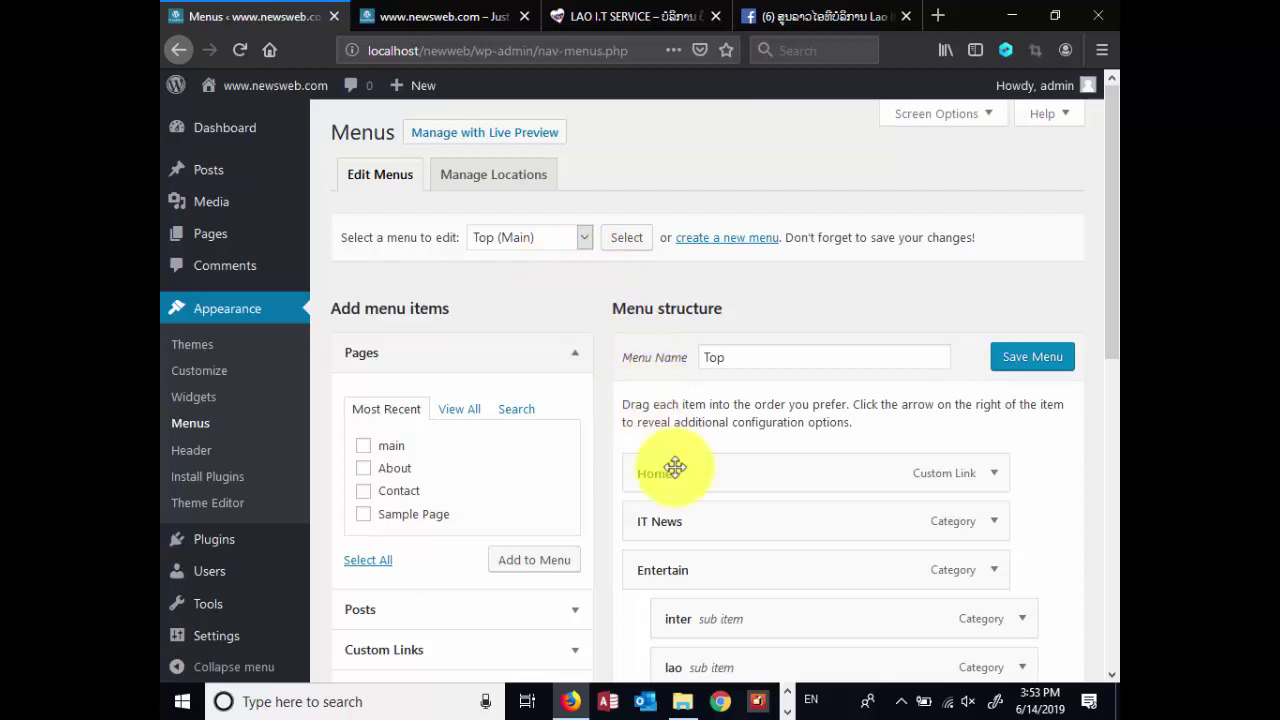
{"action": "left_click", "coordinate": [986, 475]}
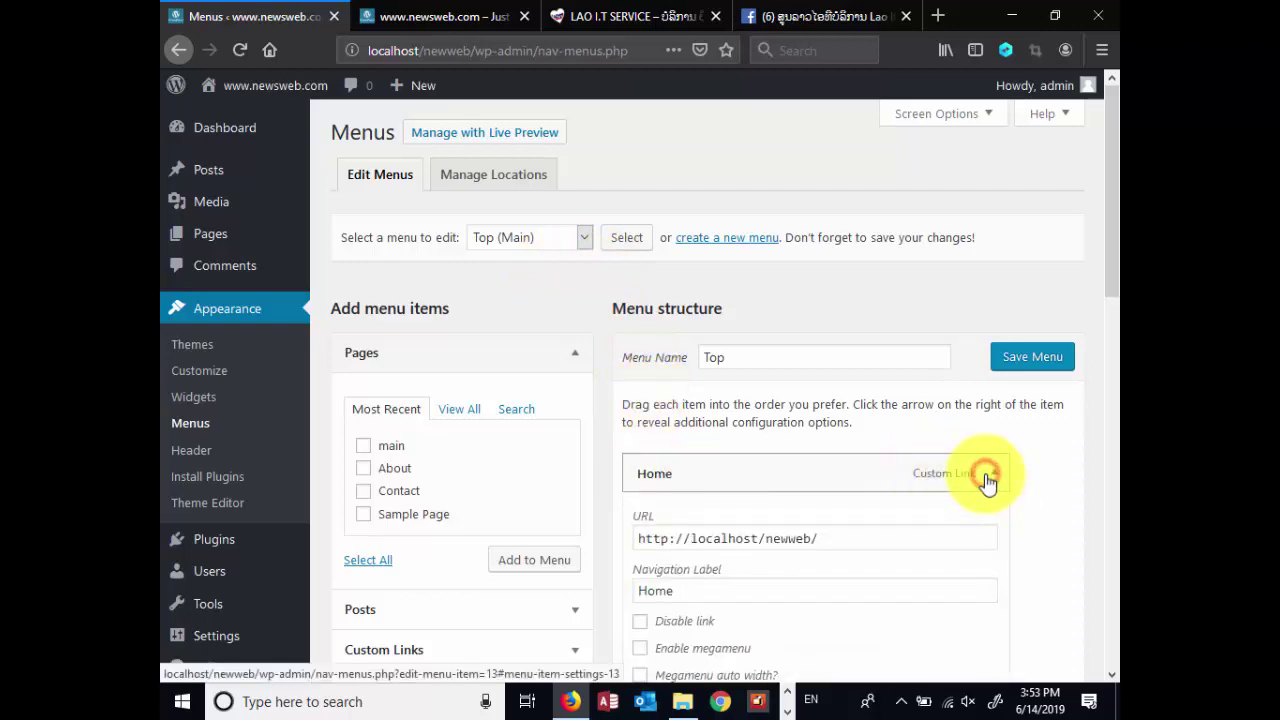
{"action": "scroll", "coordinate": [997, 482], "scroll_direction": "down", "scroll_amount": 3}
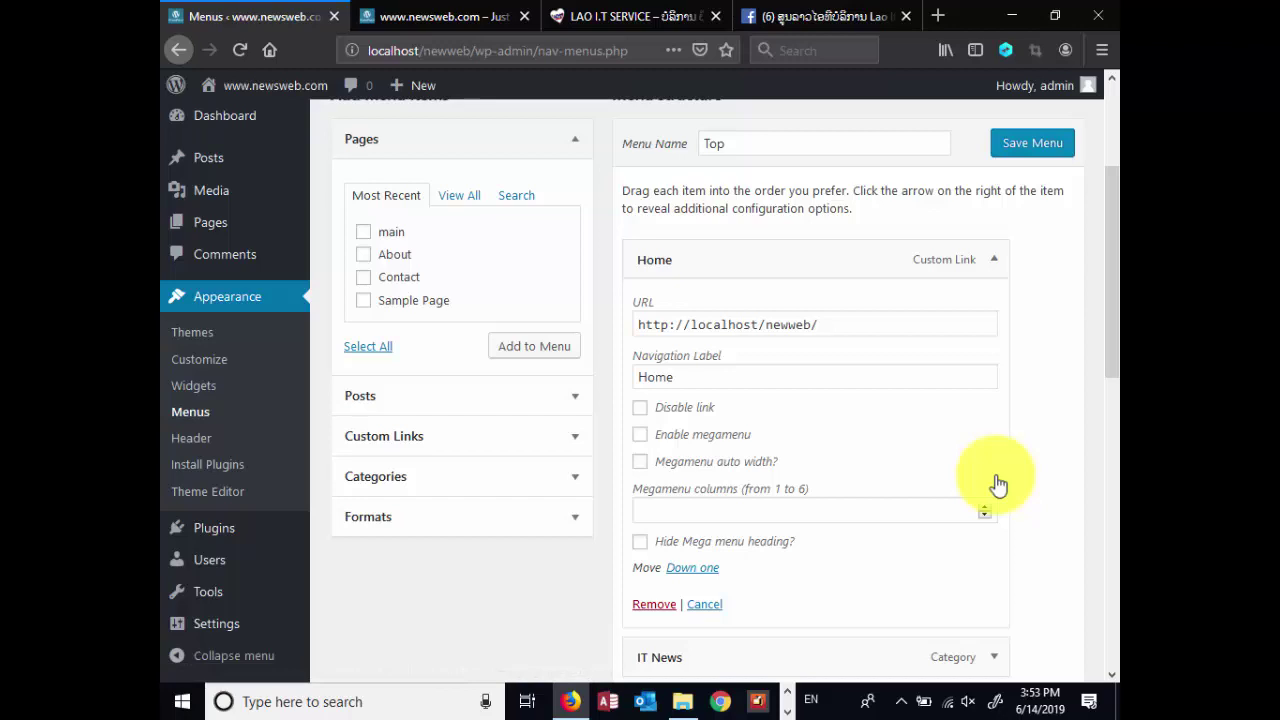
Collapse the Home item's settings and check the Entertain and Sport News submenus on the front page before returning to the menu editor
{"action": "left_click", "coordinate": [993, 259]}
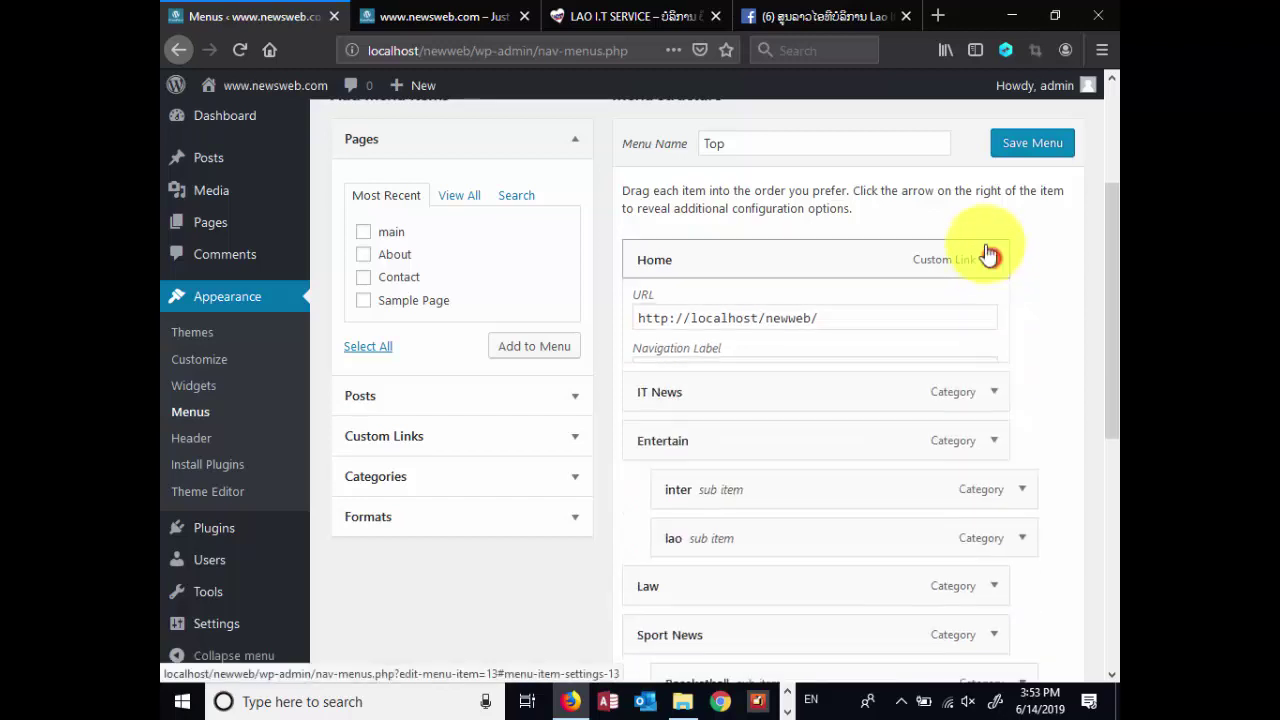
{"action": "left_click", "coordinate": [420, 16]}
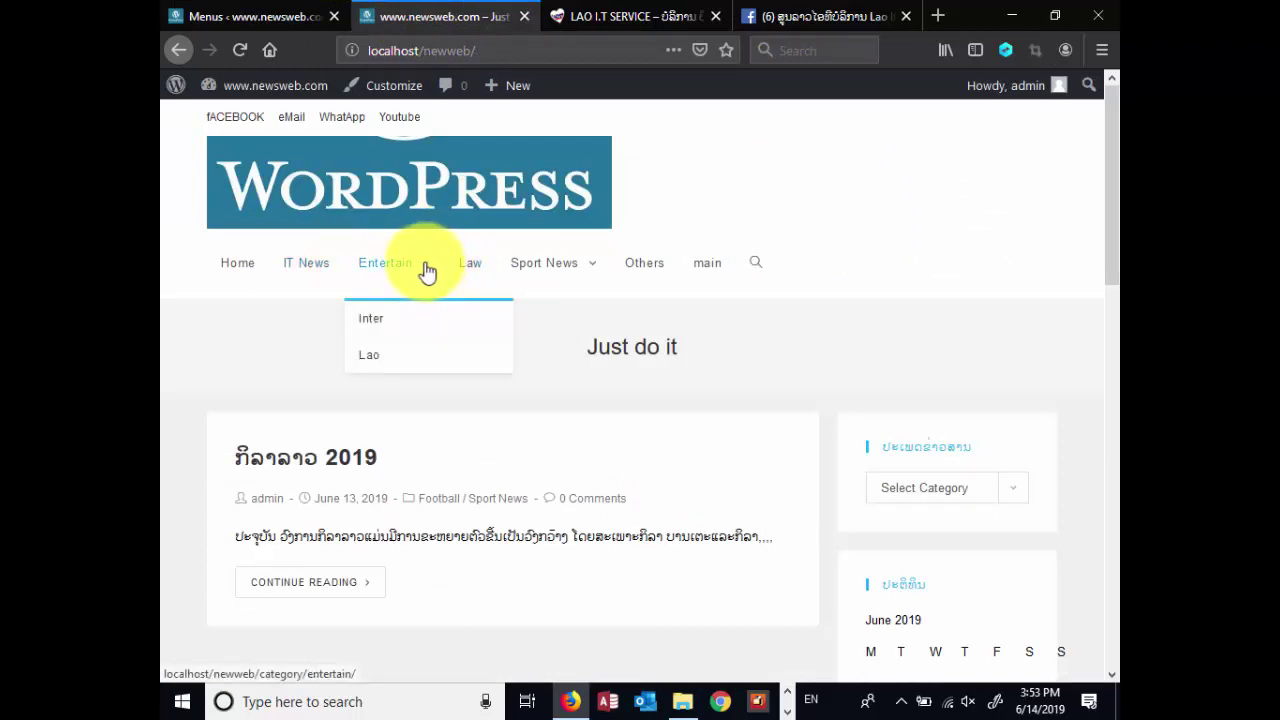
{"action": "mouse_move", "coordinate": [584, 274]}
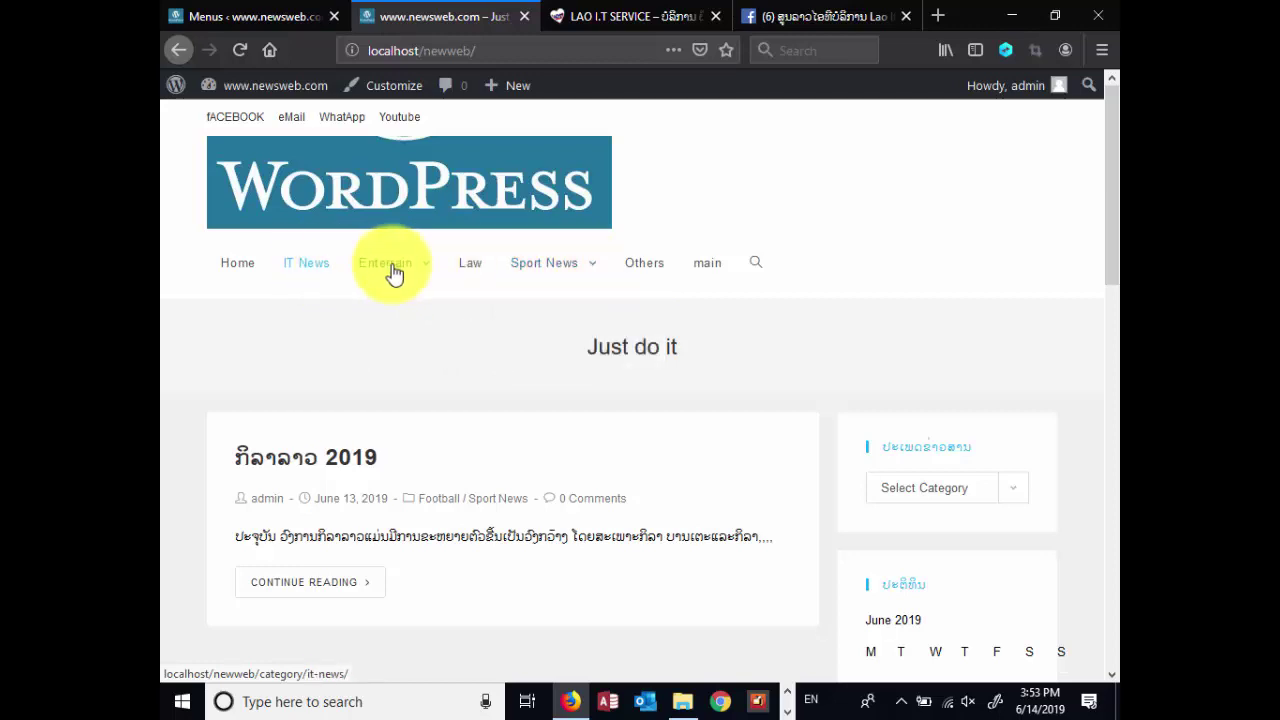
{"action": "mouse_move", "coordinate": [400, 279]}
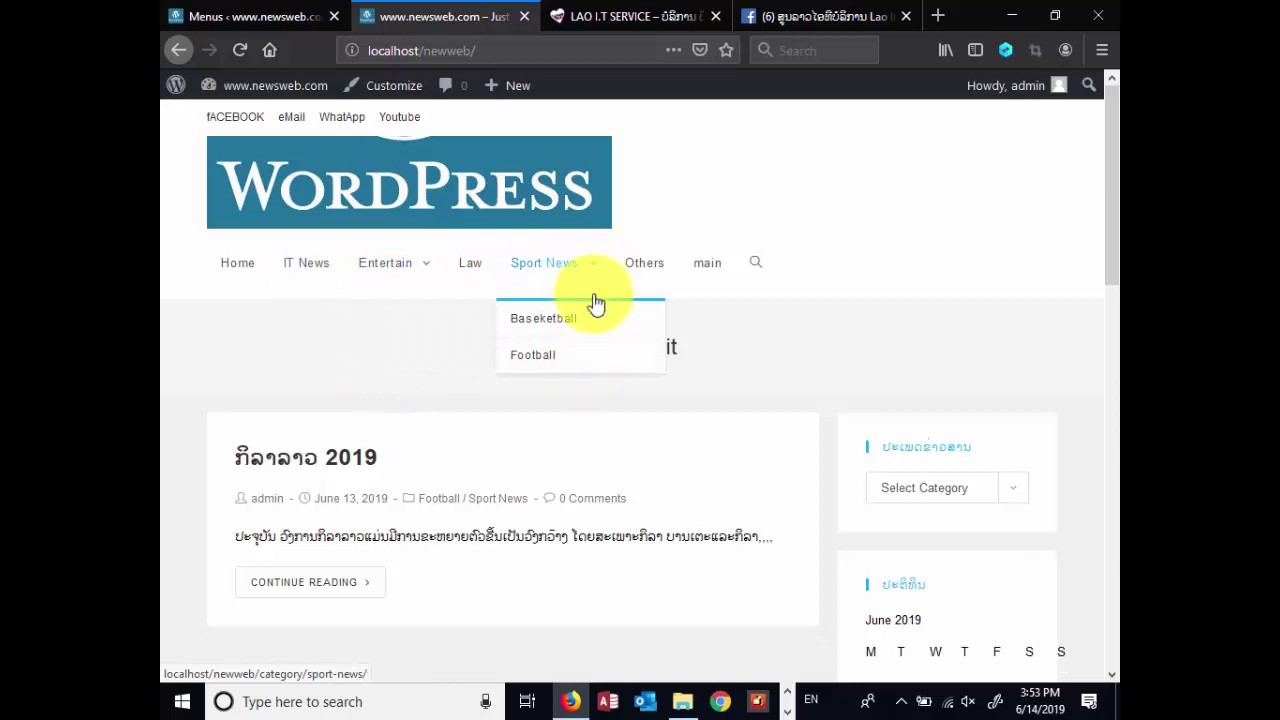
{"action": "left_click", "coordinate": [268, 16]}
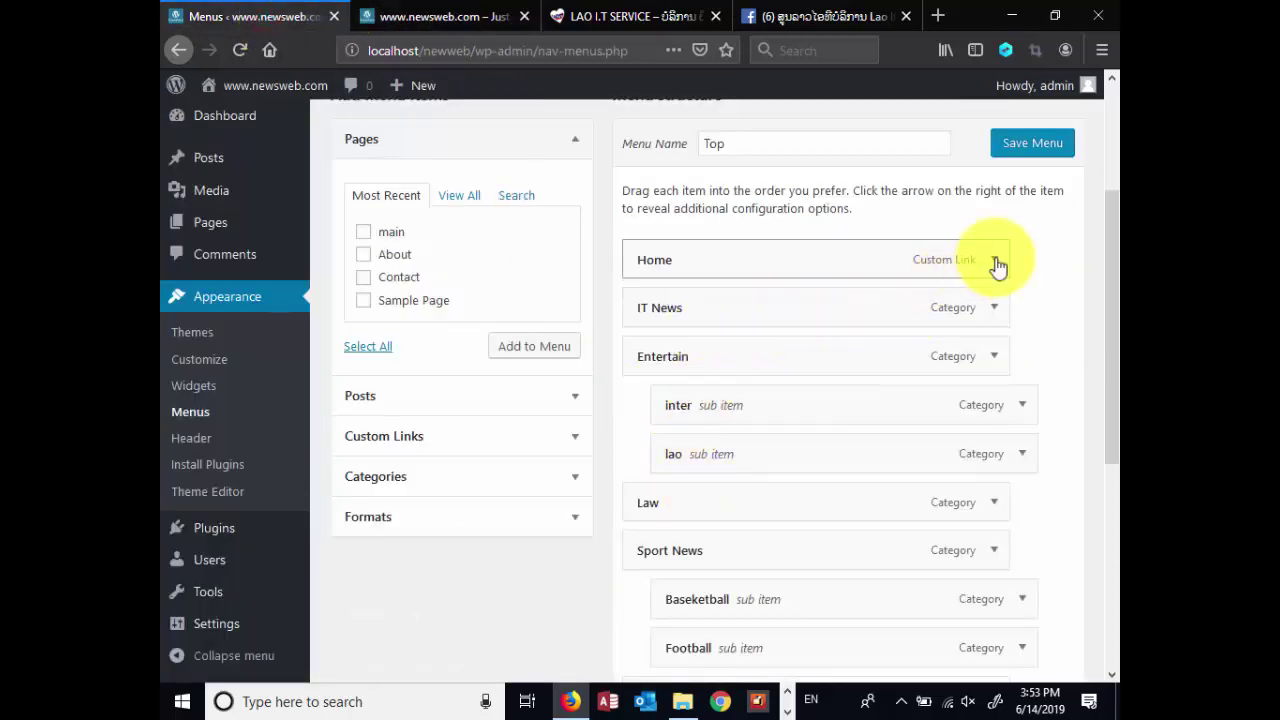
Expand the Entertain menu item, try its megamenu columns value, and leave the field empty
{"action": "left_click", "coordinate": [998, 358]}
{"action": "scroll", "coordinate": [1000, 368], "scroll_direction": "down", "scroll_amount": 3}
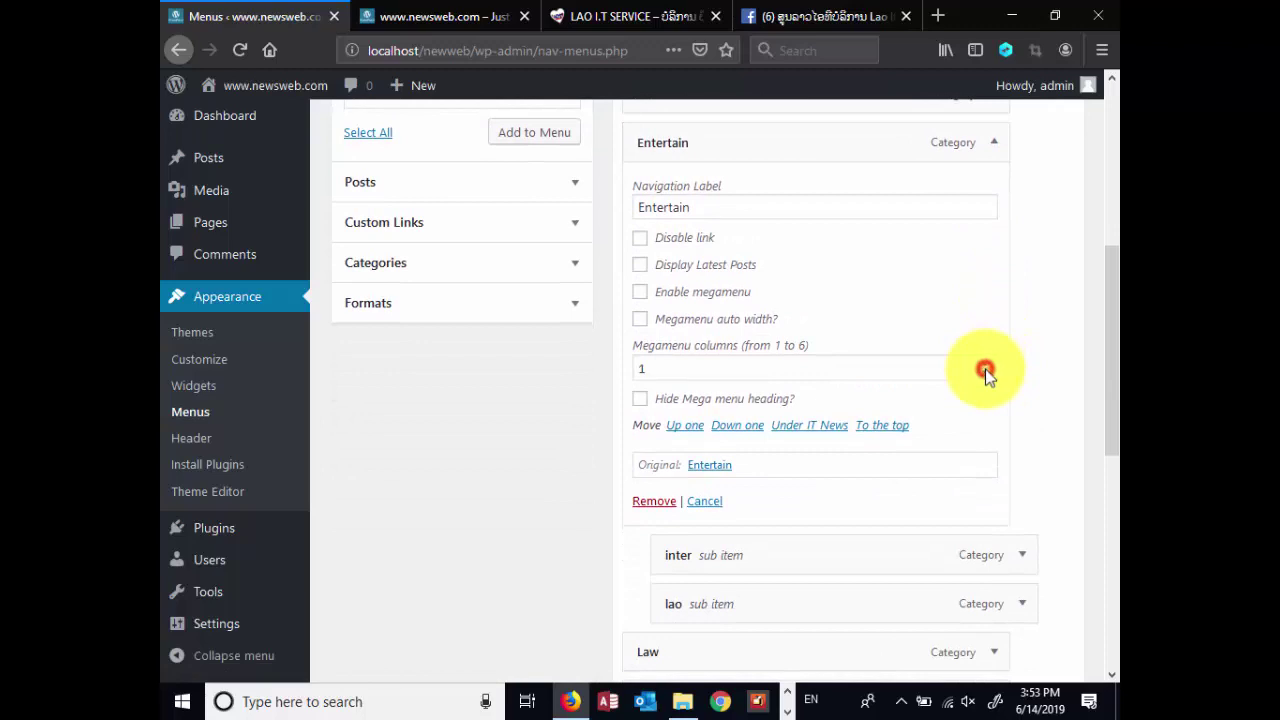
{"action": "left_click", "coordinate": [985, 364]}
{"action": "left_click", "coordinate": [985, 362]}
{"action": "left_click", "coordinate": [985, 364]}
{"action": "left_click", "coordinate": [709, 367]}
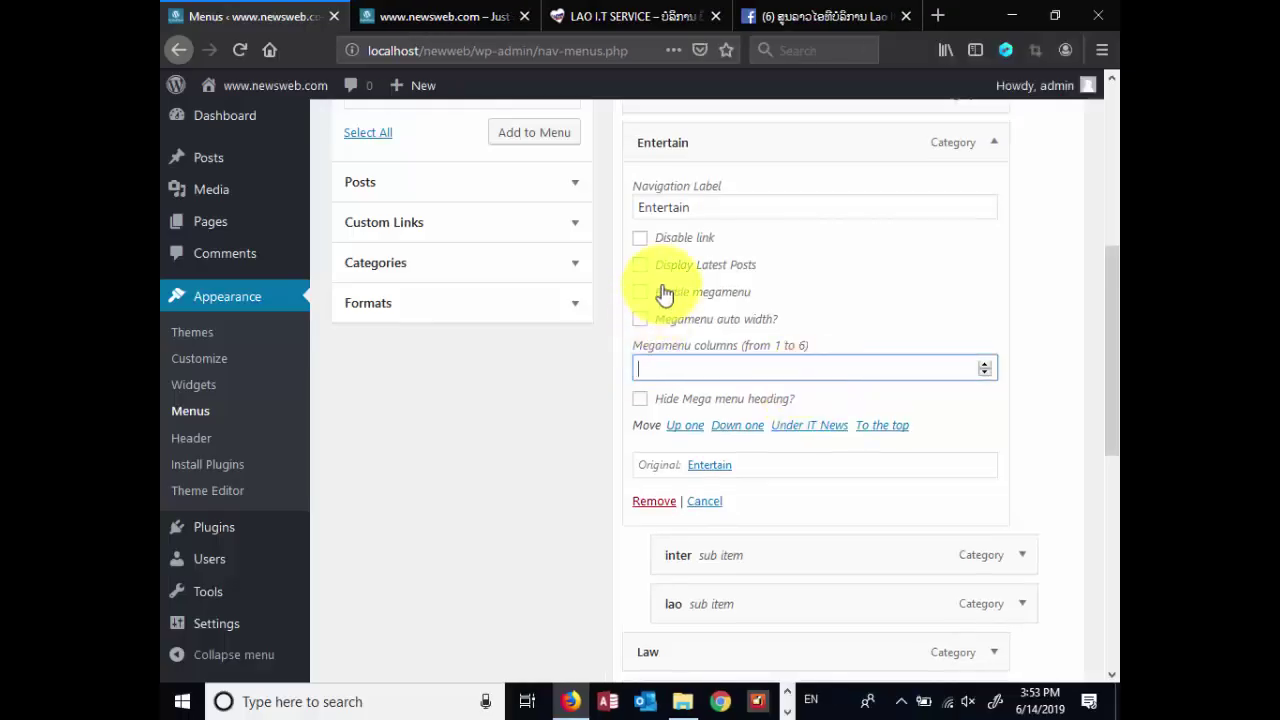
{"action": "scroll", "coordinate": [451, 479], "scroll_direction": "up", "scroll_amount": 3}
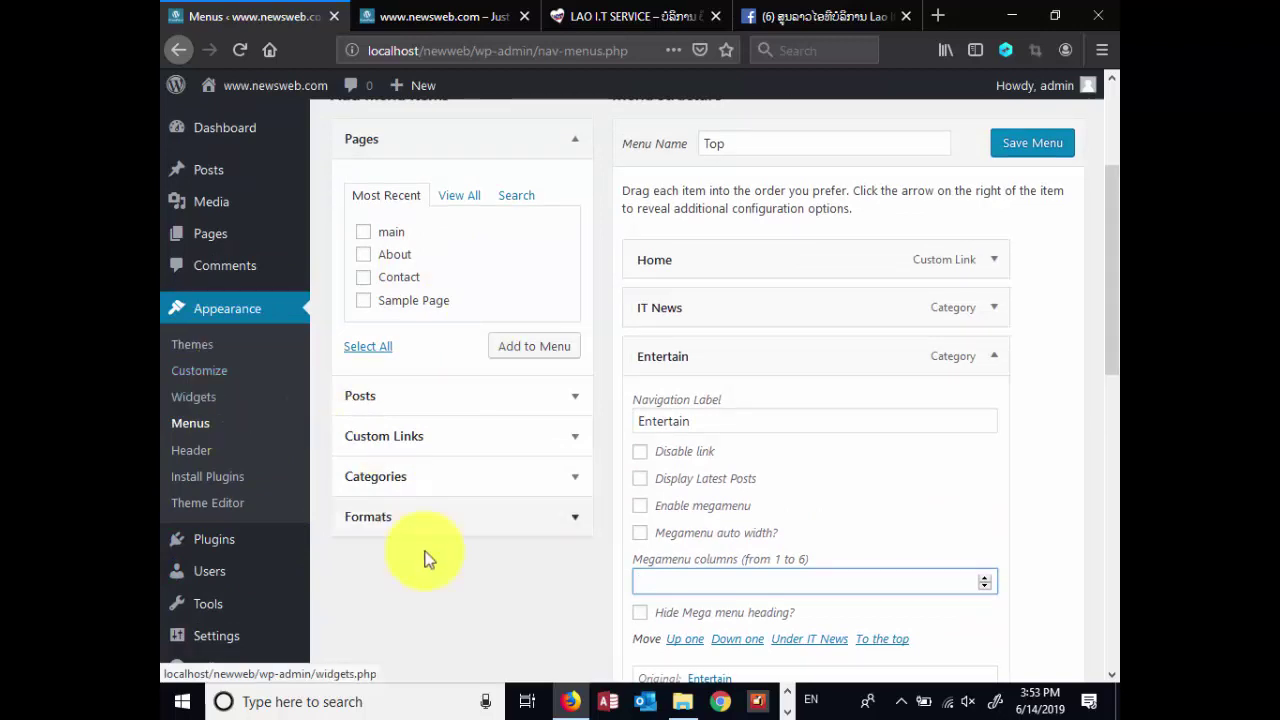
Leave the menu editor without saving its changes and open the Dashboard
{"action": "mouse_move", "coordinate": [195, 578]}
{"action": "mouse_move", "coordinate": [204, 557]}
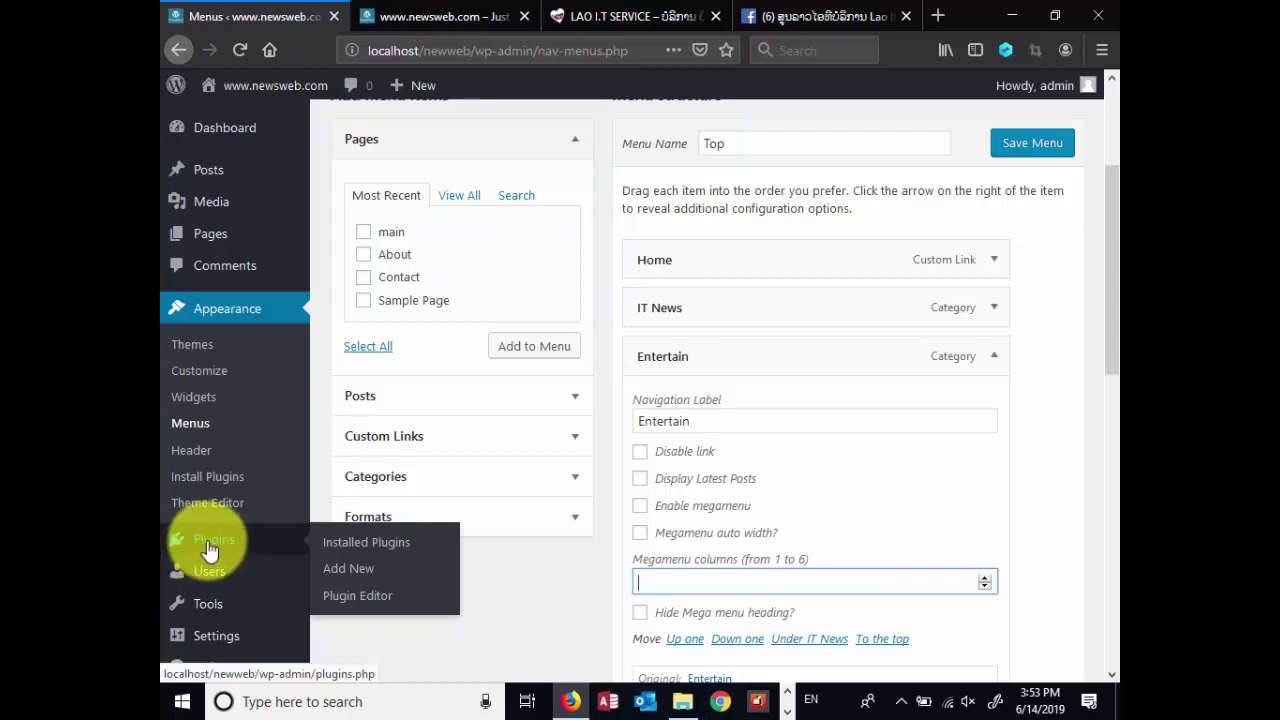
{"action": "left_click_drag", "start_coordinate": [1110, 240], "coordinate": [1110, 88]}
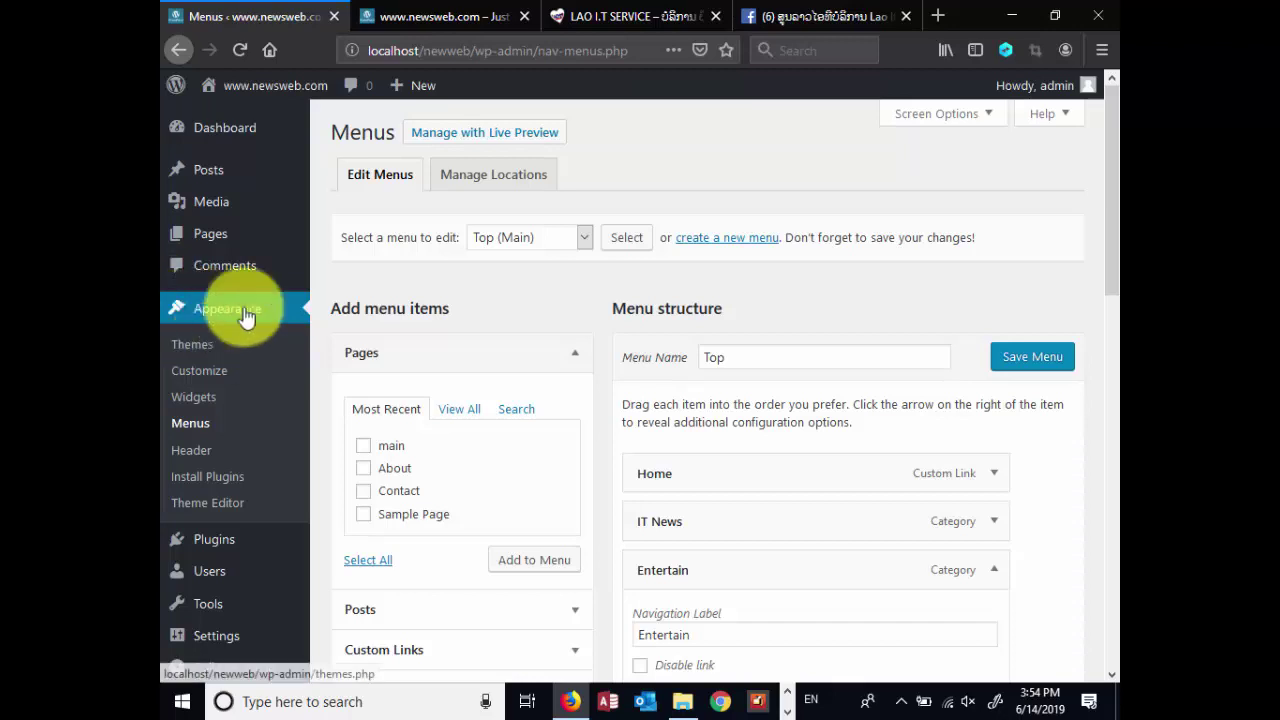
{"action": "mouse_move", "coordinate": [222, 172]}
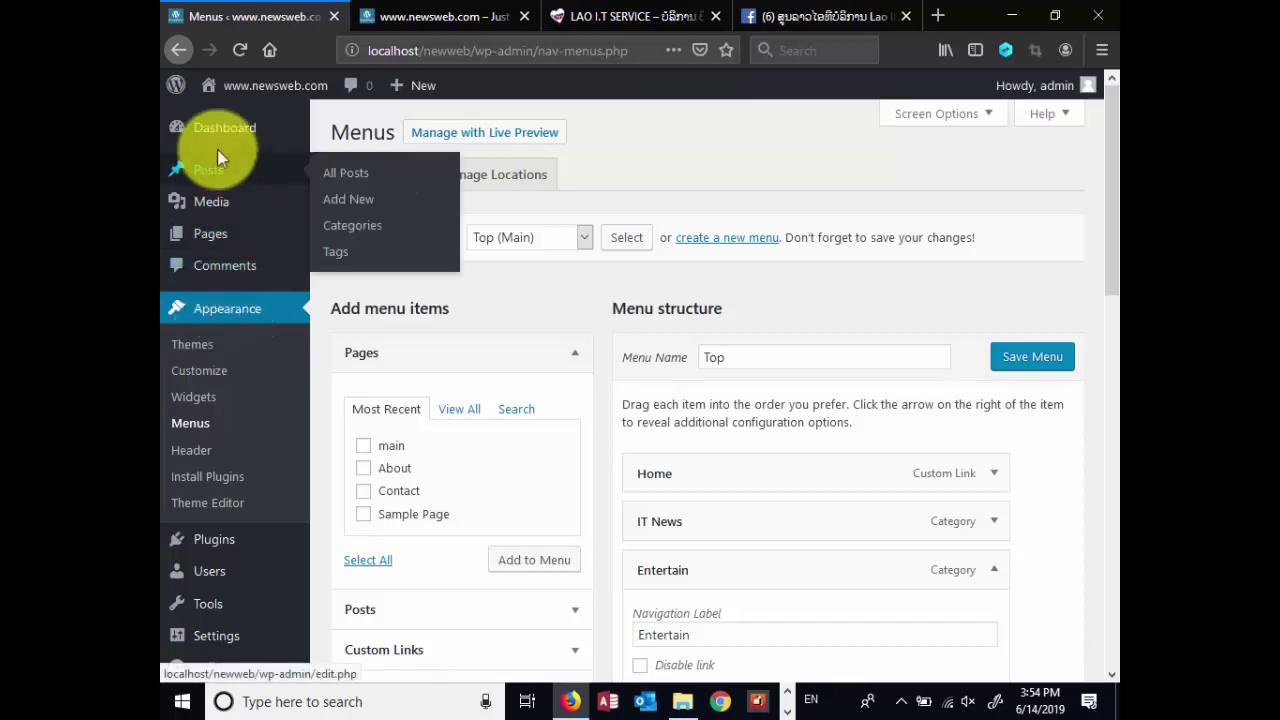
{"action": "left_click", "coordinate": [221, 134]}
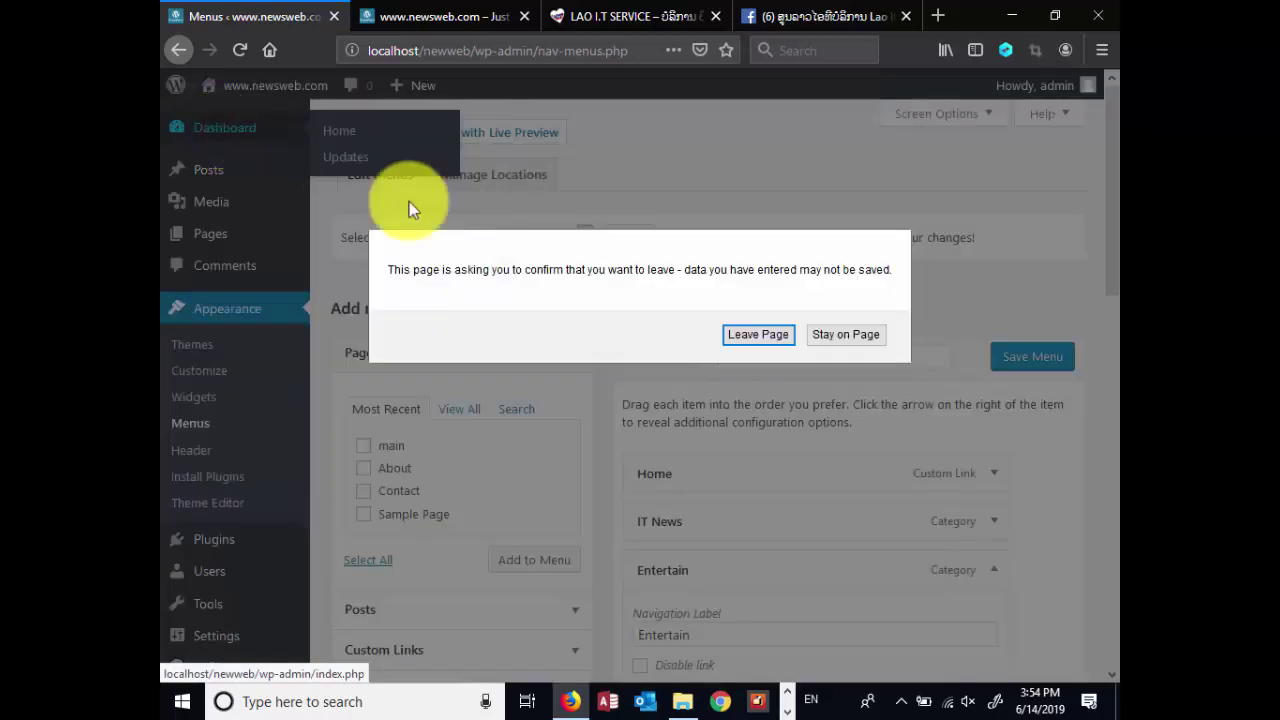
{"action": "left_click", "coordinate": [756, 336]}
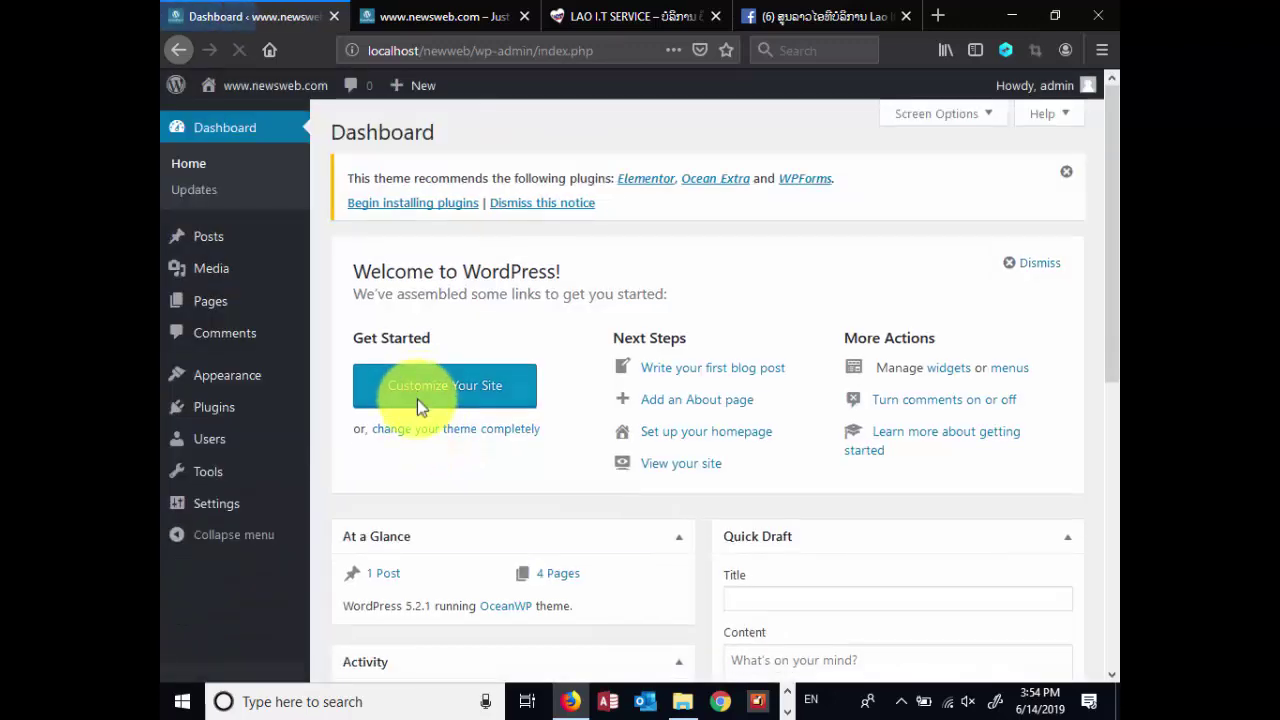
Look over the Dashboard's welcome links, At a Glance, Activity, Quick Draft and WordPress Events and News sections
{"action": "scroll", "coordinate": [860, 290], "scroll_direction": "down", "scroll_amount": 5}
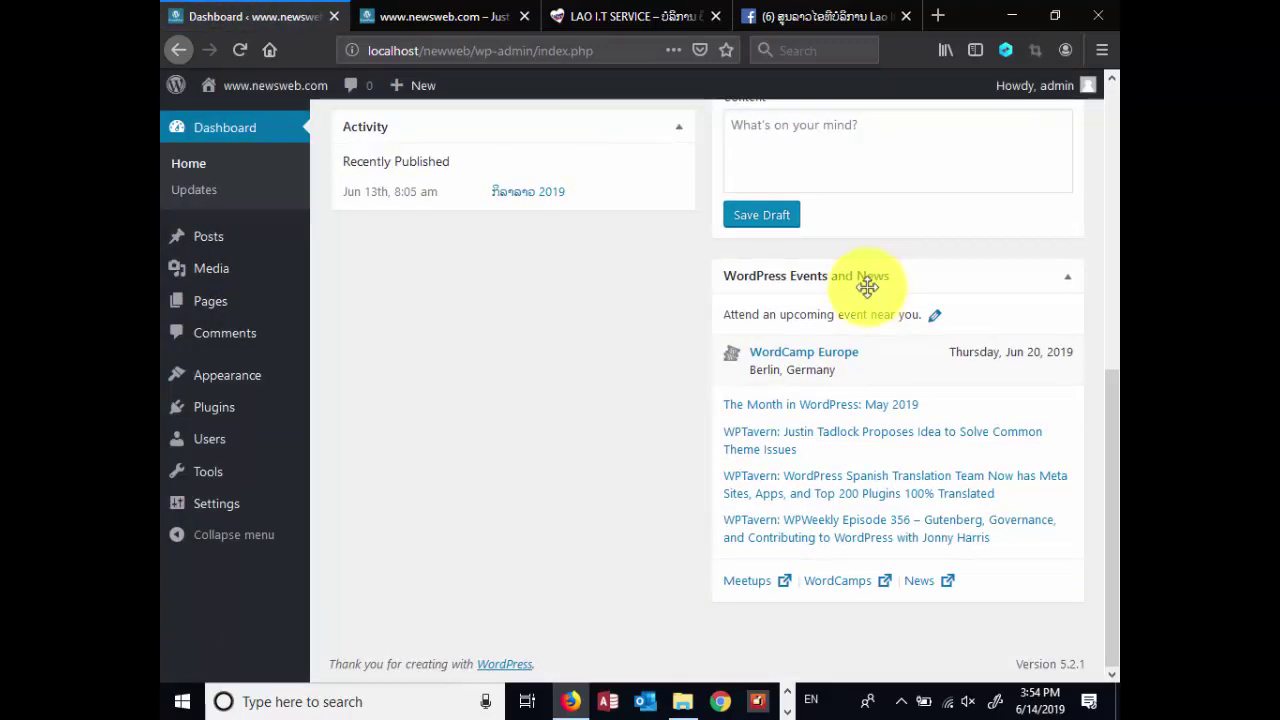
{"action": "scroll", "coordinate": [866, 290], "scroll_direction": "up", "scroll_amount": 3}
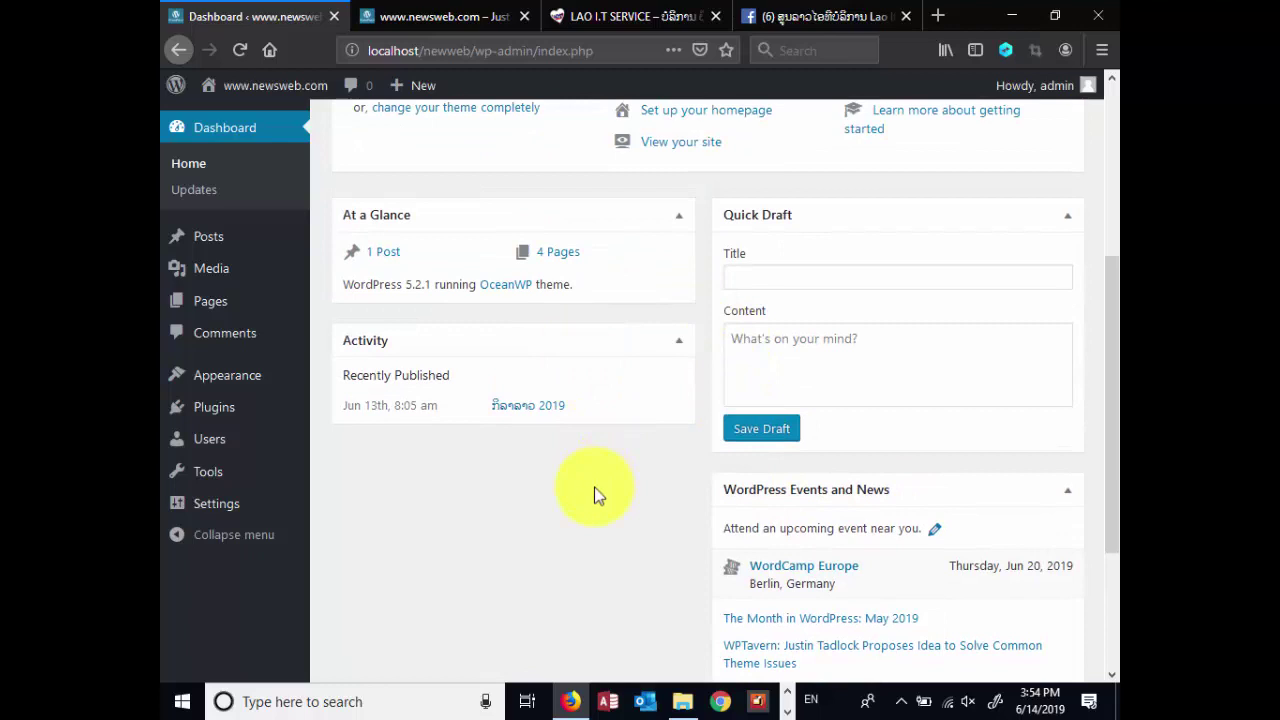
{"action": "scroll", "coordinate": [596, 487], "scroll_direction": "up", "scroll_amount": 2}
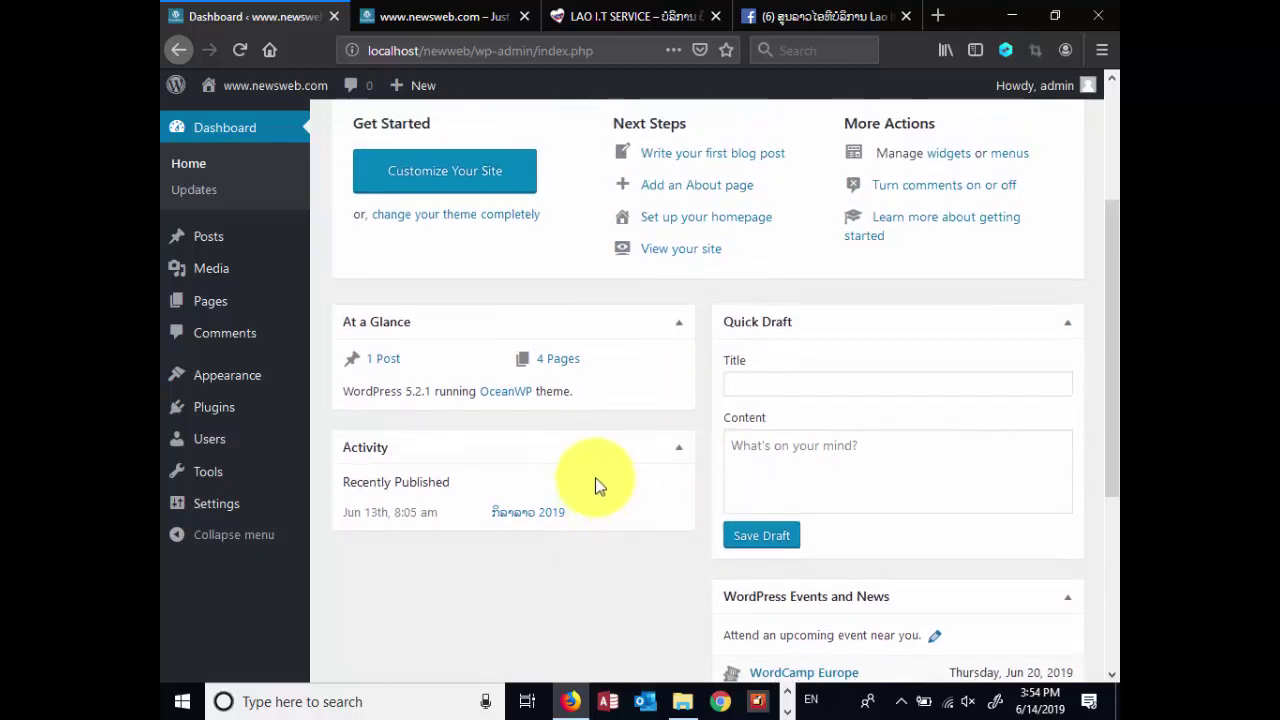
{"action": "scroll", "coordinate": [607, 453], "scroll_direction": "up", "scroll_amount": 2}
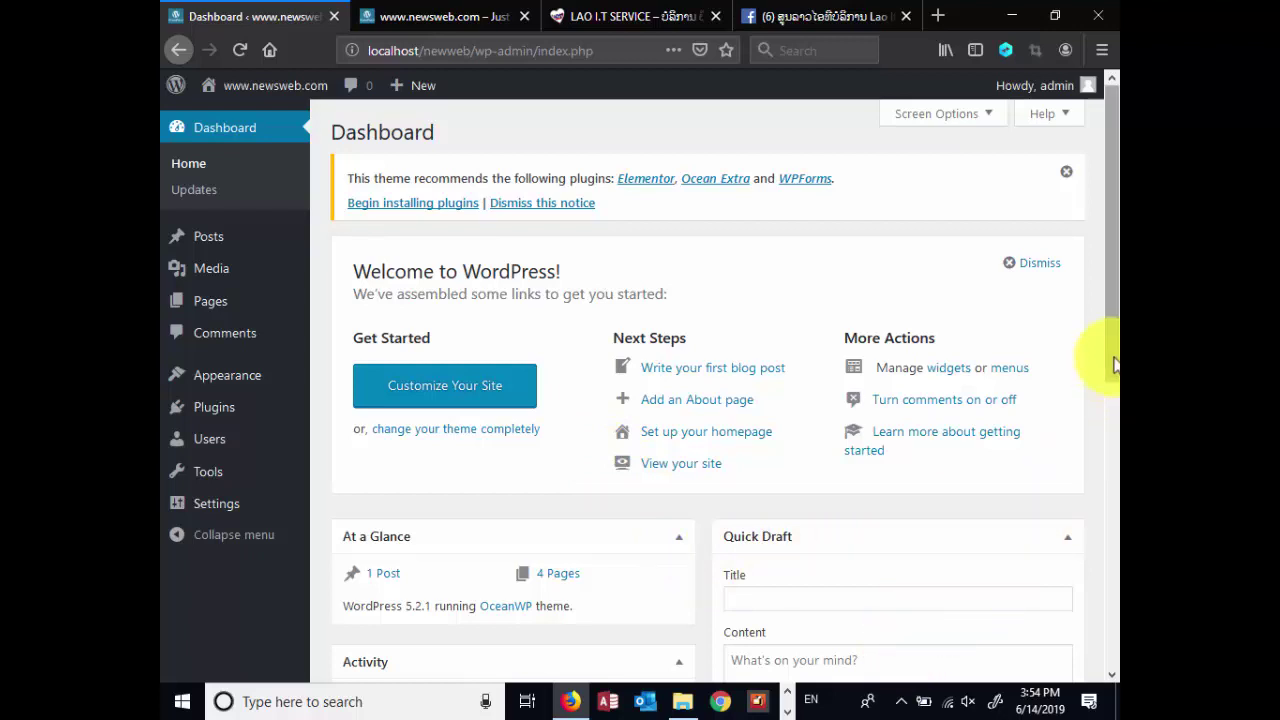
{"action": "left_click_drag", "start_coordinate": [1114, 357], "coordinate": [1115, 390]}
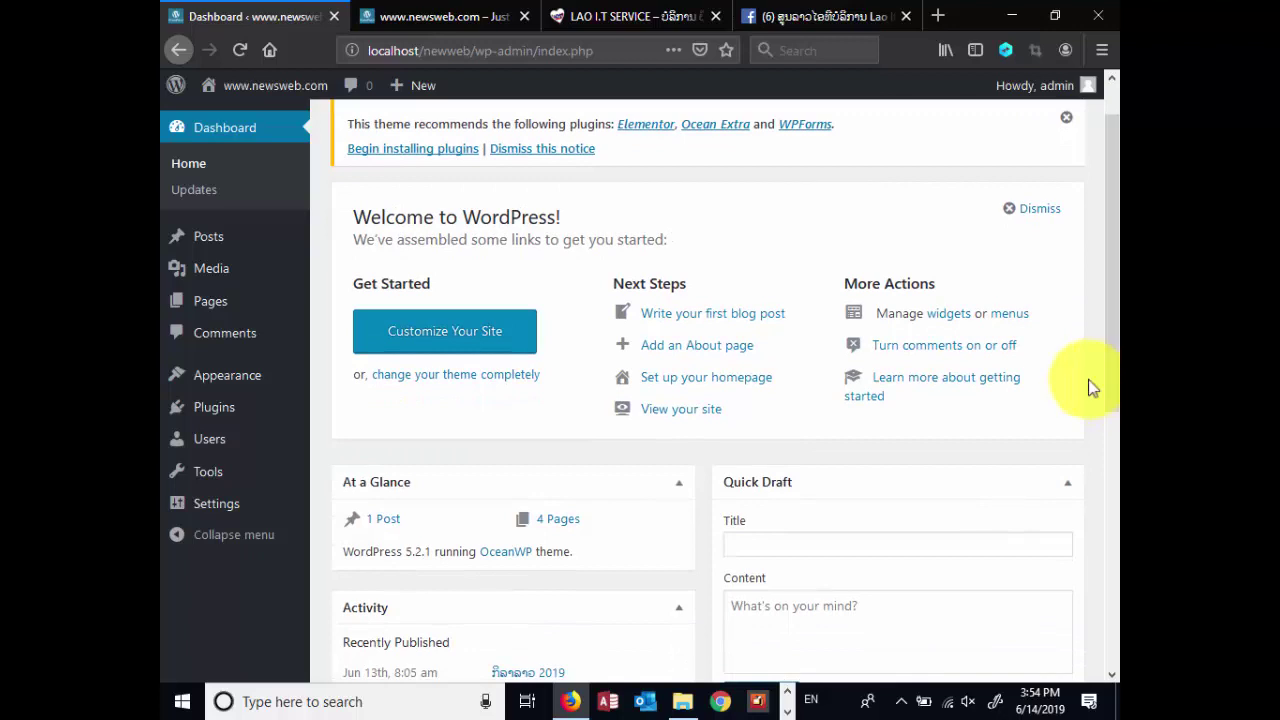
{"action": "scroll", "coordinate": [543, 334], "scroll_direction": "up", "scroll_amount": 1}
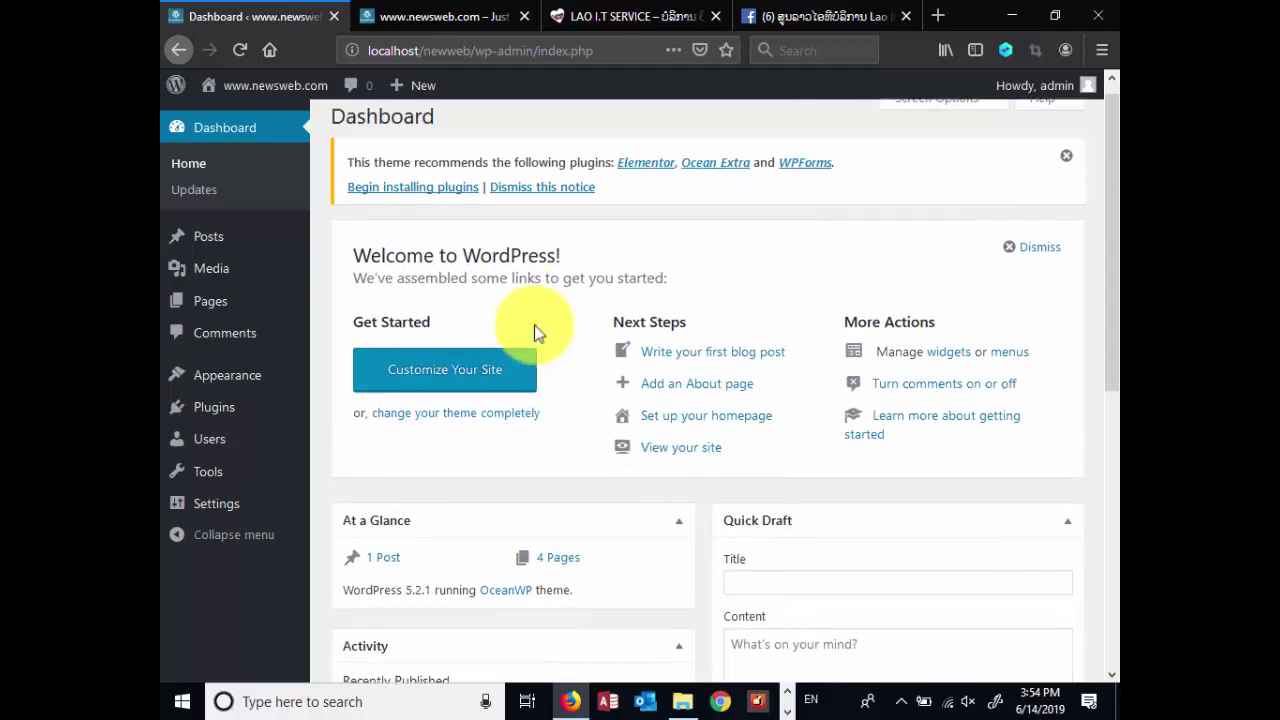
{"action": "scroll", "coordinate": [571, 294], "scroll_direction": "down", "scroll_amount": 5}
{"action": "scroll", "coordinate": [573, 298], "scroll_direction": "up", "scroll_amount": 3}
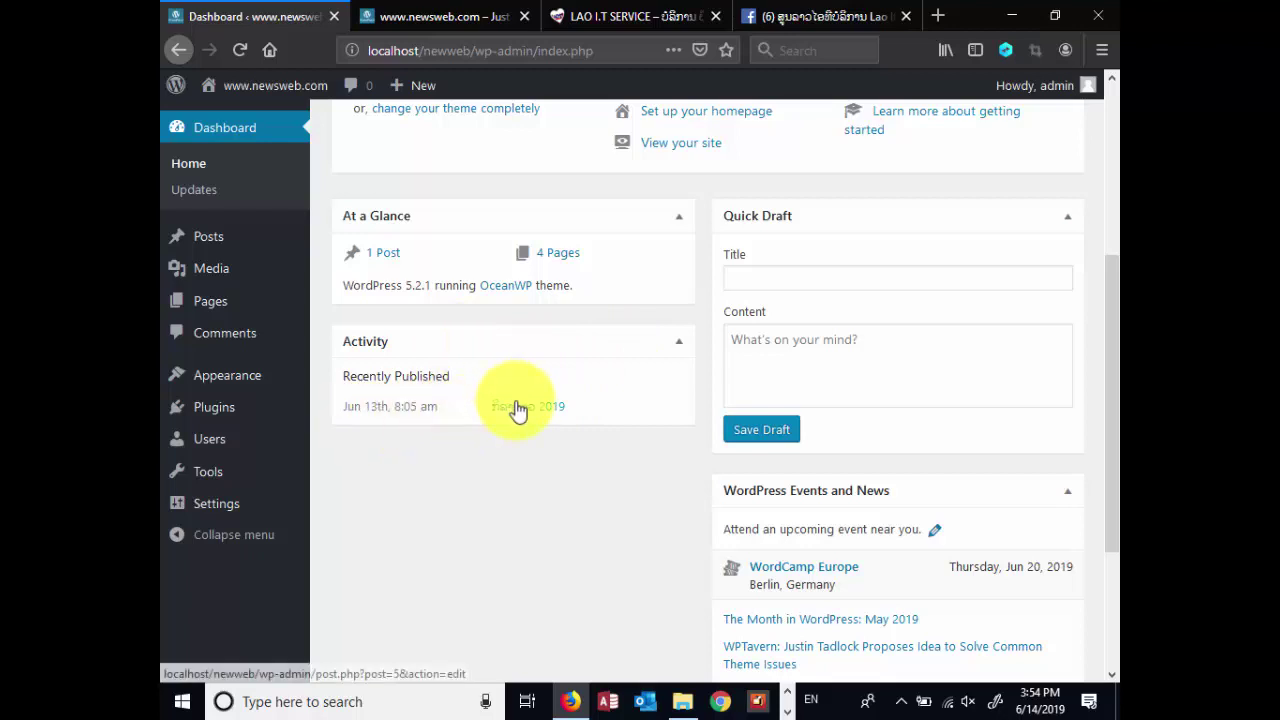
{"action": "scroll", "coordinate": [891, 360], "scroll_direction": "up", "scroll_amount": 2}
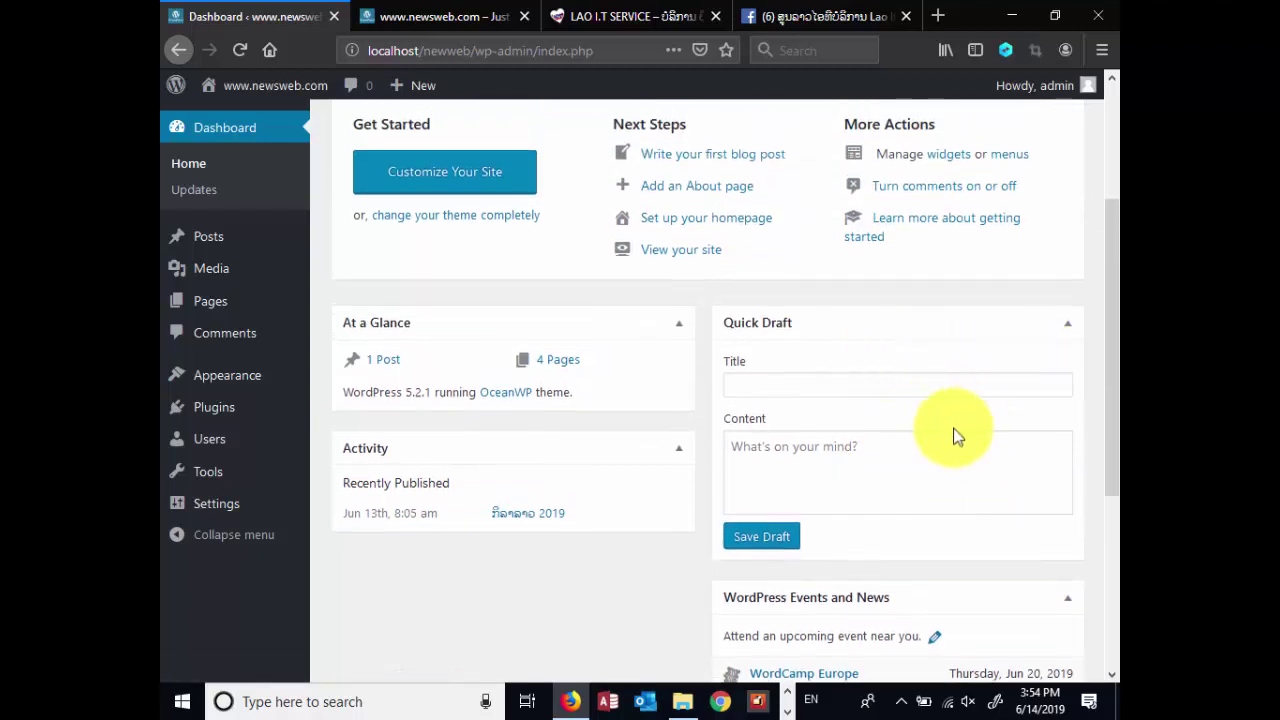
{"action": "scroll", "coordinate": [955, 365], "scroll_direction": "down", "scroll_amount": 2}
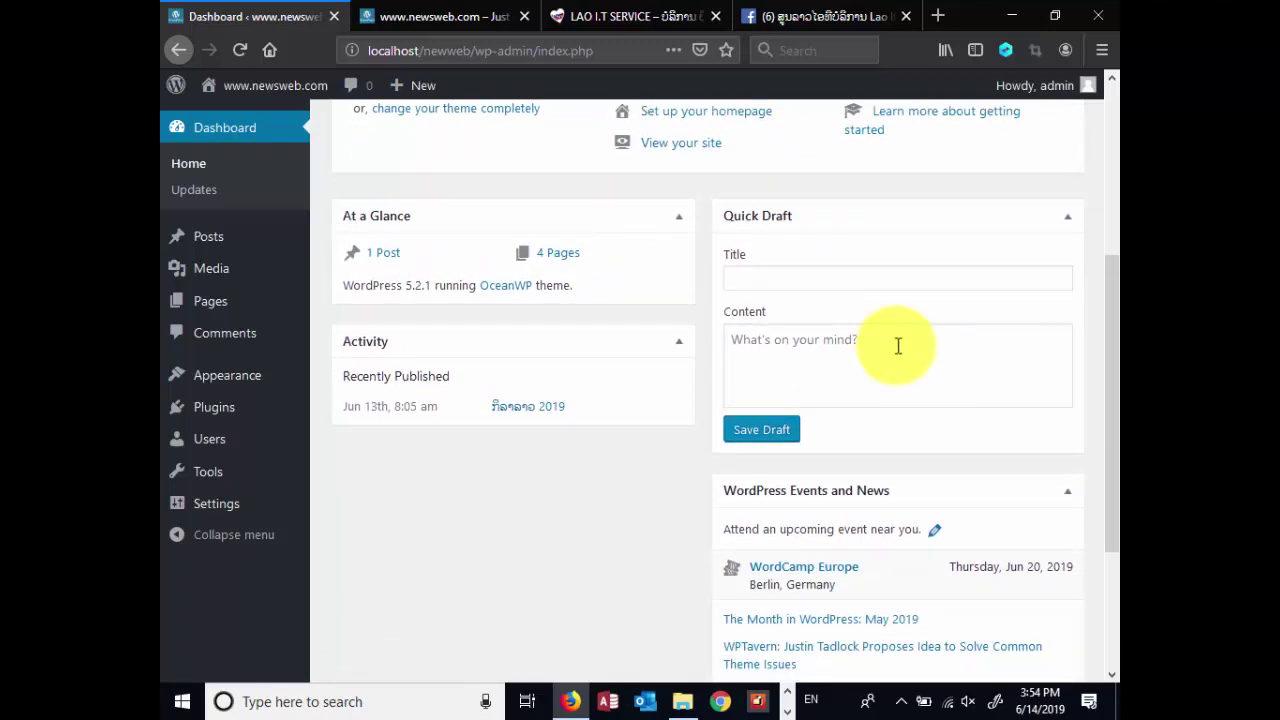
{"action": "left_click", "coordinate": [908, 343]}
{"action": "left_click", "coordinate": [816, 272]}
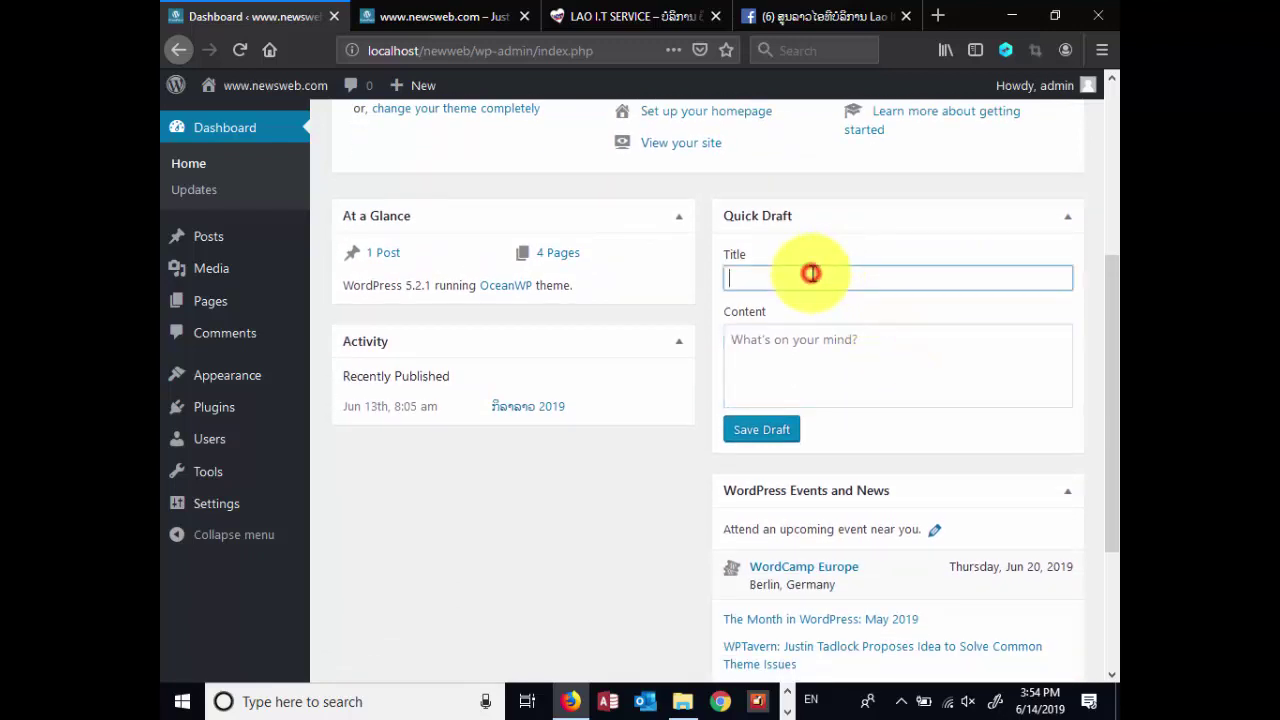
{"action": "left_click", "coordinate": [829, 342]}
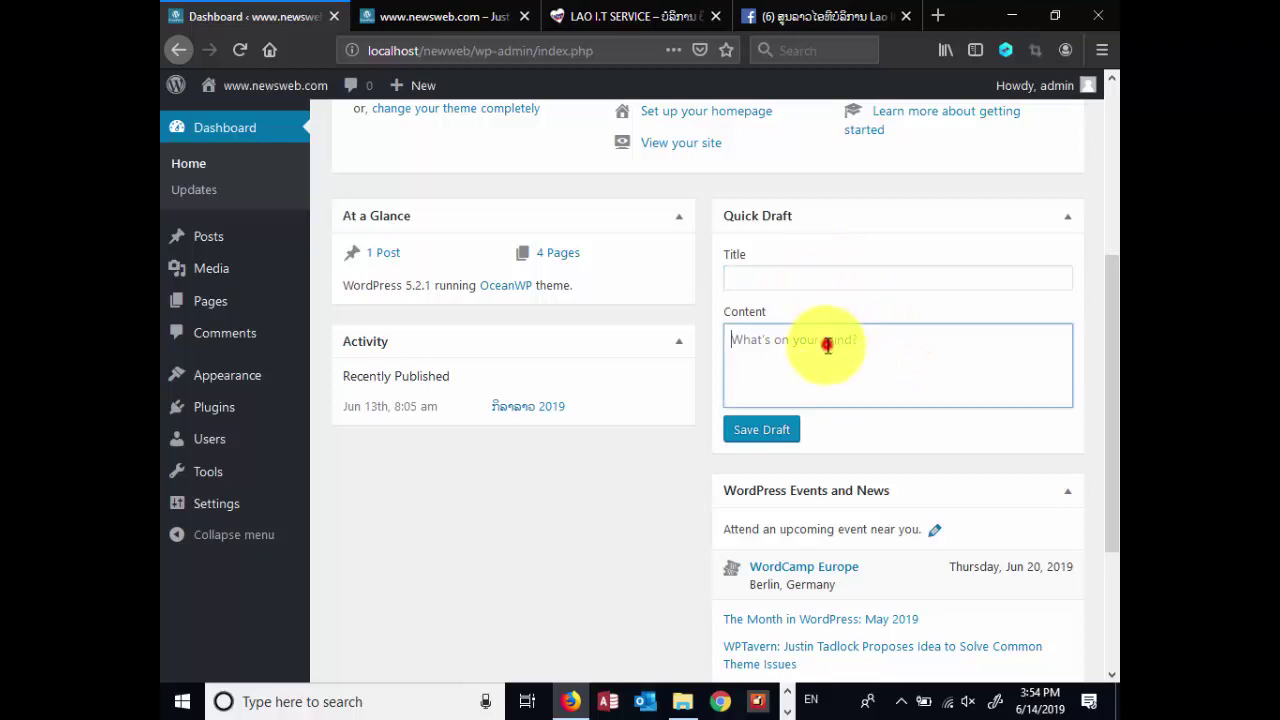
{"action": "left_click", "coordinate": [880, 279]}
{"action": "left_click", "coordinate": [893, 364]}
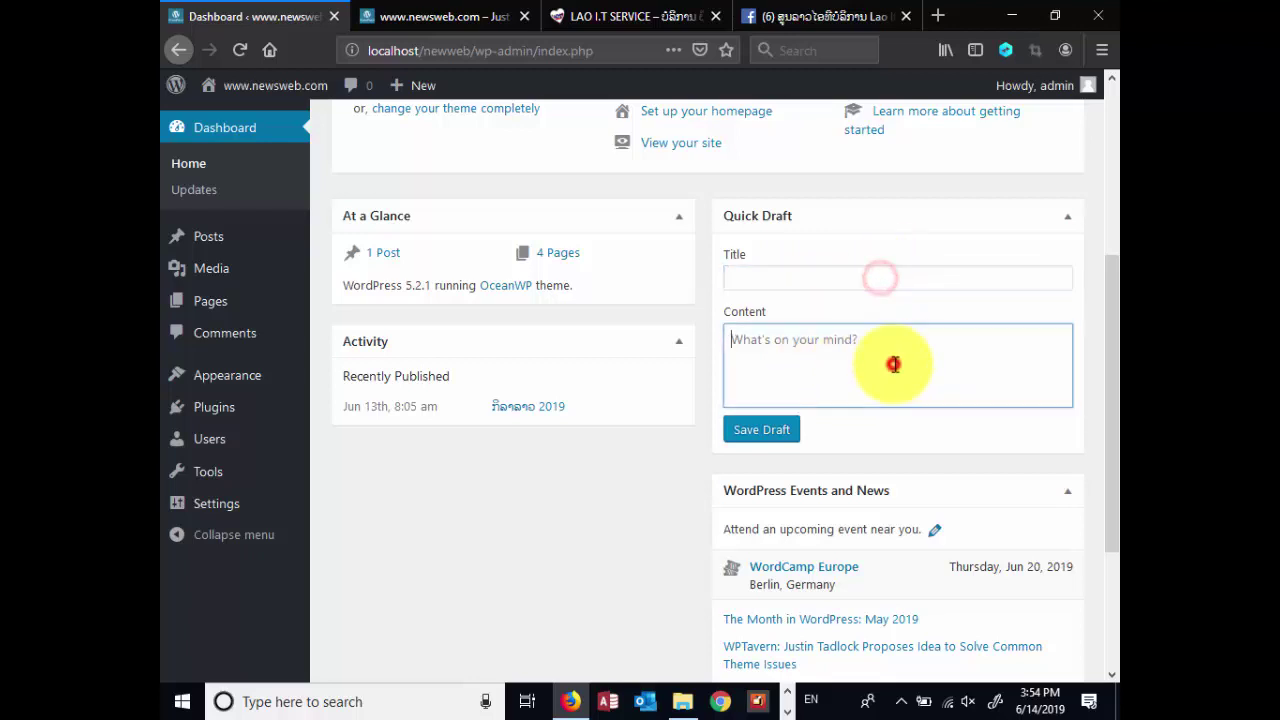
{"action": "left_click", "coordinate": [816, 276]}
{"action": "left_click", "coordinate": [853, 368]}
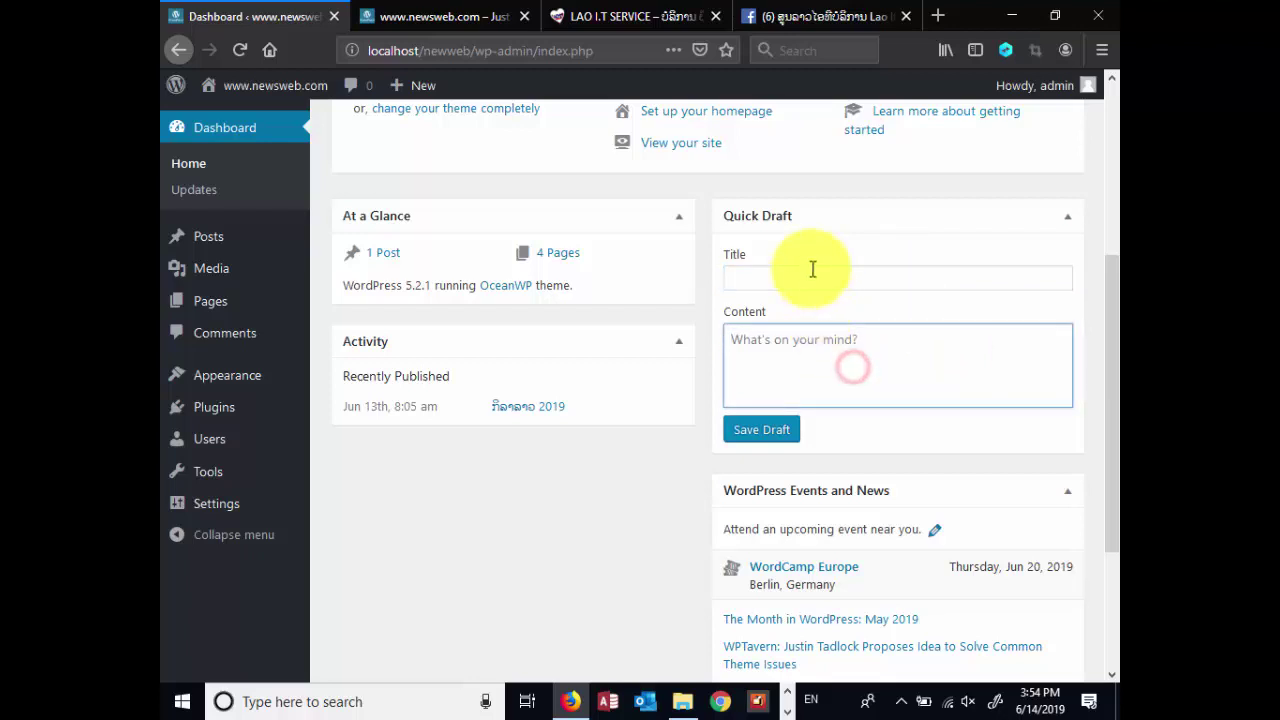
{"action": "left_click", "coordinate": [811, 272]}
{"action": "left_click", "coordinate": [840, 377]}
{"action": "left_click", "coordinate": [816, 278]}
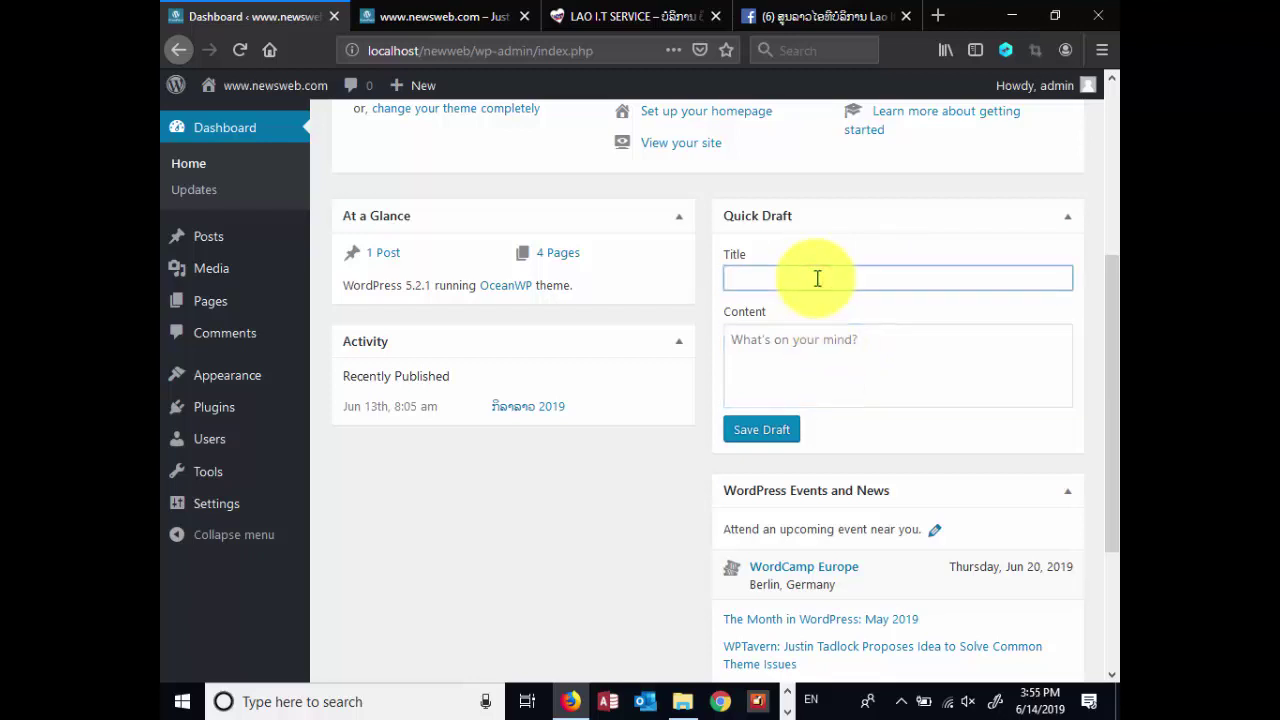
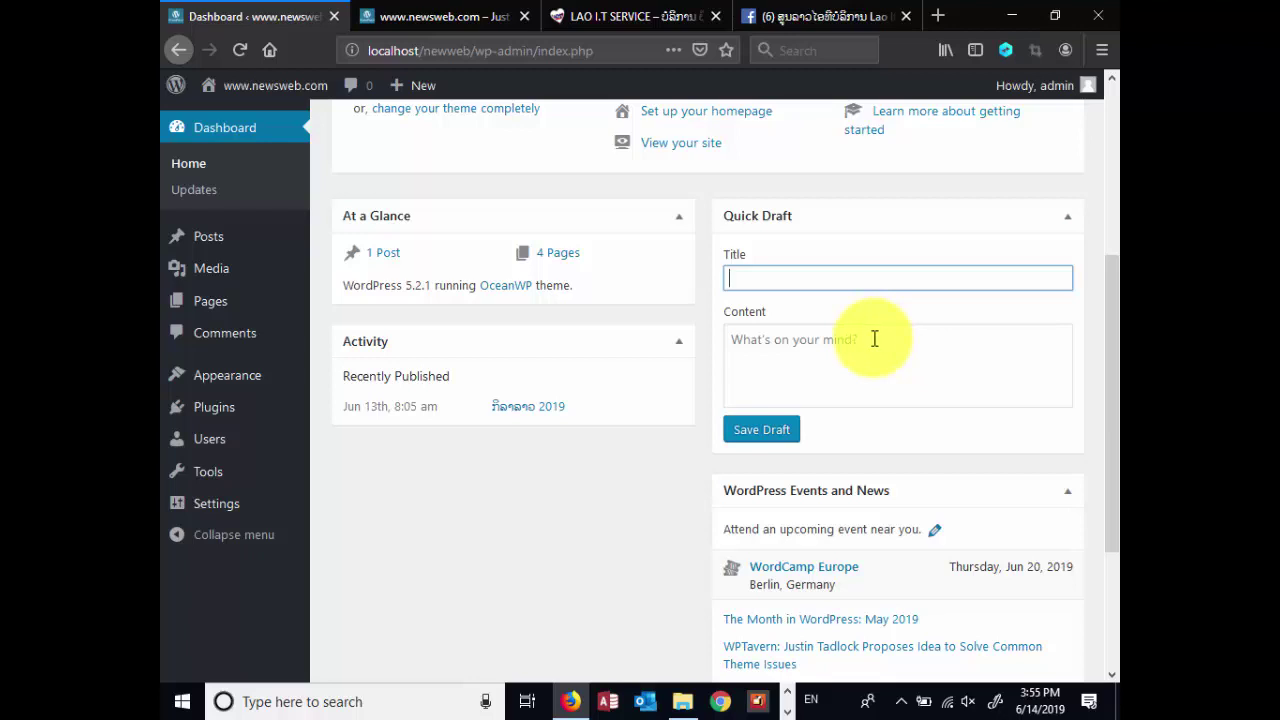
Enter test as the quick draft's title and try out a first word in its content, clearing it again
{"action": "left_click", "coordinate": [857, 278]}
{"action": "type", "text": "test"}
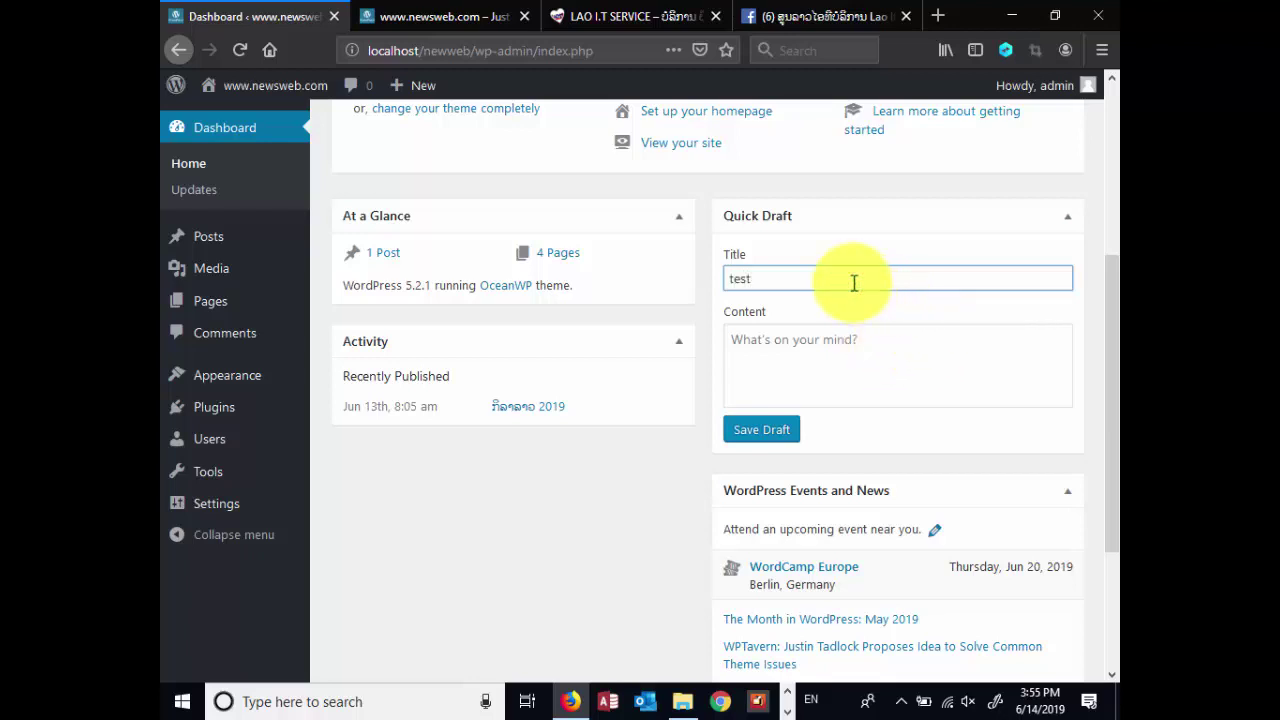
{"action": "left_click", "coordinate": [843, 338]}
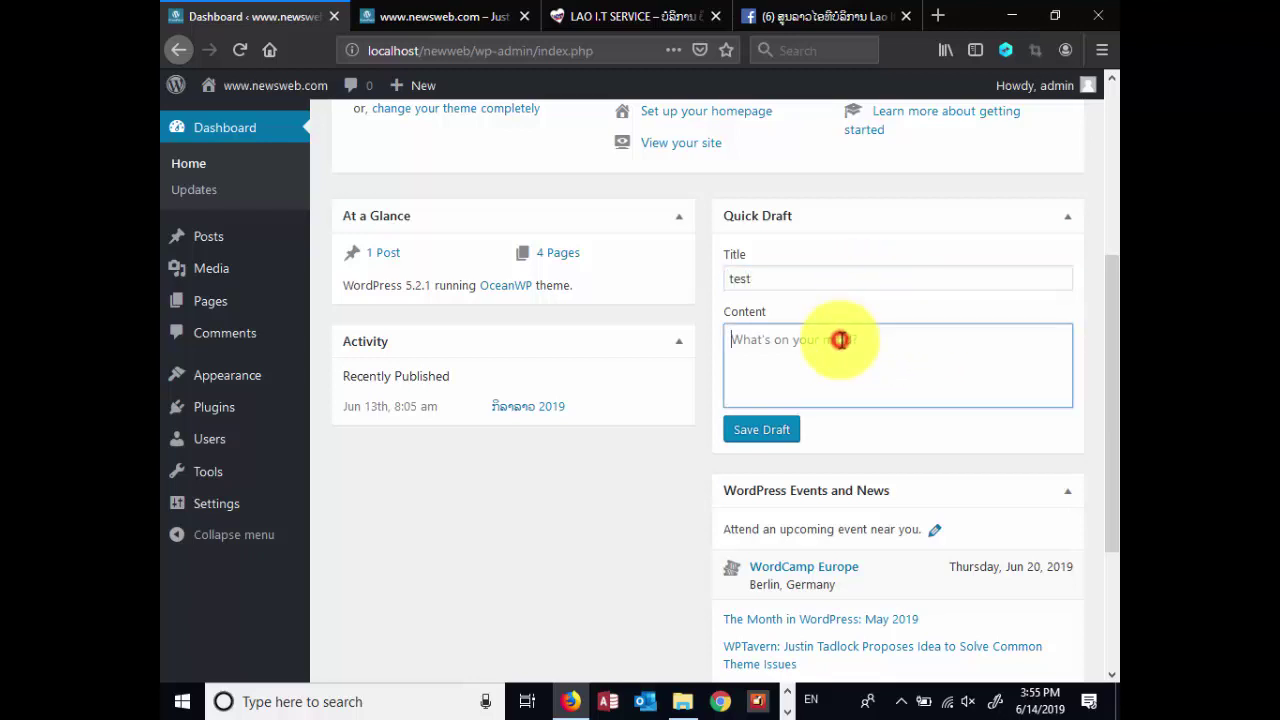
{"action": "type", "text": "df"}
{"action": "key", "text": "BackSpace"}
{"action": "key", "text": "BackSpace"}
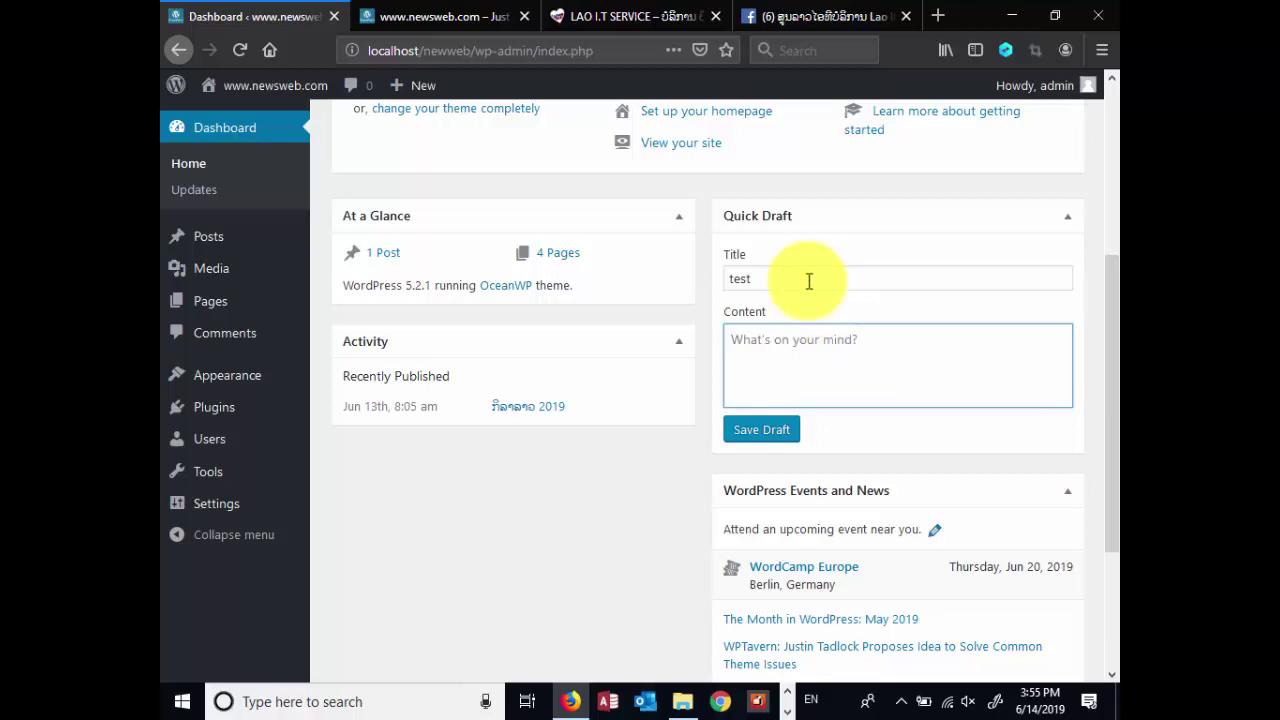
{"action": "type", "text": "ເບື່ອ"}
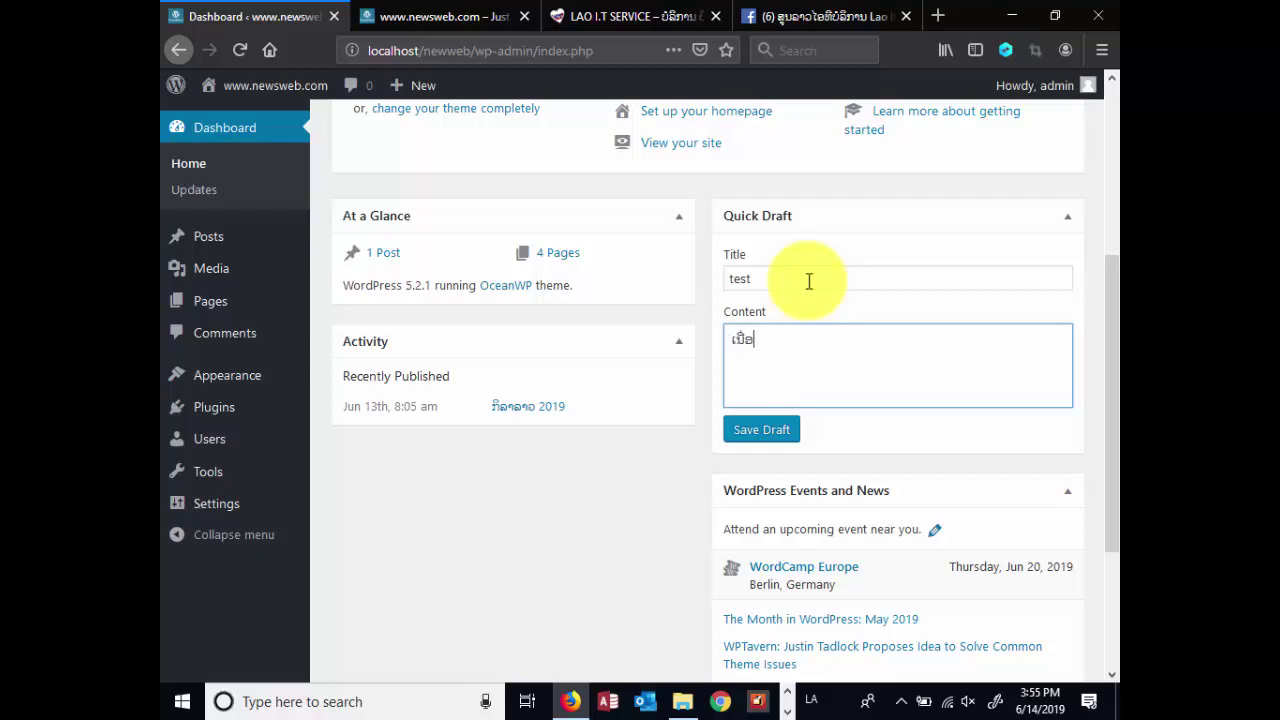
{"action": "key", "text": "BackSpace"}
Begin the quick draft's content with ປີ 2020 ລະບົບໄອທີຈະມີການປ່ຽນໂສມໃໝ່ໄປຫຼາຍທາງເປັນຕົ້ນແມ່ນ ເນັດເວີກ ຄ້າຍຂອງ
{"action": "type", "text": "ປ"}
{"action": "type", "text": "ີ 2020 ລະບົບໃ"}
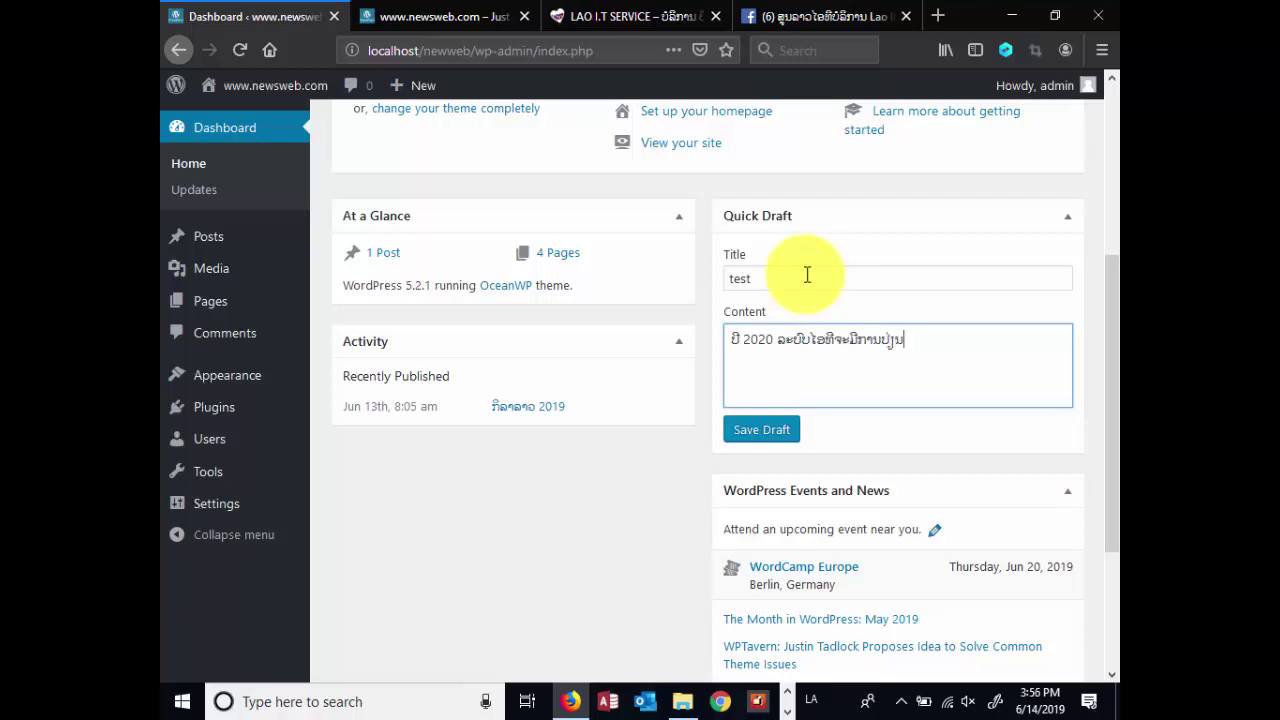
{"action": "type", "text": "ໃສມໃໝ່"}
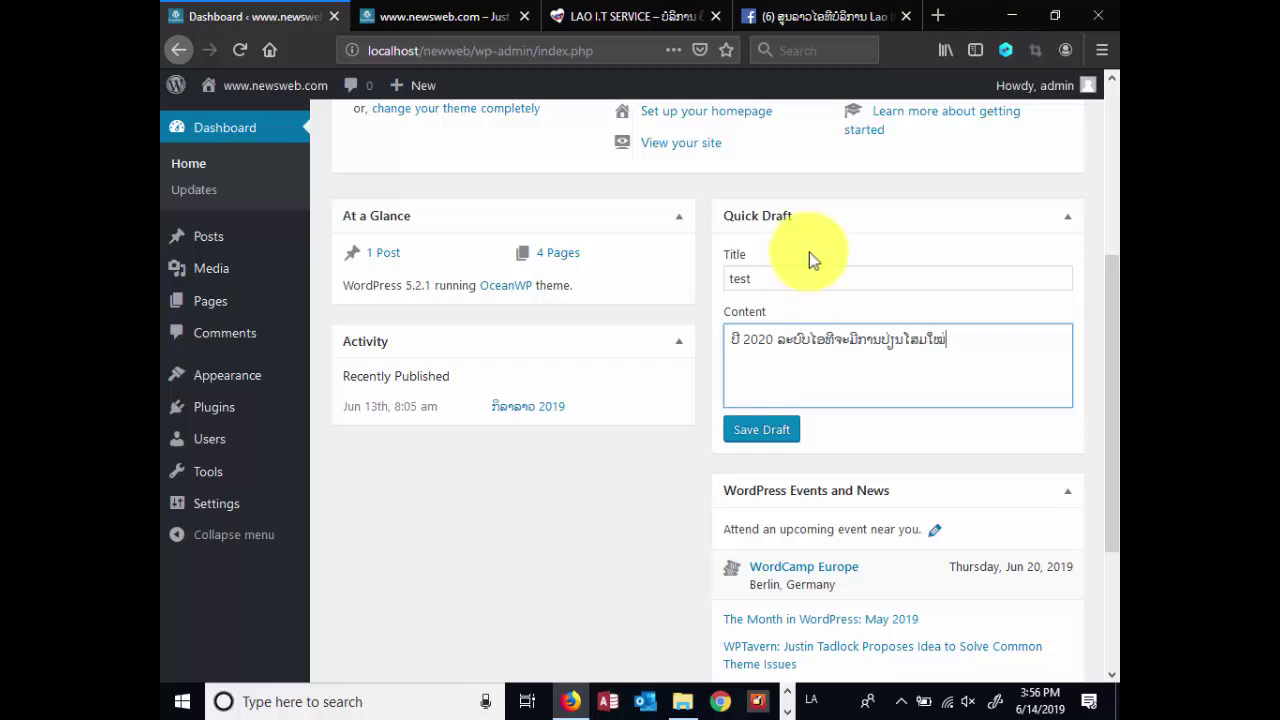
{"action": "type", "text": "ໄປຫຼາຍທາງເປັນຕ"}
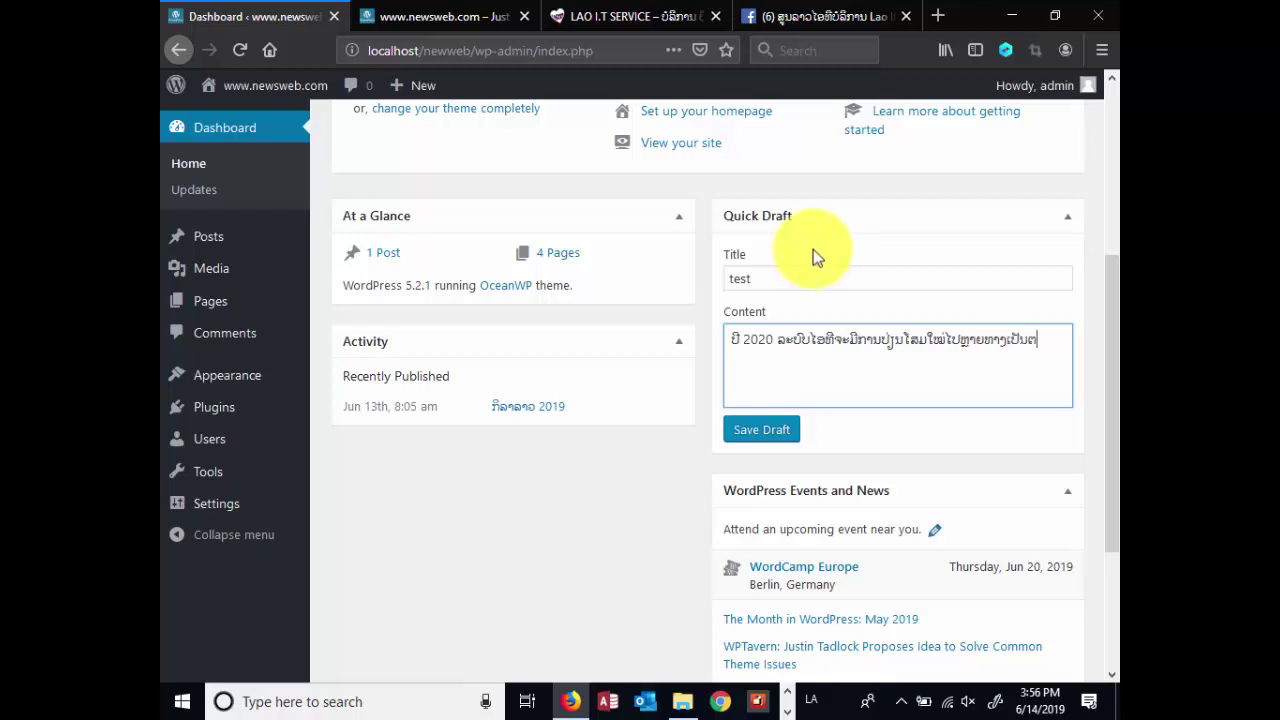
{"action": "type", "text": "ົ້ນແມ່ນ"}
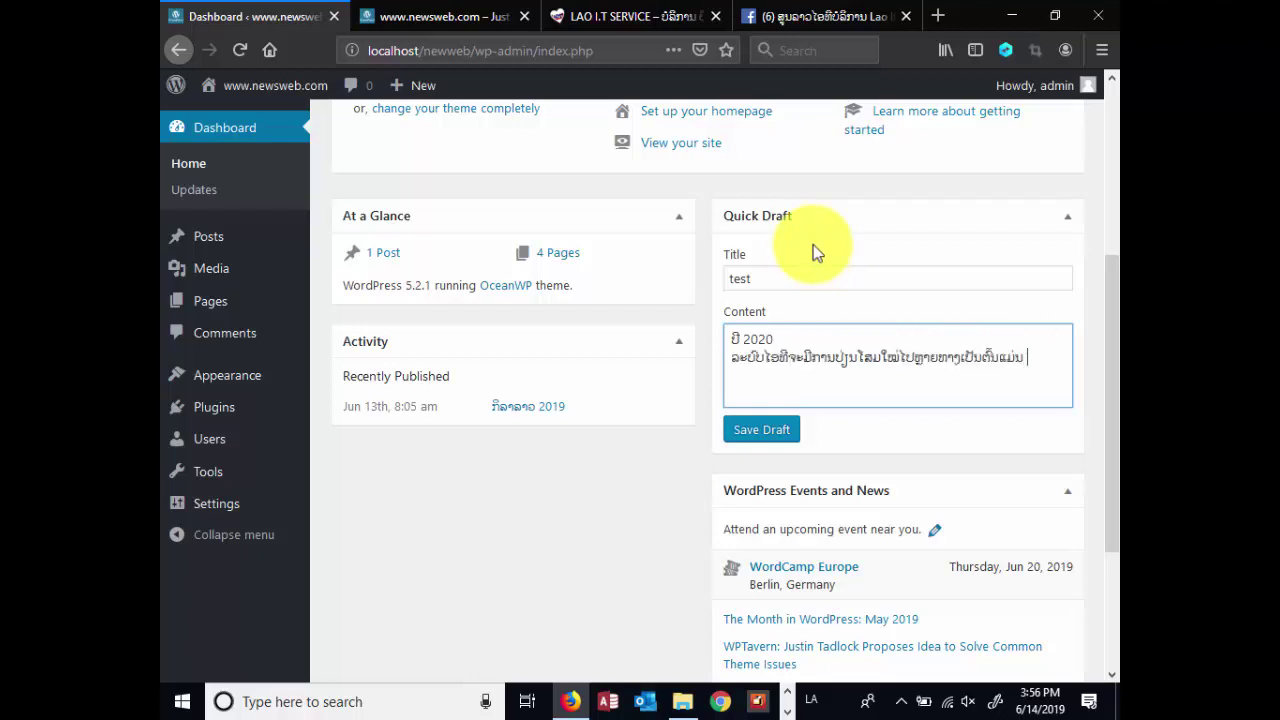
{"action": "type", "text": " ເປັດເອີກ ຄ້າຍຂອງ"}
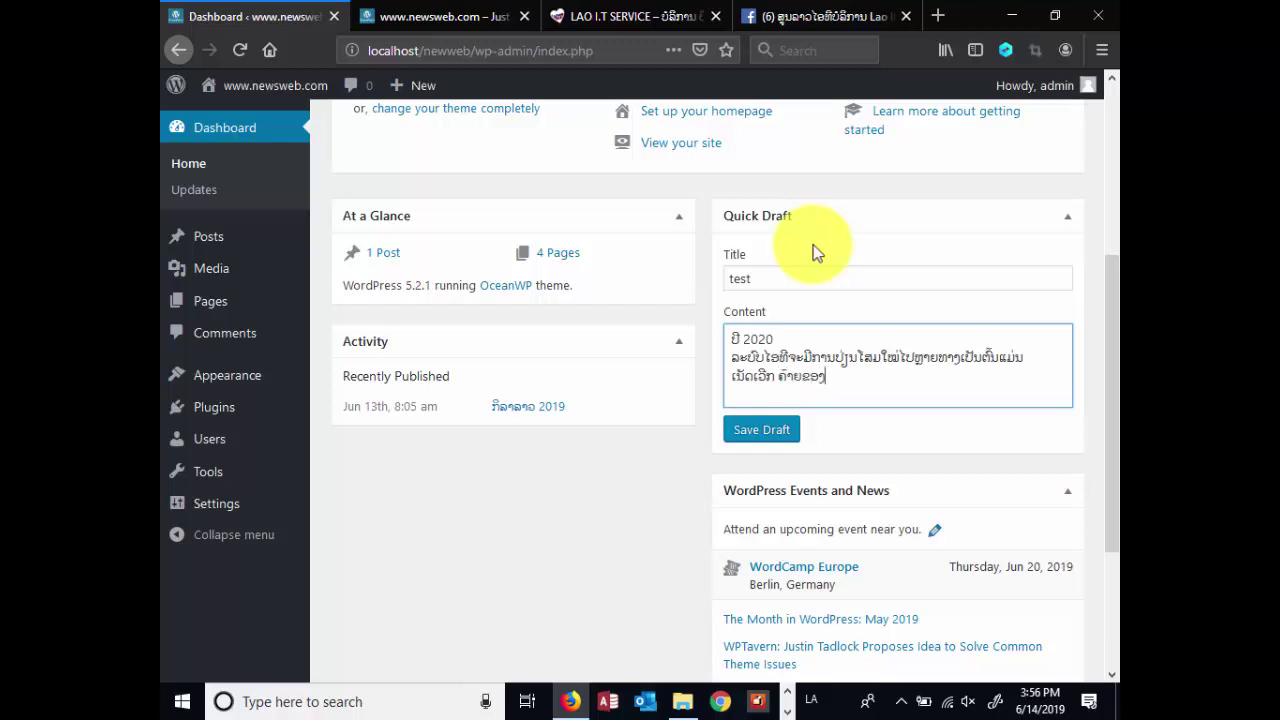
Complete the draft's content sentence with cisco ໄດ້ມີການປ່ຽນໃບຢັ້ງຢືນໃຫມ່ followed by a row of dots
{"action": "key", "text": "alt+shift"}
{"action": "type", "text": "cisco"}
{"action": "key", "text": "alt+shift"}
{"action": "type", "text": "ໄດ້ມີການປ່ຽນ"}
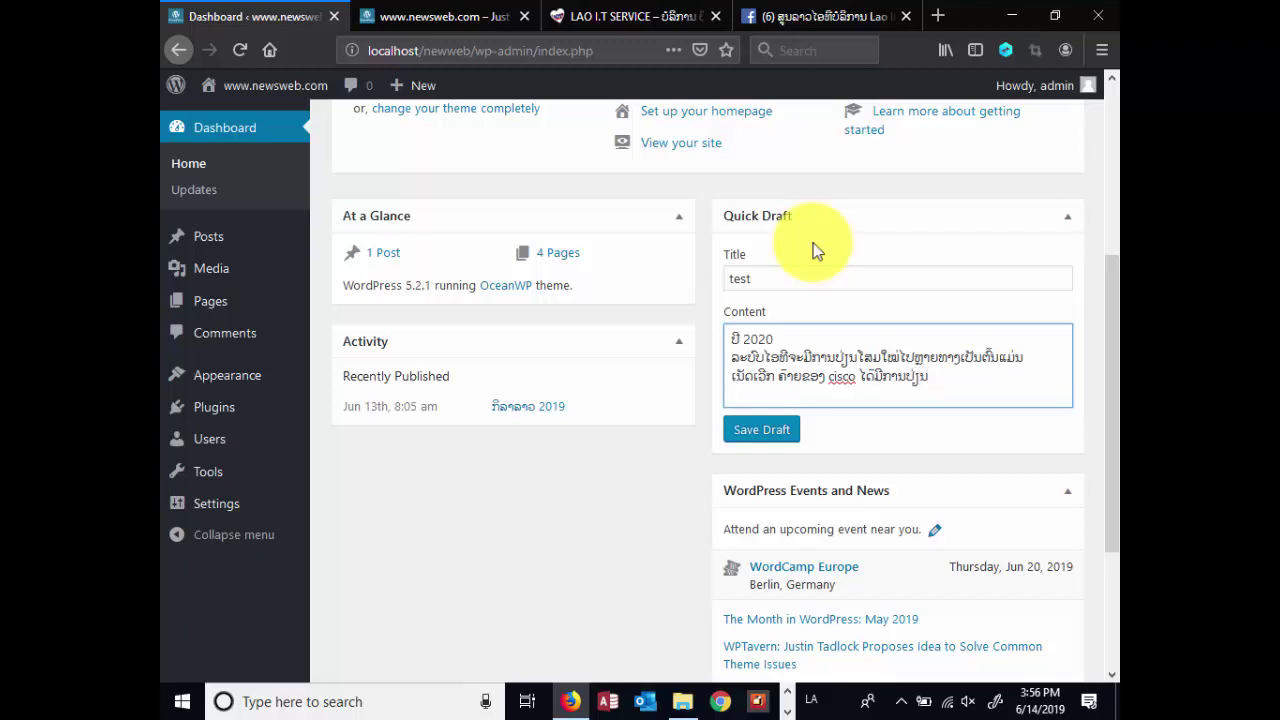
{"action": "type", "text": "ໃບຢັ້ງຢ"}
{"action": "key", "text": "BackSpace"}
{"action": "key", "text": "BackSpace"}
{"action": "key", "text": "BackSpace"}
{"action": "key", "text": "BackSpace"}
{"action": "type", "text": "ີ"}
{"action": "type", "text": "ັ້ງ"}
{"action": "type", "text": "ຢືນ"}
{"action": "type", "text": "ນໃຫ"}
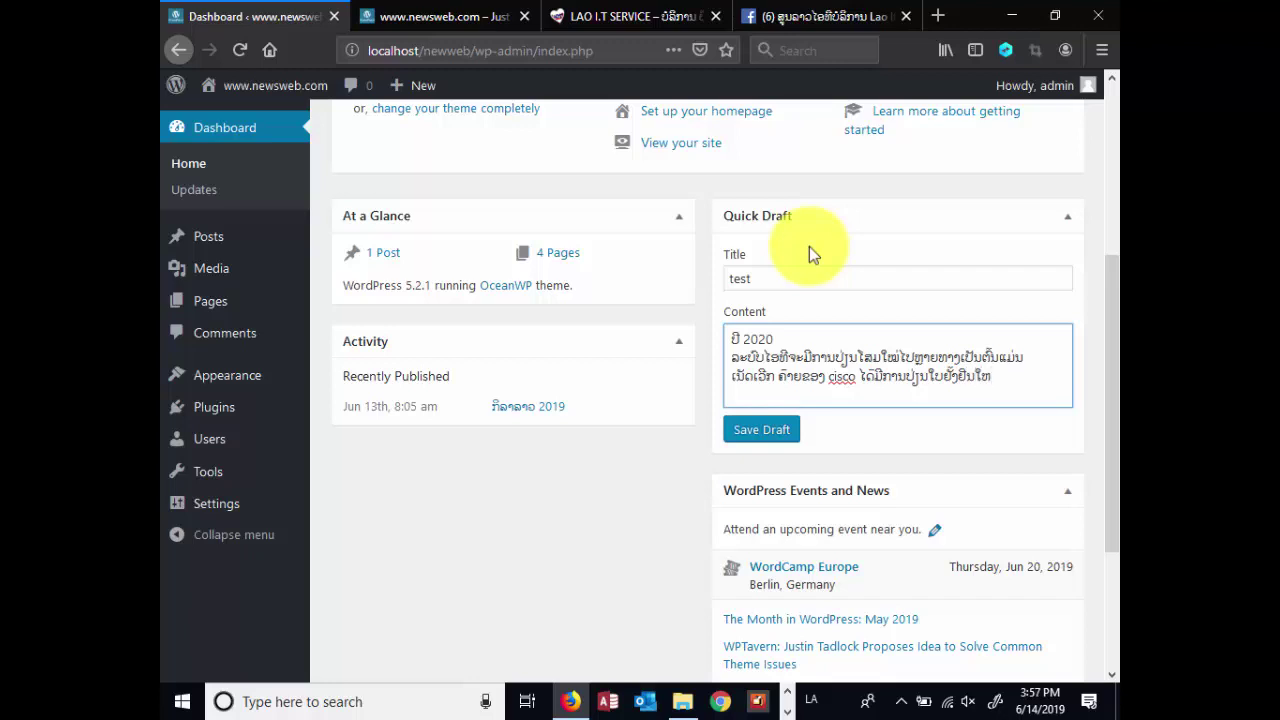
{"action": "type", "text": "ມ່......"}
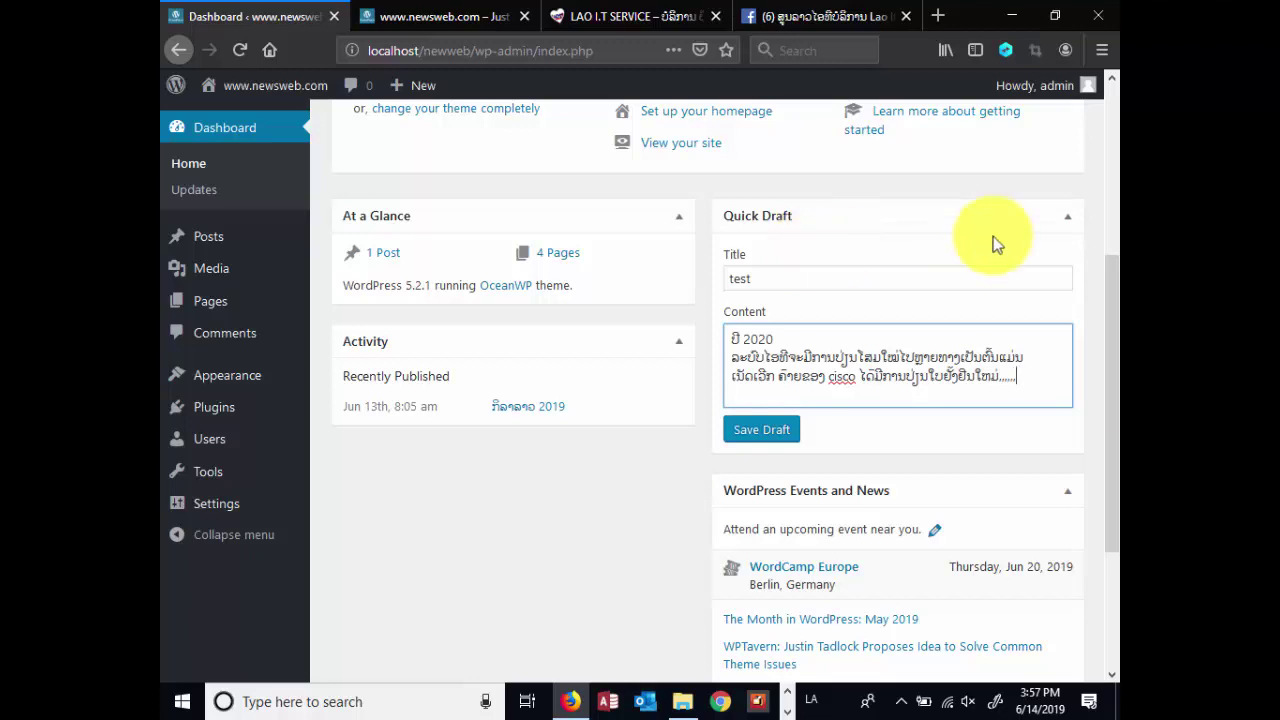
Change the quick draft's title to Cisco and save the draft
{"action": "left_click", "coordinate": [787, 435]}
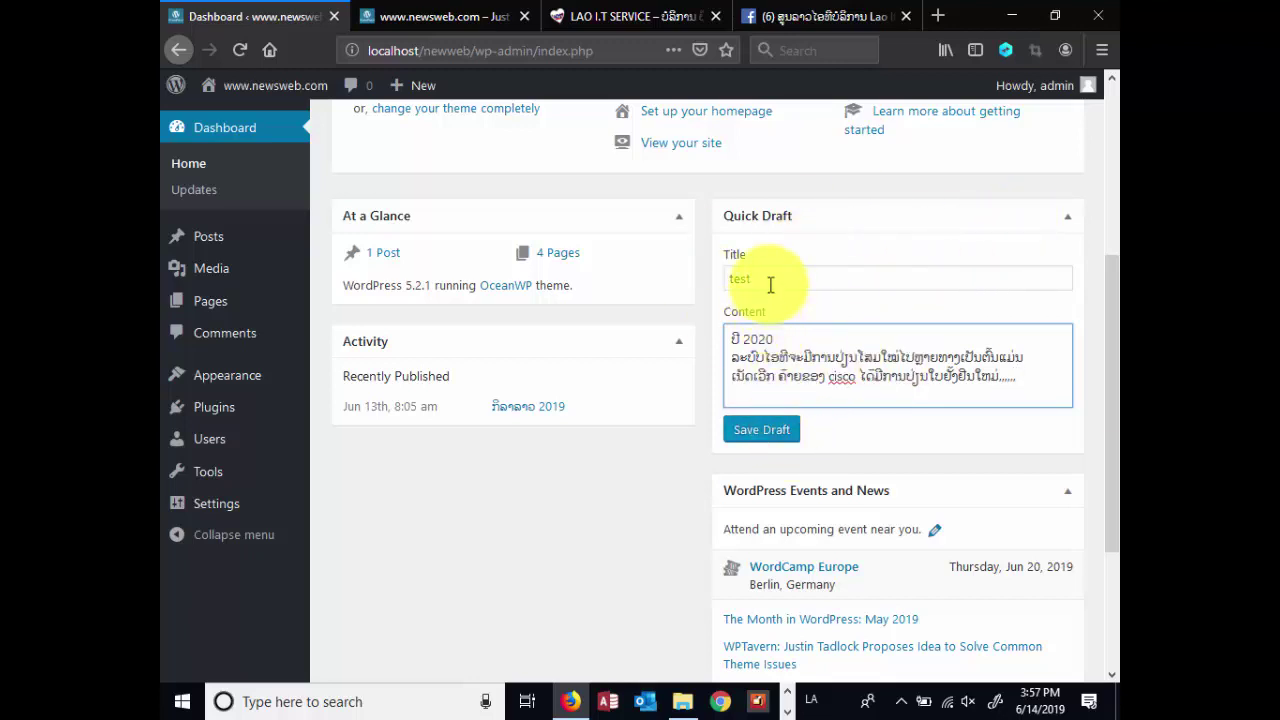
{"action": "left_click_drag", "start_coordinate": [770, 285], "coordinate": [718, 283]}
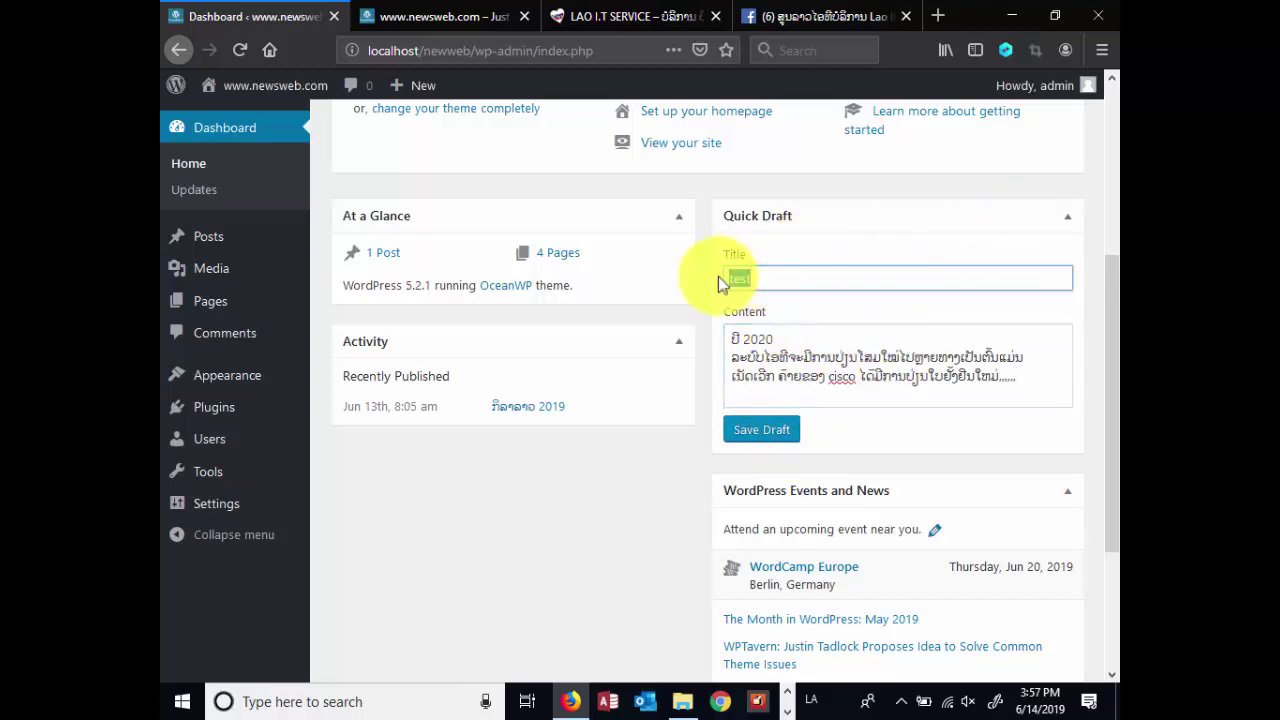
{"action": "key", "text": "alt+shift"}
{"action": "type", "text": "cisco"}
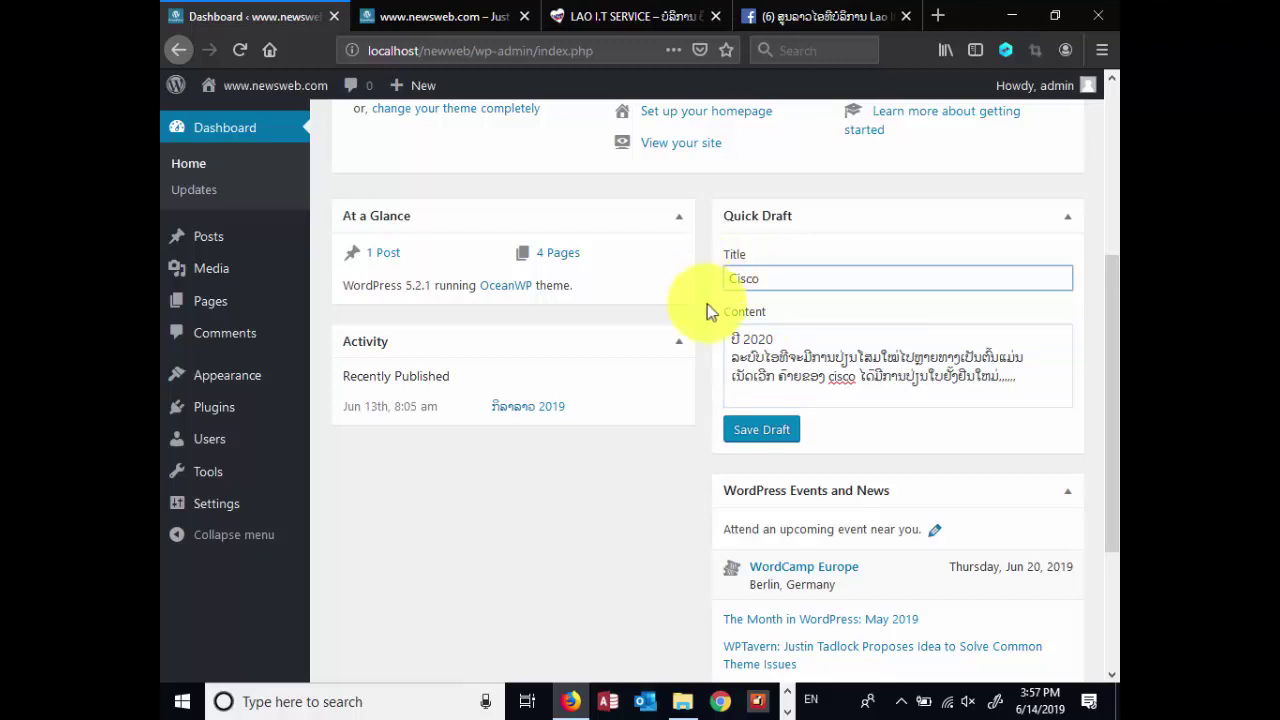
{"action": "left_click", "coordinate": [764, 430]}
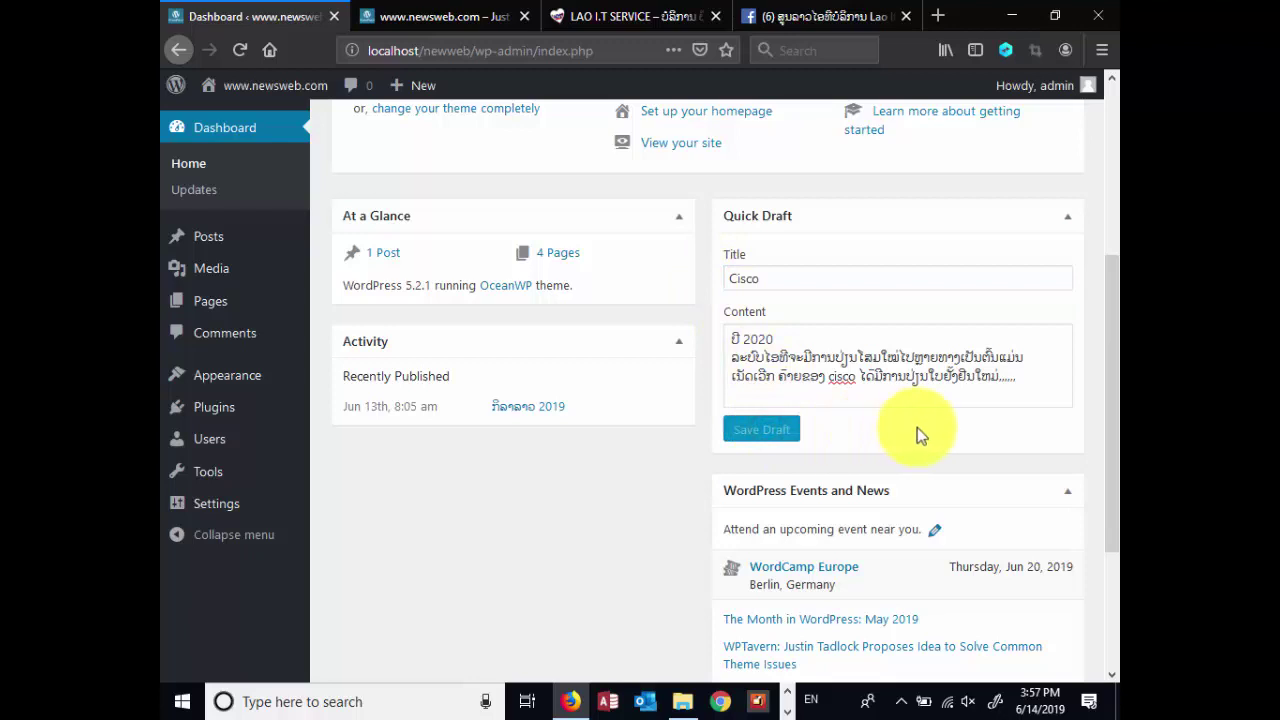
Look at the entry under Your Recent Drafts and check the refreshed front page for the Cisco post
{"action": "scroll", "coordinate": [880, 416], "scroll_direction": "down", "scroll_amount": 4}
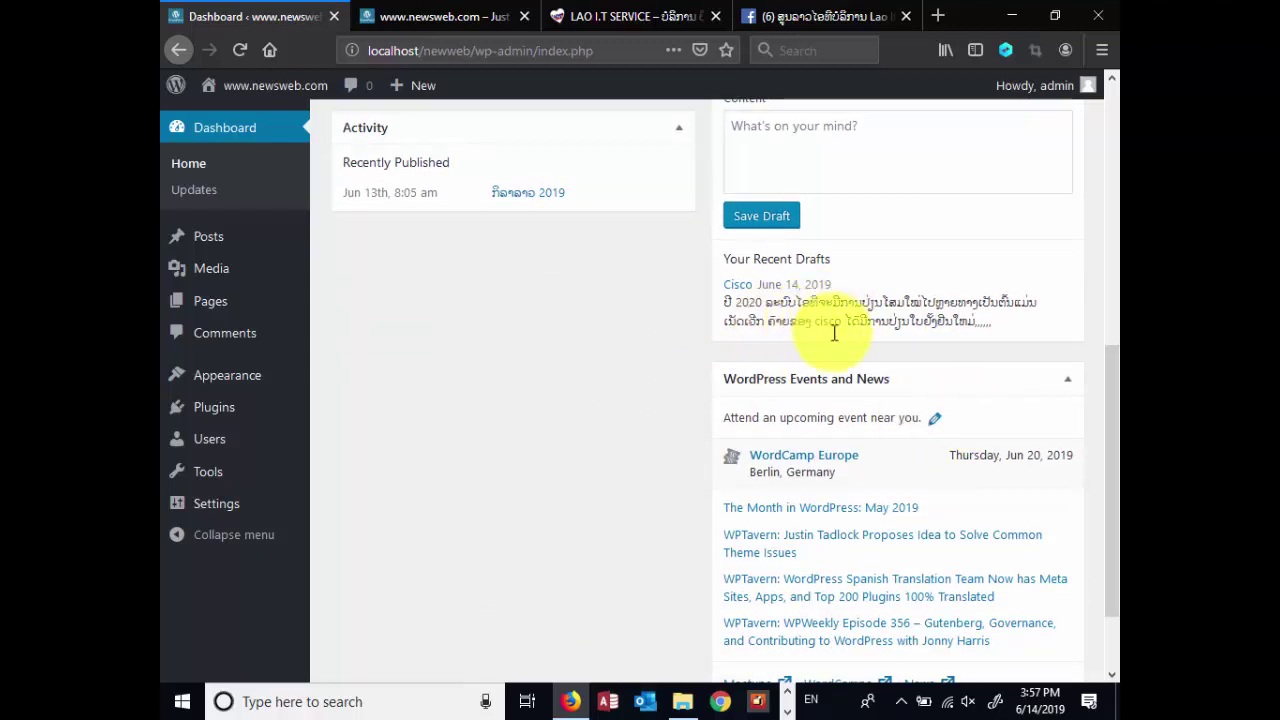
{"action": "scroll", "coordinate": [831, 326], "scroll_direction": "up", "scroll_amount": 2}
{"action": "left_click", "coordinate": [432, 17]}
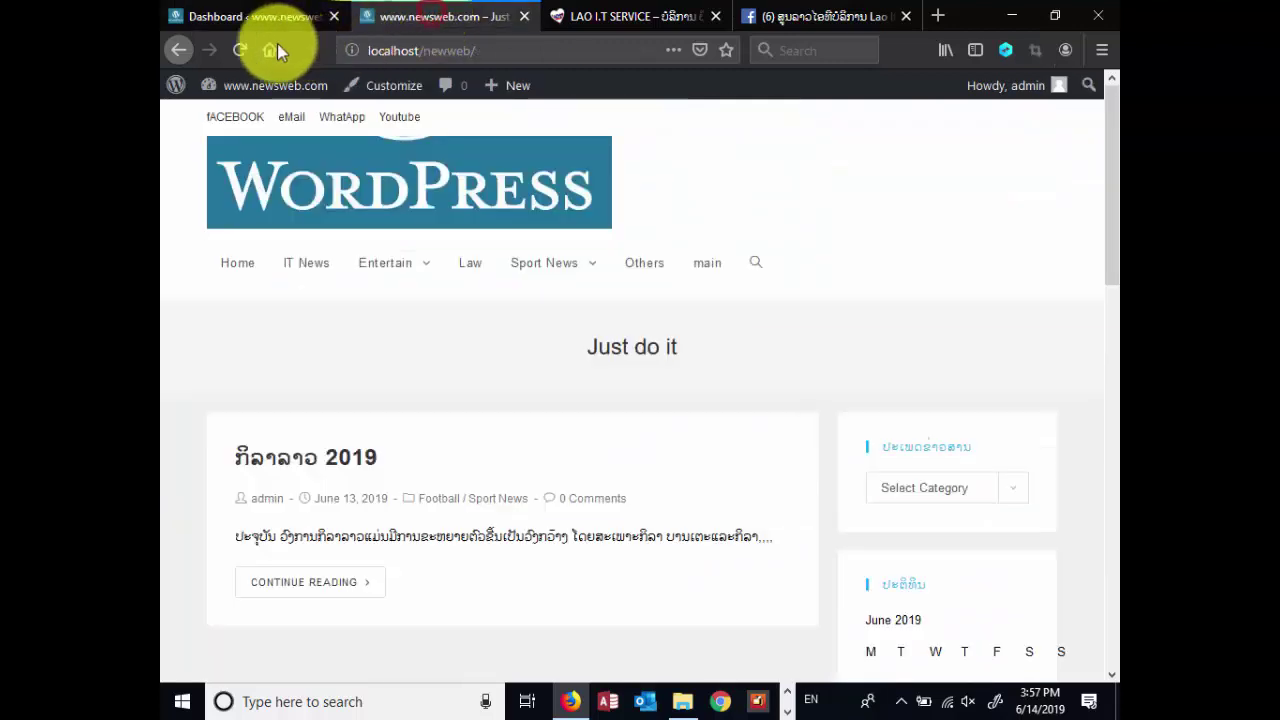
{"action": "left_click", "coordinate": [242, 50]}
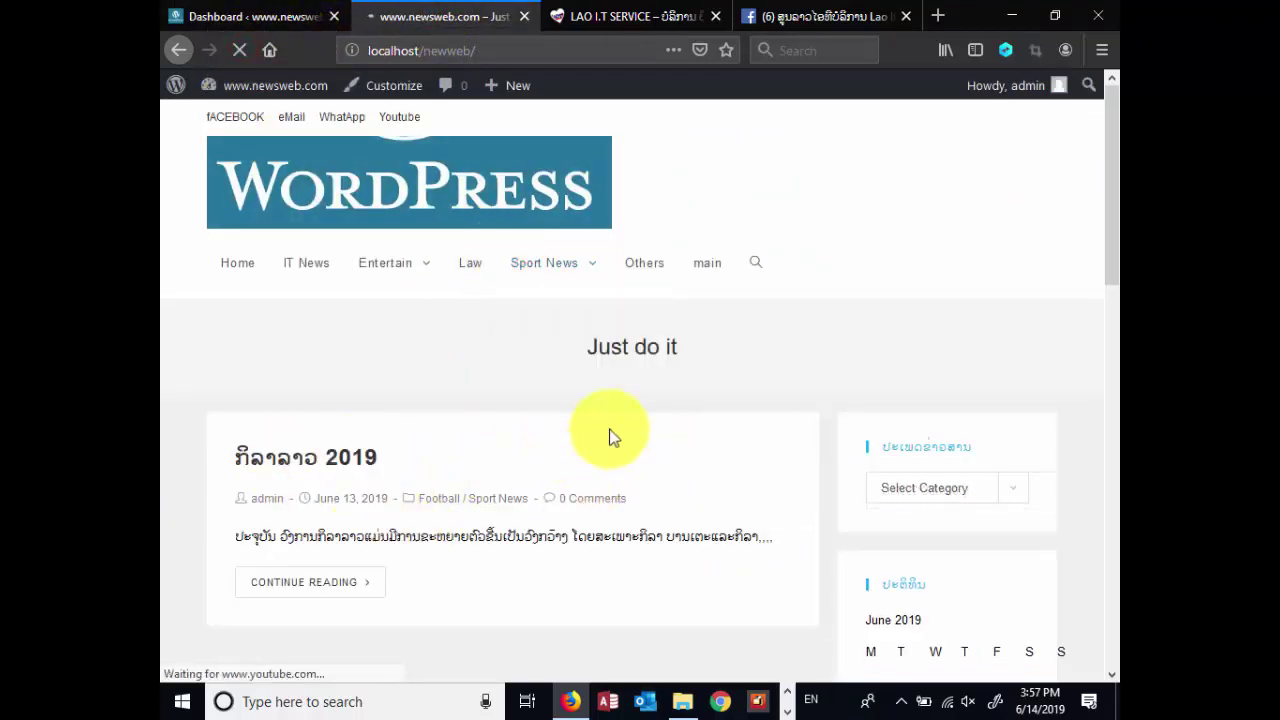
{"action": "scroll", "coordinate": [507, 402], "scroll_direction": "down", "scroll_amount": 4}
{"action": "scroll", "coordinate": [494, 400], "scroll_direction": "up", "scroll_amount": 4}
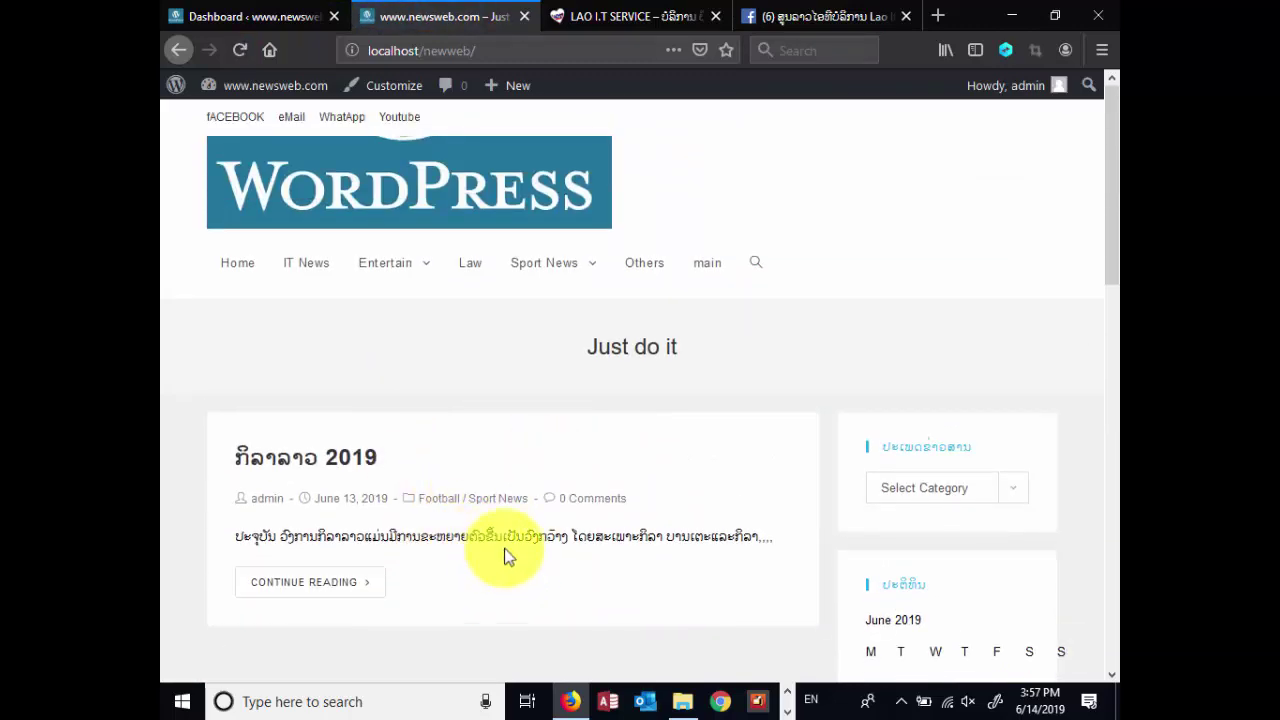
Return to the Dashboard and look over the recent draft, the WordPress Events and News section and the other boxes
{"action": "left_click", "coordinate": [263, 17]}
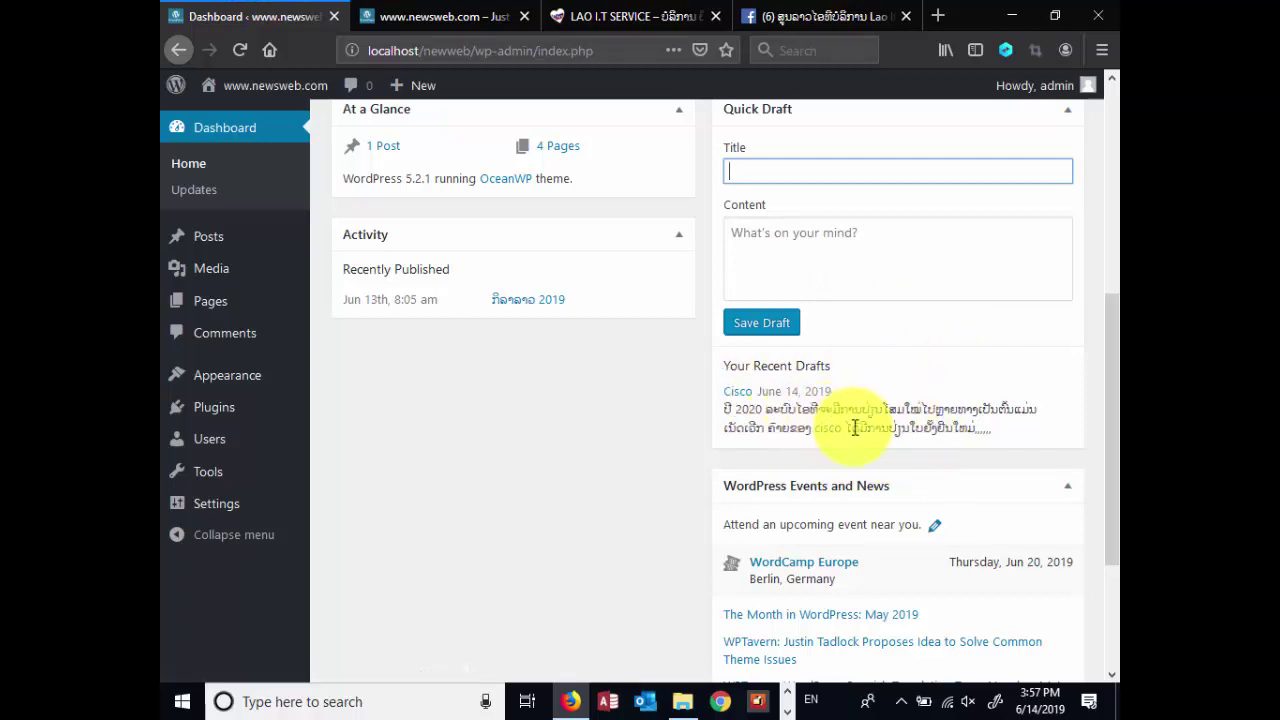
{"action": "scroll", "coordinate": [855, 428], "scroll_direction": "up", "scroll_amount": 2}
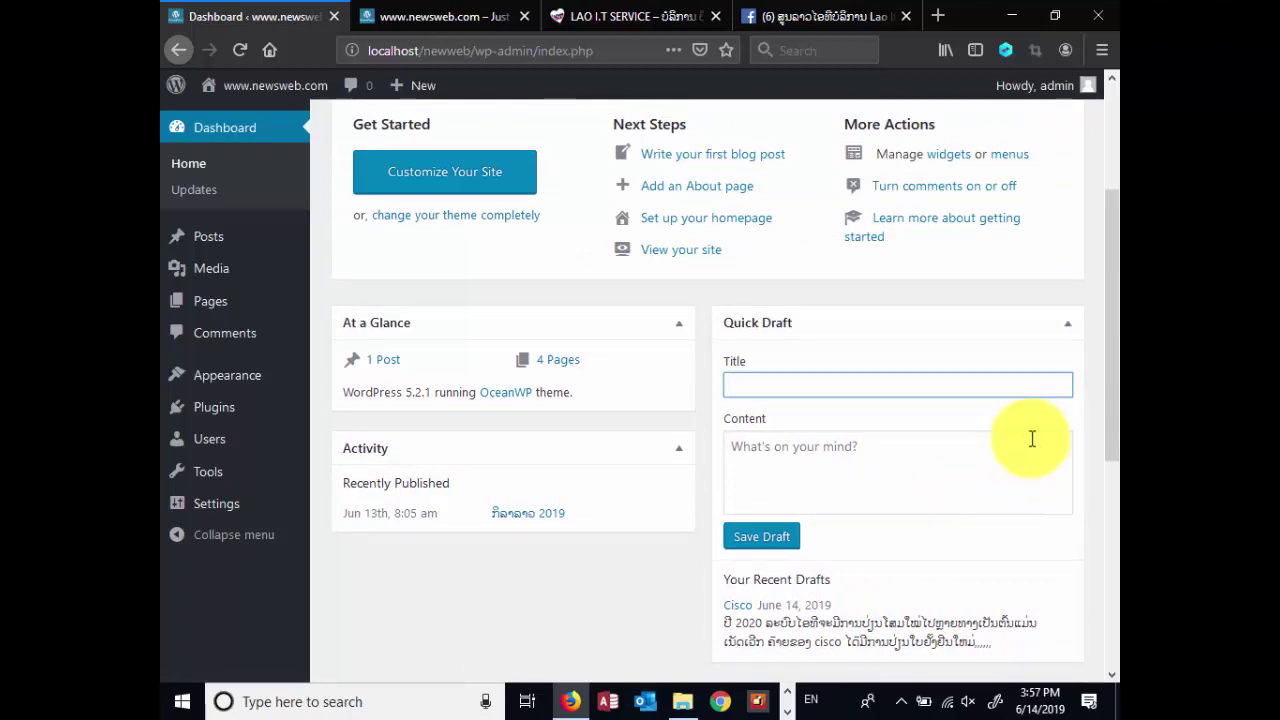
{"action": "scroll", "coordinate": [1034, 440], "scroll_direction": "down", "scroll_amount": 2}
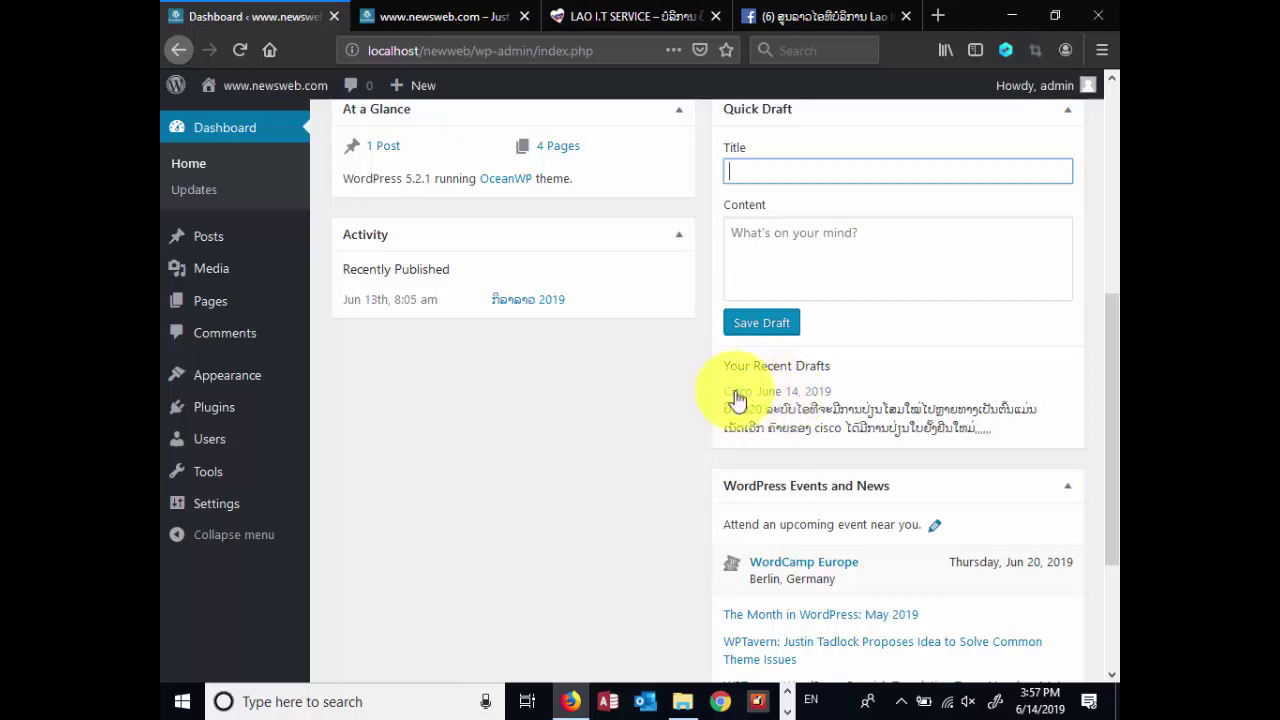
{"action": "scroll", "coordinate": [905, 432], "scroll_direction": "down", "scroll_amount": 3}
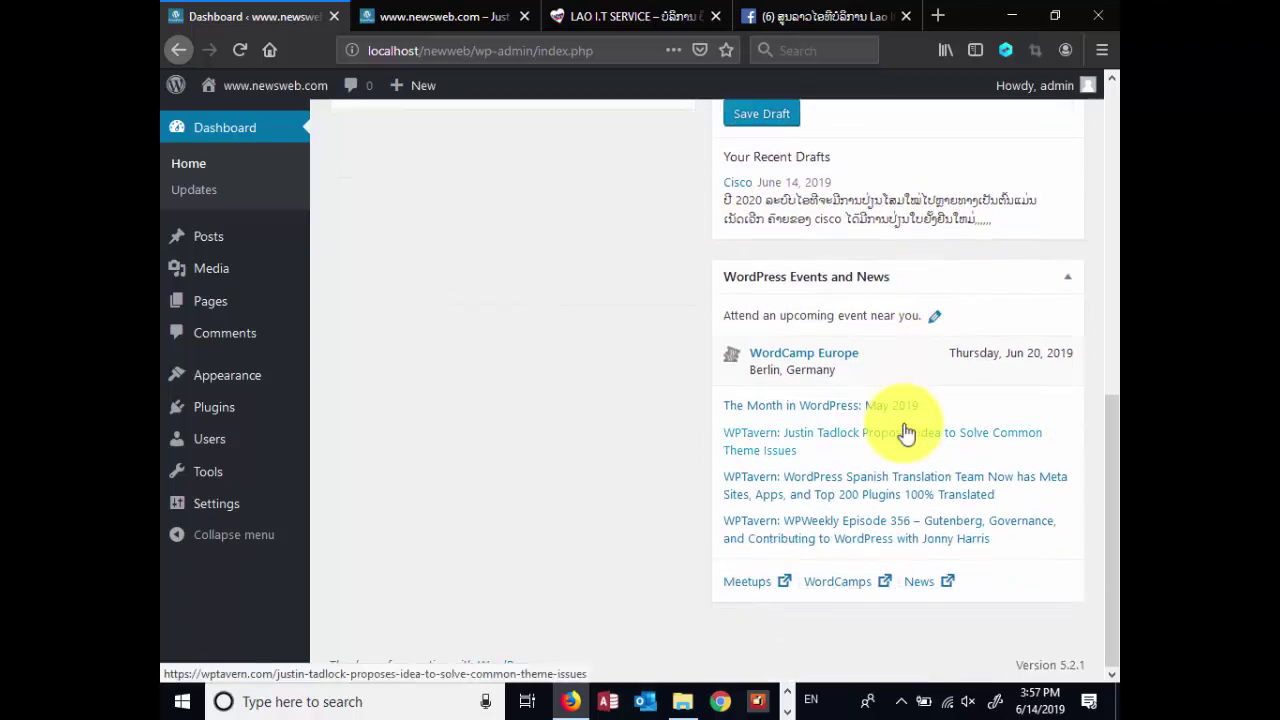
{"action": "scroll", "coordinate": [905, 430], "scroll_direction": "up", "scroll_amount": 3}
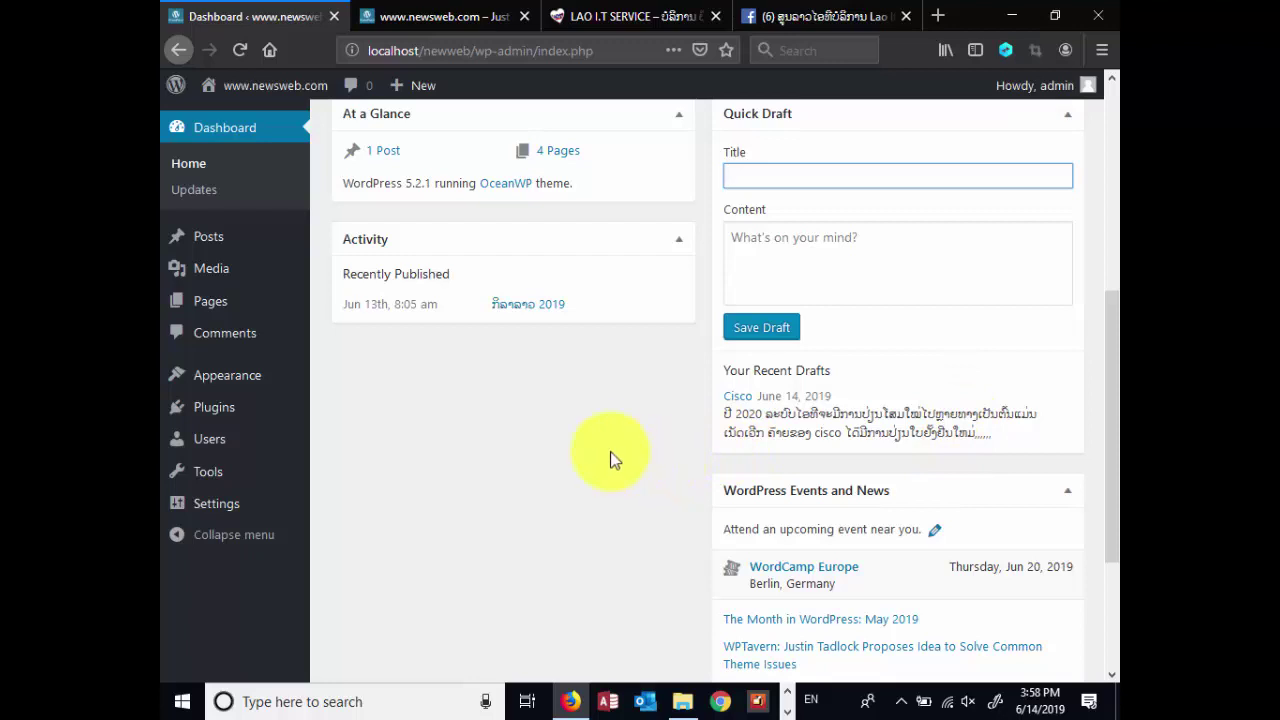
{"action": "scroll", "coordinate": [608, 450], "scroll_direction": "down", "scroll_amount": 3}
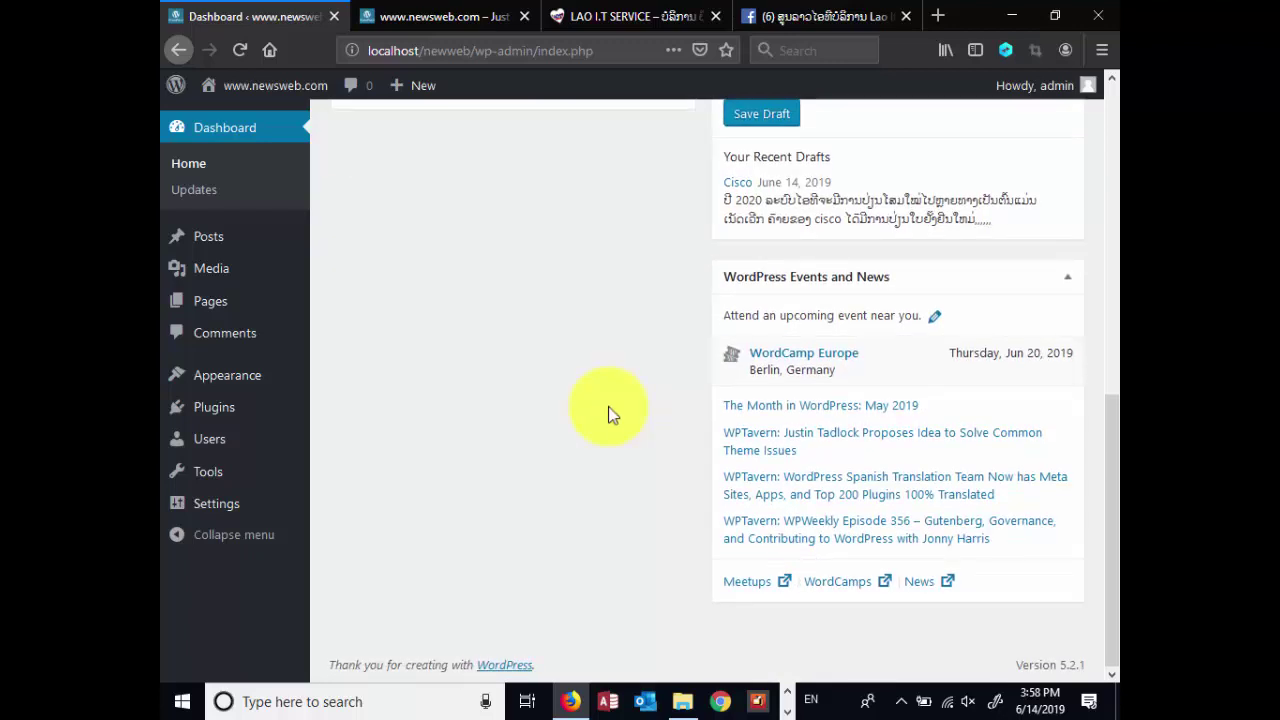
{"action": "scroll", "coordinate": [610, 414], "scroll_direction": "up", "scroll_amount": 3}
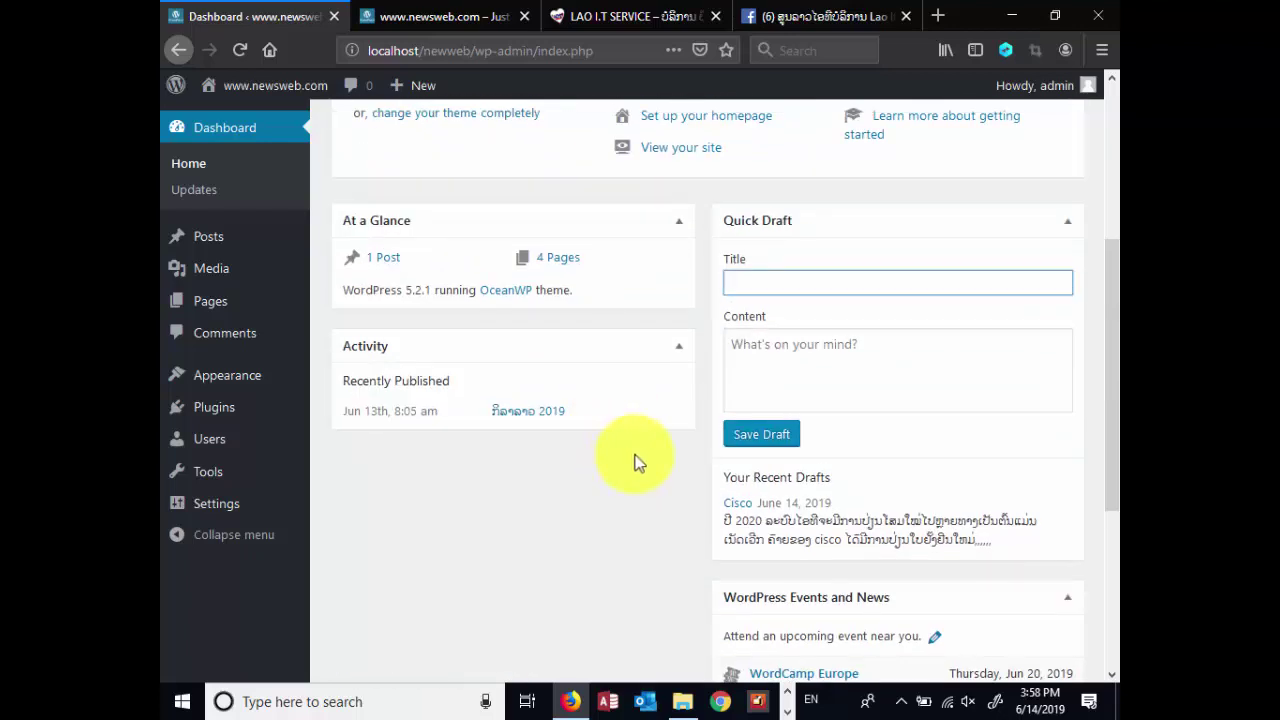
{"action": "scroll", "coordinate": [645, 452], "scroll_direction": "up", "scroll_amount": 1}
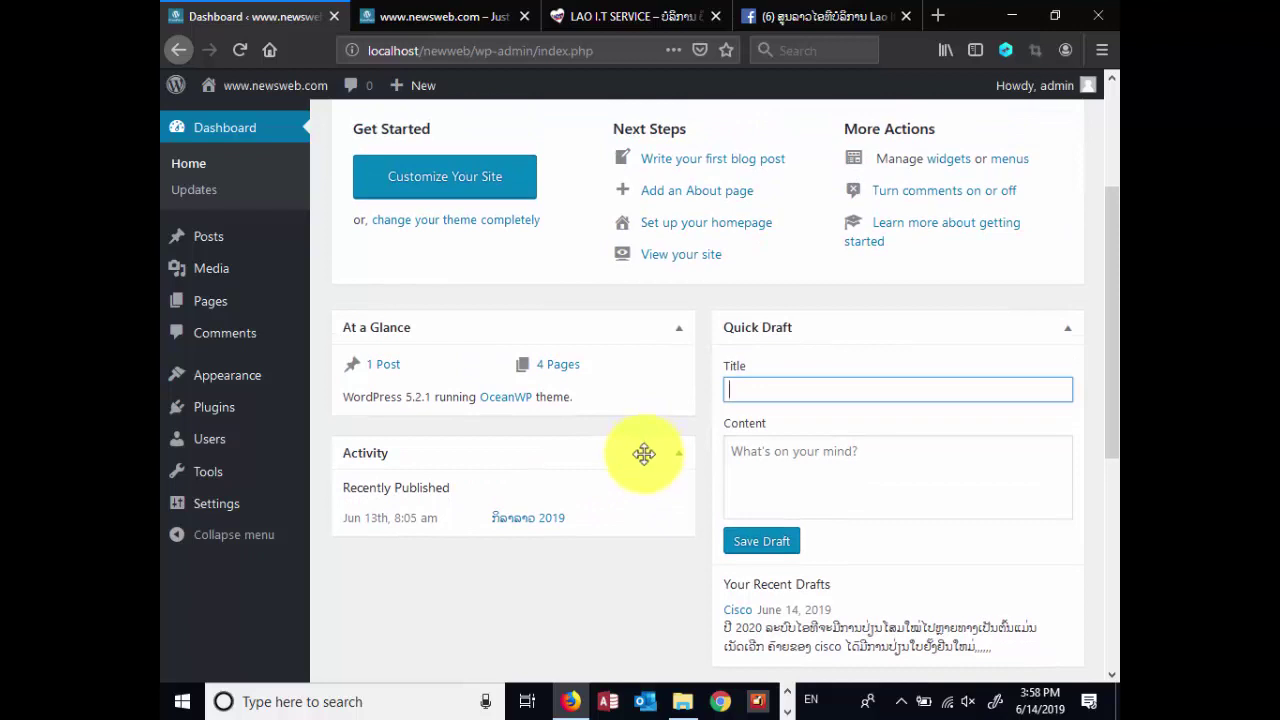
Open the list of all posts and examine the Cisco post's draft status
{"action": "left_click", "coordinate": [204, 252]}
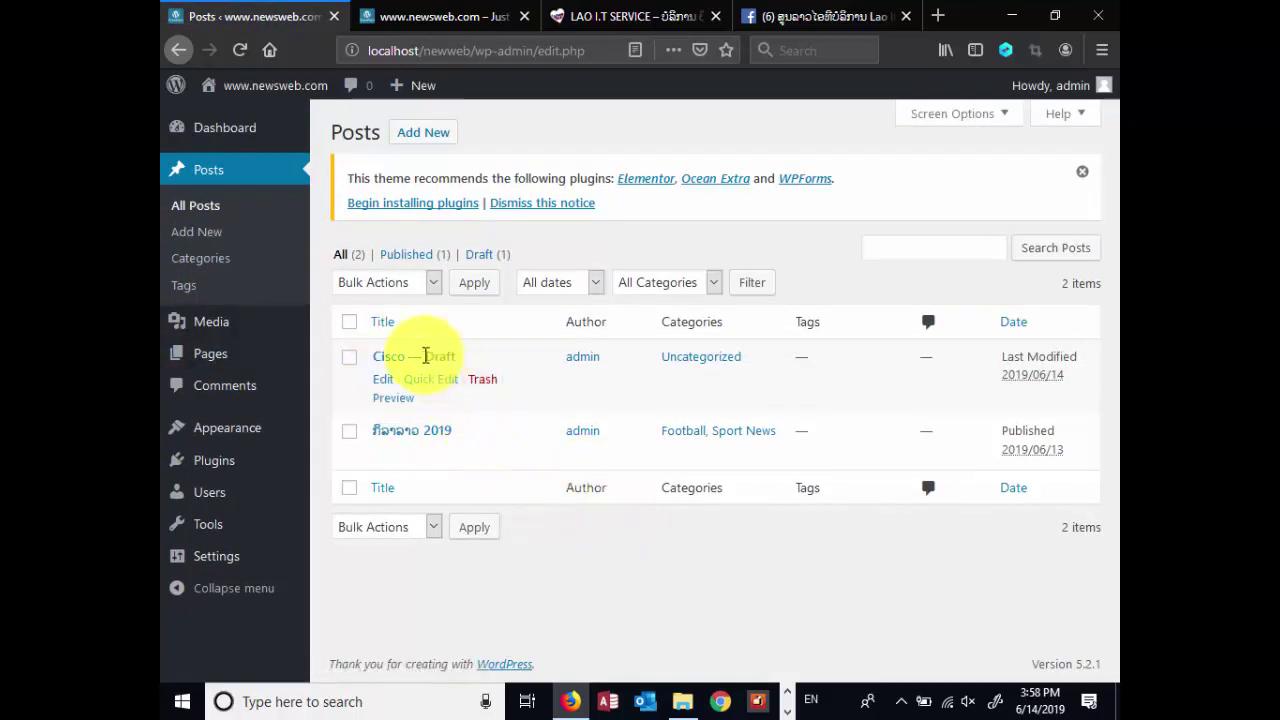
{"action": "double_click", "coordinate": [437, 357]}
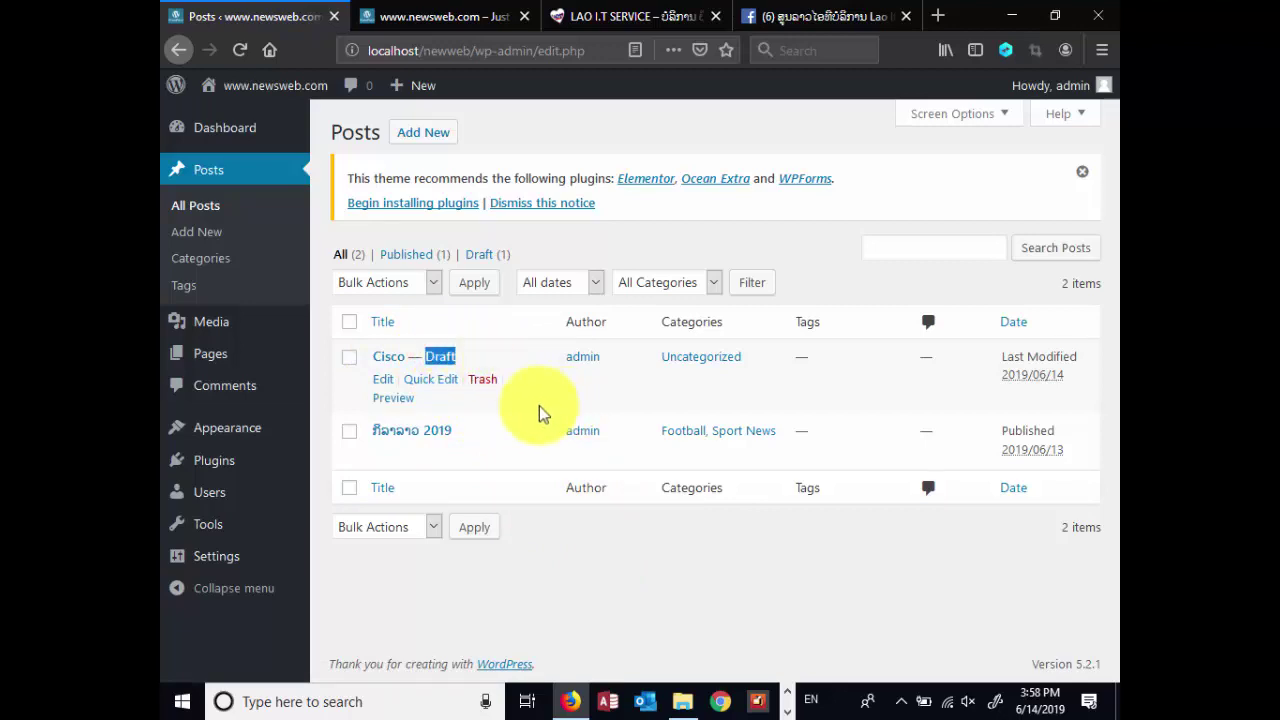
{"action": "left_click", "coordinate": [844, 578]}
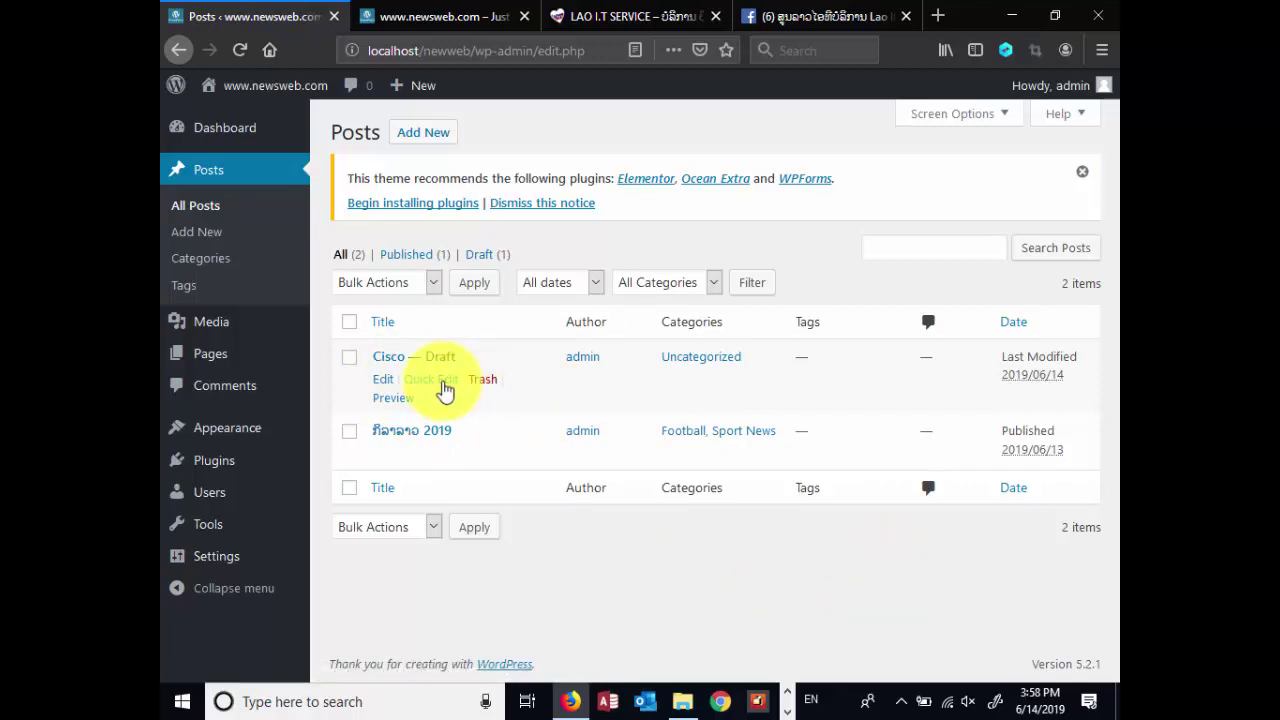
Open the Cisco post for quick editing and assign it to the IT News category
{"action": "left_click", "coordinate": [440, 384]}
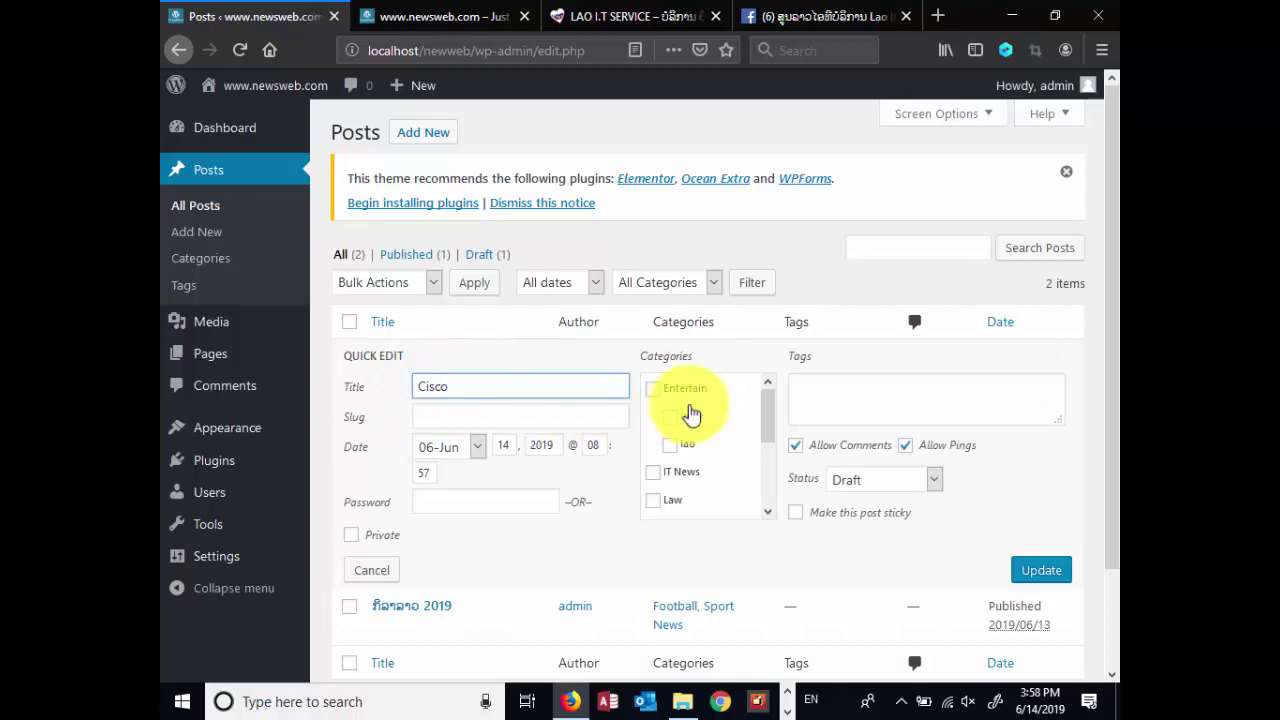
{"action": "scroll", "coordinate": [668, 483], "scroll_direction": "down", "scroll_amount": 2}
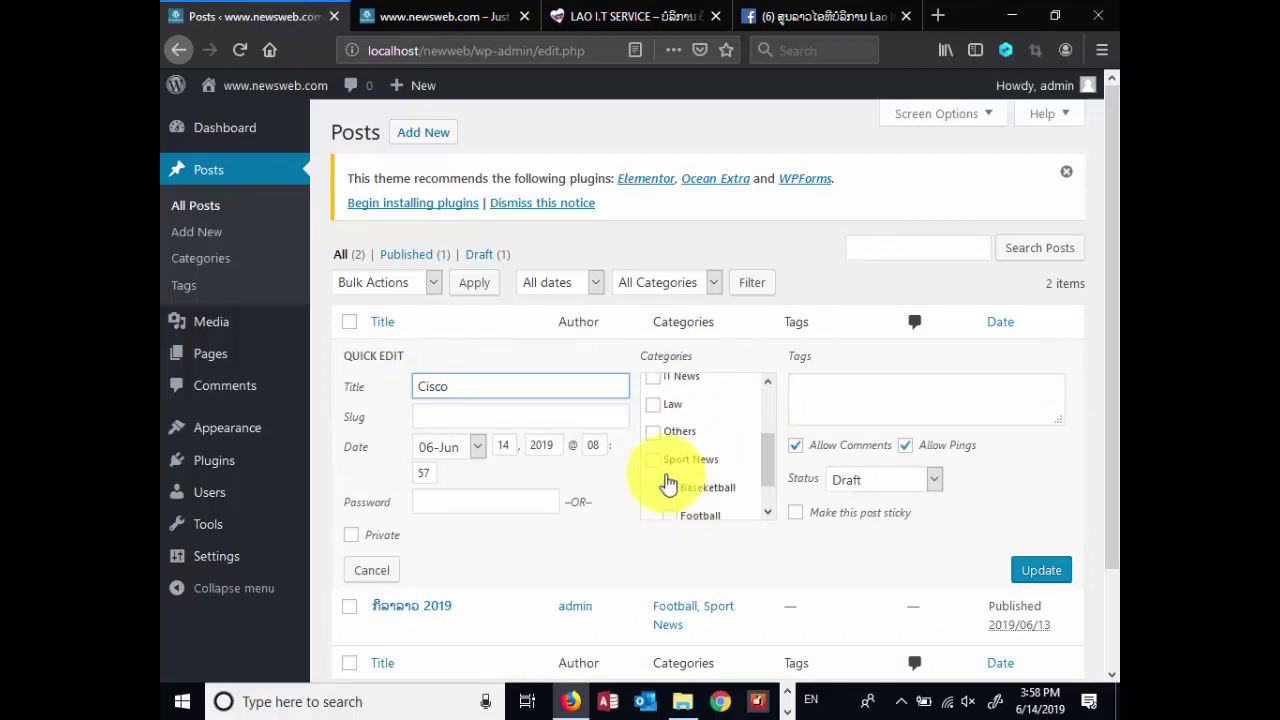
{"action": "left_click", "coordinate": [656, 381]}
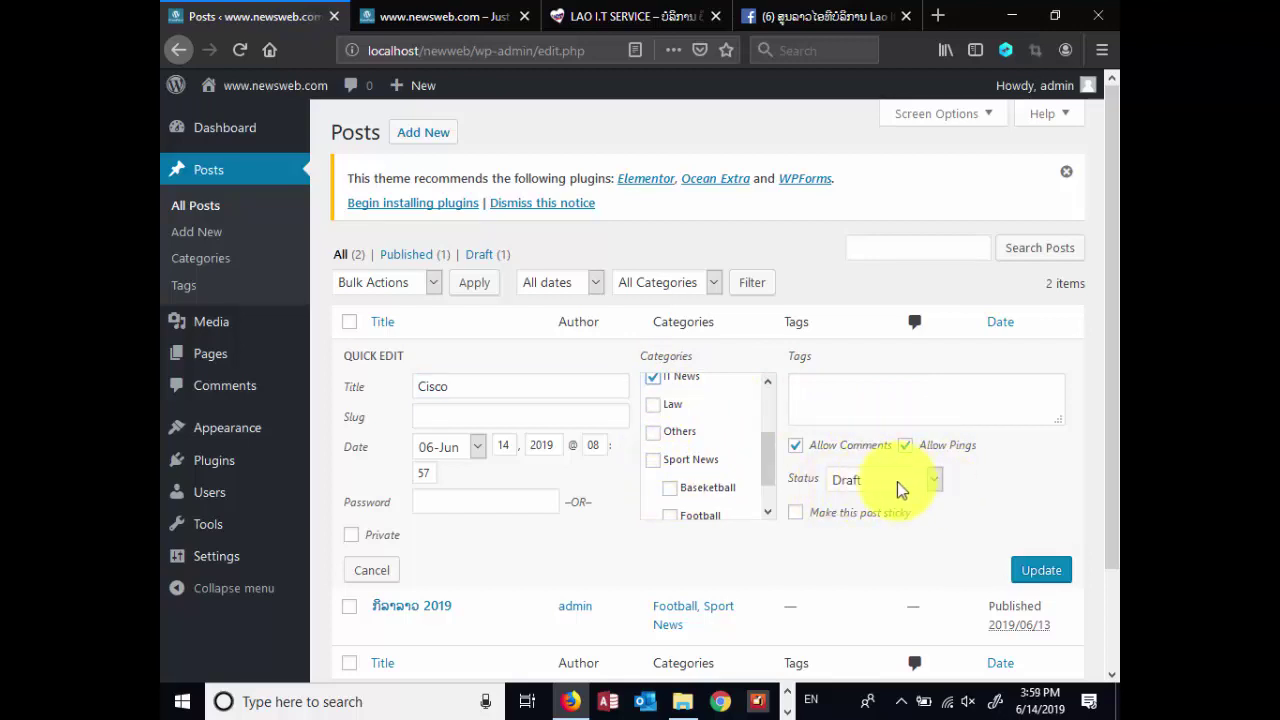
Set the Cisco post's status to Published and update the post
{"action": "left_click", "coordinate": [932, 482]}
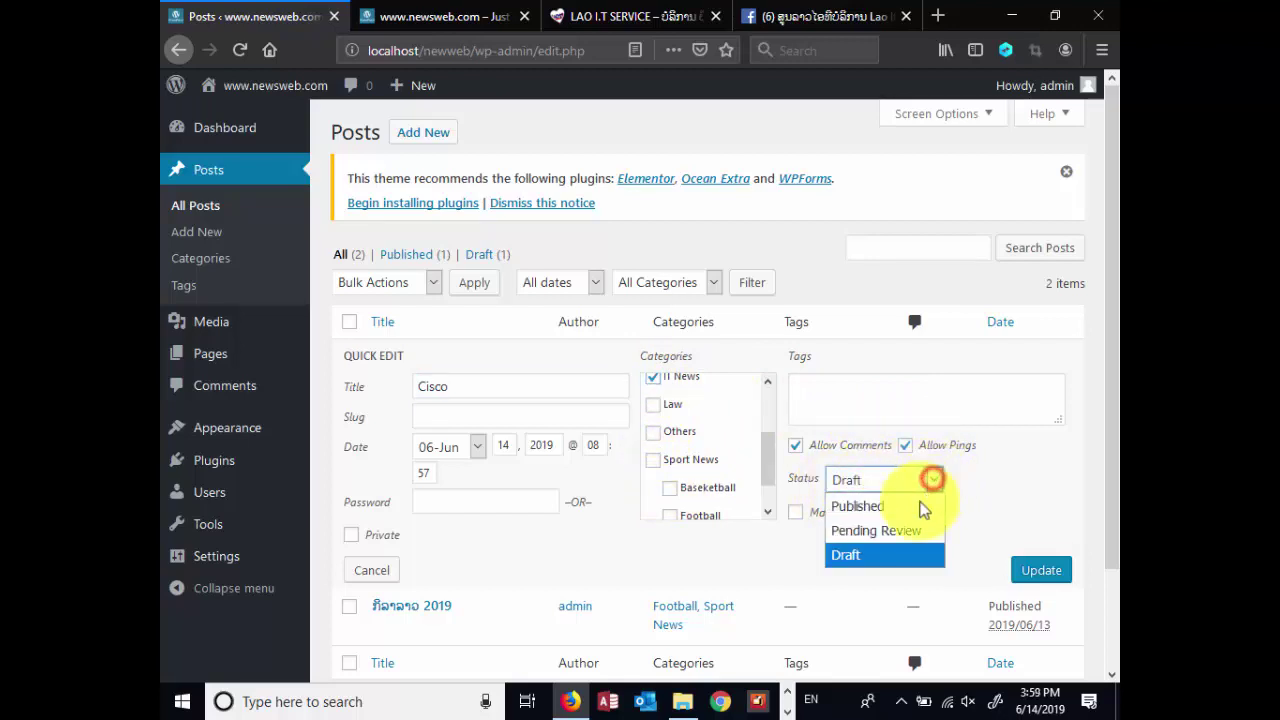
{"action": "left_click", "coordinate": [910, 508]}
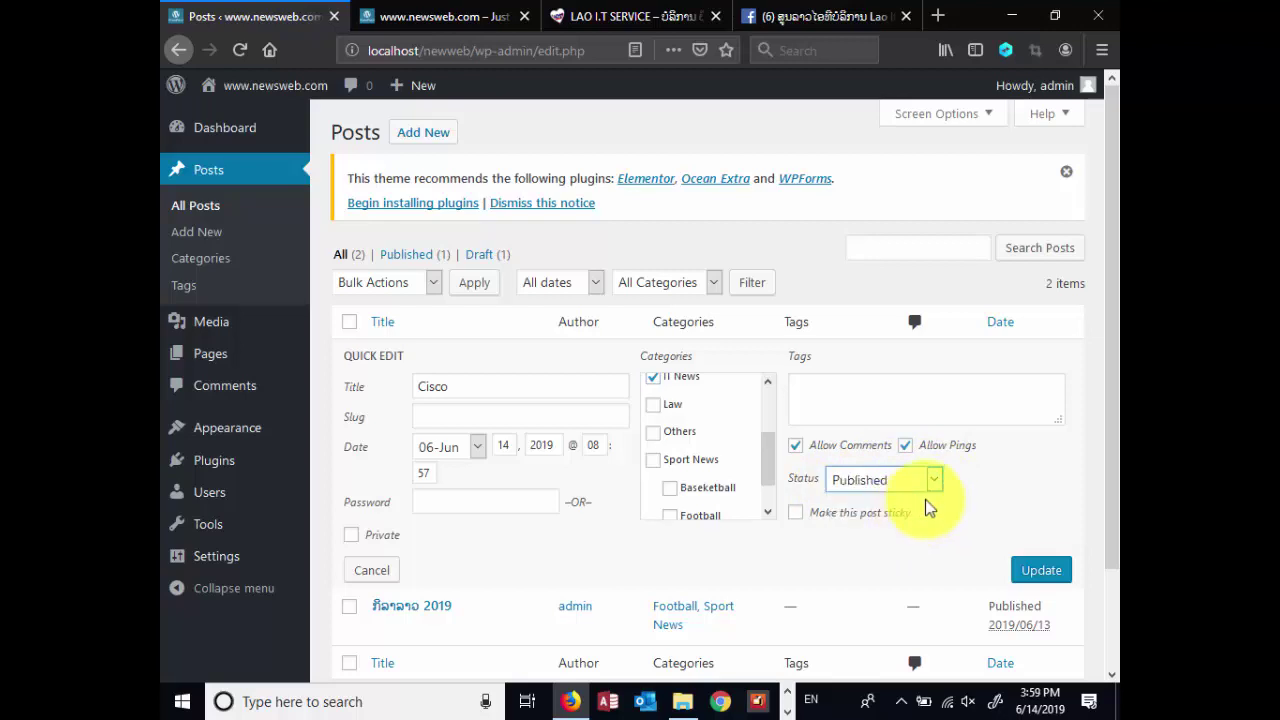
{"action": "left_click", "coordinate": [931, 484]}
{"action": "left_click", "coordinate": [932, 484]}
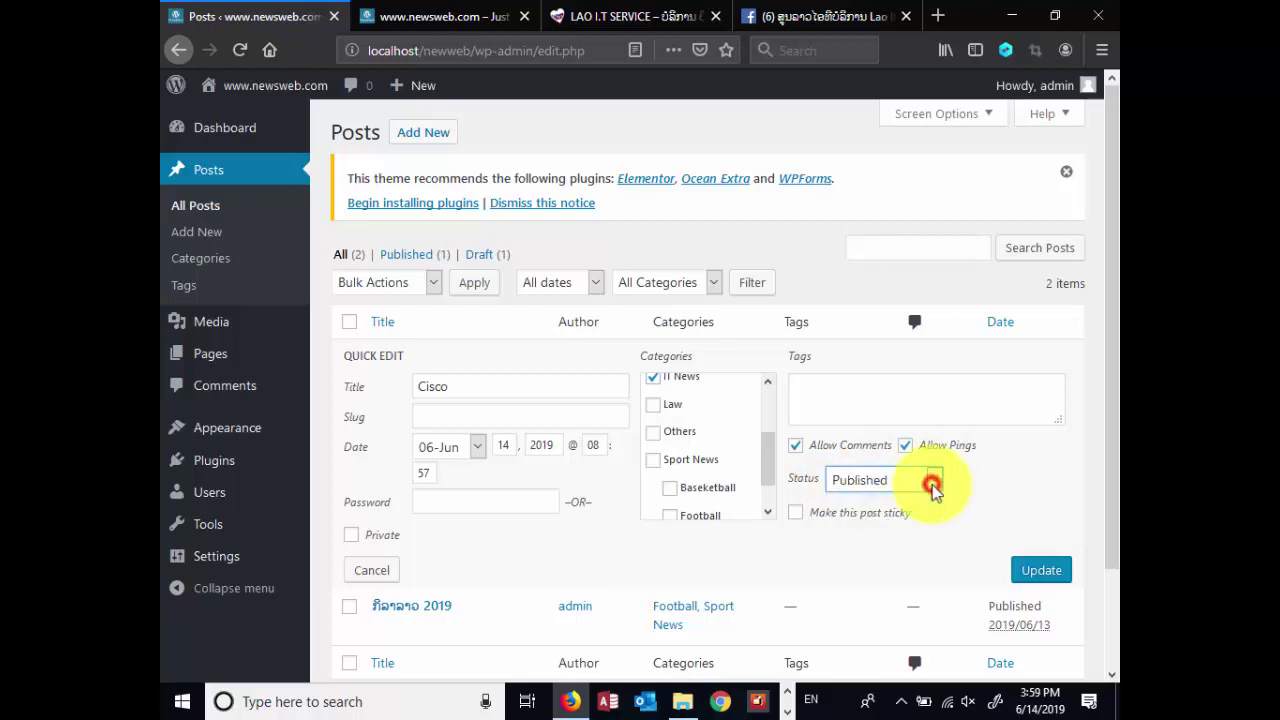
{"action": "left_click", "coordinate": [935, 486]}
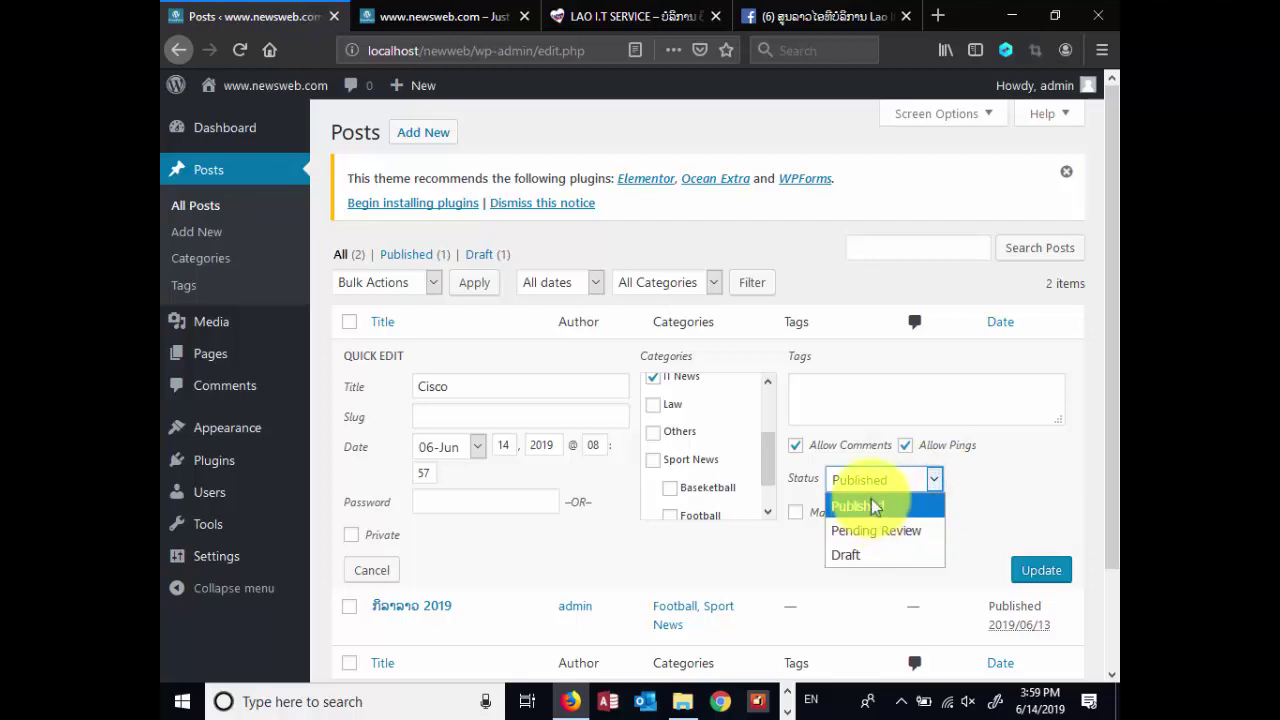
{"action": "left_click", "coordinate": [880, 556]}
{"action": "left_click", "coordinate": [928, 484]}
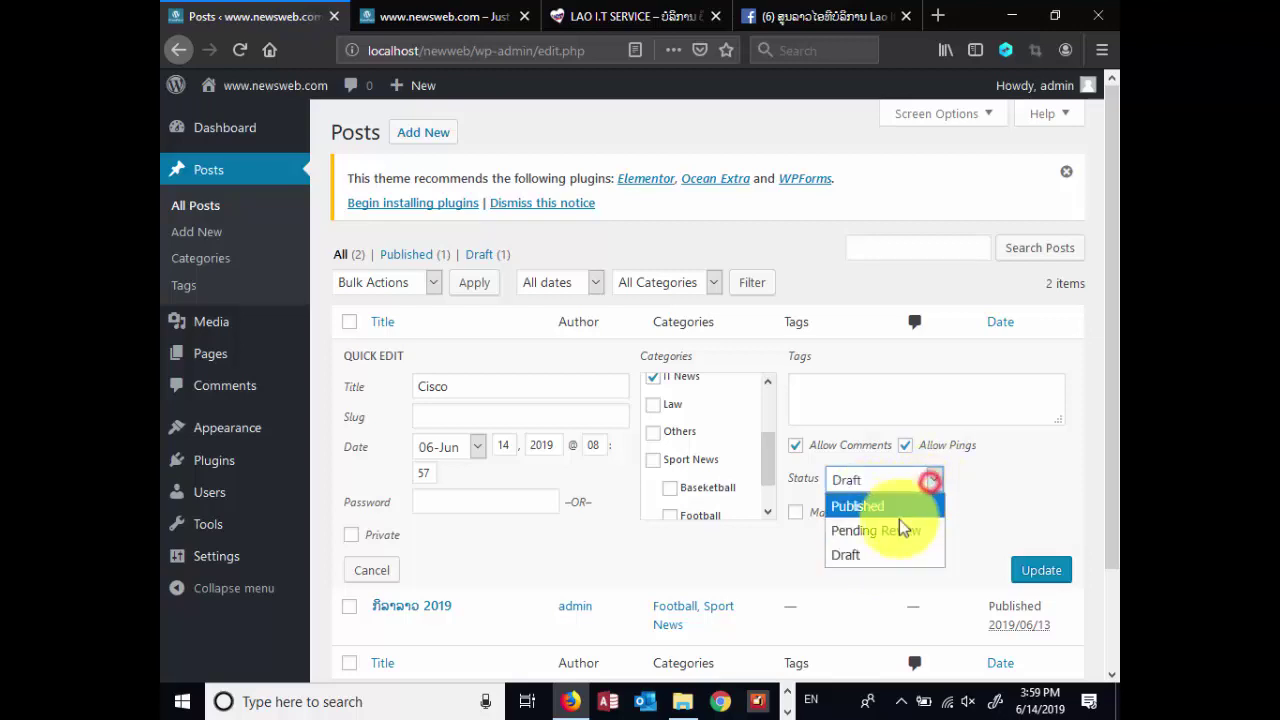
{"action": "left_click", "coordinate": [883, 510]}
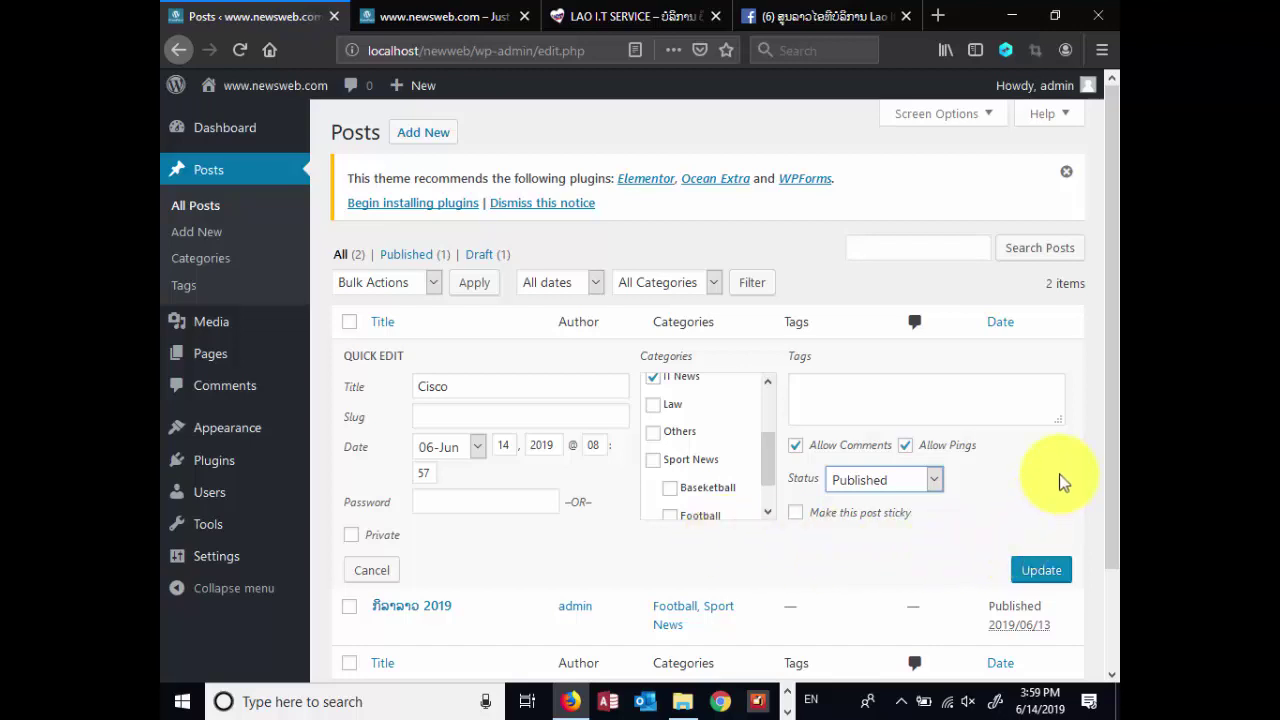
{"action": "left_click", "coordinate": [1041, 572]}
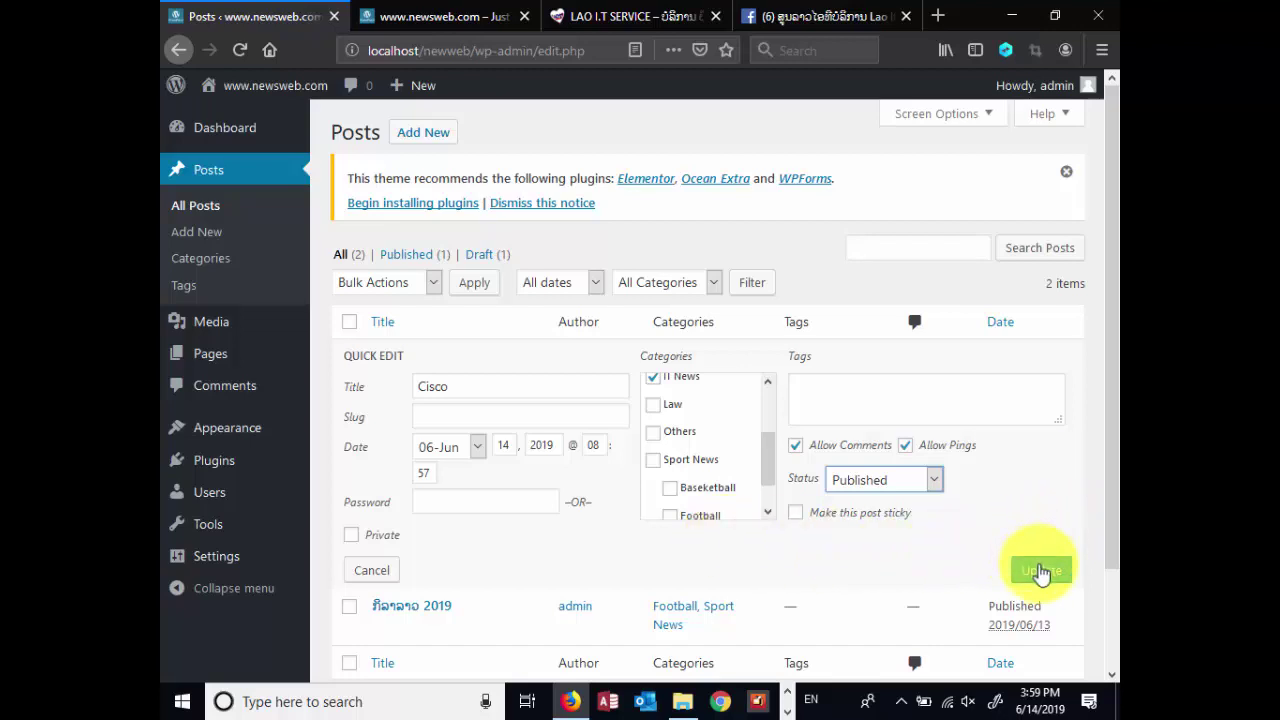
{"action": "left_click", "coordinate": [1042, 570]}
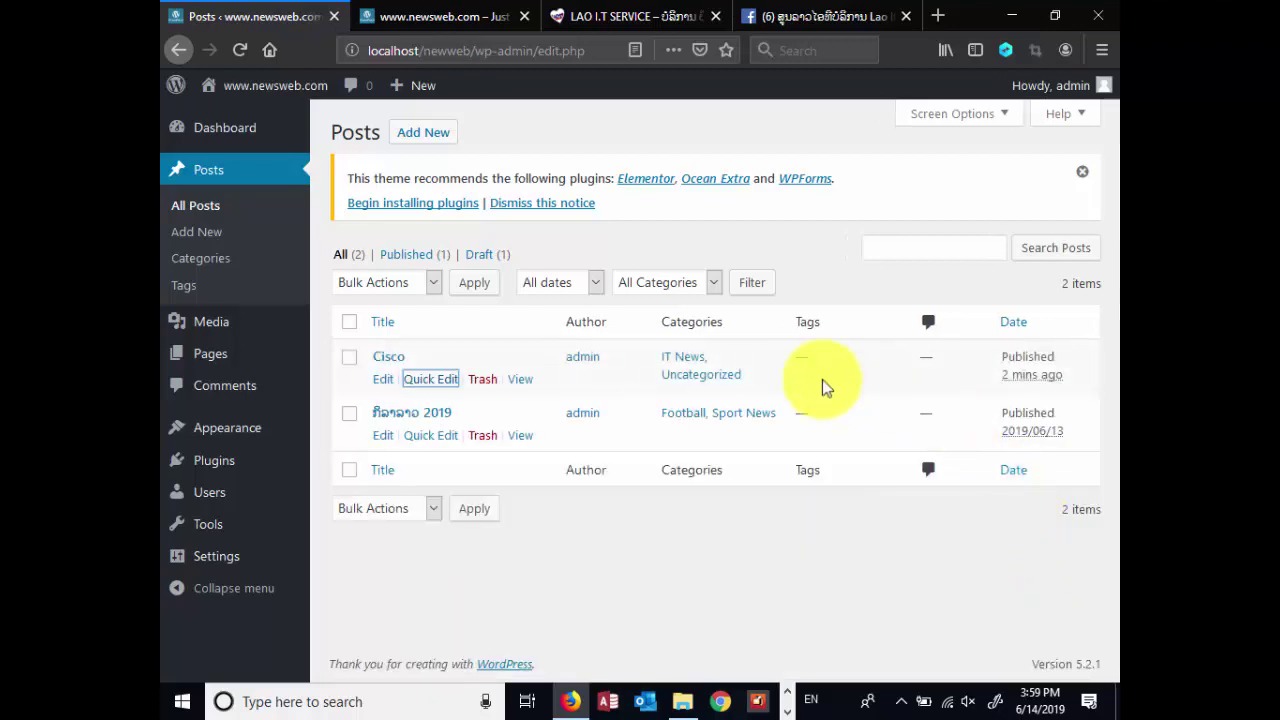
Remove the Uncategorized category from the Cisco post through Quick Edit and update the post
{"action": "left_click", "coordinate": [430, 380]}
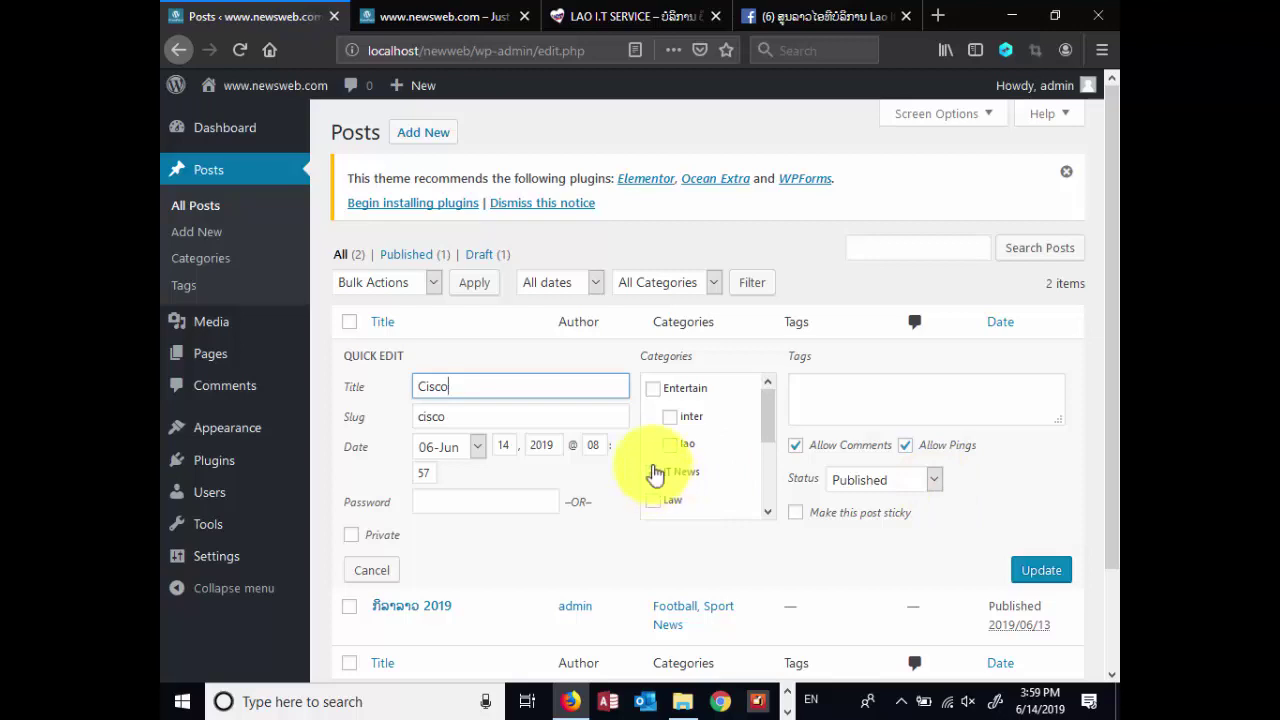
{"action": "scroll", "coordinate": [655, 472], "scroll_direction": "down", "scroll_amount": 5}
{"action": "left_click", "coordinate": [652, 504]}
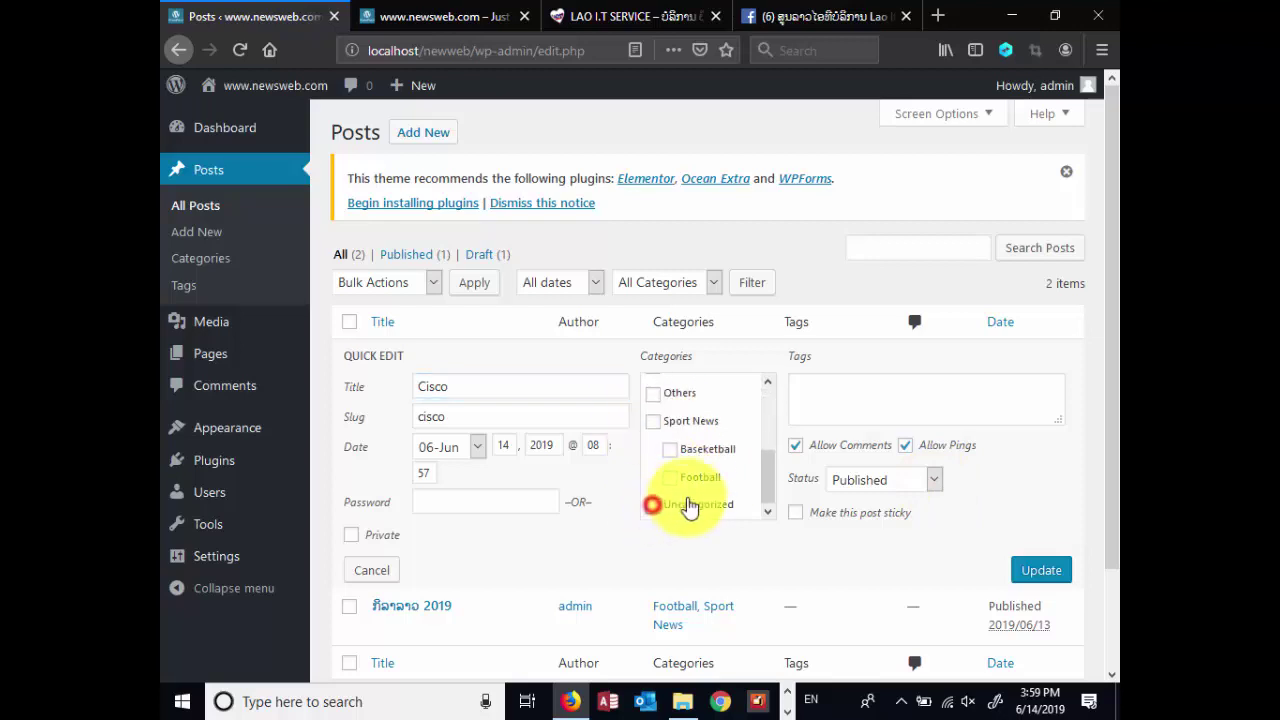
{"action": "scroll", "coordinate": [689, 500], "scroll_direction": "up", "scroll_amount": 5}
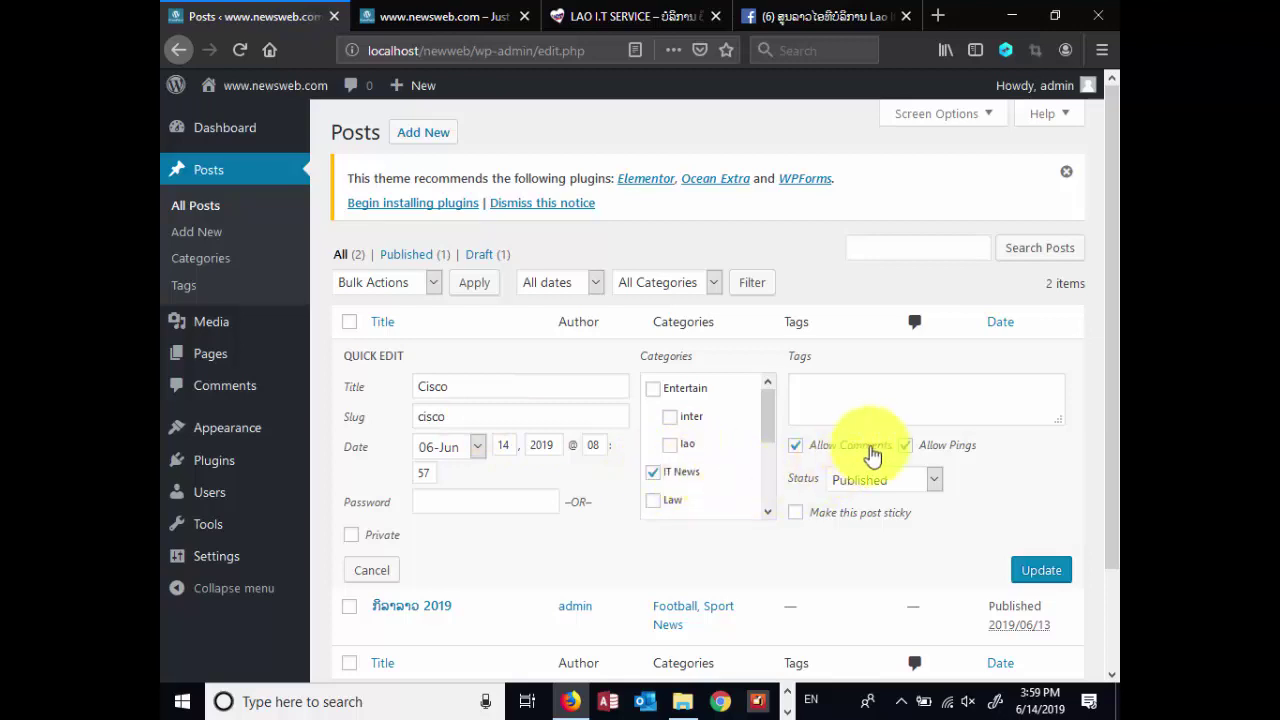
{"action": "left_click", "coordinate": [934, 487]}
{"action": "left_click", "coordinate": [931, 486]}
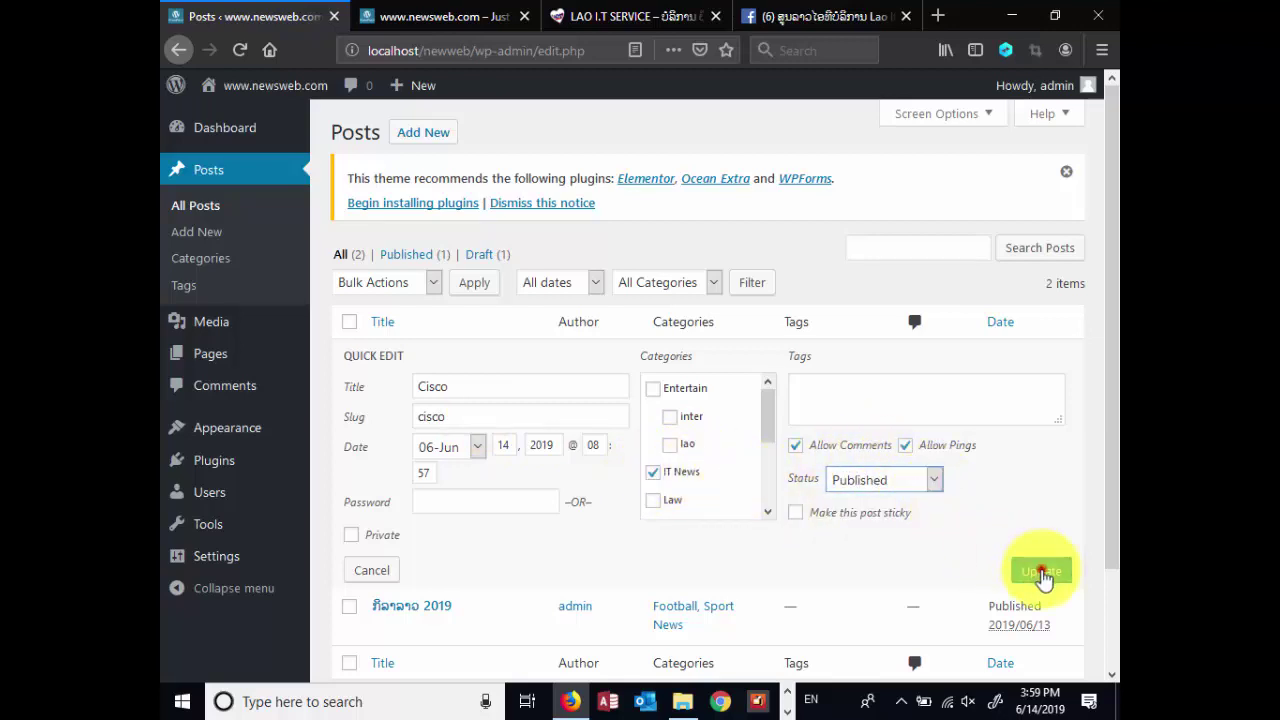
{"action": "left_click", "coordinate": [1041, 572]}
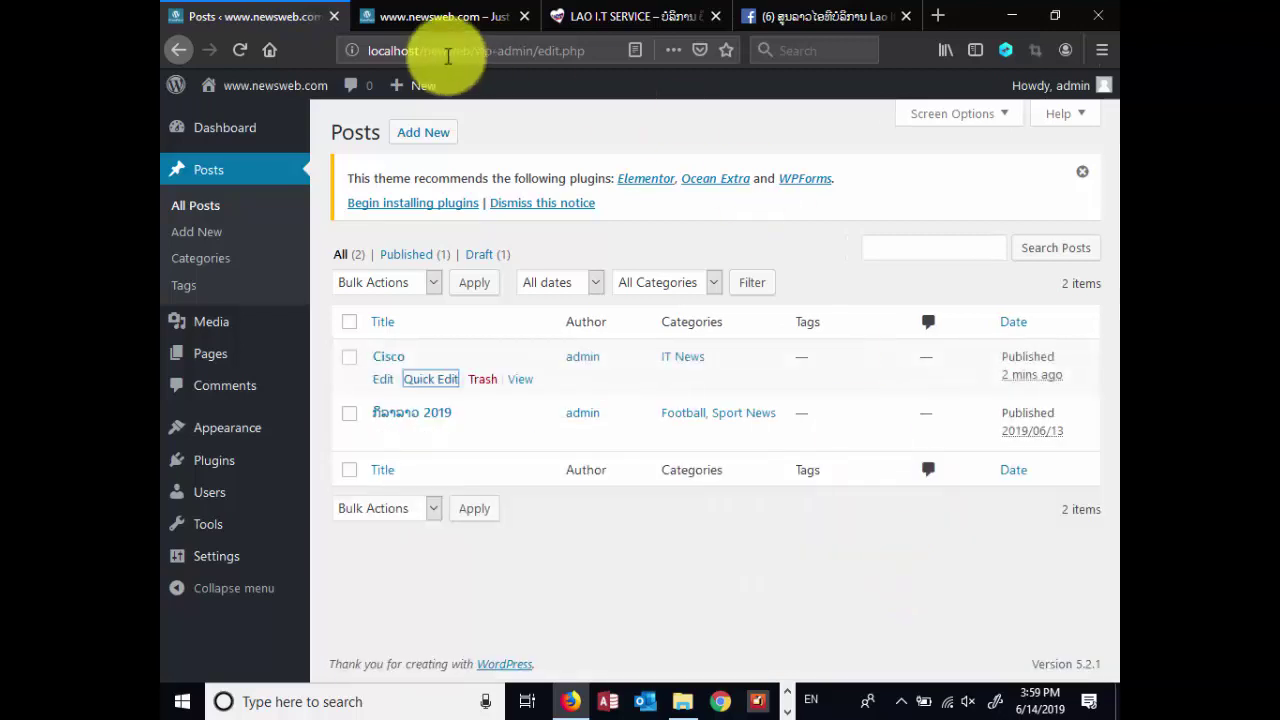
Check the news site's refreshed front page for the Cisco post, its category and the post below it
{"action": "left_click", "coordinate": [418, 17]}
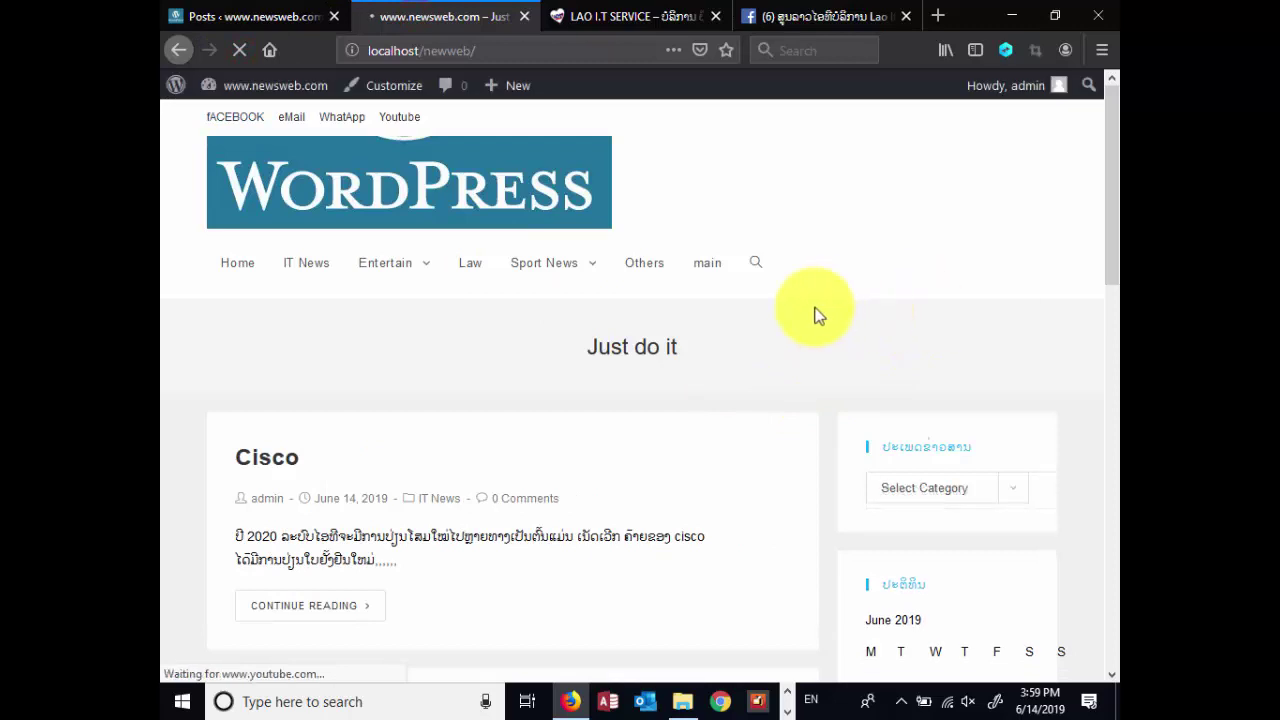
{"action": "scroll", "coordinate": [814, 312], "scroll_direction": "down", "scroll_amount": 4}
{"action": "scroll", "coordinate": [814, 312], "scroll_direction": "up", "scroll_amount": 3}
{"action": "scroll", "coordinate": [815, 310], "scroll_direction": "down", "scroll_amount": 2}
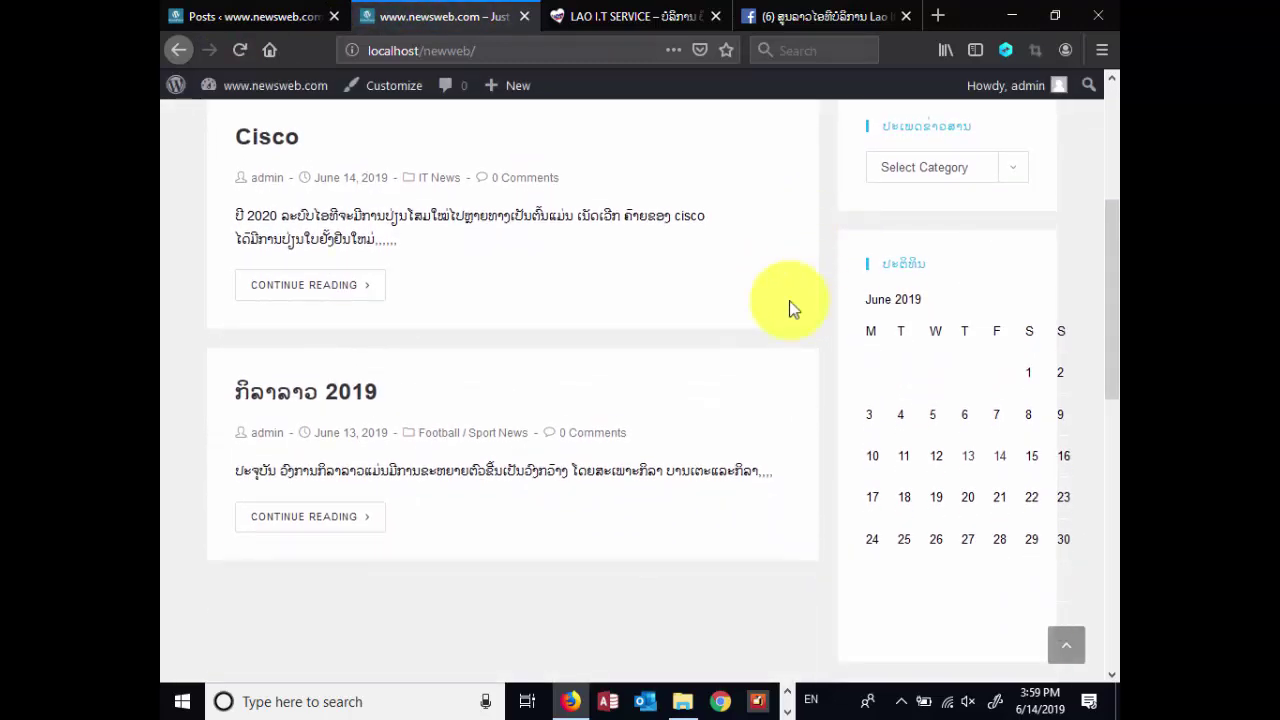
{"action": "scroll", "coordinate": [790, 305], "scroll_direction": "up", "scroll_amount": 2}
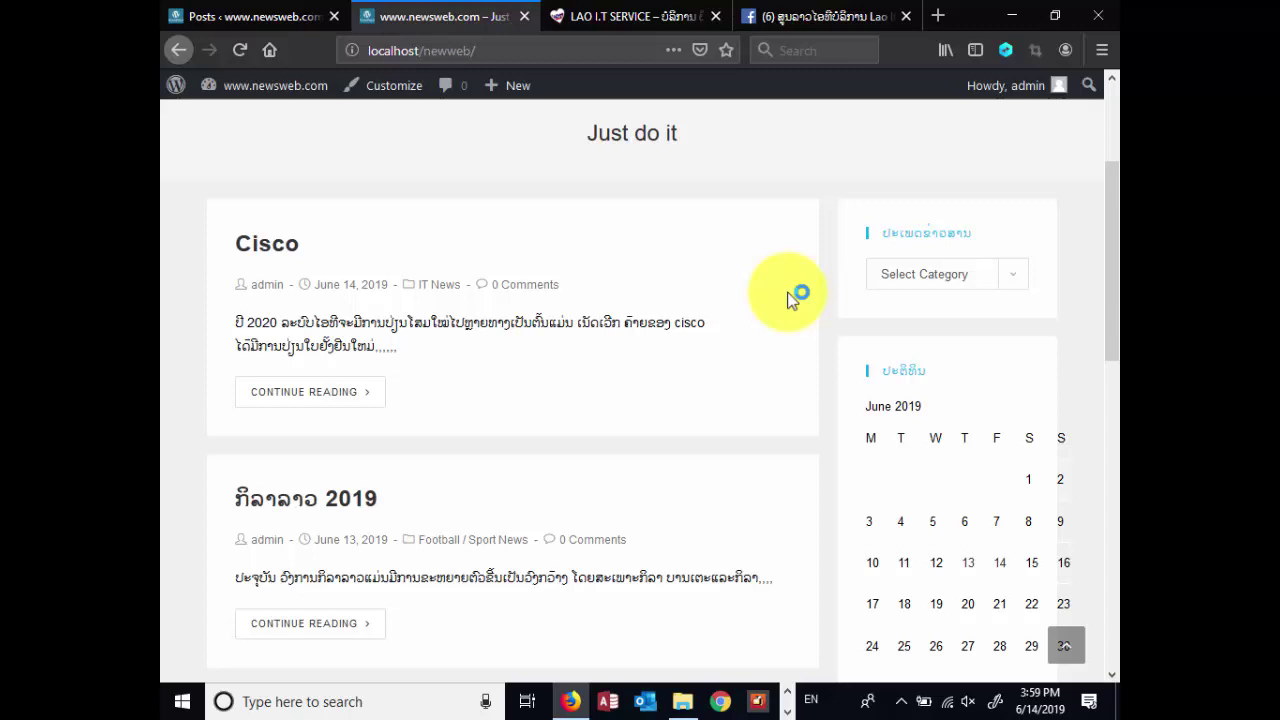
{"action": "left_click_drag", "start_coordinate": [1112, 298], "coordinate": [1114, 328]}
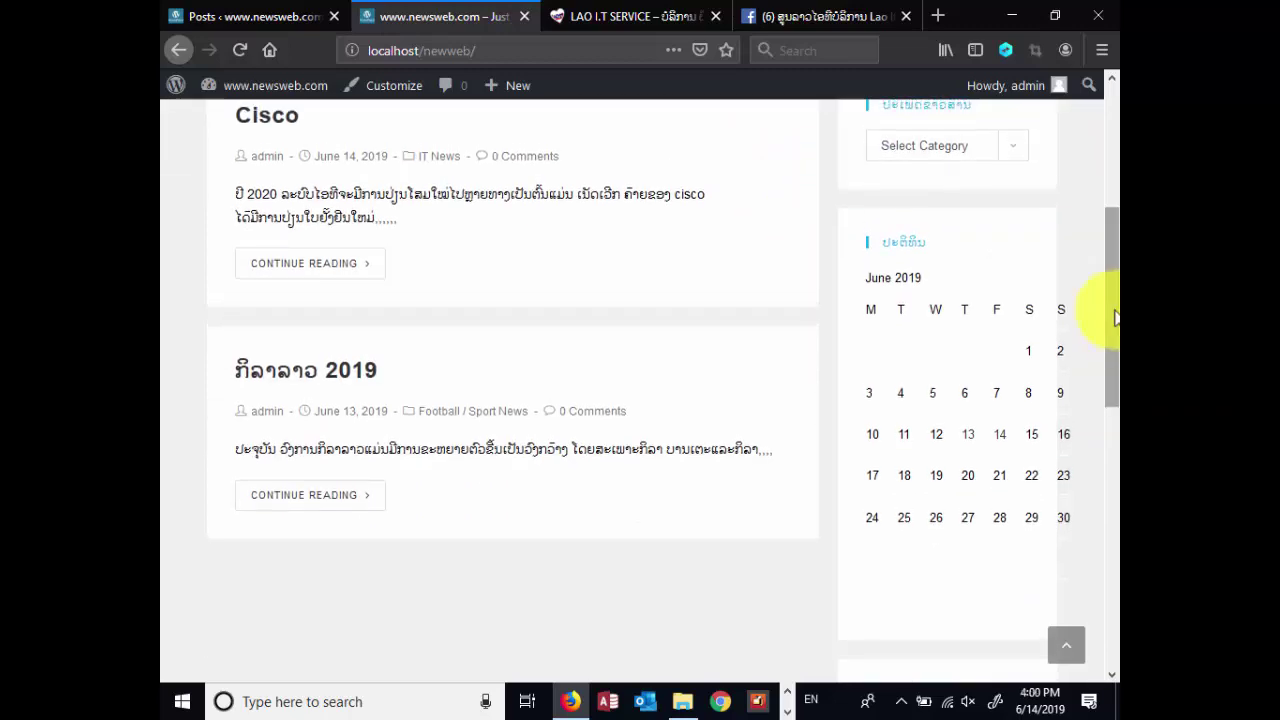
{"action": "scroll", "coordinate": [602, 289], "scroll_direction": "up", "scroll_amount": 3}
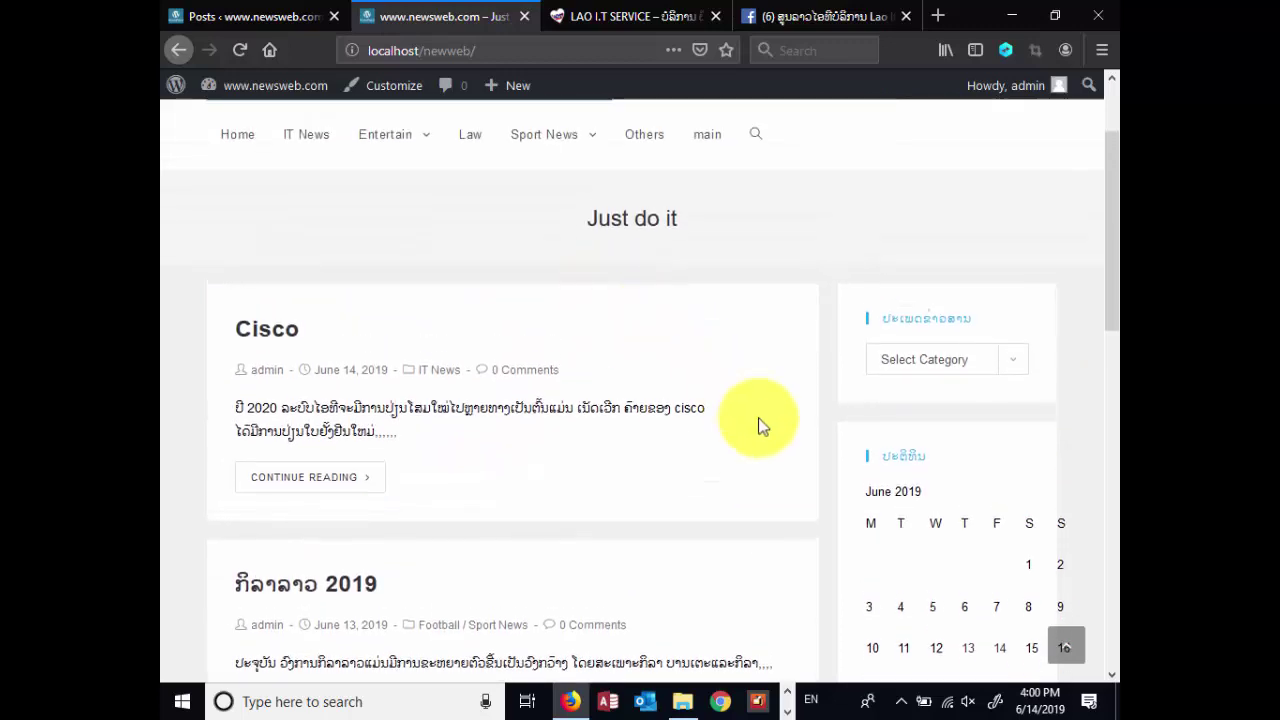
{"action": "scroll", "coordinate": [760, 420], "scroll_direction": "down", "scroll_amount": 3}
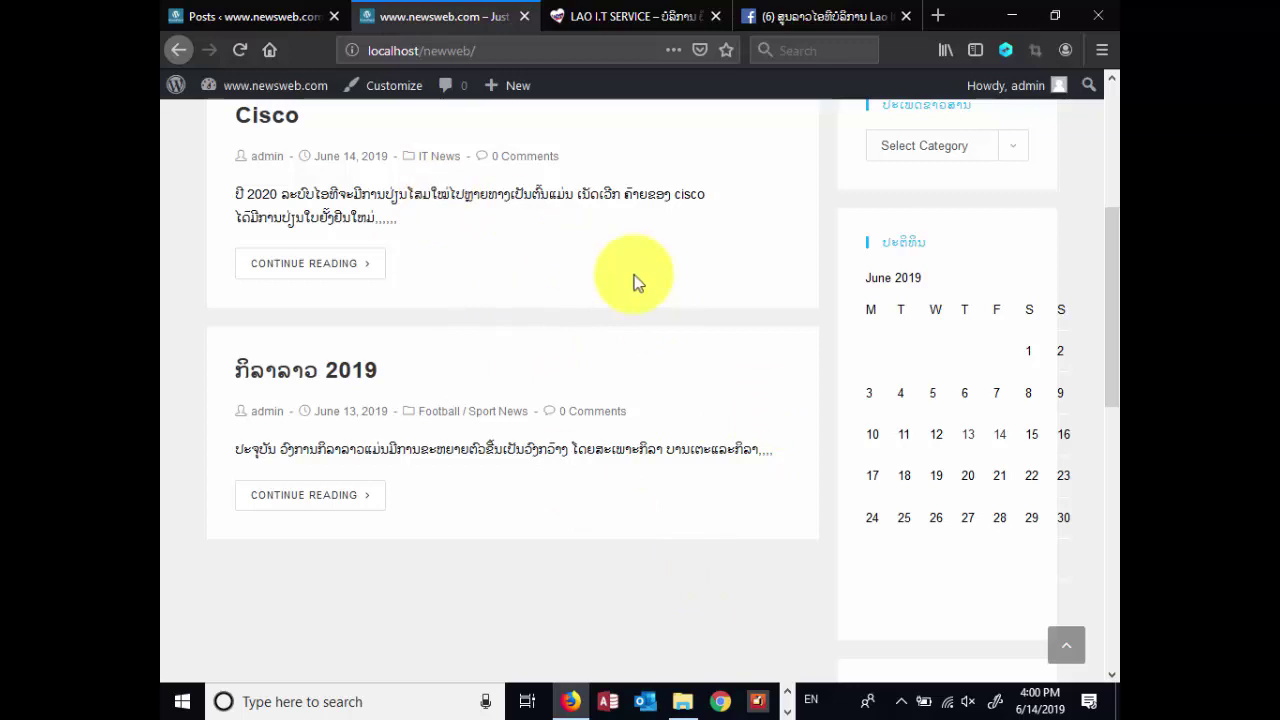
Switch to the LAO I.T SERVICE website and examine how its home page presents the CCNA course post
{"action": "left_click", "coordinate": [250, 17]}
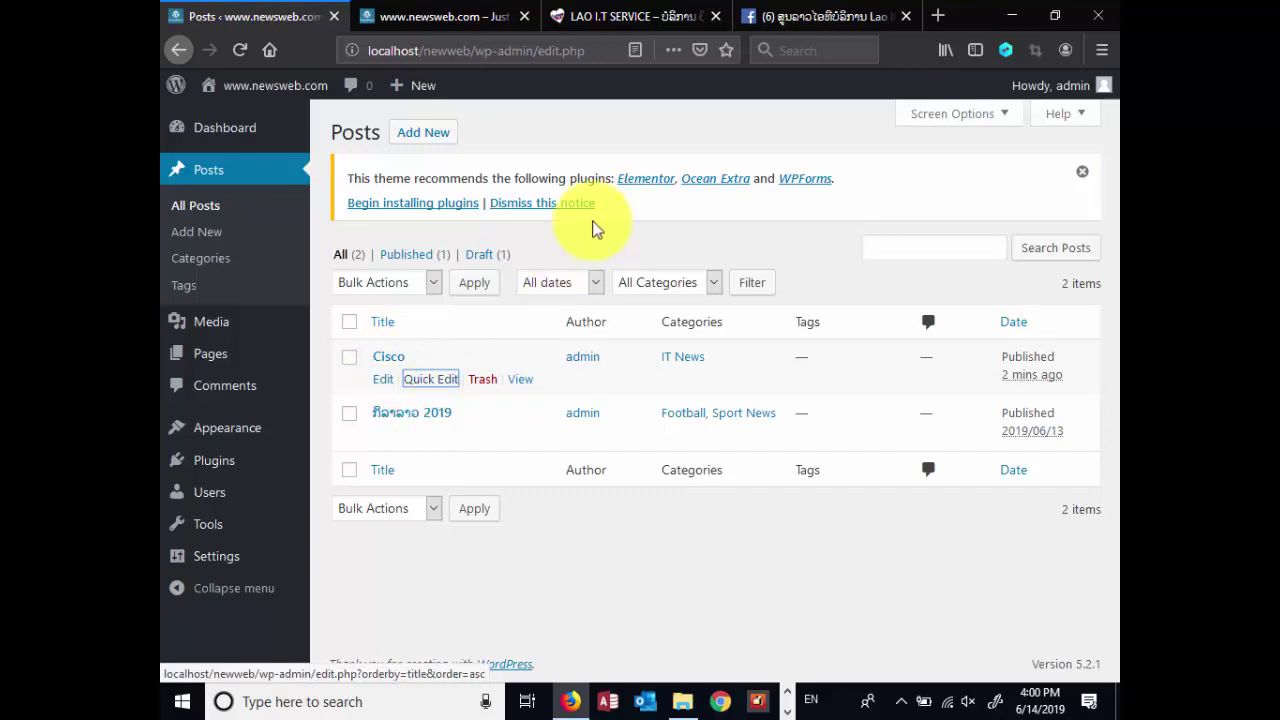
{"action": "left_click", "coordinate": [605, 17]}
{"action": "scroll", "coordinate": [760, 420], "scroll_direction": "down", "scroll_amount": 1}
{"action": "scroll", "coordinate": [836, 445], "scroll_direction": "down", "scroll_amount": 3}
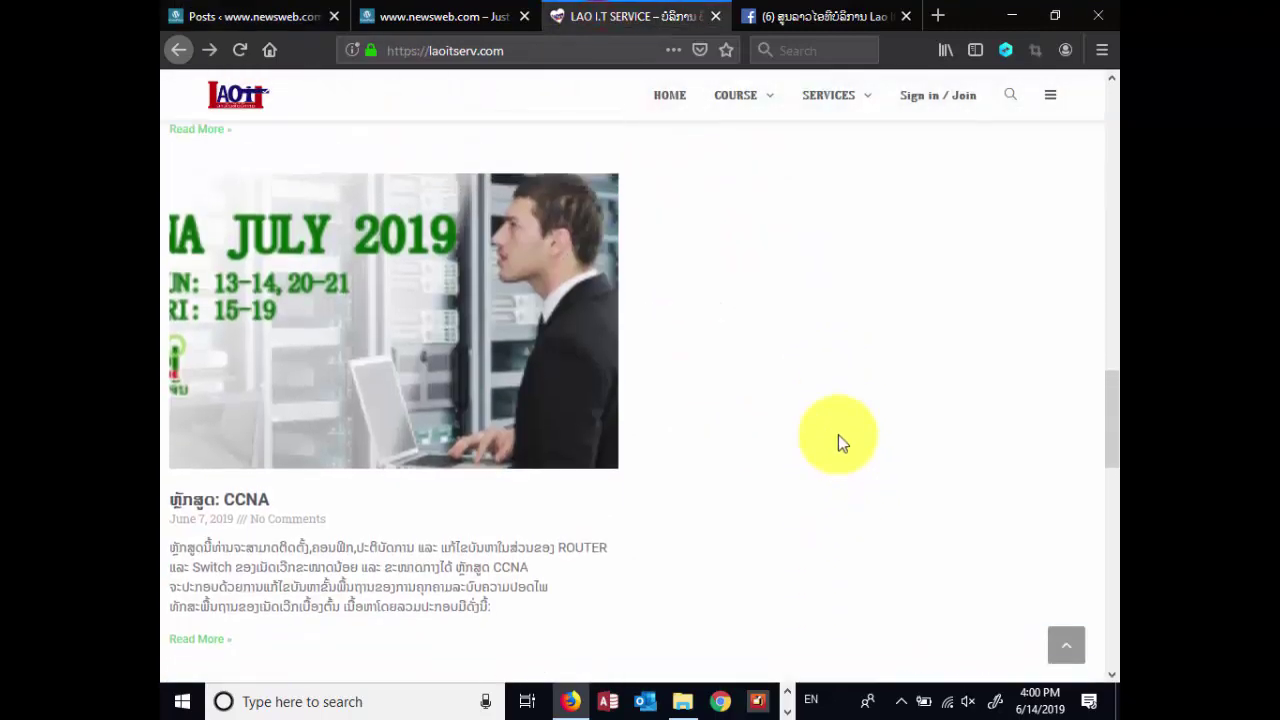
{"action": "scroll", "coordinate": [771, 426], "scroll_direction": "up", "scroll_amount": 5}
{"action": "scroll", "coordinate": [700, 320], "scroll_direction": "down", "scroll_amount": 6}
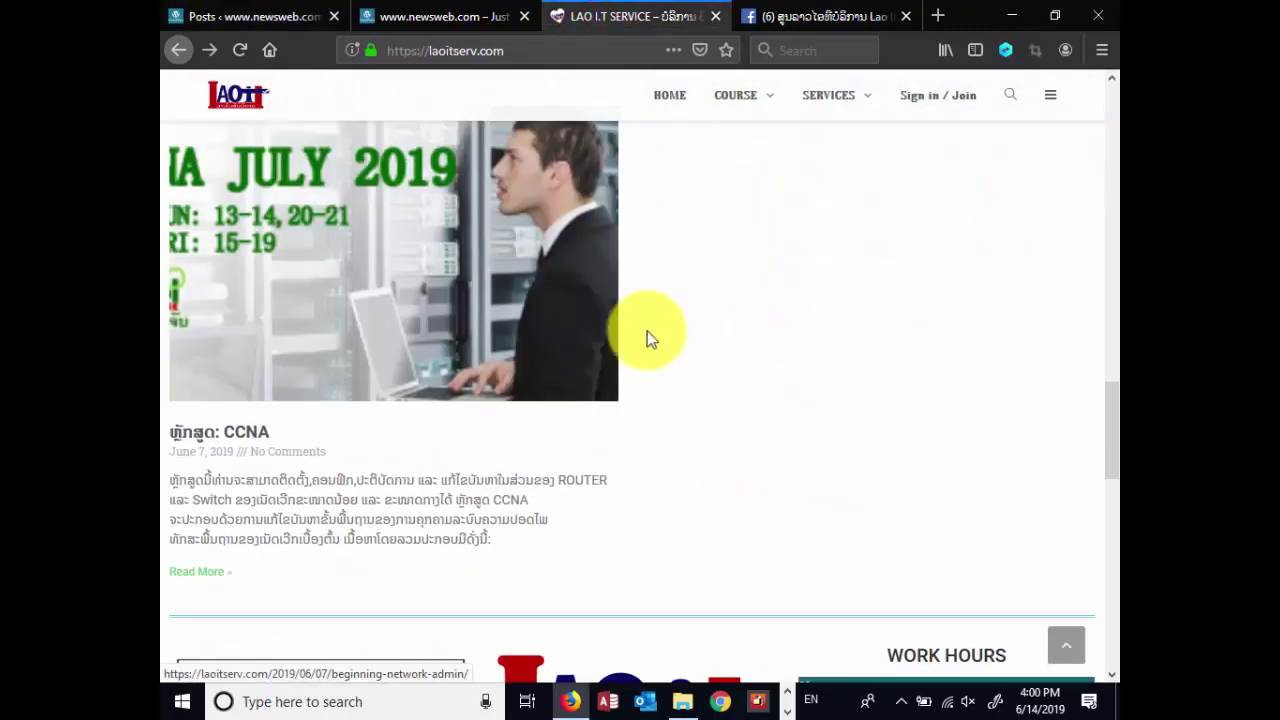
{"action": "scroll", "coordinate": [310, 280], "scroll_direction": "up", "scroll_amount": 1}
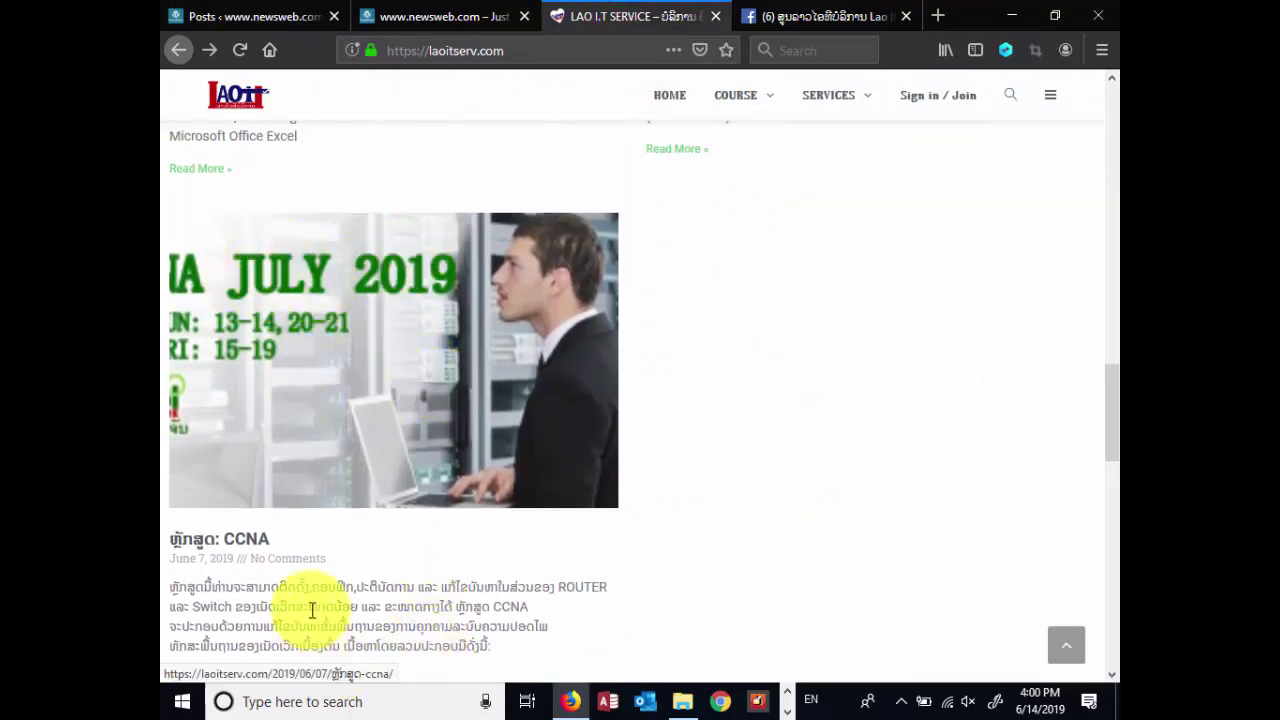
{"action": "scroll", "coordinate": [309, 606], "scroll_direction": "down", "scroll_amount": 1}
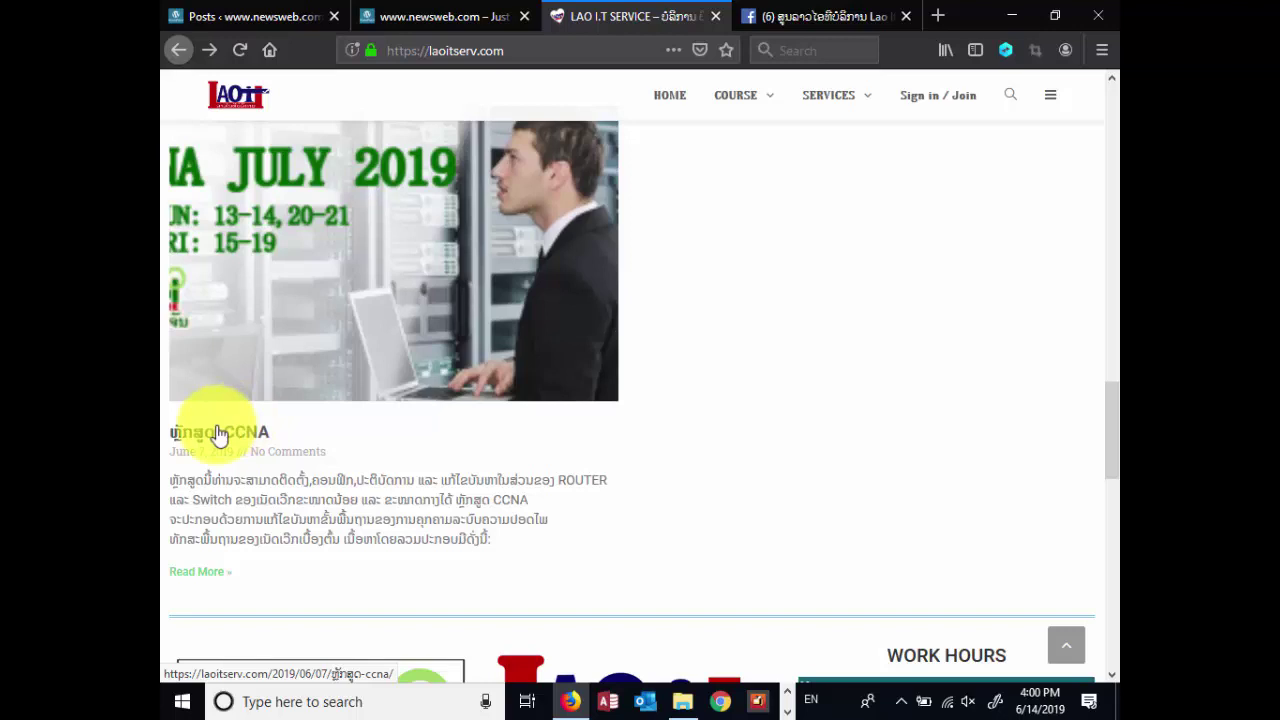
Open the CCNA course post and examine its featured image, title, date, category and body text
{"action": "left_click", "coordinate": [362, 258]}
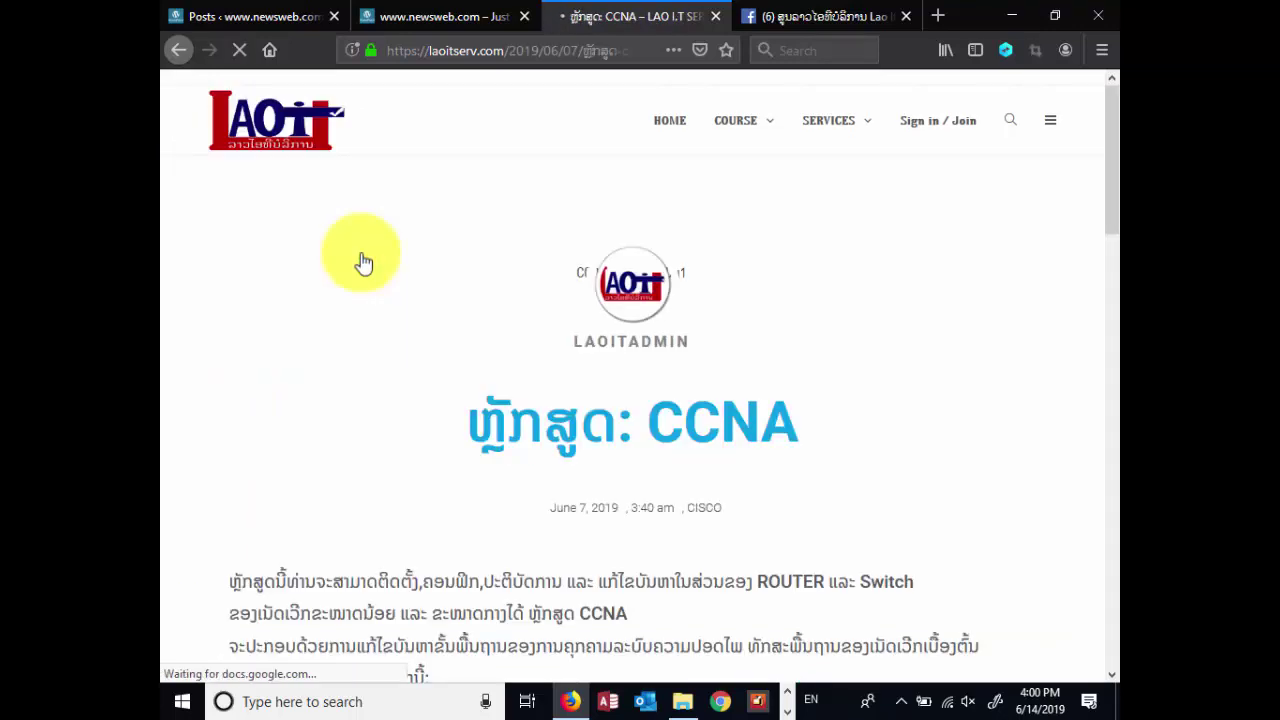
{"action": "scroll", "coordinate": [824, 405], "scroll_direction": "down", "scroll_amount": 3}
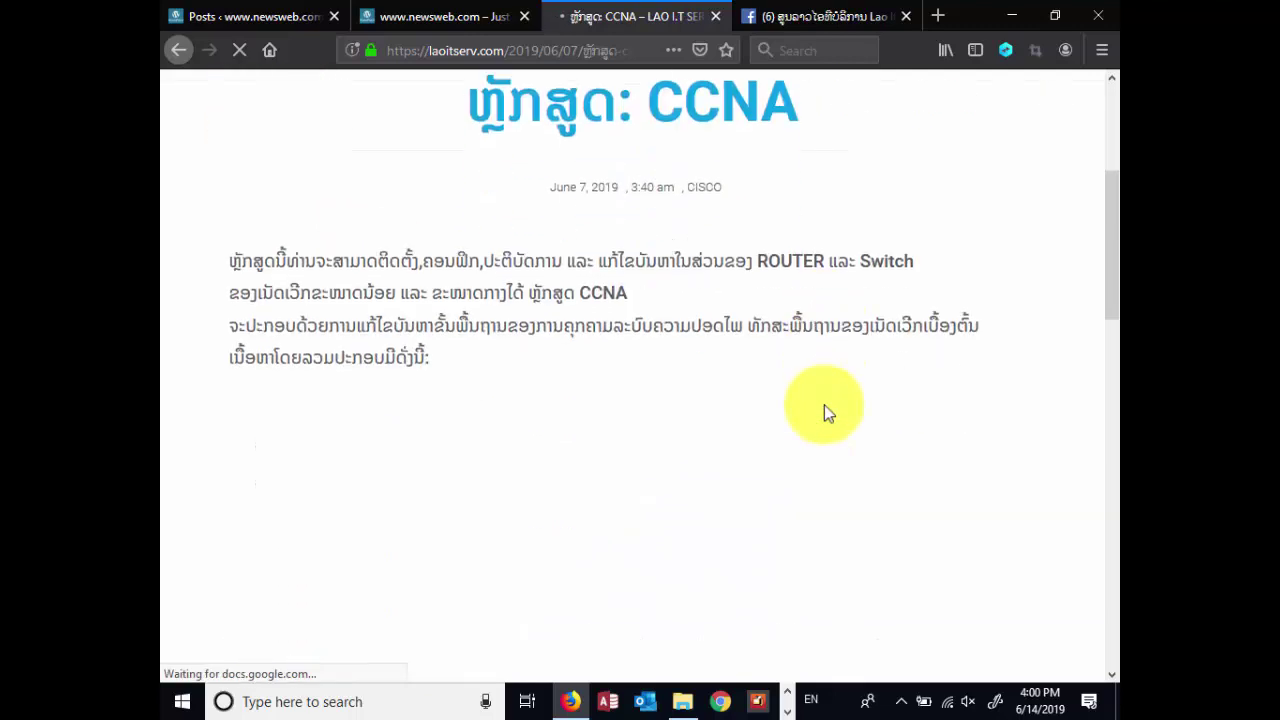
{"action": "scroll", "coordinate": [824, 405], "scroll_direction": "up", "scroll_amount": 3}
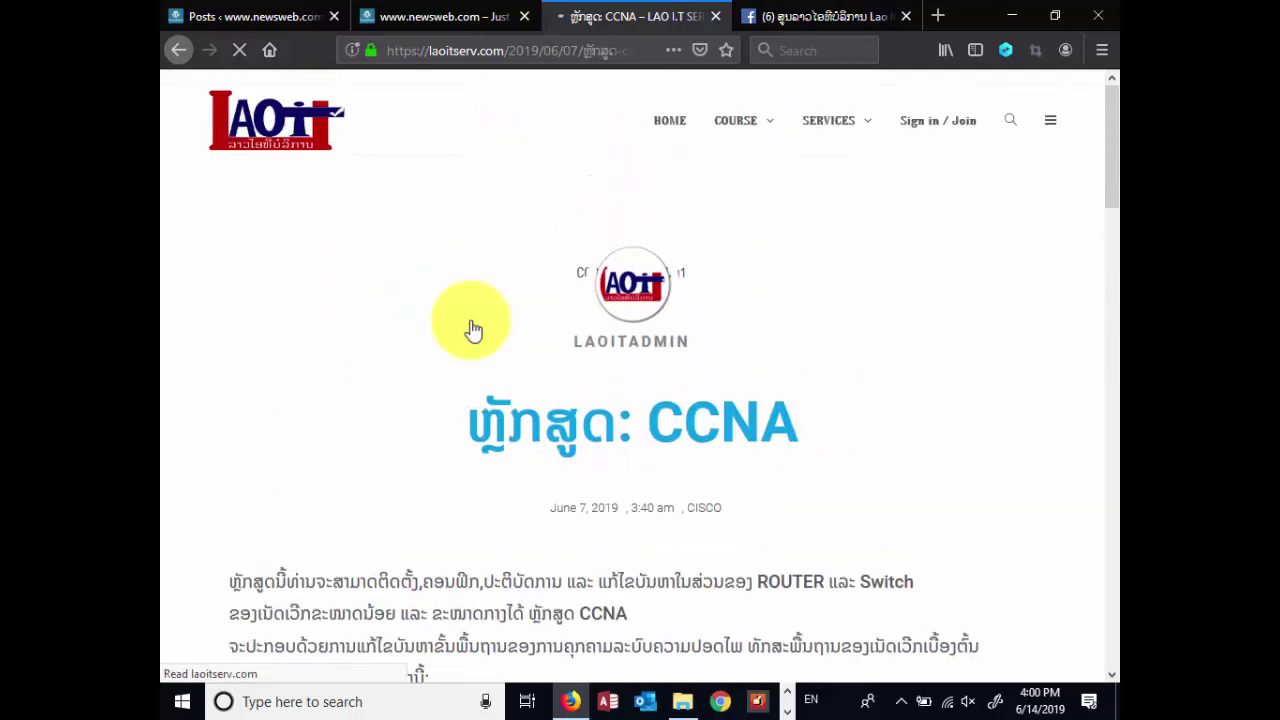
{"action": "scroll", "coordinate": [750, 333], "scroll_direction": "down", "scroll_amount": 5}
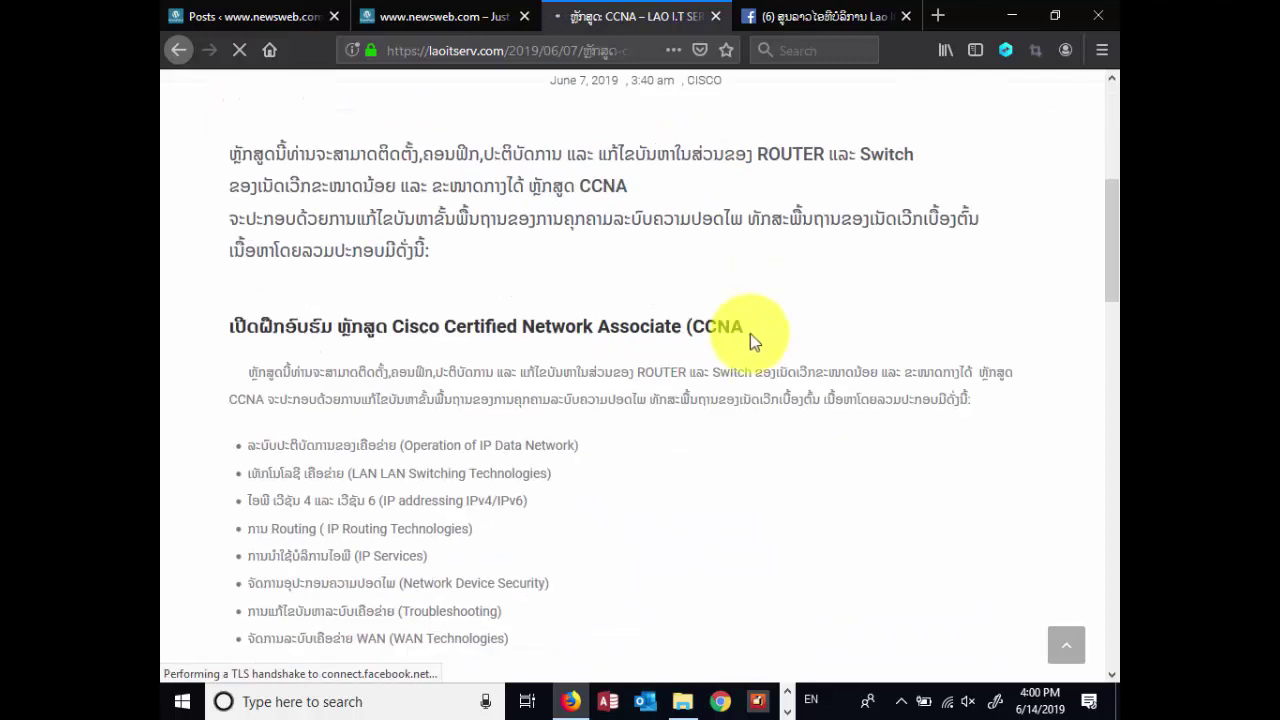
{"action": "scroll", "coordinate": [735, 311], "scroll_direction": "up", "scroll_amount": 5}
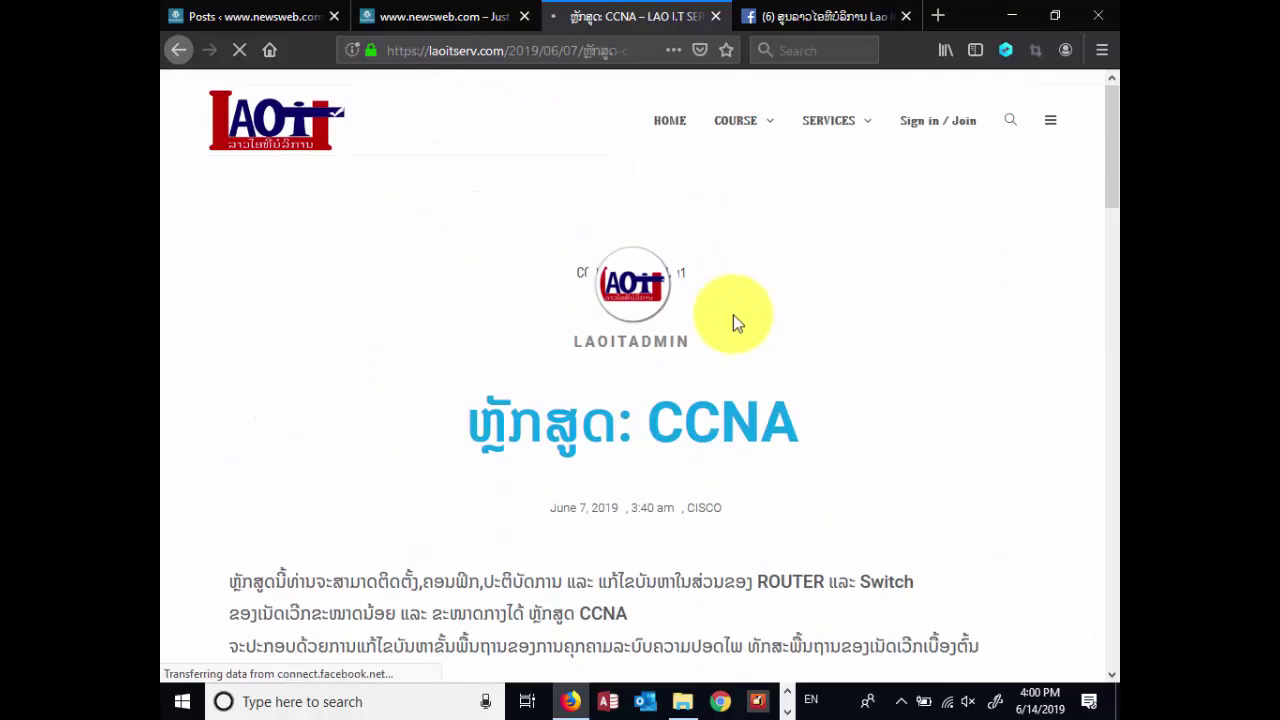
{"action": "scroll", "coordinate": [745, 308], "scroll_direction": "down", "scroll_amount": 1}
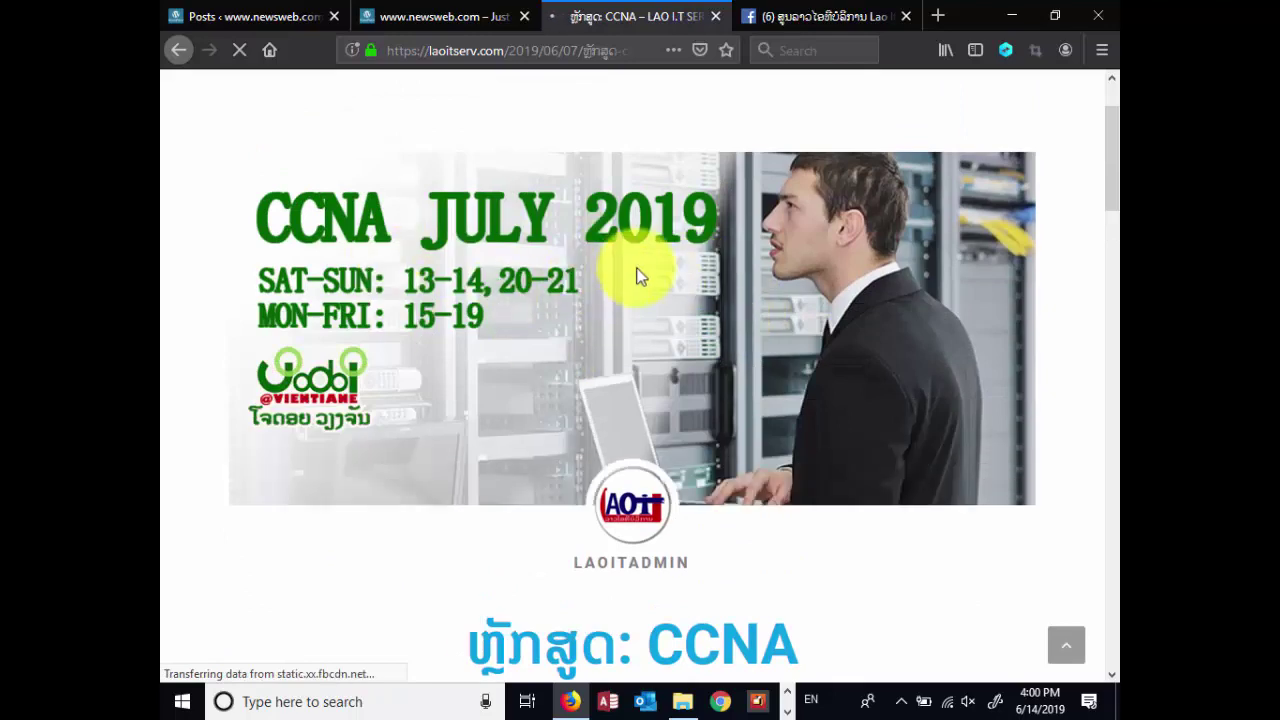
{"action": "scroll", "coordinate": [655, 289], "scroll_direction": "down", "scroll_amount": 8}
{"action": "scroll", "coordinate": [434, 314], "scroll_direction": "up", "scroll_amount": 2}
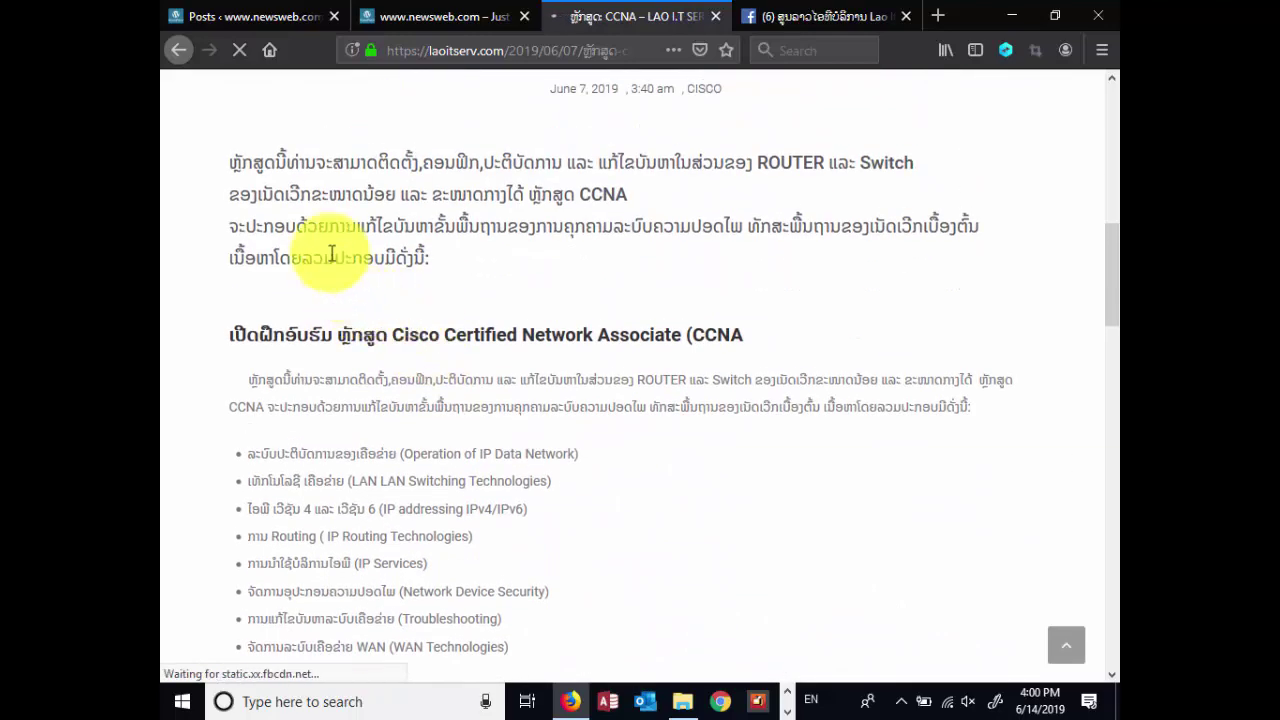
{"action": "scroll", "coordinate": [575, 200], "scroll_direction": "up", "scroll_amount": 3}
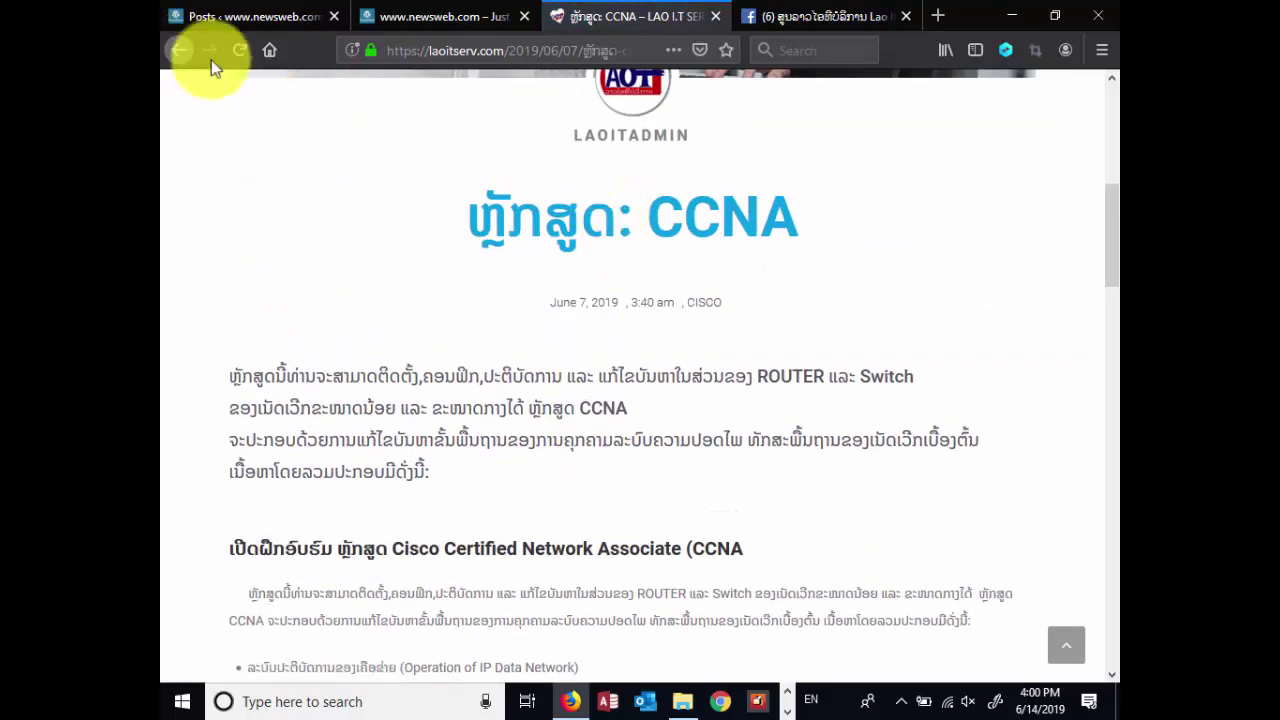
Return to the LAO I.T SERVICE home page and examine the images, titles and excerpts of the Blog News posts
{"action": "left_click", "coordinate": [179, 50]}
{"action": "scroll", "coordinate": [343, 309], "scroll_direction": "down", "scroll_amount": 2}
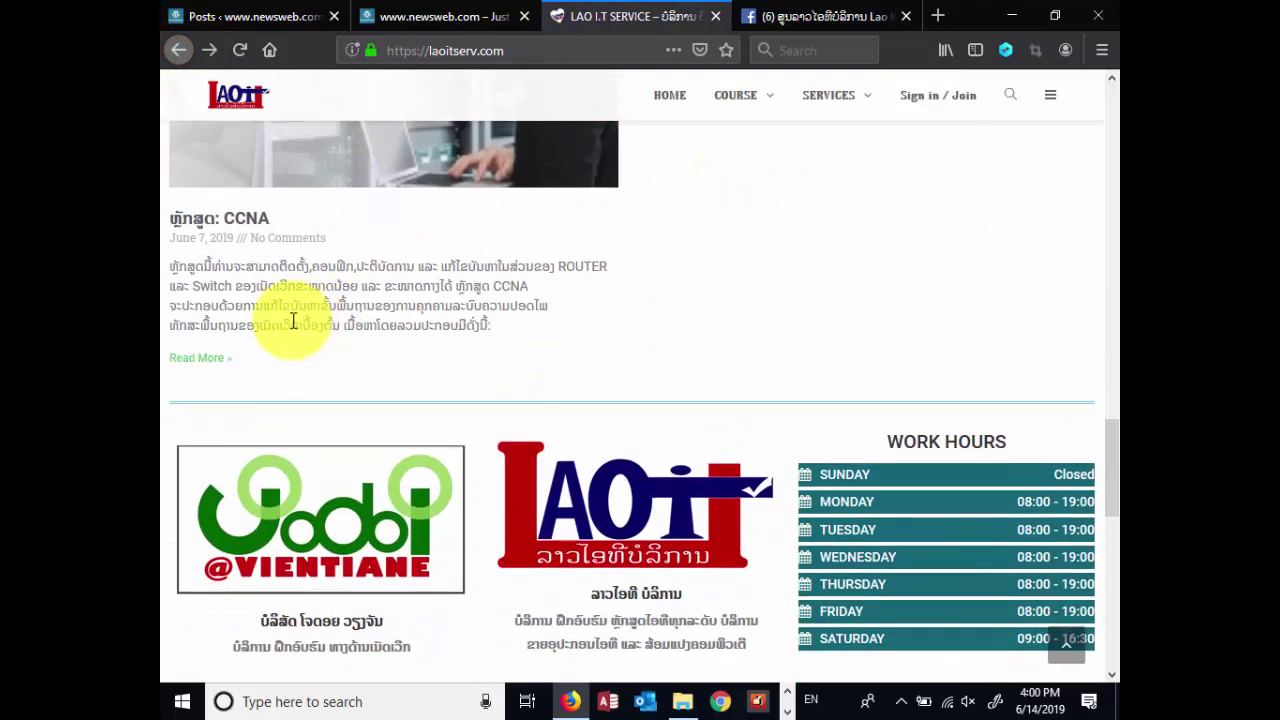
{"action": "scroll", "coordinate": [293, 321], "scroll_direction": "up", "scroll_amount": 5}
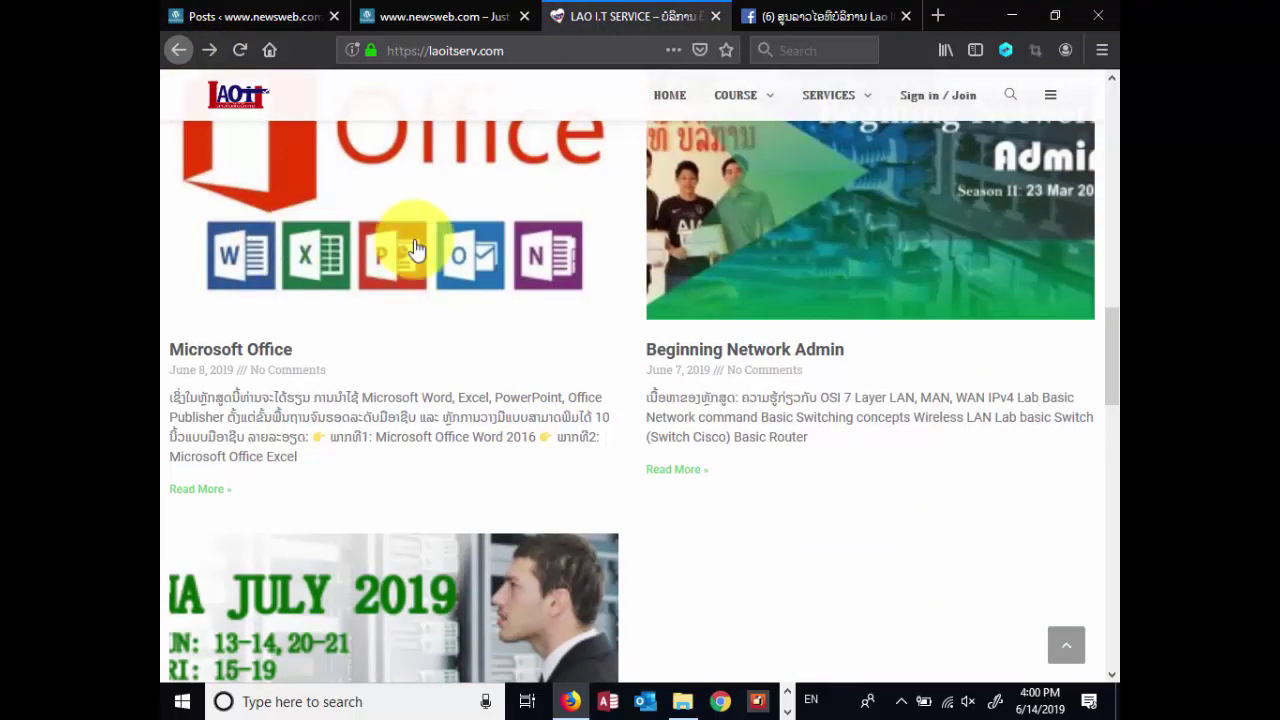
{"action": "scroll", "coordinate": [630, 403], "scroll_direction": "up", "scroll_amount": 2}
{"action": "scroll", "coordinate": [610, 380], "scroll_direction": "up", "scroll_amount": 1}
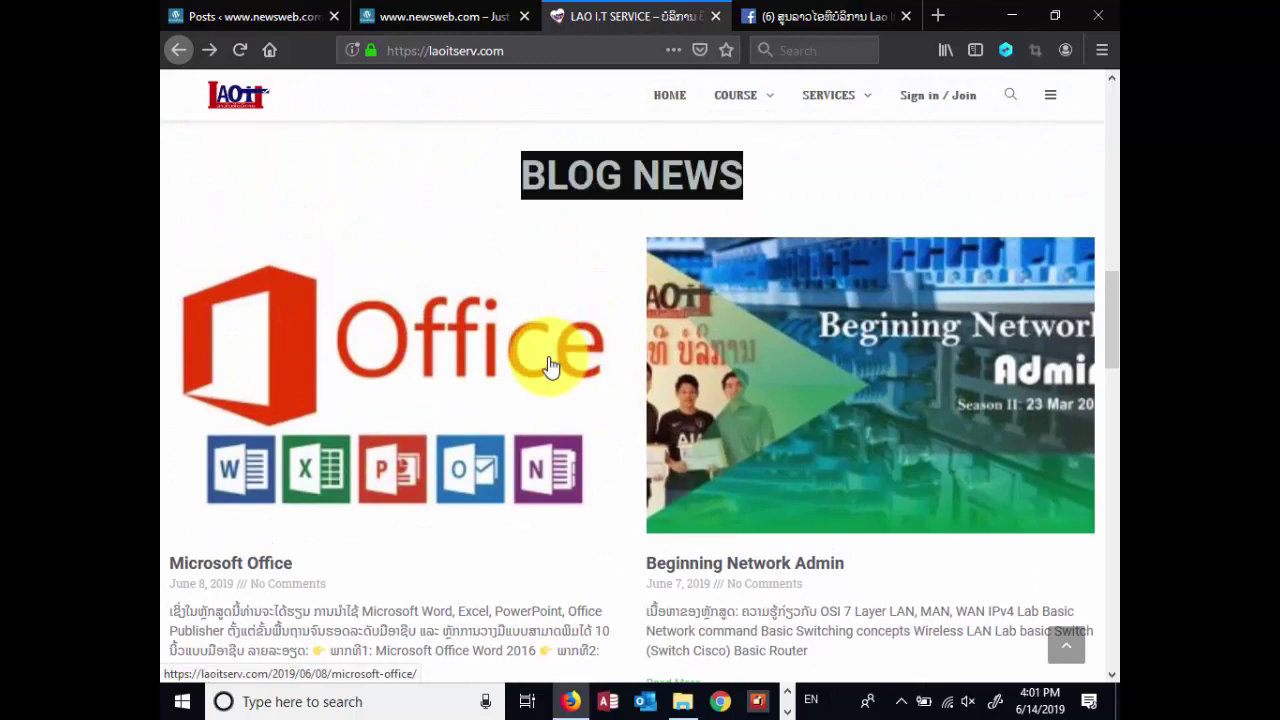
{"action": "scroll", "coordinate": [545, 365], "scroll_direction": "down", "scroll_amount": 2}
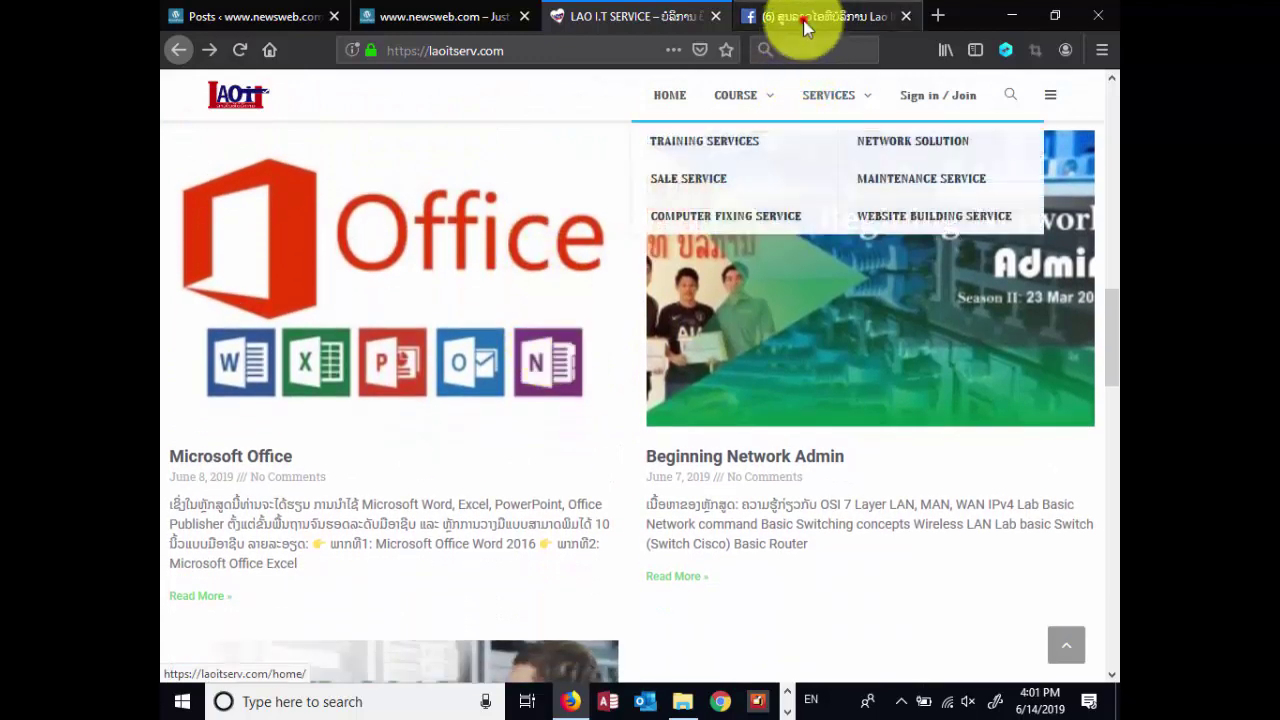
Switch to Facebook, open the service center's own profile and examine how the CCNA course link and other posts are presented
{"action": "left_click", "coordinate": [808, 14]}
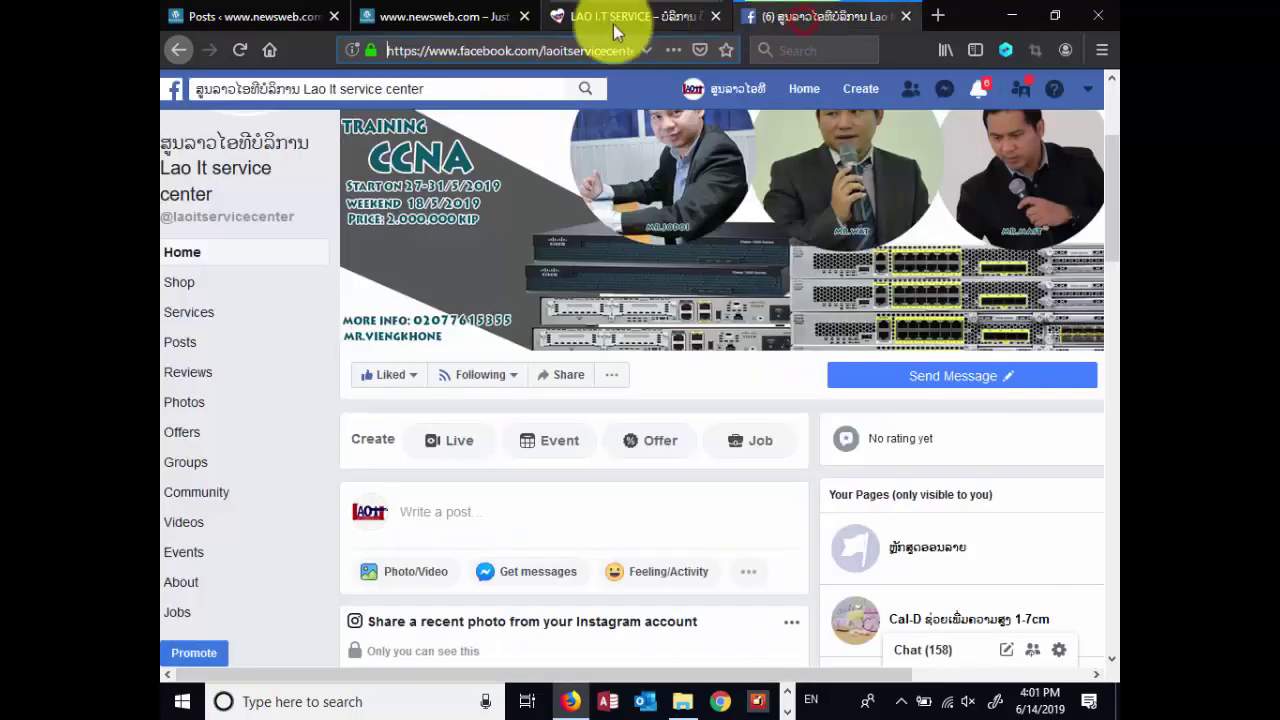
{"action": "left_click", "coordinate": [738, 90]}
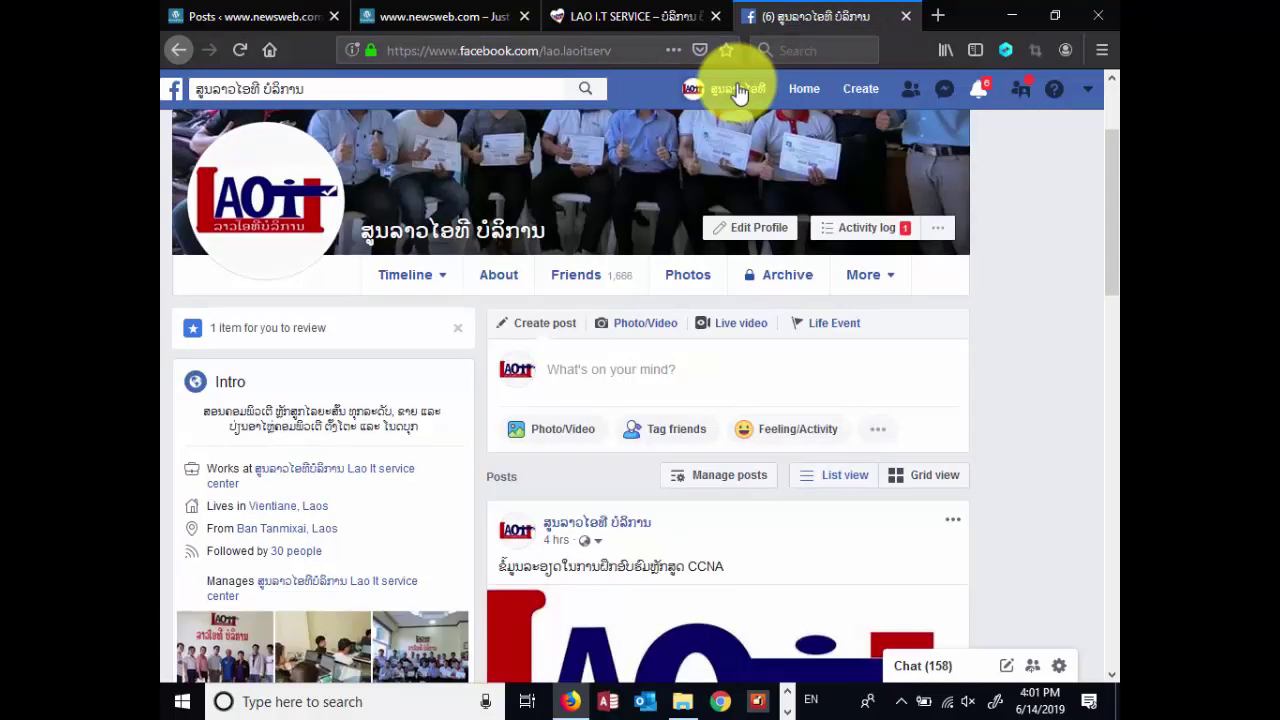
{"action": "scroll", "coordinate": [890, 305], "scroll_direction": "down", "scroll_amount": 1}
{"action": "scroll", "coordinate": [905, 312], "scroll_direction": "down", "scroll_amount": 3}
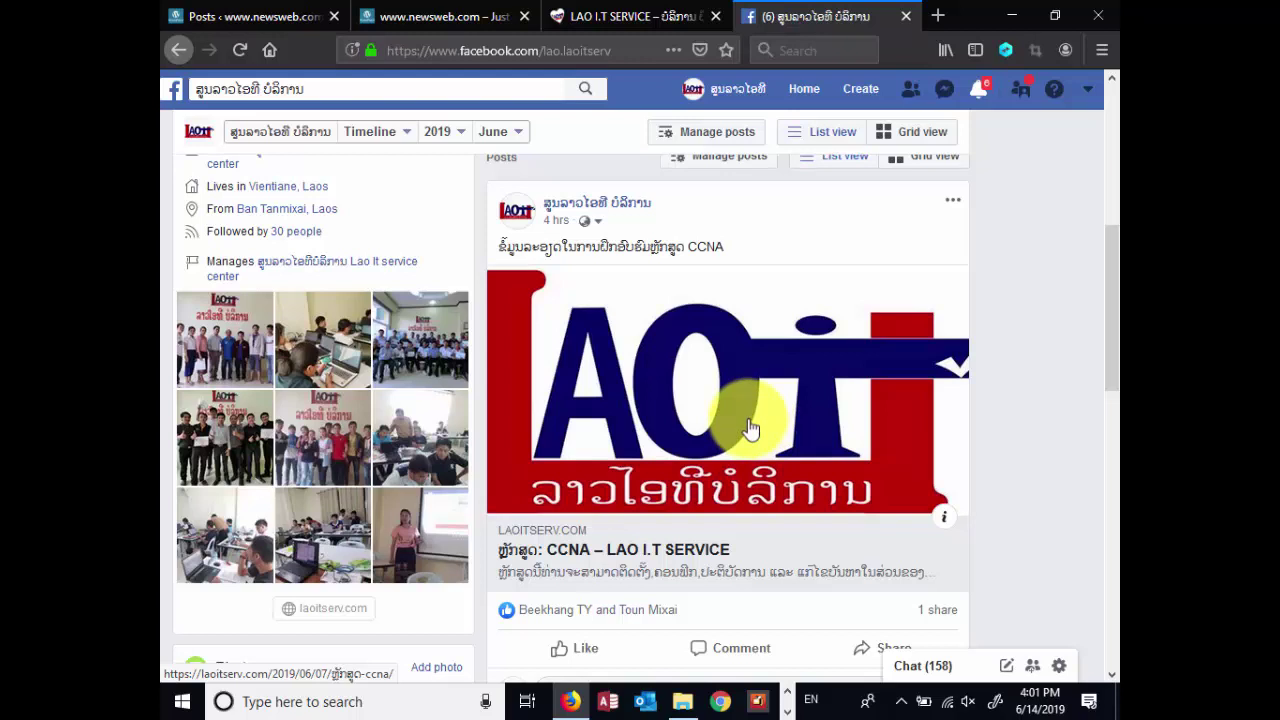
{"action": "scroll", "coordinate": [750, 428], "scroll_direction": "down", "scroll_amount": 10}
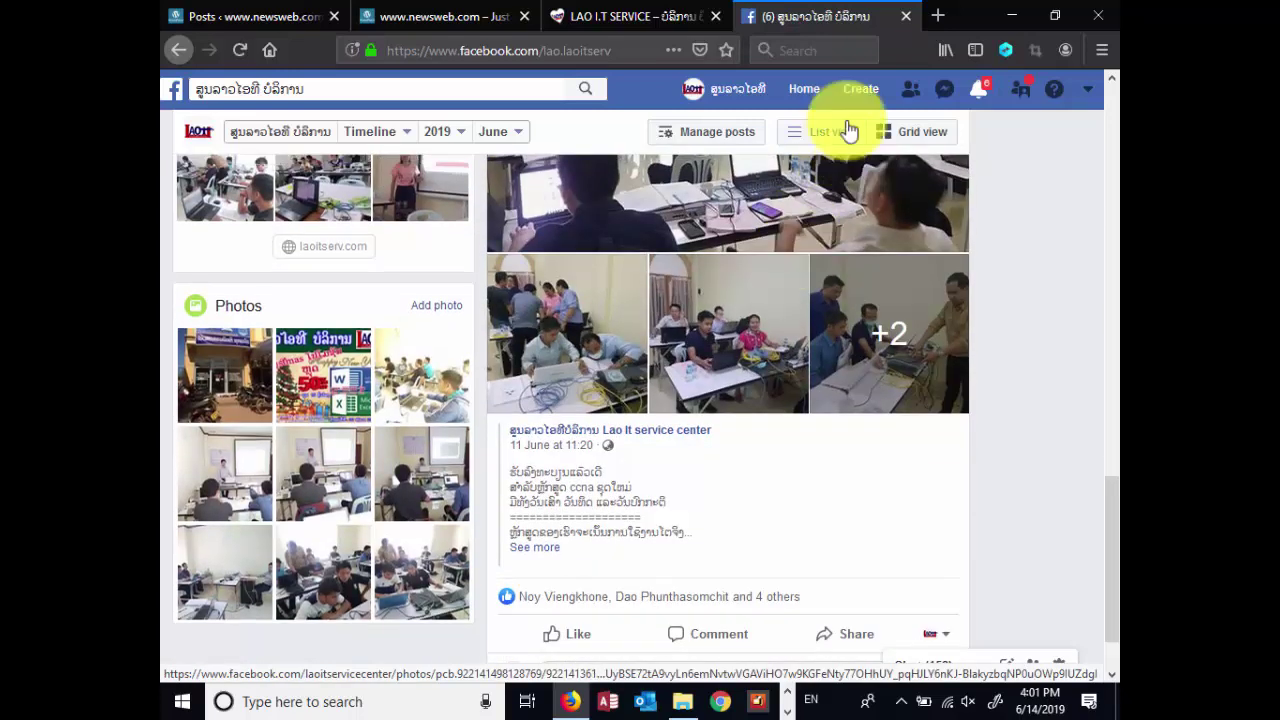
Return to the WordPress admin, open the Cisco post for editing and examine its Classic block content and formatting tools
{"action": "left_click", "coordinate": [255, 16]}
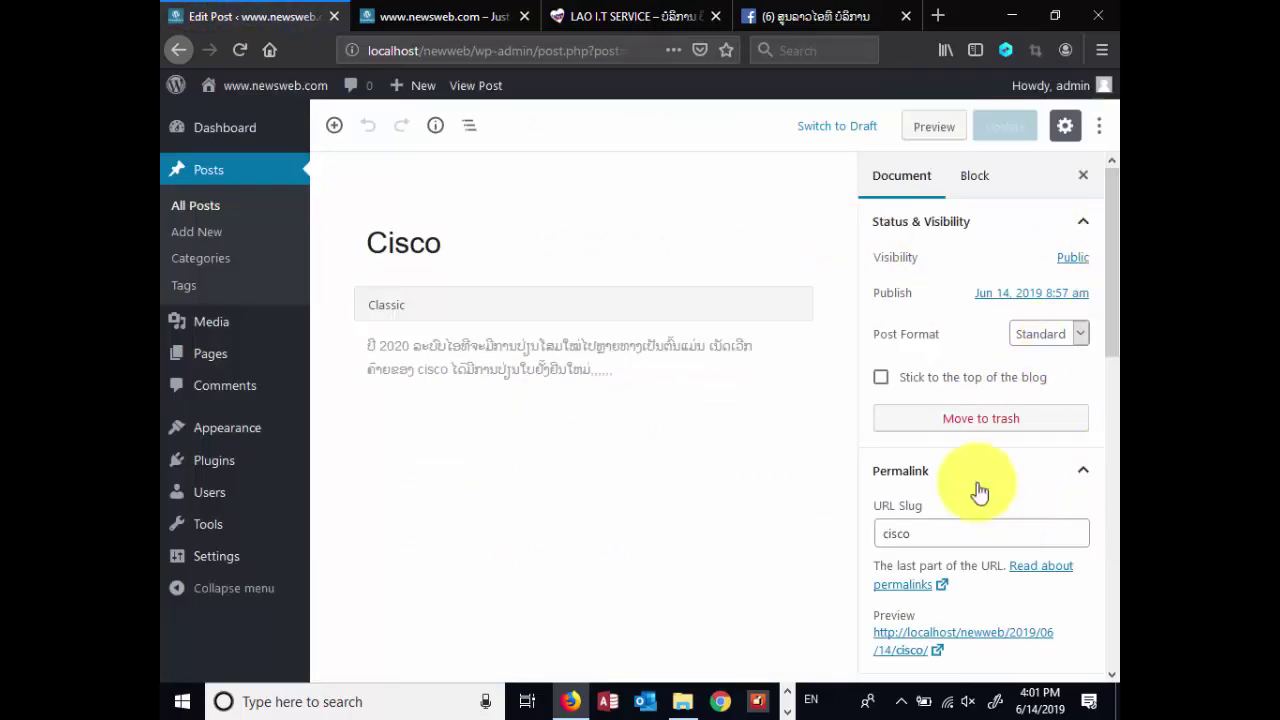
{"action": "left_click", "coordinate": [466, 383]}
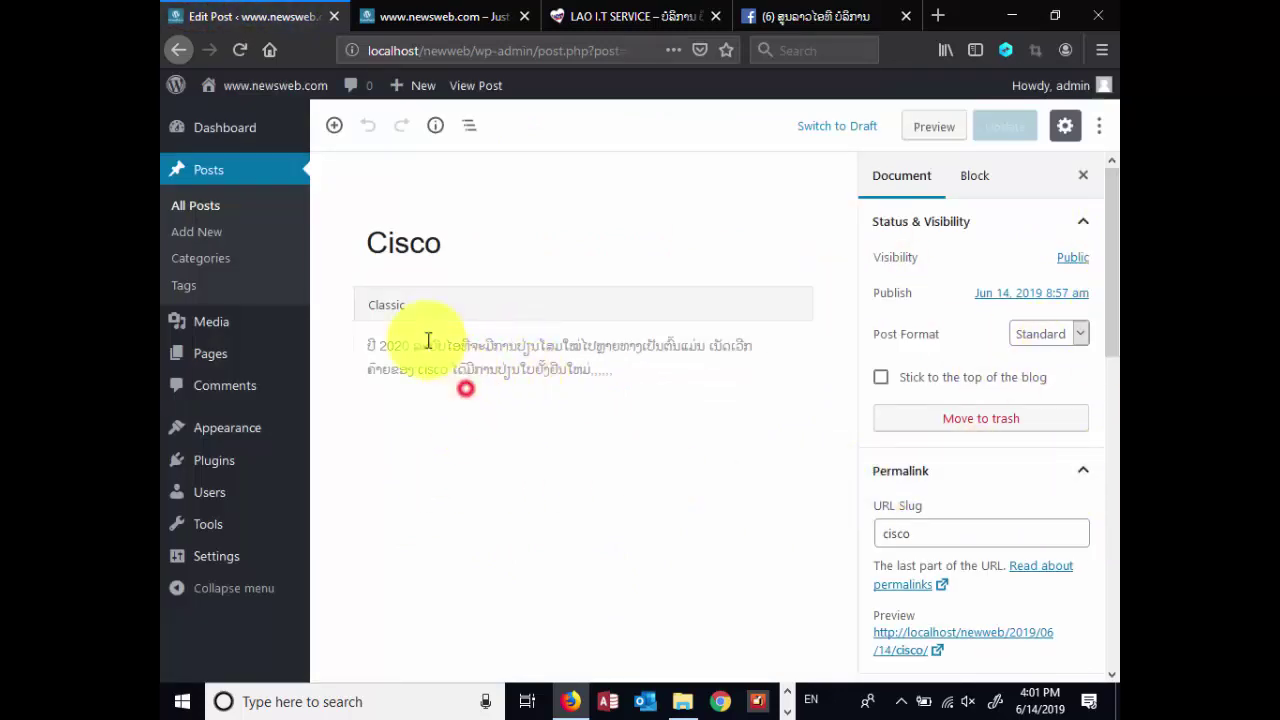
{"action": "left_click", "coordinate": [450, 347]}
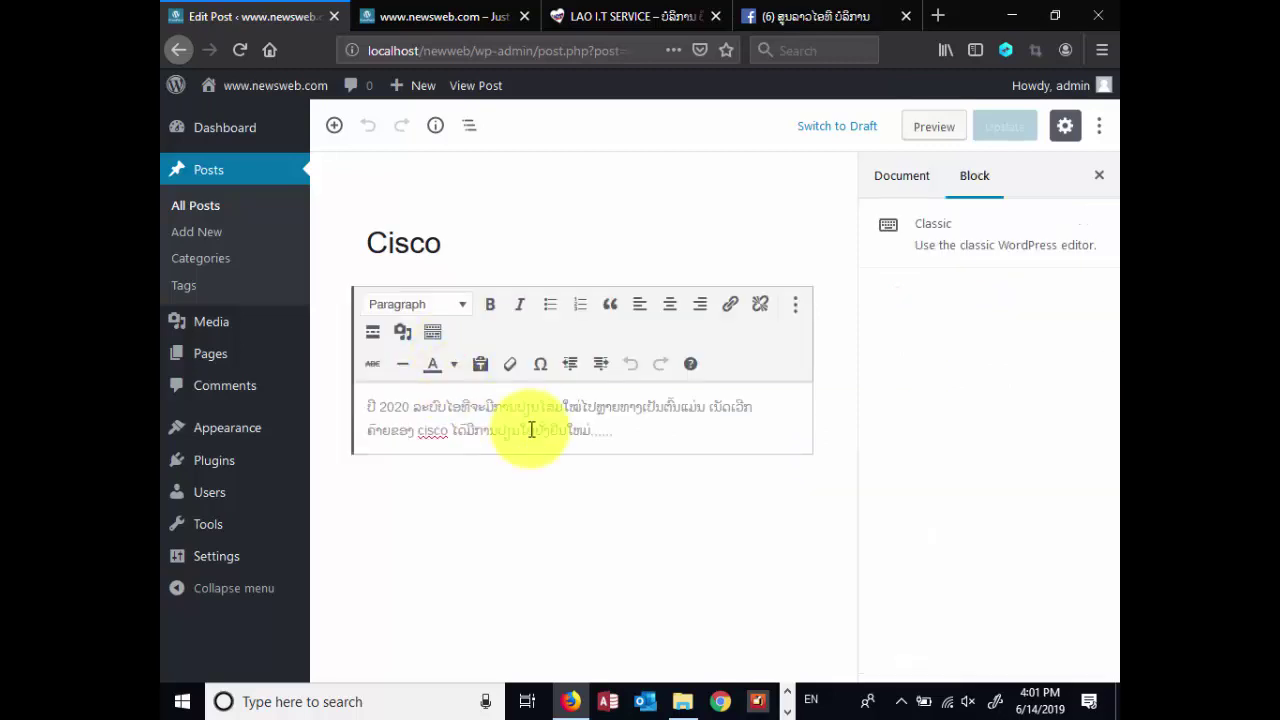
{"action": "left_click", "coordinate": [585, 429]}
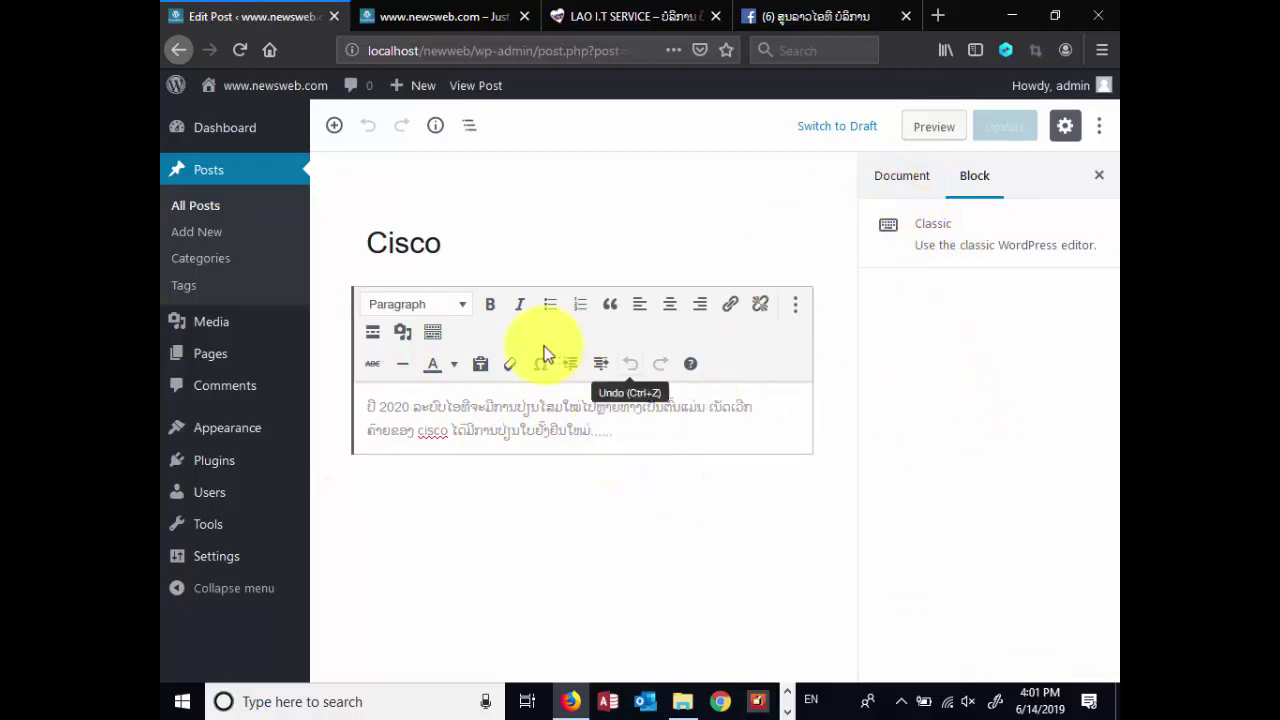
{"action": "left_click", "coordinate": [633, 523]}
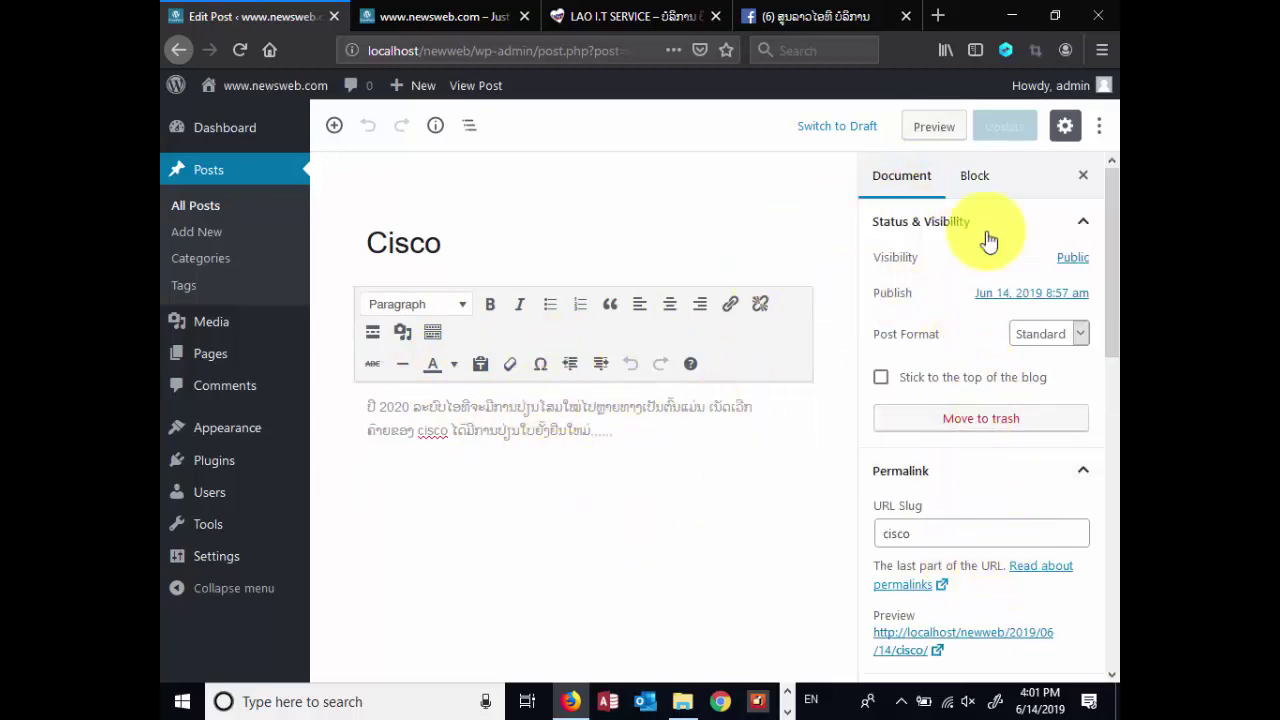
Examine the Cisco post's document settings, from status and permalink through categories to featured image, excerpt and discussion
{"action": "left_click", "coordinate": [970, 177]}
{"action": "left_click", "coordinate": [920, 177]}
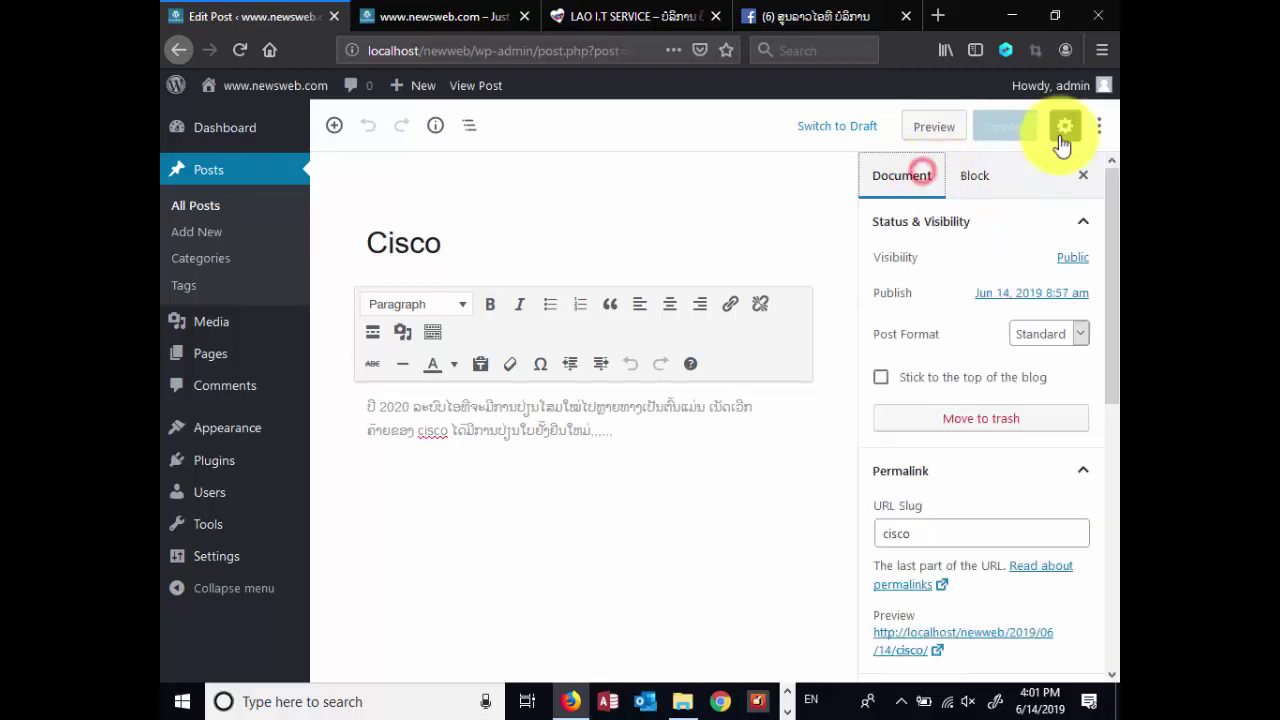
{"action": "left_click", "coordinate": [1065, 128]}
{"action": "left_click", "coordinate": [1065, 128]}
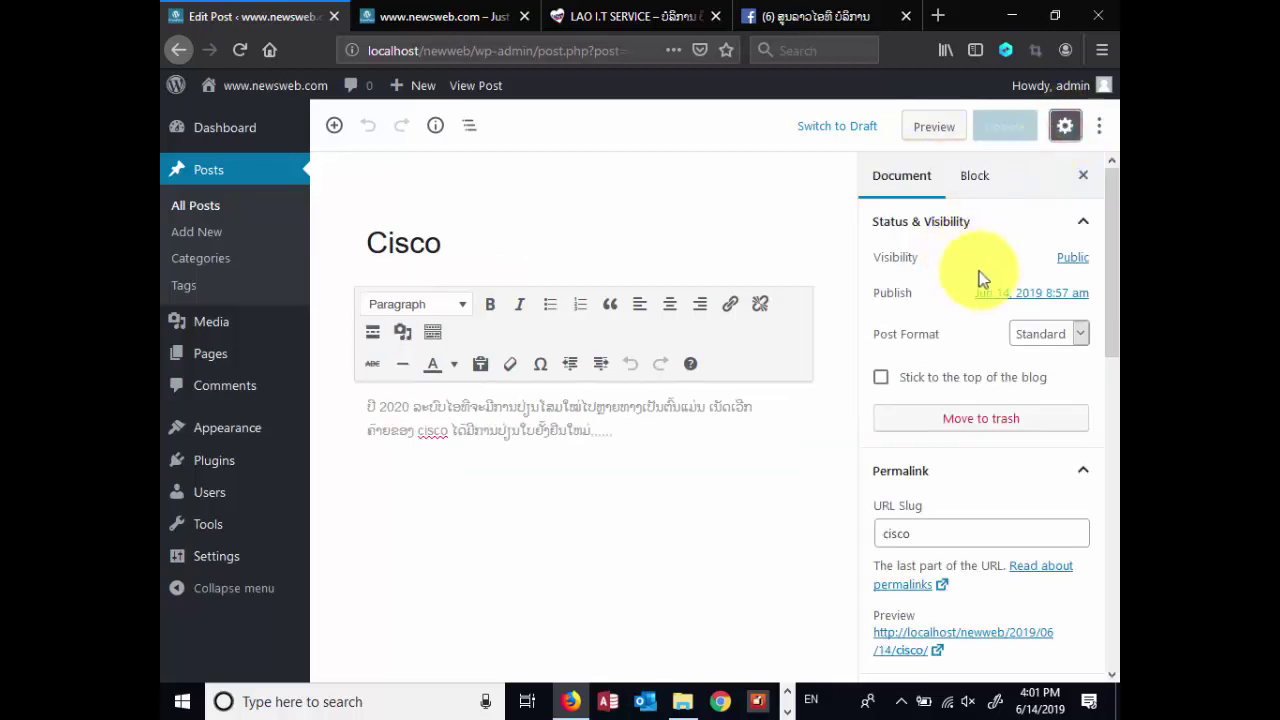
{"action": "scroll", "coordinate": [980, 277], "scroll_direction": "down", "scroll_amount": 6}
{"action": "scroll", "coordinate": [1000, 370], "scroll_direction": "down", "scroll_amount": 3}
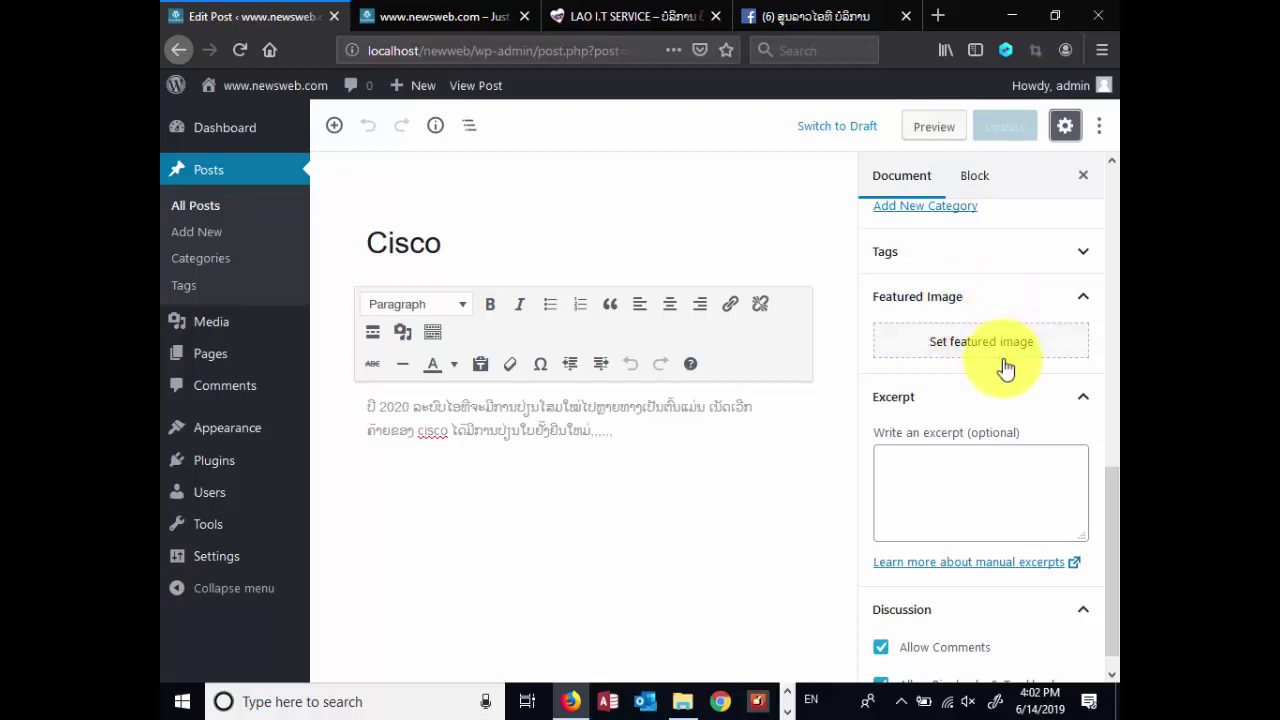
{"action": "scroll", "coordinate": [1003, 368], "scroll_direction": "down", "scroll_amount": 1}
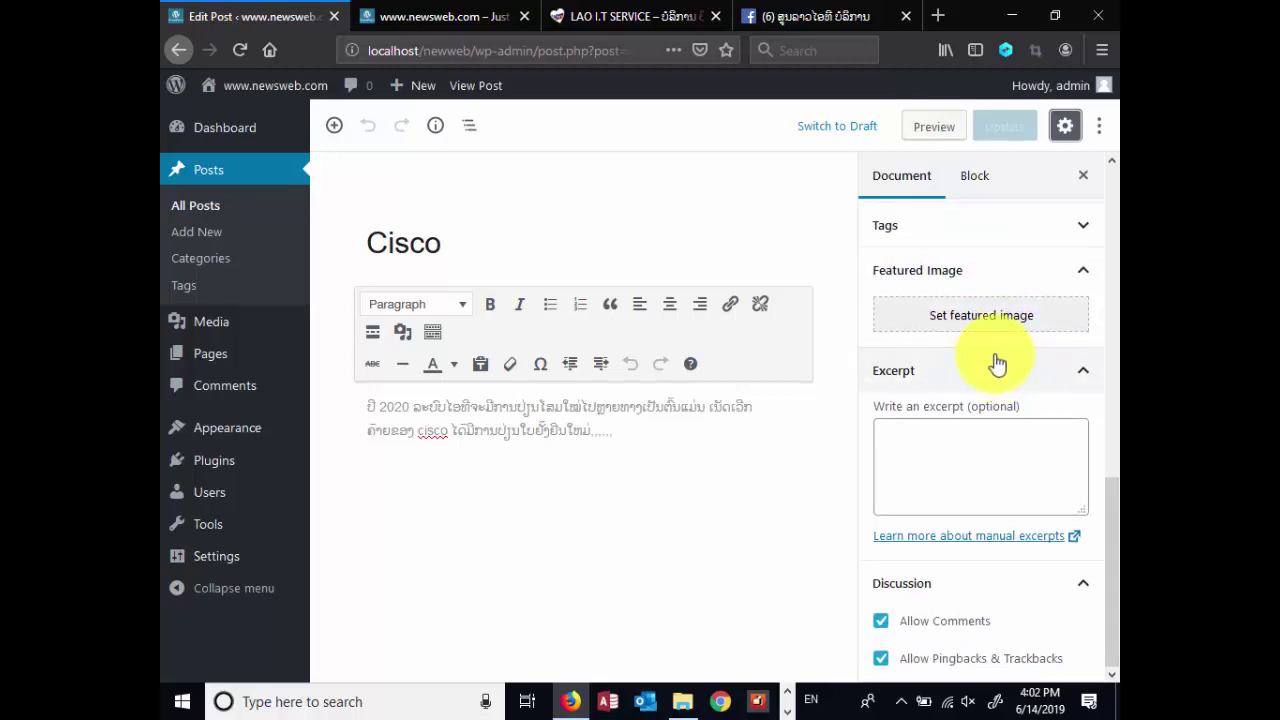
{"action": "scroll", "coordinate": [1000, 360], "scroll_direction": "up", "scroll_amount": 3}
{"action": "scroll", "coordinate": [1003, 357], "scroll_direction": "down", "scroll_amount": 3}
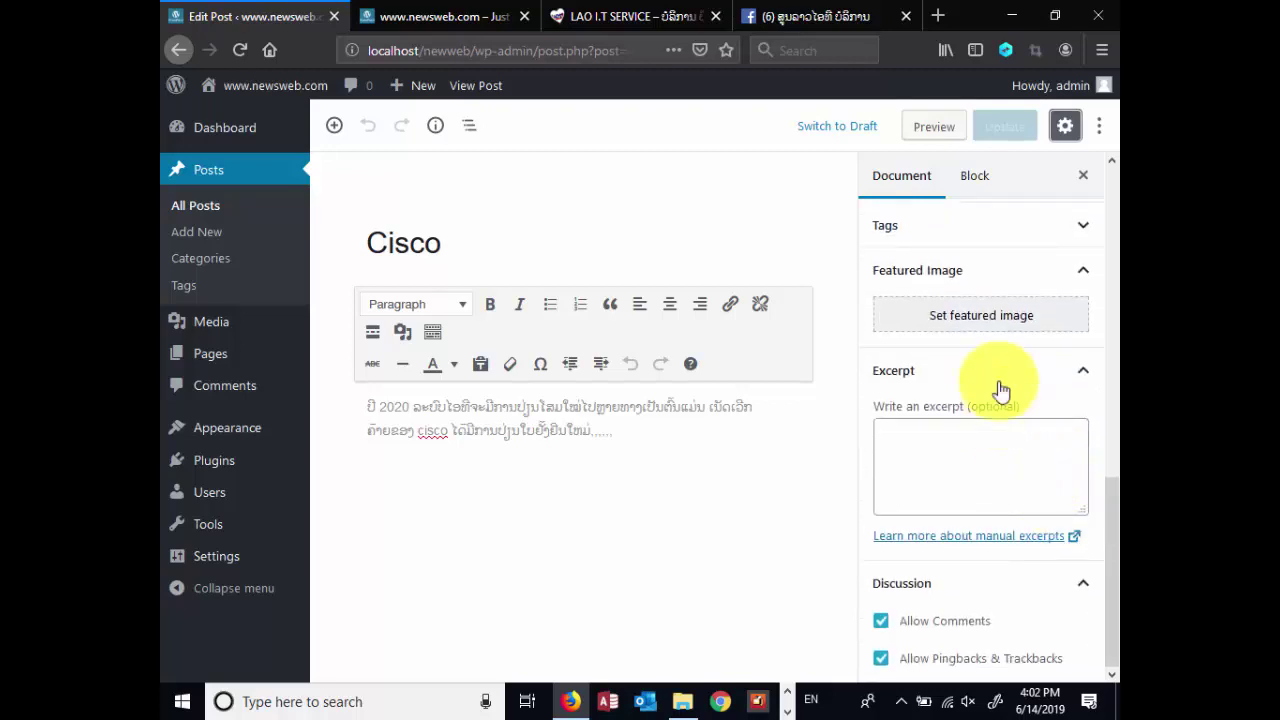
Upload ccna-1.jpg from the Pictures folder and set it as the Cisco post's featured image
{"action": "left_click", "coordinate": [990, 320]}
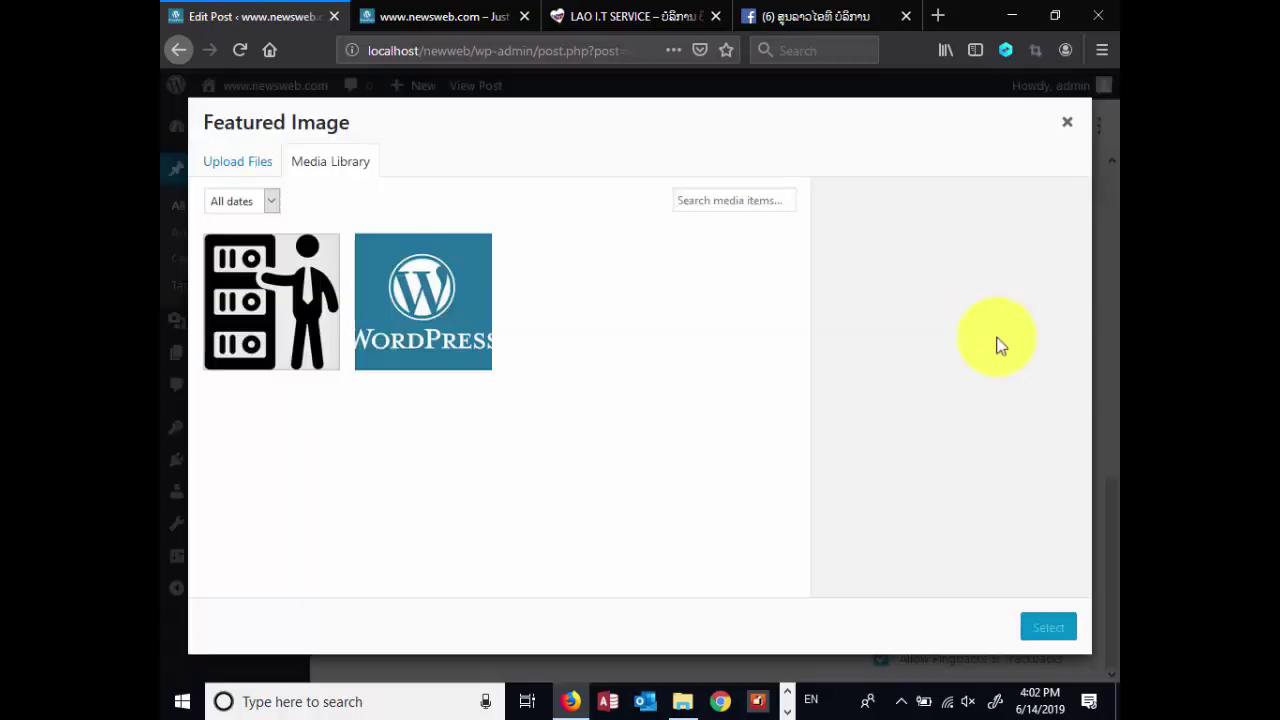
{"action": "left_click", "coordinate": [252, 163]}
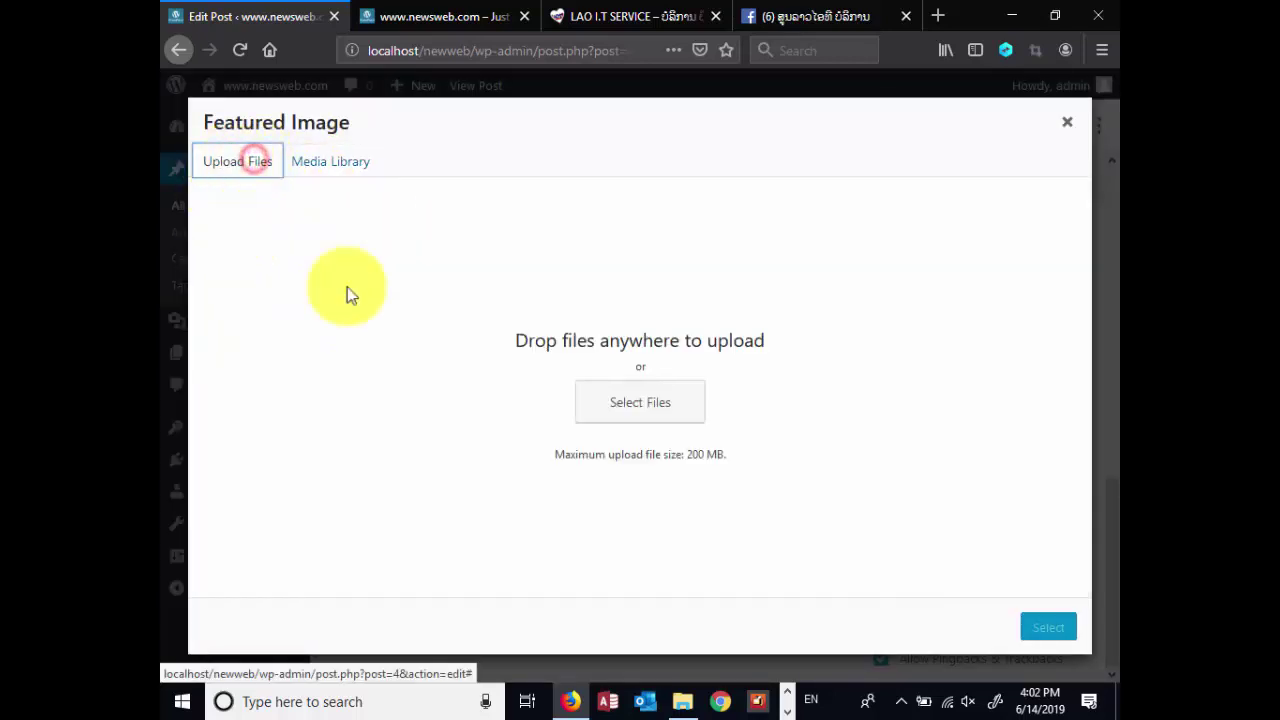
{"action": "left_click", "coordinate": [611, 402]}
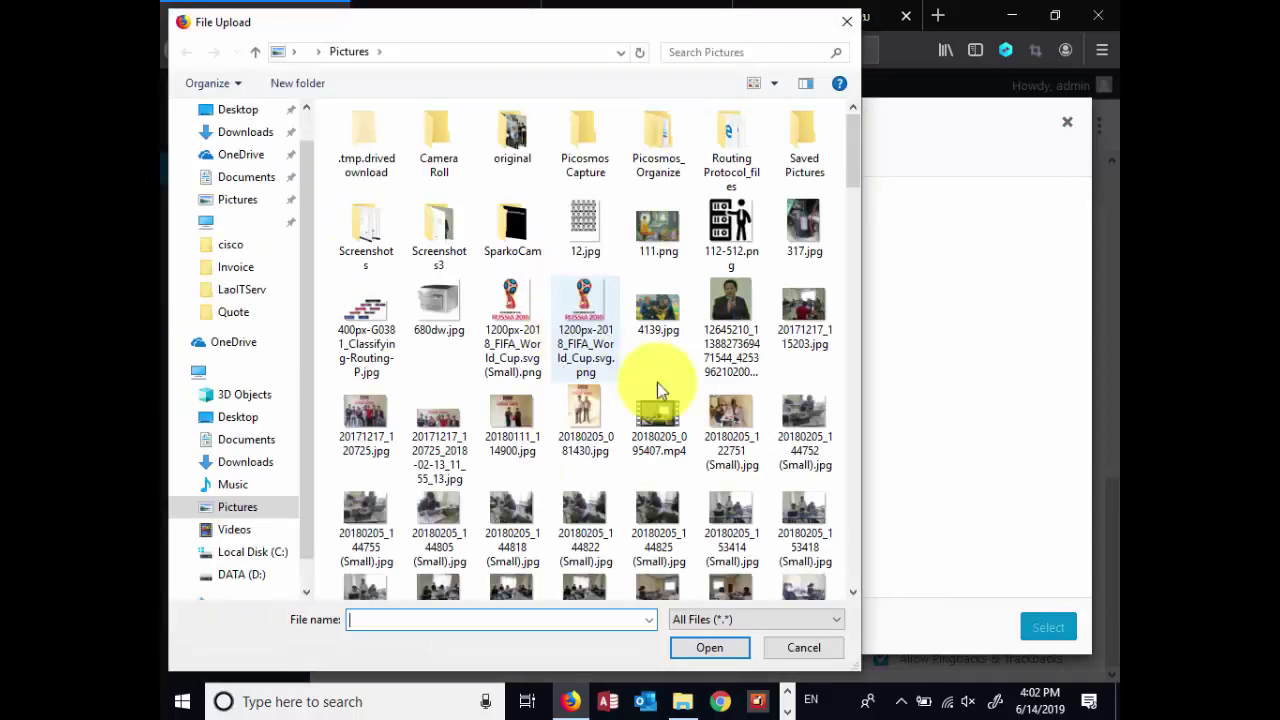
{"action": "left_click", "coordinate": [645, 512]}
{"action": "type", "text": "c430w.jpg"}
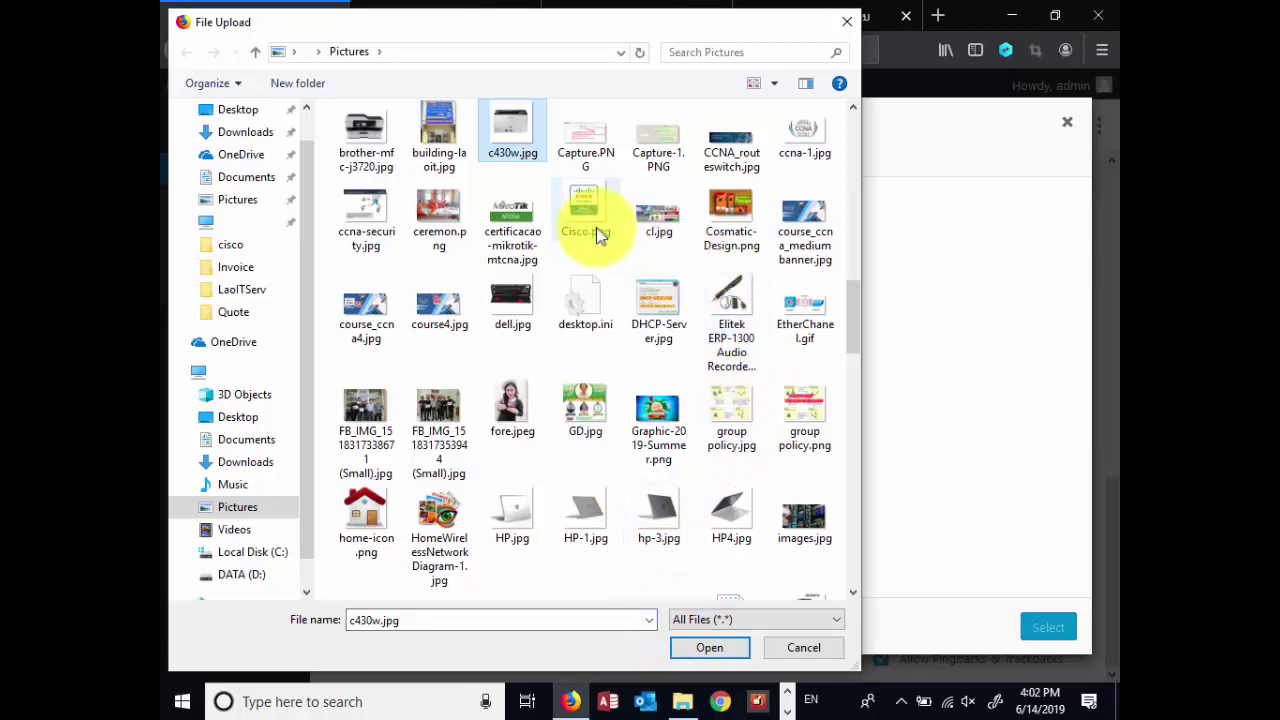
{"action": "left_click", "coordinate": [805, 145]}
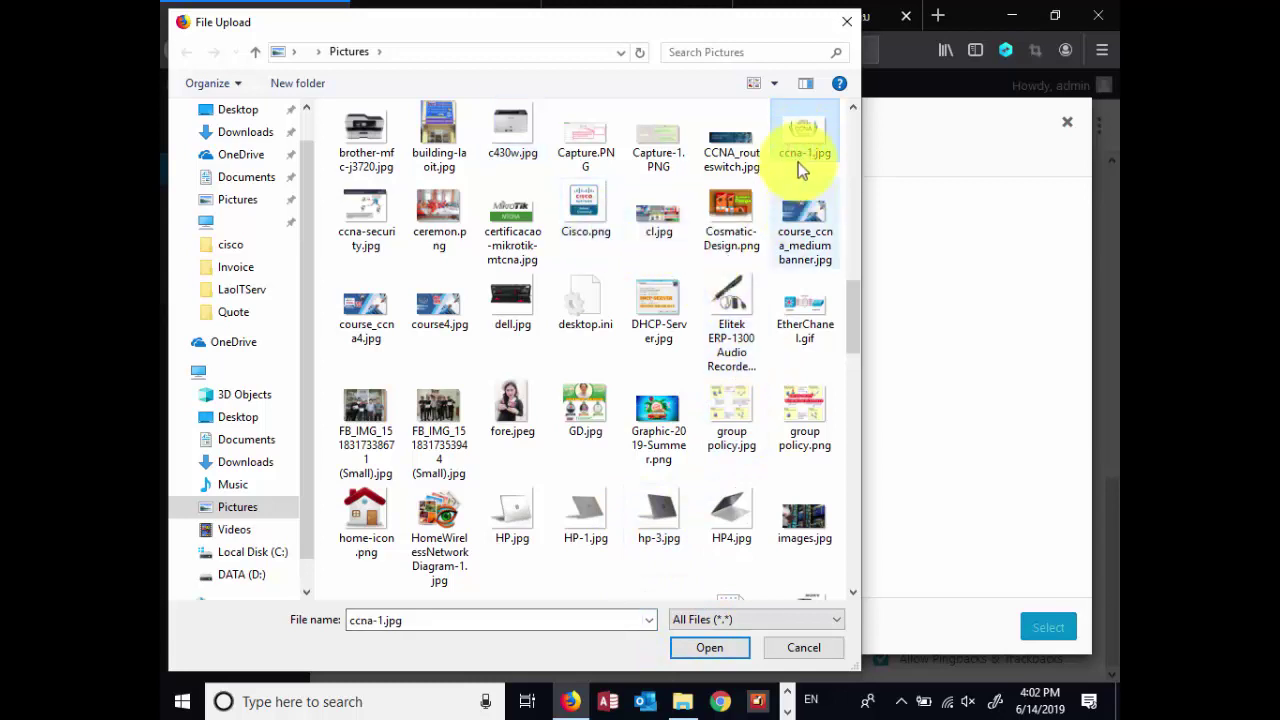
{"action": "double_click", "coordinate": [799, 137]}
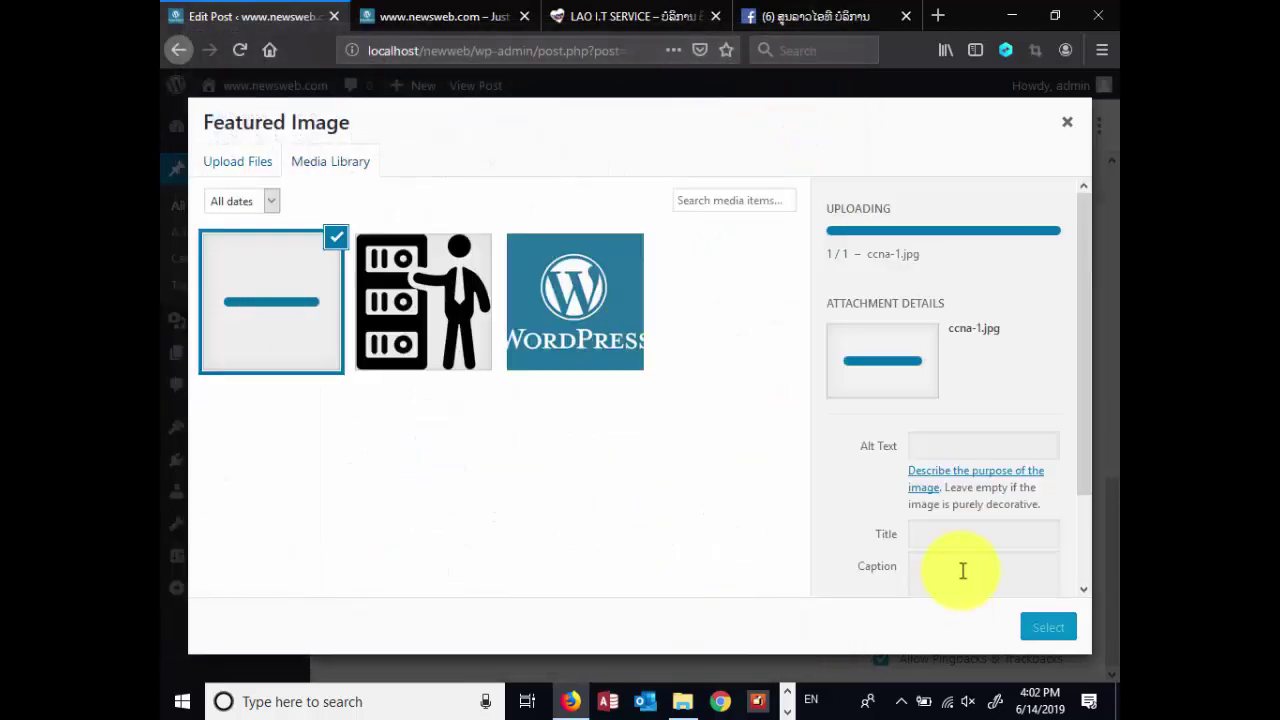
{"action": "left_click", "coordinate": [1042, 628]}
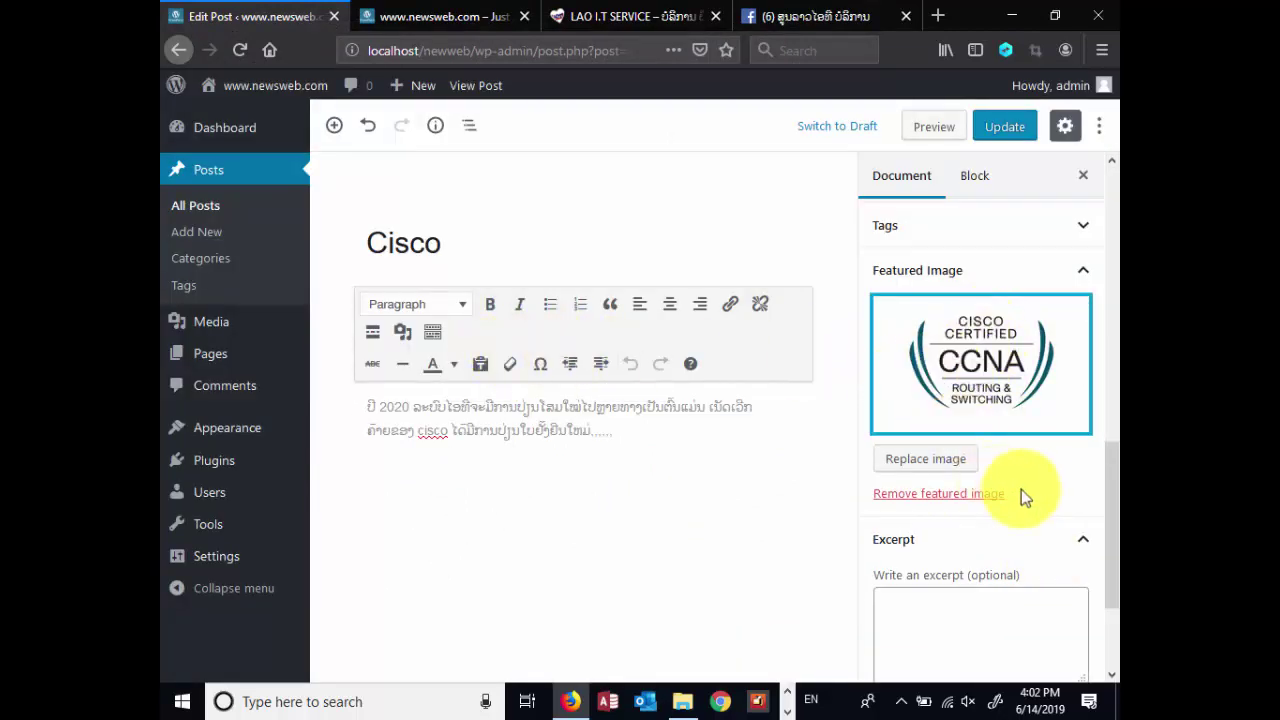
Review the Cisco post's category, featured image and excerpt settings, and update the post
{"action": "scroll", "coordinate": [1077, 466], "scroll_direction": "down", "scroll_amount": 3}
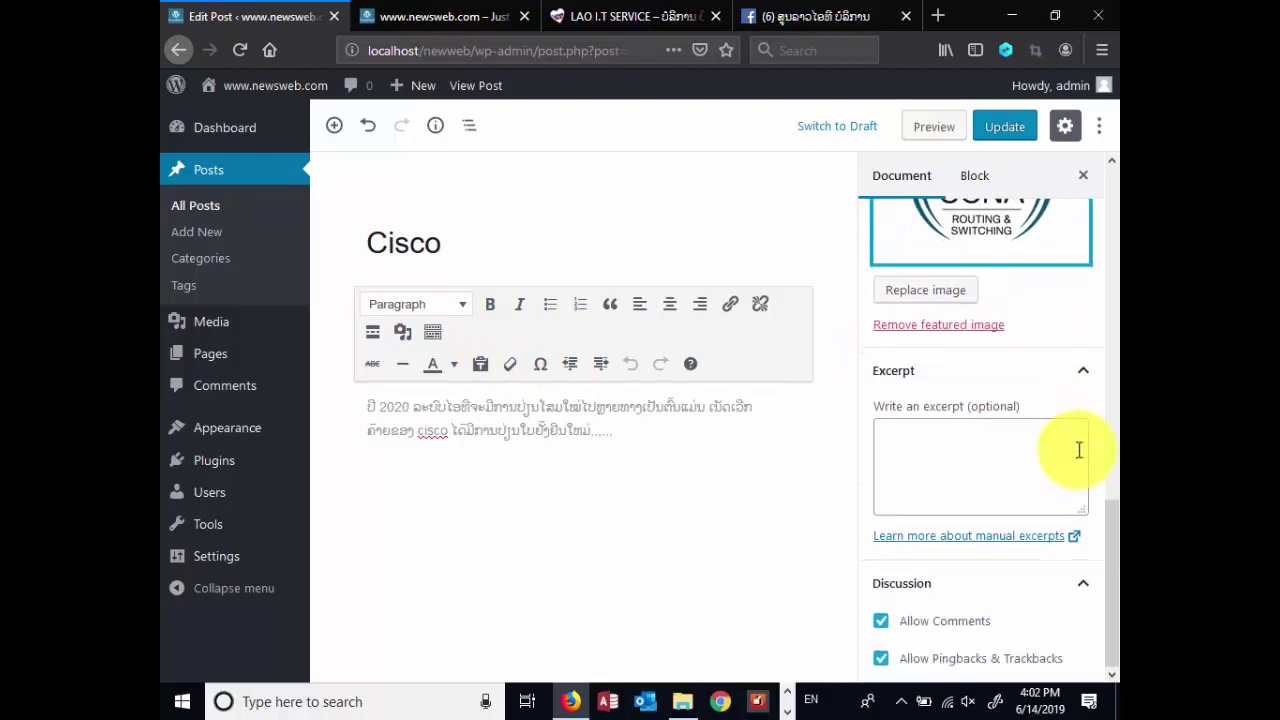
{"action": "scroll", "coordinate": [1077, 450], "scroll_direction": "up", "scroll_amount": 2}
{"action": "scroll", "coordinate": [1079, 450], "scroll_direction": "up", "scroll_amount": 1}
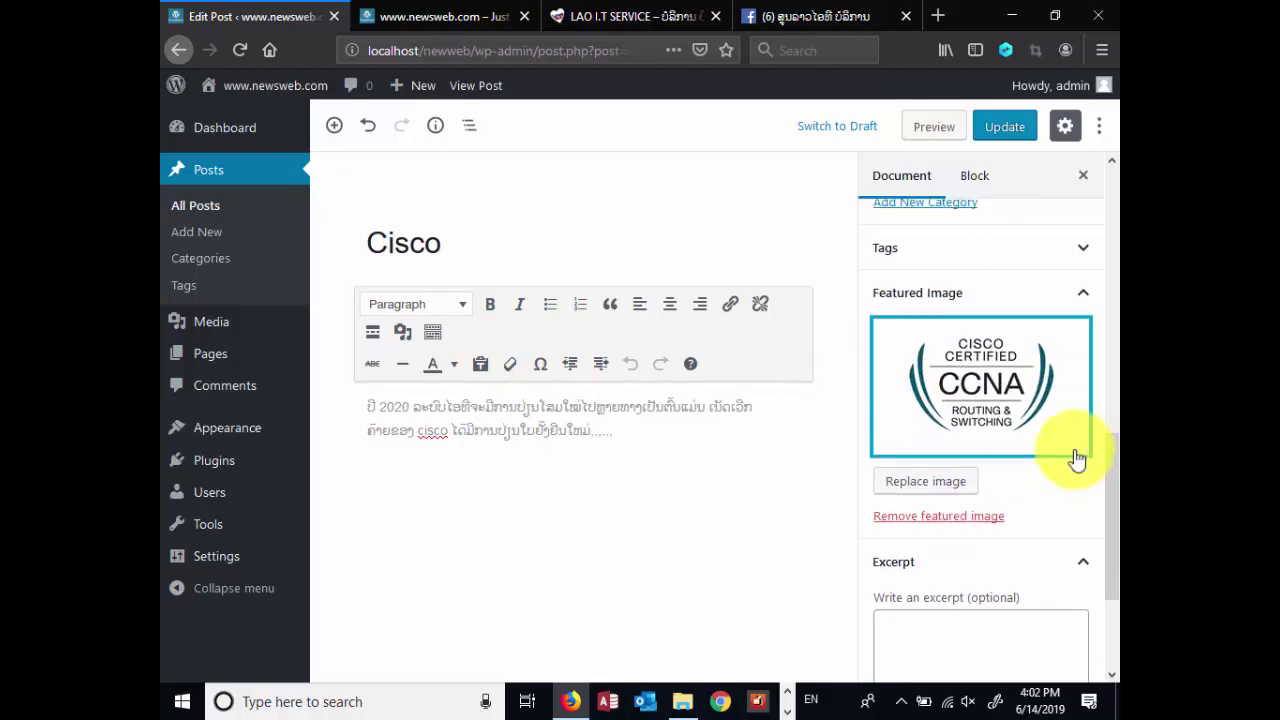
{"action": "scroll", "coordinate": [1029, 412], "scroll_direction": "up", "scroll_amount": 2}
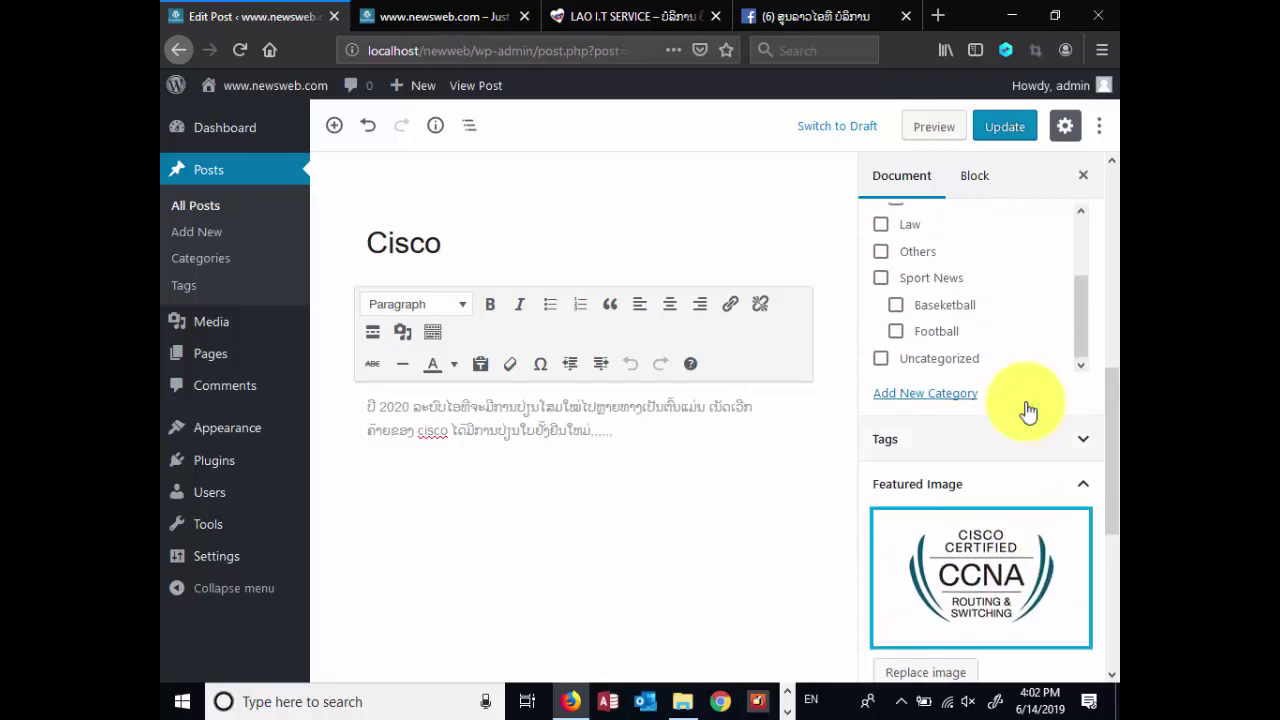
{"action": "scroll", "coordinate": [1029, 410], "scroll_direction": "down", "scroll_amount": 1}
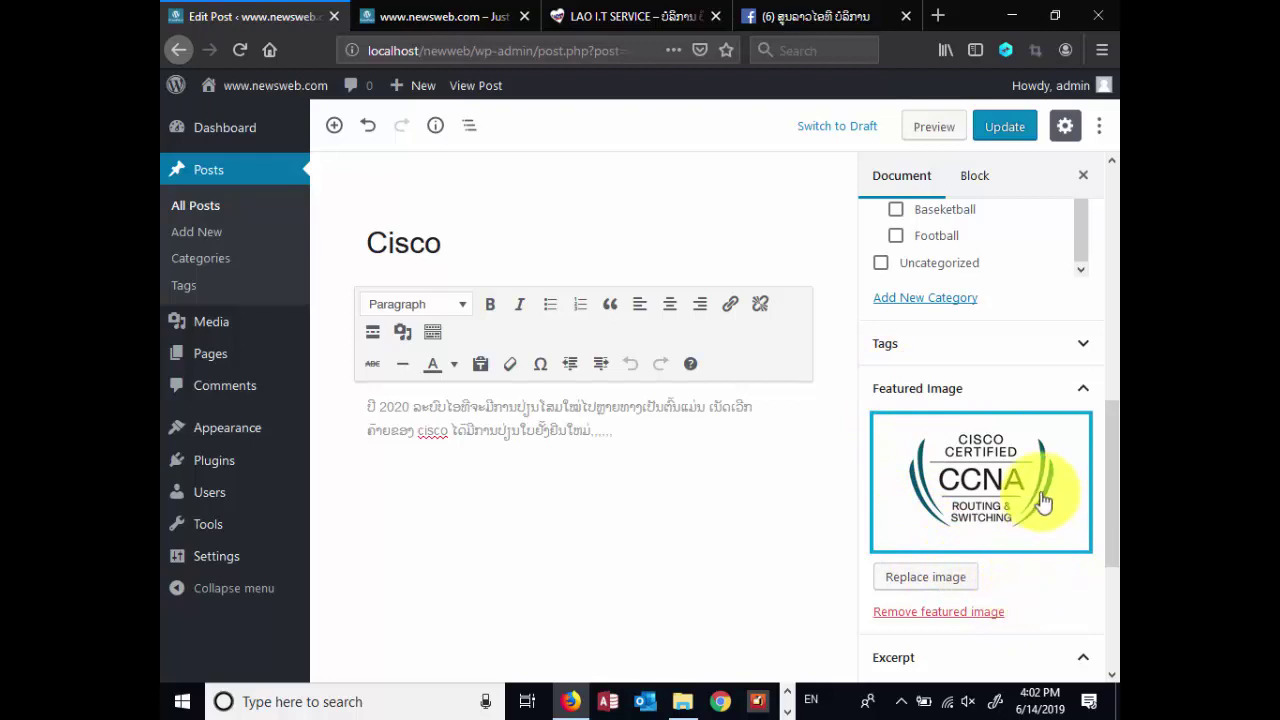
{"action": "left_click", "coordinate": [1005, 128]}
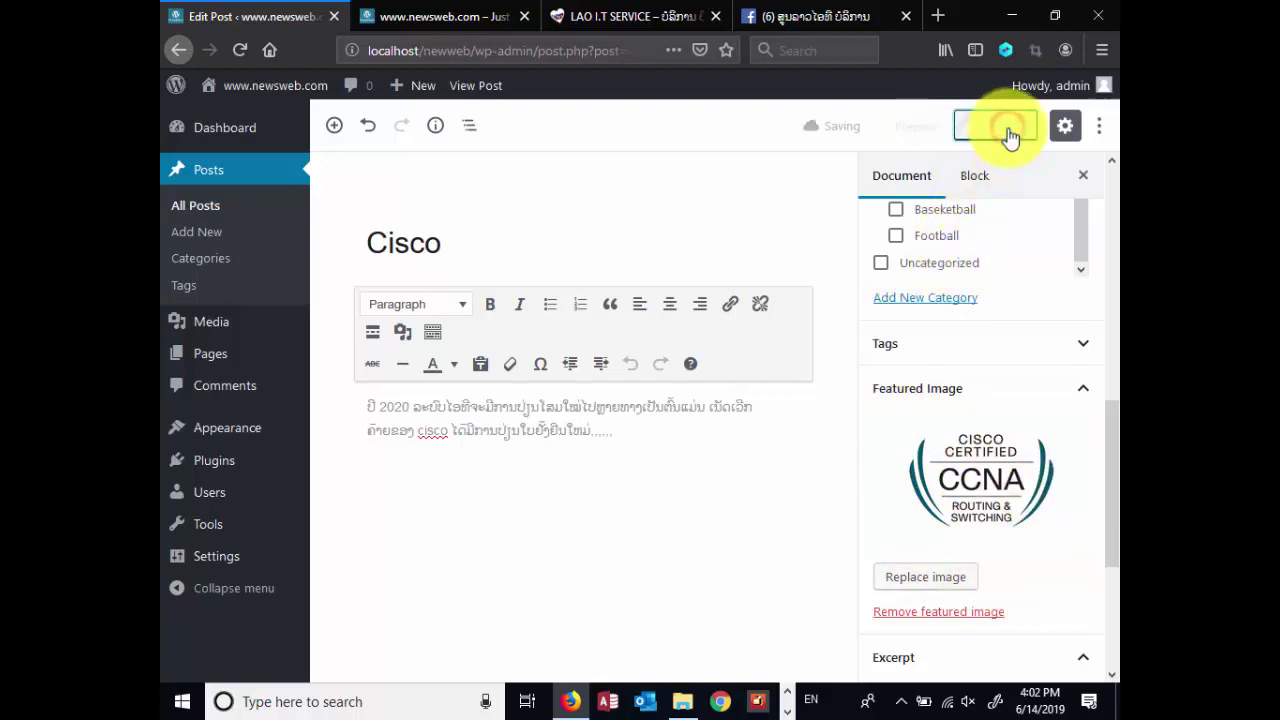
Refresh the news site's front page and check the Cisco post's featured image against the post below it
{"action": "left_click", "coordinate": [438, 18]}
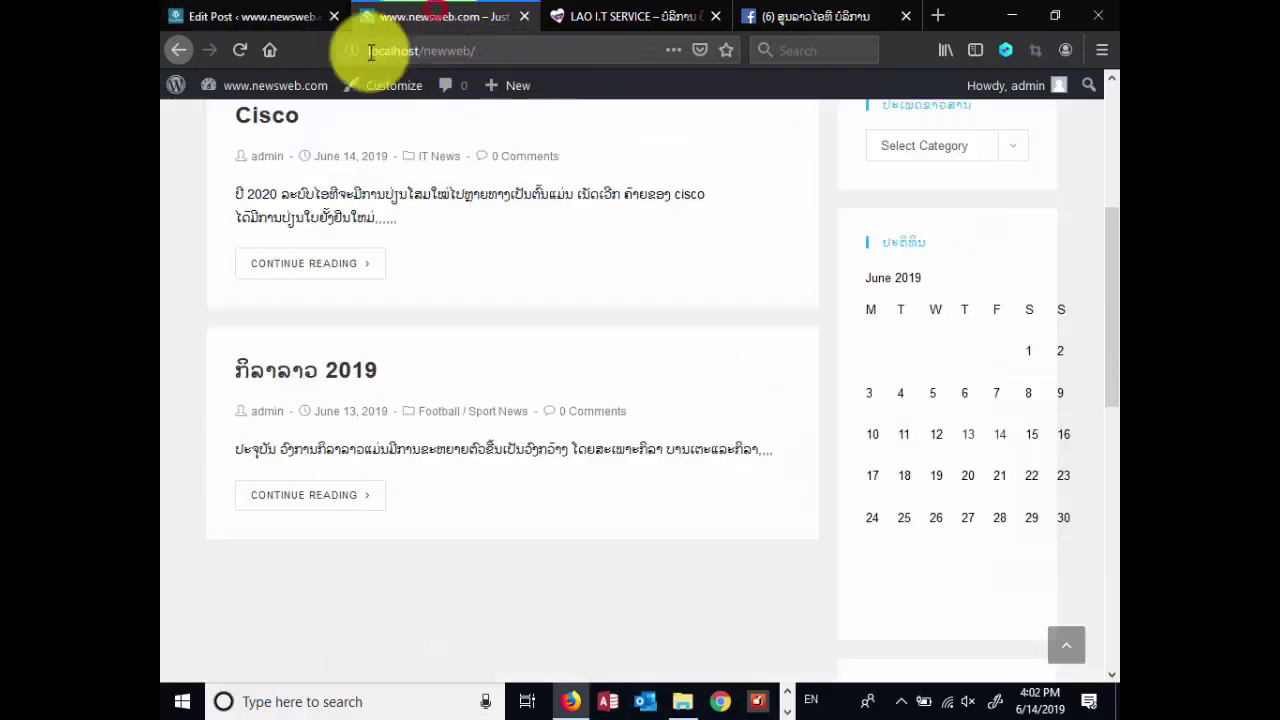
{"action": "left_click", "coordinate": [240, 49]}
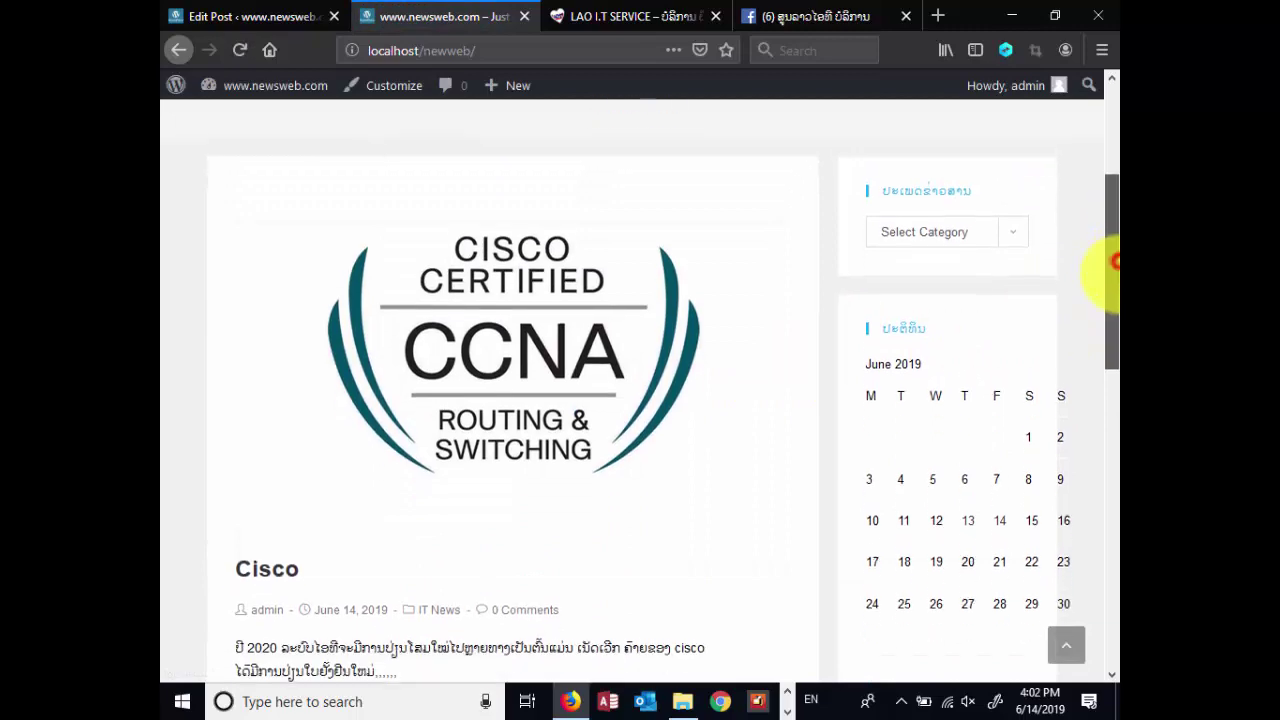
{"action": "left_click_drag", "start_coordinate": [1113, 262], "coordinate": [1108, 272]}
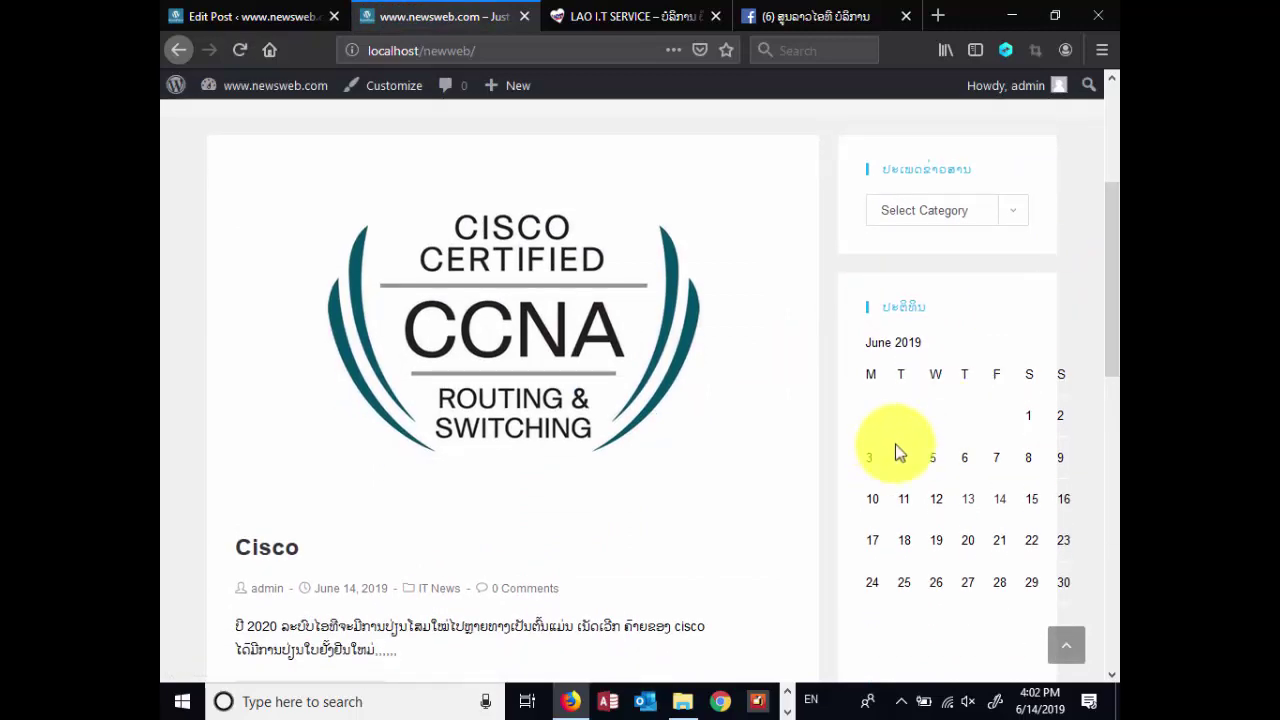
{"action": "scroll", "coordinate": [795, 400], "scroll_direction": "down", "scroll_amount": 2}
{"action": "scroll", "coordinate": [720, 355], "scroll_direction": "down", "scroll_amount": 1}
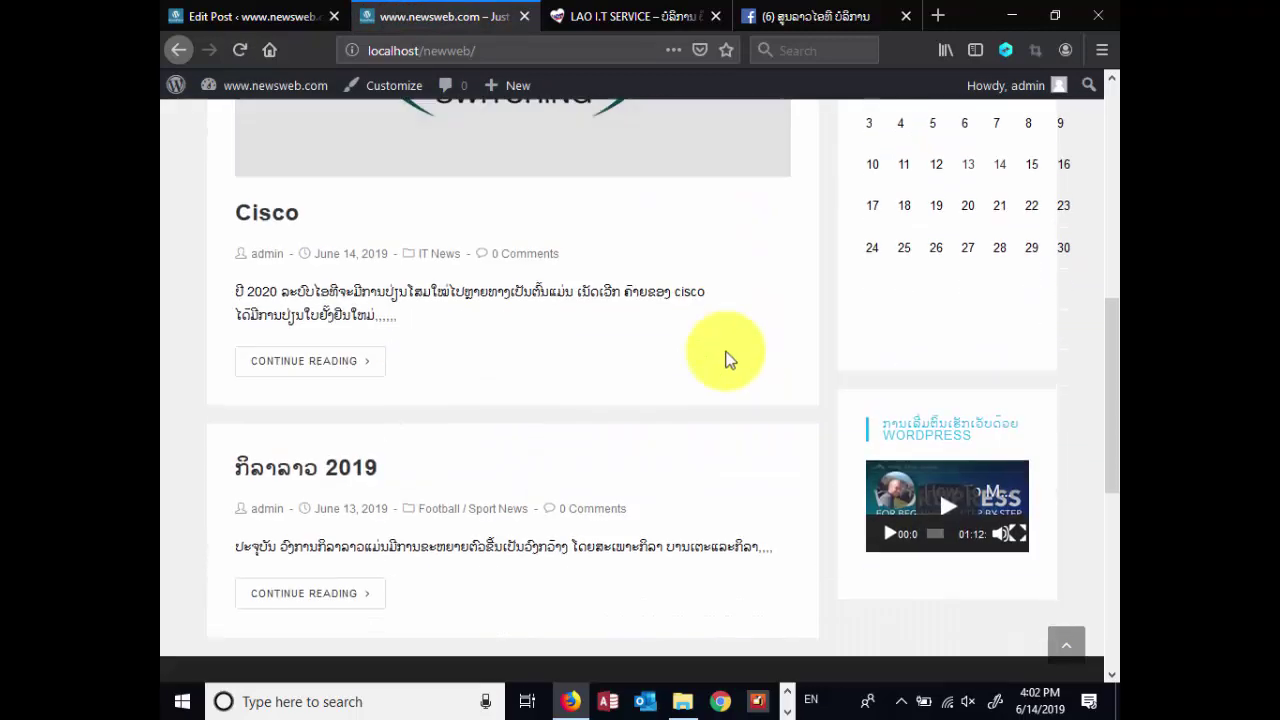
{"action": "scroll", "coordinate": [727, 358], "scroll_direction": "down", "scroll_amount": 2}
{"action": "scroll", "coordinate": [729, 400], "scroll_direction": "up", "scroll_amount": 3}
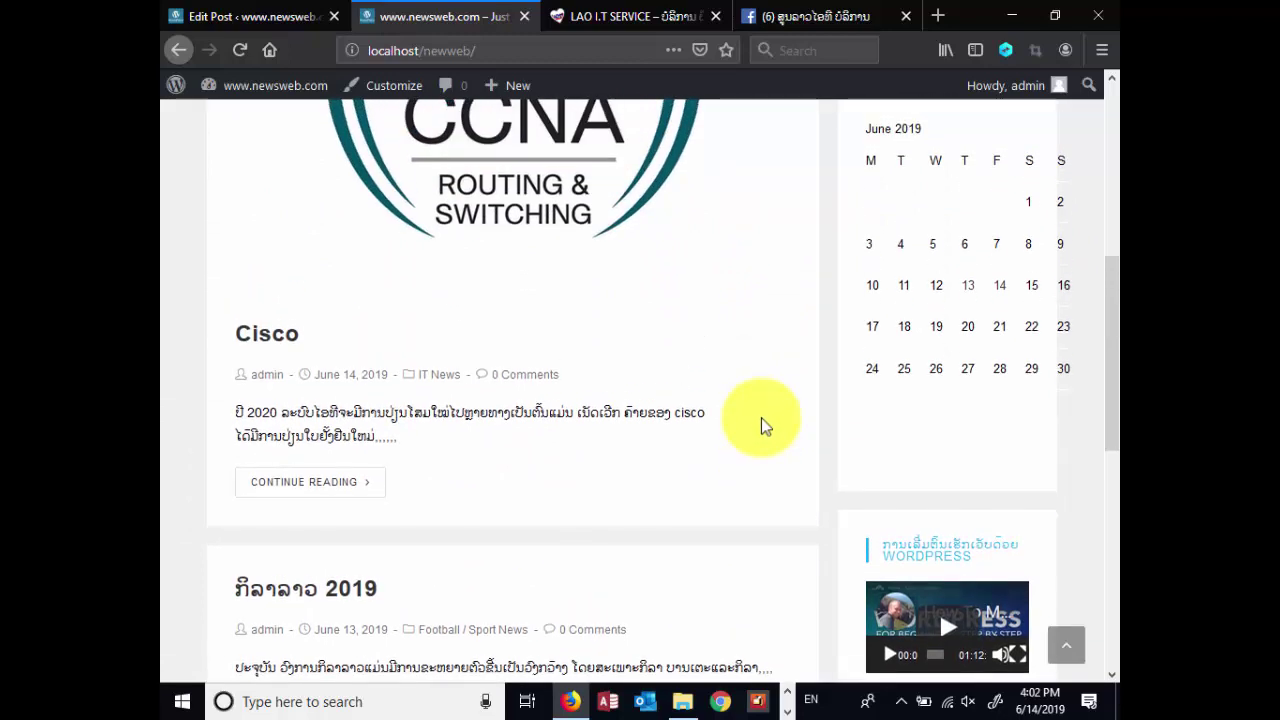
Compare the Cisco post's front-page image and summary with the course posts on laoitserv.com
{"action": "scroll", "coordinate": [763, 425], "scroll_direction": "up", "scroll_amount": 3}
{"action": "scroll", "coordinate": [806, 400], "scroll_direction": "down", "scroll_amount": 1}
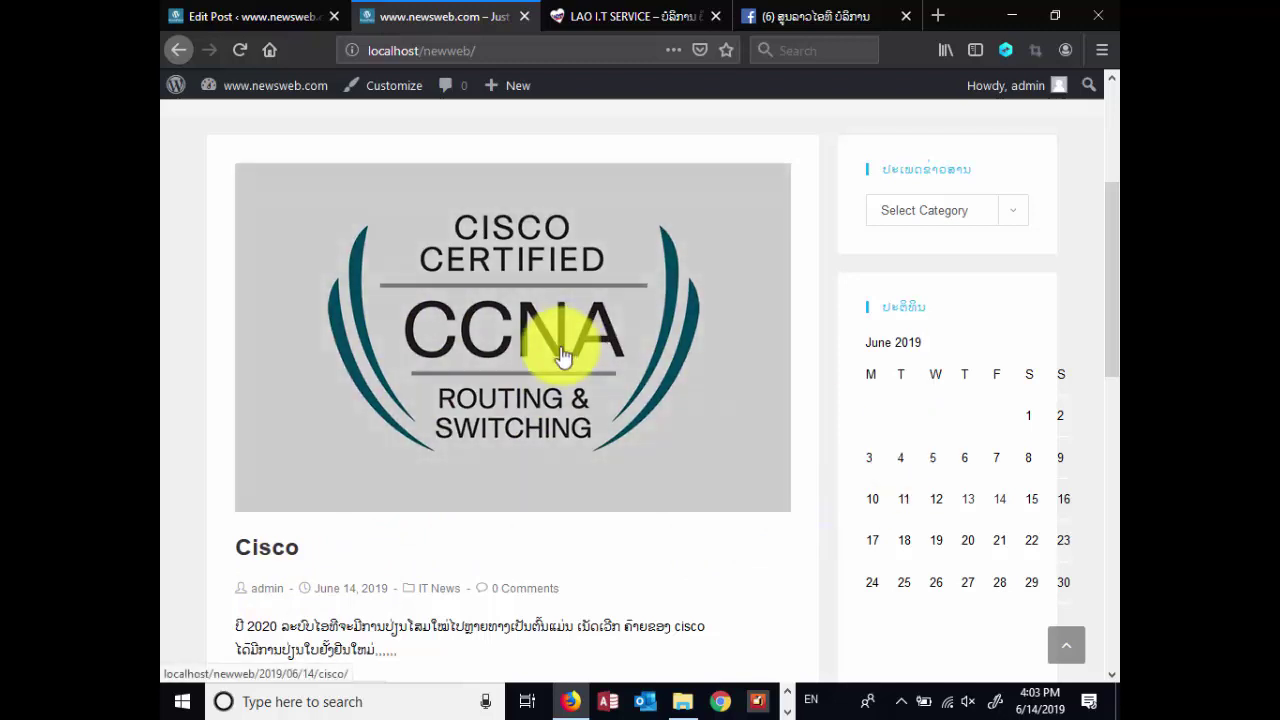
{"action": "scroll", "coordinate": [565, 355], "scroll_direction": "down", "scroll_amount": 2}
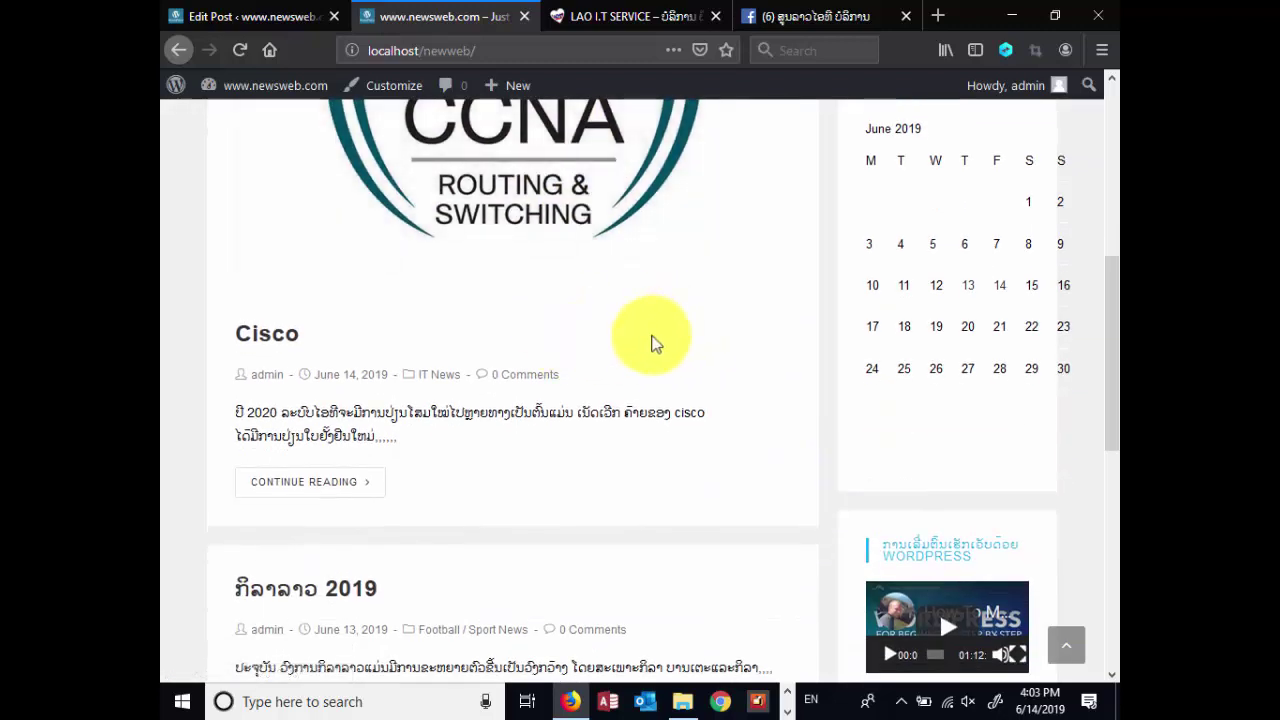
{"action": "scroll", "coordinate": [651, 334], "scroll_direction": "up", "scroll_amount": 1}
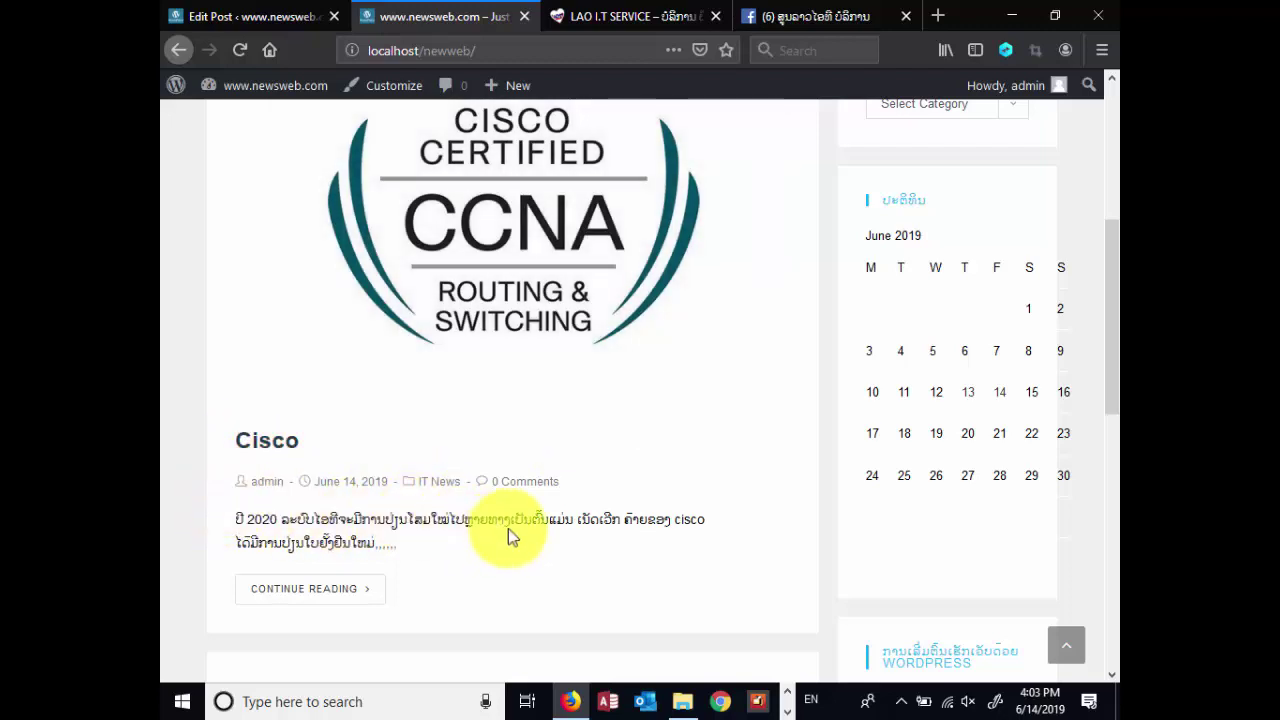
{"action": "left_click", "coordinate": [590, 20]}
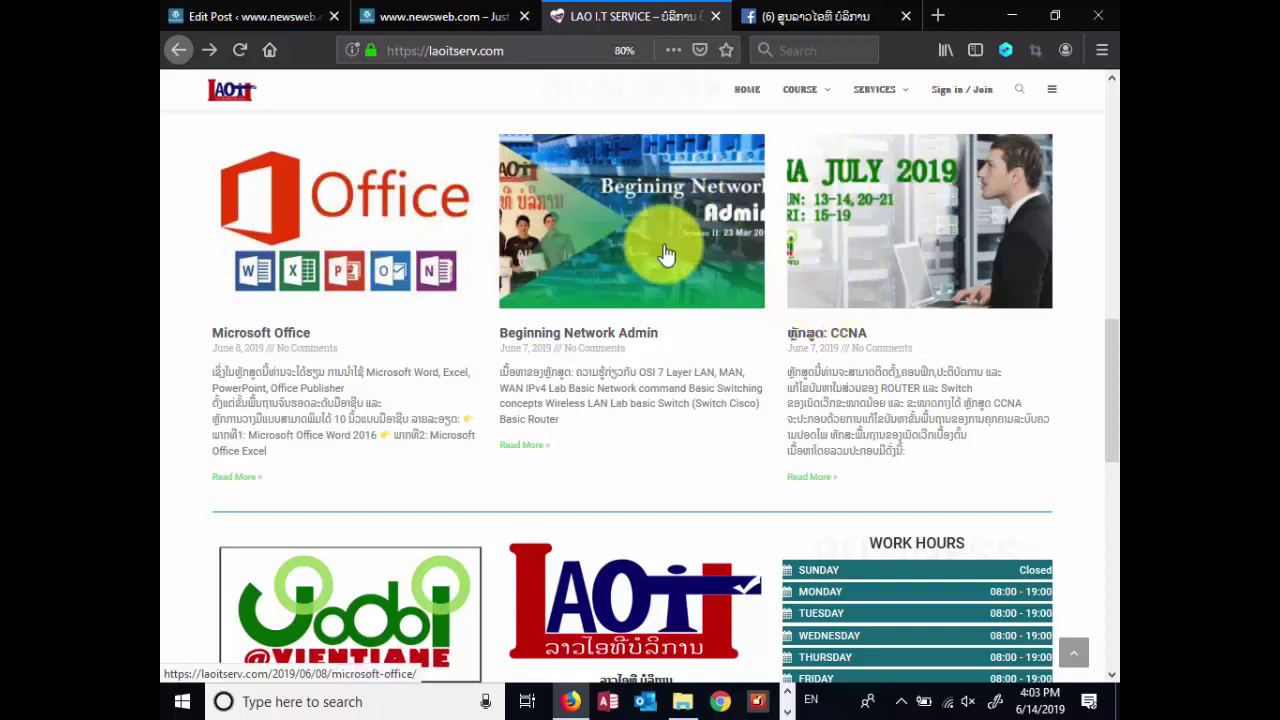
{"action": "left_click", "coordinate": [407, 19]}
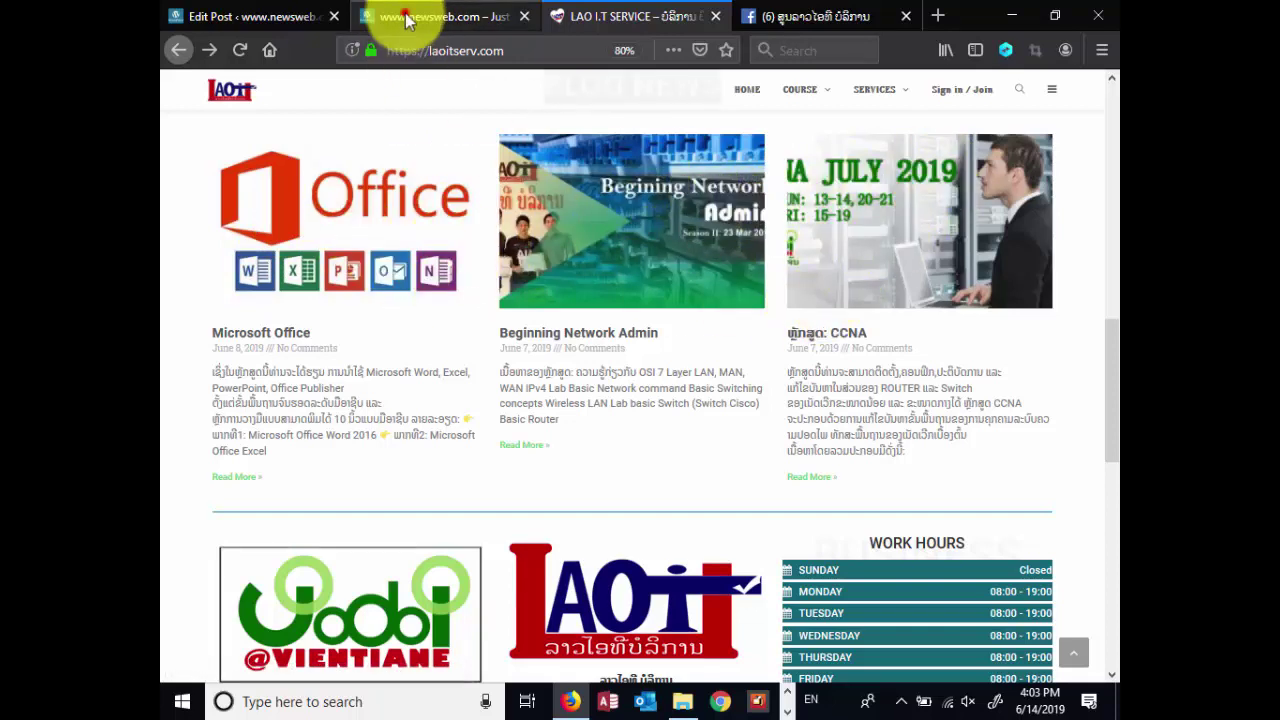
{"action": "scroll", "coordinate": [711, 396], "scroll_direction": "up", "scroll_amount": 2}
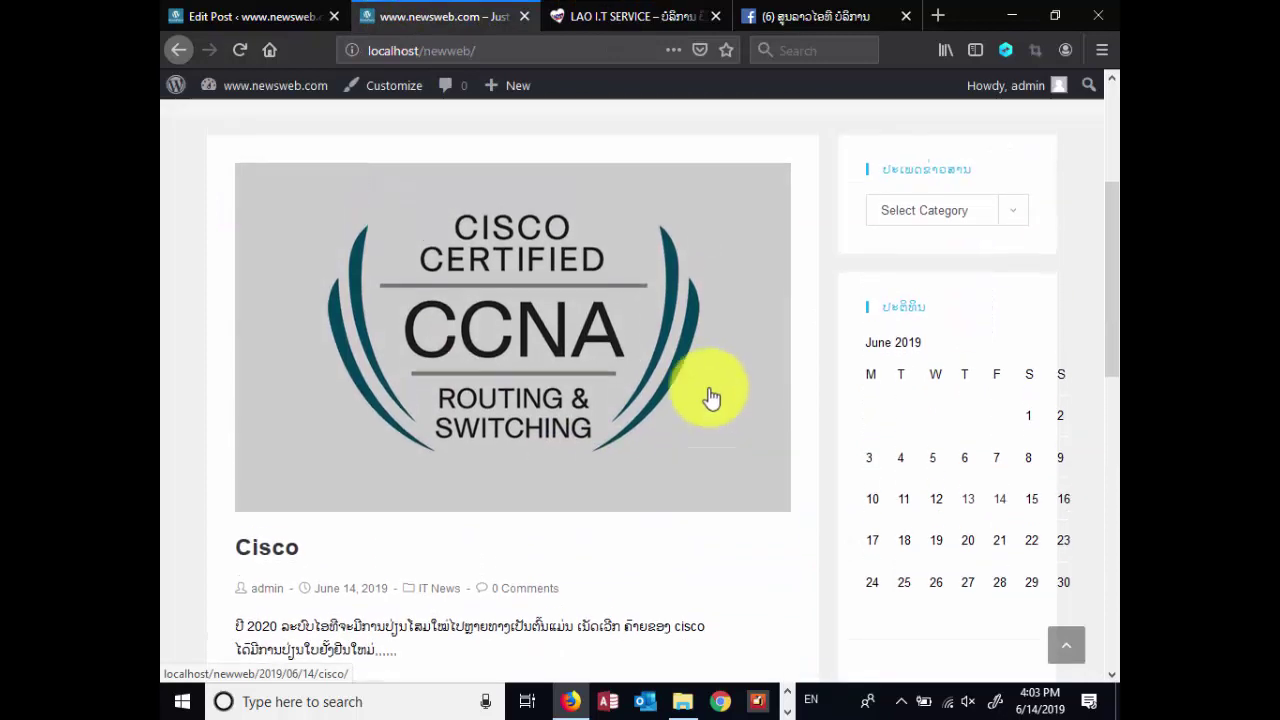
Examine the Cisco post's featured image on the front page at page zooms of 130% and 70%
{"action": "key", "text": "ctrl+minus"}
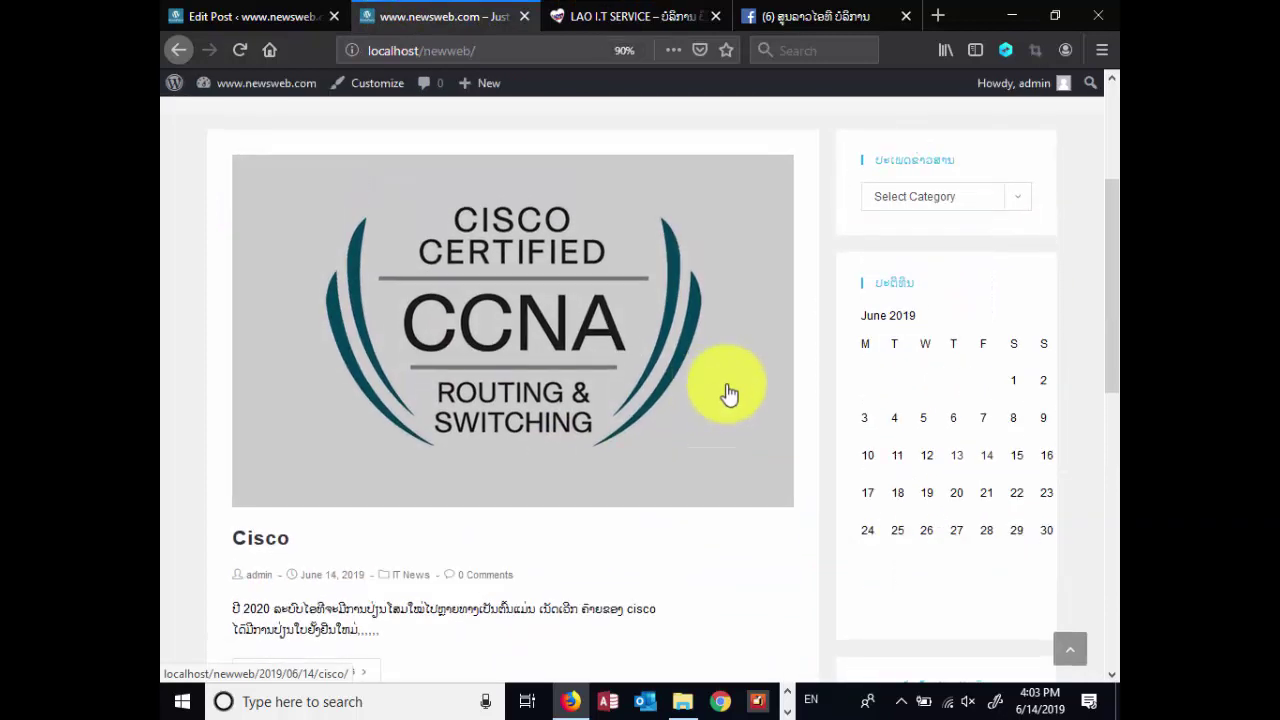
{"action": "key", "text": "ctrl+plus"}
{"action": "key", "text": "ctrl+plus"}
{"action": "key", "text": "ctrl+plus"}
{"action": "key", "text": "ctrl+plus"}
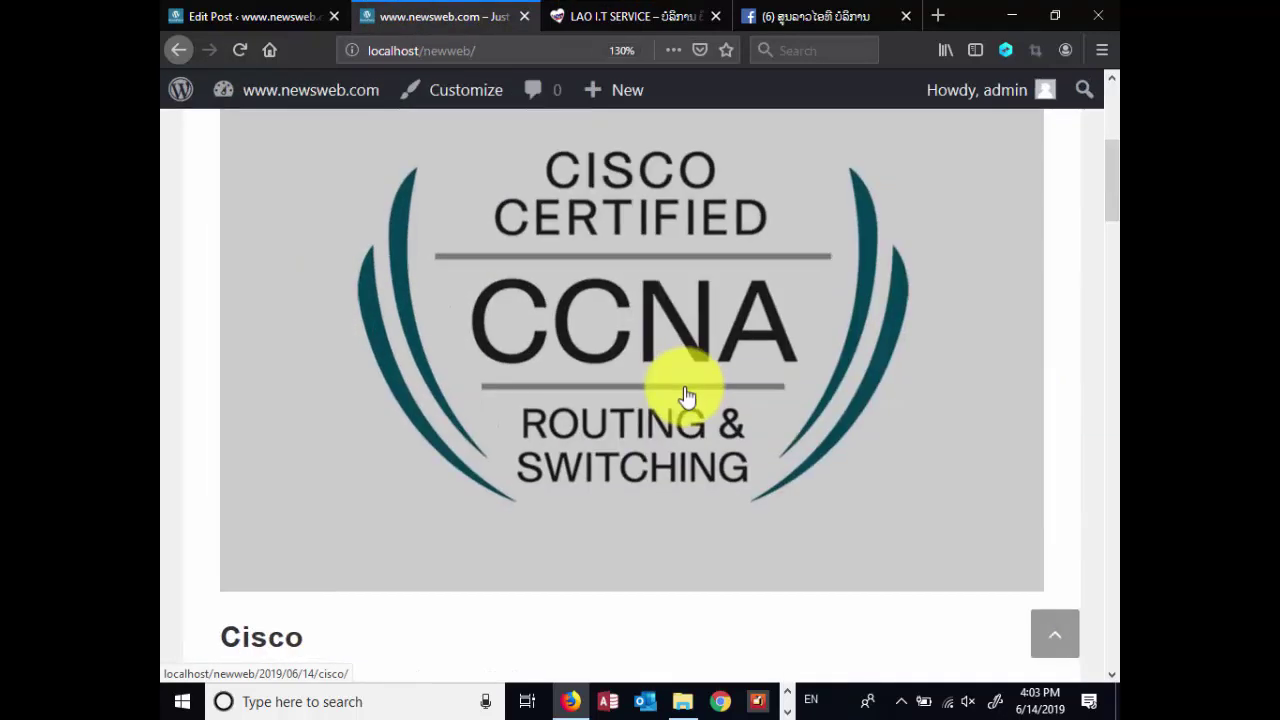
{"action": "key", "text": "ctrl+minus"}
{"action": "key", "text": "ctrl+minus"}
{"action": "key", "text": "ctrl+minus"}
{"action": "key", "text": "ctrl+minus"}
{"action": "key", "text": "ctrl+minus"}
{"action": "key", "text": "ctrl+minus"}
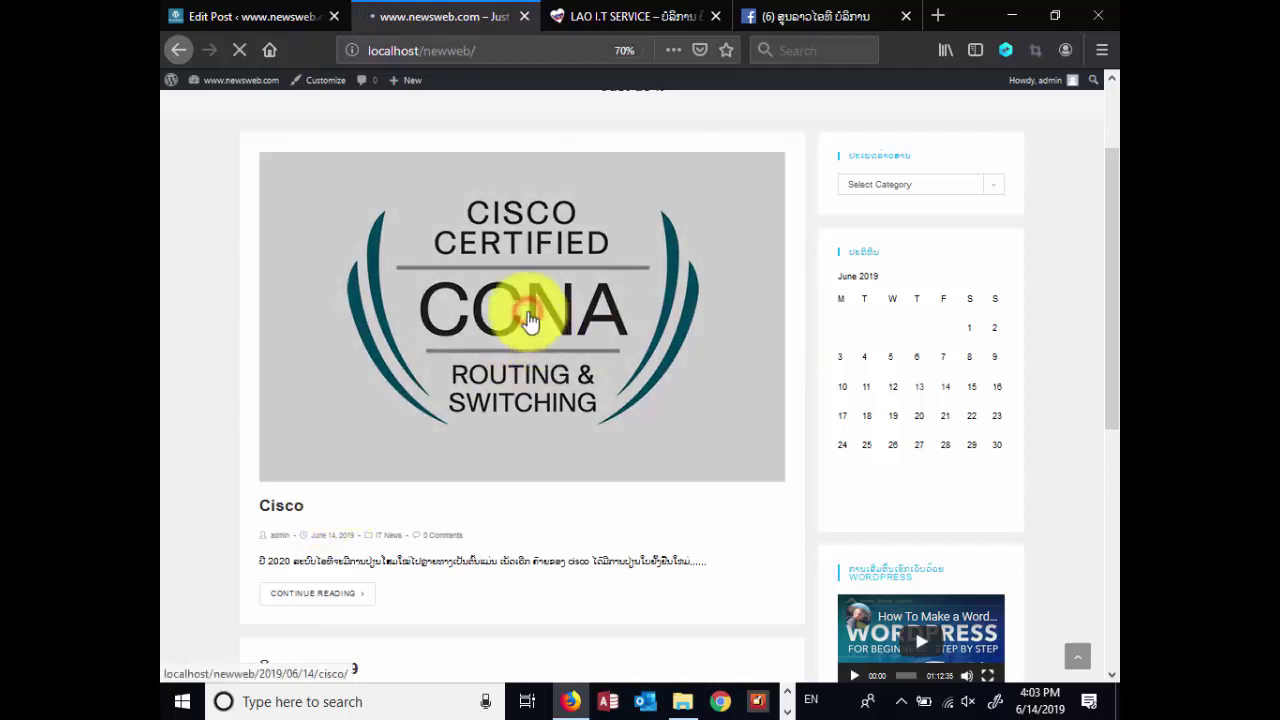
View the full Cisco post and examine it from the featured image down to the comment form
{"action": "scroll", "coordinate": [838, 378], "scroll_direction": "down", "scroll_amount": 2}
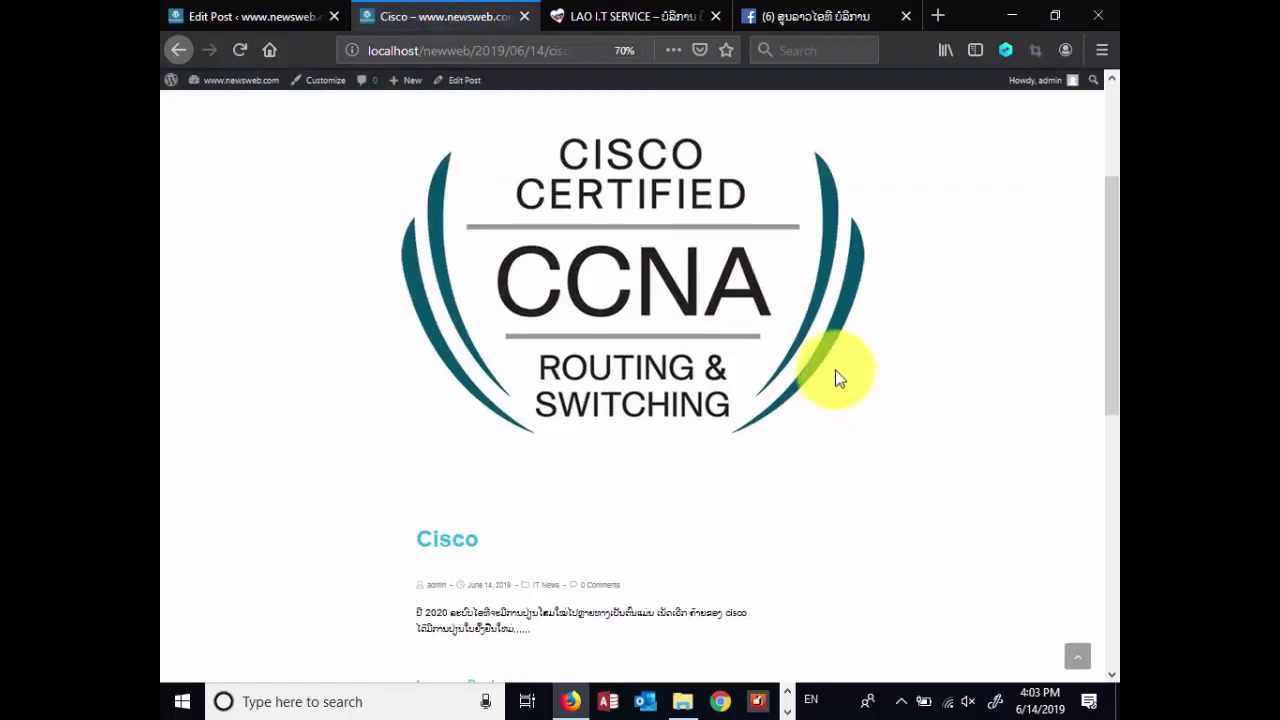
{"action": "scroll", "coordinate": [837, 368], "scroll_direction": "down", "scroll_amount": 5}
{"action": "scroll", "coordinate": [838, 366], "scroll_direction": "up", "scroll_amount": 3}
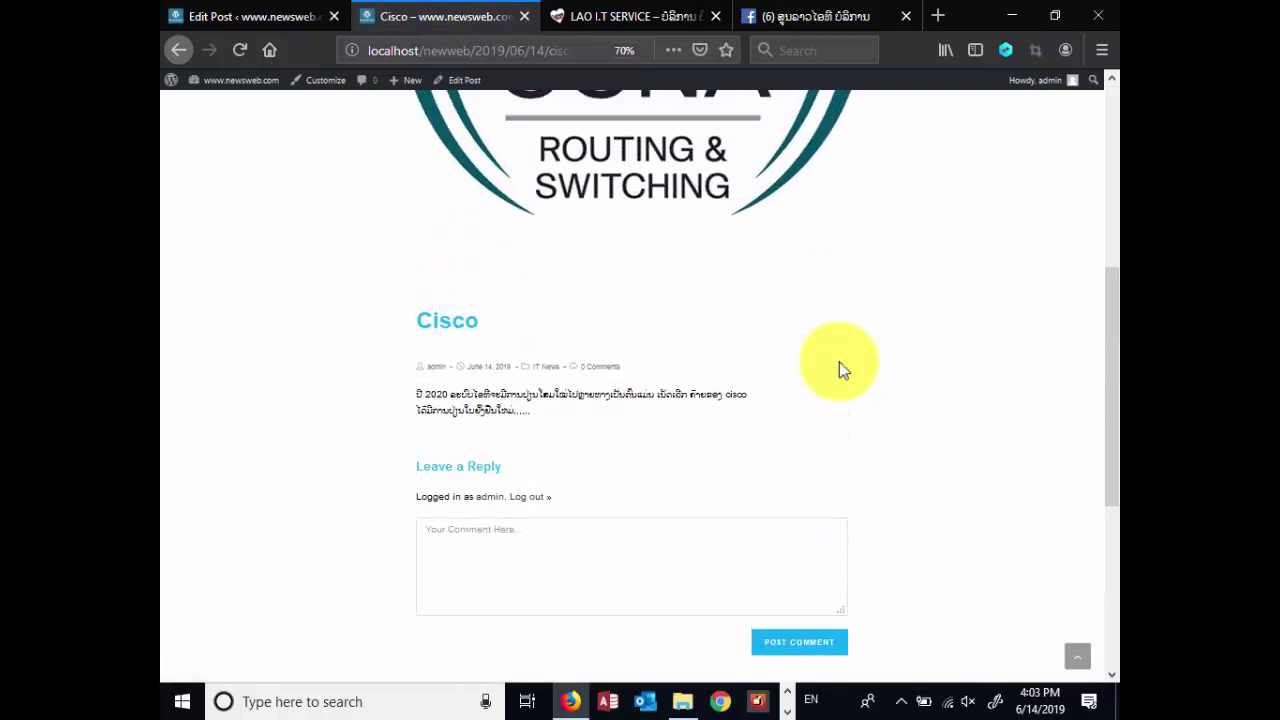
{"action": "scroll", "coordinate": [839, 363], "scroll_direction": "up", "scroll_amount": 3}
{"action": "scroll", "coordinate": [839, 362], "scroll_direction": "down", "scroll_amount": 4}
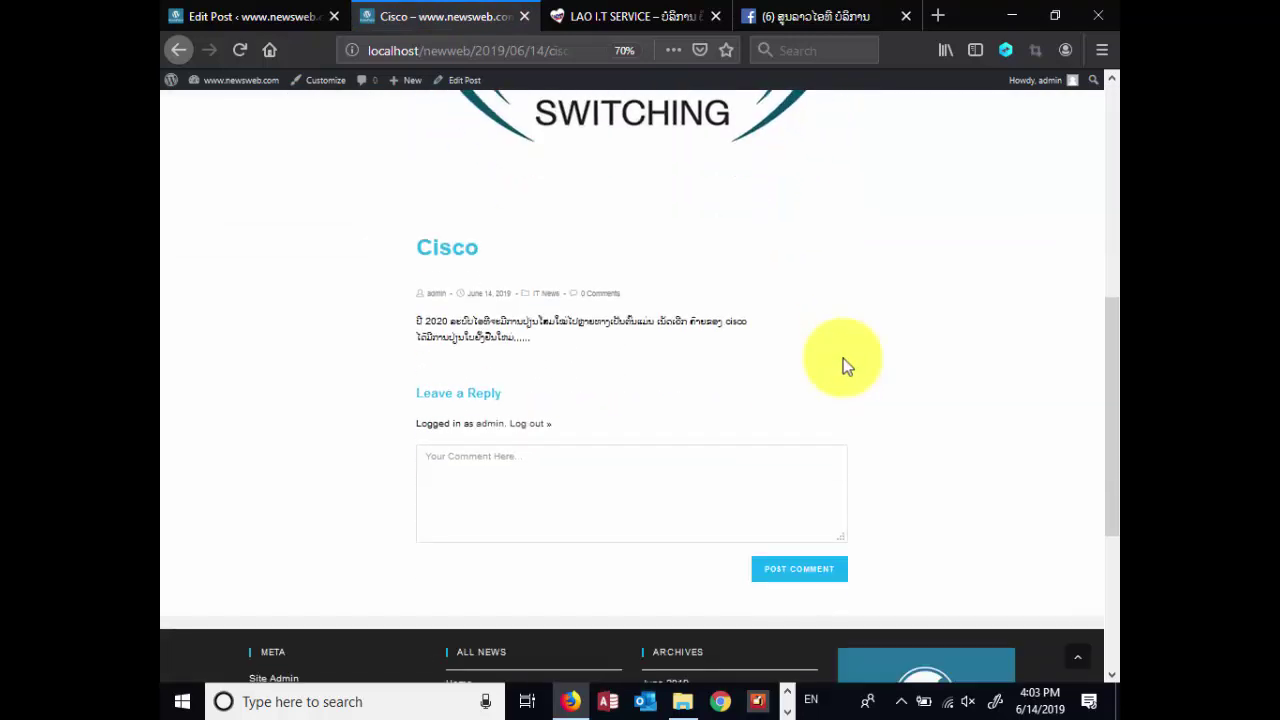
{"action": "scroll", "coordinate": [837, 360], "scroll_direction": "up", "scroll_amount": 2}
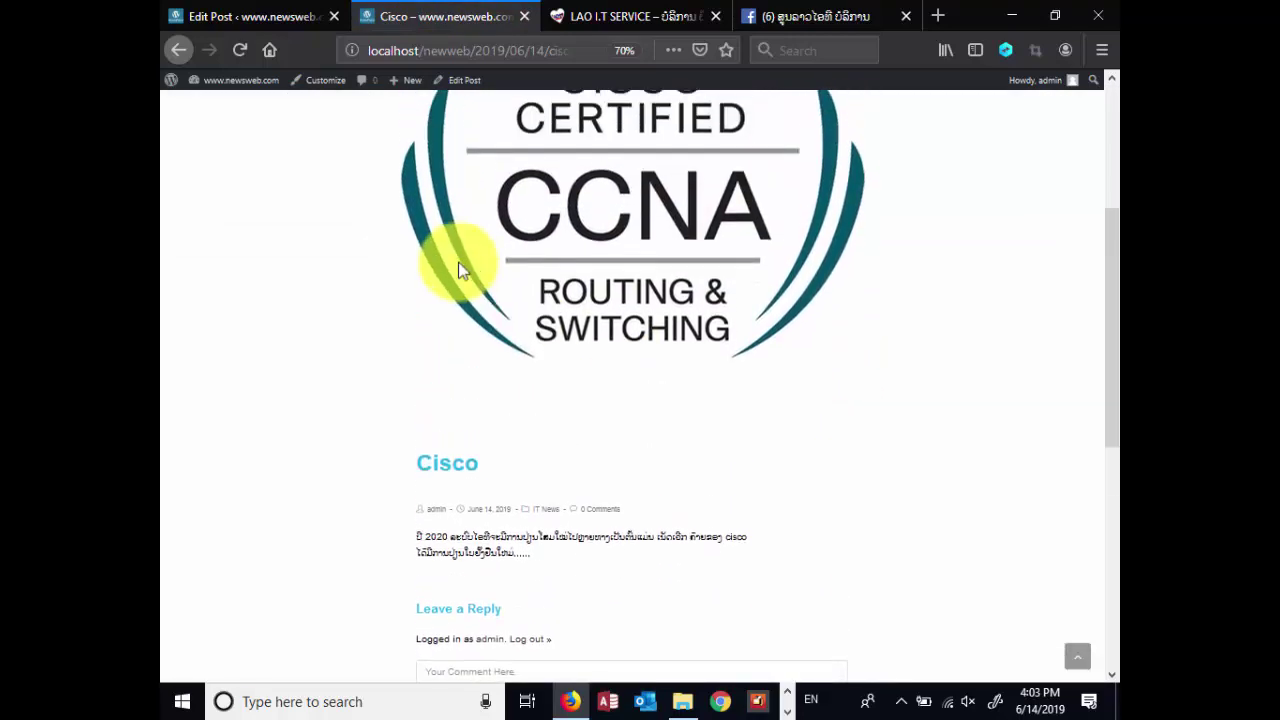
Reset the page zoom to 100% and review the Cisco post's featured image and text again
{"action": "left_click", "coordinate": [250, 20]}
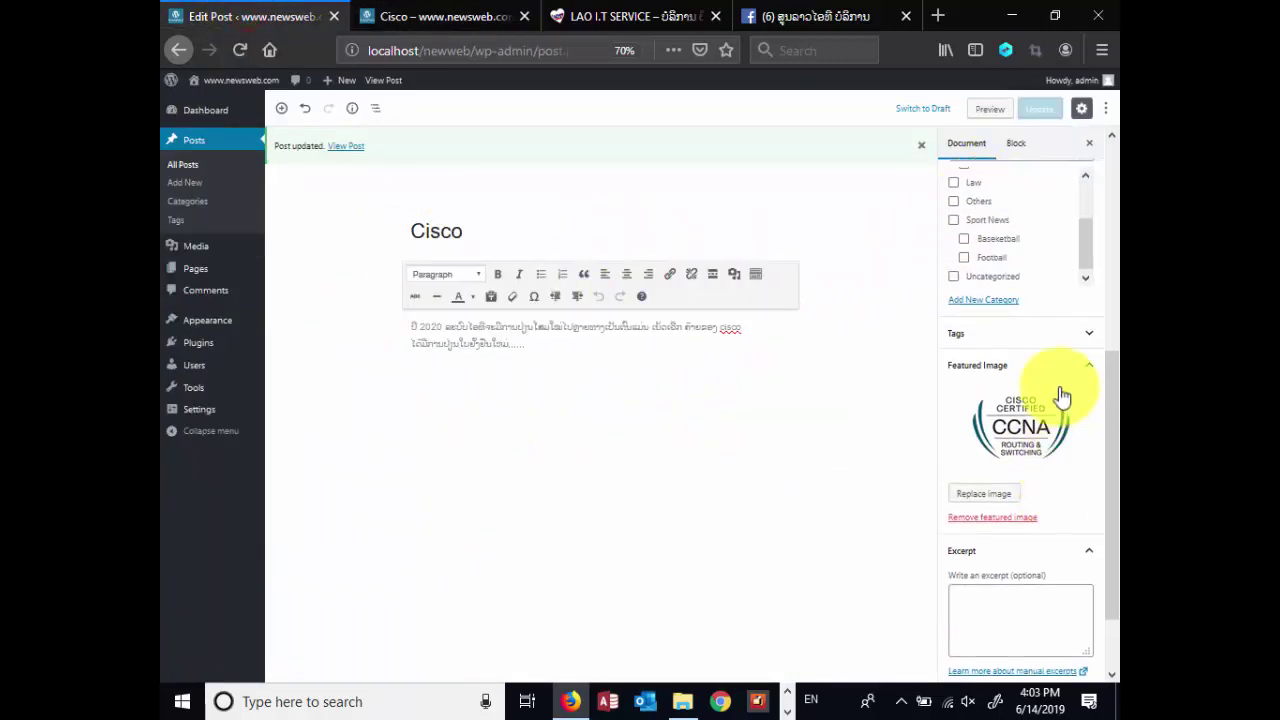
{"action": "left_click", "coordinate": [623, 51]}
{"action": "left_click", "coordinate": [443, 14]}
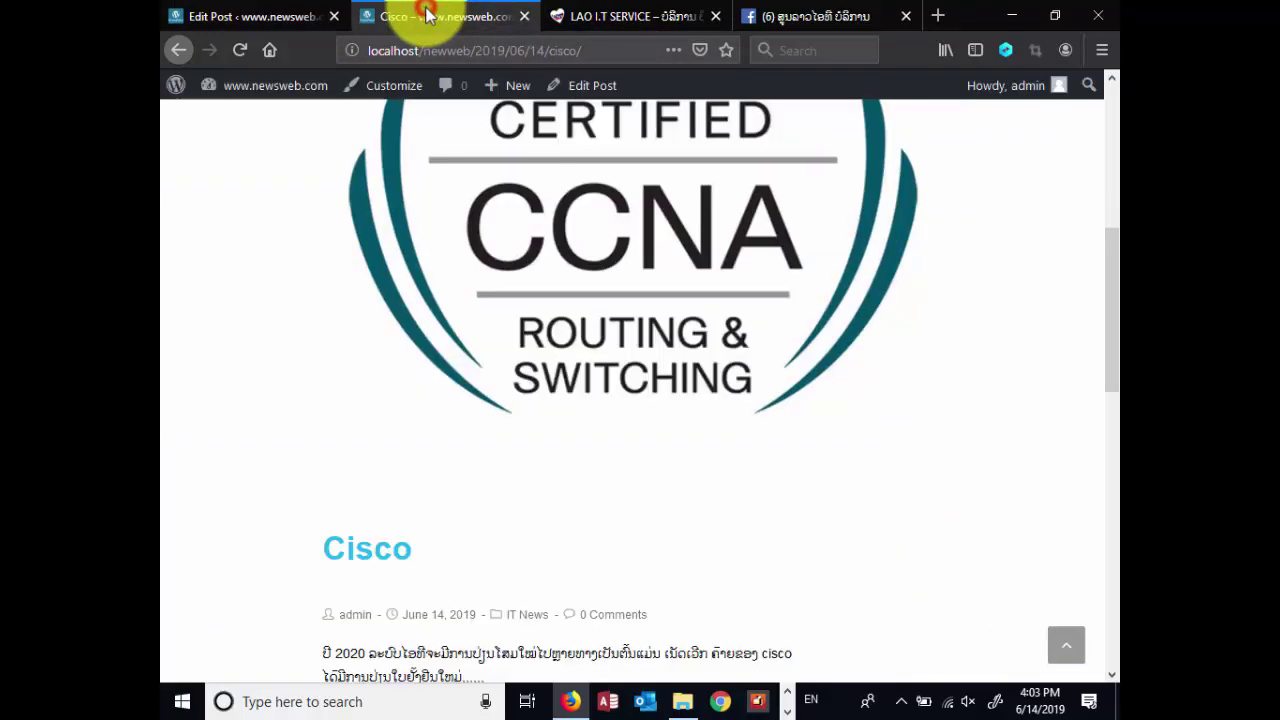
{"action": "left_click_drag", "start_coordinate": [1112, 290], "coordinate": [1108, 257]}
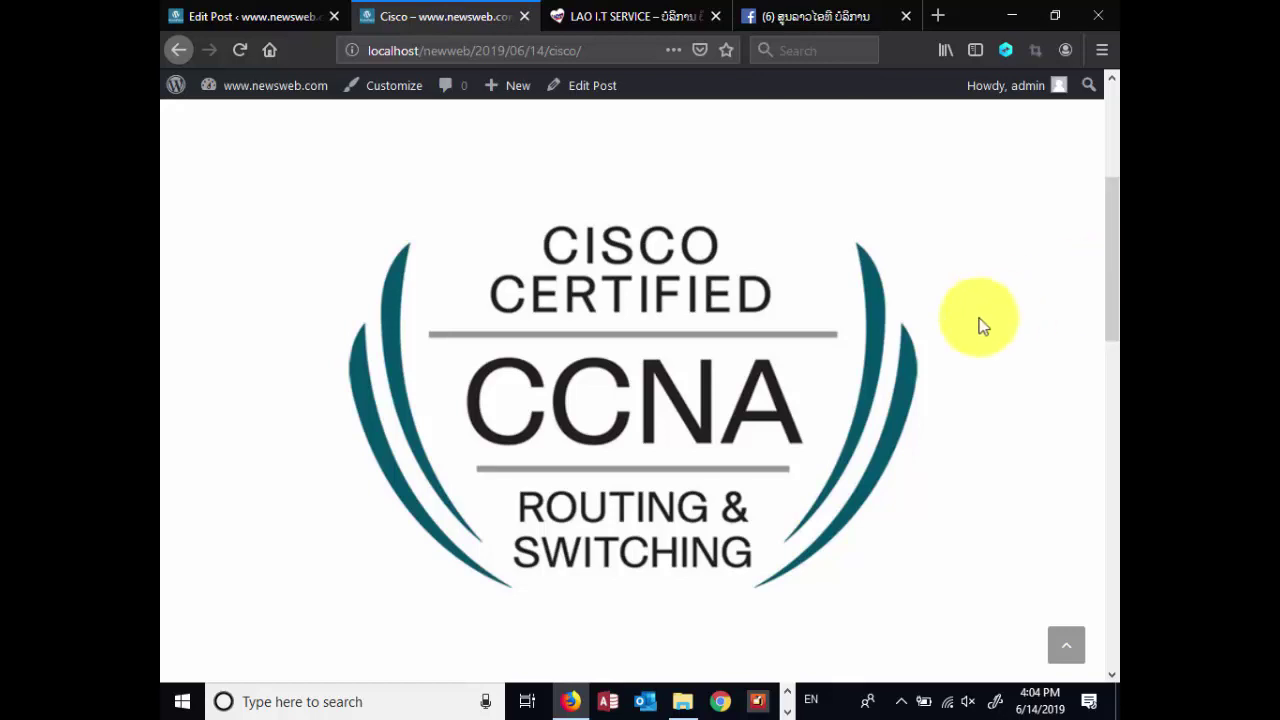
{"action": "scroll", "coordinate": [1097, 246], "scroll_direction": "down", "scroll_amount": 4}
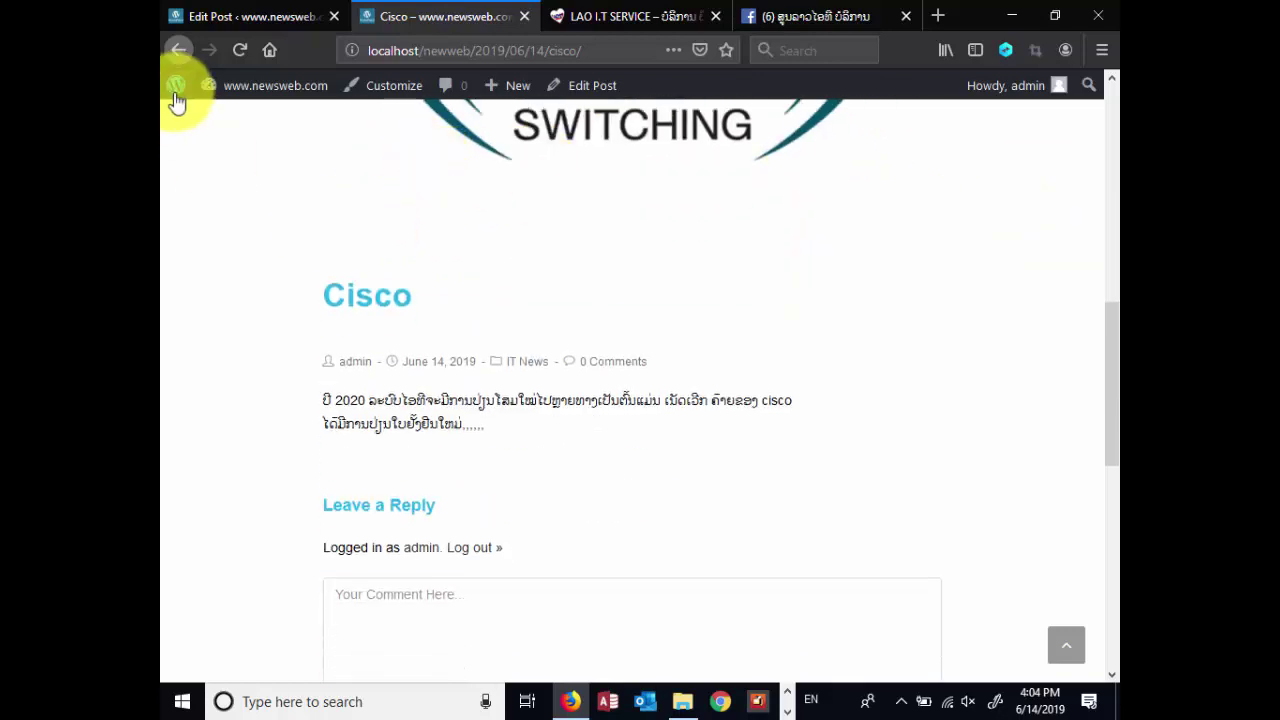
Return to the news site's front page and compare the Cisco post with the ກິລາລາວ 2019 post
{"action": "left_click", "coordinate": [178, 50]}
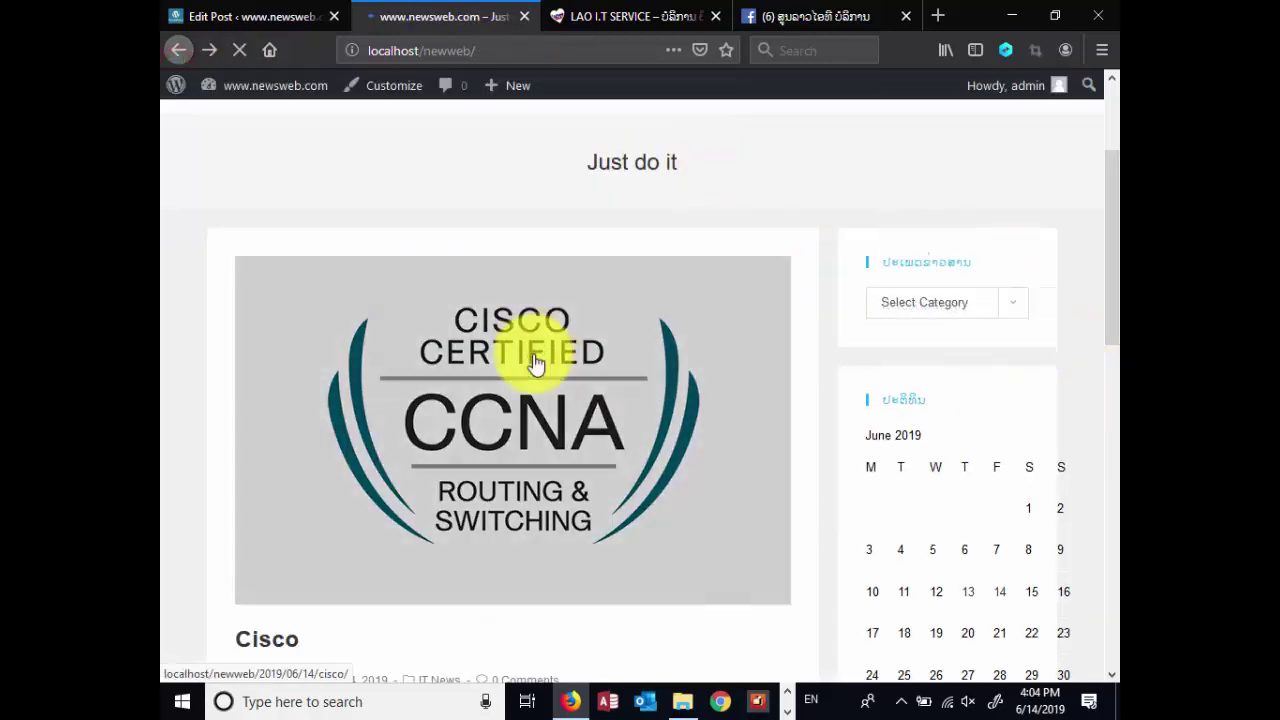
{"action": "scroll", "coordinate": [531, 356], "scroll_direction": "down", "scroll_amount": 4}
{"action": "scroll", "coordinate": [622, 437], "scroll_direction": "up", "scroll_amount": 2}
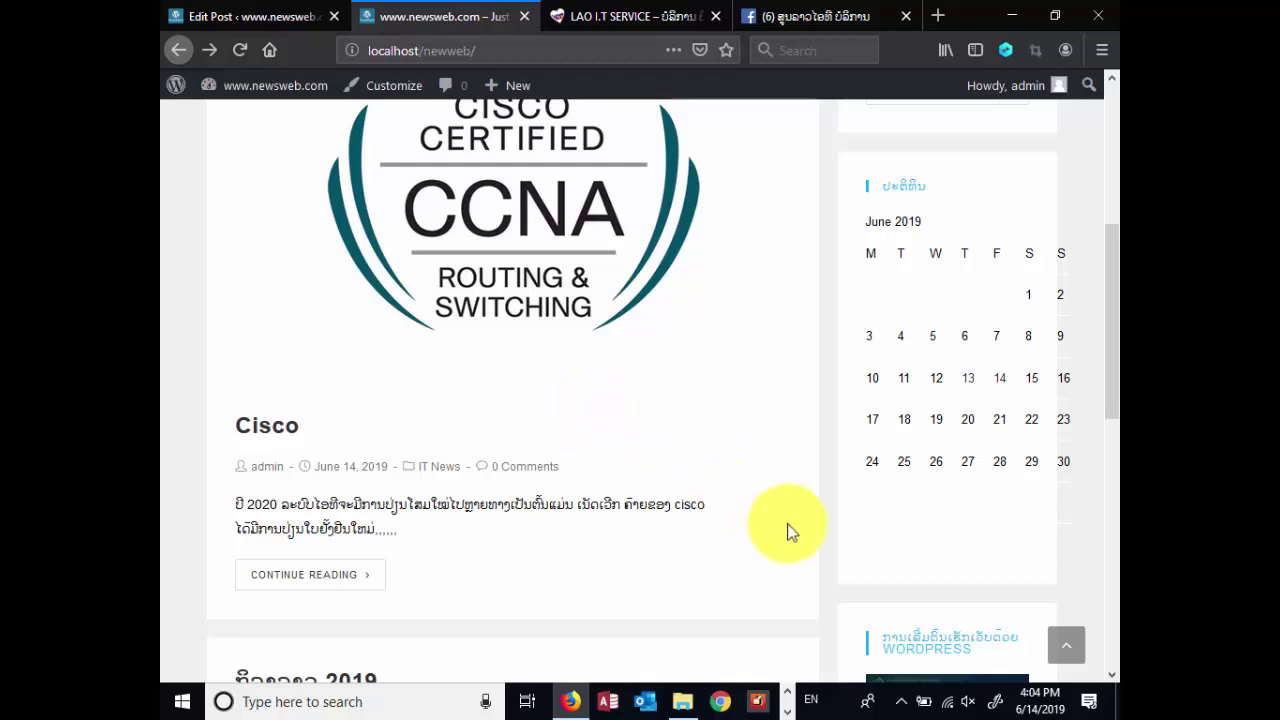
{"action": "scroll", "coordinate": [676, 484], "scroll_direction": "down", "scroll_amount": 4}
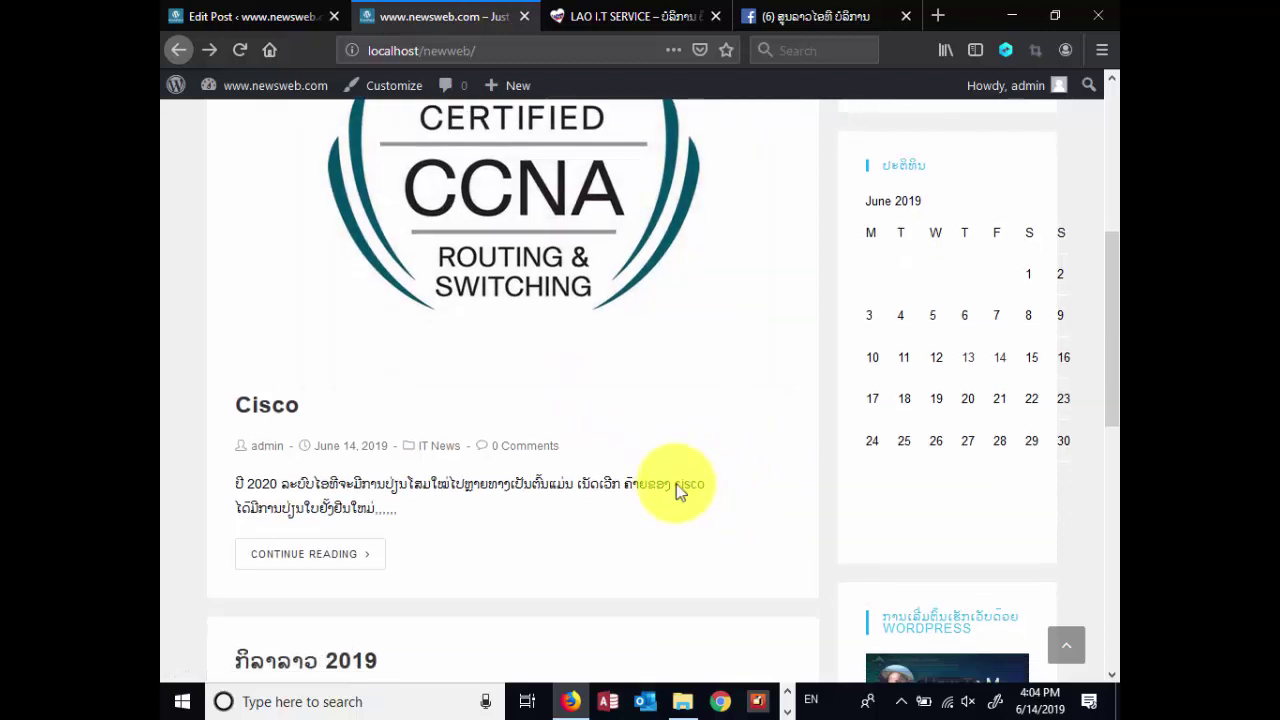
{"action": "scroll", "coordinate": [729, 474], "scroll_direction": "up", "scroll_amount": 5}
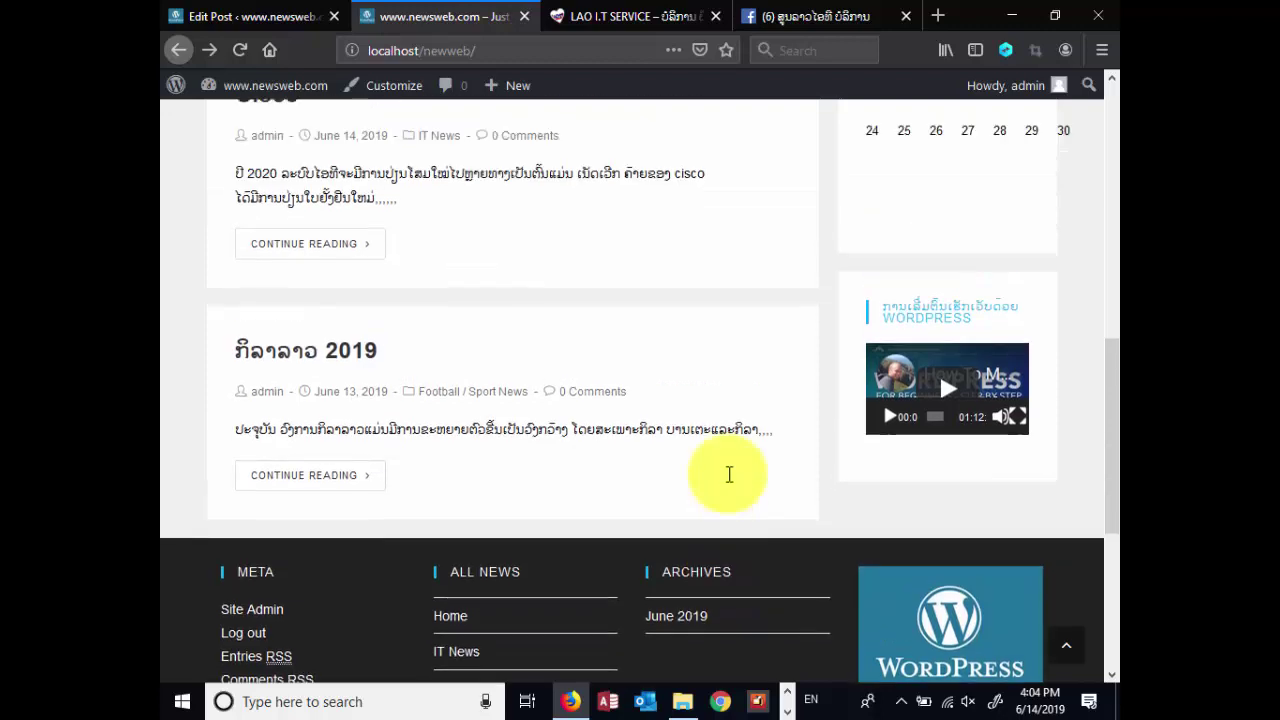
{"action": "left_click_drag", "start_coordinate": [1100, 414], "coordinate": [1110, 210]}
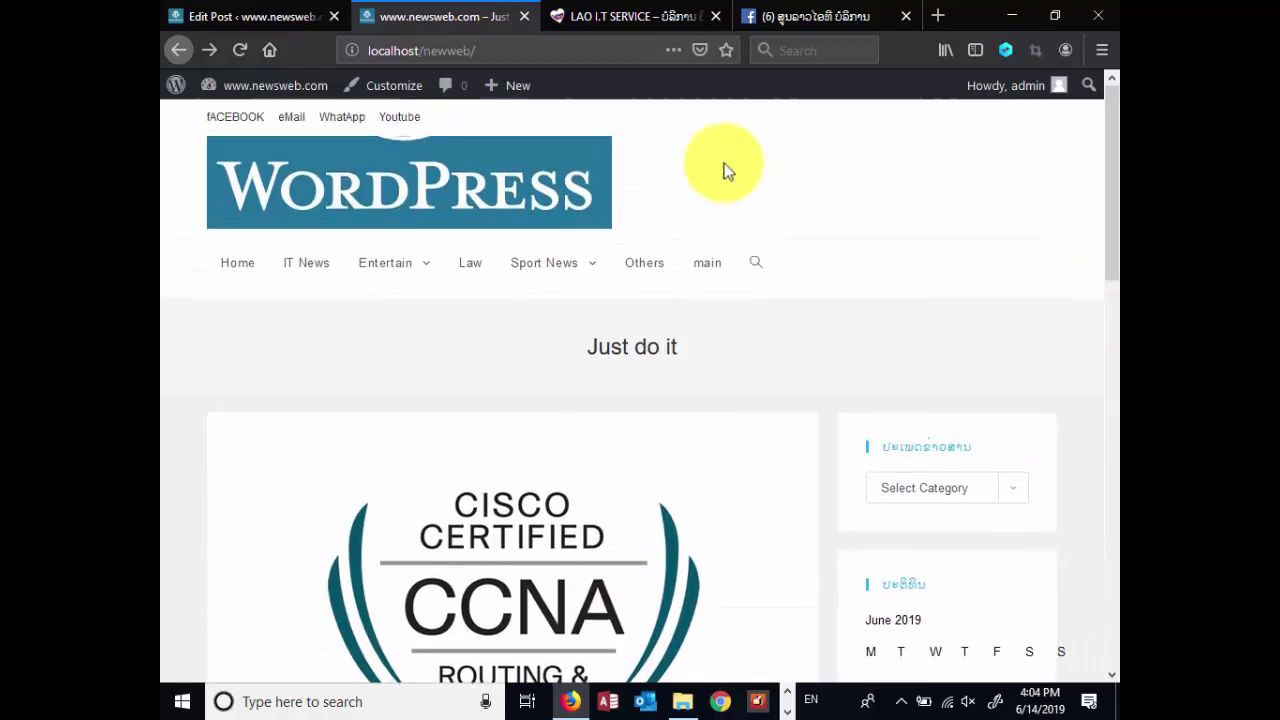
Check the front page against the Cisco post's editor and locate the post's empty excerpt
{"action": "left_click", "coordinate": [238, 20]}
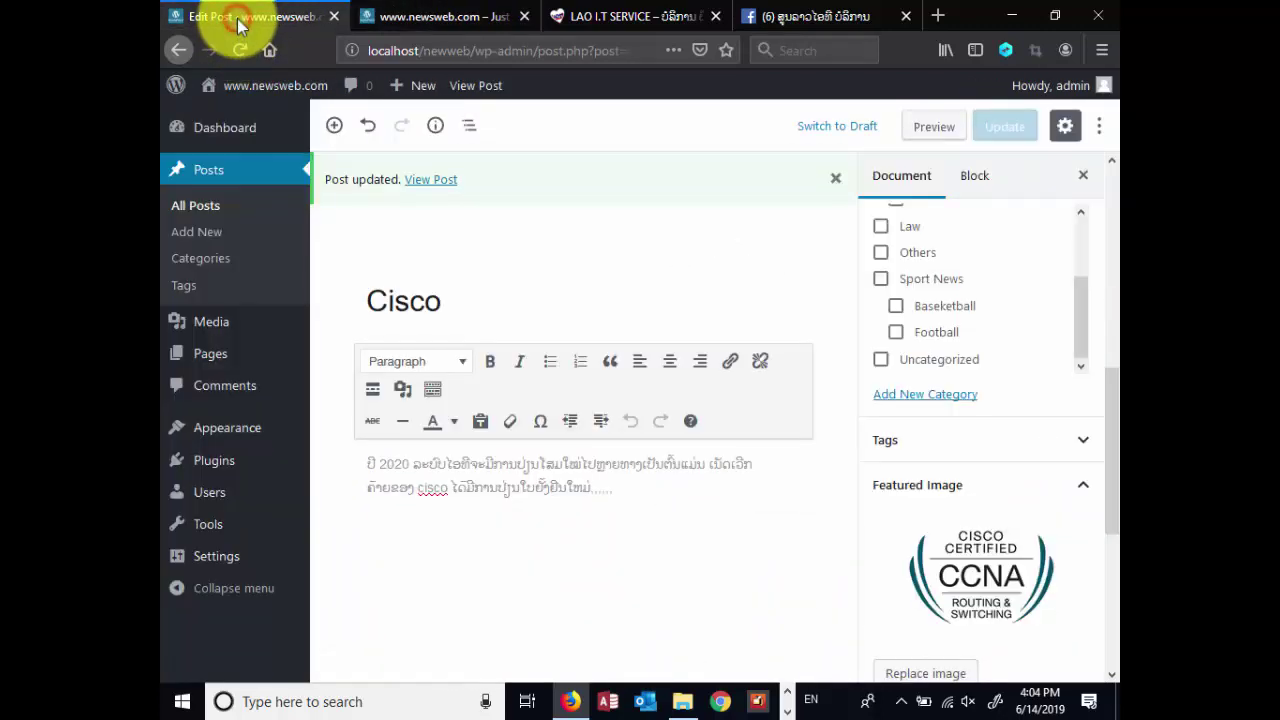
{"action": "left_click", "coordinate": [437, 18]}
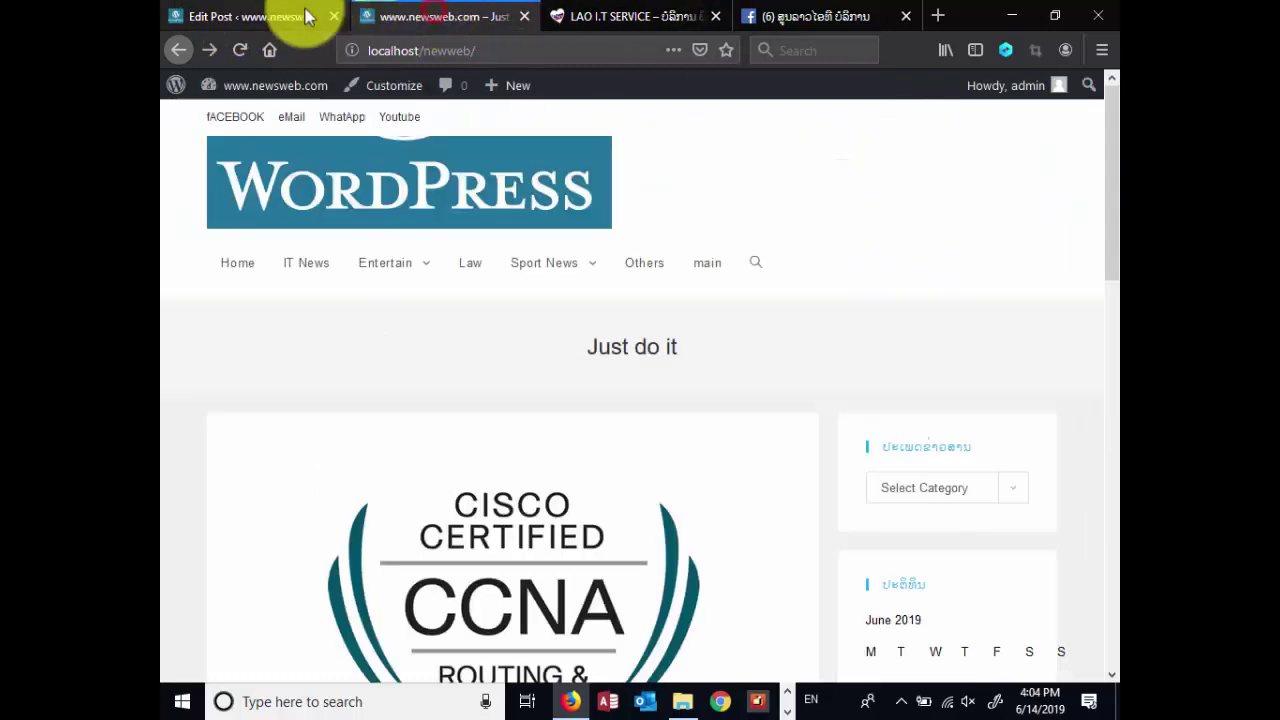
{"action": "left_click", "coordinate": [322, 18]}
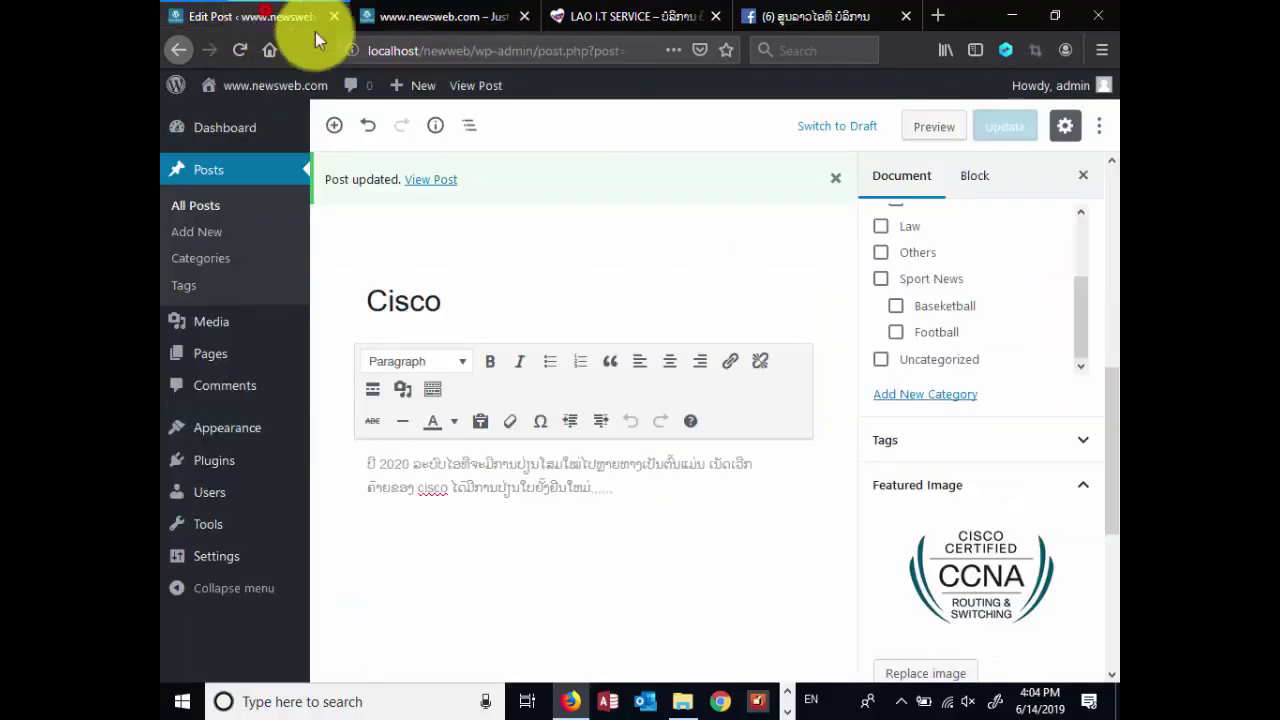
{"action": "left_click_drag", "start_coordinate": [1113, 416], "coordinate": [1100, 560]}
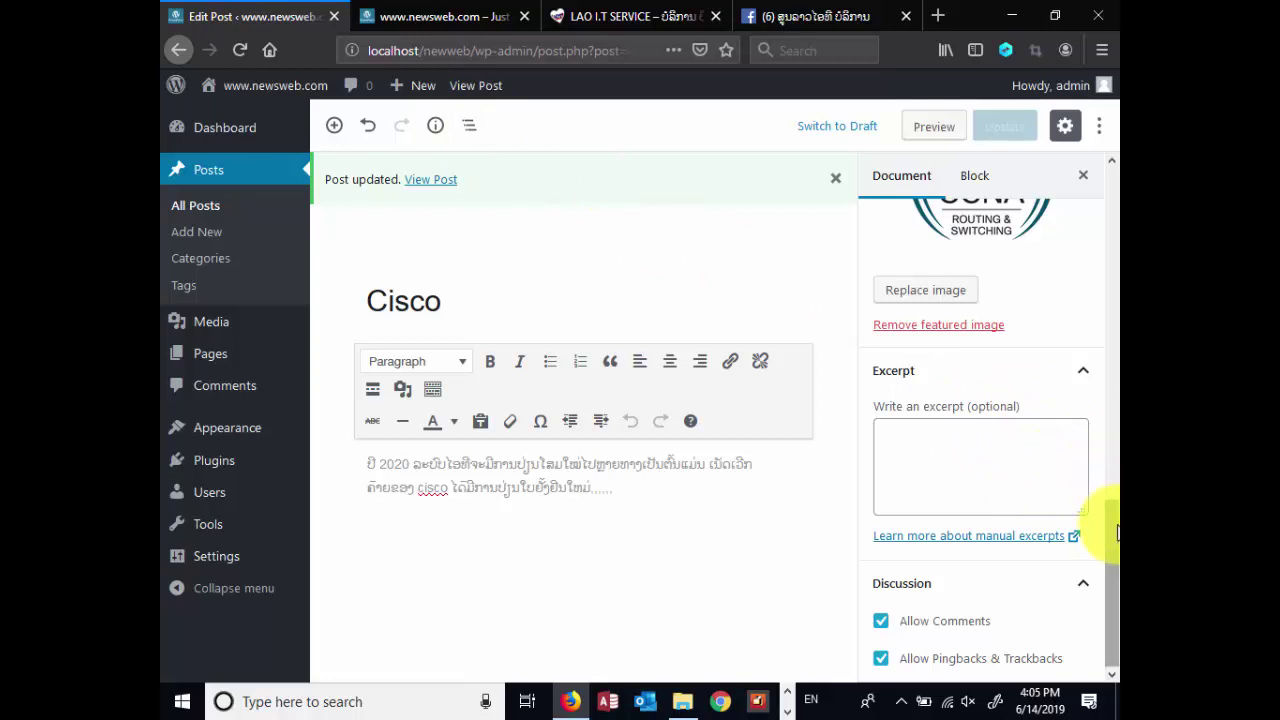
{"action": "left_click", "coordinate": [925, 440]}
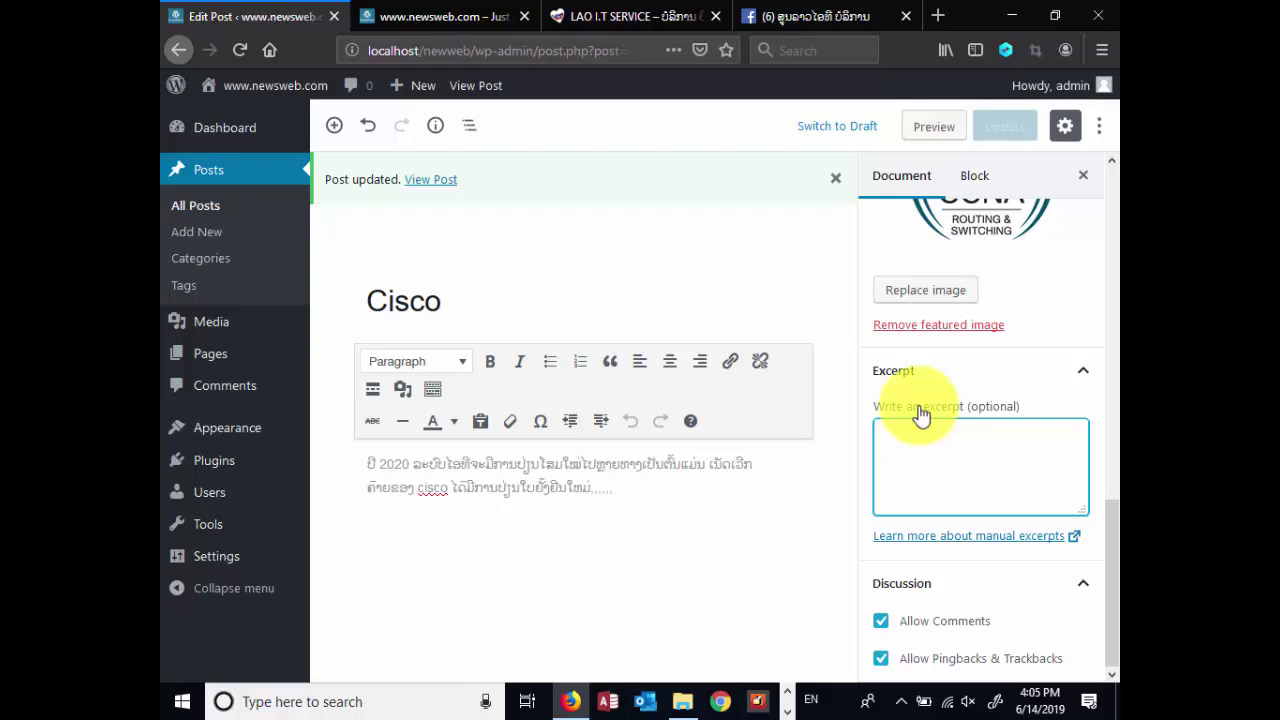
Copy the ກິລາລາວ 2019 post's summary text from the front page into the Cisco post's excerpt
{"action": "left_click", "coordinate": [425, 22]}
{"action": "scroll", "coordinate": [697, 356], "scroll_direction": "down", "scroll_amount": 1}
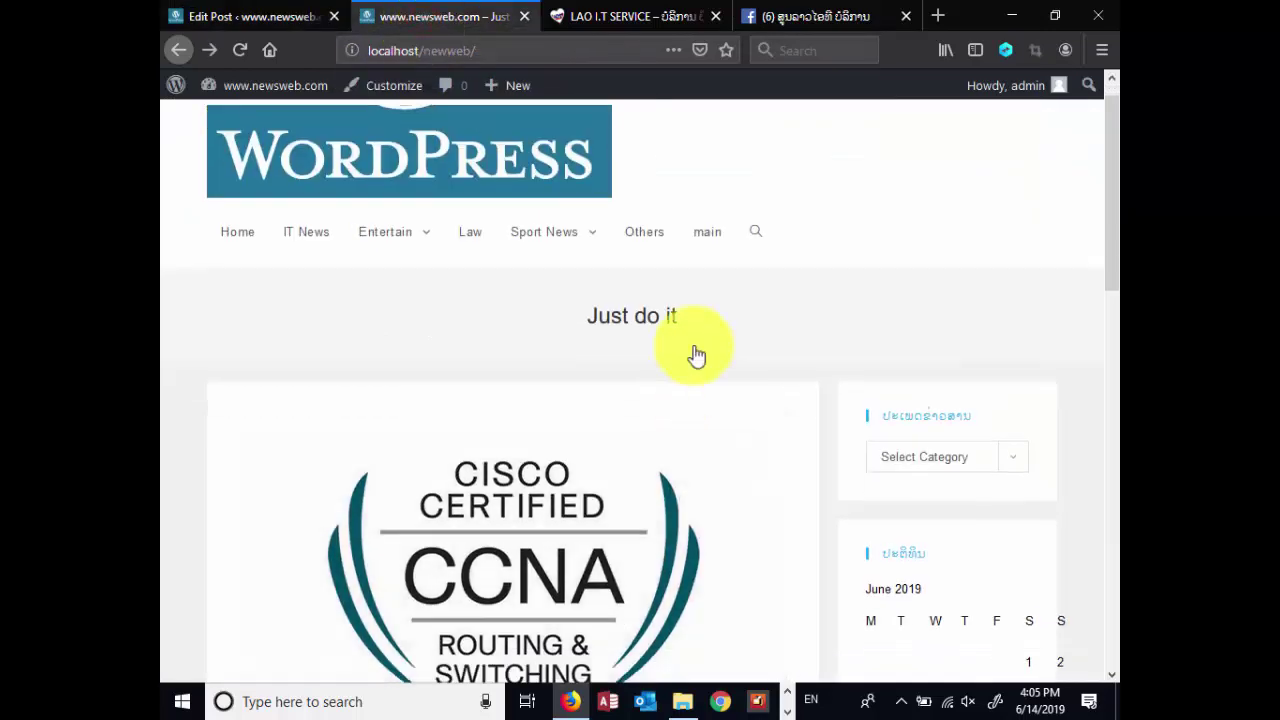
{"action": "scroll", "coordinate": [697, 356], "scroll_direction": "down", "scroll_amount": 5}
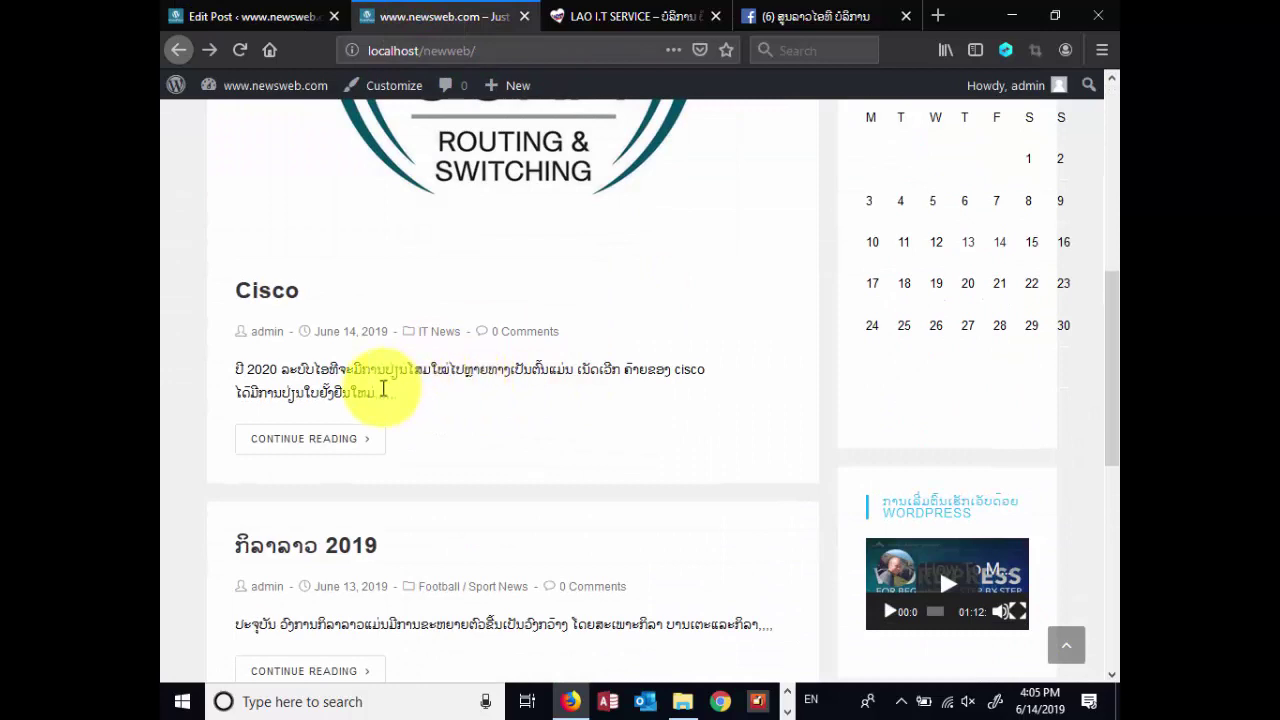
{"action": "scroll", "coordinate": [420, 400], "scroll_direction": "down", "scroll_amount": 1}
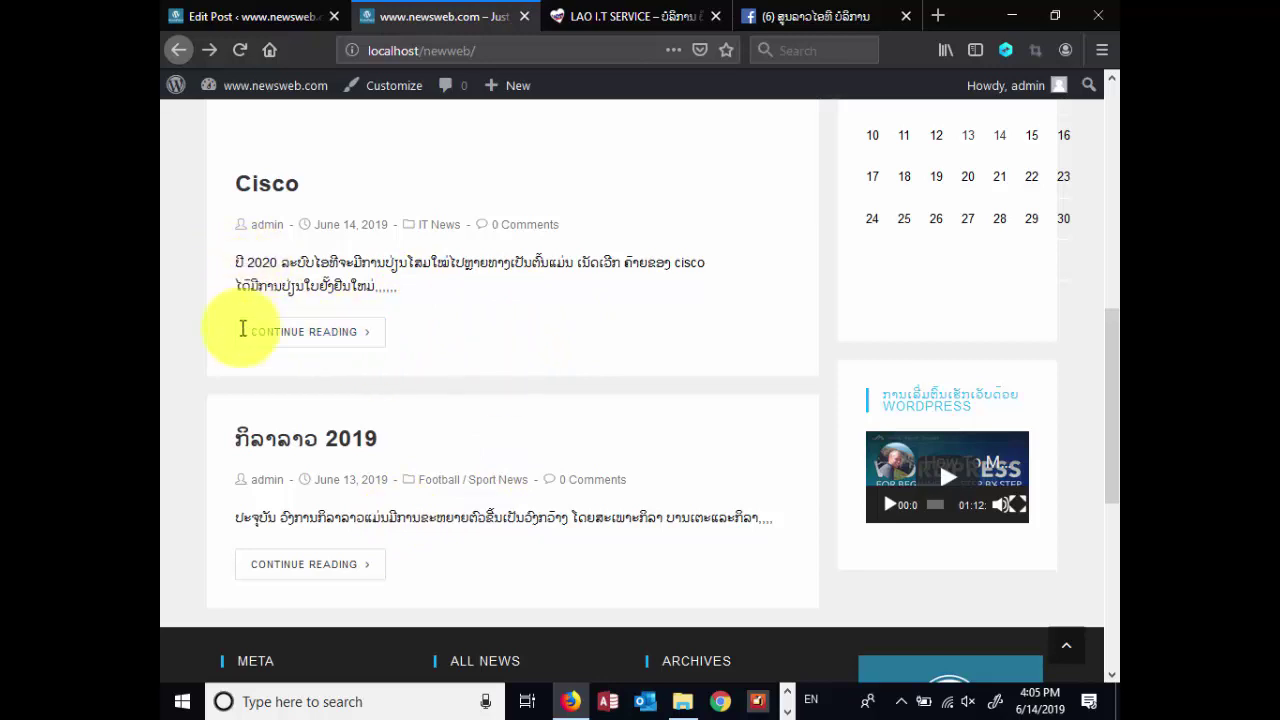
{"action": "left_click_drag", "start_coordinate": [235, 517], "coordinate": [755, 520]}
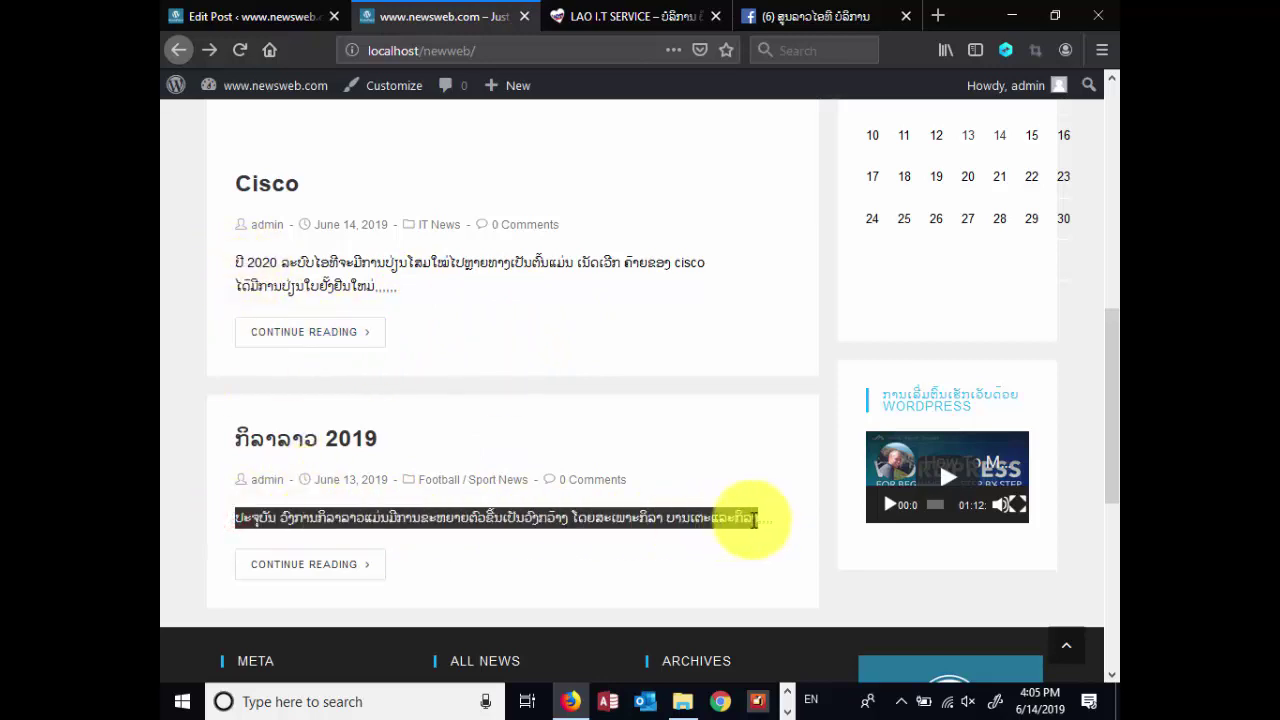
{"action": "right_click", "coordinate": [752, 521]}
{"action": "left_click", "coordinate": [795, 537]}
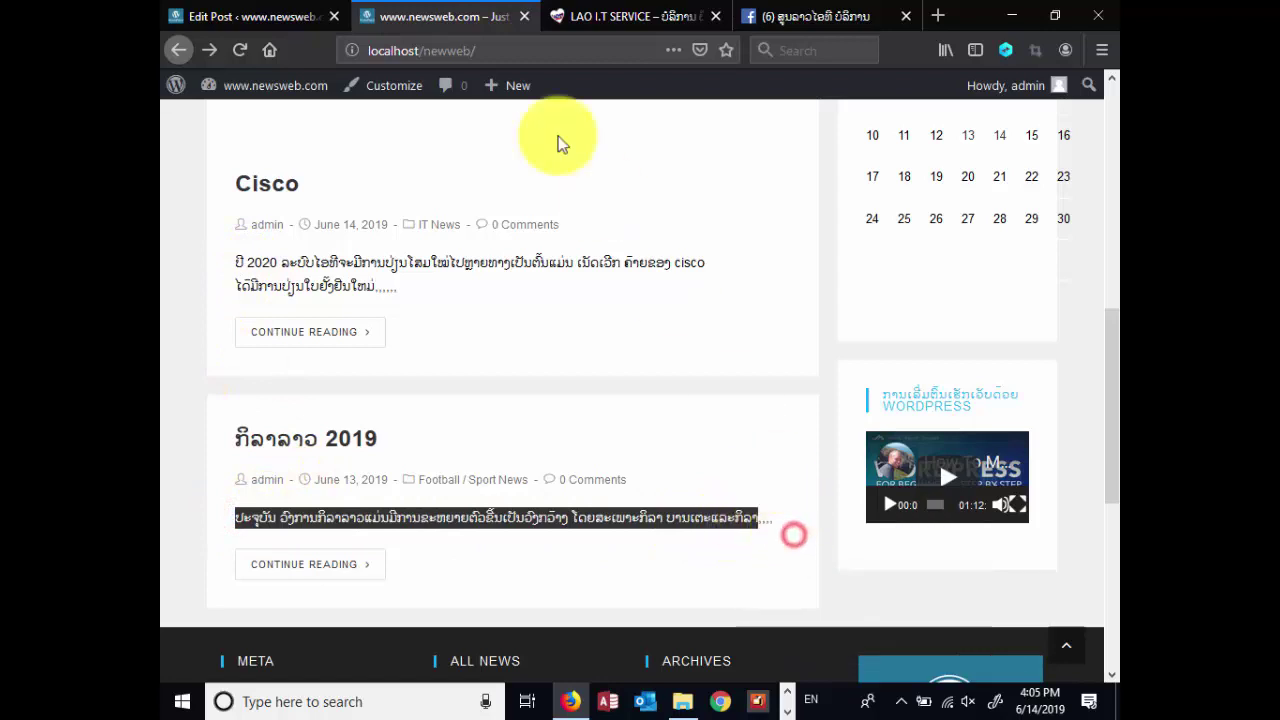
{"action": "left_click", "coordinate": [286, 15]}
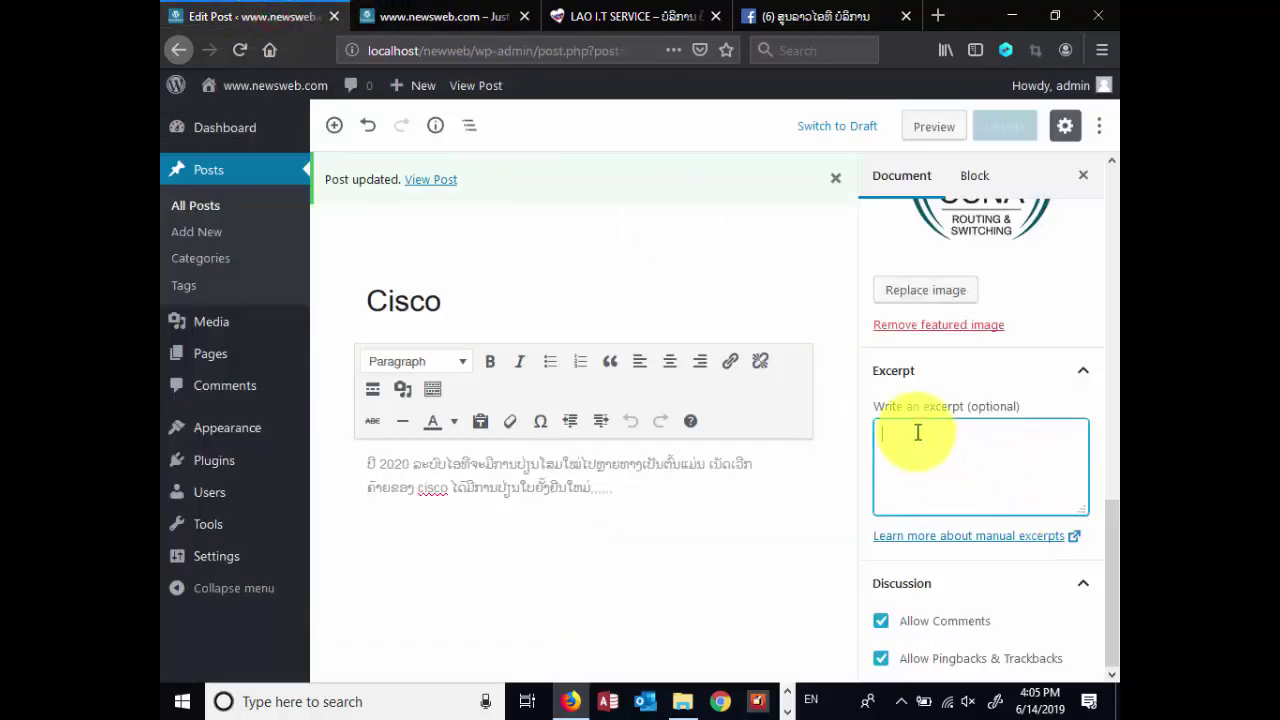
{"action": "key", "text": "ctrl+v"}
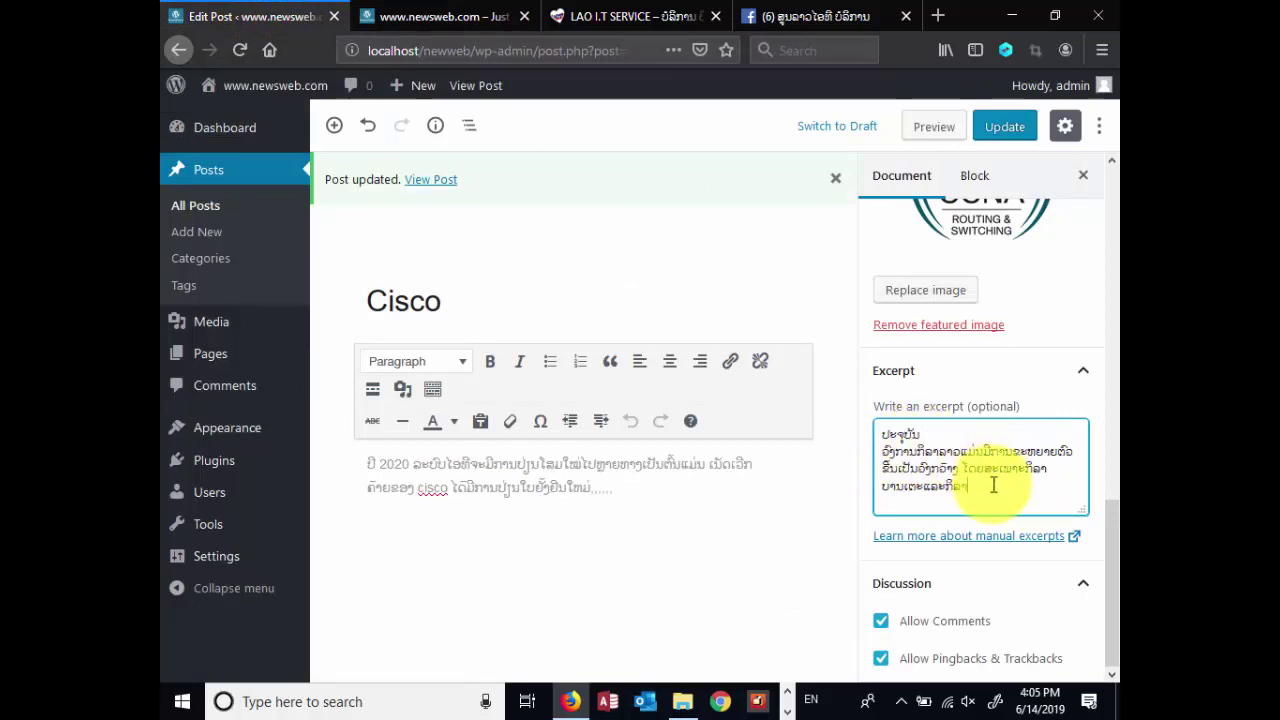
{"action": "left_click_drag", "start_coordinate": [972, 486], "coordinate": [876, 436]}
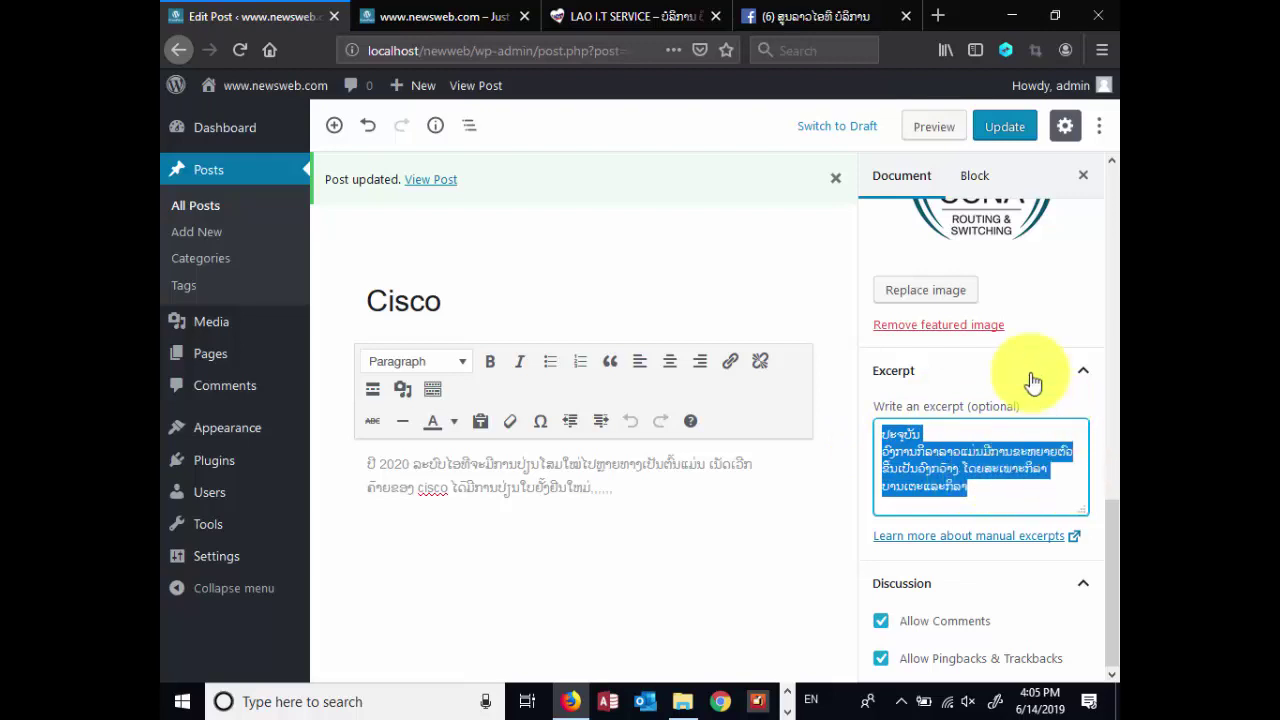
Update the Cisco post with the pasted excerpt and check its summary on the refreshed front page
{"action": "left_click", "coordinate": [1006, 128]}
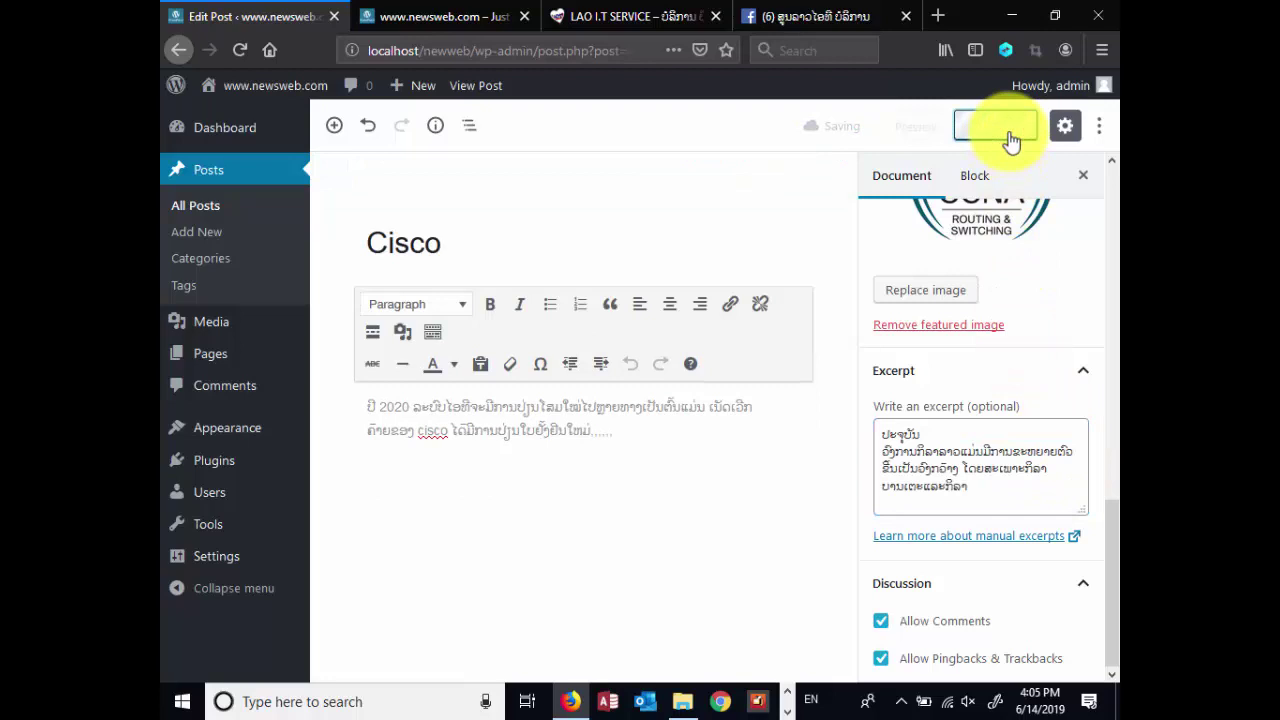
{"action": "left_click", "coordinate": [430, 18]}
{"action": "left_click", "coordinate": [241, 50]}
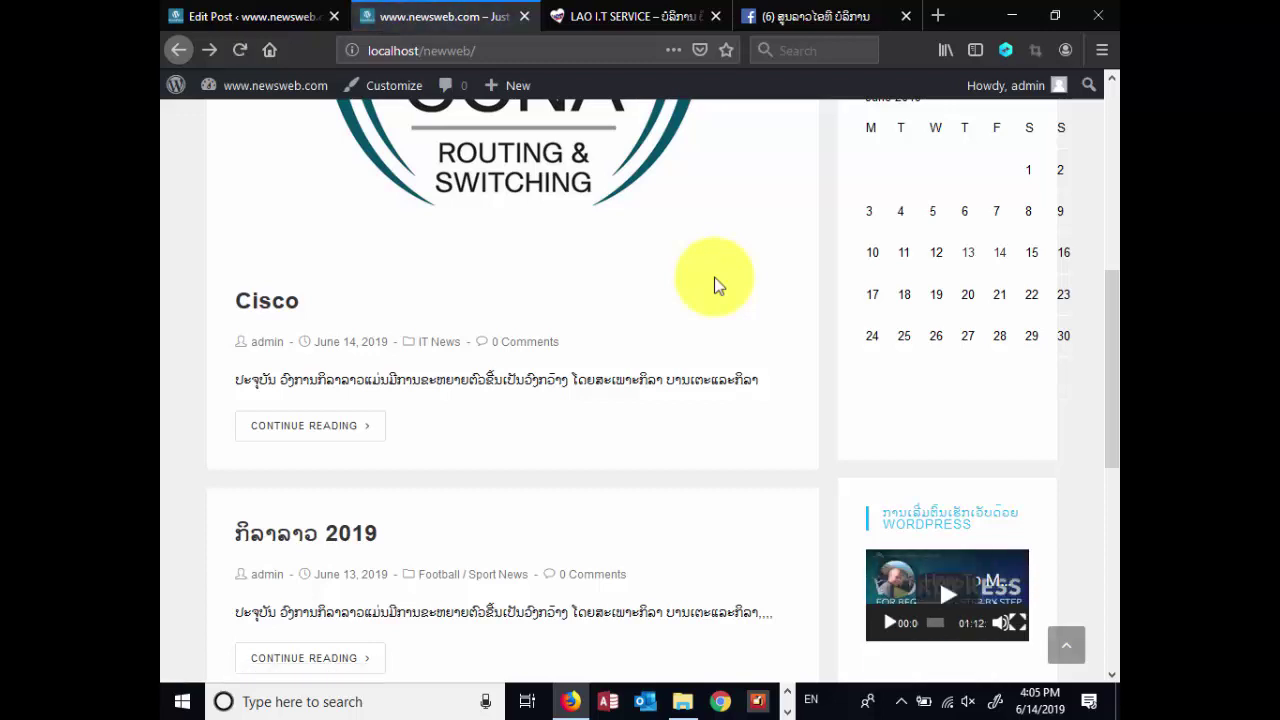
{"action": "scroll", "coordinate": [714, 286], "scroll_direction": "down", "scroll_amount": 2}
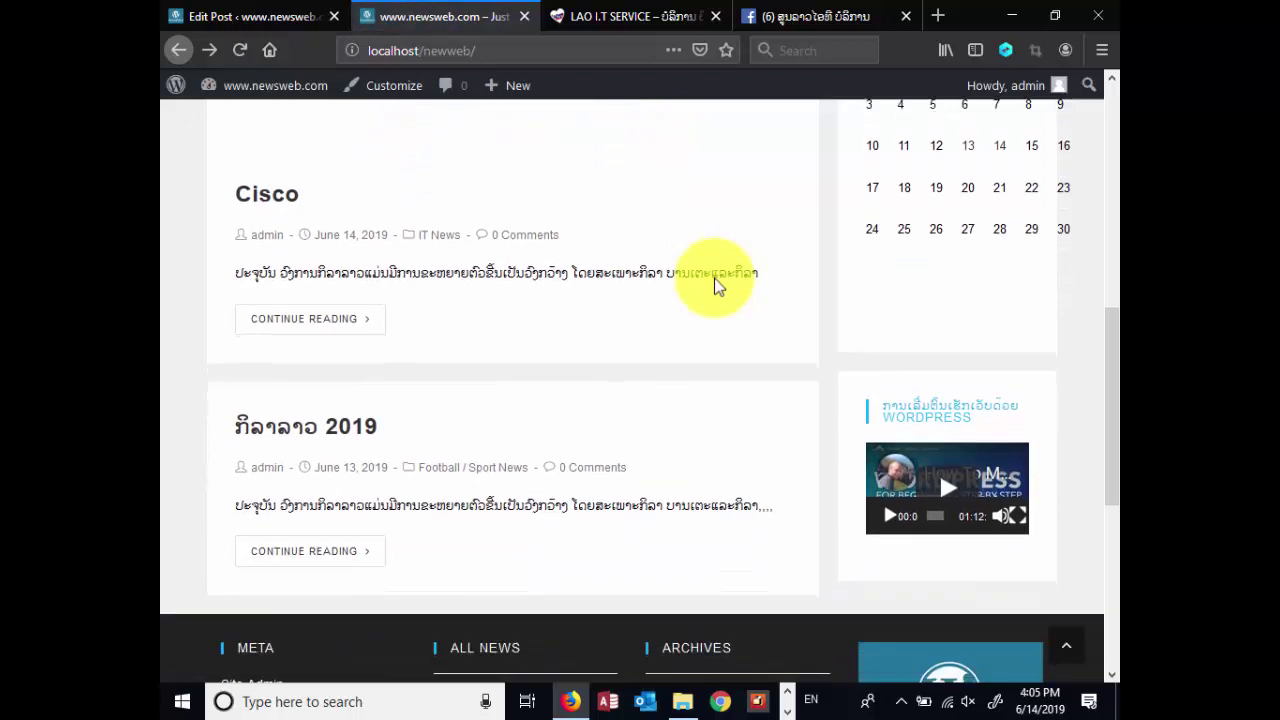
{"action": "scroll", "coordinate": [716, 285], "scroll_direction": "up", "scroll_amount": 4}
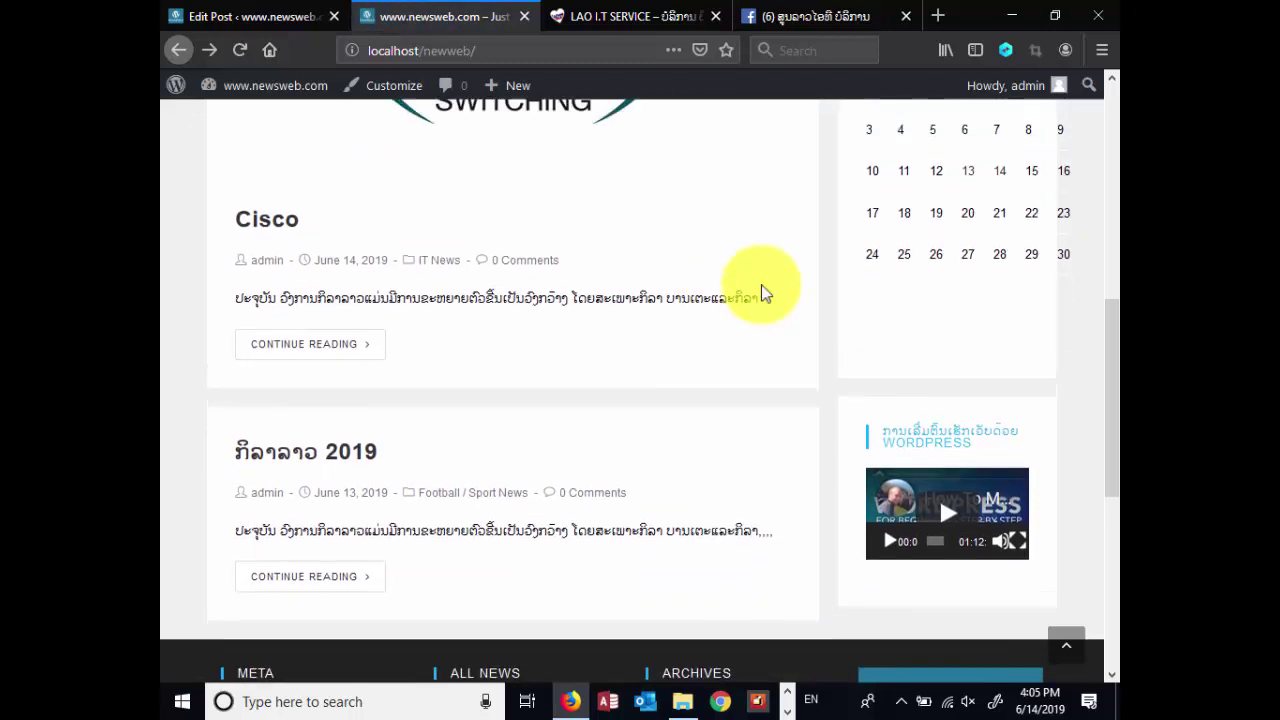
{"action": "scroll", "coordinate": [700, 370], "scroll_direction": "down", "scroll_amount": 2}
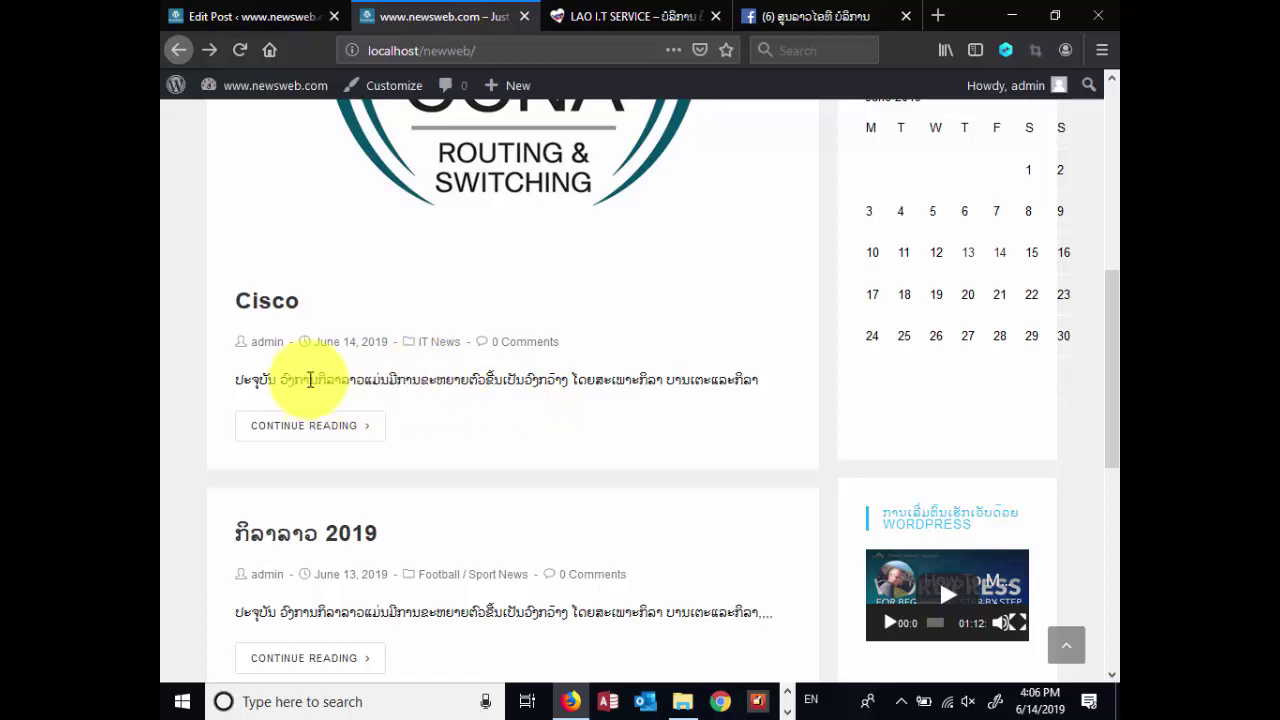
{"action": "left_click_drag", "start_coordinate": [236, 380], "coordinate": [760, 380]}
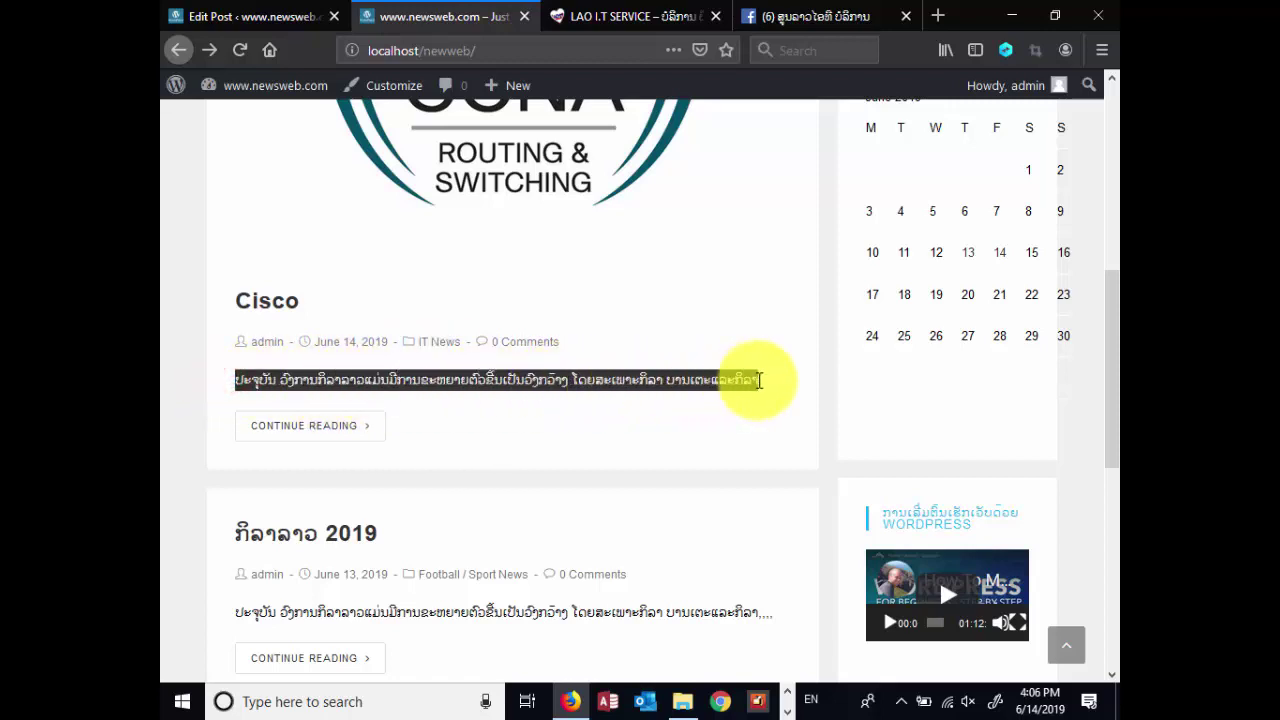
{"action": "left_click", "coordinate": [680, 387]}
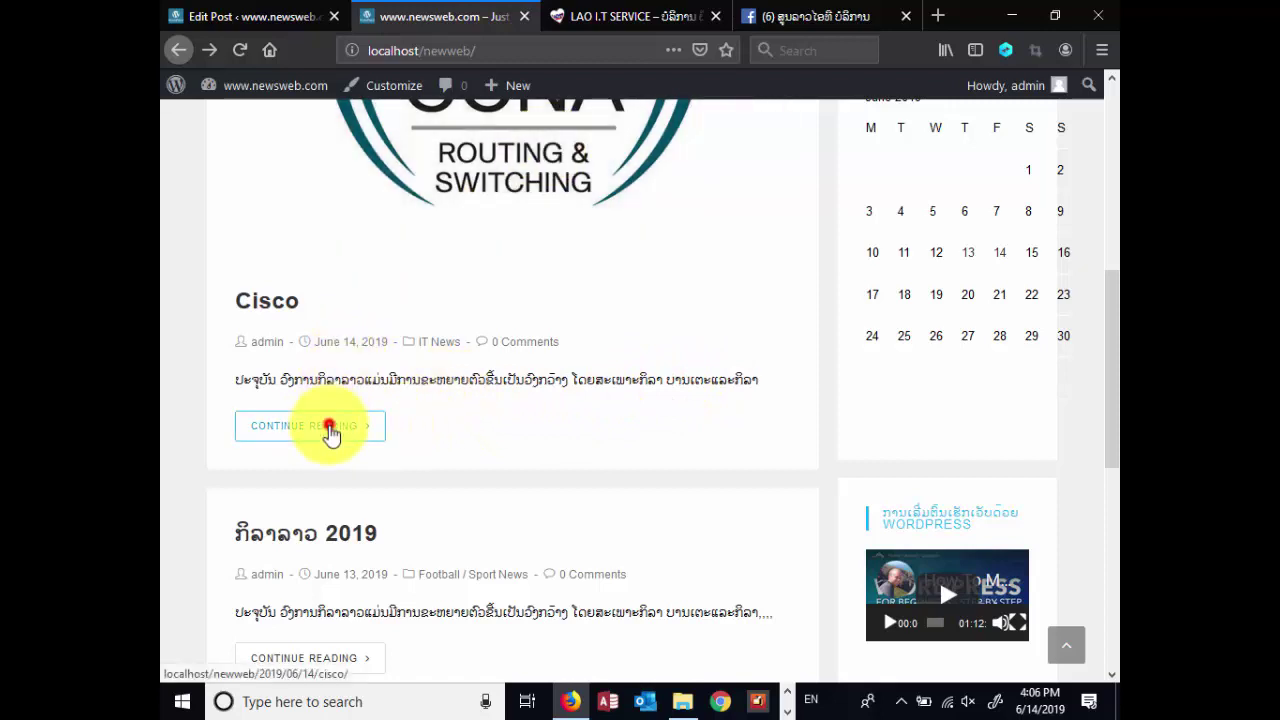
Open the full Cisco post from the front page and compare its body text with the excerpt in the editor
{"action": "left_click", "coordinate": [330, 425]}
{"action": "scroll", "coordinate": [655, 368], "scroll_direction": "down", "scroll_amount": 5}
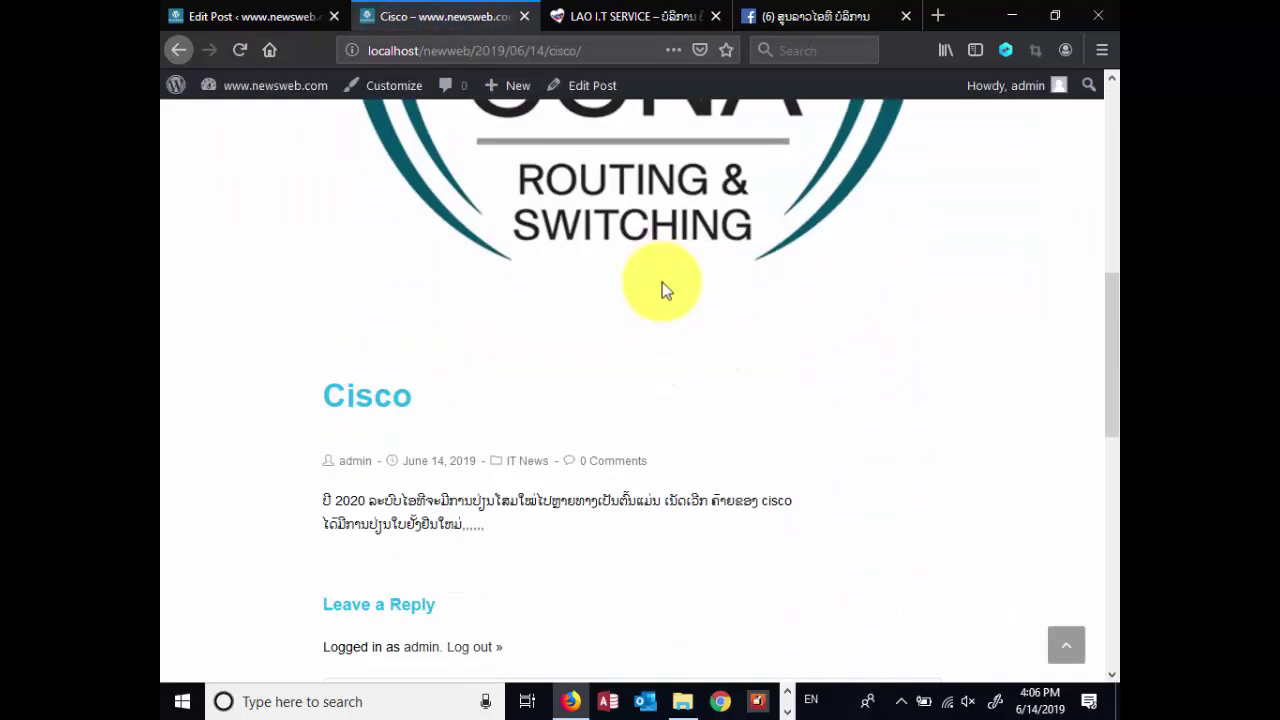
{"action": "left_click_drag", "start_coordinate": [323, 400], "coordinate": [772, 440]}
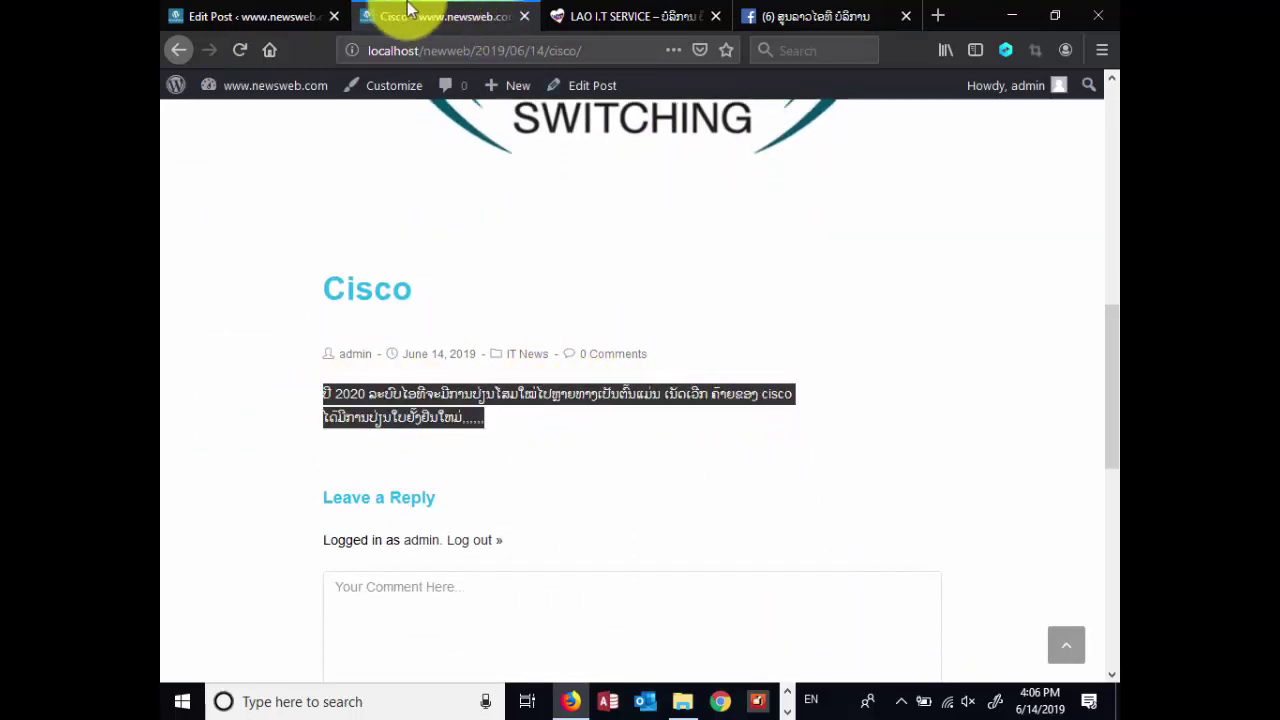
{"action": "left_click", "coordinate": [271, 14]}
{"action": "key", "text": "ctrl+a"}
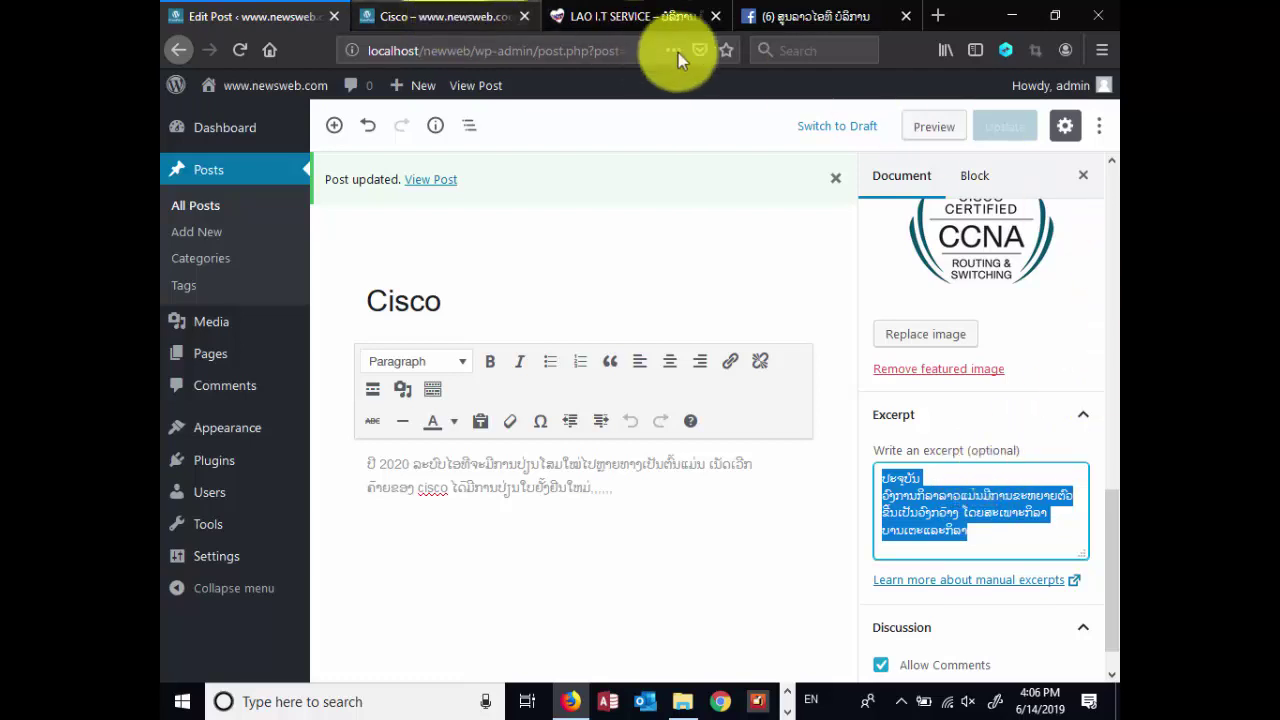
Examine the CCNA course summary in the Blog News section of the LAO I.T SERVICE website as an excerpt example
{"action": "left_click", "coordinate": [640, 18]}
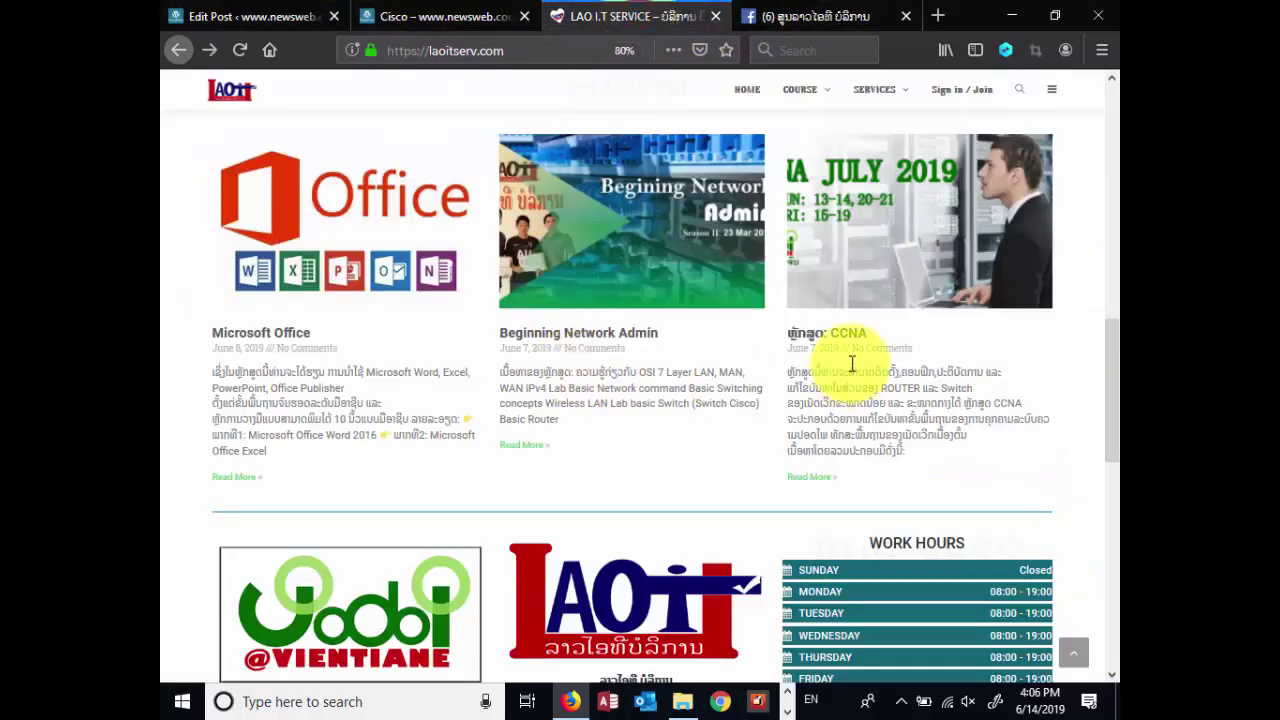
{"action": "left_click_drag", "start_coordinate": [792, 372], "coordinate": [1045, 455]}
{"action": "left_click", "coordinate": [1000, 451]}
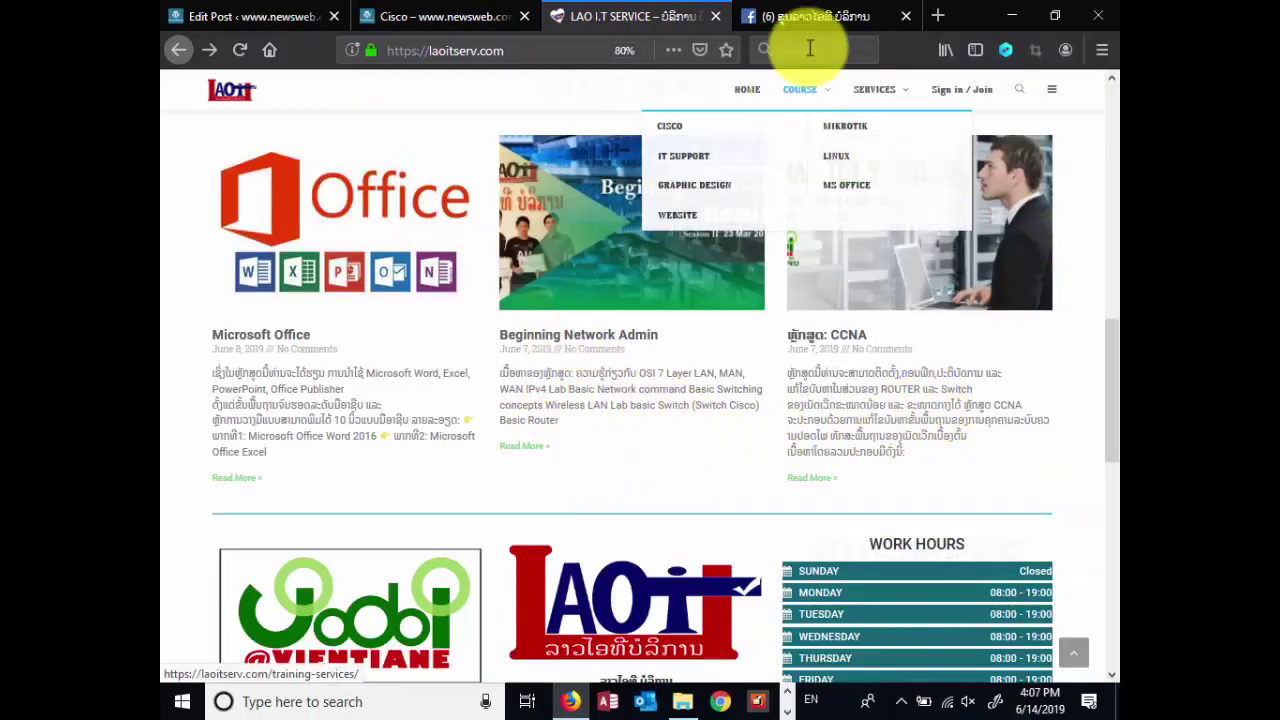
{"action": "scroll", "coordinate": [709, 323], "scroll_direction": "down", "scroll_amount": 5}
{"action": "scroll", "coordinate": [709, 323], "scroll_direction": "up", "scroll_amount": 5}
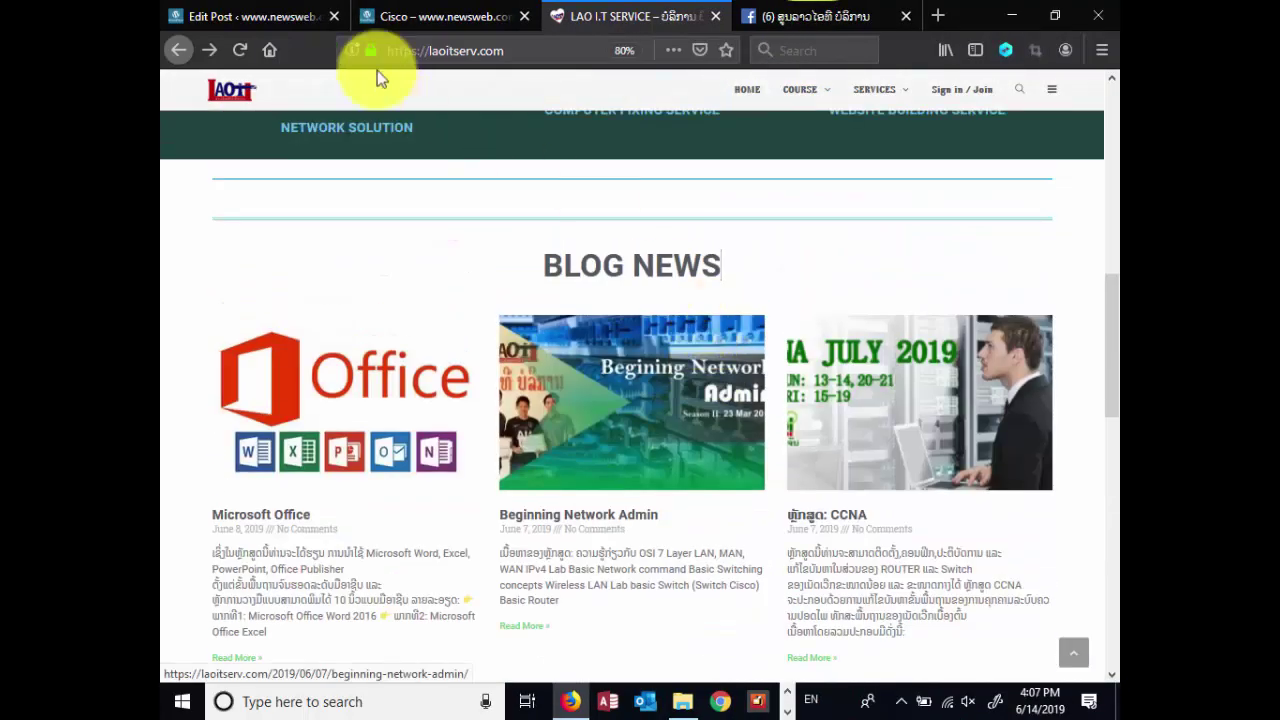
Clear the Cisco post's excerpt and update the post
{"action": "left_click", "coordinate": [252, 16]}
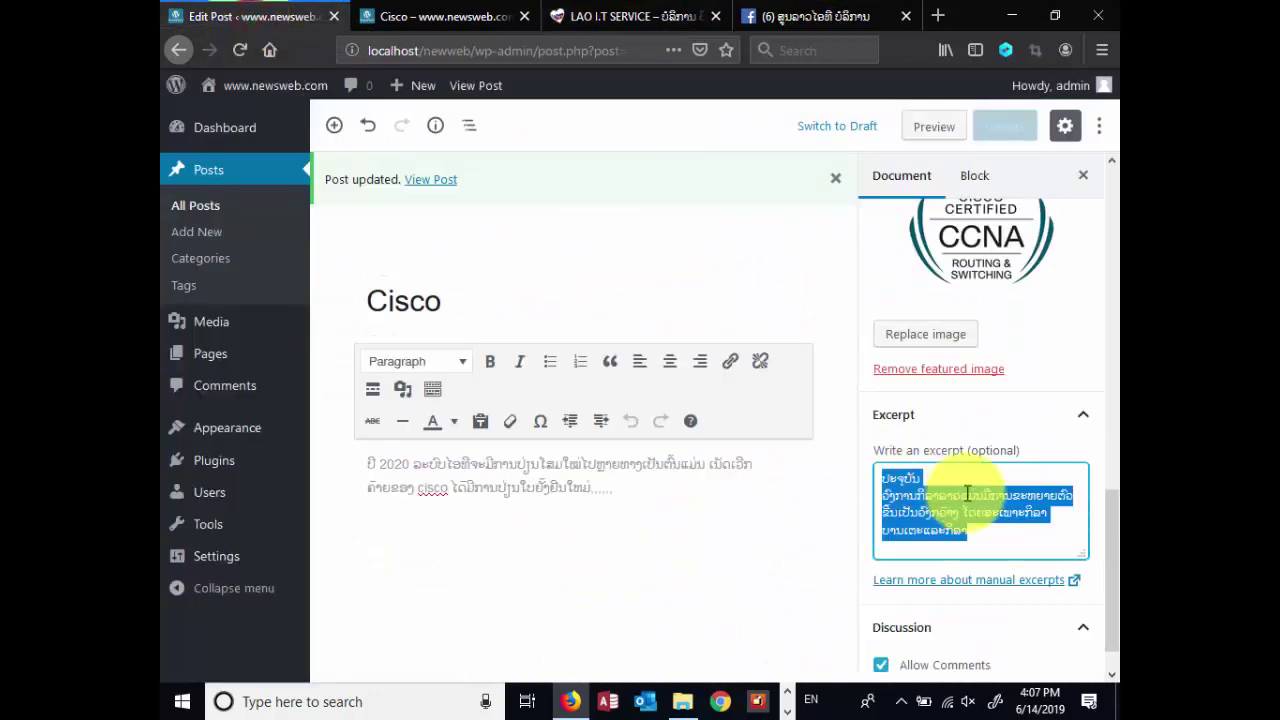
{"action": "key", "text": "BackSpace"}
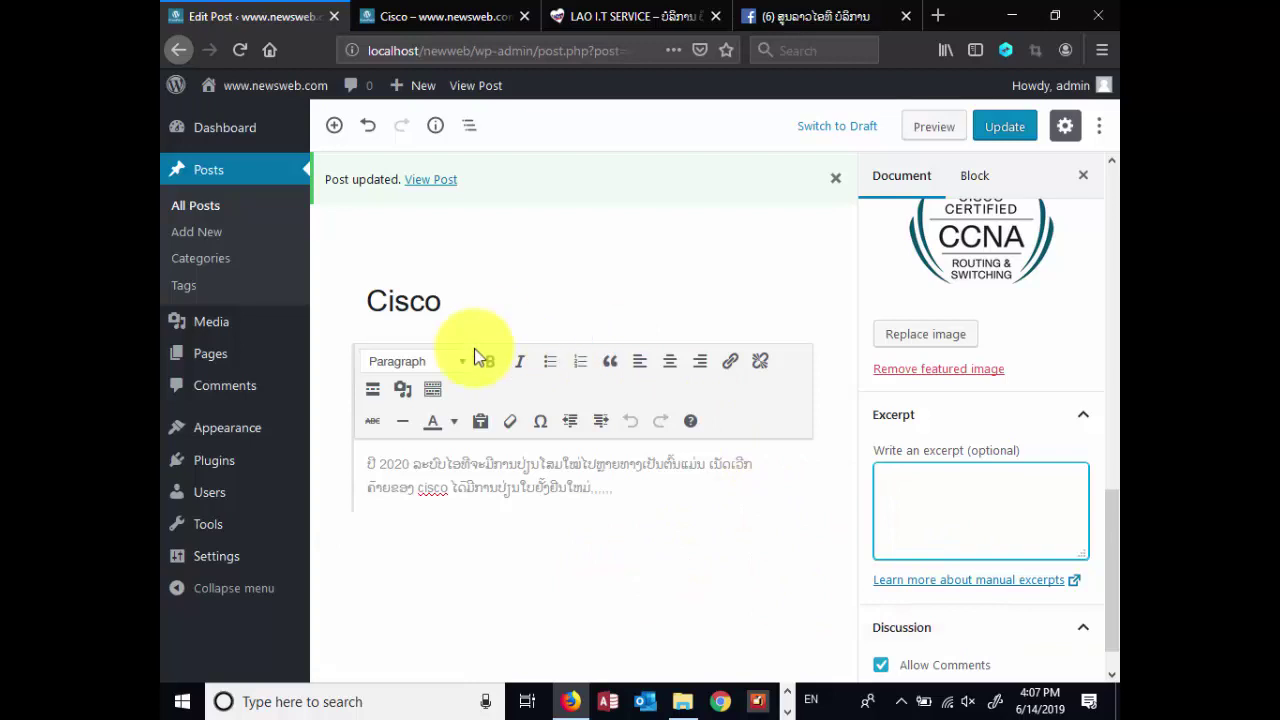
{"action": "left_click", "coordinate": [1014, 131]}
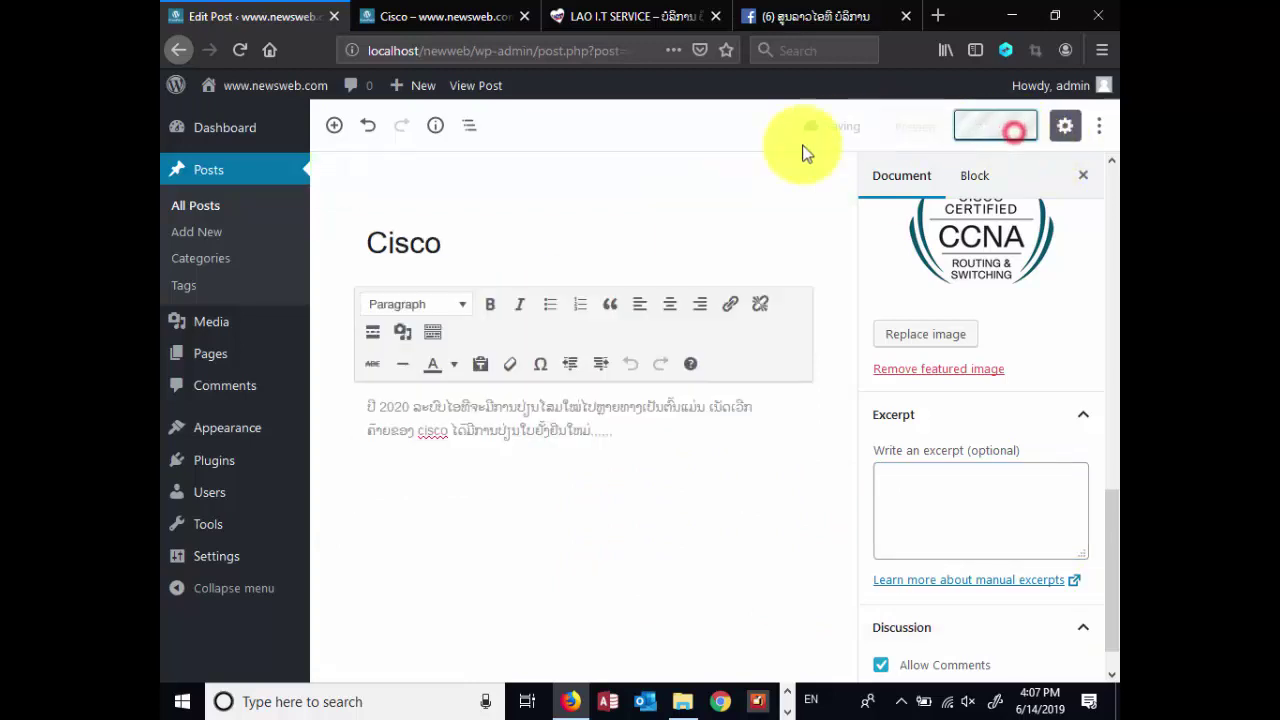
Switch to the Facebook page, view its notifications and close the list
{"action": "left_click", "coordinate": [810, 20]}
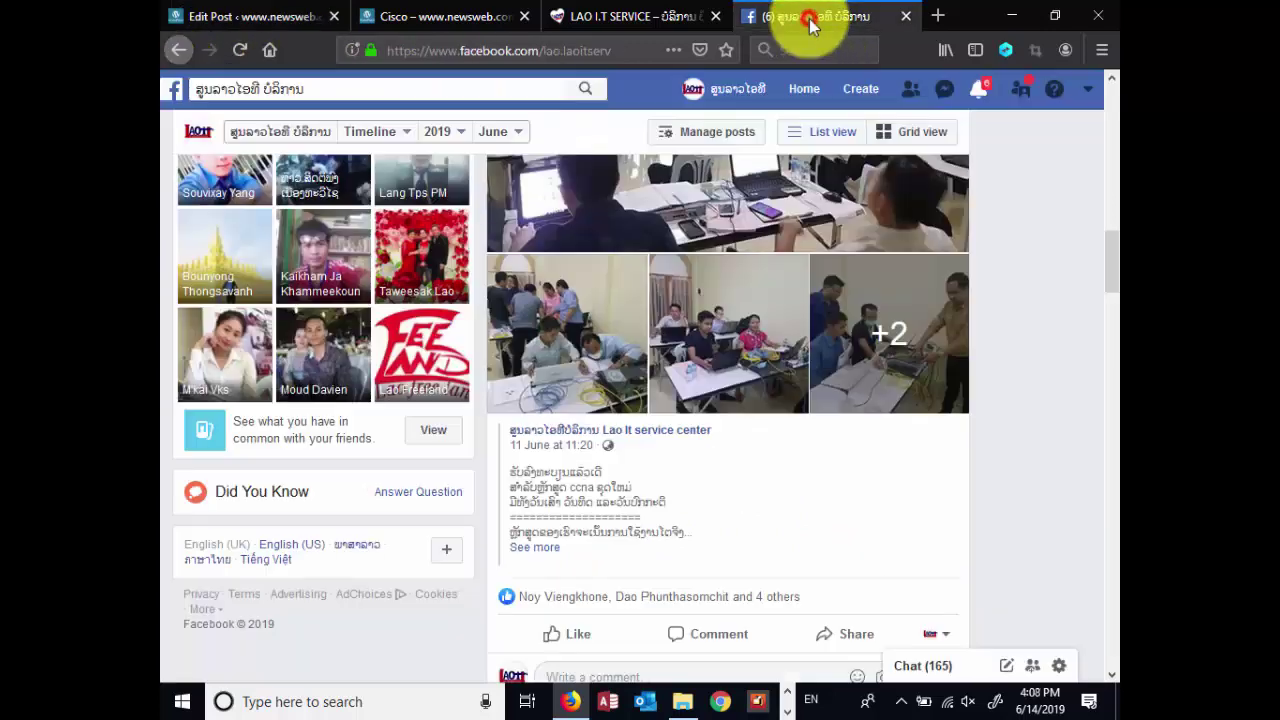
{"action": "left_click", "coordinate": [979, 90]}
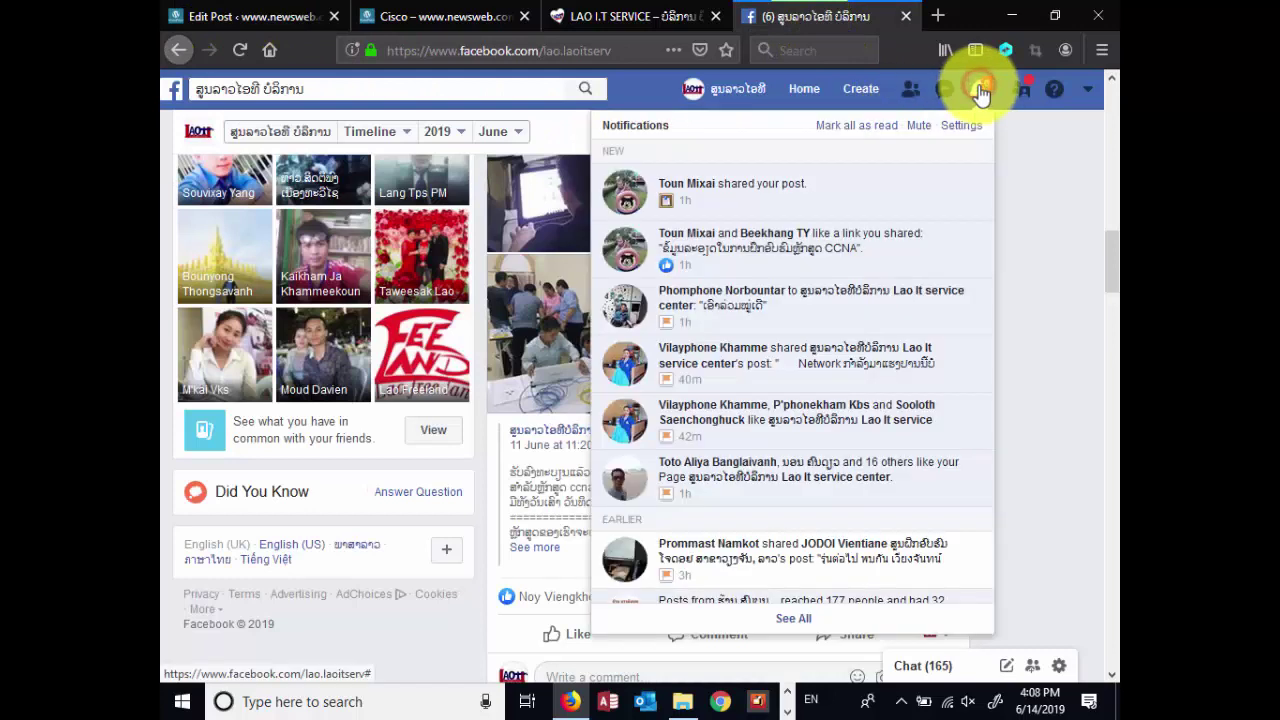
{"action": "left_click", "coordinate": [981, 91]}
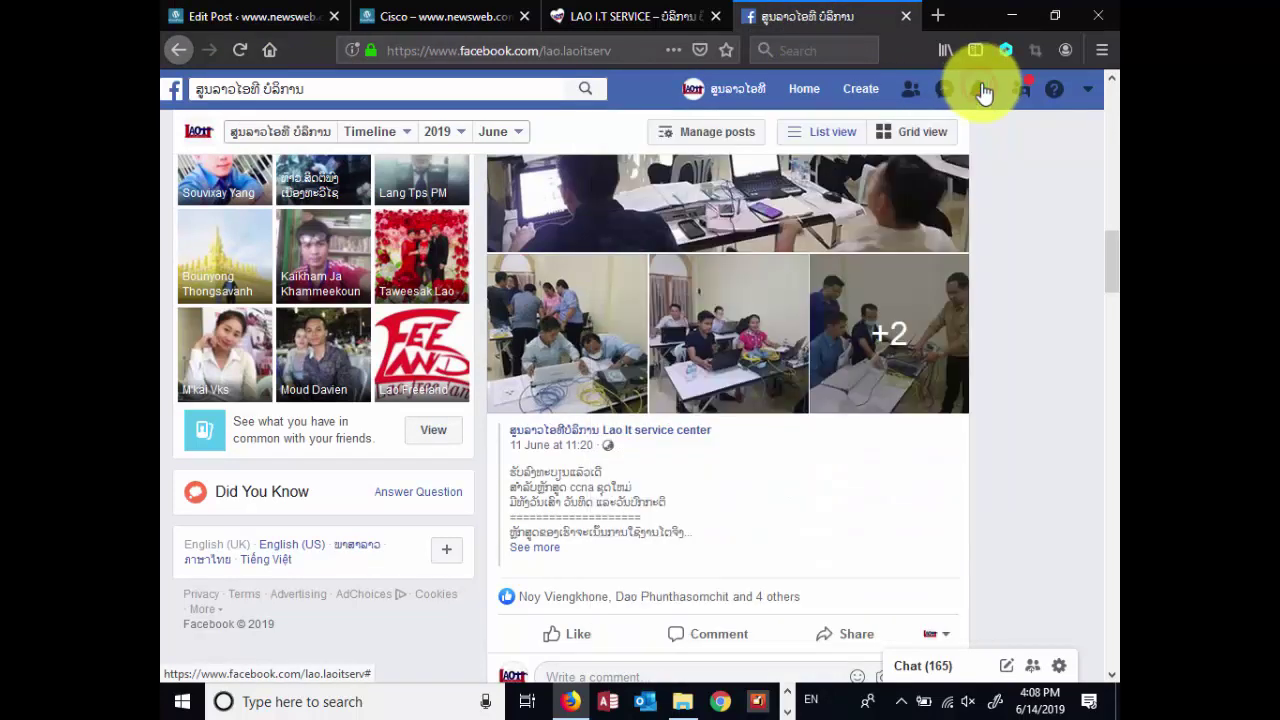
Review the Cisco post's document settings in the editor and the comment form on its published page
{"action": "left_click", "coordinate": [255, 18]}
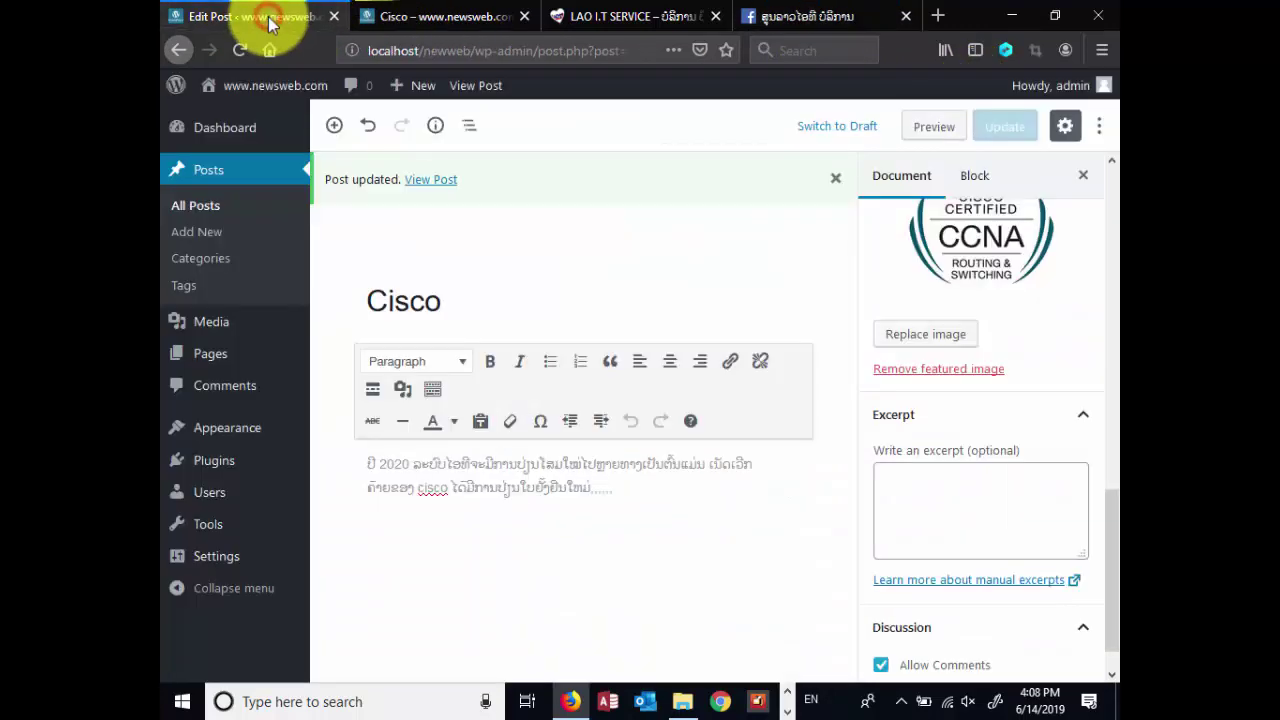
{"action": "left_click_drag", "start_coordinate": [1108, 514], "coordinate": [1110, 203]}
{"action": "scroll", "coordinate": [1108, 262], "scroll_direction": "down", "scroll_amount": 3}
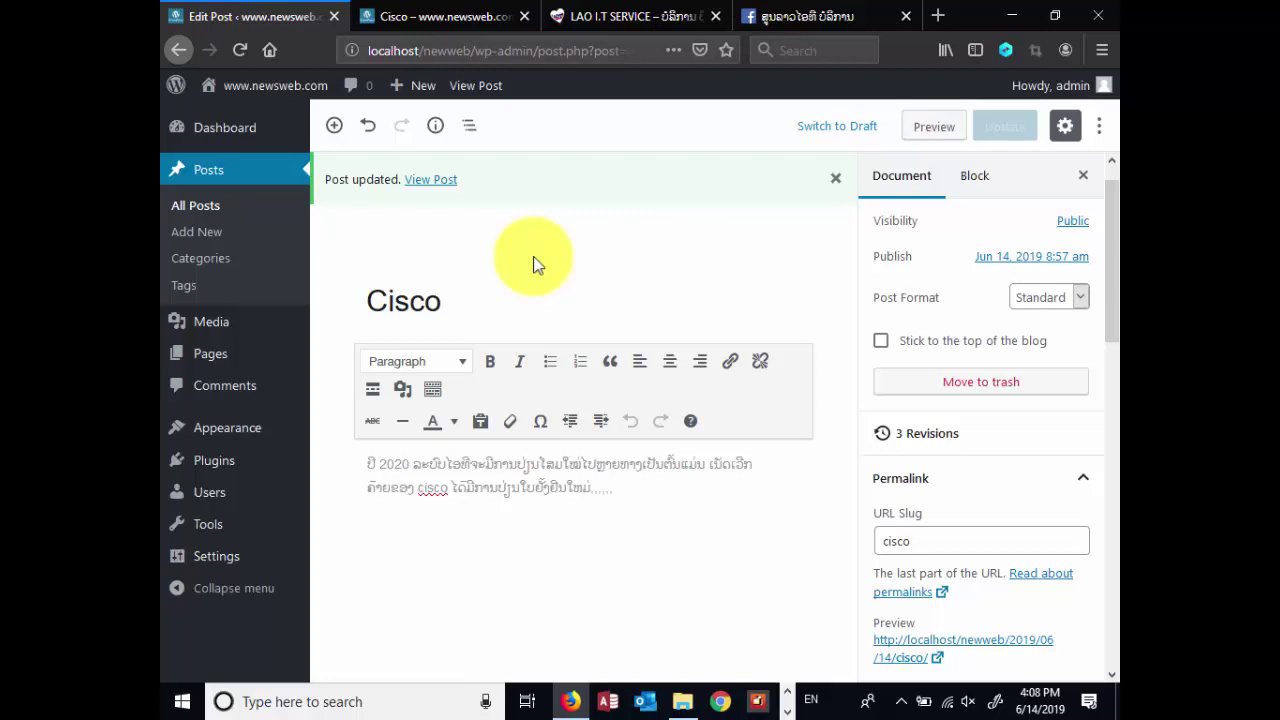
{"action": "left_click", "coordinate": [449, 14]}
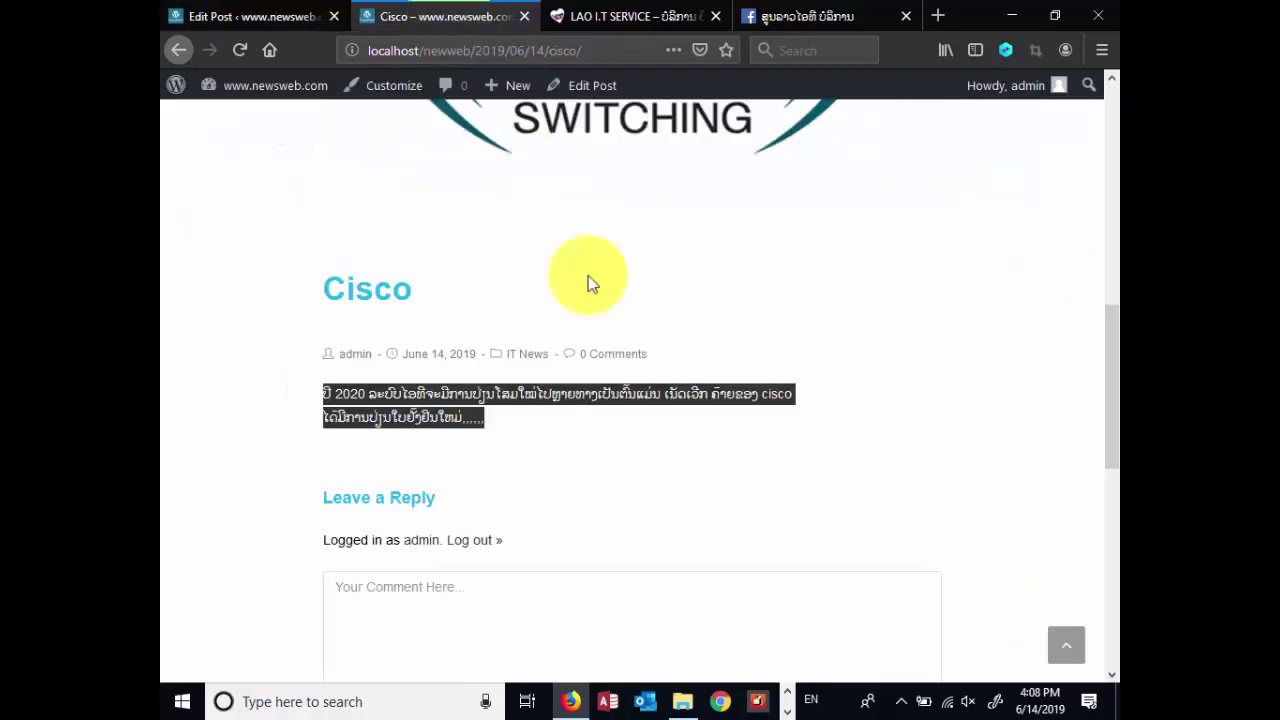
{"action": "left_click", "coordinate": [645, 475]}
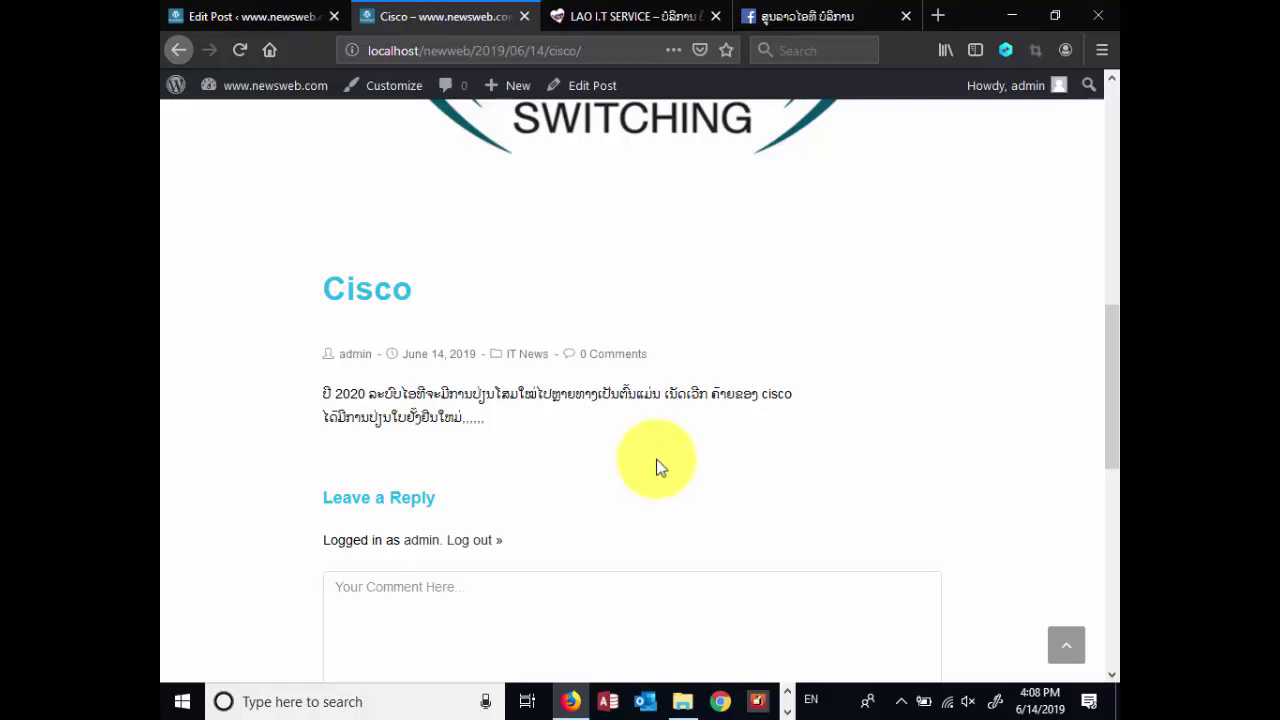
{"action": "scroll", "coordinate": [657, 371], "scroll_direction": "down", "scroll_amount": 3}
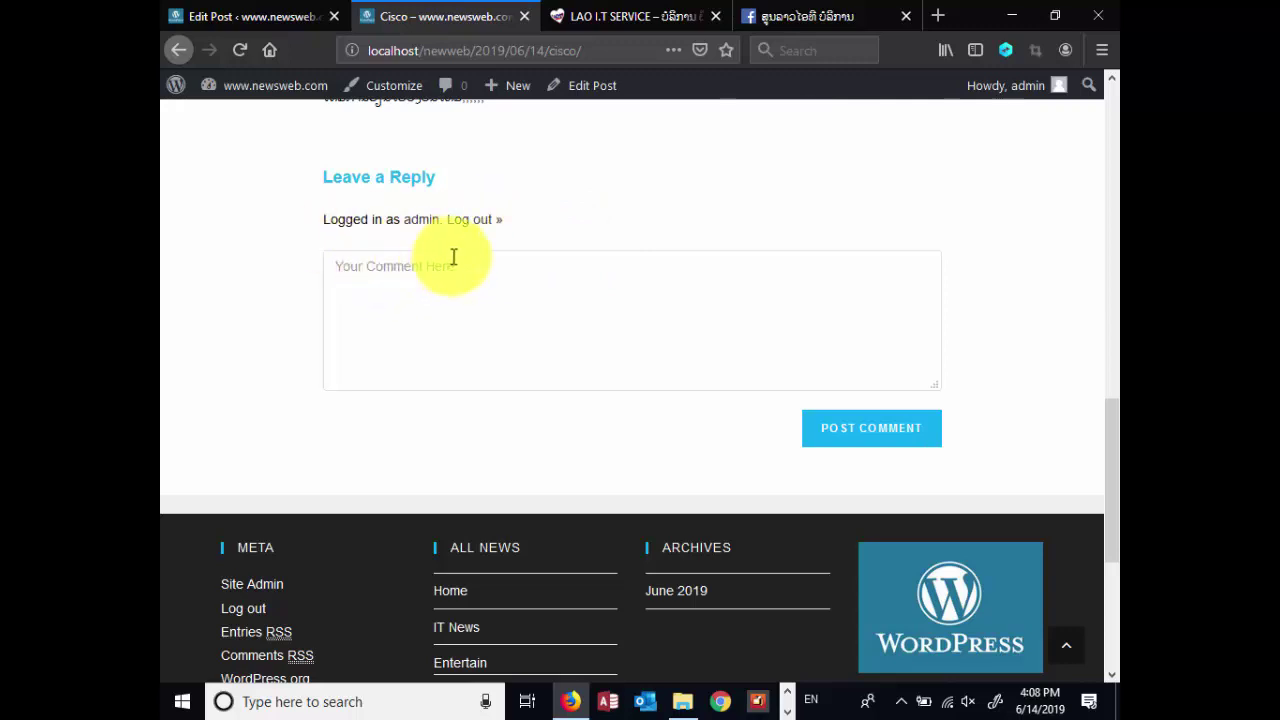
{"action": "scroll", "coordinate": [523, 280], "scroll_direction": "up", "scroll_amount": 1}
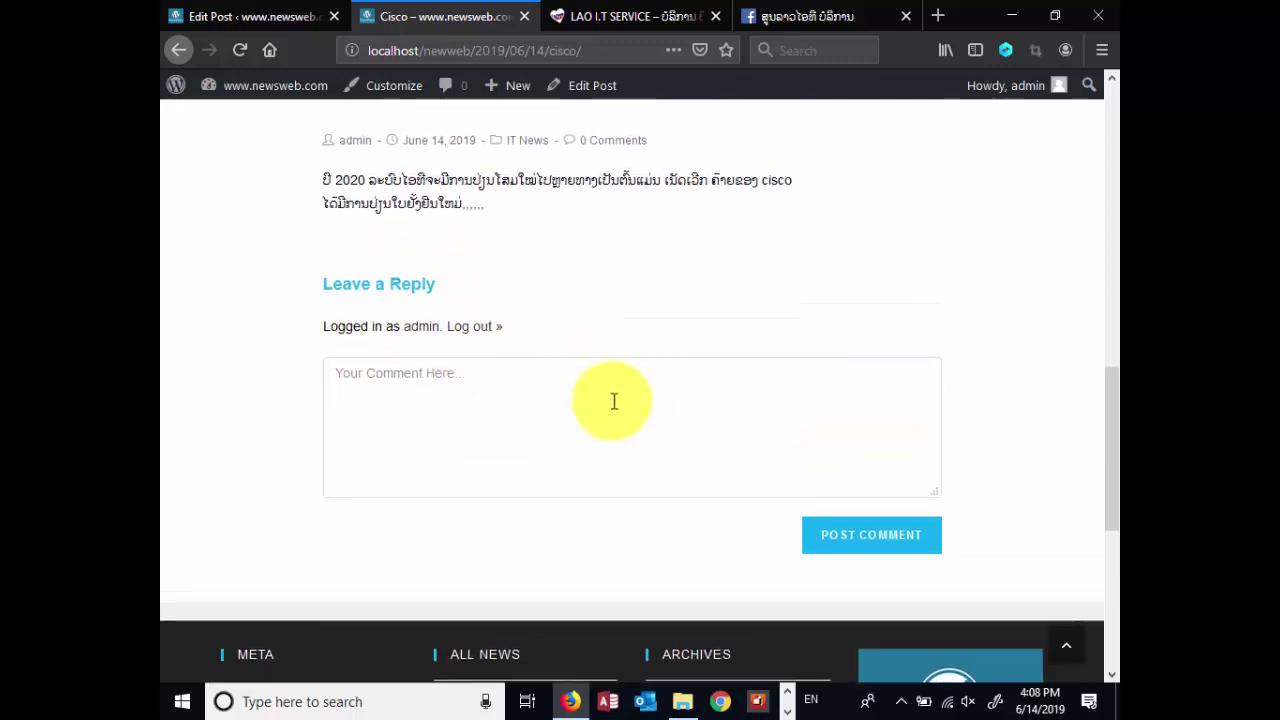
{"action": "scroll", "coordinate": [614, 401], "scroll_direction": "up", "scroll_amount": 2}
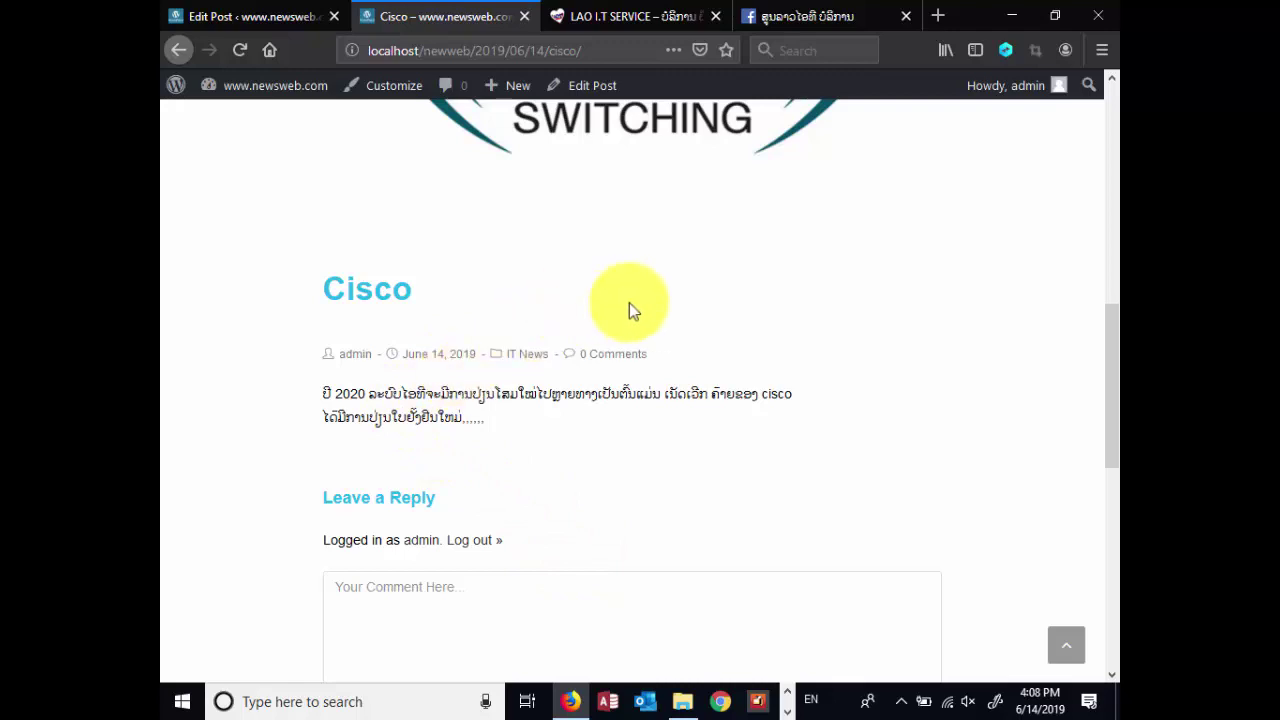
Disable Allow Comments in the Cisco post's discussion settings and update the post
{"action": "left_click", "coordinate": [225, 14]}
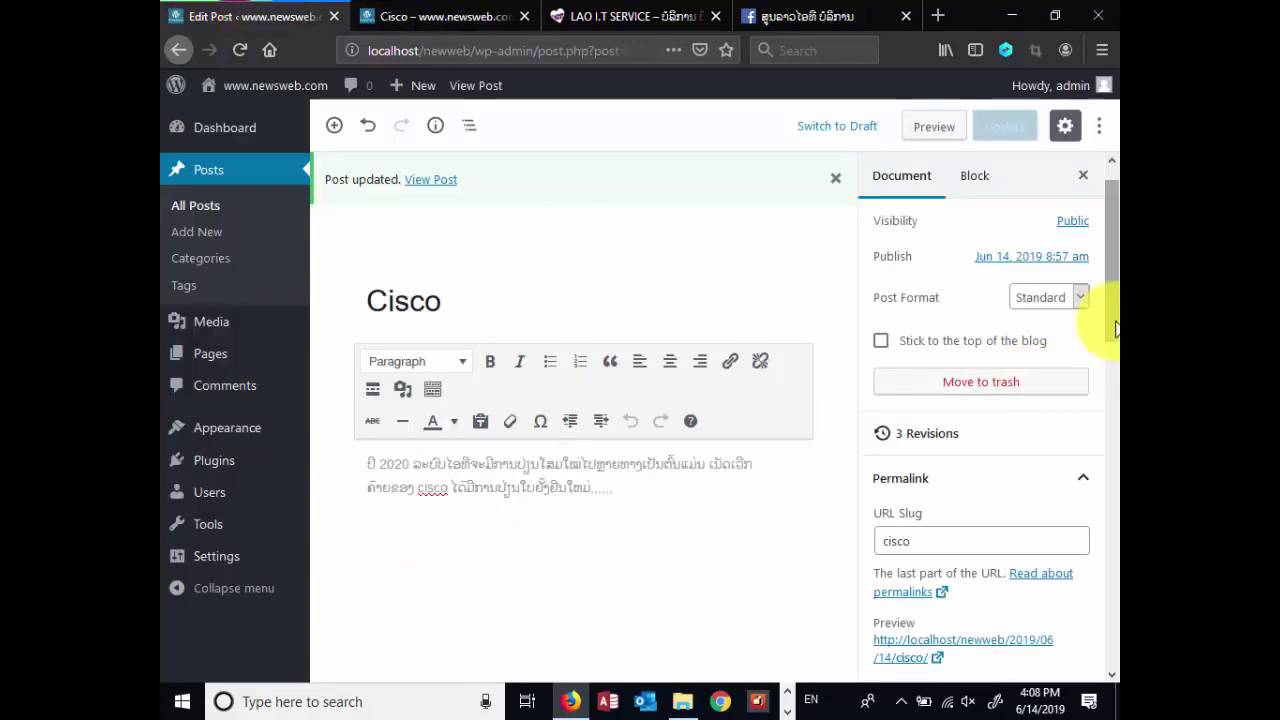
{"action": "left_click_drag", "start_coordinate": [1112, 325], "coordinate": [1110, 663]}
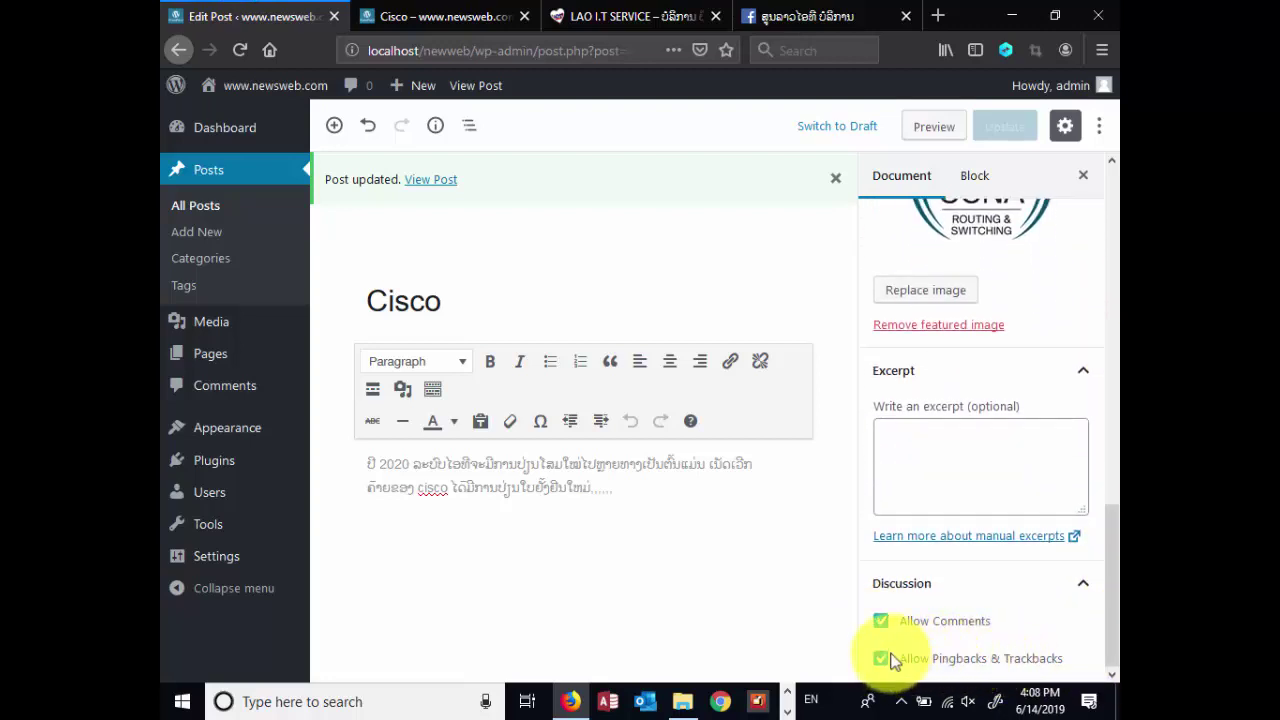
{"action": "left_click", "coordinate": [881, 622]}
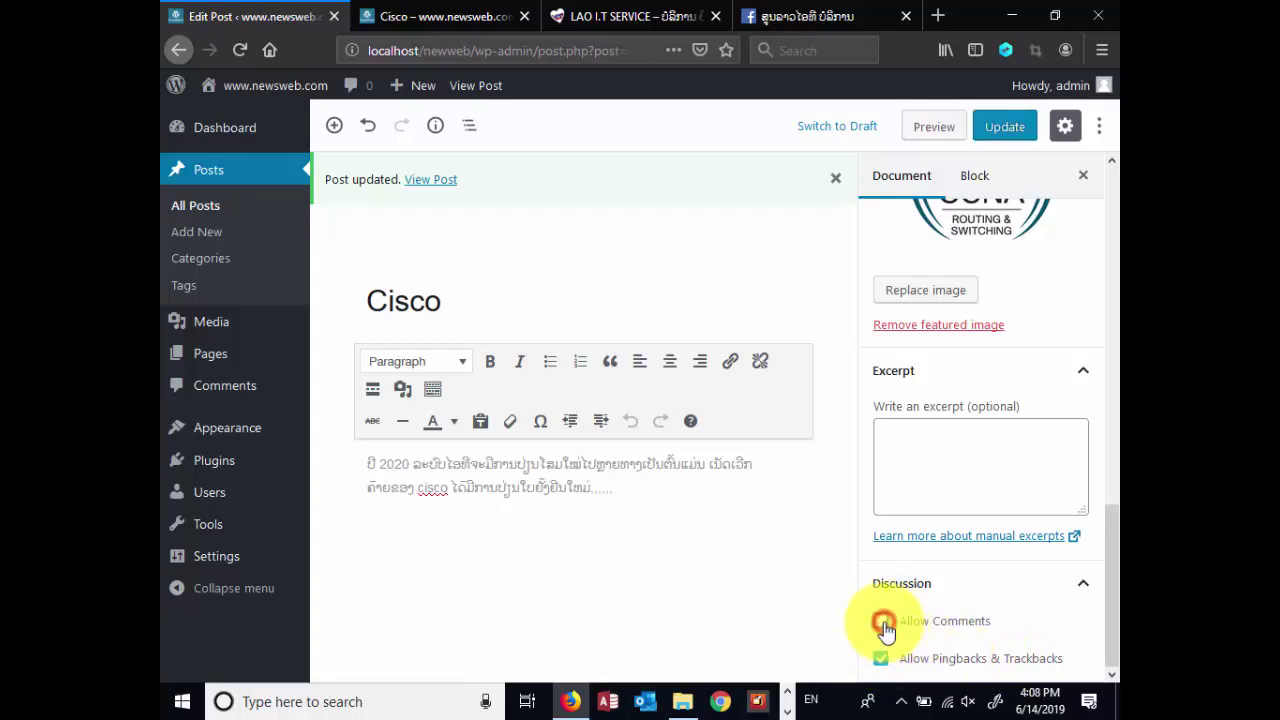
{"action": "left_click", "coordinate": [1003, 127]}
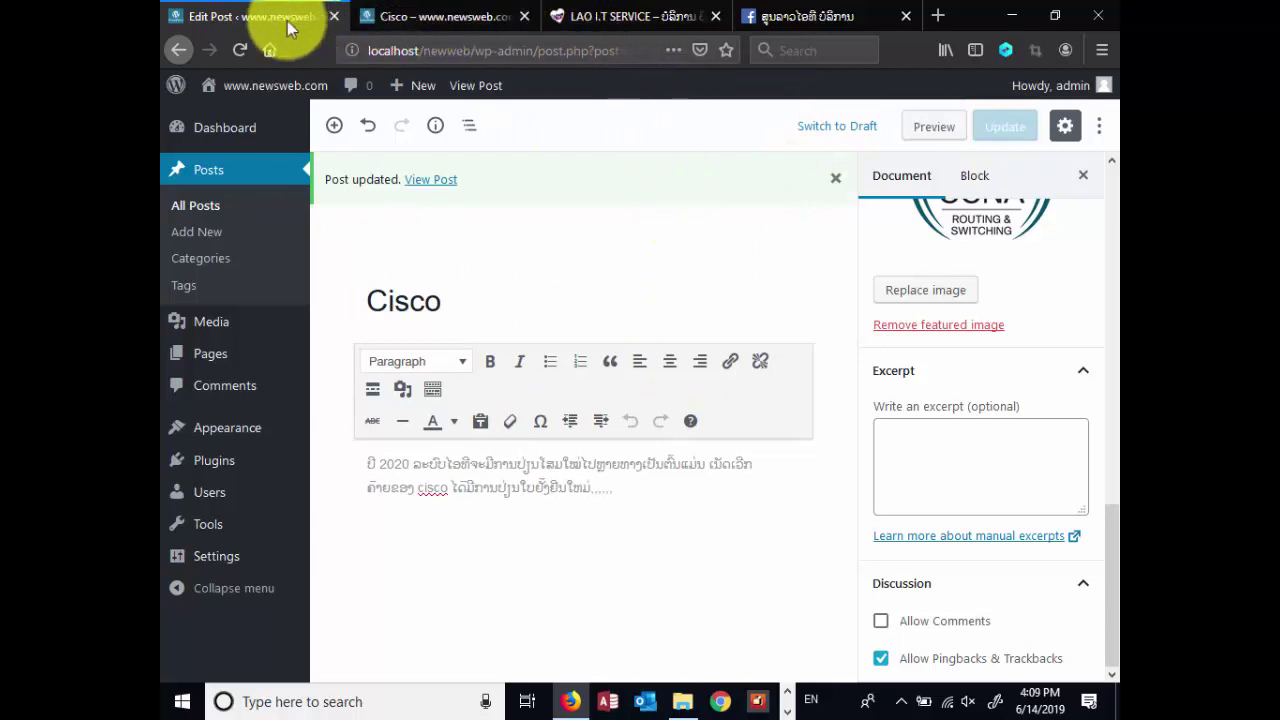
Reload the published Cisco post and check the area below its text for the comment form
{"action": "left_click", "coordinate": [415, 20]}
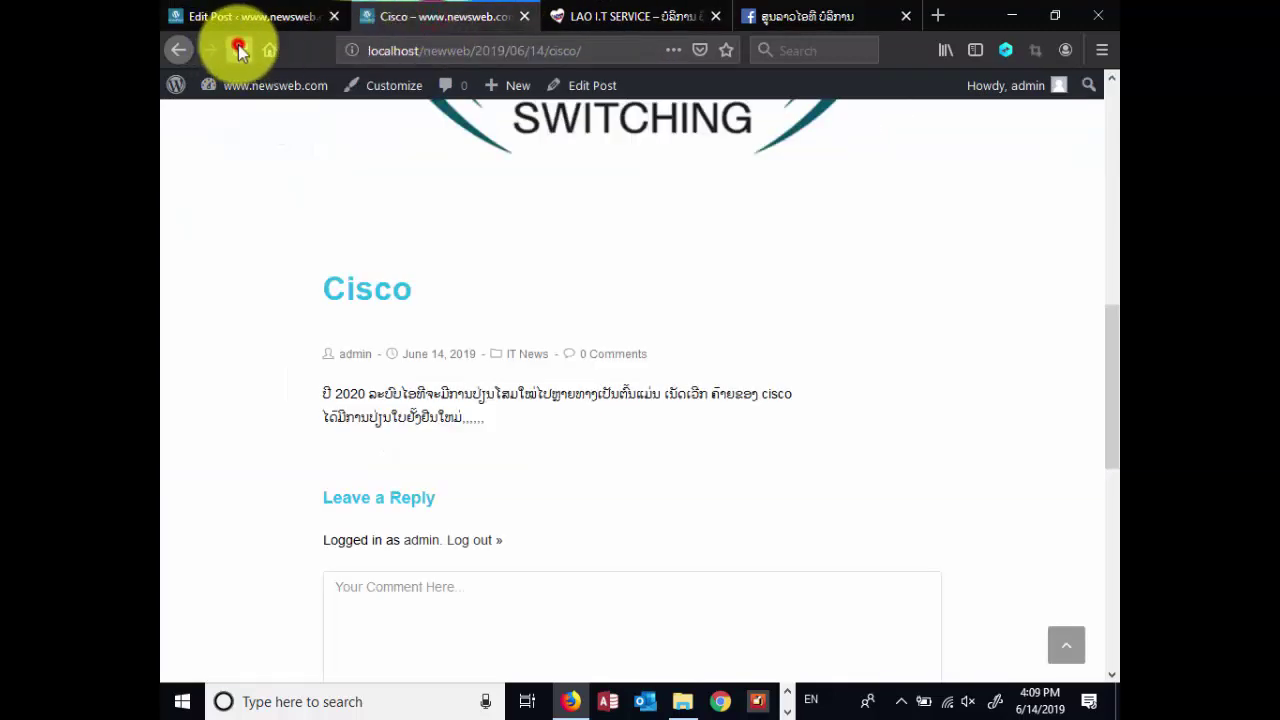
{"action": "left_click", "coordinate": [239, 50]}
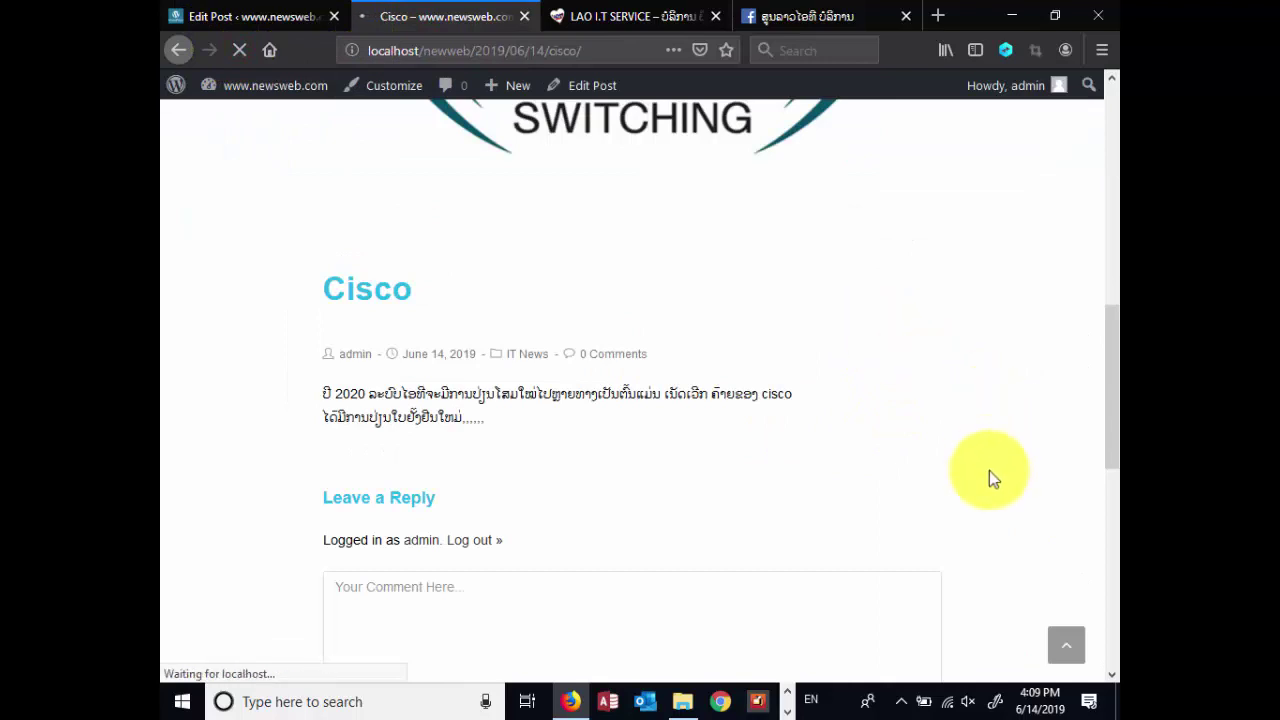
{"action": "scroll", "coordinate": [870, 480], "scroll_direction": "down", "scroll_amount": 3}
{"action": "scroll", "coordinate": [877, 471], "scroll_direction": "up", "scroll_amount": 3}
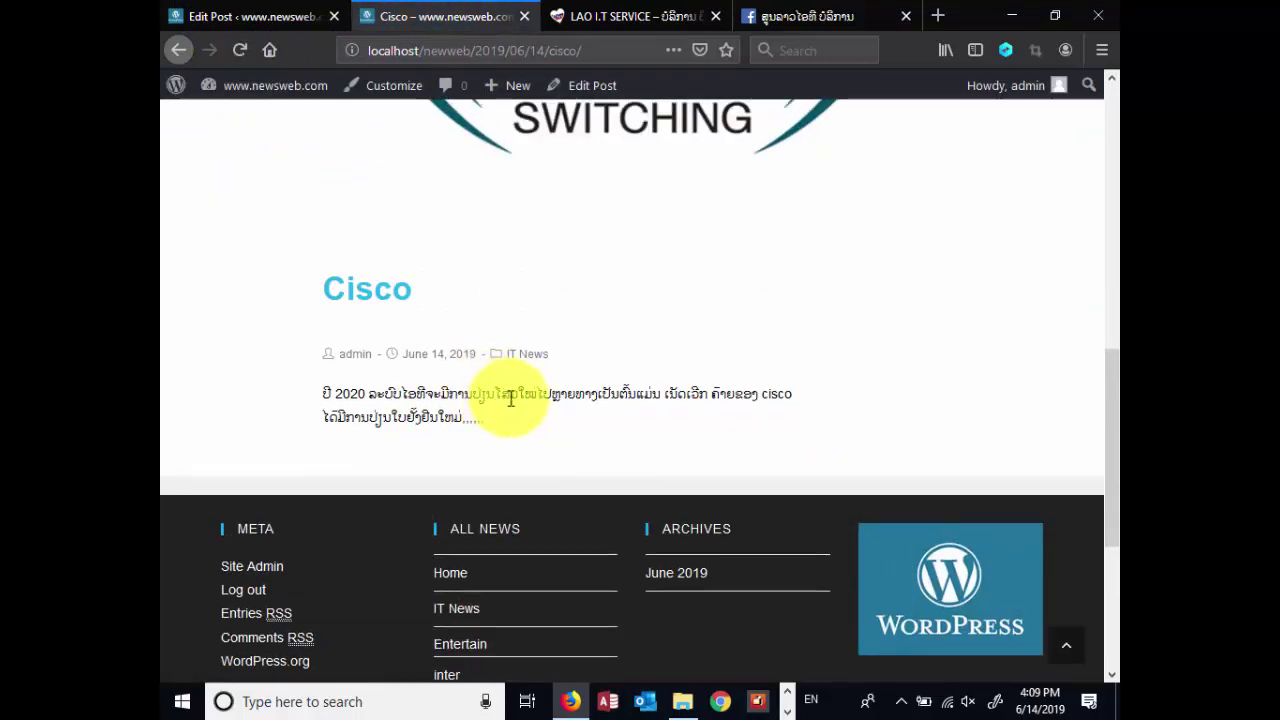
{"action": "scroll", "coordinate": [594, 385], "scroll_direction": "up", "scroll_amount": 3}
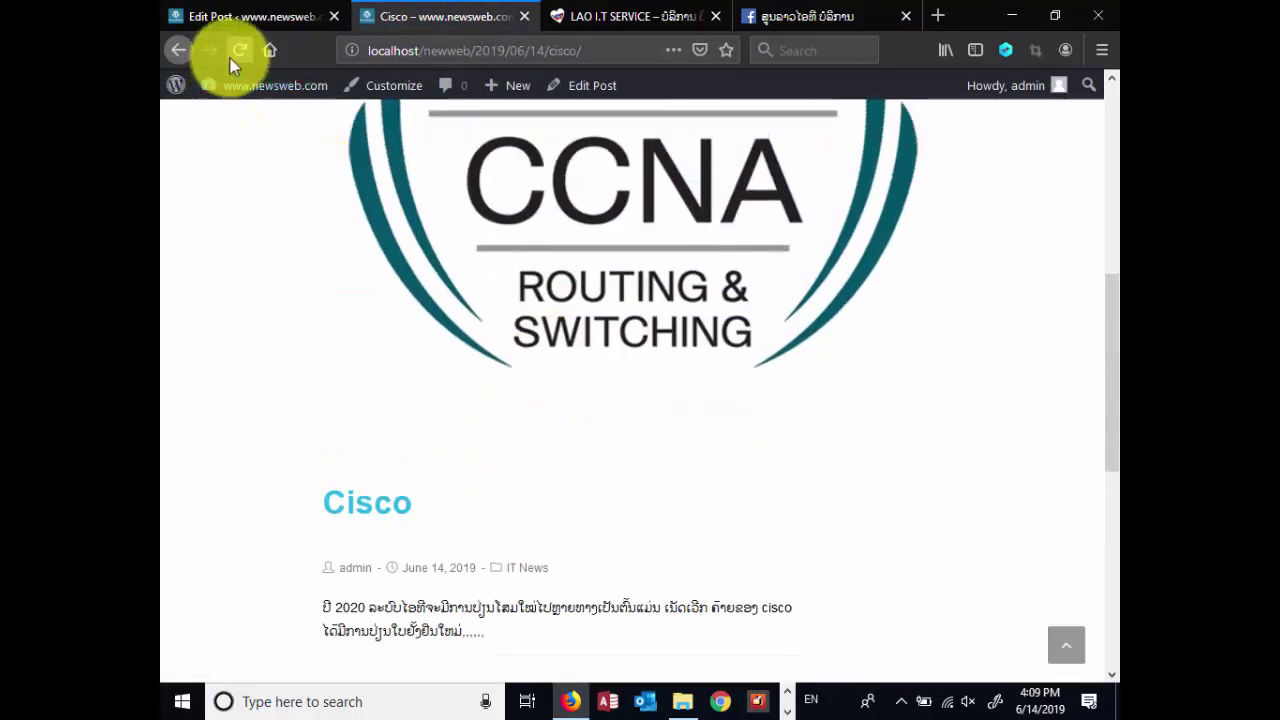
Open the ກິລາລາວ 2019 post from the front page, check its comment form, and return to the Cisco post's editor
{"action": "left_click", "coordinate": [180, 50]}
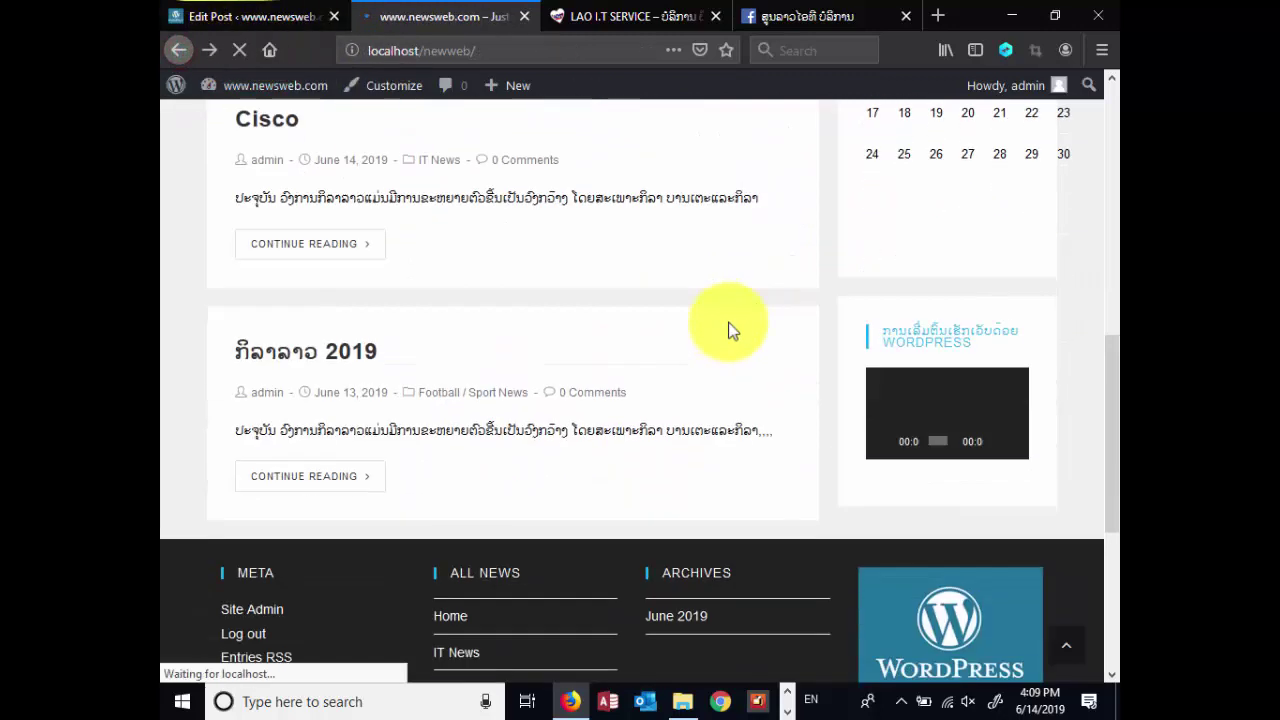
{"action": "left_click", "coordinate": [300, 447]}
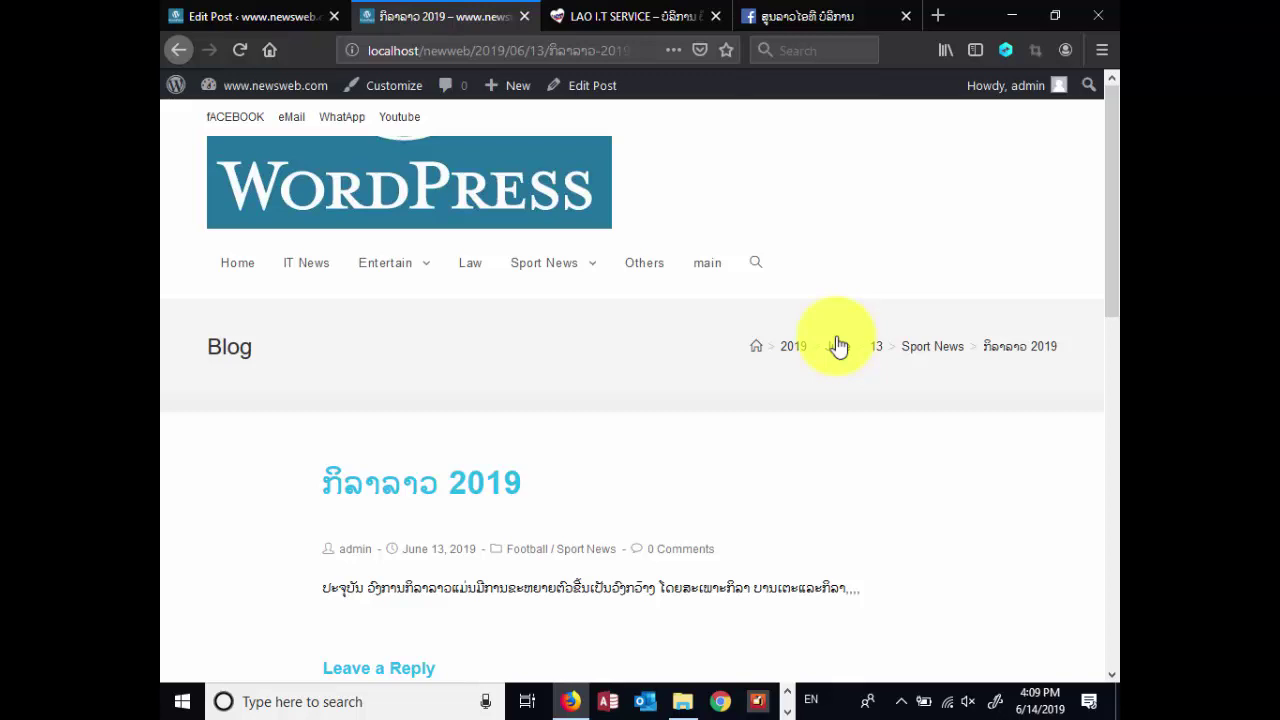
{"action": "scroll", "coordinate": [645, 470], "scroll_direction": "down", "scroll_amount": 10}
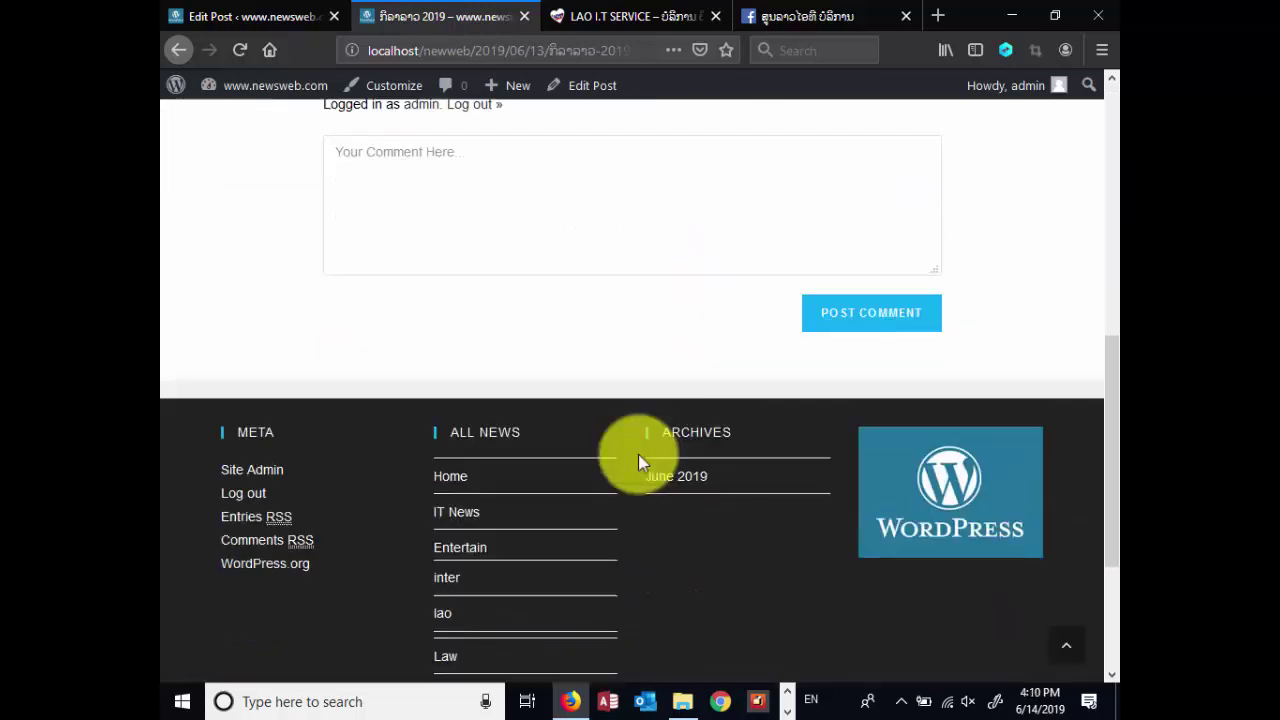
{"action": "scroll", "coordinate": [638, 454], "scroll_direction": "up", "scroll_amount": 10}
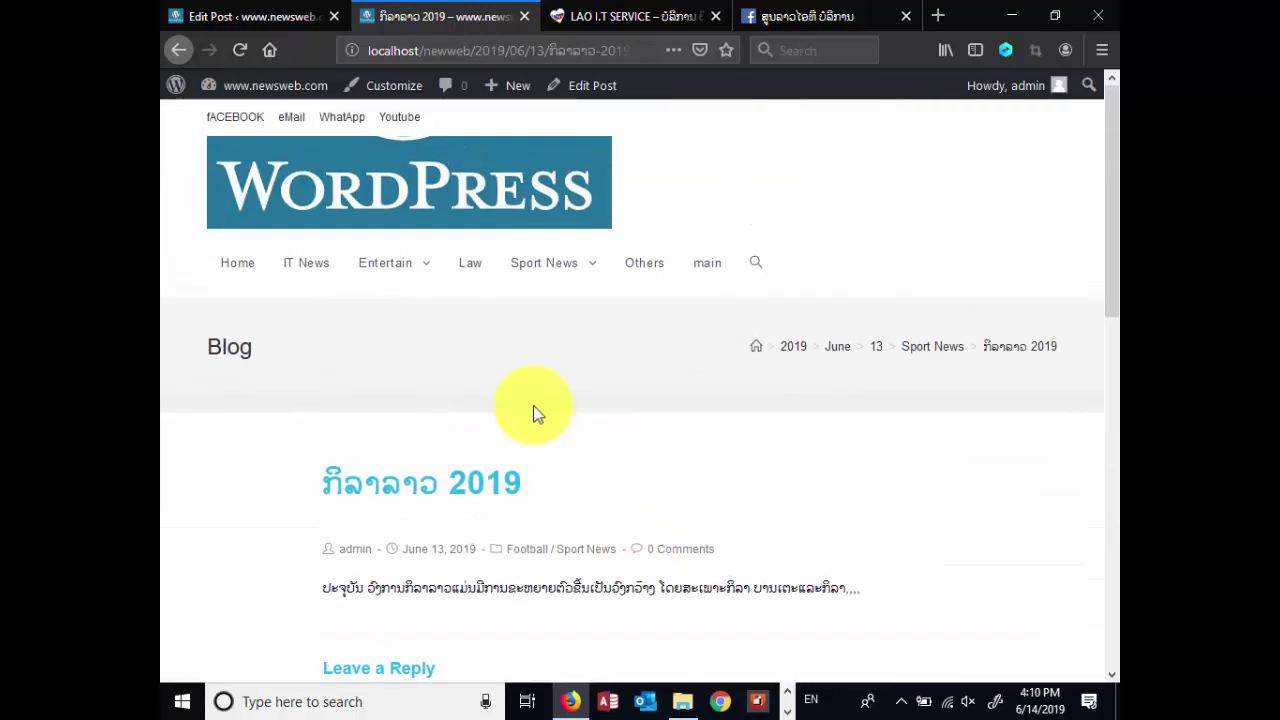
{"action": "left_click", "coordinate": [262, 16]}
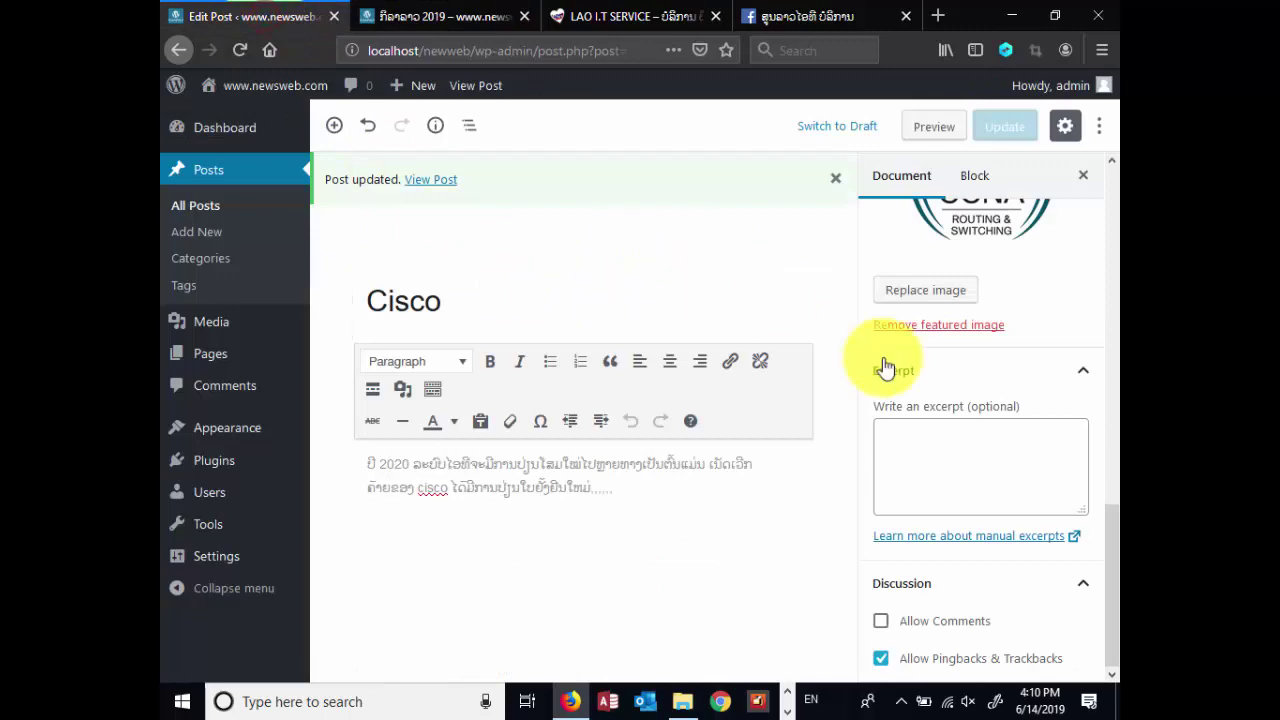